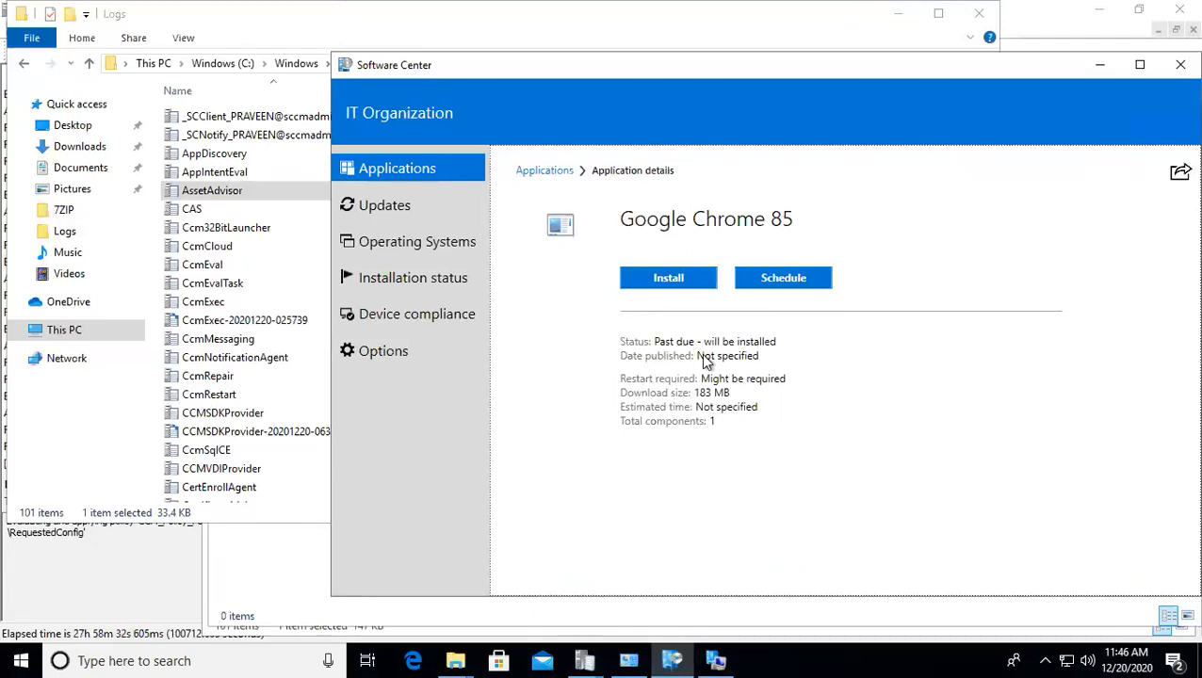
Step: Try to install Google Chrome 85 from its application details, then minimize the remote session
click(667, 281)
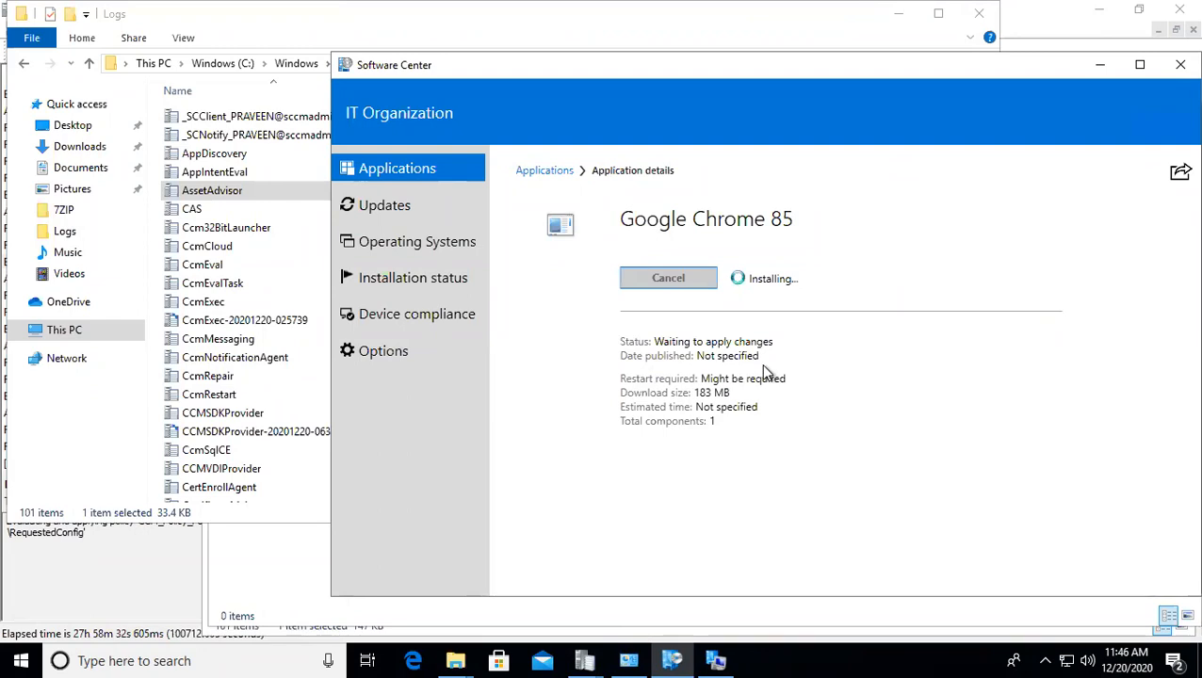
click(653, 285)
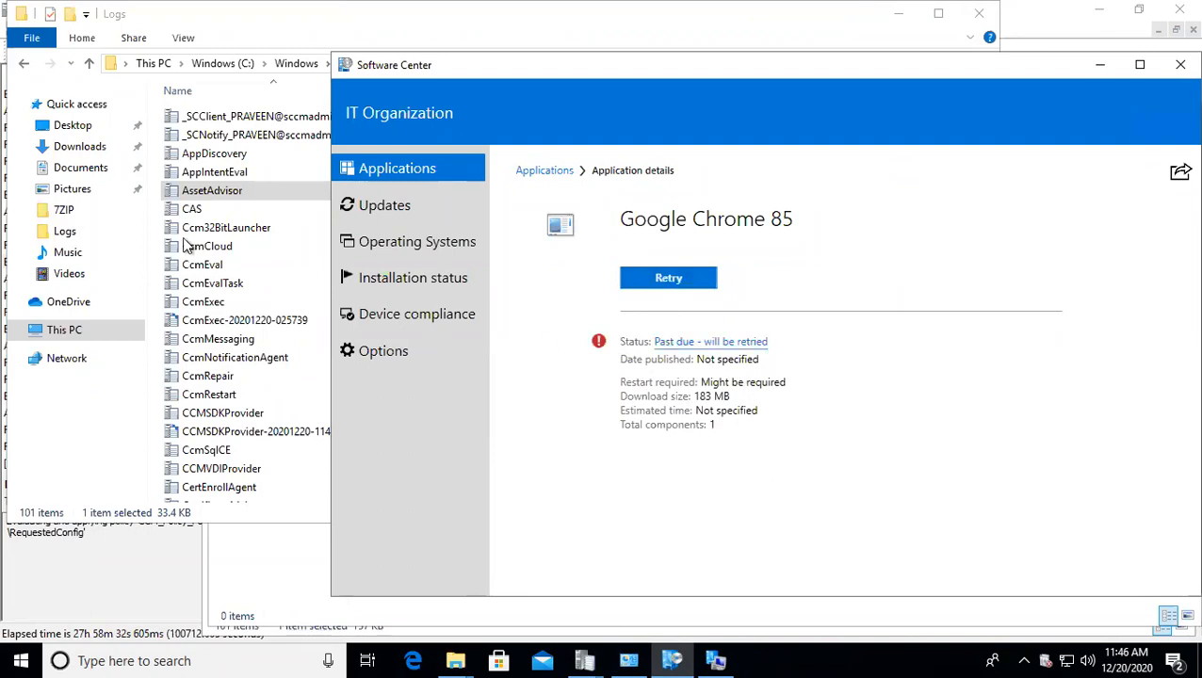
mouse_move(692, 11)
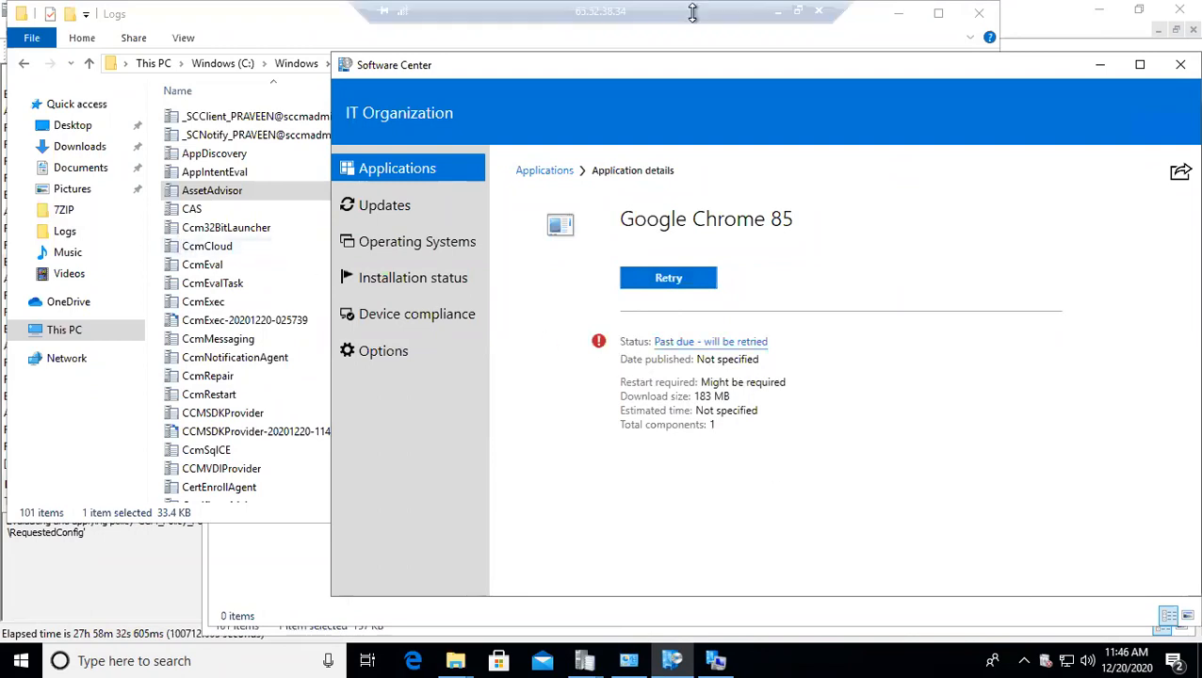
click(777, 12)
Step: In the C2-INDhyd456 remote session, check Google Chrome's status in Software Center and the process exit code entries in AppEnforce.log
mouse_move(762, 660)
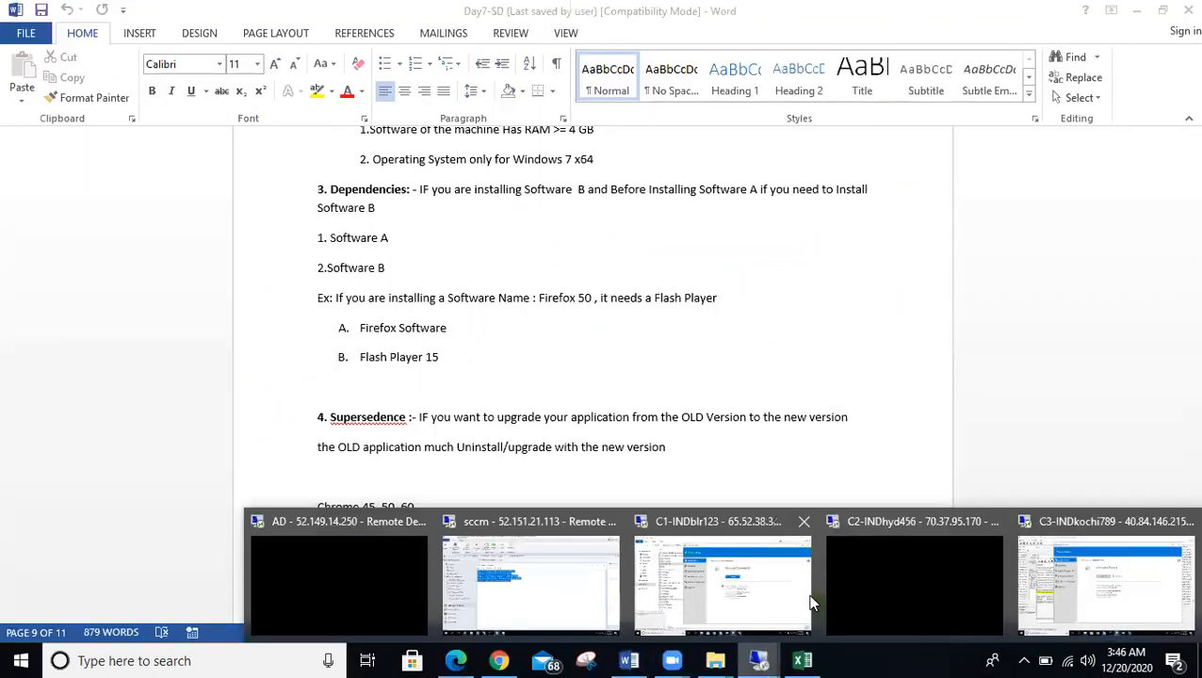
click(870, 557)
click(560, 307)
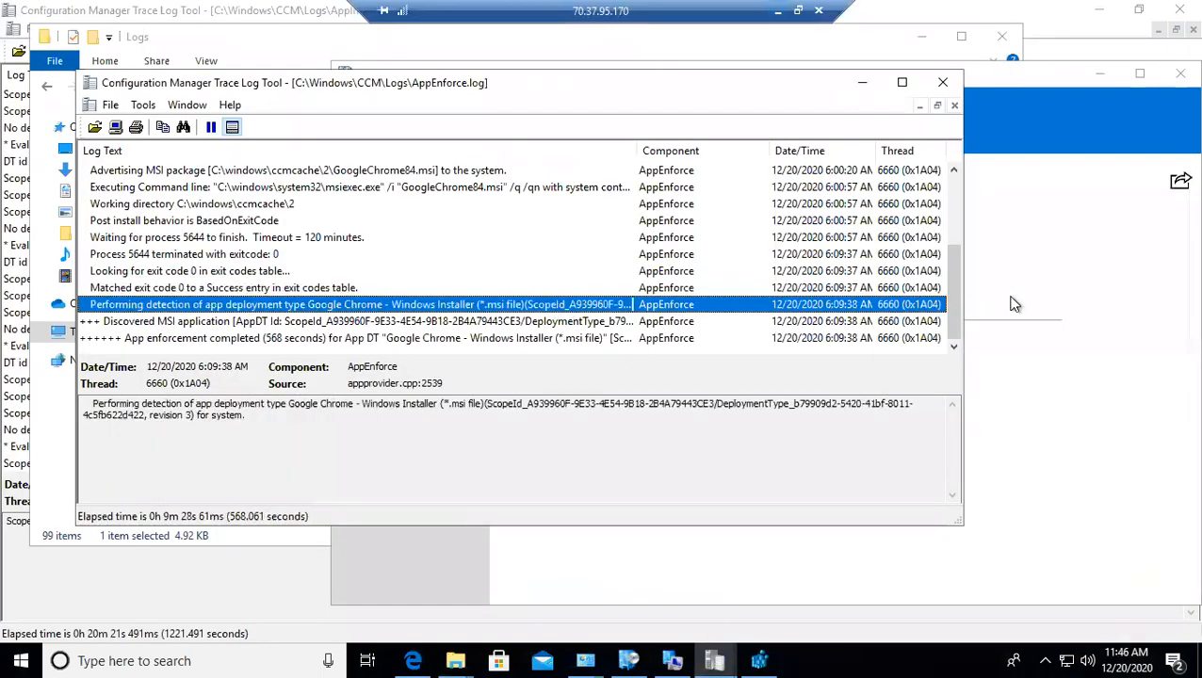
click(1015, 304)
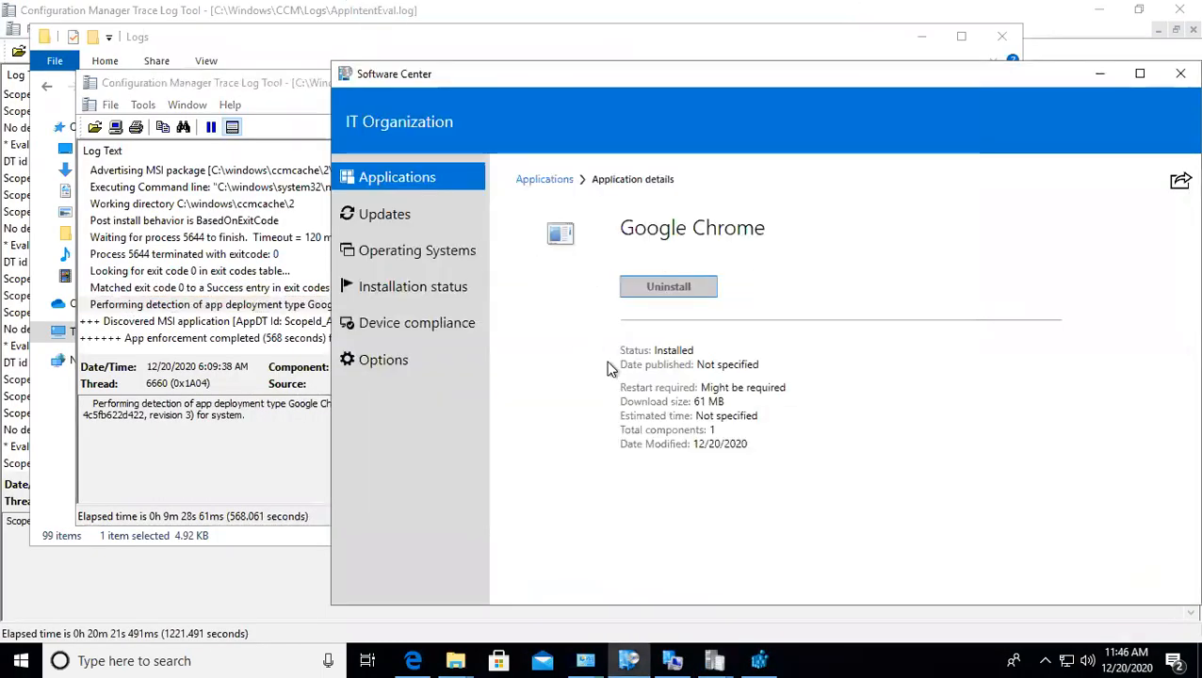
click(176, 288)
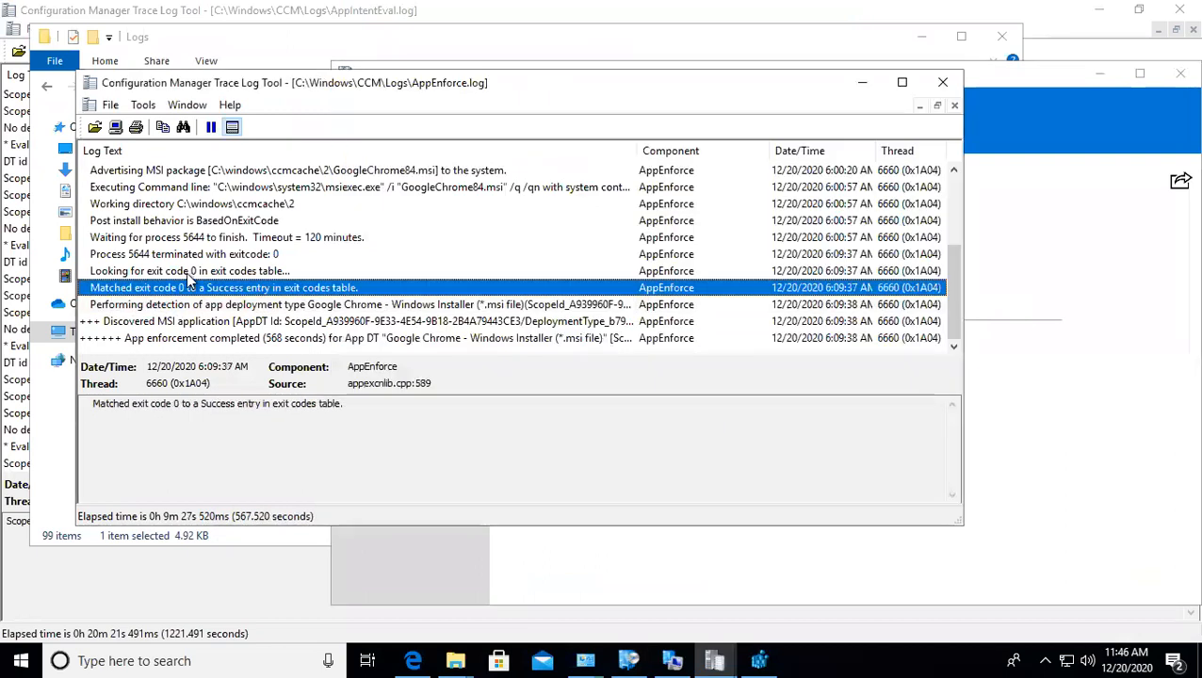
click(179, 270)
click(179, 256)
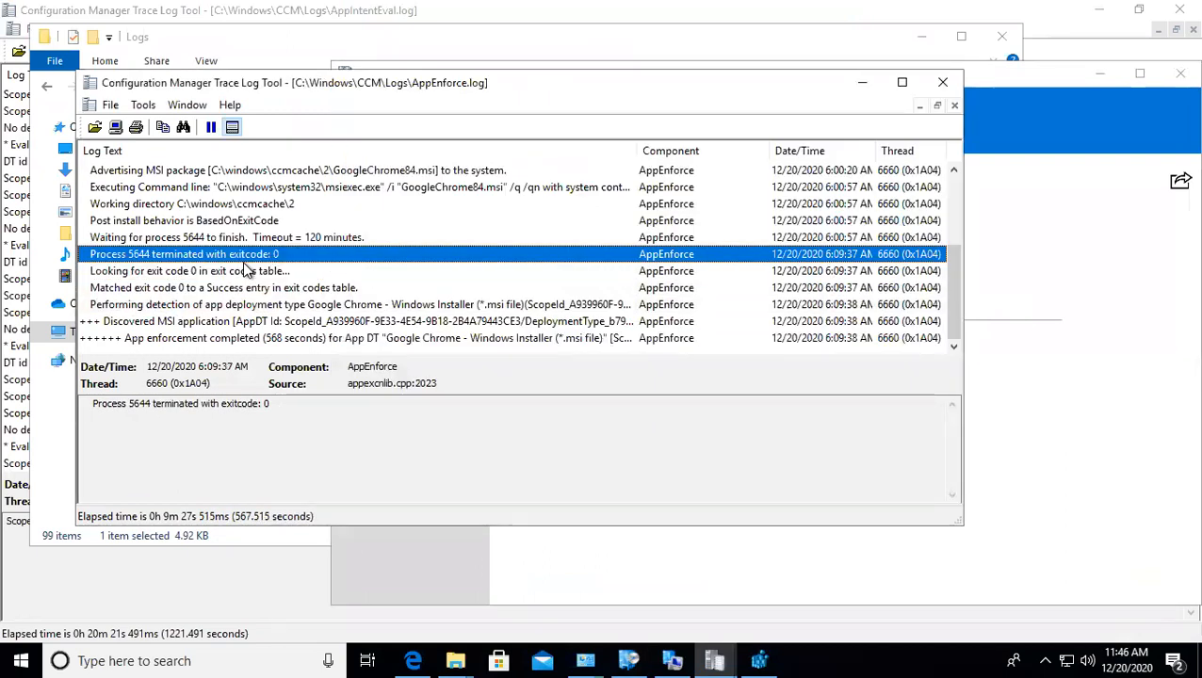
mouse_move(708, 9)
click(778, 9)
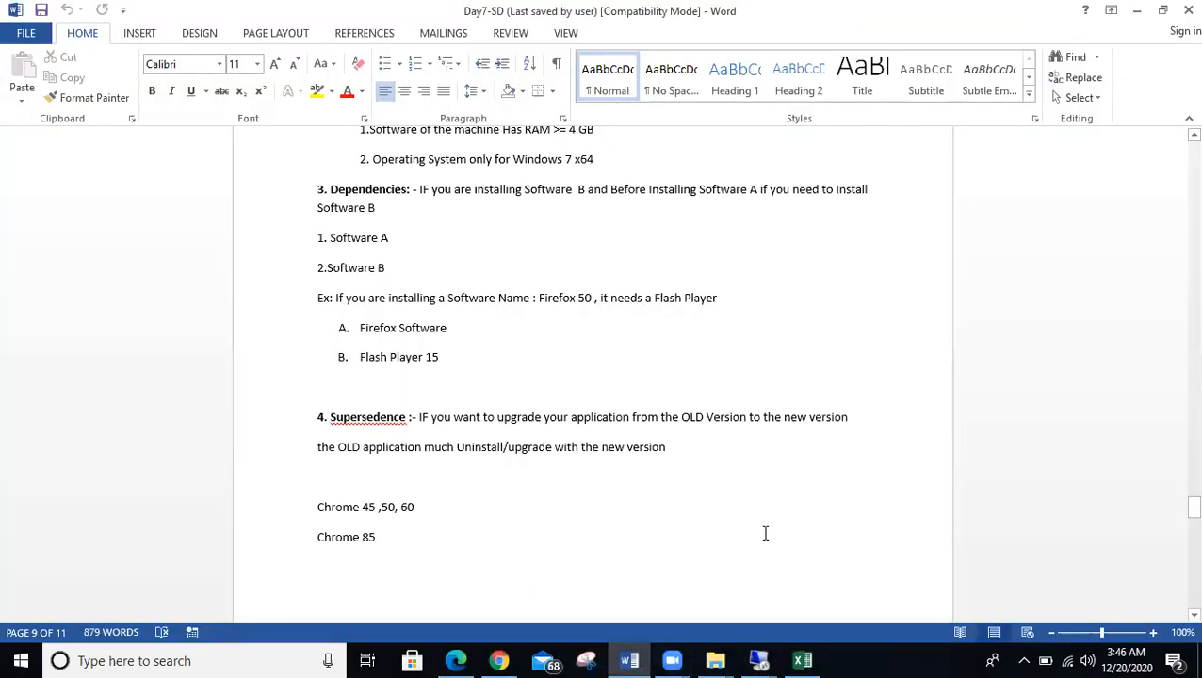
Step: In the C3-INDkochi789 remote session, reopen Google Chrome's application details and check its download status, then return to the Word notes
mouse_move(758, 660)
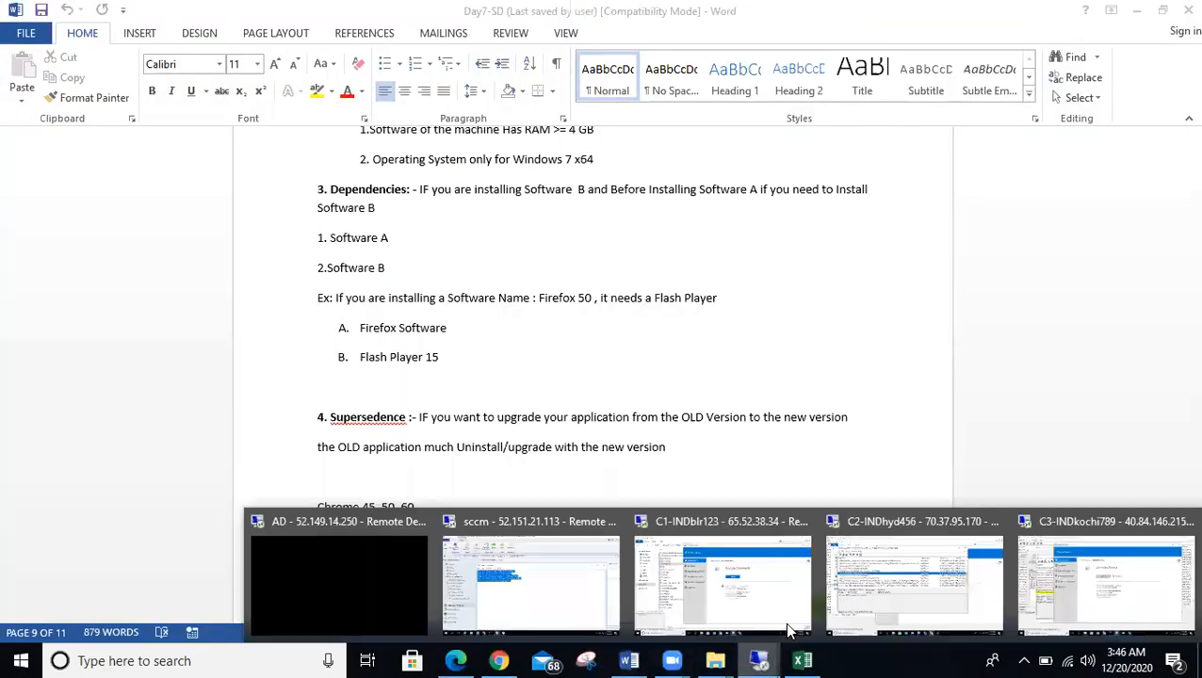
click(1067, 562)
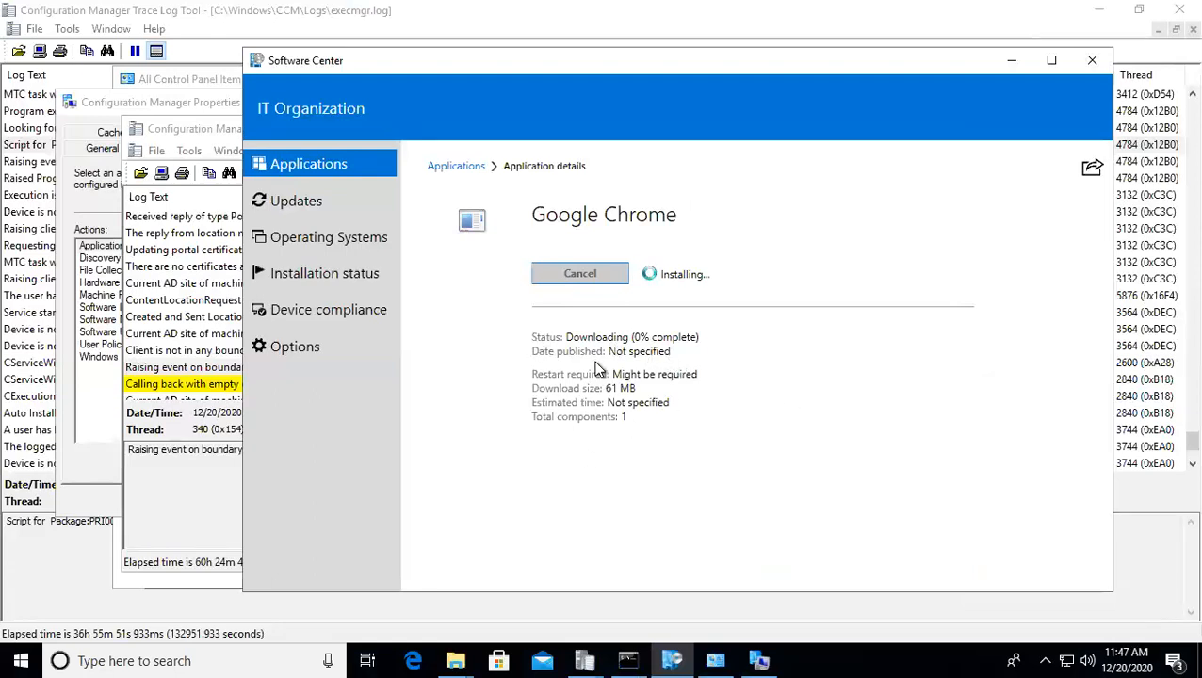
click(282, 198)
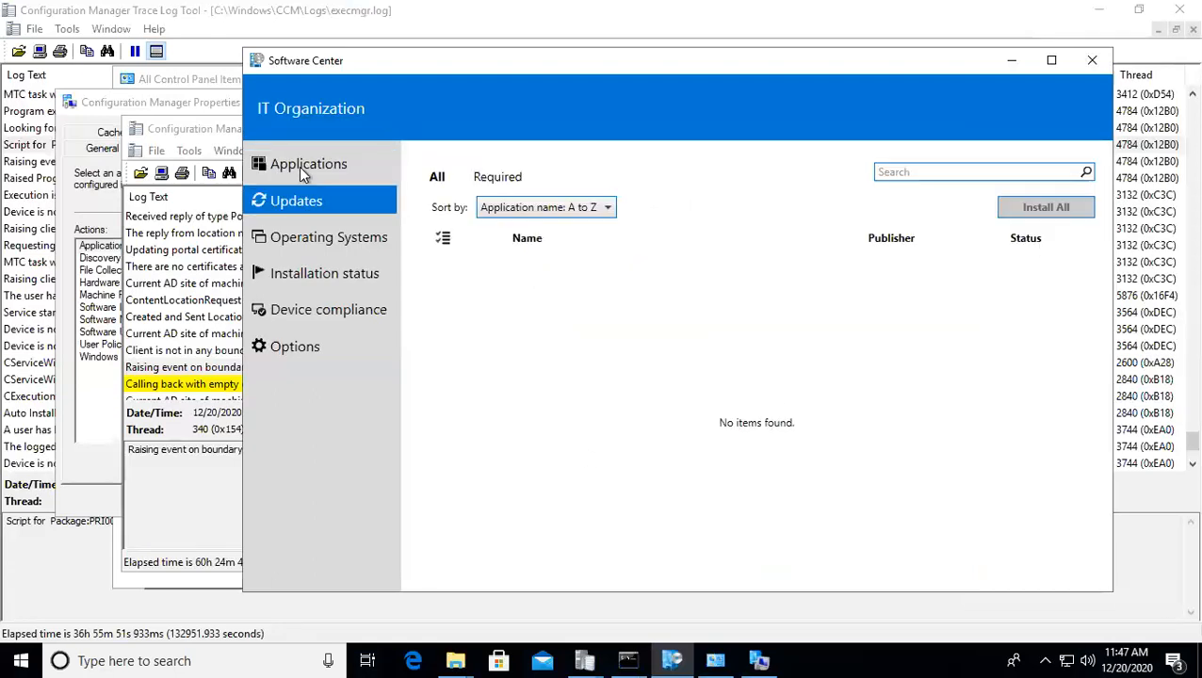
click(302, 168)
click(533, 354)
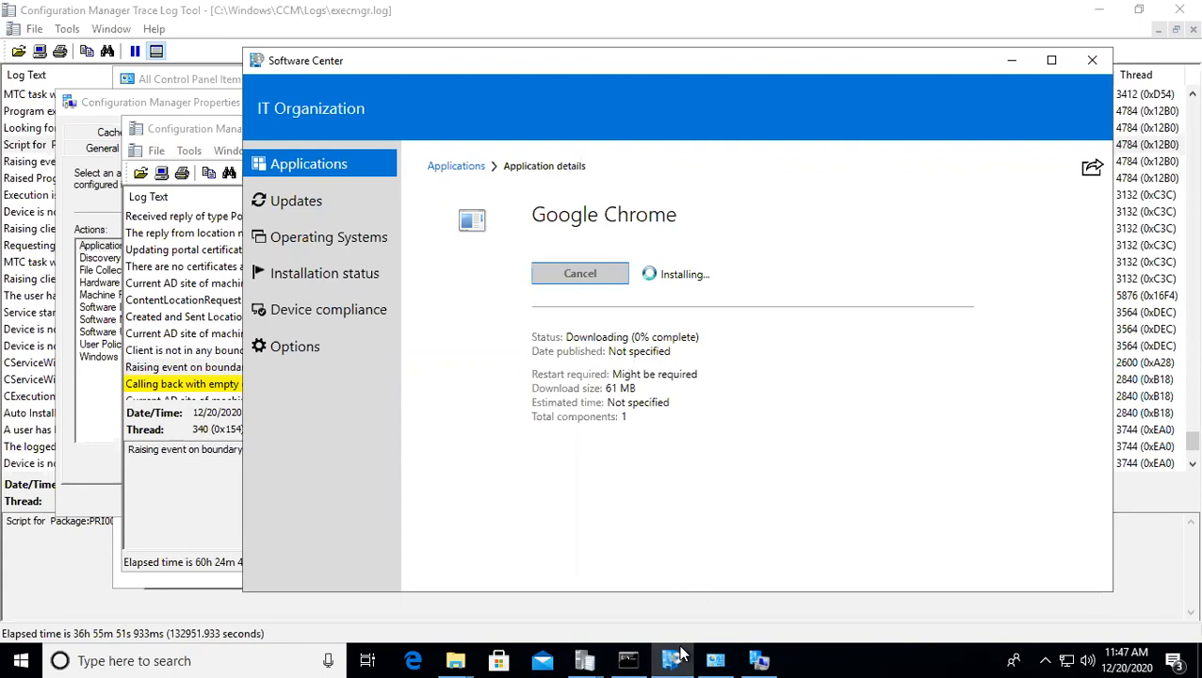
click(780, 13)
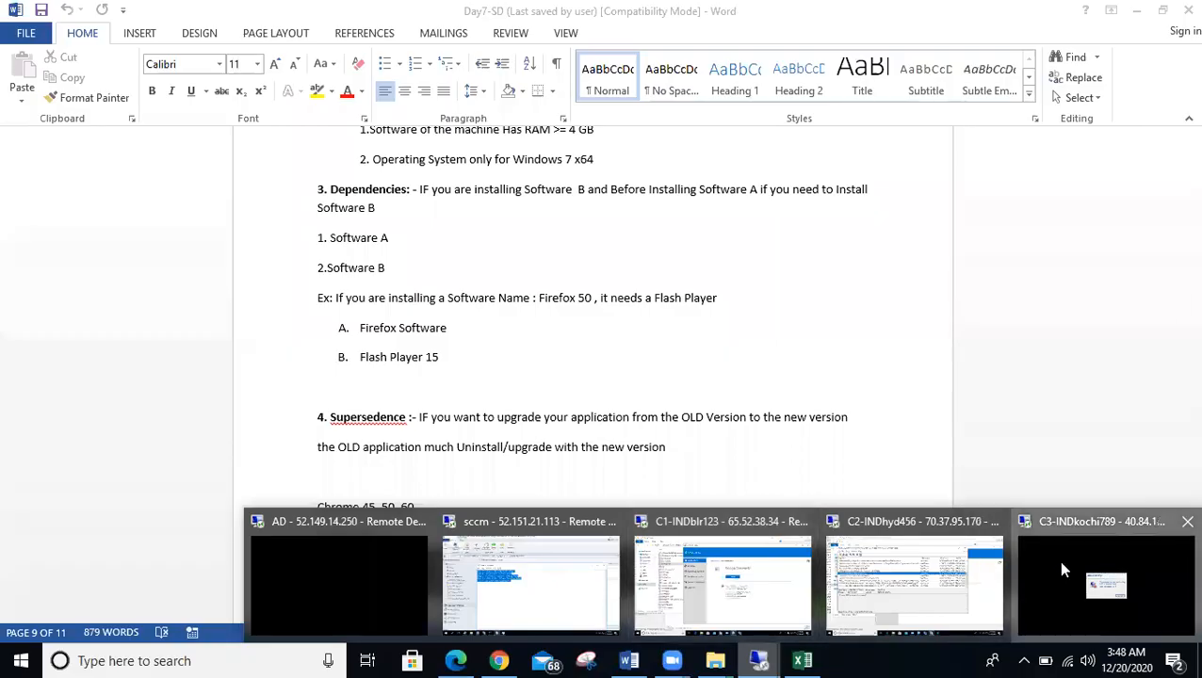
click(1057, 559)
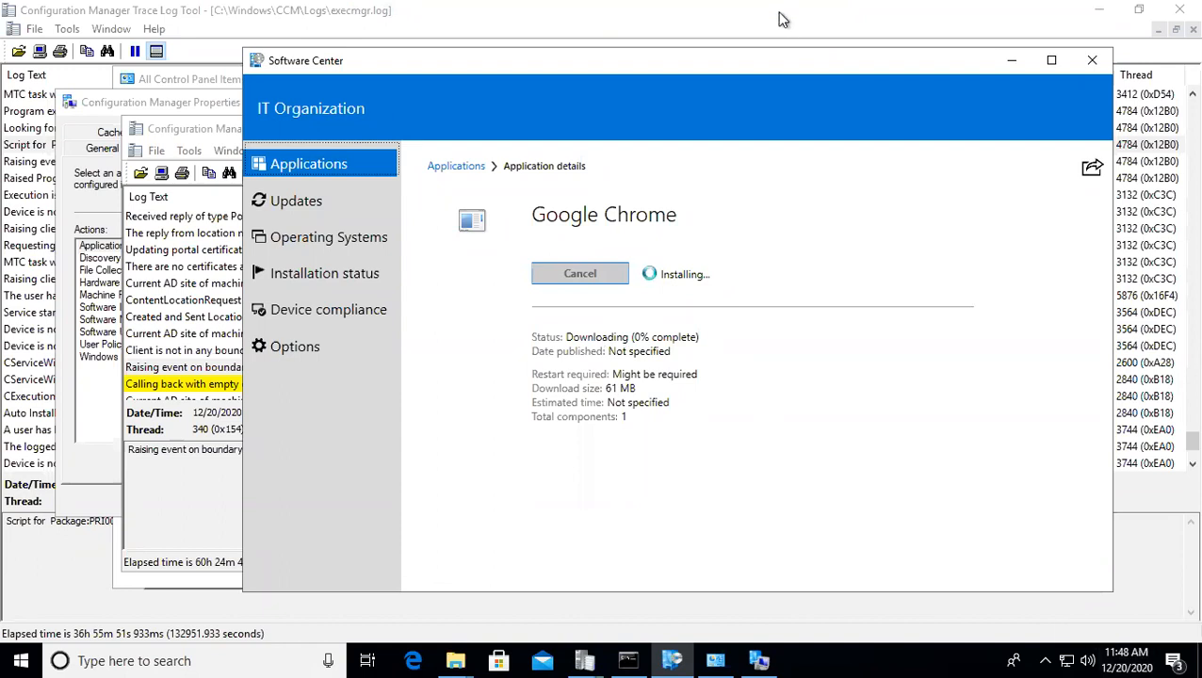
mouse_move(764, 7)
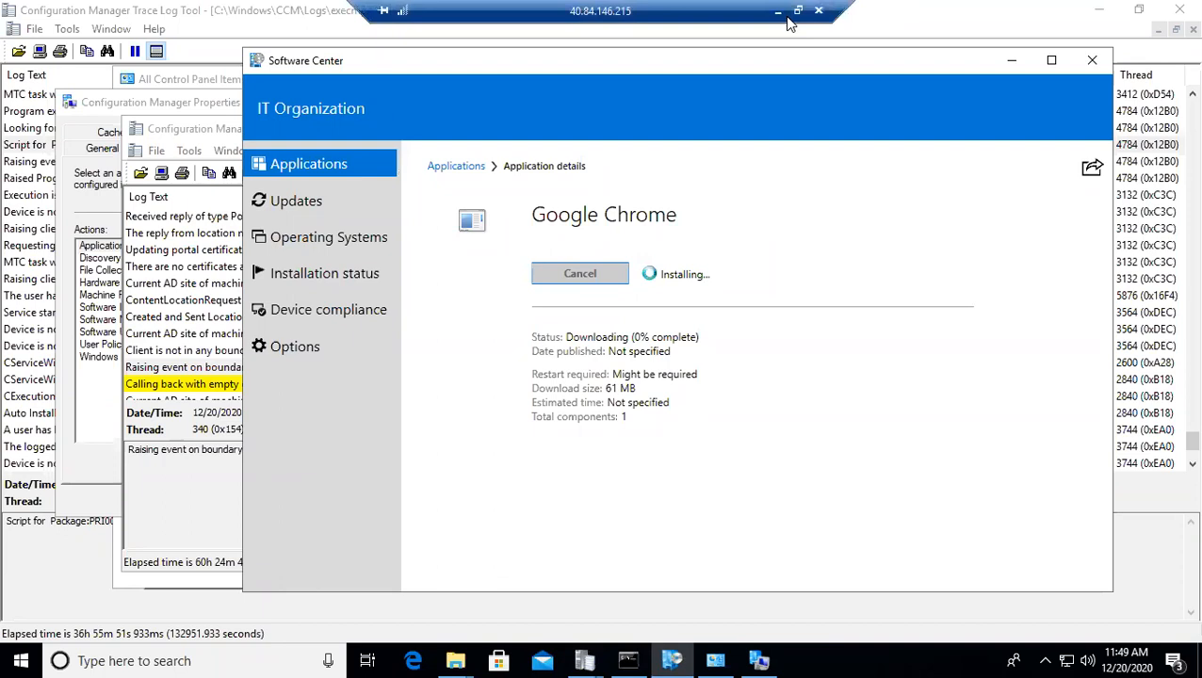
click(770, 18)
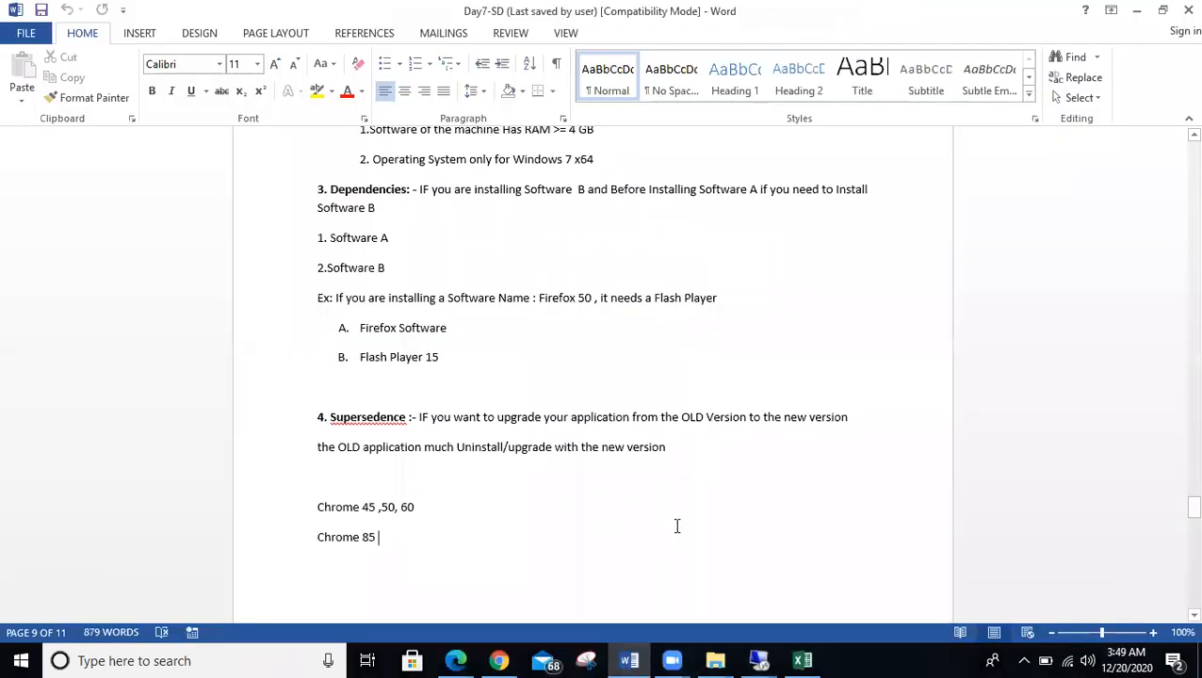
Step: Add the line "Downloading 0 %" on a new page below the five deployment steps in the Word notes
scroll(676, 526, down, 15)
scroll(676, 525, up, 4)
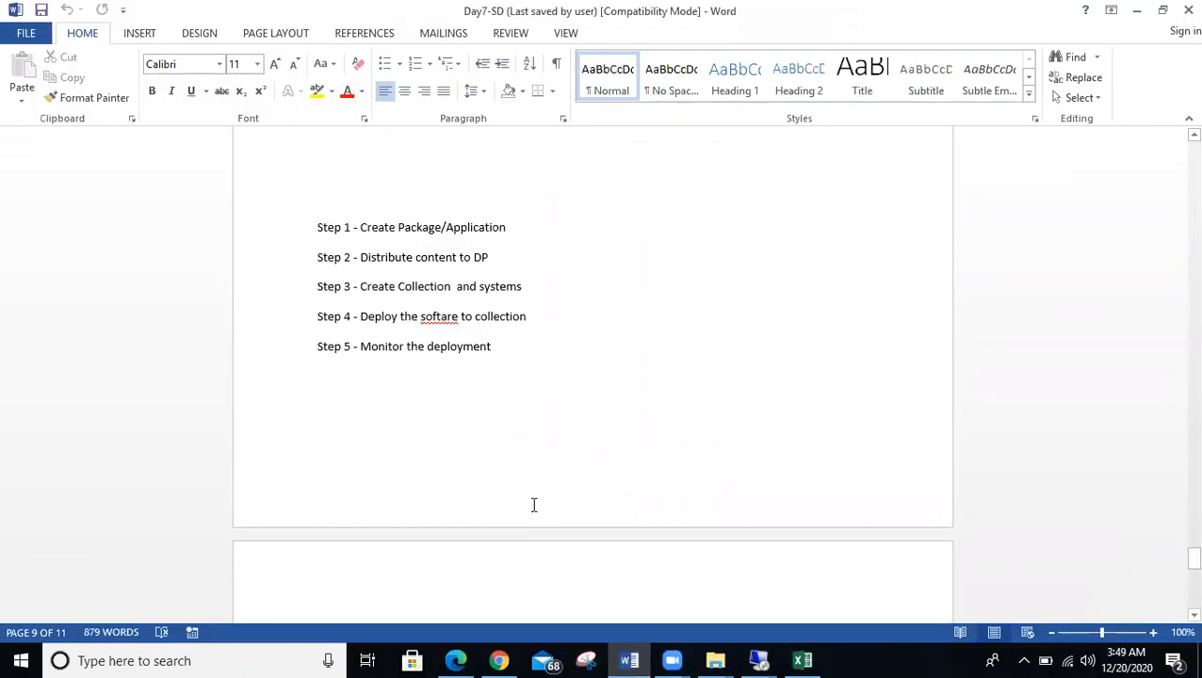
click(546, 354)
key(Return)
key(Return)
key(Return)
key(Return)
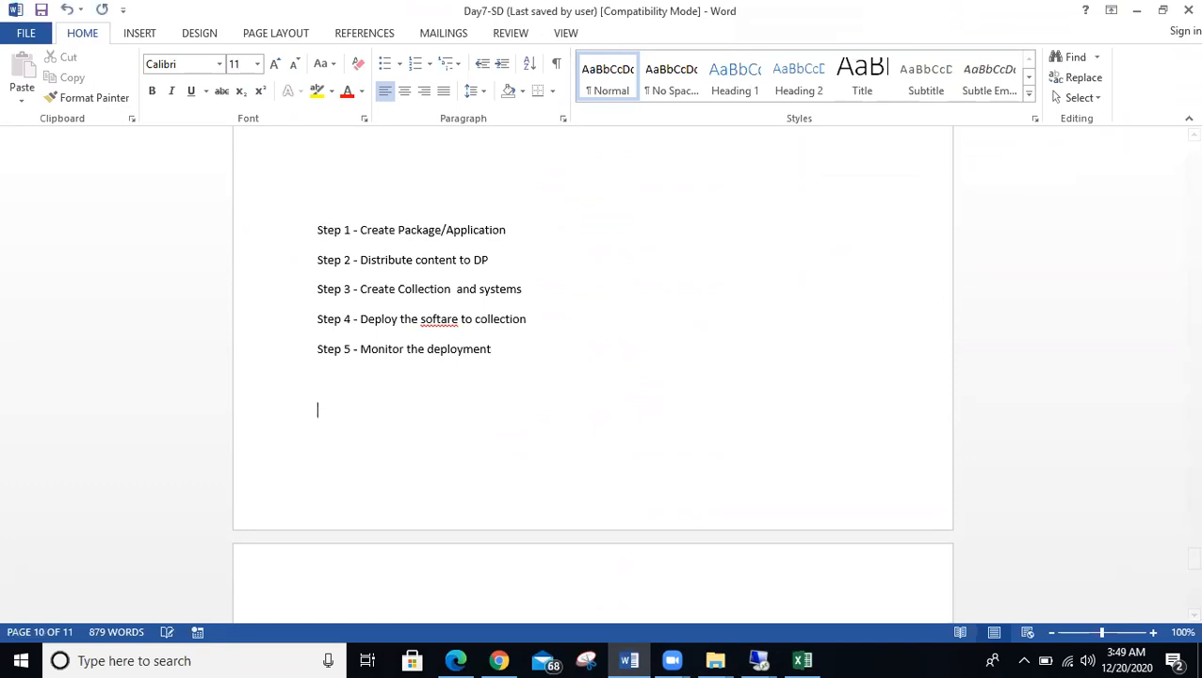
text(Downlo)
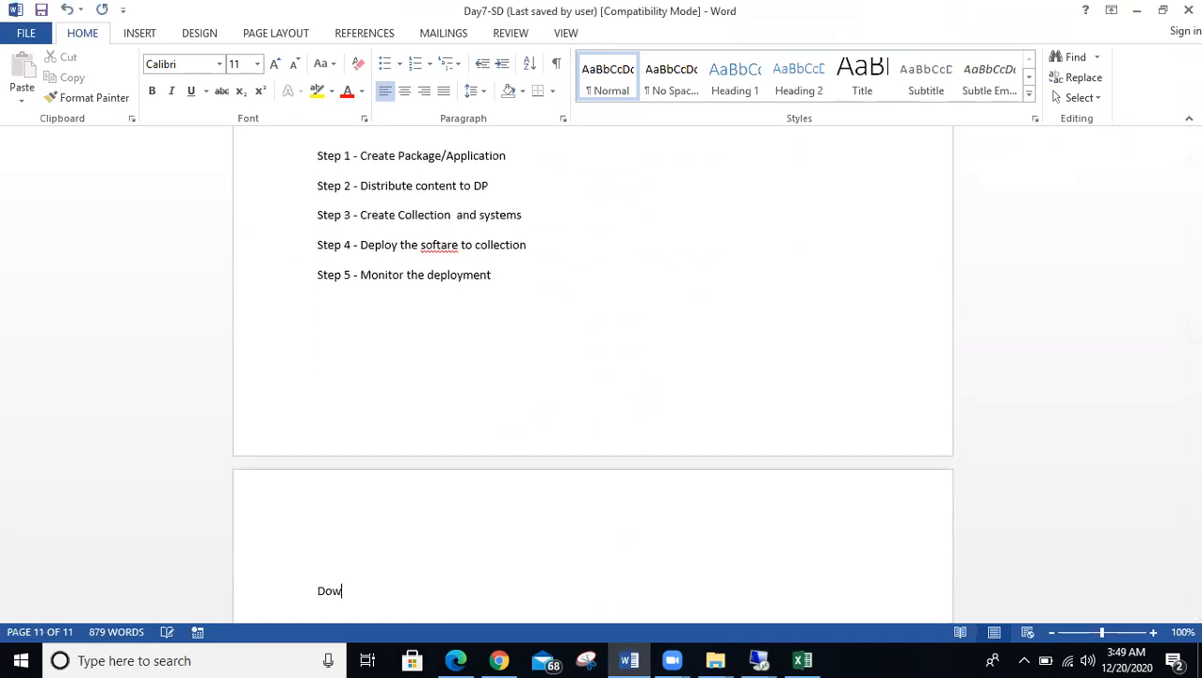
key(BackSpace)
text(loadig)
key(BackSpace)
key(BackSpace)
text(ing 0 %)
Step: Start a numbered list under "Downloading 0 %" with the item "Boundary is missing / DP"
key(Return)
text(1. )
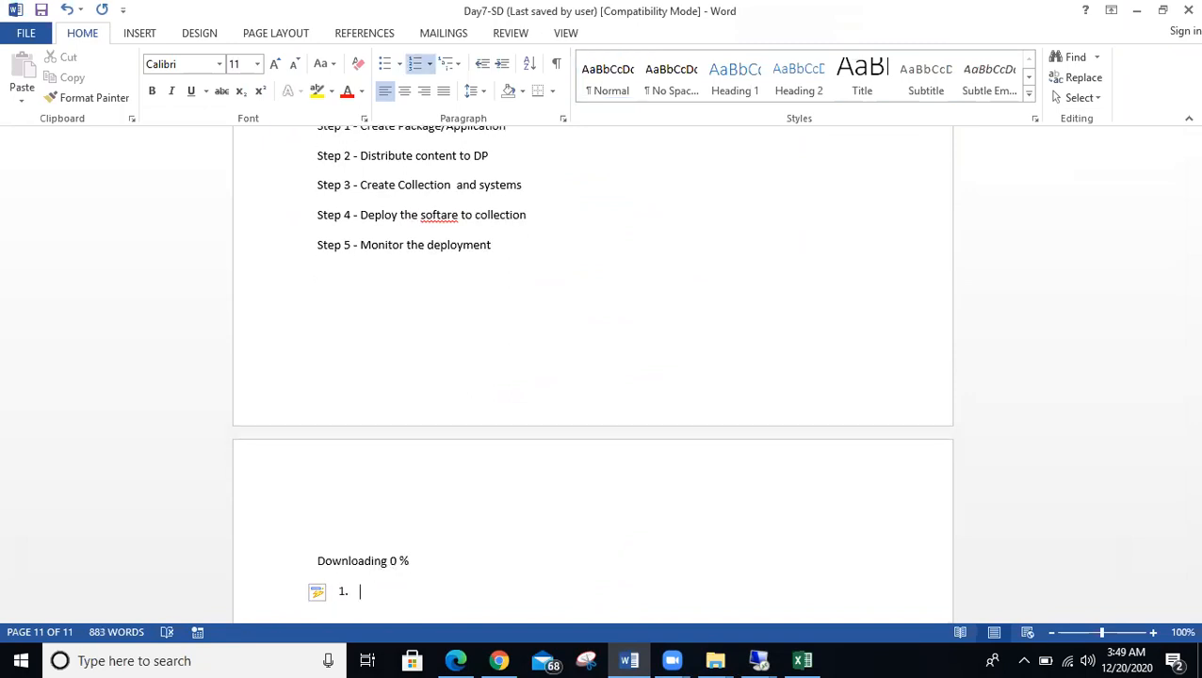
text(Boundaru=)
key(BackSpace)
text(y is missing)
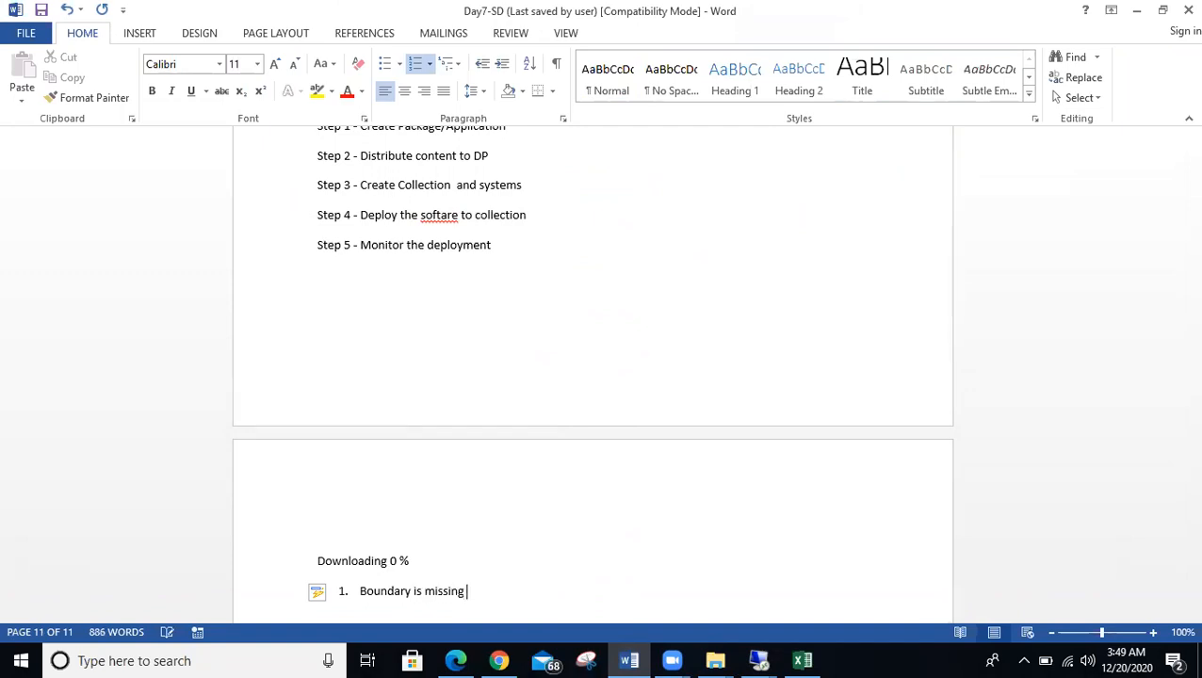
scroll(498, 537, down, 3)
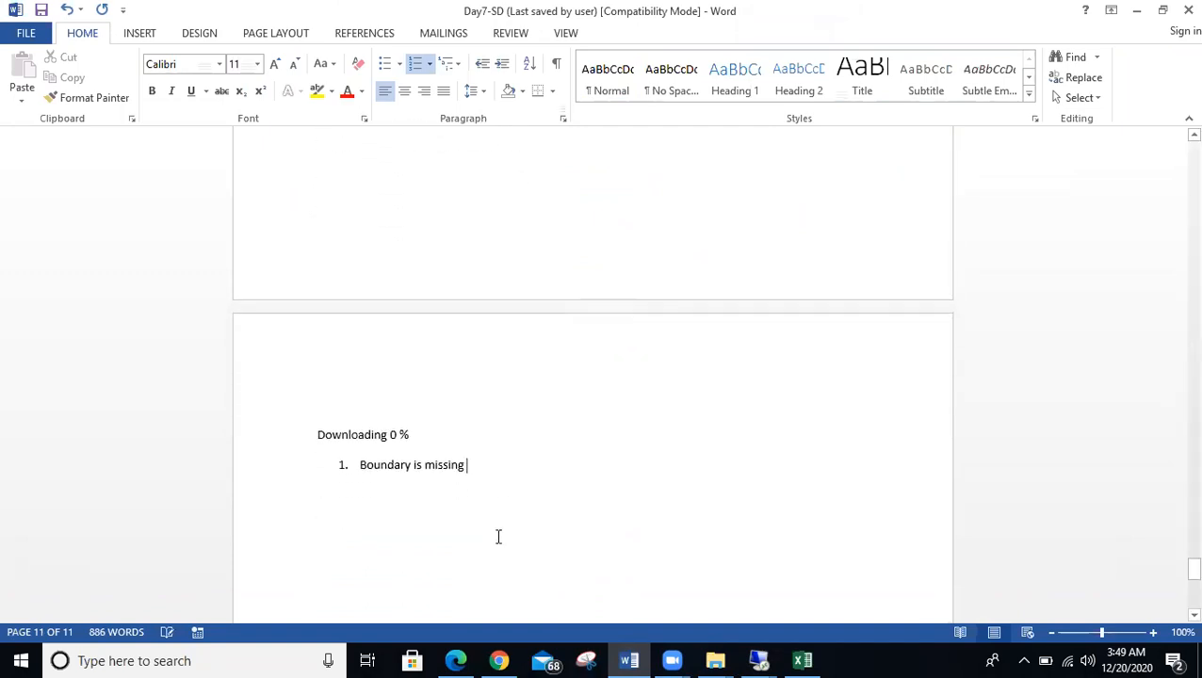
text(/ )
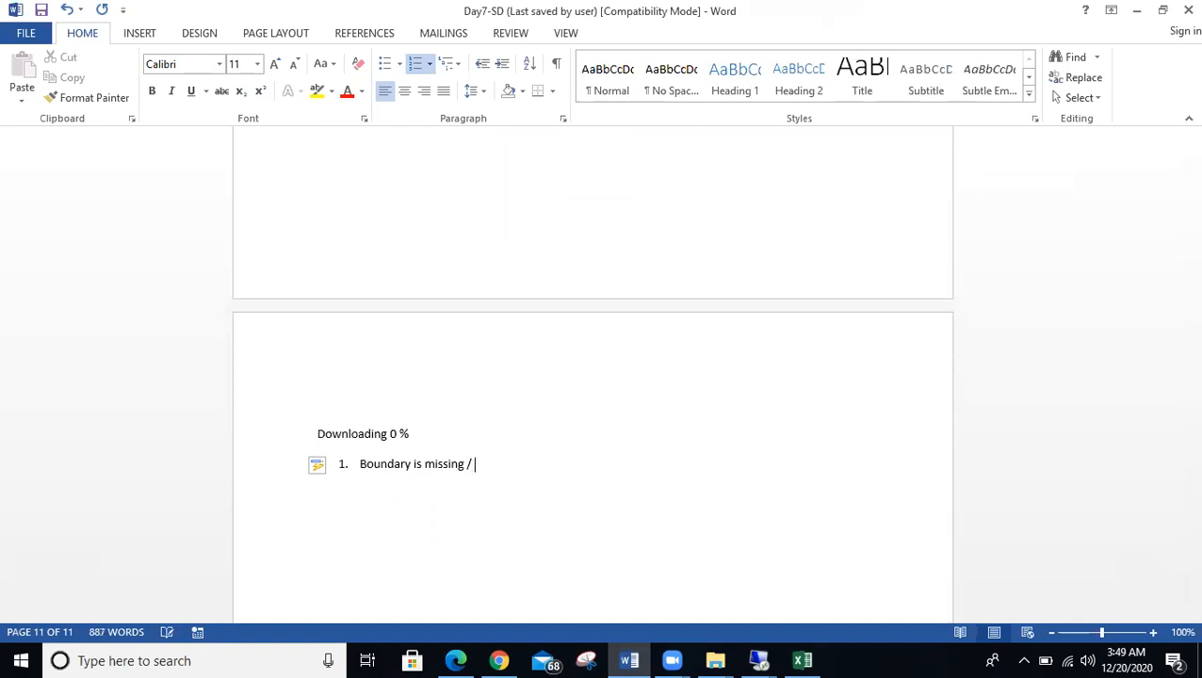
text(DP)
Step: Add "Ccmcache is Full" as the second list item and save the document
key(Return)
text(CCM)
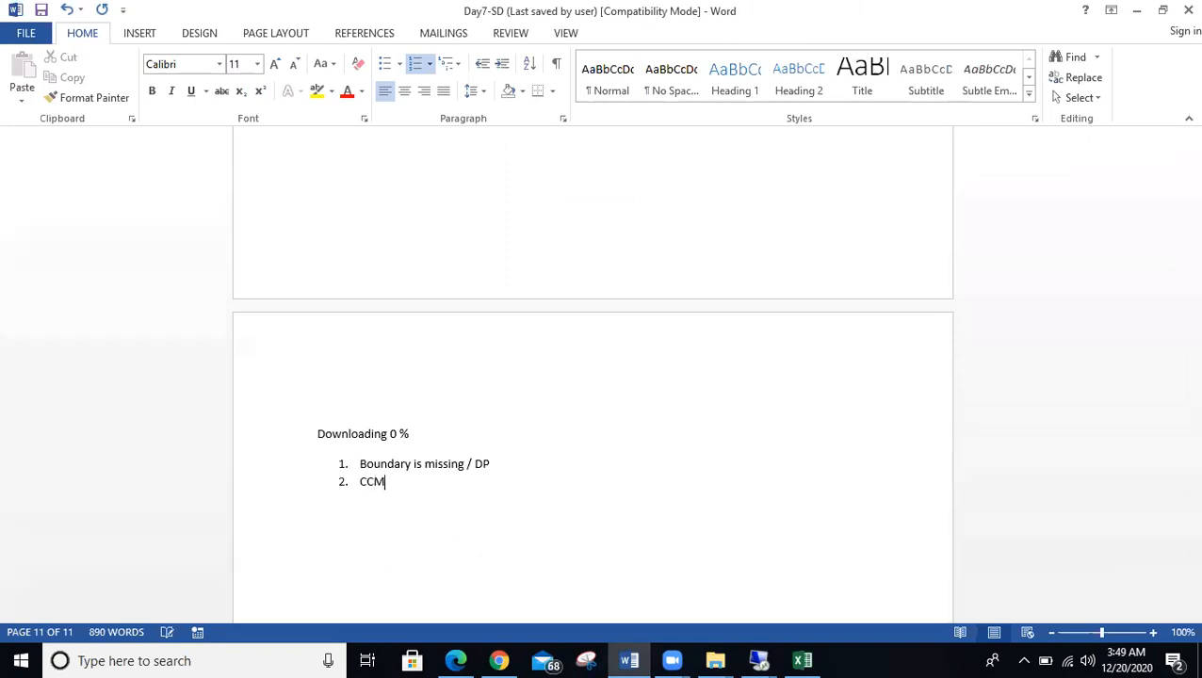
key(BackSpace)
key(BackSpace)
key(BackSpace)
text(cCMCACHE is Full)
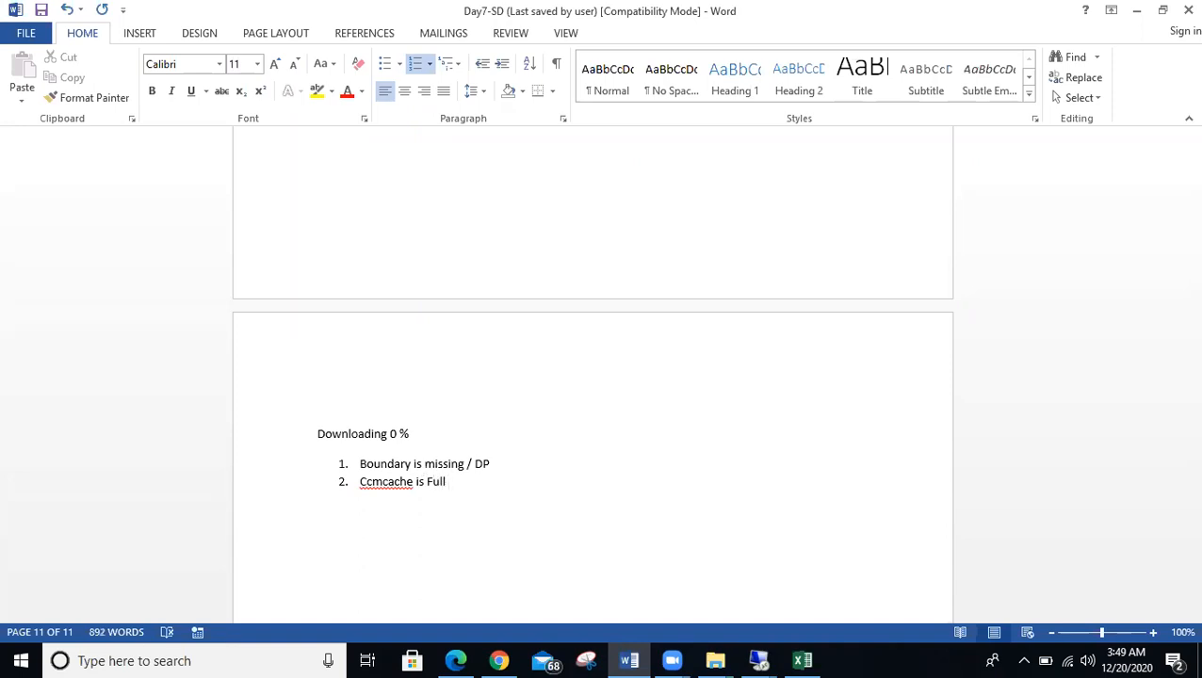
key(ctrl+s)
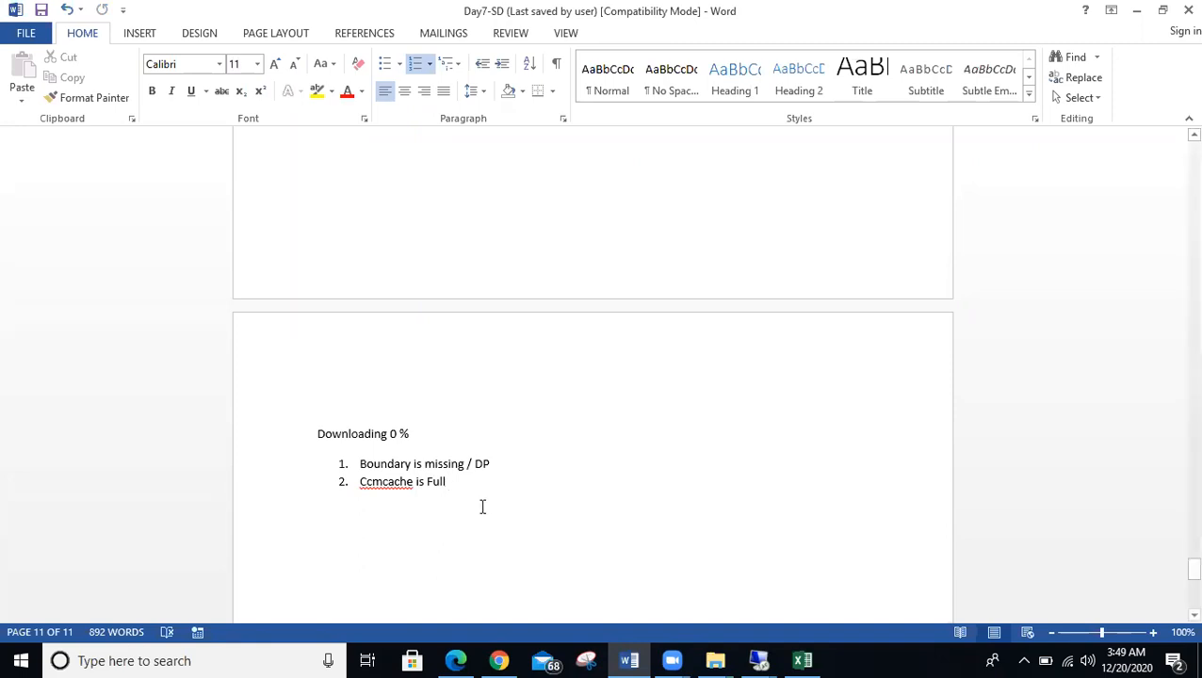
Step: Add "DP Is Offline" as the third item of the download causes list
drag(477, 486, 301, 449)
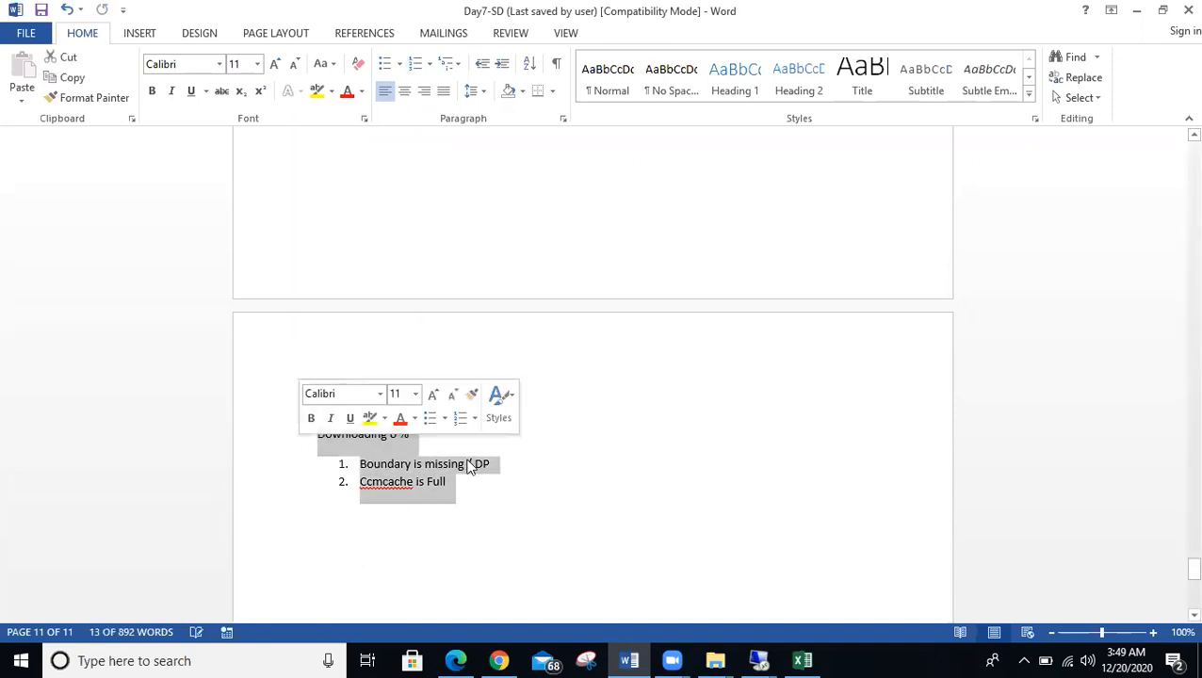
scroll(475, 461, down, 2)
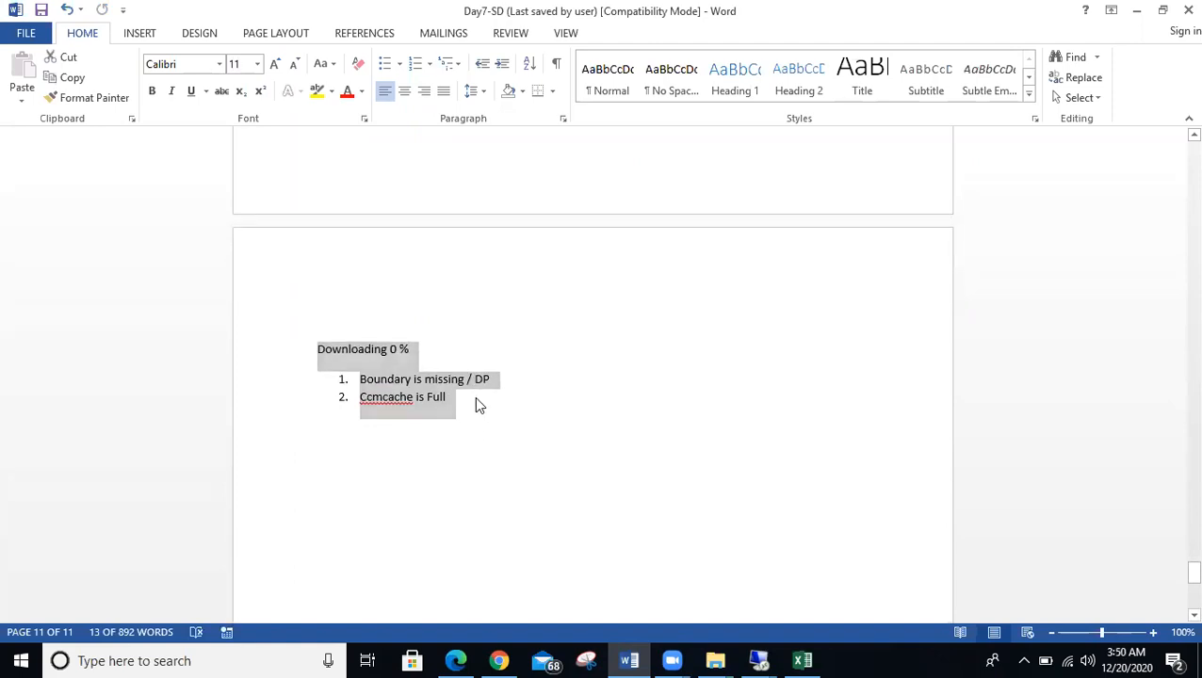
click(474, 400)
key(Return)
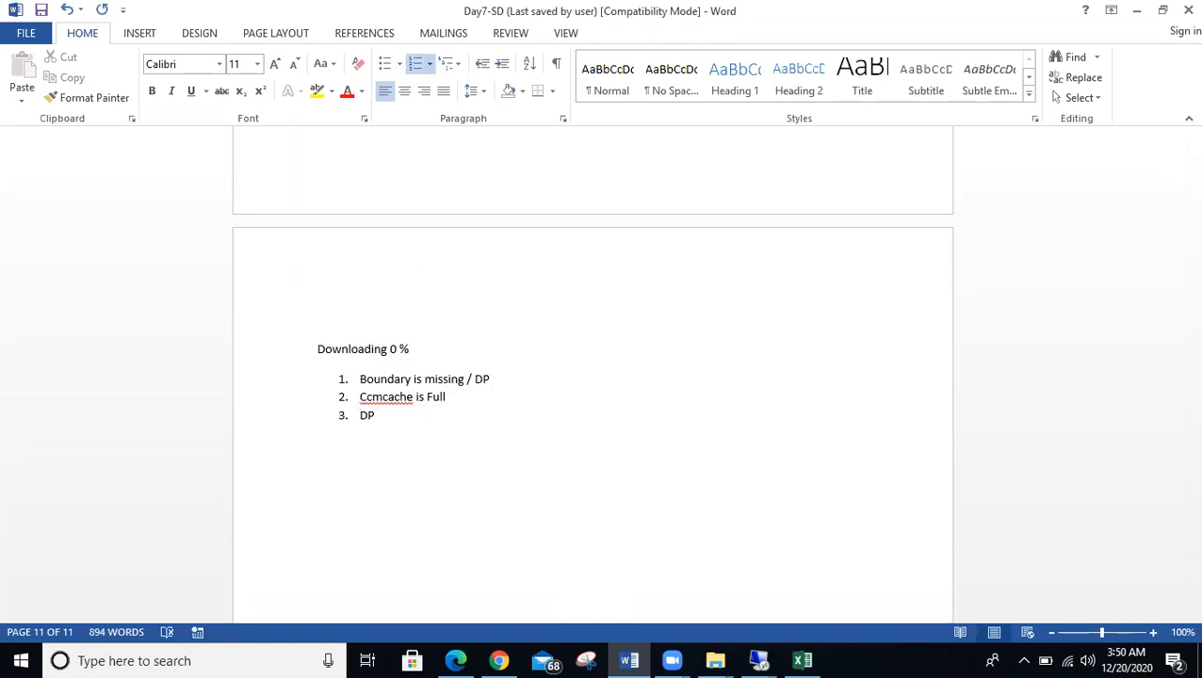
text(DP Is od)
key(BackSpace)
key(BackSpace)
key(BackSpace)
key(BackSpace)
key(BackSpace)
key(BackSpace)
Step: Add "Content is not available in the DP" as the fourth list item and save the document
click(271, 352)
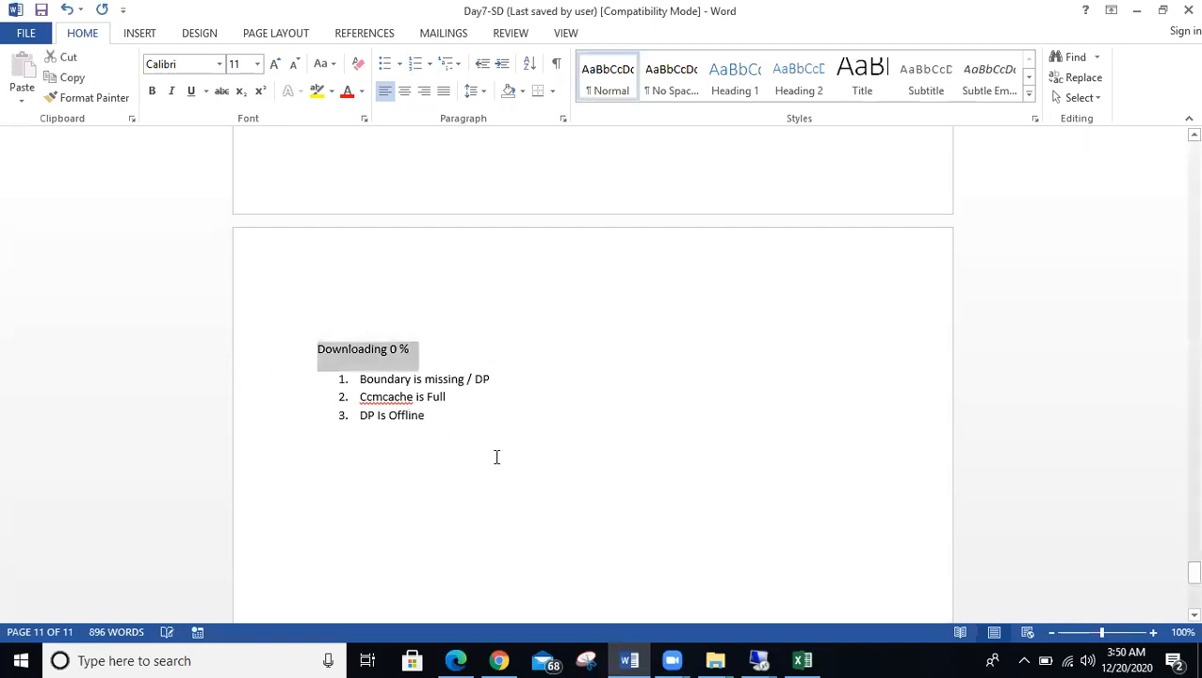
click(486, 416)
key(Return)
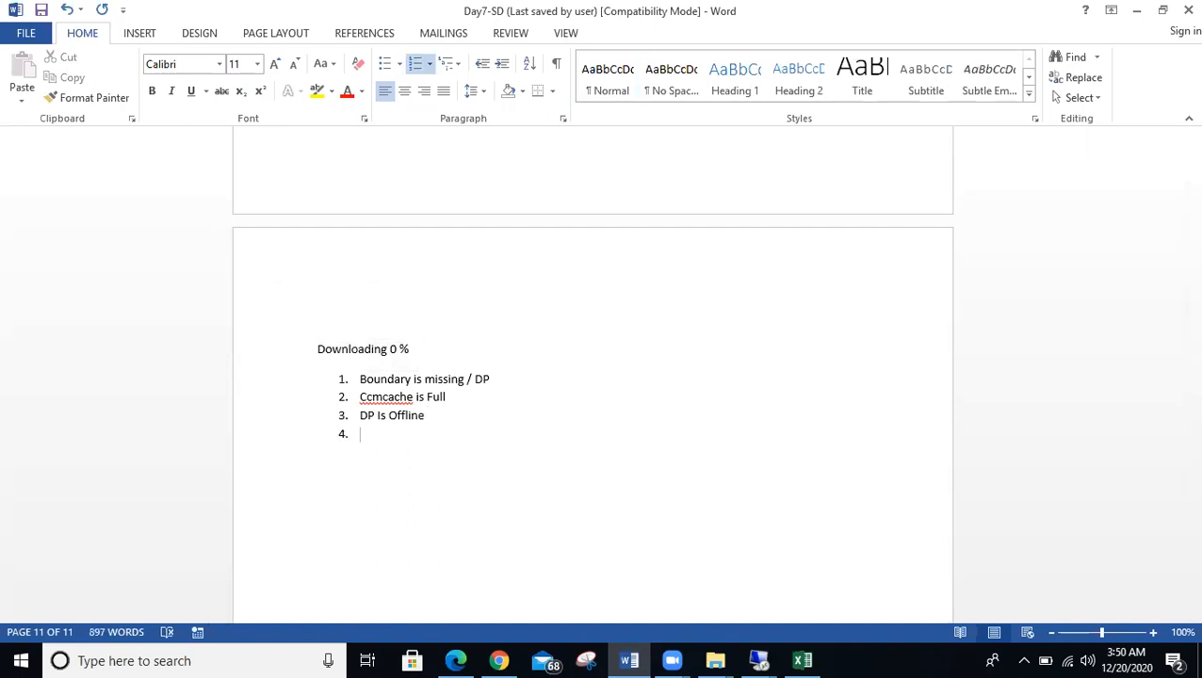
text(o)
text(Softwa)
key(BackSpace)
key(BackSpace)
text(COntent is npt)
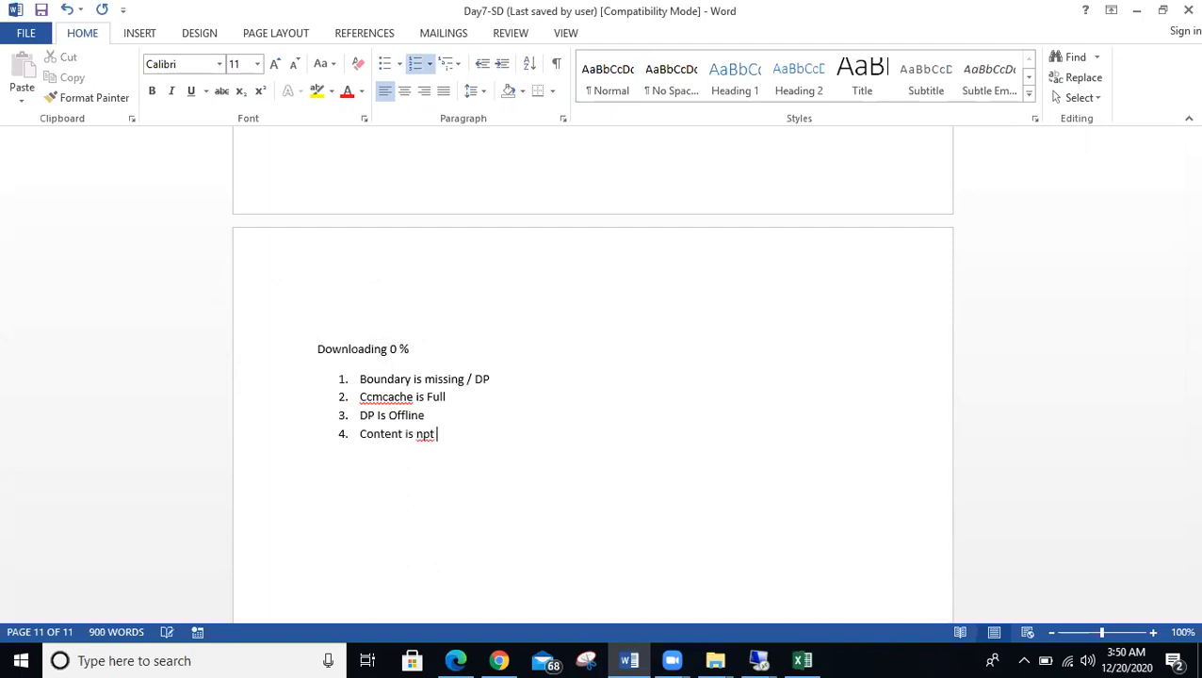
key(BackSpace)
key(BackSpace)
text(in the DP)
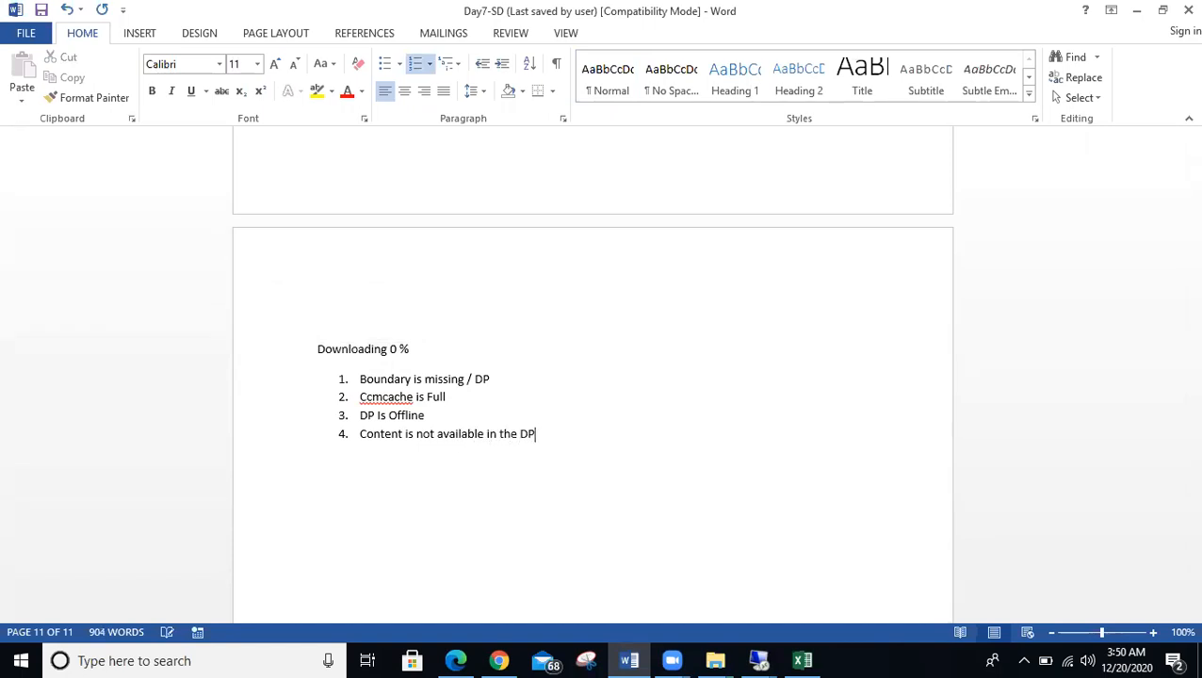
key(ctrl+s)
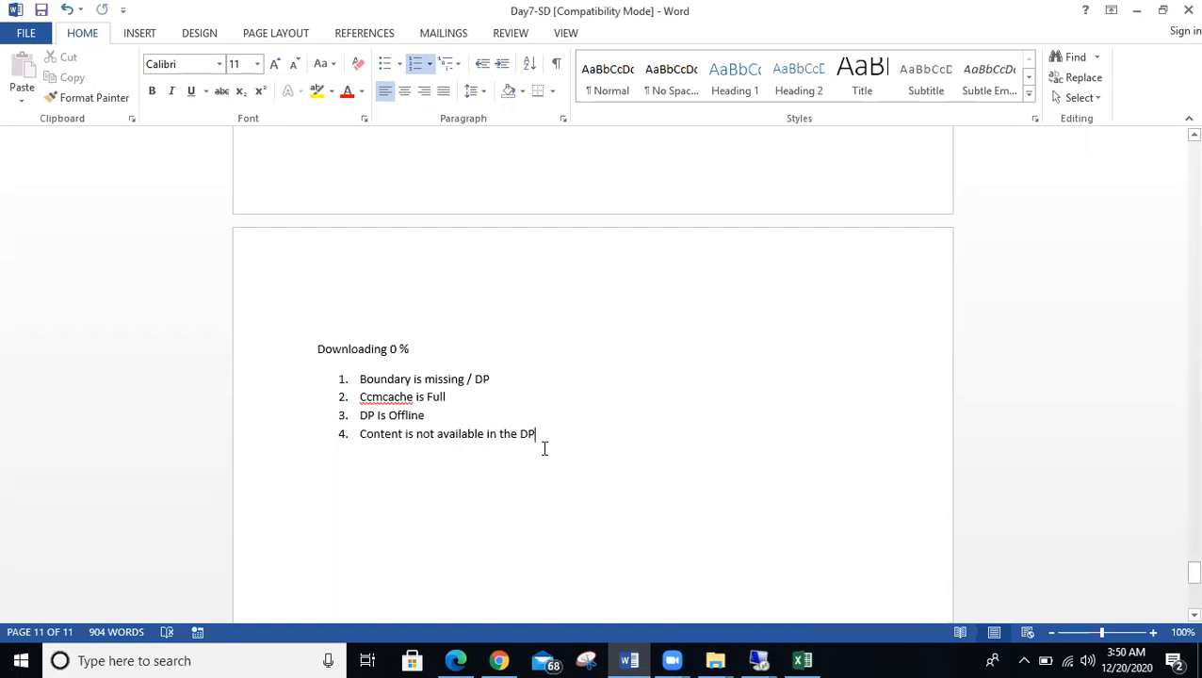
drag(569, 447, 264, 349)
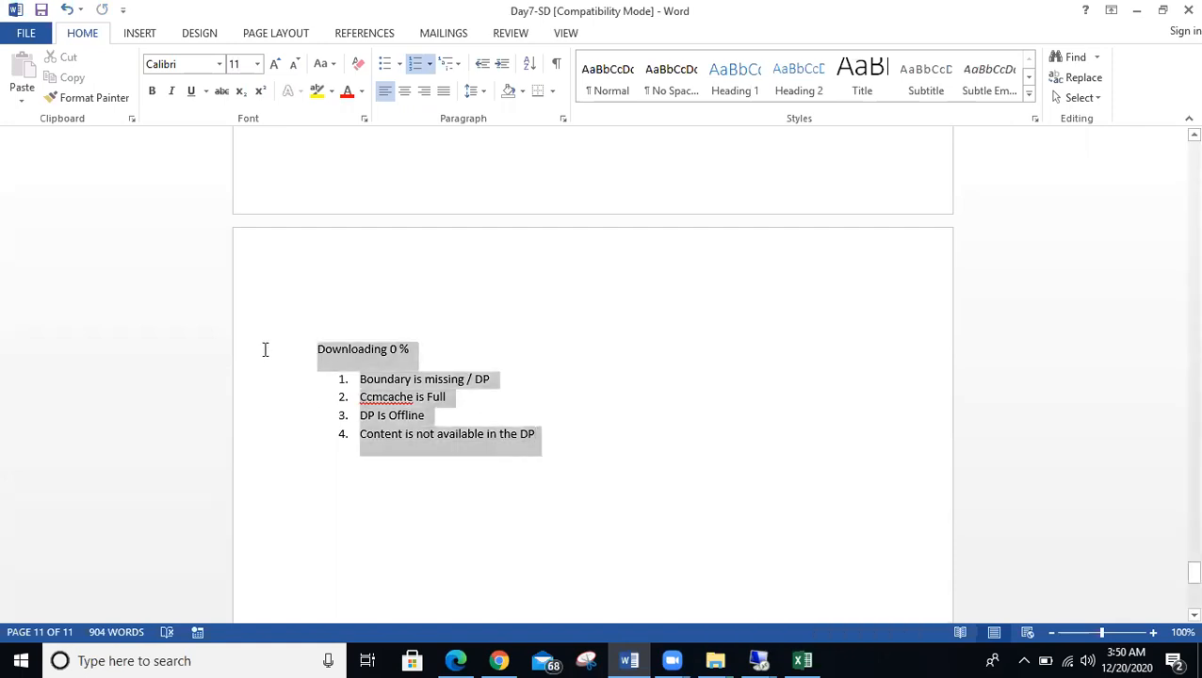
drag(566, 450, 242, 337)
click(494, 434)
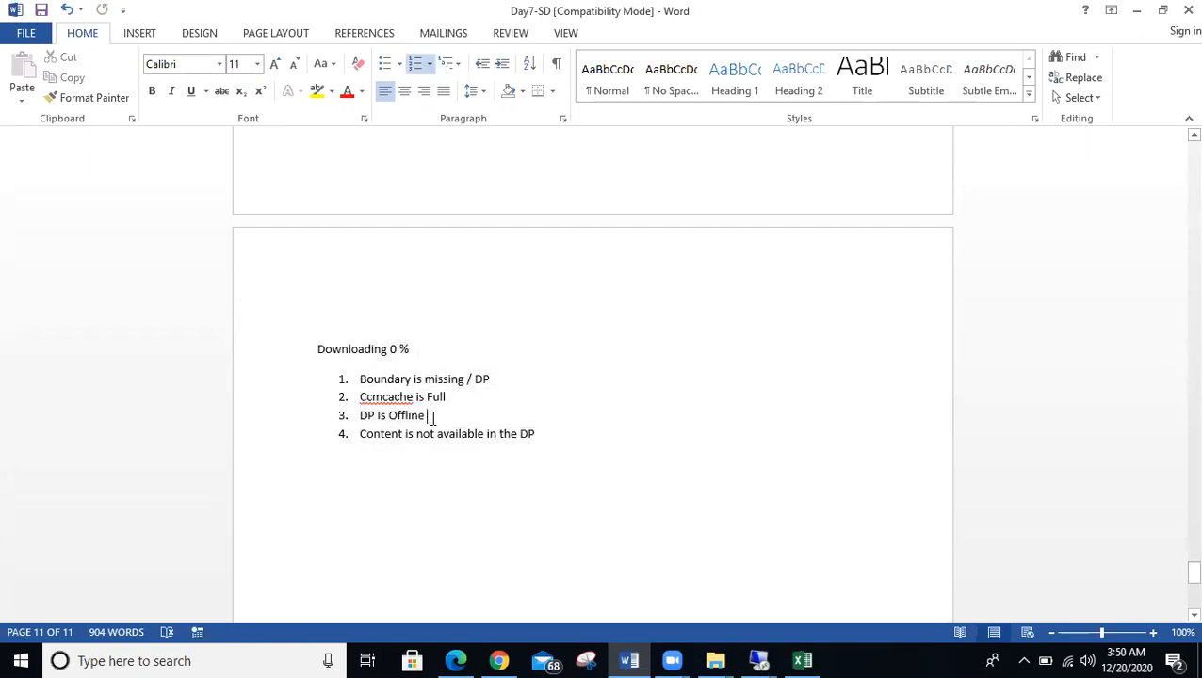
key(Return)
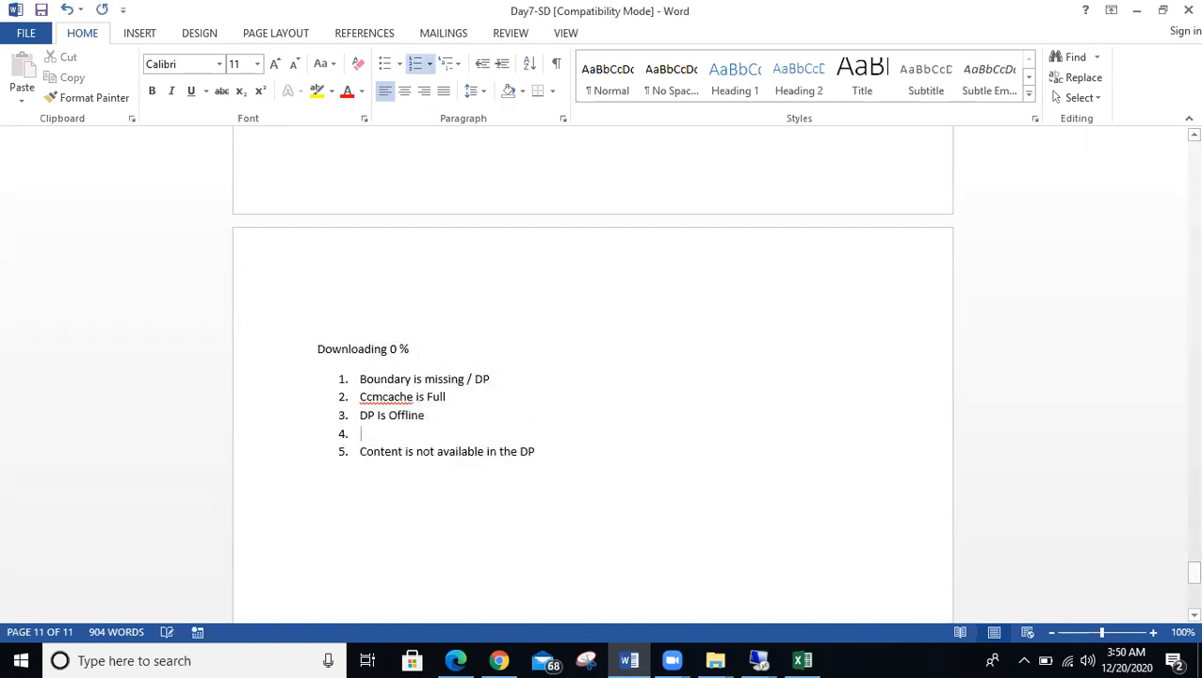
text(DP)
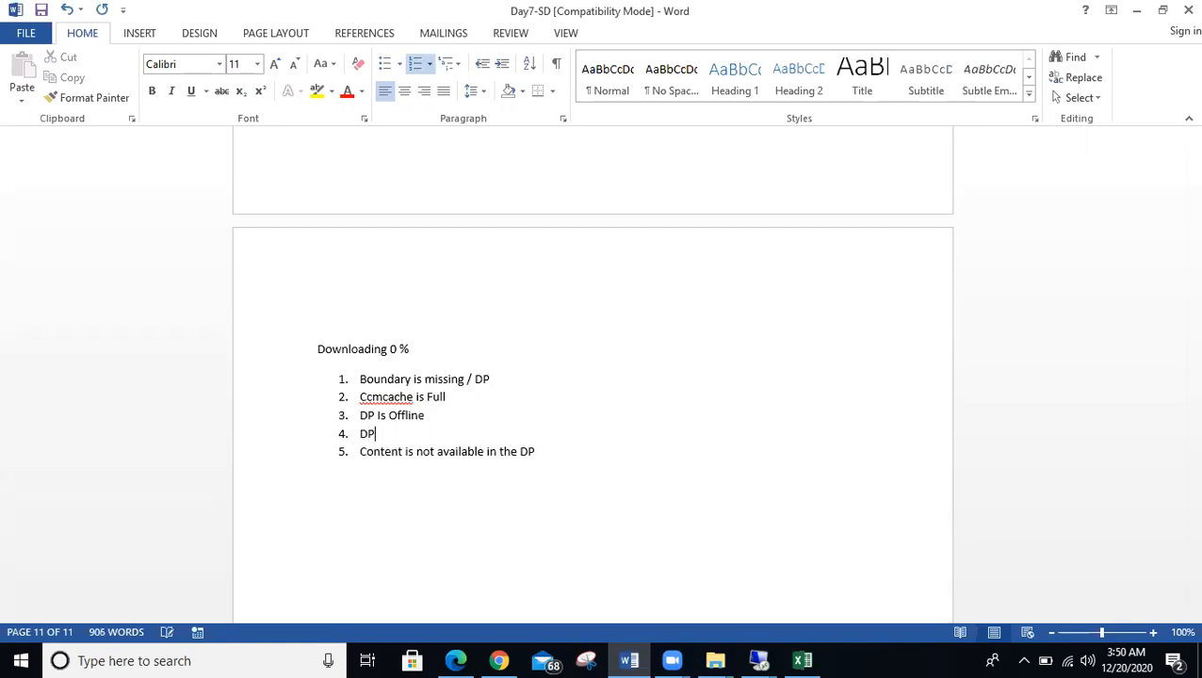
key(BackSpace)
key(BackSpace)
key(BackSpace)
key(BackSpace)
key(BackSpace)
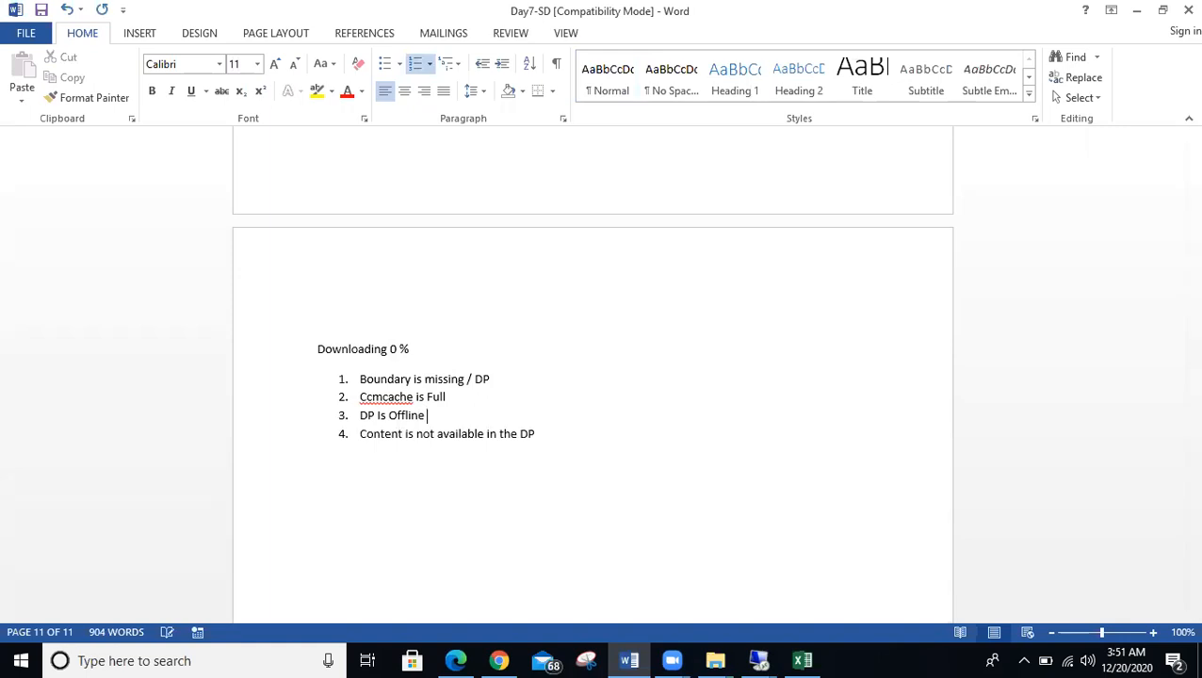
Step: Save the document and have the spell checker ignore the word "Ccmcache" in the second list item
key(ctrl+s)
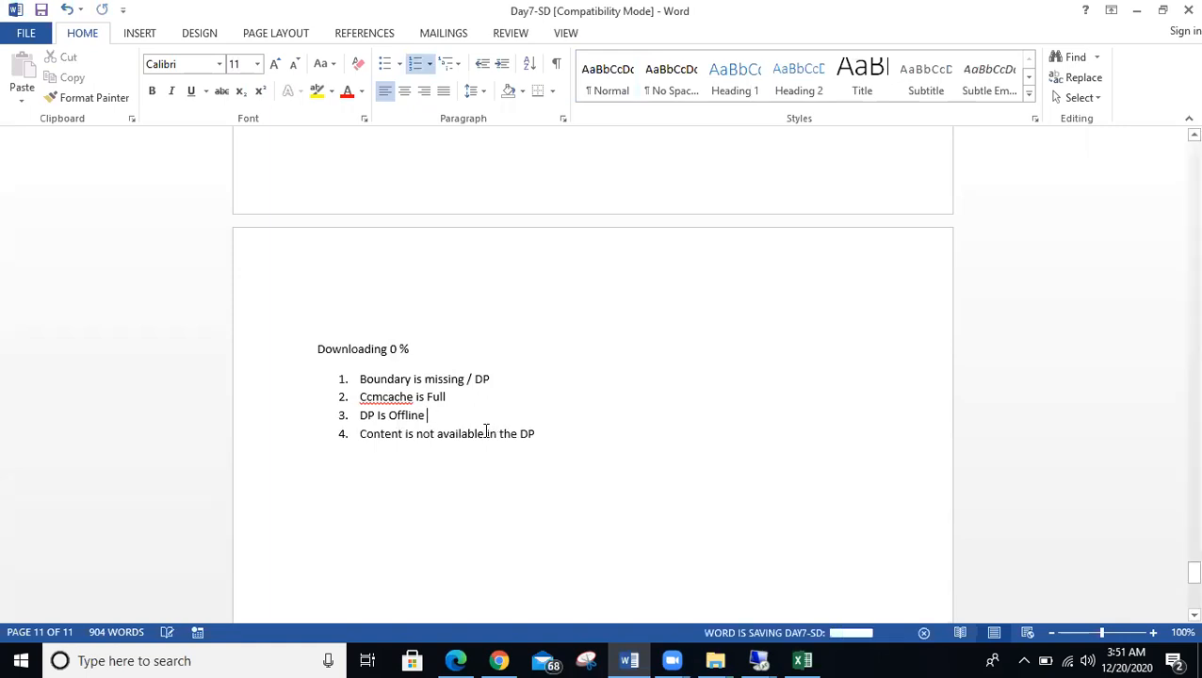
right_click(388, 396)
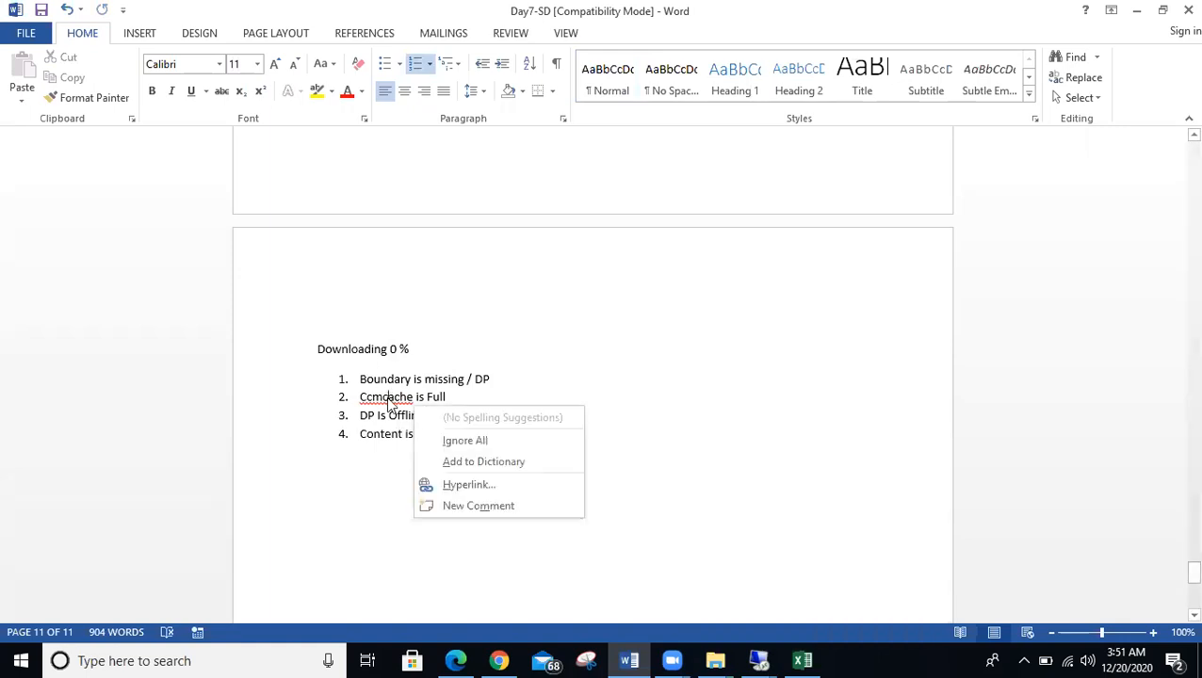
click(443, 439)
click(482, 454)
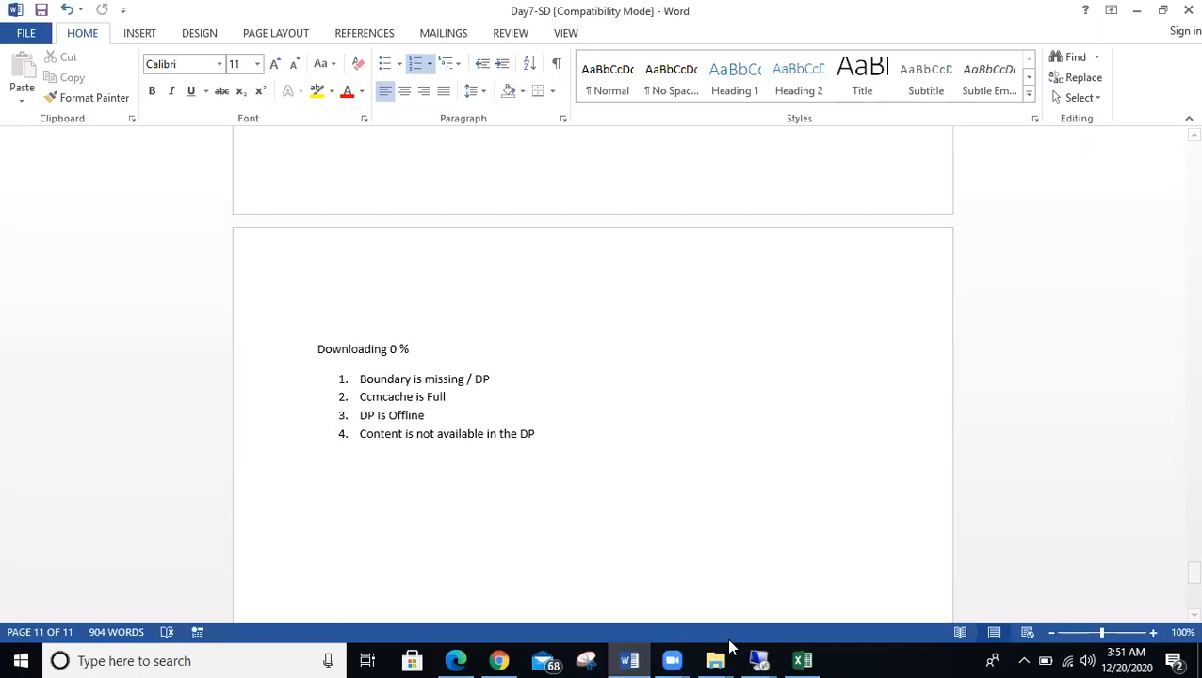
Step: Switch to the C2 client's remote session, review the Google Chrome install entries in AppEnforce.log, and return to the document
mouse_move(757, 660)
click(869, 590)
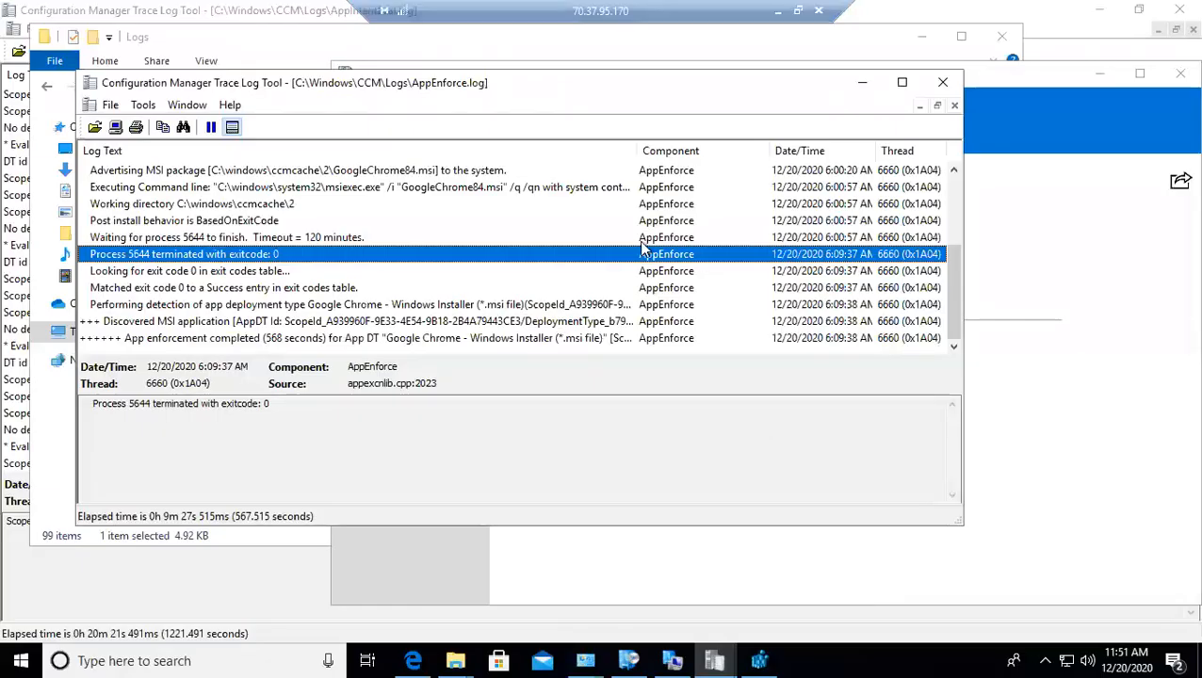
click(568, 238)
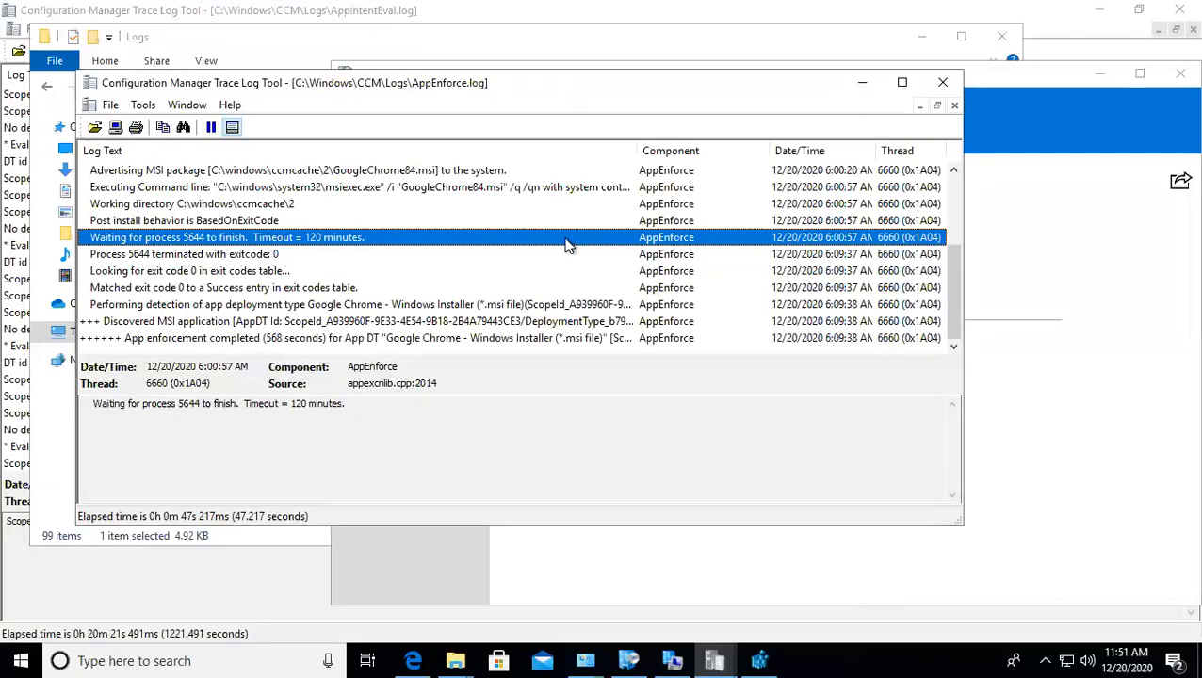
scroll(568, 245, up, 3)
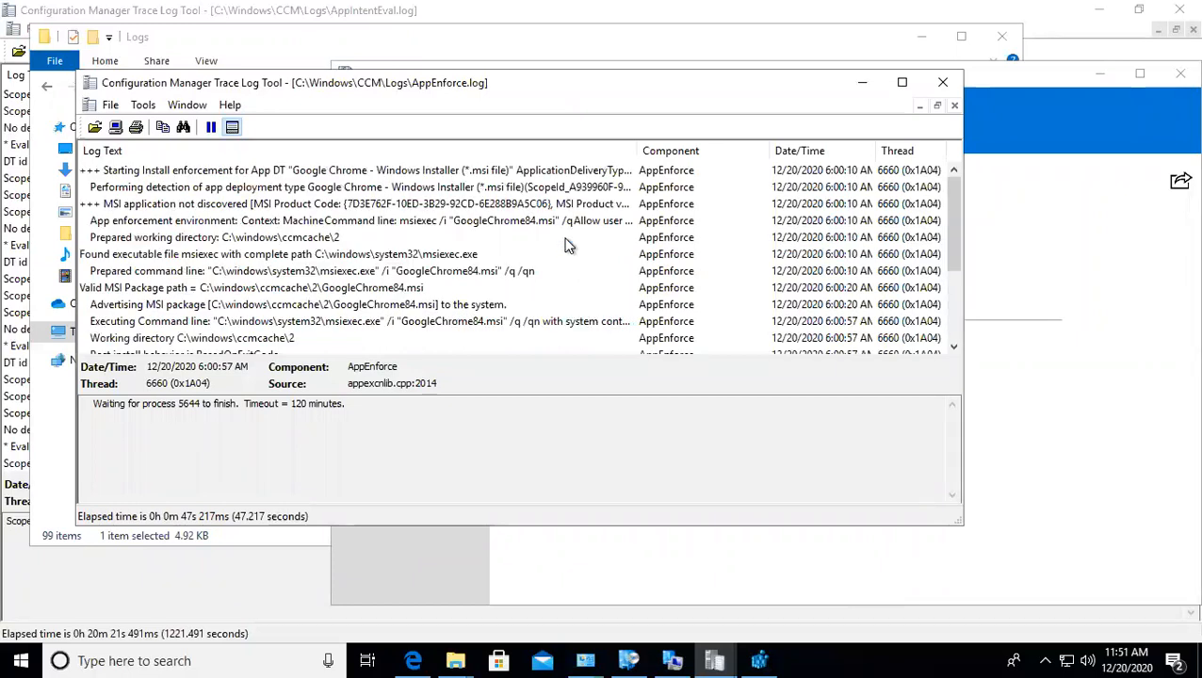
scroll(568, 245, down, 3)
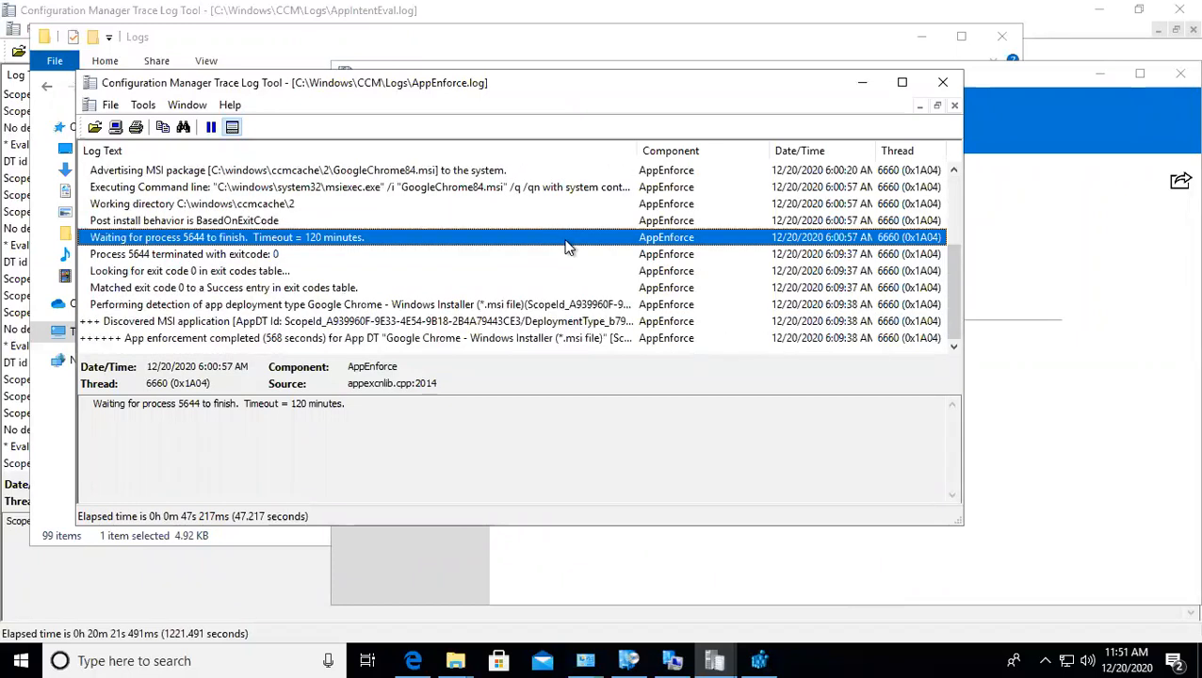
click(777, 11)
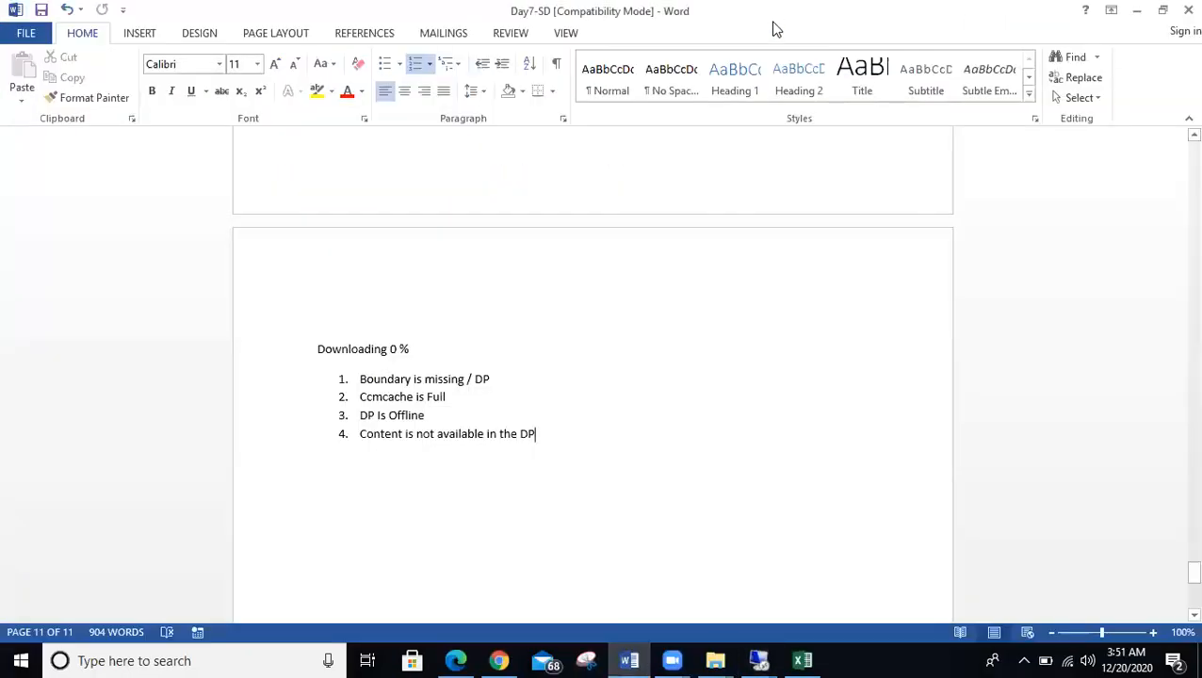
Step: Switch to the sccm server's remote session and view the Softwares folder on the sccm2 Source share
mouse_move(763, 659)
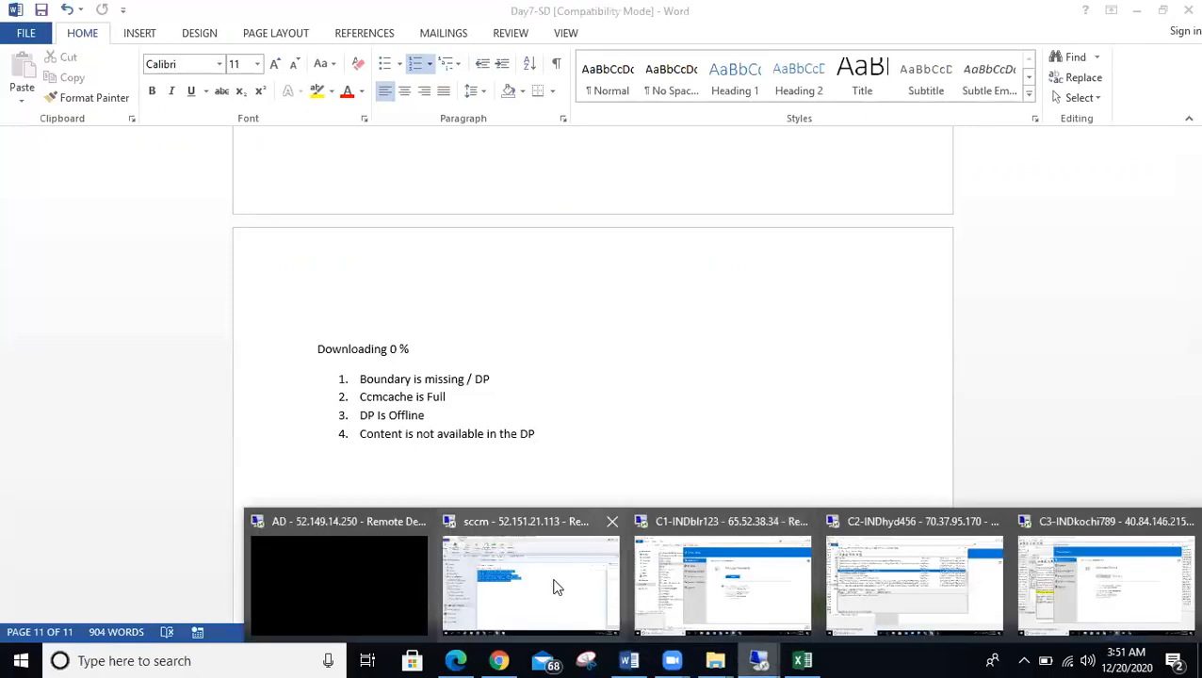
click(558, 584)
click(1017, 202)
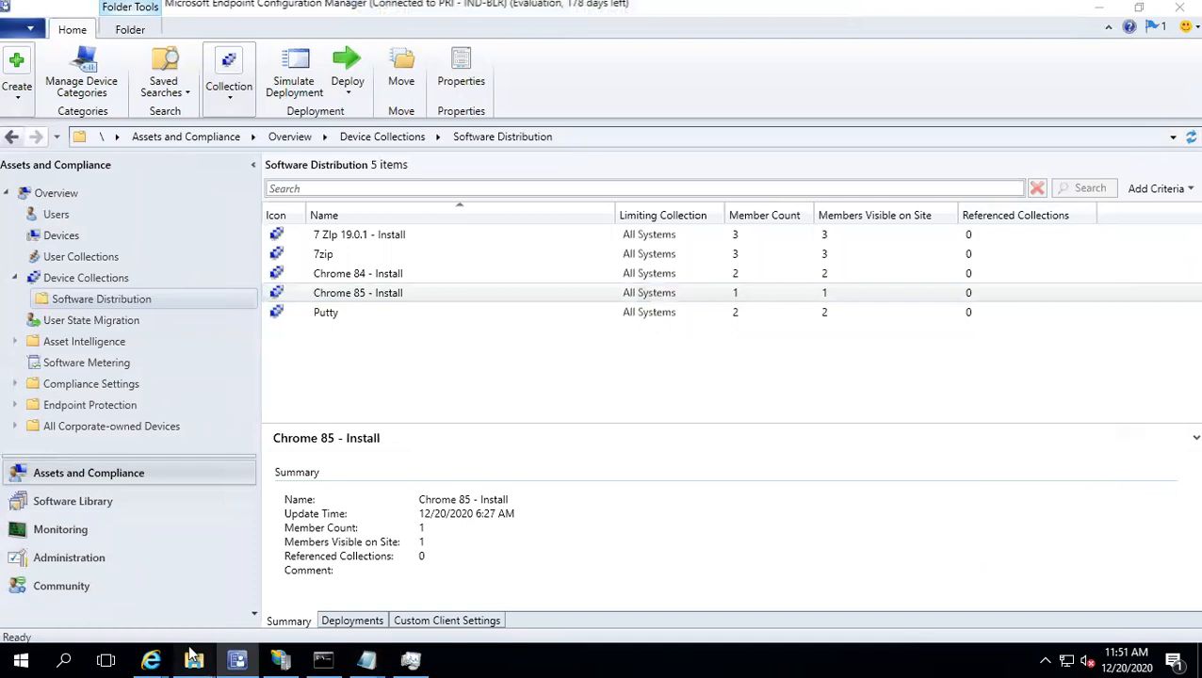
mouse_move(193, 654)
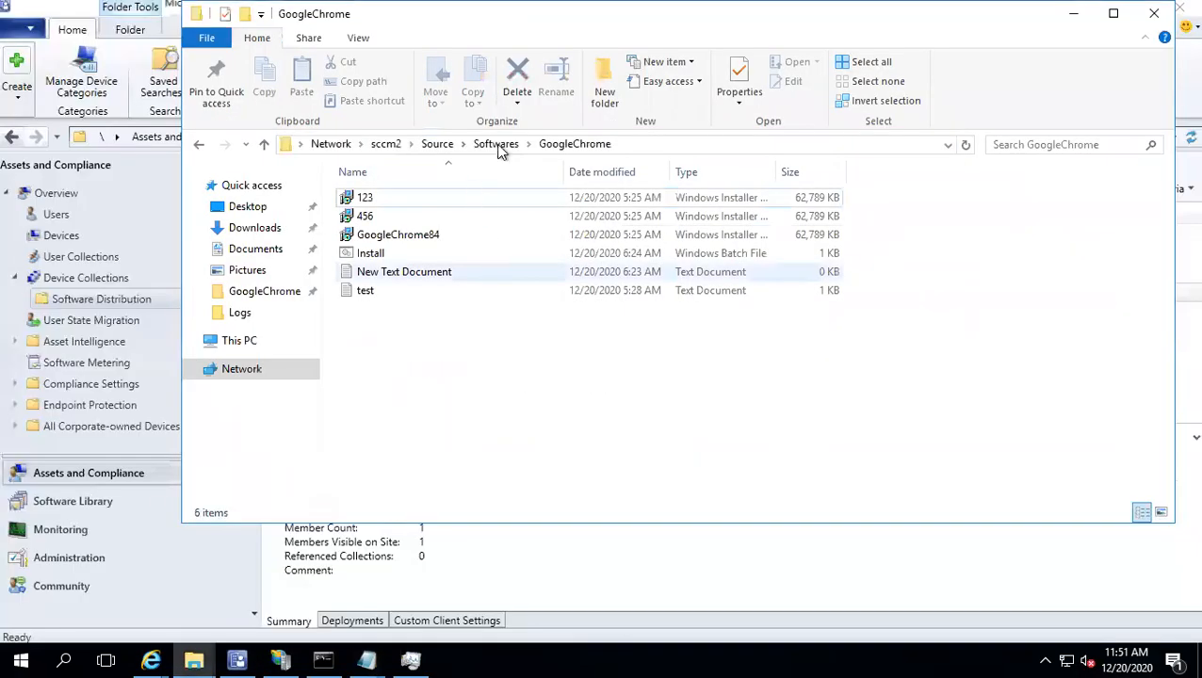
click(495, 144)
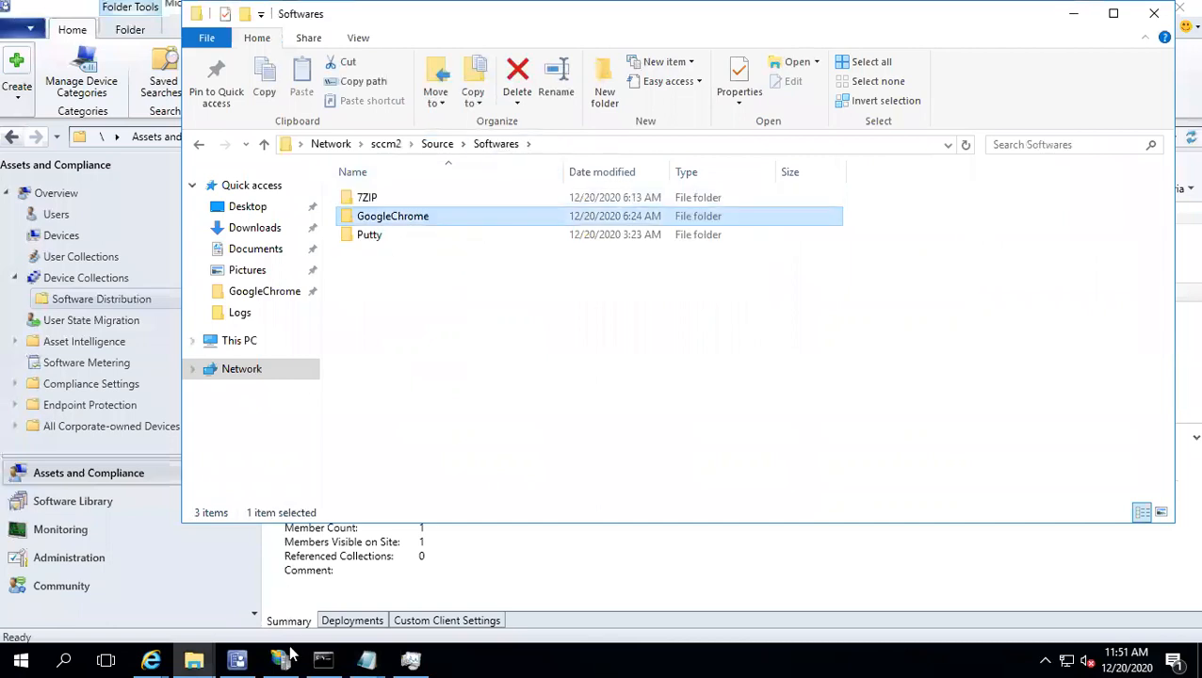
Step: Look into the Firefox folder inside the downloaded SCCM_Software package, and copy that folder
mouse_move(194, 655)
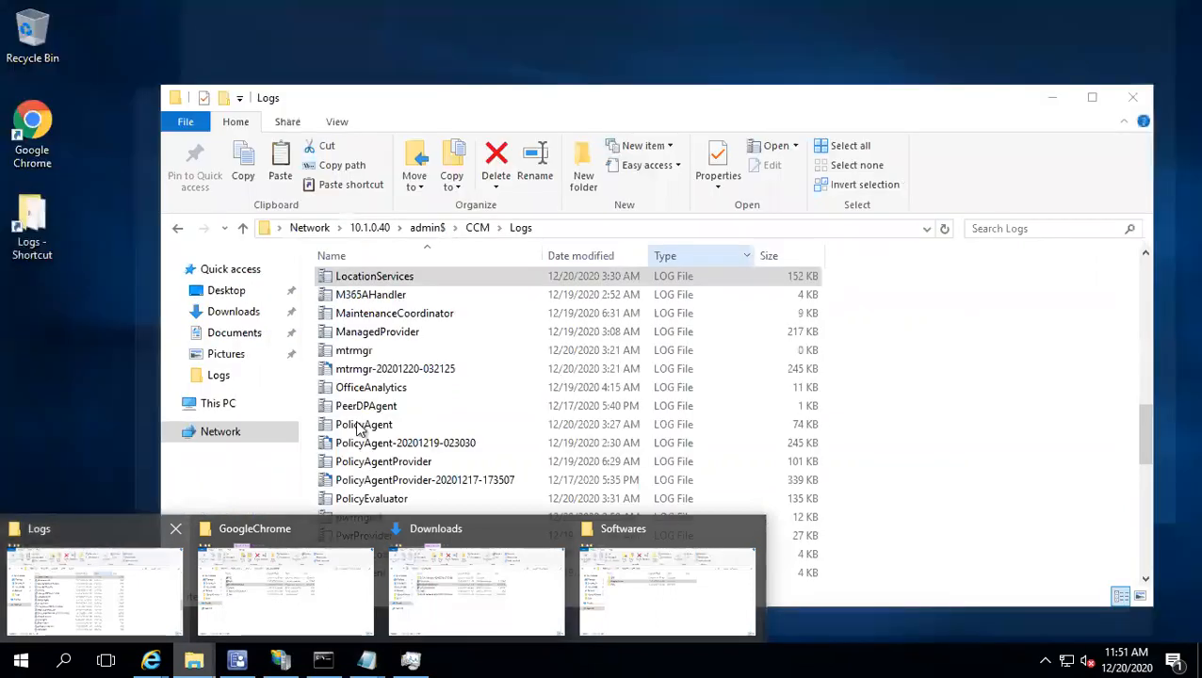
click(304, 597)
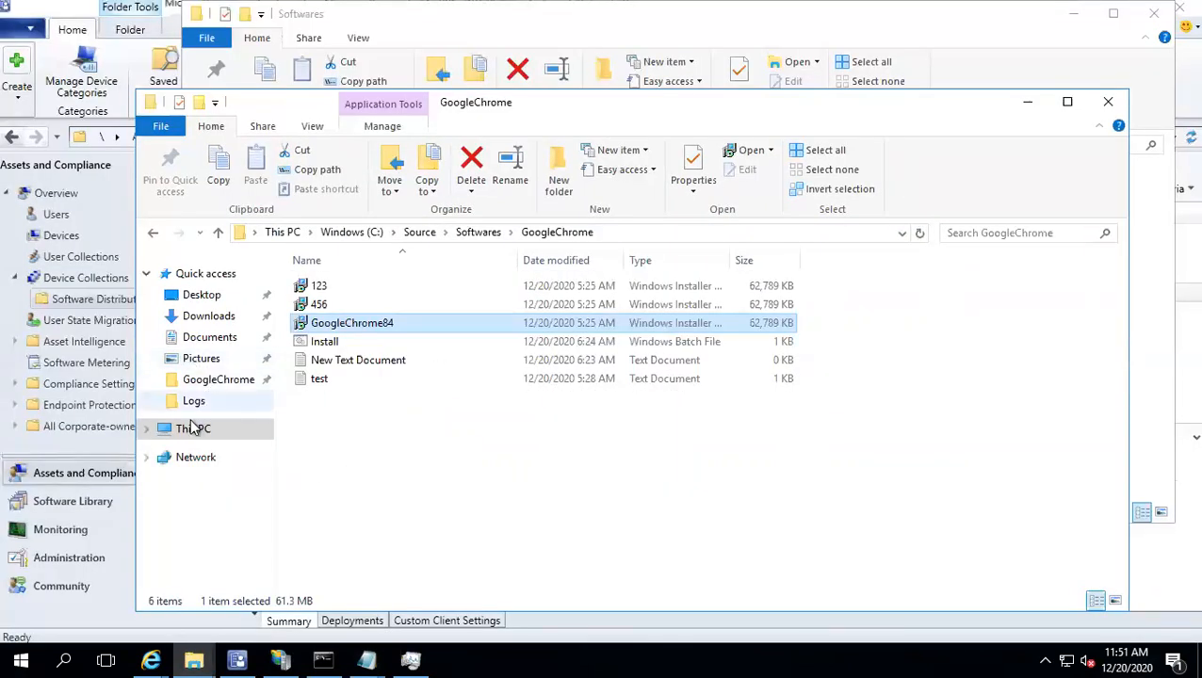
click(201, 316)
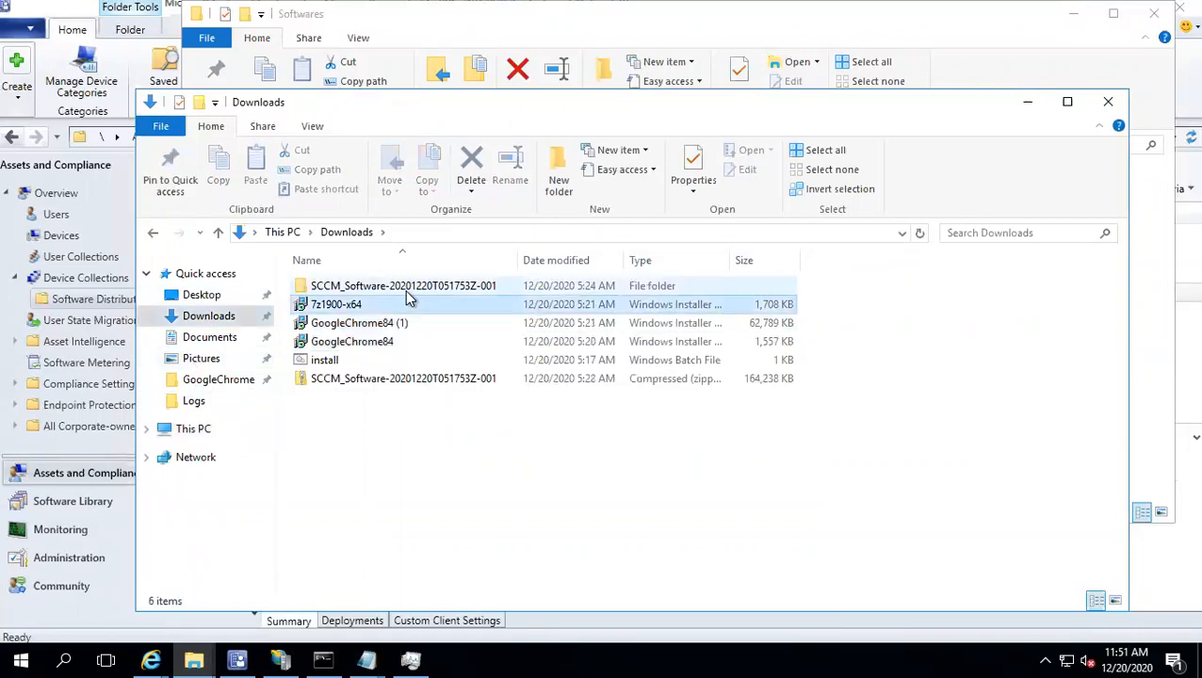
click(405, 290)
double_click(390, 294)
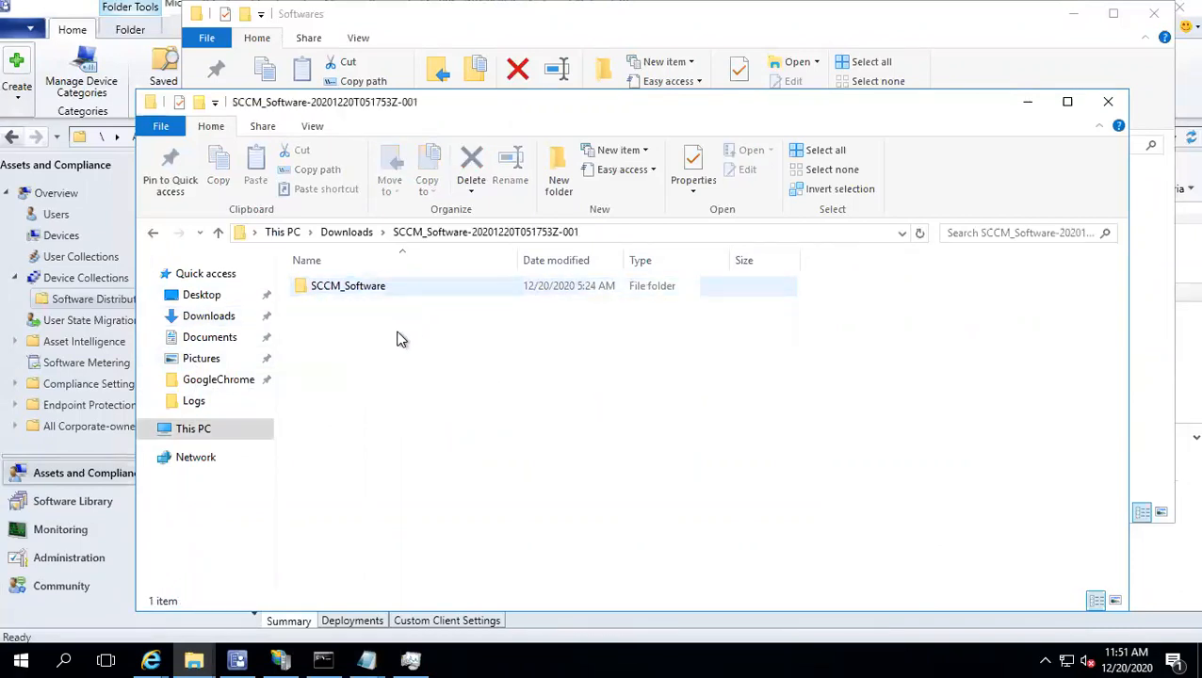
double_click(334, 287)
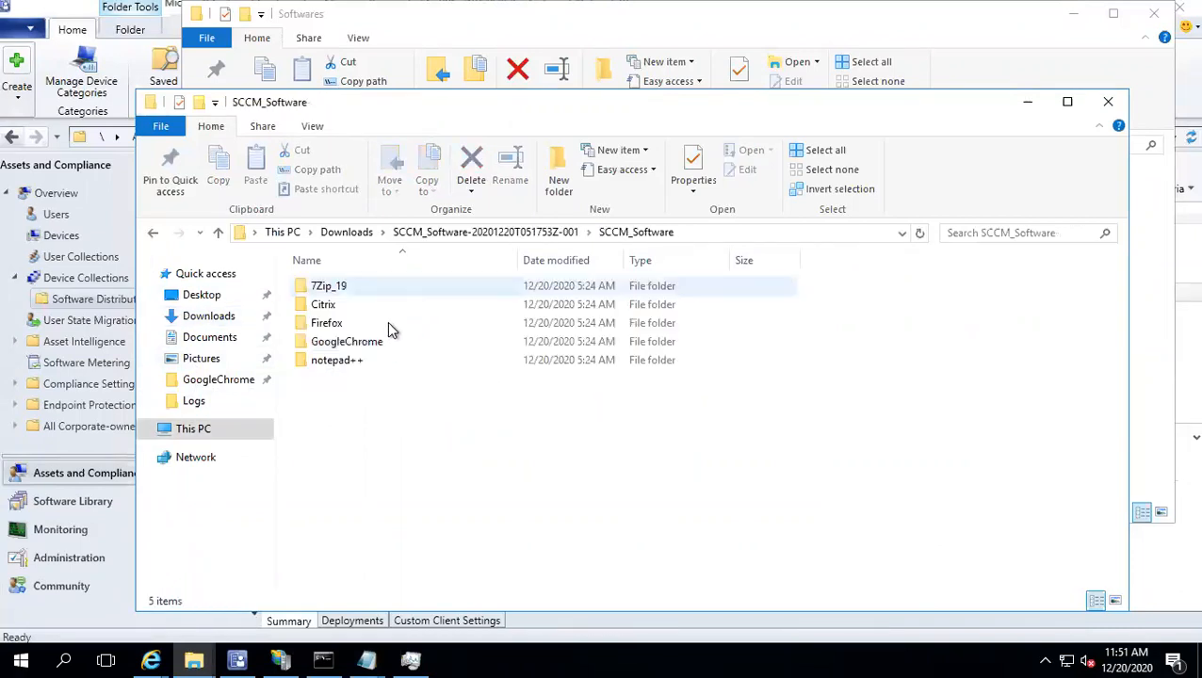
double_click(331, 327)
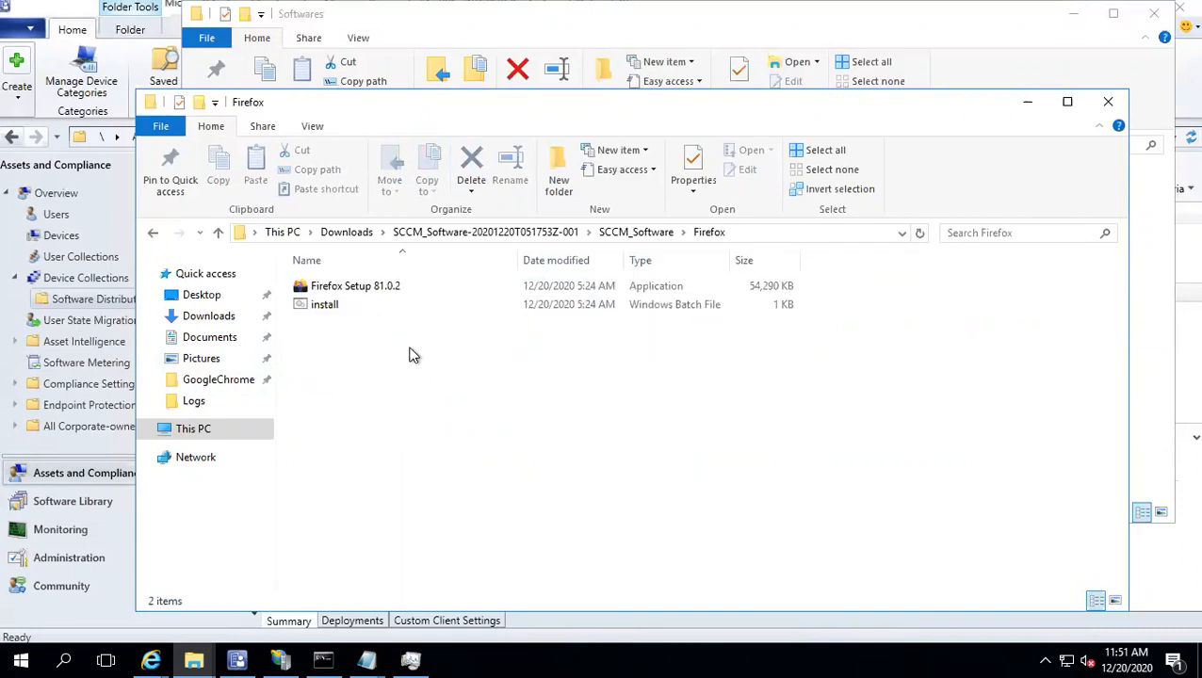
key(BackSpace)
key(ctrl+c)
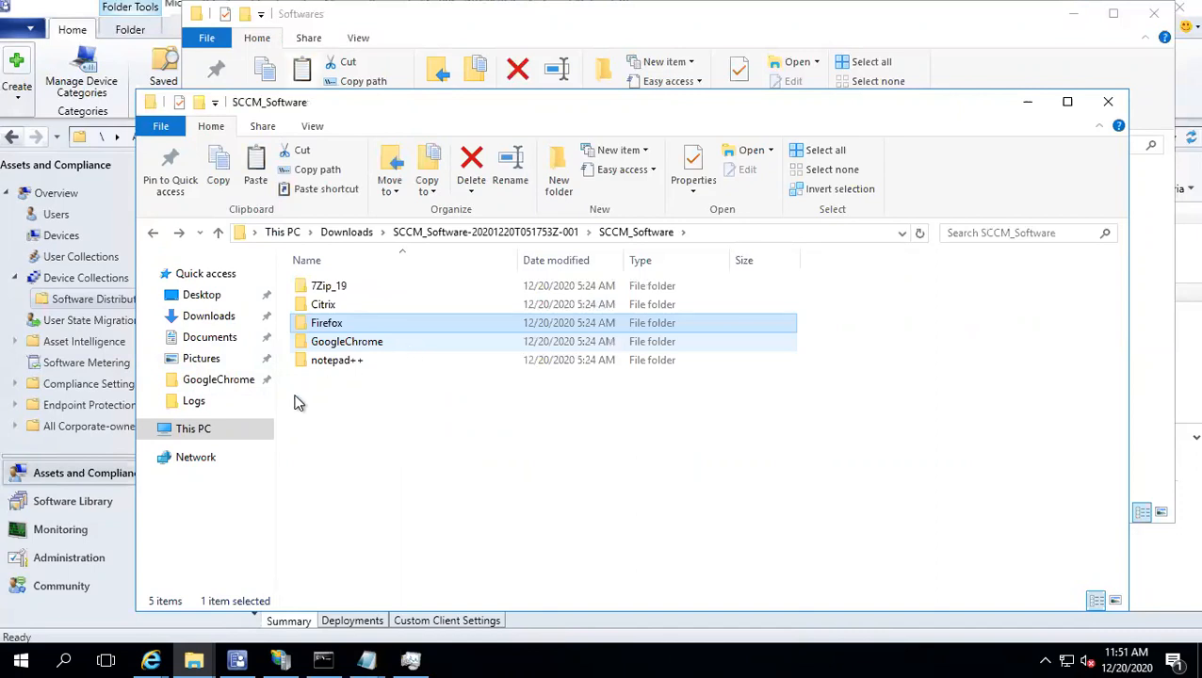
Step: Go to the C: drive on the sccm server and select the Source folder
click(198, 431)
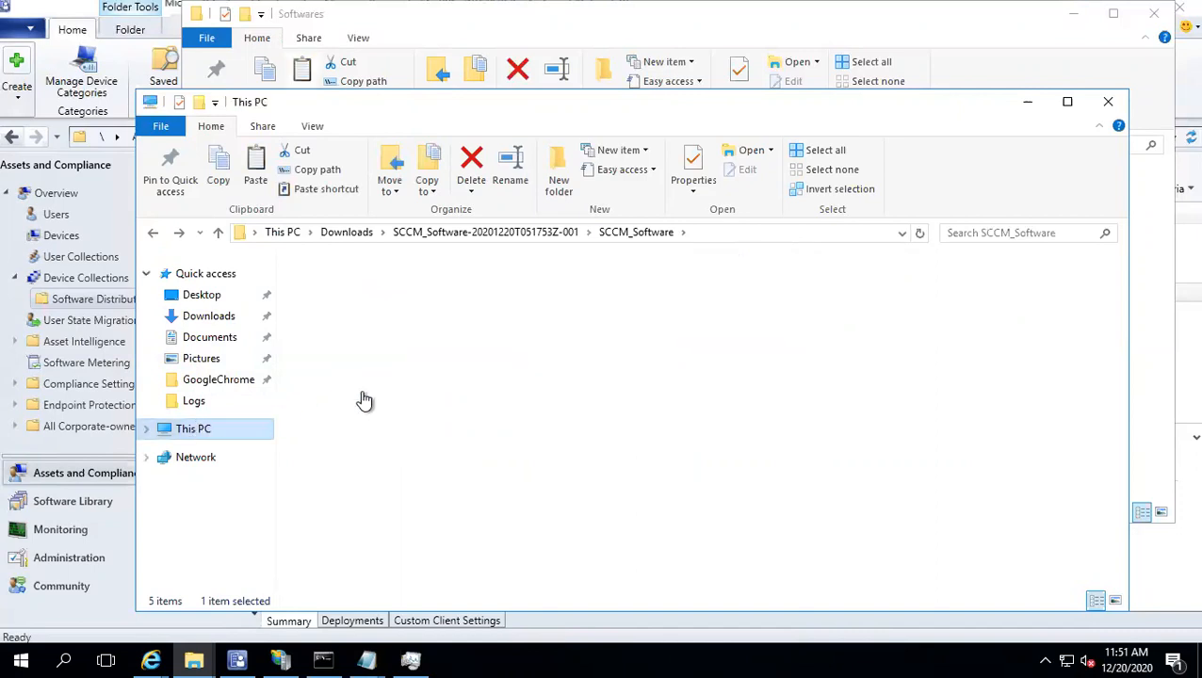
click(441, 439)
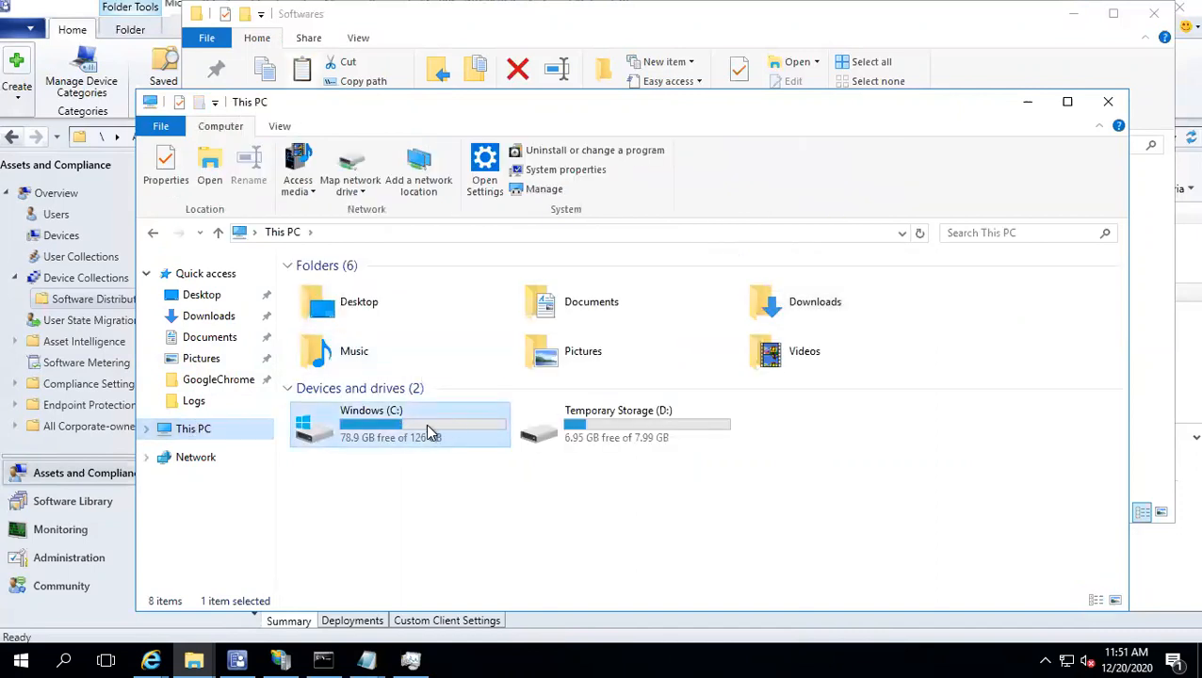
double_click(425, 432)
click(325, 415)
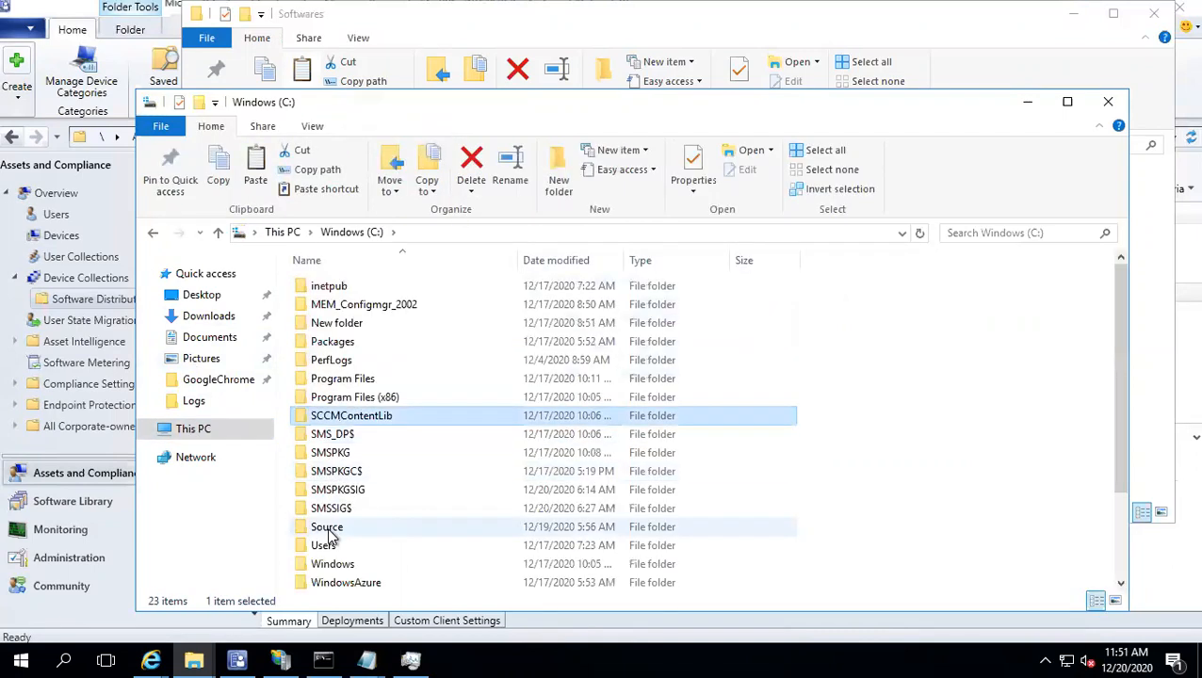
click(332, 530)
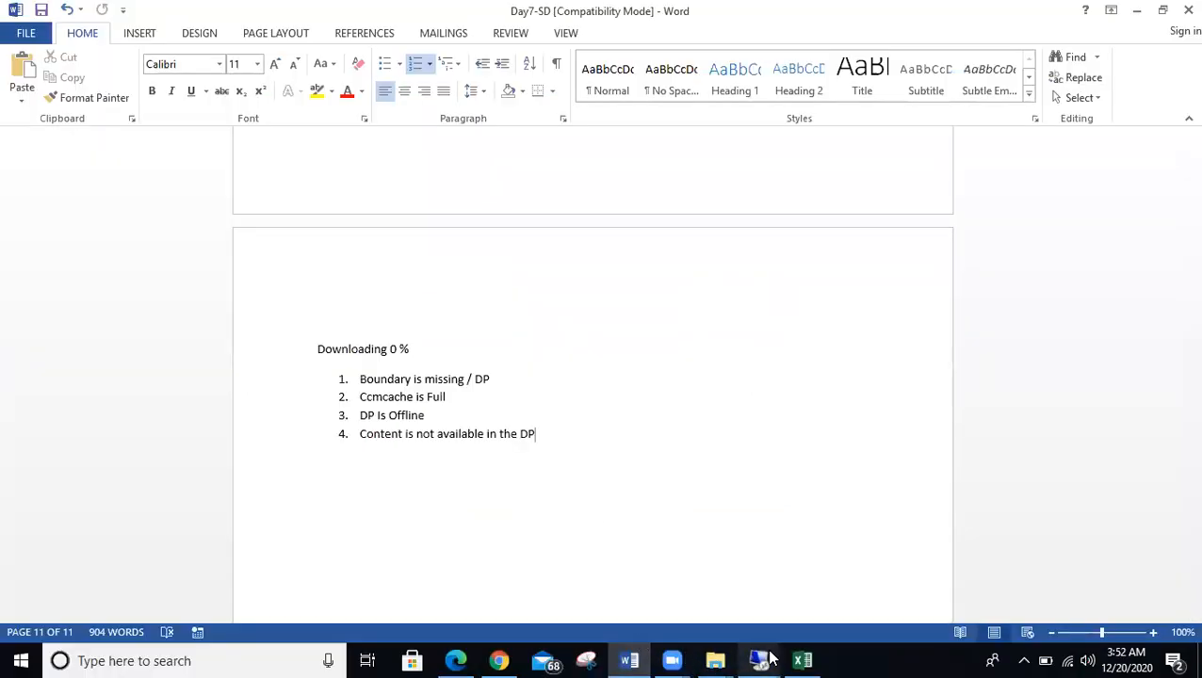
click(767, 657)
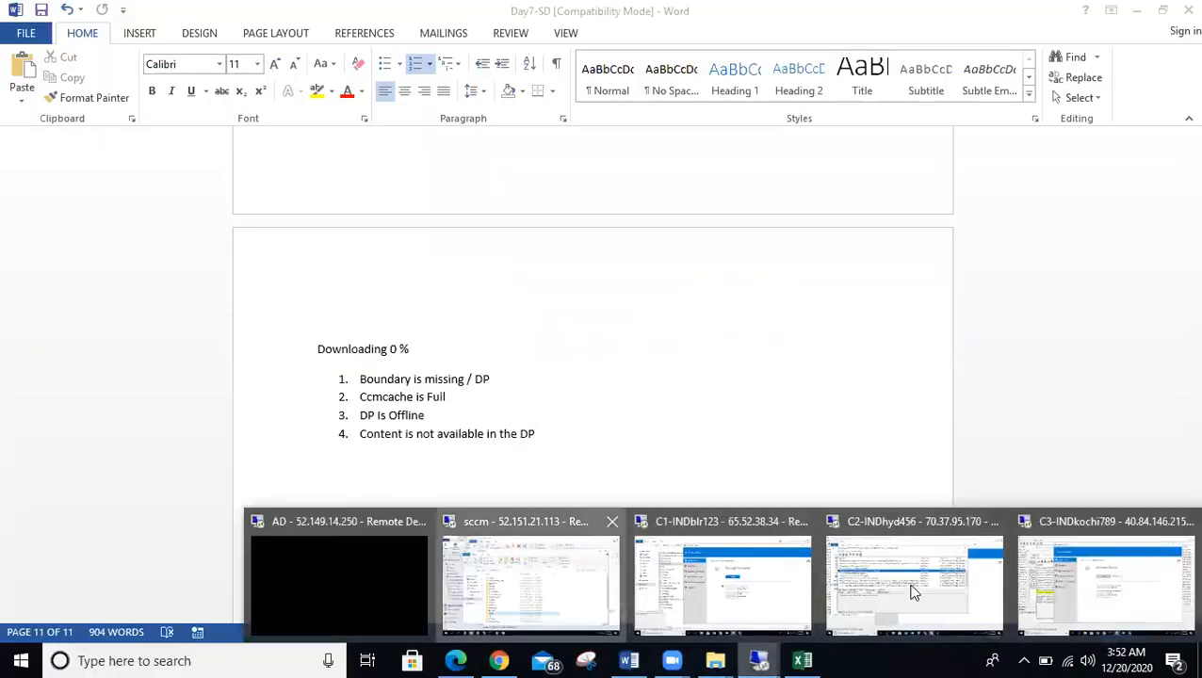
click(913, 590)
click(777, 11)
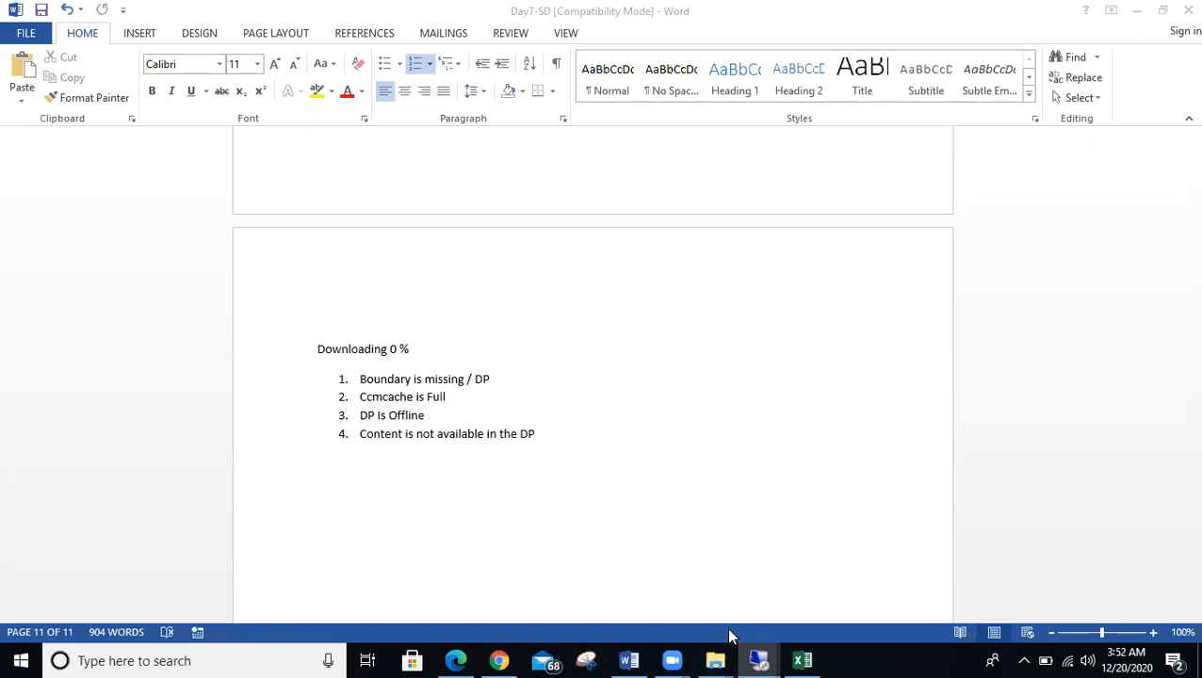
mouse_move(758, 659)
click(574, 571)
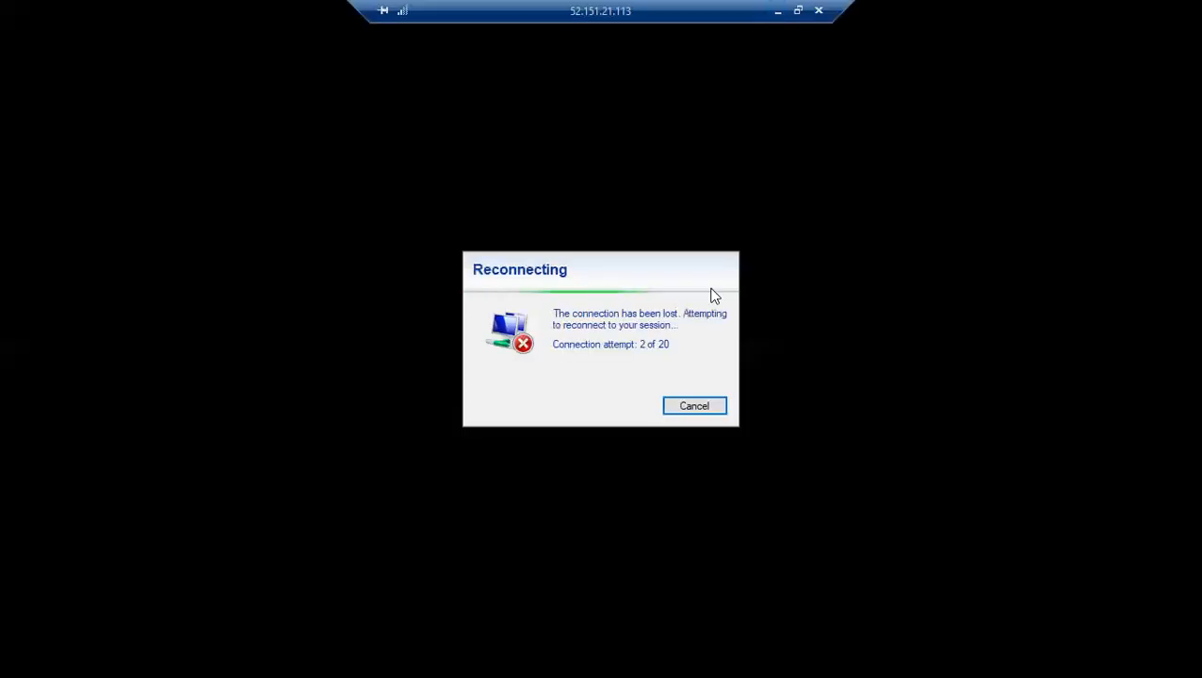
click(776, 10)
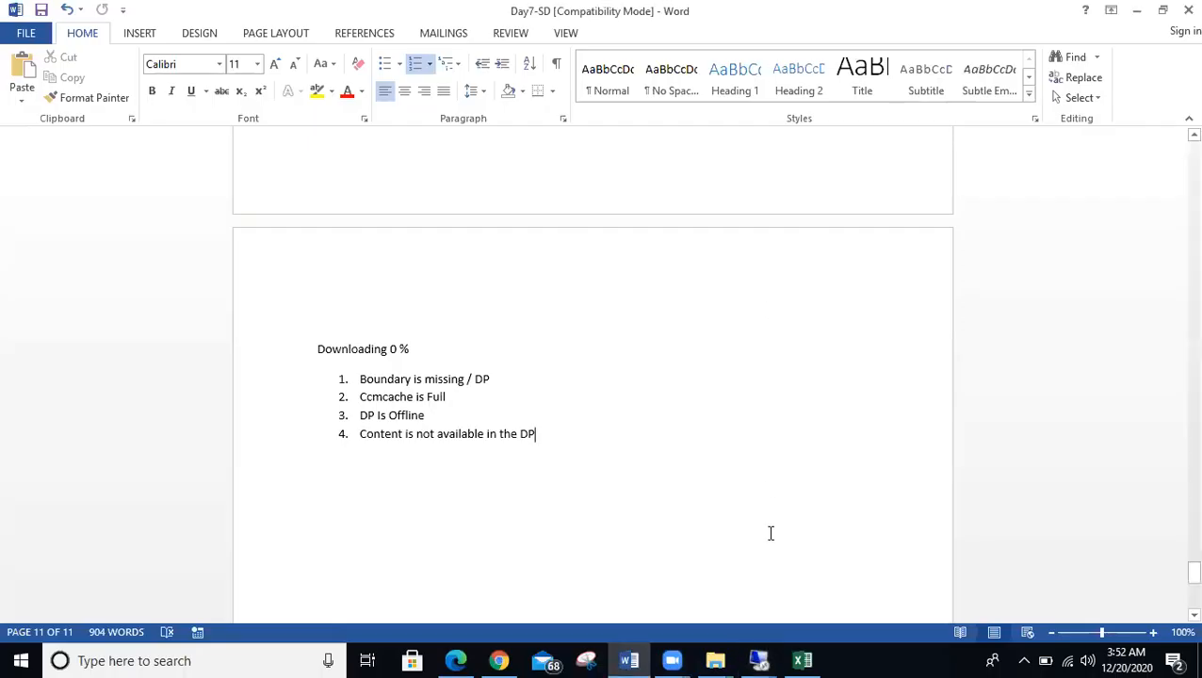
Step: Switch back to the sccm server's remote session and open the Softwares folder inside C:\Source
mouse_move(758, 659)
click(552, 589)
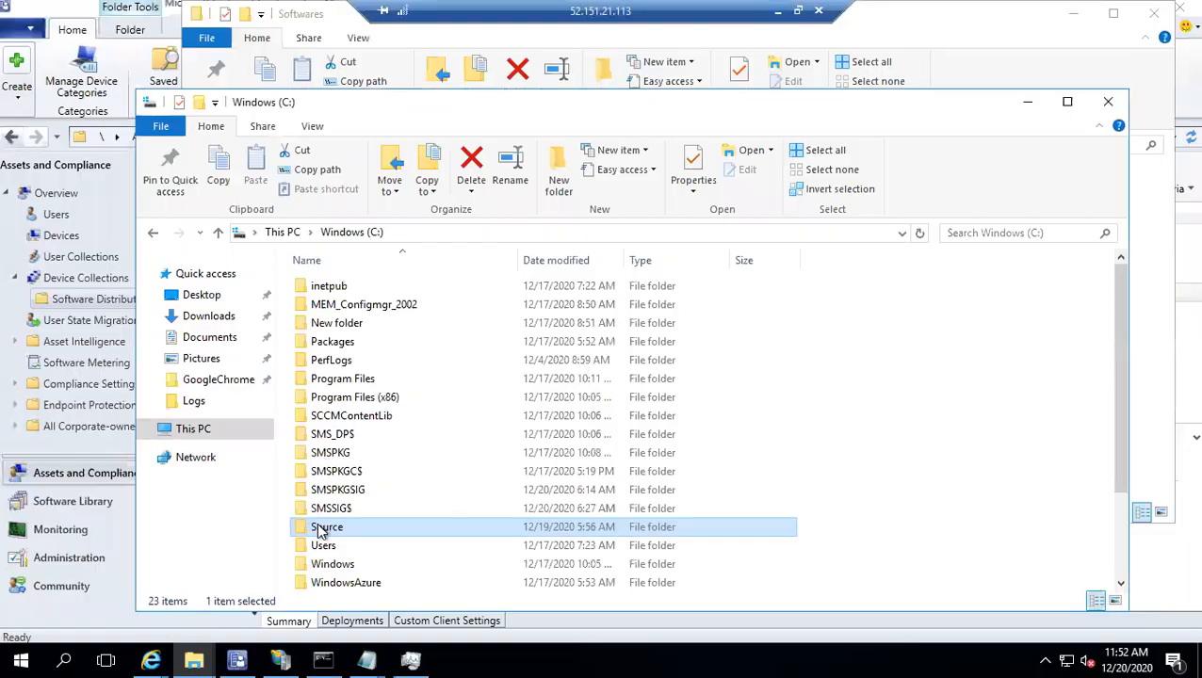
double_click(320, 529)
double_click(327, 293)
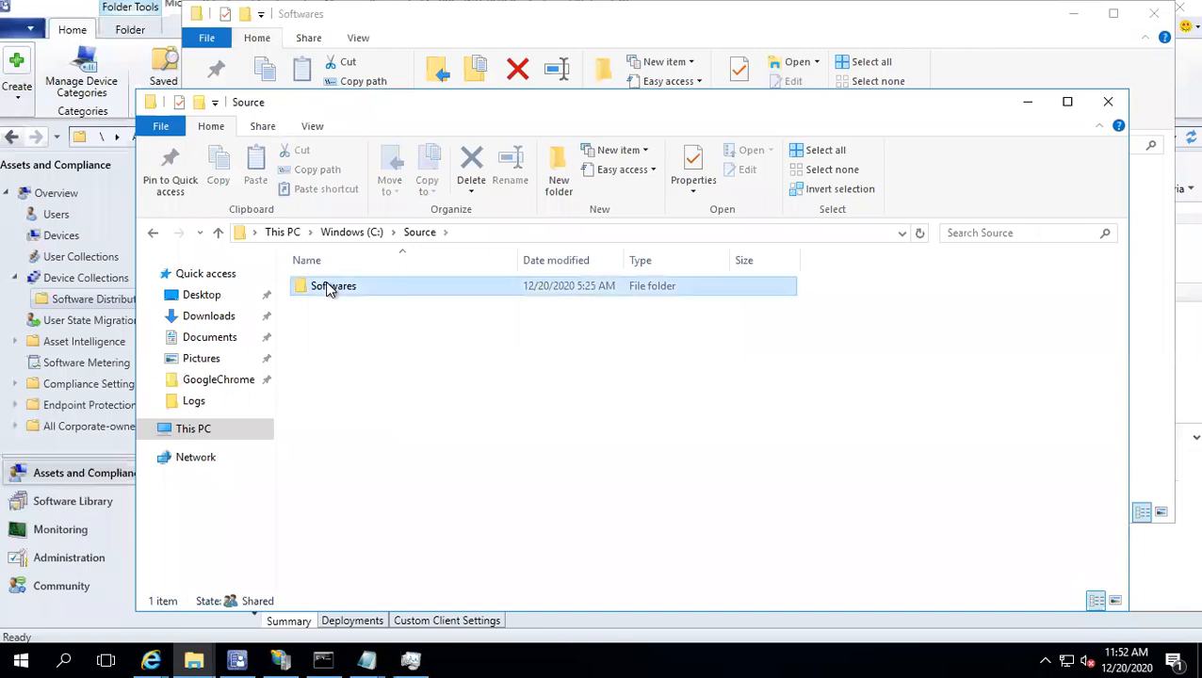
right_click(393, 382)
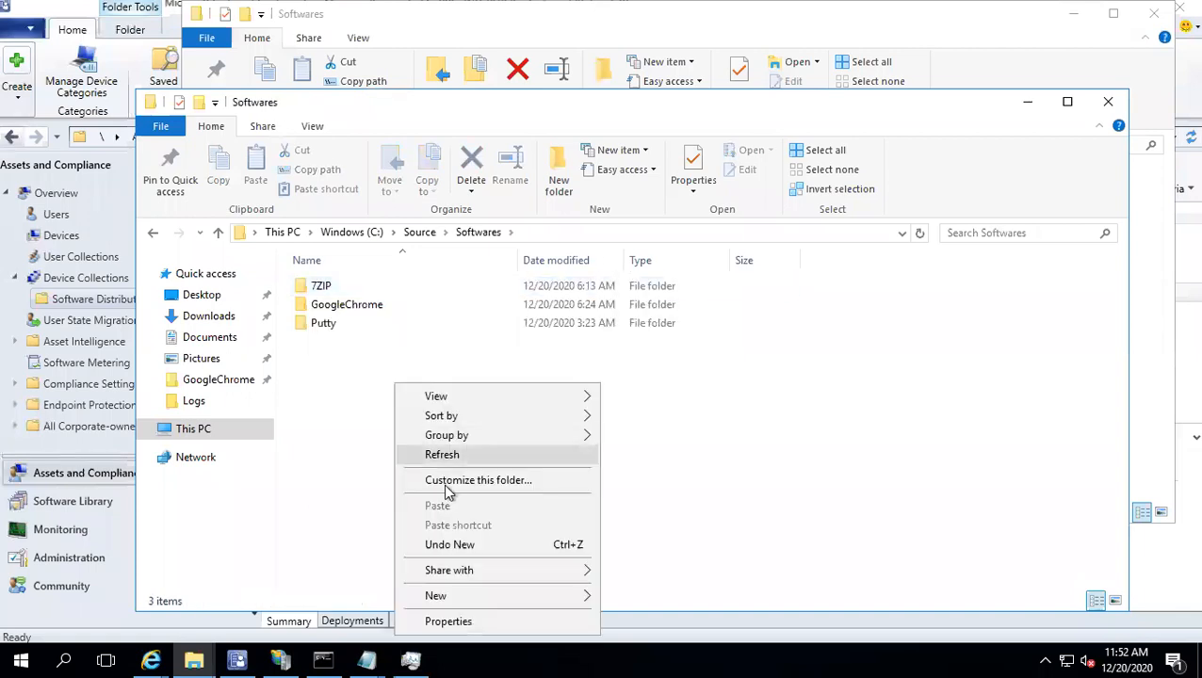
Step: Copy the Citrix, Firefox and notepad++ folders from the downloaded SCCM_Software folder and move its window aside
click(193, 659)
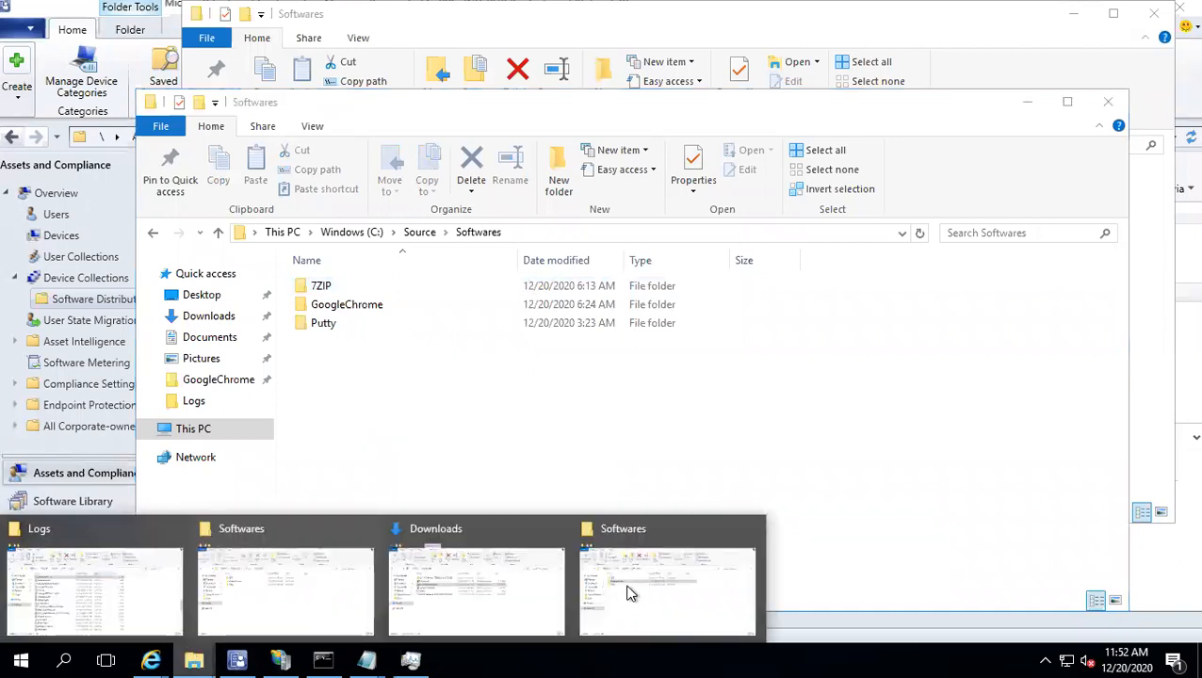
click(671, 578)
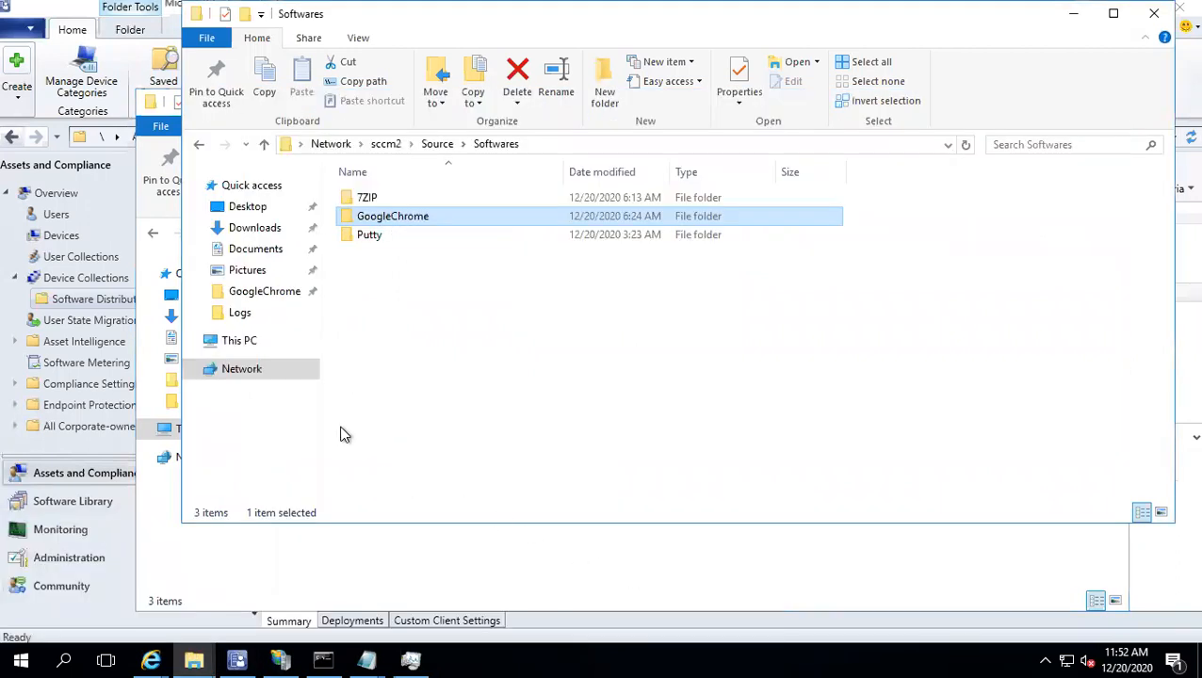
click(194, 655)
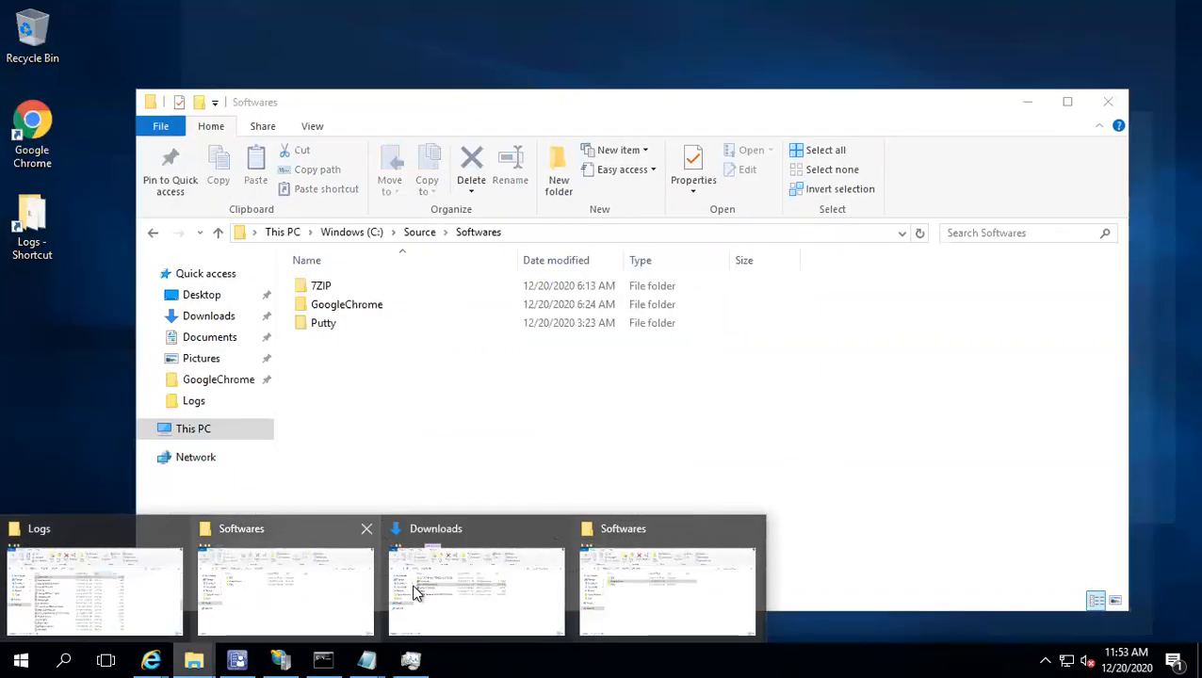
click(415, 590)
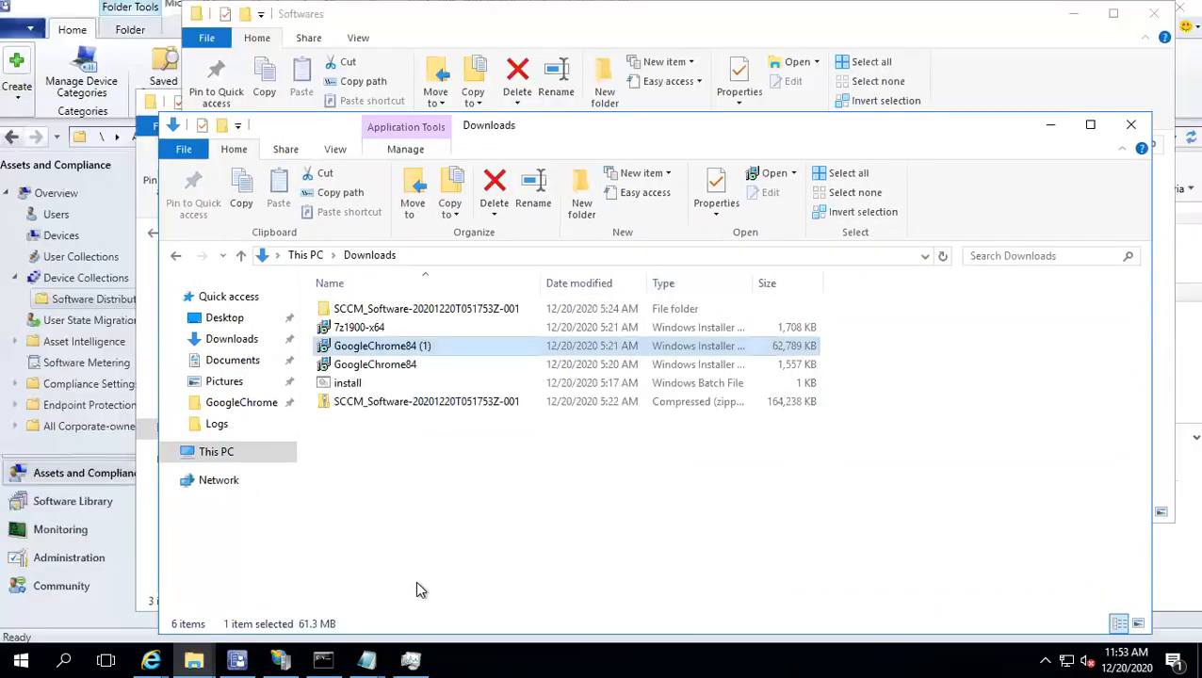
double_click(426, 309)
double_click(381, 311)
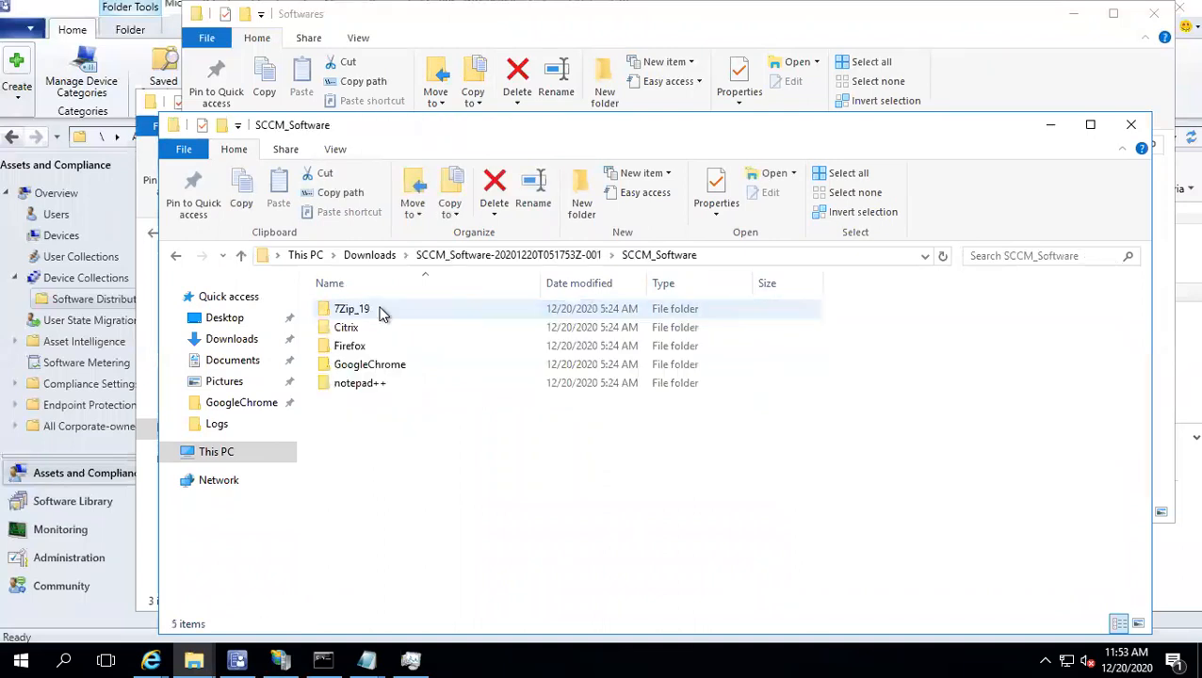
click(354, 347)
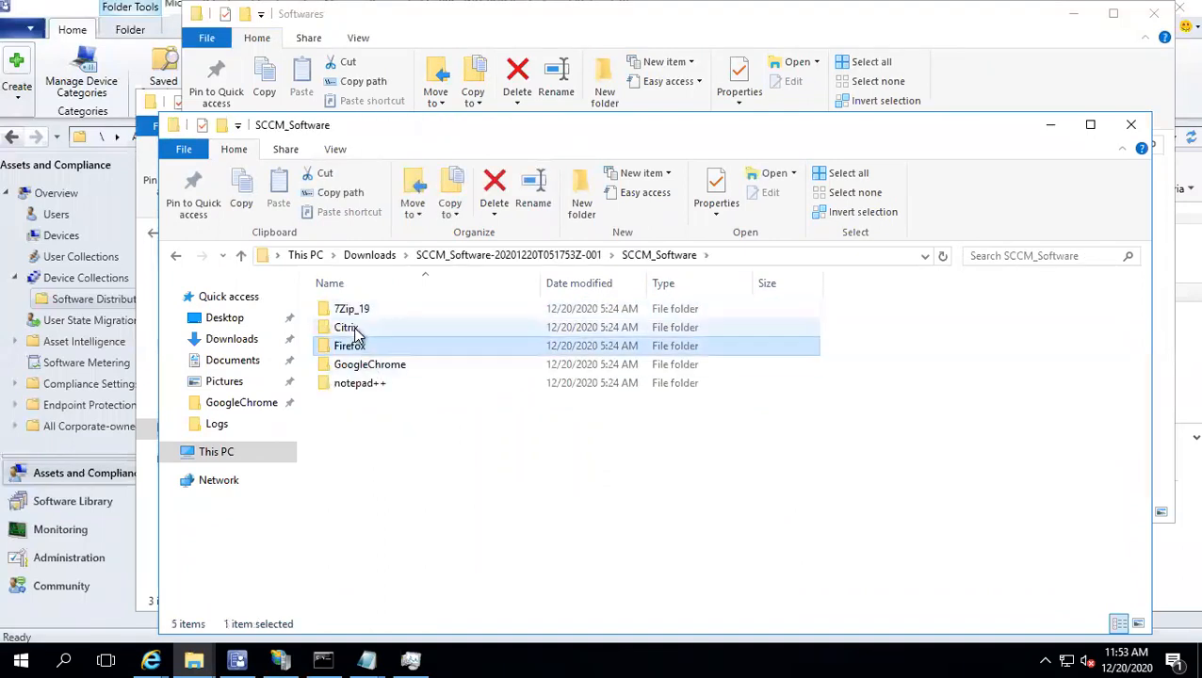
ctrl+click(356, 330)
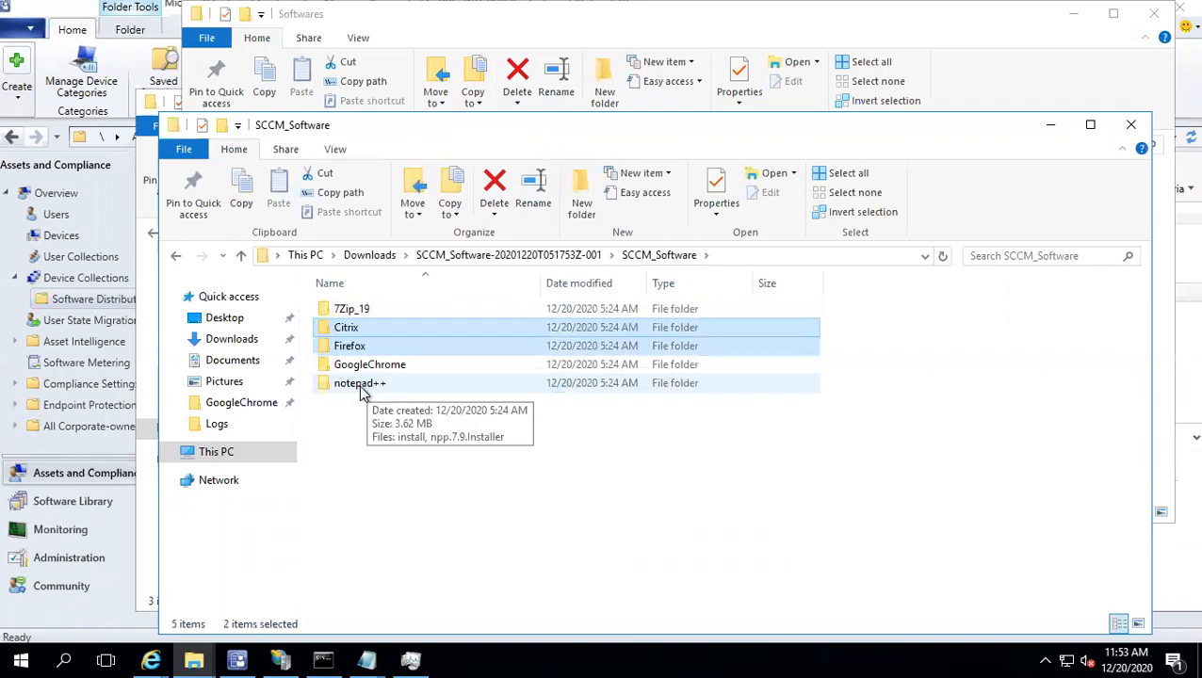
ctrl+click(362, 388)
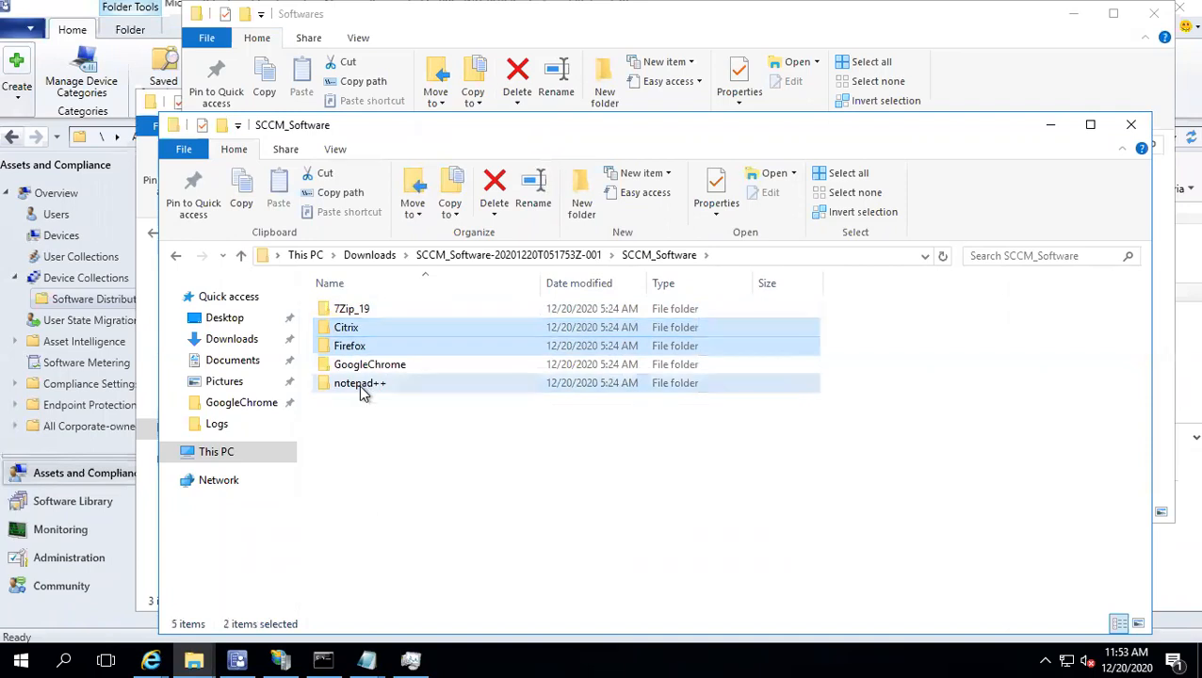
drag(715, 138, 1146, 143)
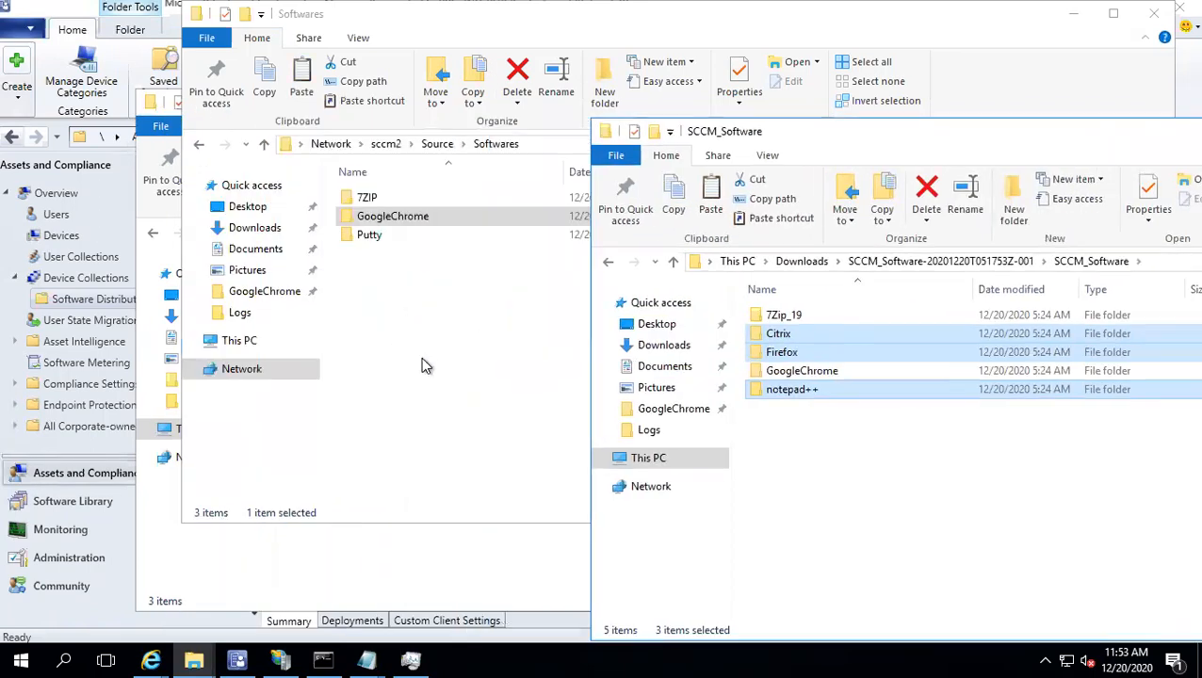
Step: Paste the copied Citrix, Firefox and notepad++ folders into C:\Source\Softwares
click(405, 359)
key(ctrl+v)
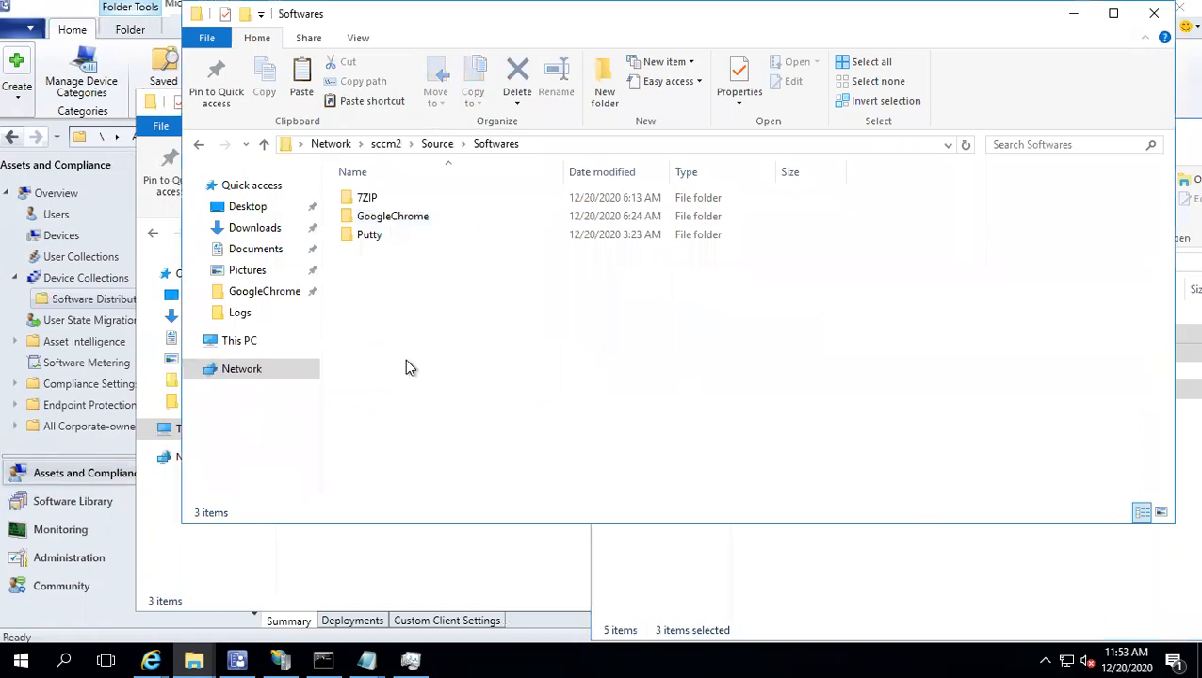
click(737, 243)
drag(583, 32, 711, 38)
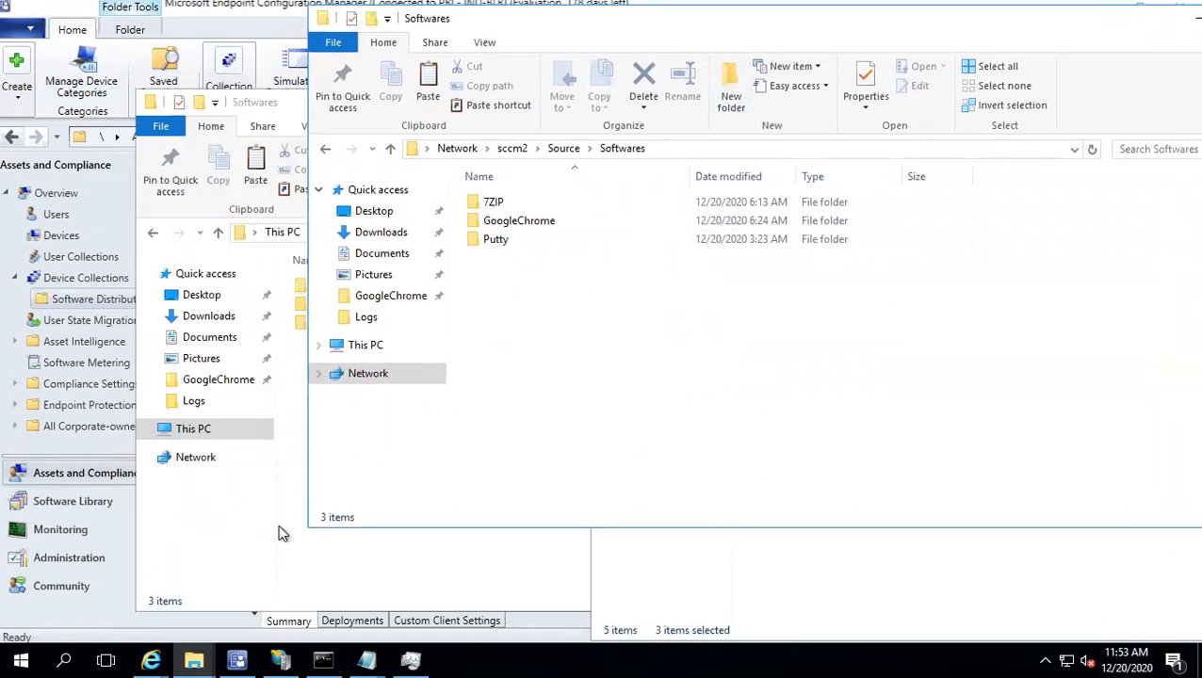
click(279, 528)
click(205, 649)
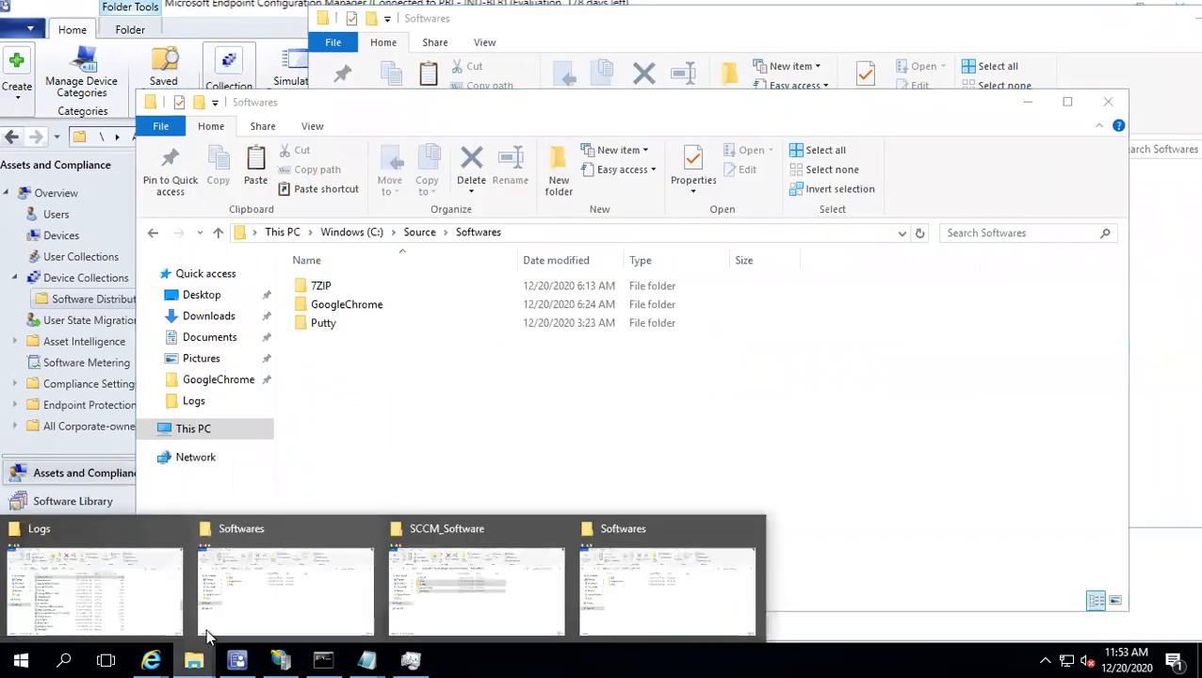
click(407, 400)
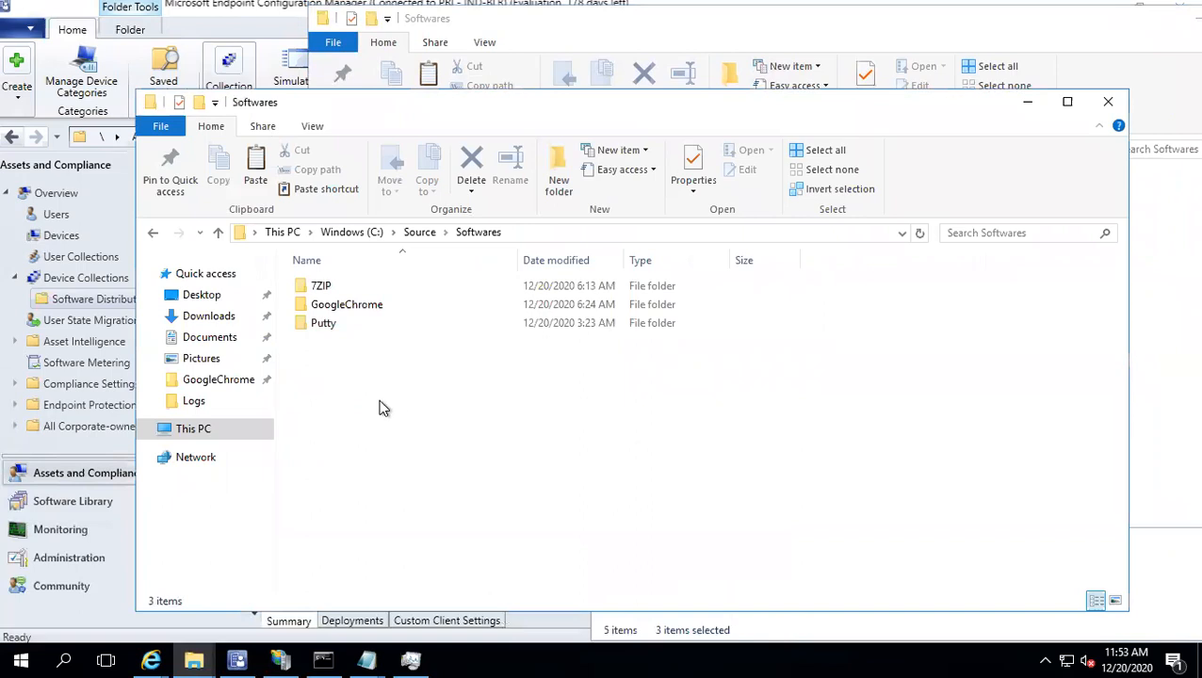
key(ctrl+v)
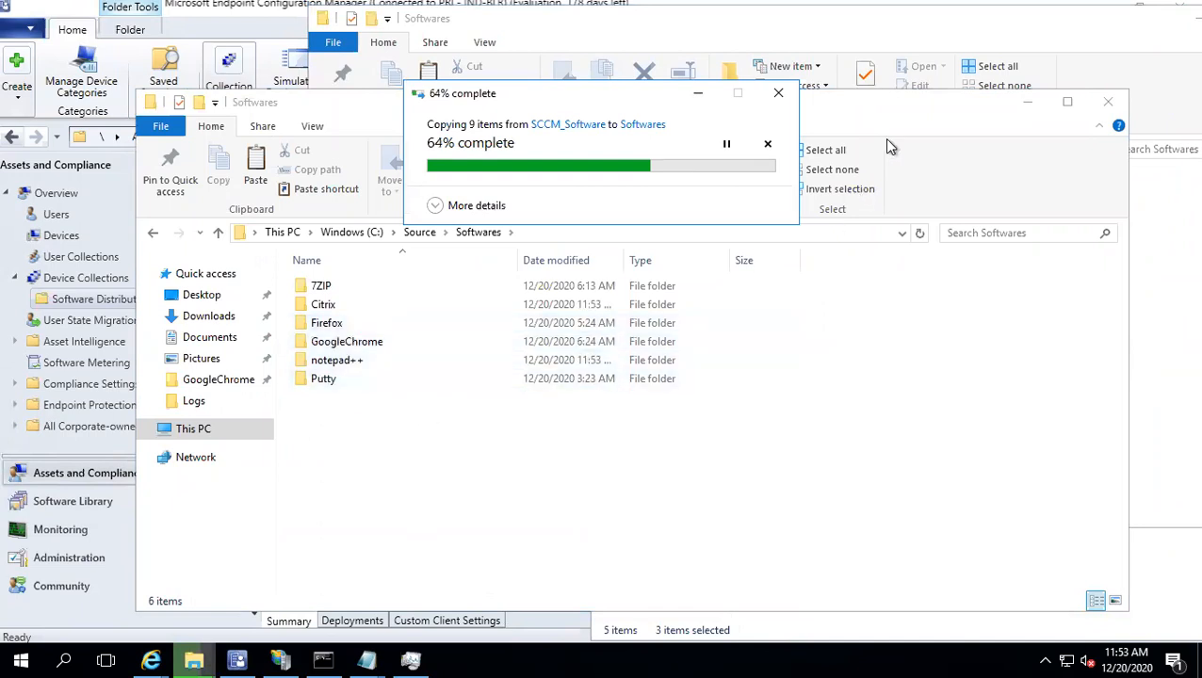
Step: Compare the full local path of the Softwares folder with its network path on the sccm2 share
click(544, 235)
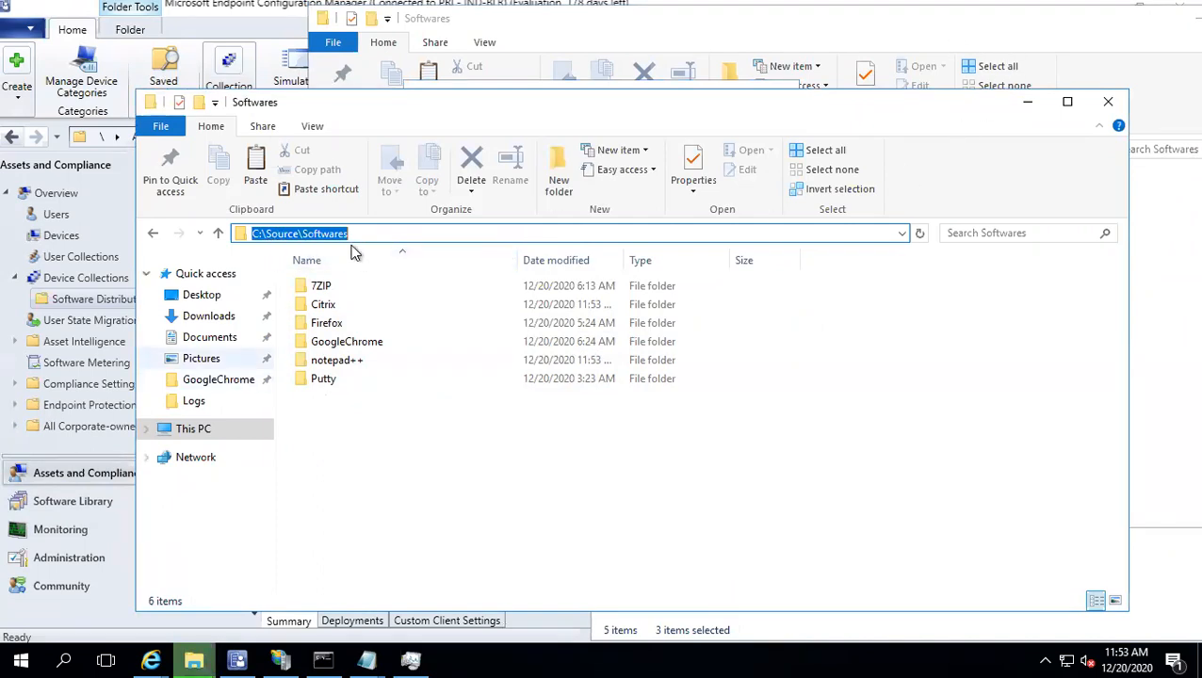
key(Escape)
click(923, 34)
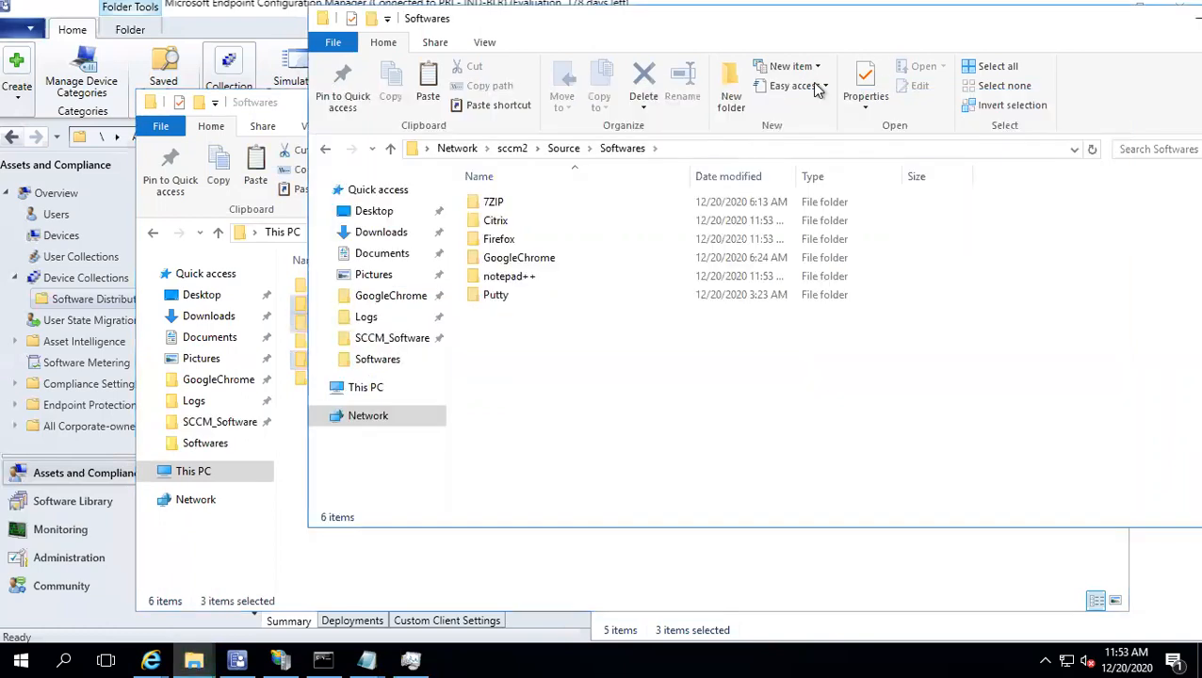
click(700, 151)
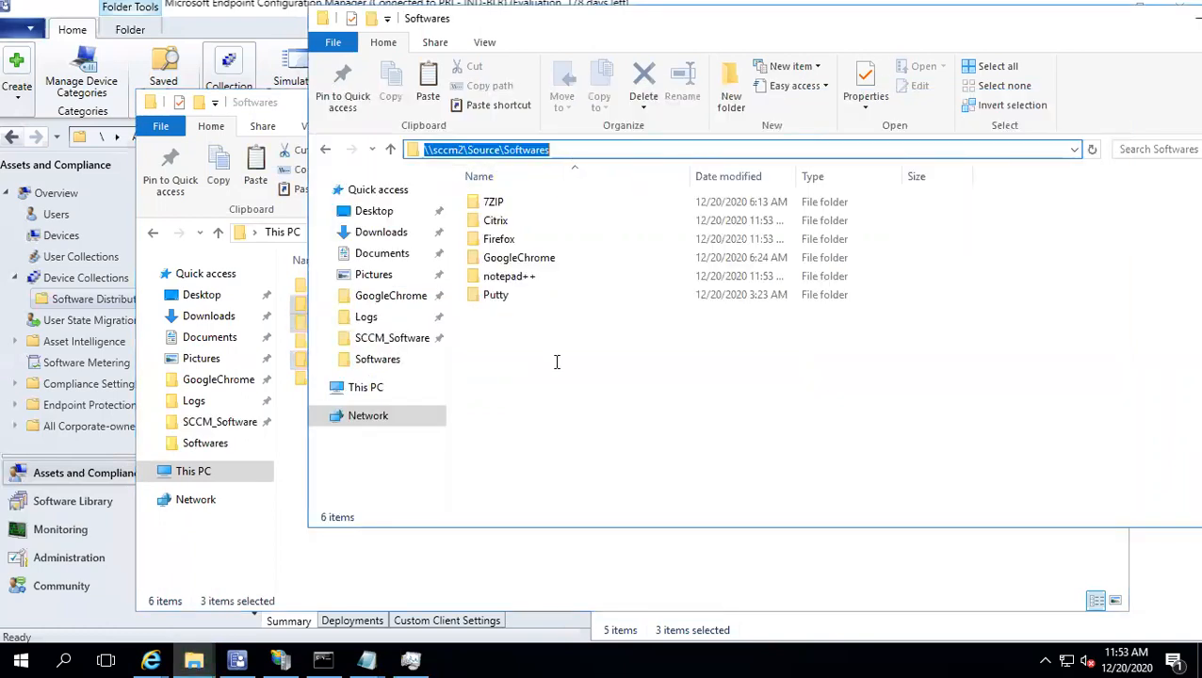
Step: Open the Firefox folder on the sccm2 share and copy its network path
click(506, 241)
double_click(506, 241)
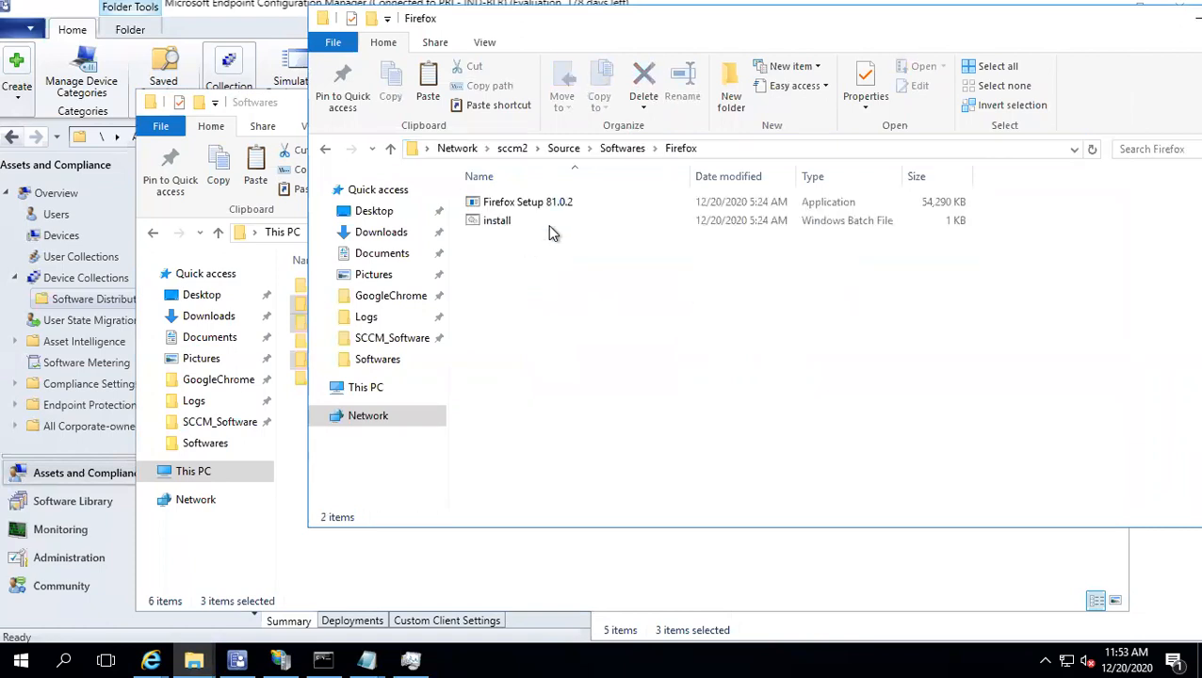
click(758, 149)
key(ctrl+c)
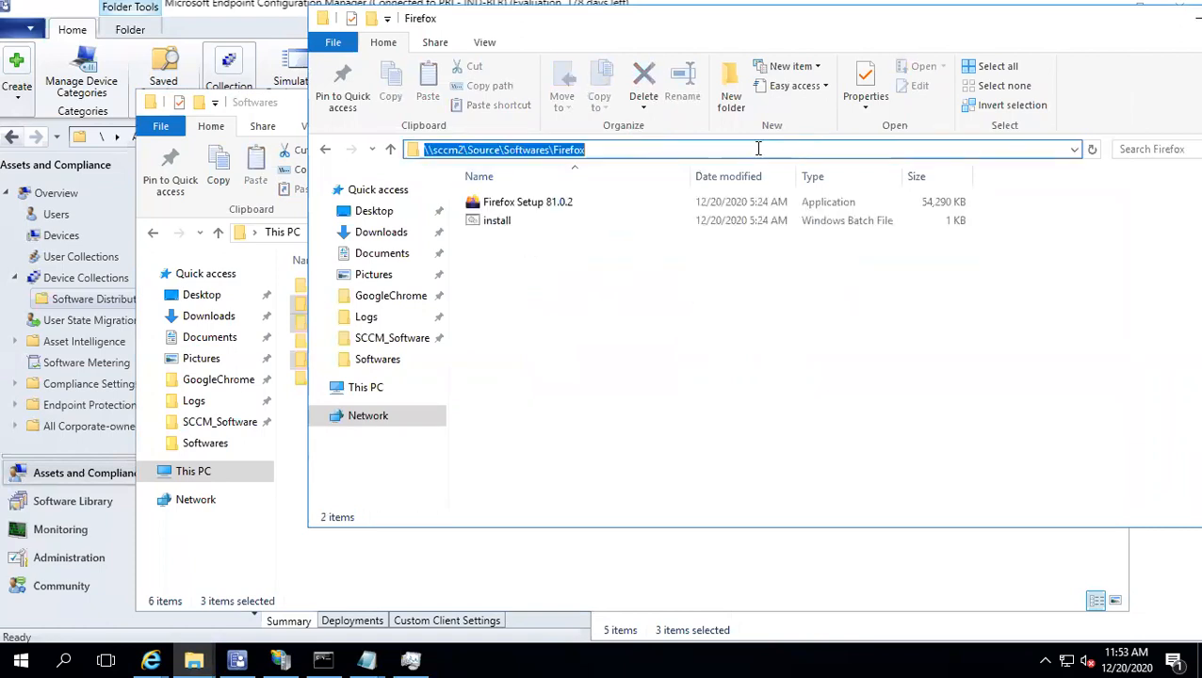
Step: Start creating a new application under Applications in the Configuration Manager console's Software Library
click(58, 503)
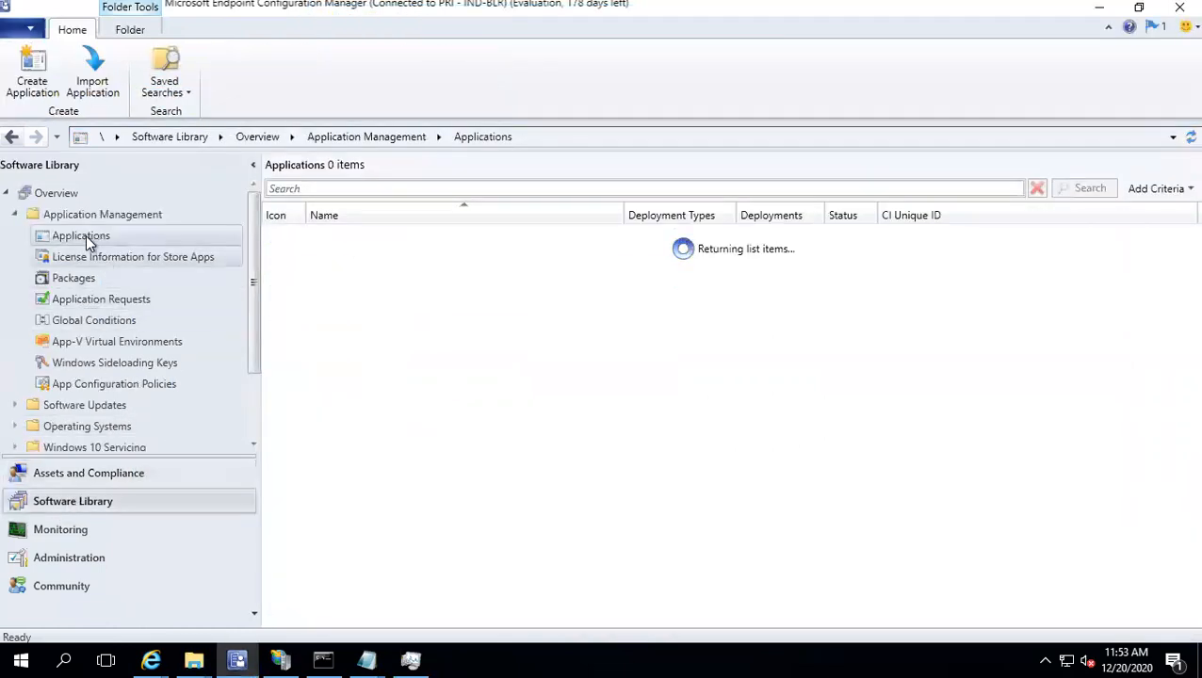
right_click(86, 242)
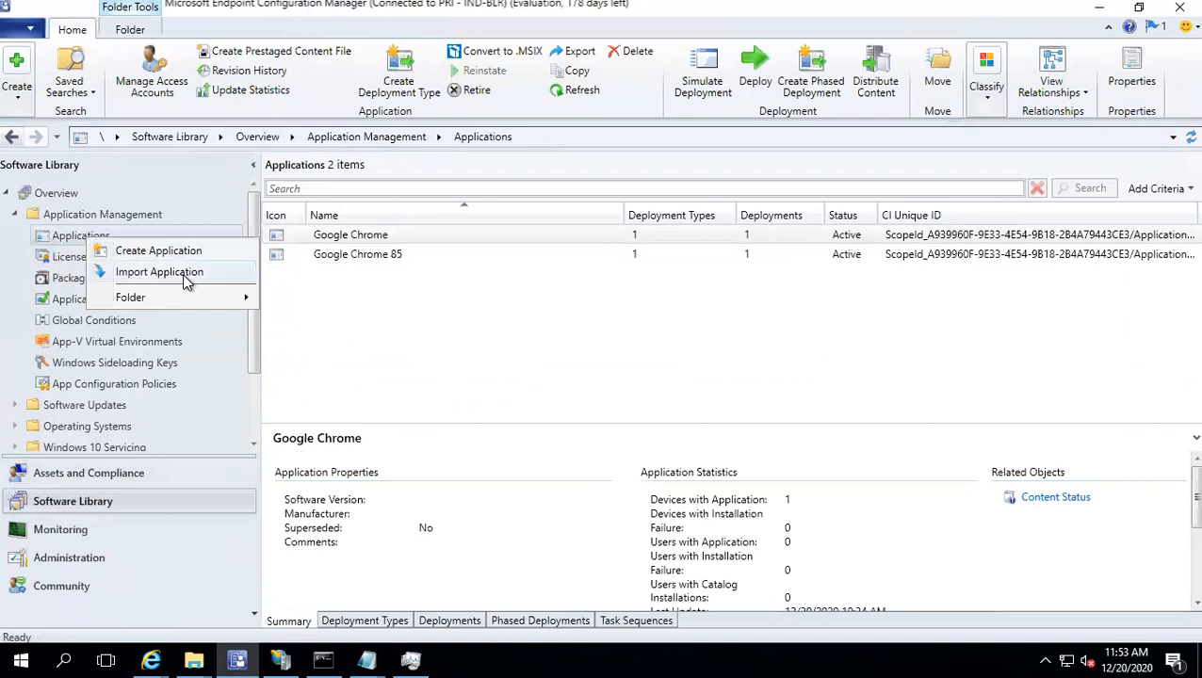
click(159, 251)
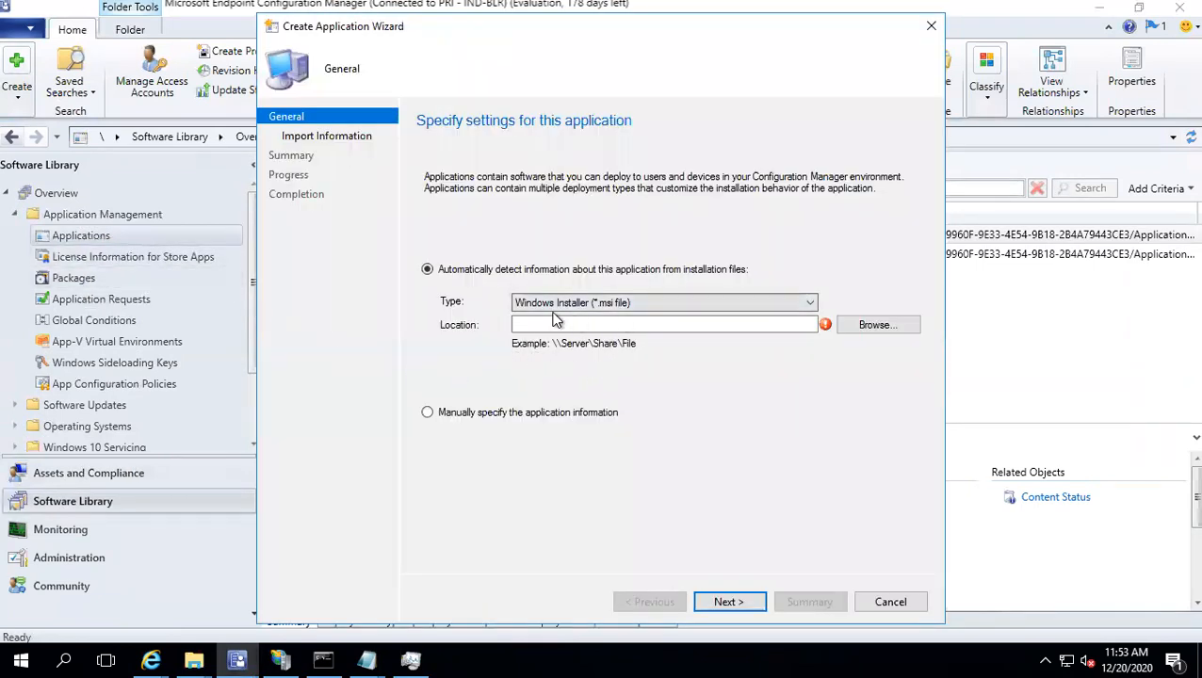
Step: Go to the Firefox source folder and check the file type in the properties of Firefox Setup 81.0.2
click(193, 658)
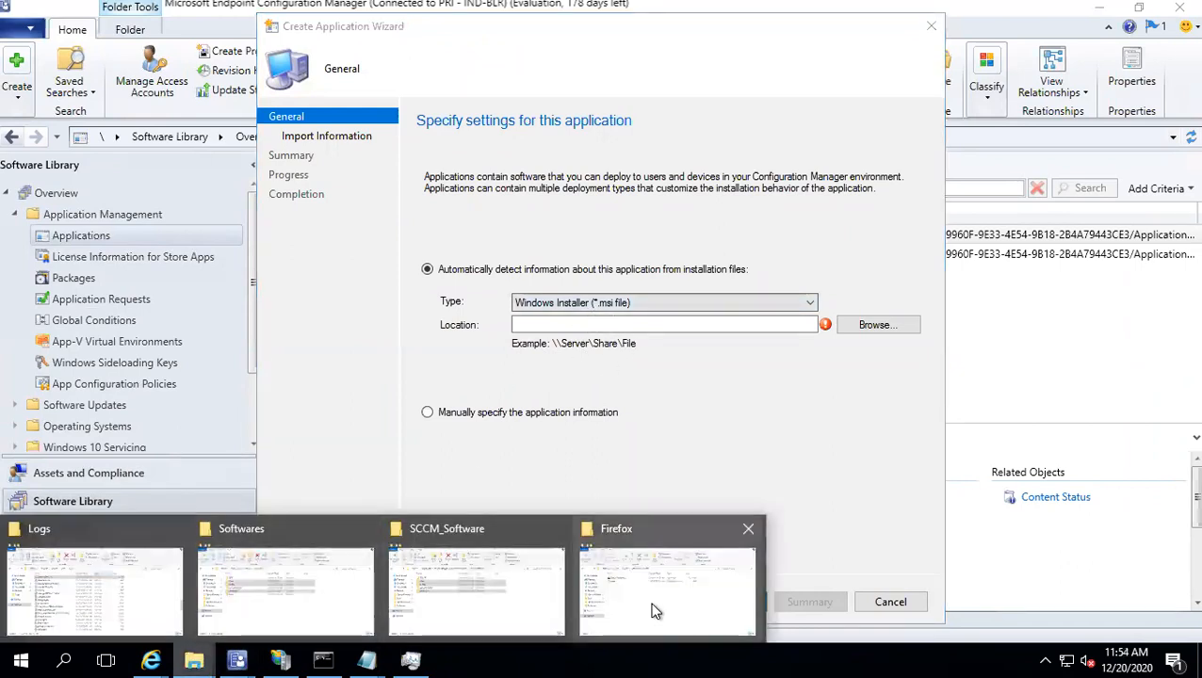
click(658, 614)
double_click(534, 202)
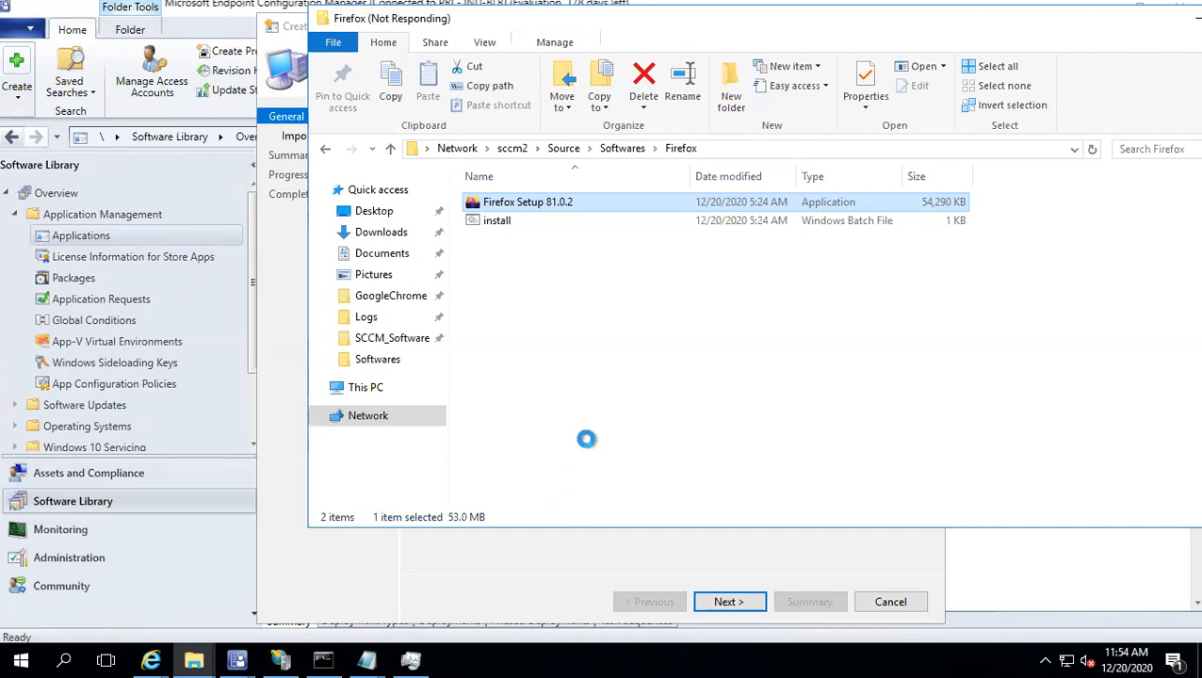
right_click(587, 481)
click(590, 474)
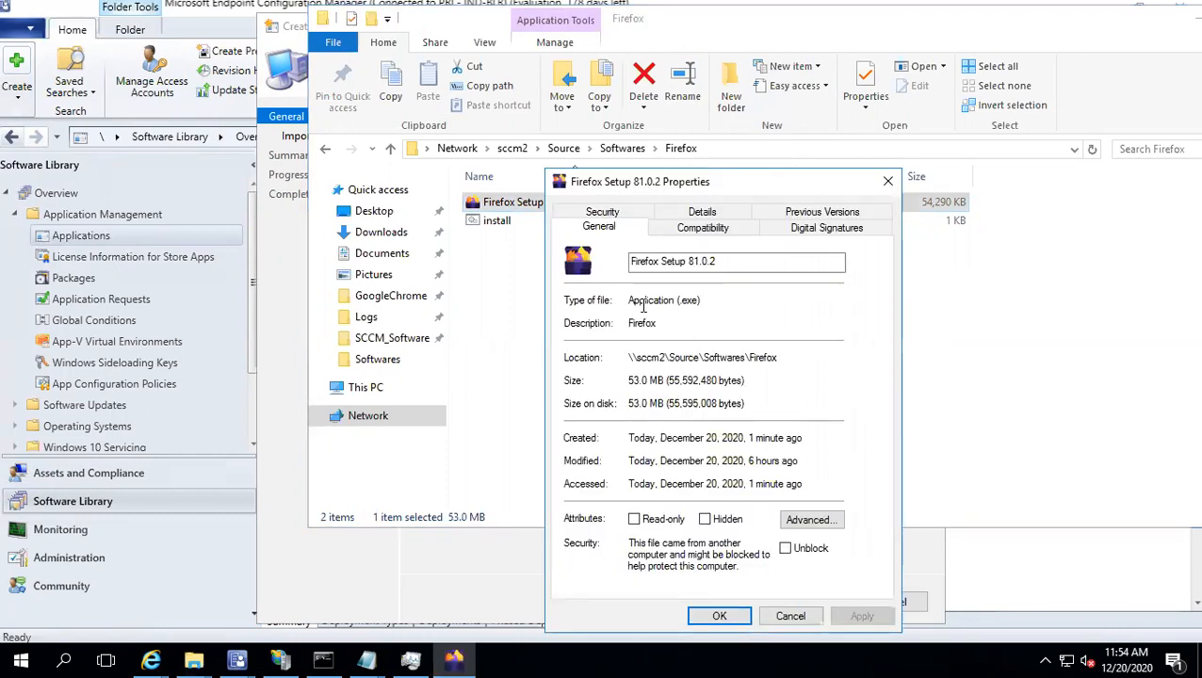
drag(639, 302, 694, 303)
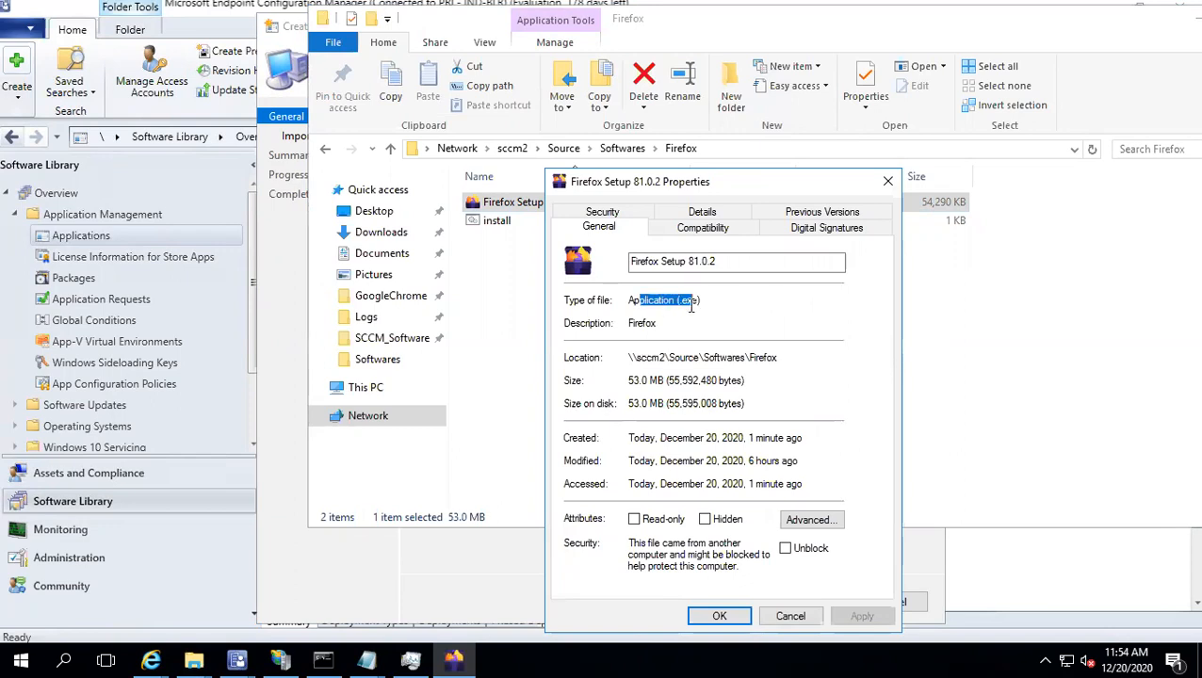
click(894, 183)
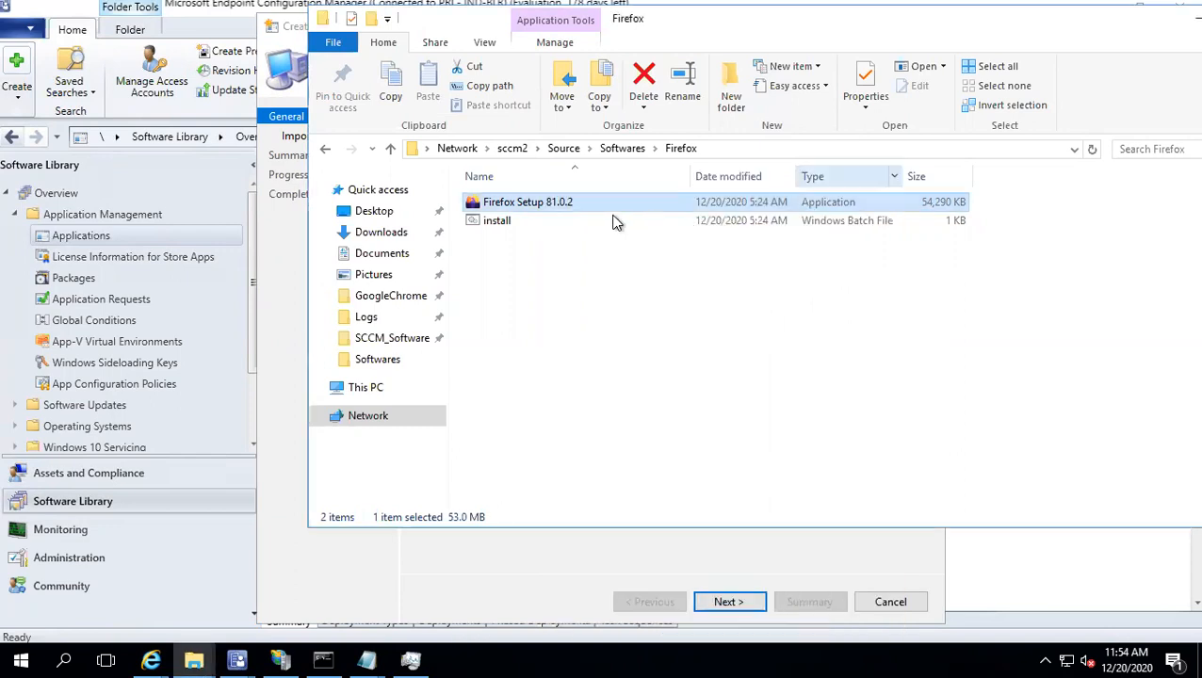
Step: Review the silent install command in the Firefox folder's install batch file, and return to the Create Application Wizard
right_click(485, 226)
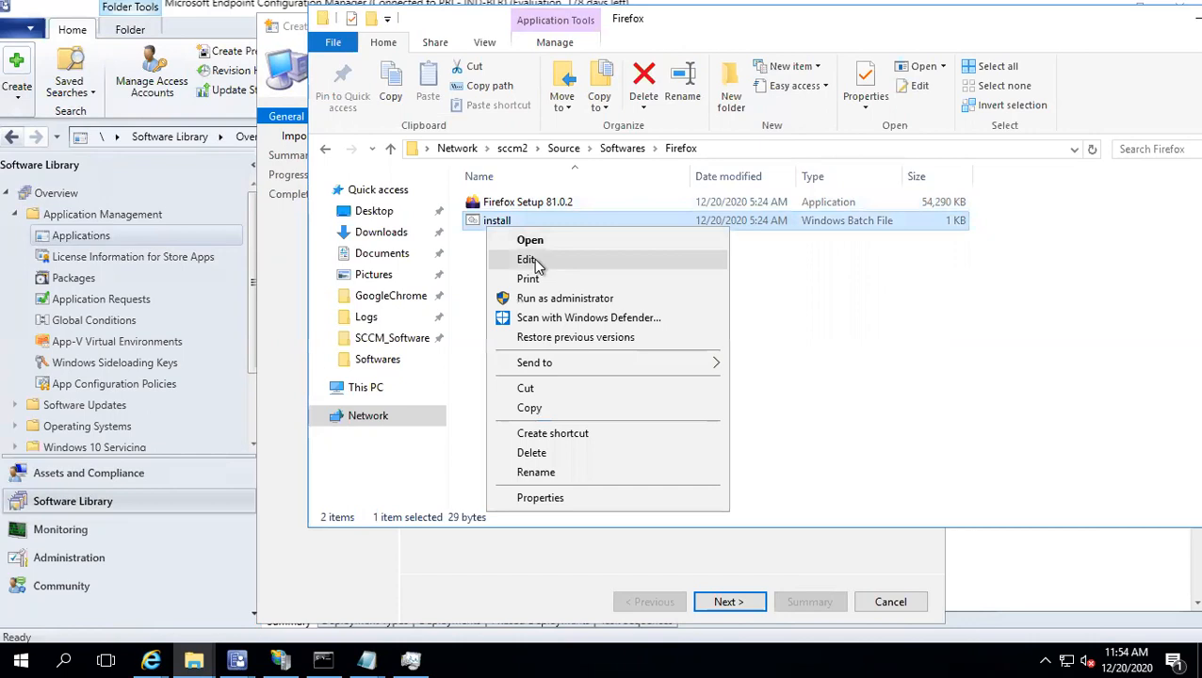
click(533, 261)
click(656, 349)
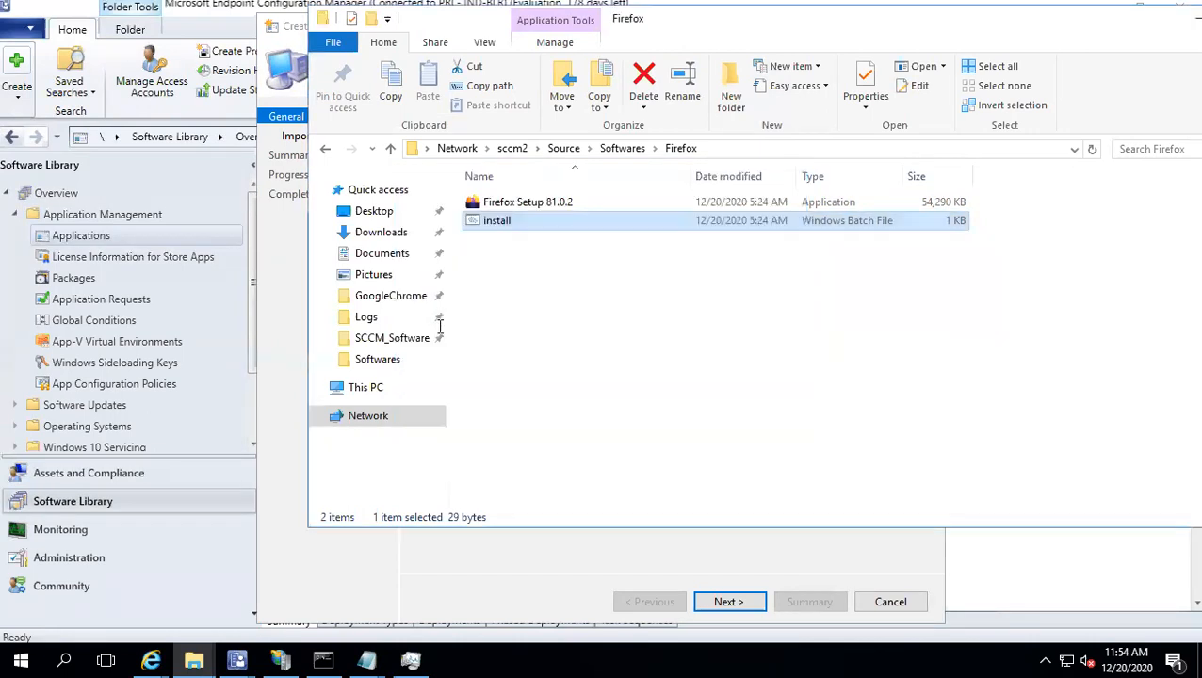
key(ctrl+a)
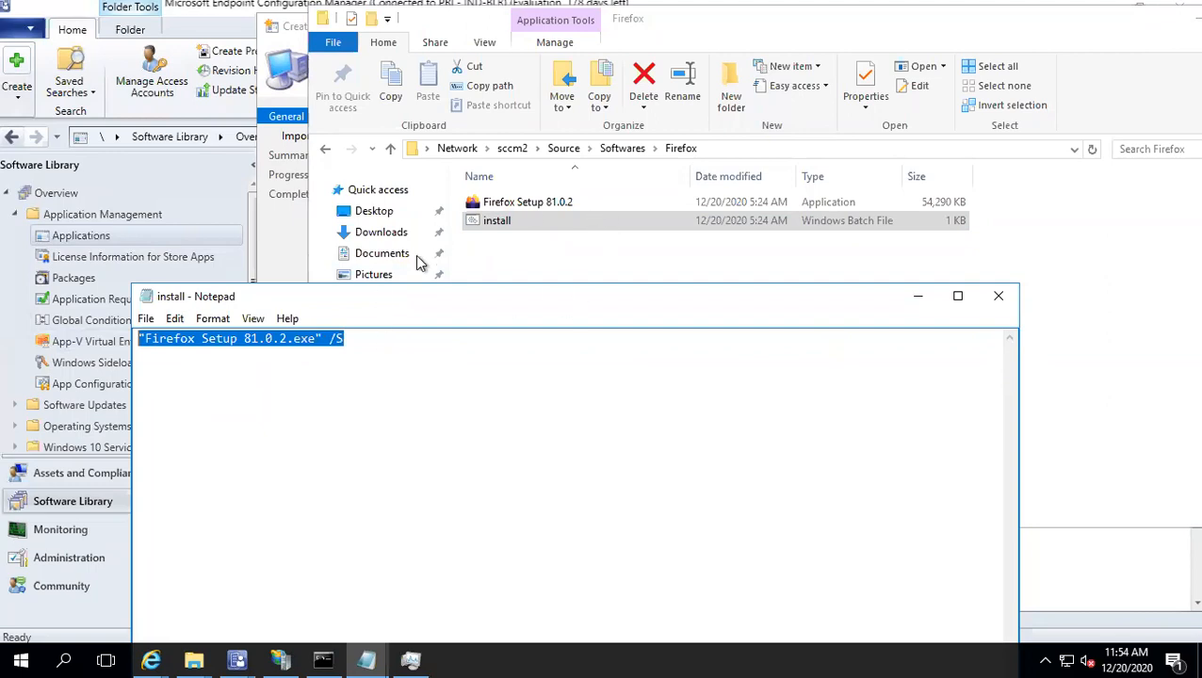
click(996, 299)
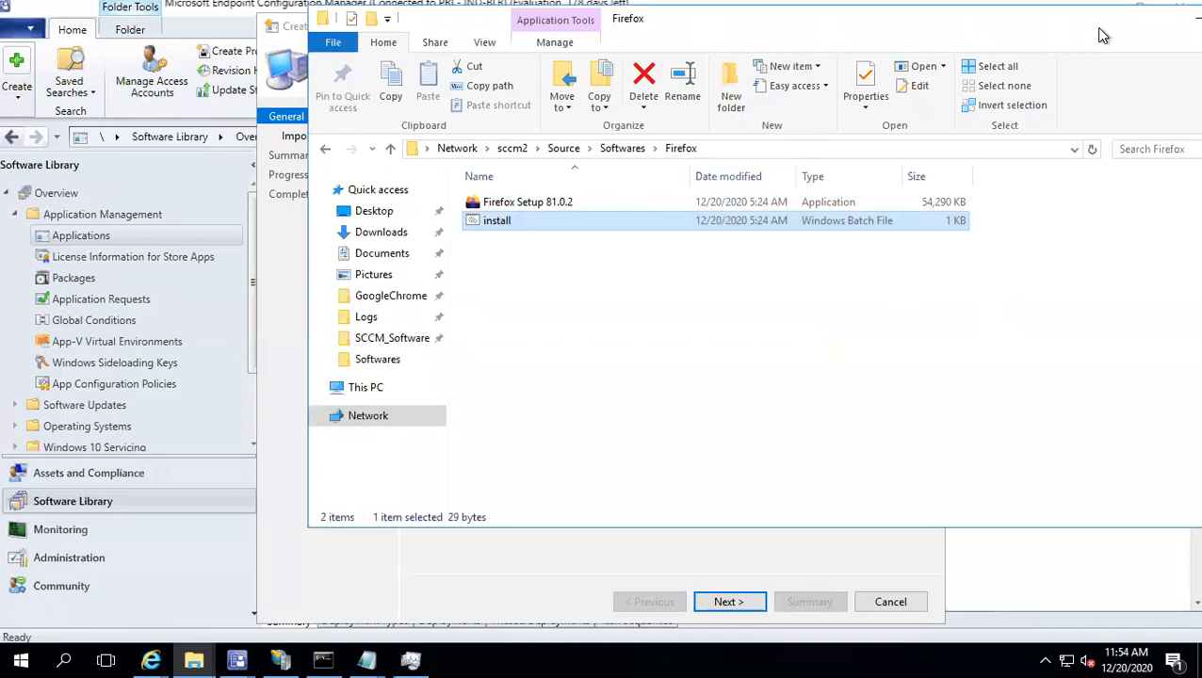
click(1192, 18)
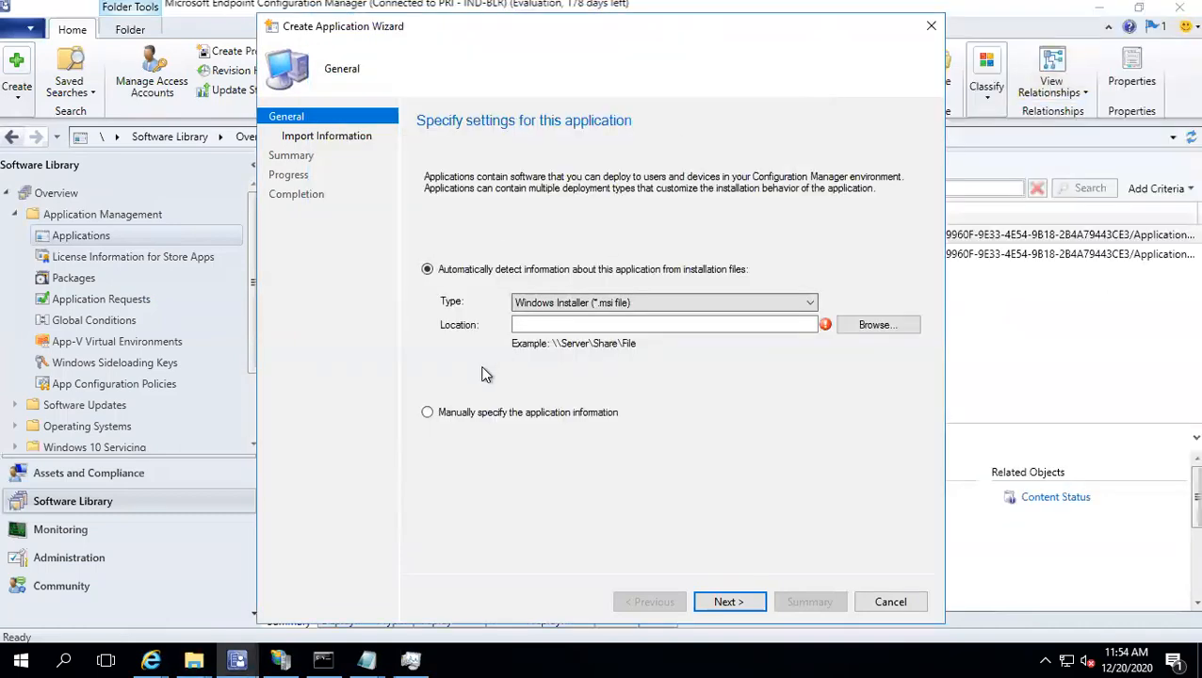
Step: Choose to specify the application information manually, name the application Firefox 60, and continue to the deployment types
click(534, 325)
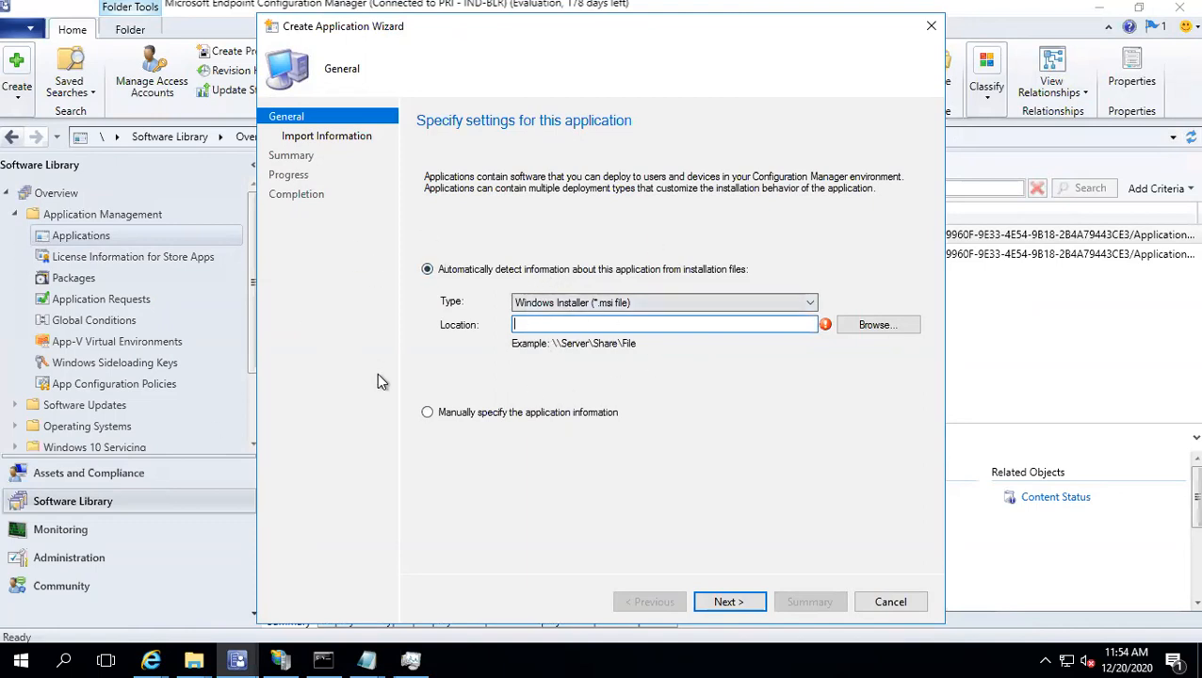
click(440, 411)
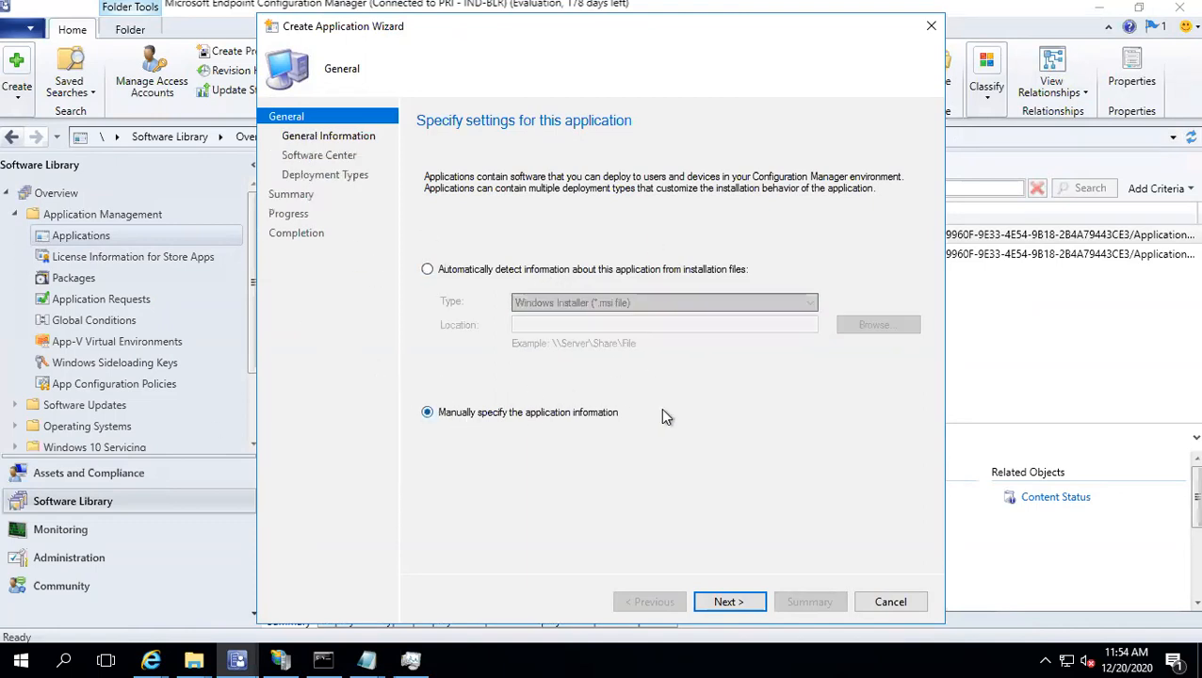
click(725, 594)
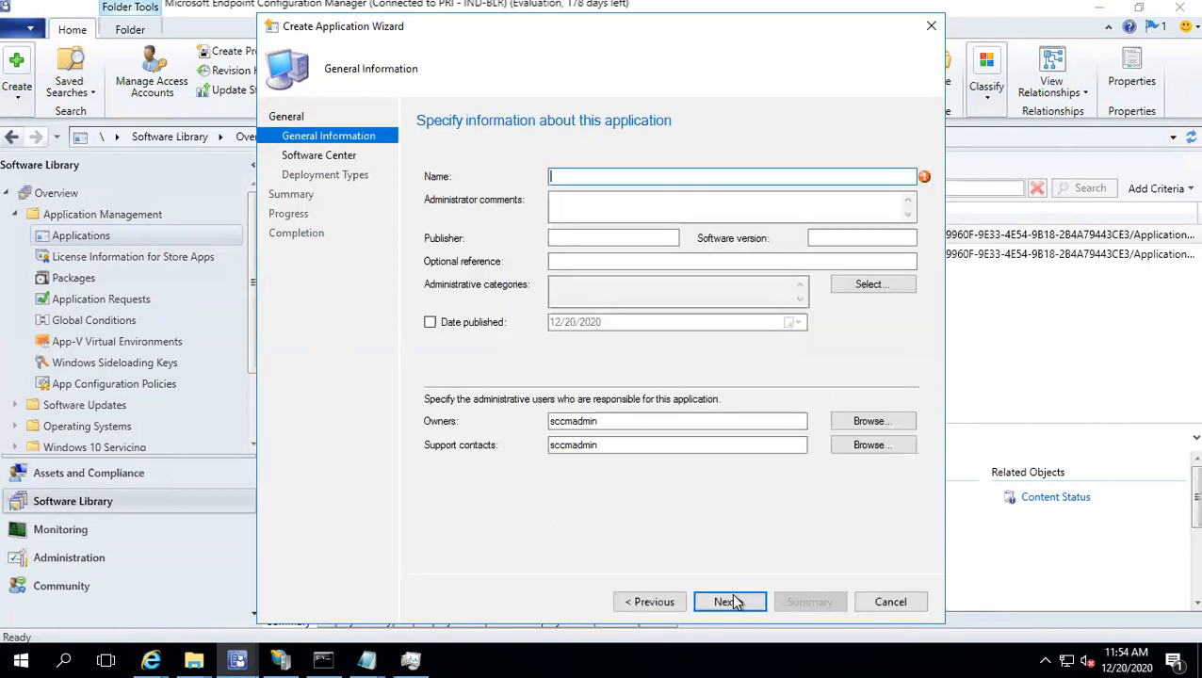
text(F)
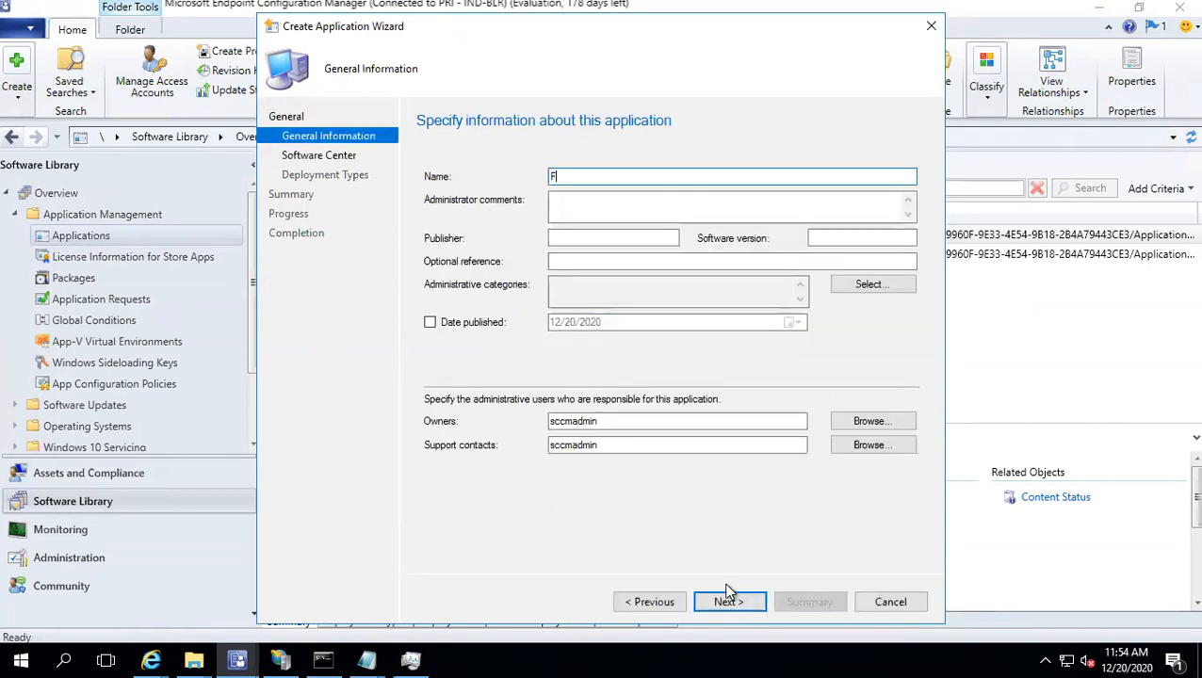
text(irefox 60)
click(711, 608)
click(727, 602)
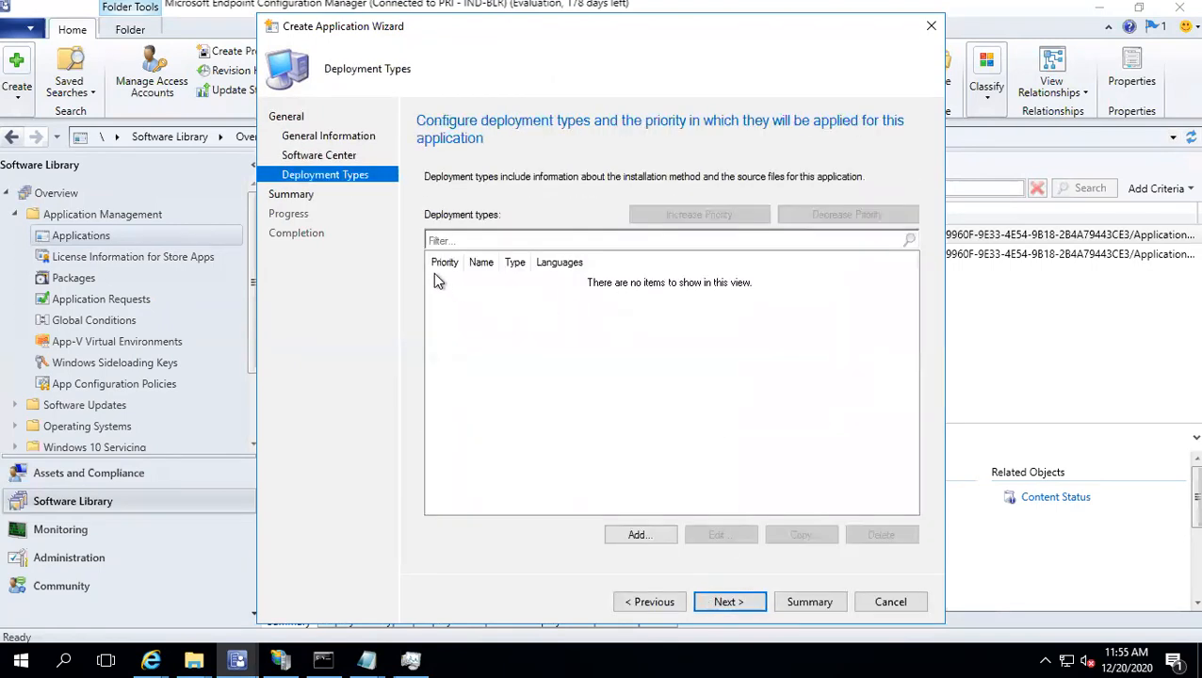
Step: Add a deployment type to the application, set its type to Script Installer, and continue to its general information
click(654, 534)
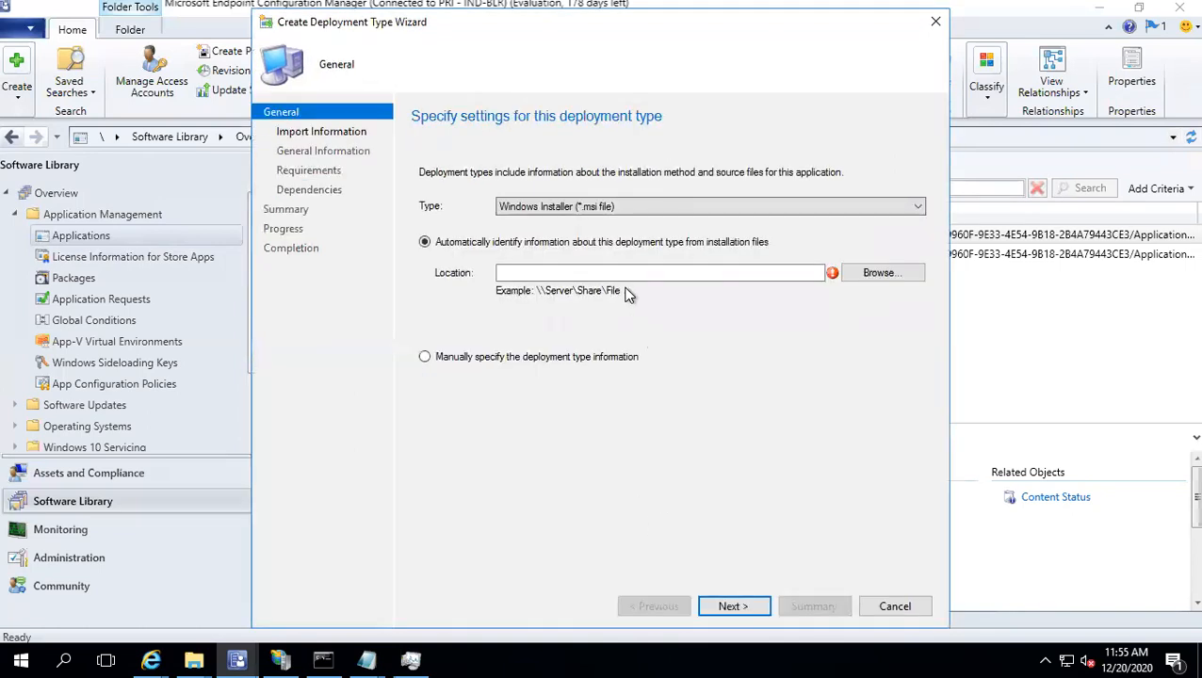
click(570, 208)
click(570, 208)
click(575, 203)
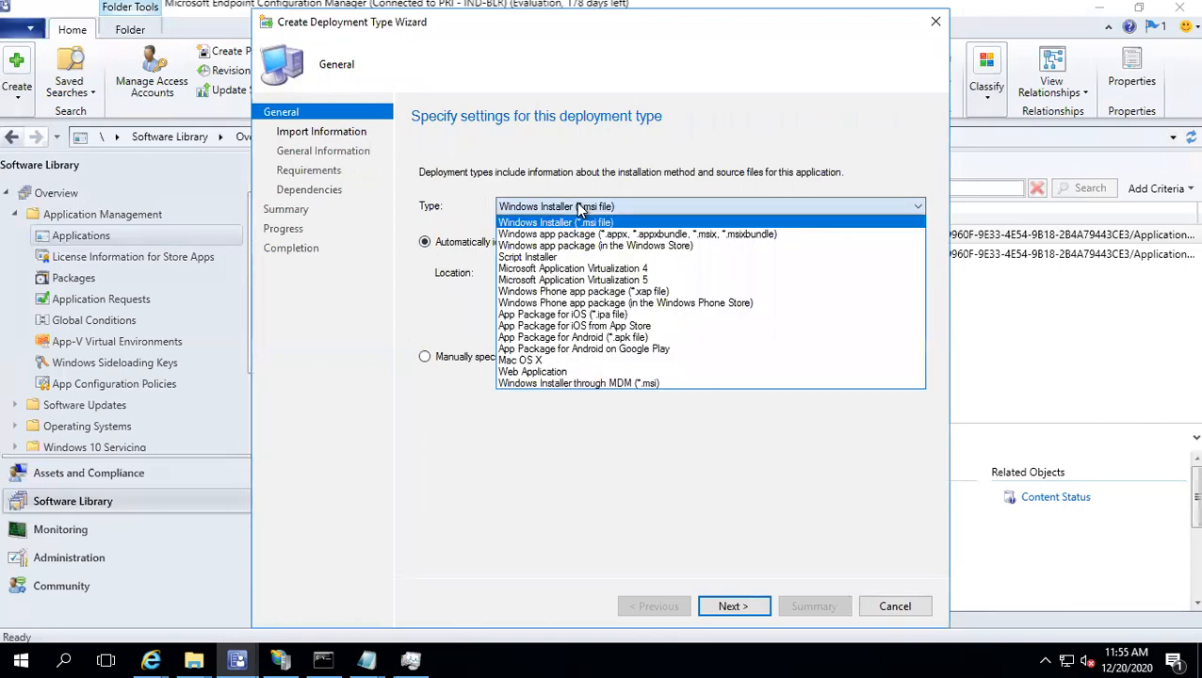
click(516, 257)
click(595, 209)
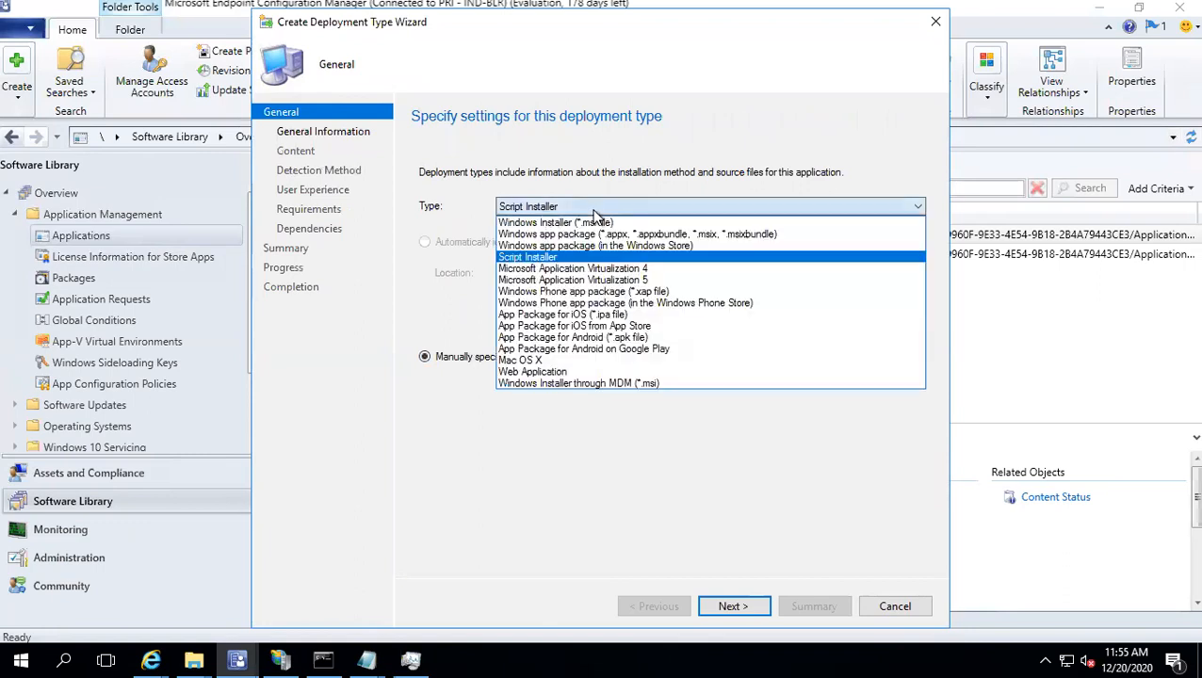
click(547, 259)
click(742, 607)
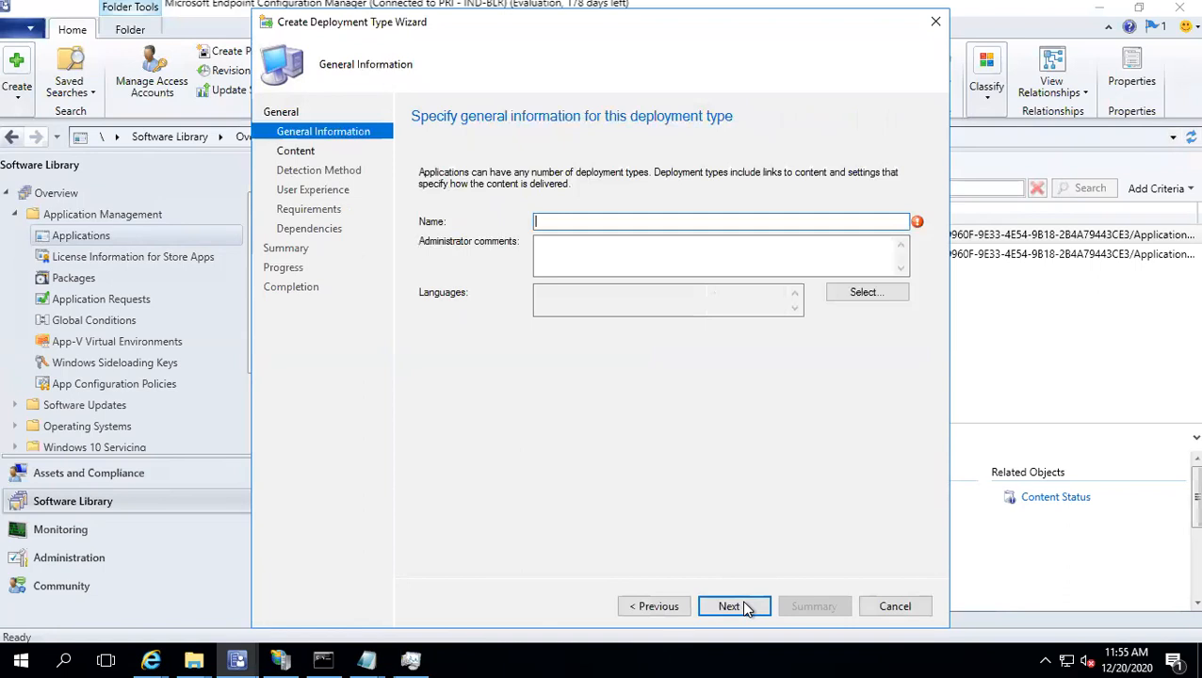
Step: Name the deployment type Firefox 60 and continue to its content settings
text(Firefo)
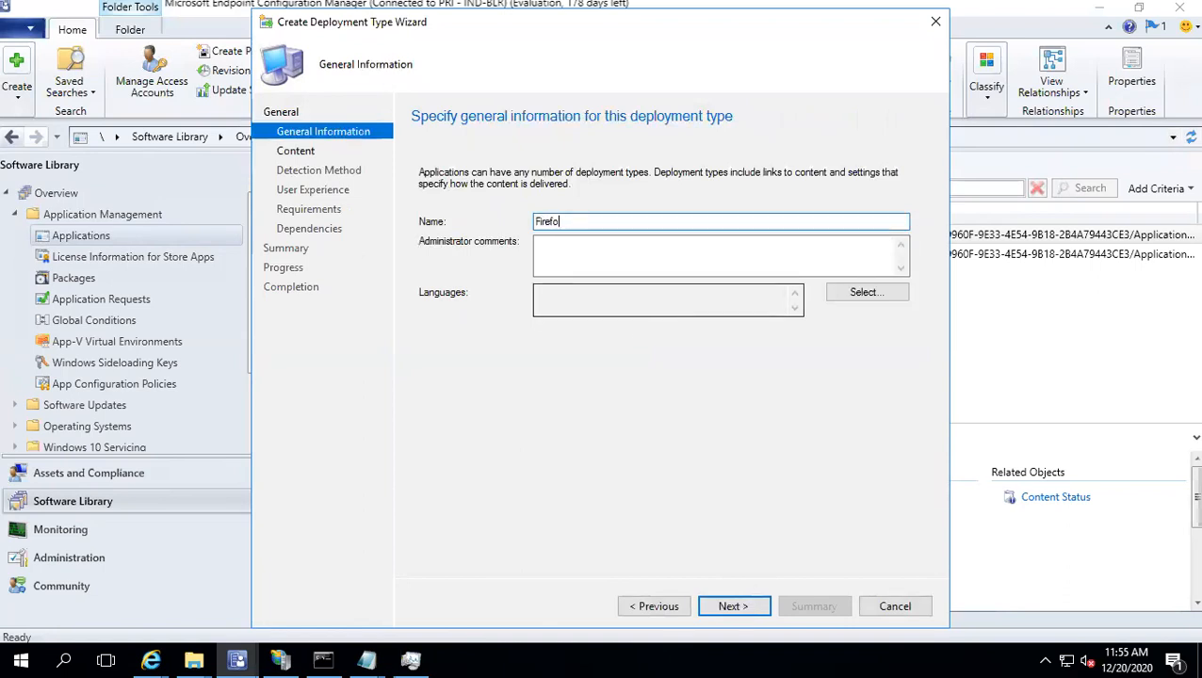
text(x 60)
click(728, 608)
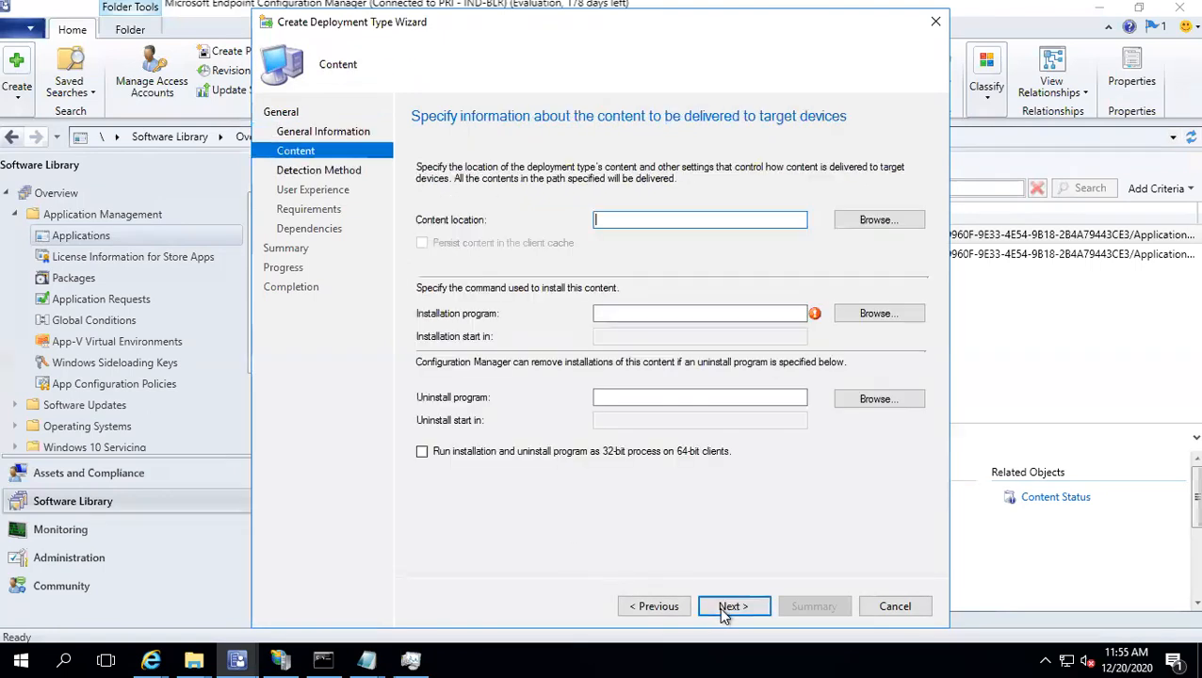
Step: Set the deployment type's content location to \\sccm2\Source\Softwares\Firefox
click(861, 221)
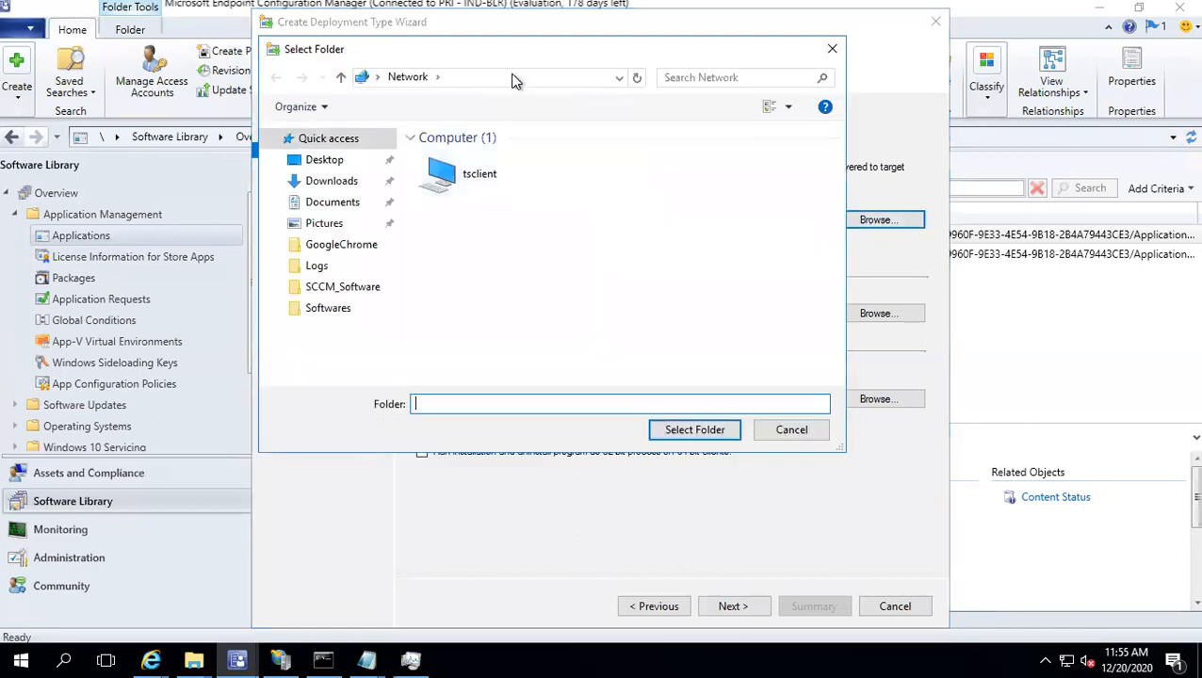
click(515, 75)
text(\\sccm\Source\Softwares\Firefox)
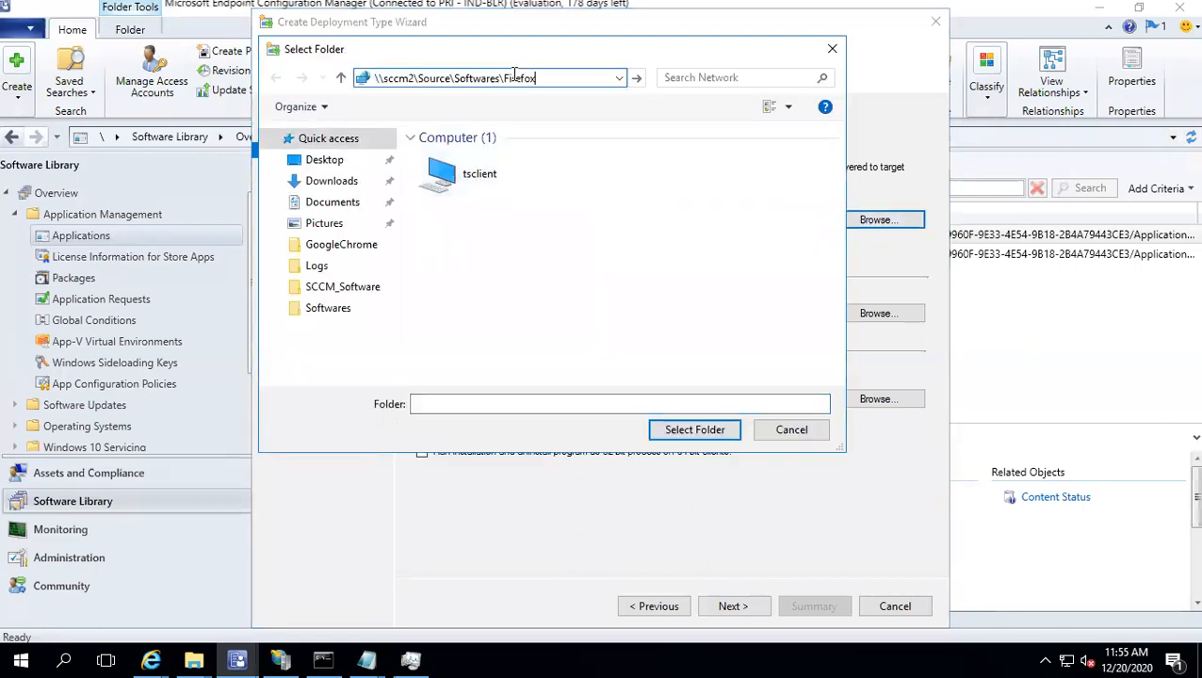
key(Return)
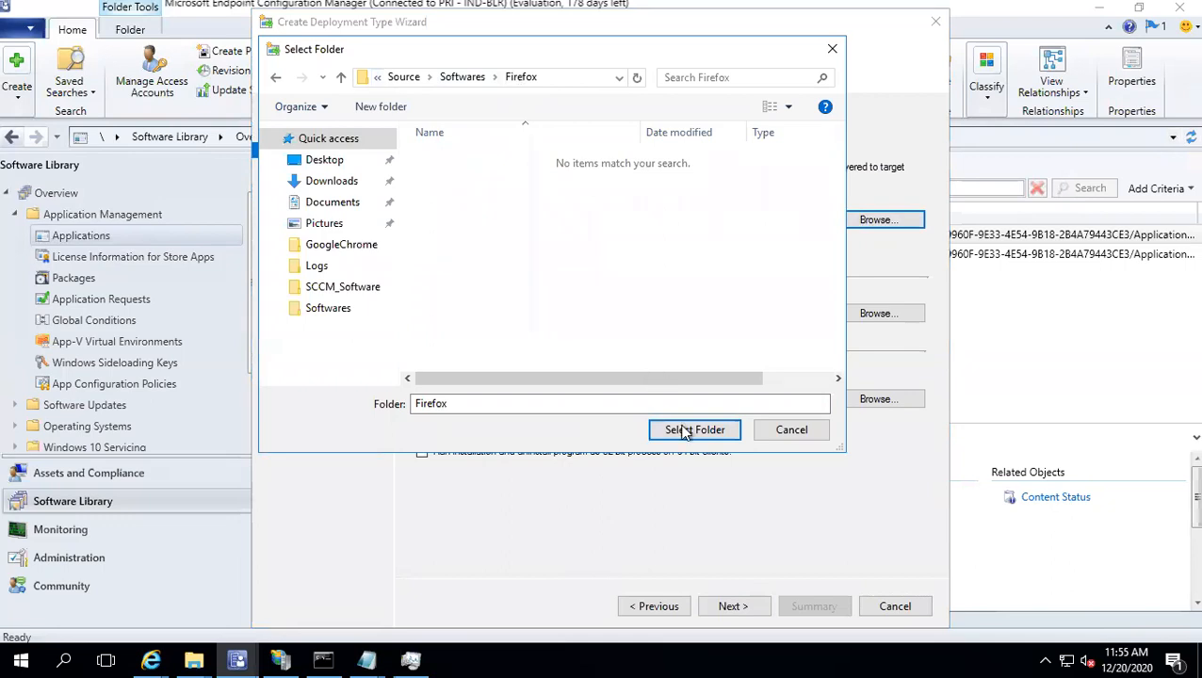
click(693, 429)
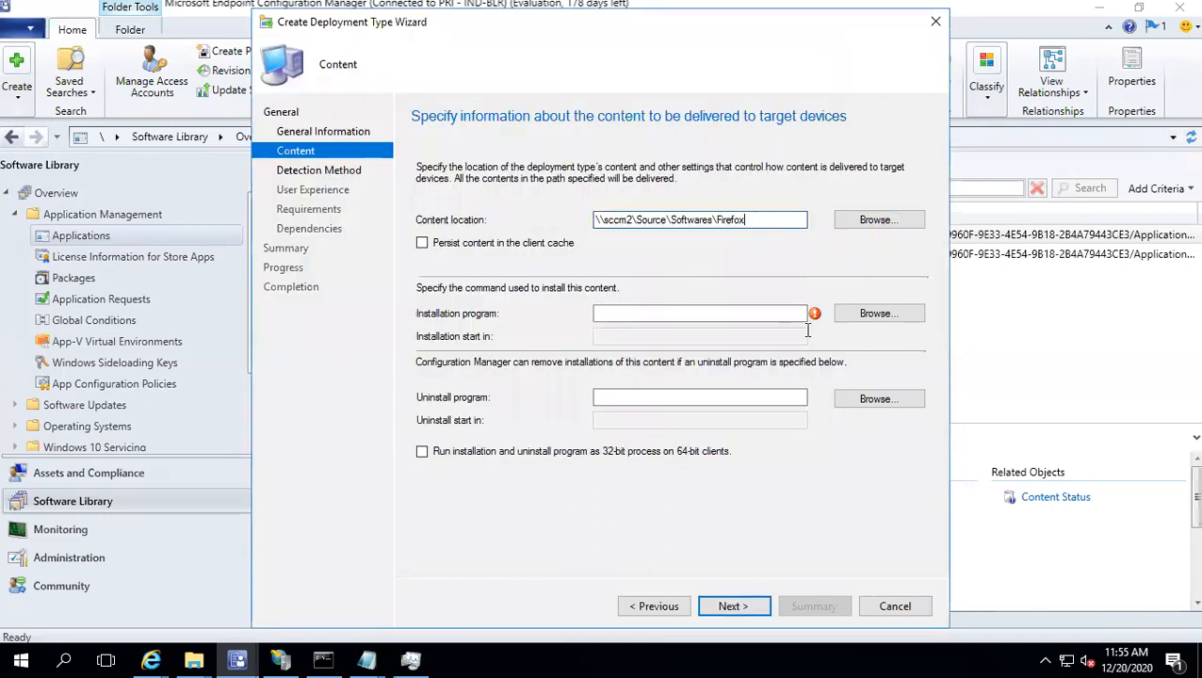
Step: Show all file types in the Firefox source folder and choose install.bat as the installation program
click(872, 315)
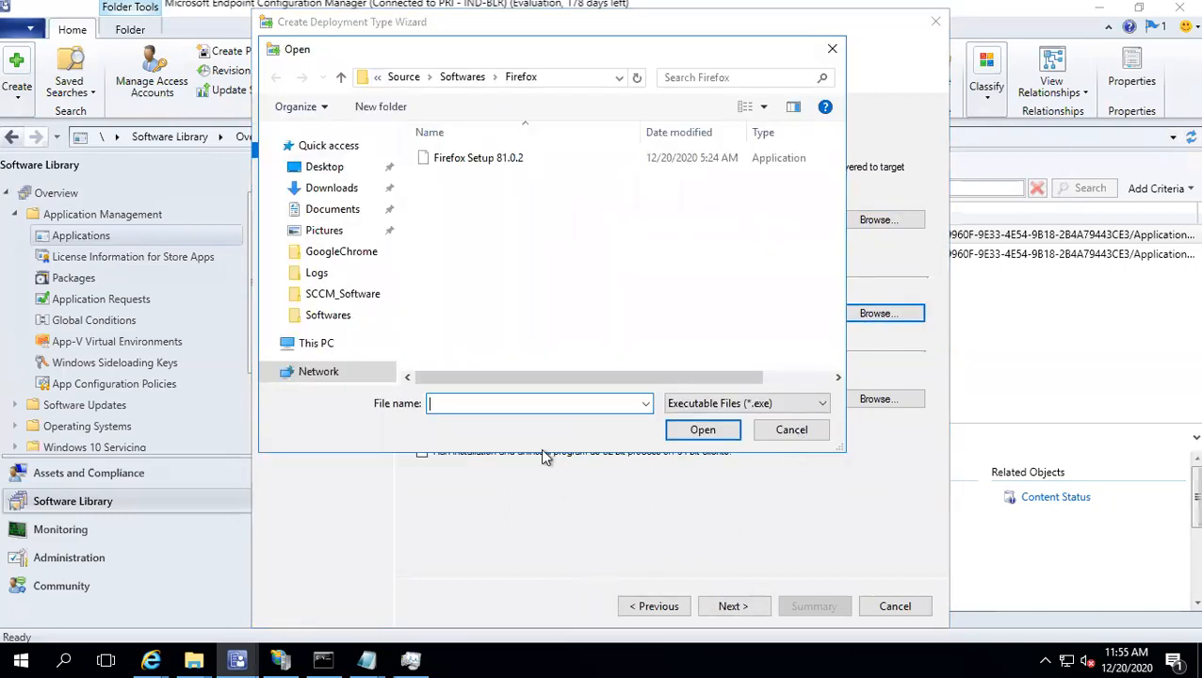
click(735, 402)
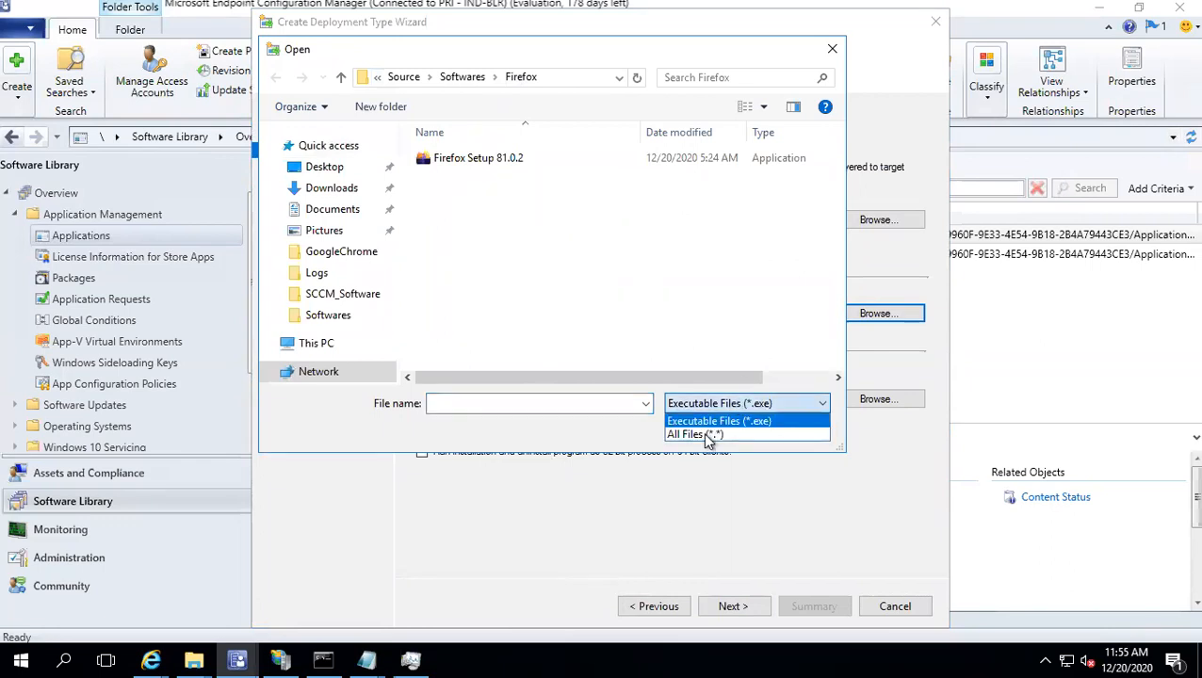
click(706, 436)
double_click(443, 177)
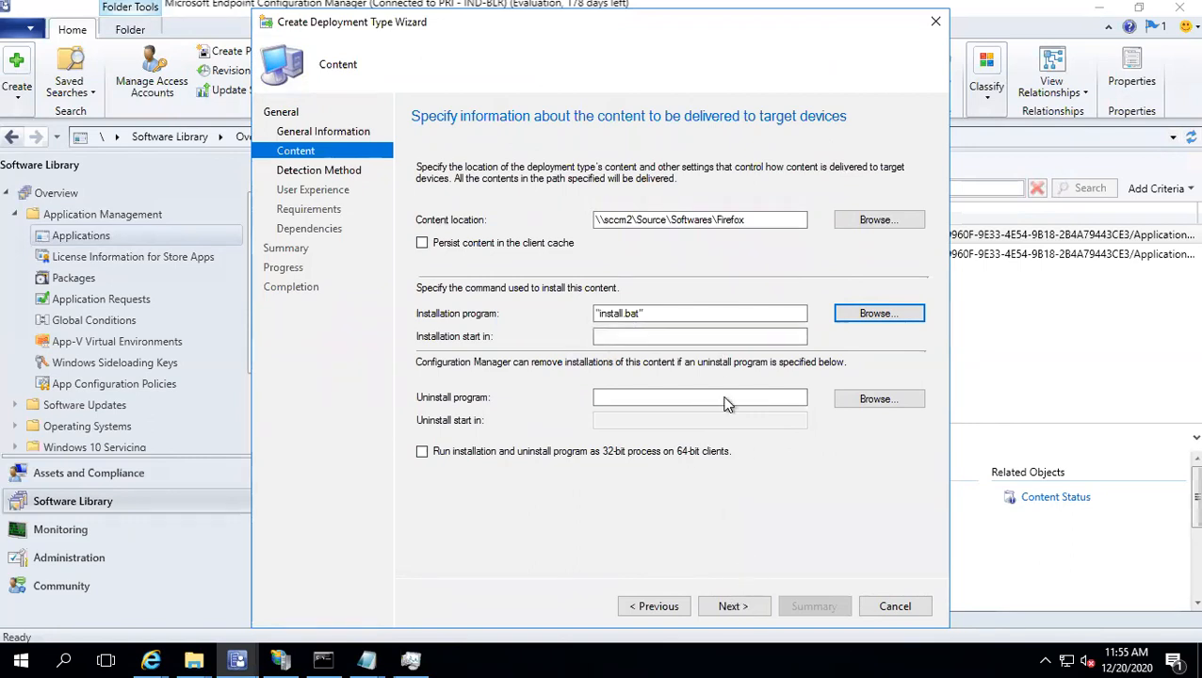
Step: Leave the sccm remote session to check the local network connection, and reopen the session
click(777, 12)
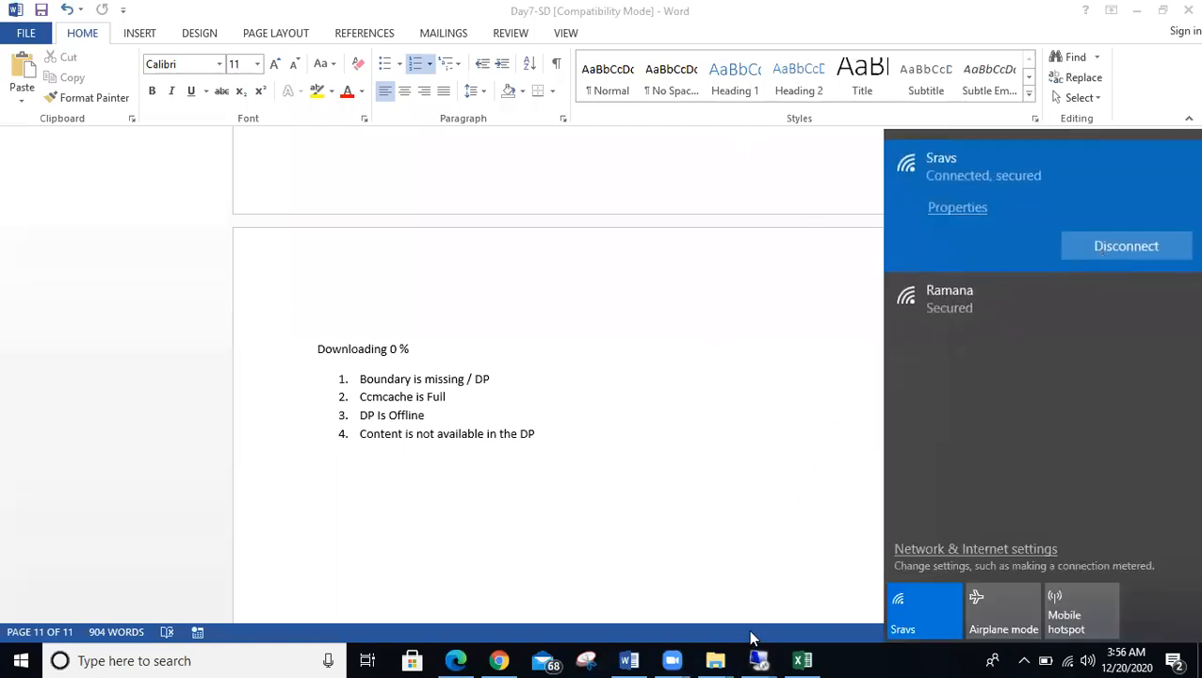
click(758, 660)
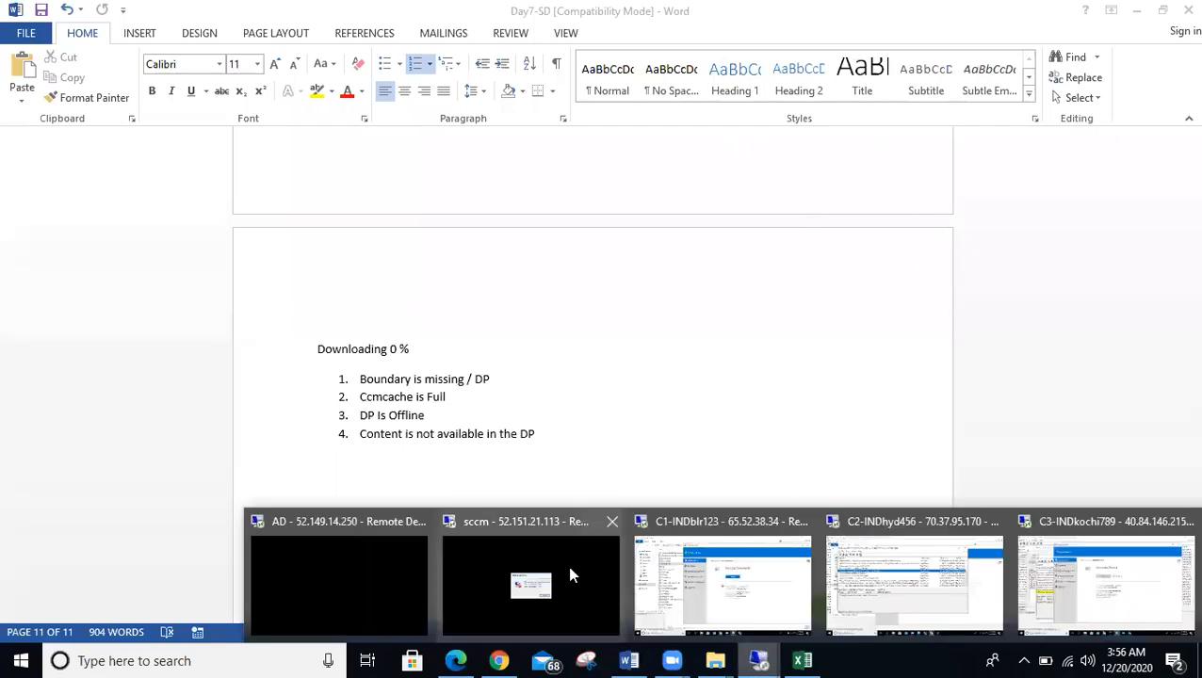
click(569, 571)
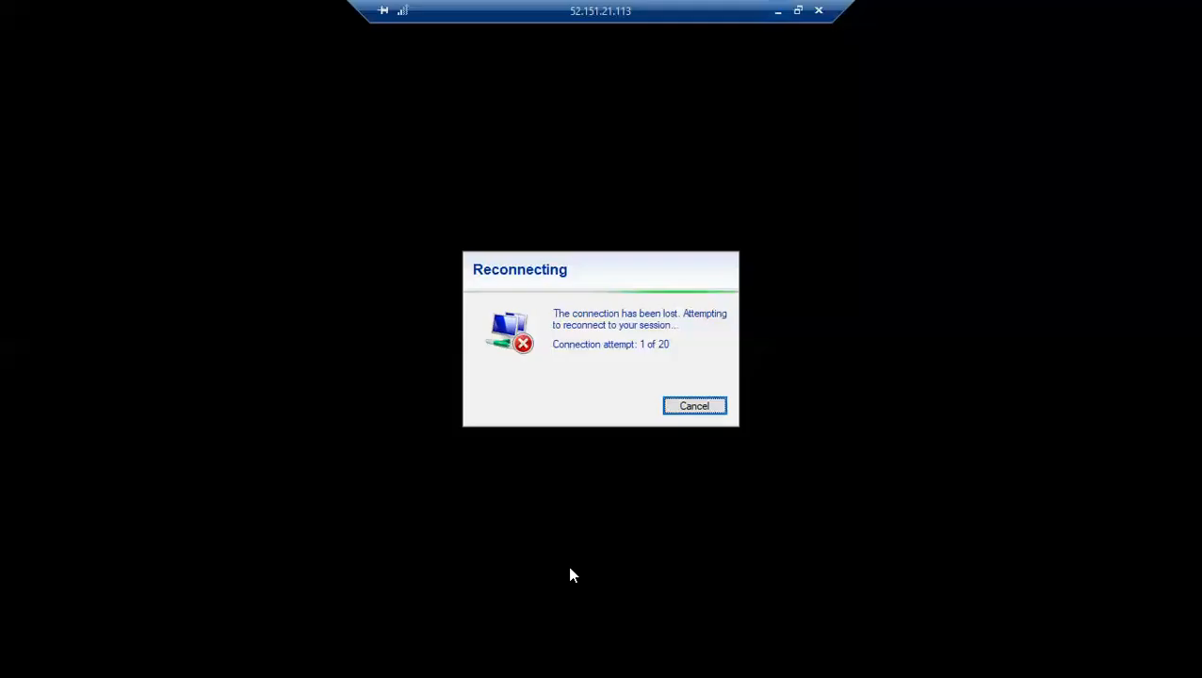
click(776, 10)
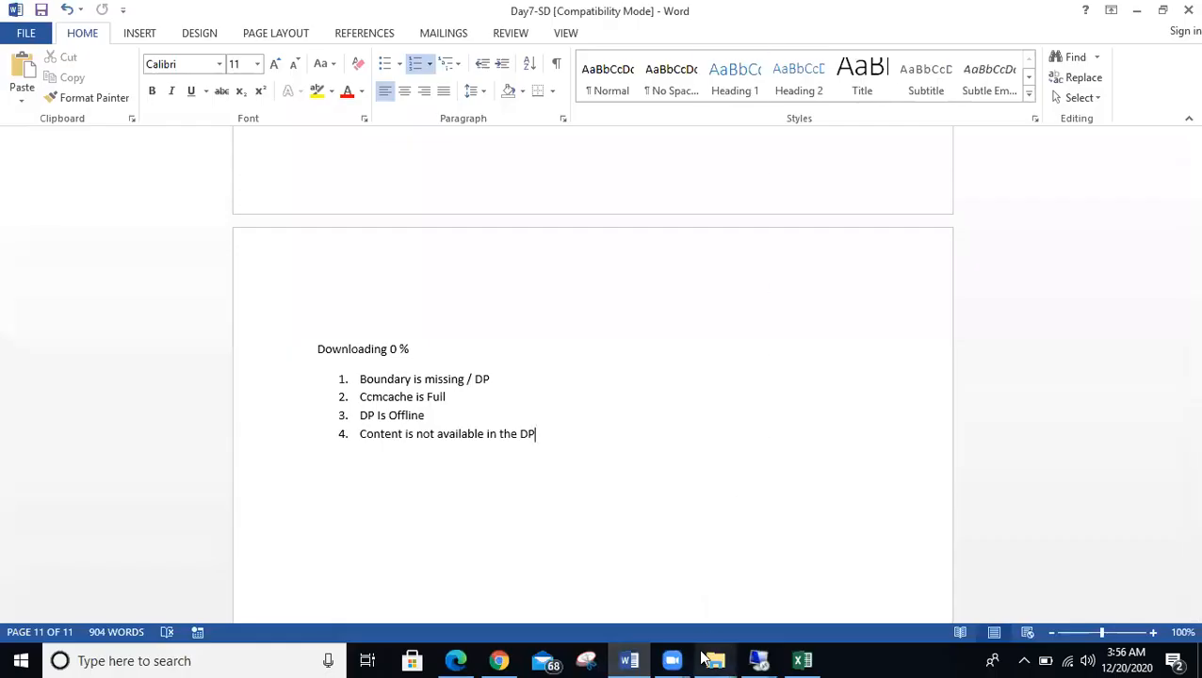
click(758, 661)
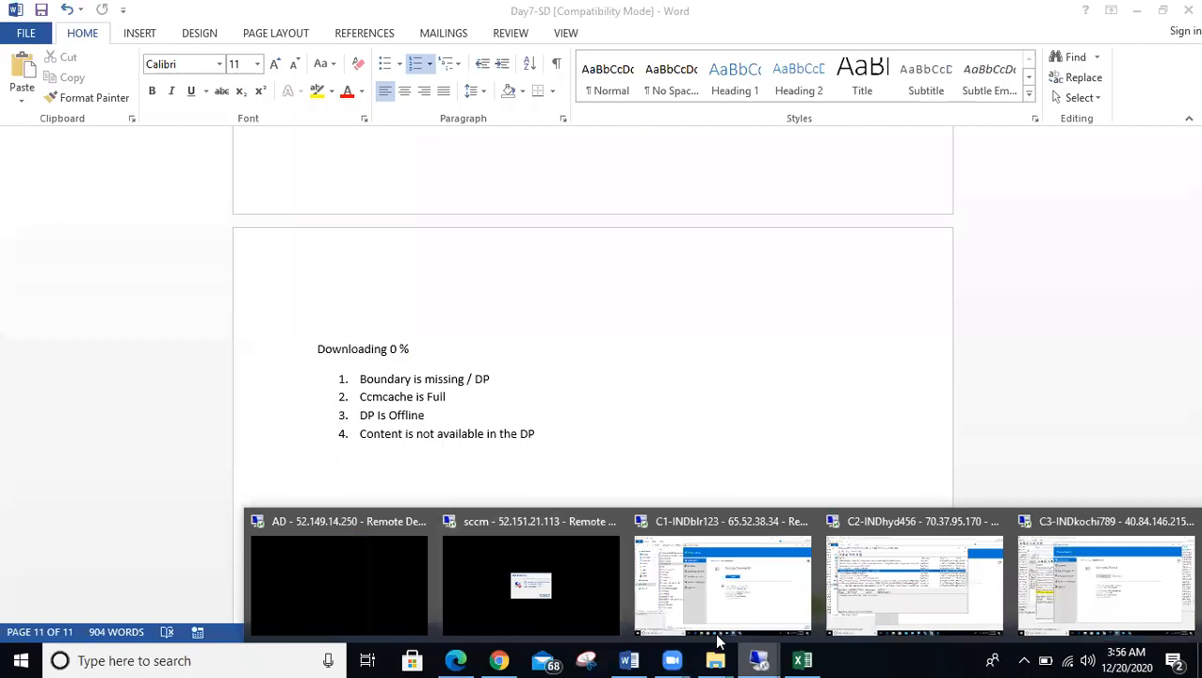
click(585, 583)
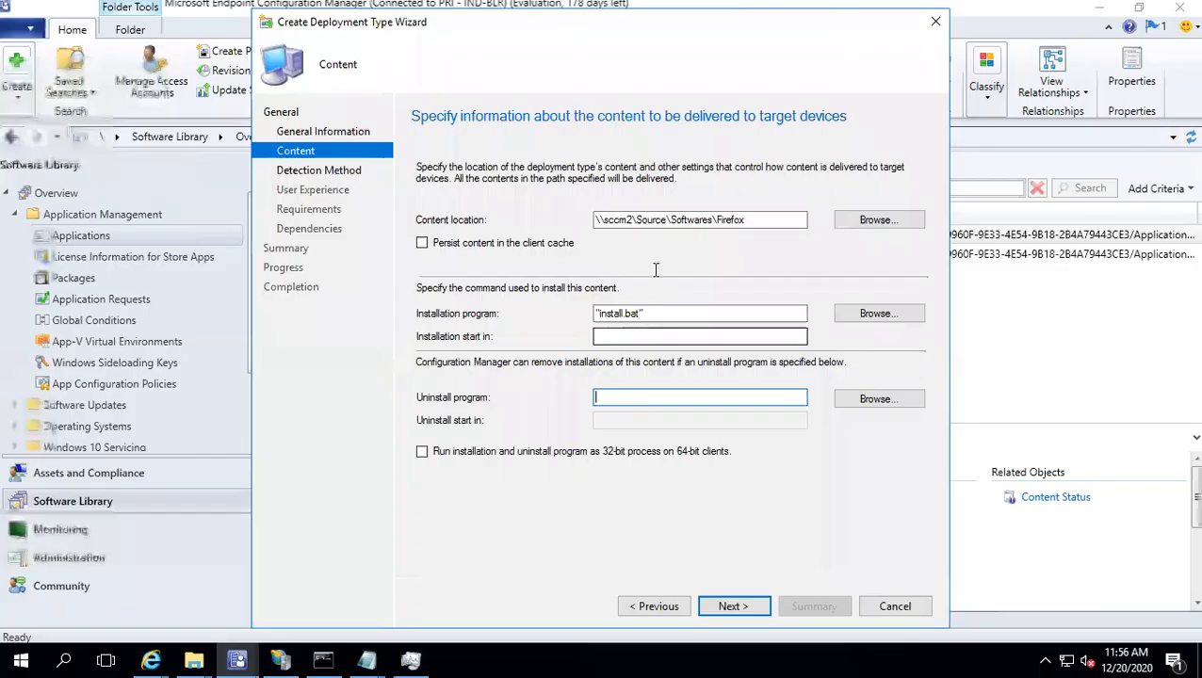
Step: Review the content location and installation program, and continue to the detection method without an uninstall program
drag(755, 222, 520, 236)
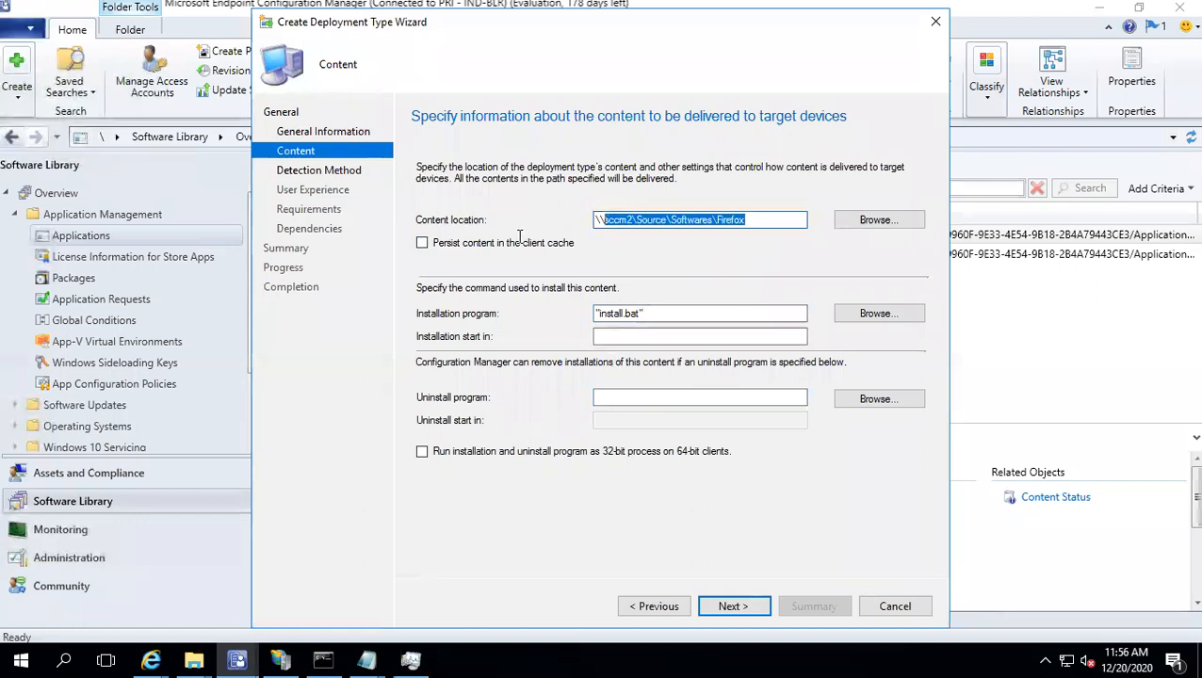
click(670, 313)
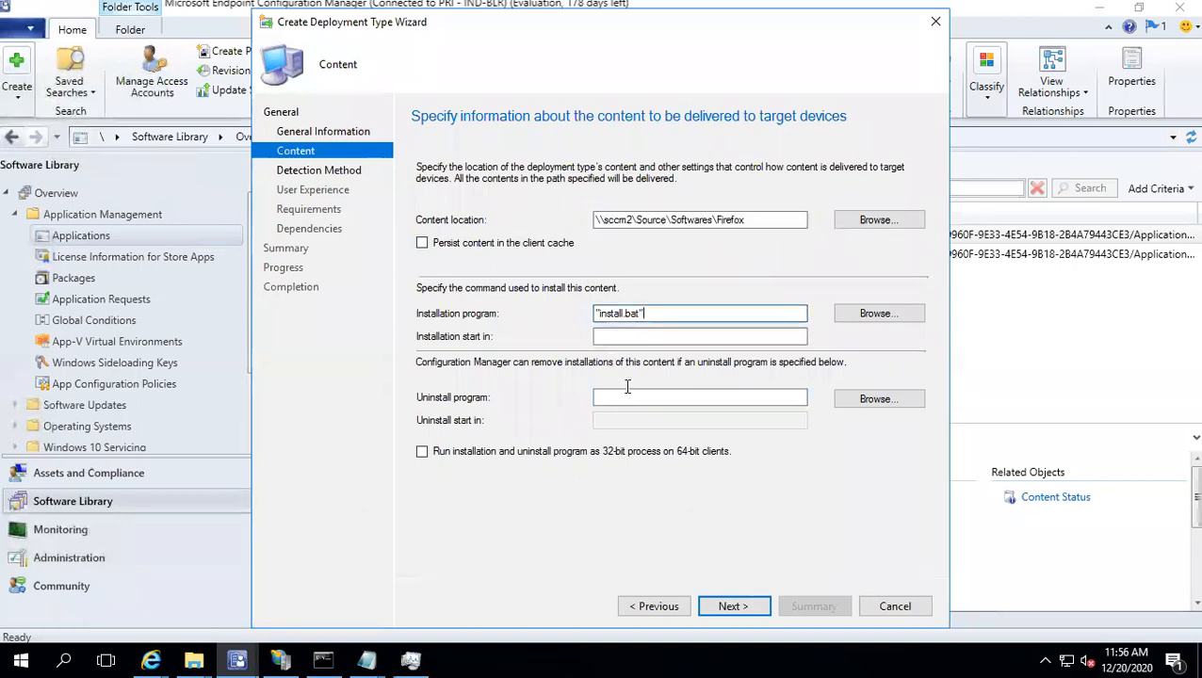
click(733, 606)
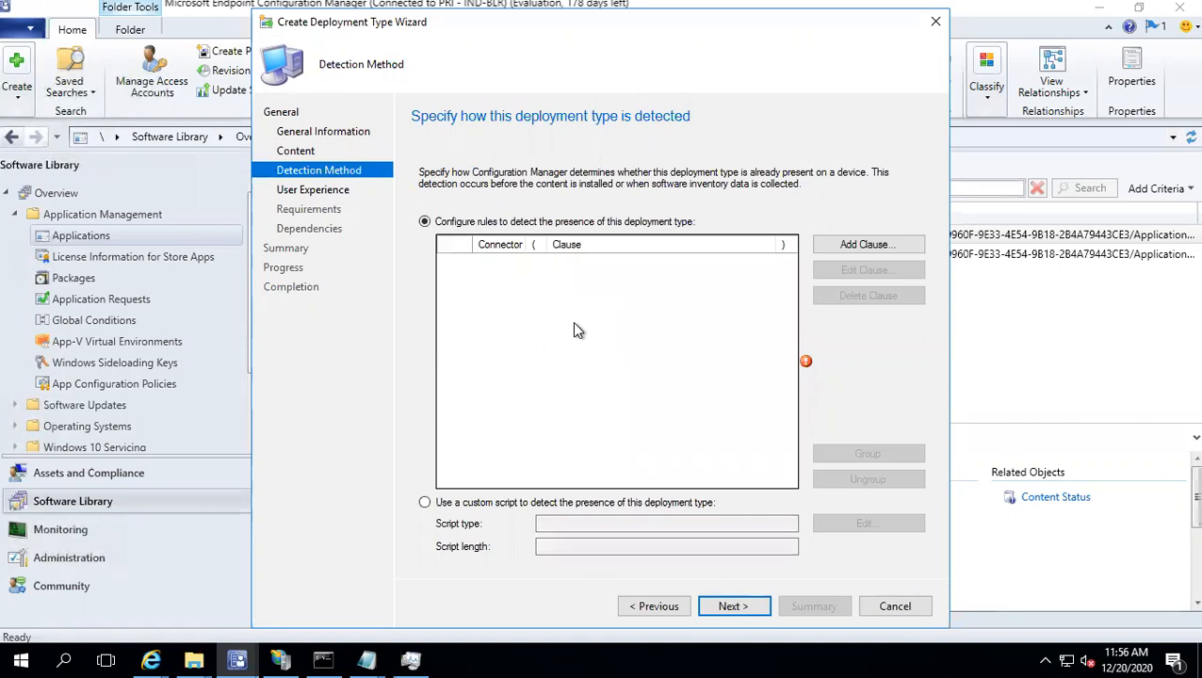
mouse_move(714, 8)
click(778, 11)
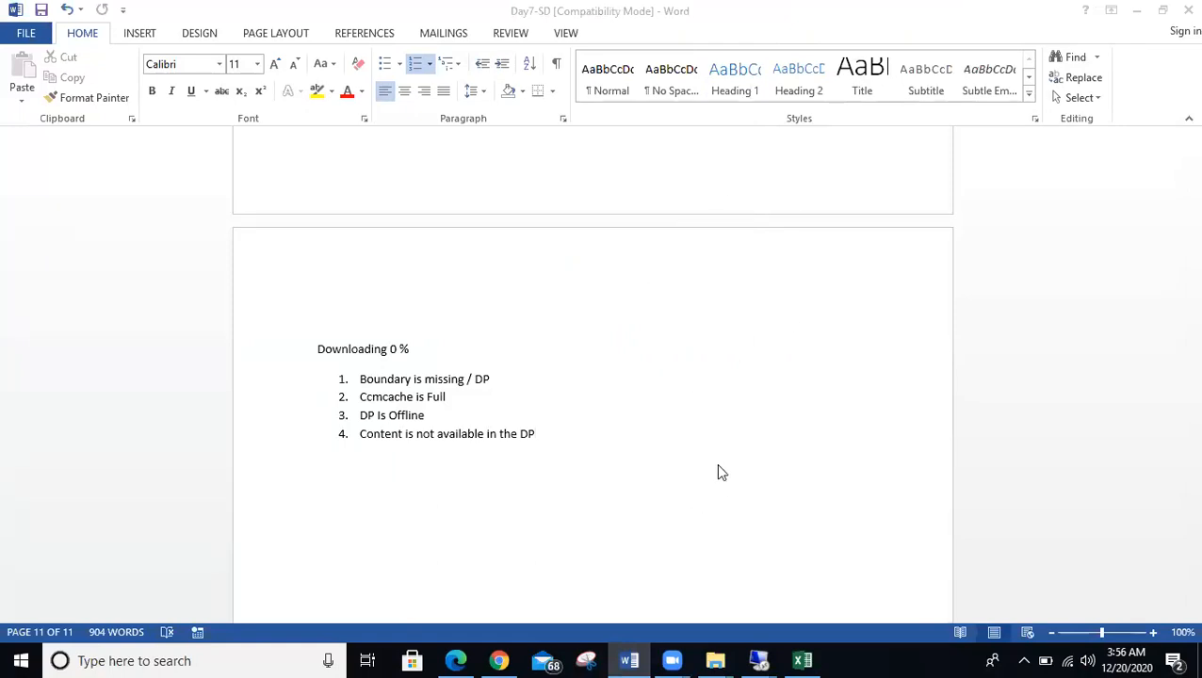
mouse_move(754, 657)
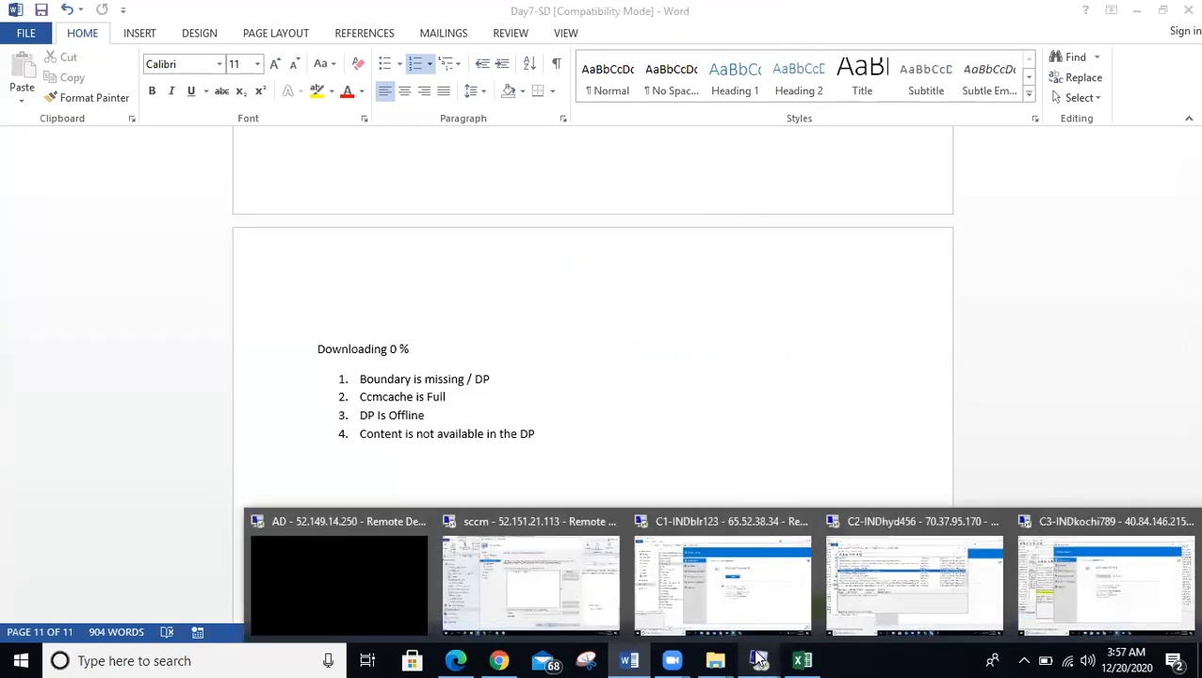
click(612, 585)
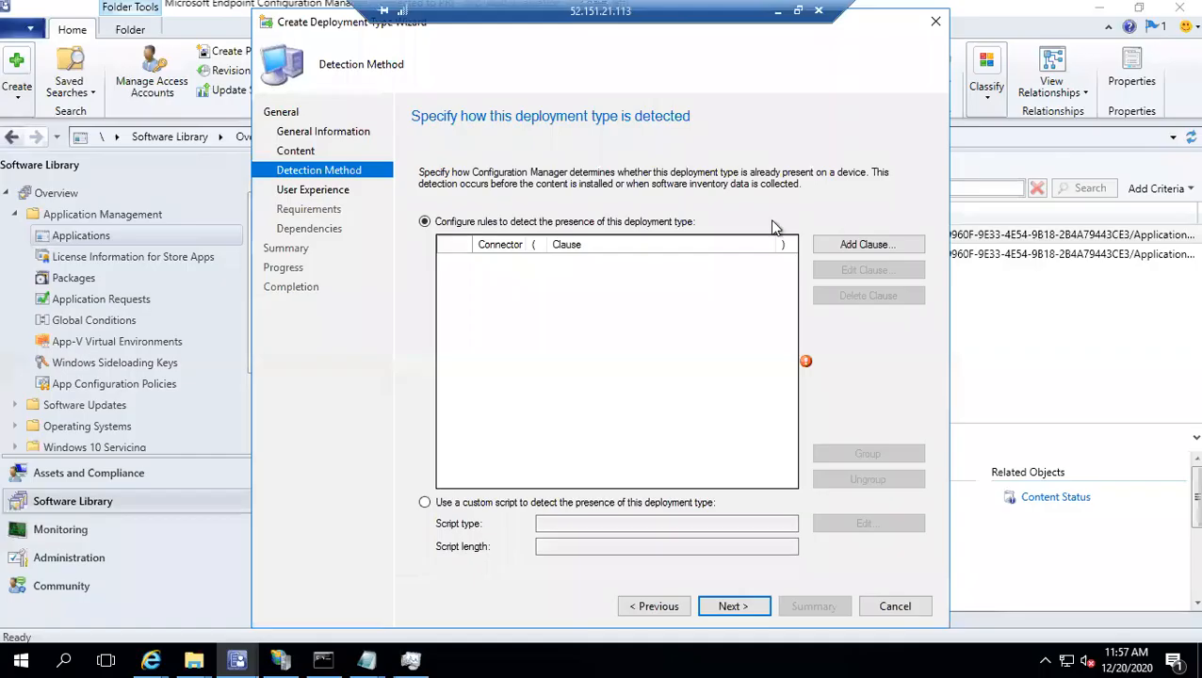
click(851, 244)
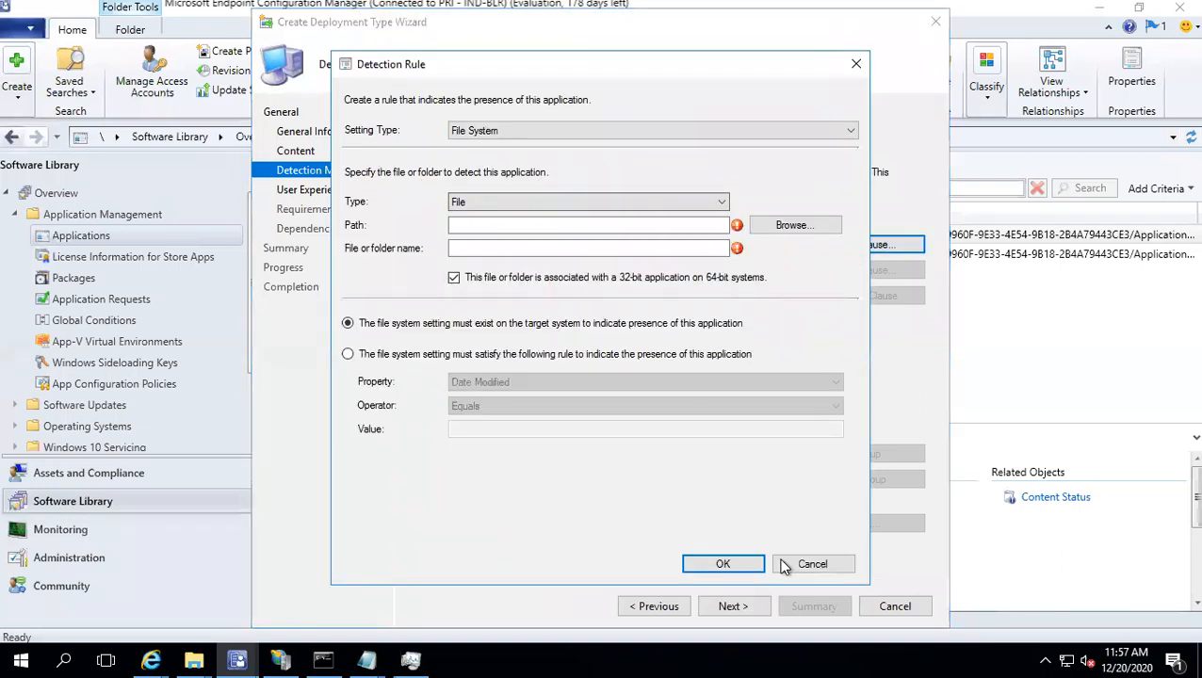
click(801, 566)
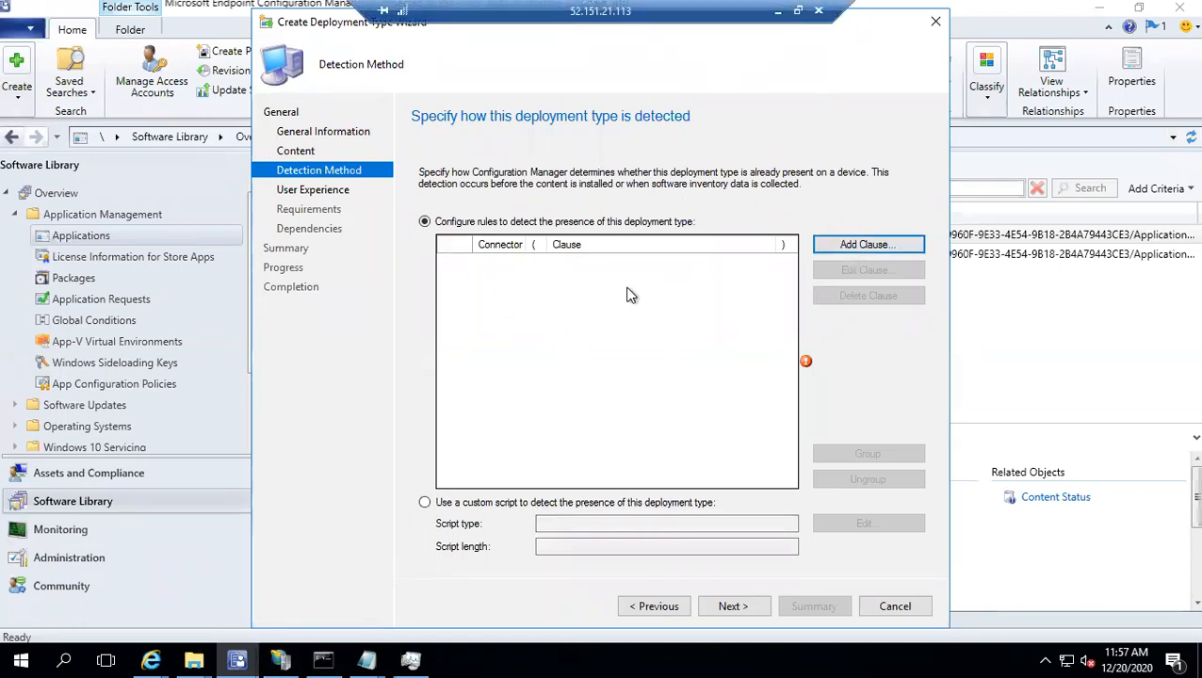
Step: Add a detection rule clause that uses the File System setting type and the File type
click(841, 247)
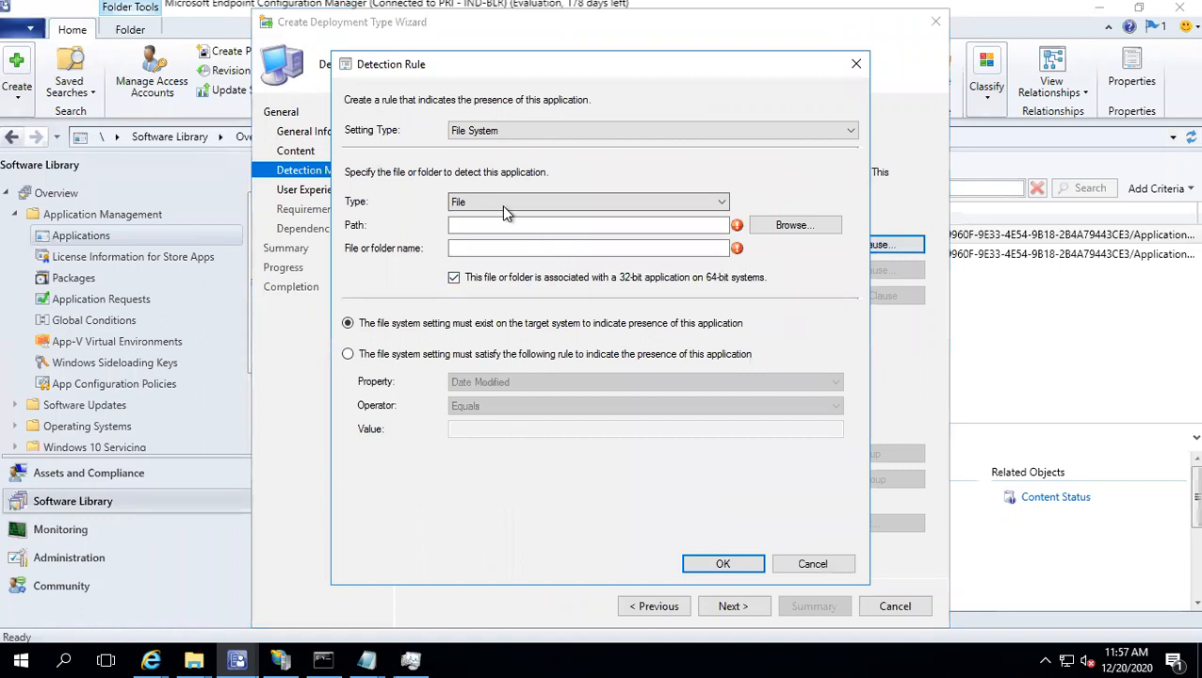
click(500, 208)
click(535, 133)
click(535, 134)
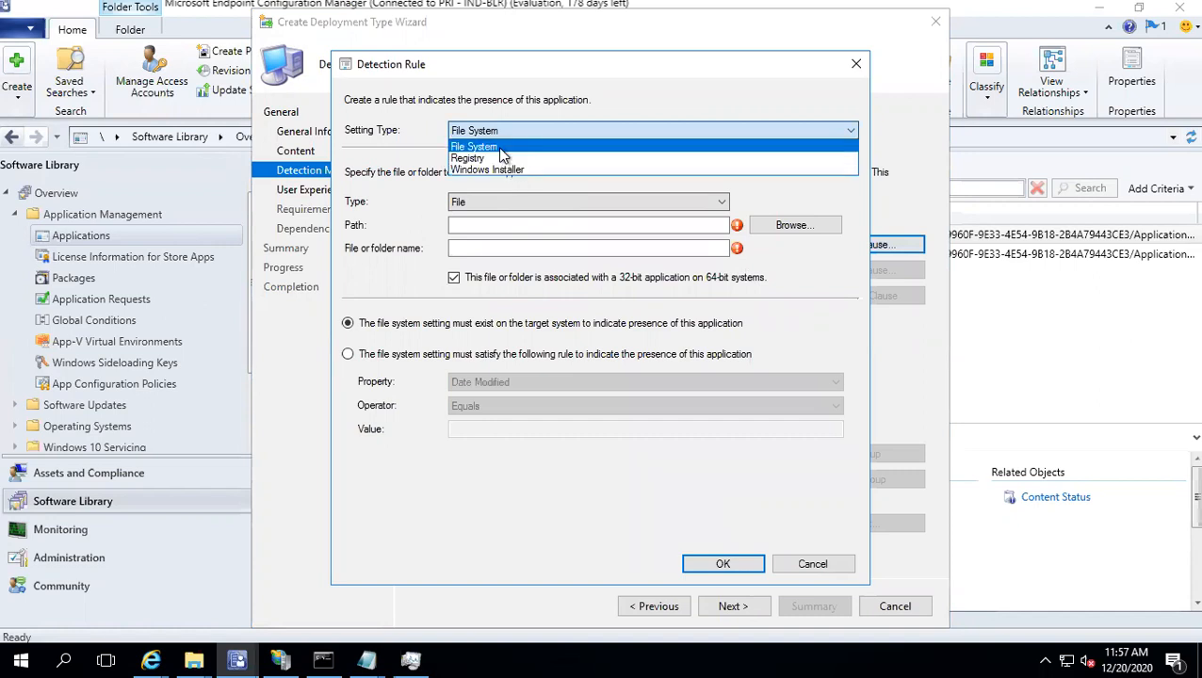
click(502, 148)
click(535, 226)
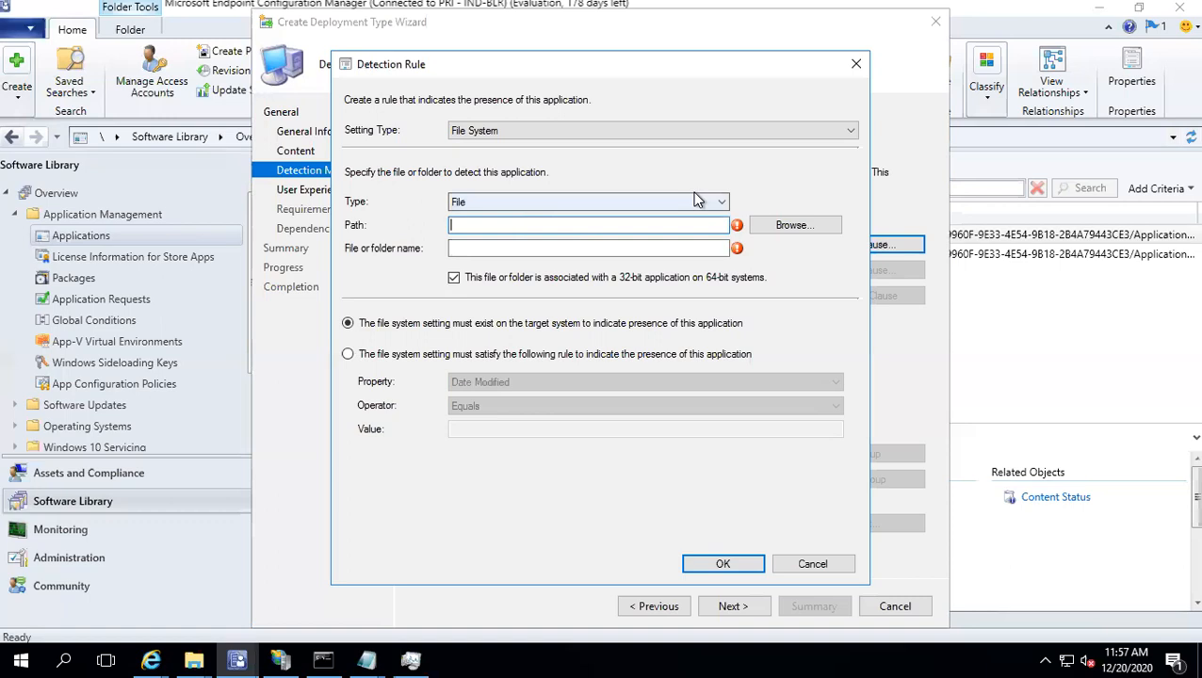
Step: Switch to the client machine's remote session and open the \\sccm2\c$ share
mouse_move(820, 8)
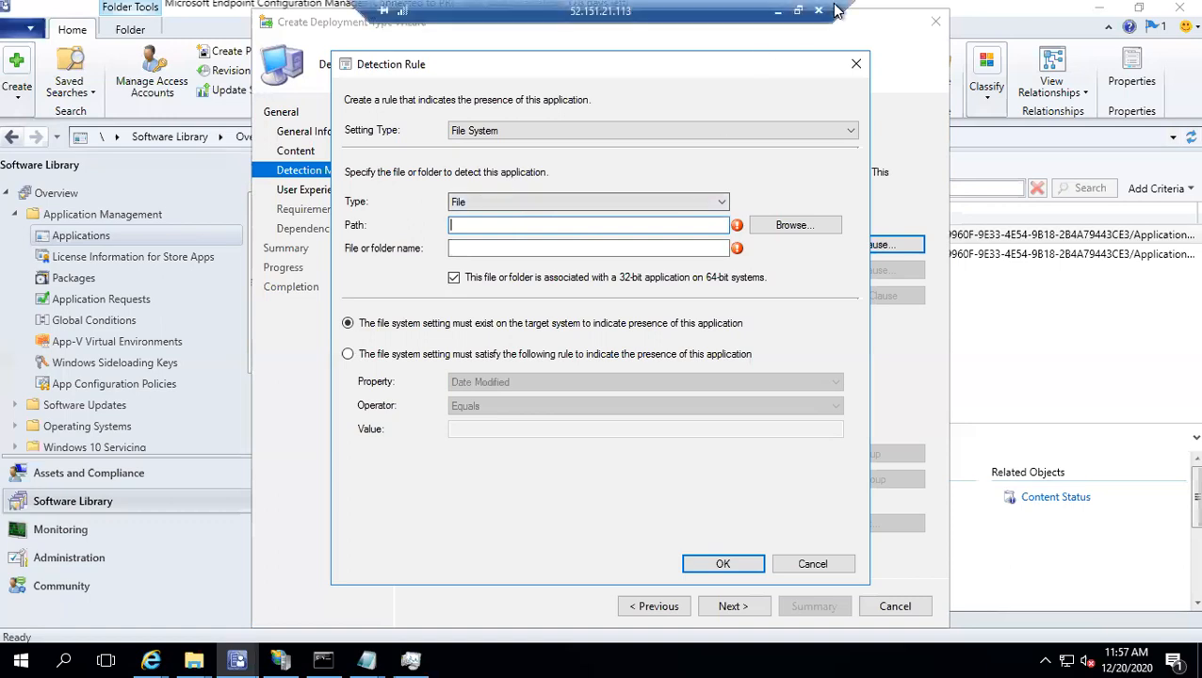
click(778, 14)
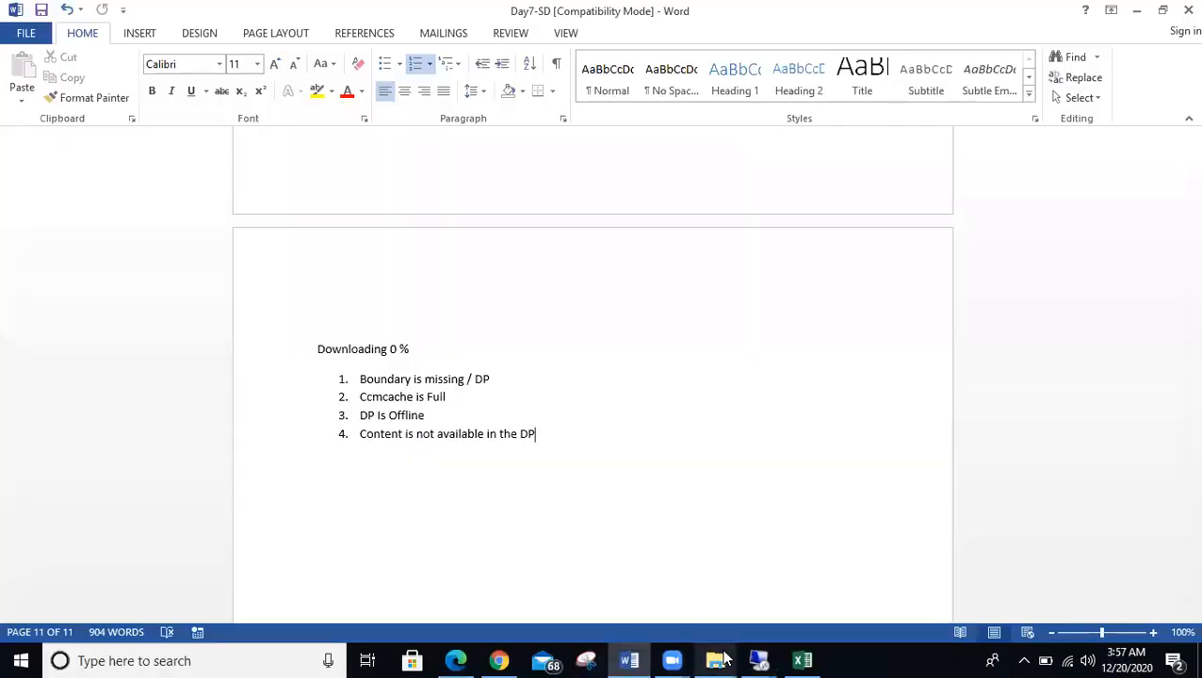
mouse_move(758, 660)
click(706, 593)
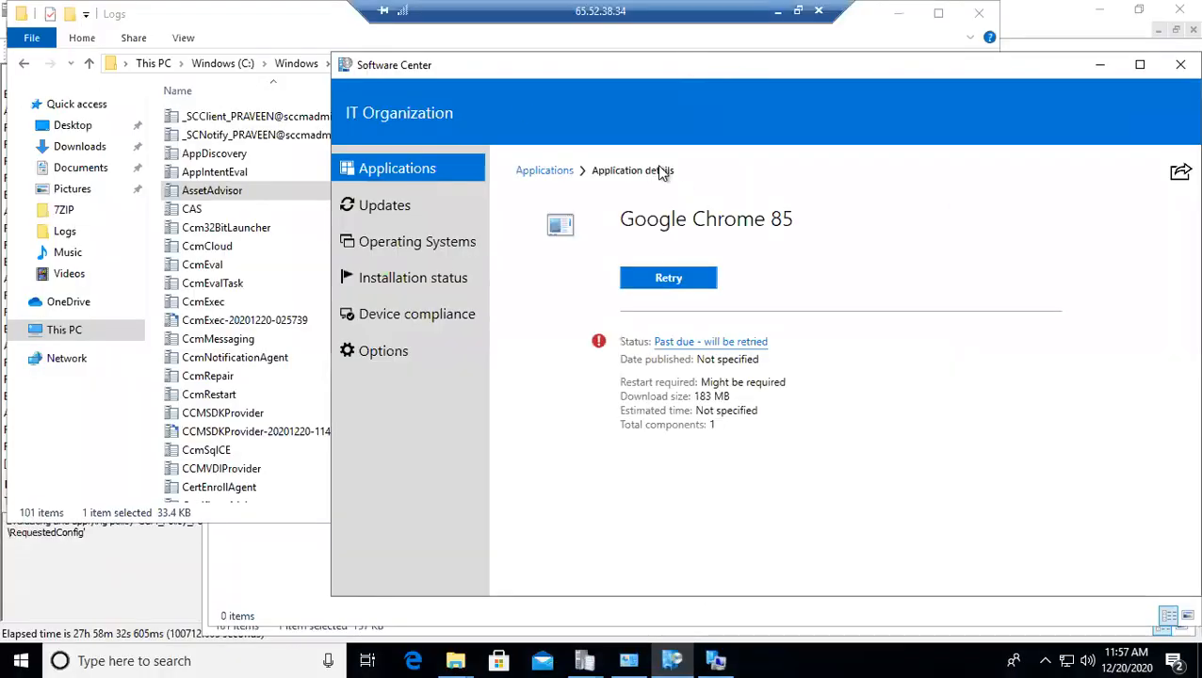
key(super+r)
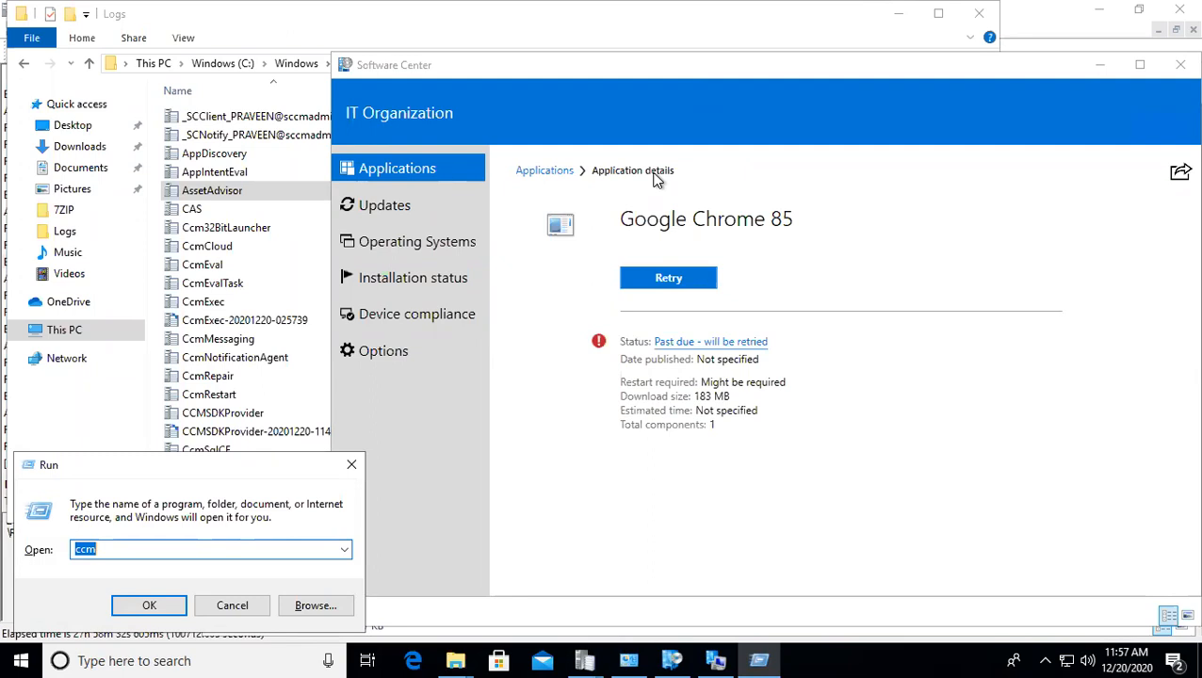
text(\\s)
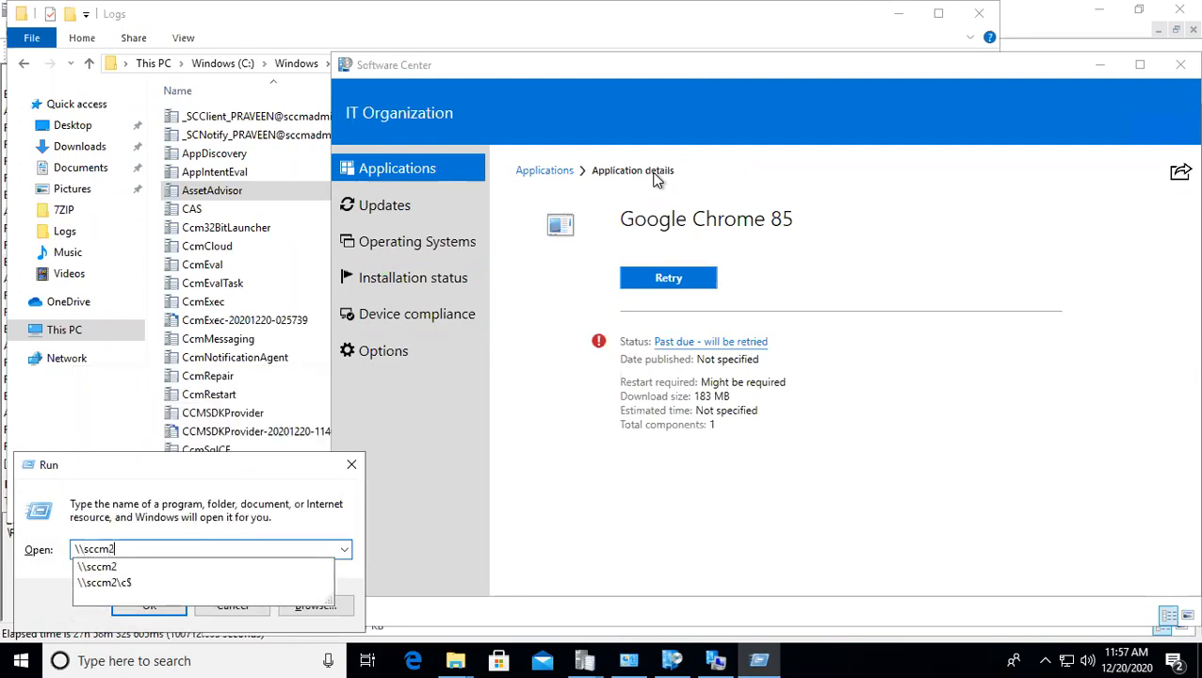
text(ccm2)
key(Down)
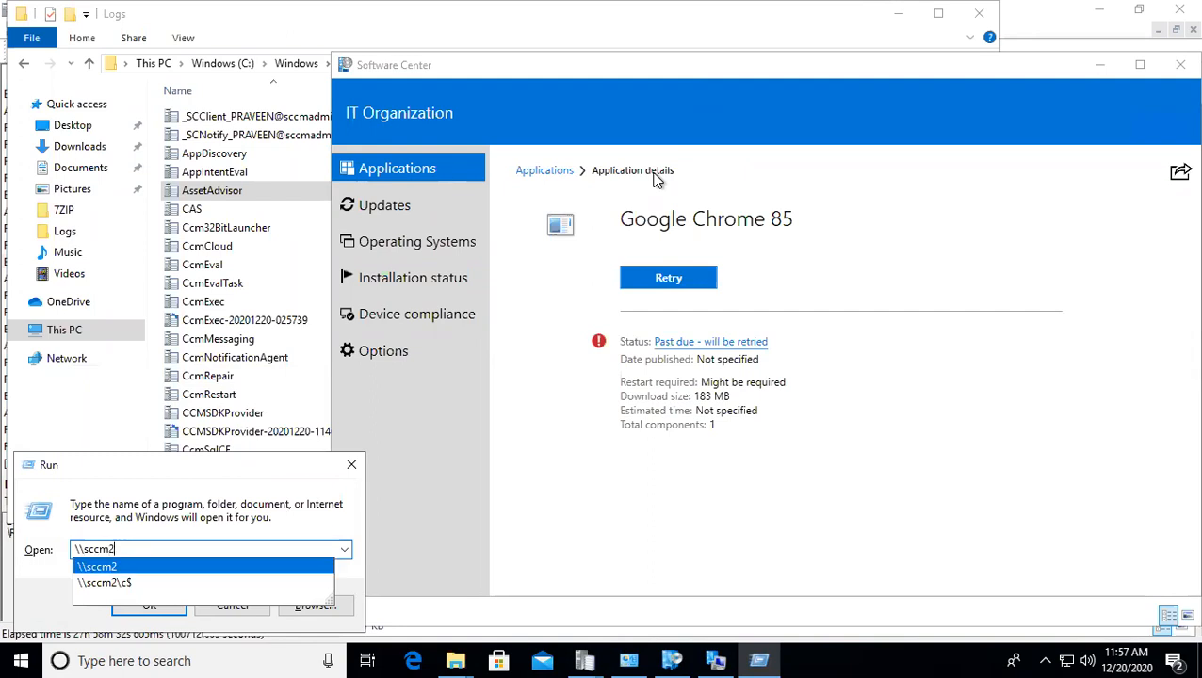
key(Down)
key(Return)
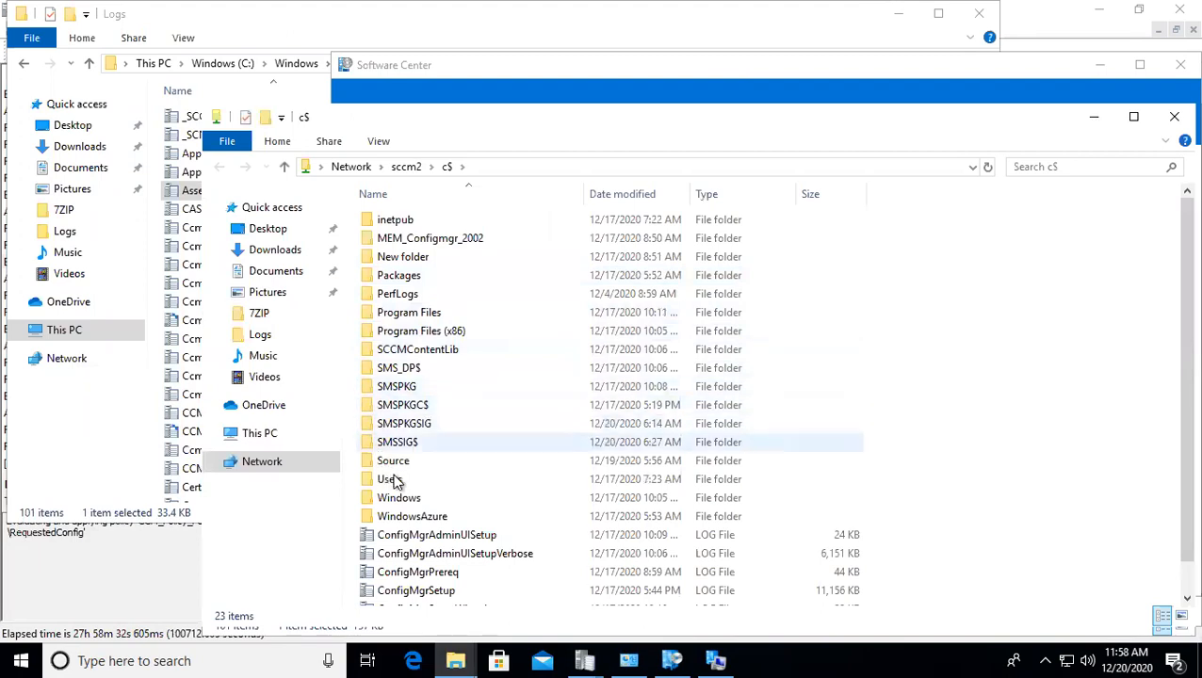
Step: Browse to Source\Softwares on the share and copy the Firefox folder
double_click(399, 461)
click(406, 221)
double_click(419, 229)
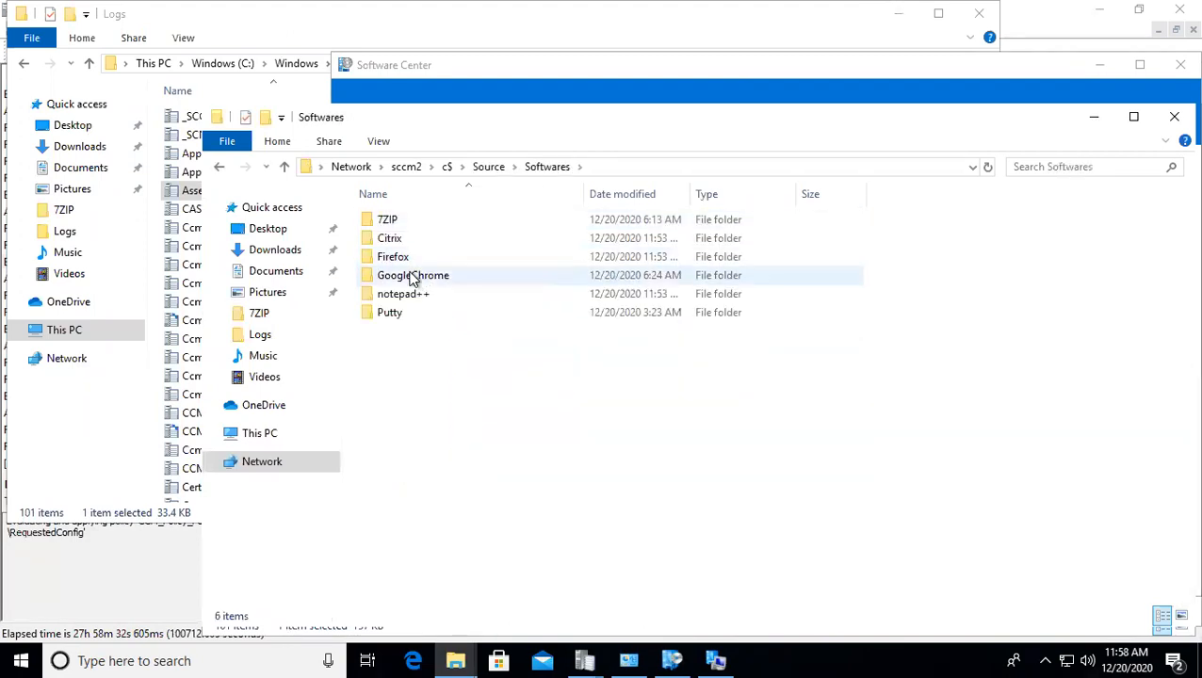
click(400, 260)
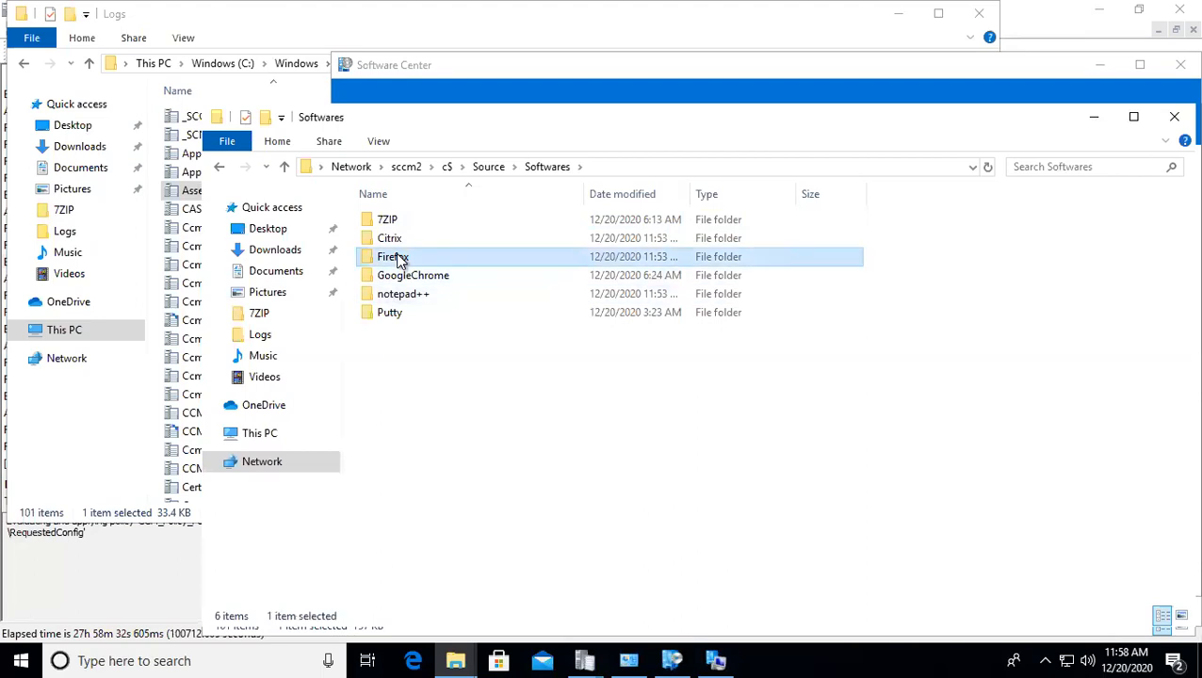
Step: Minimize the open Explorer, Software Center and log viewer windows to reach the desktop, and dismiss the network error dialog
click(1094, 119)
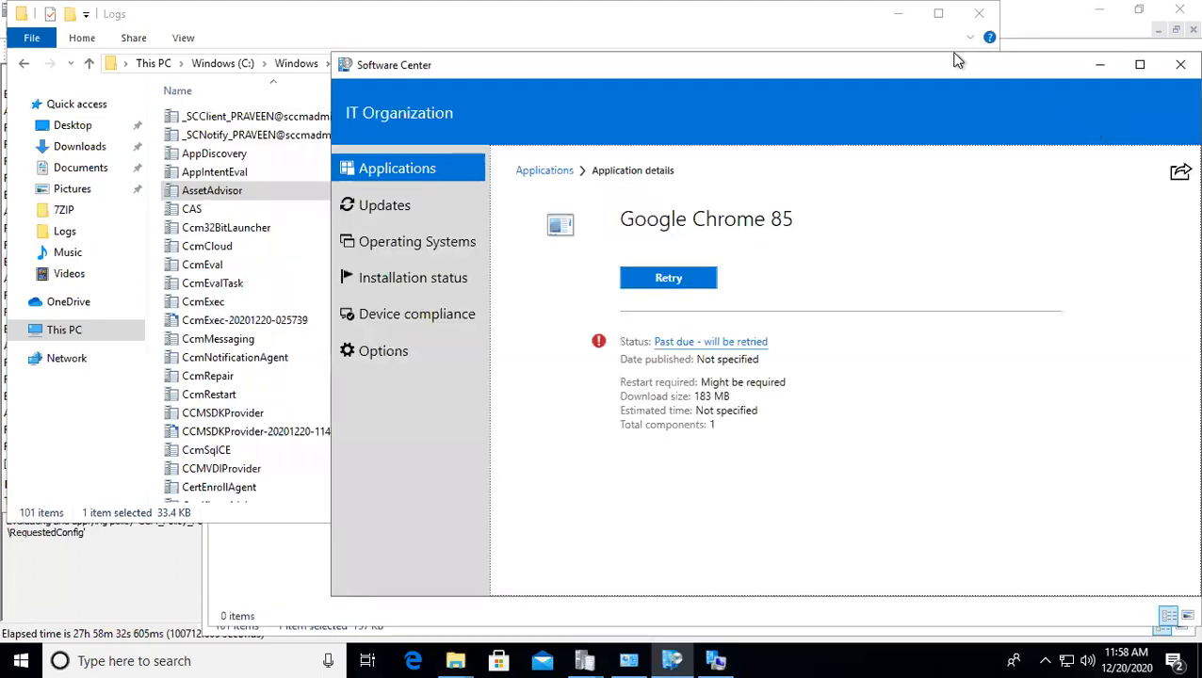
click(1097, 68)
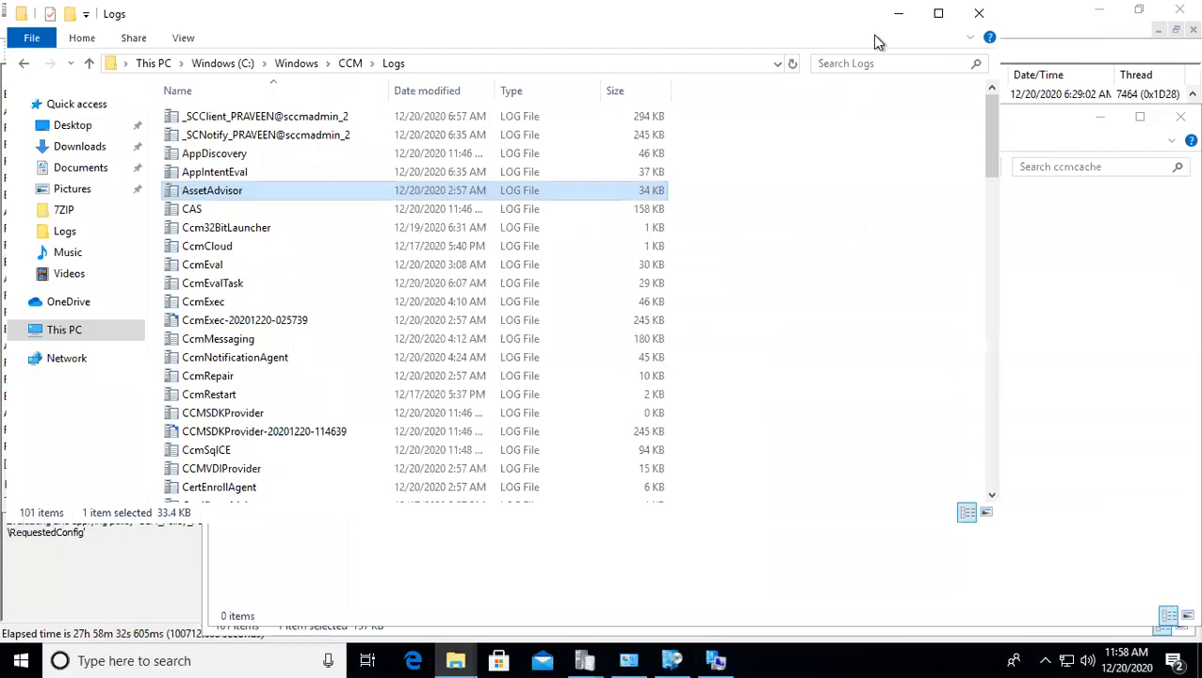
click(892, 17)
click(1109, 15)
click(1111, 17)
click(1112, 13)
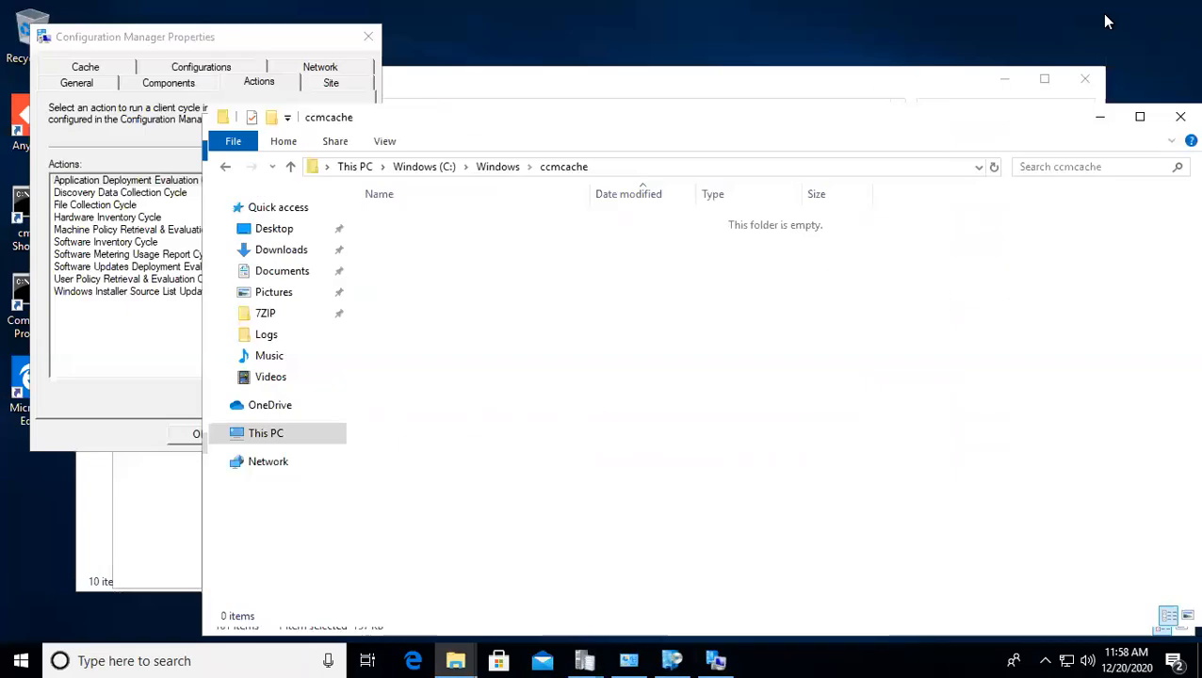
click(1097, 108)
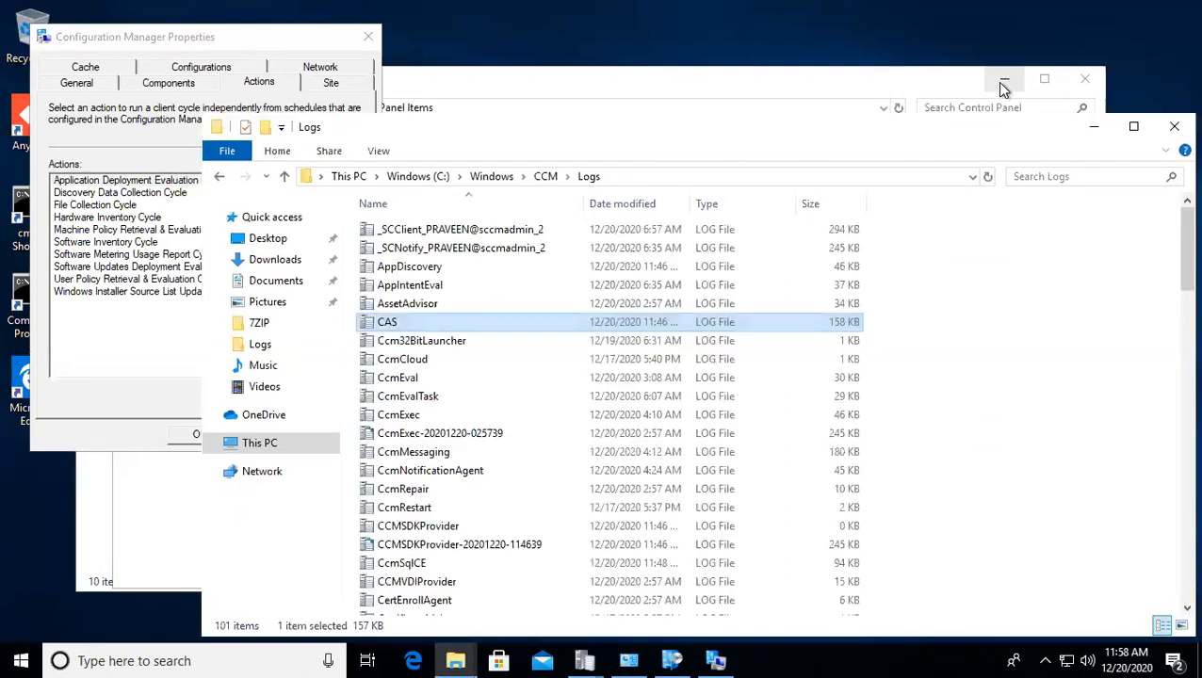
click(1000, 82)
click(1093, 126)
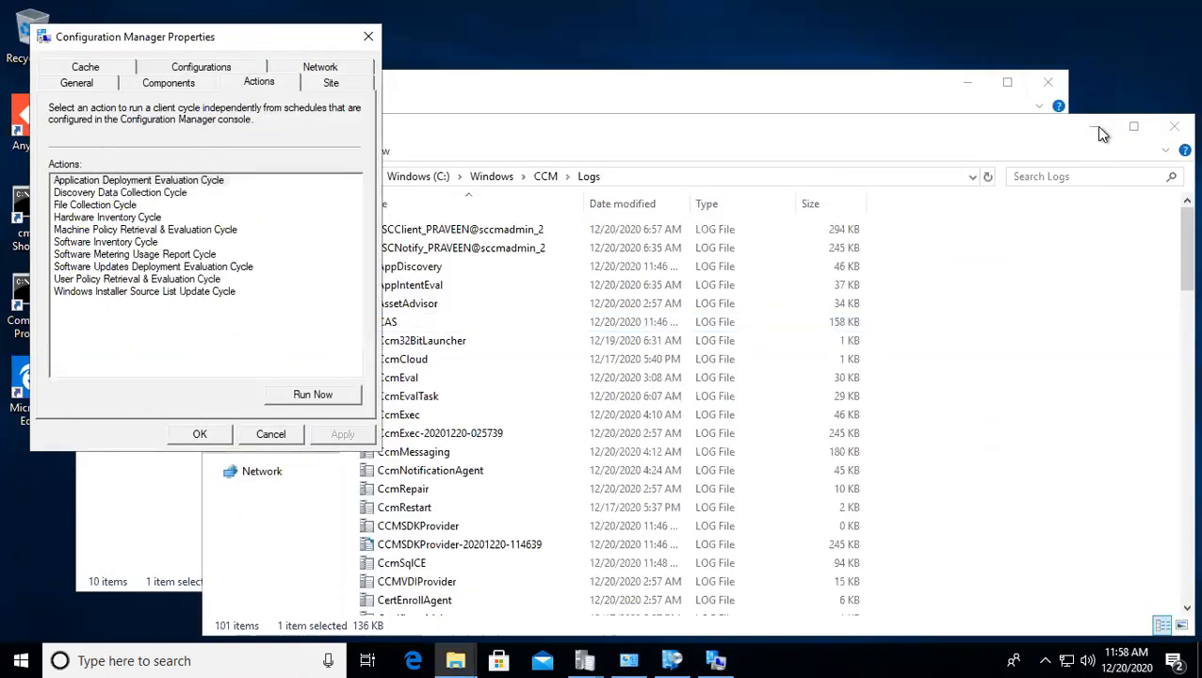
click(963, 89)
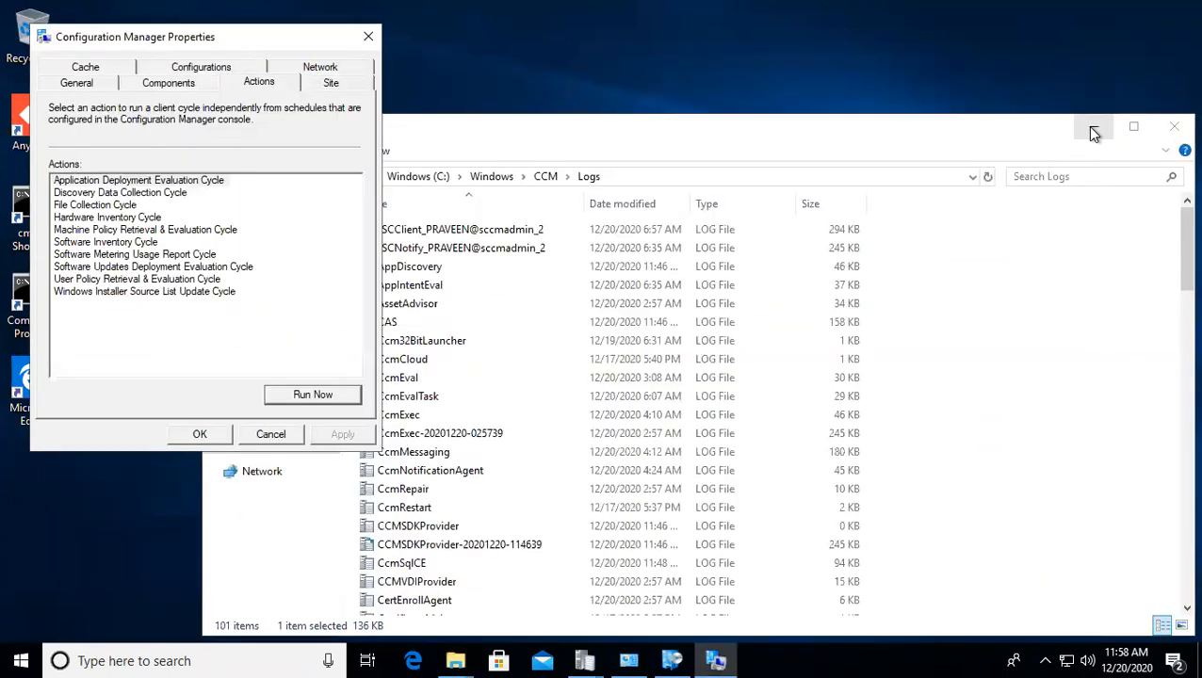
click(1092, 127)
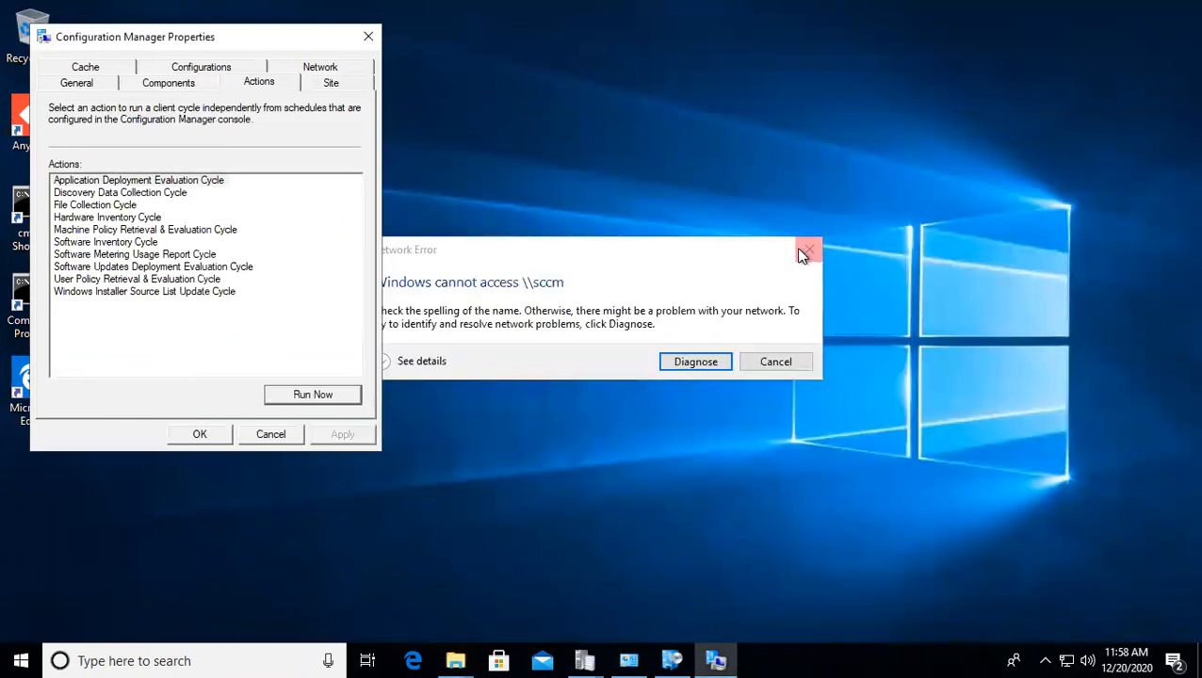
click(808, 249)
Step: Paste the Firefox folder onto the desktop, close the Configuration Manager Properties and Run dialogs, and show the copy details
right_click(771, 151)
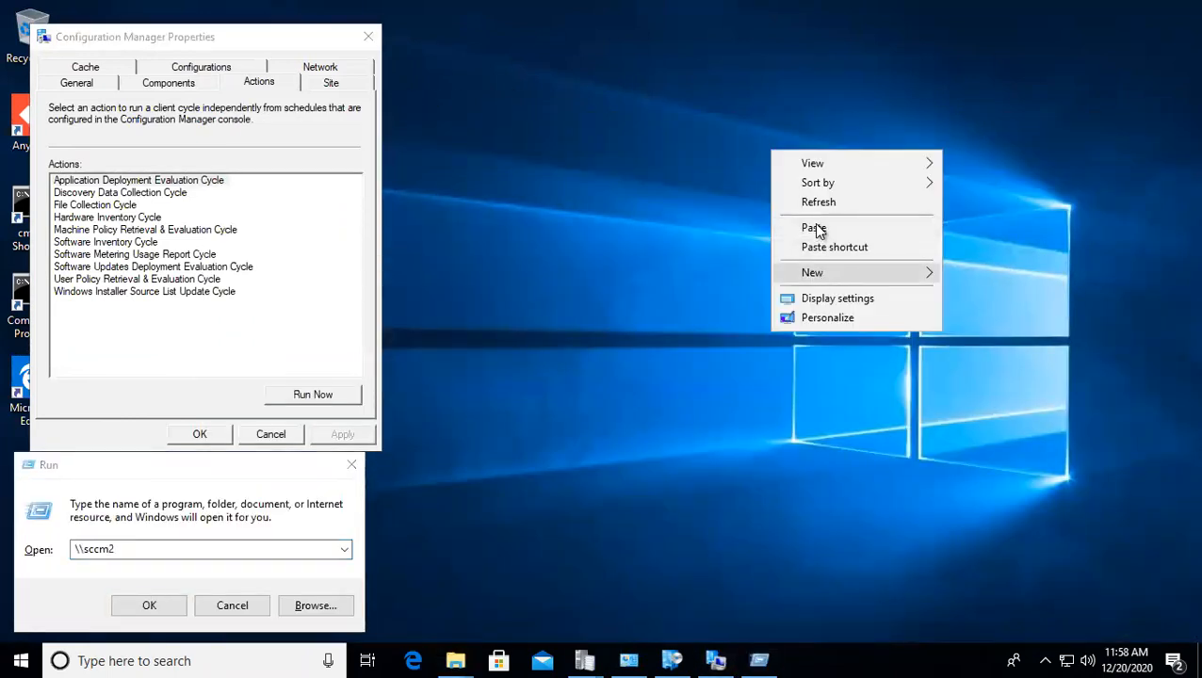
click(813, 228)
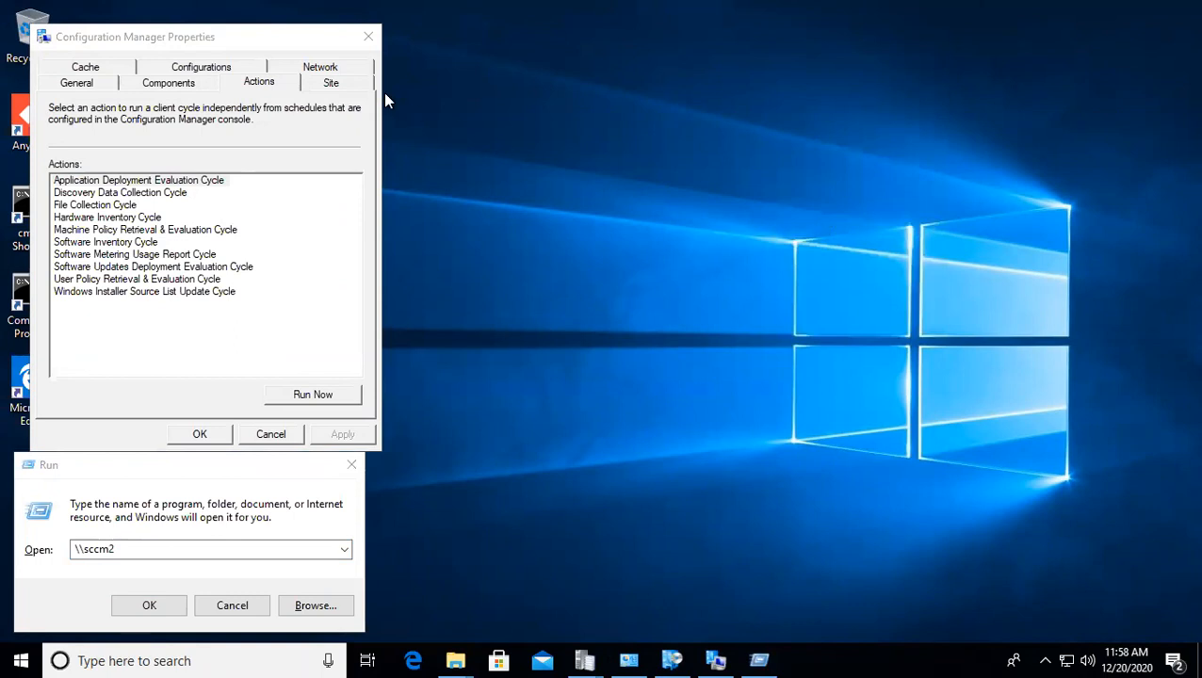
click(368, 41)
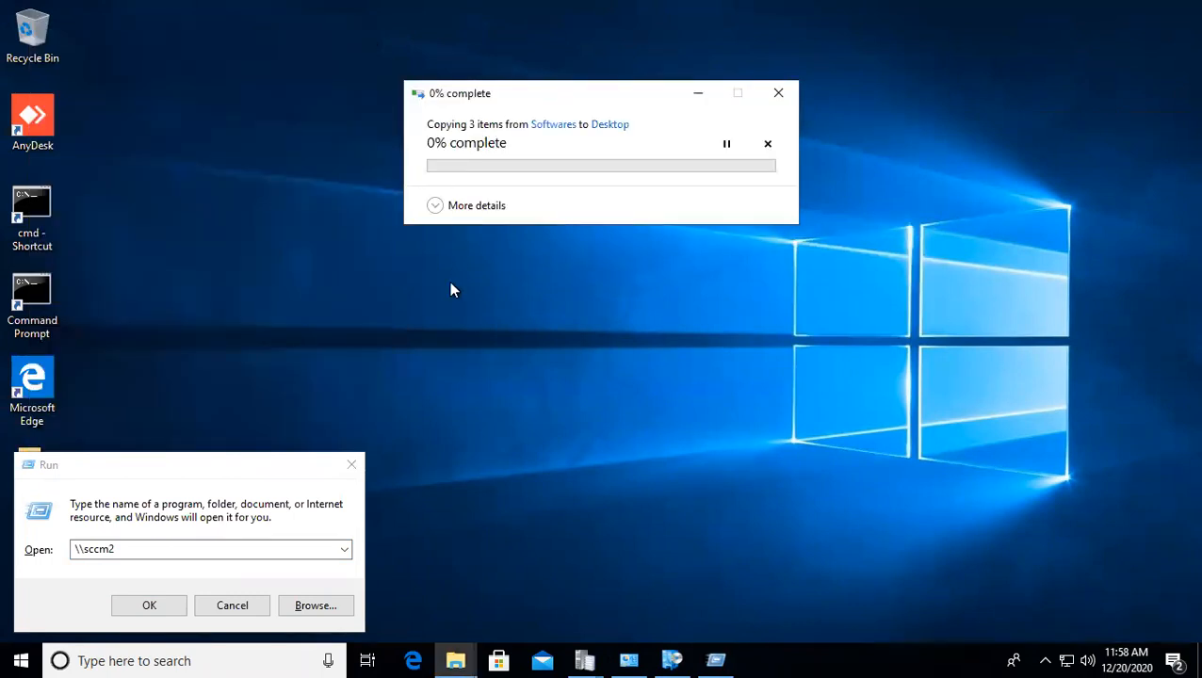
click(351, 464)
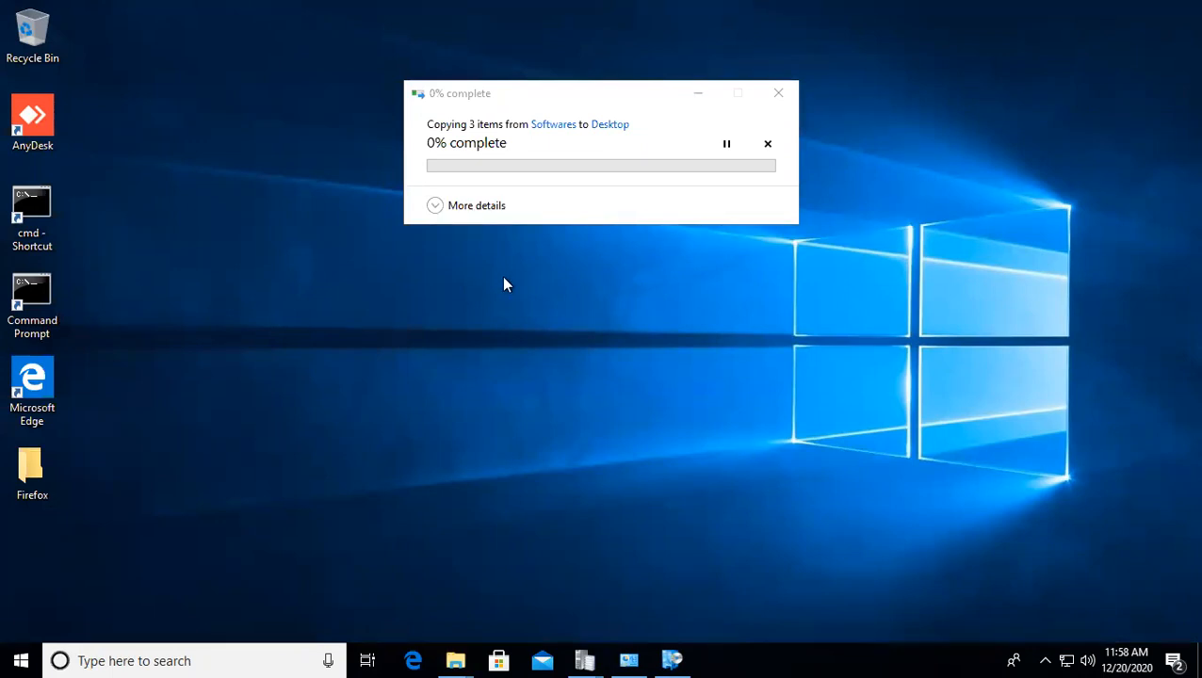
click(436, 207)
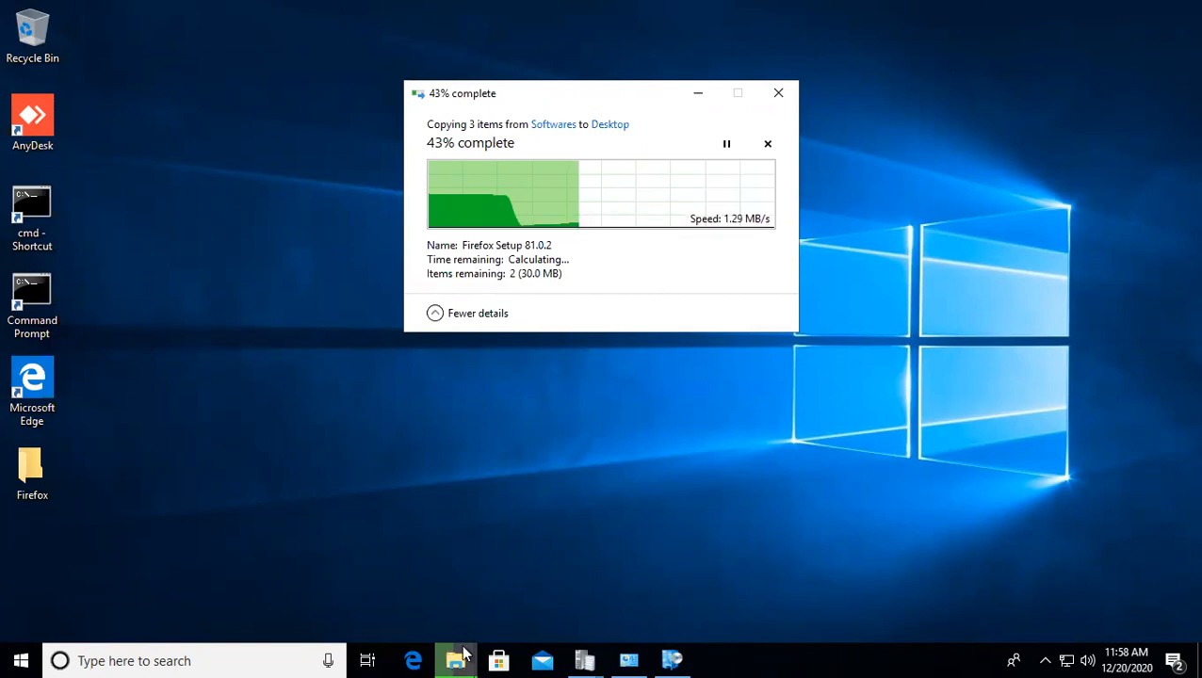
Step: Examine the installed application folders in Program Files and check Program Files (x86) on the client's C: drive
mouse_move(455, 655)
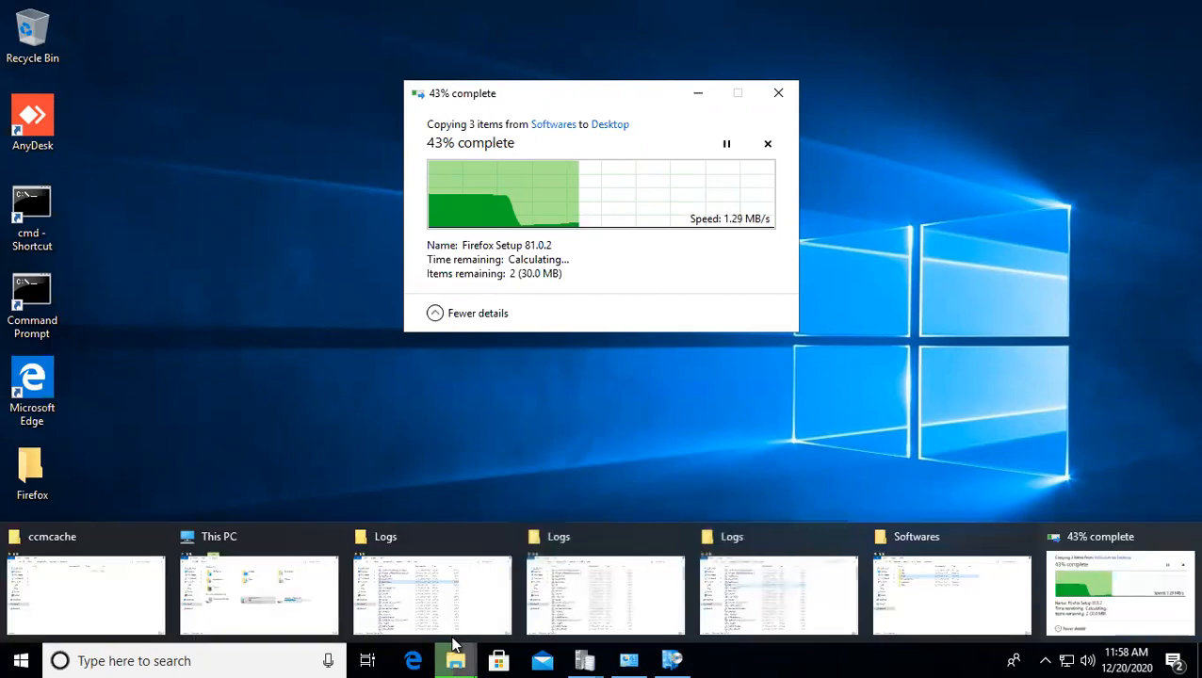
click(240, 591)
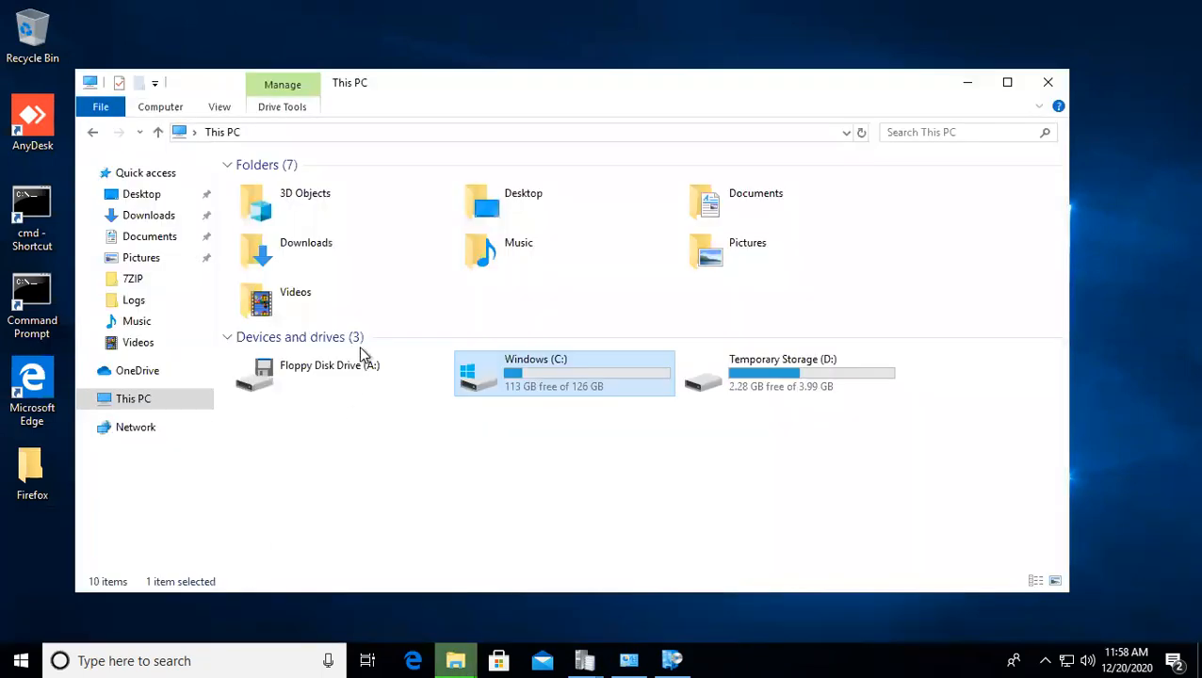
double_click(579, 381)
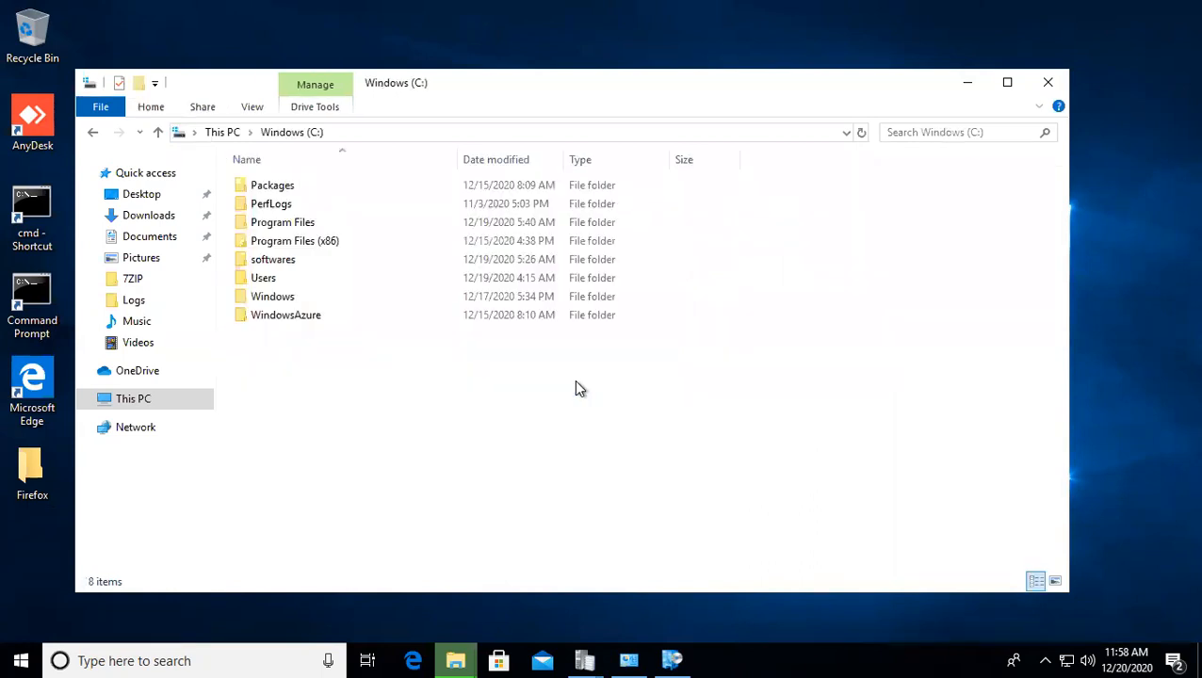
double_click(306, 233)
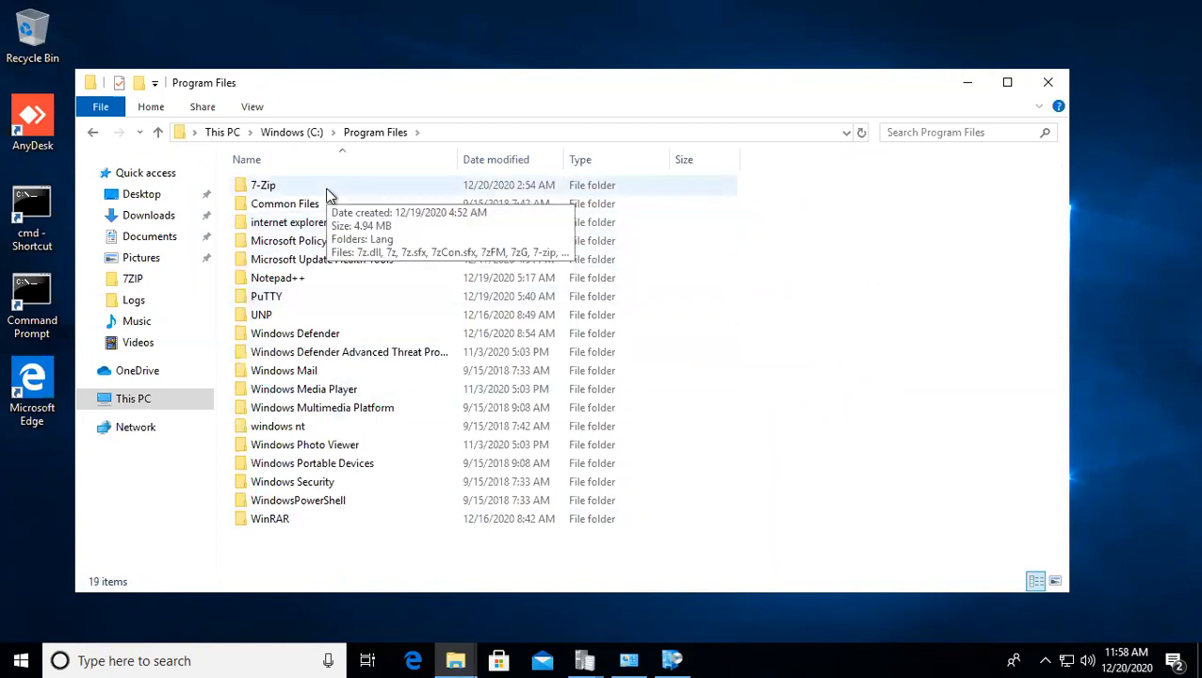
click(309, 136)
double_click(295, 243)
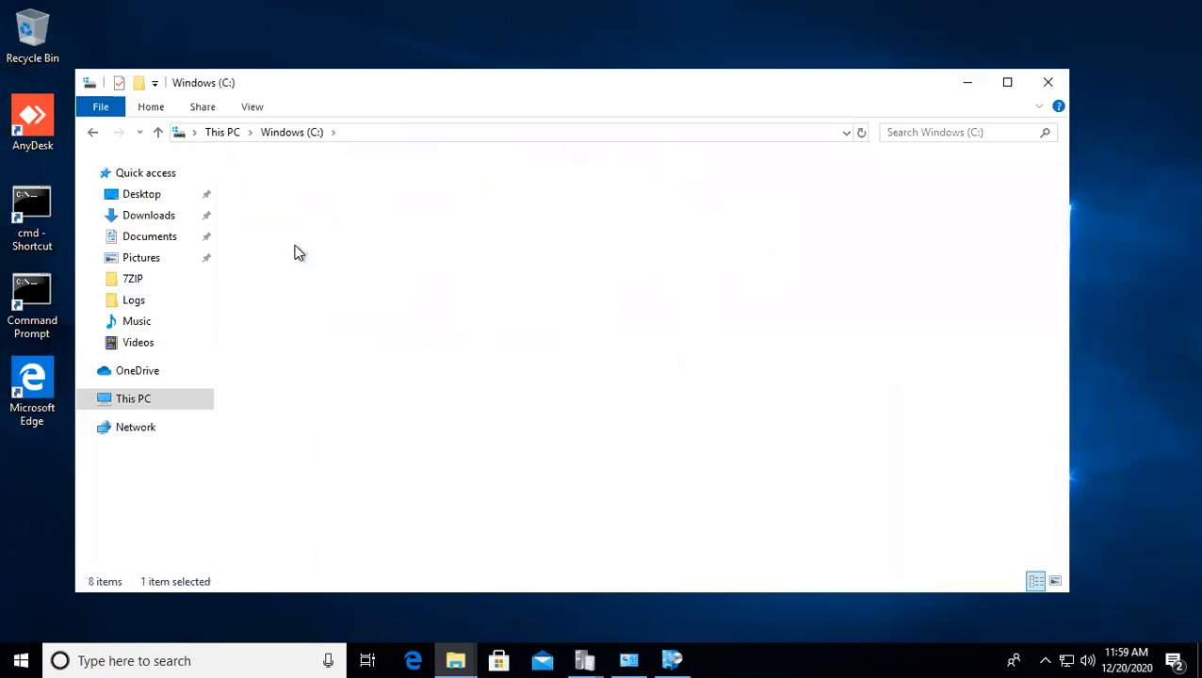
click(307, 139)
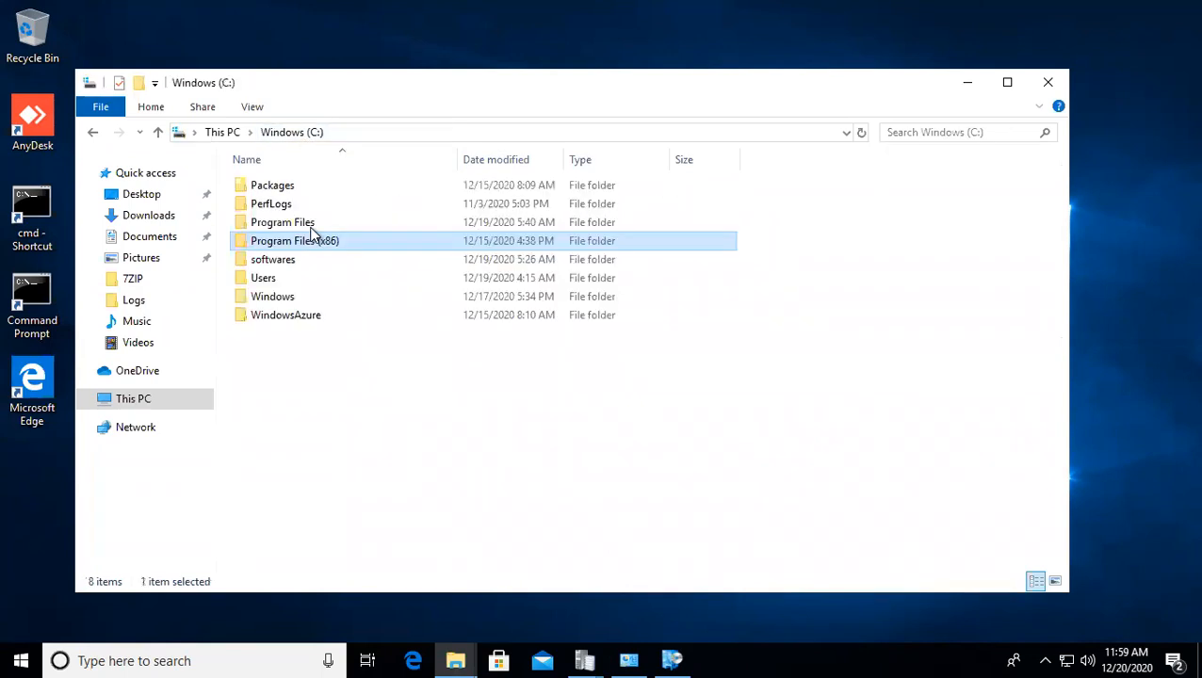
double_click(301, 224)
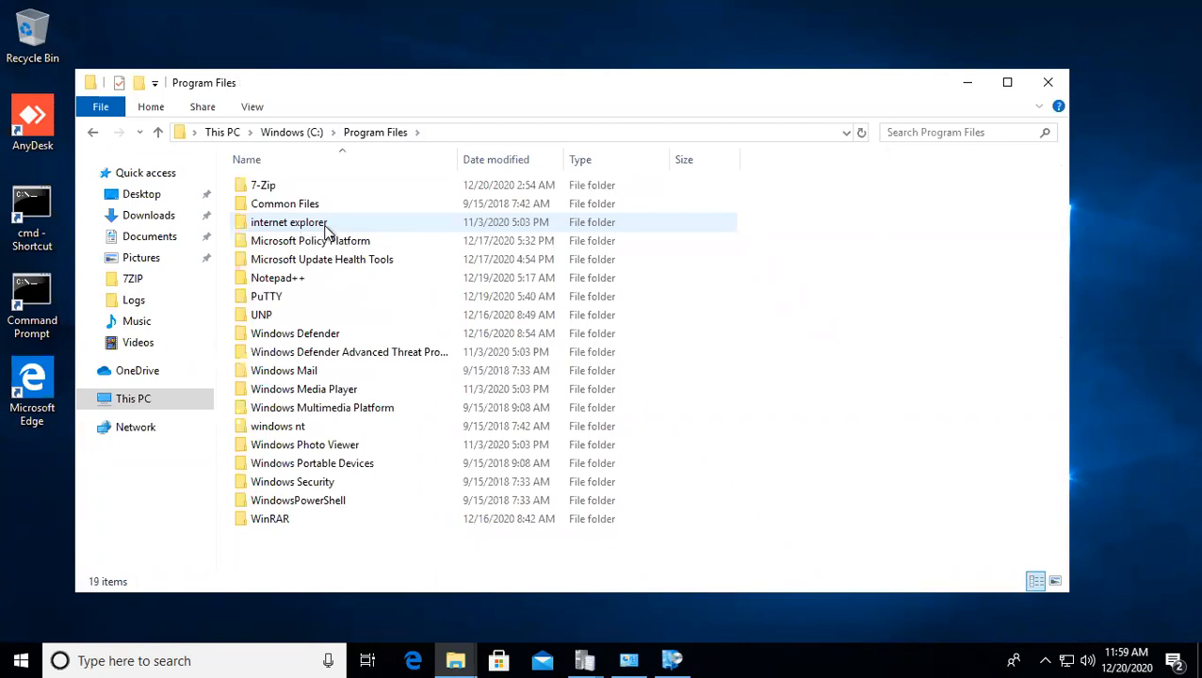
click(276, 285)
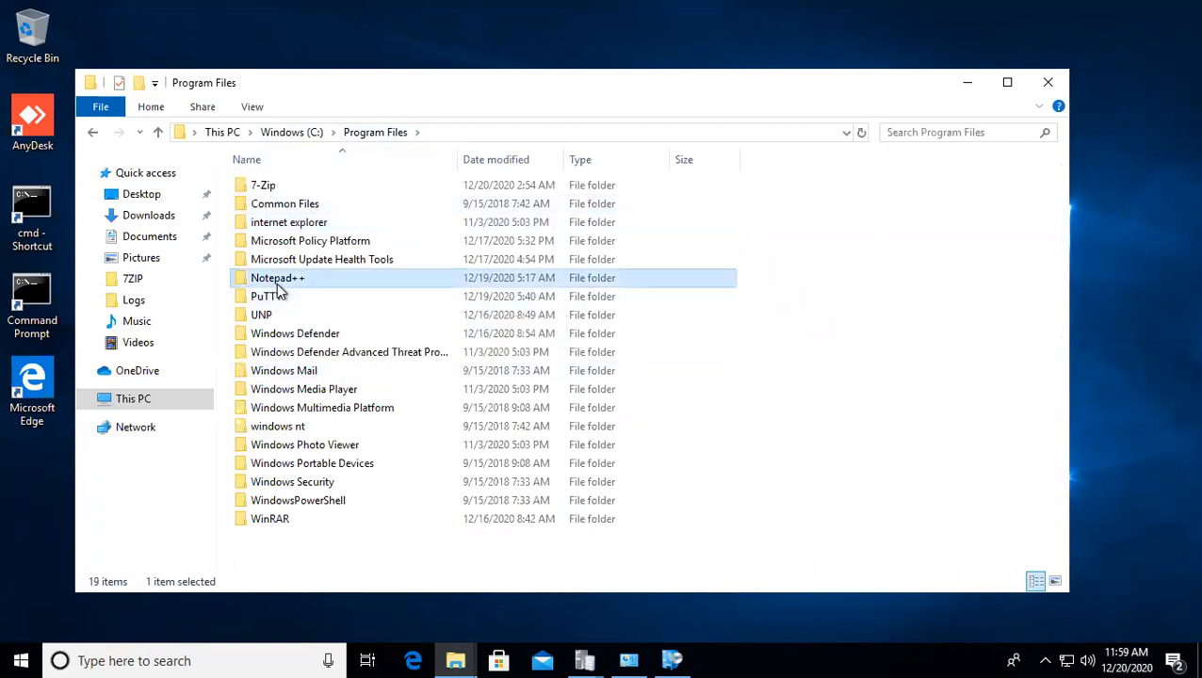
click(280, 192)
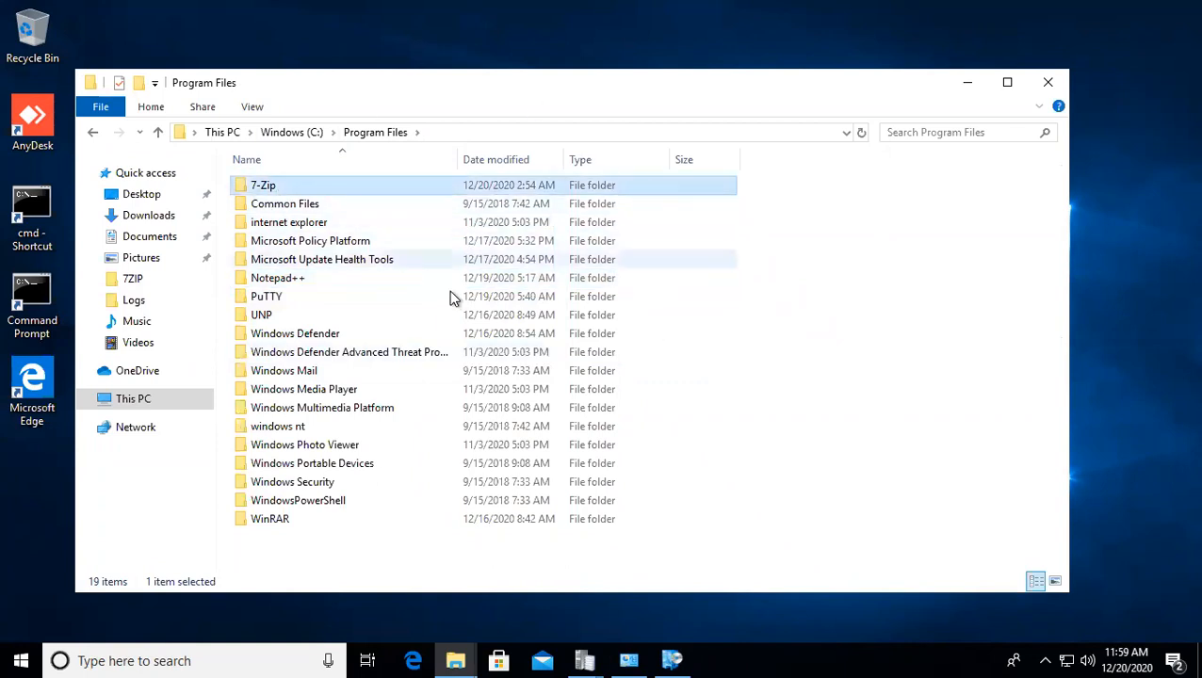
click(968, 83)
Step: Launch Firefox Setup 81.0.2 from the Firefox folder on the desktop, approve the elevation request, and minimize the folder window
double_click(753, 135)
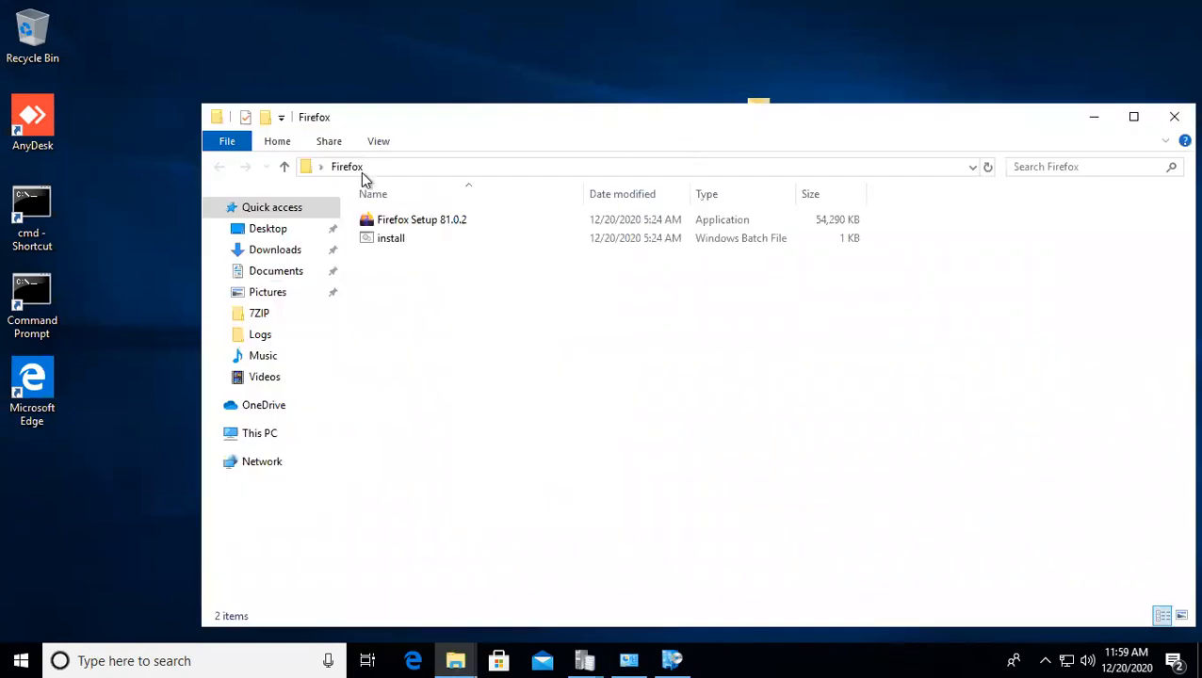
double_click(403, 222)
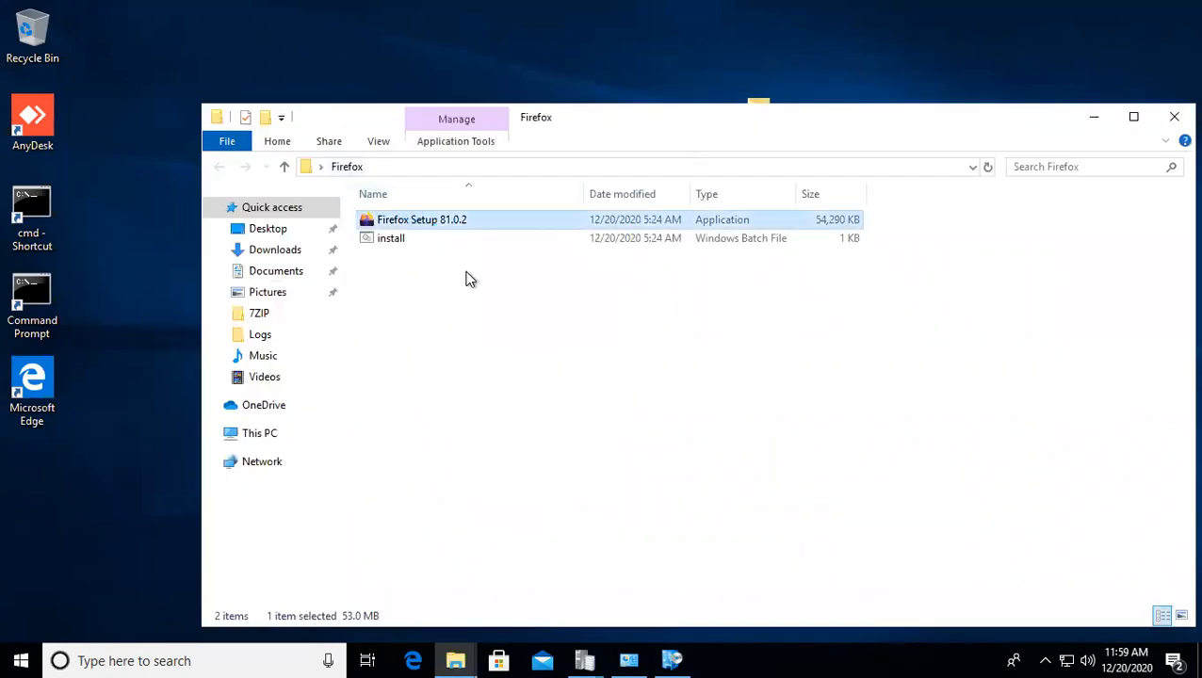
right_click(400, 223)
click(450, 112)
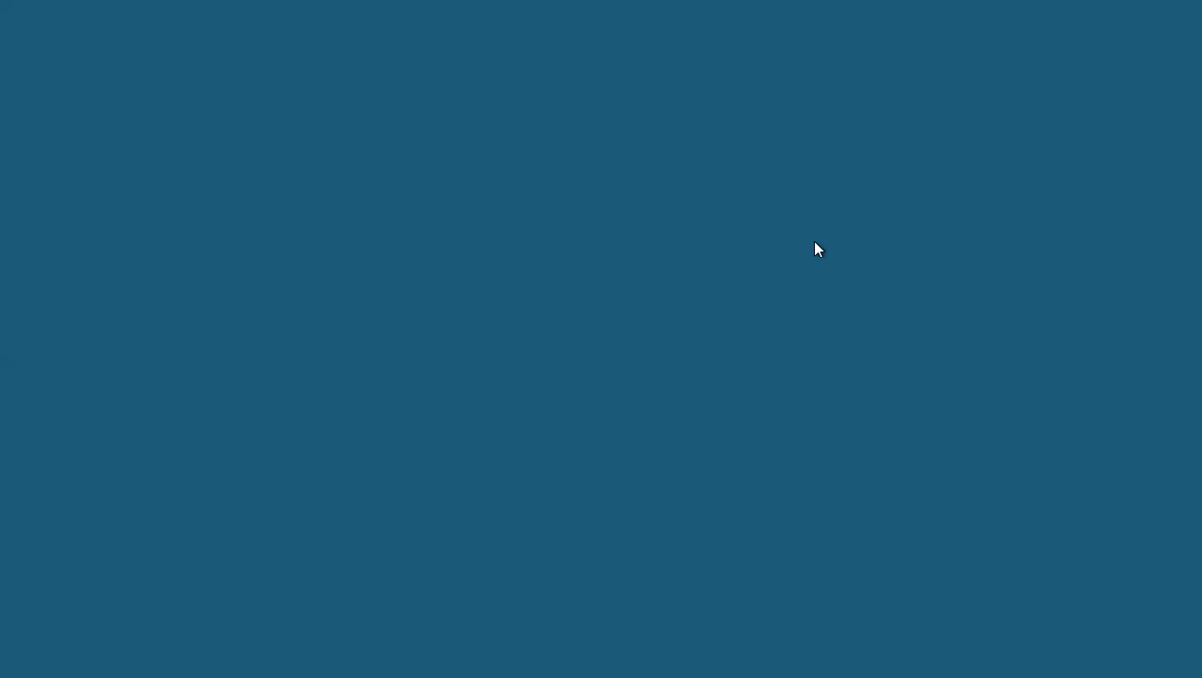
click(530, 448)
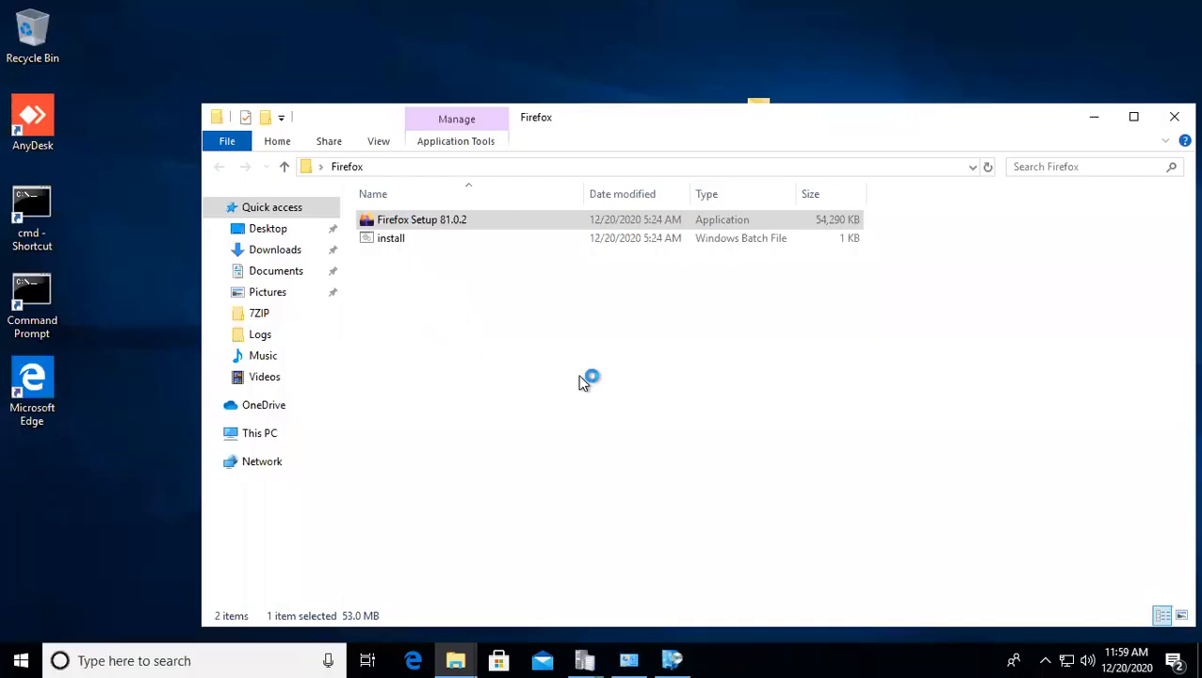
click(1092, 121)
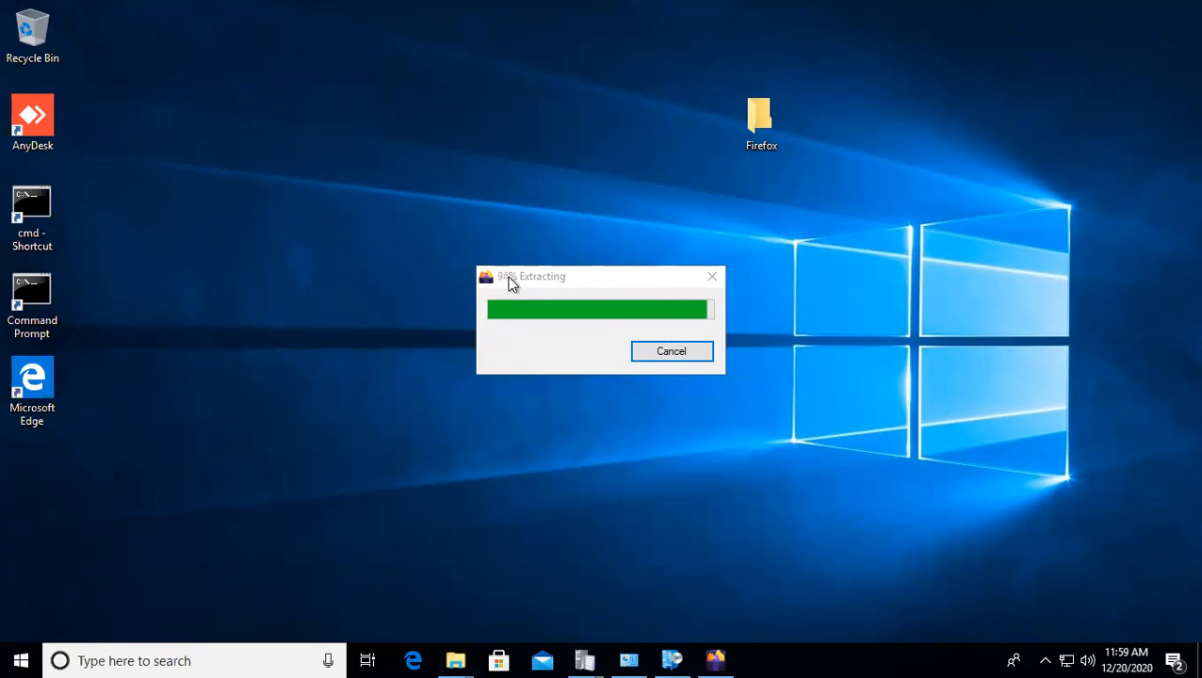
click(456, 661)
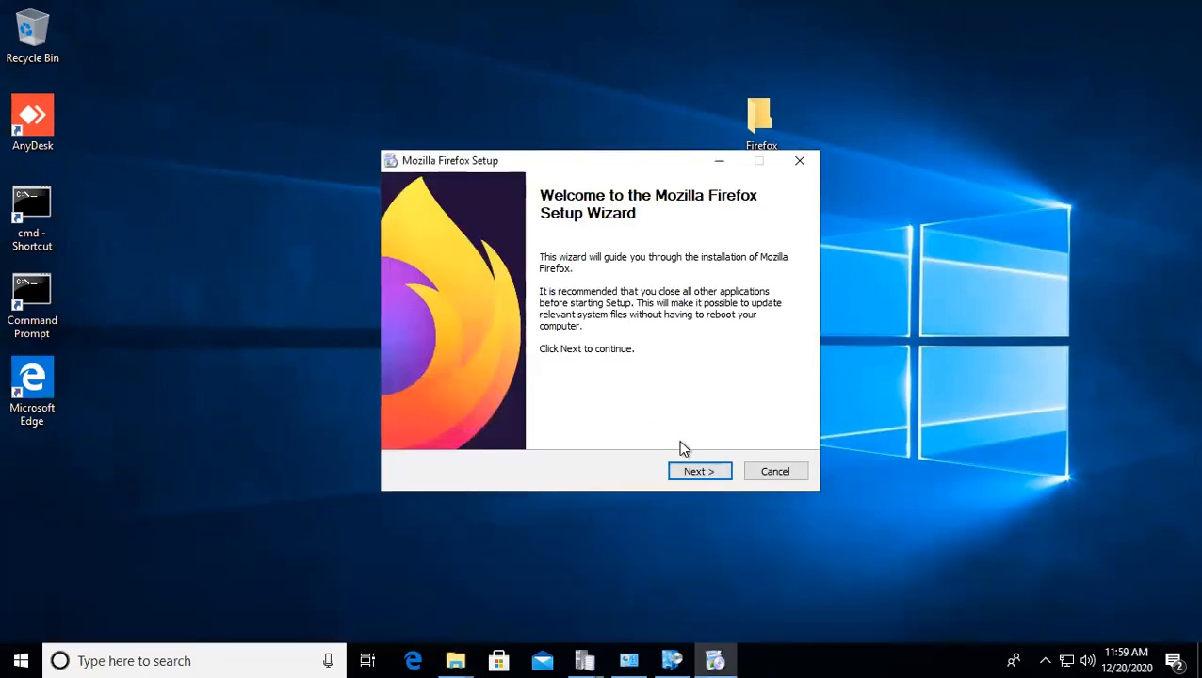
Step: Install Firefox with the Standard setup type, checking the installation location on the summary page before starting
click(703, 473)
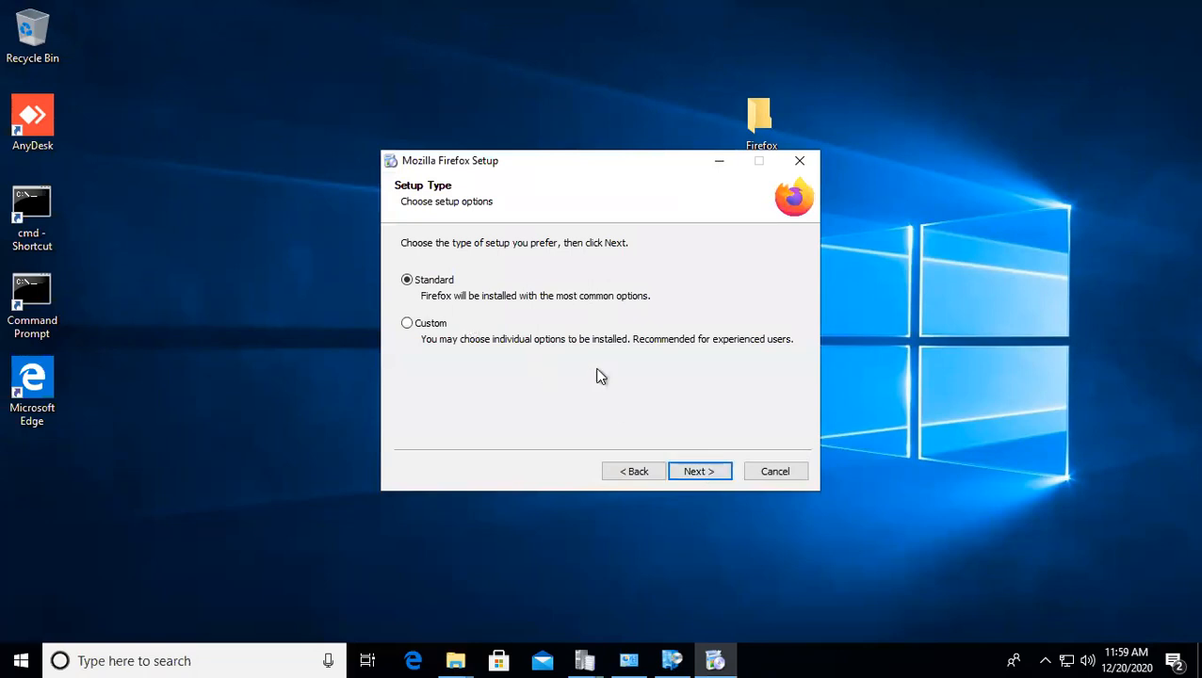
click(694, 473)
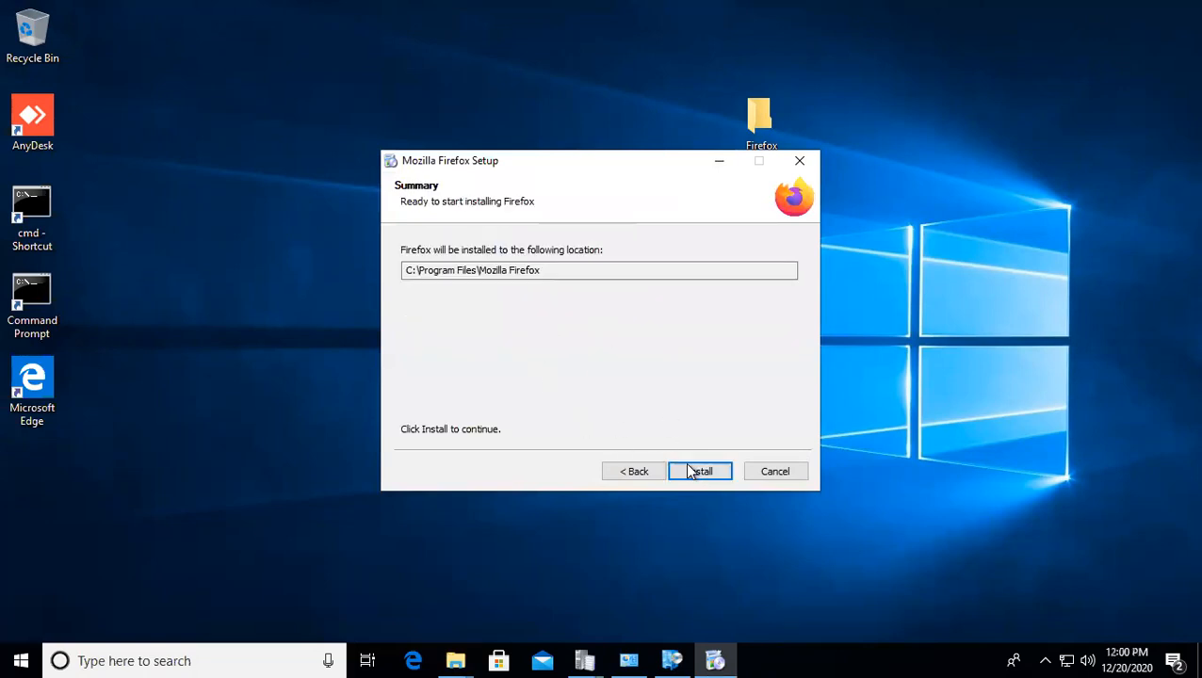
drag(531, 277, 388, 271)
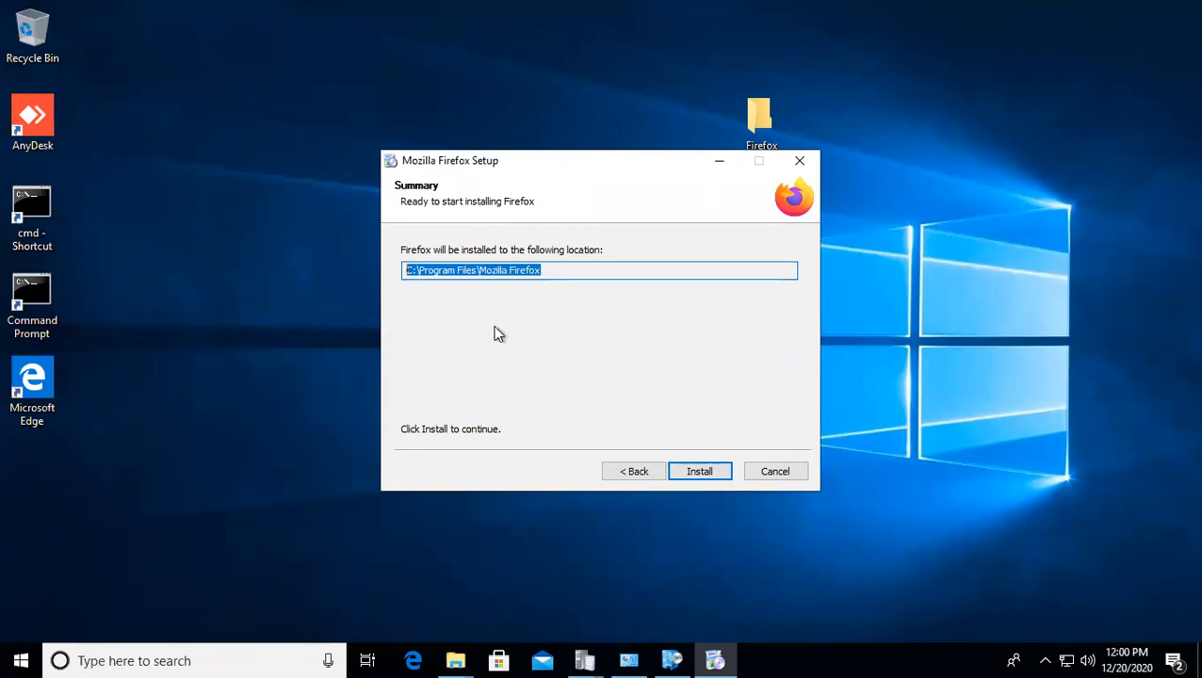
click(550, 273)
shift+click(493, 273)
click(553, 270)
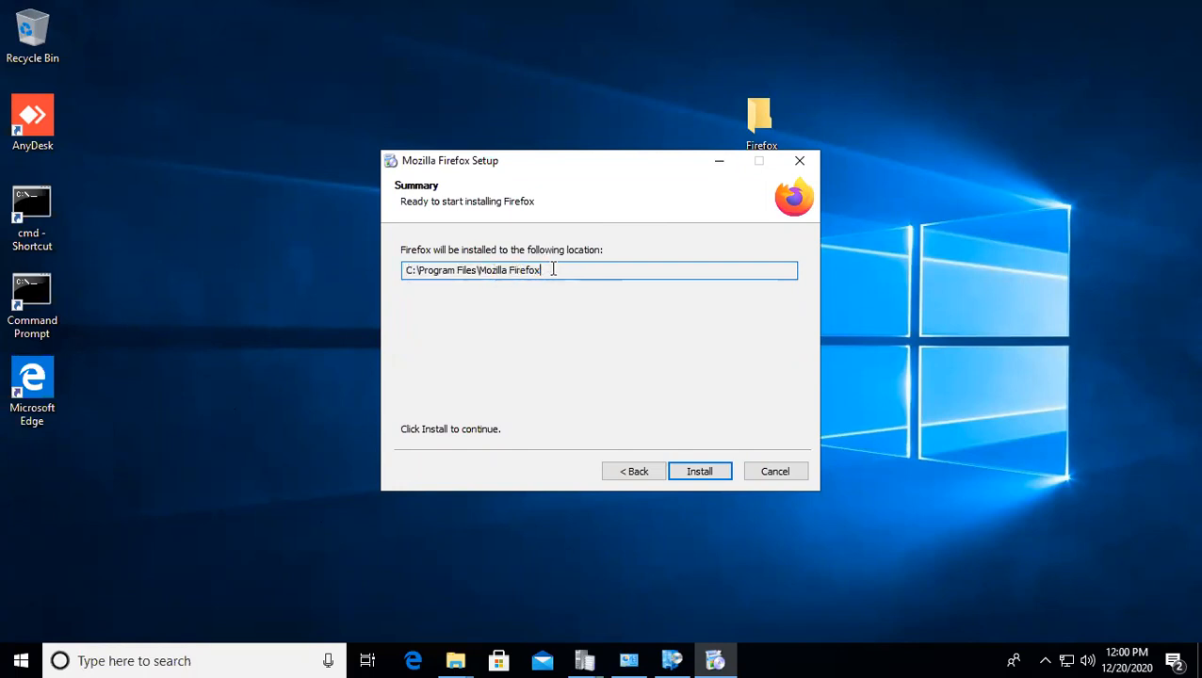
click(702, 469)
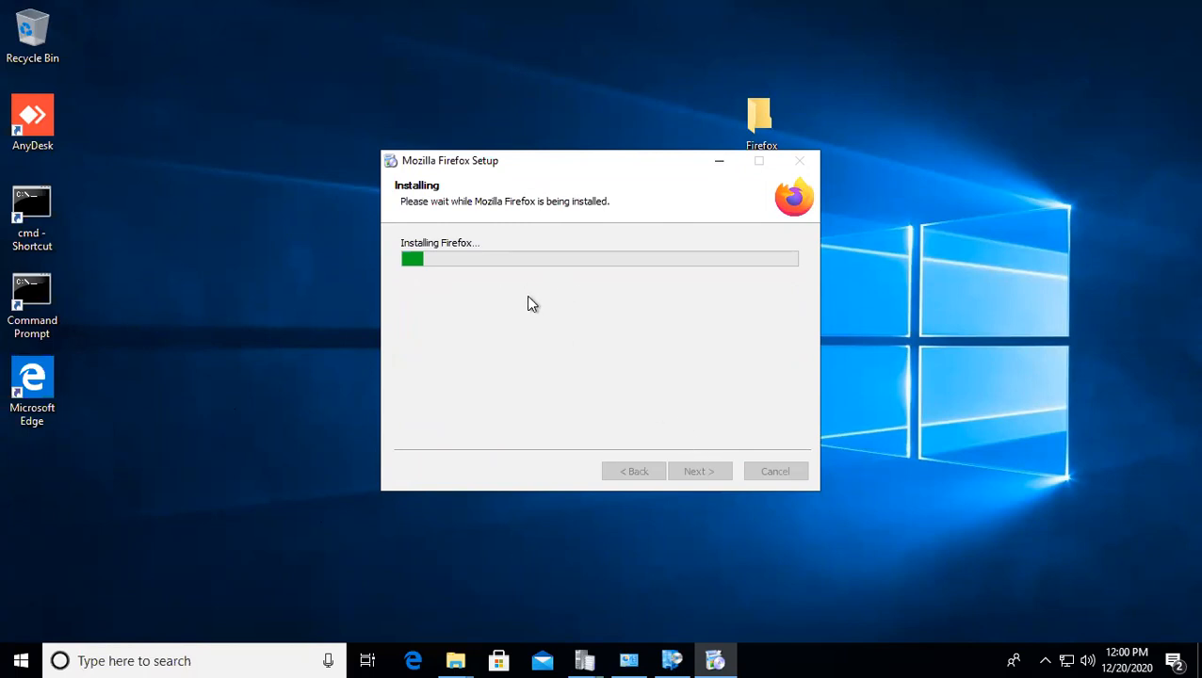
Step: Bring back the Firefox folder window, browse to the C: drive and look inside its Windows folder
click(459, 659)
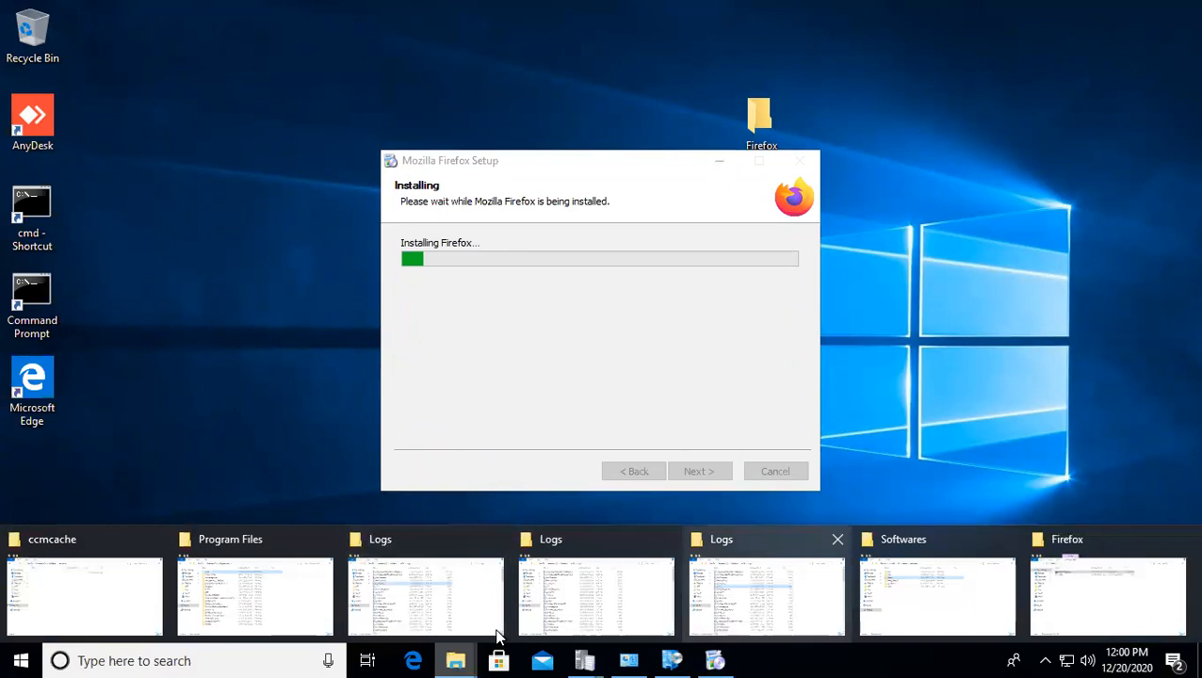
click(1103, 597)
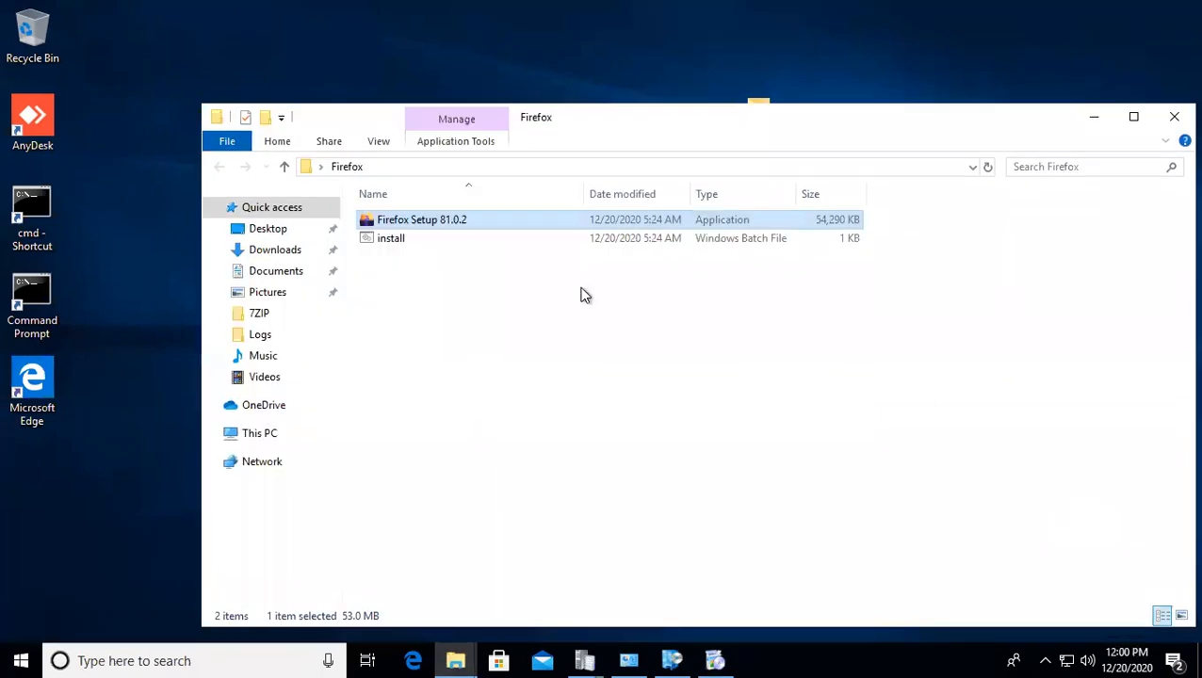
click(254, 435)
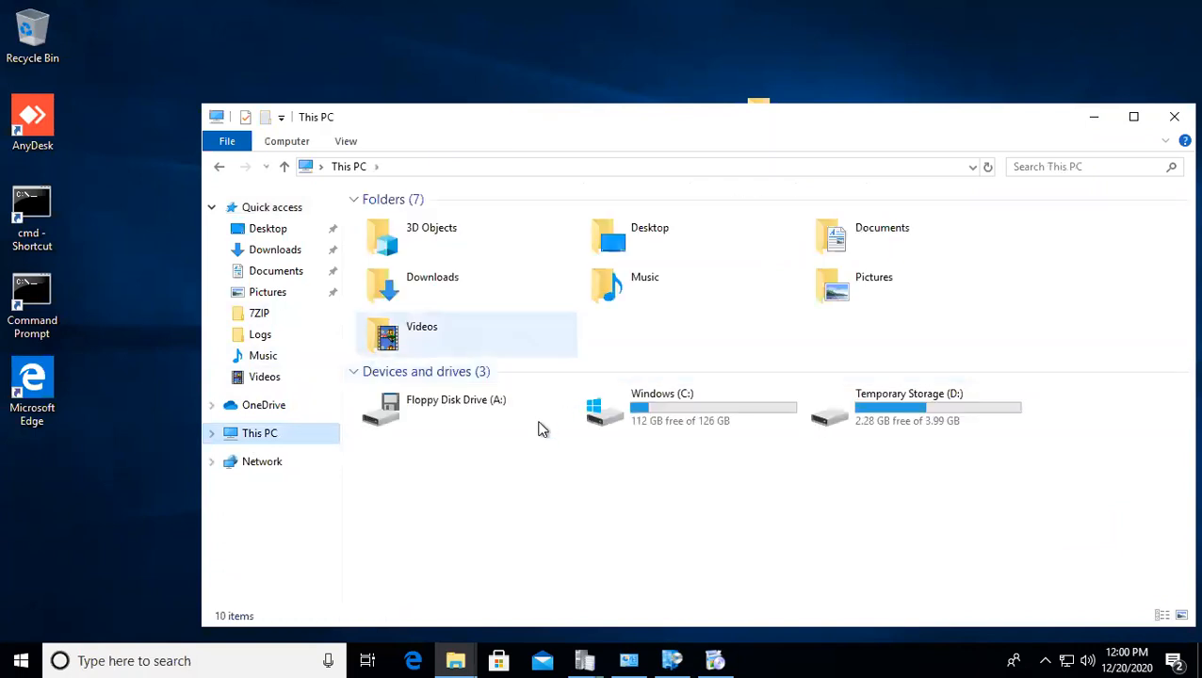
double_click(704, 415)
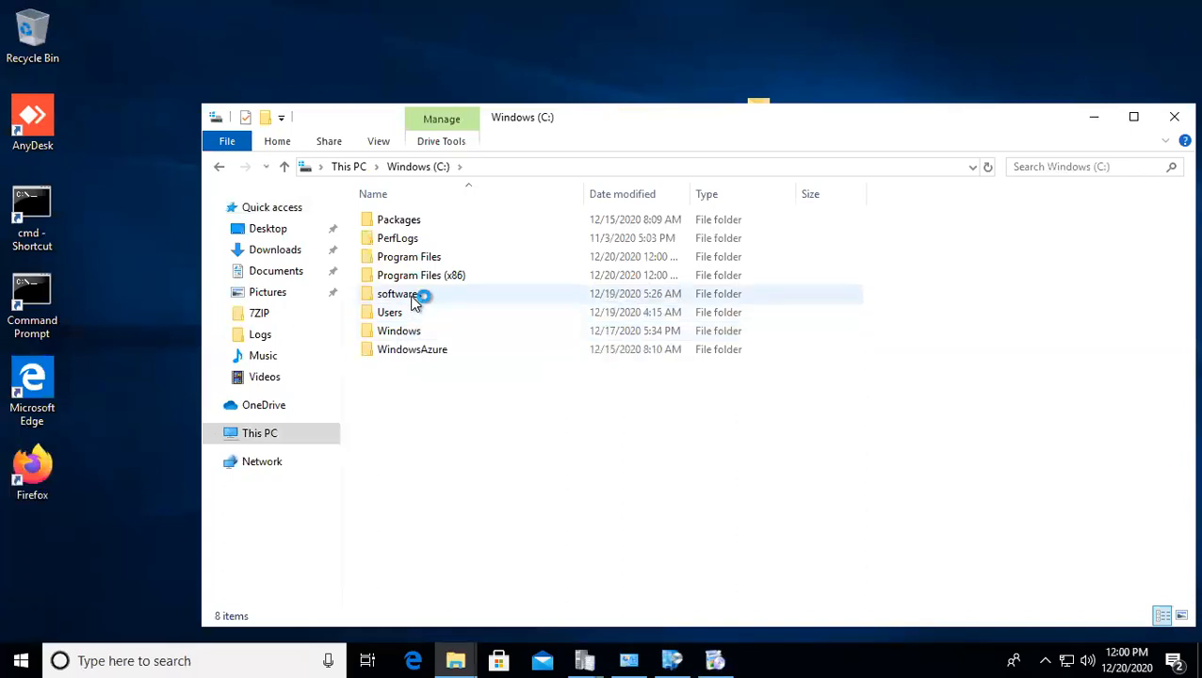
double_click(414, 295)
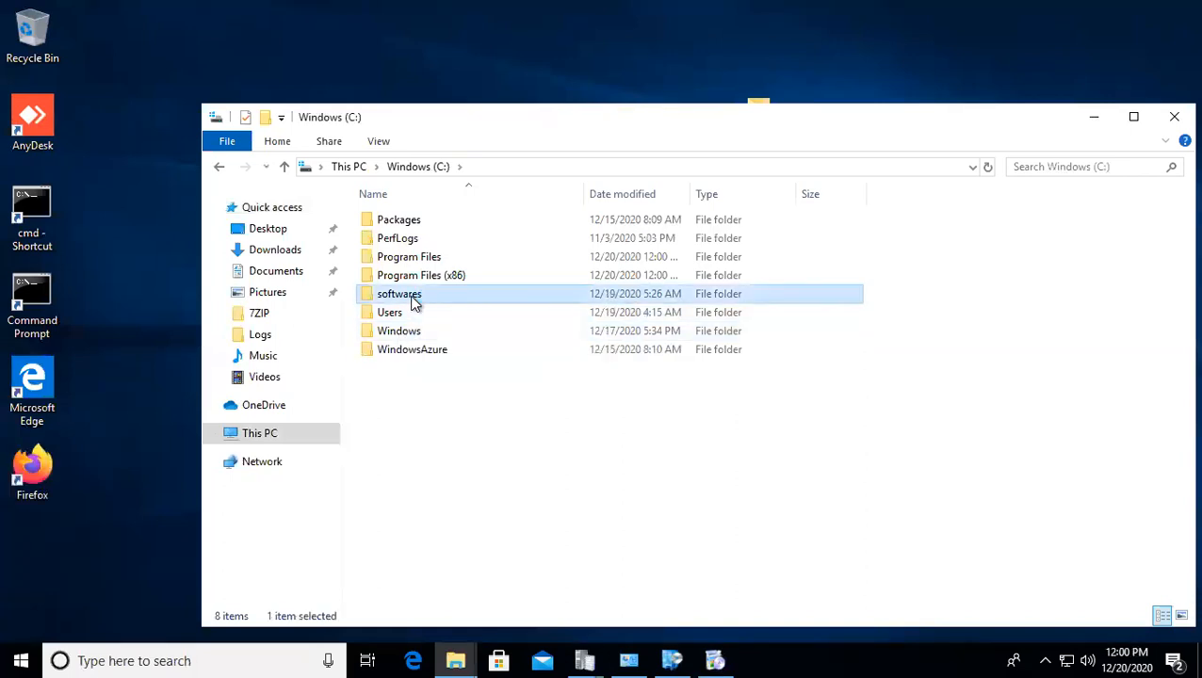
click(420, 167)
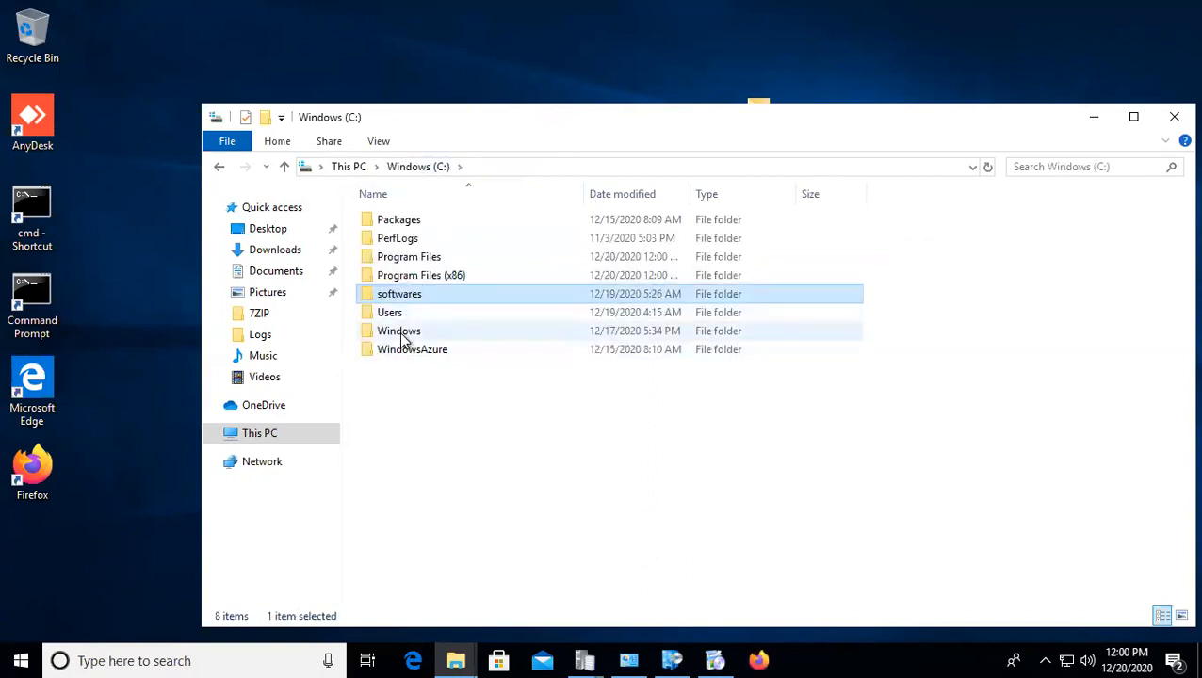
double_click(400, 332)
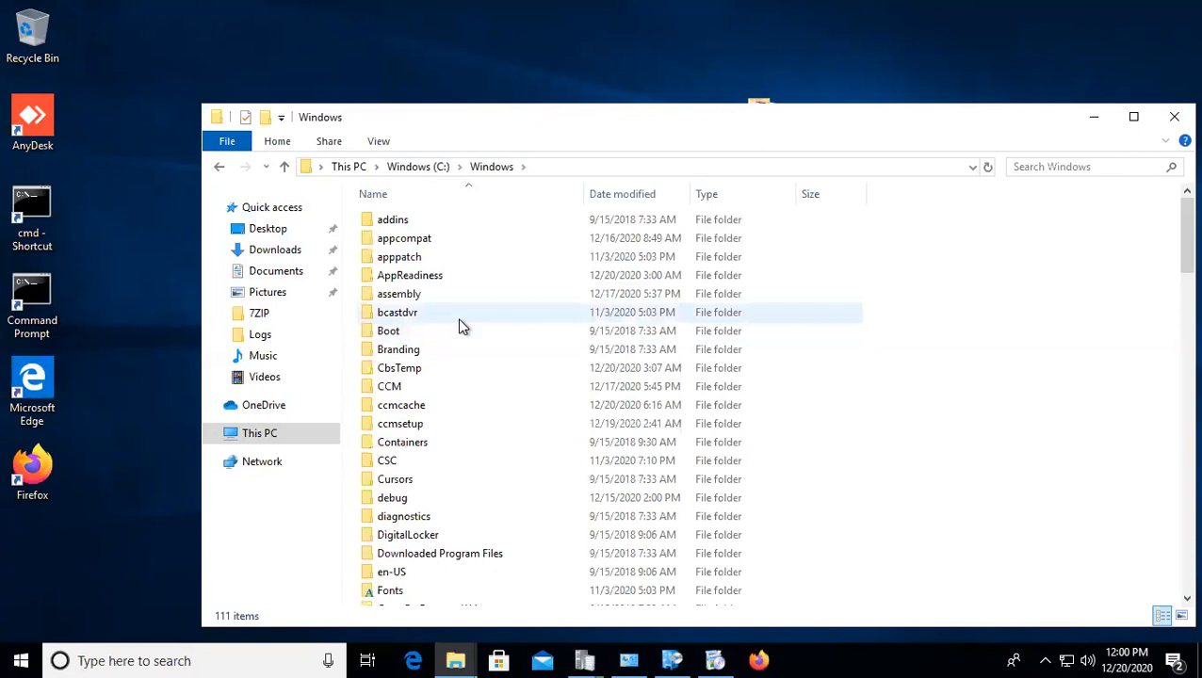
mouse_move(794, 11)
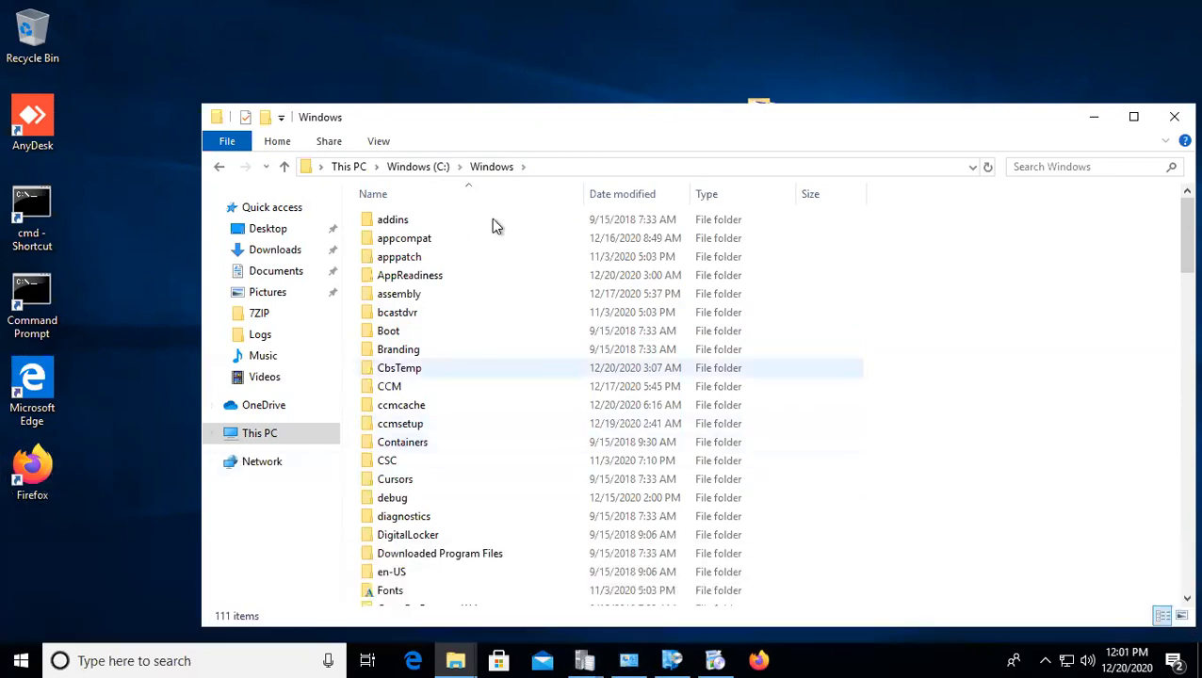
Step: Open the Mozilla Firefox folder in Program Files on C: and show its full path
click(423, 167)
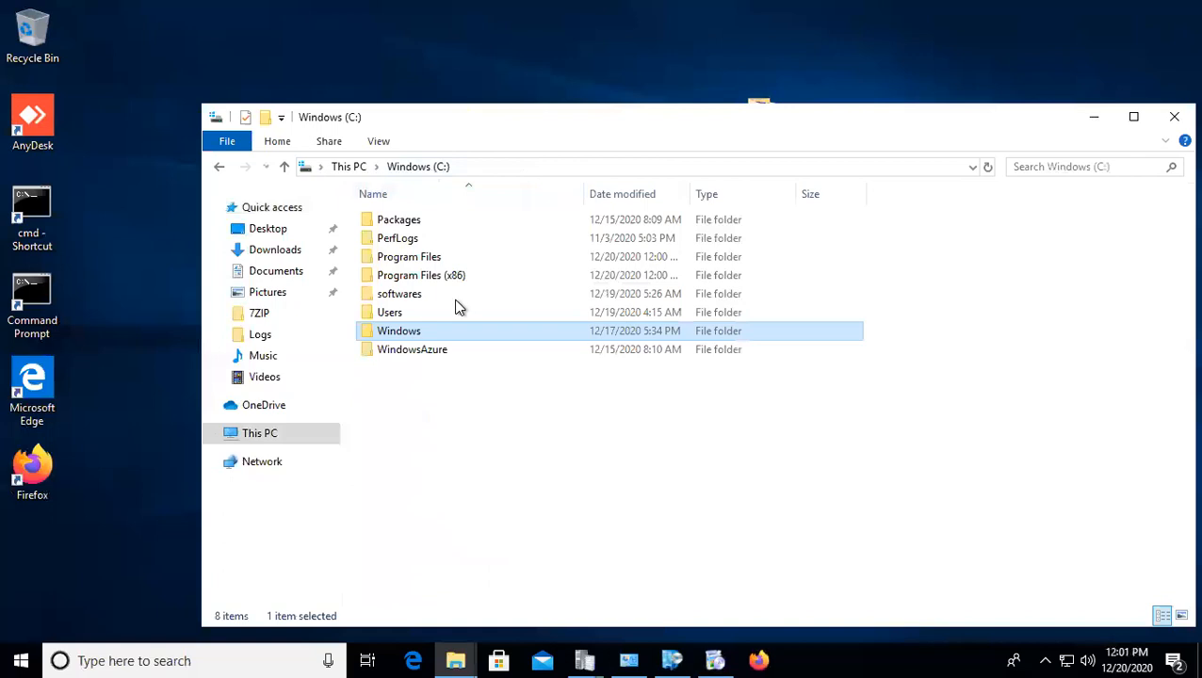
double_click(410, 260)
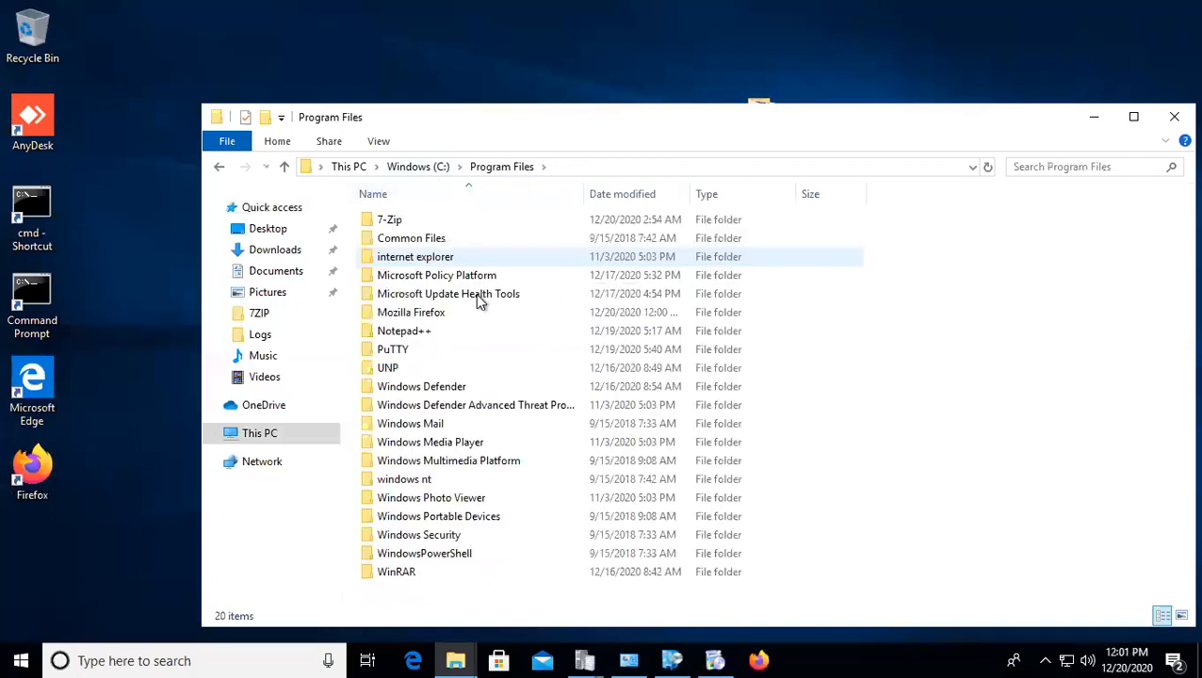
click(425, 319)
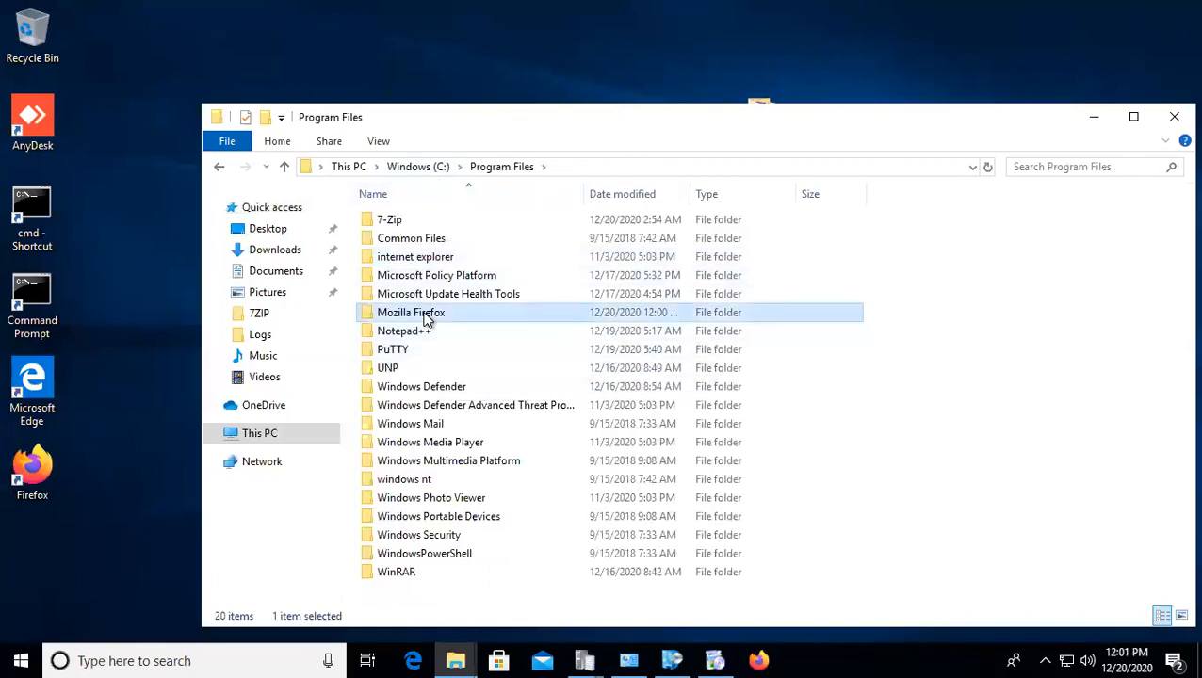
double_click(424, 318)
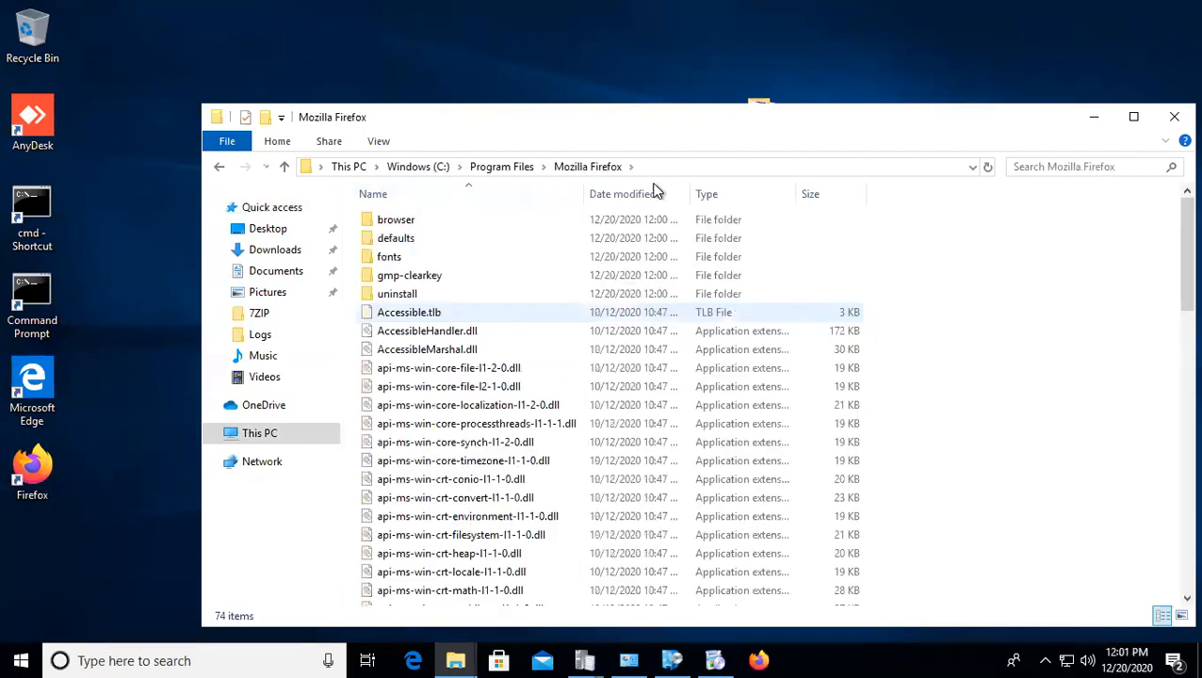
click(684, 168)
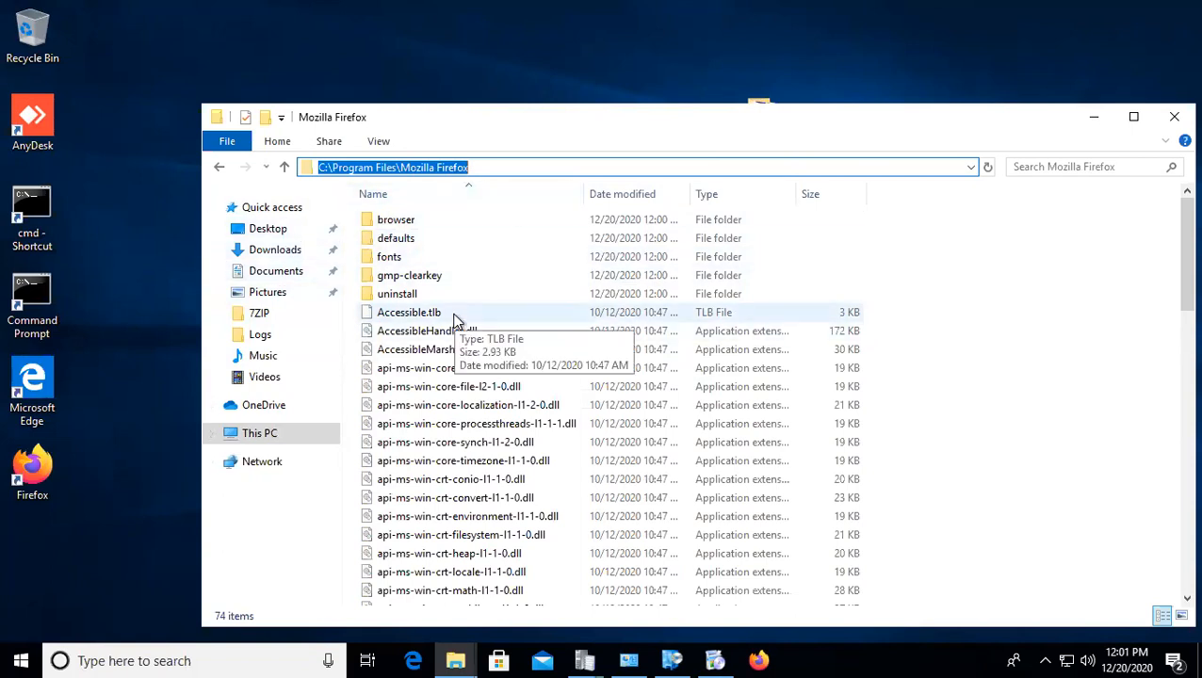
click(452, 369)
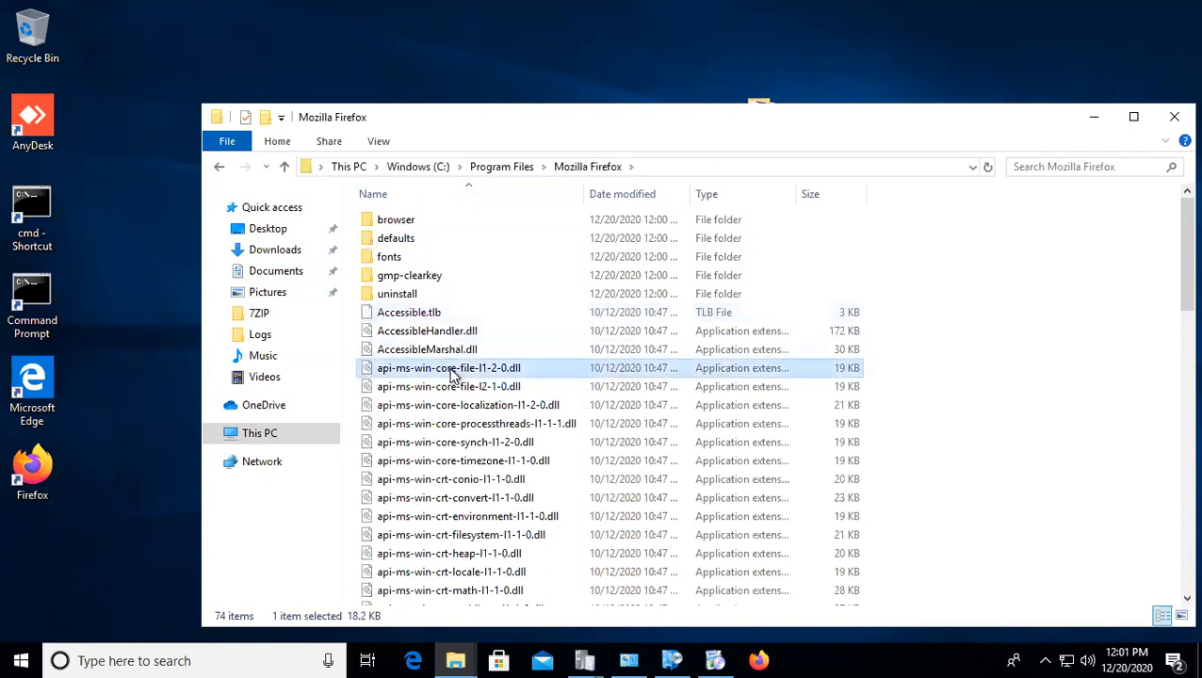
Step: Open the properties of the firefox application file and examine its product version and file version
scroll(454, 377, down, 3)
scroll(454, 374, down, 8)
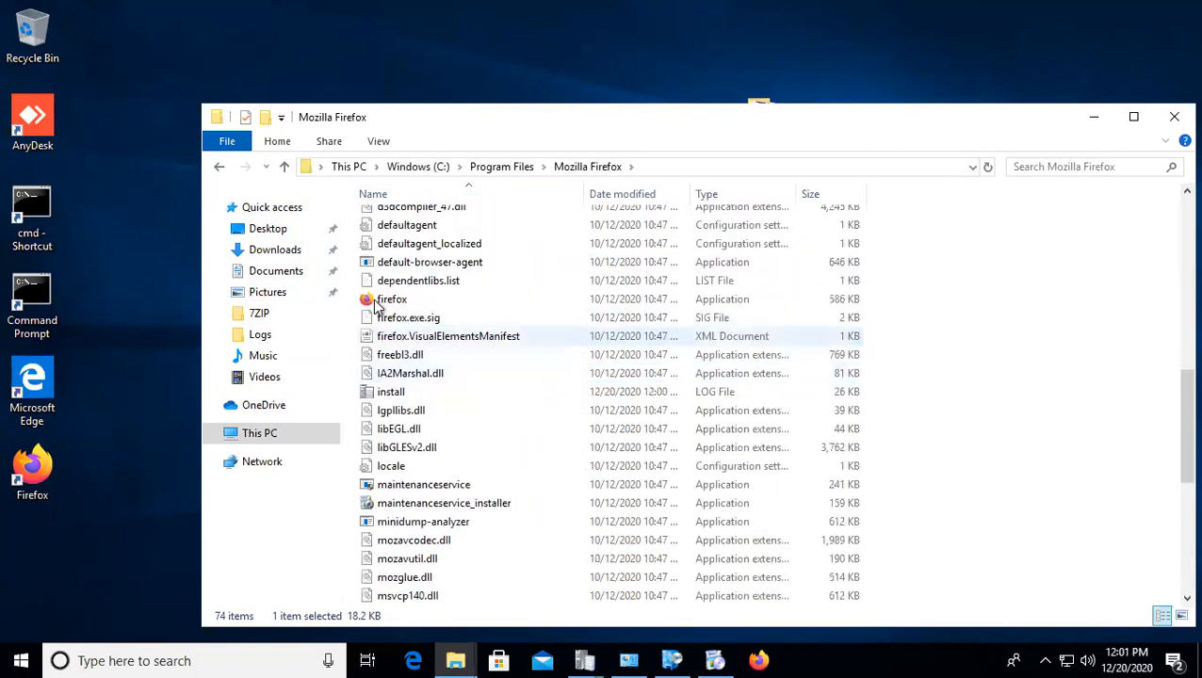
click(375, 301)
right_click(379, 301)
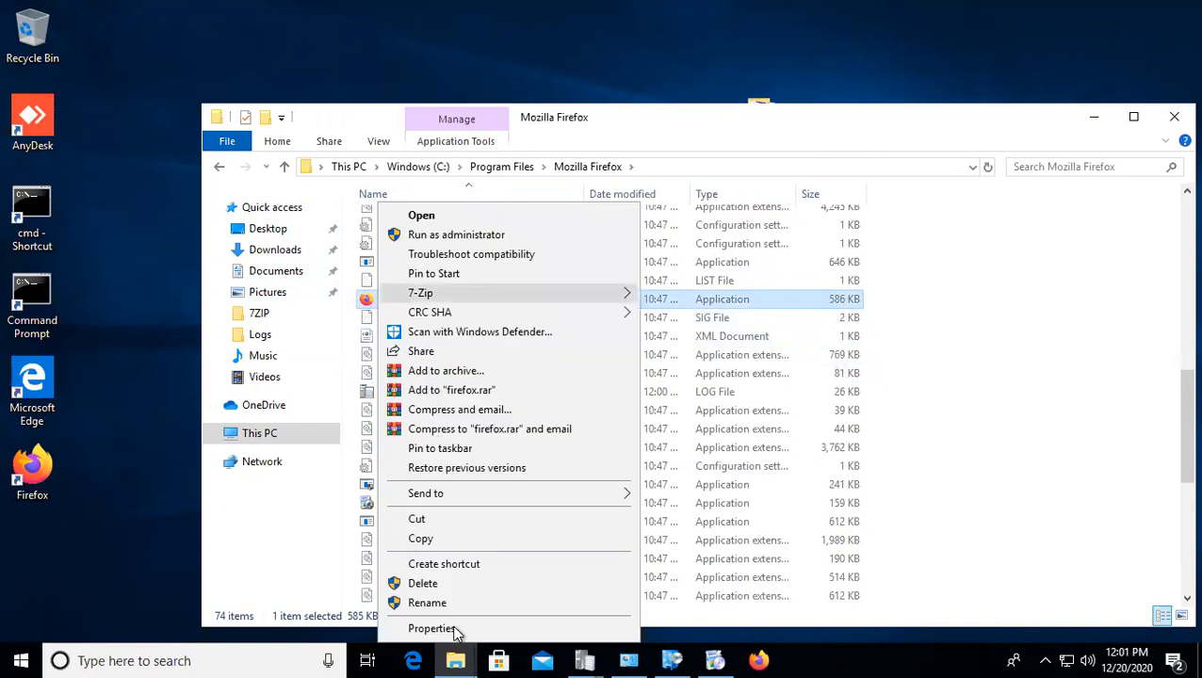
click(429, 629)
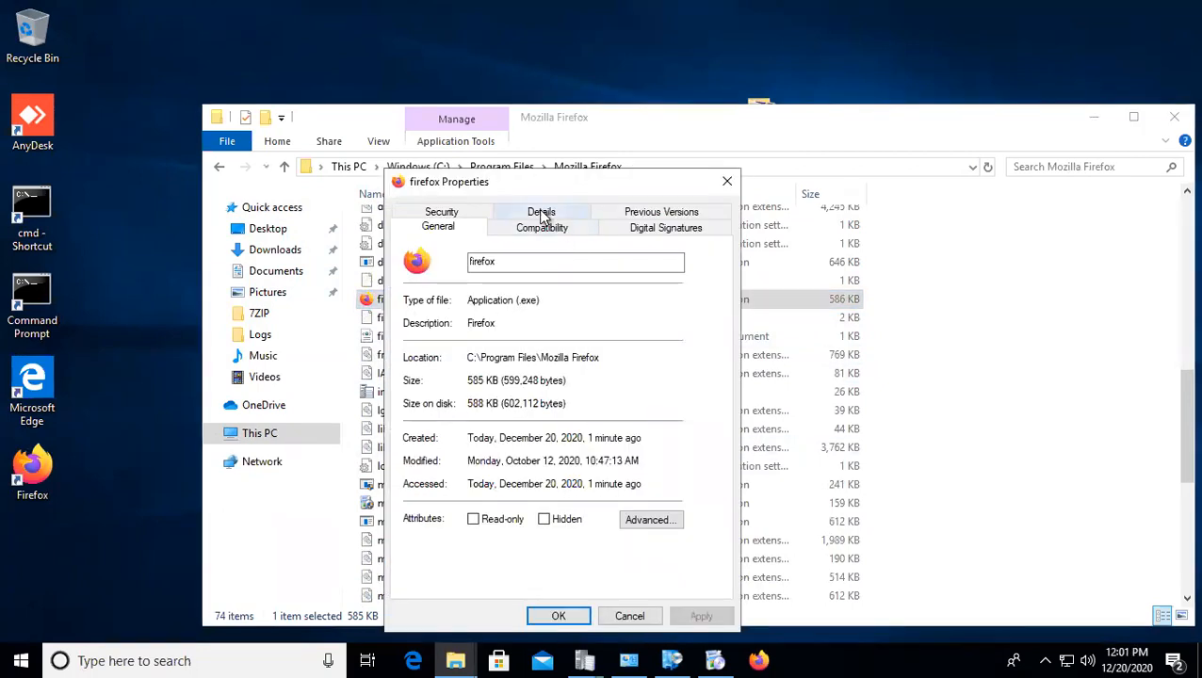
click(542, 212)
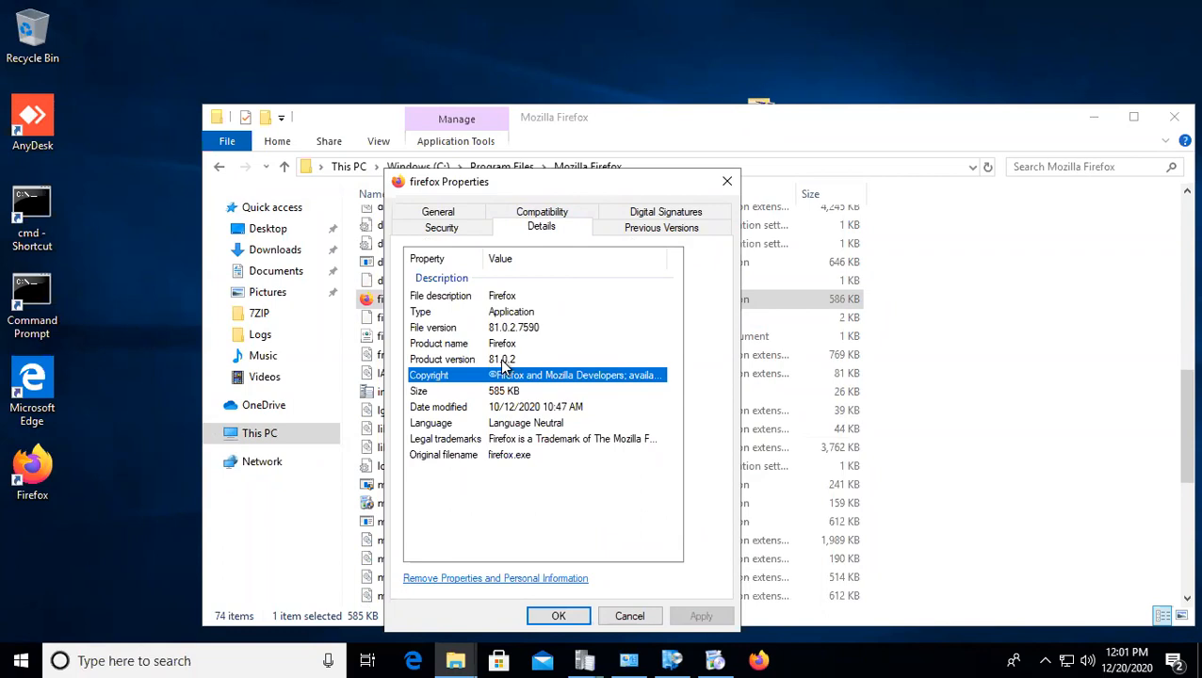
click(515, 359)
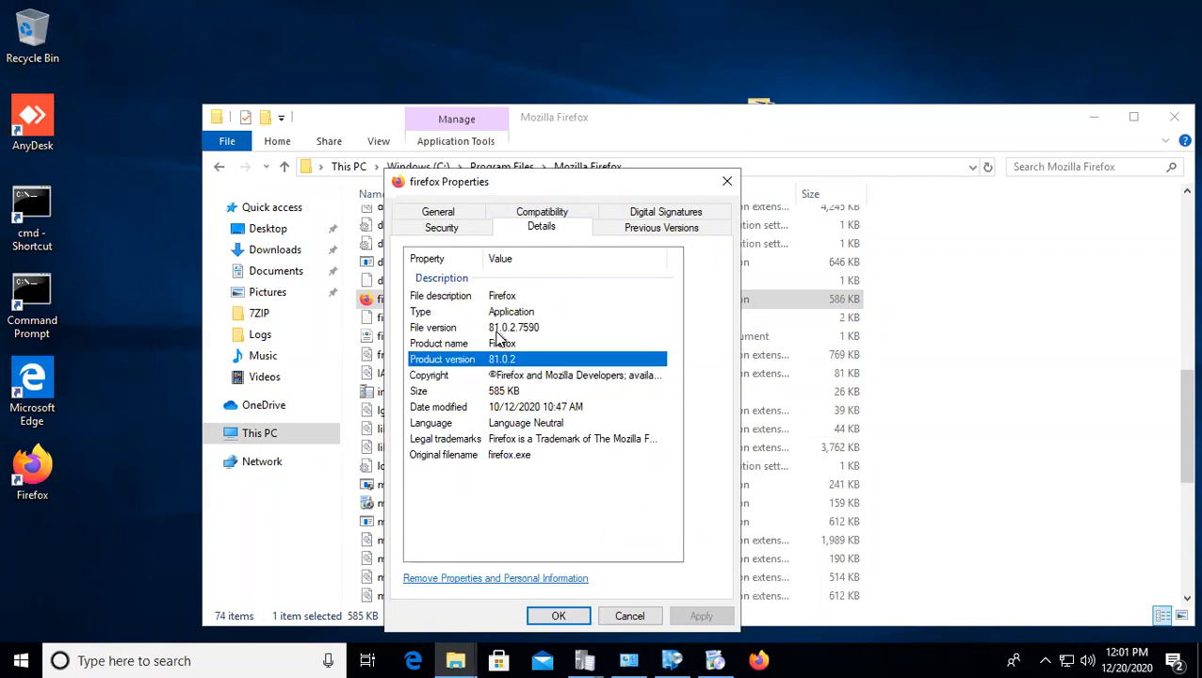
click(496, 332)
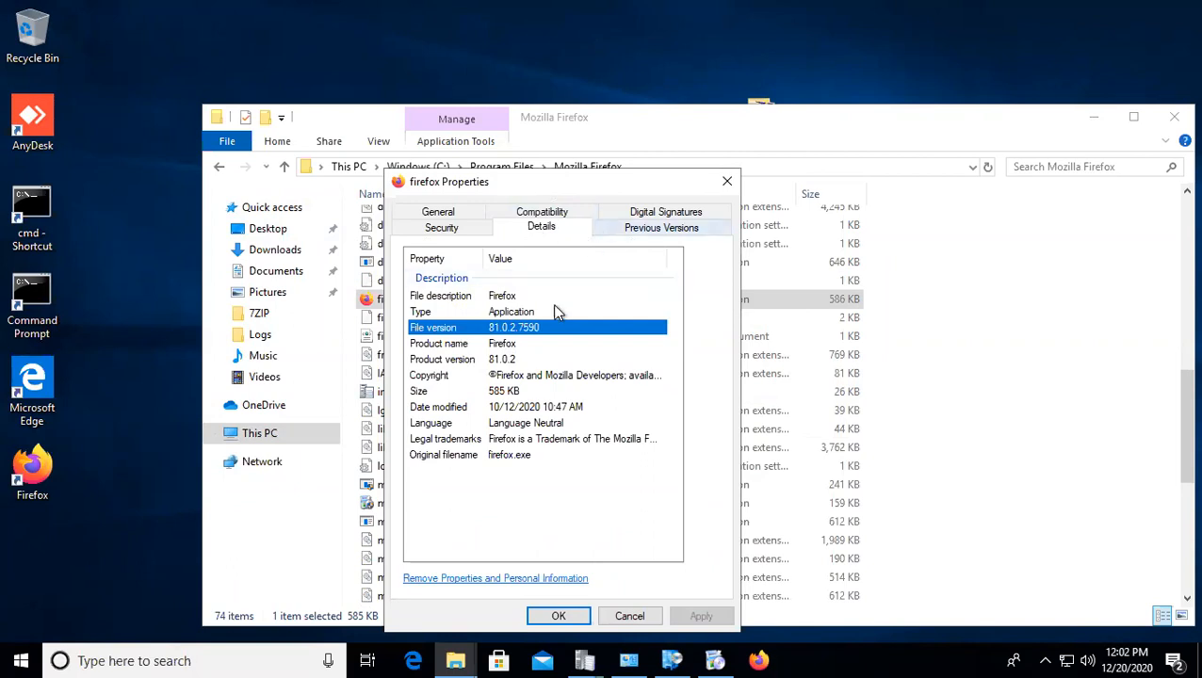
Step: Switch to the sccm remote session and open the file system browser for the detection rule's path
mouse_move(712, 2)
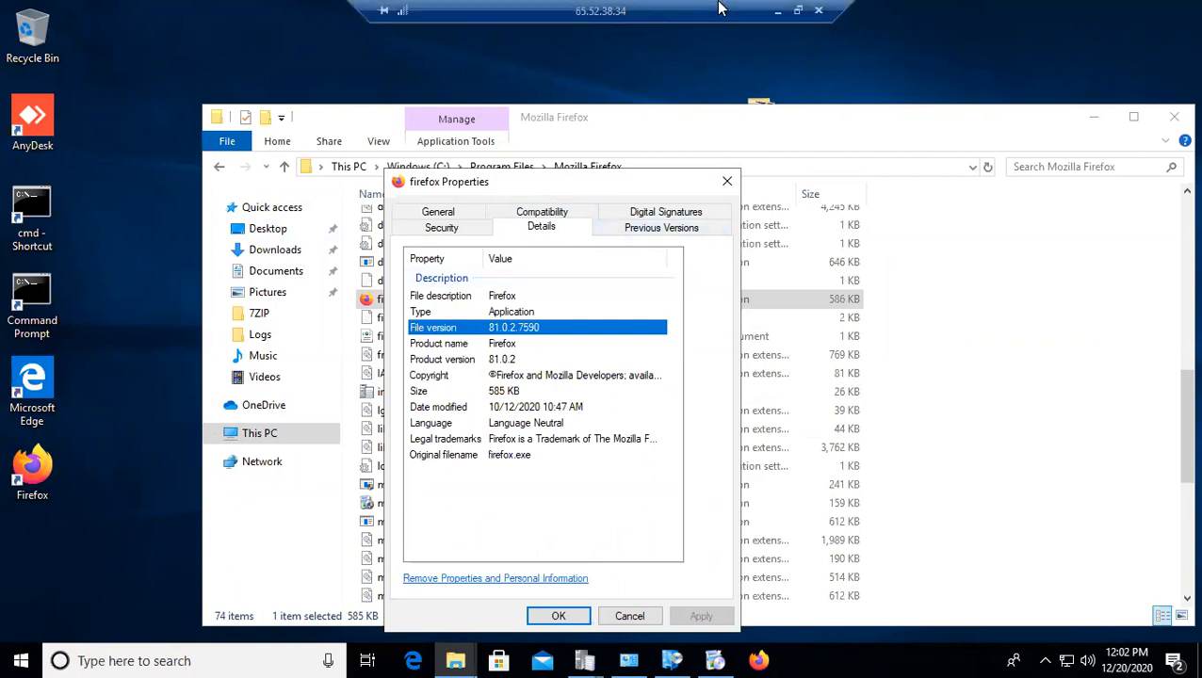
click(778, 12)
mouse_move(753, 658)
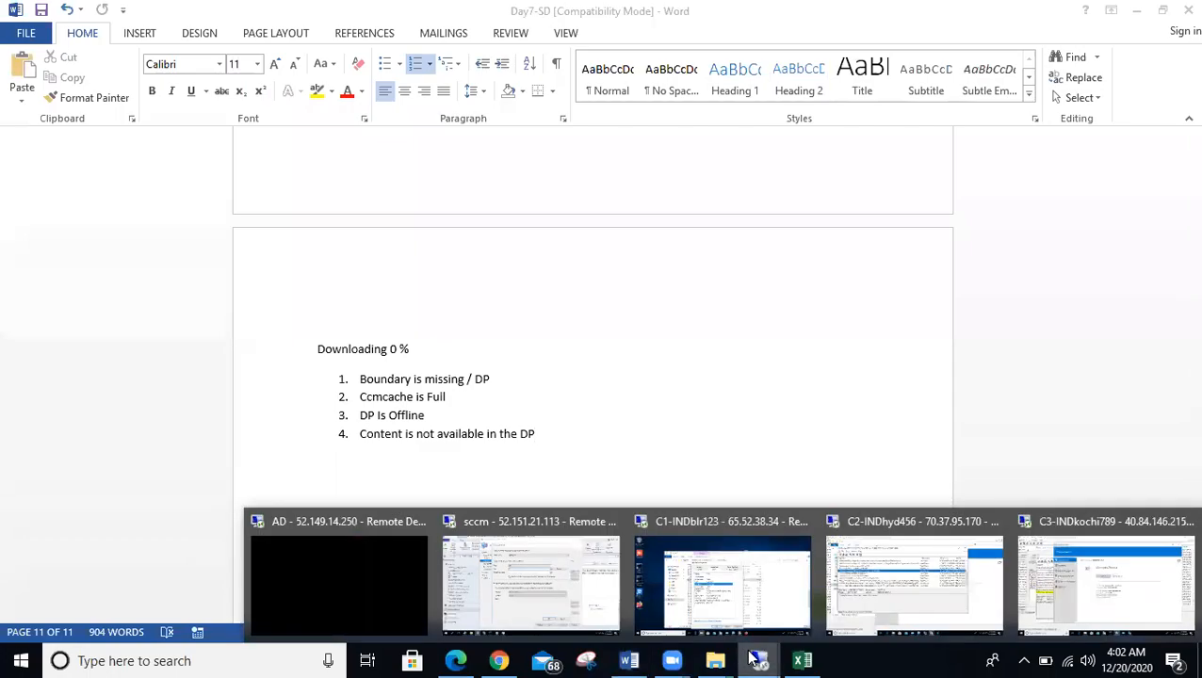
click(592, 609)
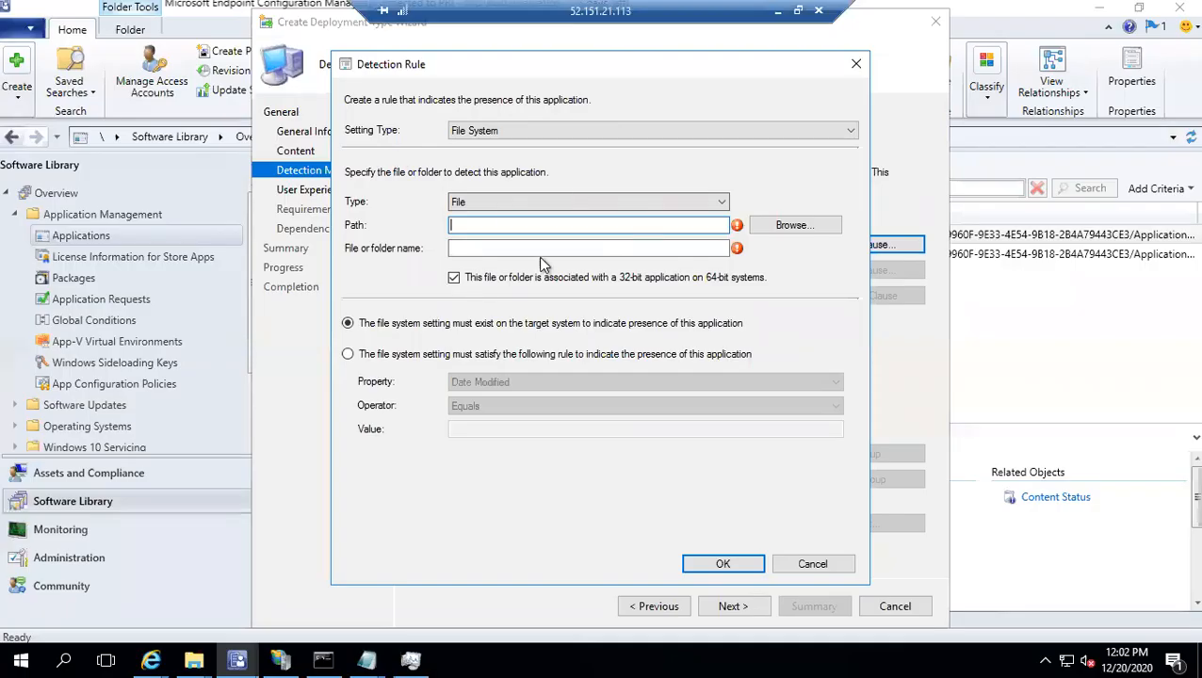
click(788, 226)
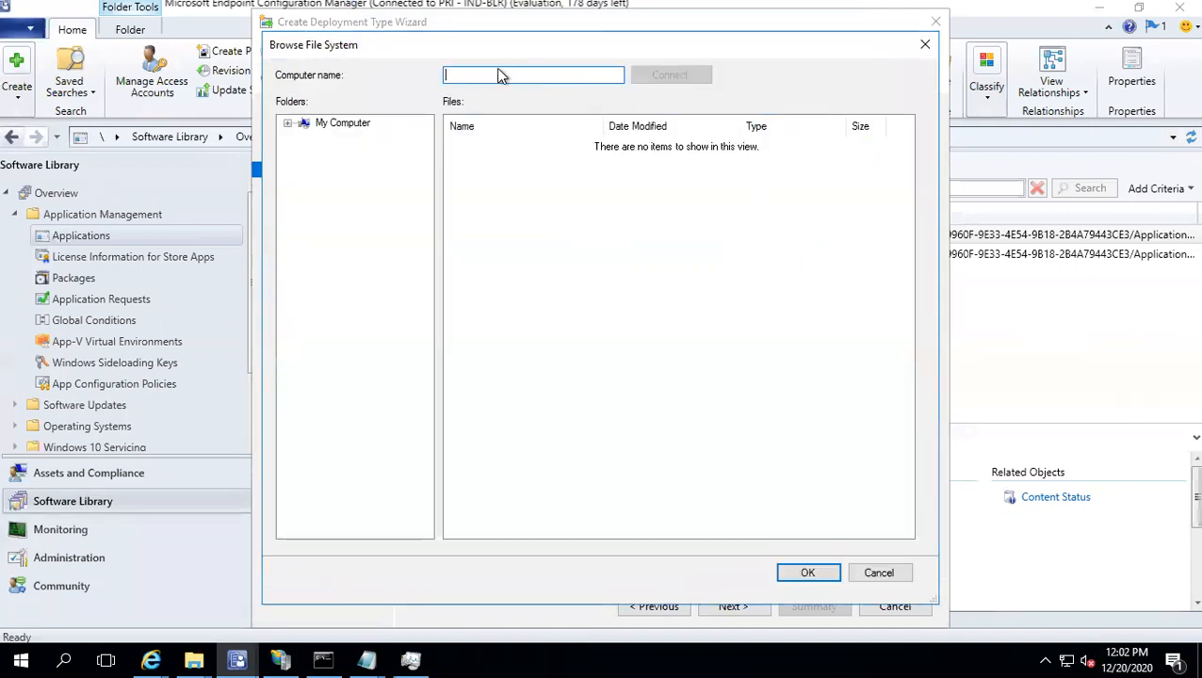
Step: Connect the file system browser to the client computer indblr123
click(288, 125)
click(533, 75)
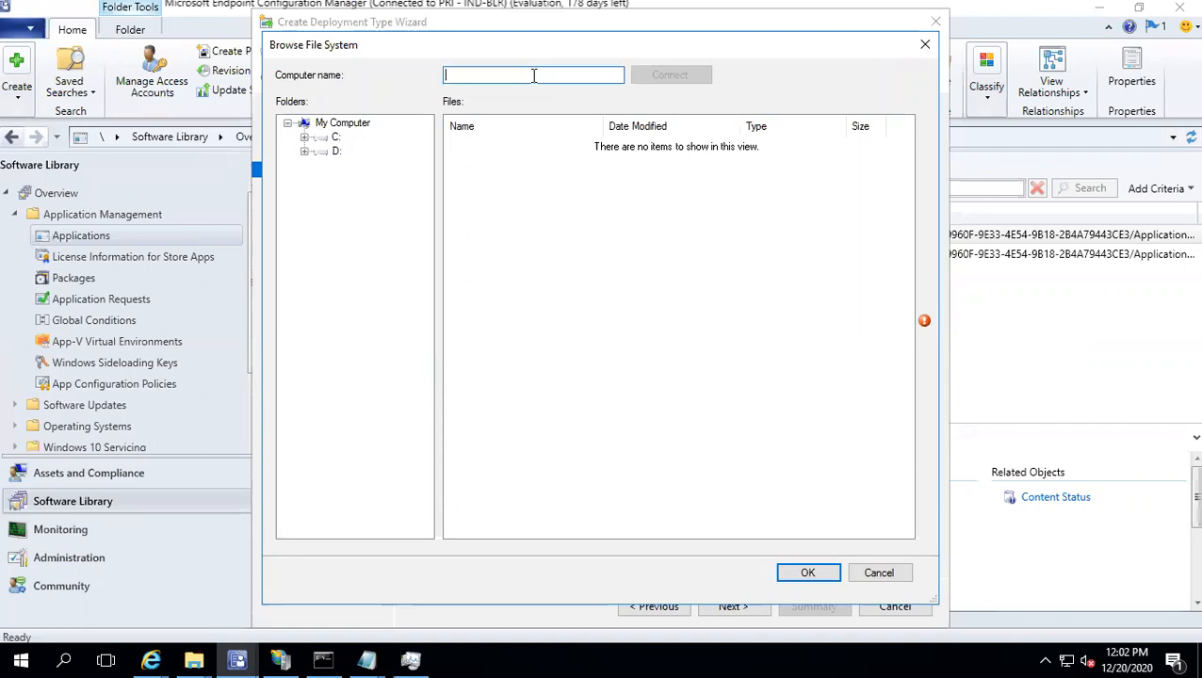
text(indblr)
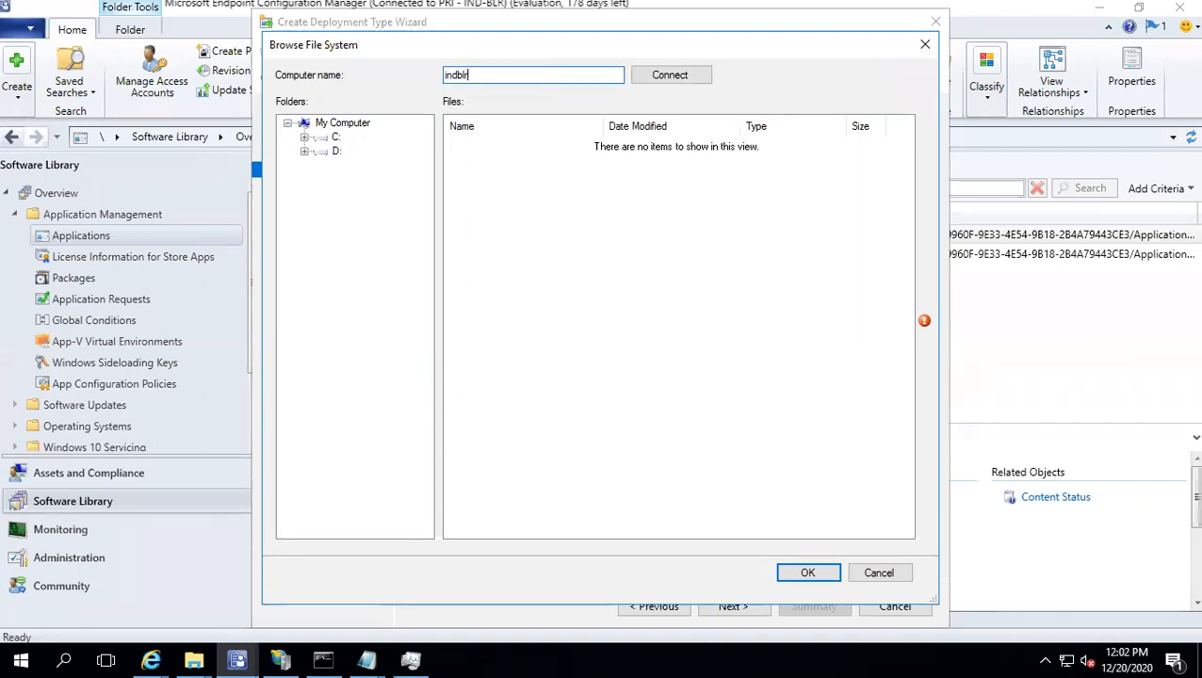
text(123)
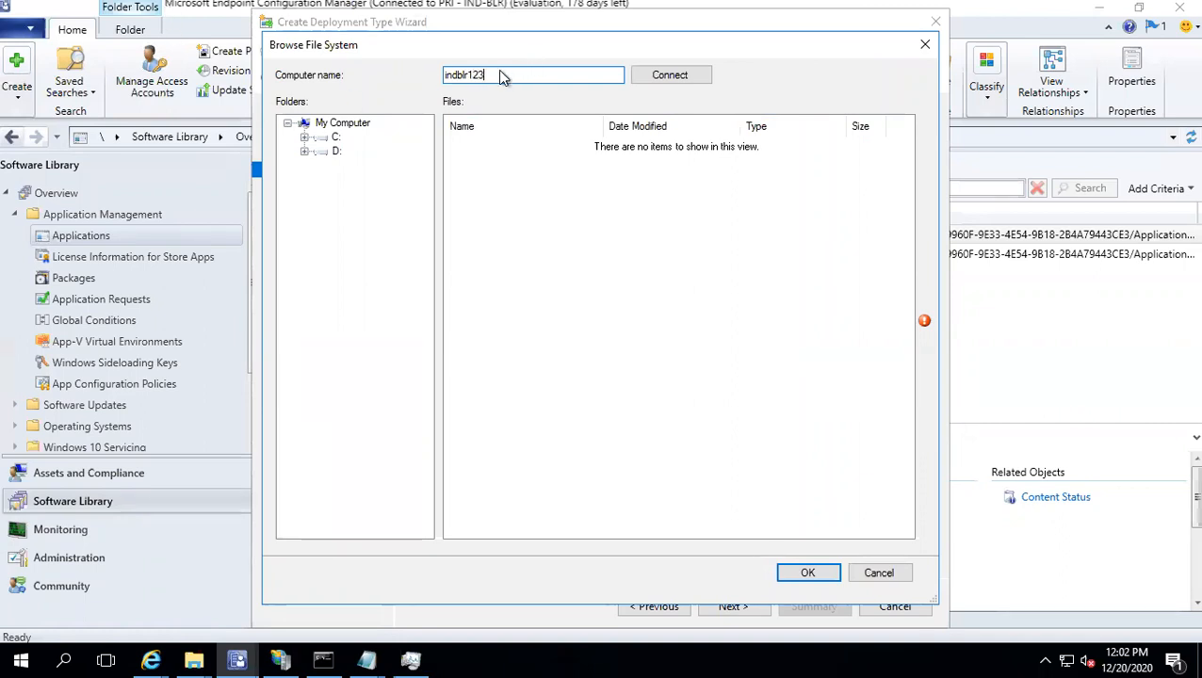
click(16, 648)
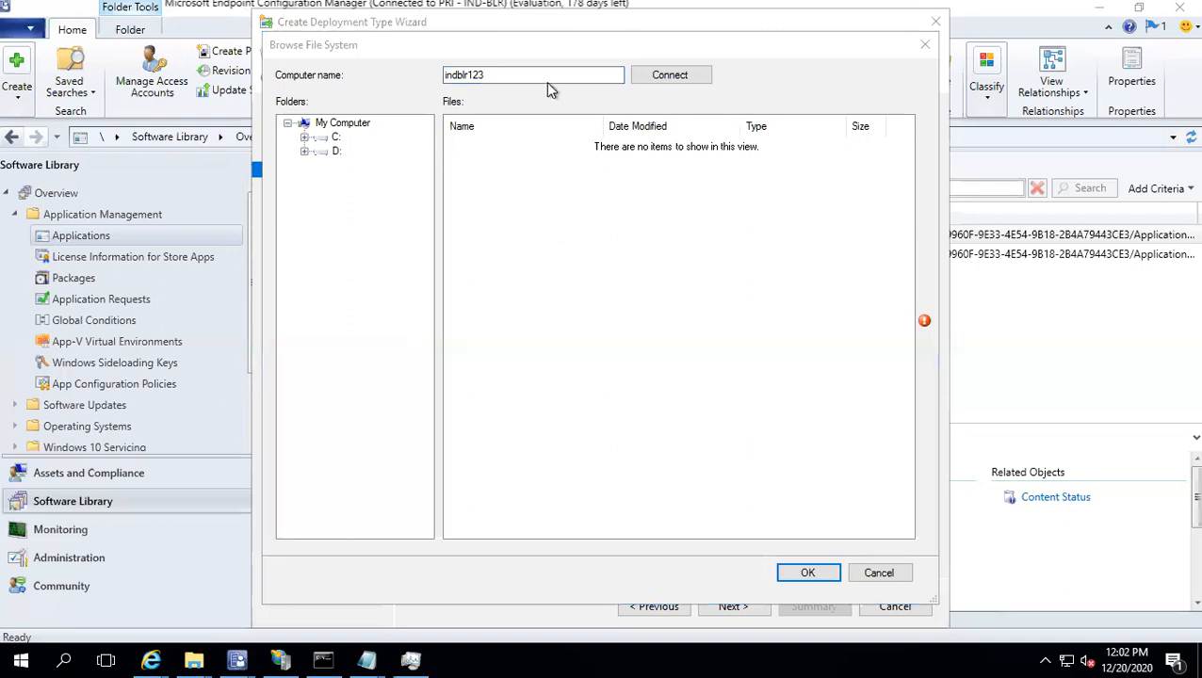
click(523, 75)
click(672, 77)
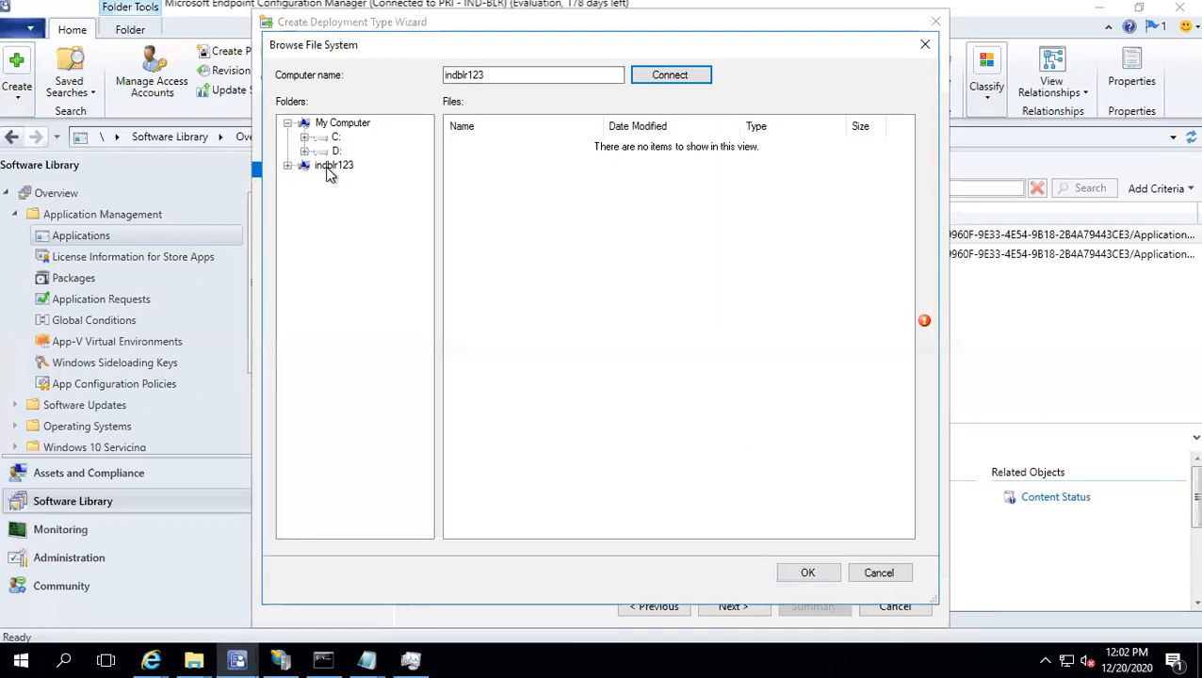
Step: Browse the C: drive of indblr123 to the Mozilla Firefox folder inside Program Files
click(287, 165)
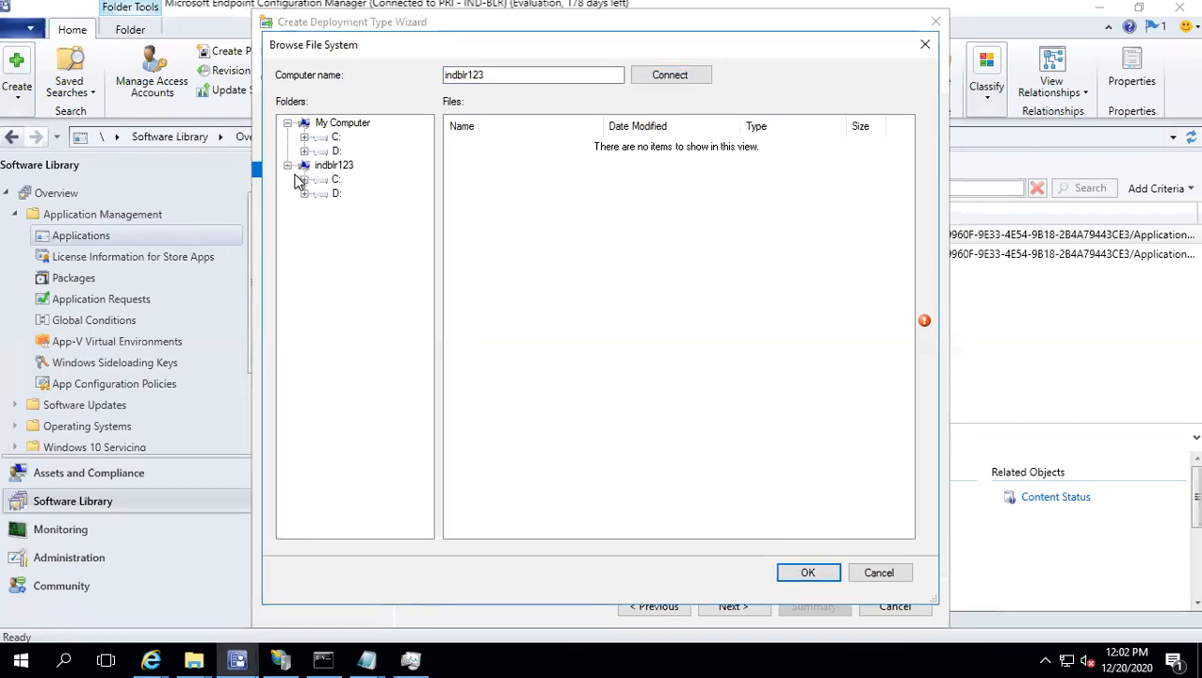
click(304, 180)
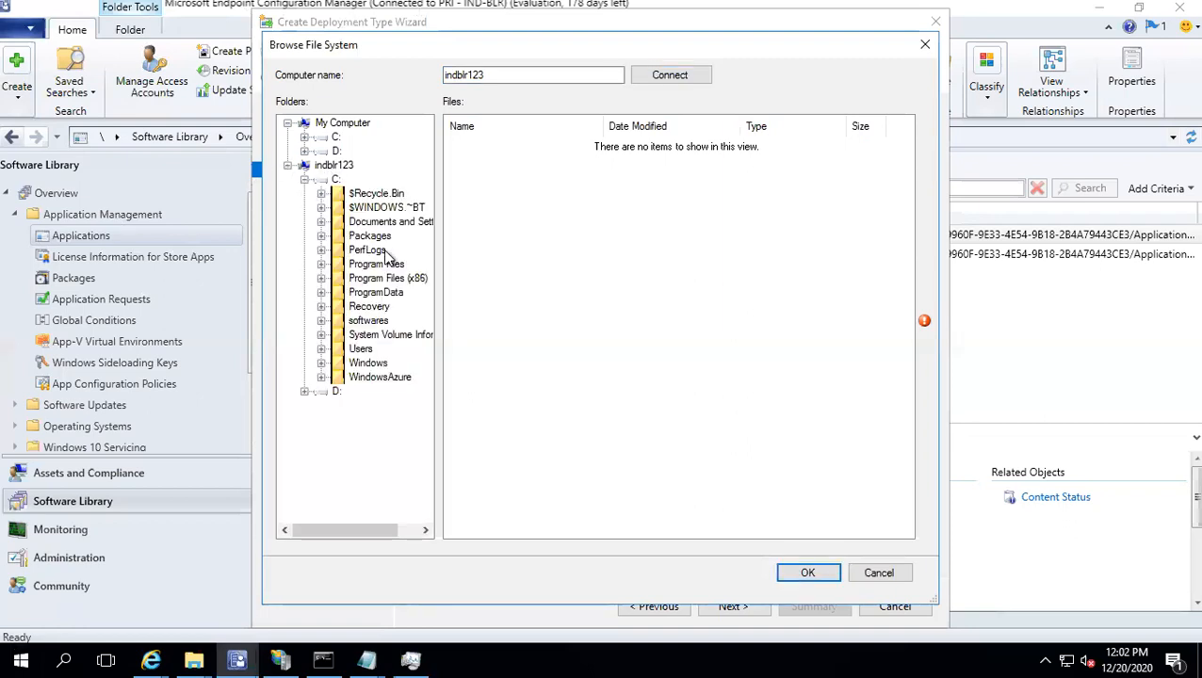
double_click(369, 266)
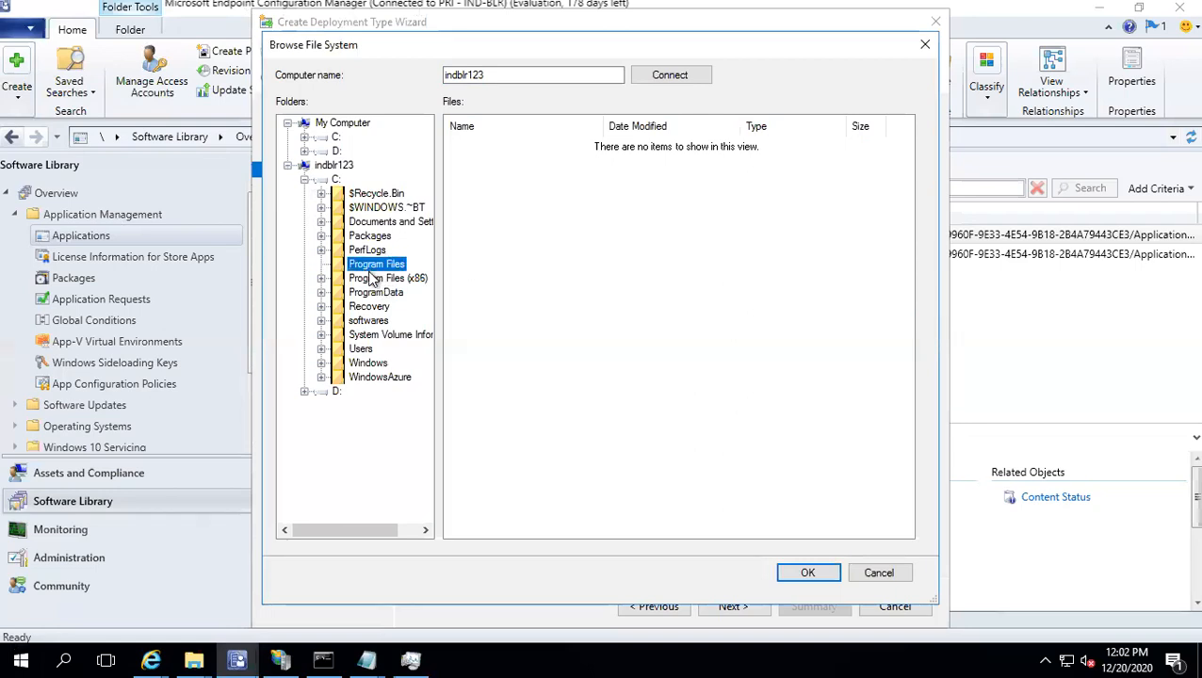
drag(539, 43, 579, 17)
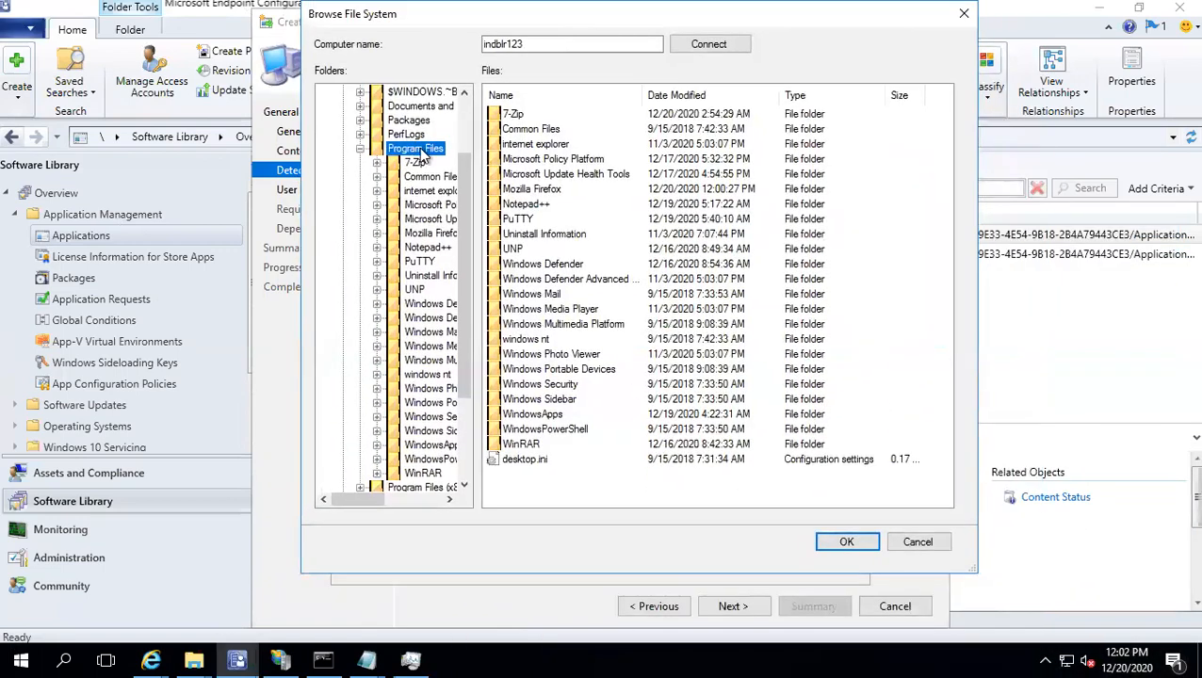
drag(361, 498, 370, 500)
click(410, 232)
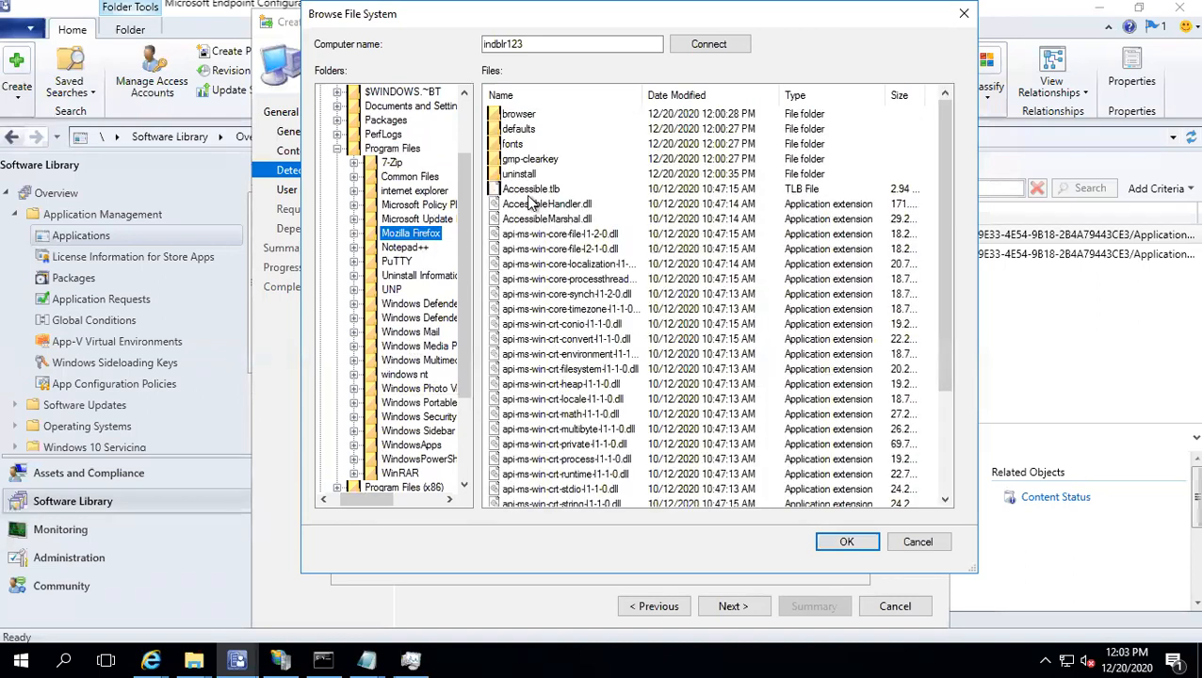
Step: Choose firefox.exe in the Mozilla Firefox folder as the file for the detection rule
click(556, 235)
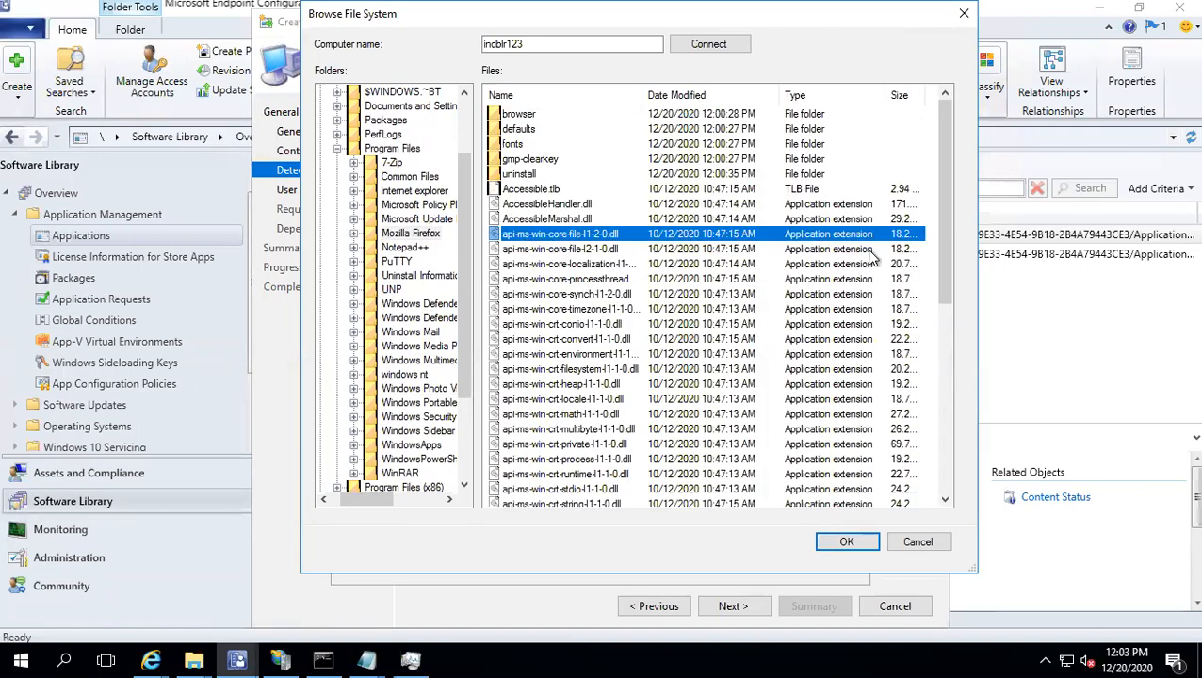
scroll(953, 339, down, 9)
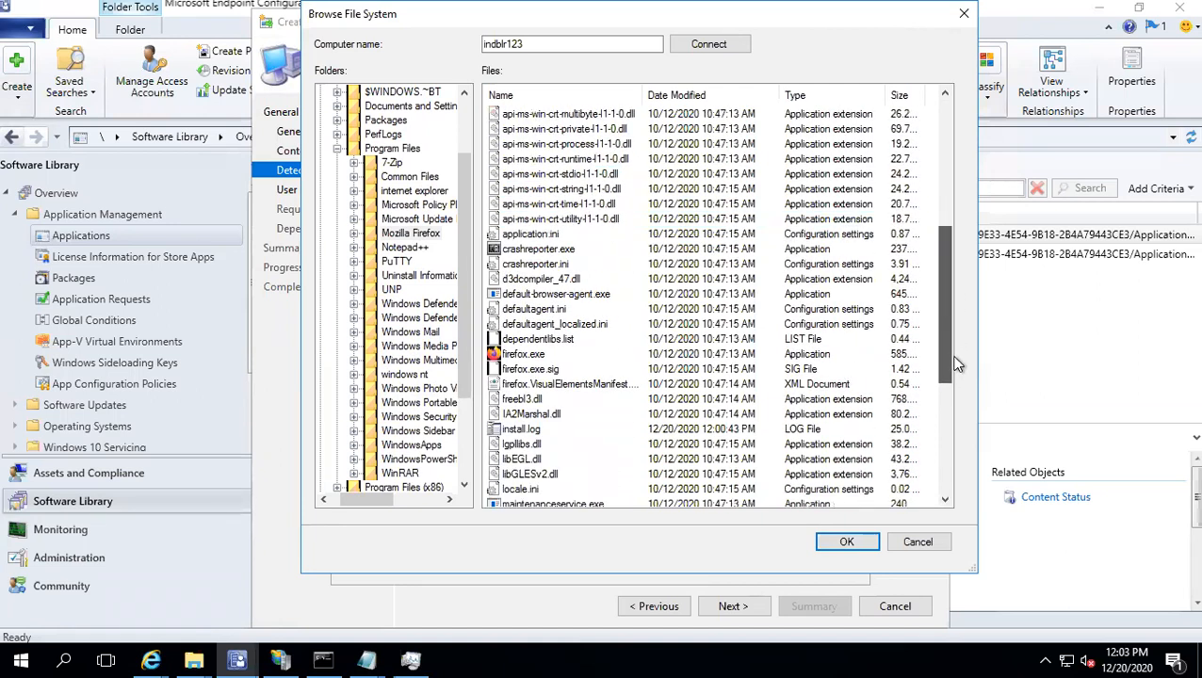
click(513, 249)
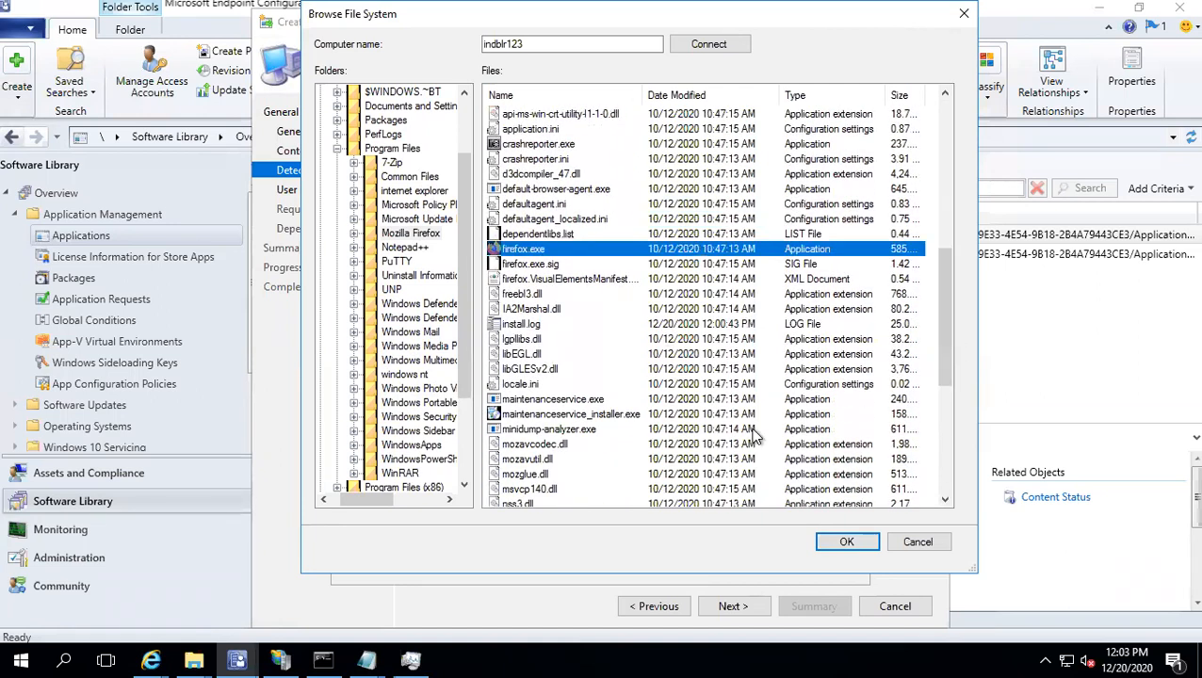
click(846, 542)
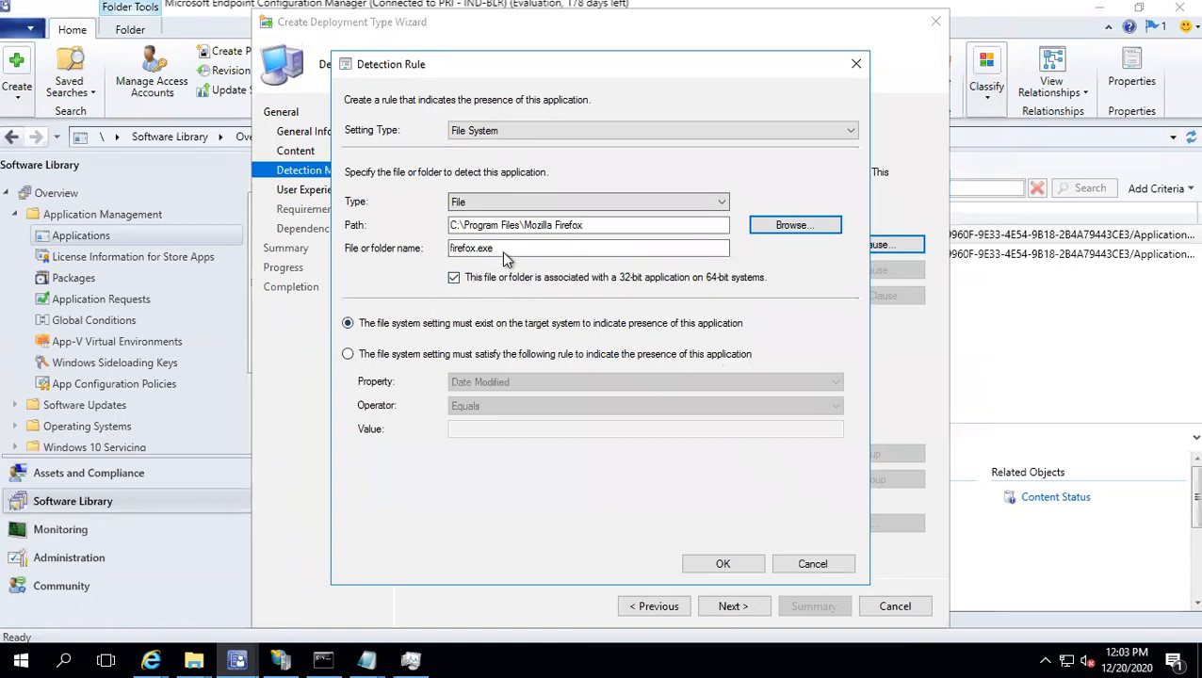
Step: Try basing the firefox.exe detection rule on its Version property, and return to requiring only that the file exists
drag(504, 251, 456, 248)
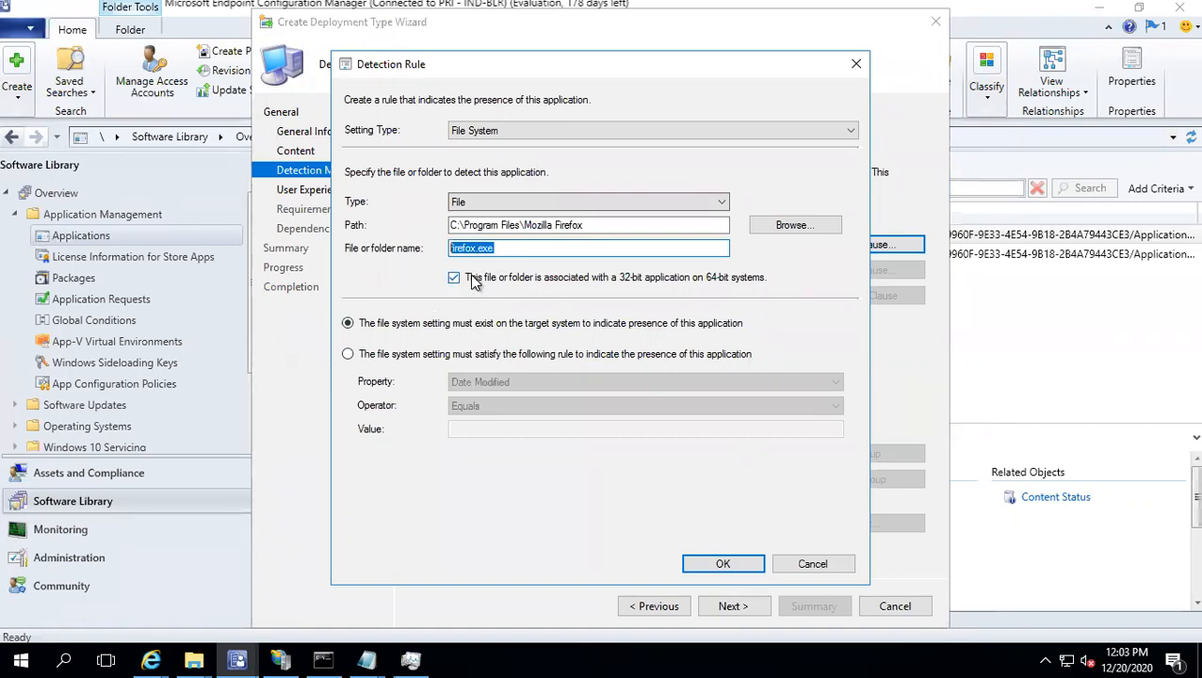
click(519, 250)
drag(508, 248, 413, 245)
click(375, 363)
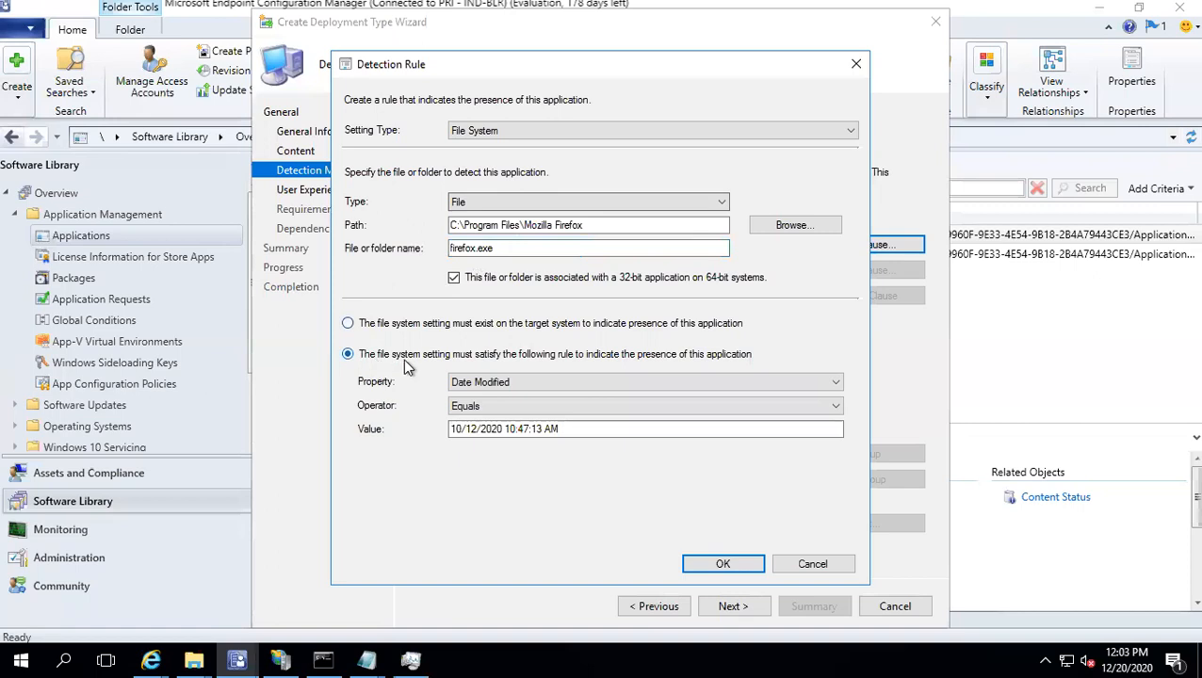
click(435, 327)
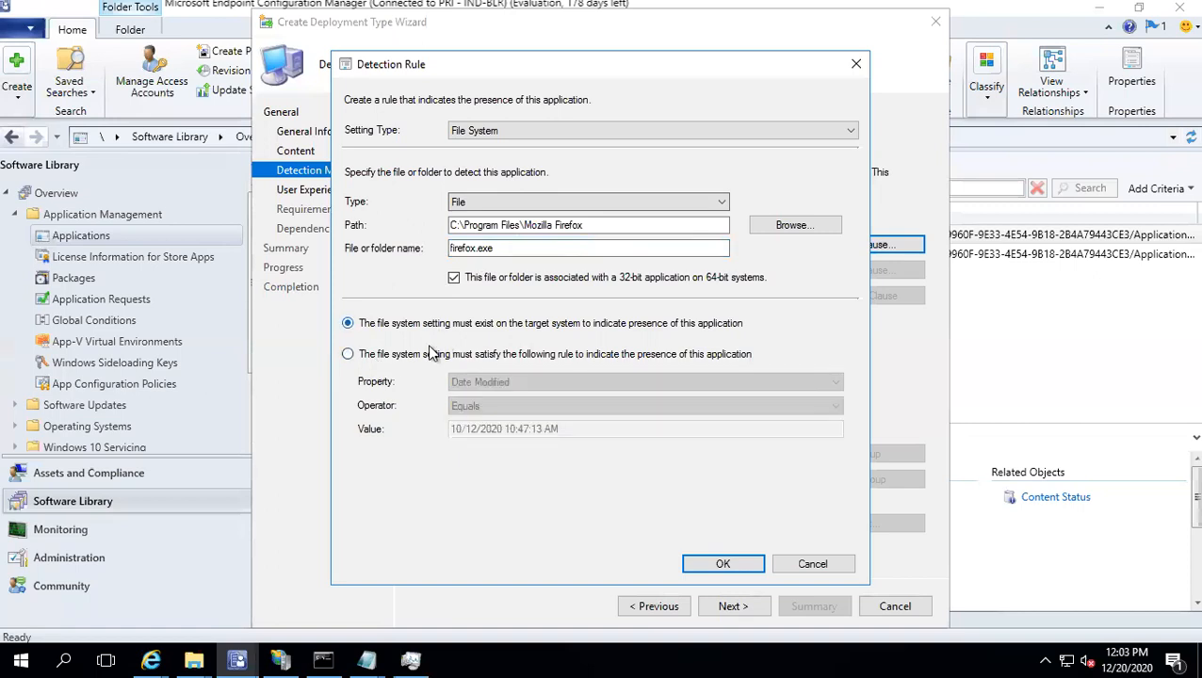
click(426, 364)
click(501, 382)
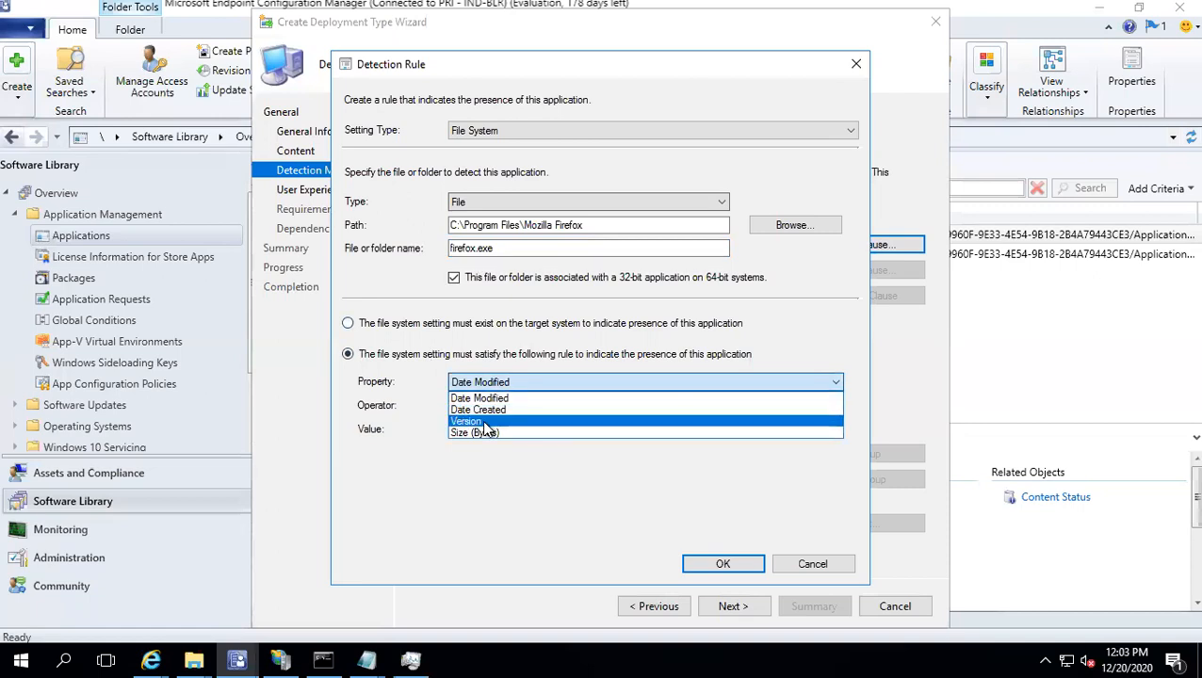
click(484, 423)
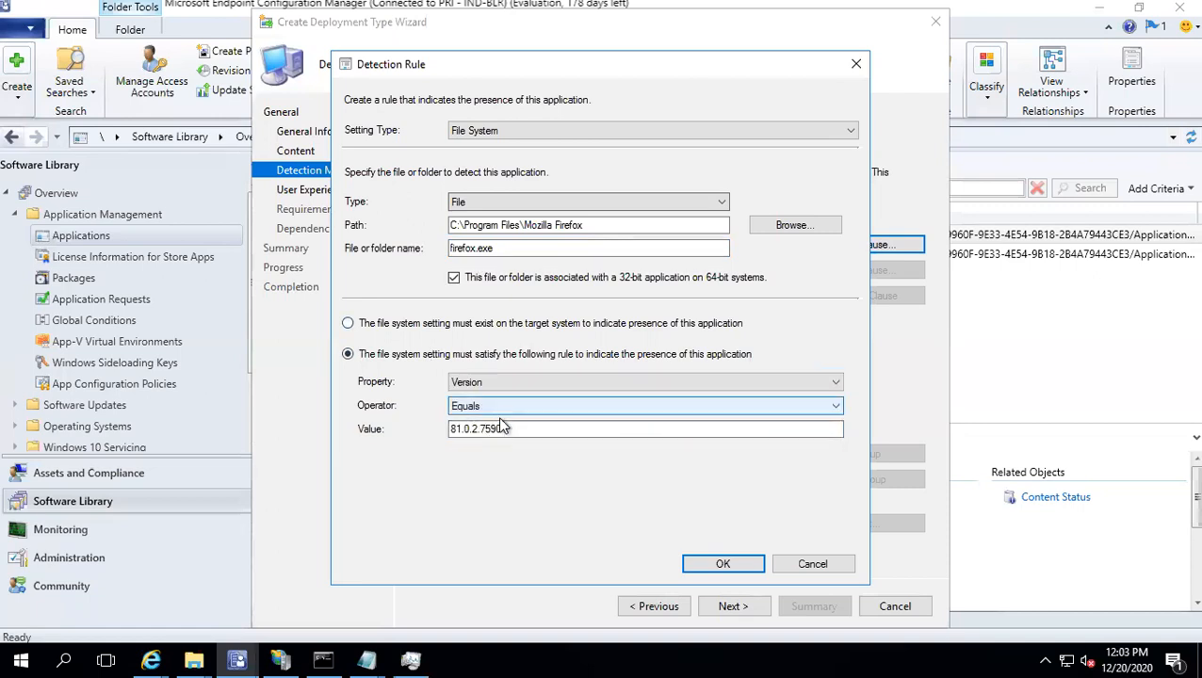
drag(520, 431, 429, 433)
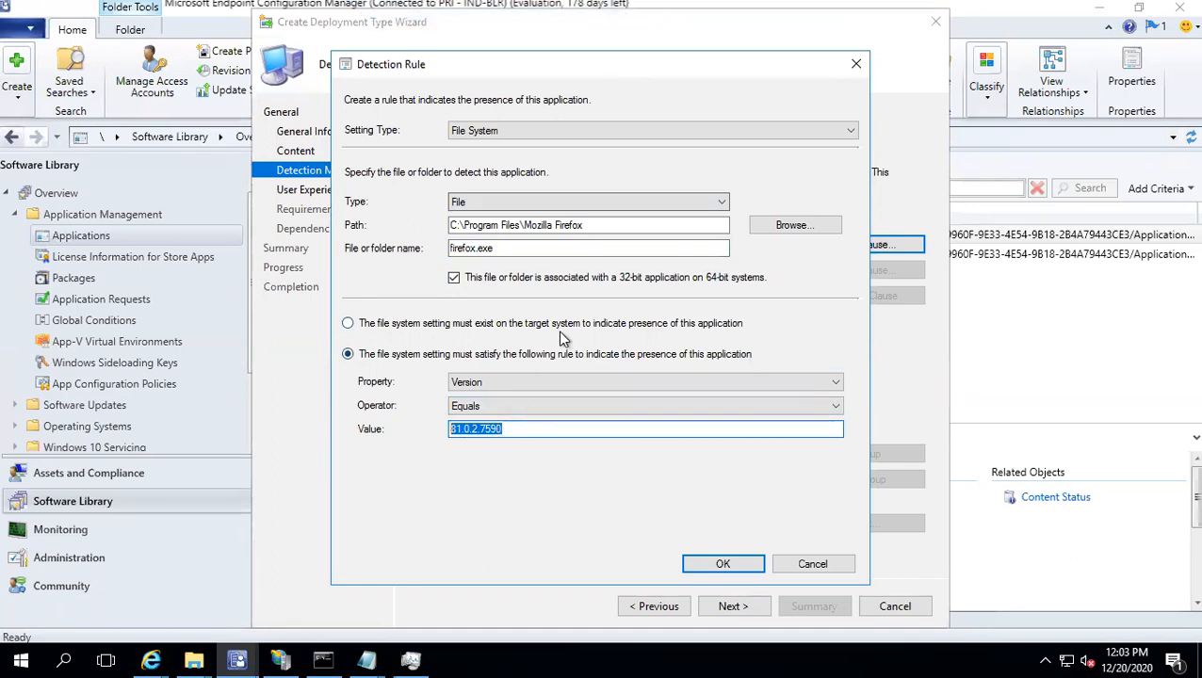
click(365, 326)
Step: Examine the detection rule's file name, its File and Folder type choices, and its path
click(503, 248)
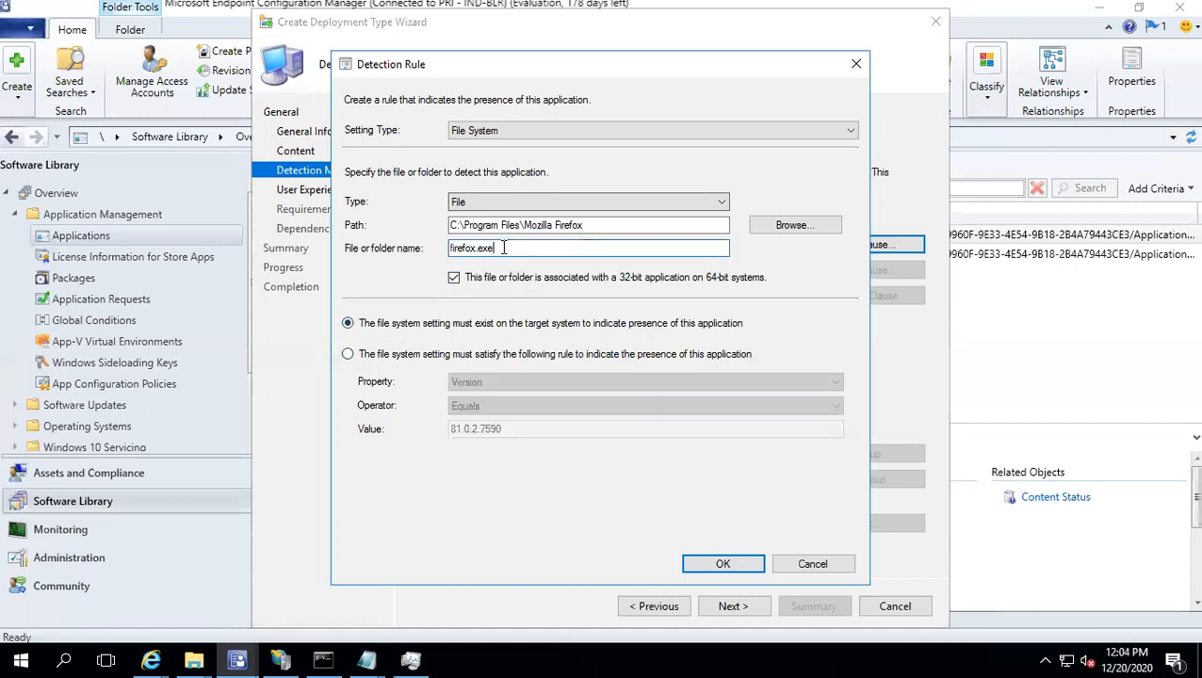
click(556, 203)
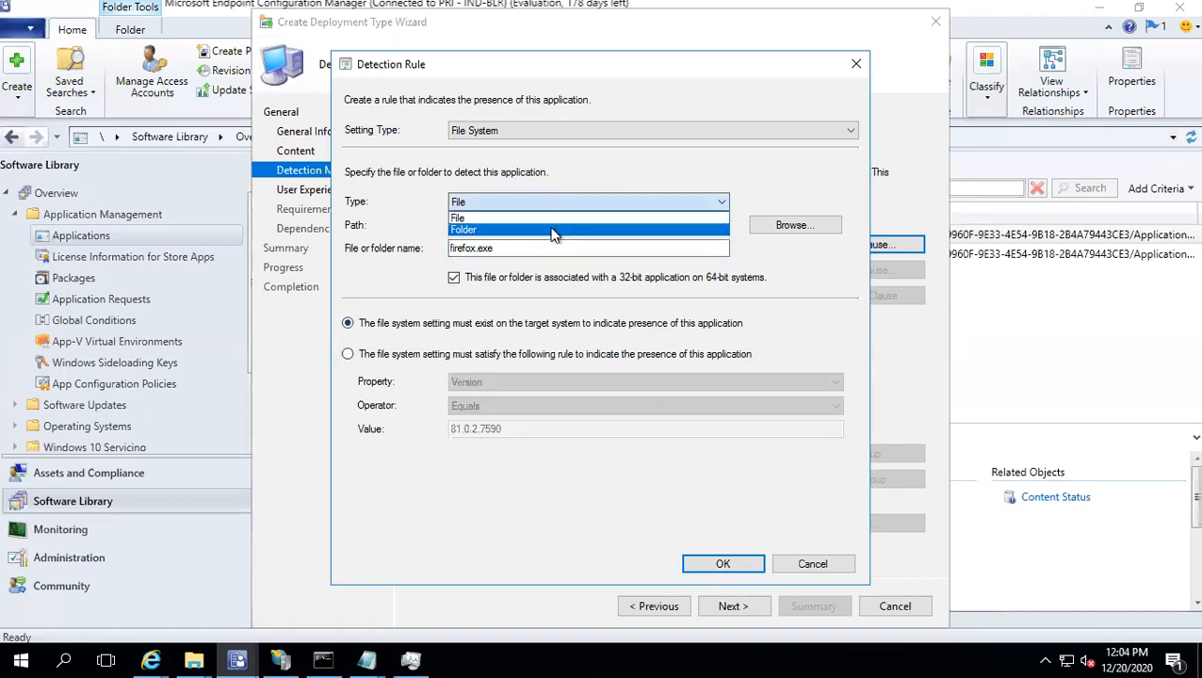
click(548, 217)
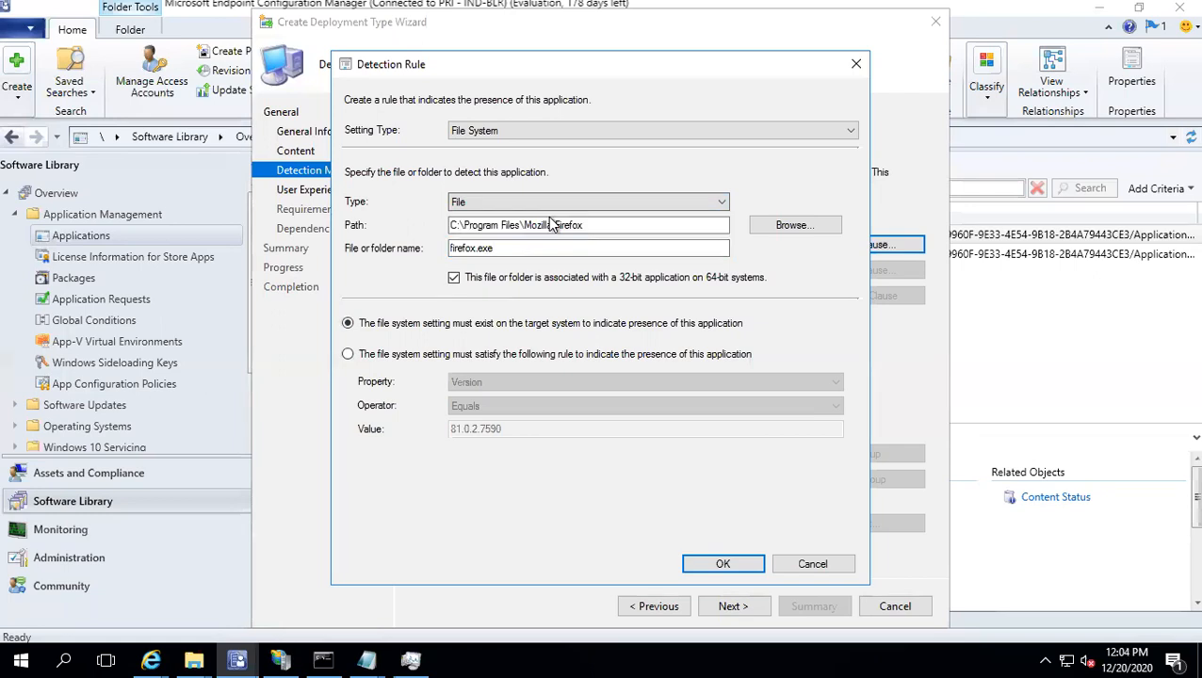
drag(592, 226, 453, 222)
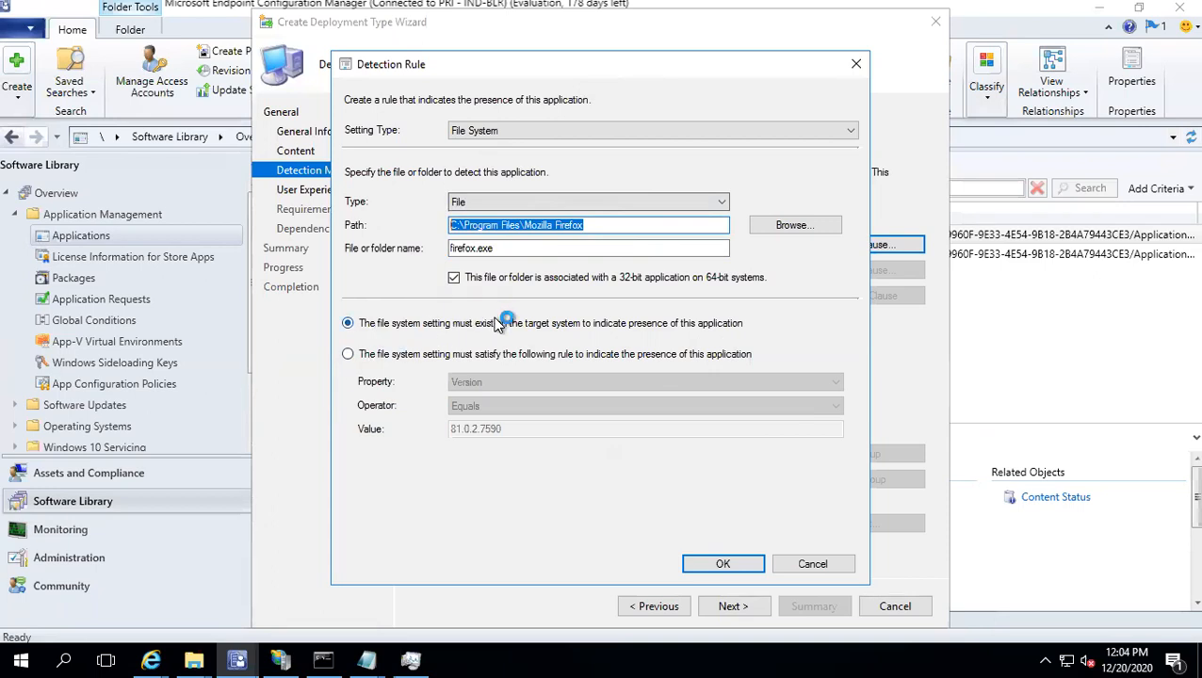
click(587, 226)
drag(588, 226, 461, 226)
click(592, 227)
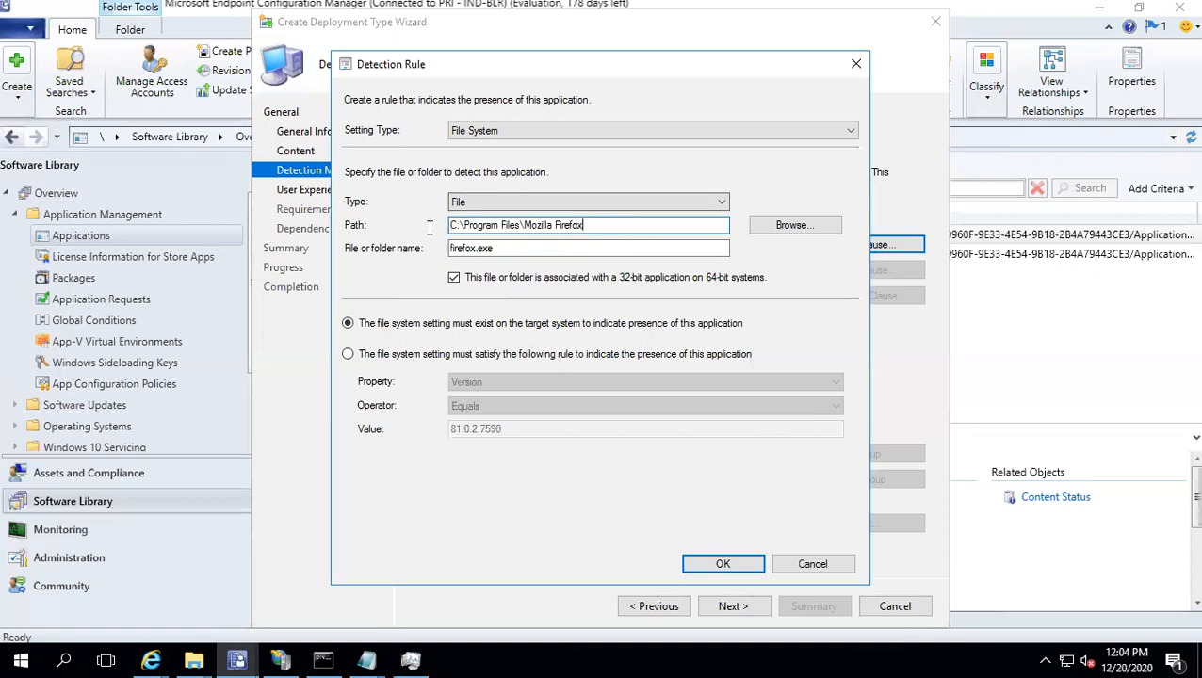
key(ctrl+a)
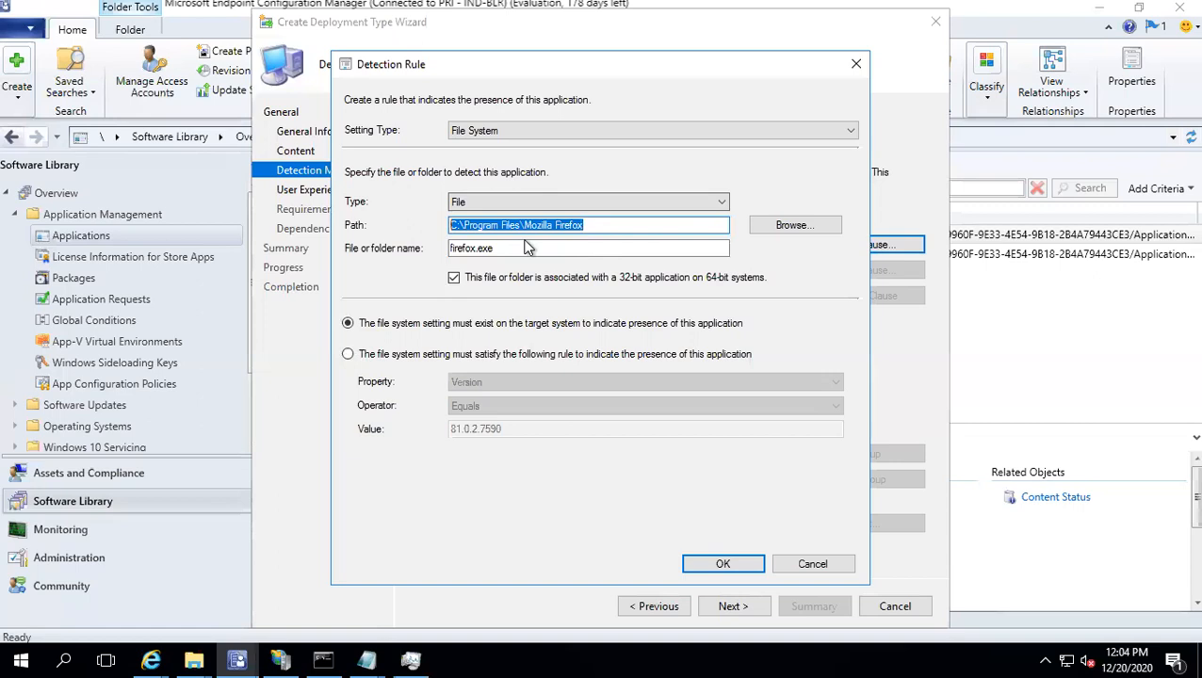
click(550, 225)
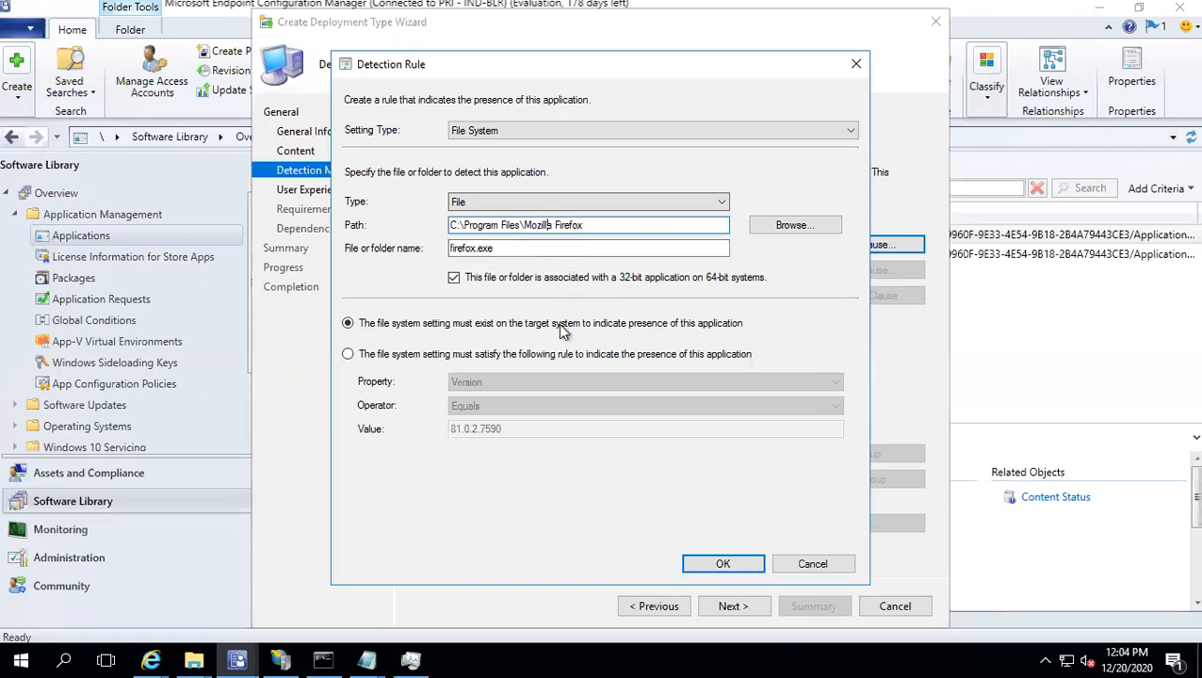
Step: Save the firefox.exe detection rule and continue to the user experience settings
click(723, 565)
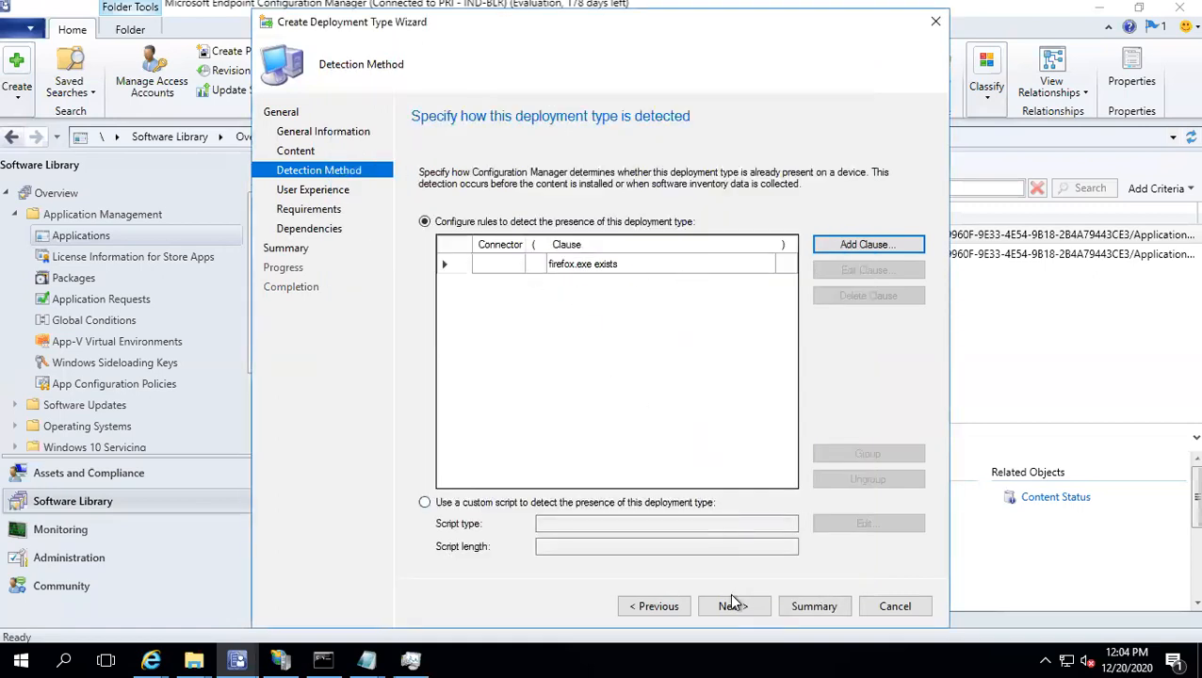
click(734, 607)
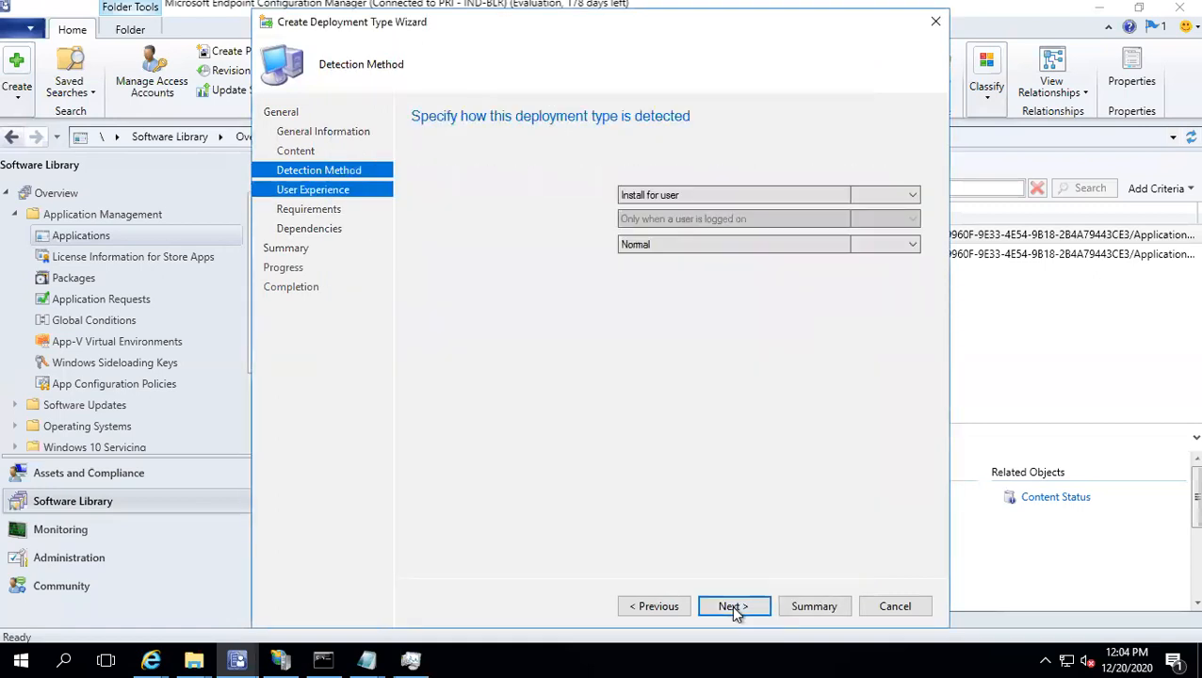
Step: Set the installation behavior to Install for system and the logon requirement to Whether or not a user is logged on
click(649, 198)
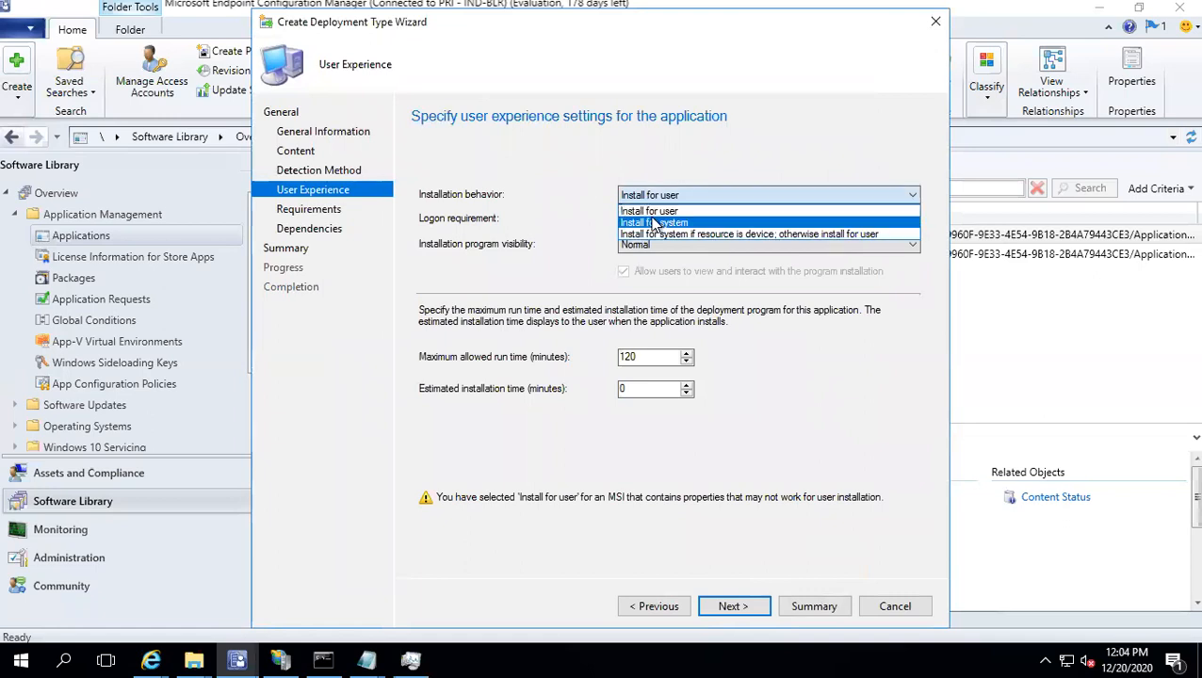
click(654, 223)
click(680, 223)
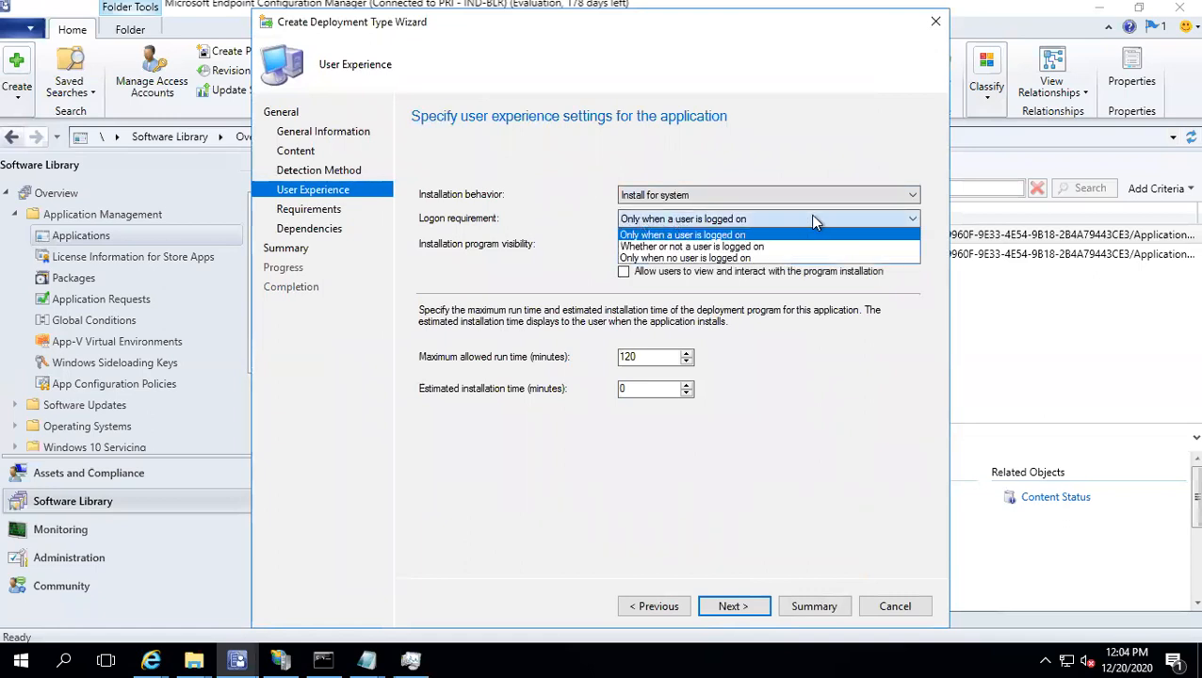
click(650, 249)
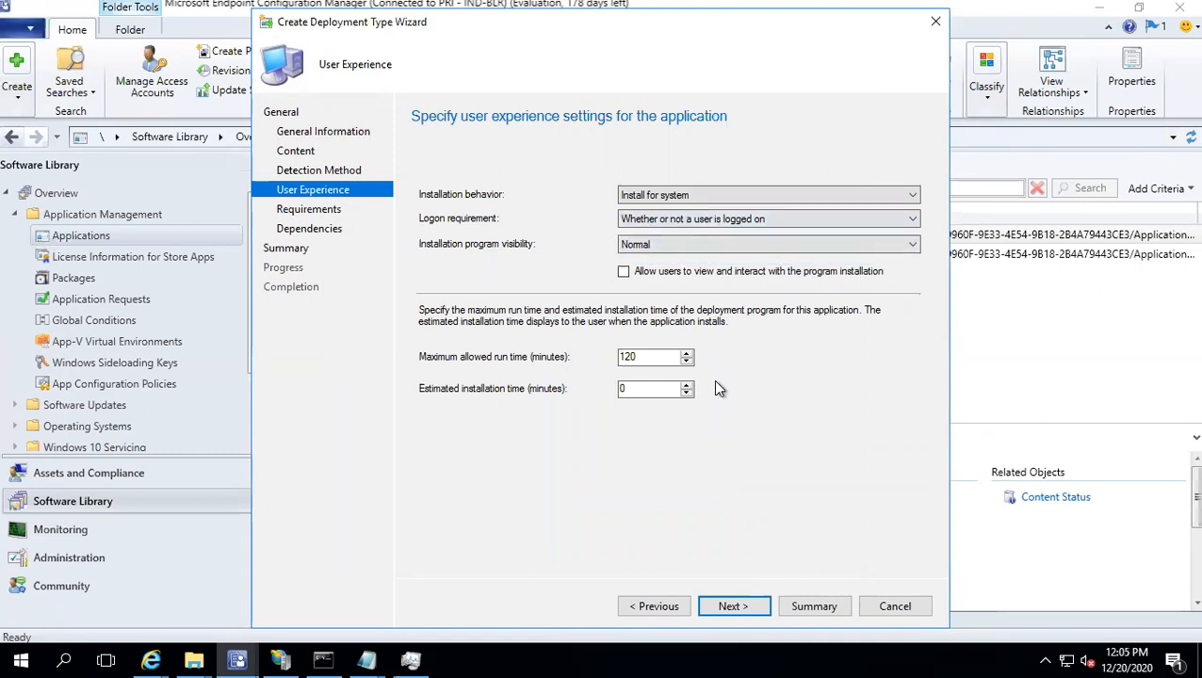
Step: Advance to the deployment type summary without adding any requirements or software dependencies
click(756, 609)
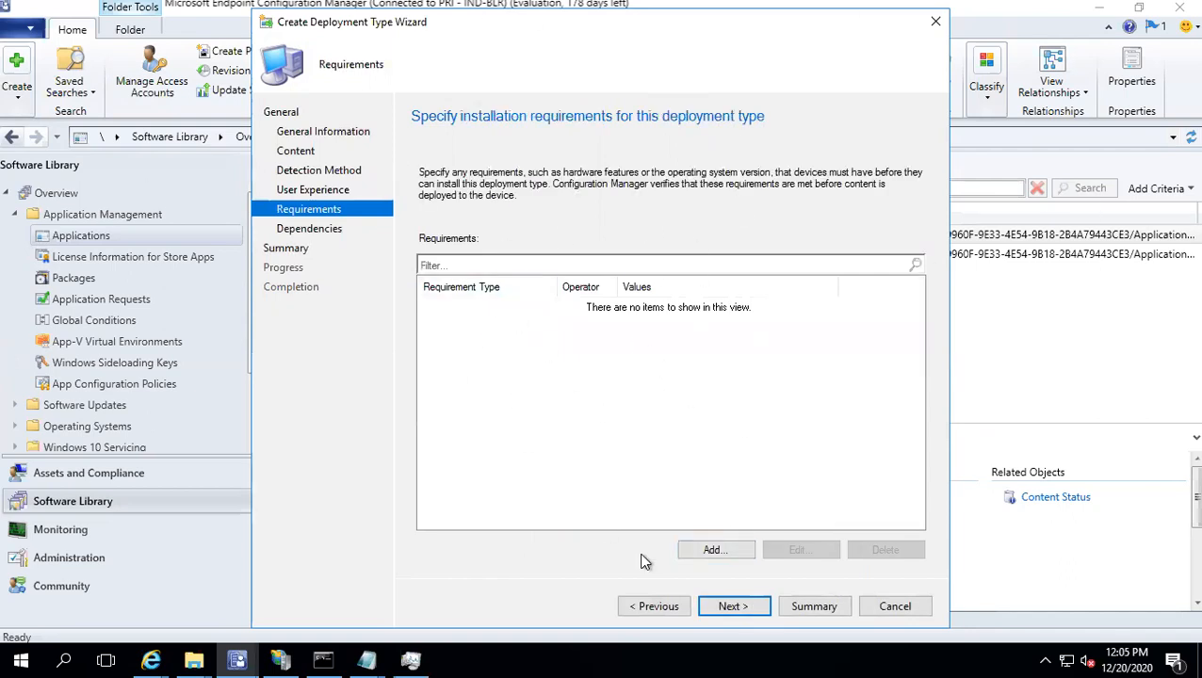
click(733, 605)
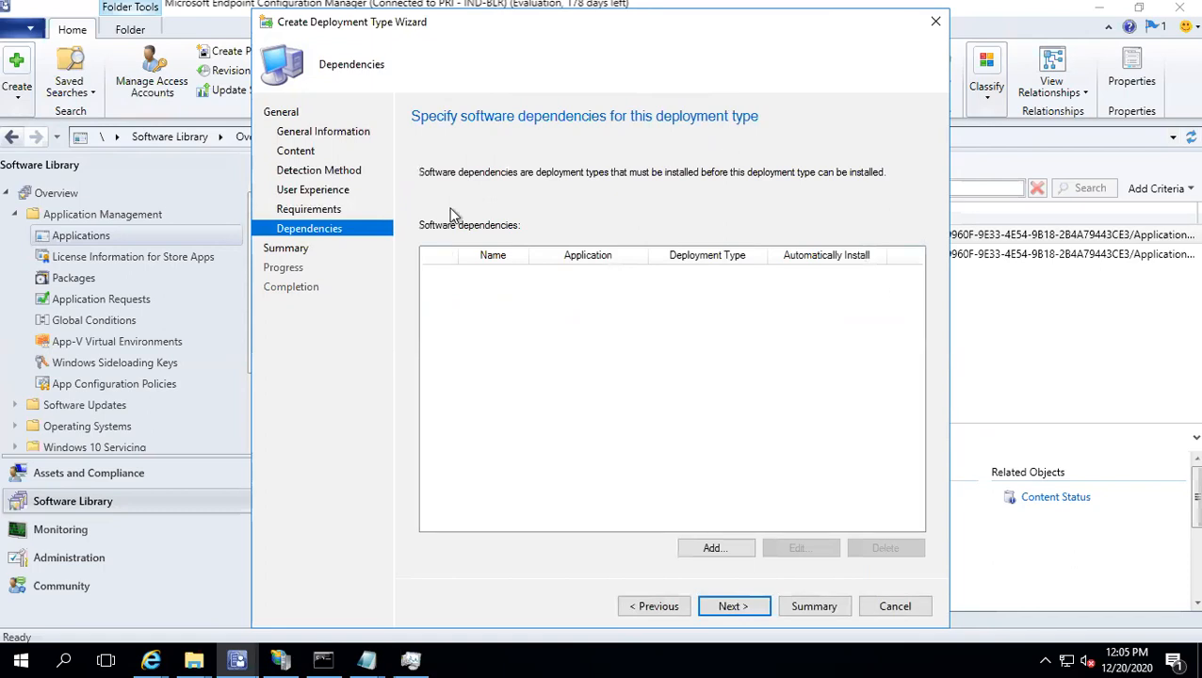
click(736, 608)
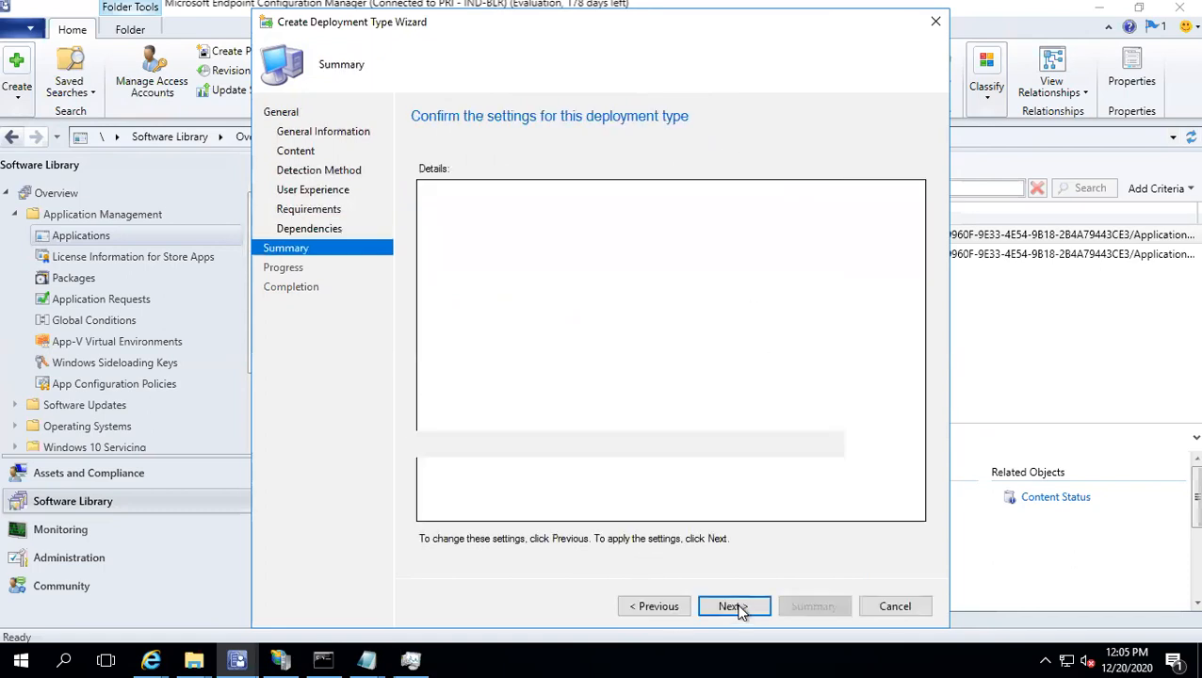
Step: Confirm the Firefox 60 script installer deployment type and finish creating the Firefox 60 application
click(733, 606)
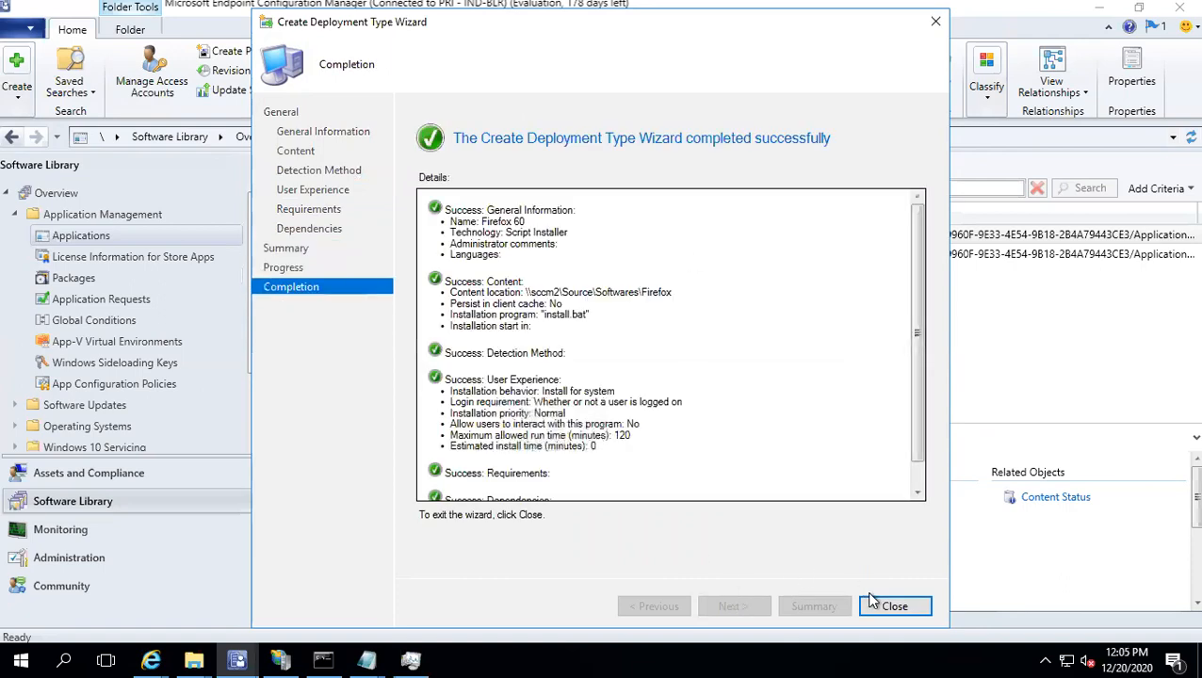
click(895, 607)
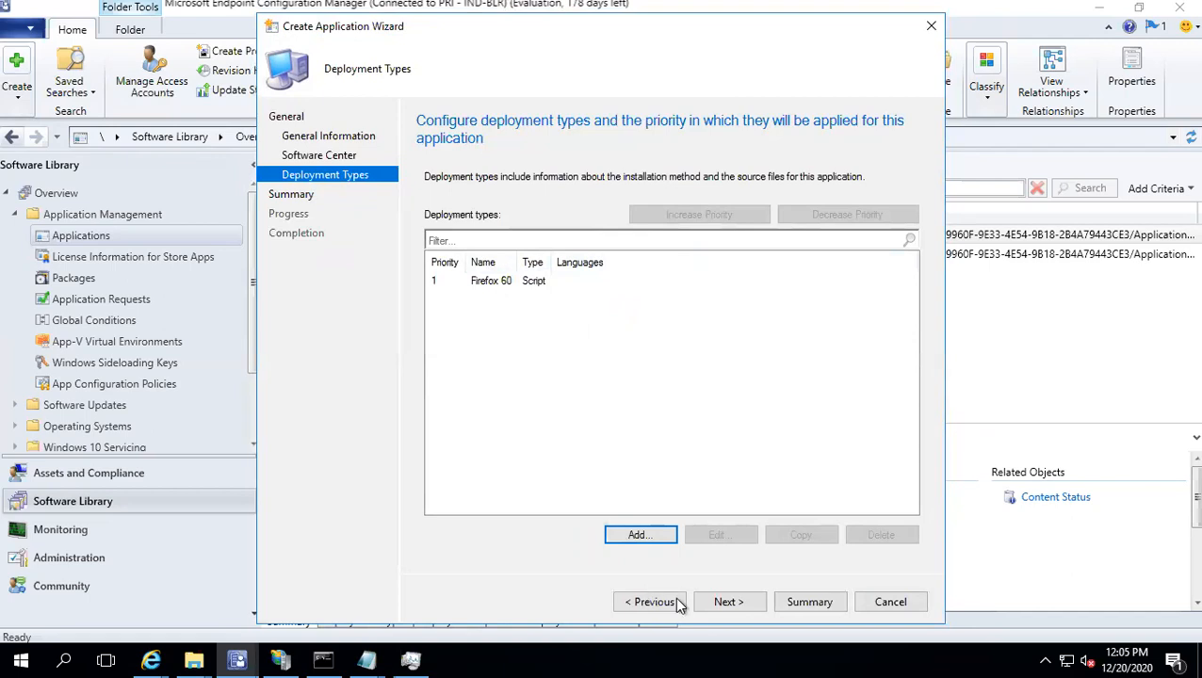
click(729, 604)
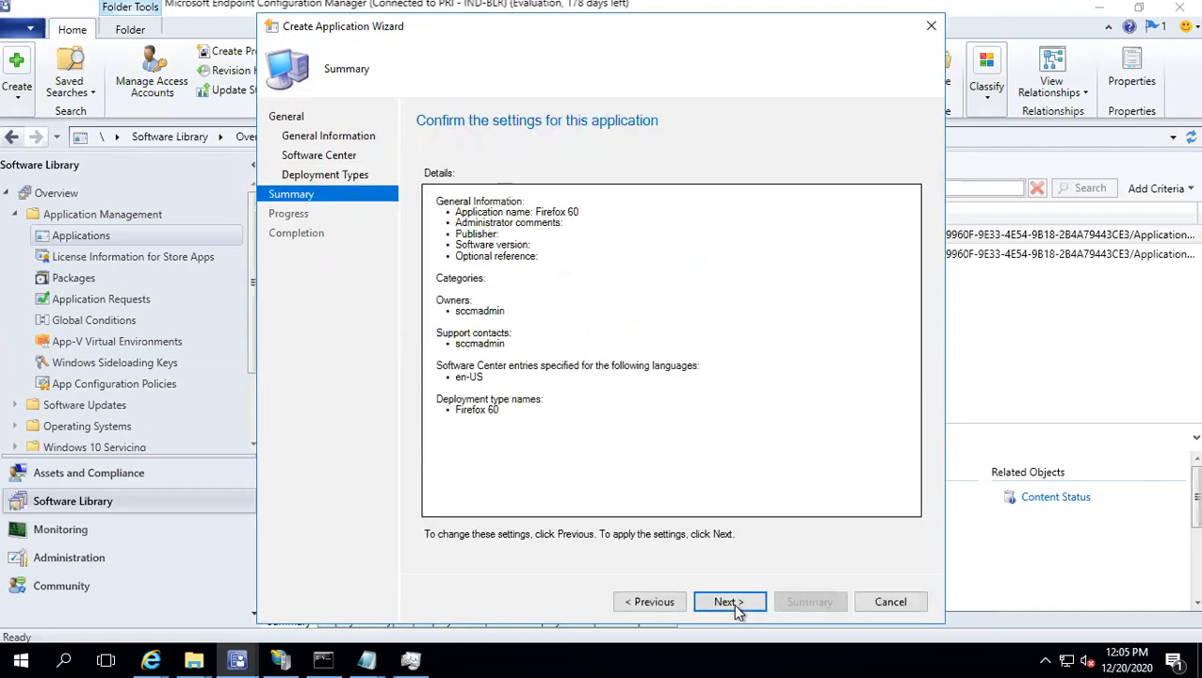
click(733, 603)
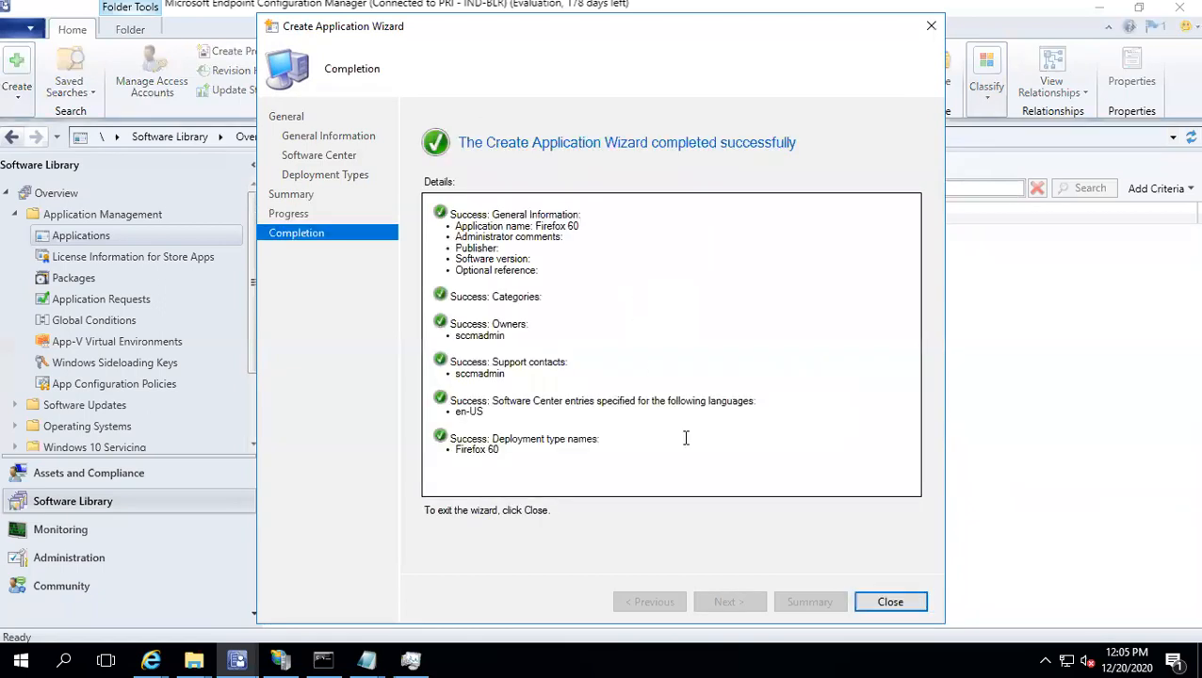
click(890, 601)
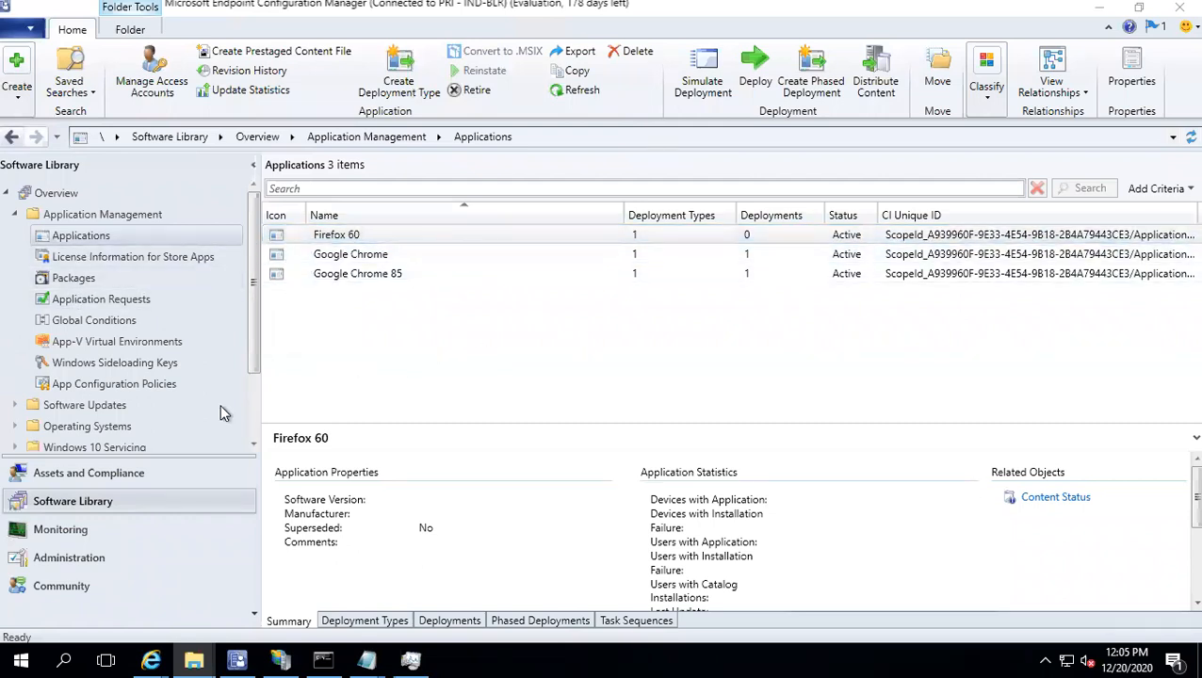
Step: Distribute the Firefox 60 application's content, including associated dependencies, to the UAT distribution point group
right_click(361, 235)
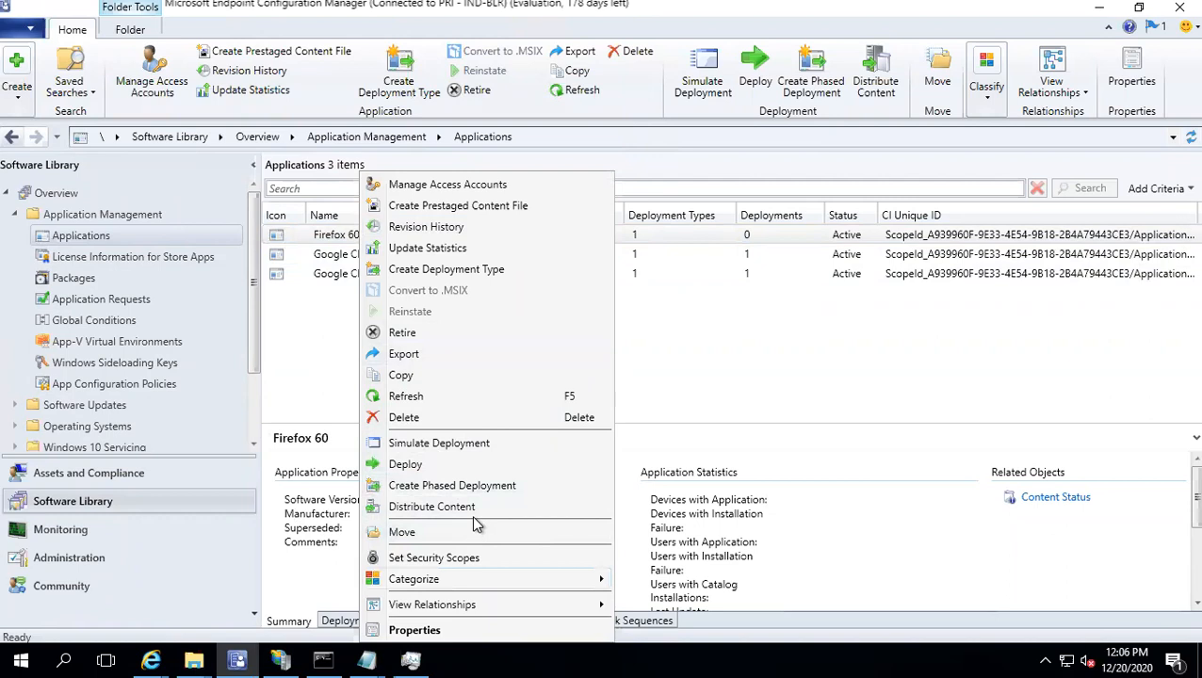
click(461, 516)
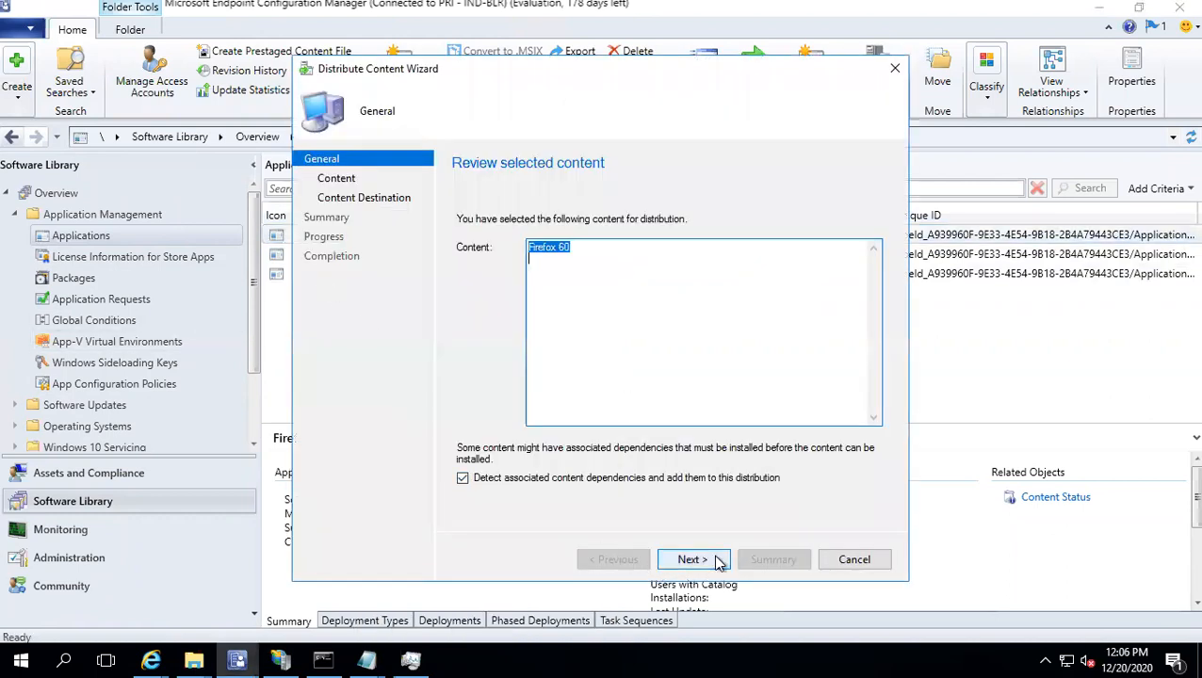
click(693, 559)
click(725, 560)
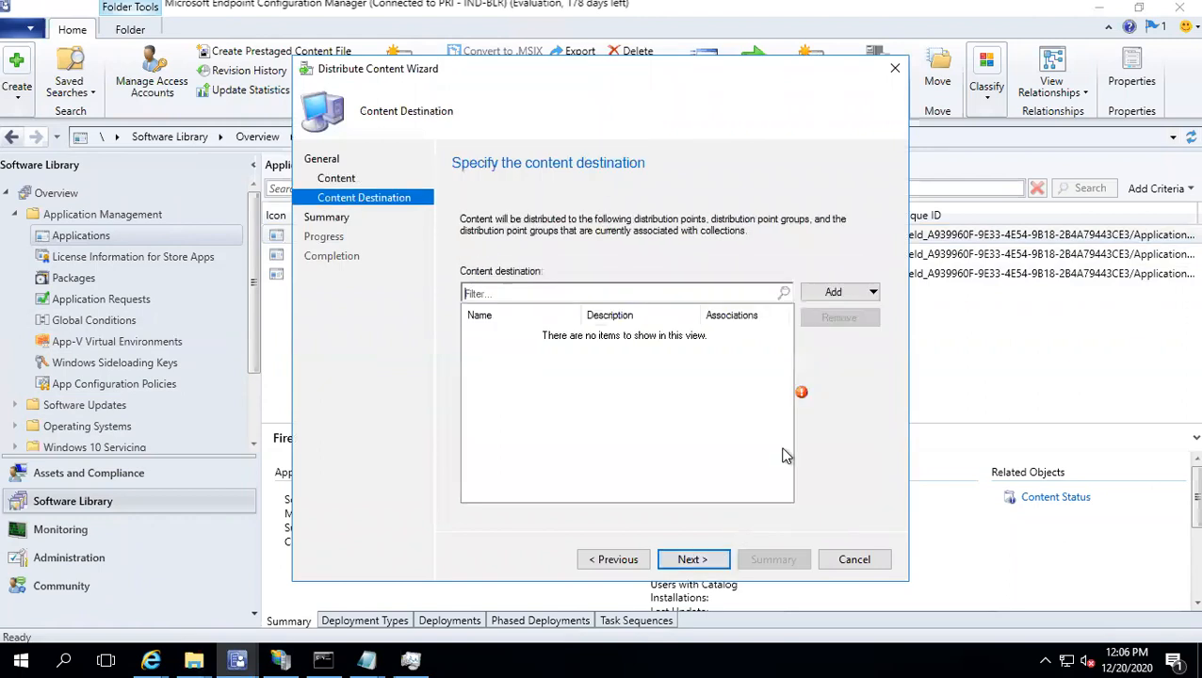
click(836, 292)
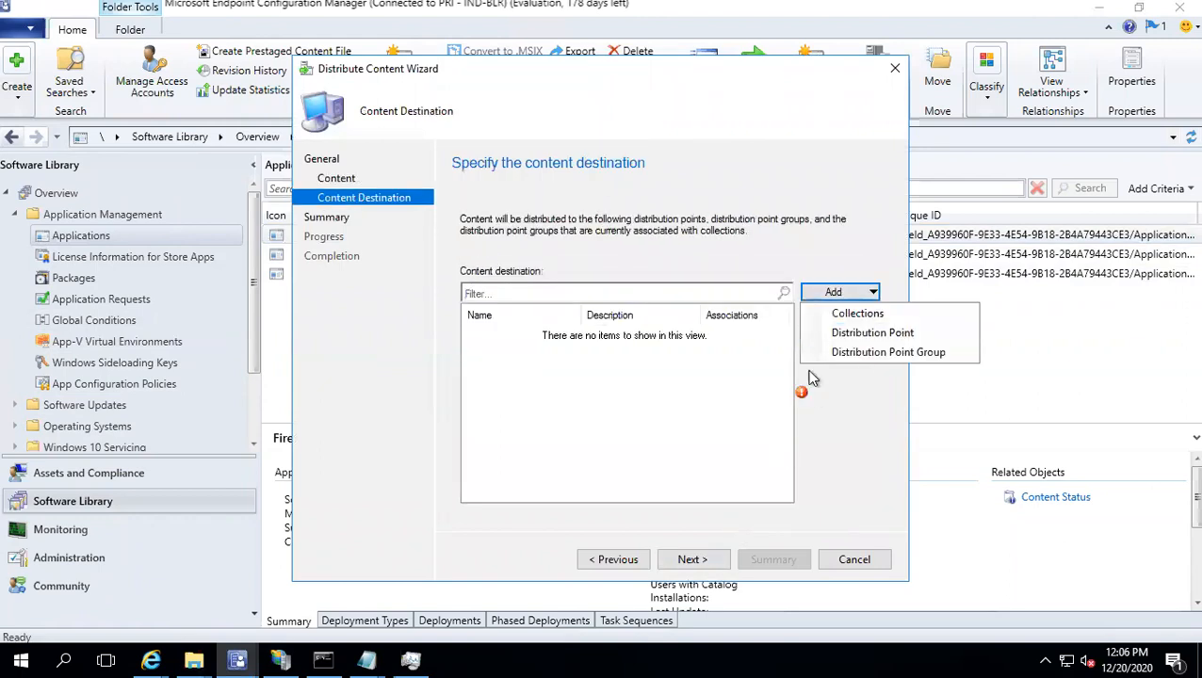
click(886, 351)
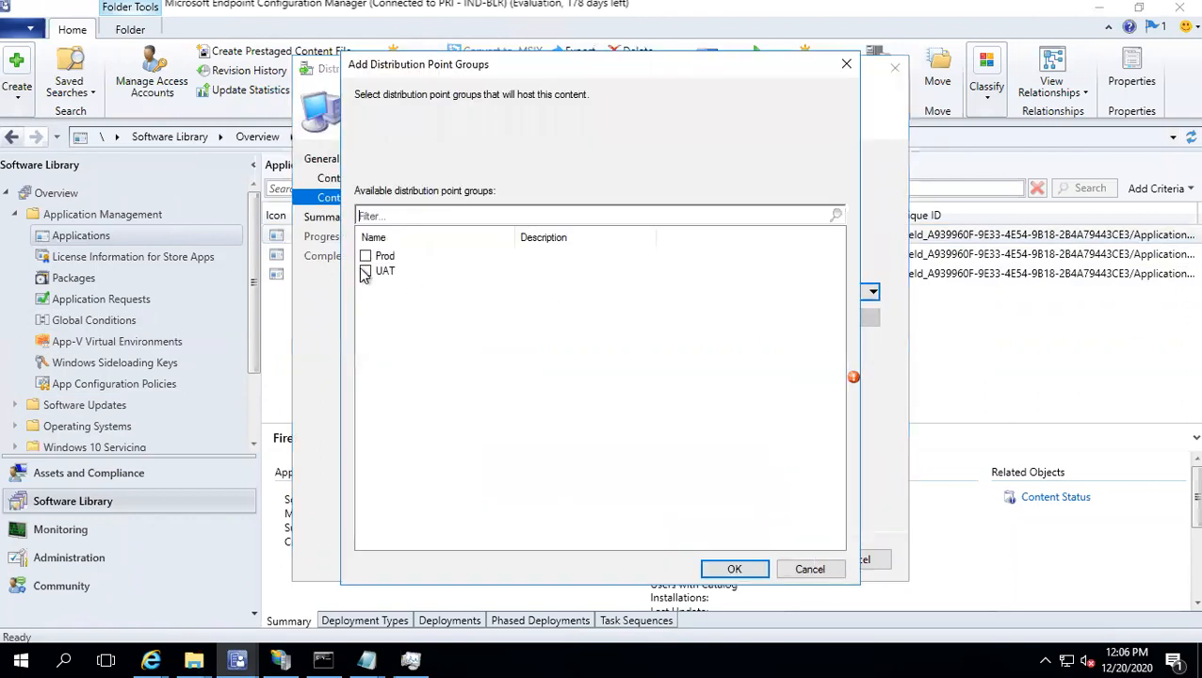
click(365, 273)
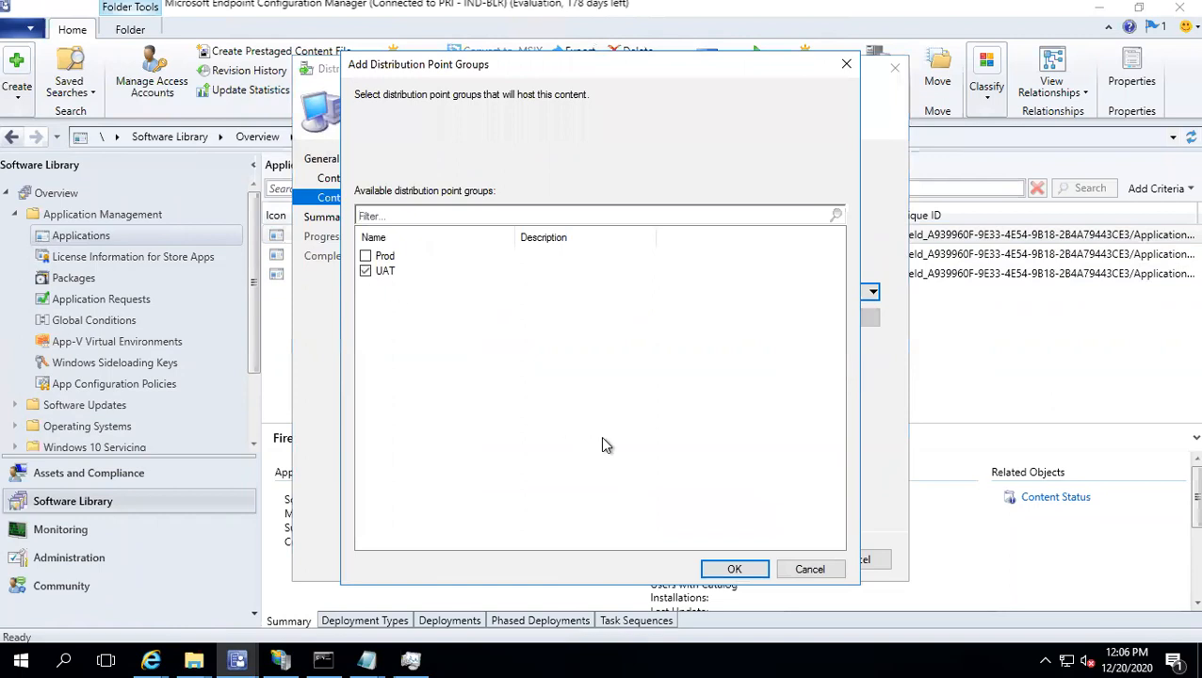
click(736, 570)
click(691, 559)
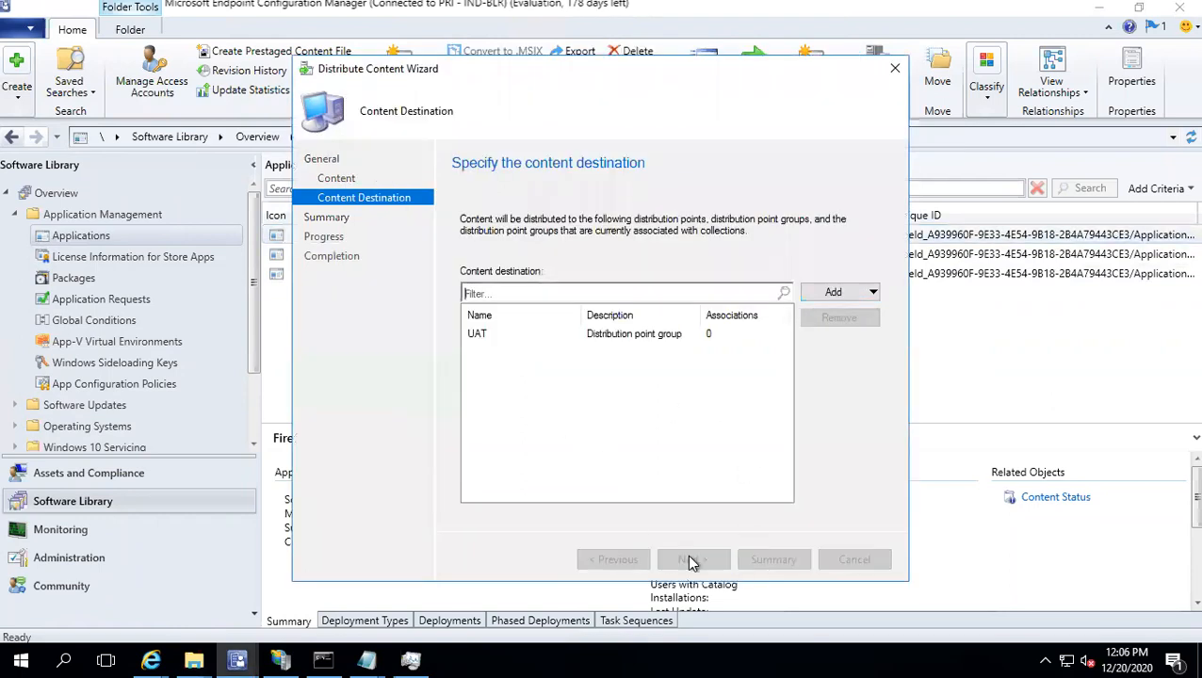
click(692, 559)
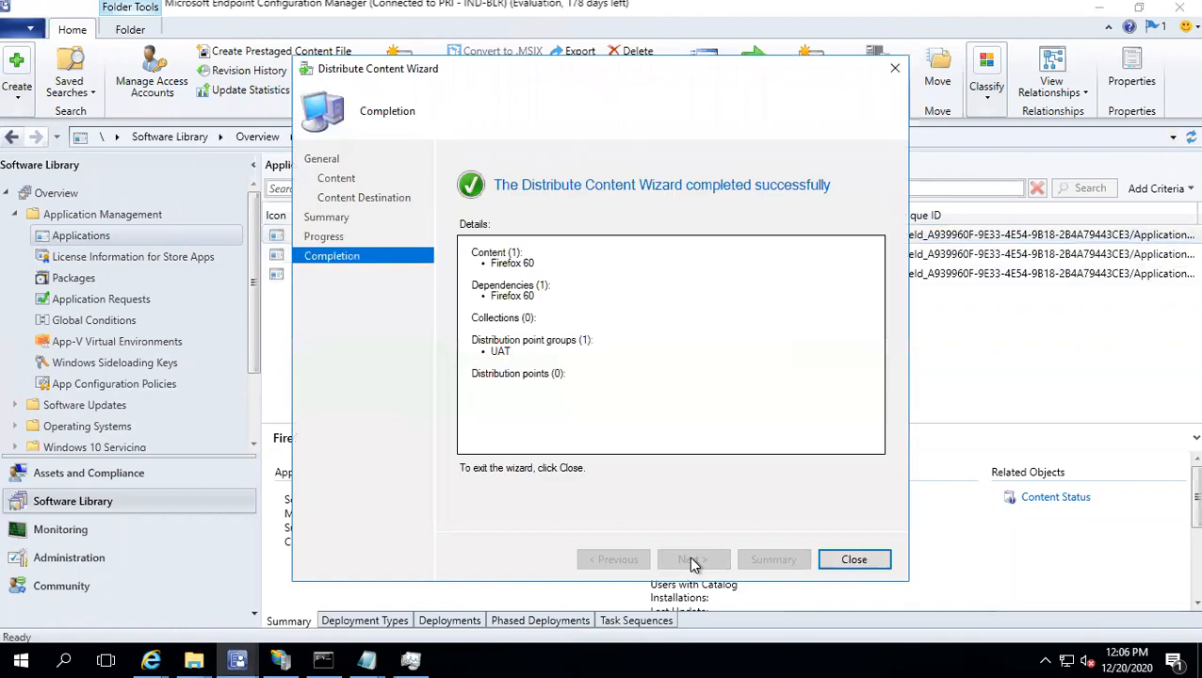
click(853, 563)
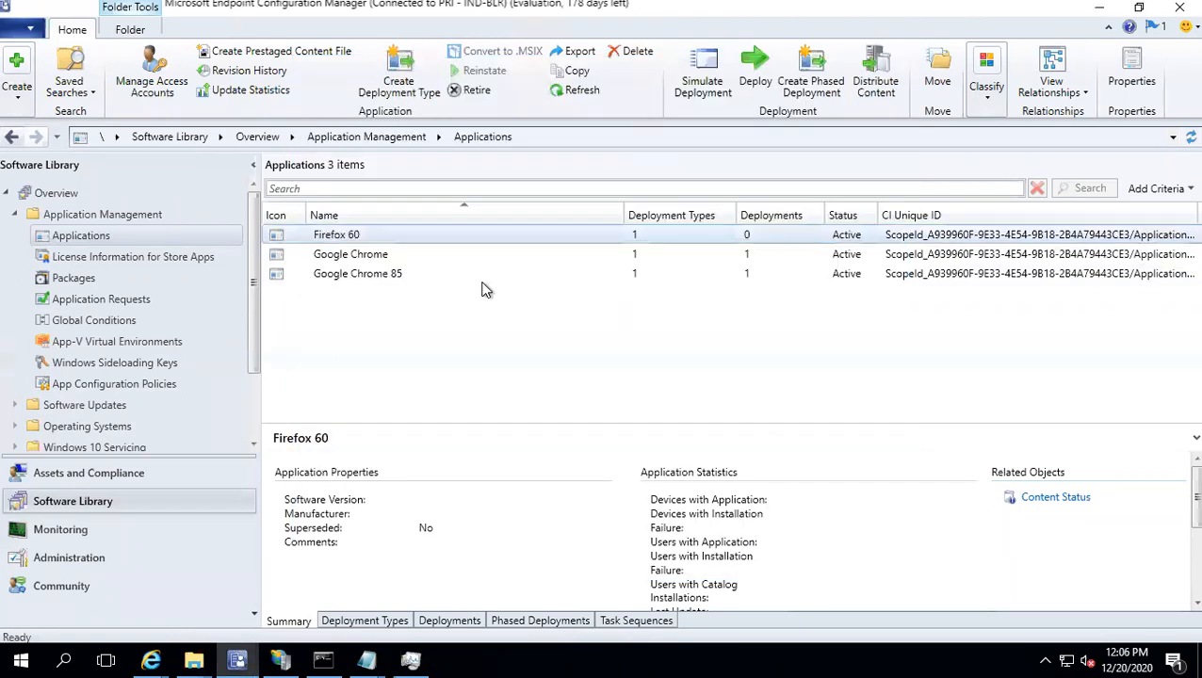
click(351, 240)
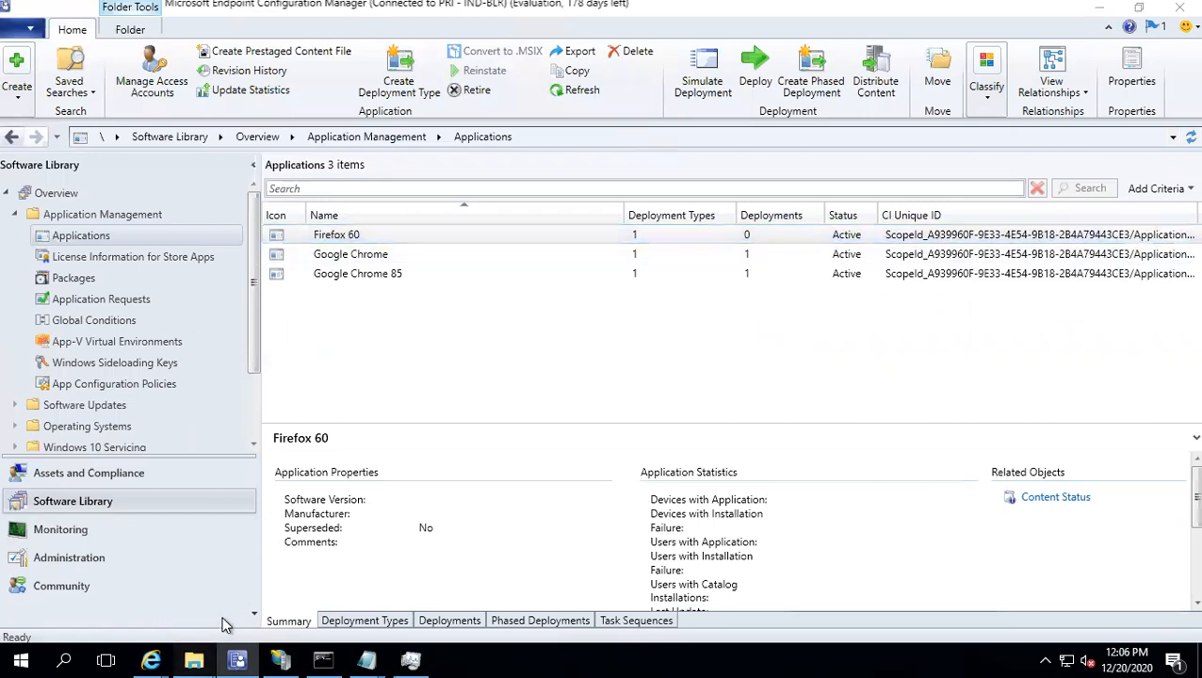
Step: Switch to File Explorer, open the Citrix folder under Softwares, and select its full path \\sccm2\Source\Softwares\Citrix
mouse_move(200, 652)
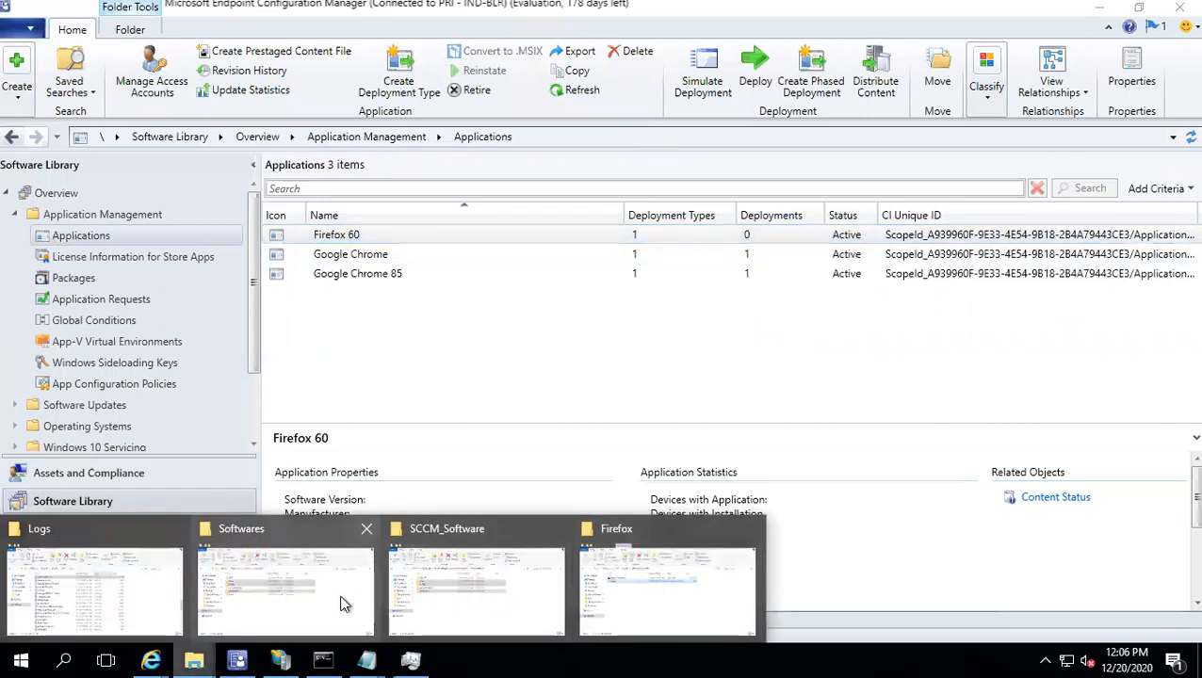
mouse_move(488, 606)
mouse_move(575, 598)
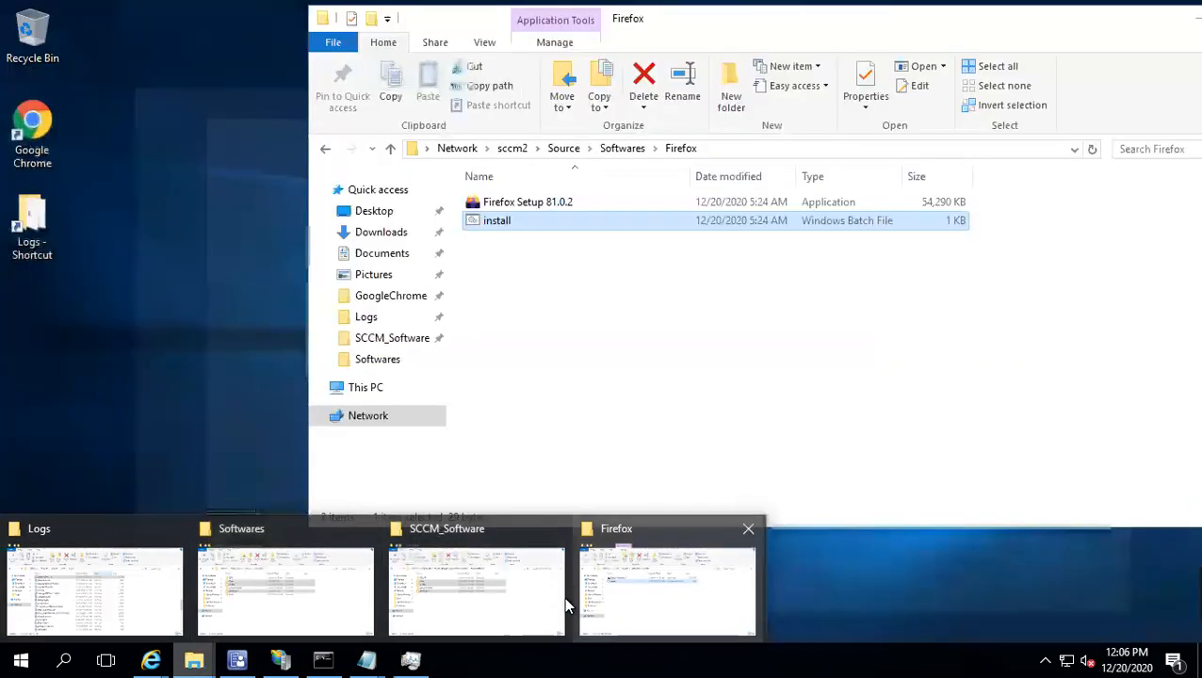
click(661, 600)
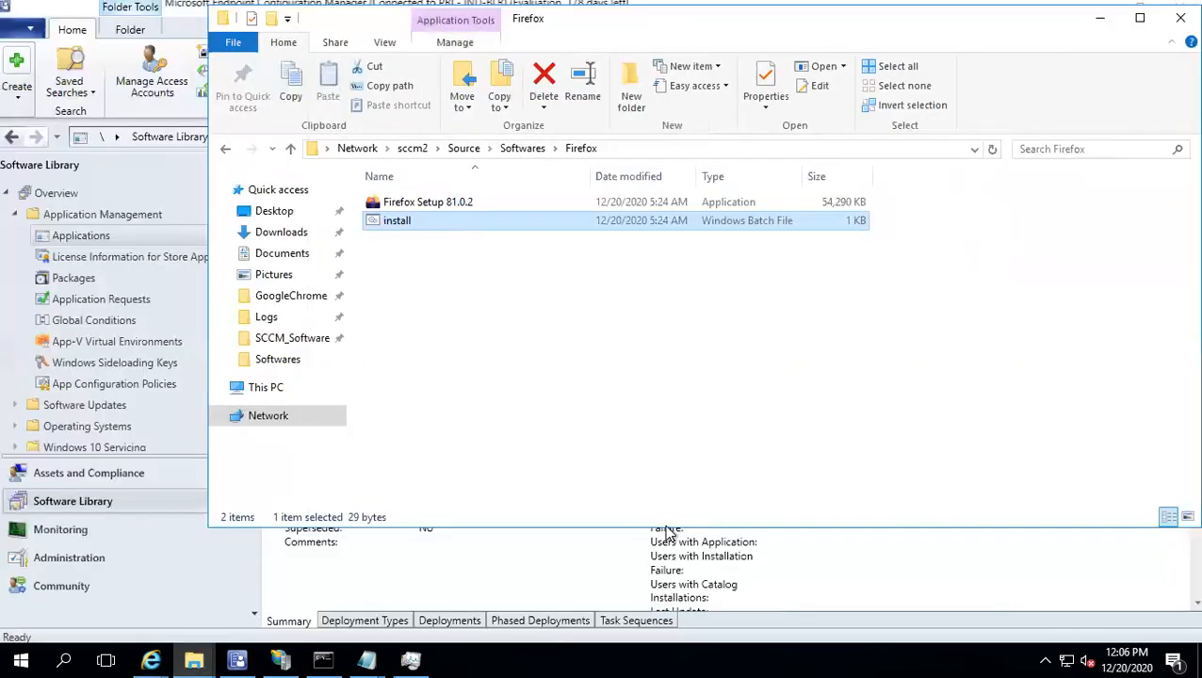
click(517, 148)
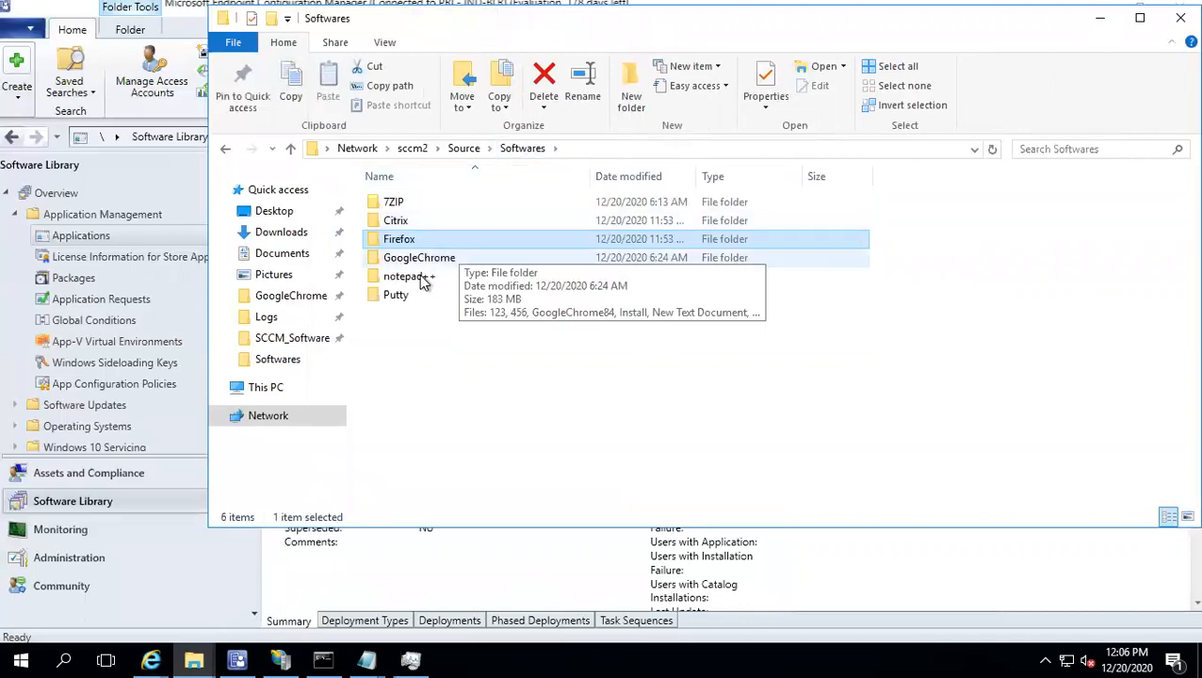
click(398, 225)
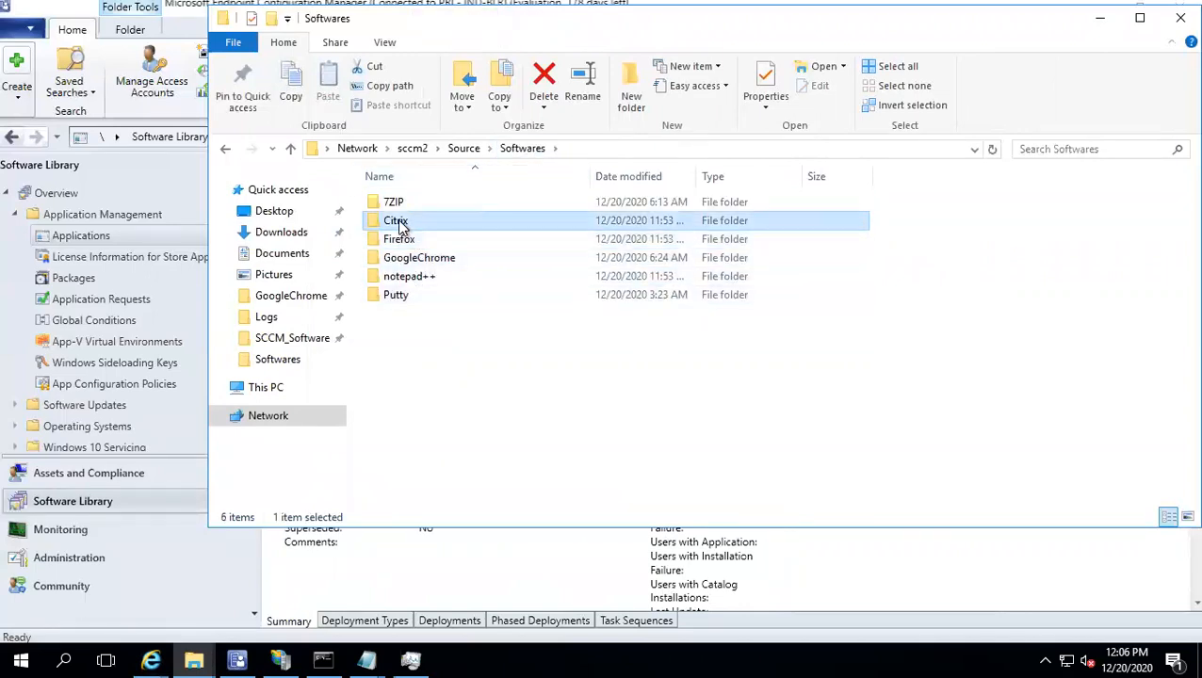
double_click(399, 225)
click(632, 152)
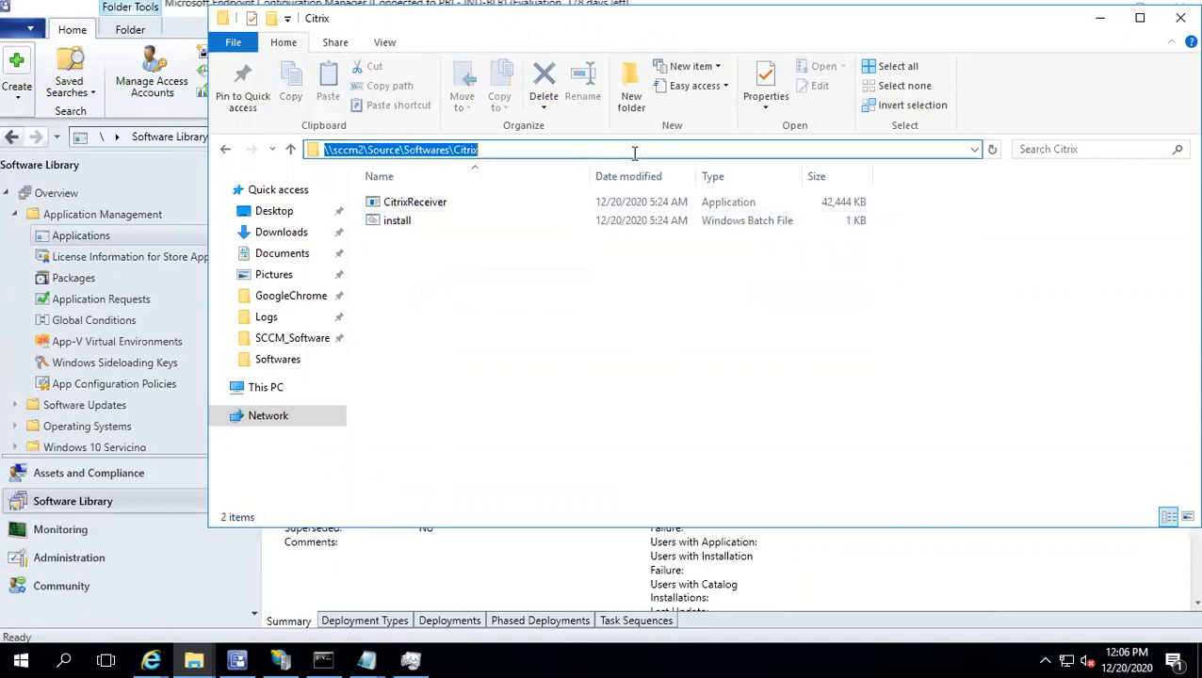
click(1100, 17)
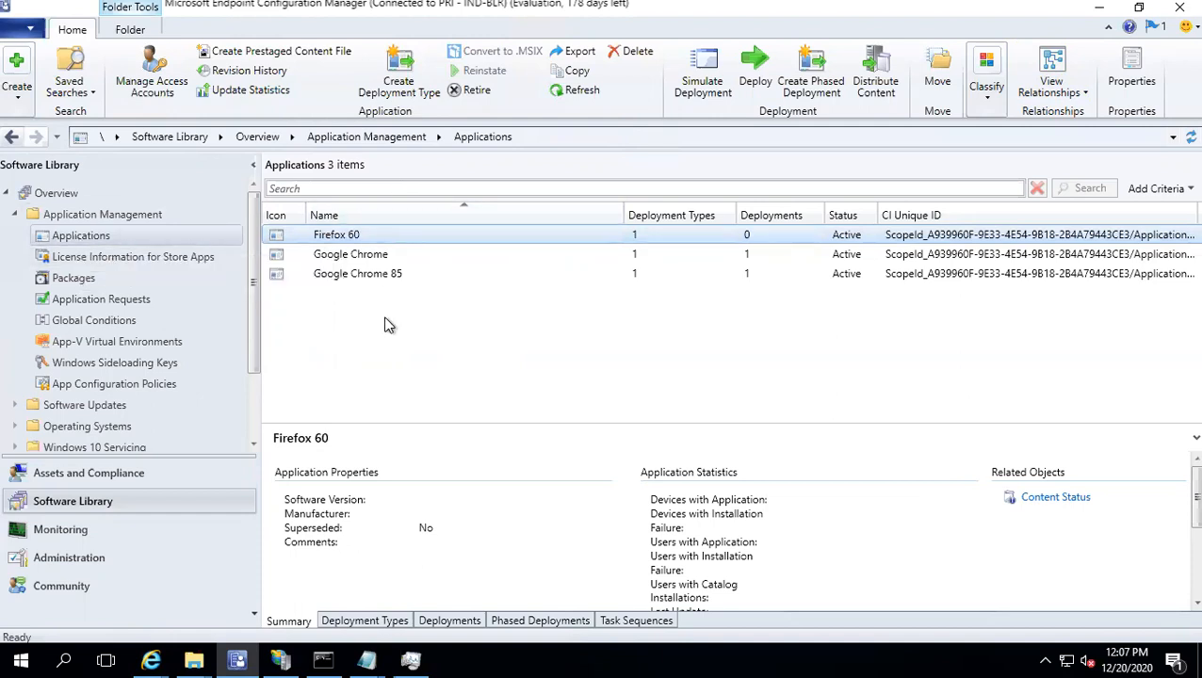
Step: Start a new application with manually specified information, named Citrix 45, with the localized description "This is citrix"
right_click(89, 238)
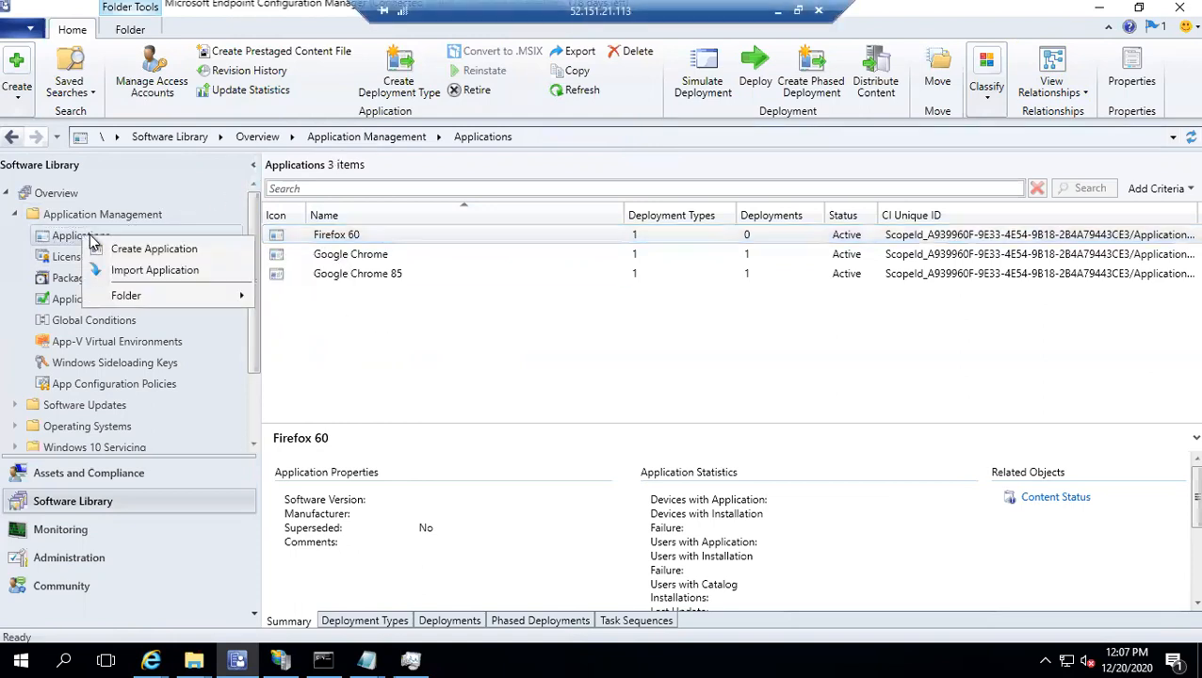
click(157, 252)
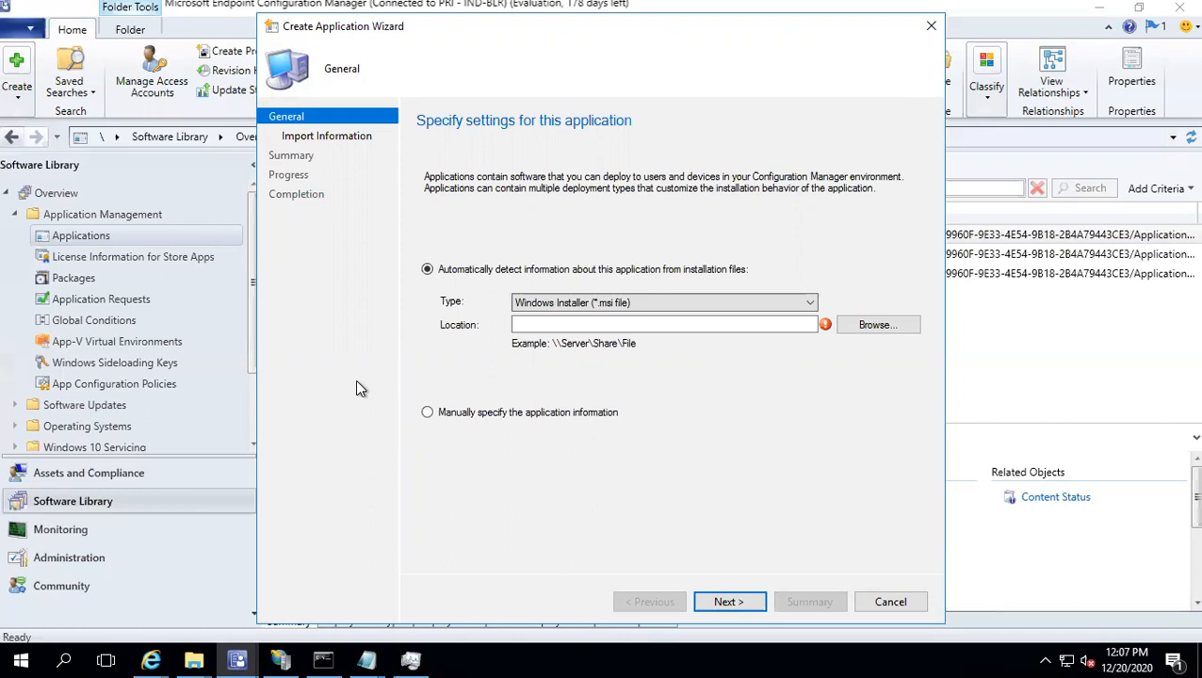
click(428, 414)
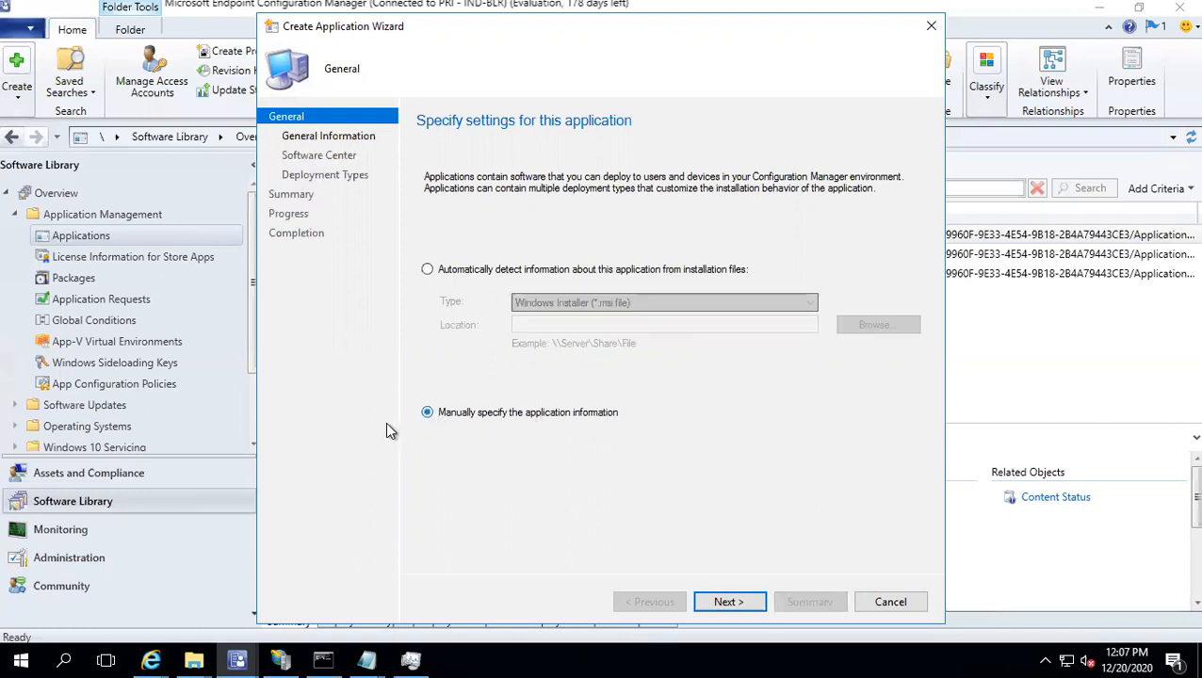
click(729, 602)
text(Citrix 45)
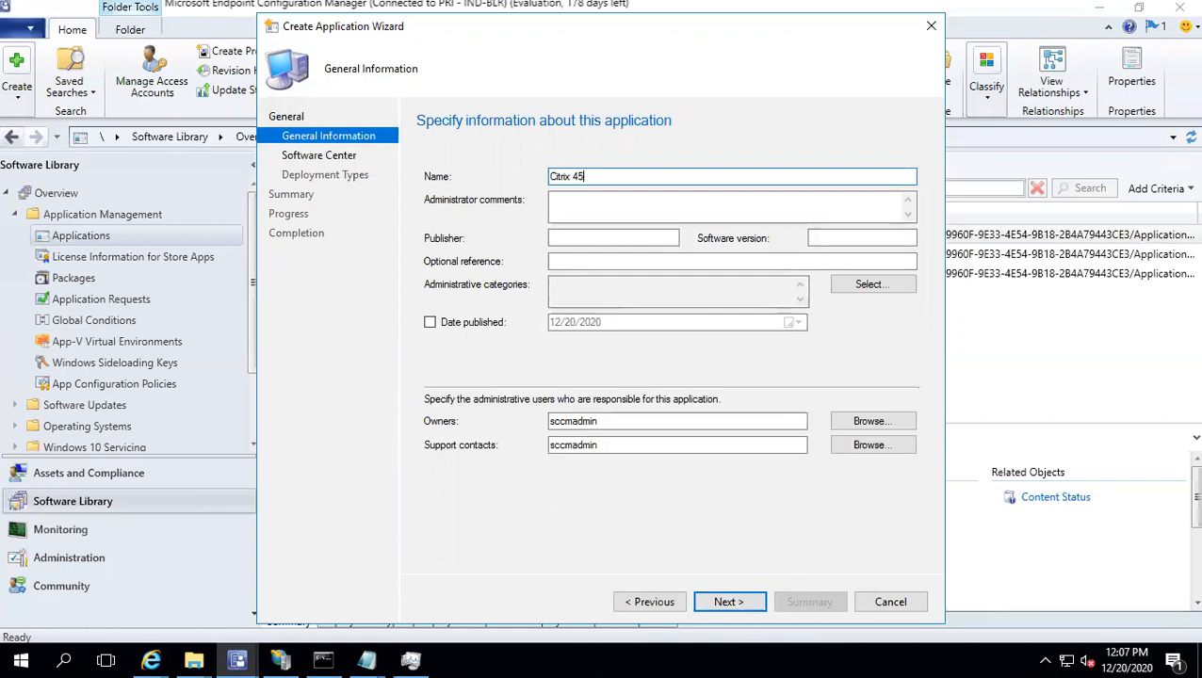
click(738, 607)
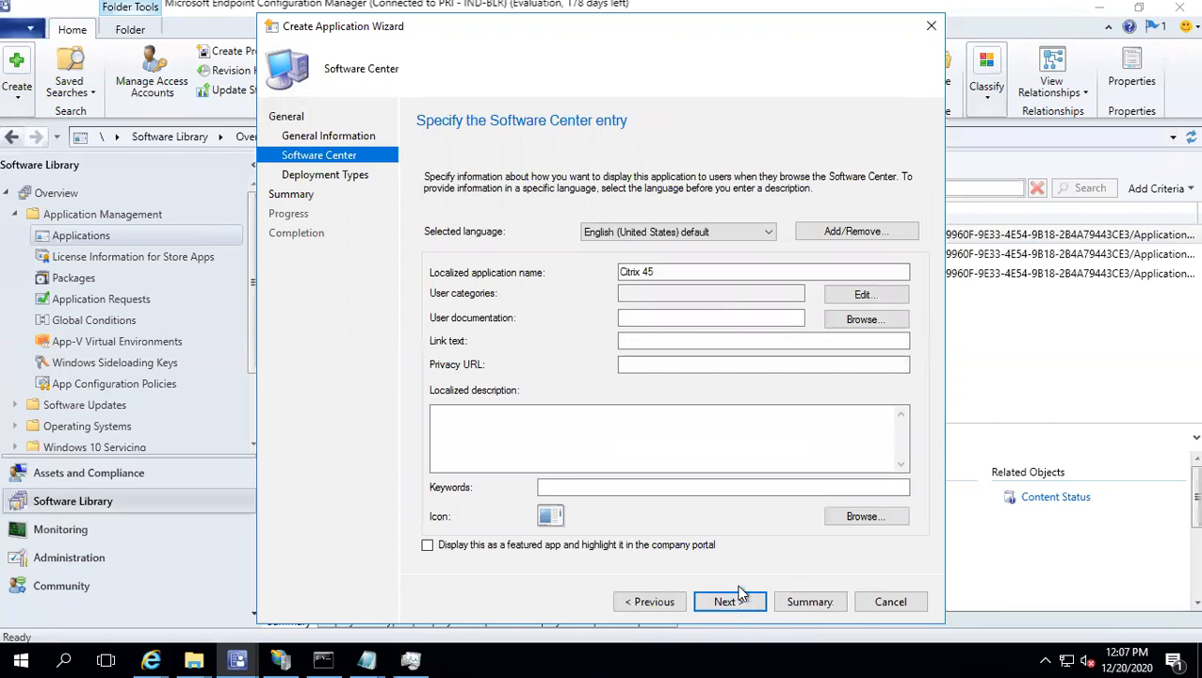
click(475, 439)
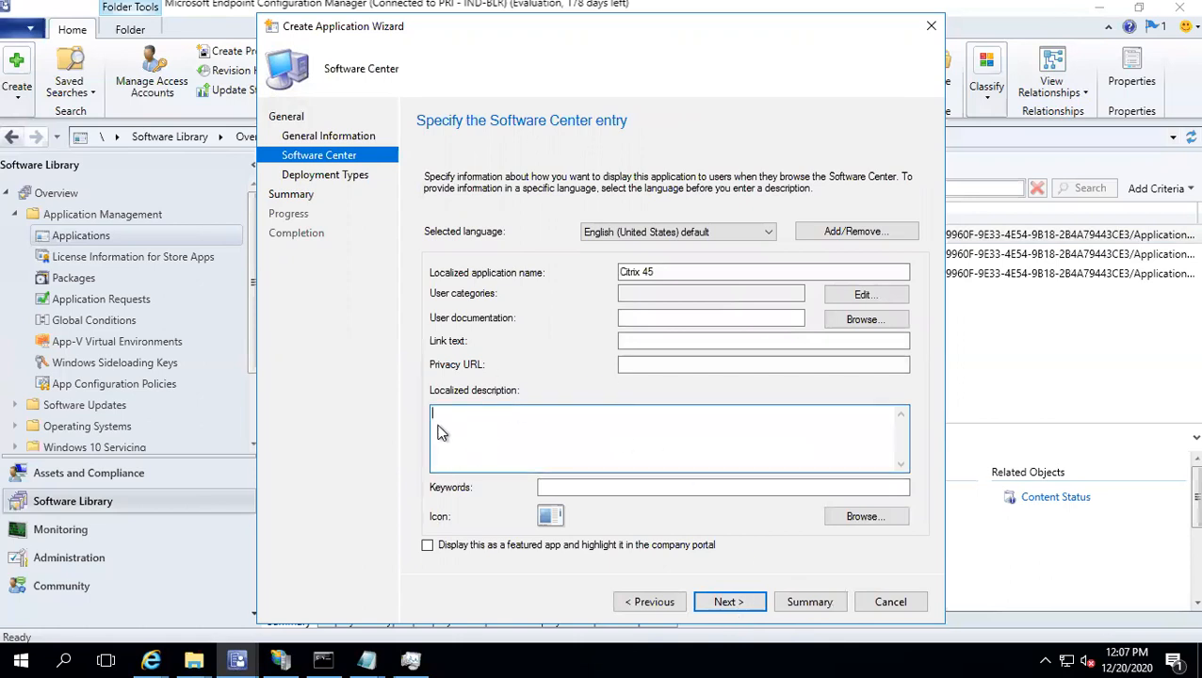
text(Thius)
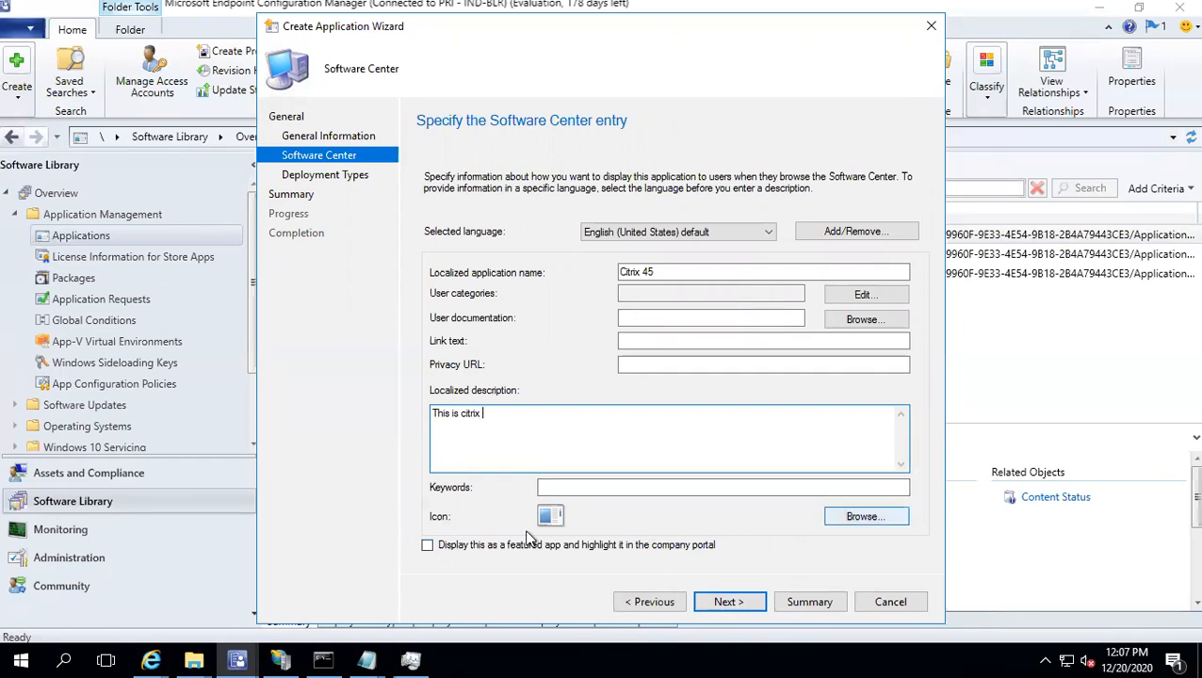
Step: Check the Google Chrome installation status in Software Center on the C3-INDkochi789 remote session, and return to the sccm session
mouse_move(704, 14)
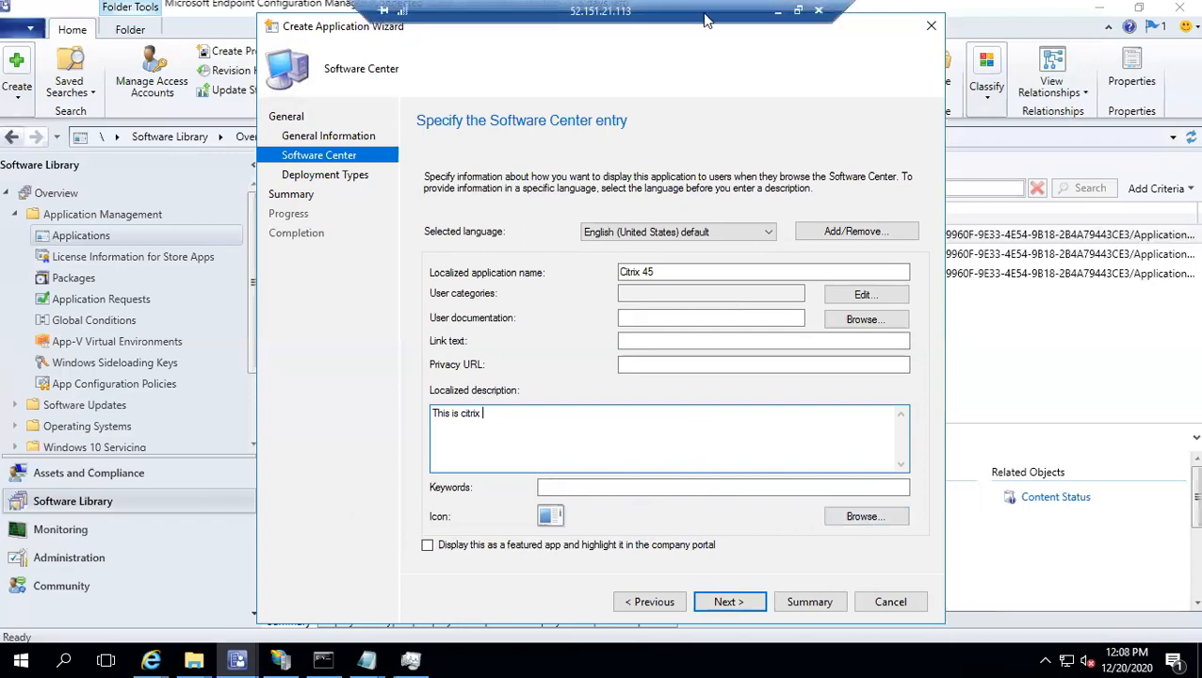
click(776, 12)
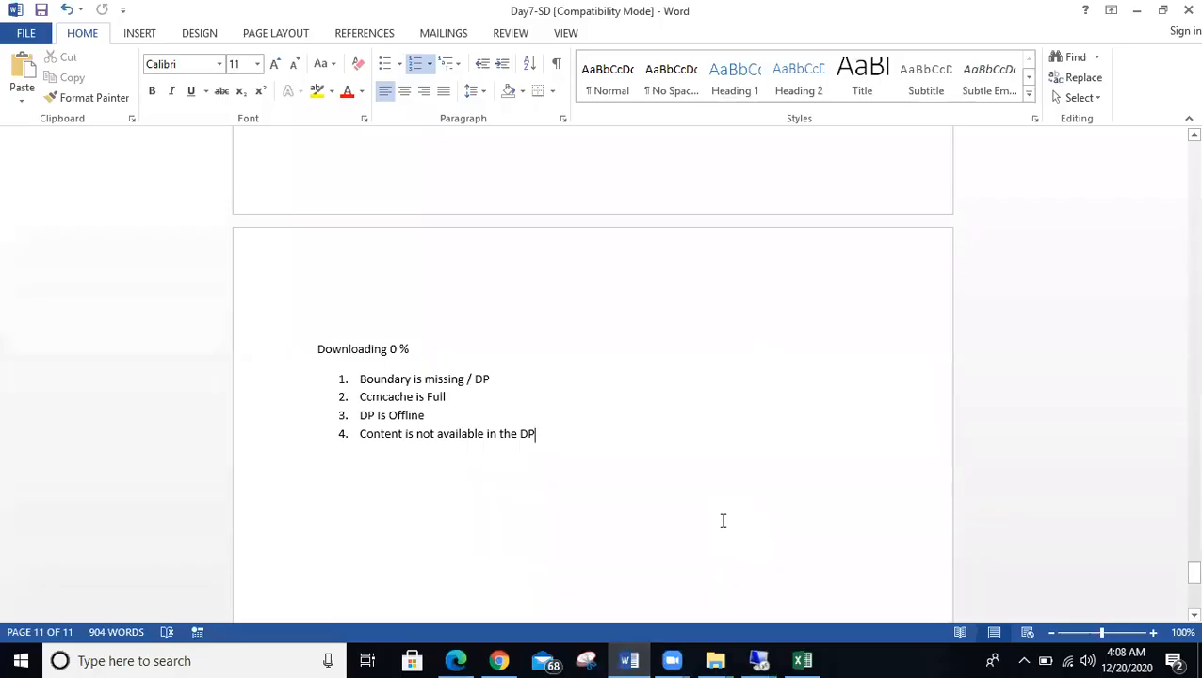
click(758, 660)
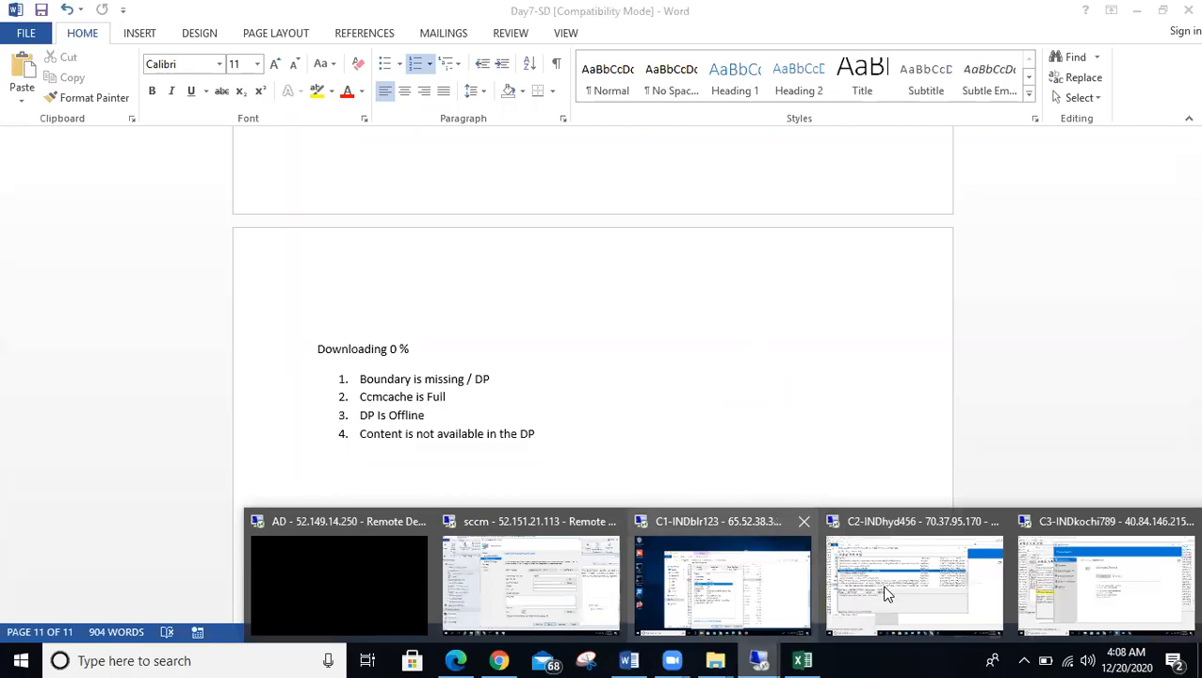
click(1102, 586)
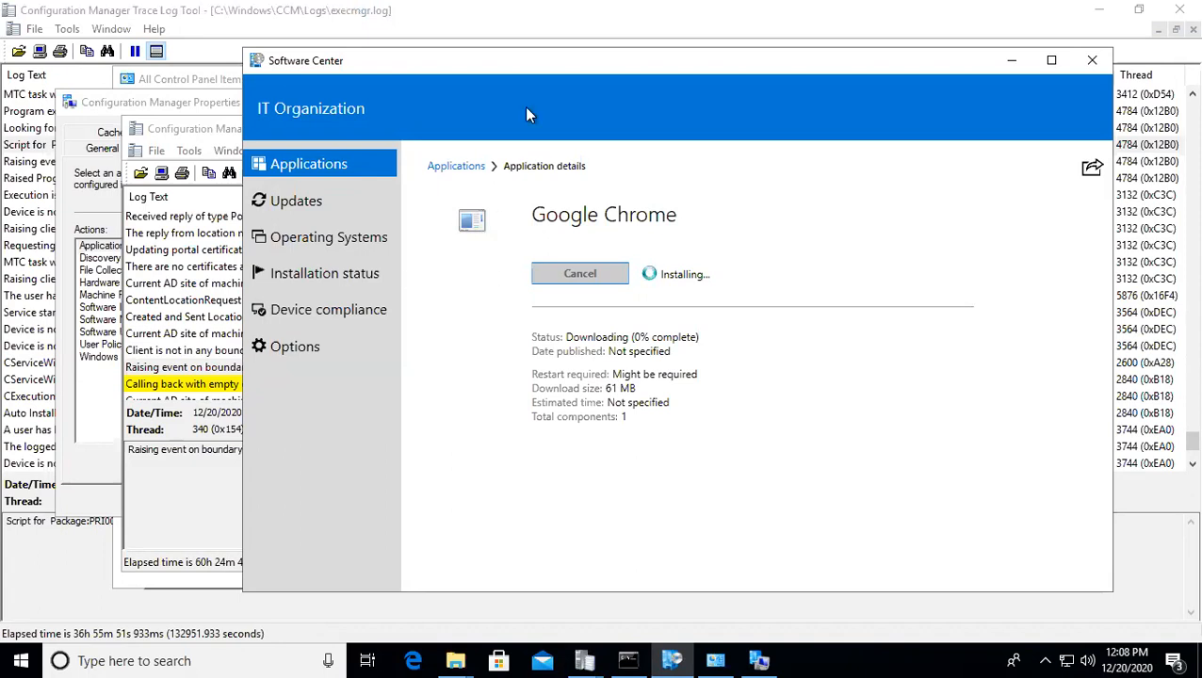
click(770, 19)
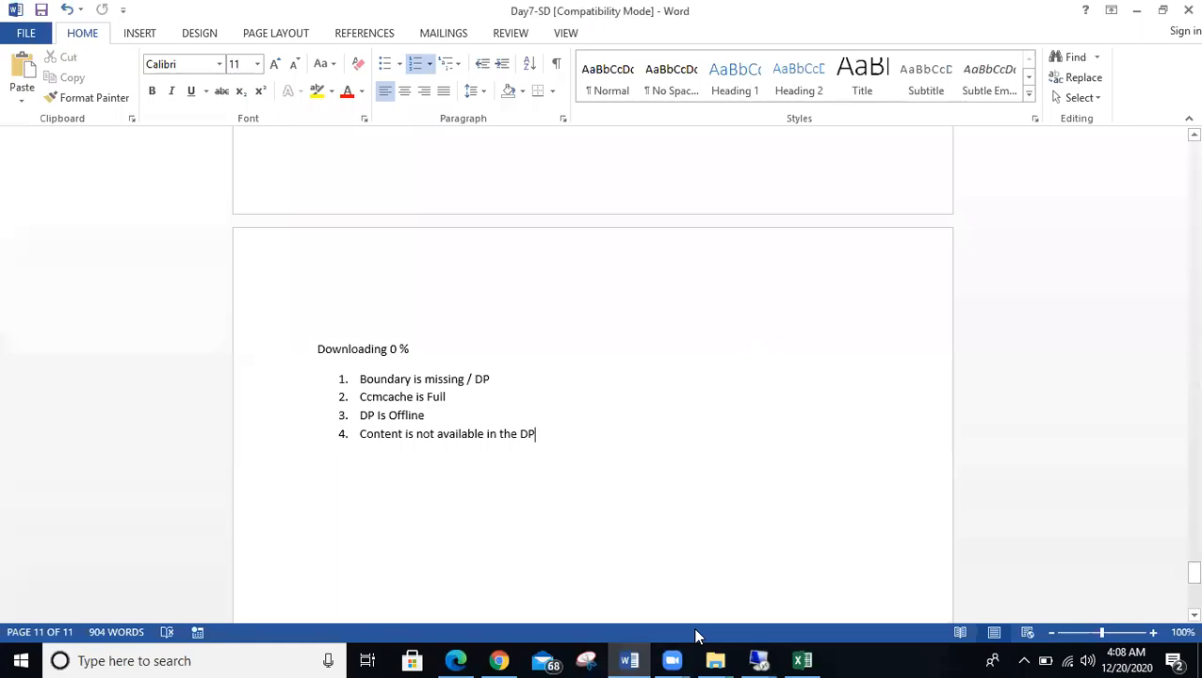
click(759, 661)
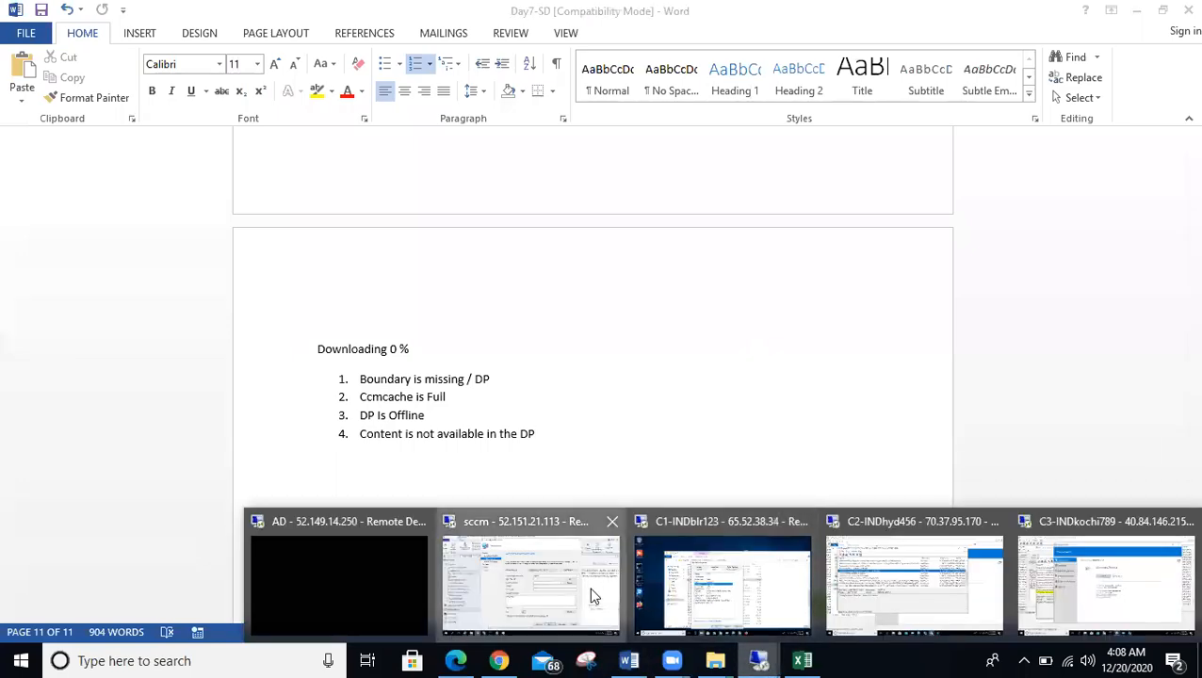
click(594, 596)
Step: Add a deployment type of type Script Installer to the application and name it Citrix 45
click(725, 602)
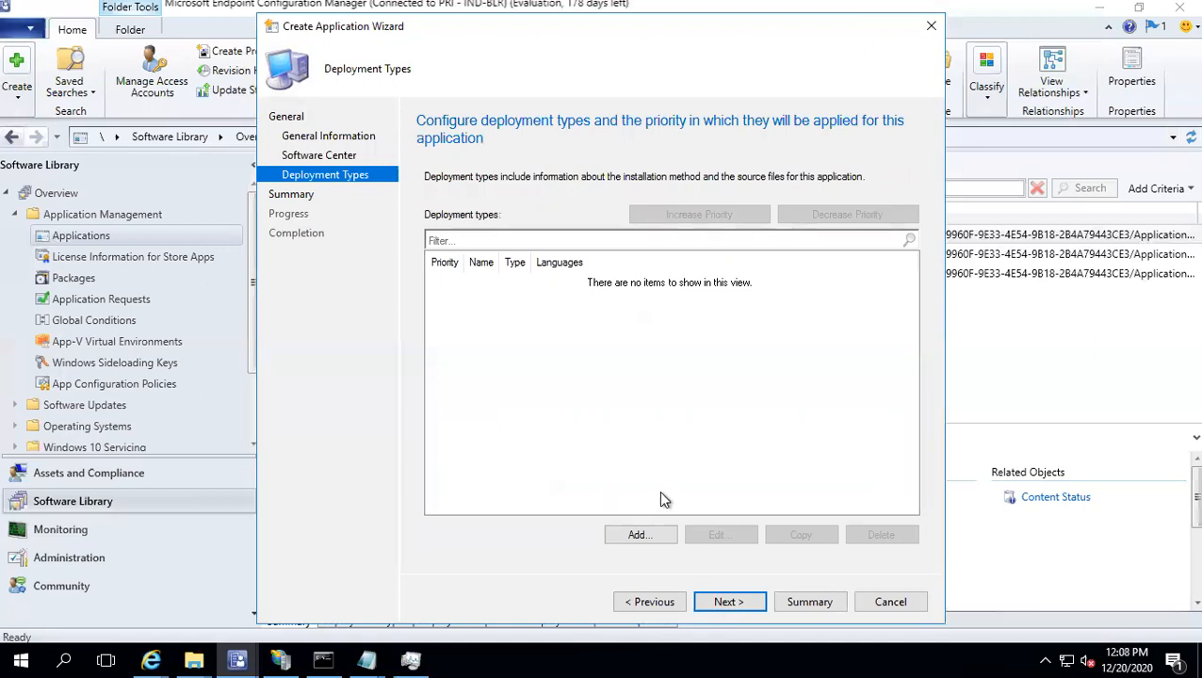
click(638, 536)
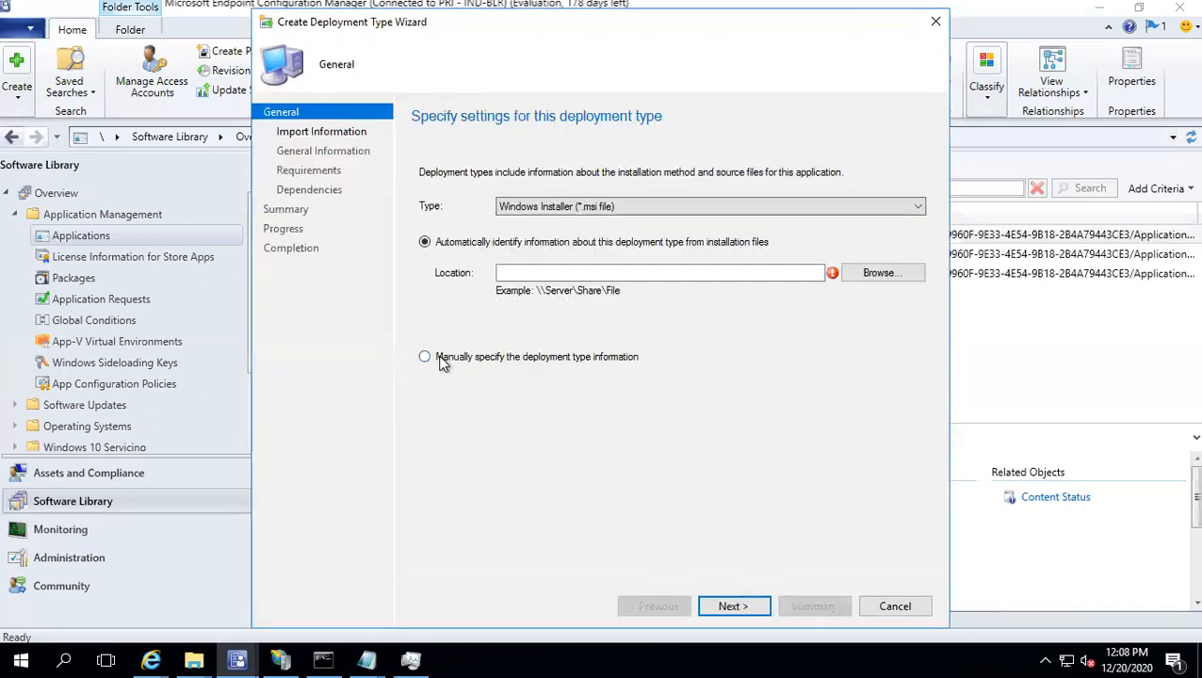
click(556, 207)
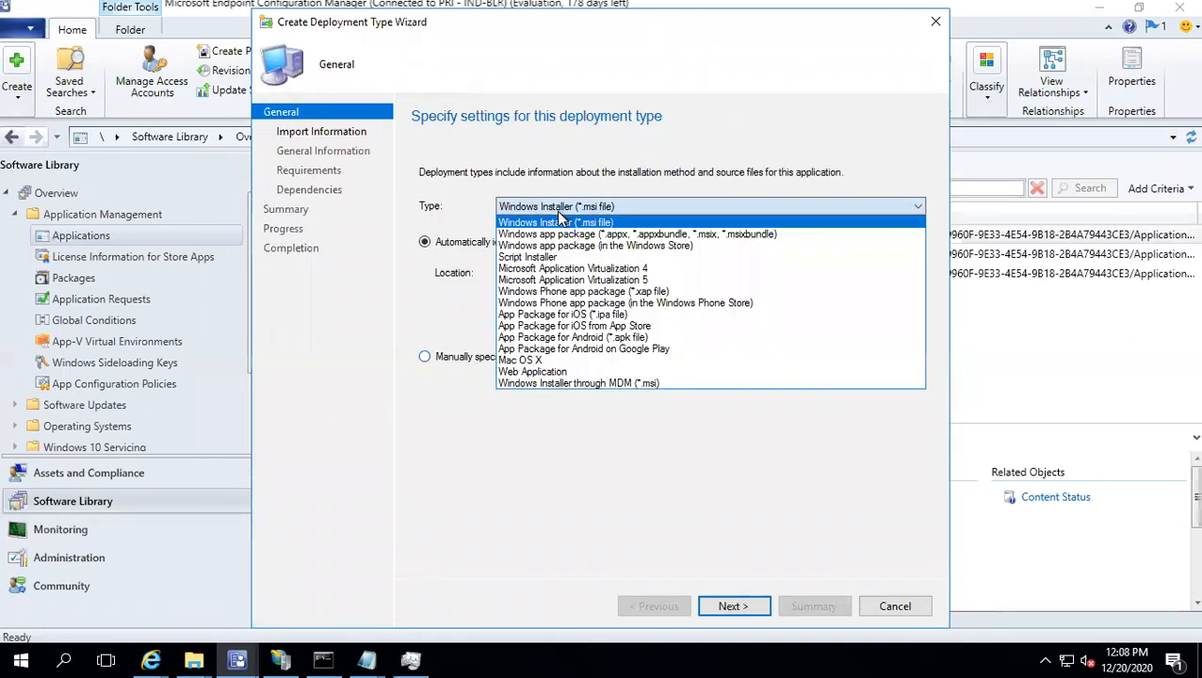
click(562, 259)
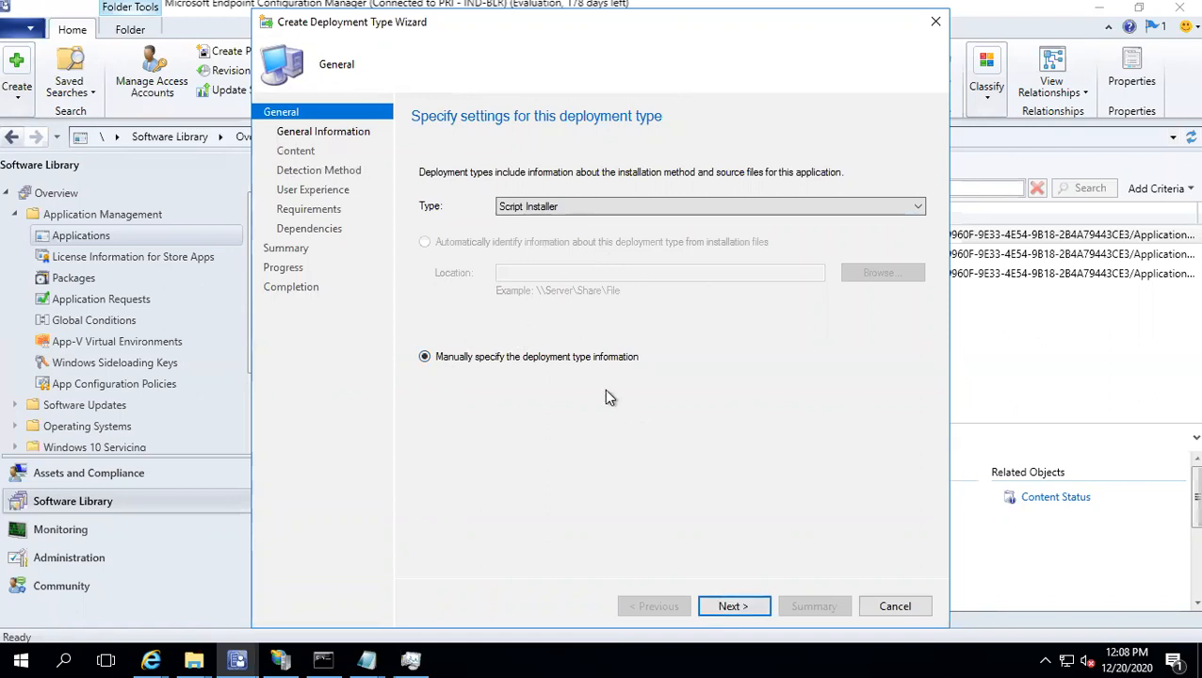
click(727, 606)
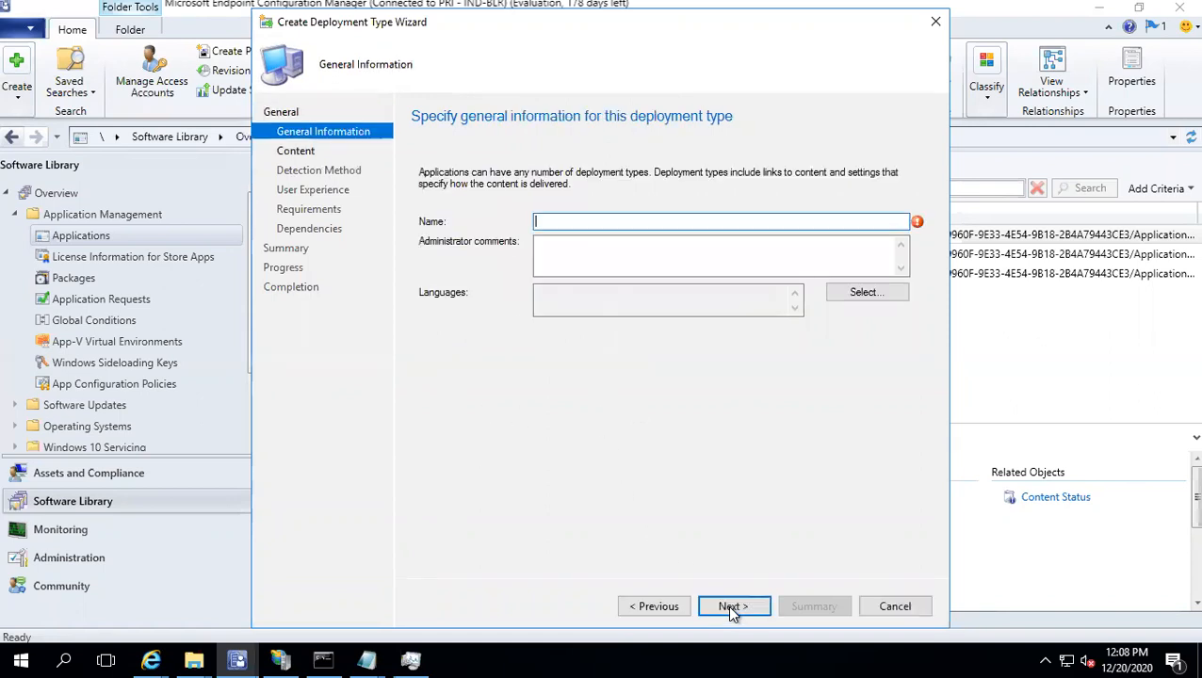
text(Citrix 45)
click(735, 607)
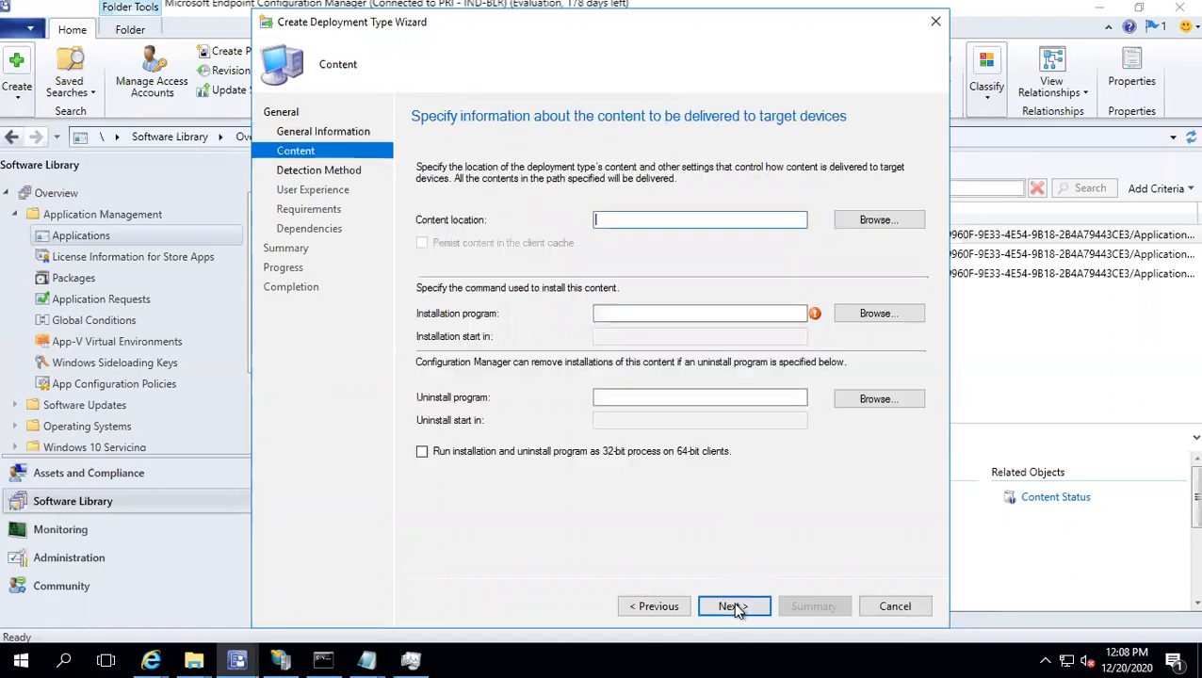
Step: Set the deployment type's content location to \\sccm2\Source\Softwares\Citrix
click(871, 219)
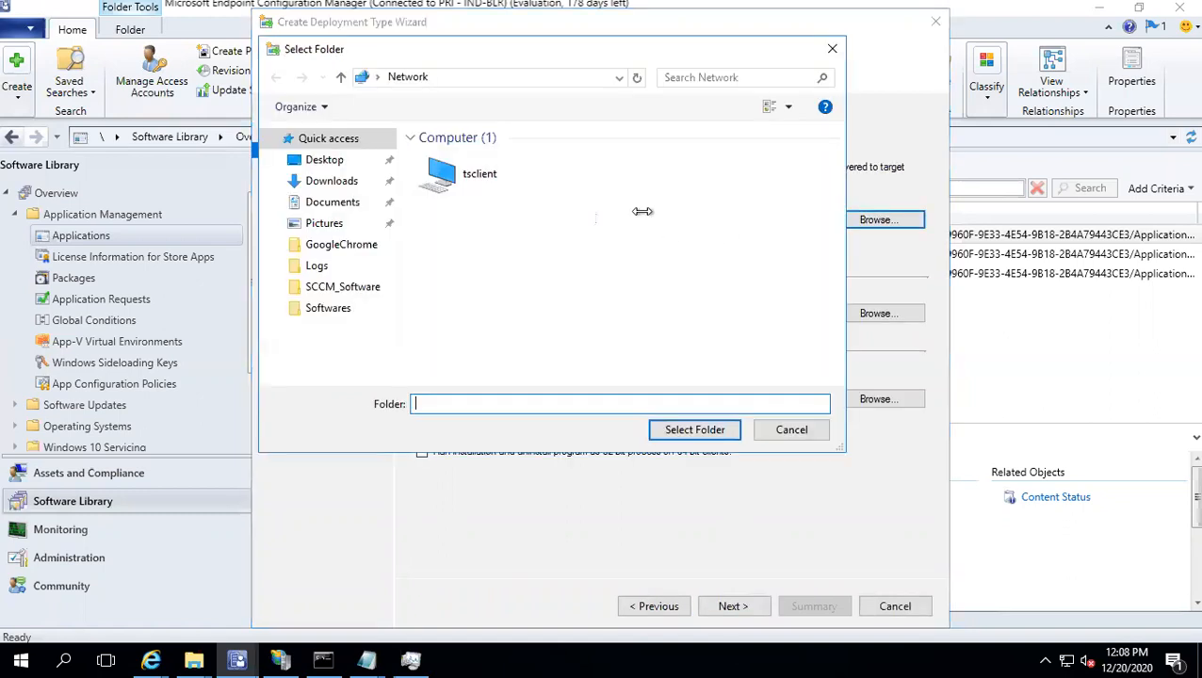
click(489, 79)
text(\\sccm2\Source\Softwares\Citrix)
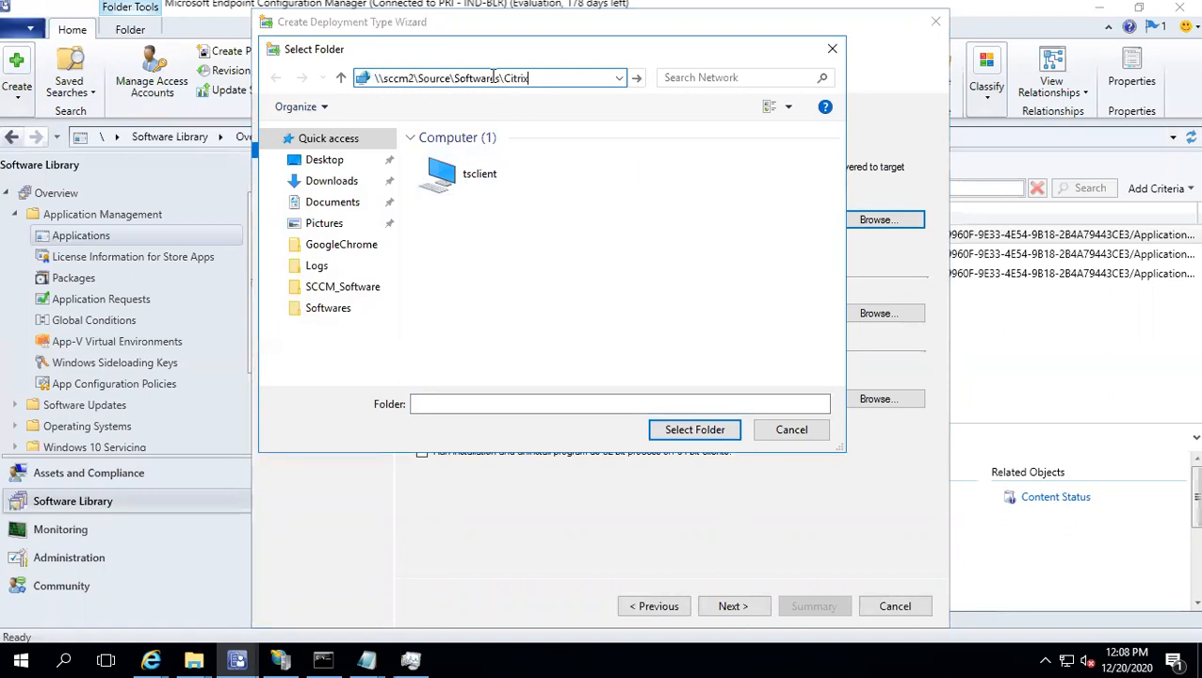
key(Return)
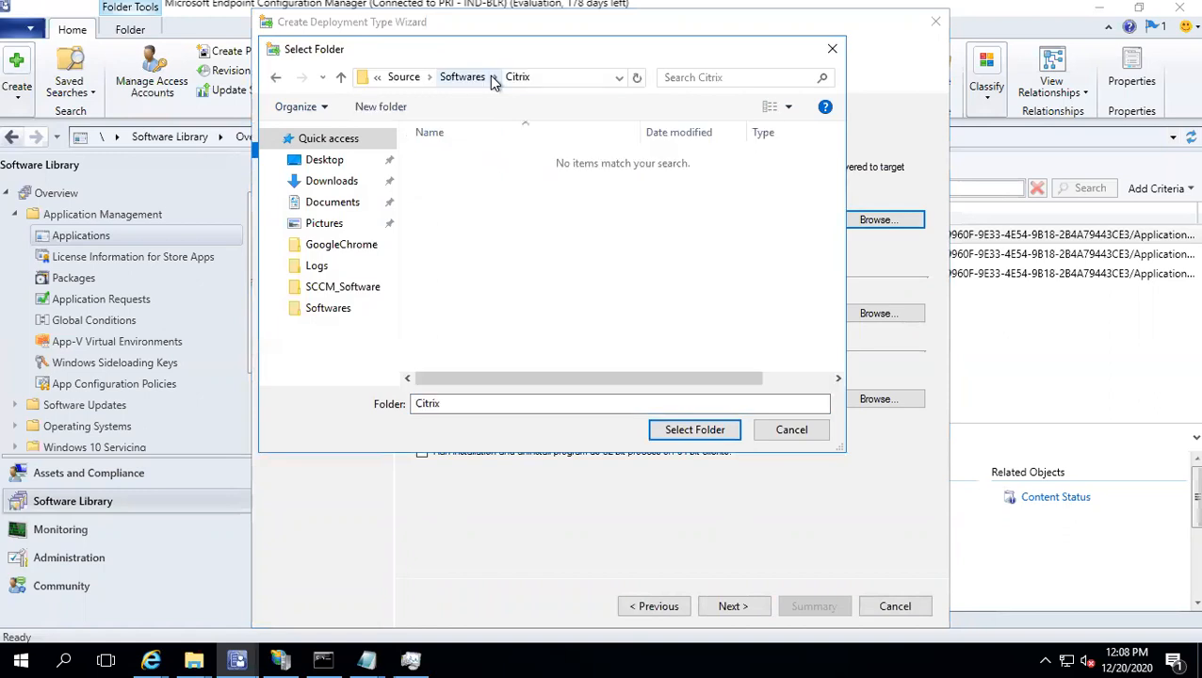
click(683, 438)
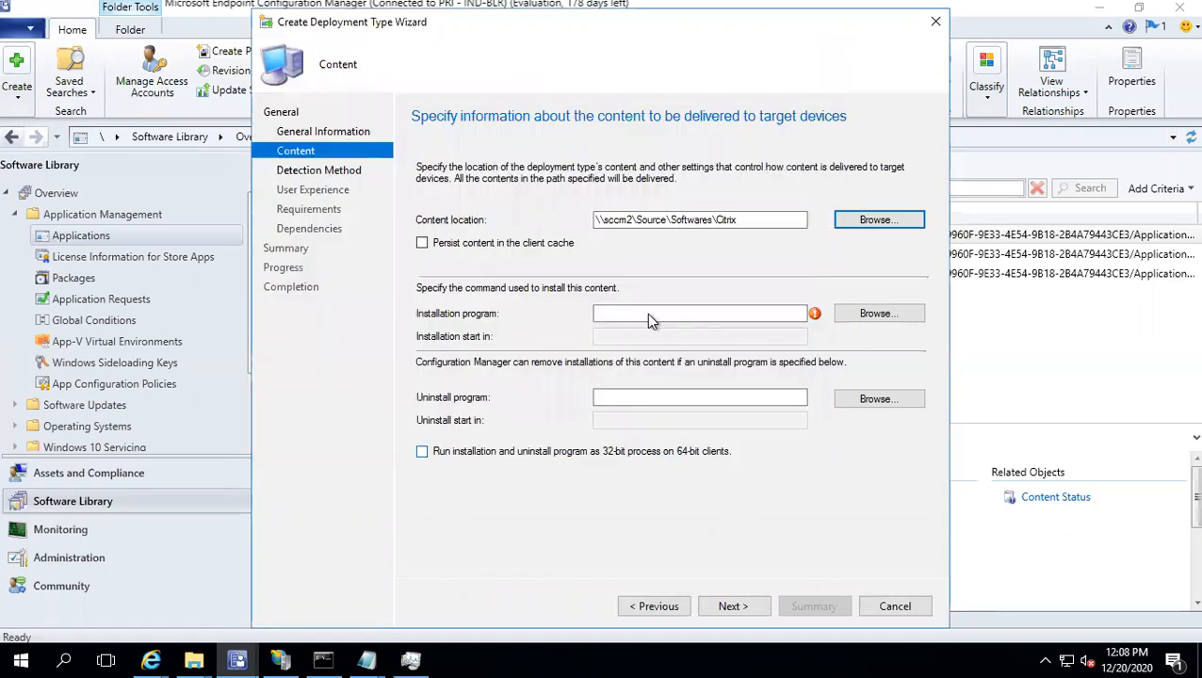
Step: Choose install.bat from the Citrix folder, with all file types listed, as the installation program and proceed to the detection method
click(871, 314)
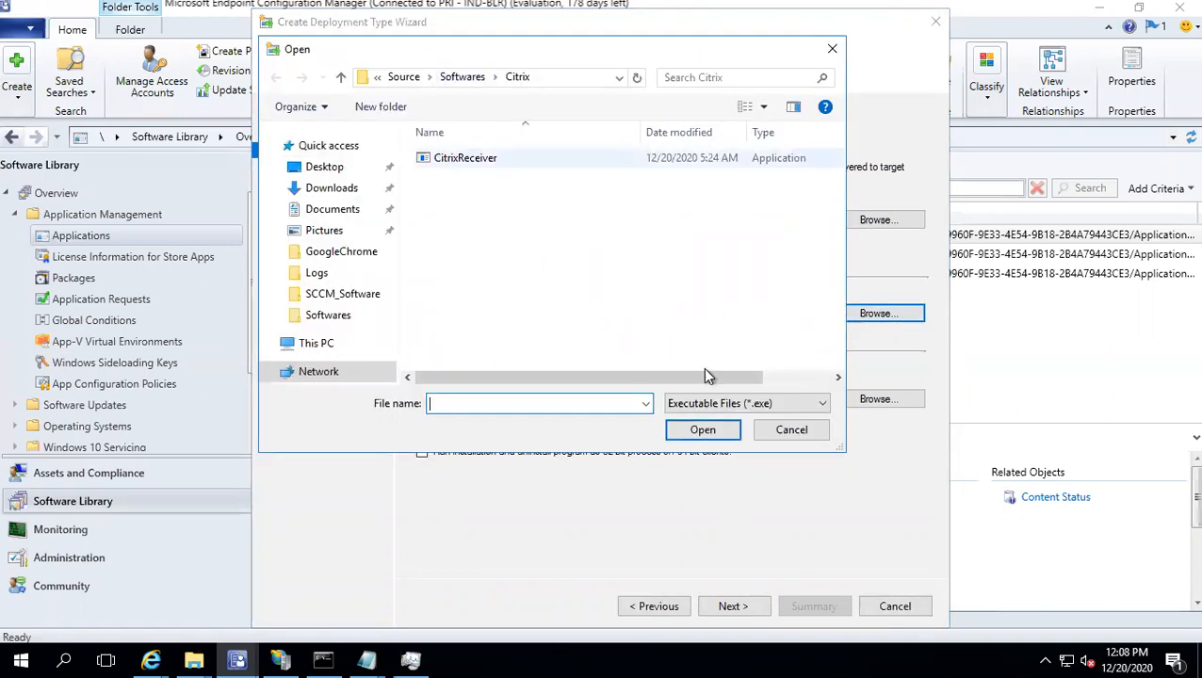
click(719, 404)
click(713, 436)
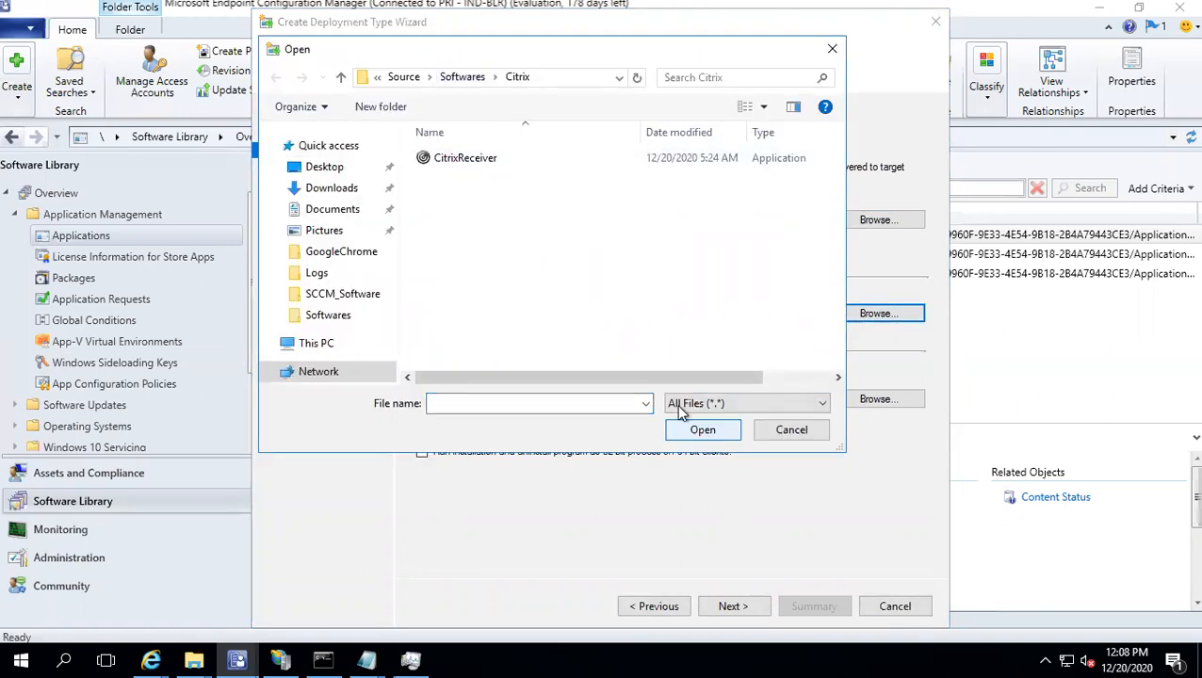
double_click(444, 179)
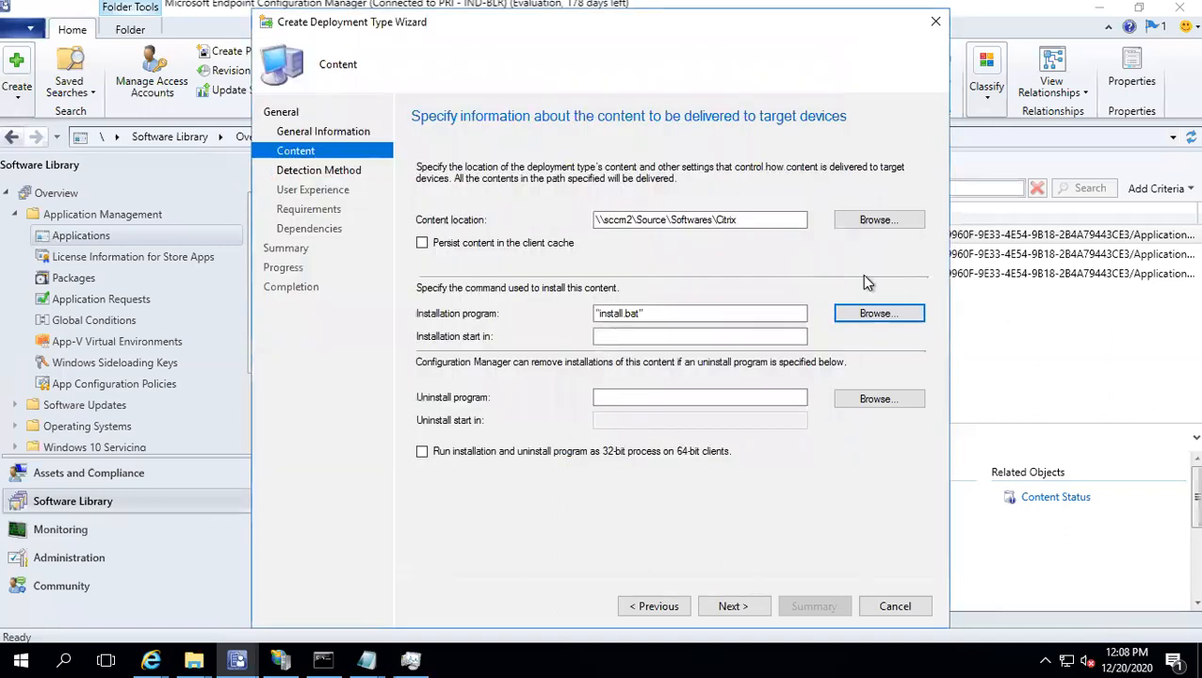
click(730, 605)
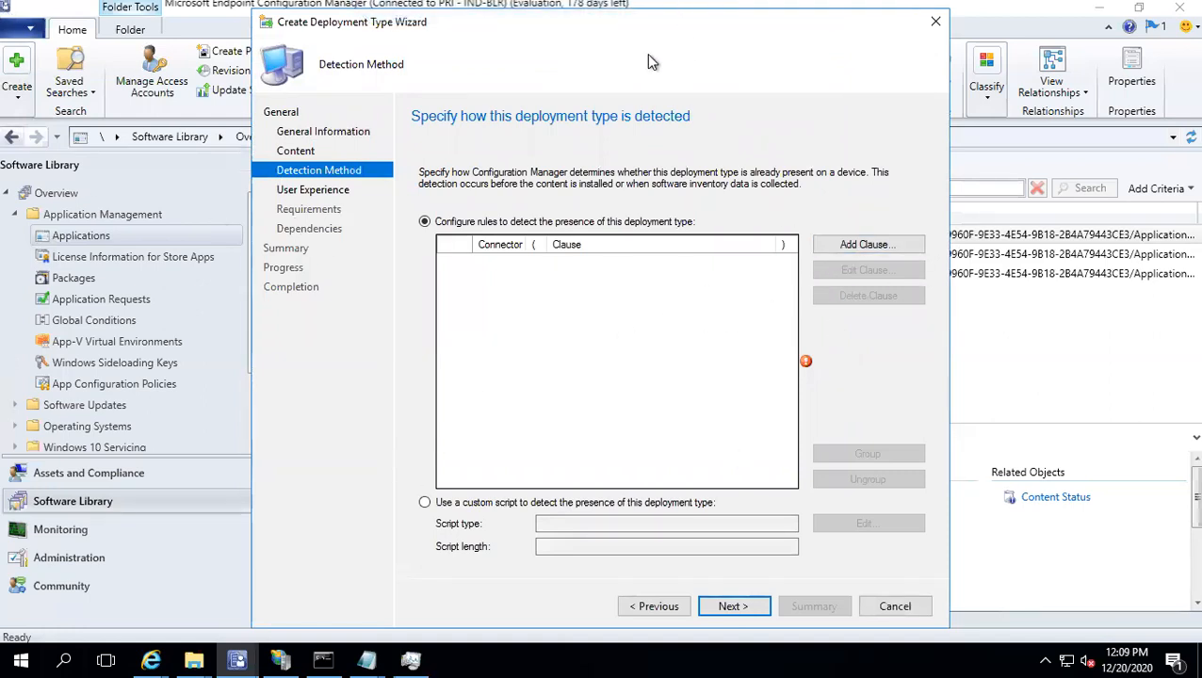
Step: Switch to the C1-INDblr123 remote session, close the firefox properties and Mozilla Firefox folder, and finish the Firefox setup wizard
click(778, 11)
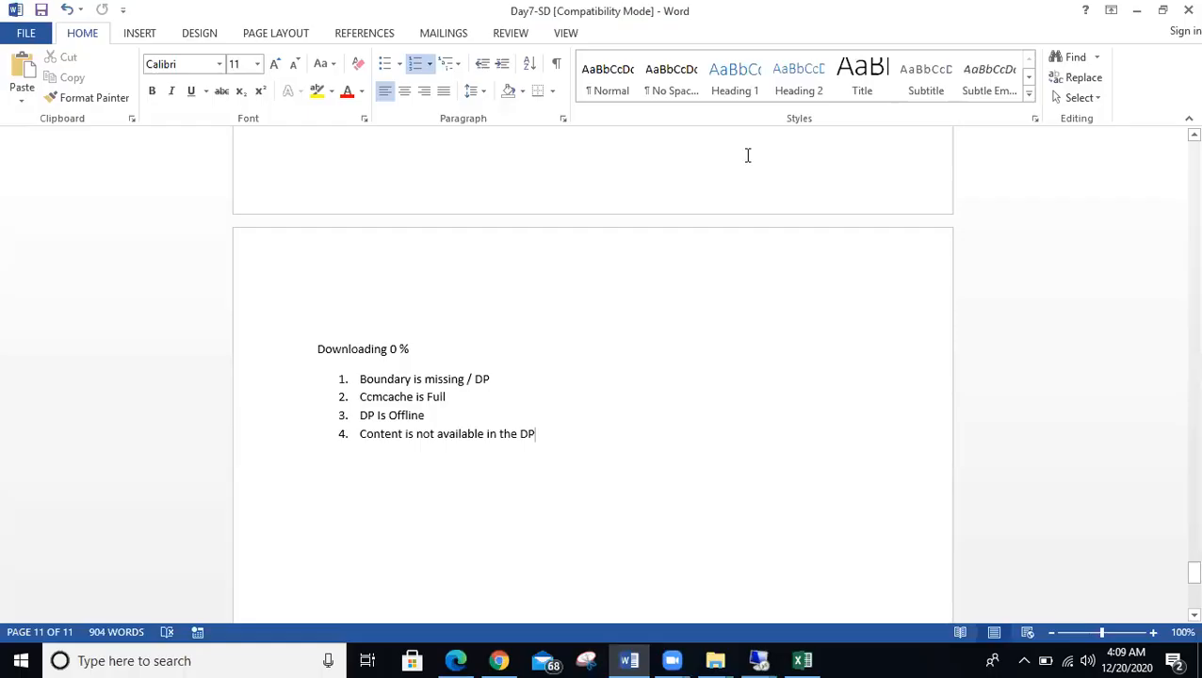
mouse_move(758, 656)
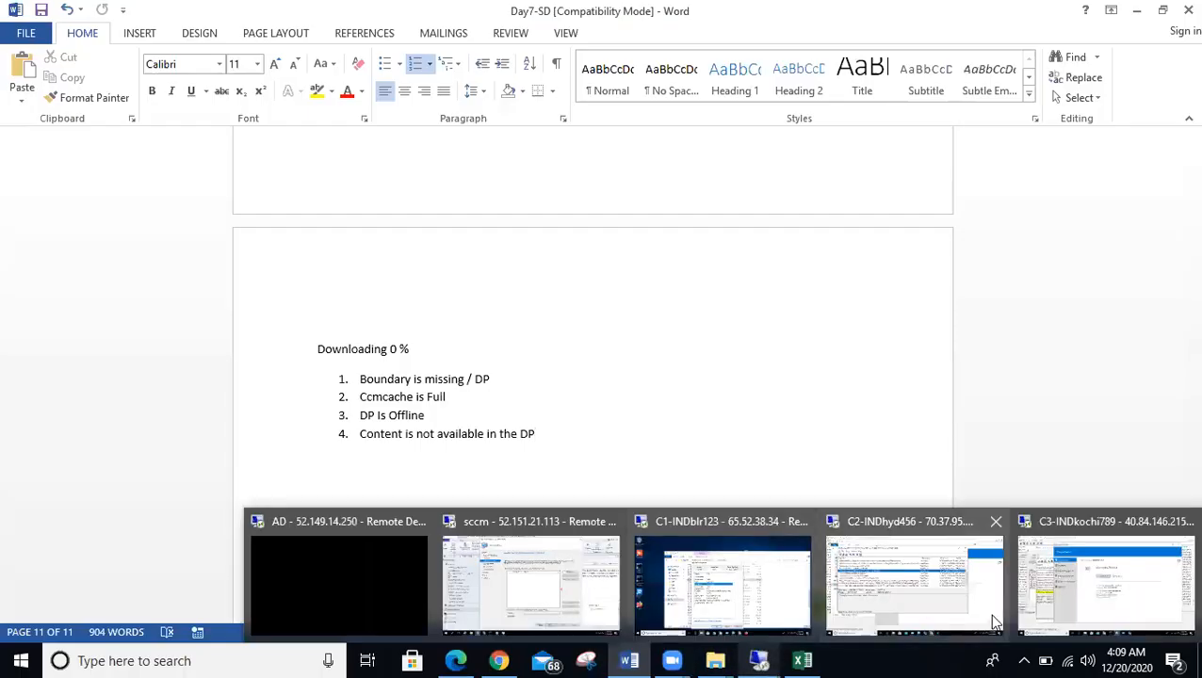
click(923, 586)
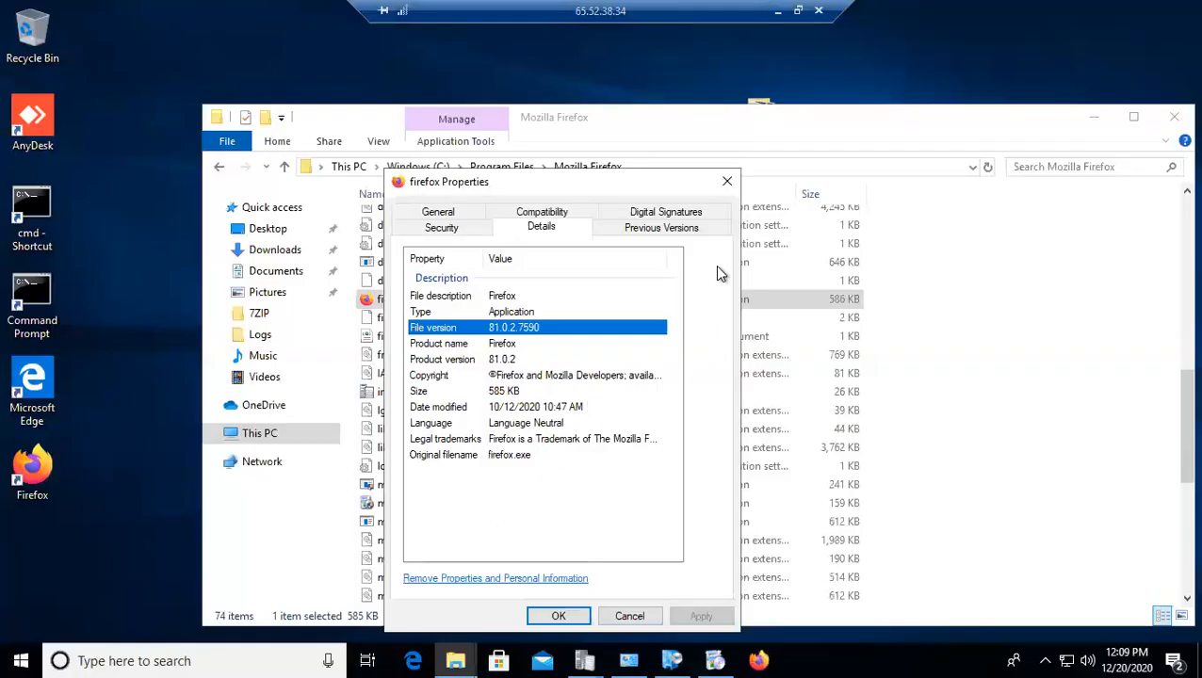
click(727, 181)
click(1172, 112)
click(713, 479)
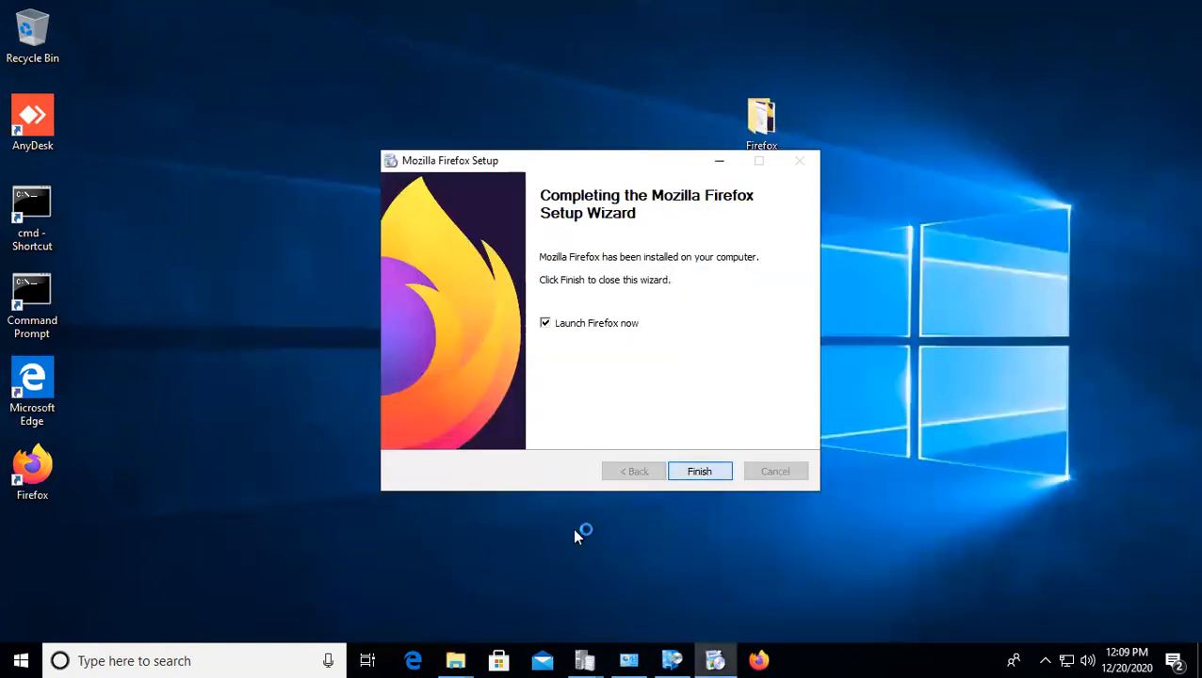
Step: Bring up the Softwares folder of the sccm2 share in File Explorer and select the Citrix folder
mouse_move(468, 652)
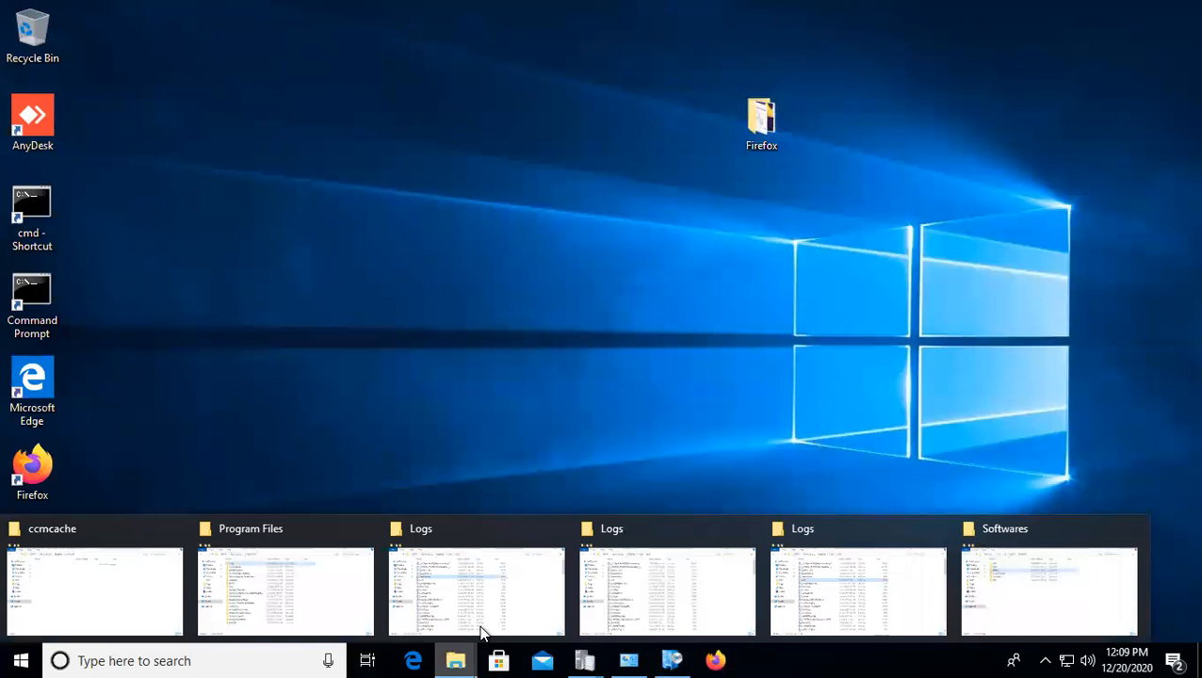
click(1045, 595)
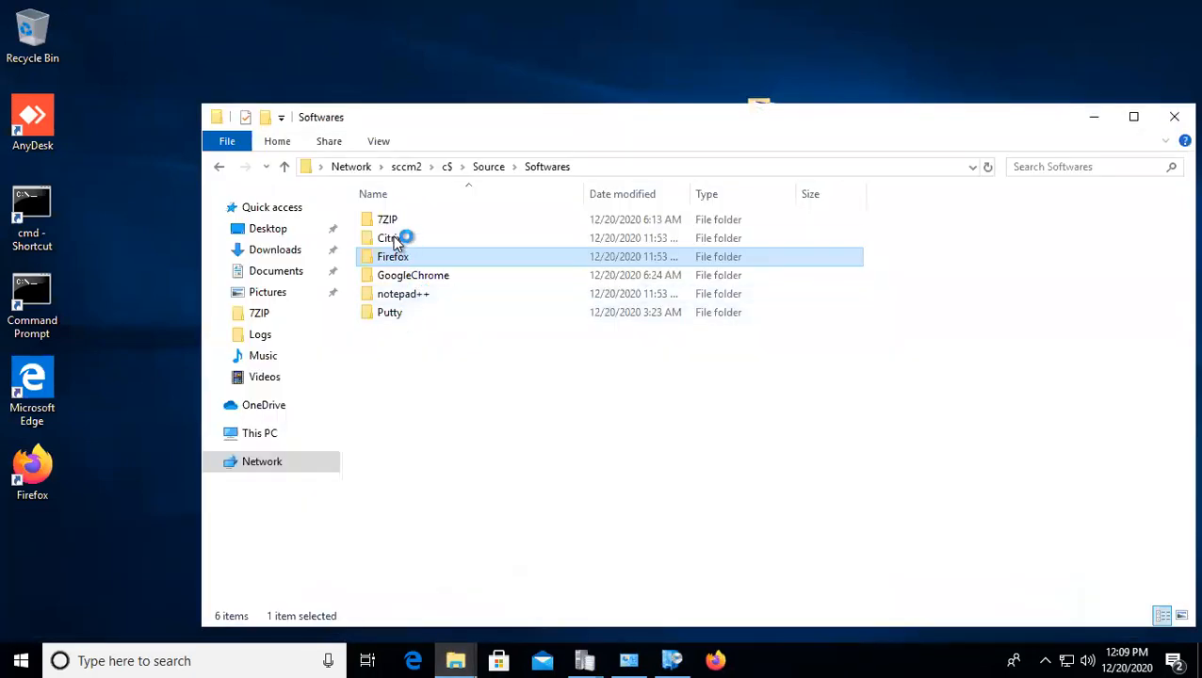
click(400, 241)
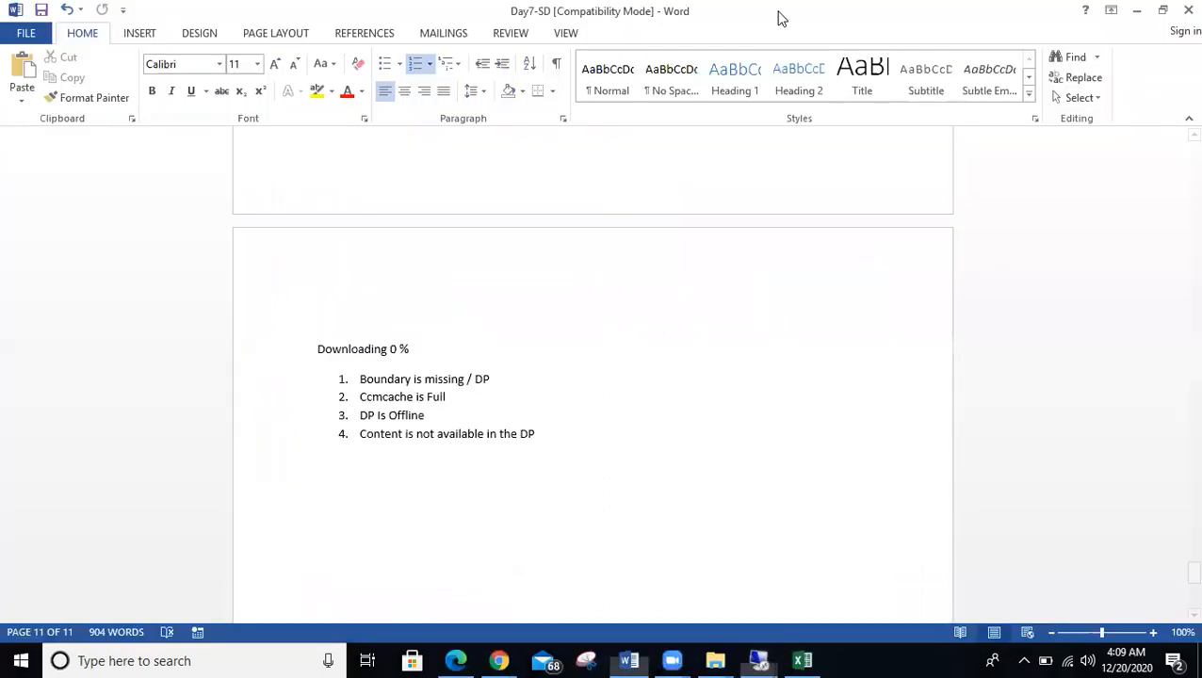
click(778, 11)
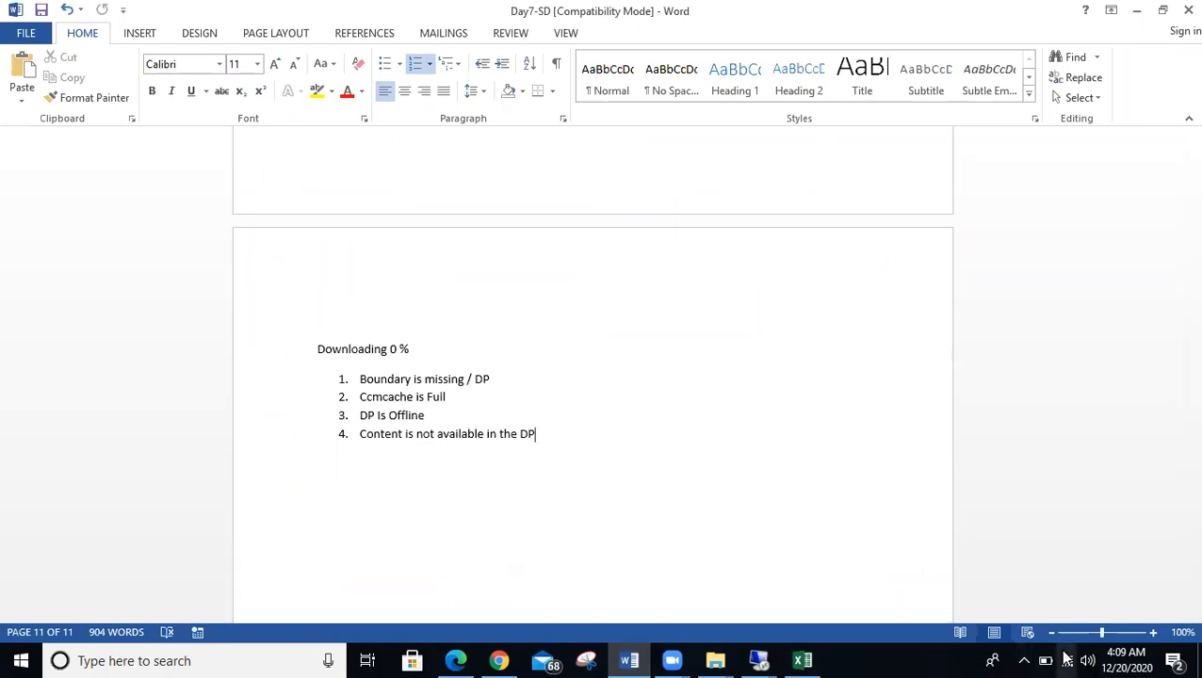
click(1067, 659)
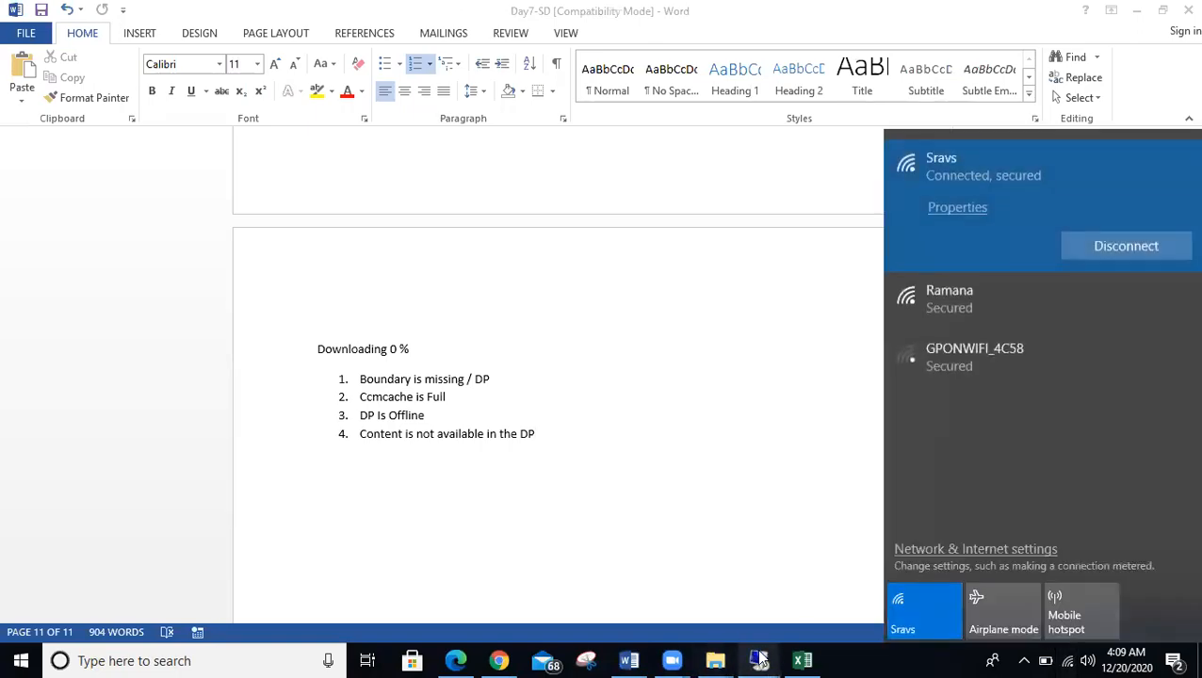
click(760, 659)
click(550, 603)
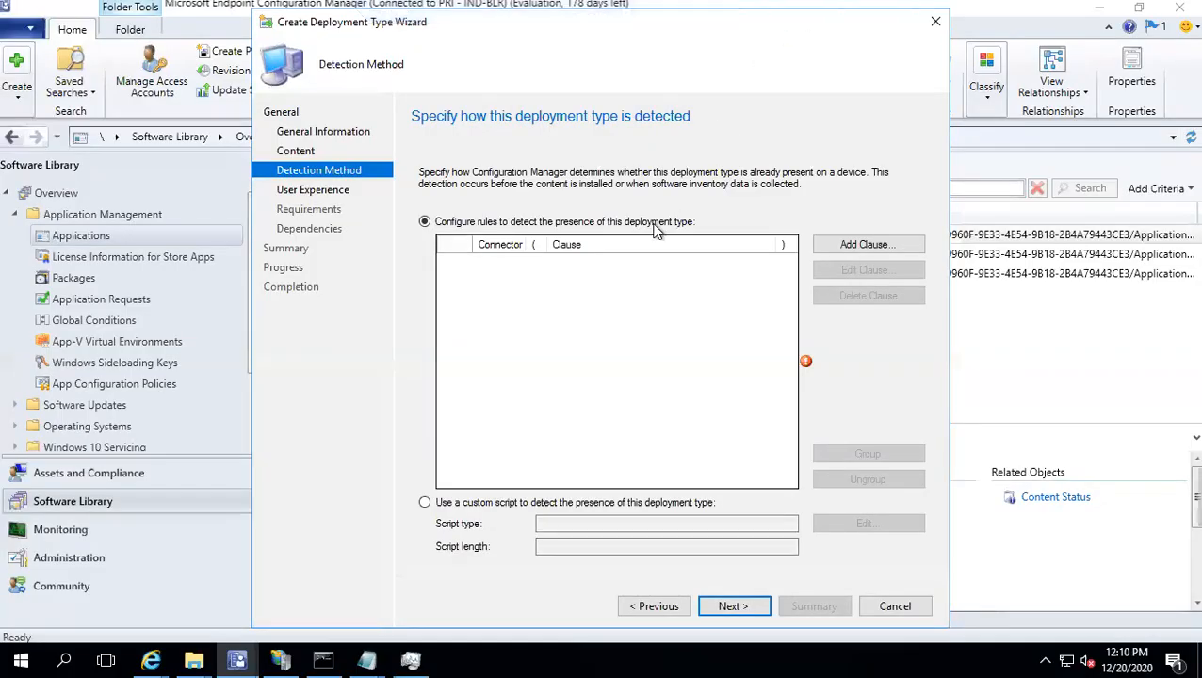
click(846, 244)
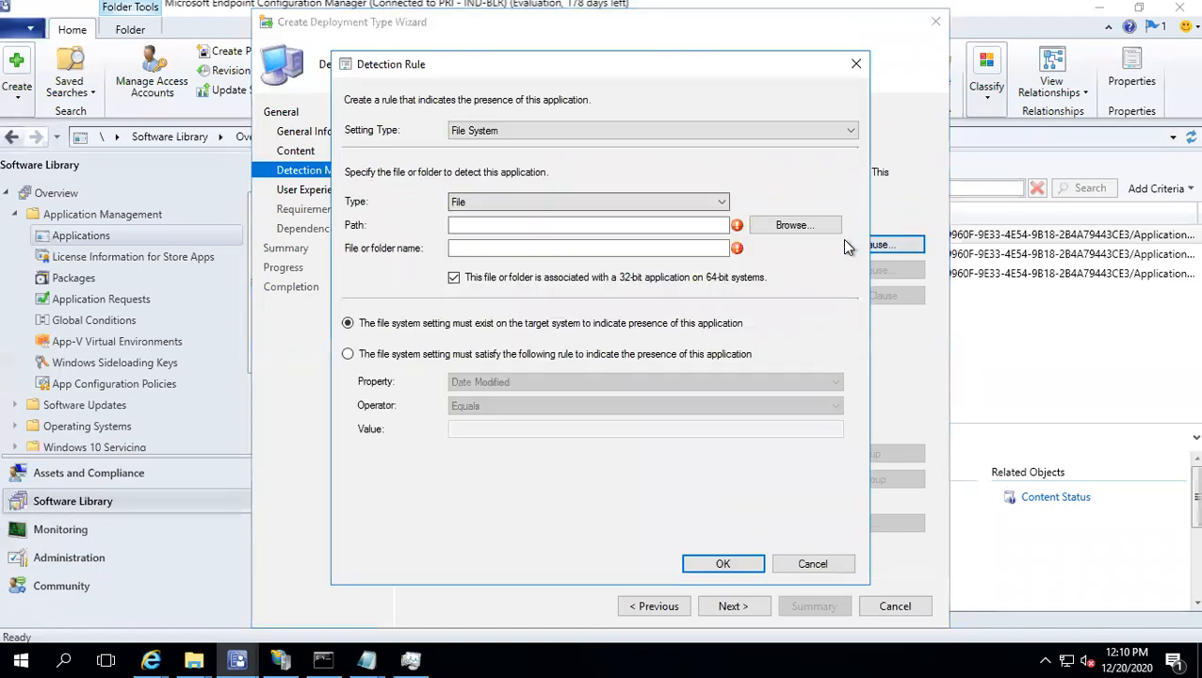
click(855, 63)
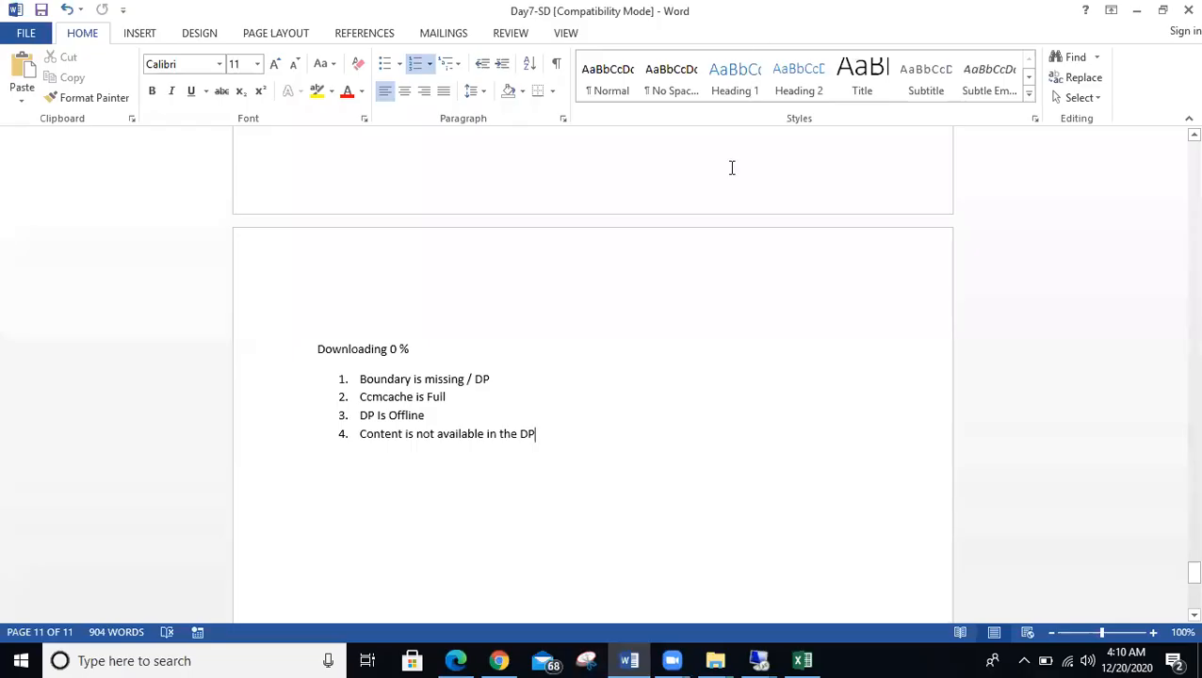
Step: Return to the C1-INDblr123 remote session, paste the copied Citrix folder onto its desktop, and minimize the Softwares window
click(773, 15)
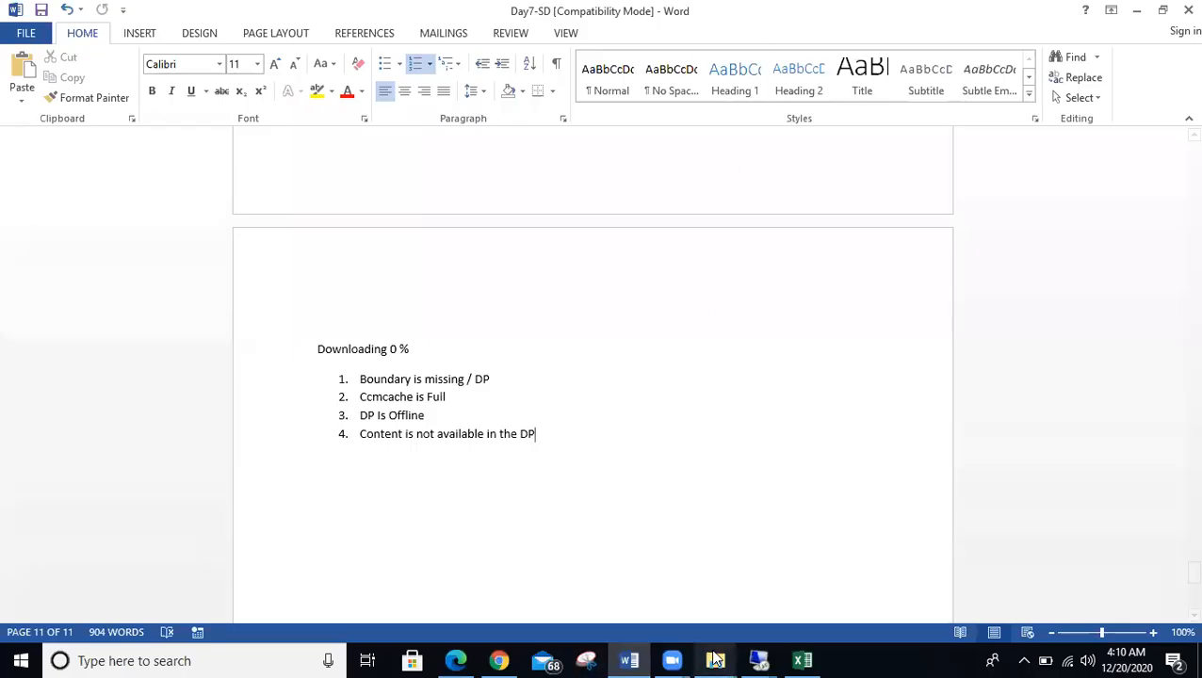
click(758, 660)
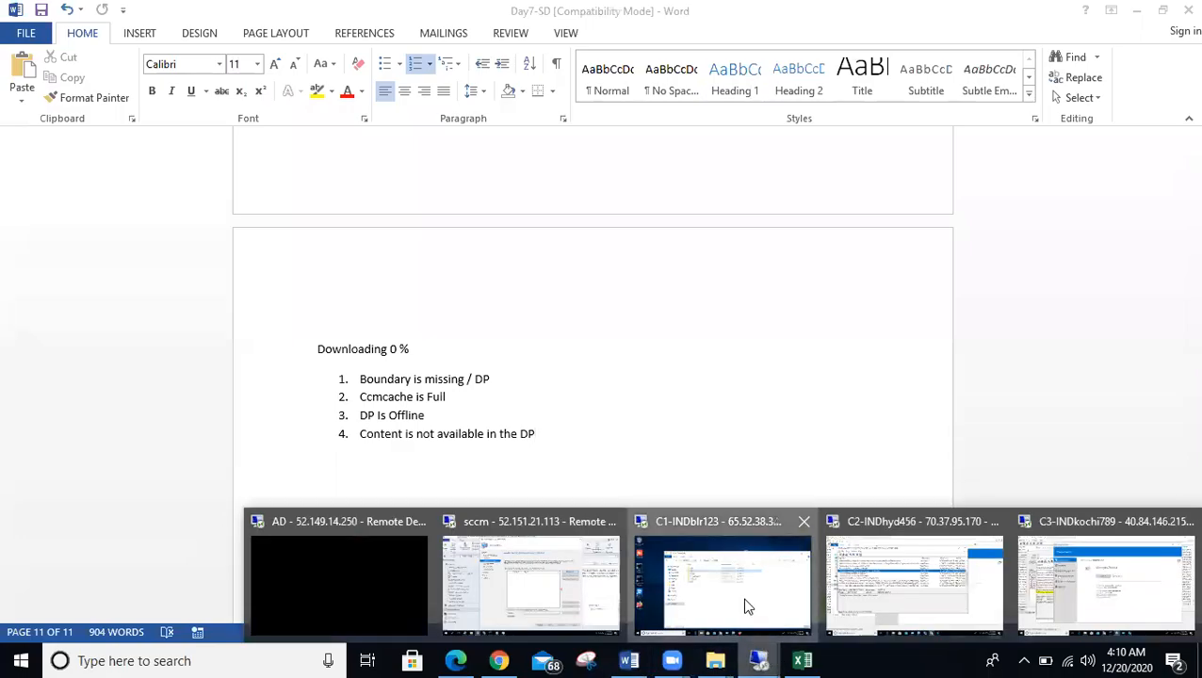
click(747, 605)
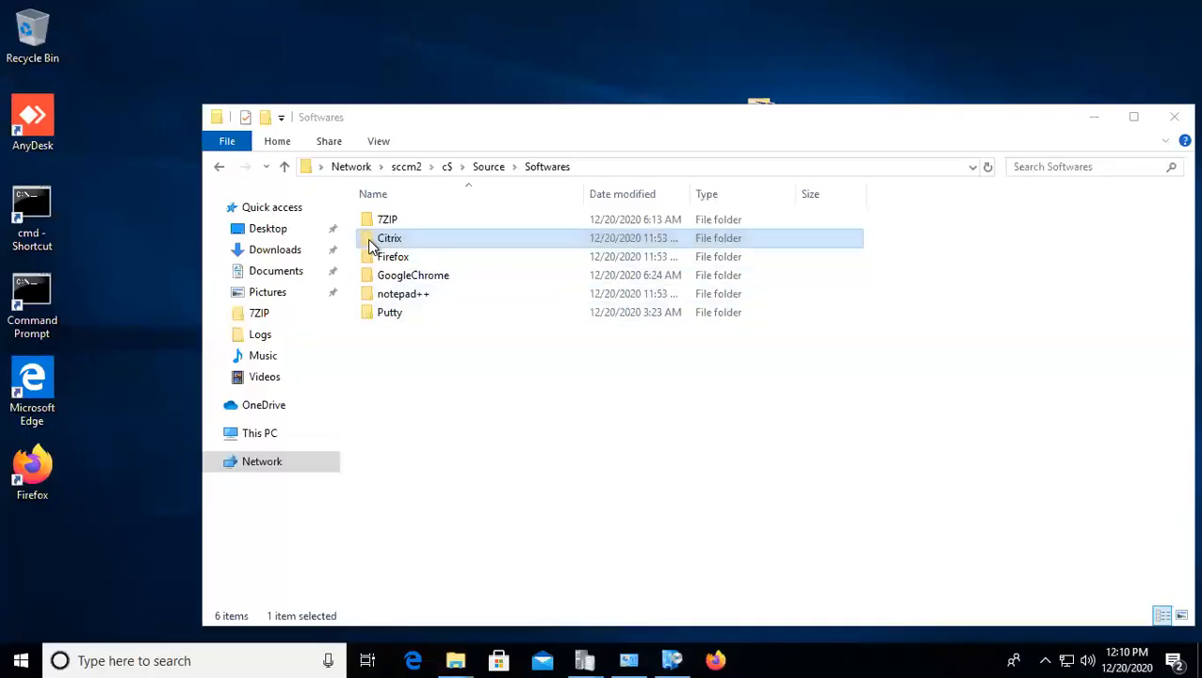
right_click(165, 92)
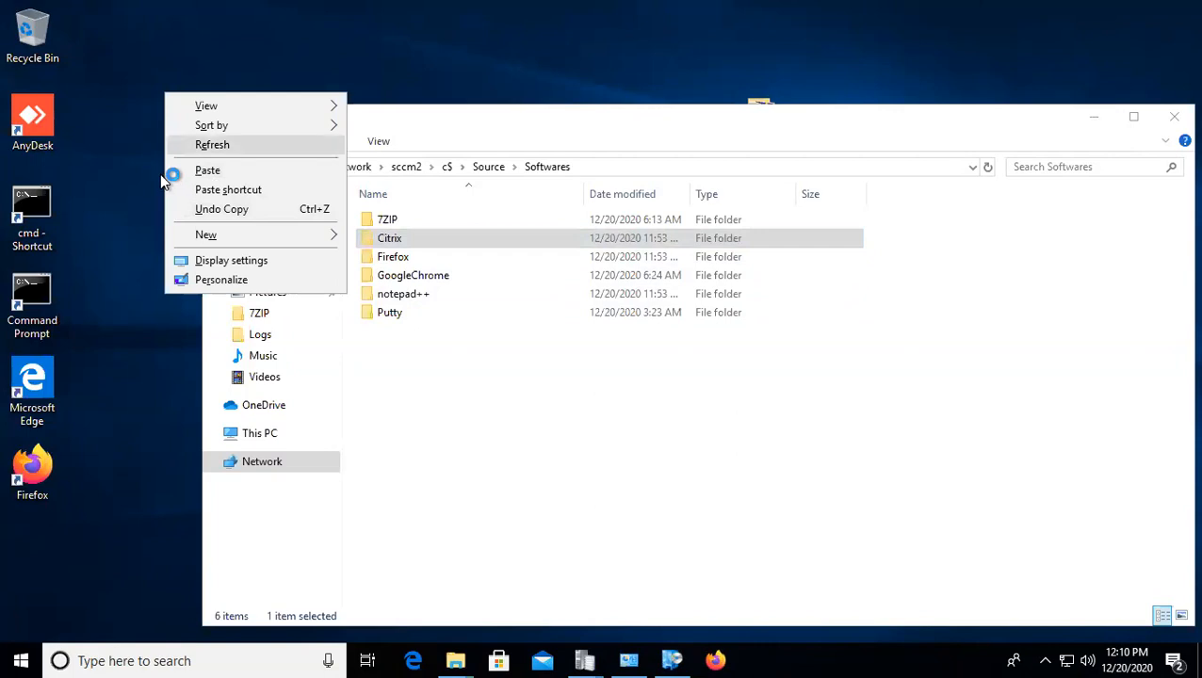
right_click(138, 147)
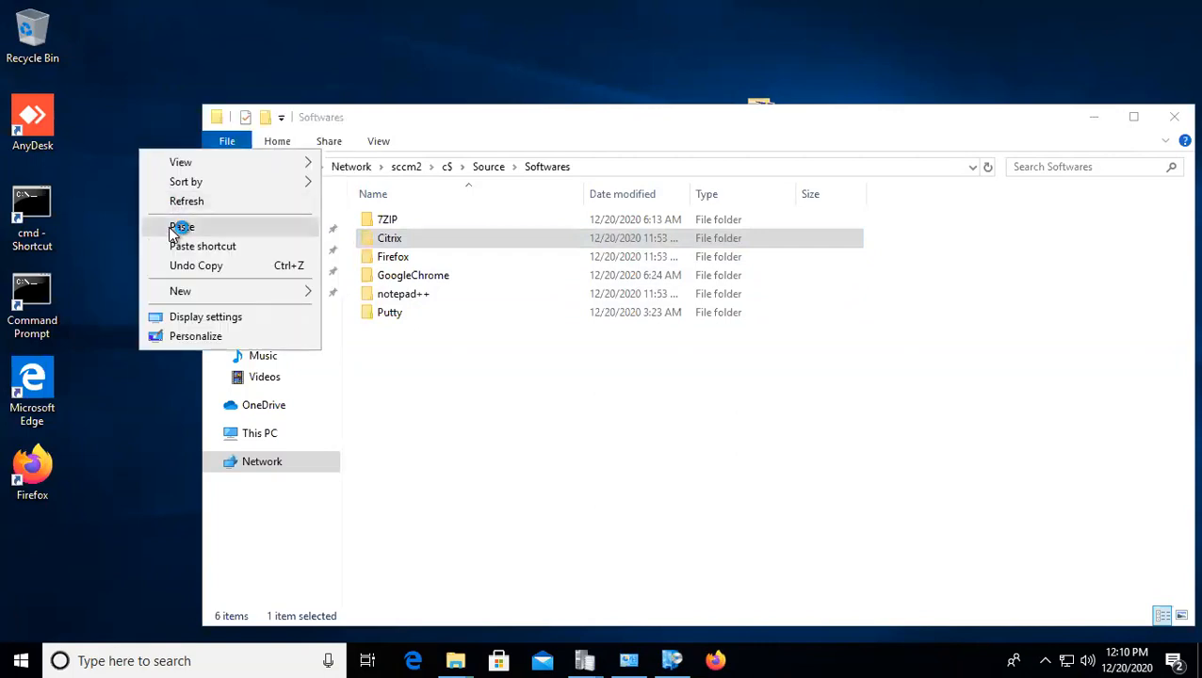
click(167, 225)
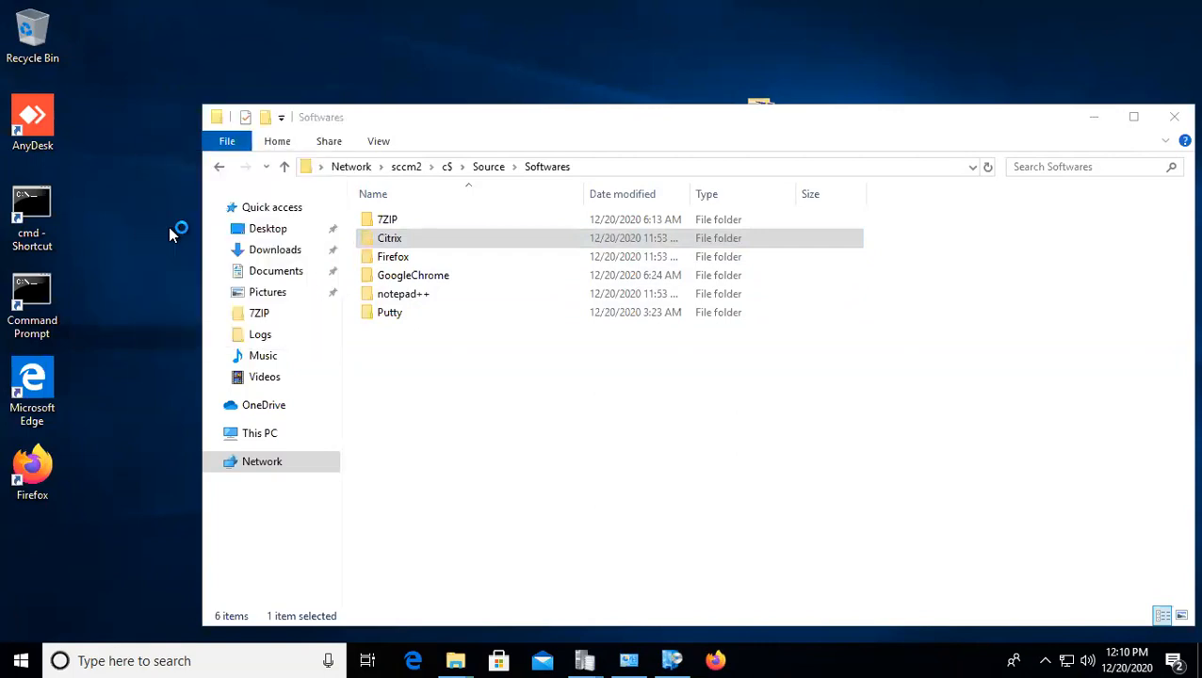
click(1092, 121)
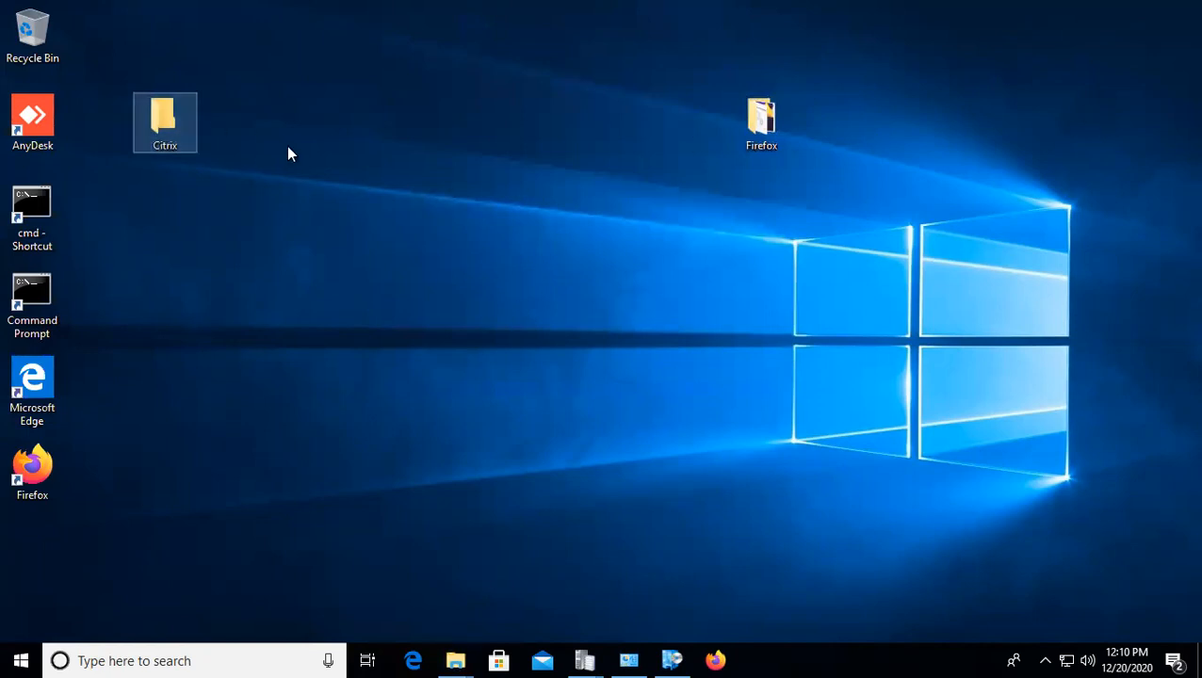
Step: Open the Citrix folder on the desktop, run CitrixReceiver as administrator, and check the hidden system tray icons
double_click(188, 132)
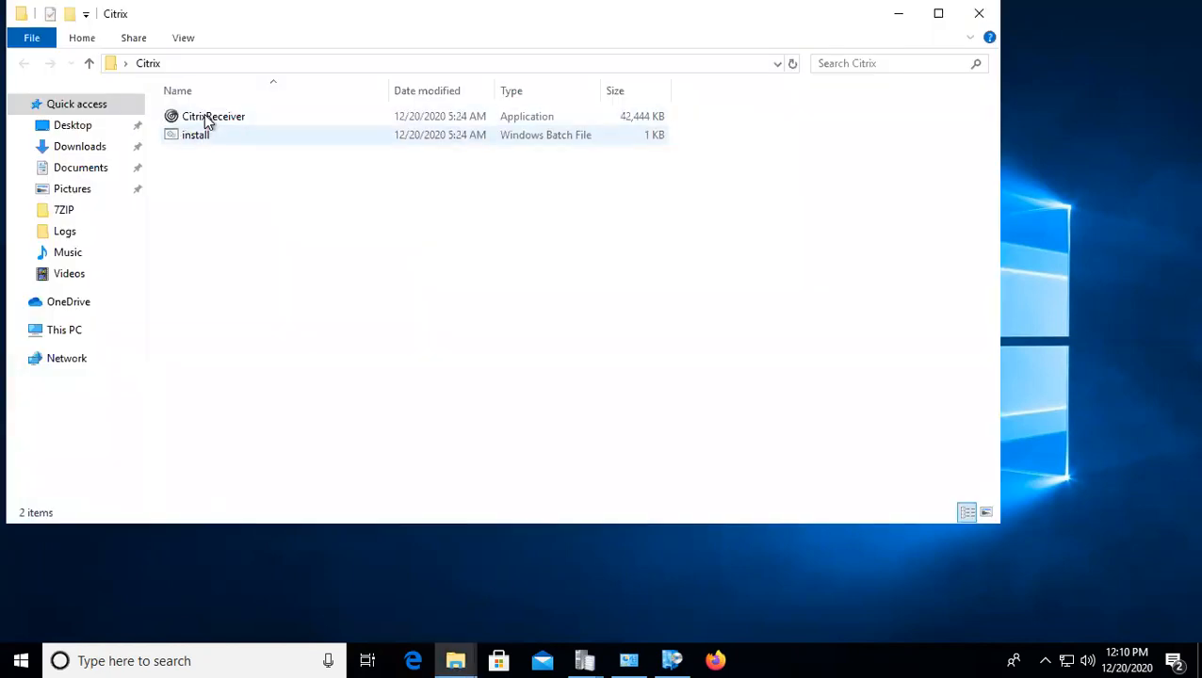
double_click(206, 119)
right_click(204, 116)
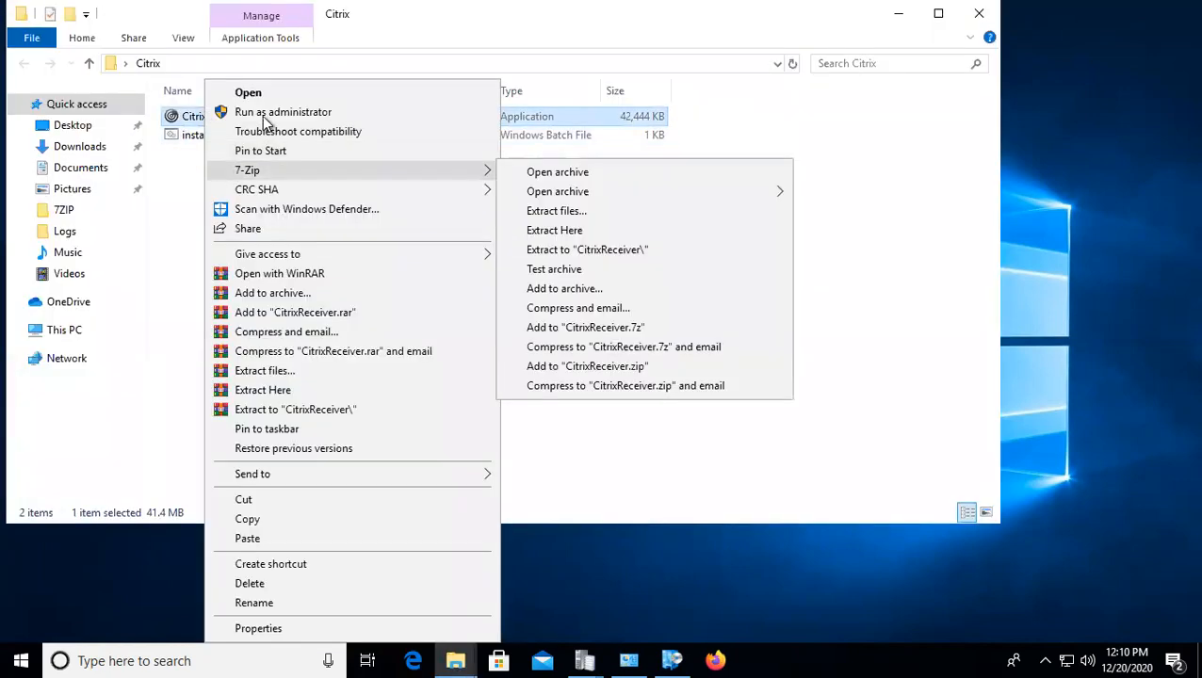
click(260, 113)
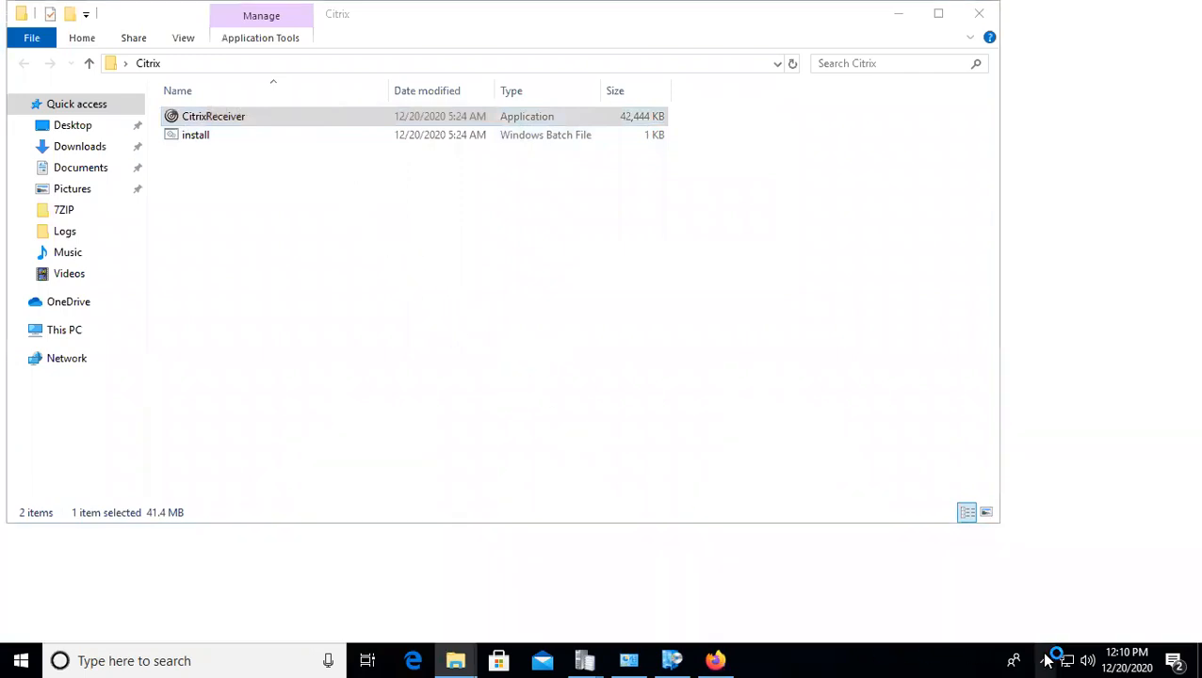
click(1045, 659)
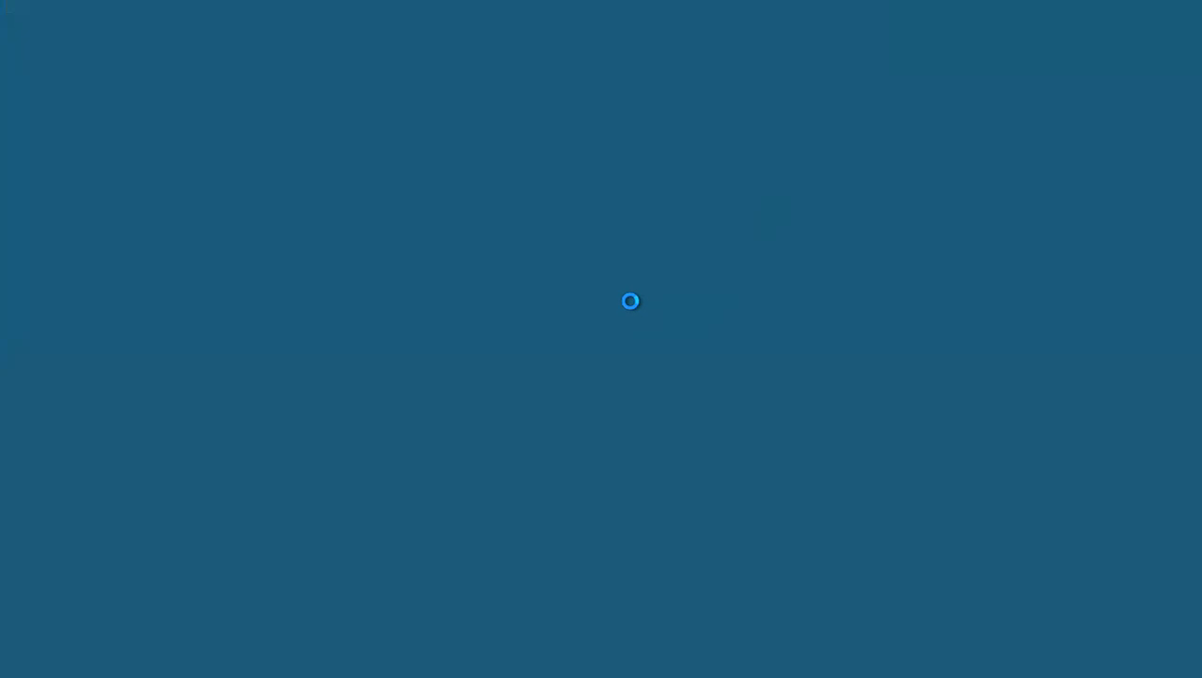
click(509, 452)
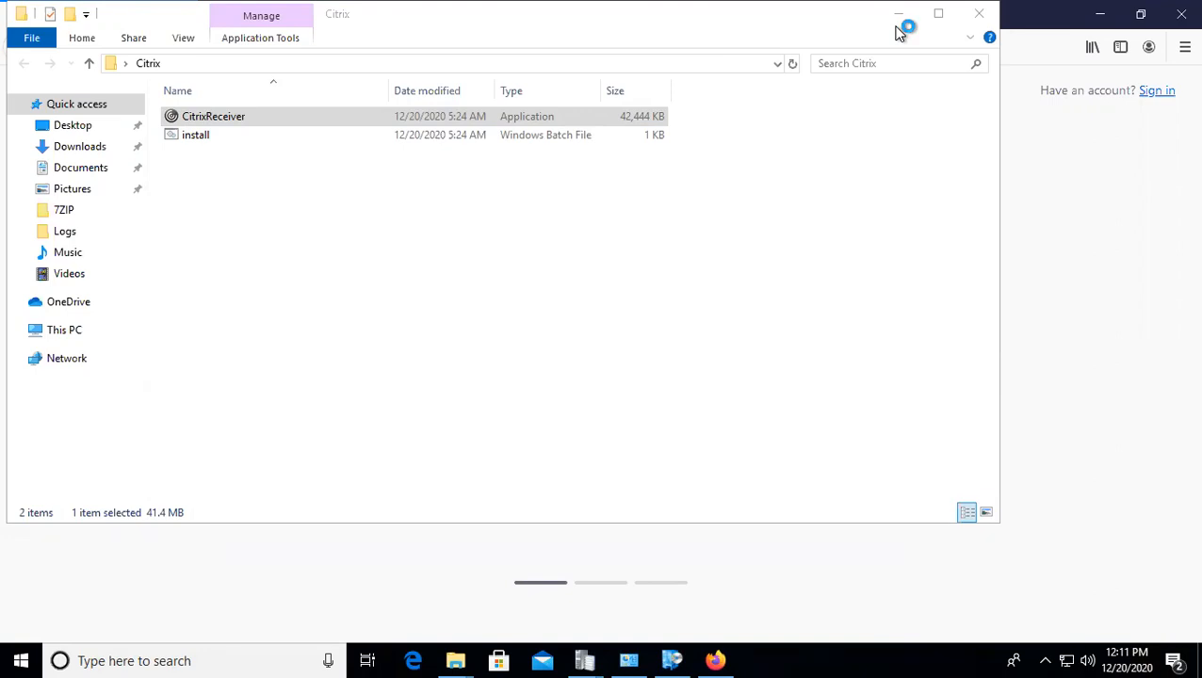
click(1043, 659)
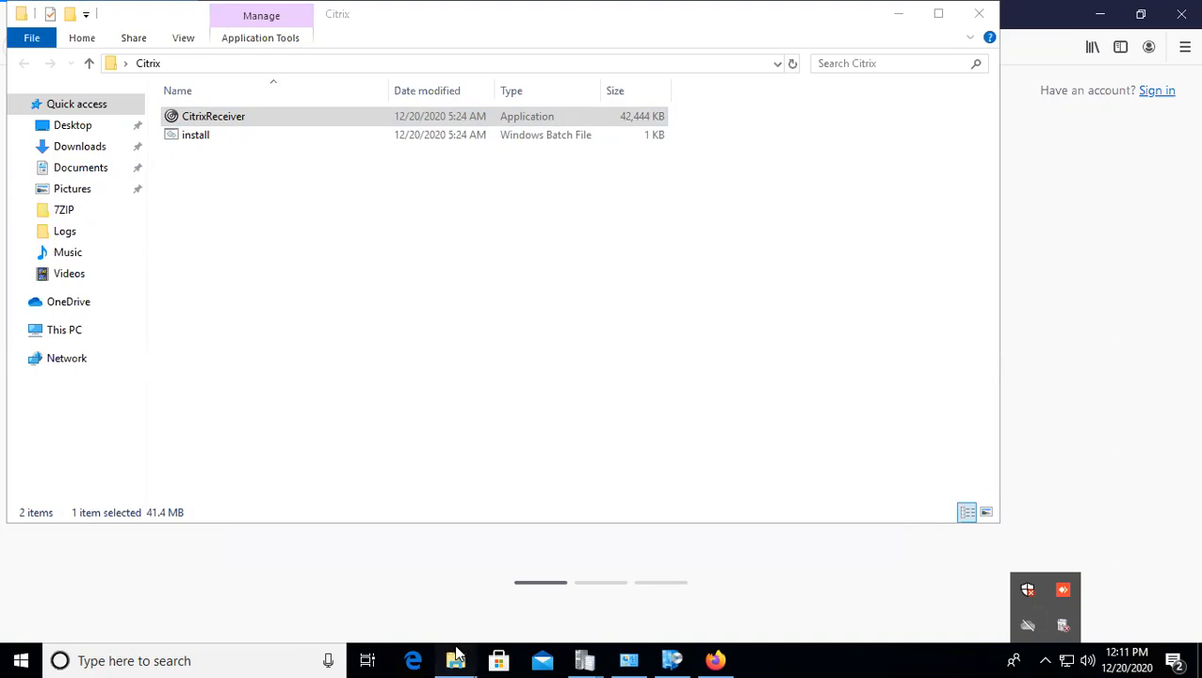
Step: Examine the client's C:\Program Files folder, sorted by date modified, for a newly installed Citrix folder
mouse_move(456, 654)
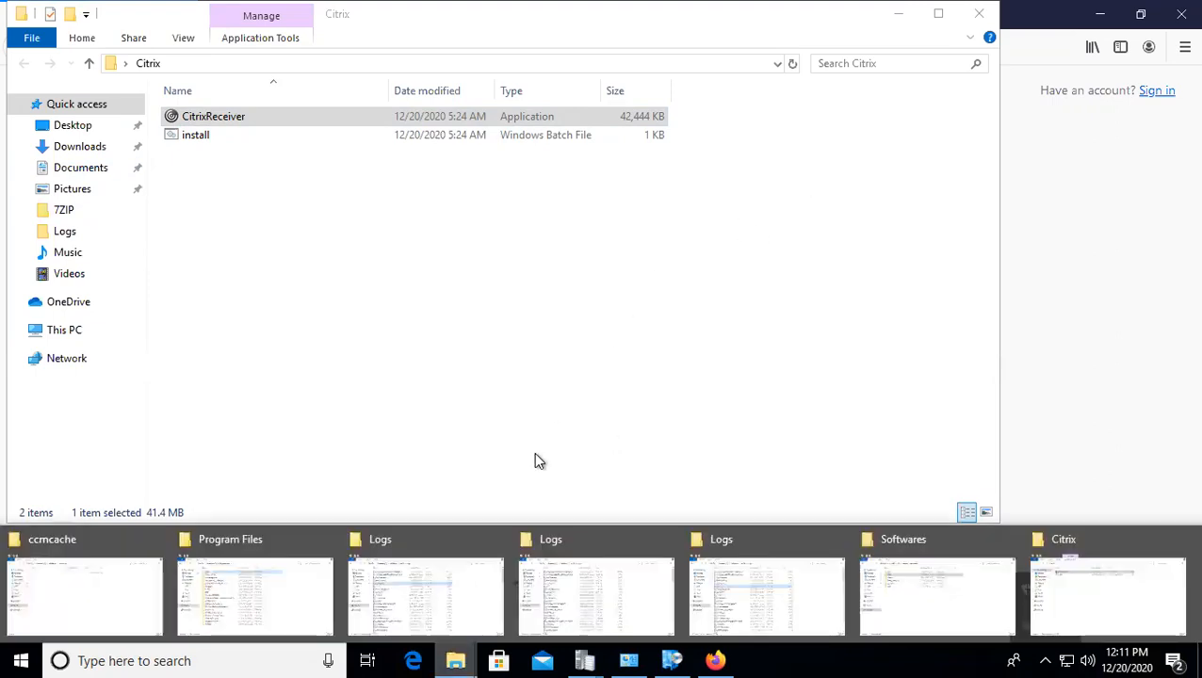
click(911, 594)
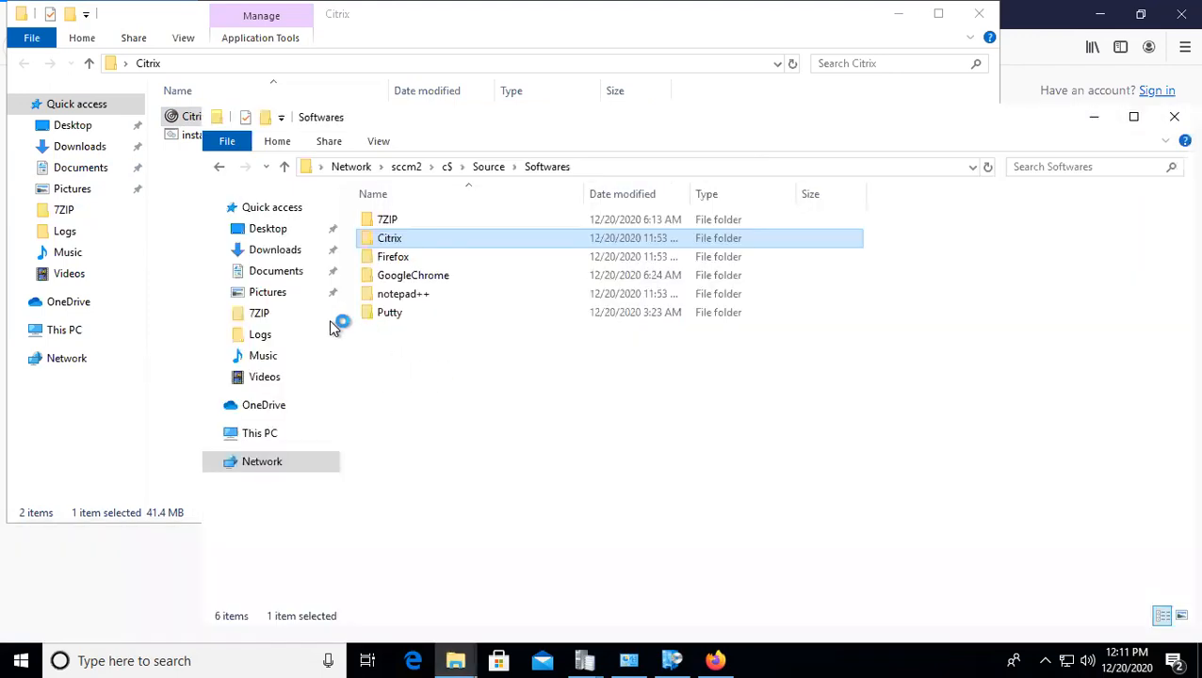
click(254, 438)
click(690, 397)
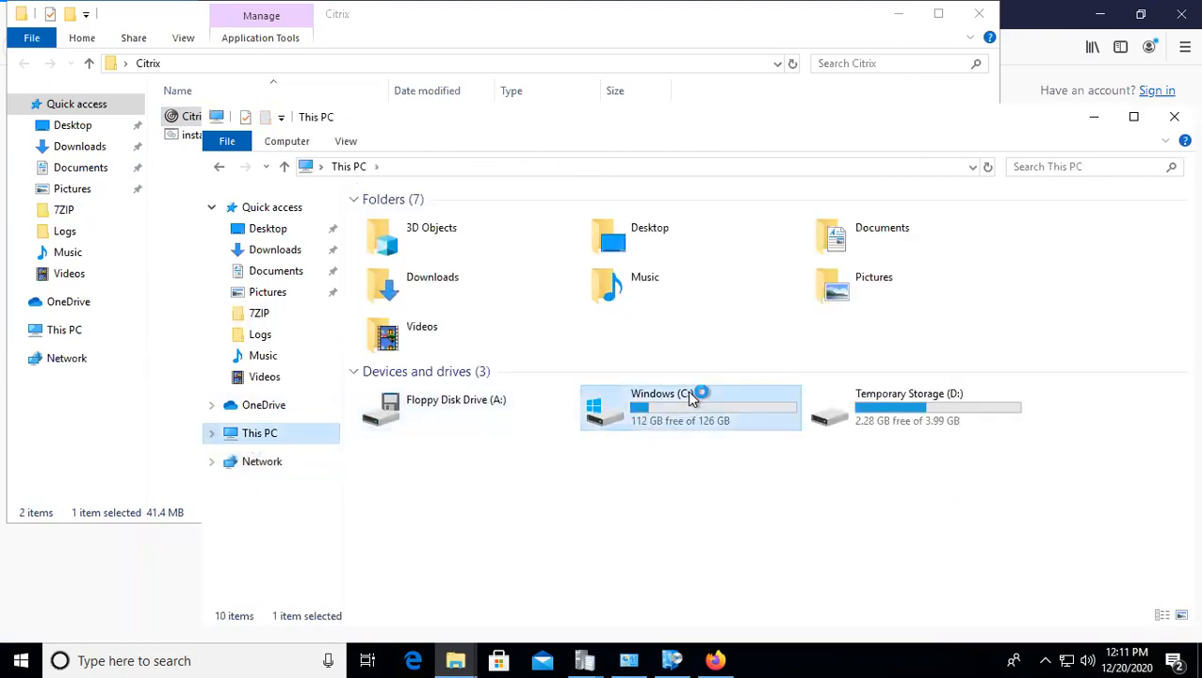
double_click(691, 397)
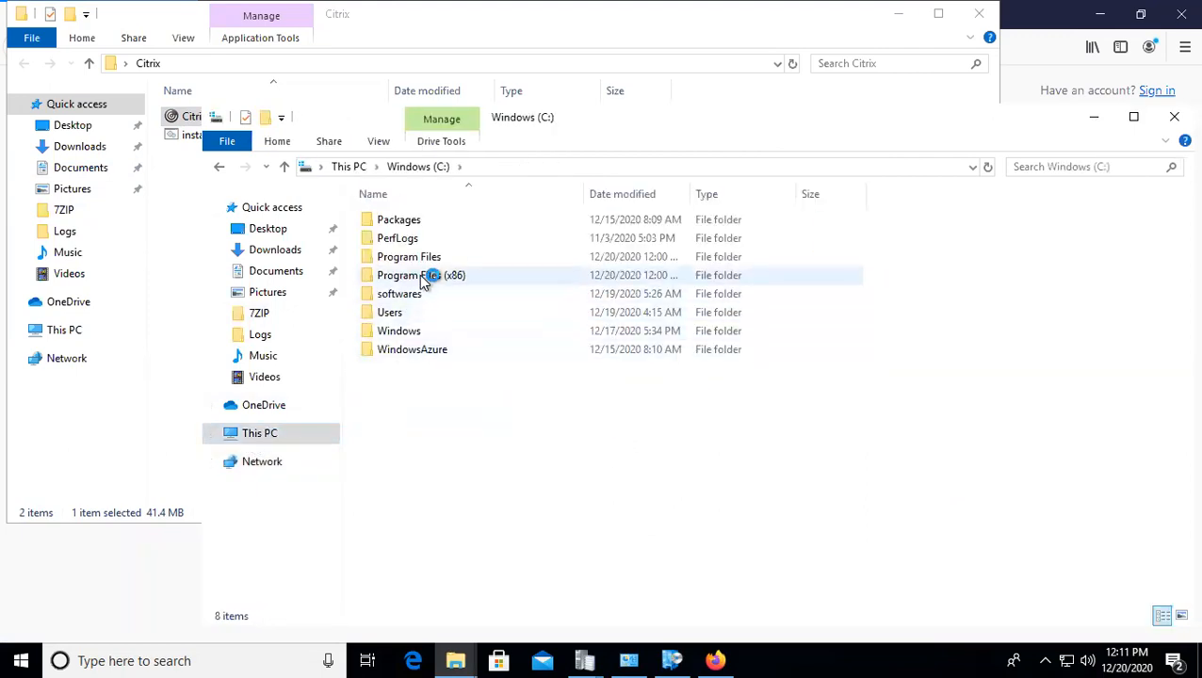
double_click(413, 253)
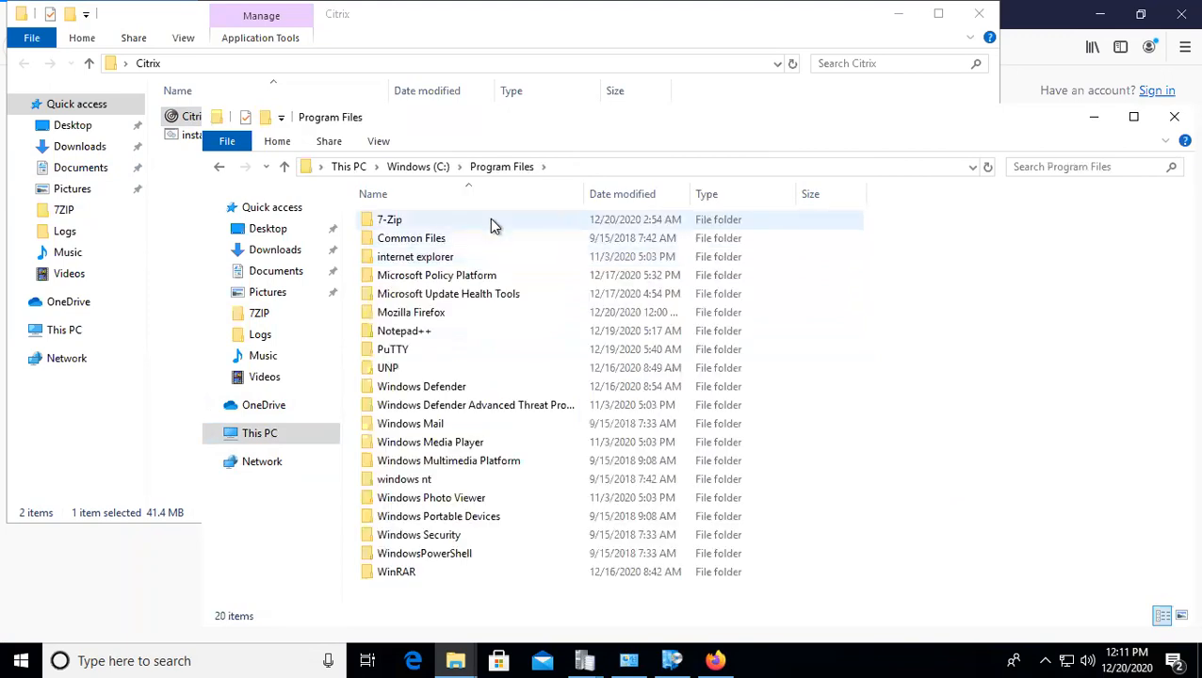
click(635, 193)
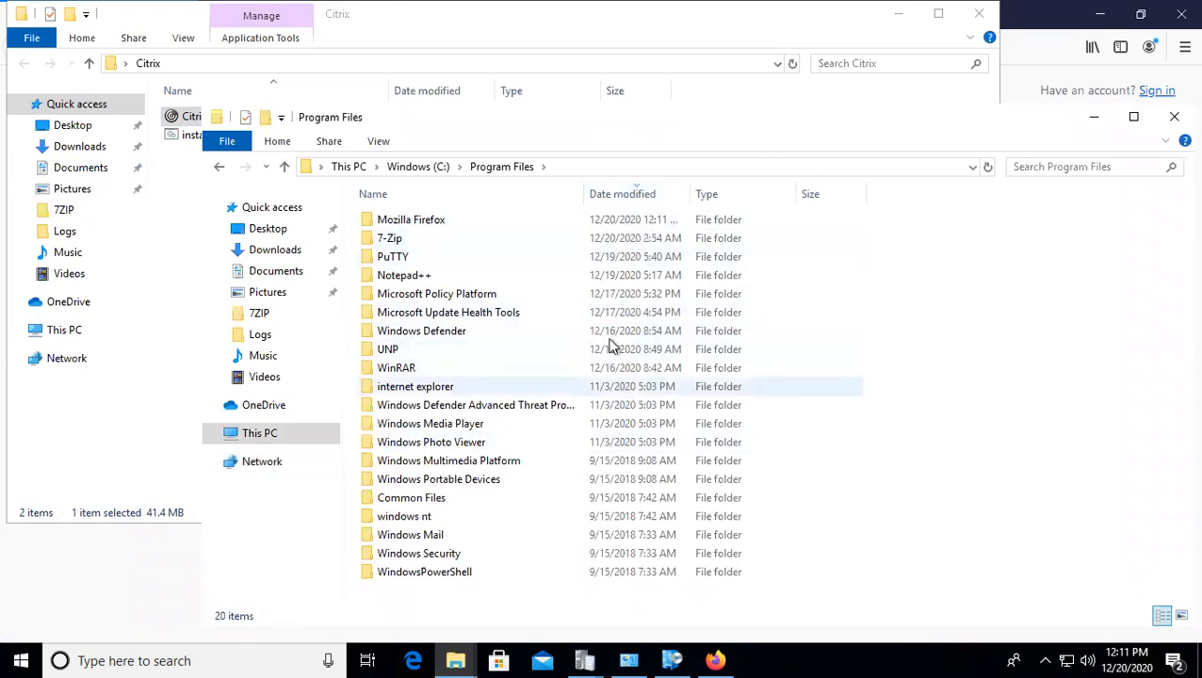
Step: Check C:\Program Files (x86), sorted by date modified, and the hidden system tray icons for signs of the Citrix installation
click(435, 168)
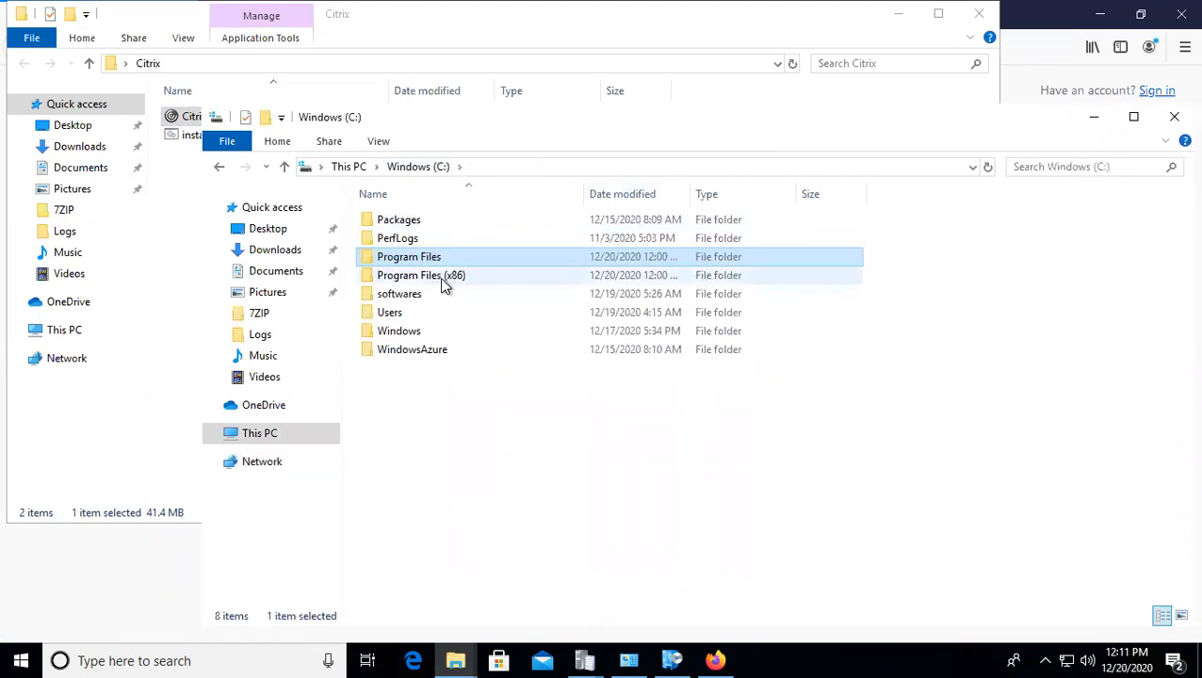
double_click(440, 282)
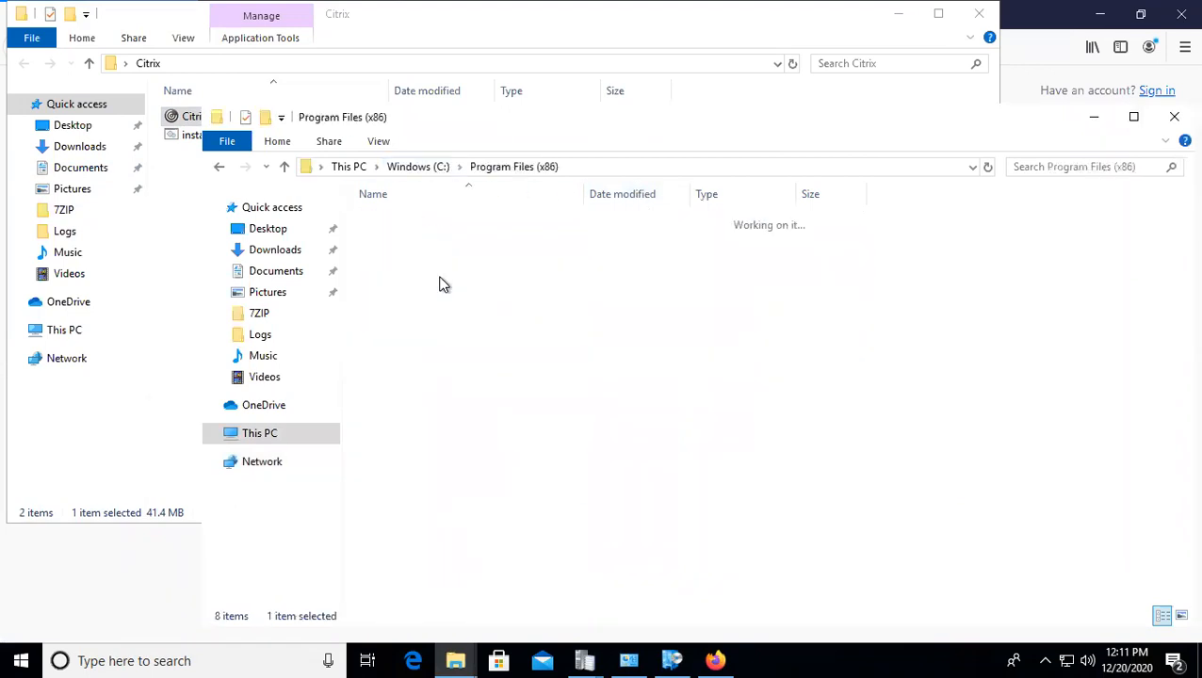
click(620, 198)
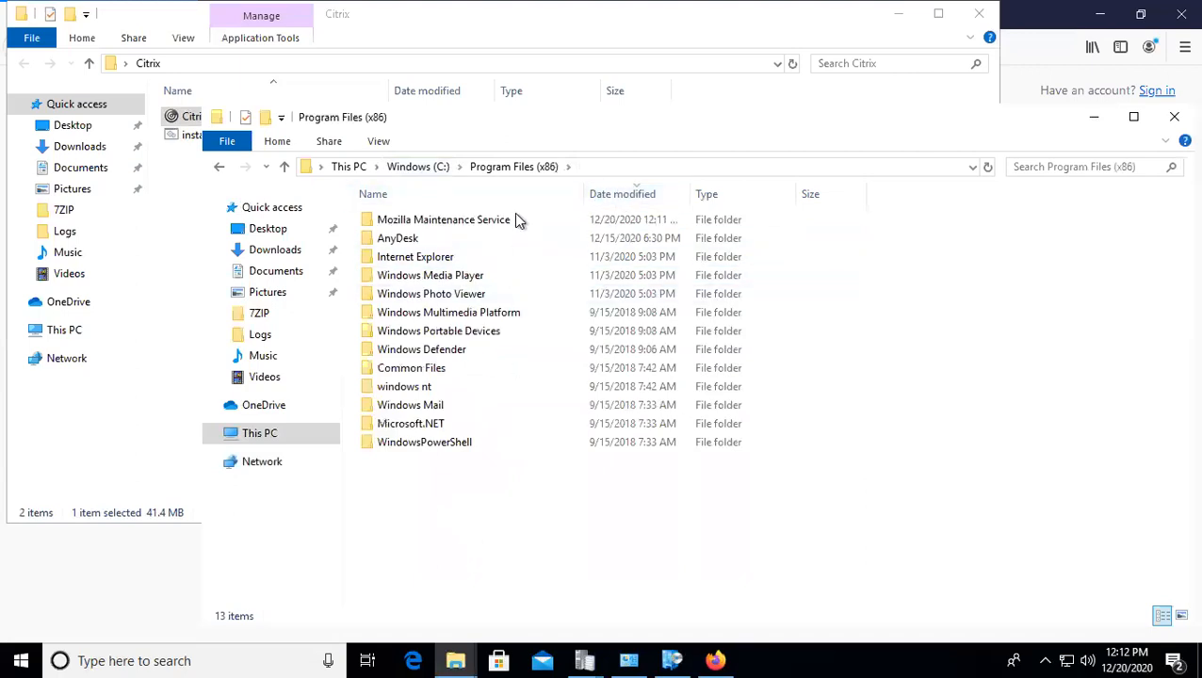
click(429, 167)
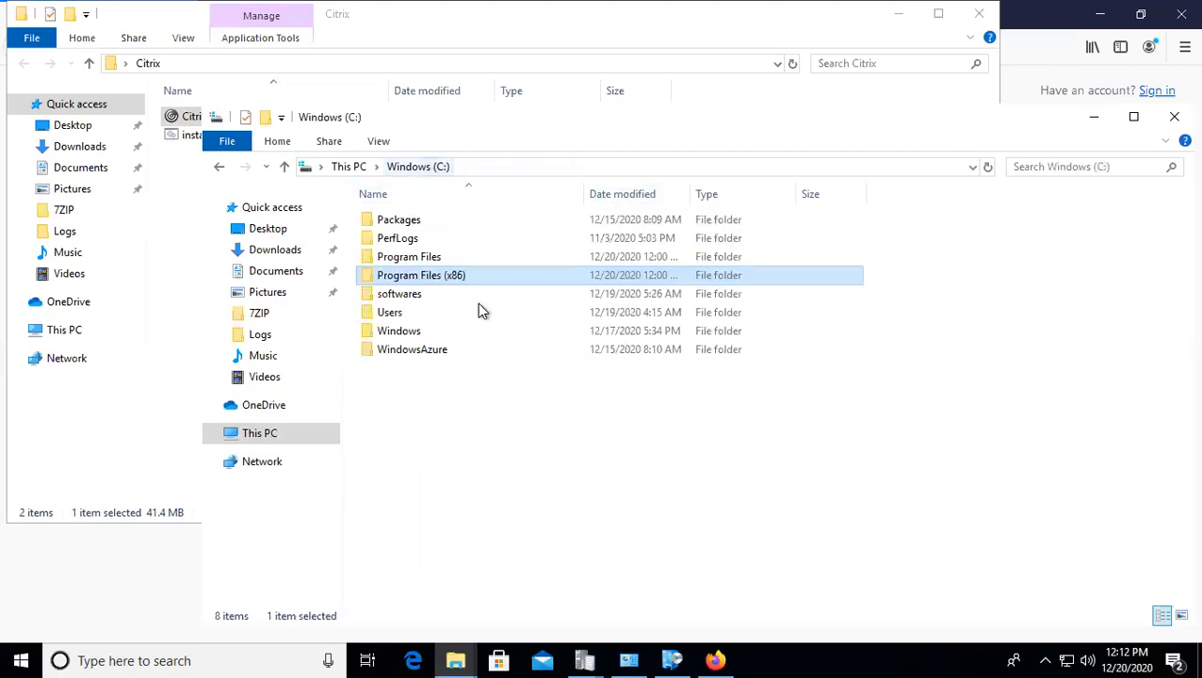
click(1045, 660)
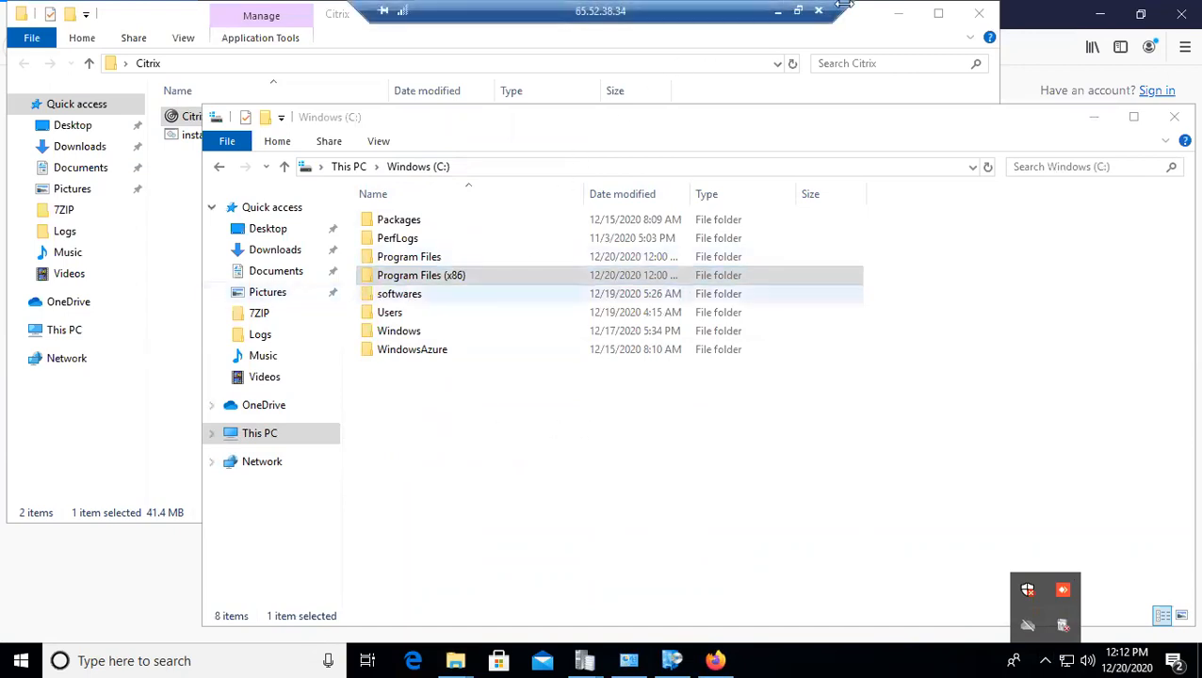
Step: Switch to the sccm remote session, add a File System detection clause to the deployment type, and browse for its path
click(779, 13)
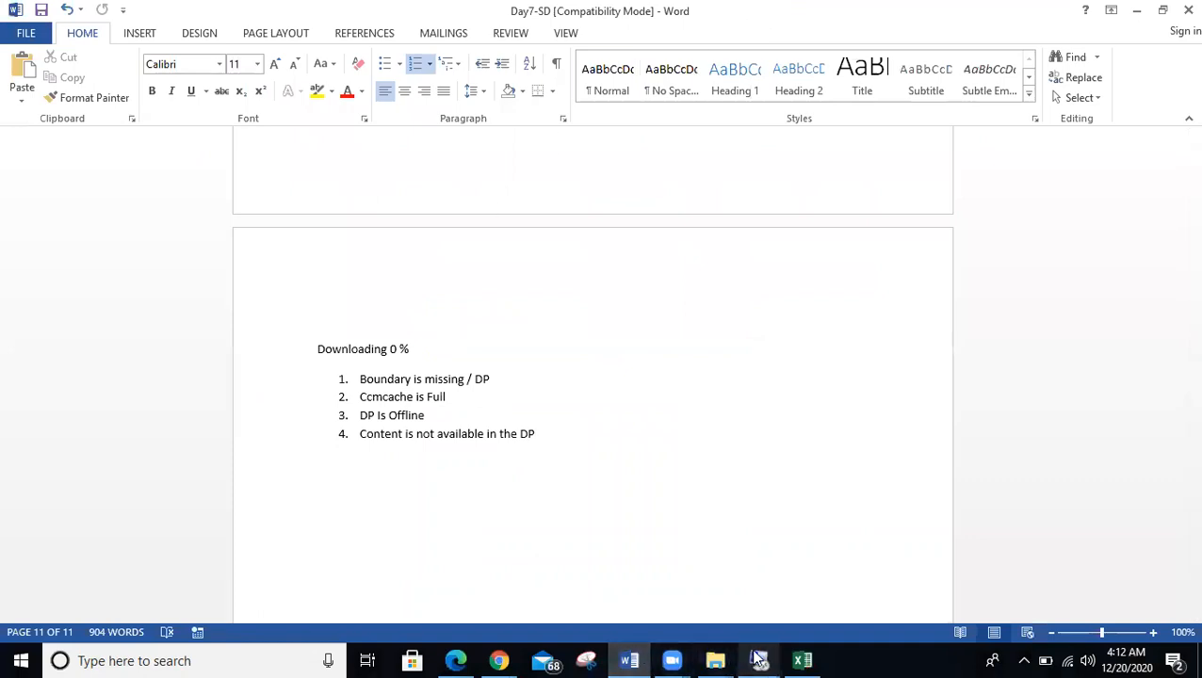
mouse_move(759, 658)
click(568, 573)
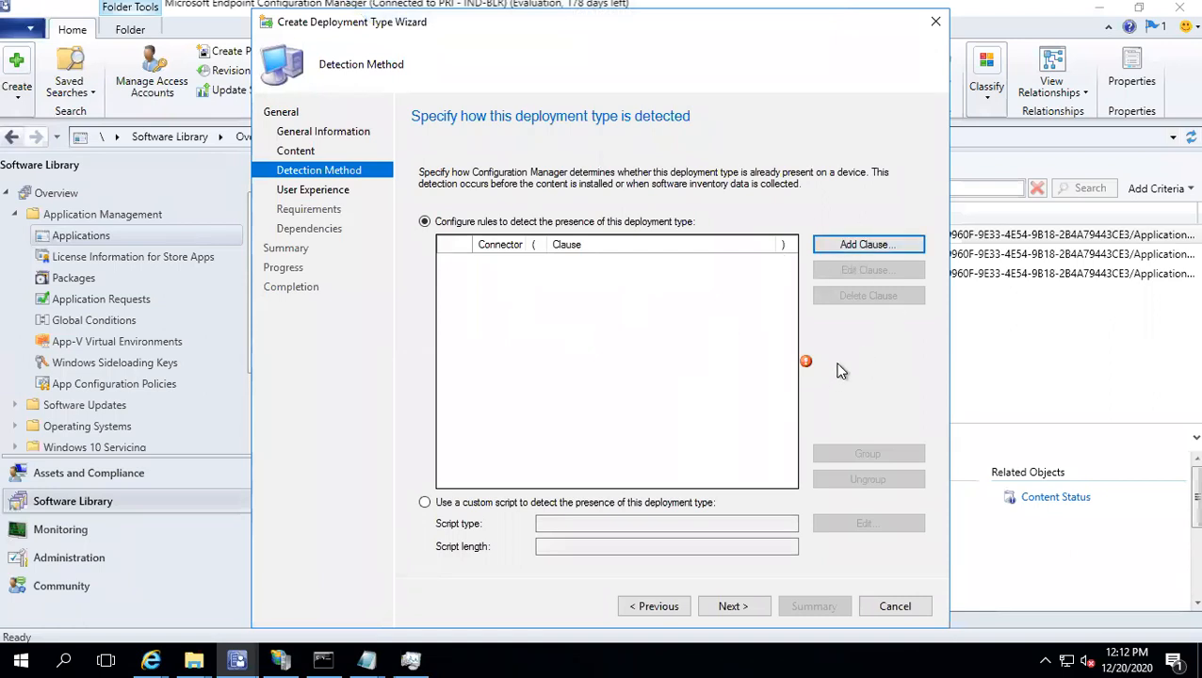
click(845, 244)
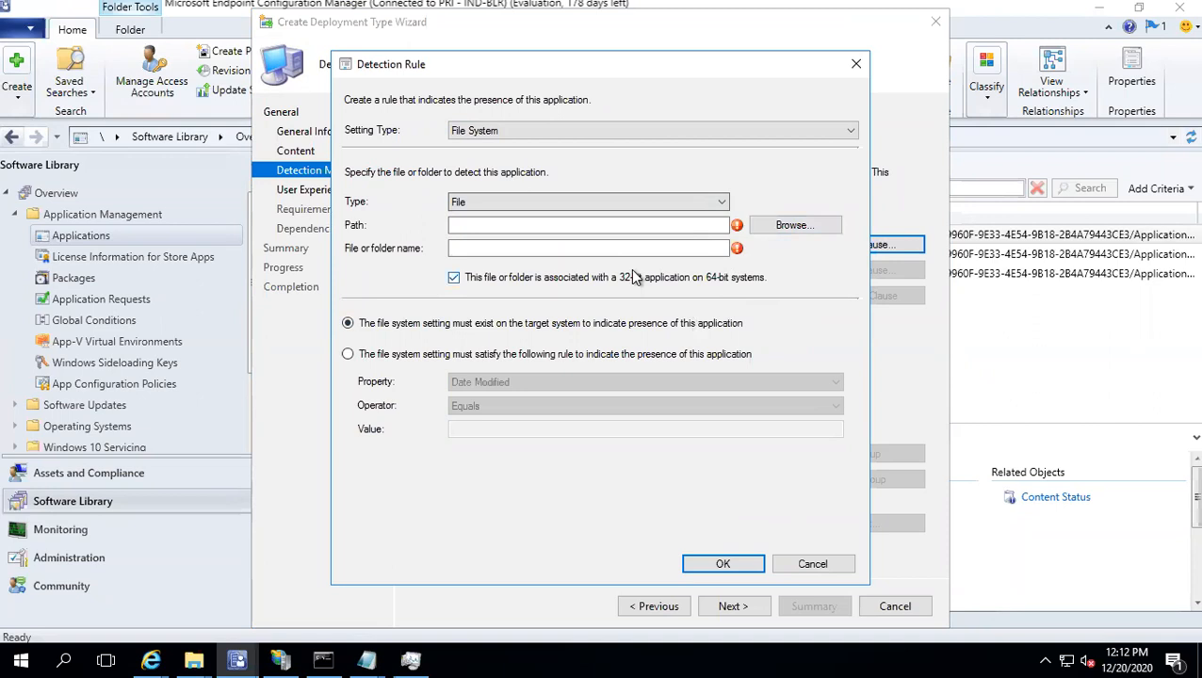
click(794, 226)
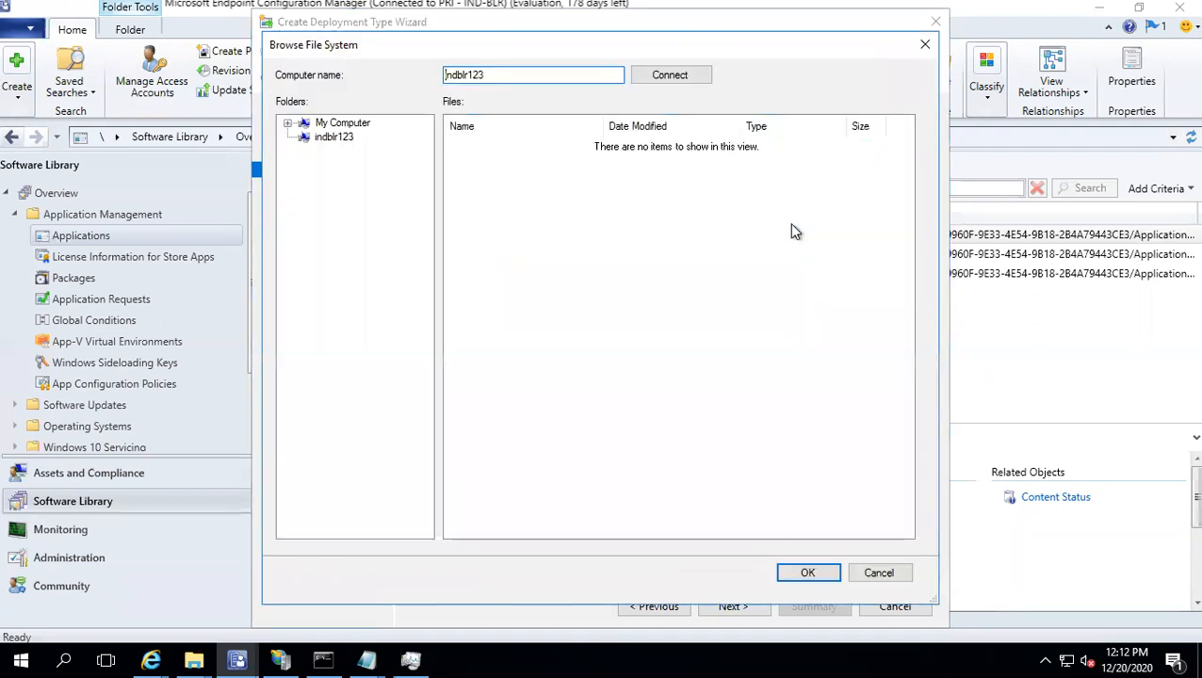
Step: Connect the file system browser to computer indblr123 and expand its C: drive
click(649, 77)
click(478, 83)
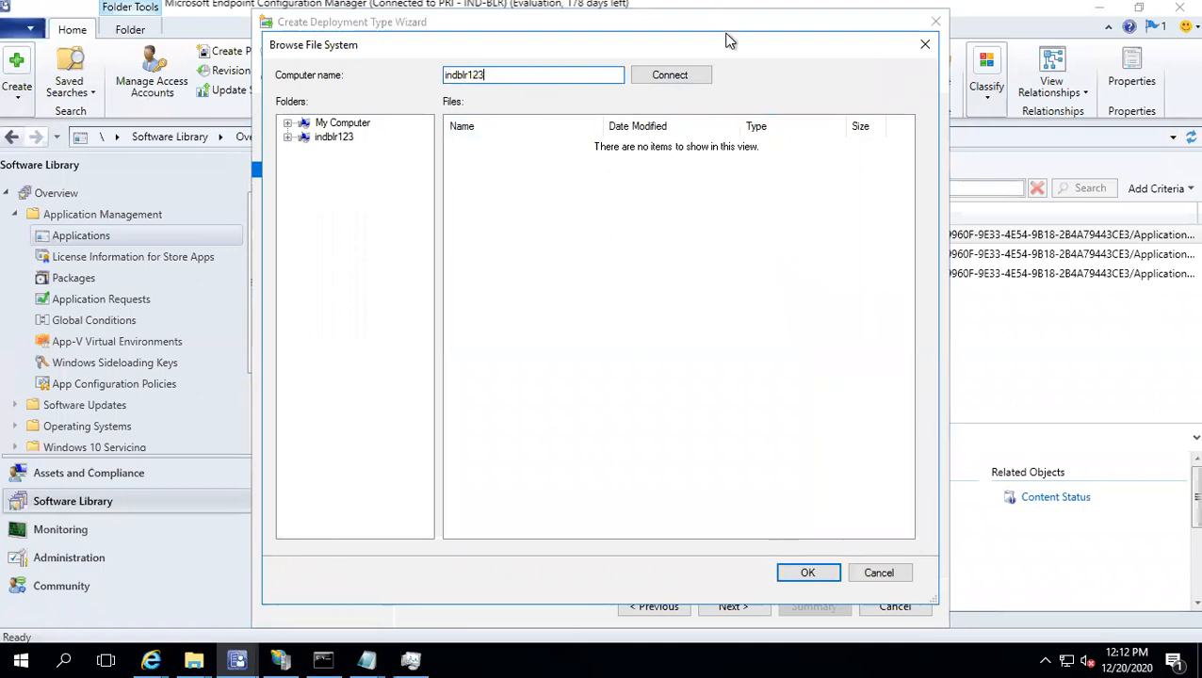
drag(516, 76, 421, 71)
click(288, 137)
click(304, 152)
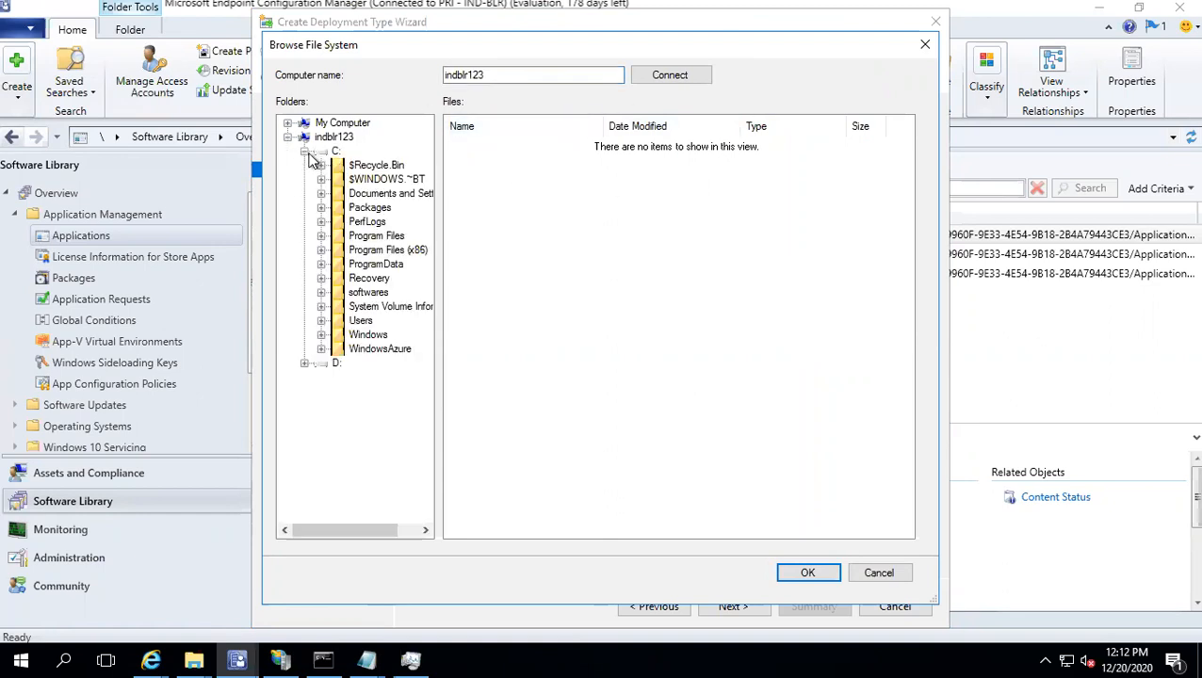
Step: Browse Program Files on indblr123's C: drive, sorted by date modified, as well as Program Files (x86)
click(378, 241)
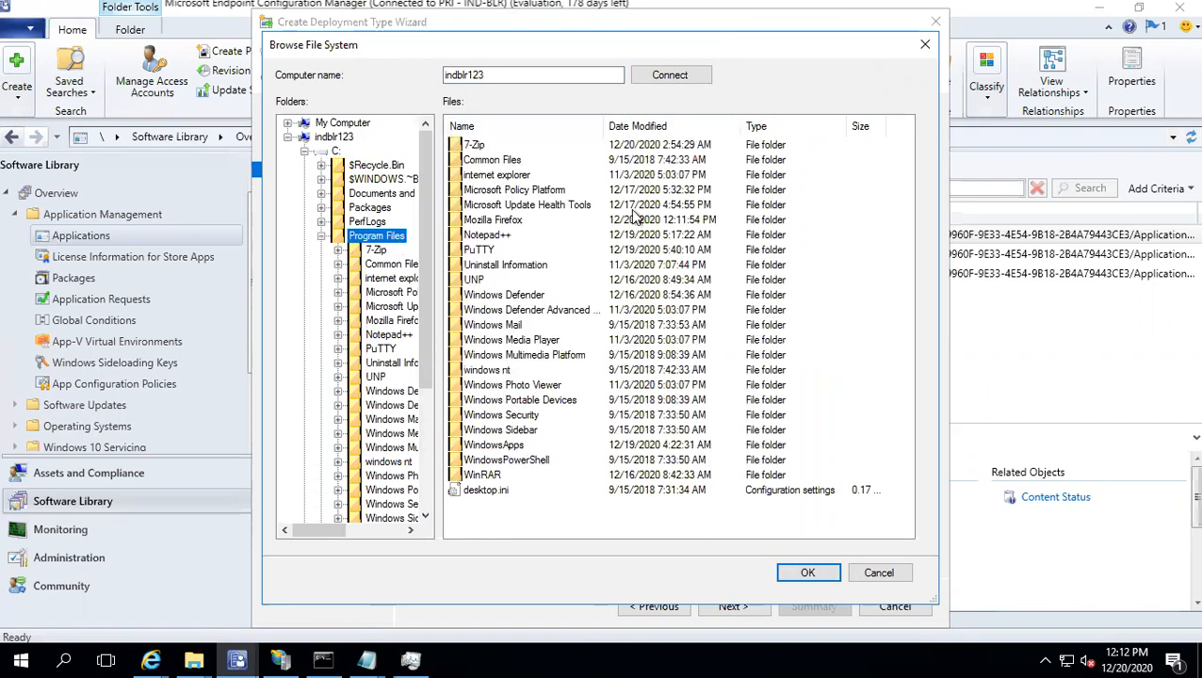
click(646, 128)
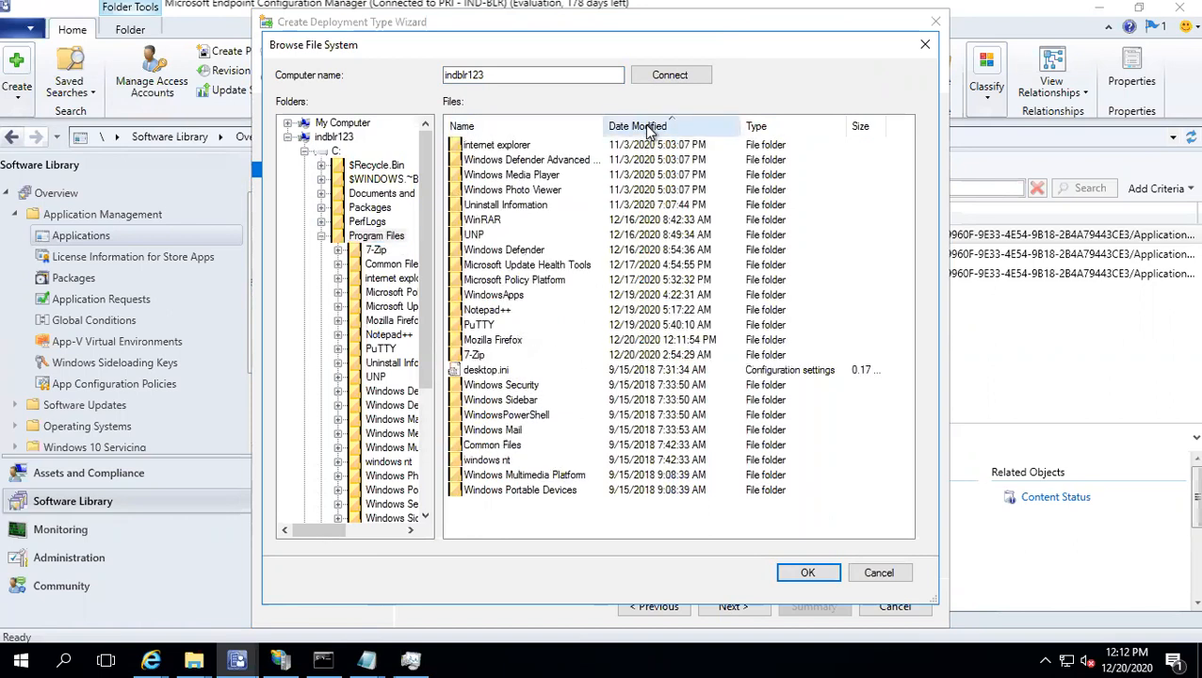
click(647, 128)
click(647, 130)
click(649, 131)
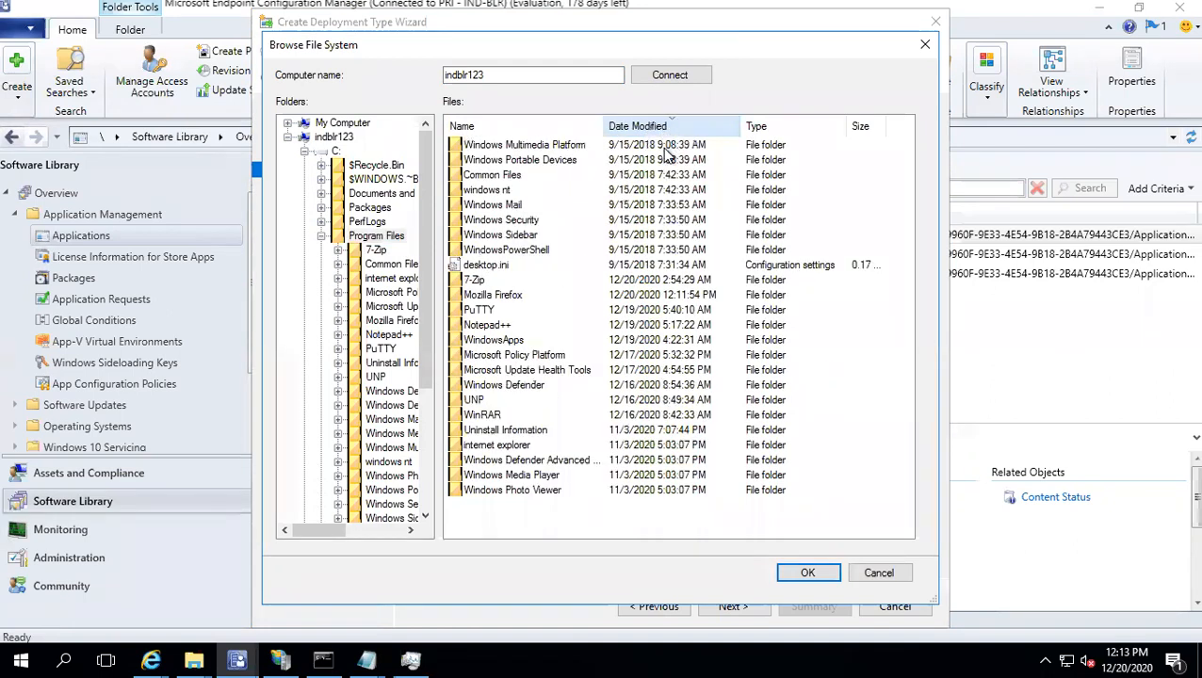
click(636, 128)
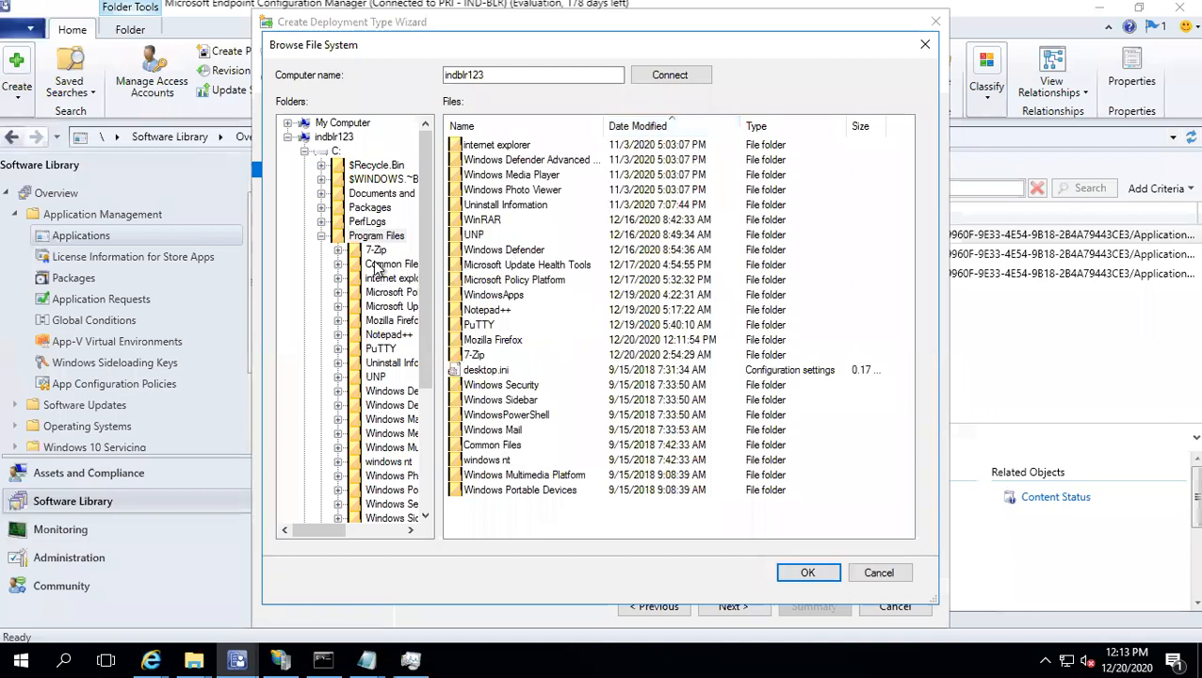
double_click(335, 239)
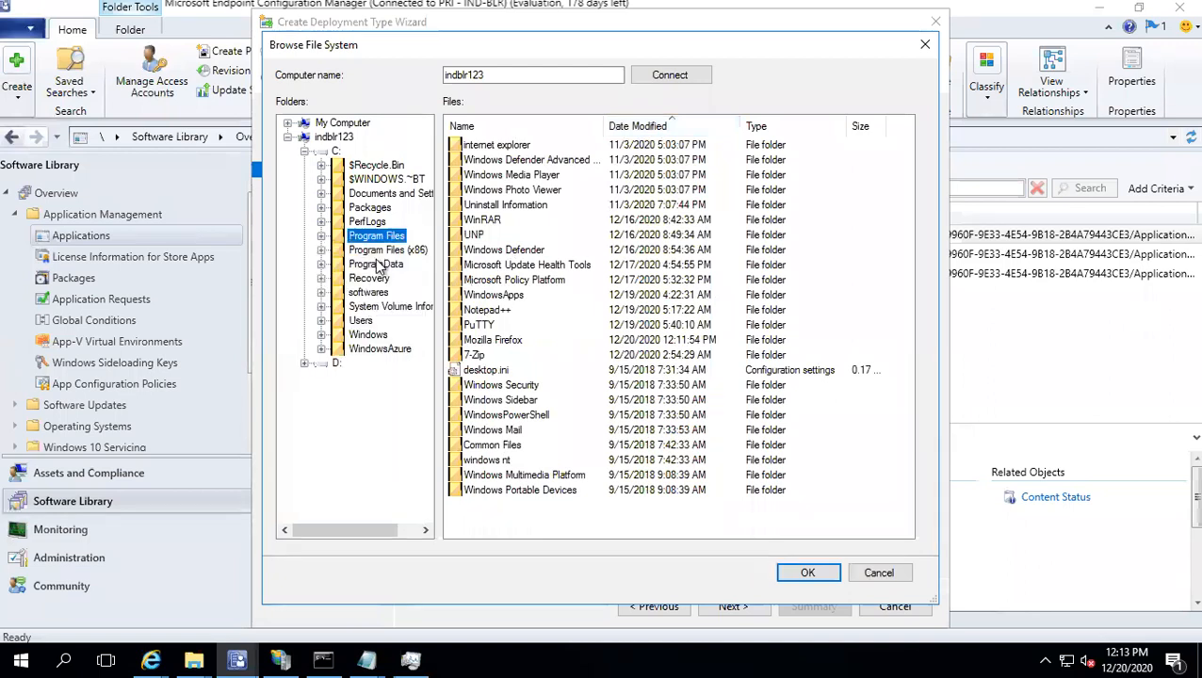
click(384, 251)
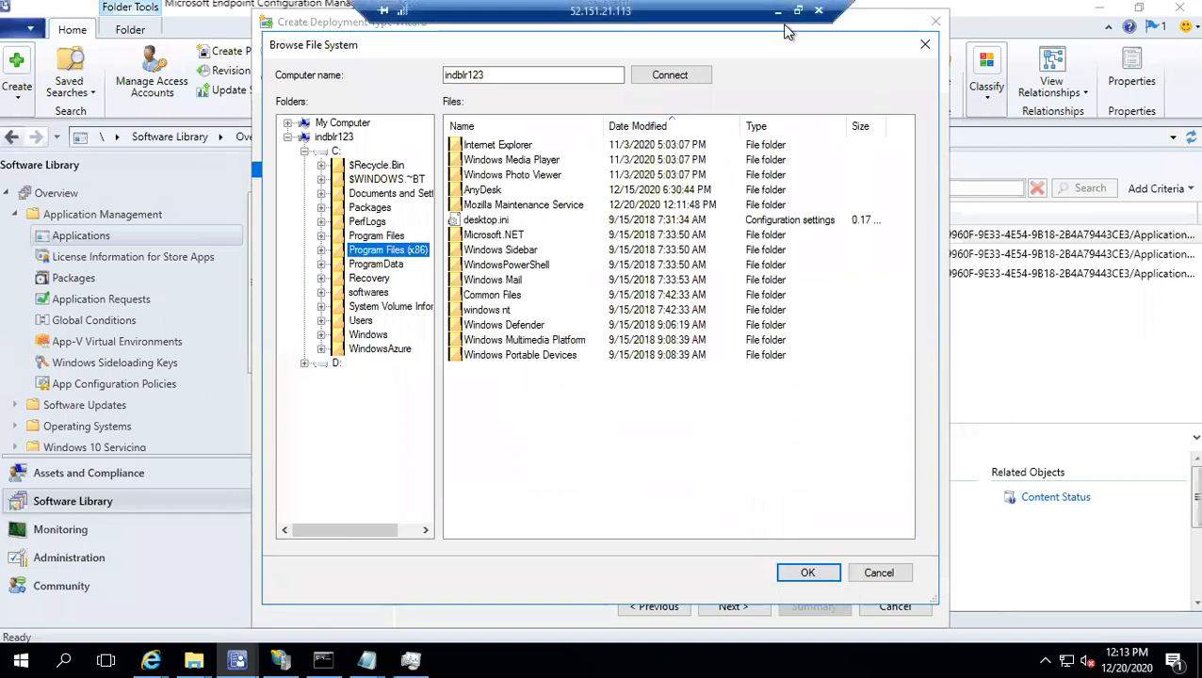
Step: Switch to the C1-INDblr123 remote session and show its hidden notification icons
click(778, 13)
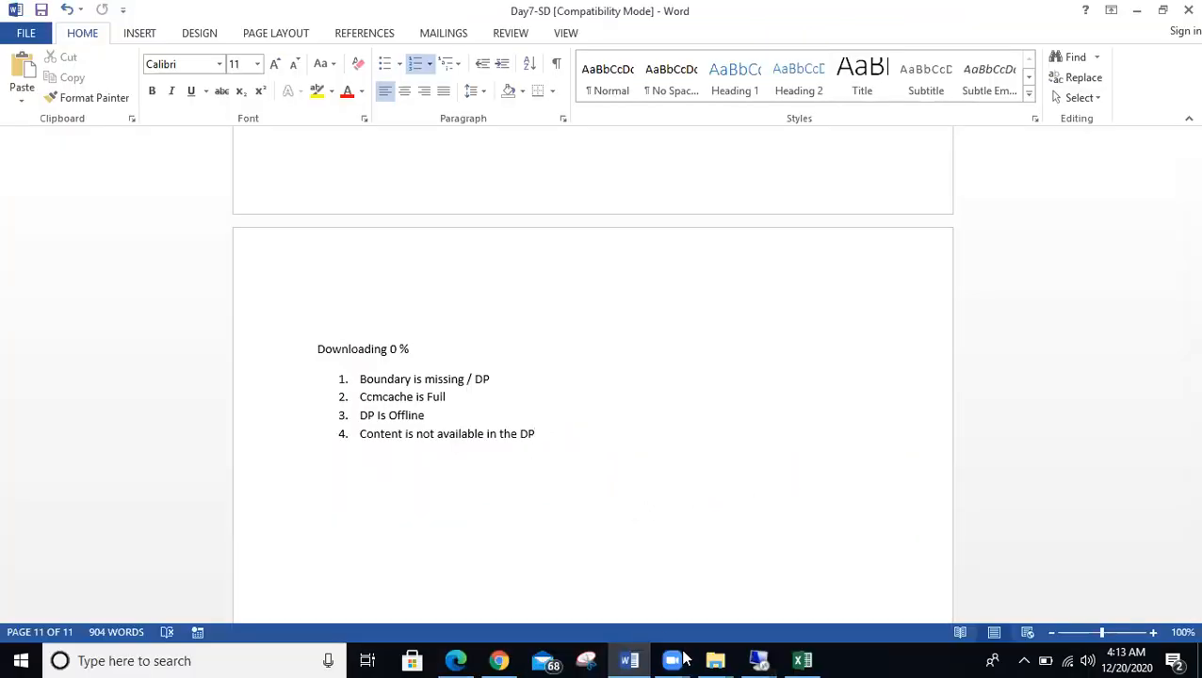
mouse_move(759, 658)
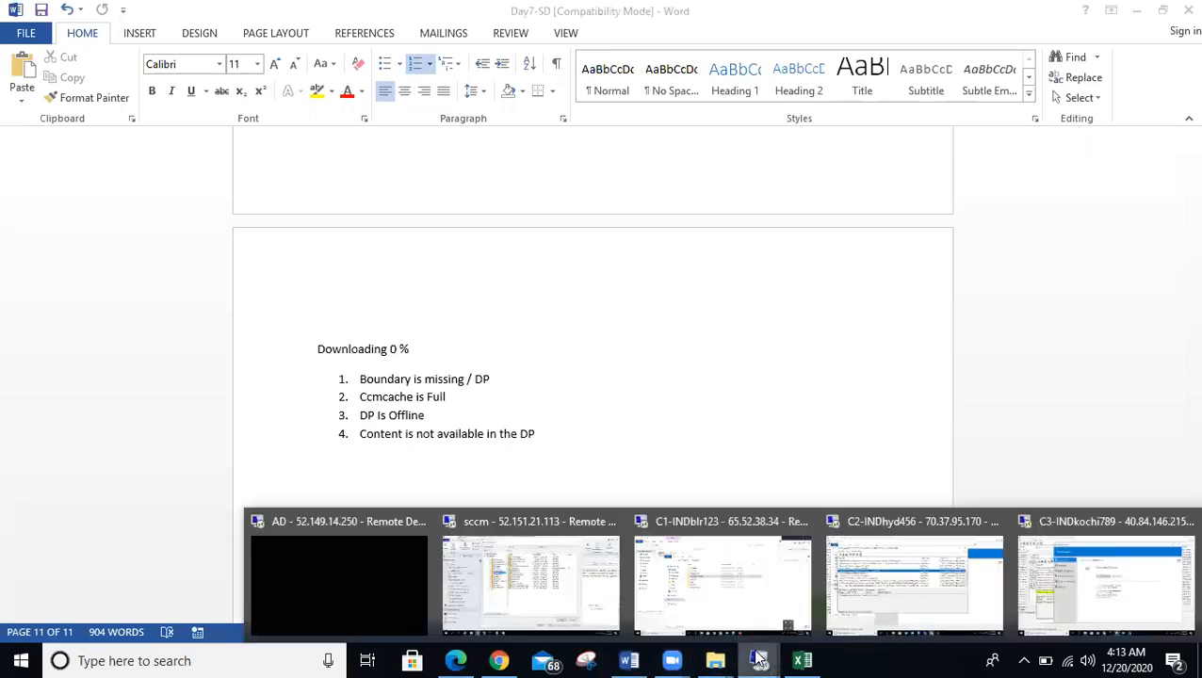
click(735, 593)
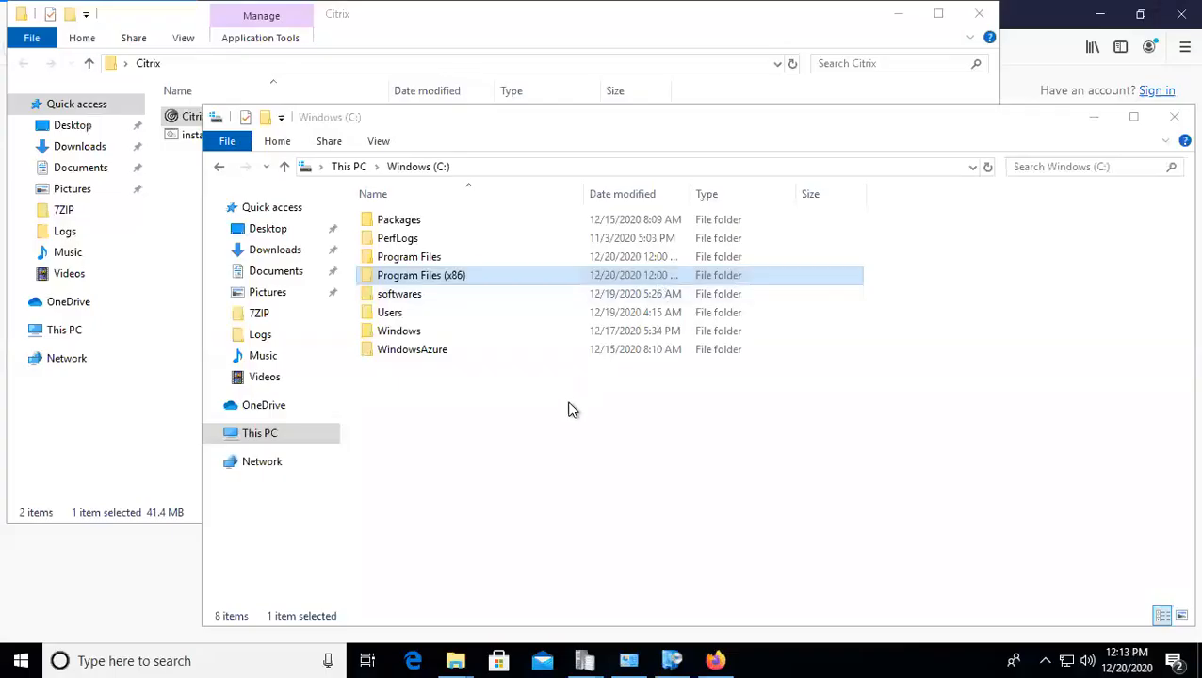
mouse_move(739, 10)
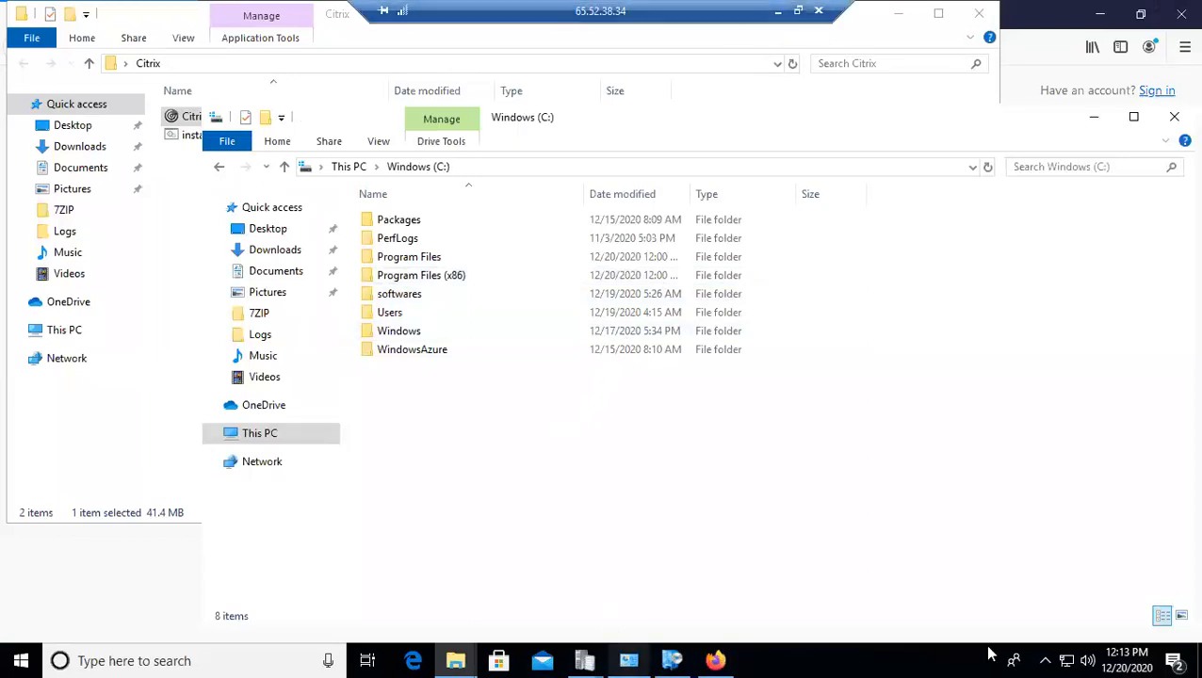
click(1047, 655)
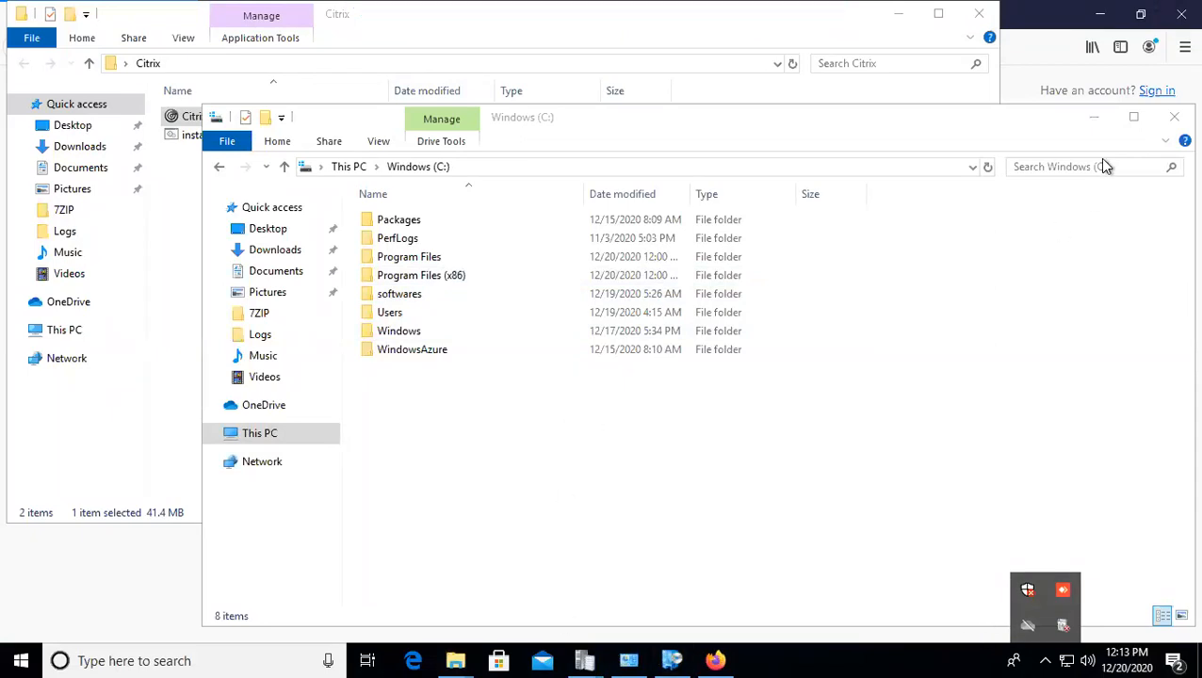
Step: Minimize the Windows (C:) folder window and refresh the Citrix folder
click(1096, 115)
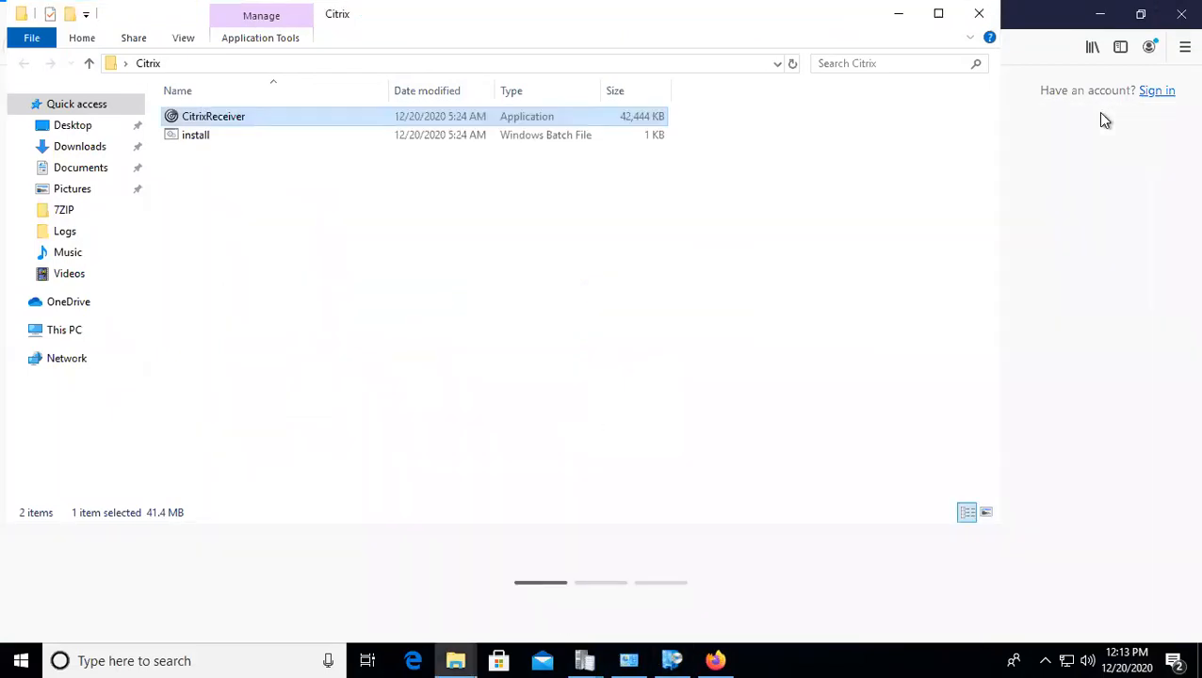
click(819, 341)
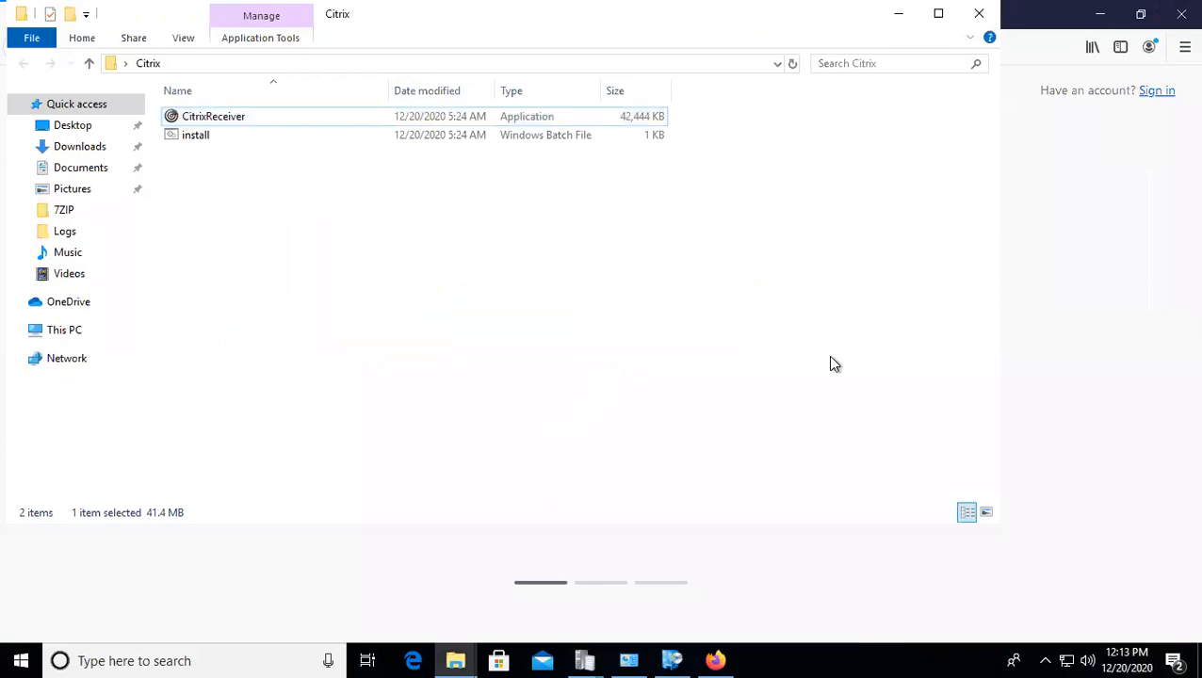
right_click(857, 406)
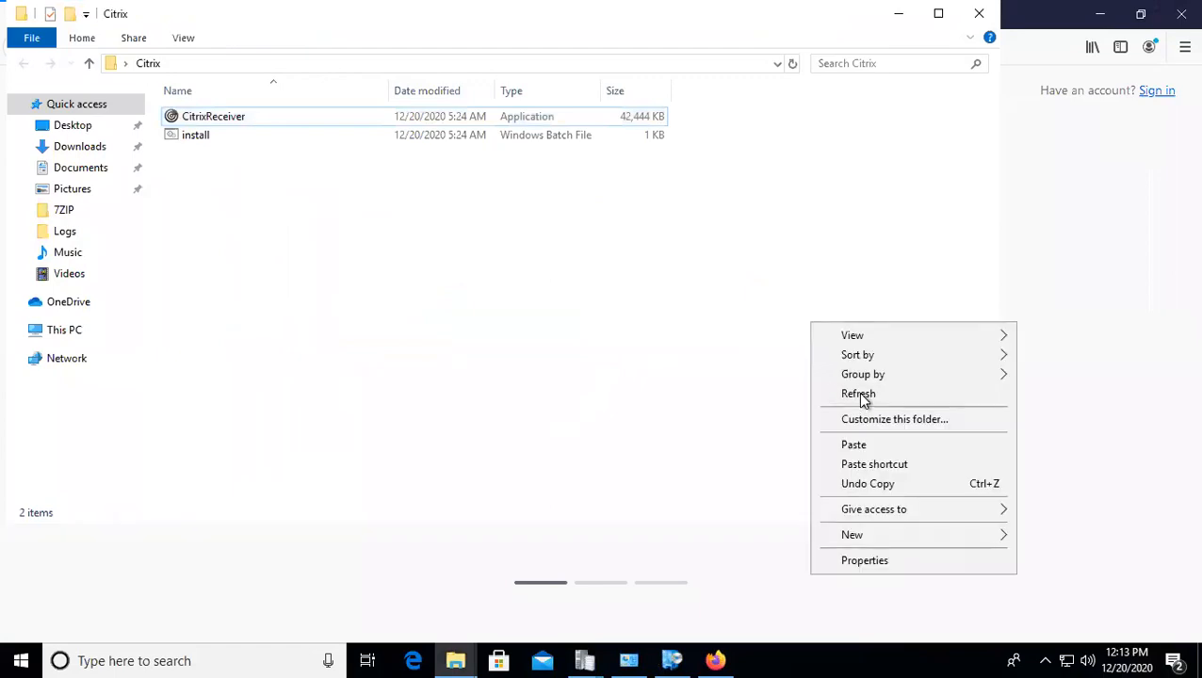
click(859, 395)
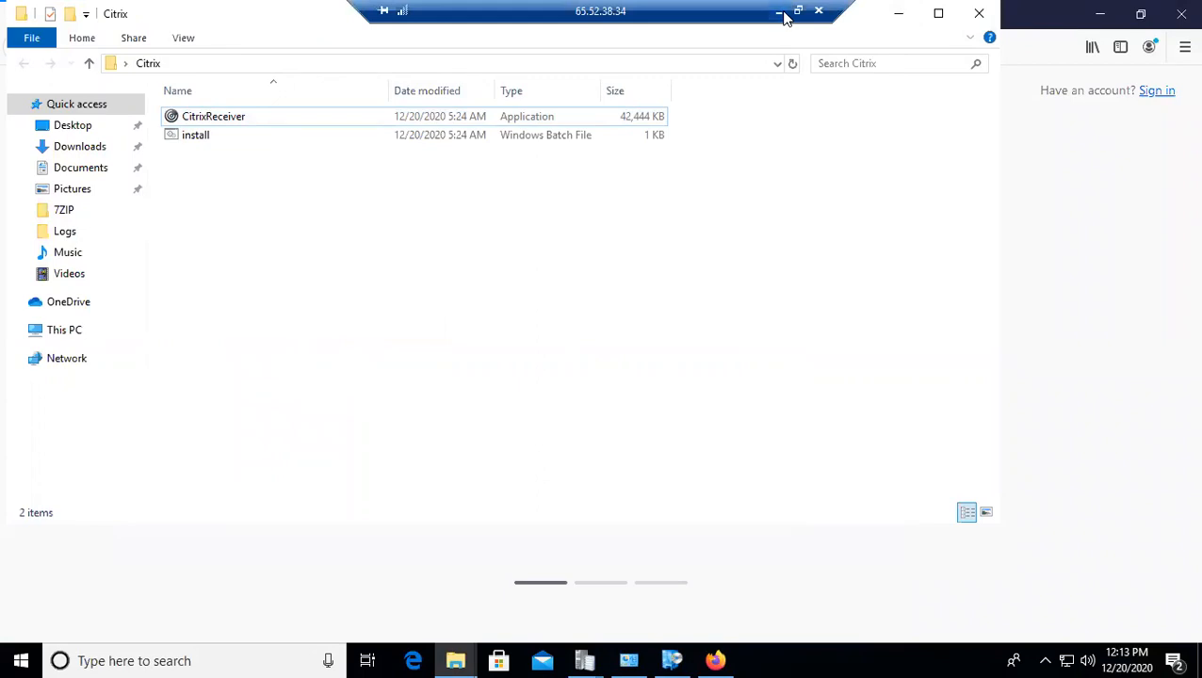
Step: Switch to the C2-INDhyd456 remote session and bring Software Center to the front
click(781, 15)
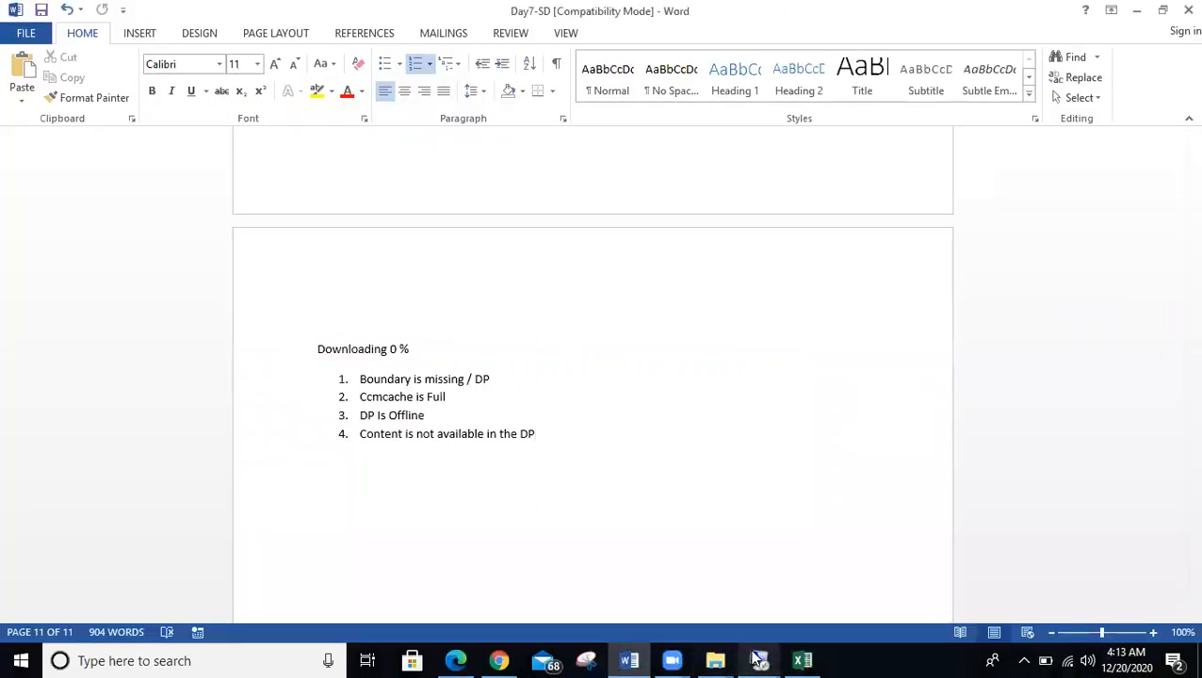
mouse_move(759, 657)
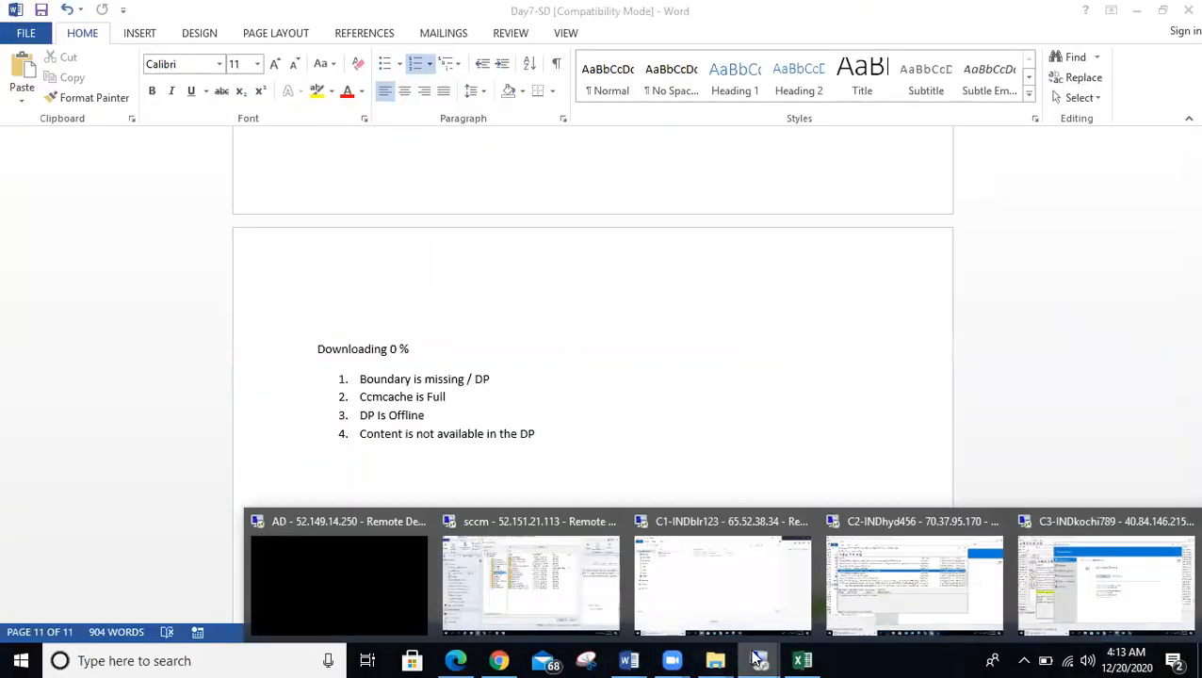
click(872, 569)
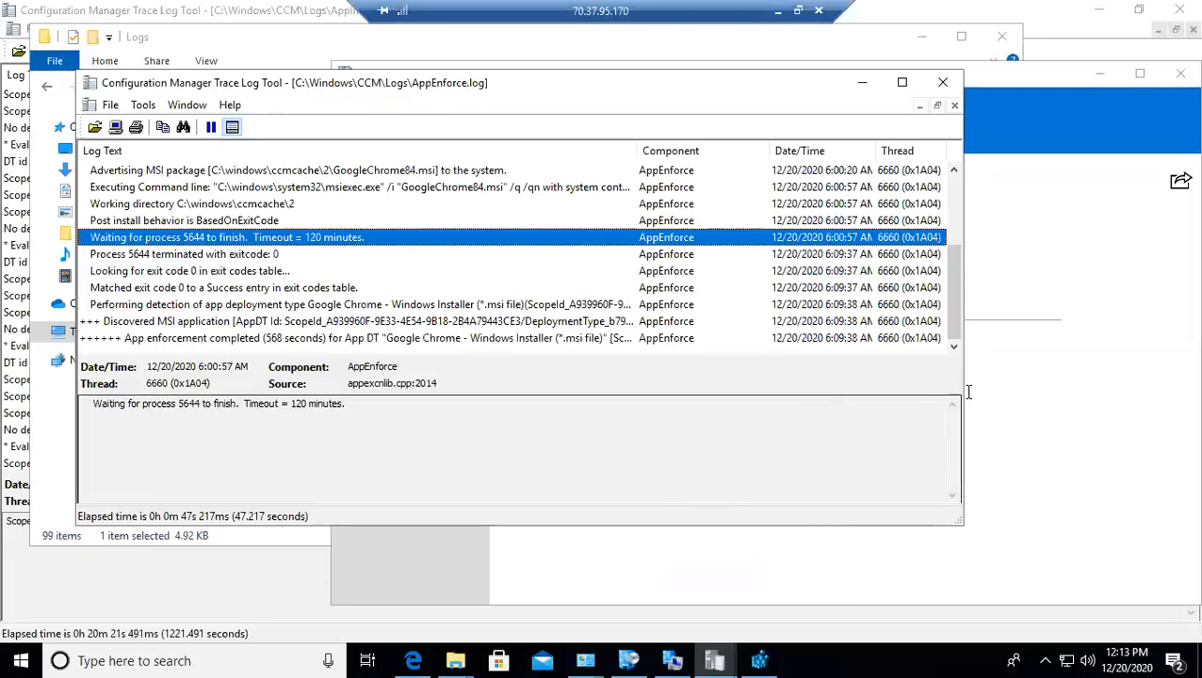
click(1087, 388)
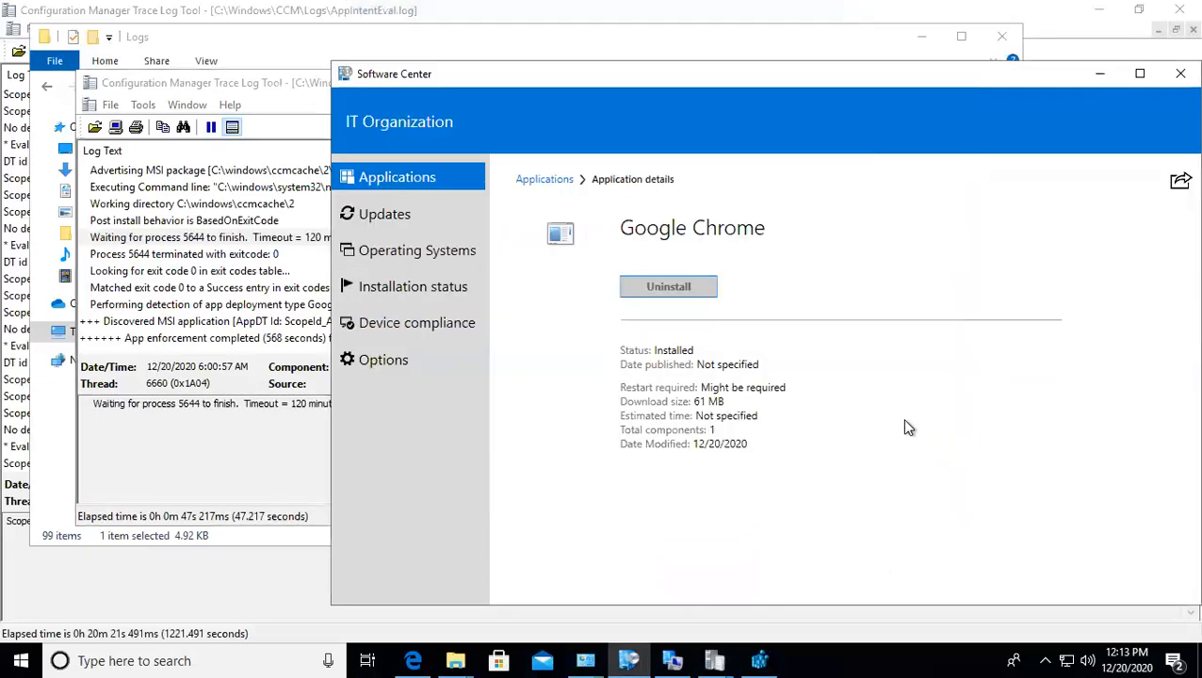
Step: Open the Windows Services console by running services.msc
key(super+r)
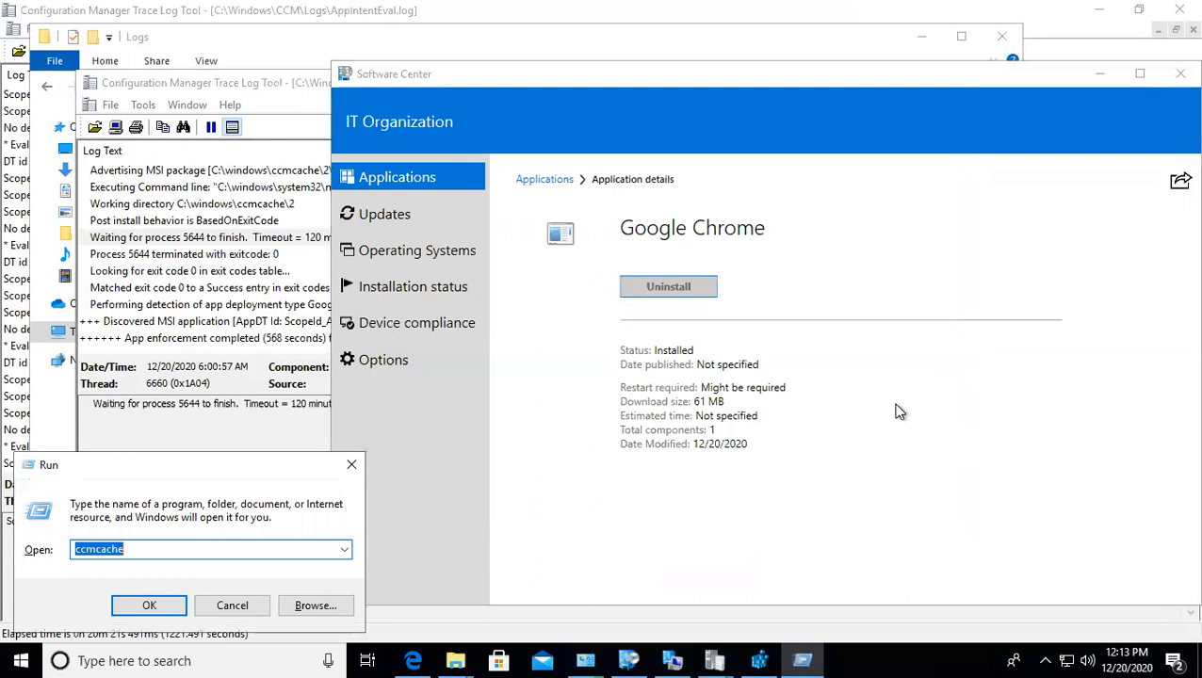
text(services.msc)
key(Return)
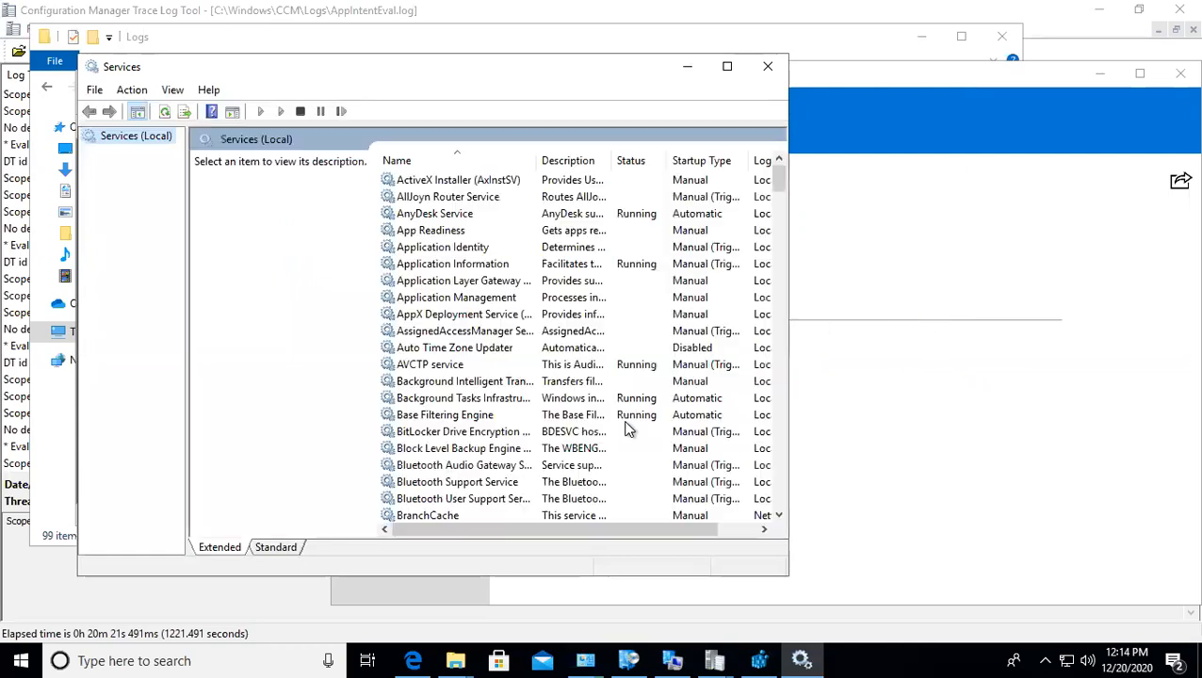
Step: Examine the Background Intelligent Transfer Service and the services listed just below it
click(438, 381)
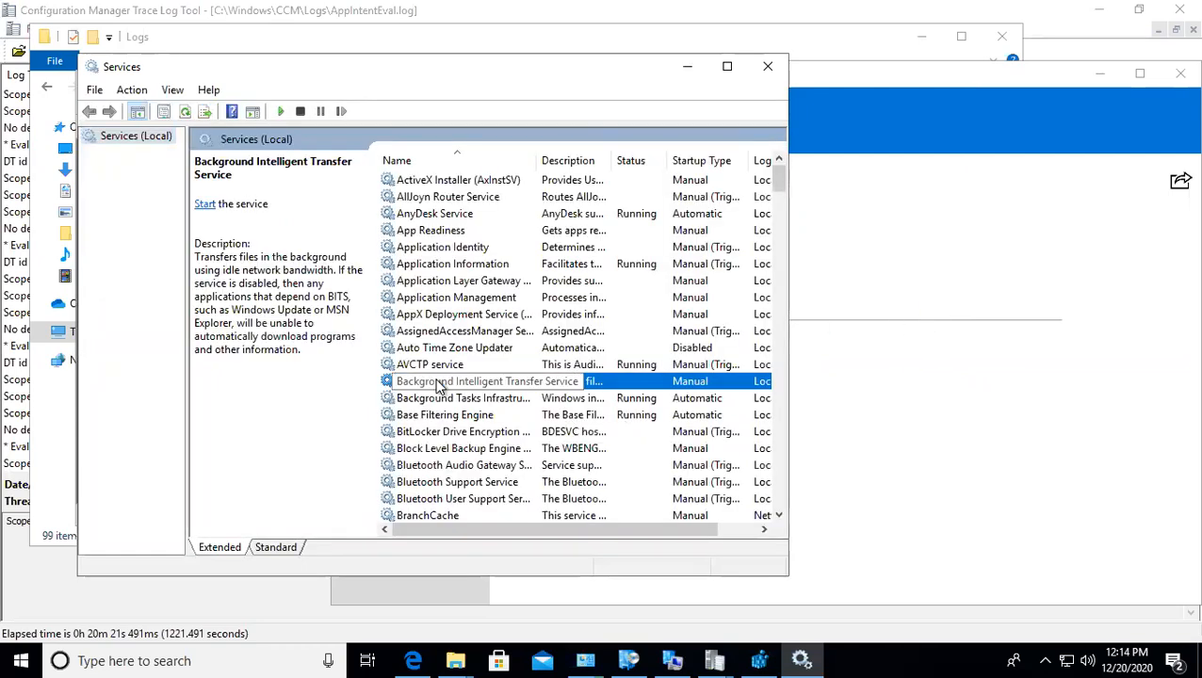
key(Down)
key(Down)
key(Down)
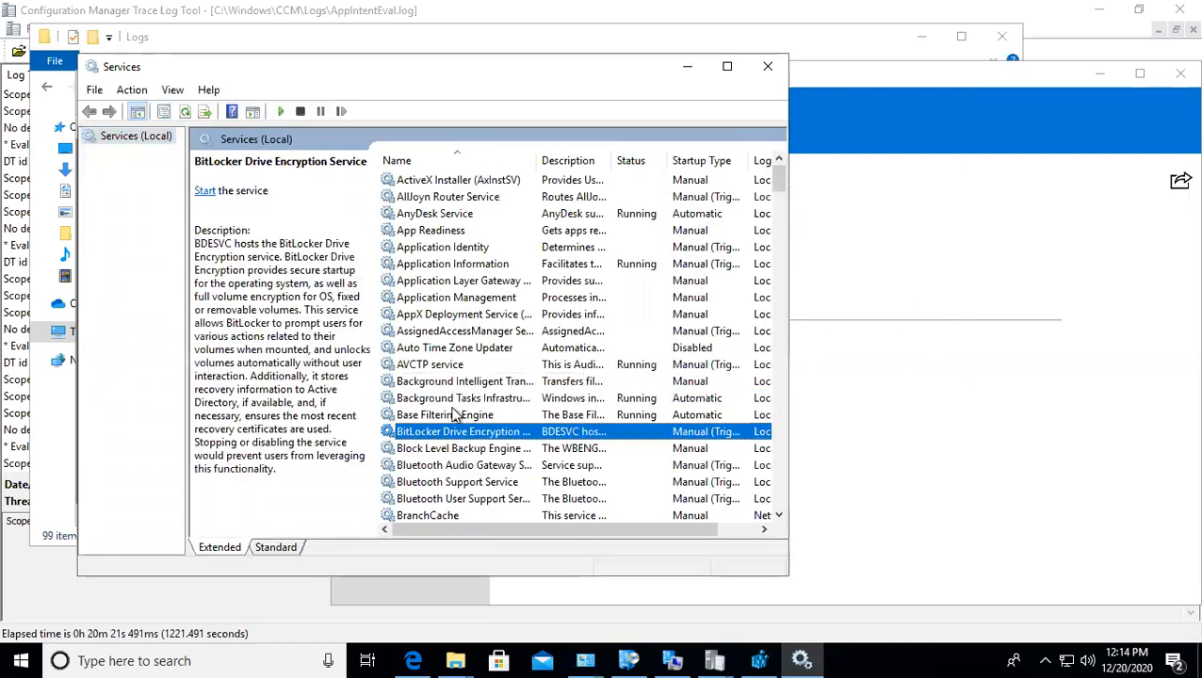
Step: Inspect the Background Tasks Infrastructure Service's general properties and available service actions
click(440, 398)
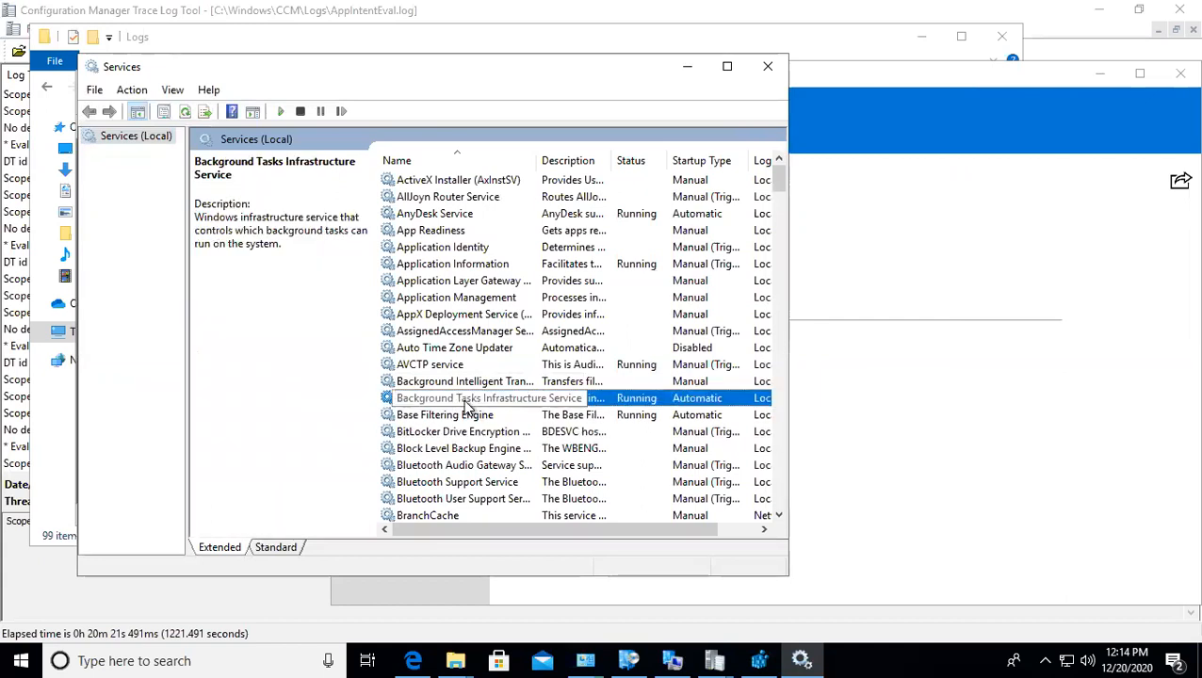
right_click(467, 403)
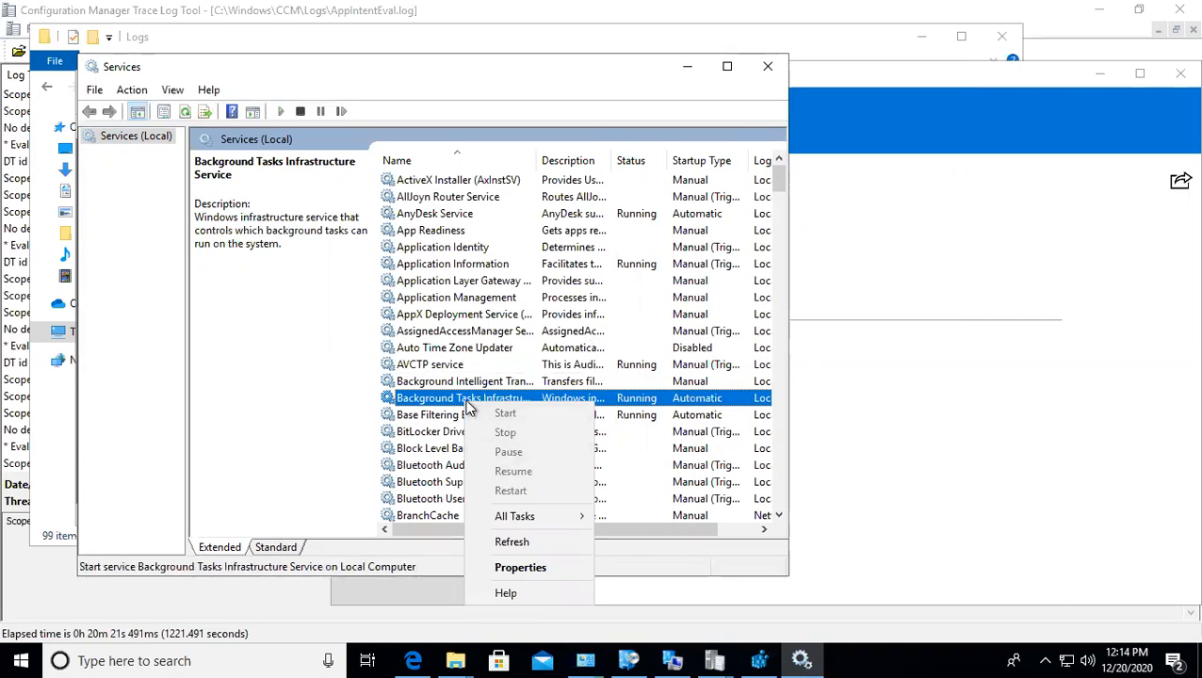
click(536, 567)
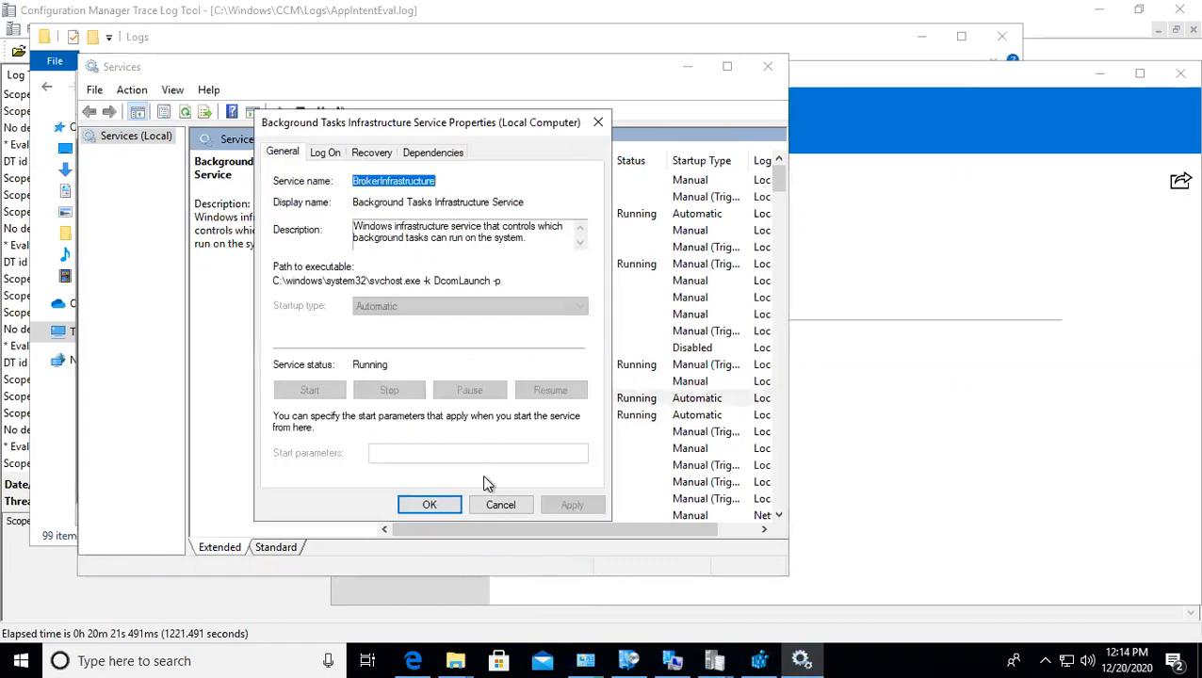
click(500, 505)
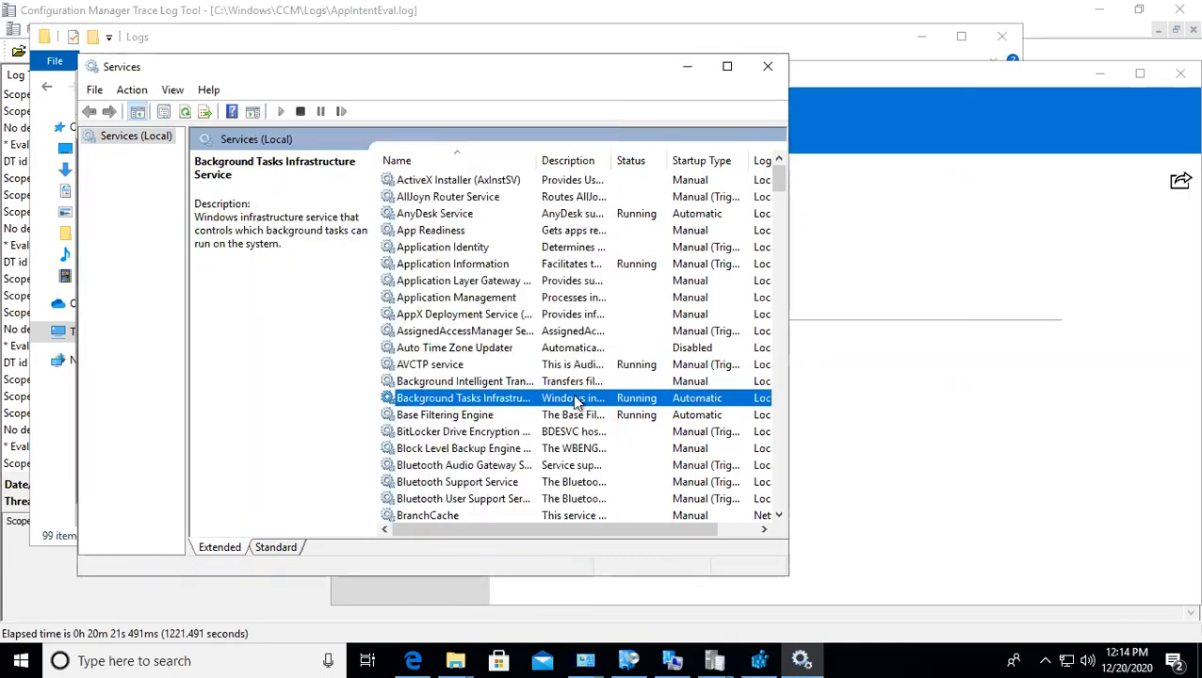
right_click(475, 402)
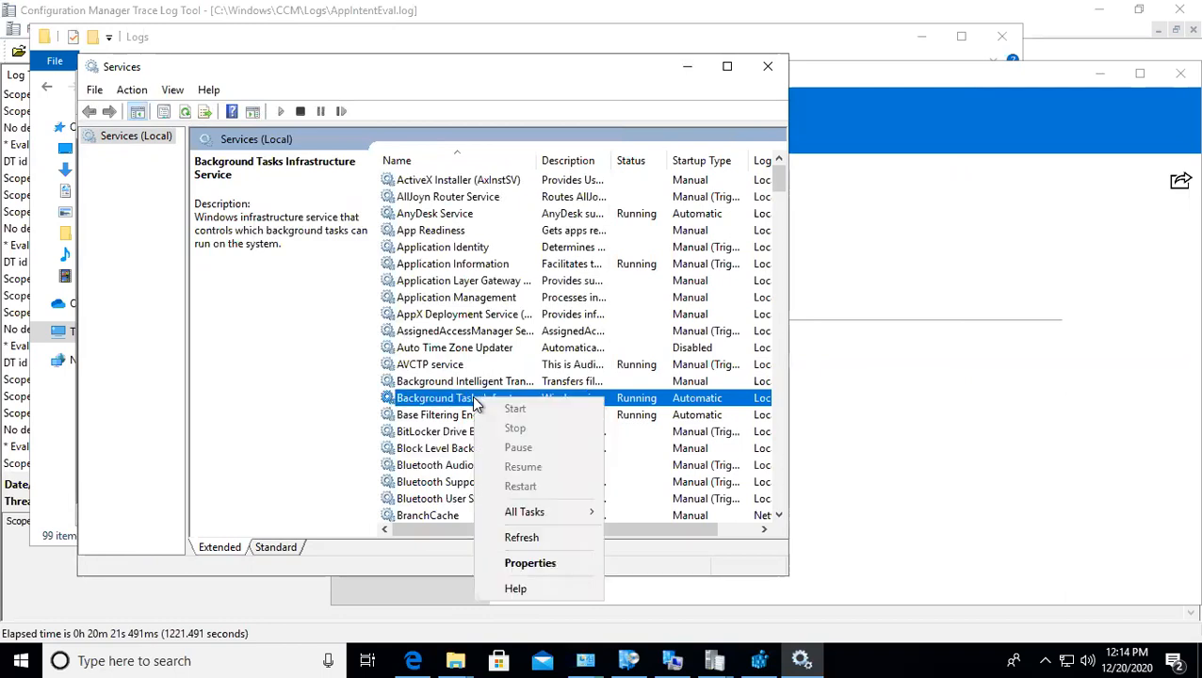
click(469, 400)
Step: Switch to the sccm remote session to view its Browse File System dialog
mouse_move(703, 10)
click(773, 14)
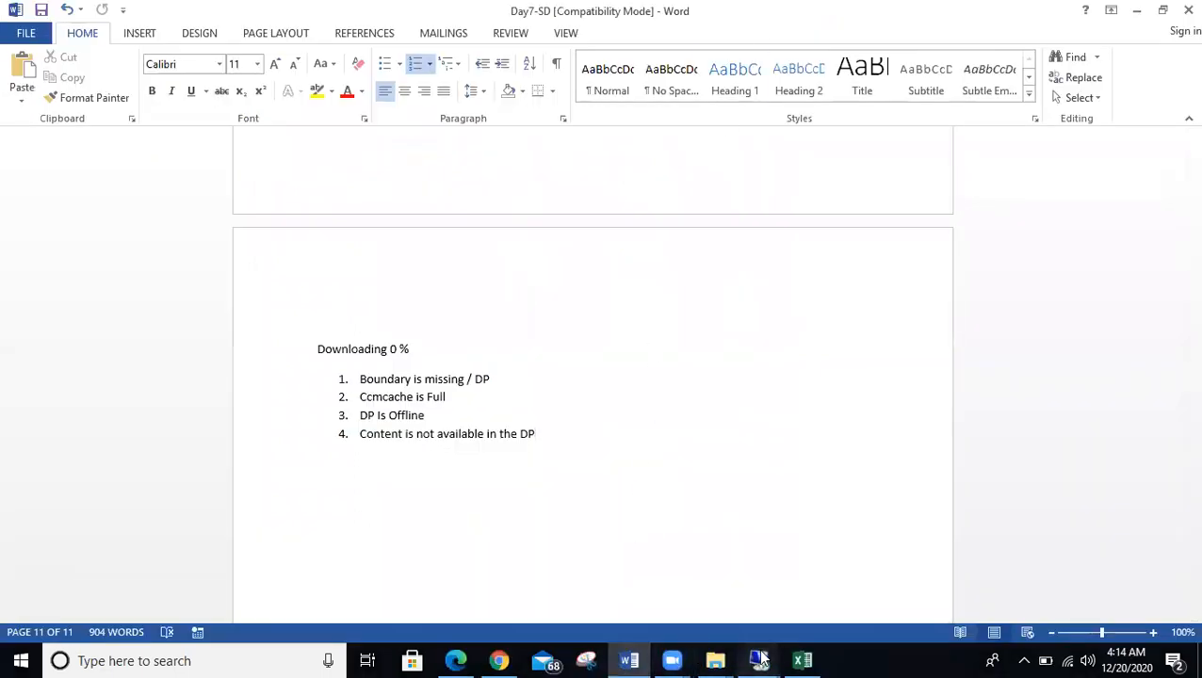
mouse_move(761, 659)
click(552, 591)
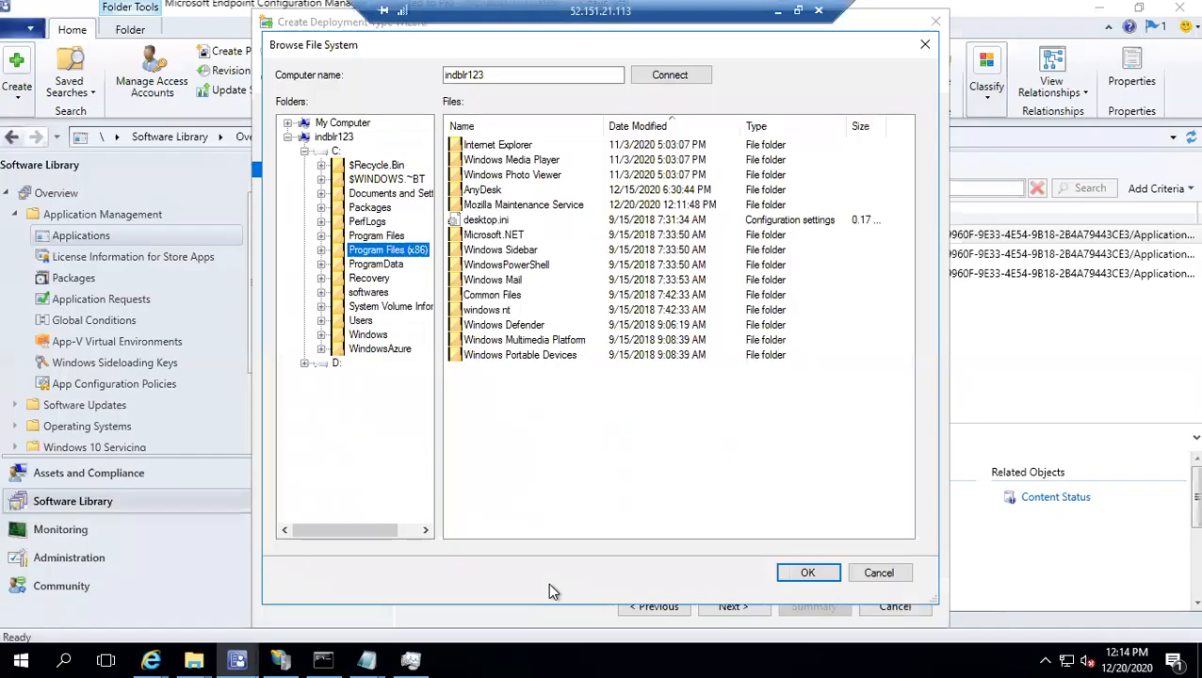
Step: Return to the C1-INDblr123 remote session and check its hidden notification icons
click(777, 10)
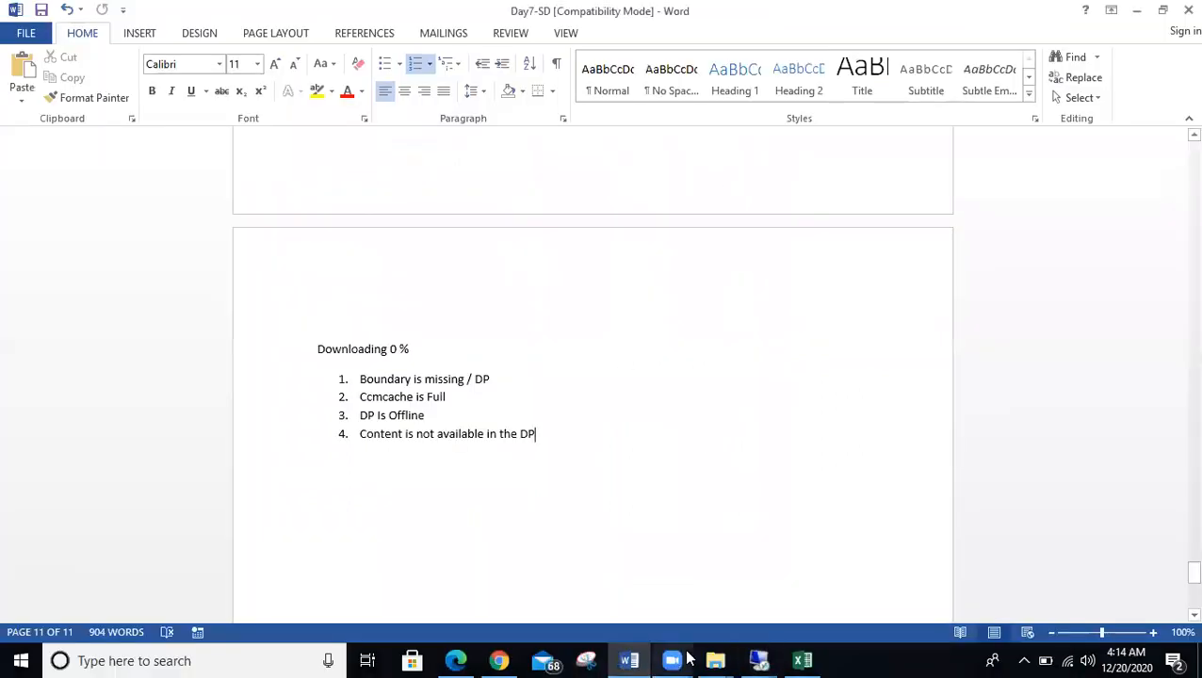
mouse_move(759, 659)
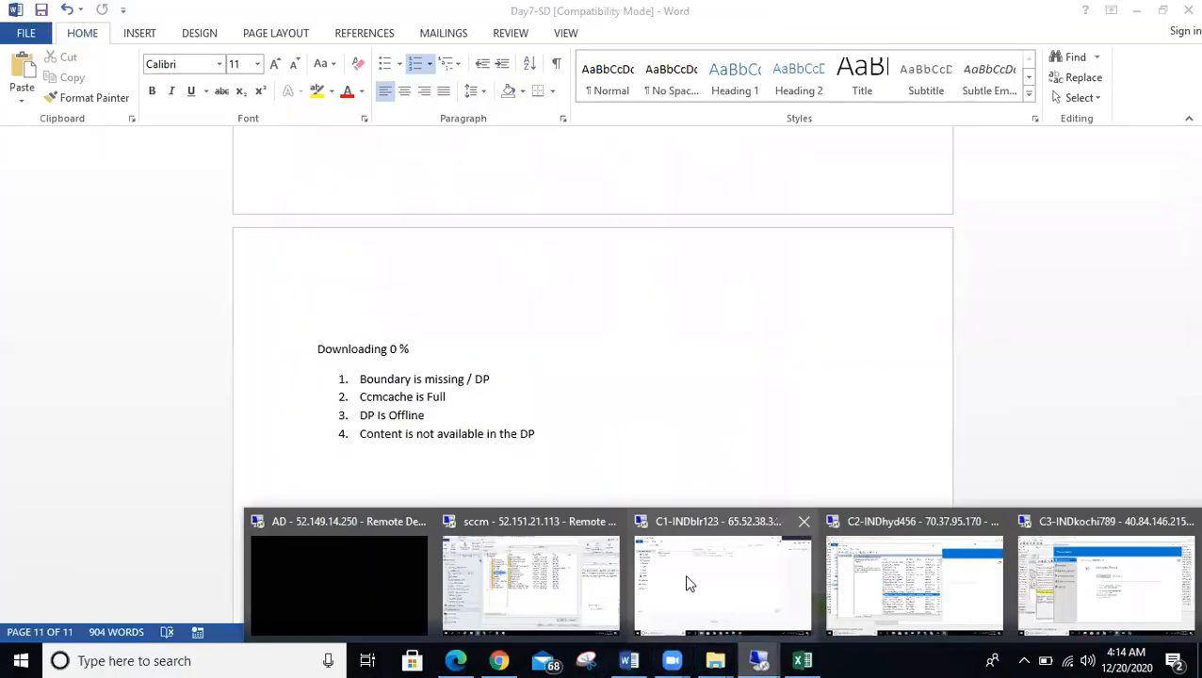
click(687, 582)
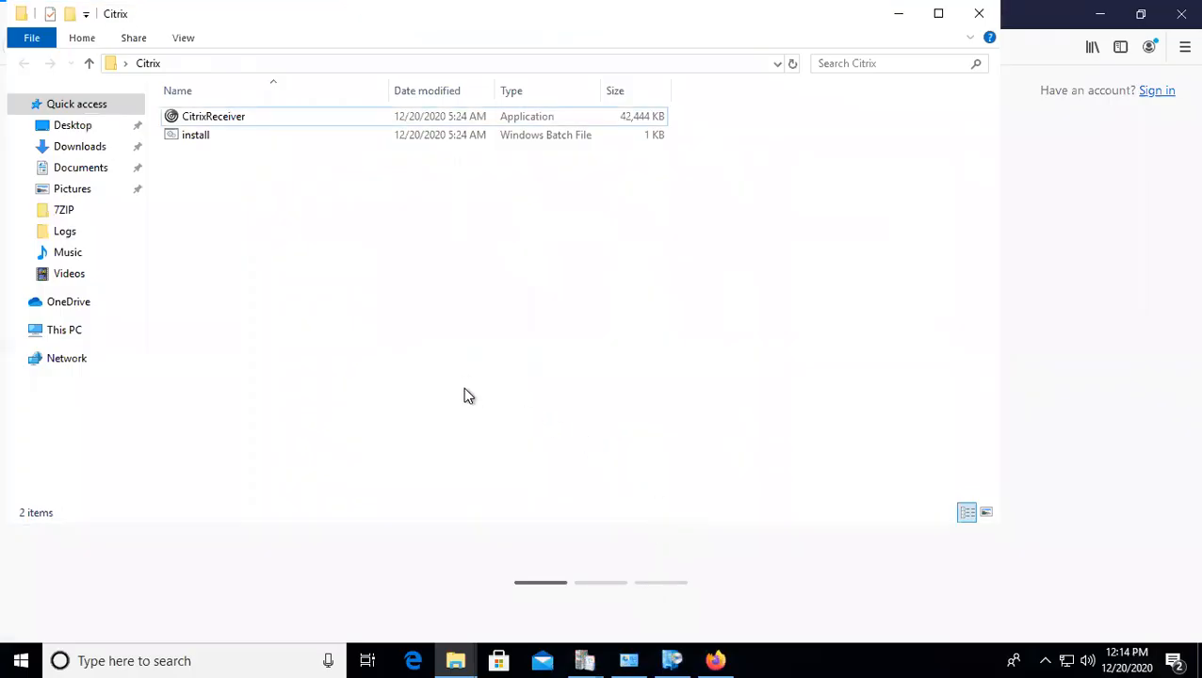
click(1046, 658)
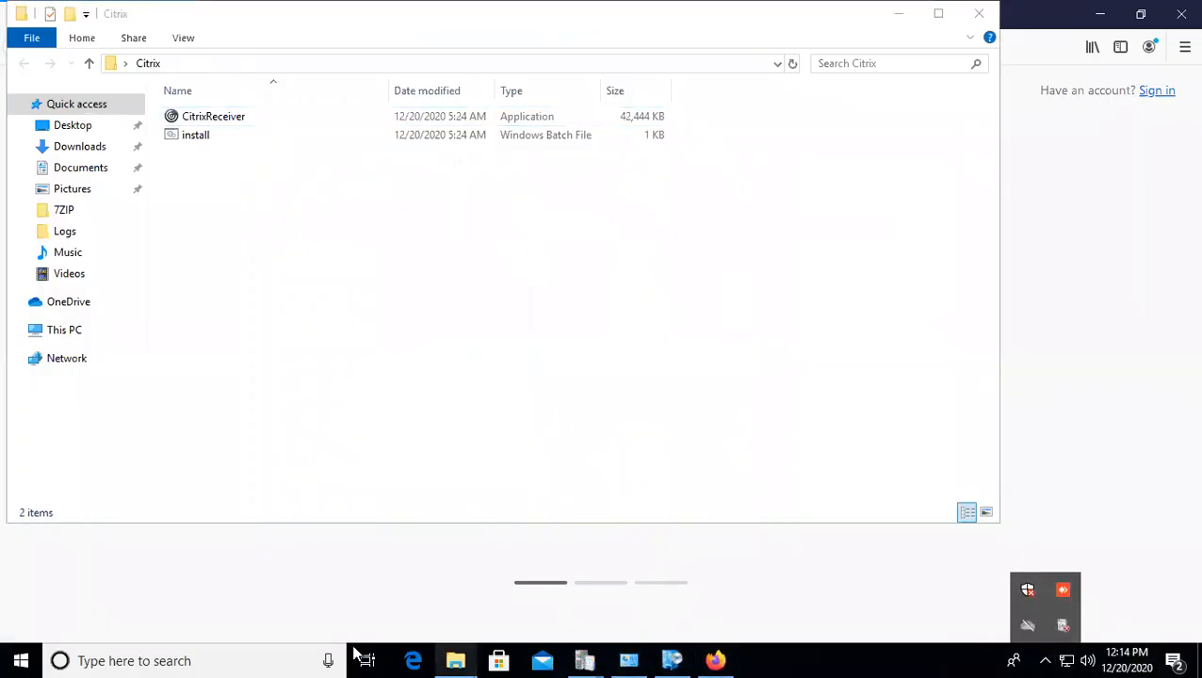
Step: Open the %temp% folder, check the contents of its Ctx-C31043CA subfolder, and go up to the Local folder
key(super+r)
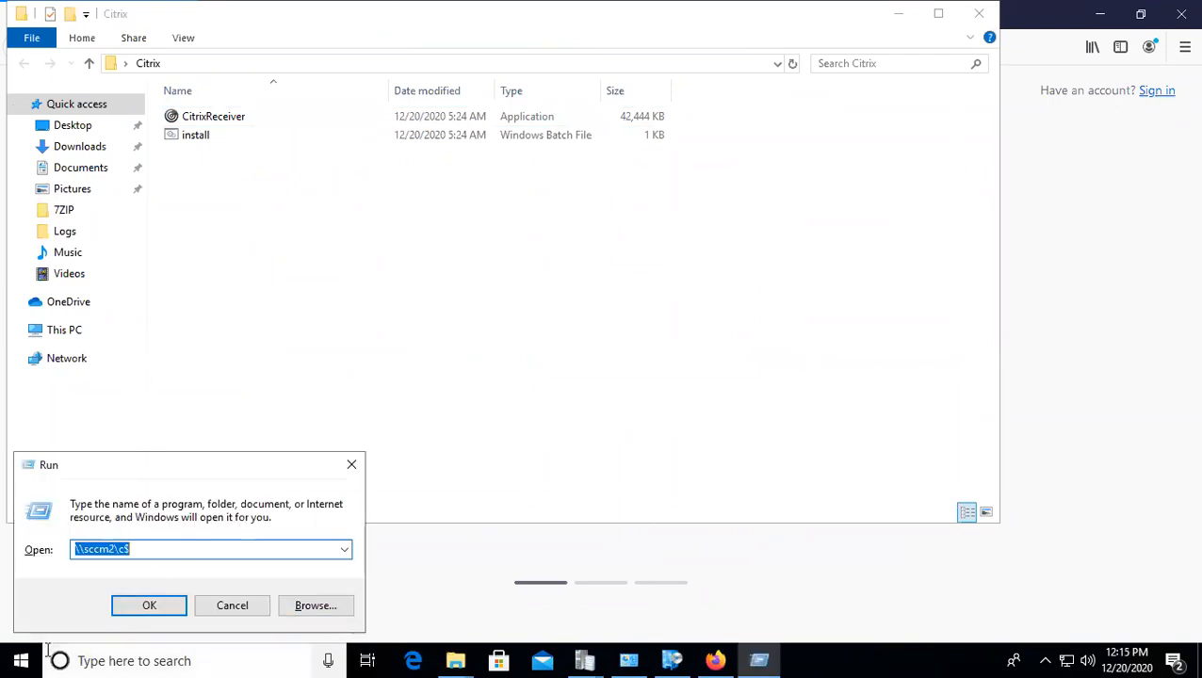
text(%temp%)
key(Return)
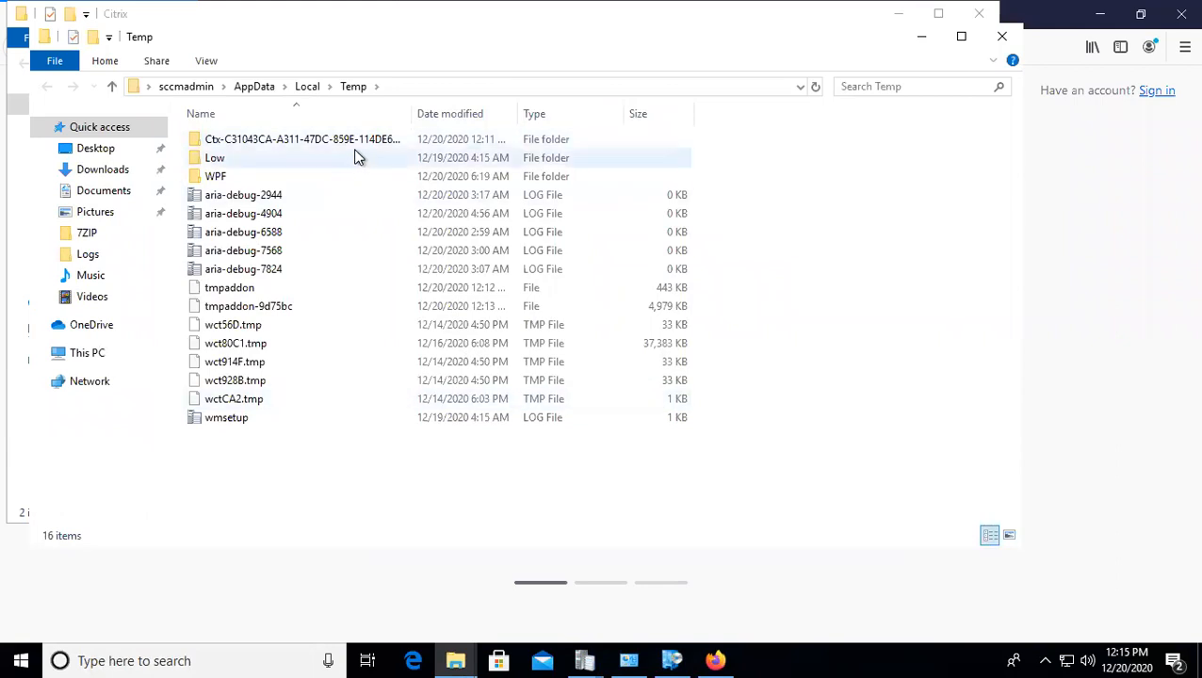
double_click(263, 140)
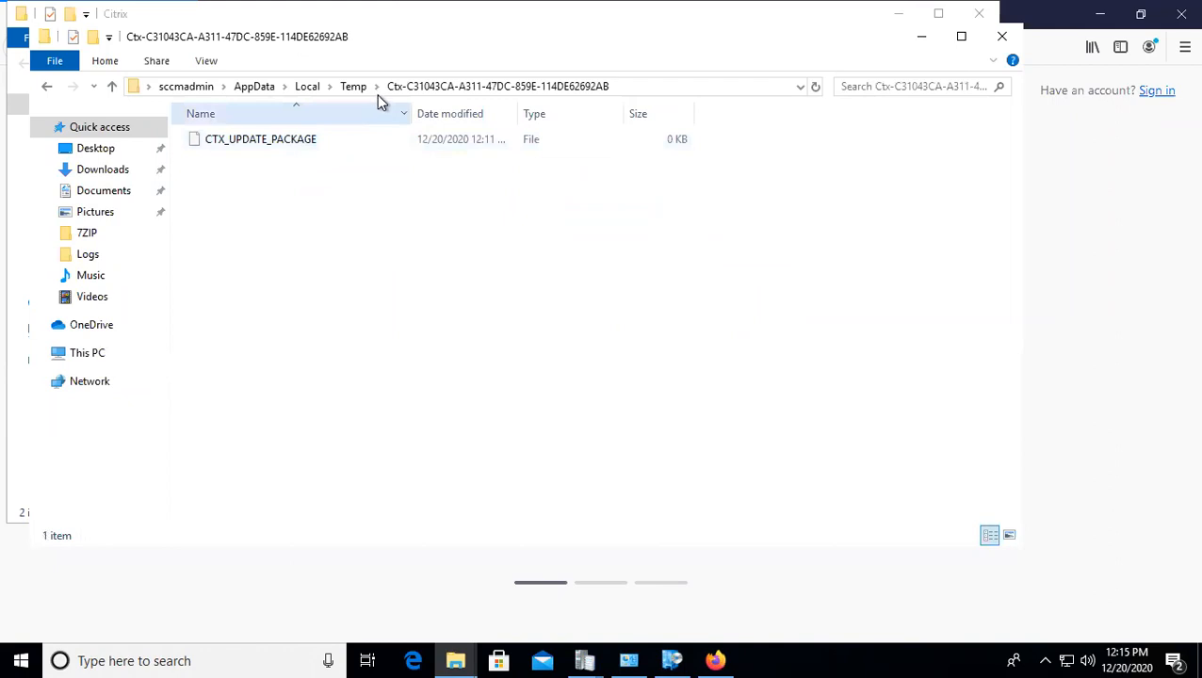
click(348, 90)
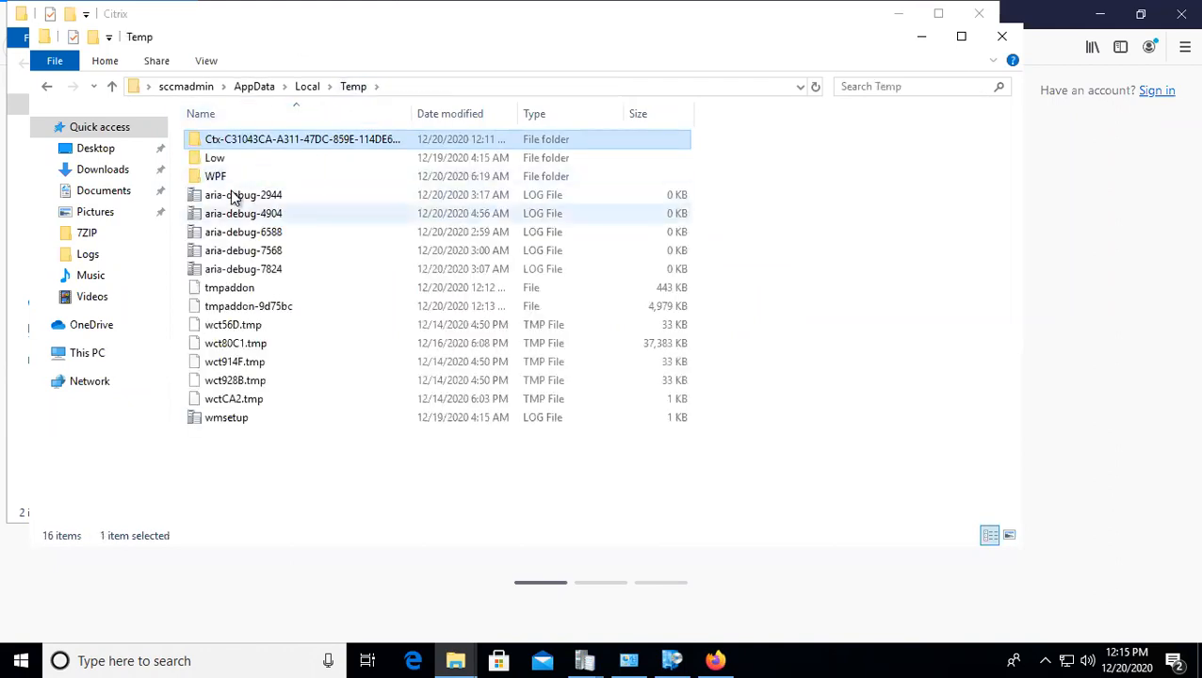
click(311, 87)
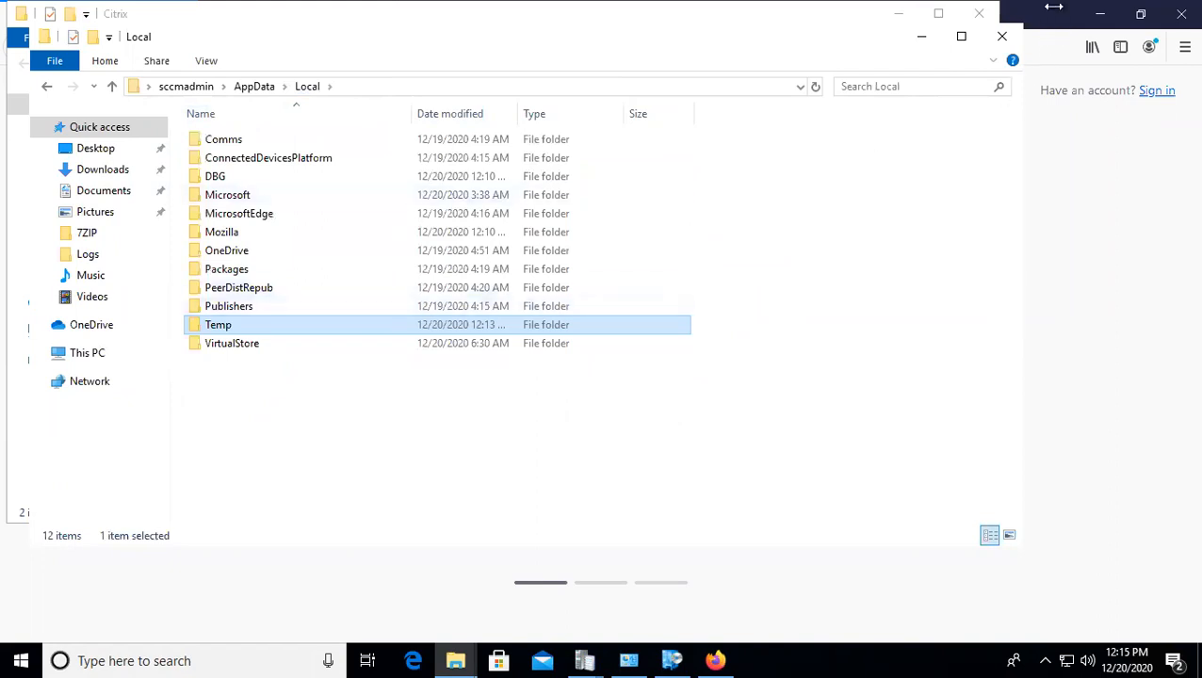
Step: Close the Citrix folder window and examine the installer files in the Extract folder inside Temp's Ctx-C31043CA folder
click(978, 19)
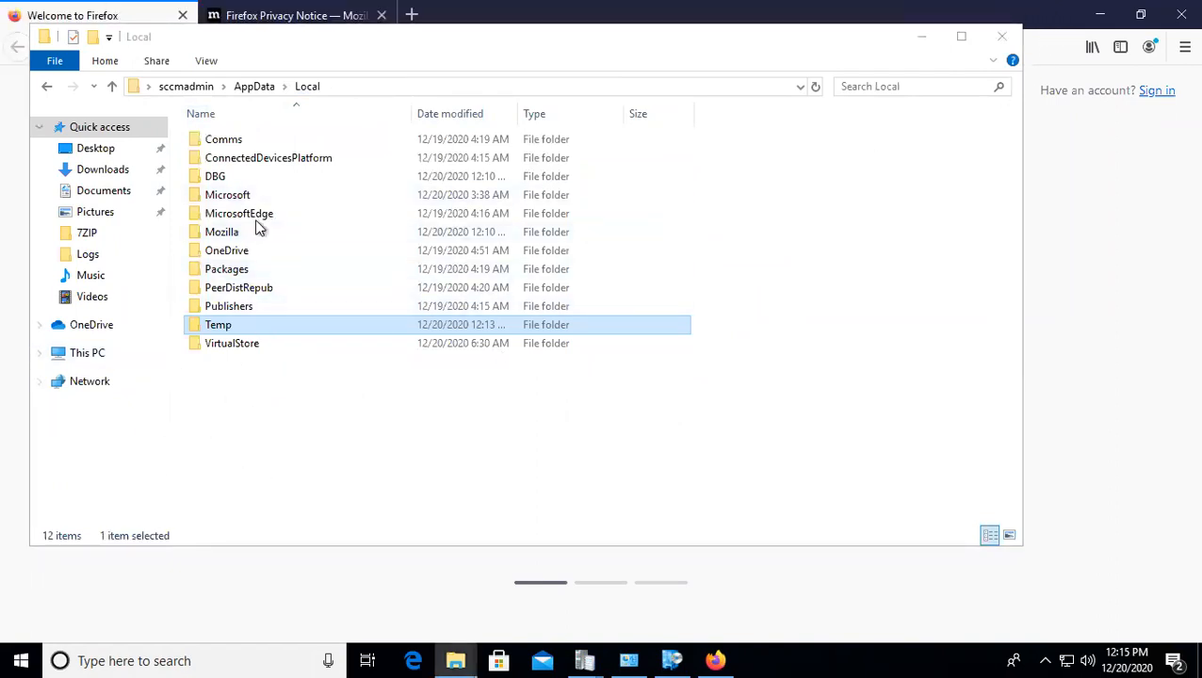
double_click(224, 330)
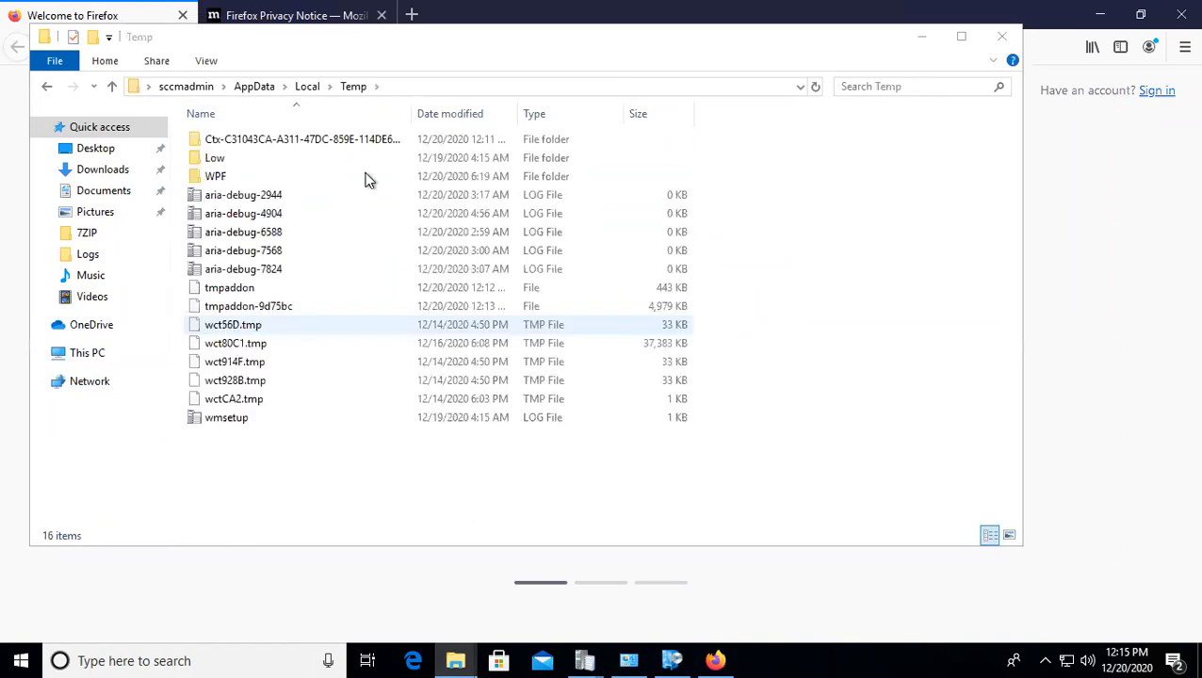
double_click(325, 139)
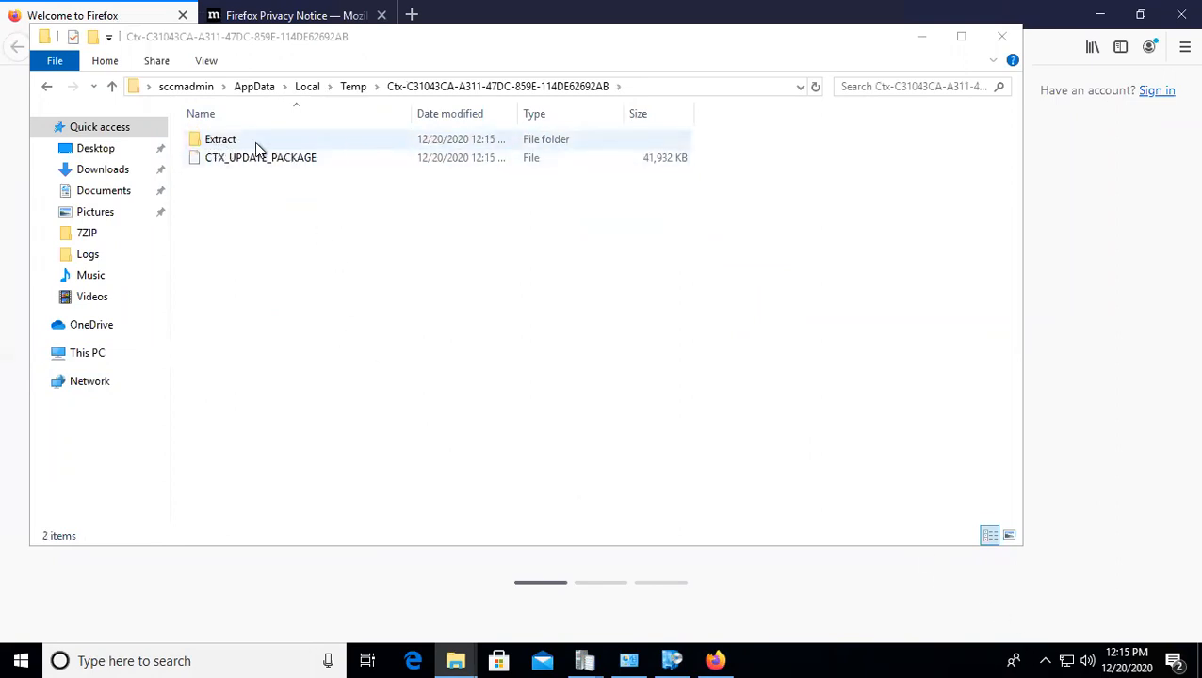
double_click(226, 139)
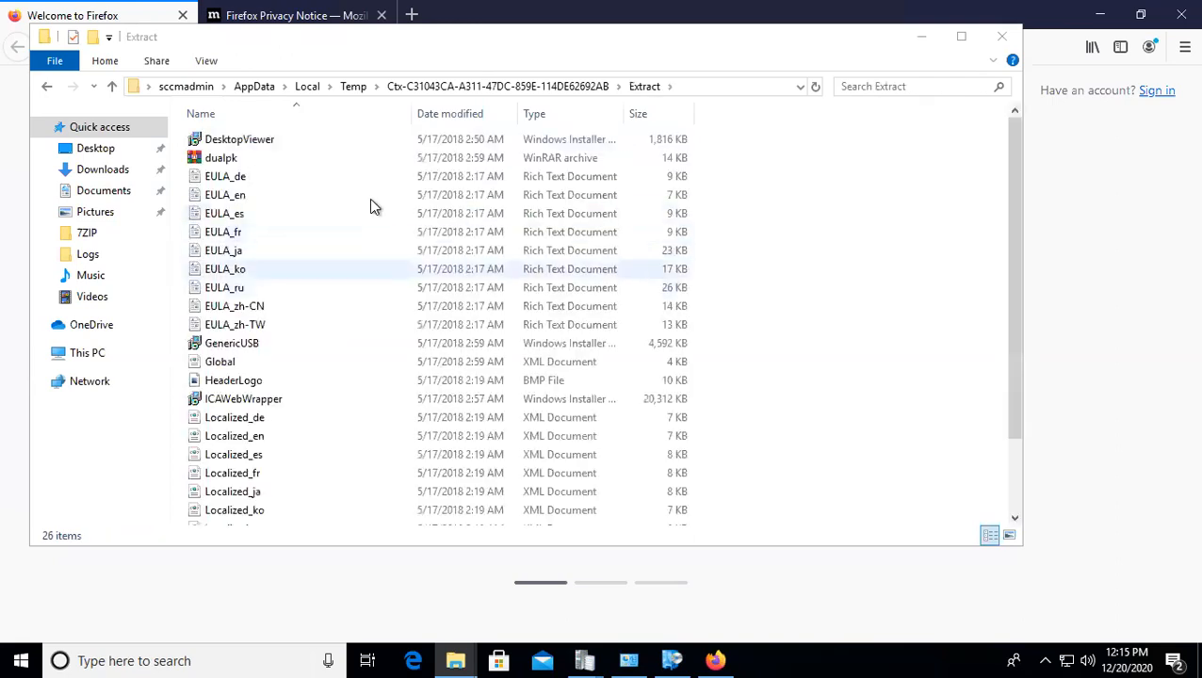
scroll(343, 331, down, 2)
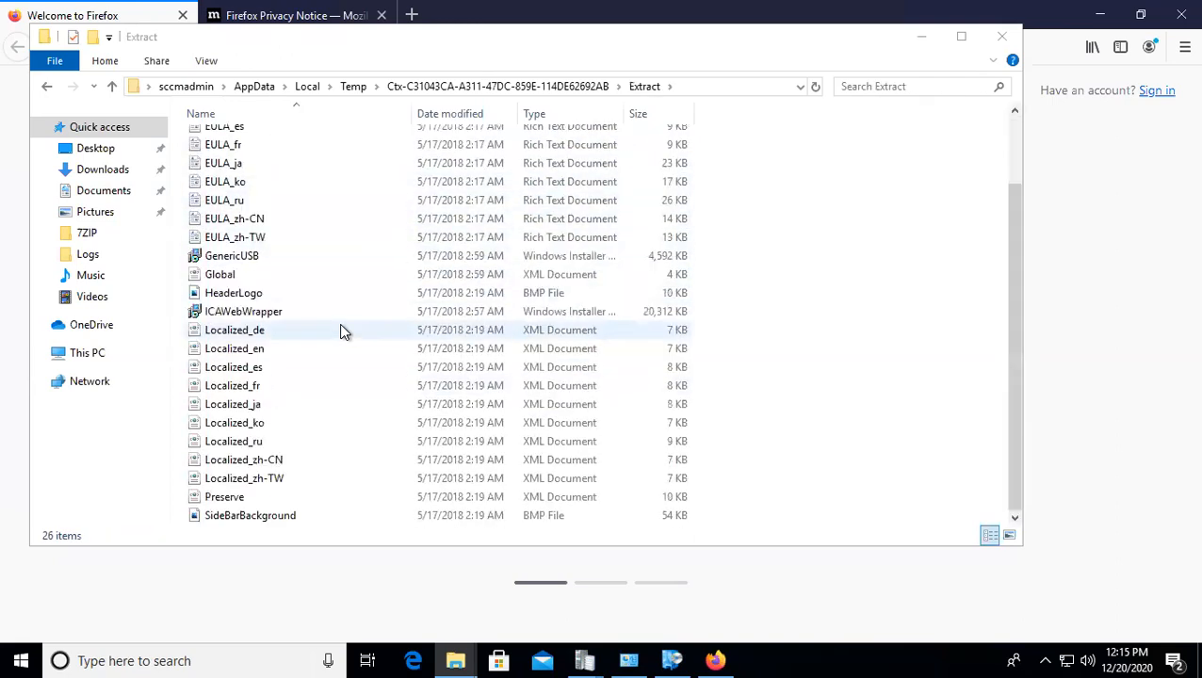
scroll(343, 332, up, 2)
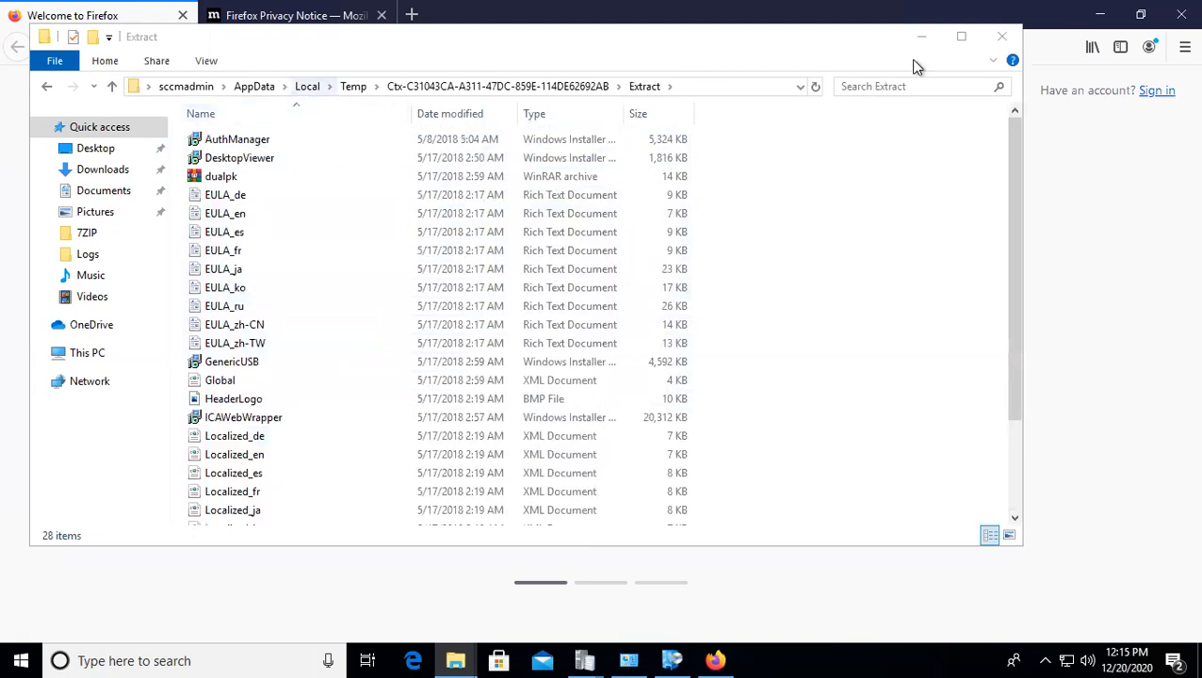
click(996, 41)
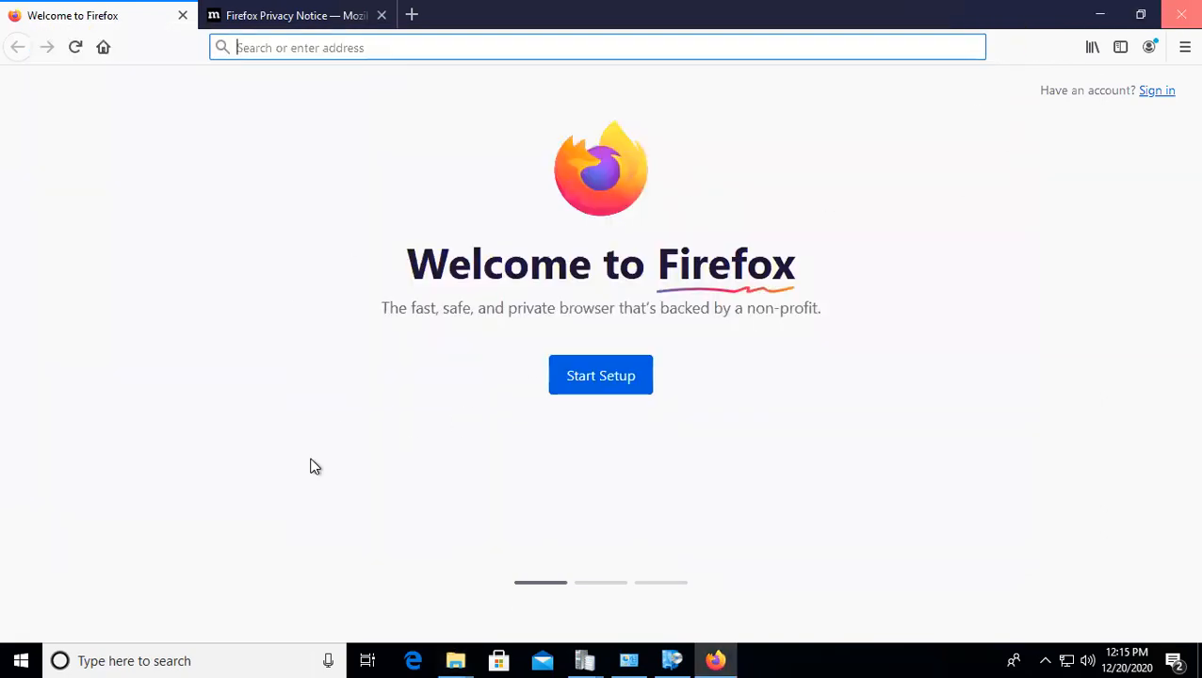
Step: Reopen %temp% and review the full list of extracted files in the Ctx-C31043CA folder's Extract subfolder
key(super+r)
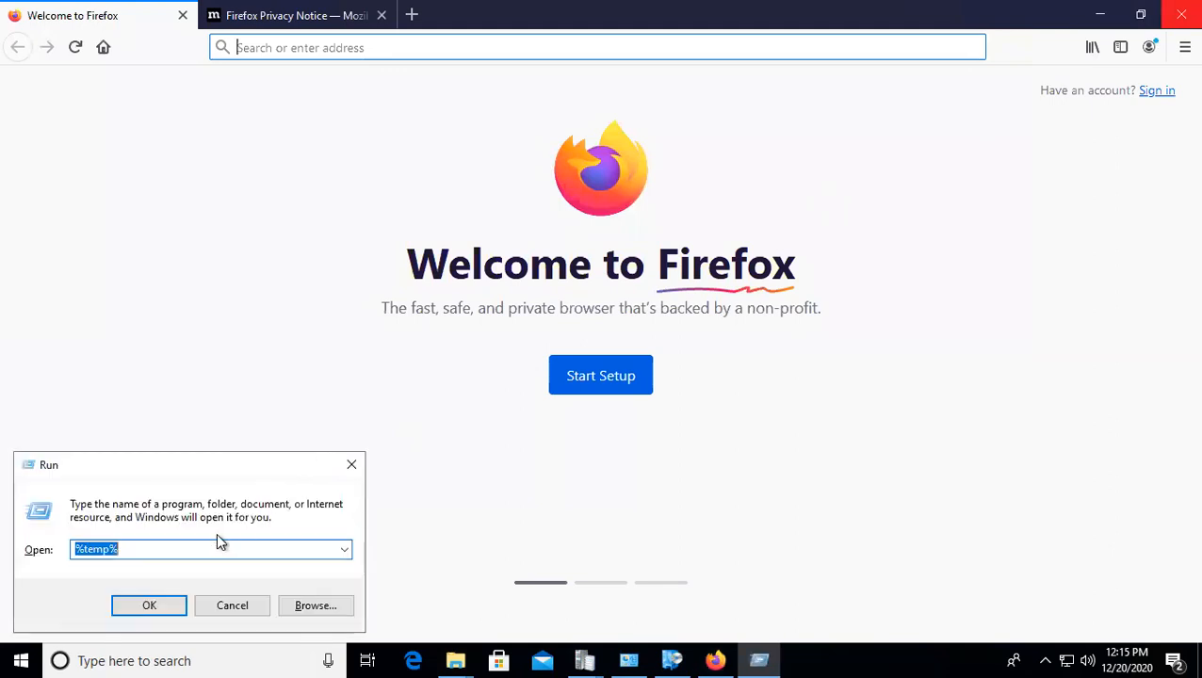
click(148, 608)
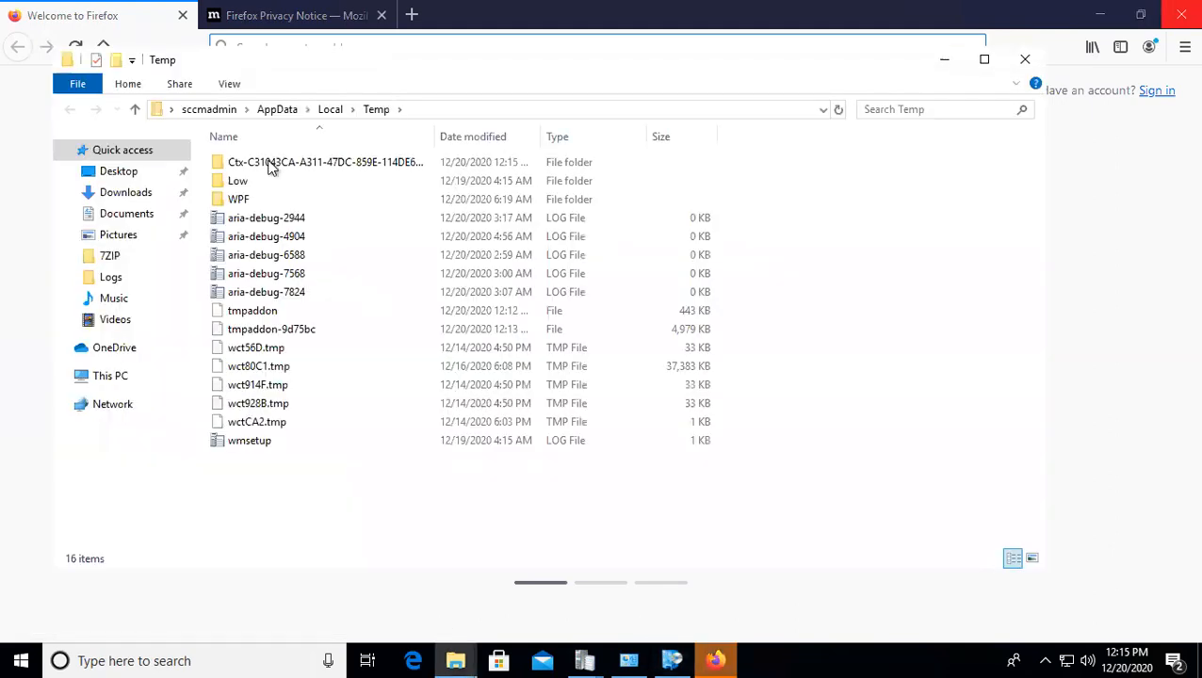
double_click(276, 166)
double_click(255, 162)
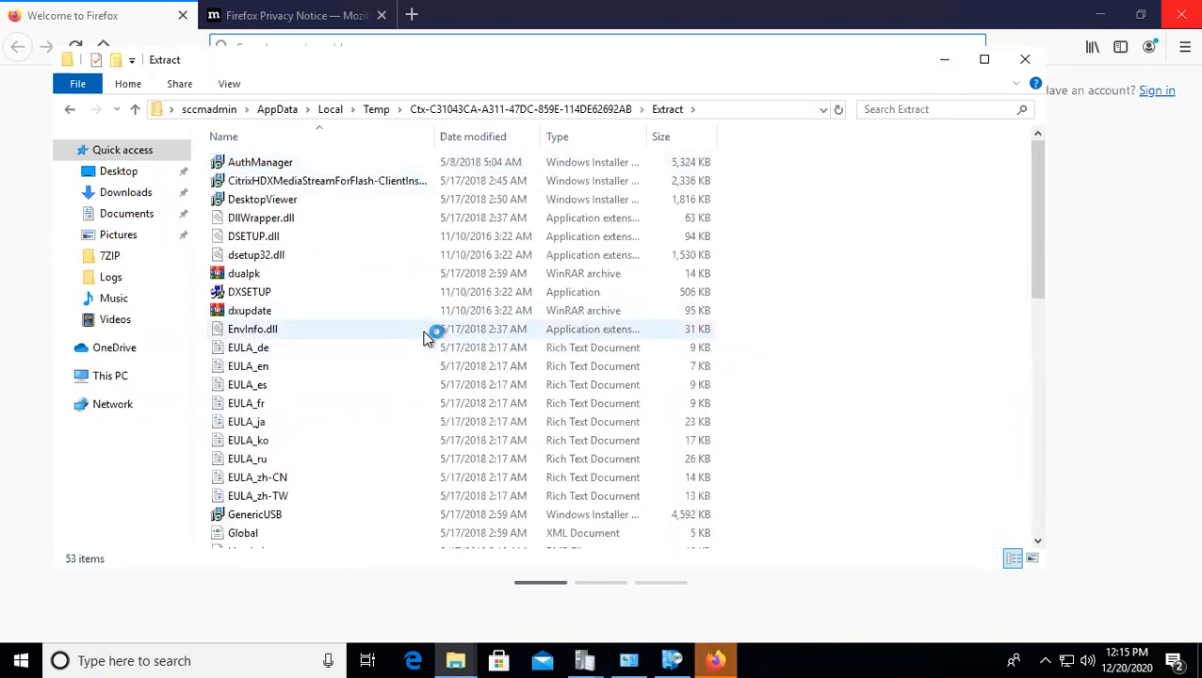
scroll(419, 332, down, 7)
scroll(423, 339, down, 4)
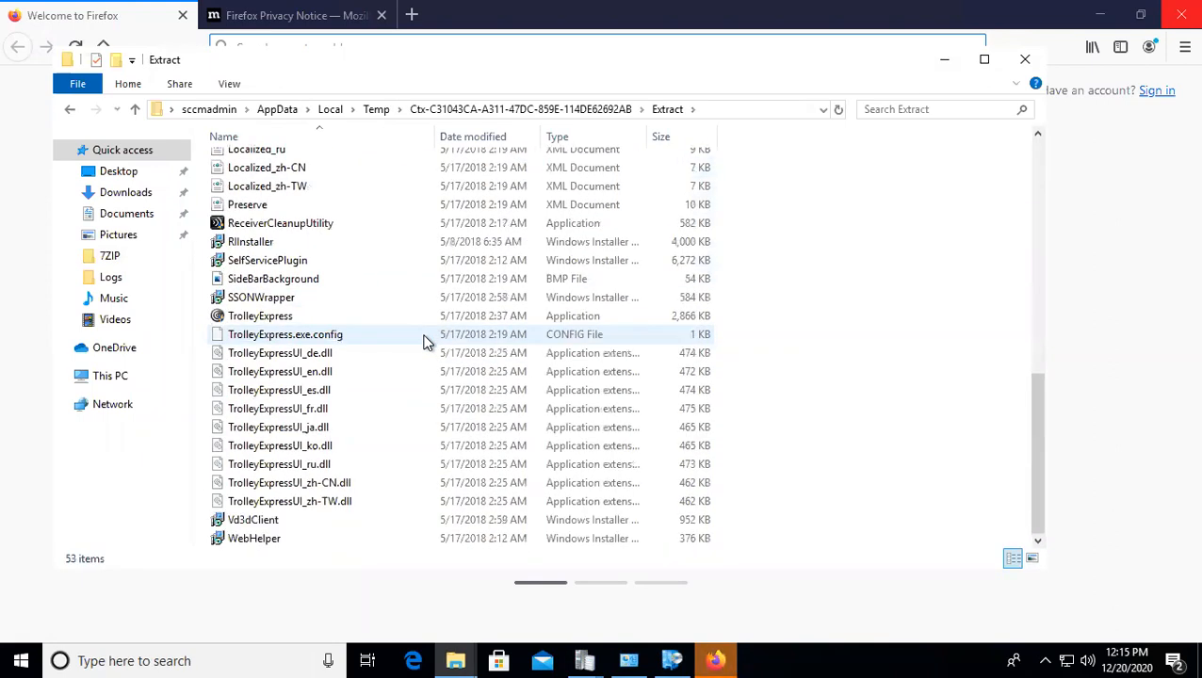
key(alt+Left)
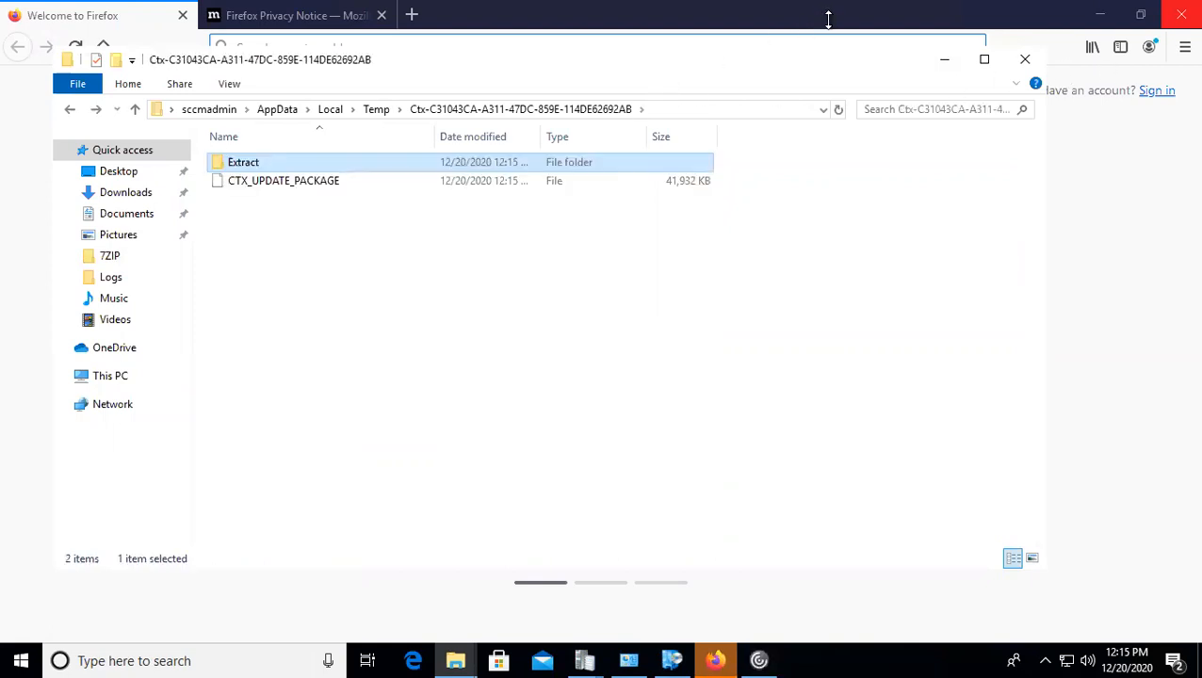
Step: Close Firefox with all its tabs and move the Ctx-C31043CA folder window clear of the desktop icons
click(1175, 15)
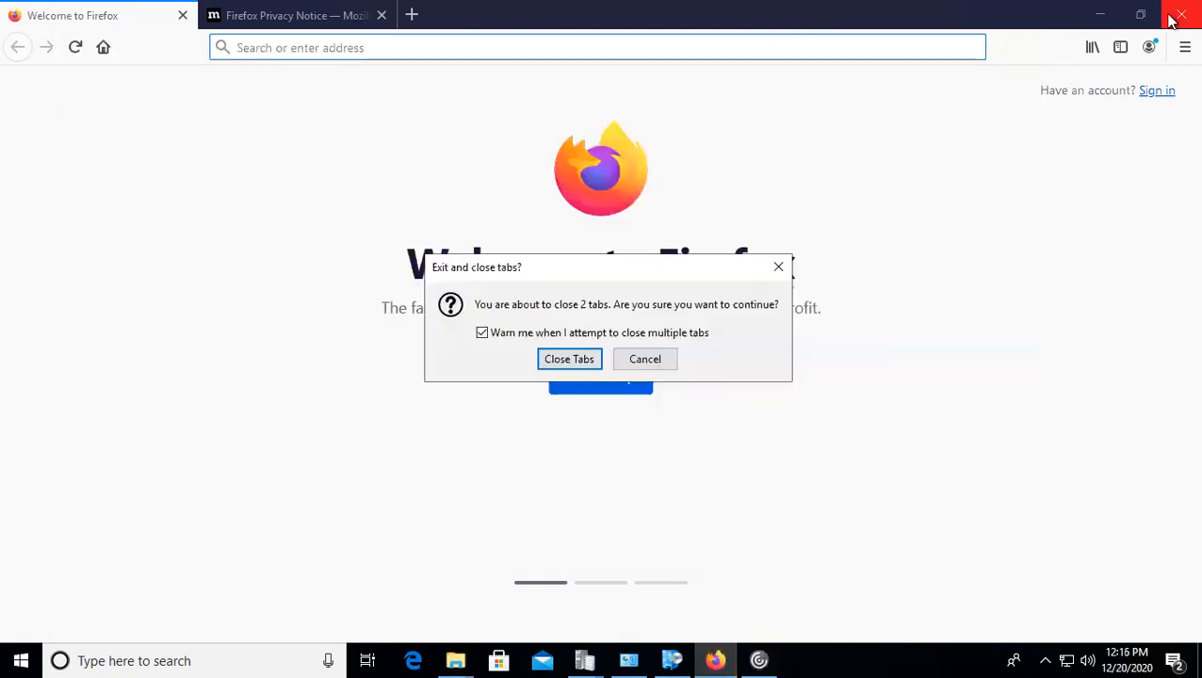
click(577, 361)
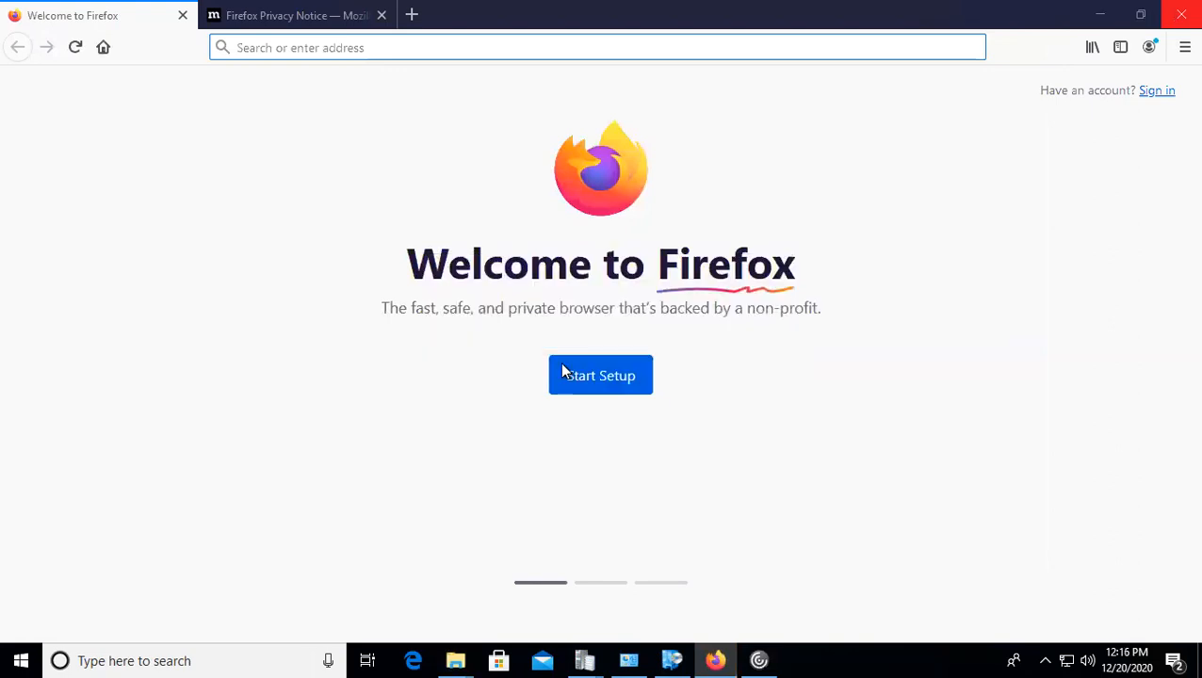
click(1172, 26)
click(544, 196)
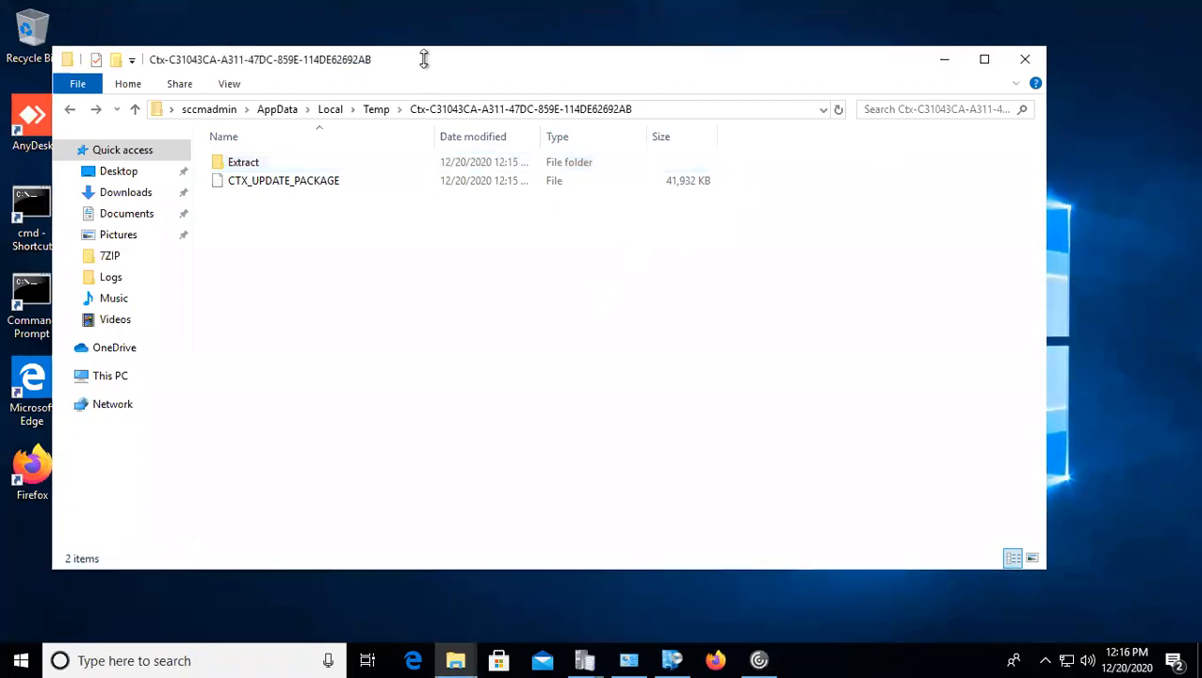
drag(486, 54, 569, 47)
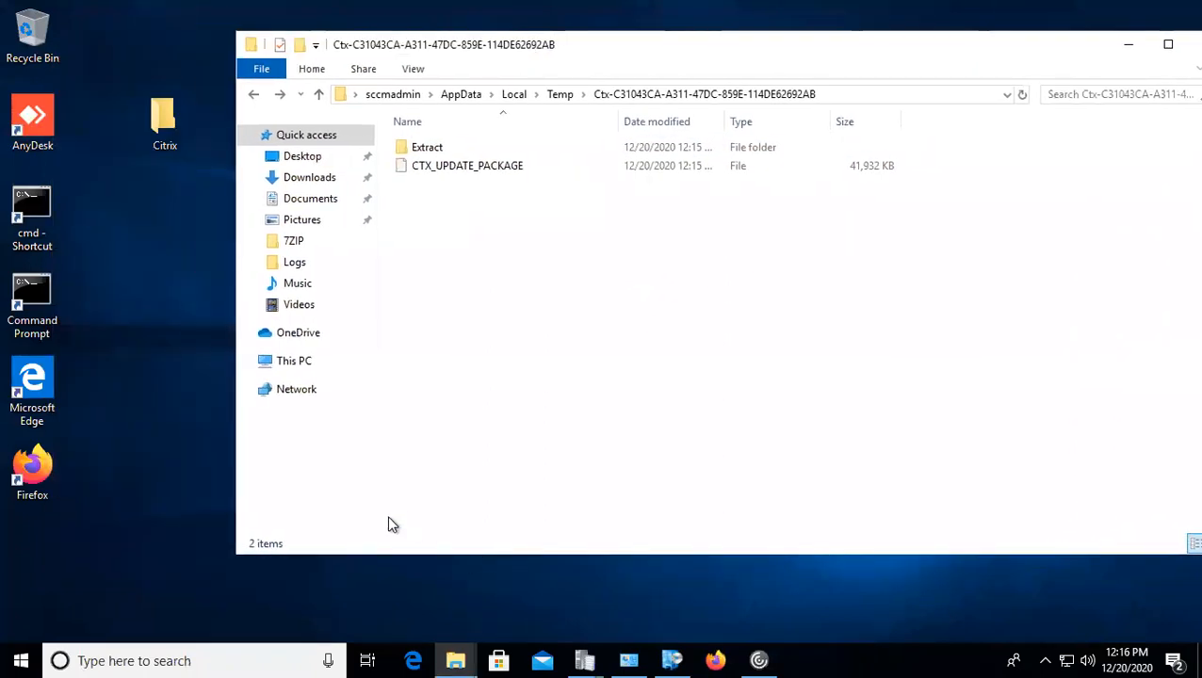
Step: Open %temp% in another window and place it beside the desktop icons so the Citrix folder stays accessible
key(super+r)
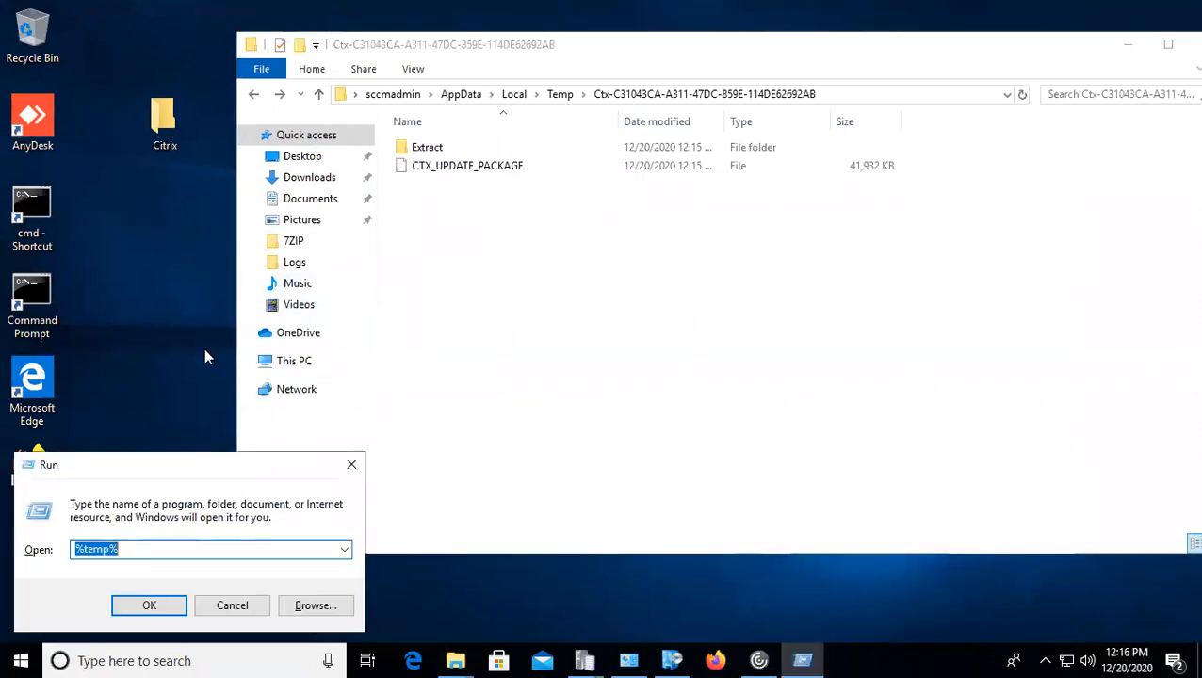
key(Return)
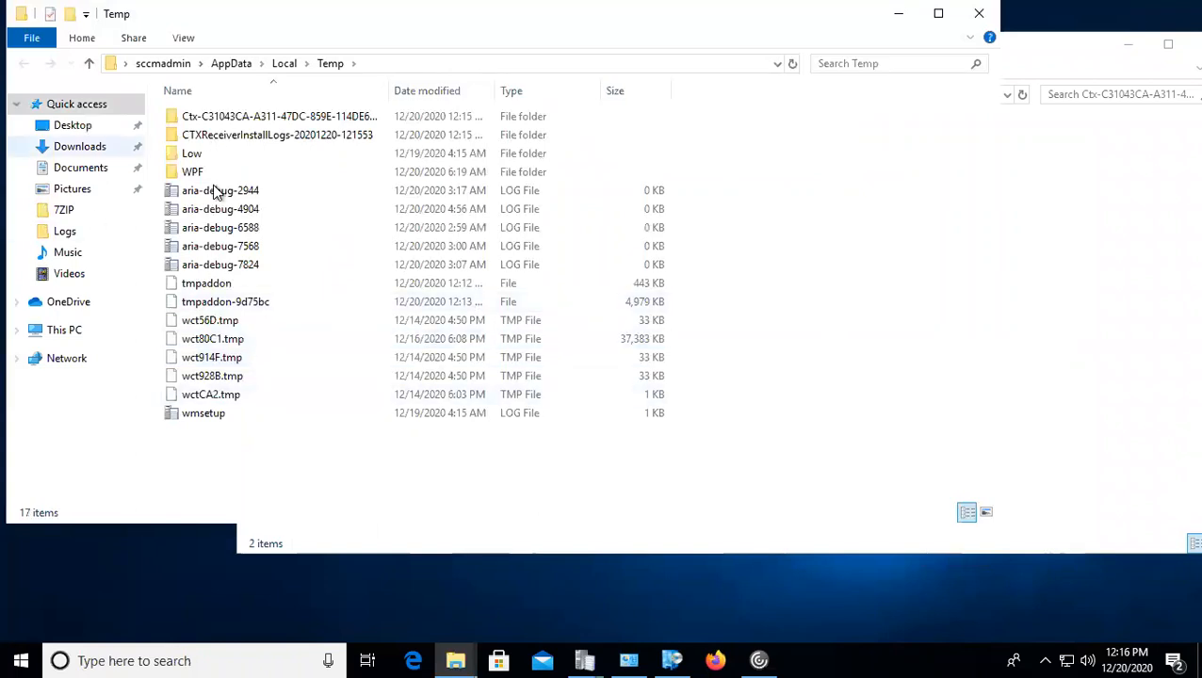
drag(208, 19, 469, 44)
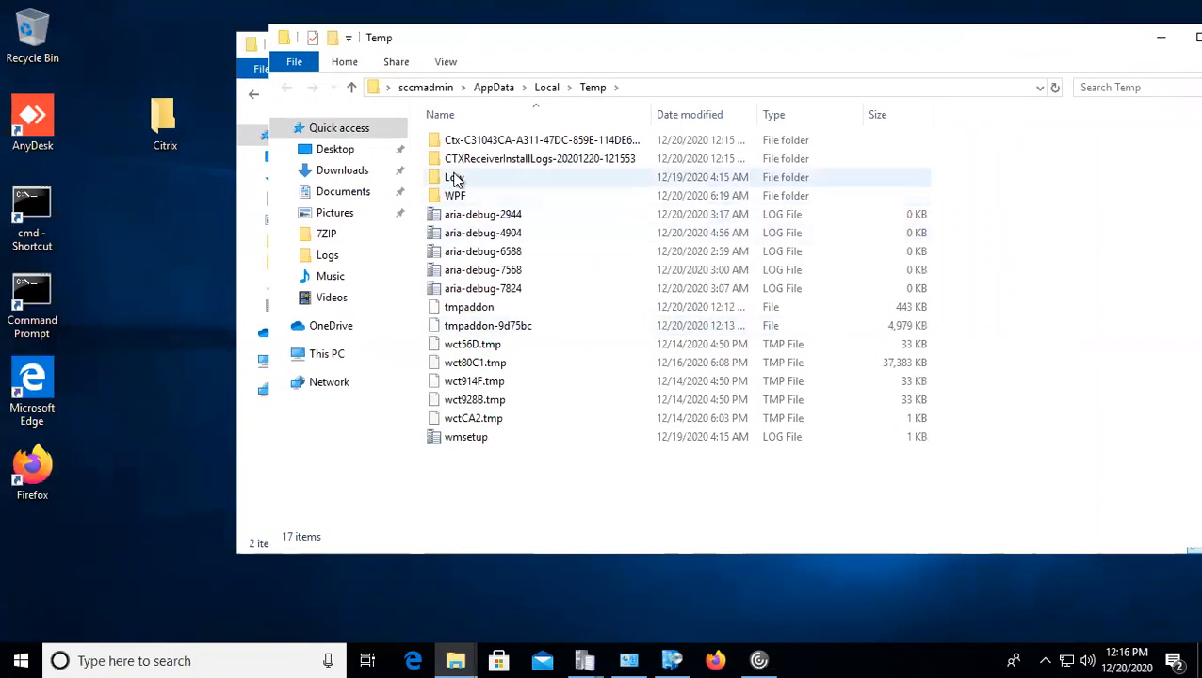
Step: View the CitrixReceiver application in the desktop's Citrix folder and minimize that folder window
double_click(172, 122)
click(234, 118)
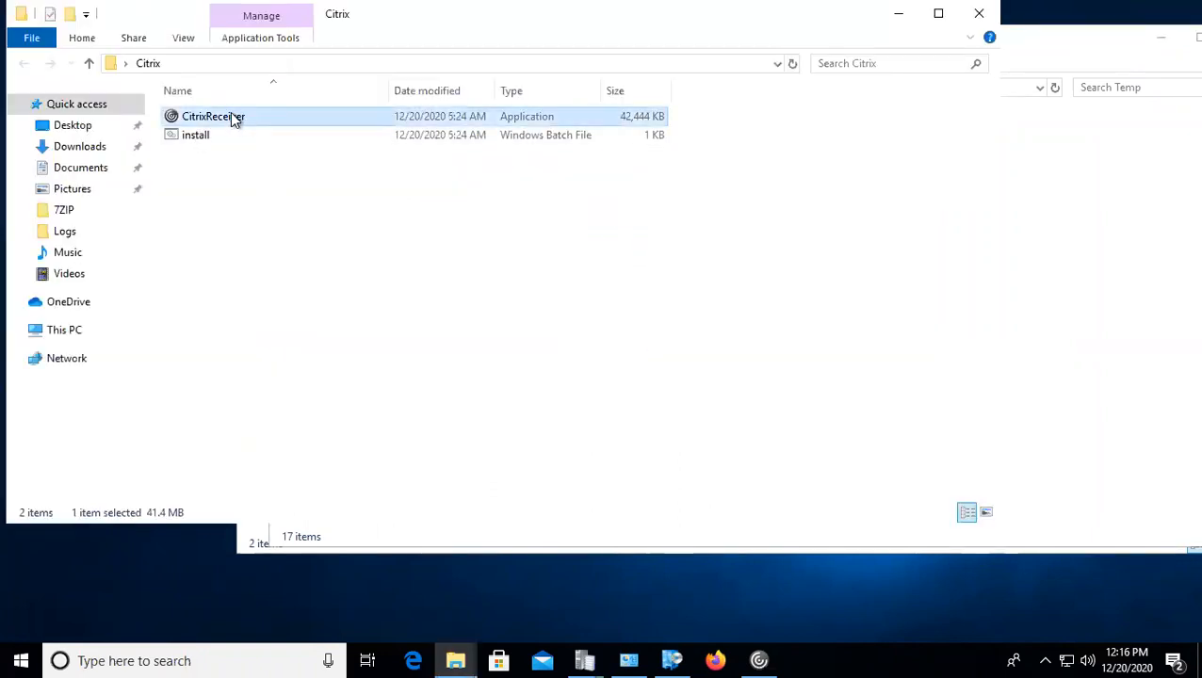
click(898, 15)
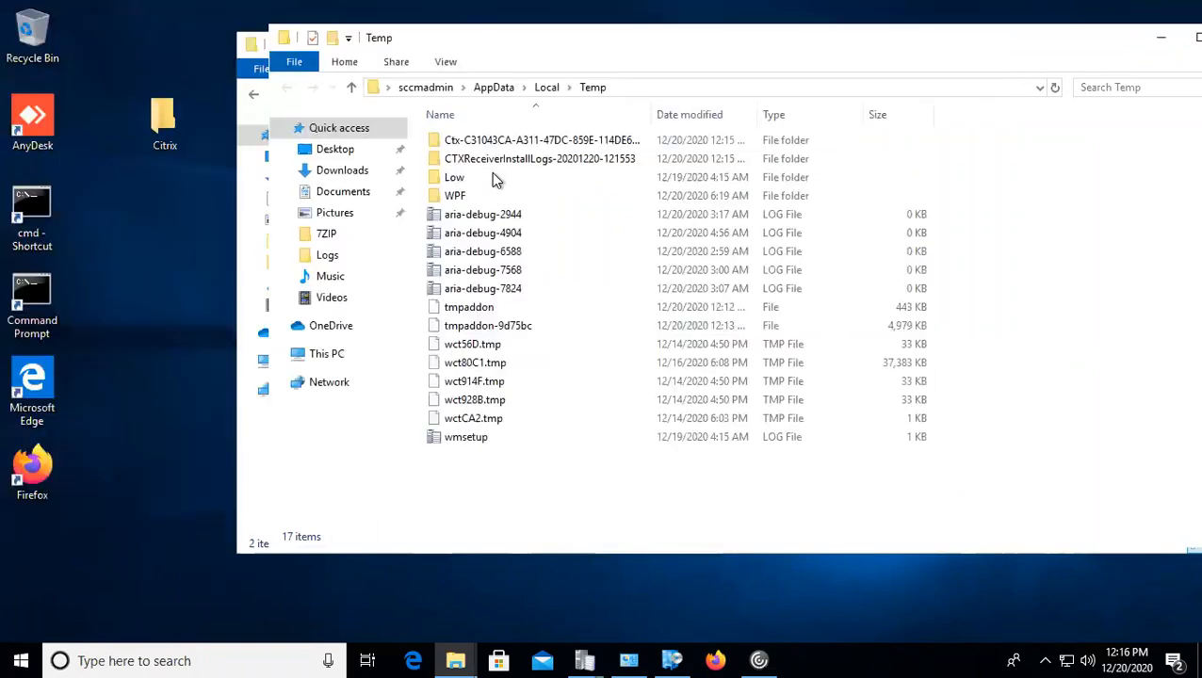
Step: Check the size of Temp's Ctx-C31043CA folder in its properties and copy the folder to the desktop
click(489, 162)
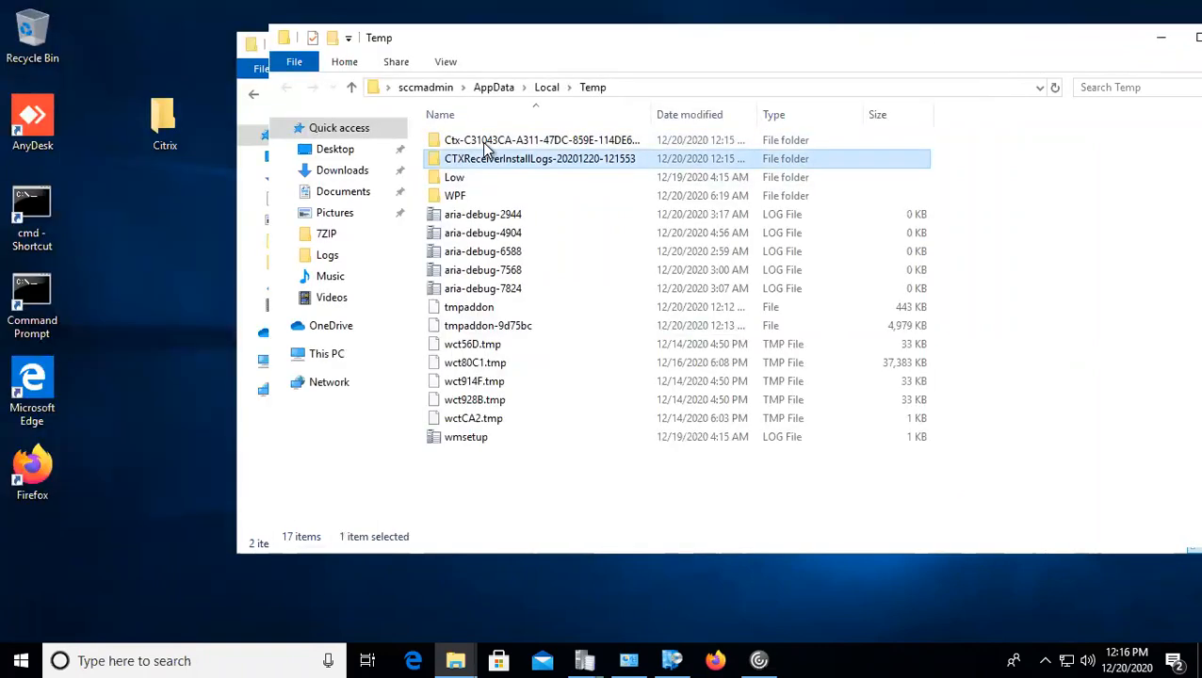
click(487, 143)
right_click(485, 143)
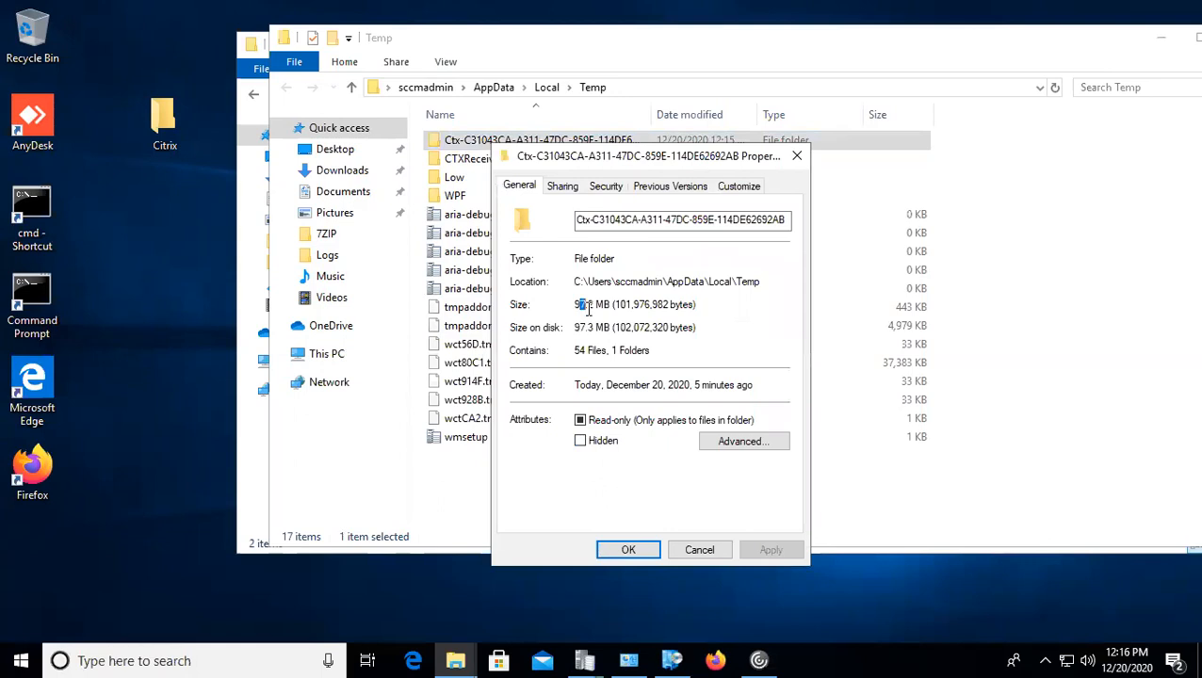
click(698, 549)
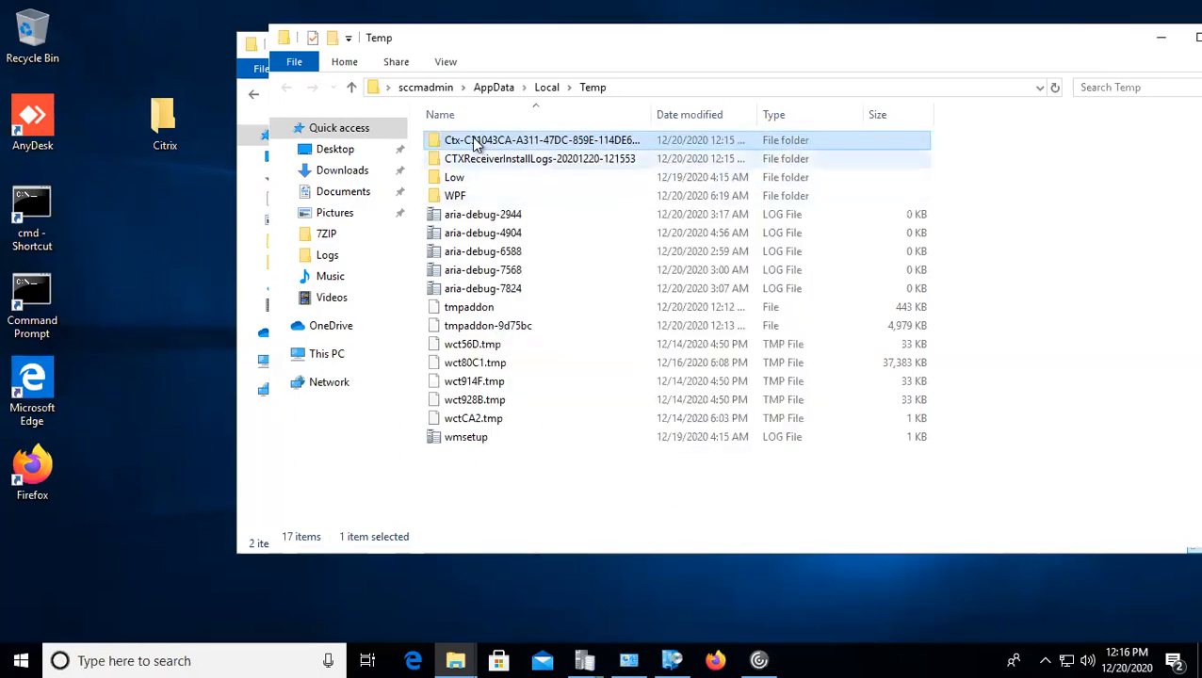
right_click(156, 255)
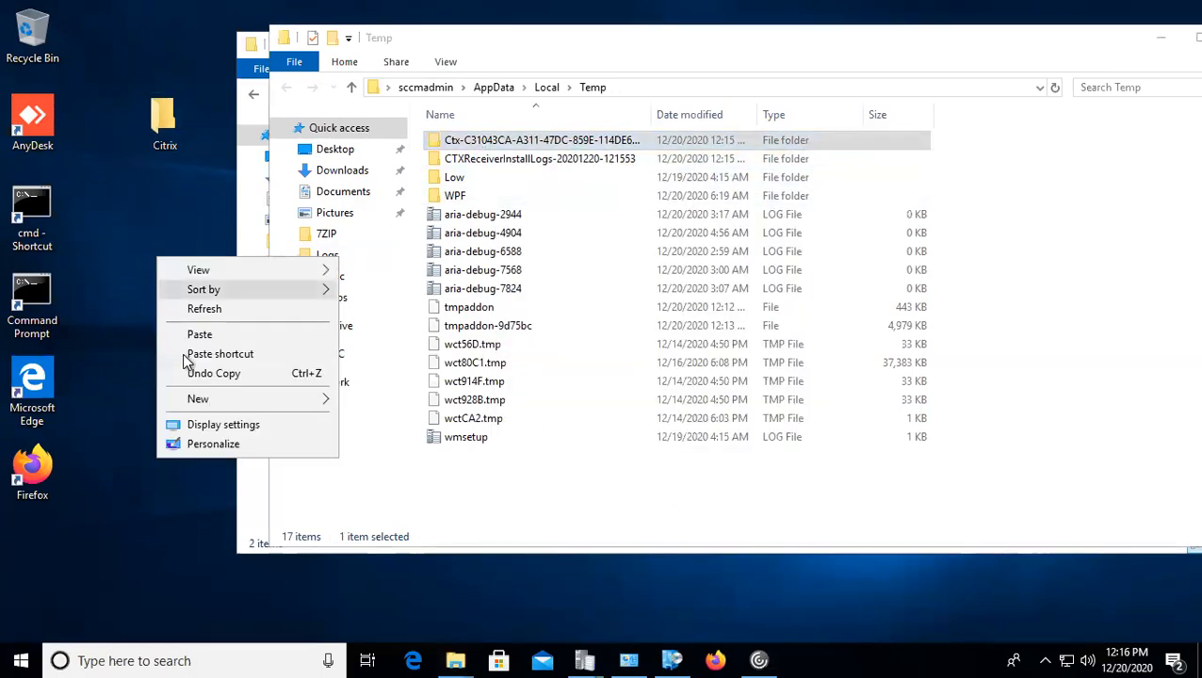
click(198, 336)
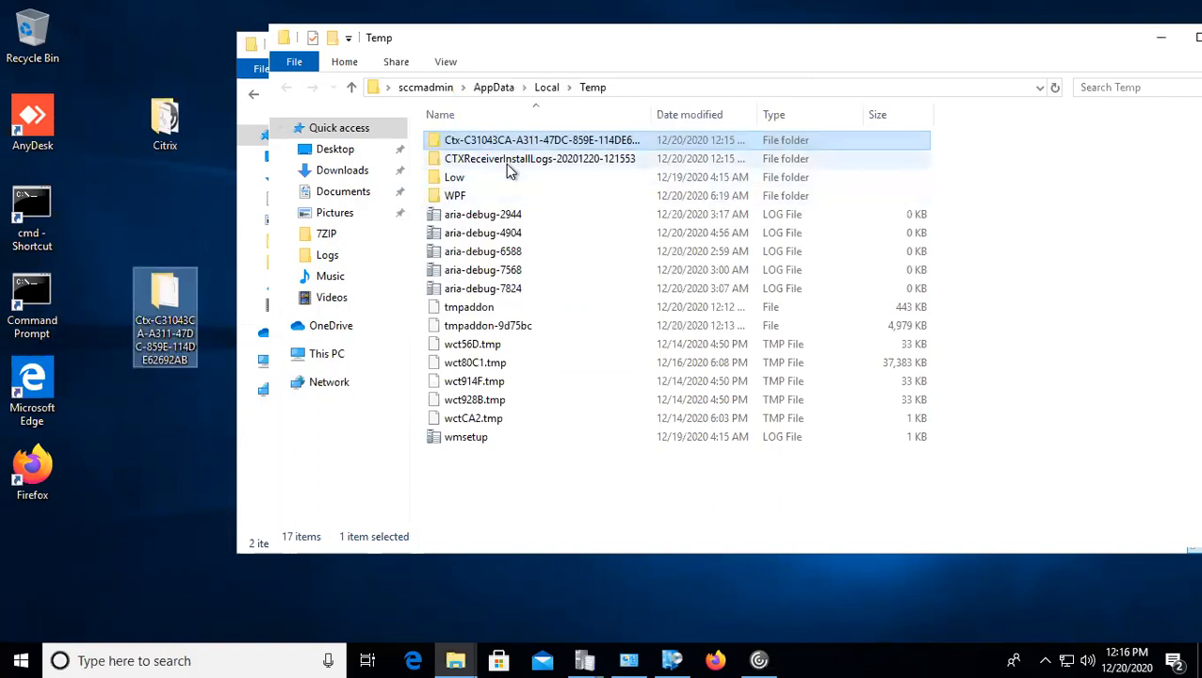
double_click(507, 162)
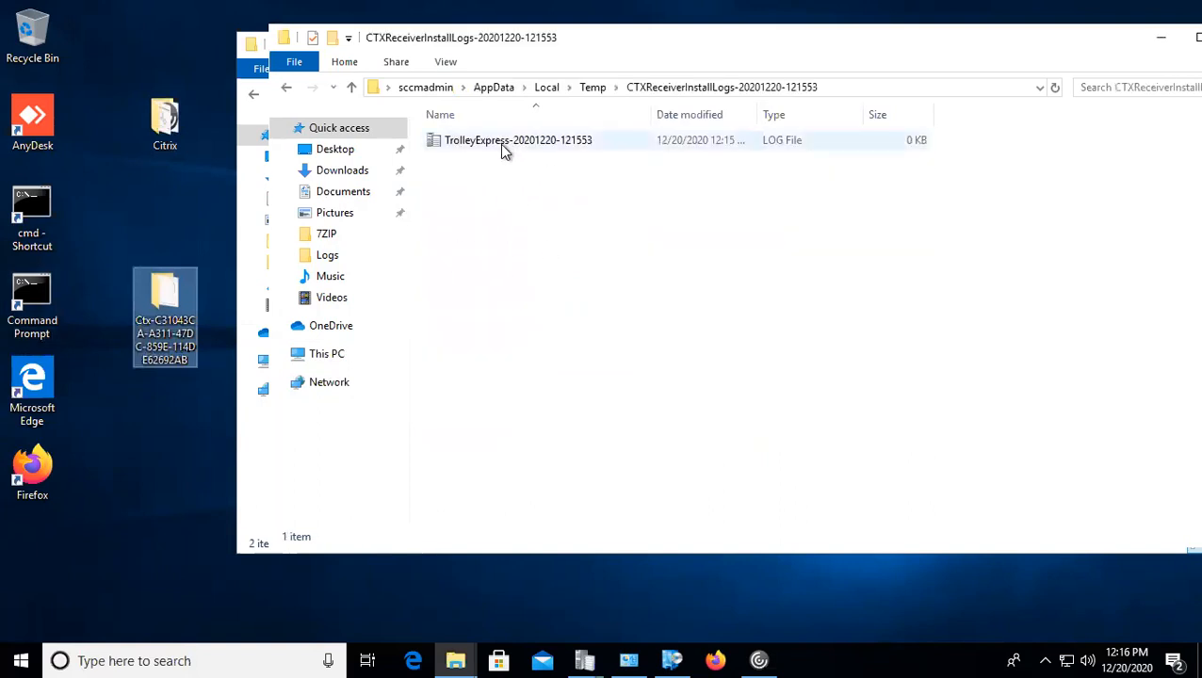
key(alt+Left)
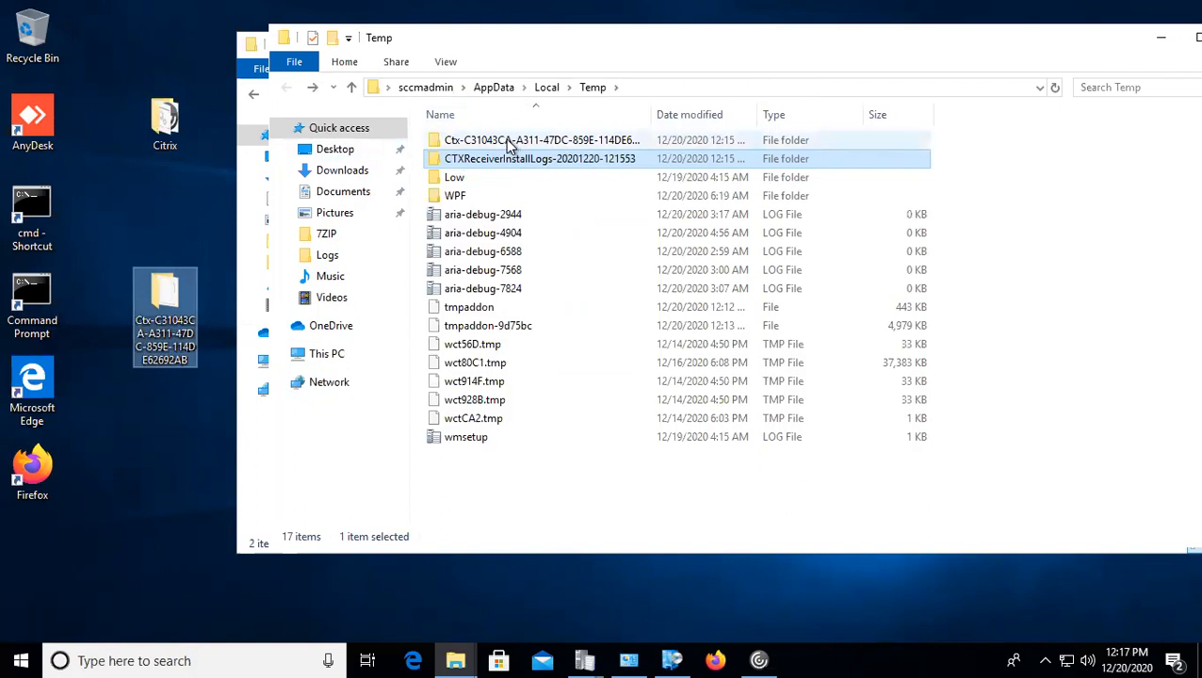
right_click(508, 142)
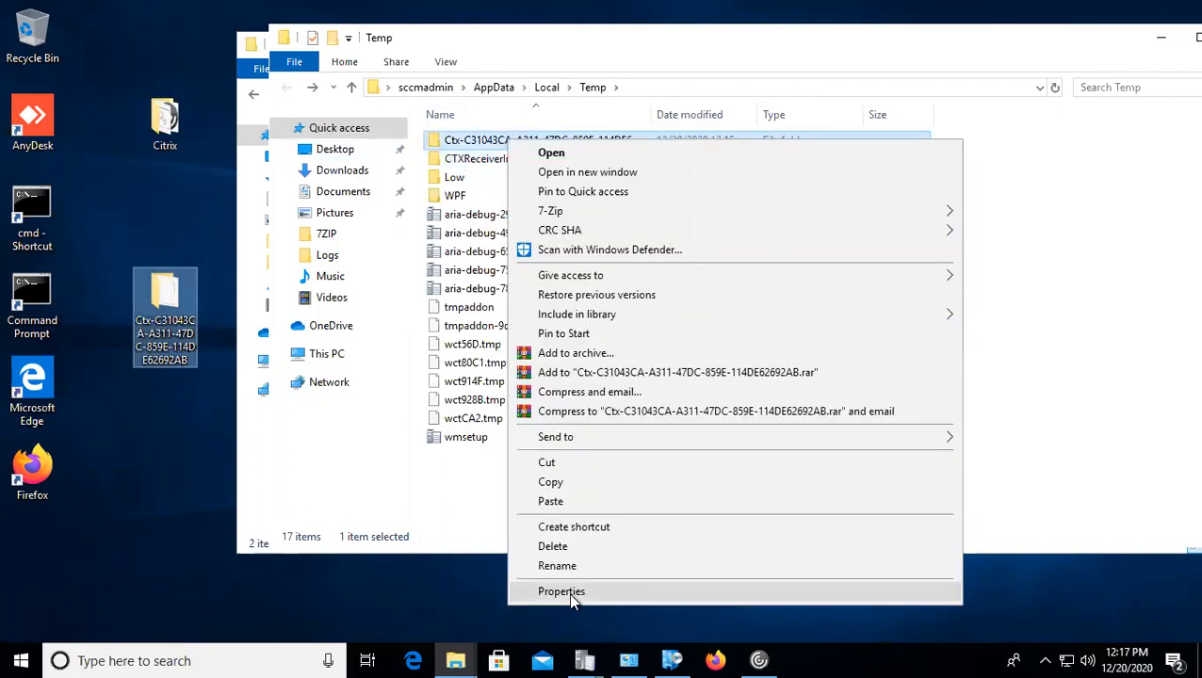
click(569, 593)
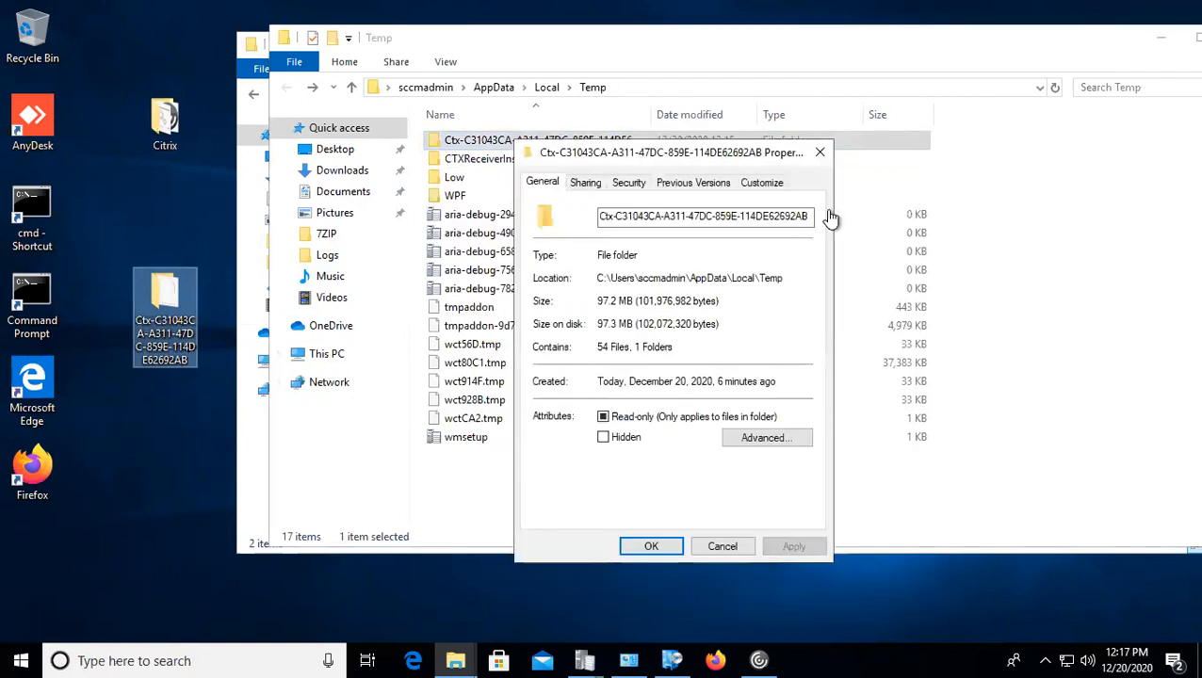
Step: Open the Extract folder inside the desktop's Ctx-C31043CA copy, widen its name column and sort the files by type
click(821, 153)
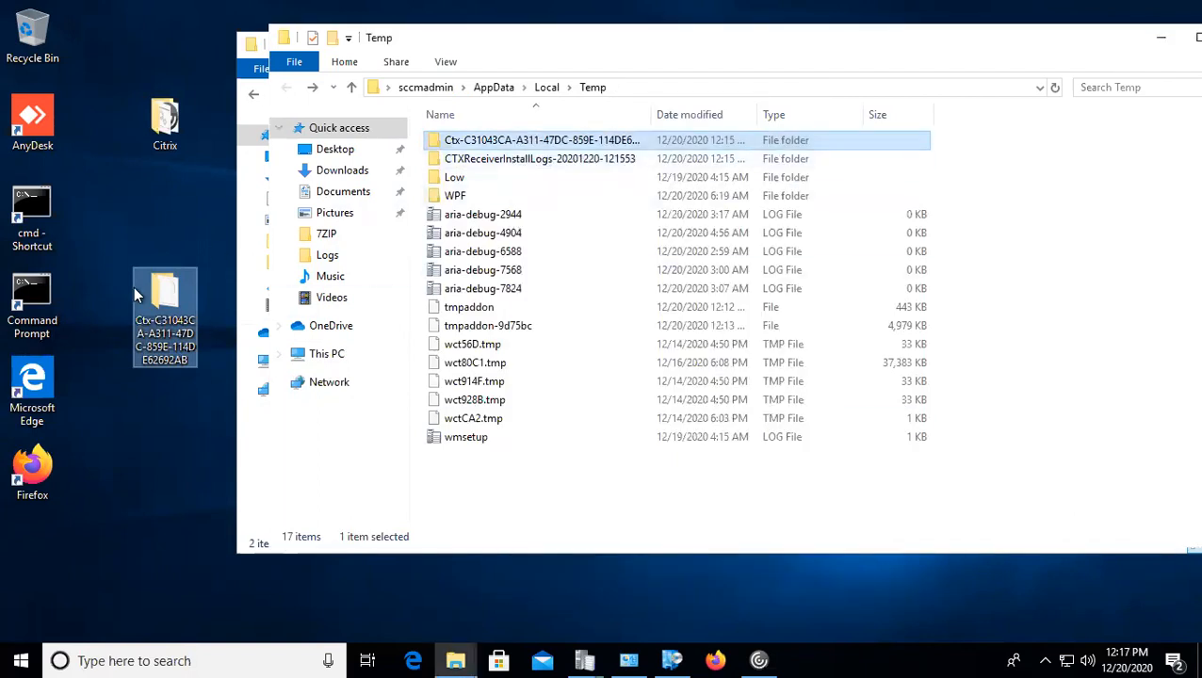
double_click(155, 294)
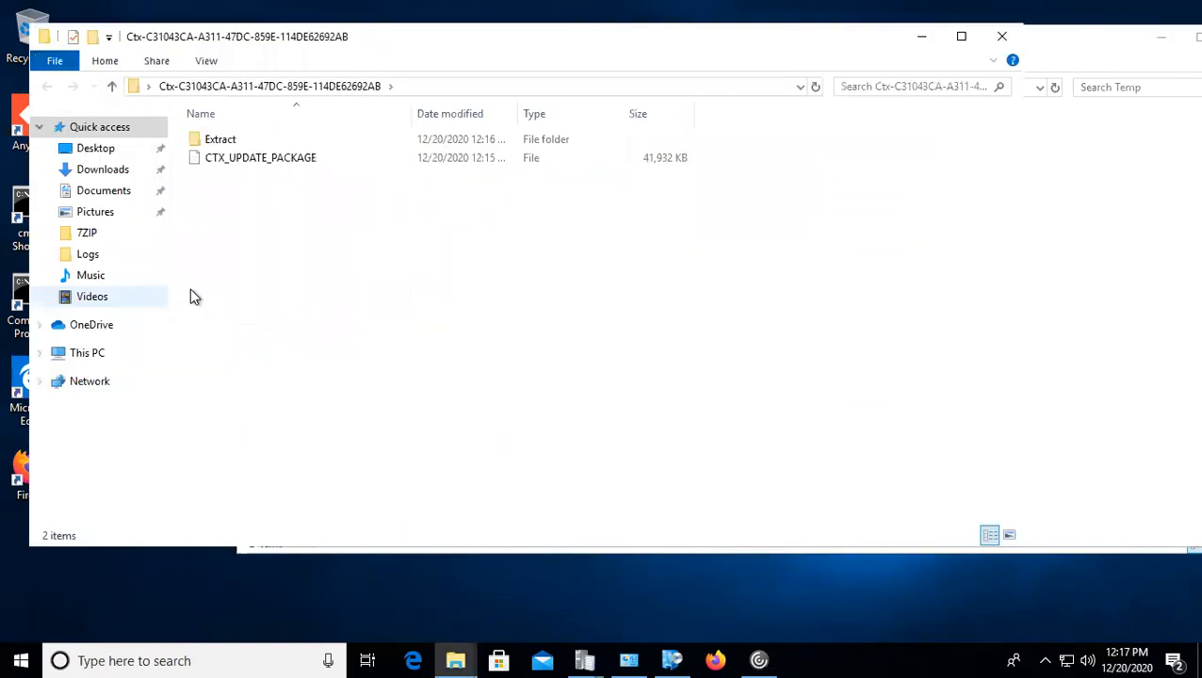
double_click(233, 140)
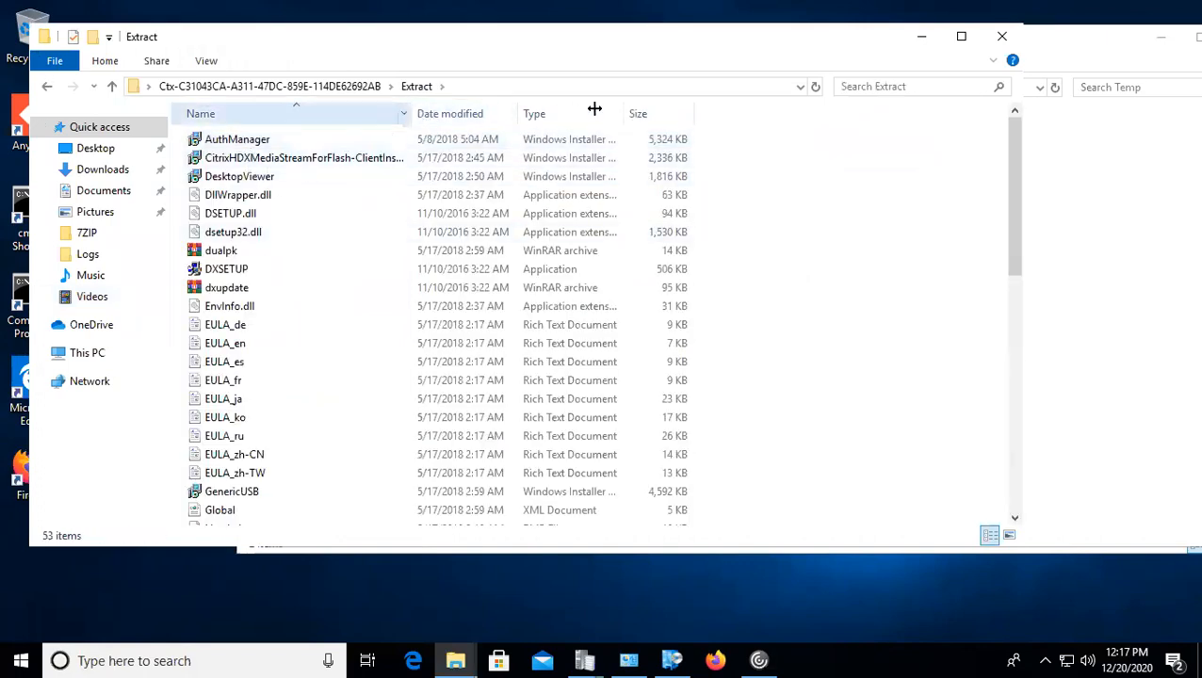
drag(594, 108, 596, 110)
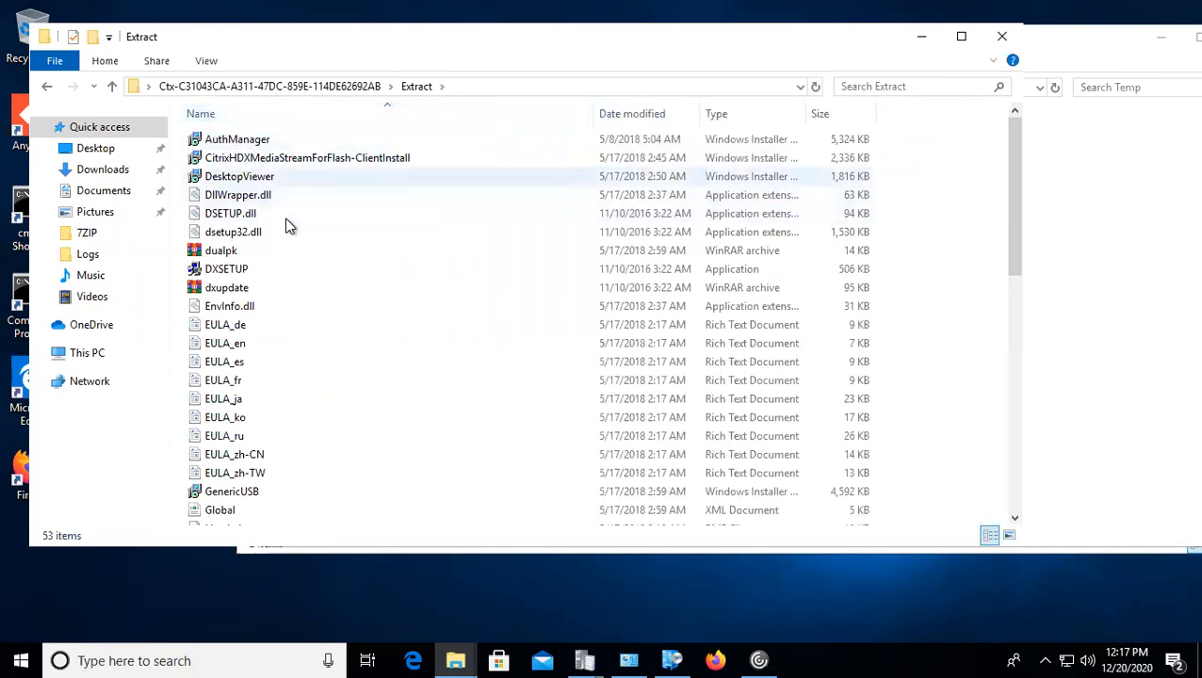
scroll(288, 226, down, 5)
scroll(317, 181, up, 5)
click(749, 120)
scroll(485, 292, down, 4)
scroll(486, 296, up, 4)
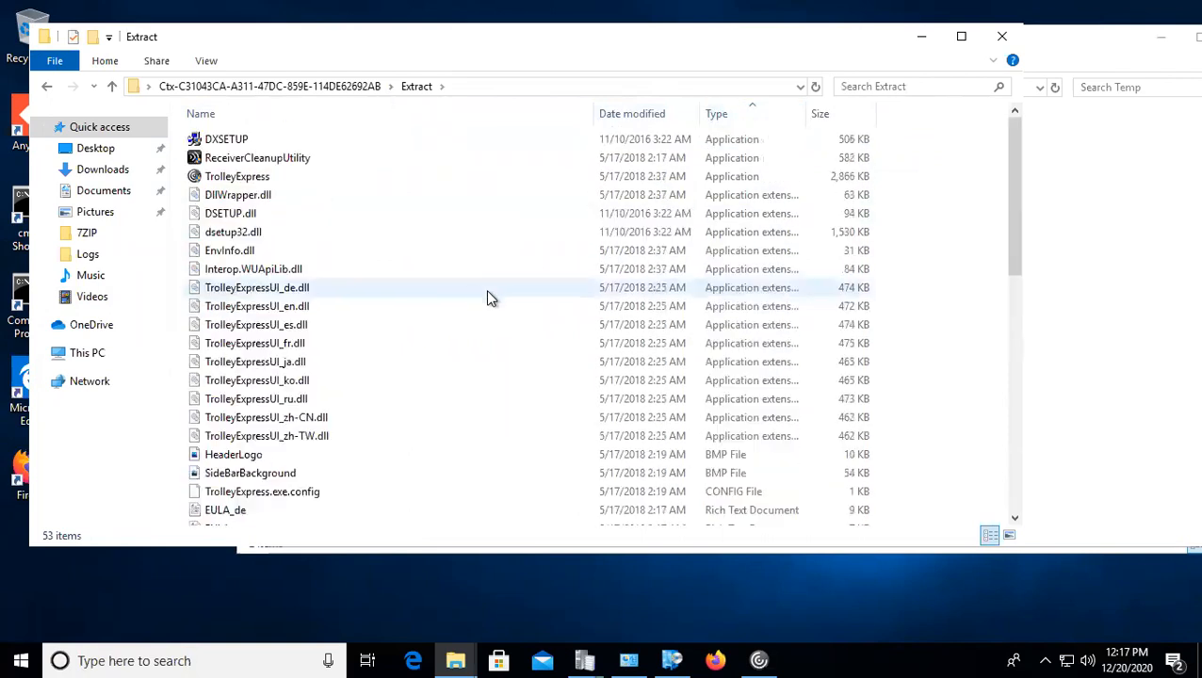
Step: Examine the TrolleyExpress and ReceiverCleanupUtility applications and the Windows Installer packages in the Extract folder
click(230, 181)
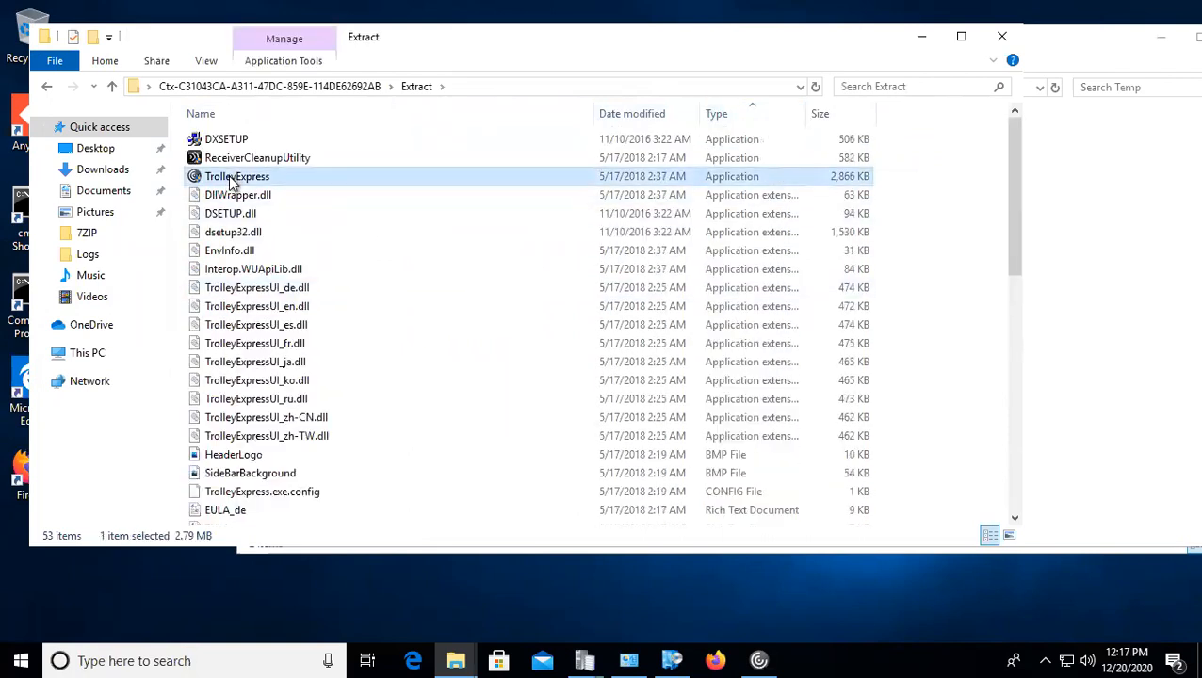
click(248, 161)
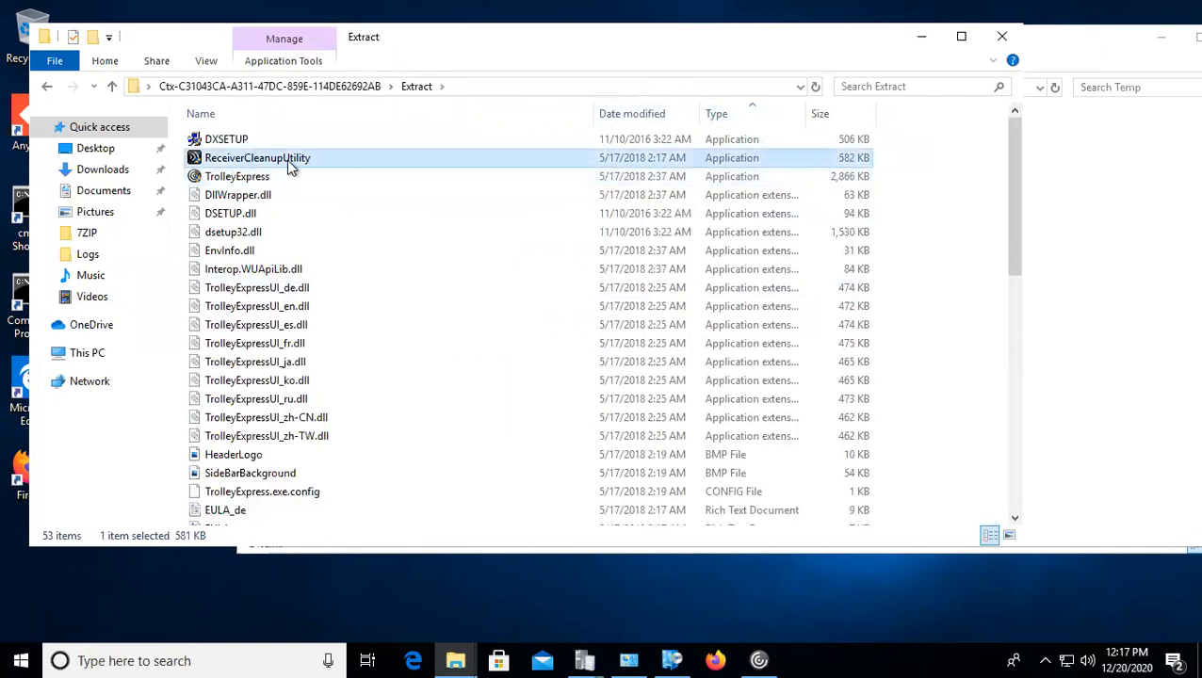
scroll(368, 272, down, 8)
scroll(327, 330, down, 3)
scroll(318, 325, up, 3)
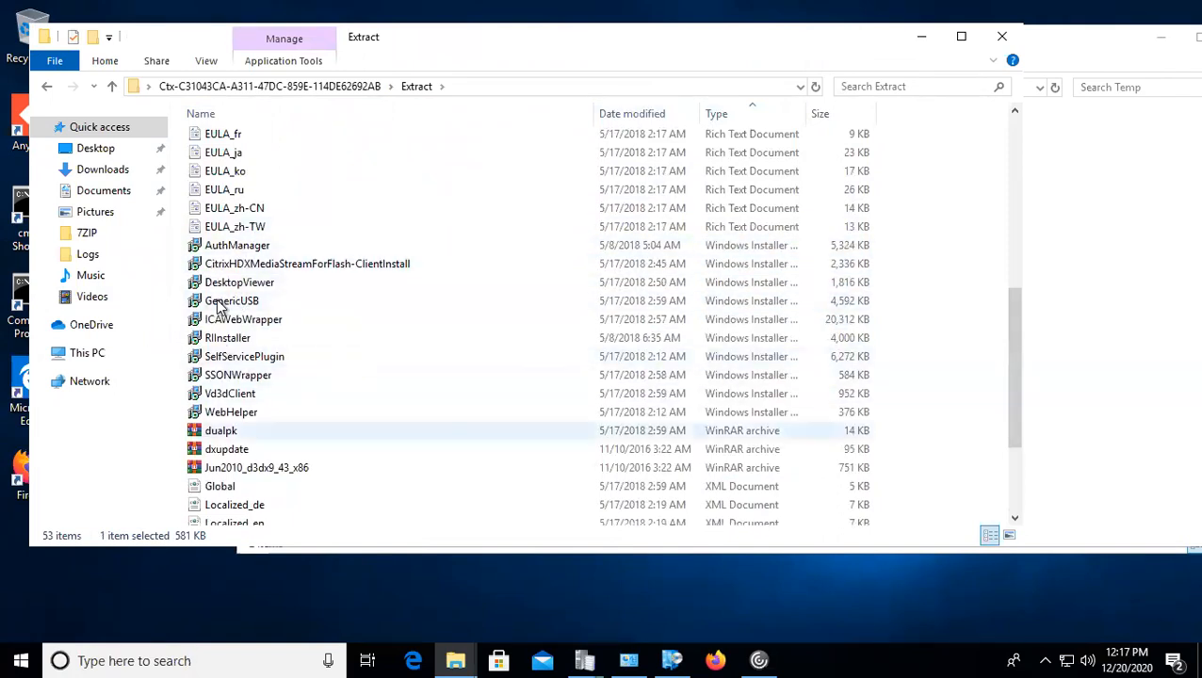
scroll(320, 337, down, 3)
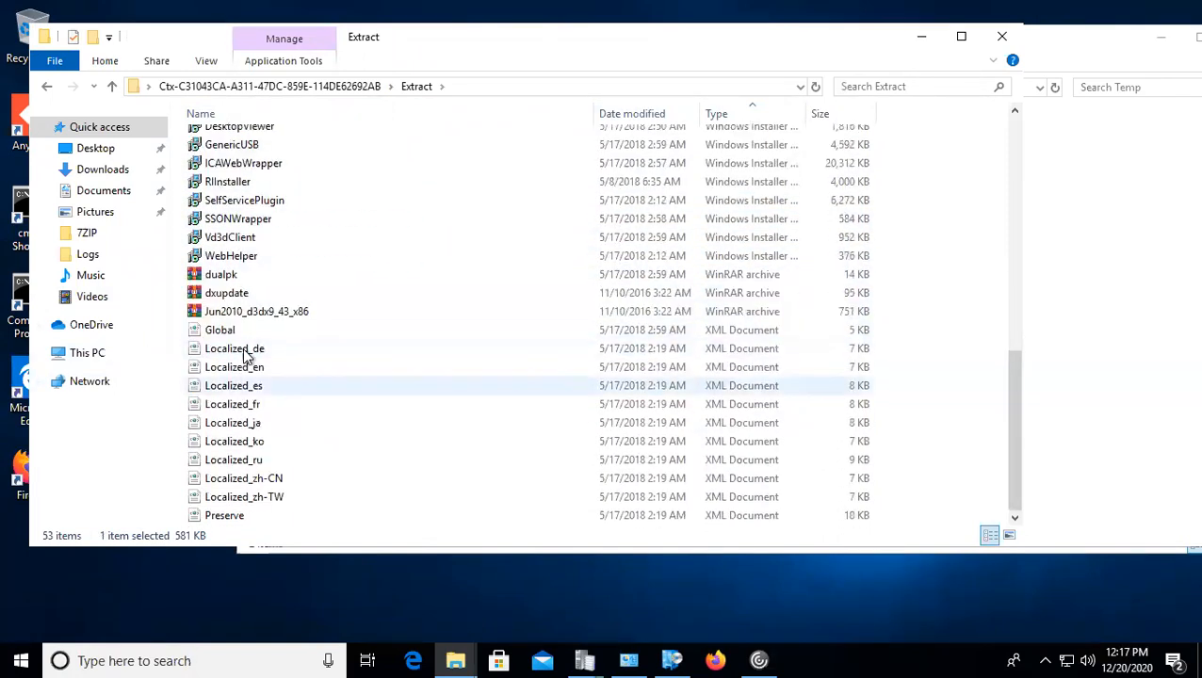
Step: View the Global XML file's product permission and bitmap resource entries in Notepad, close it and minimize the Extract window
click(196, 331)
right_click(197, 335)
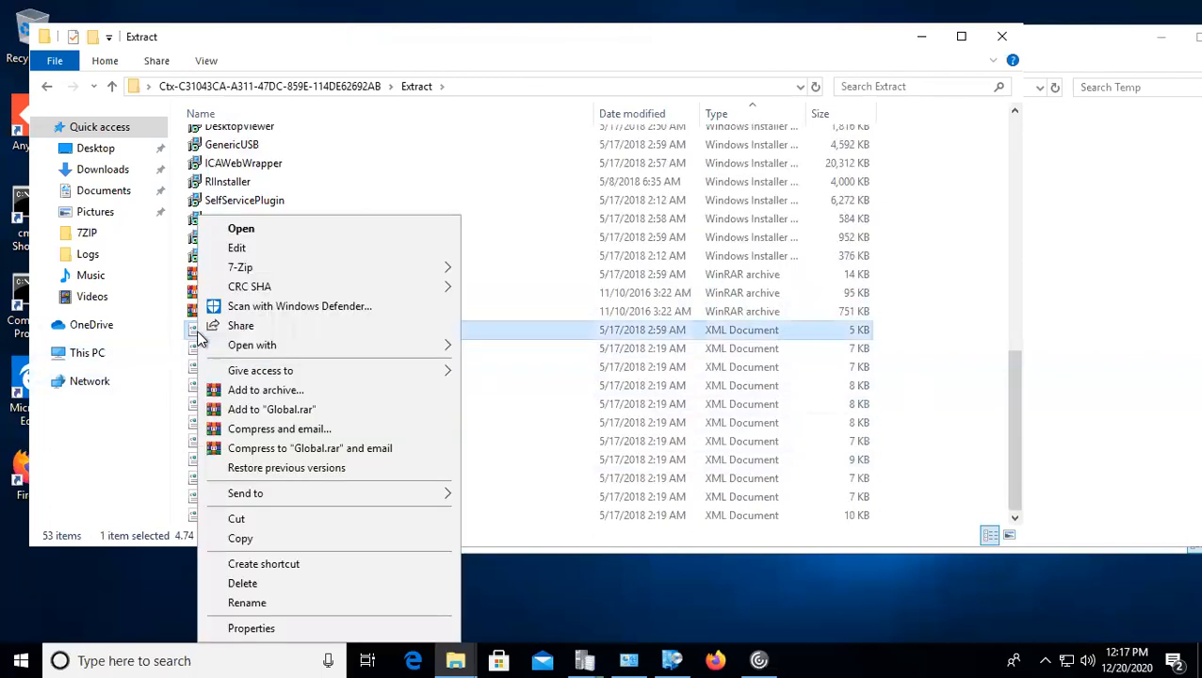
click(237, 248)
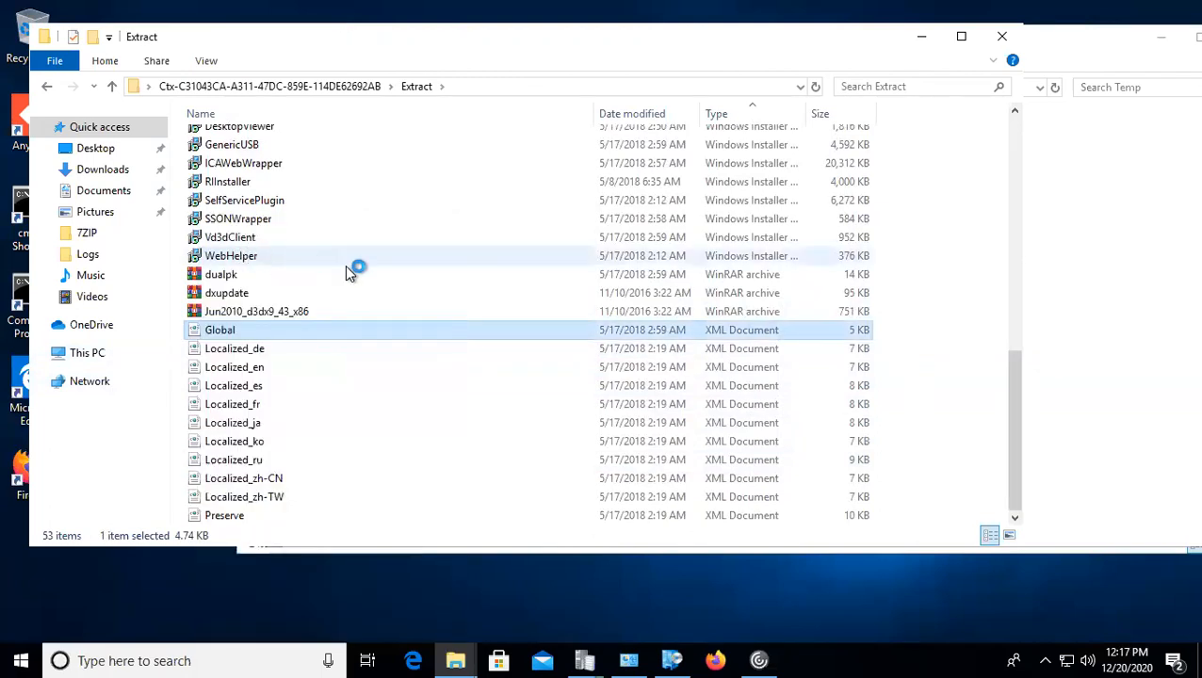
scroll(457, 290, down, 3)
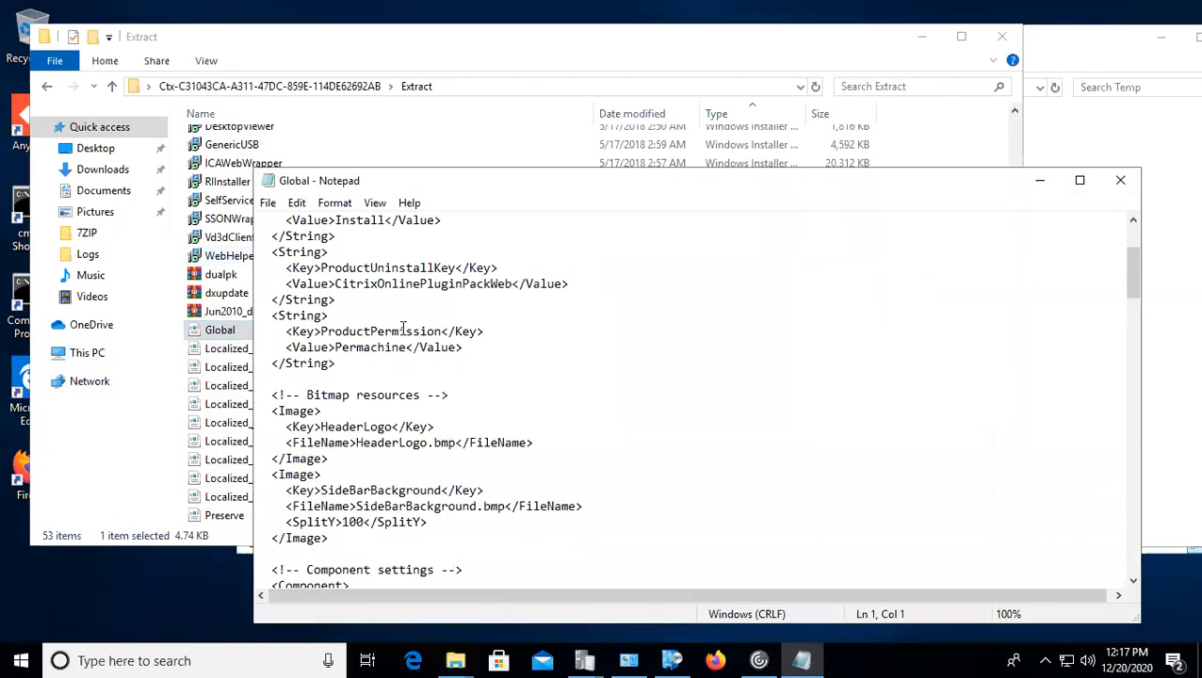
drag(259, 316, 565, 532)
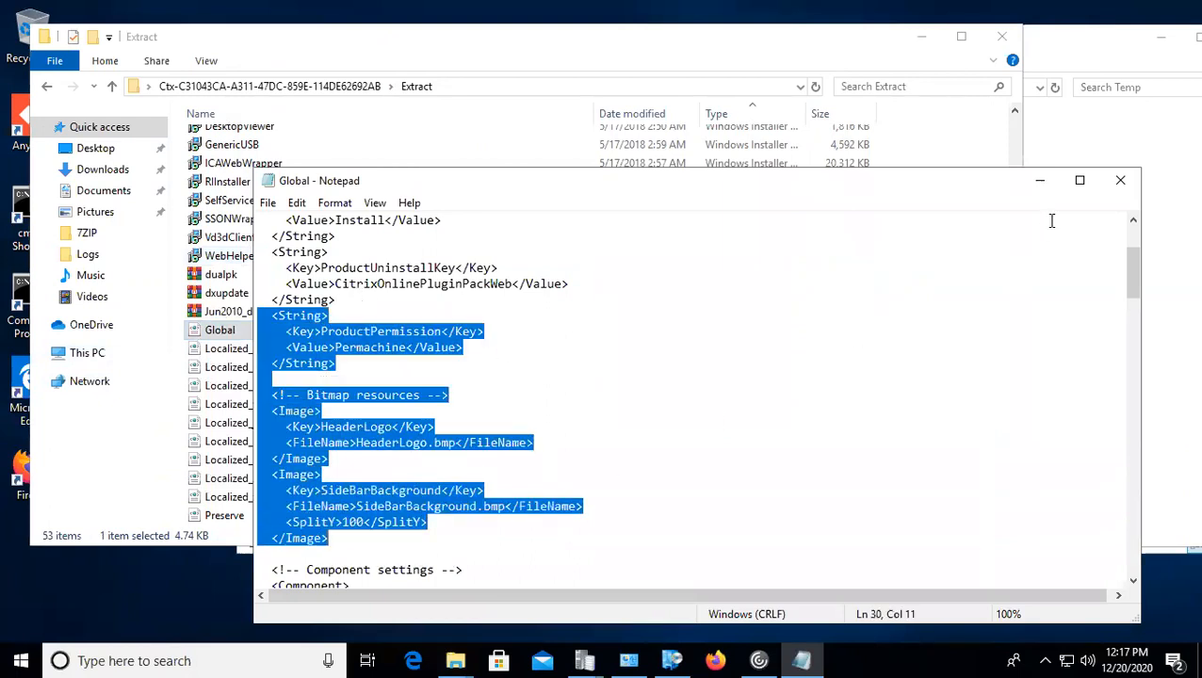
click(1119, 180)
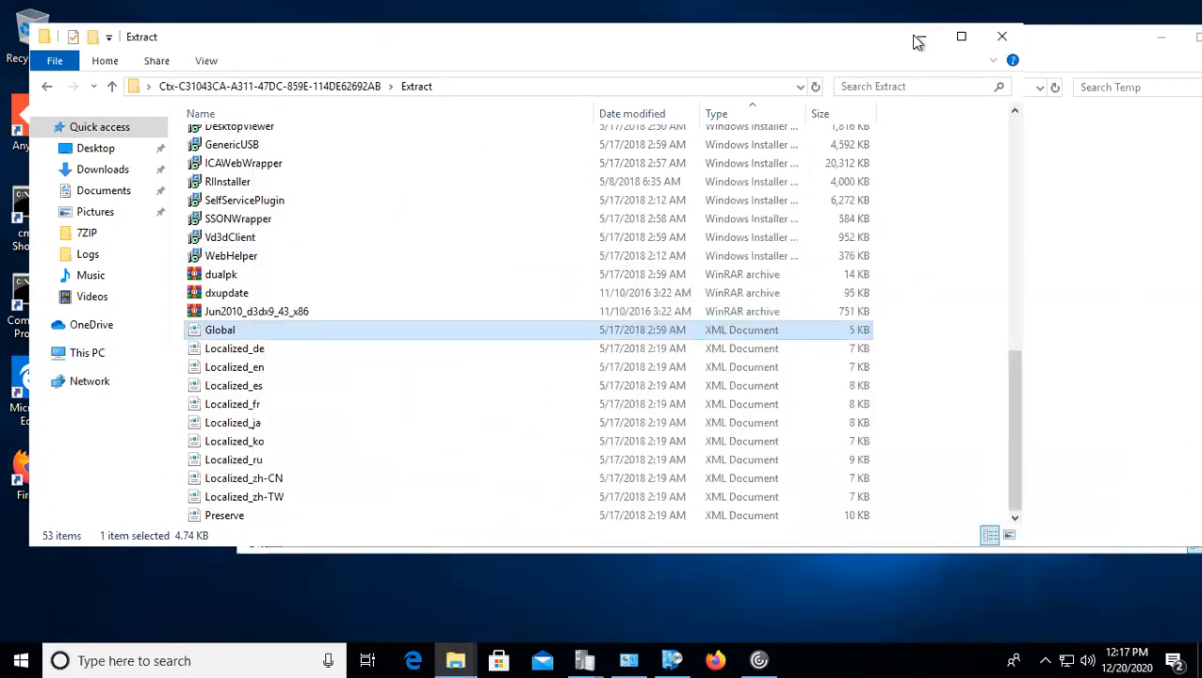
click(918, 37)
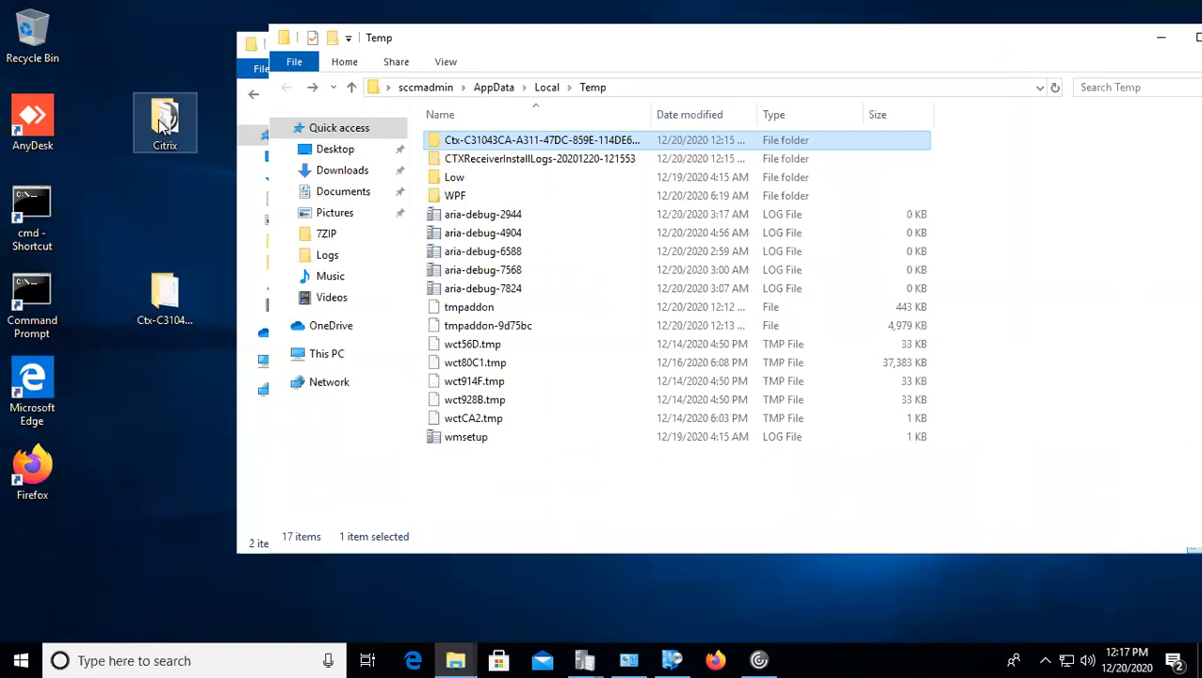
Step: Reopen the Extract folder from the desktop's Ctx-C31043CA copy and look through its full file list
click(155, 304)
key(Return)
click(250, 168)
double_click(250, 168)
scroll(275, 376, down, 9)
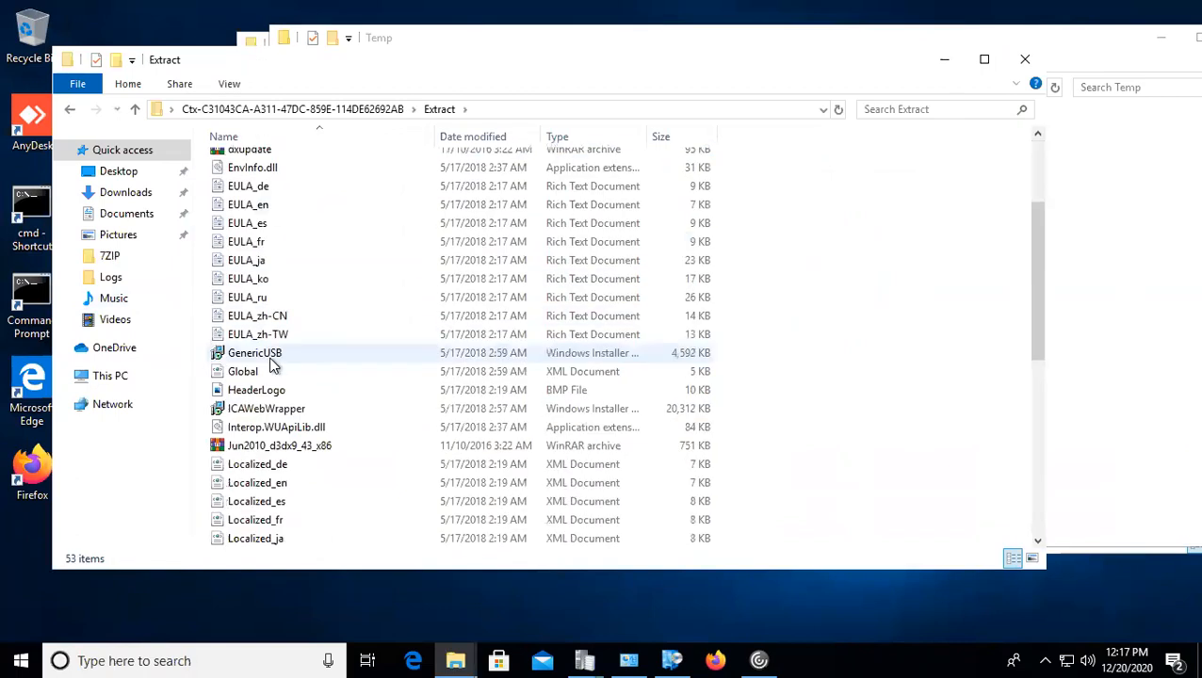
scroll(279, 396, down, 3)
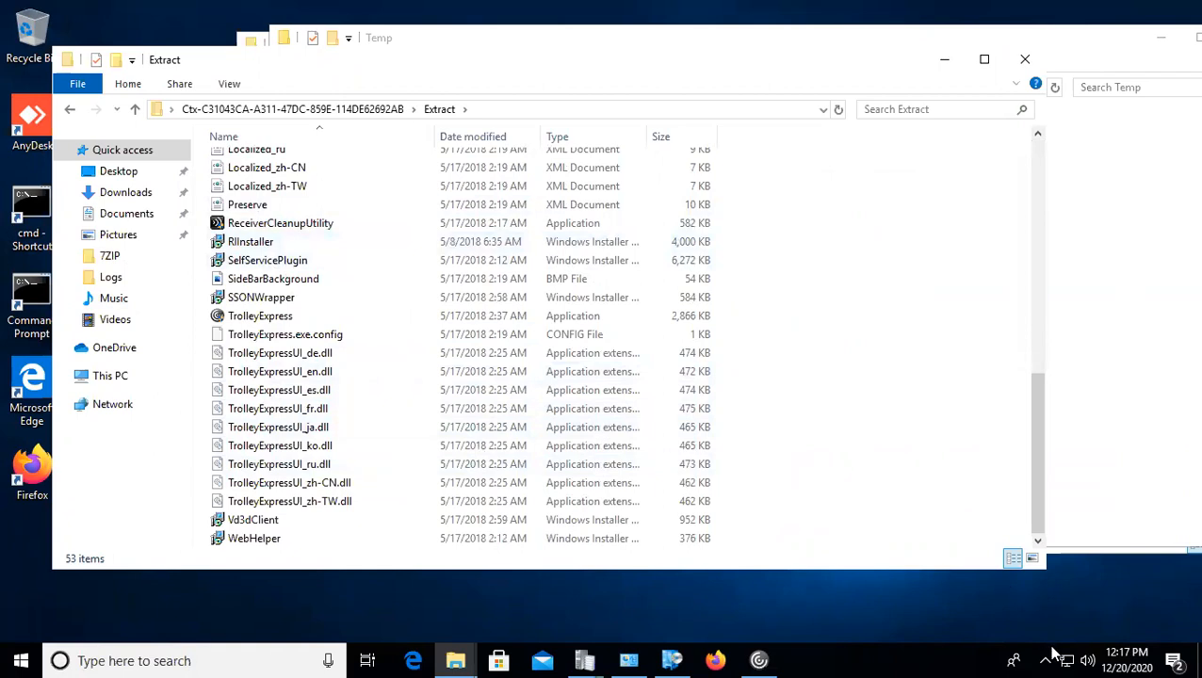
click(1046, 658)
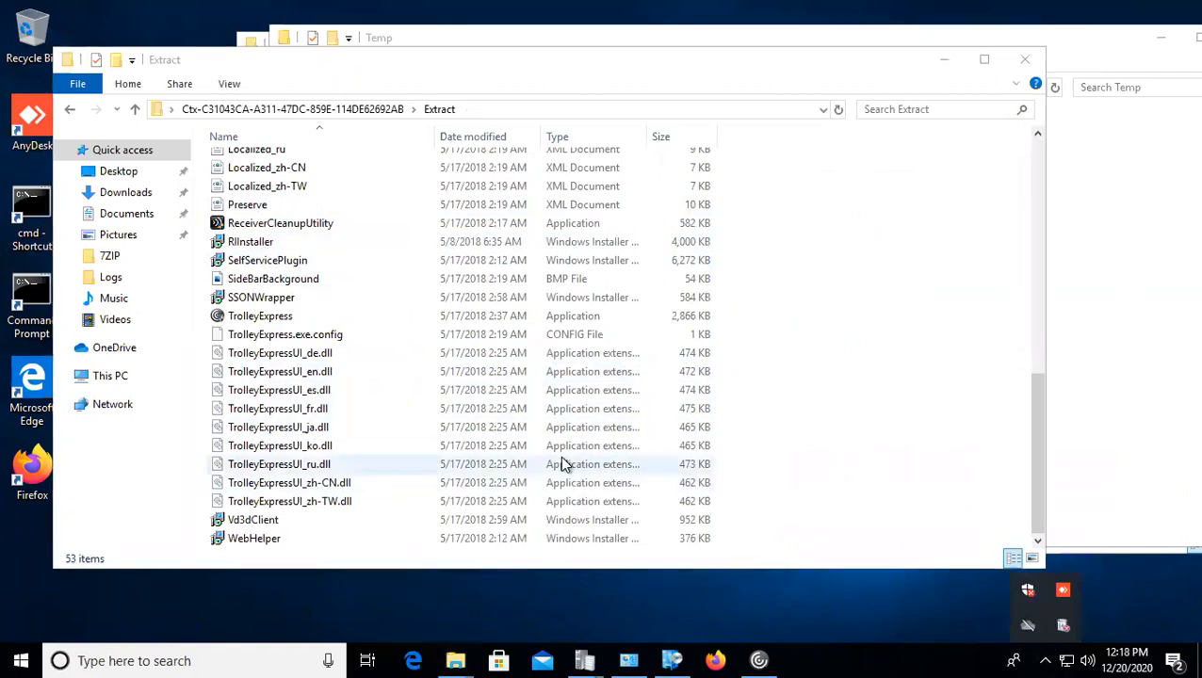
scroll(563, 463, up, 10)
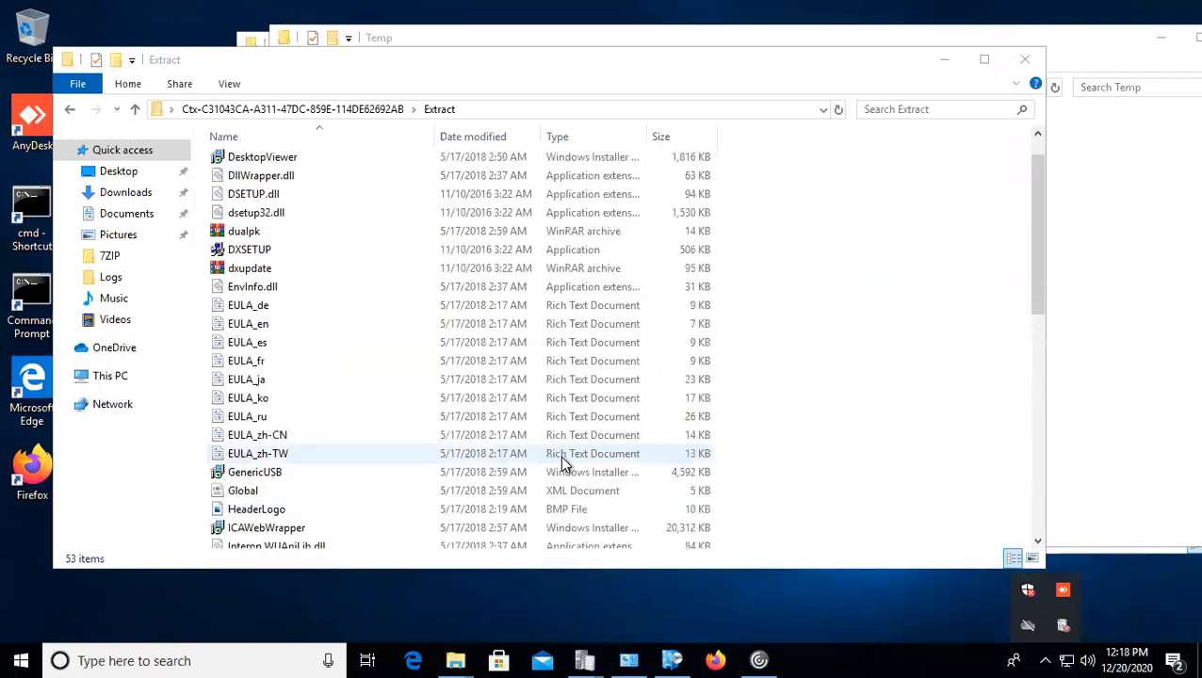
scroll(563, 463, up, 1)
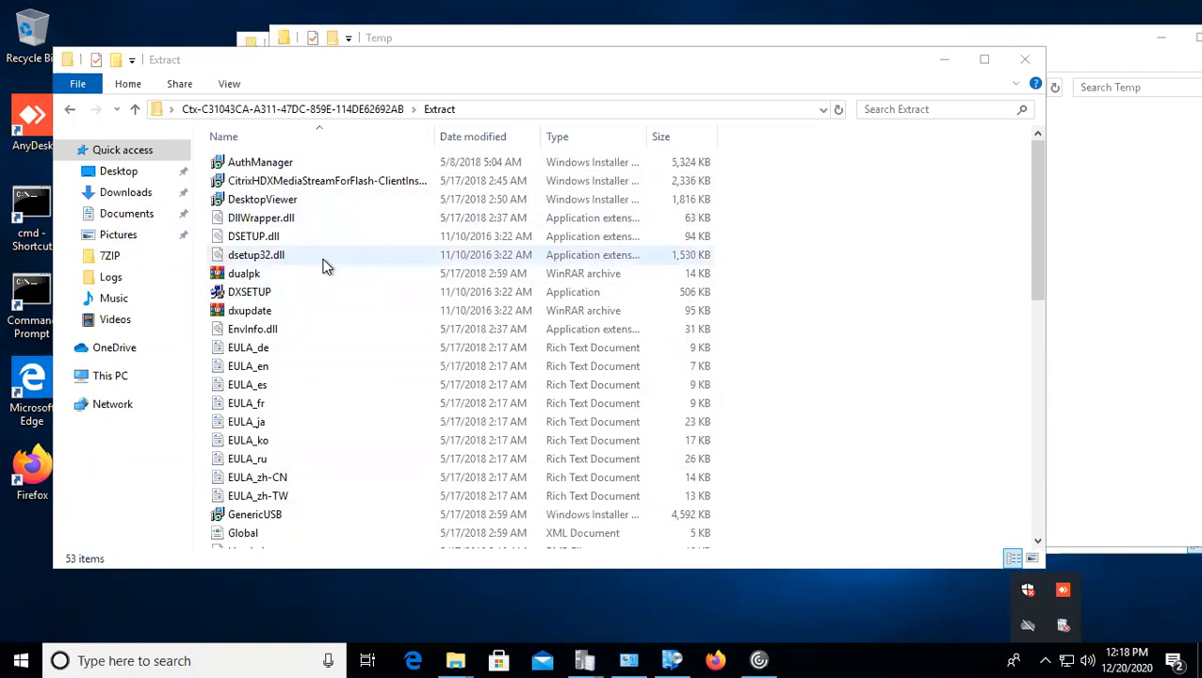
scroll(323, 267, down, 10)
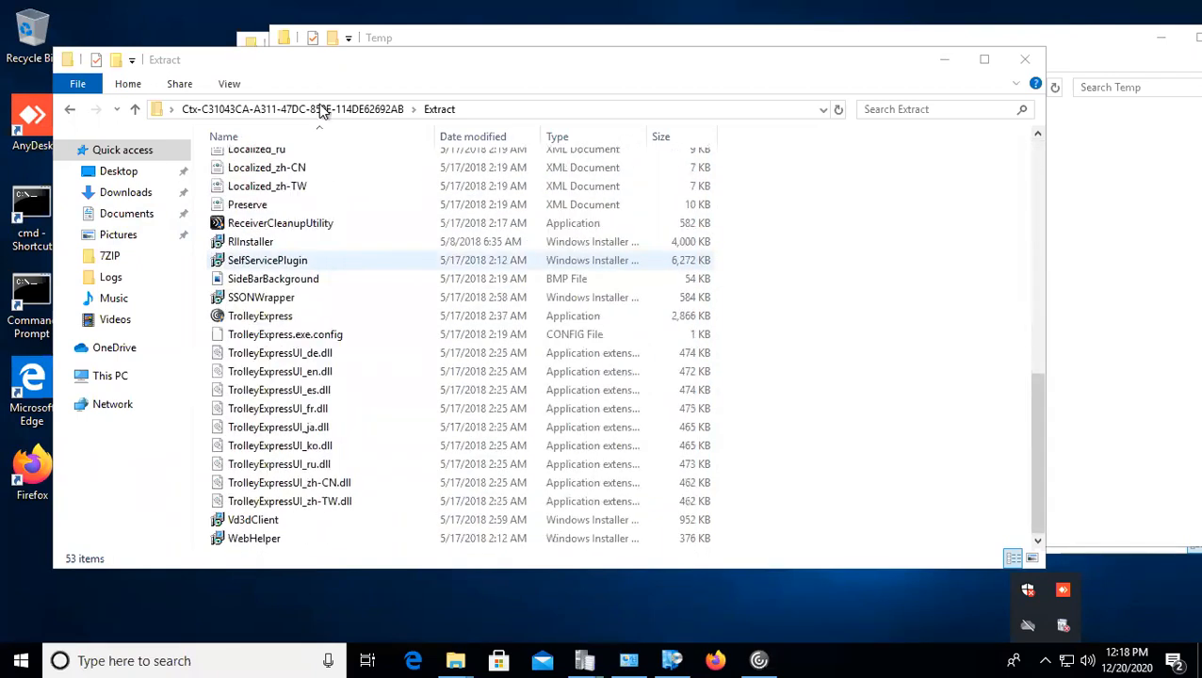
Step: Return from Extract to its parent folder, close the extra Temp window, and move the remaining windows so Temp is in front
drag(295, 73, 561, 83)
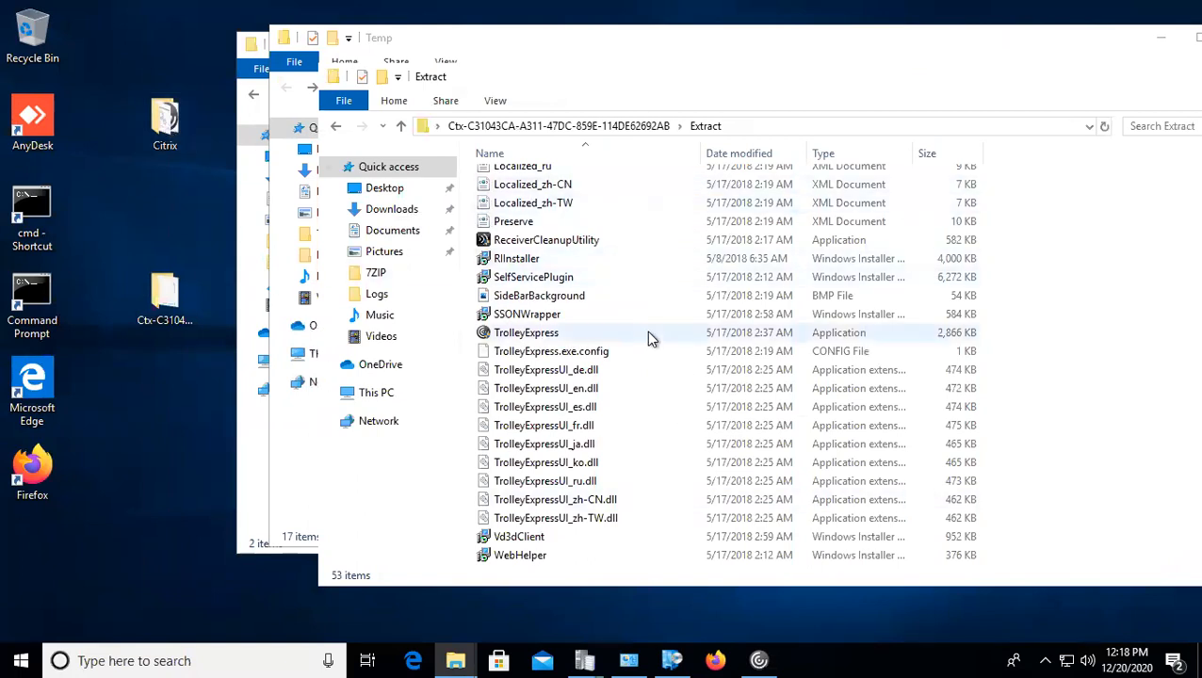
mouse_move(647, 333)
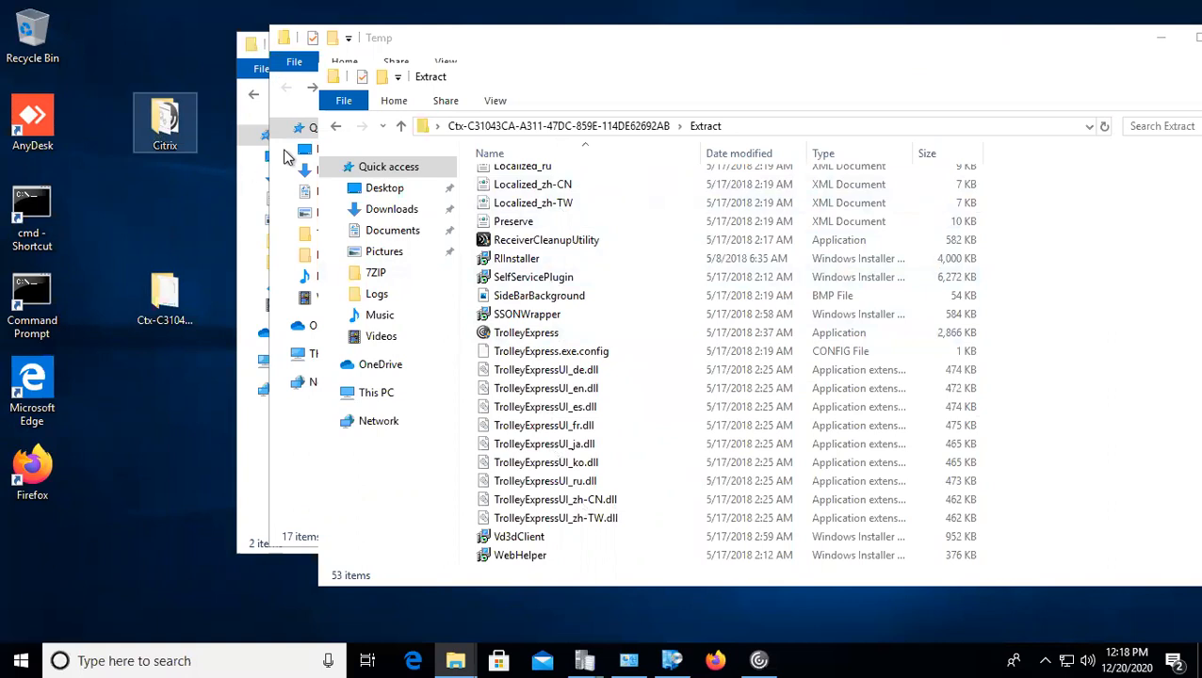
click(337, 127)
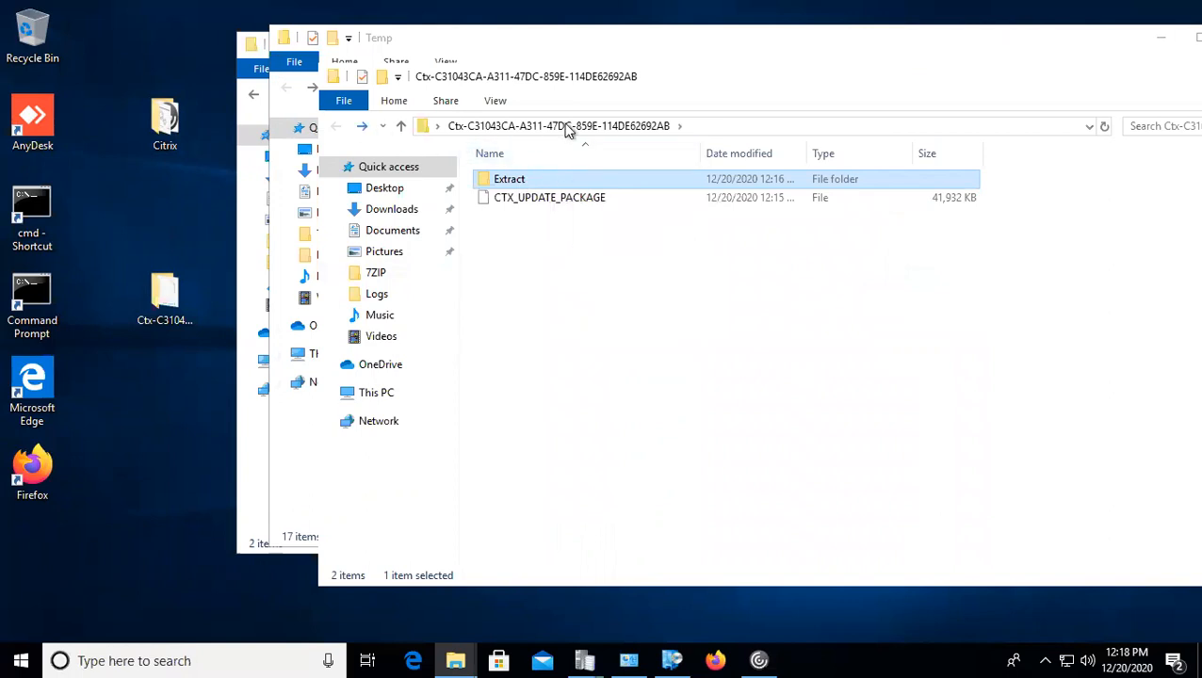
click(826, 56)
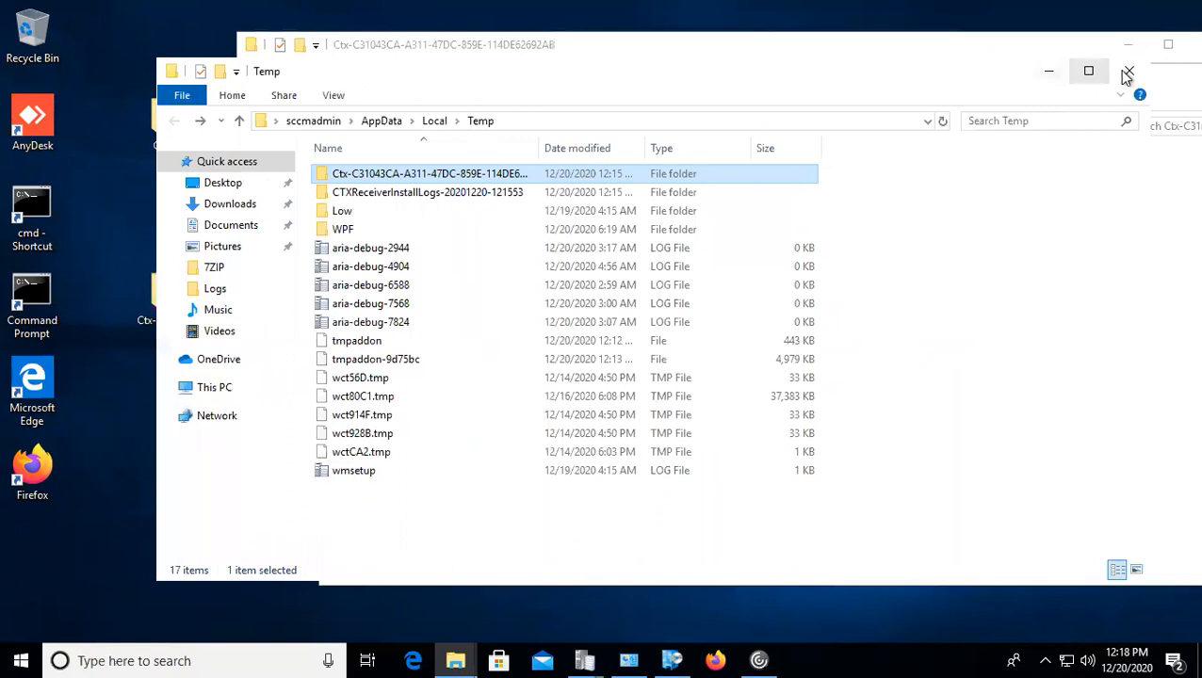
click(1126, 73)
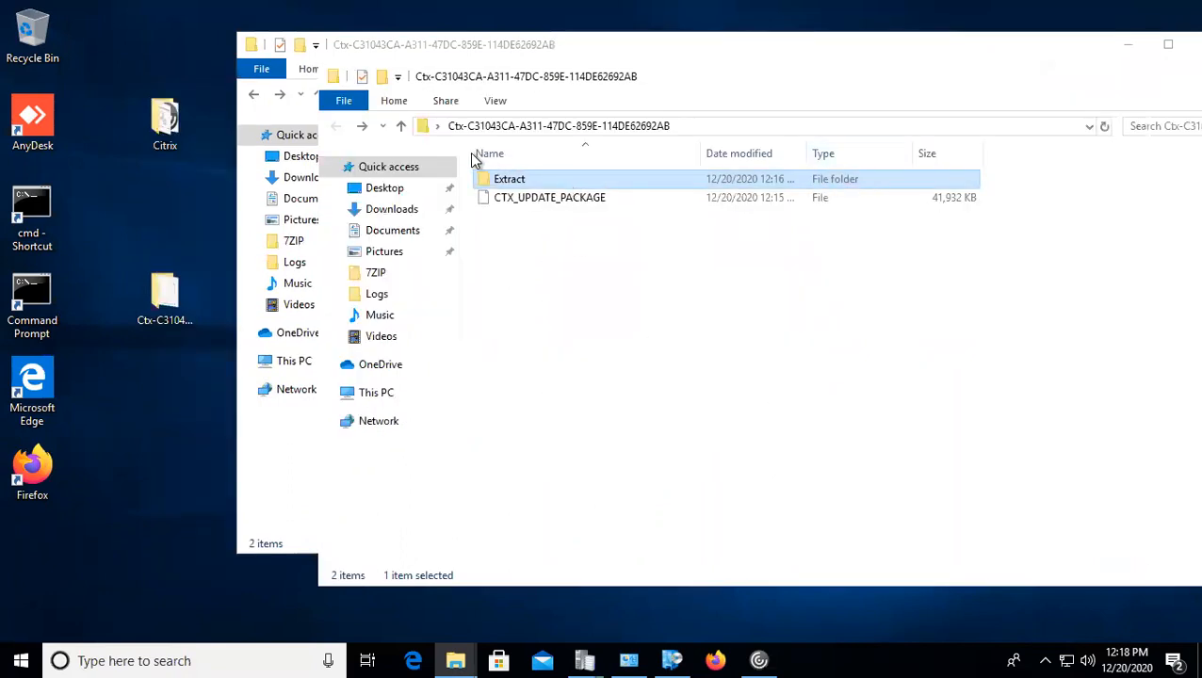
drag(637, 87, 395, 276)
click(559, 95)
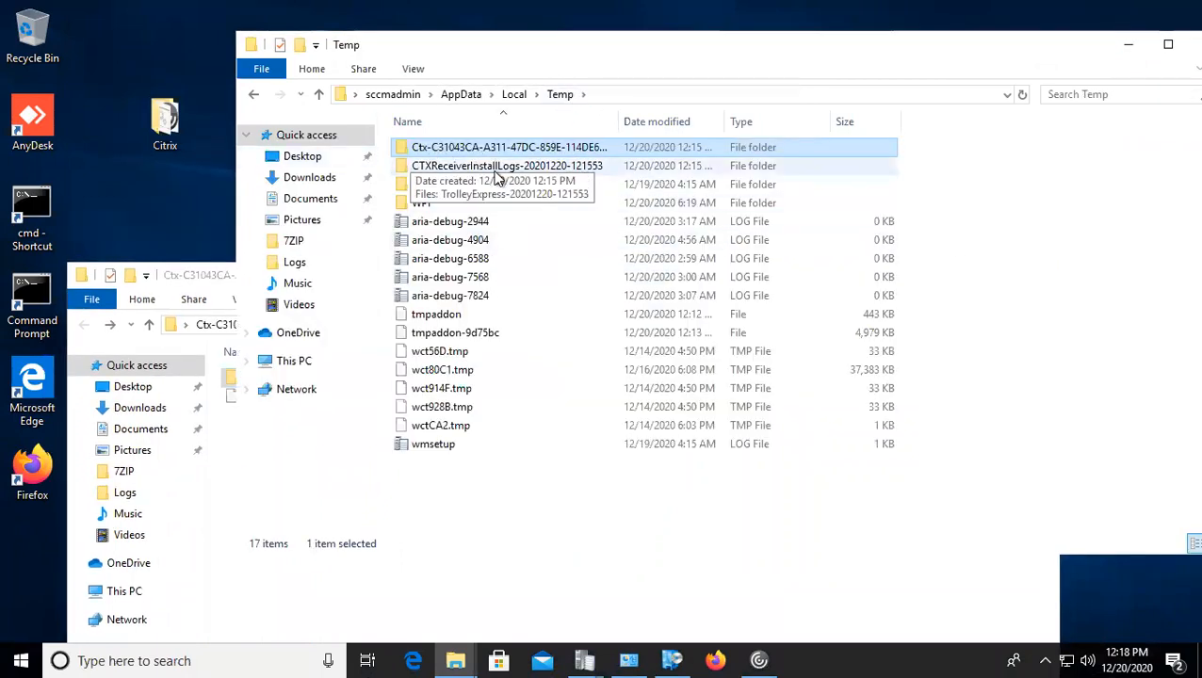
Step: Bring up the waiting Citrix Receiver installer and check the general properties of Temp's Ctx-C31043CA folder
click(759, 659)
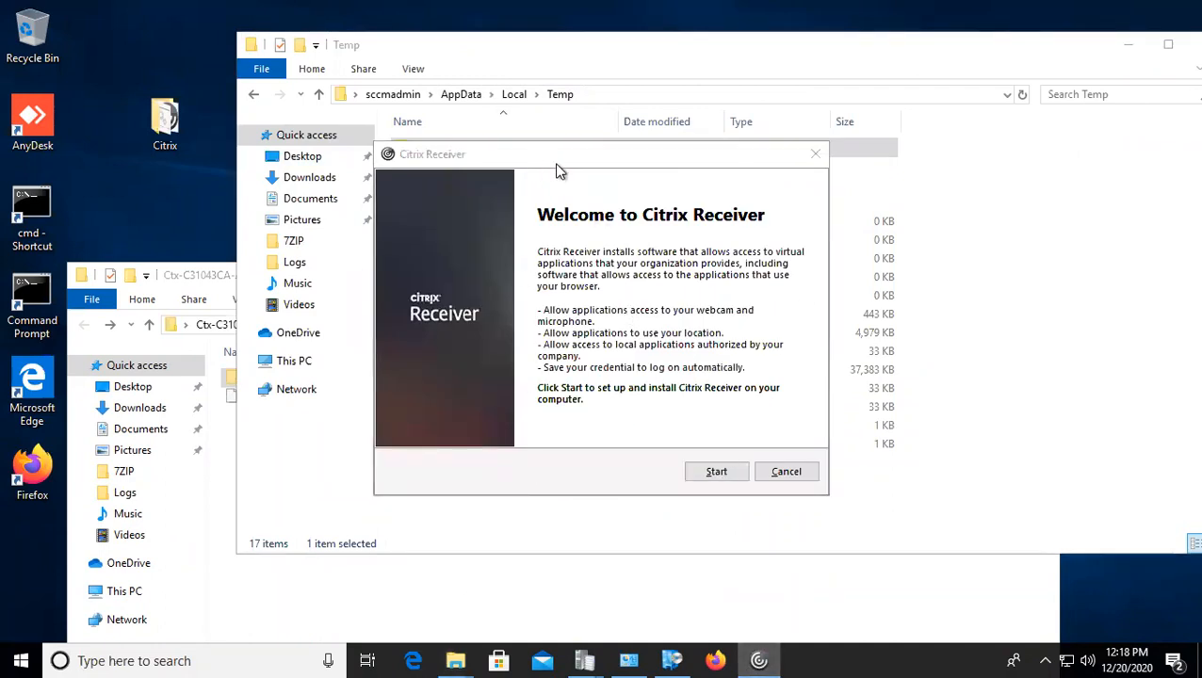
drag(555, 170, 635, 167)
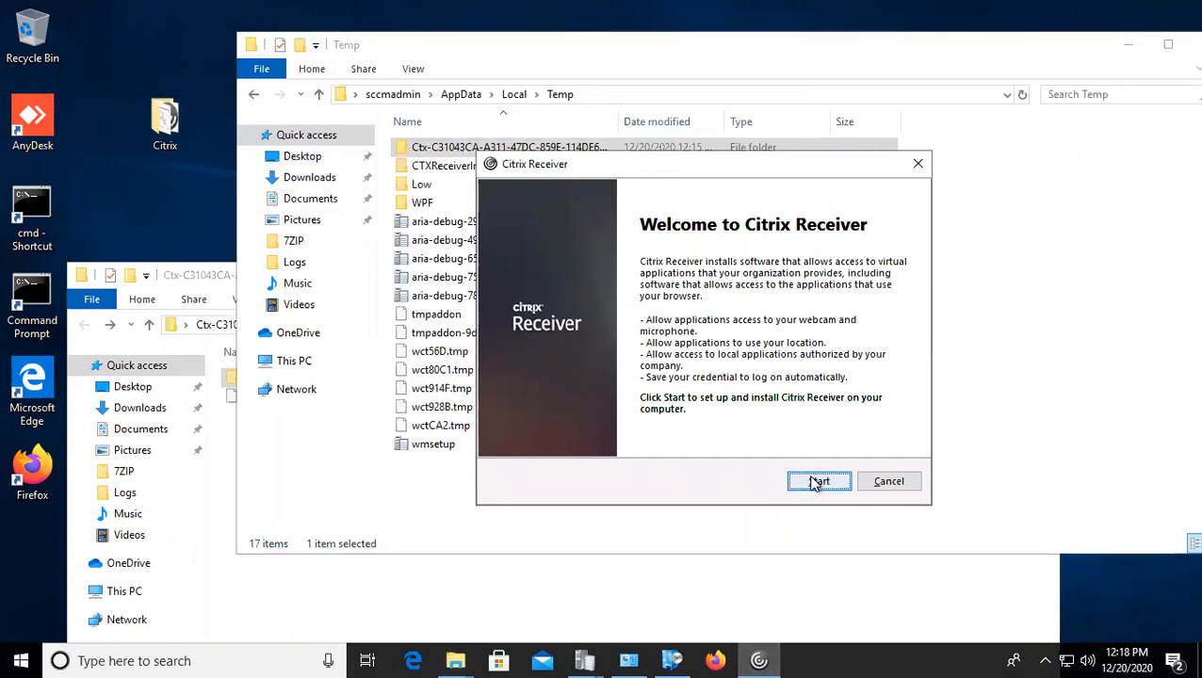
click(436, 156)
right_click(436, 156)
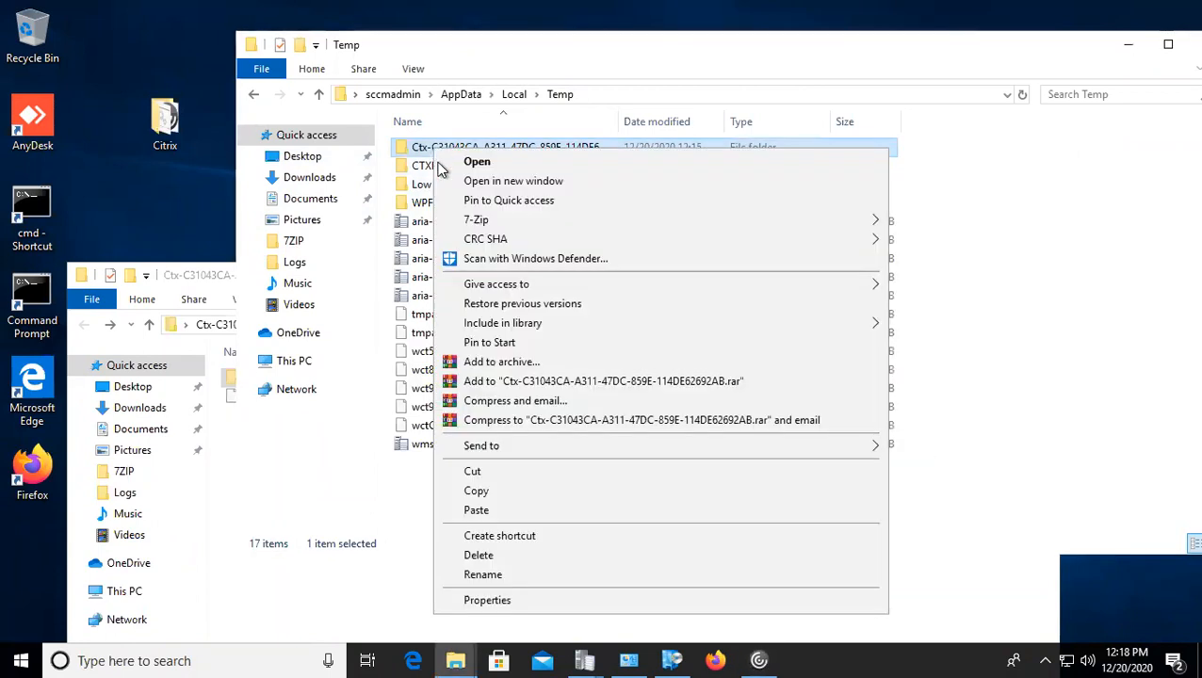
click(511, 604)
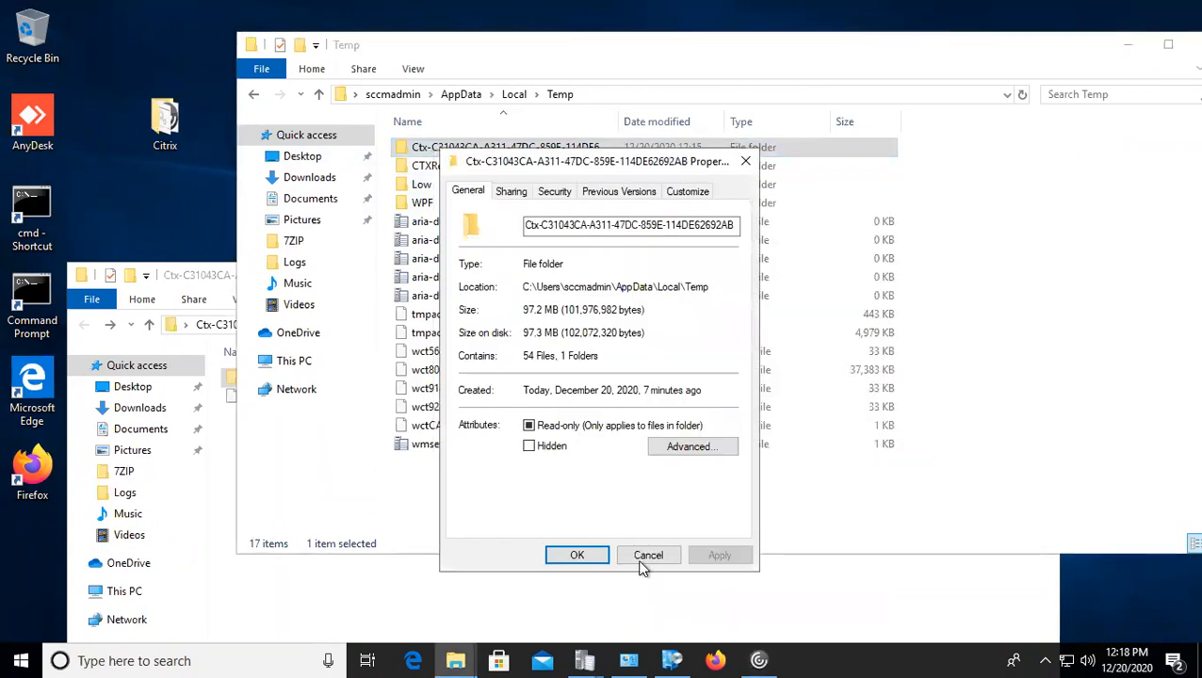
click(644, 558)
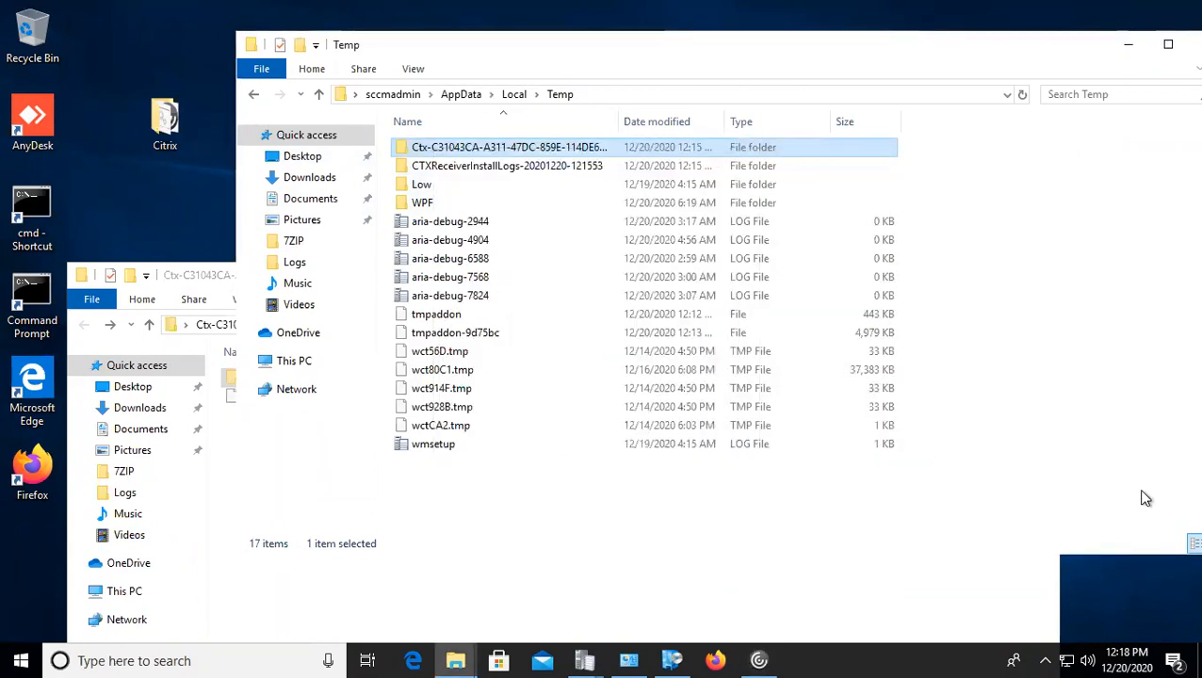
Step: Start the Citrix Receiver setup, accept the license agreement and continue to the single sign-on page
click(759, 656)
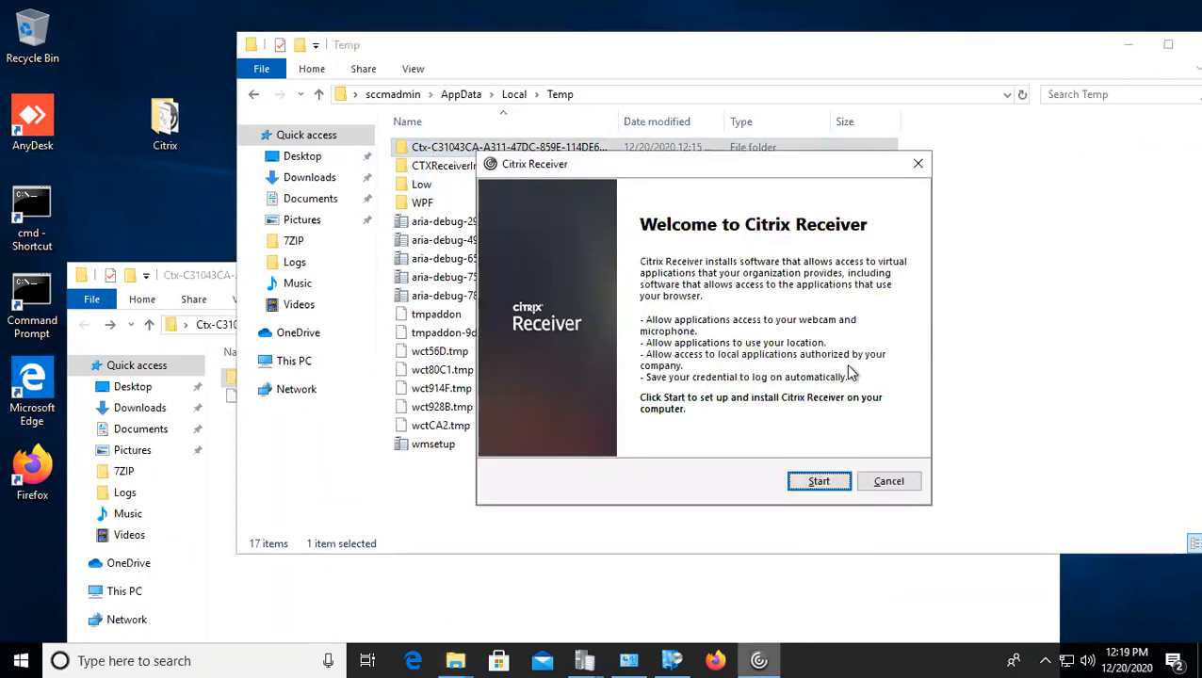
click(828, 484)
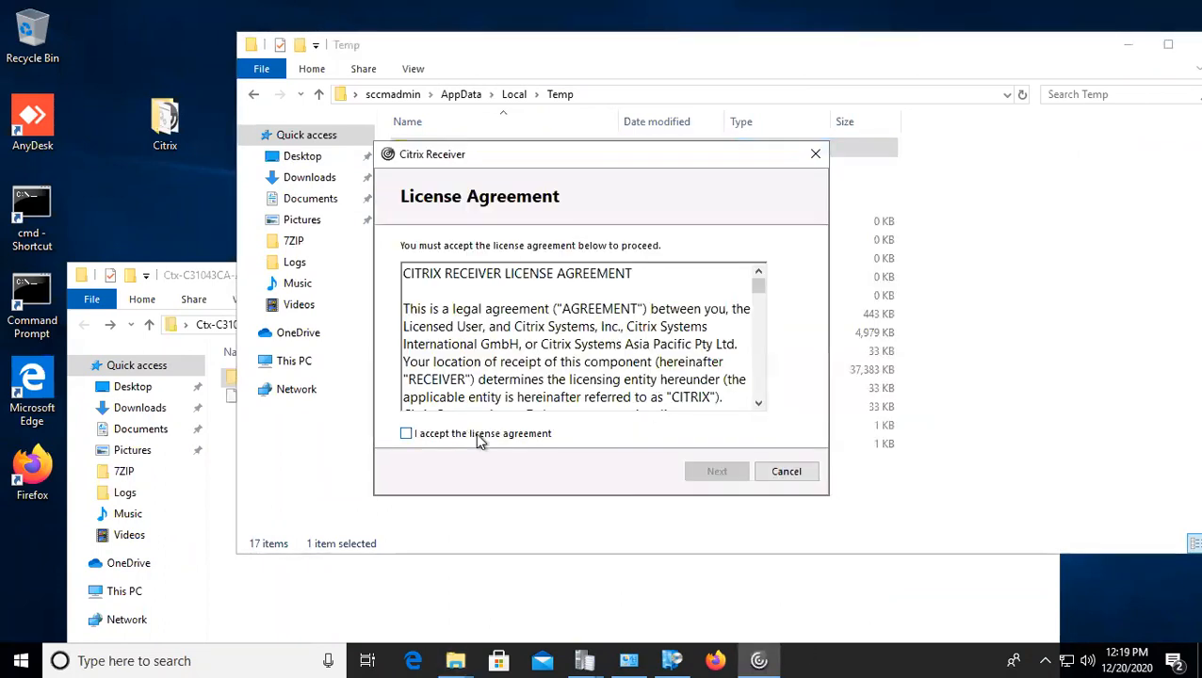
click(478, 439)
click(716, 472)
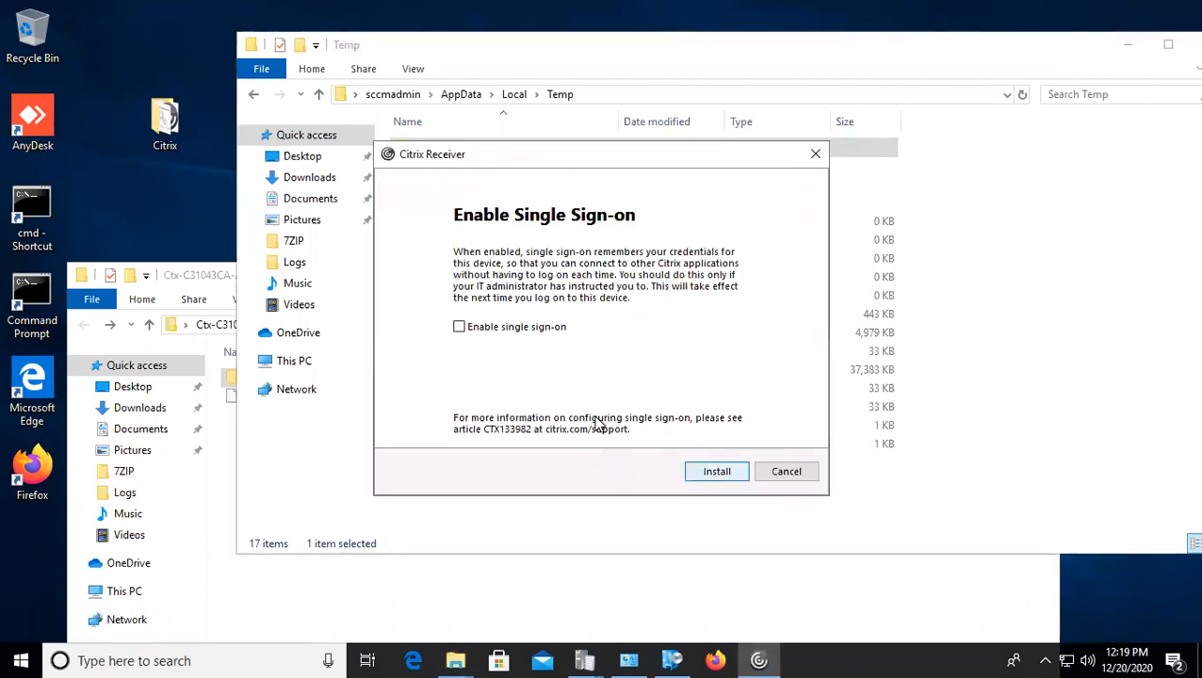
Step: Start installing Citrix Receiver without single sign-on, and look through the files in the desktop copy's Extract folder meanwhile
click(711, 478)
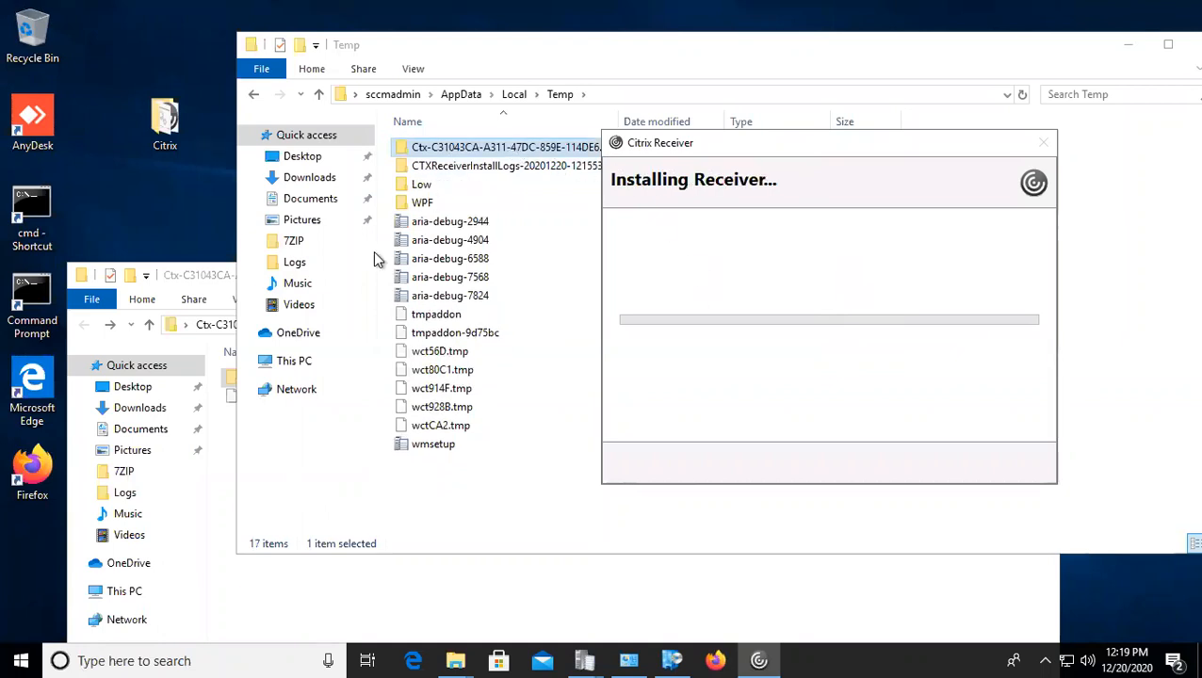
click(202, 271)
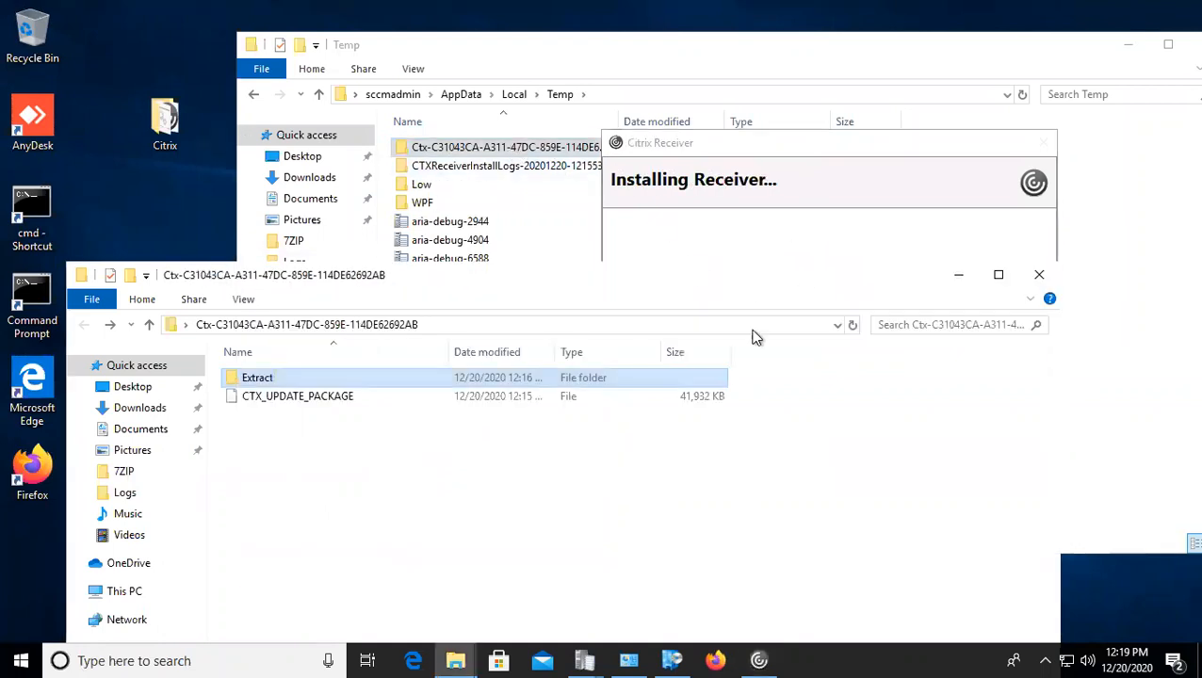
double_click(267, 378)
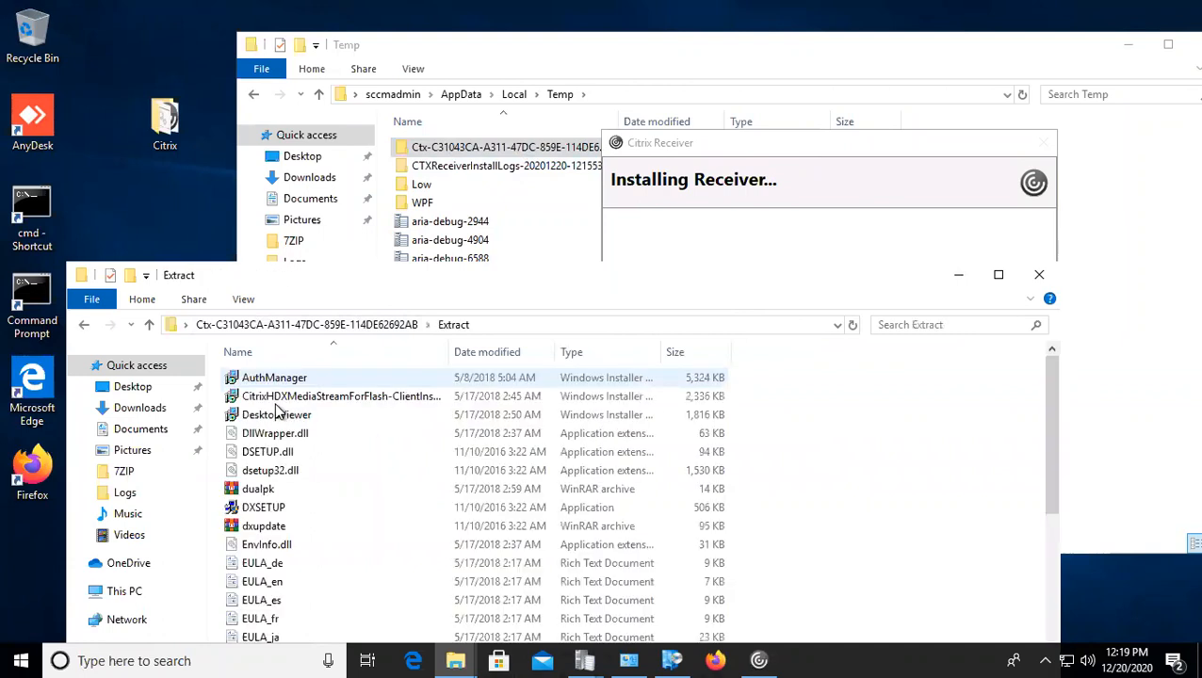
scroll(334, 457, down, 5)
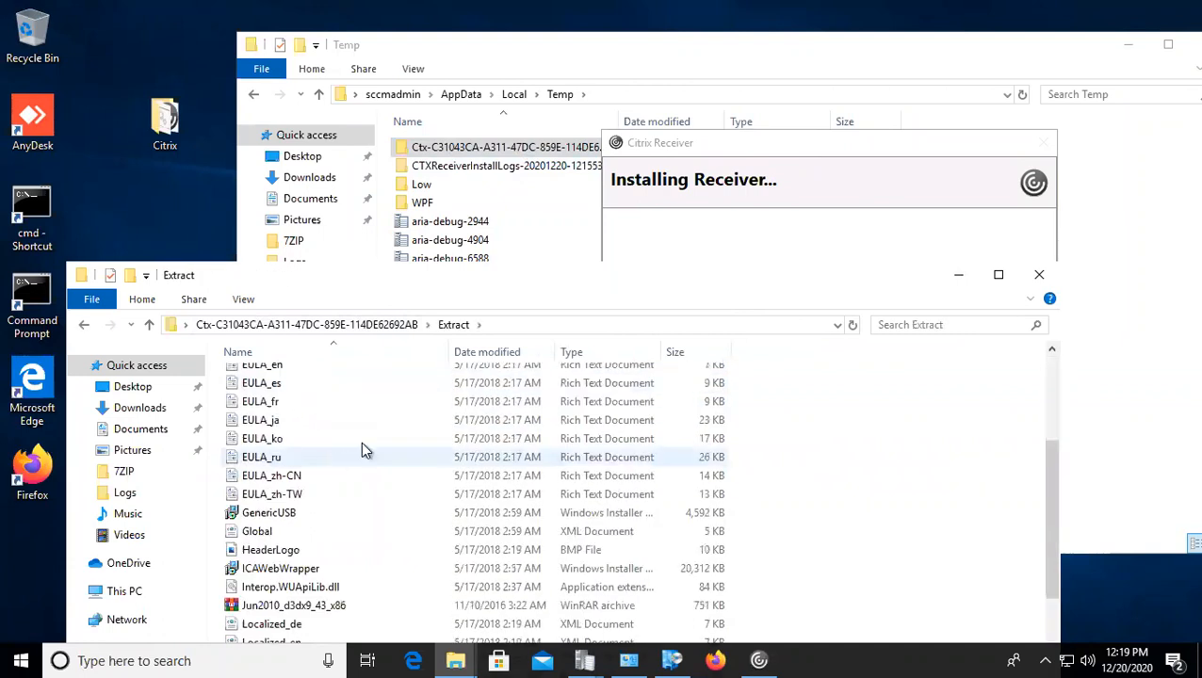
scroll(361, 442, up, 4)
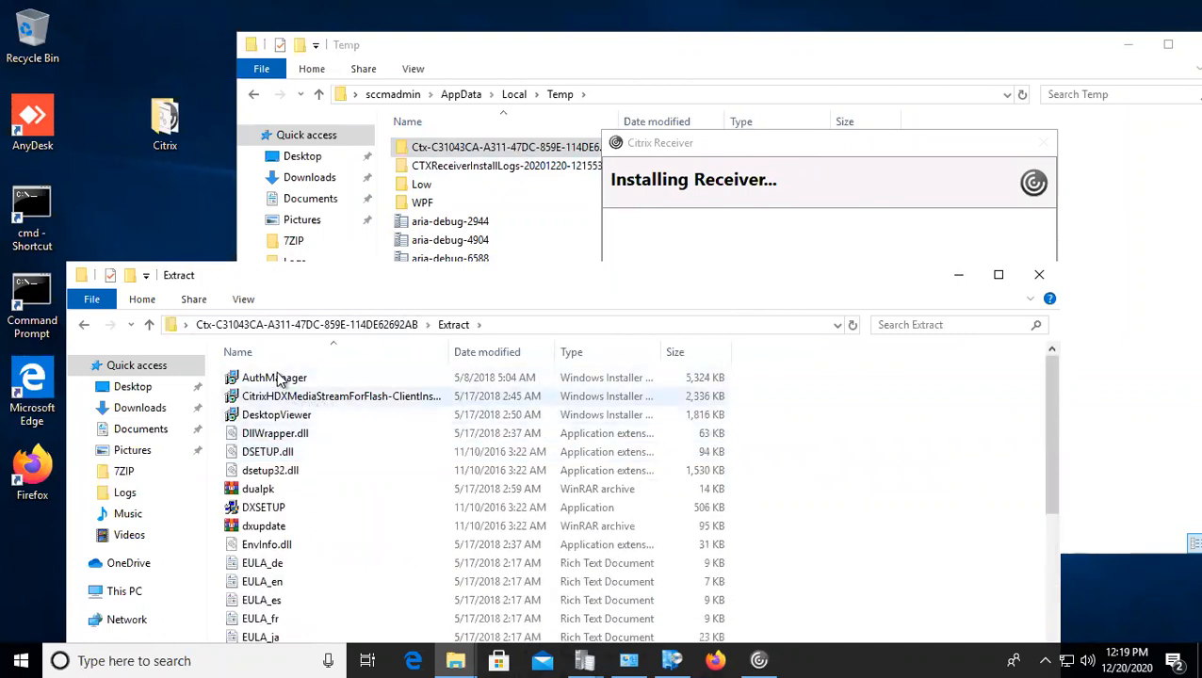
scroll(315, 502, down, 10)
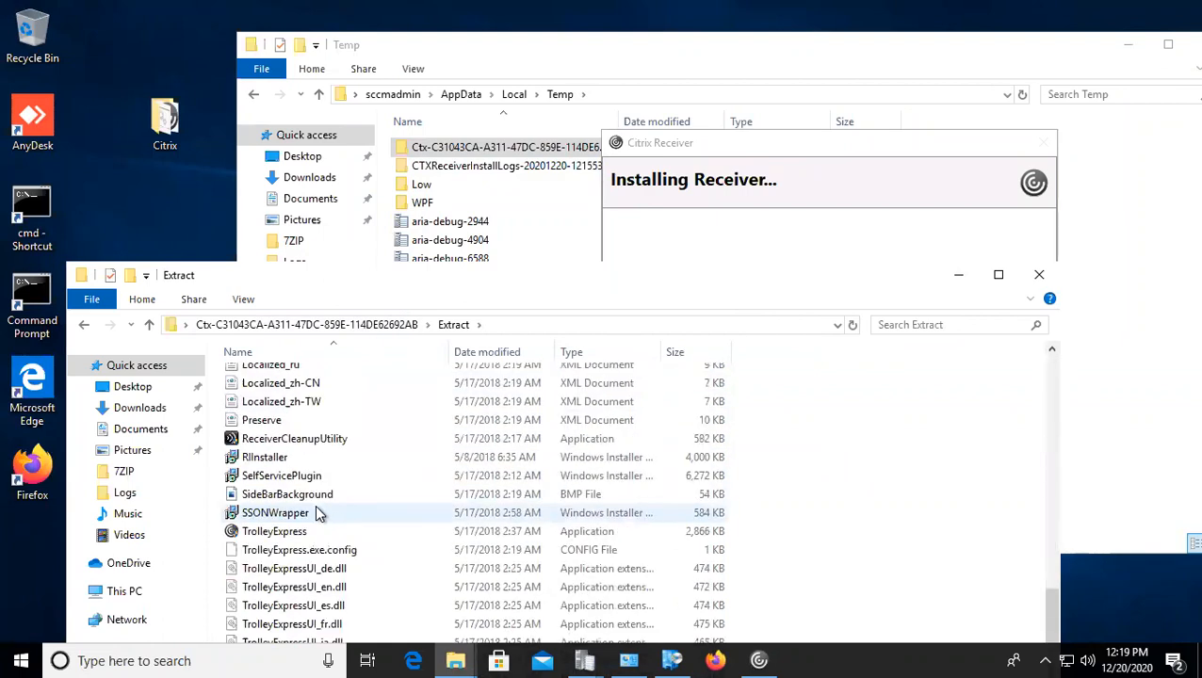
drag(314, 217, 314, 212)
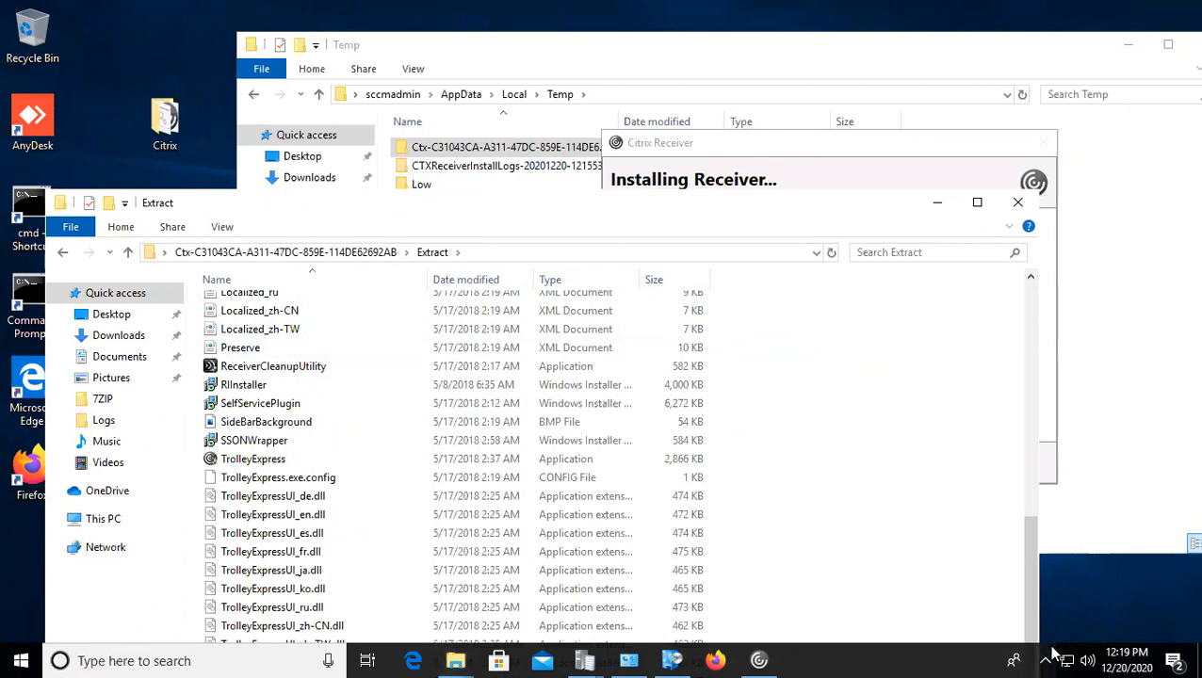
Step: Check the hidden notification icons, and open Programs and Features by running appwiz.cpl
click(1045, 660)
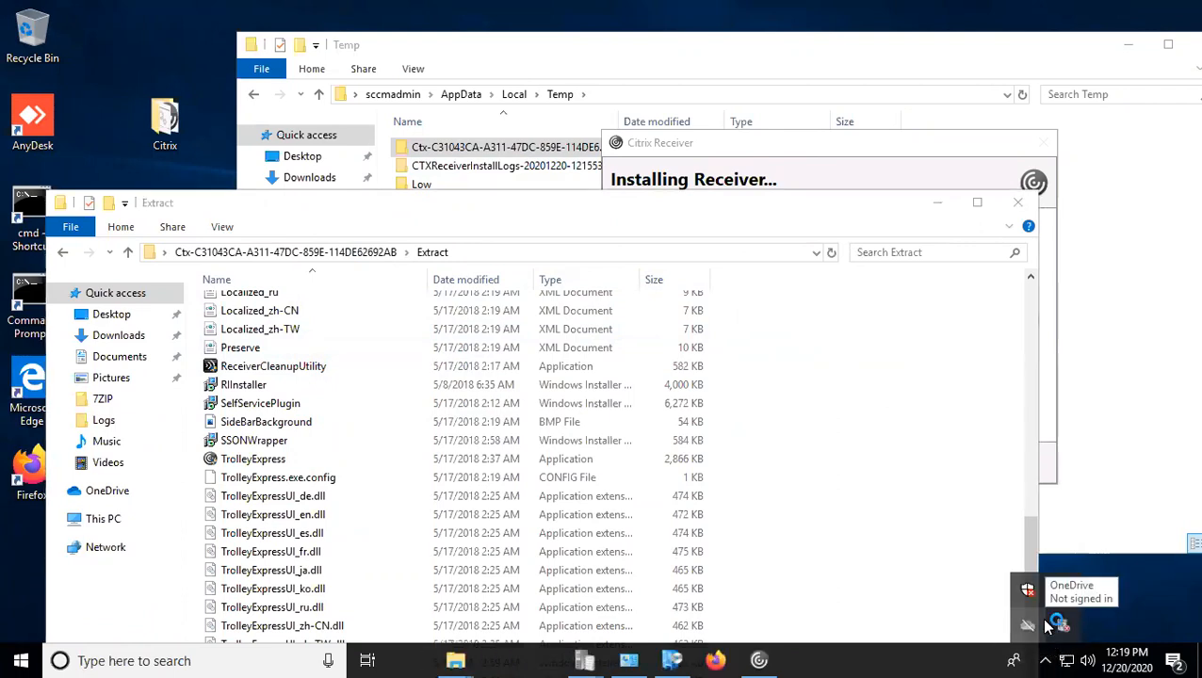
key(super+r)
text(ap)
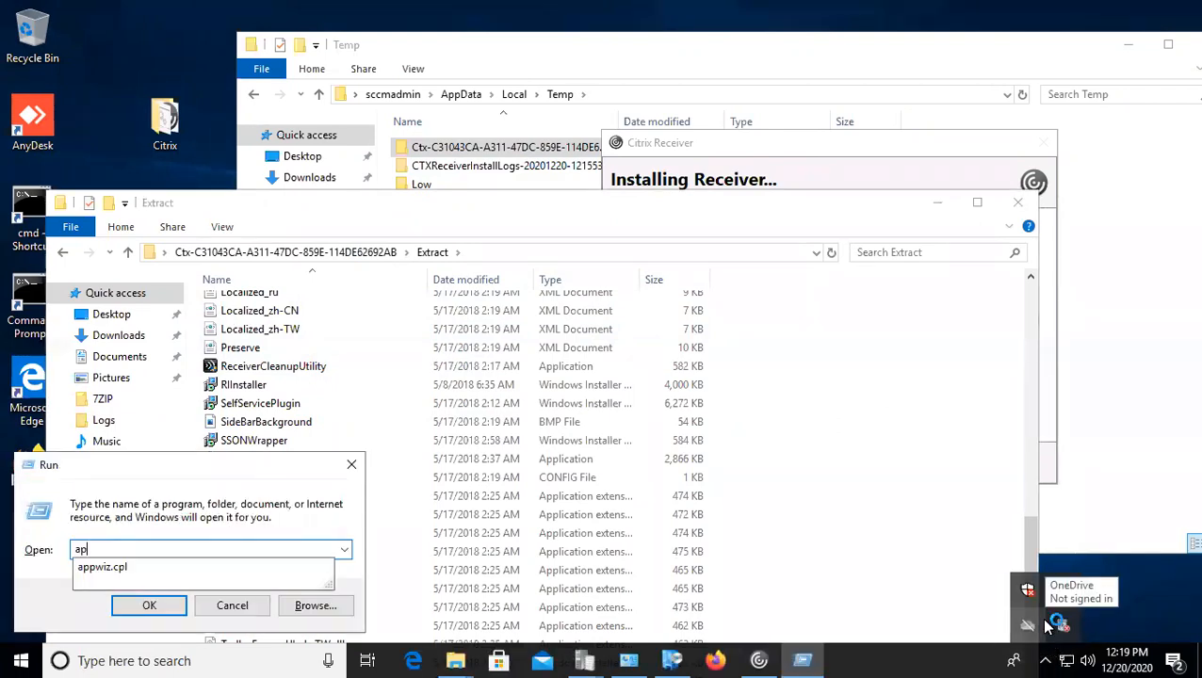
text(pwiz.cpl)
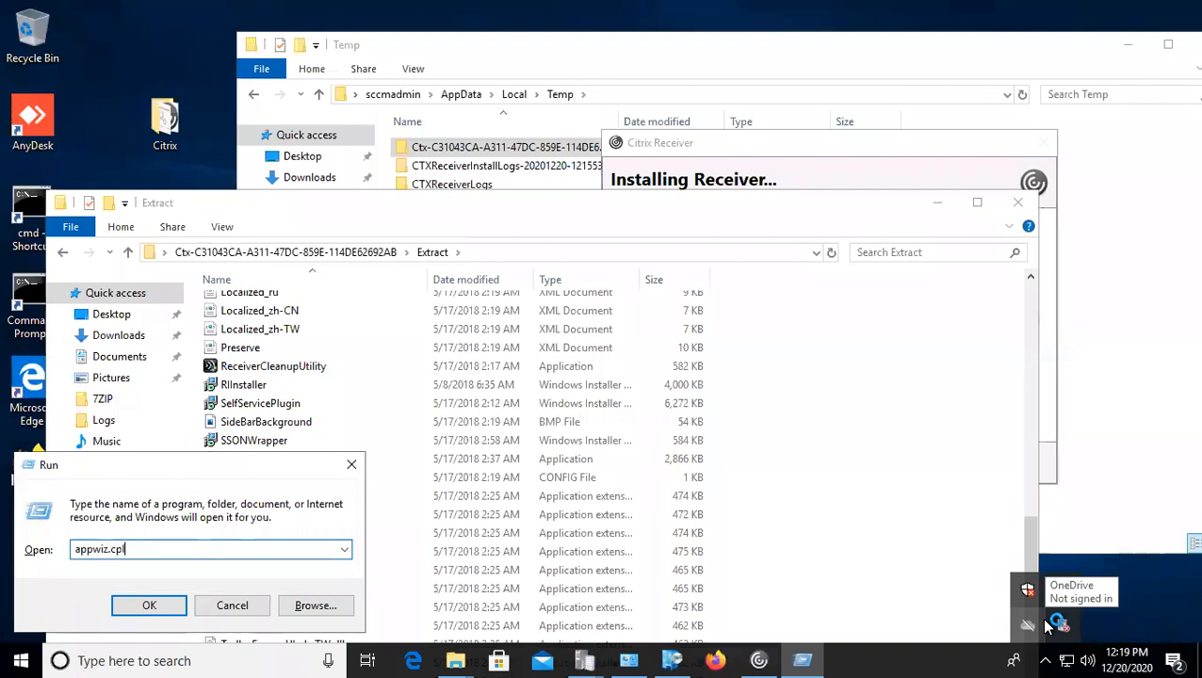
key(Return)
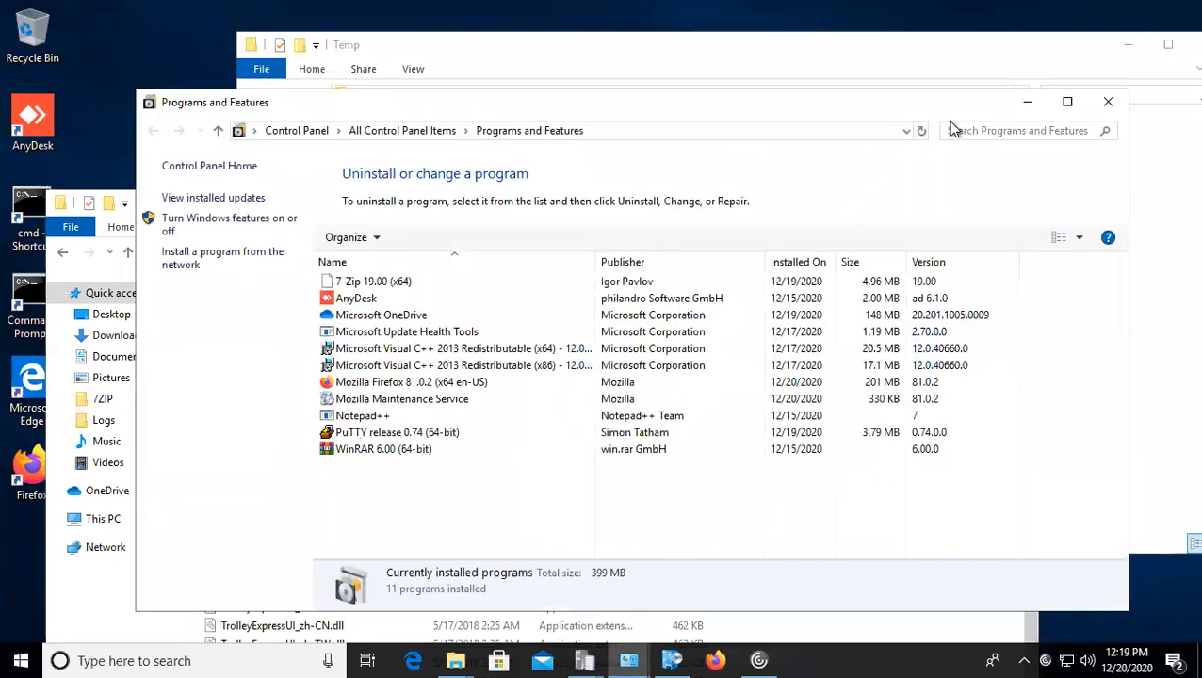
Step: Search the installed programs for "ci" and minimize the Programs and Features window
click(954, 133)
click(962, 133)
text(c)
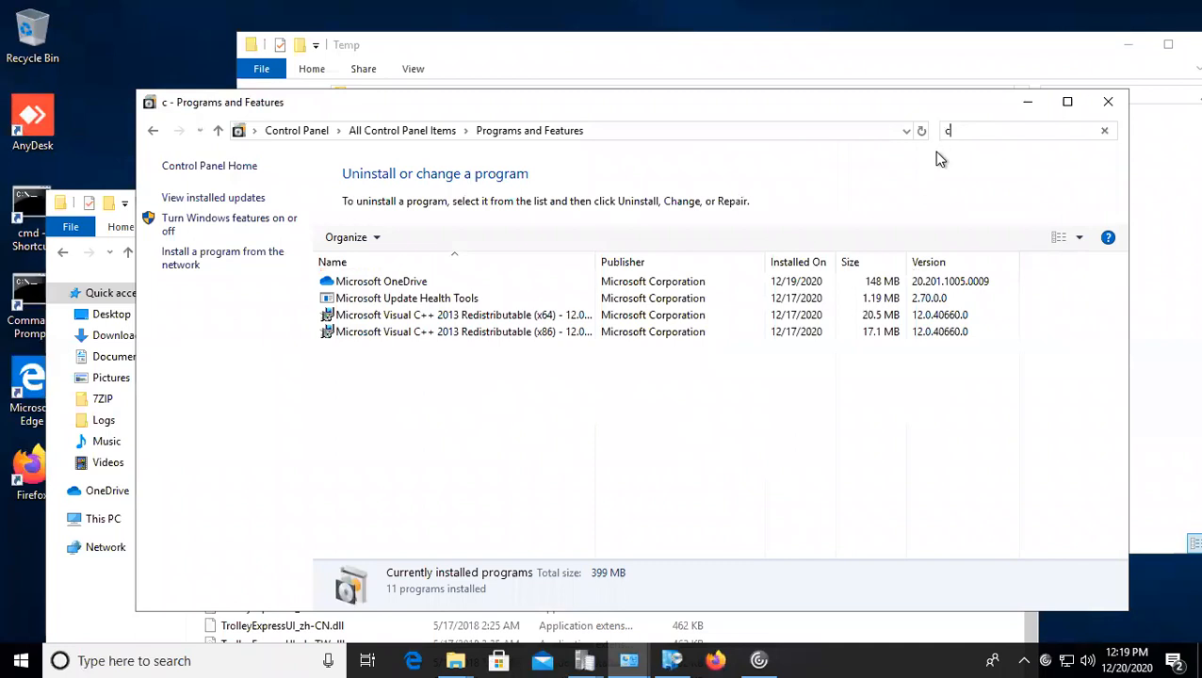
text(i)
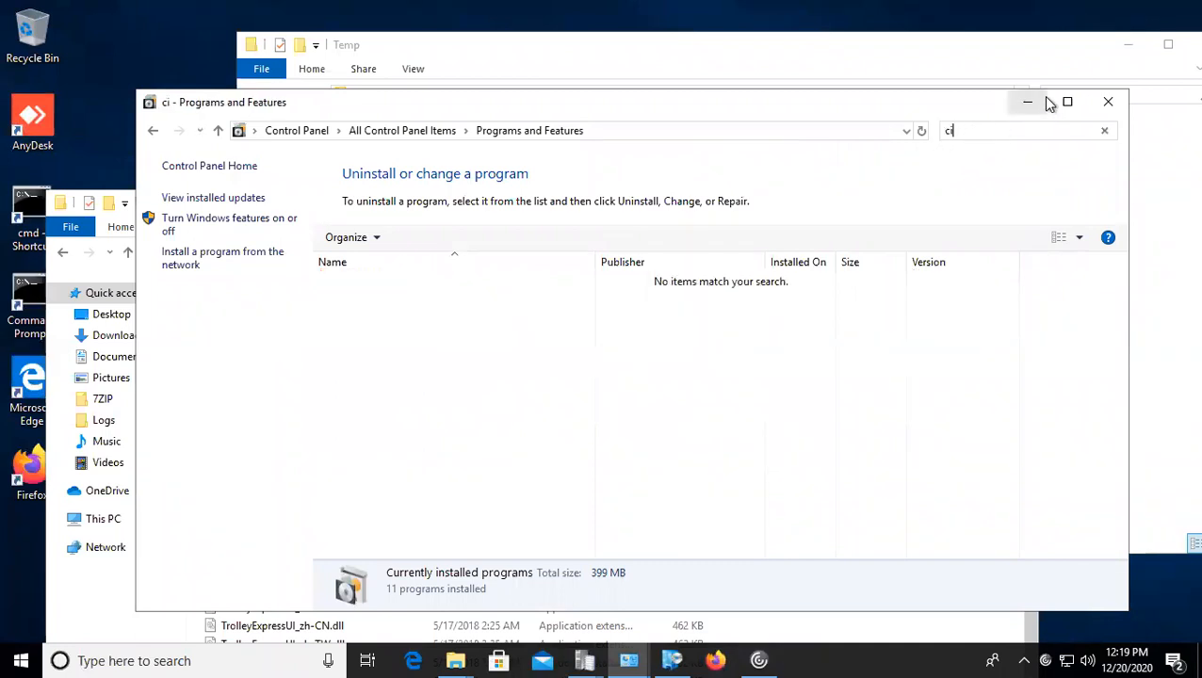
click(1029, 101)
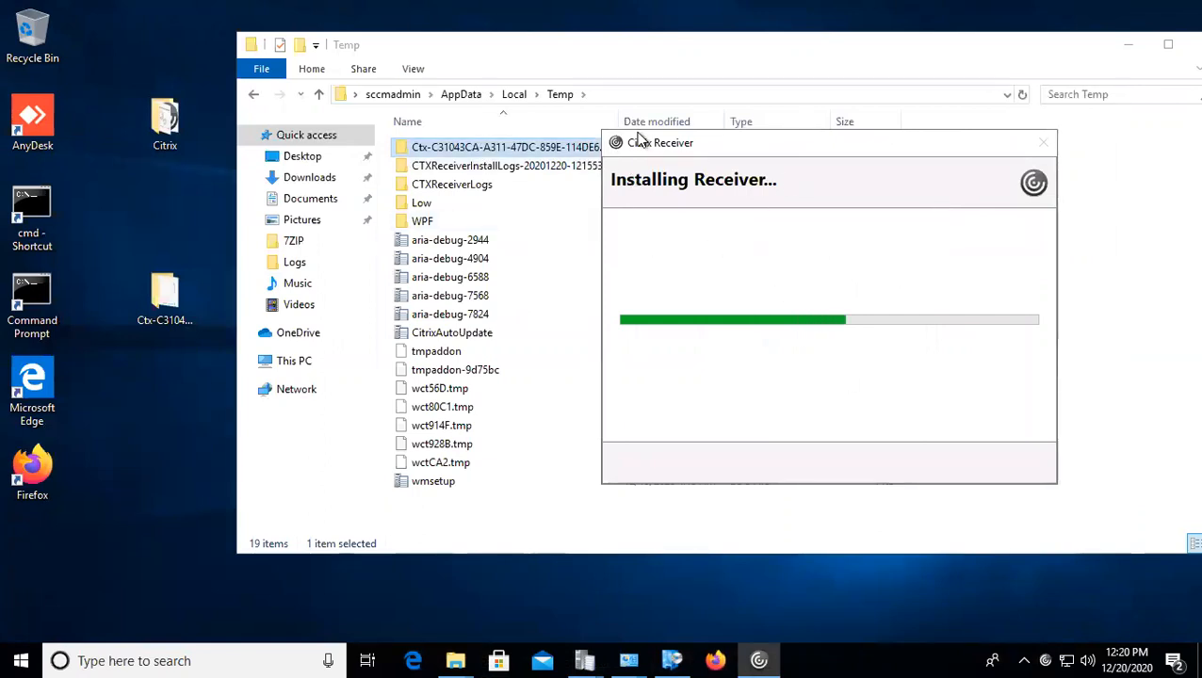
Step: Move the Citrix Receiver setup window clear of the Temp file list and refresh the Temp folder
drag(693, 144, 827, 102)
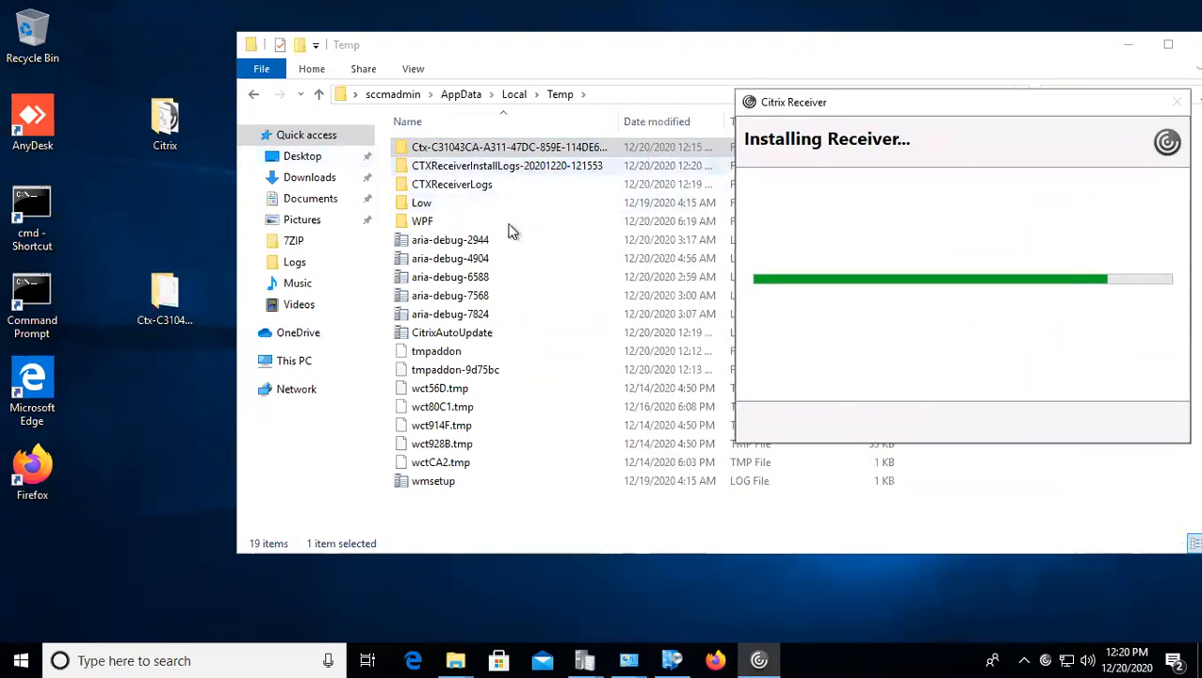
click(437, 150)
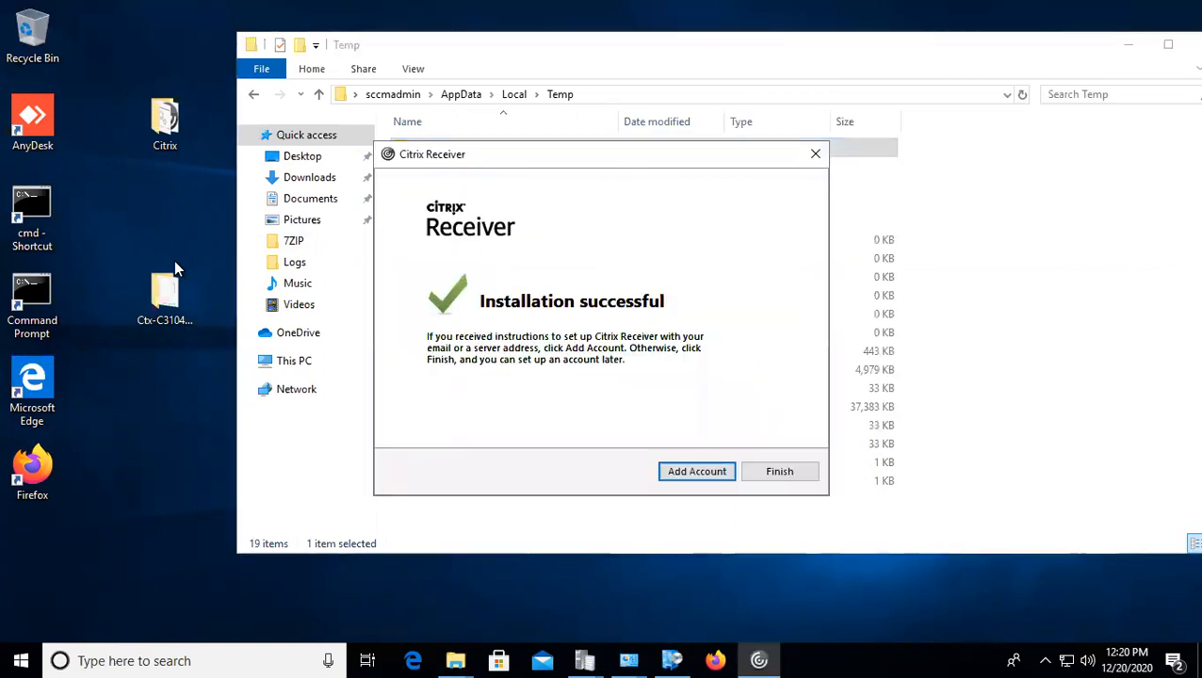
drag(549, 163, 885, 192)
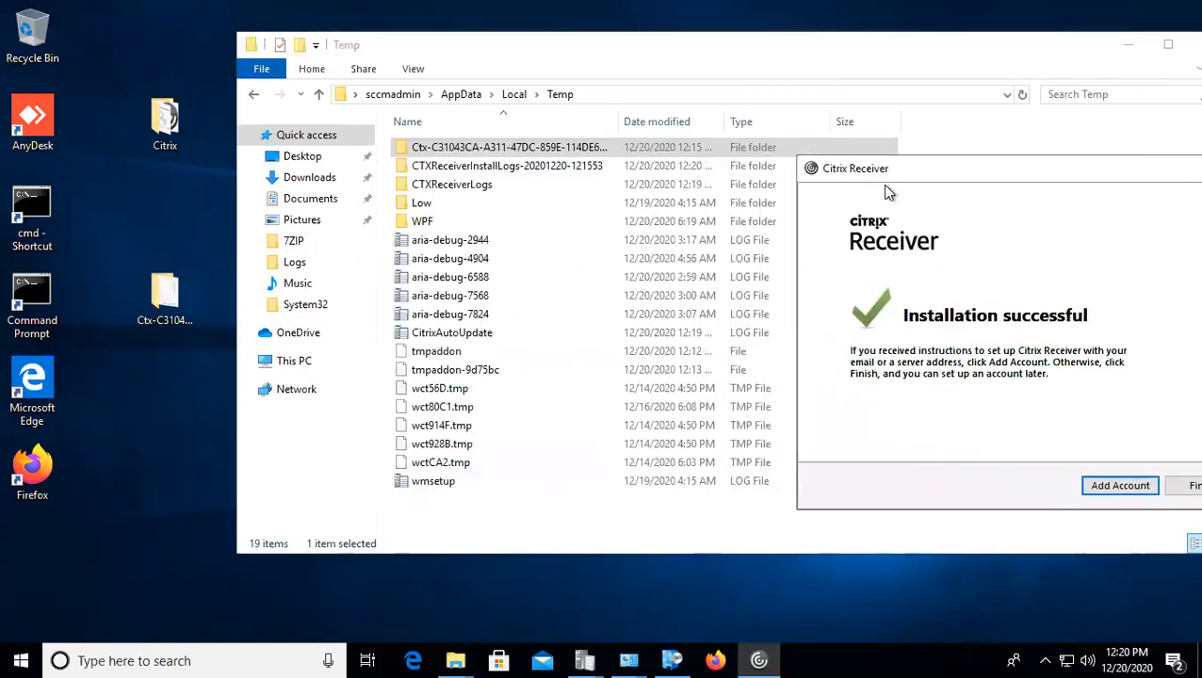
right_click(548, 217)
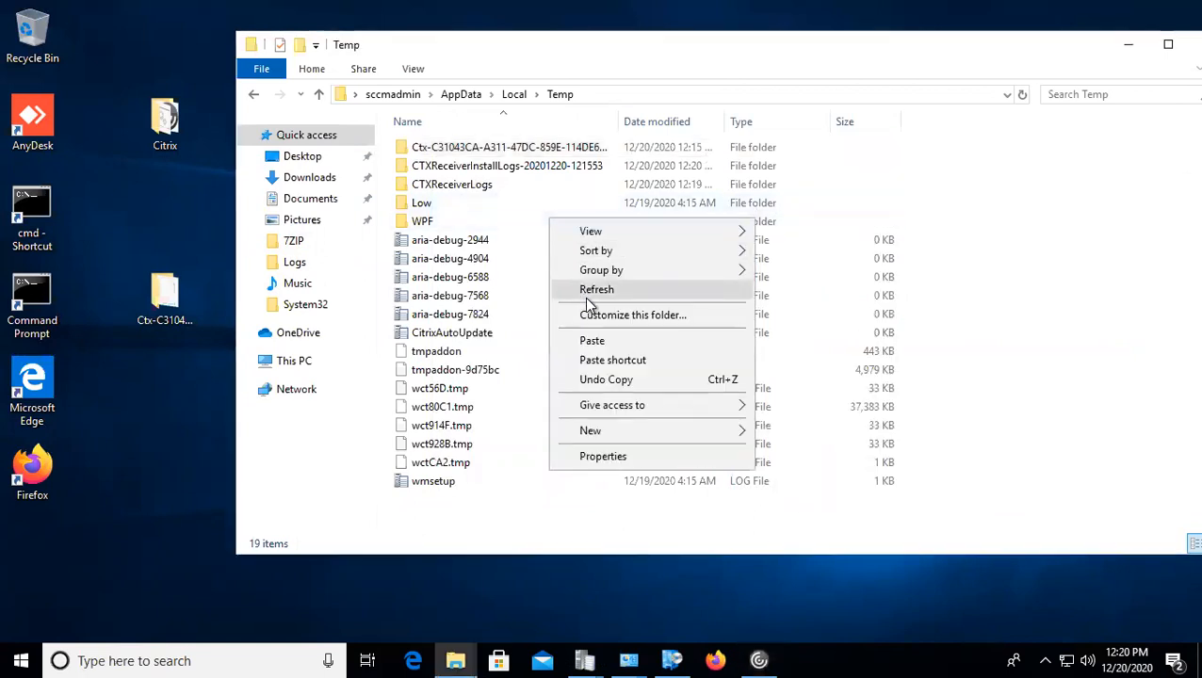
click(587, 296)
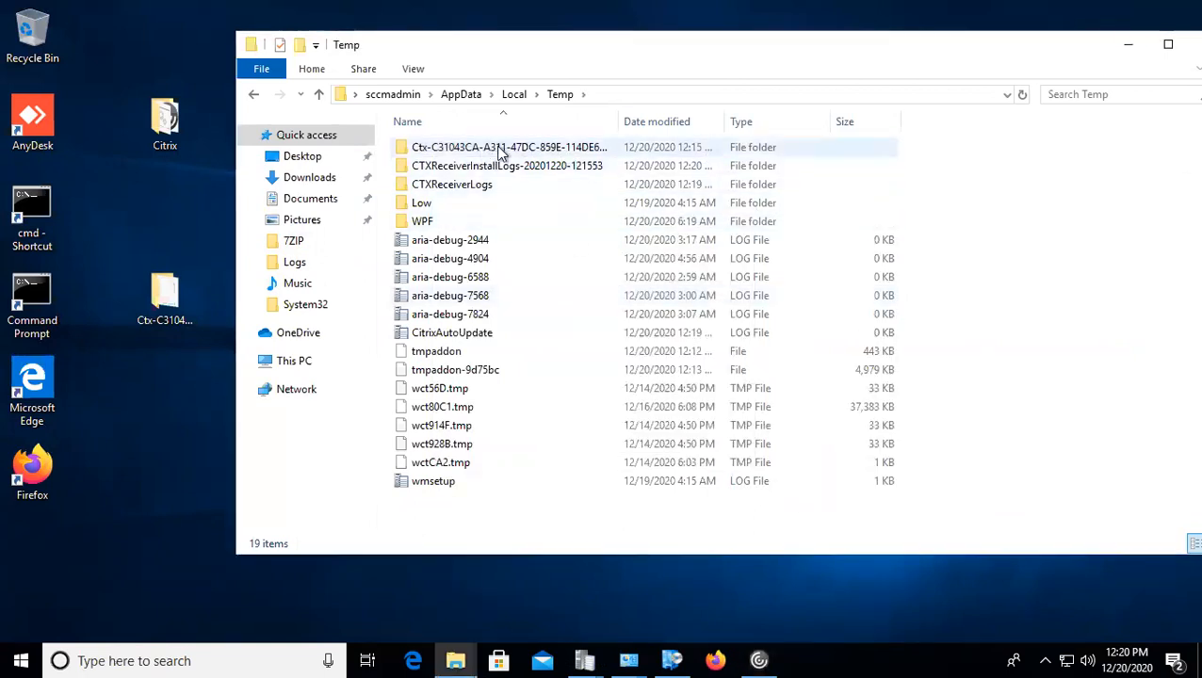
Step: Check the general properties of Temp's Ctx-C31043CA folder beside the open Citrix Receiver setup, and close the properties
mouse_move(515, 154)
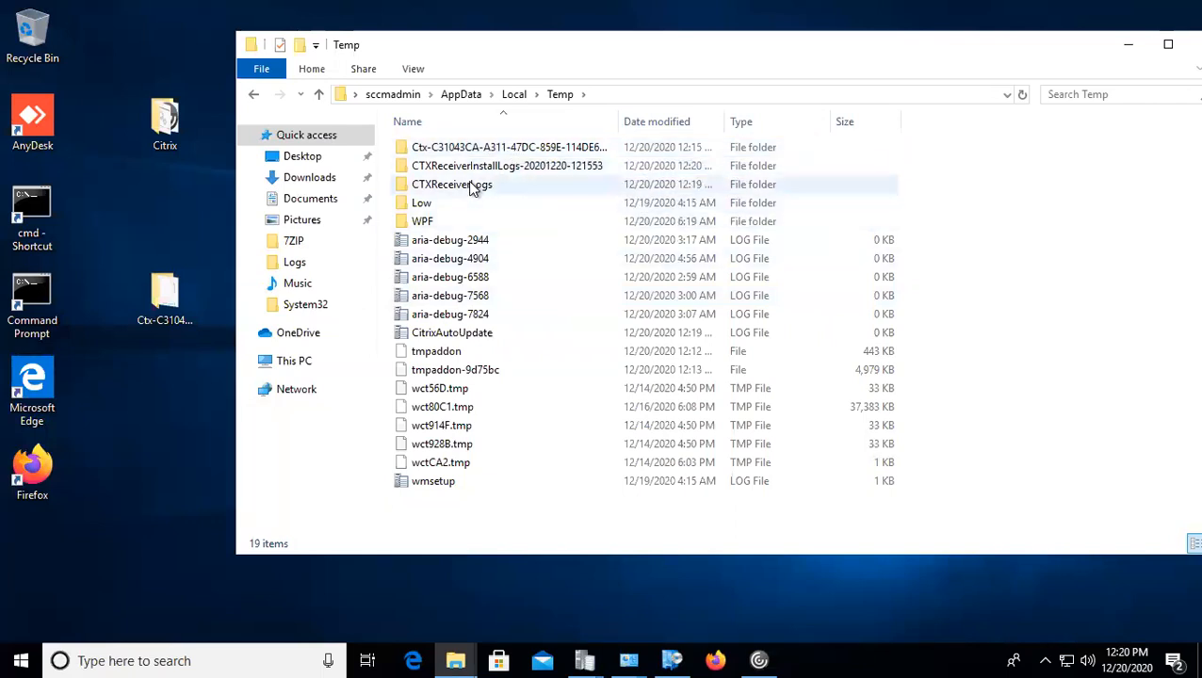
click(475, 153)
right_click(473, 151)
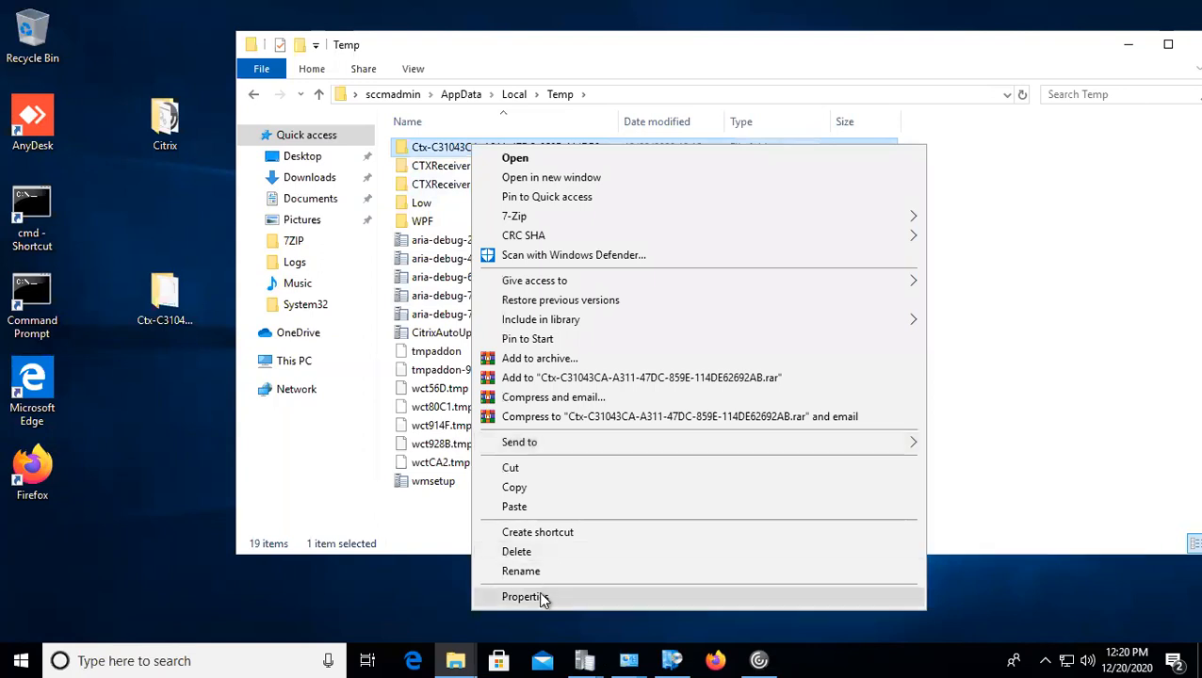
click(524, 597)
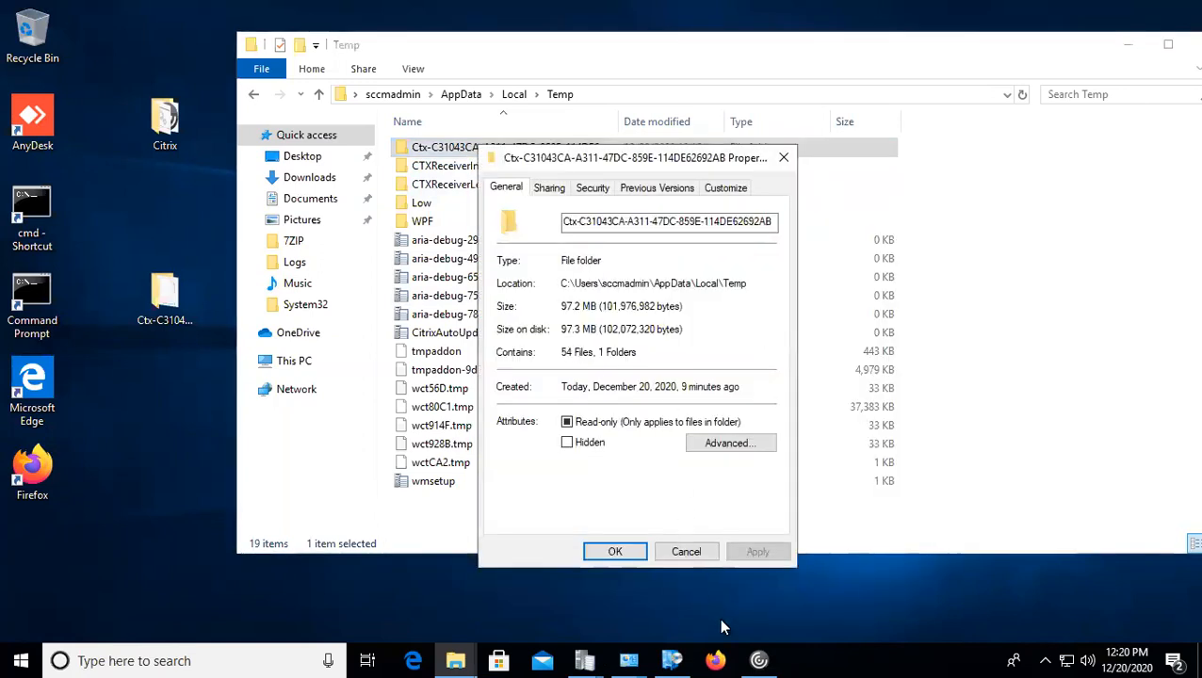
click(758, 660)
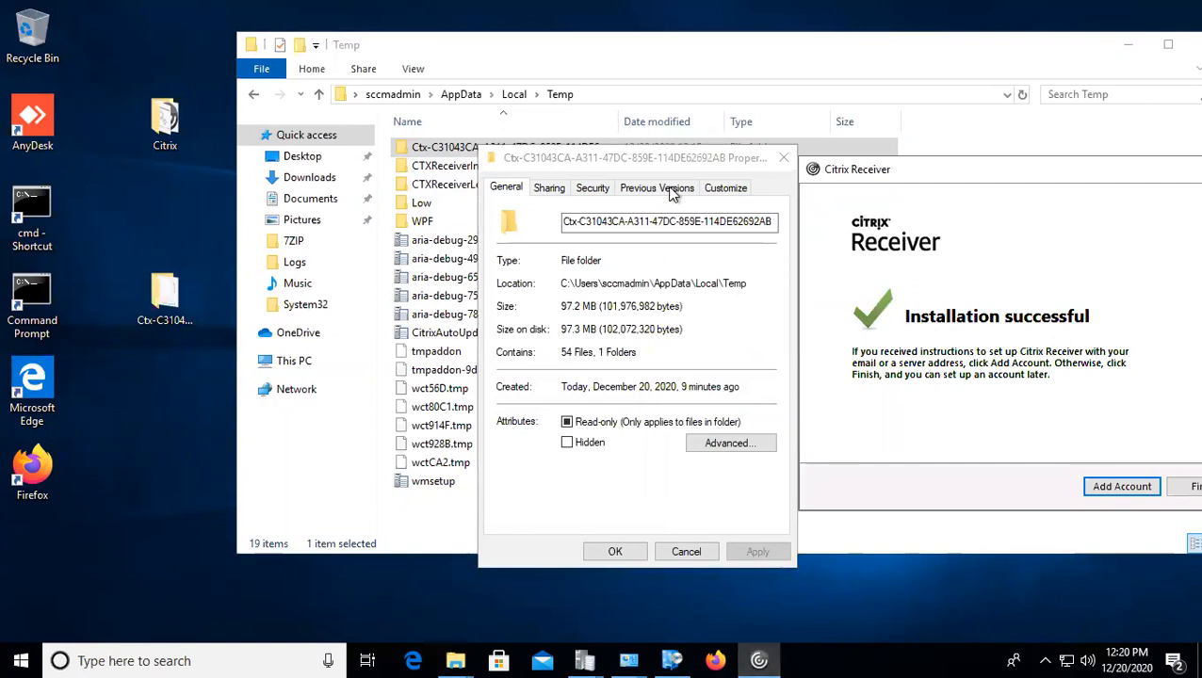
click(782, 158)
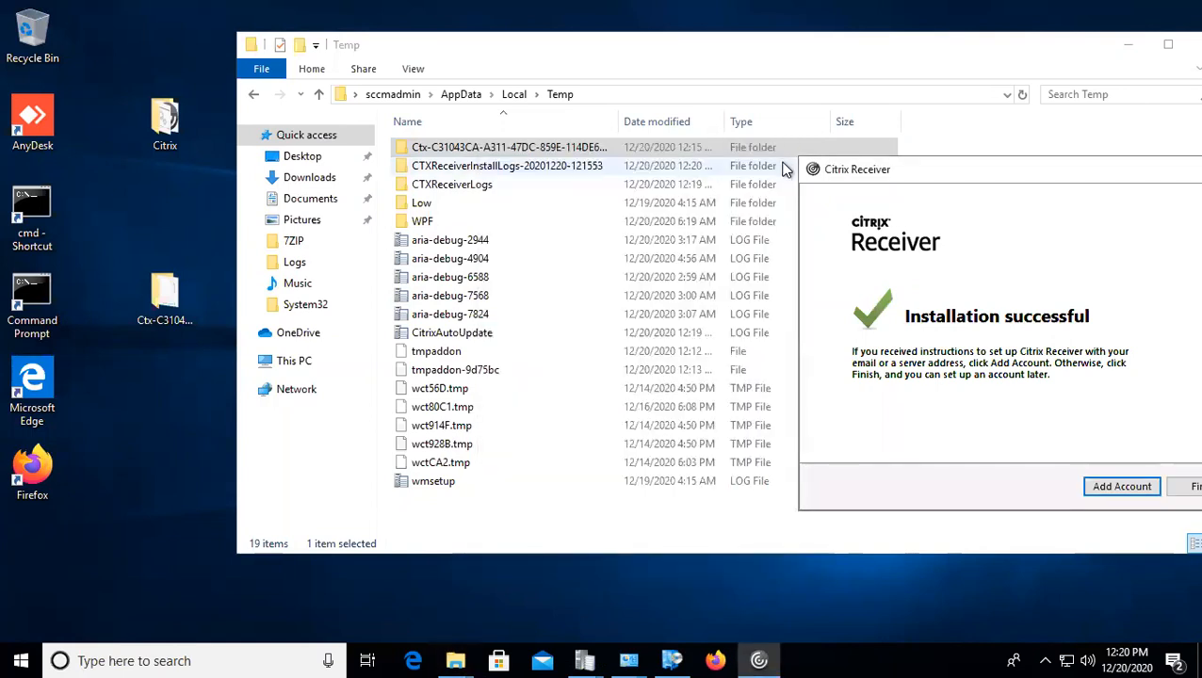
Step: Finish the Citrix Receiver setup without adding an account and refresh the Temp folder
drag(902, 174, 822, 169)
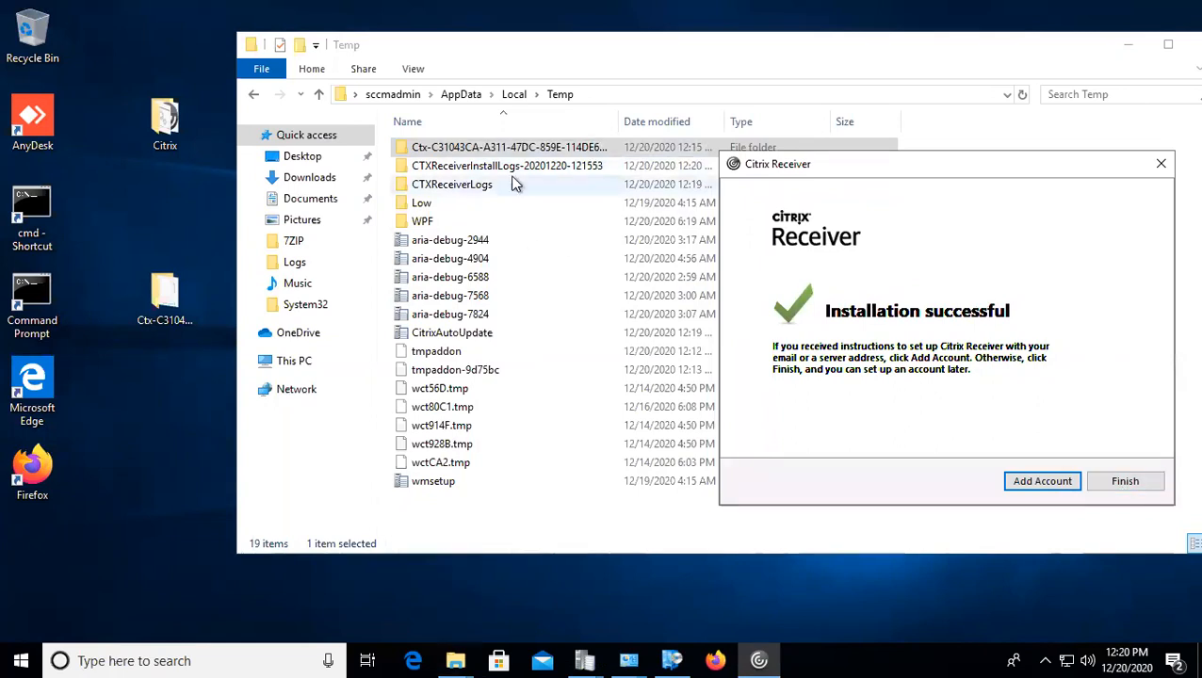
click(1127, 481)
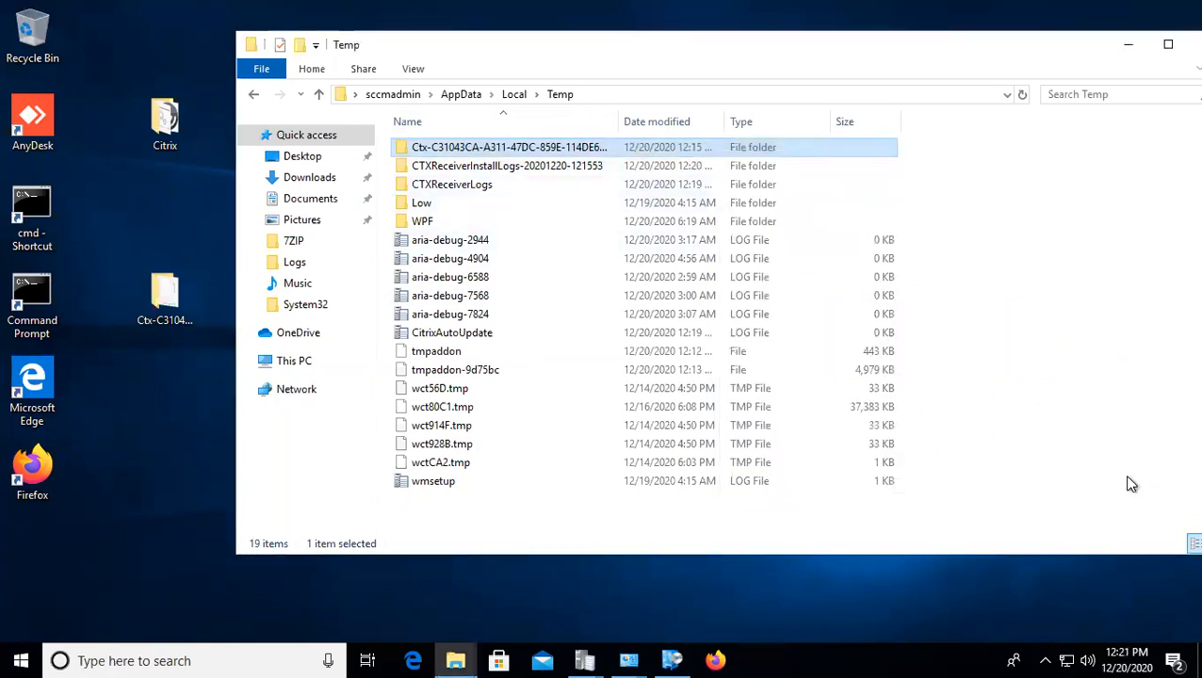
right_click(1061, 321)
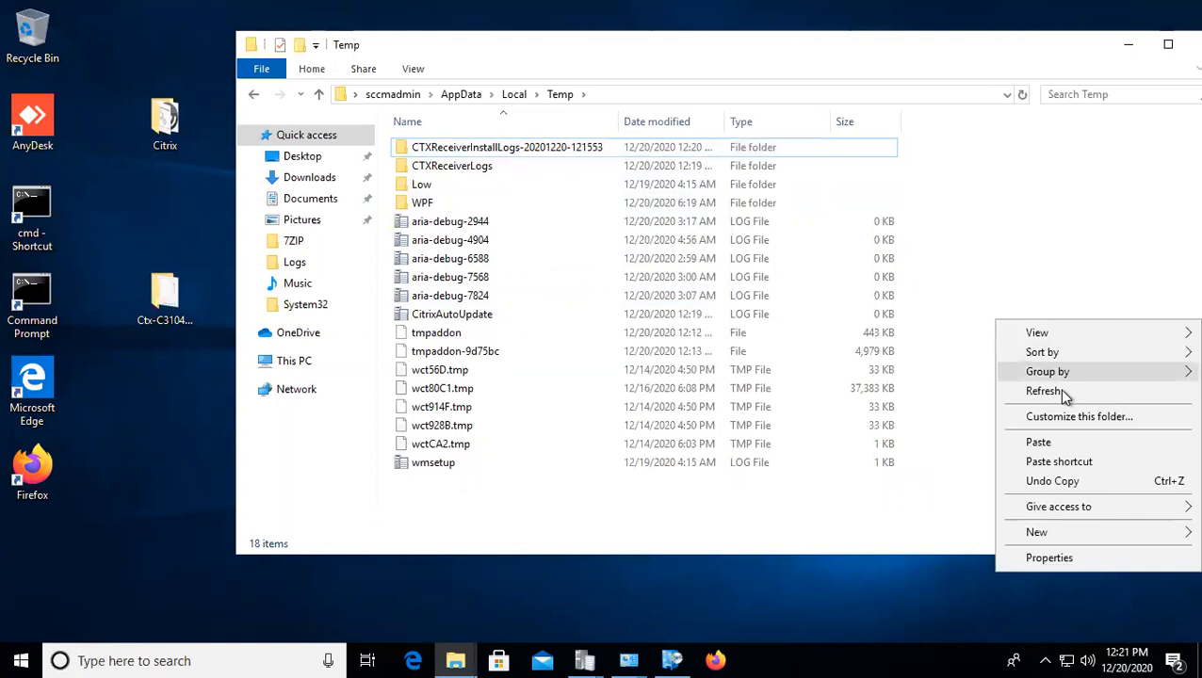
click(1043, 390)
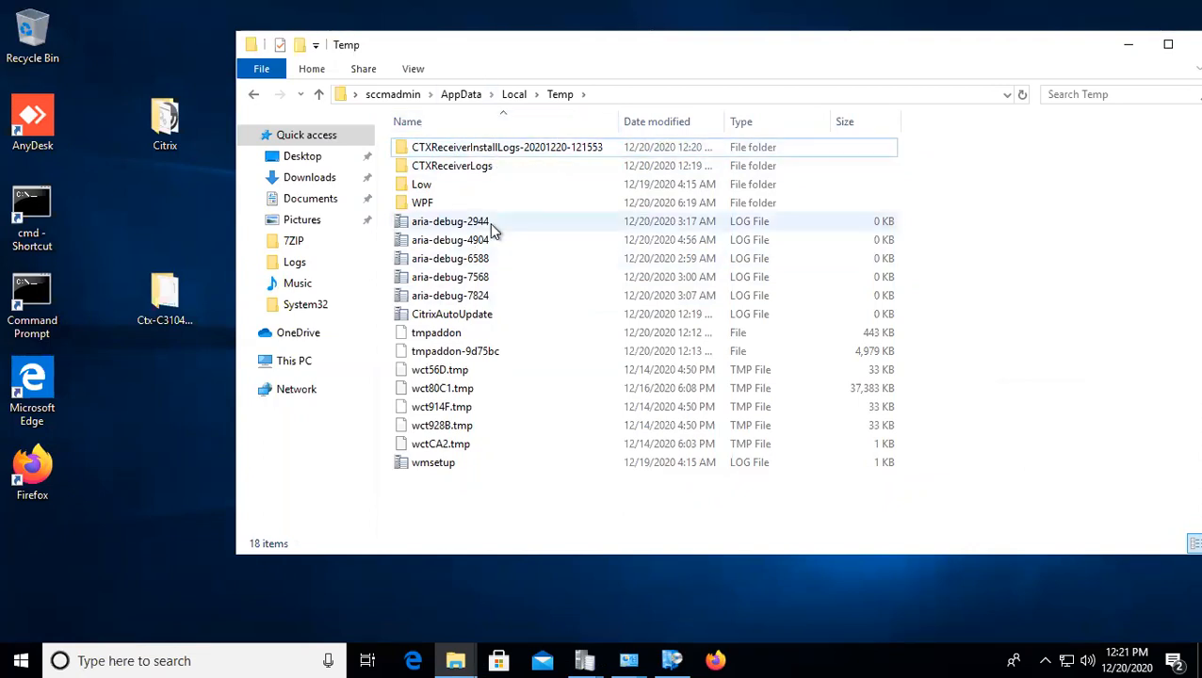
double_click(480, 149)
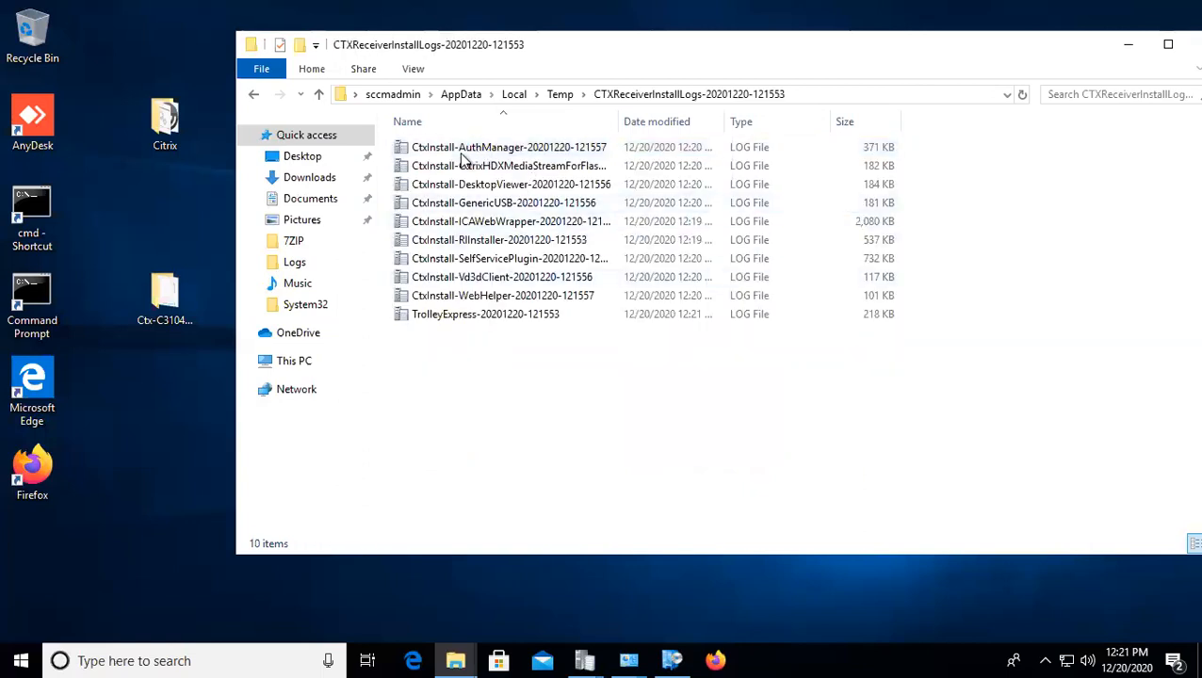
drag(666, 117, 839, 117)
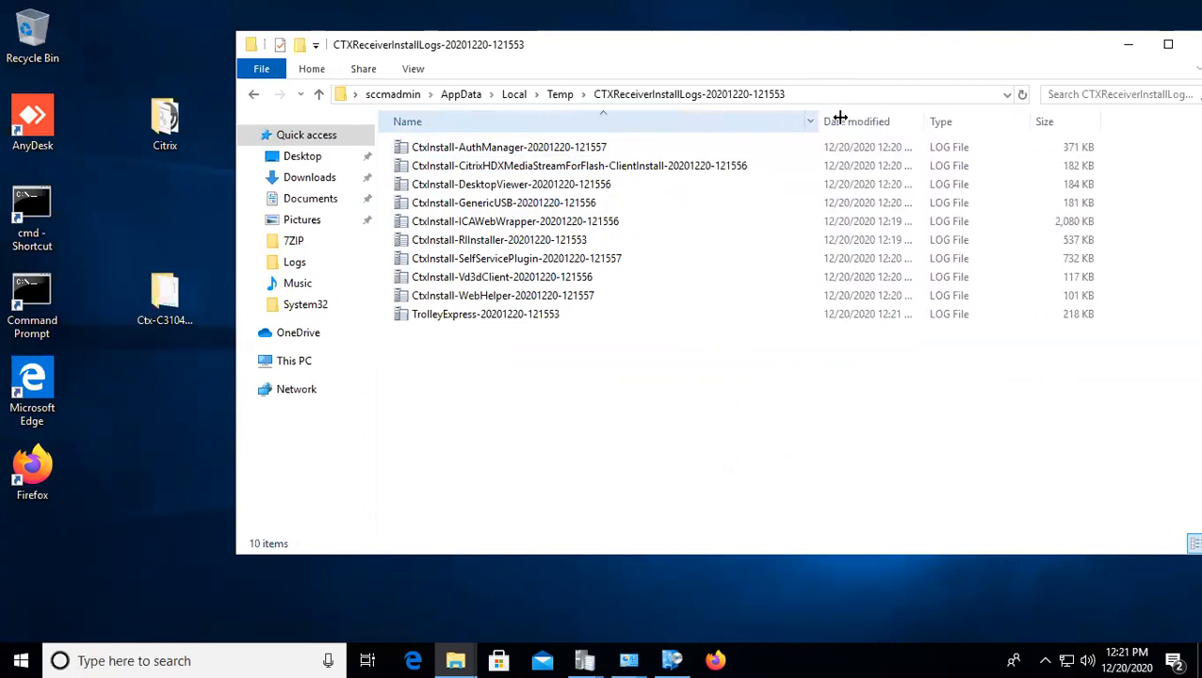
click(463, 317)
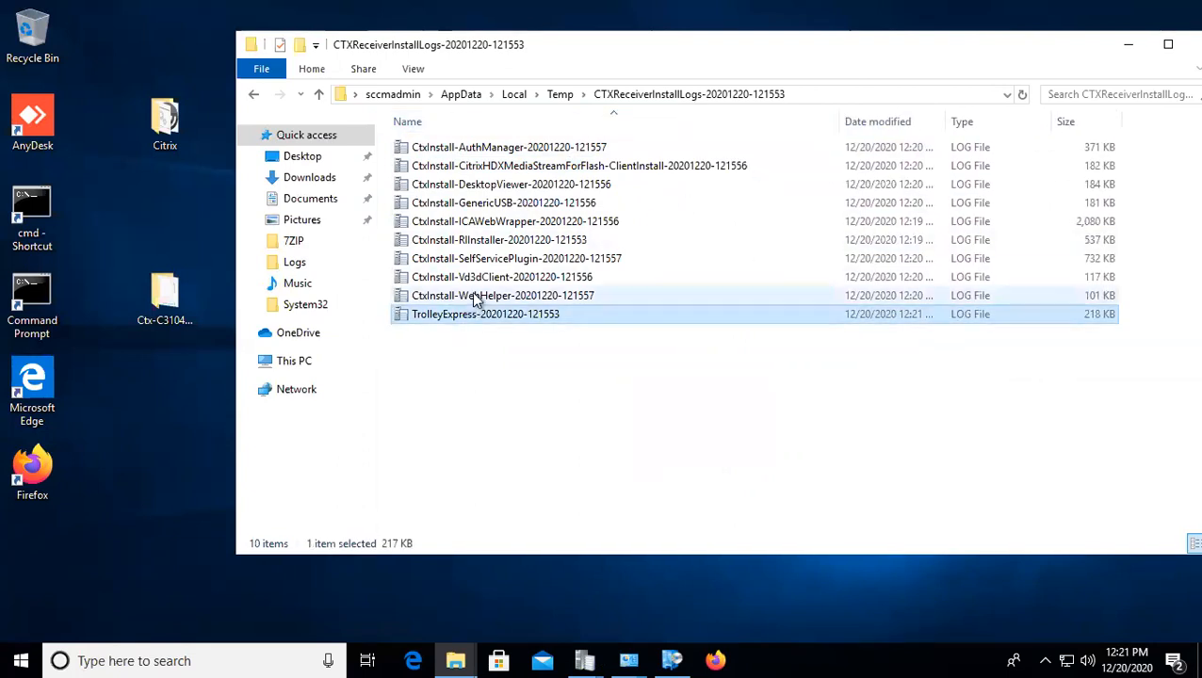
click(475, 297)
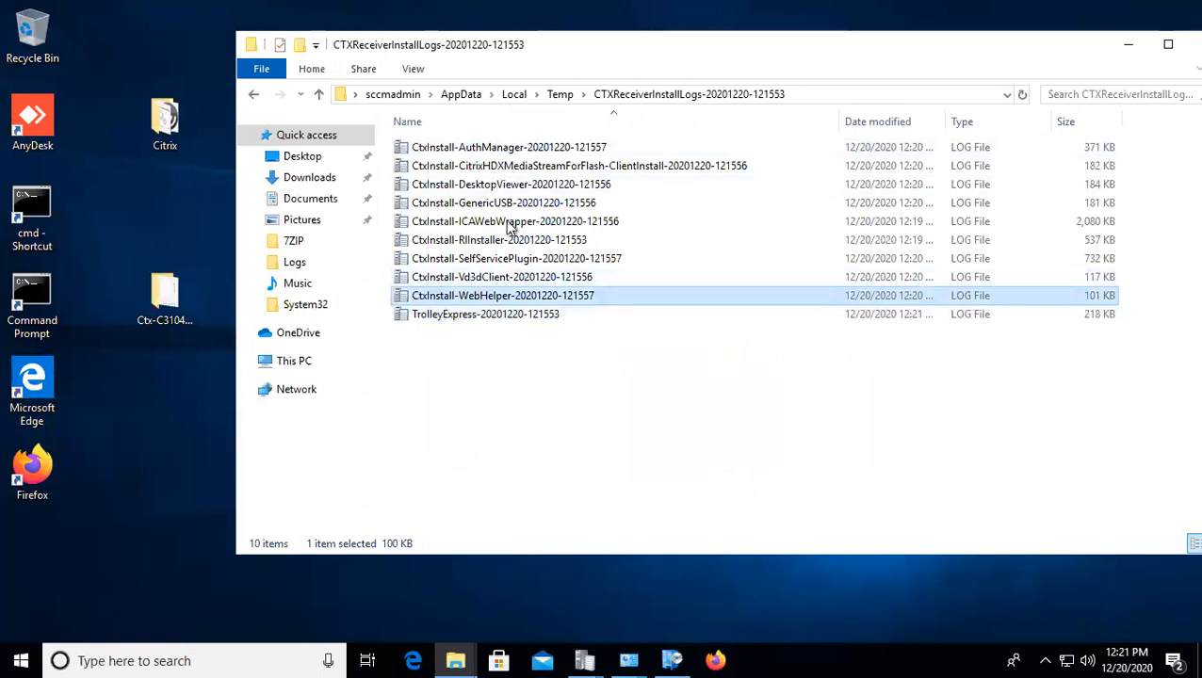
click(497, 166)
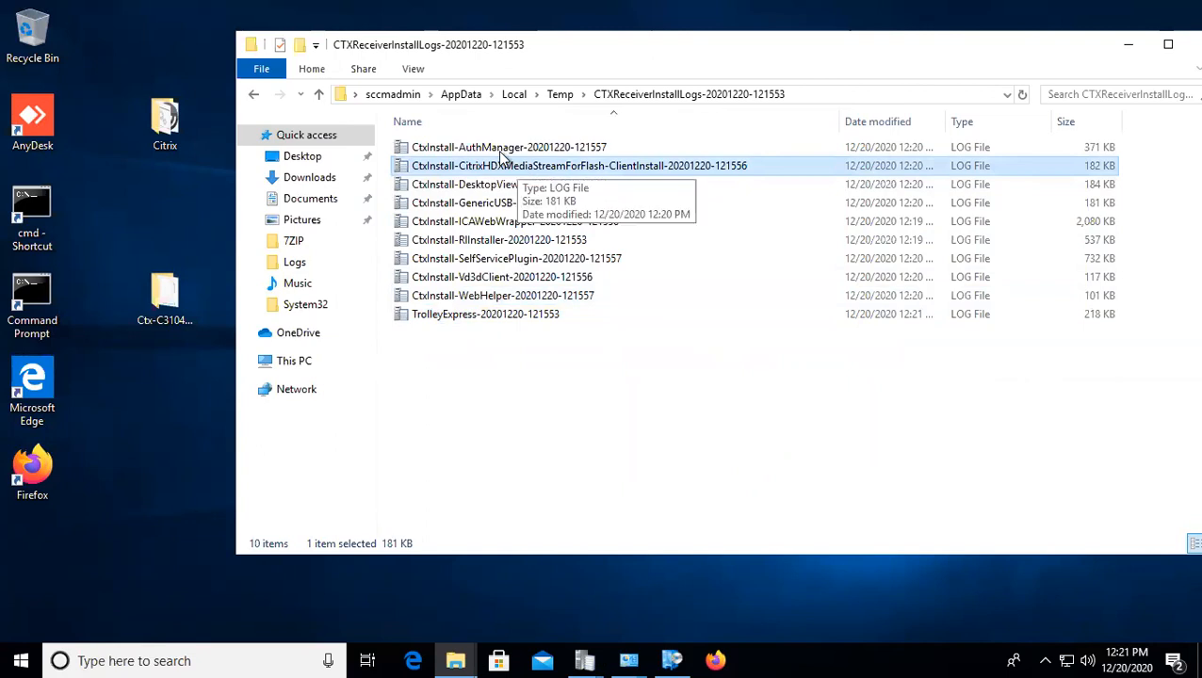
click(500, 150)
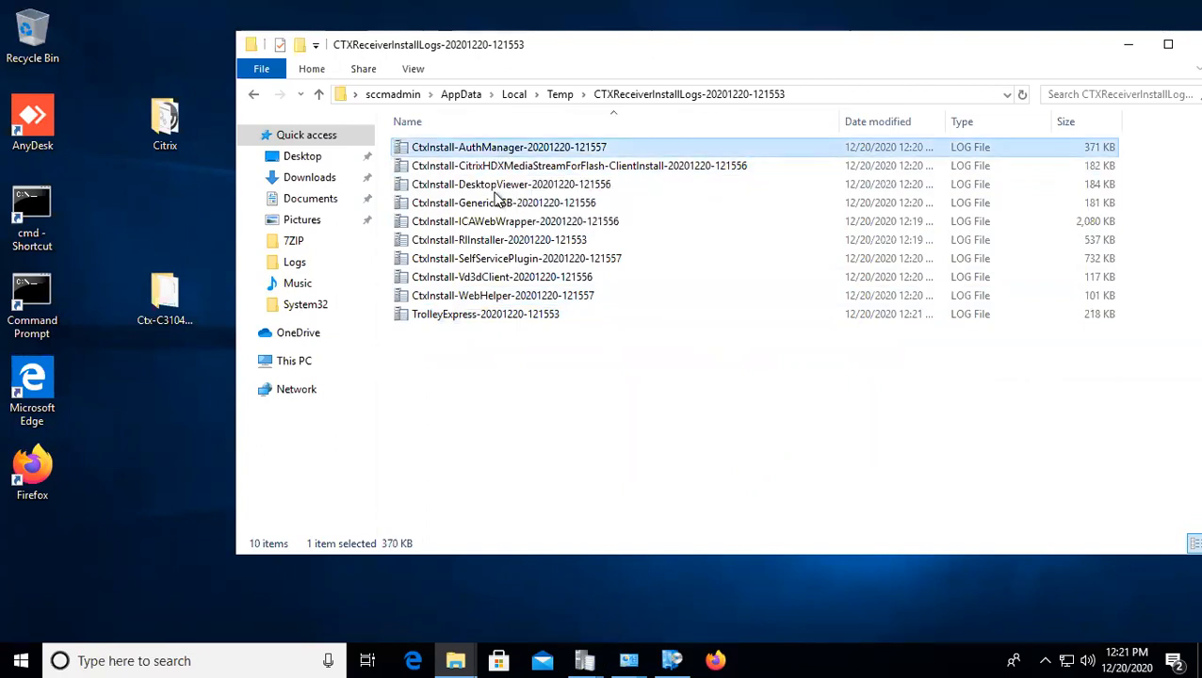
click(465, 207)
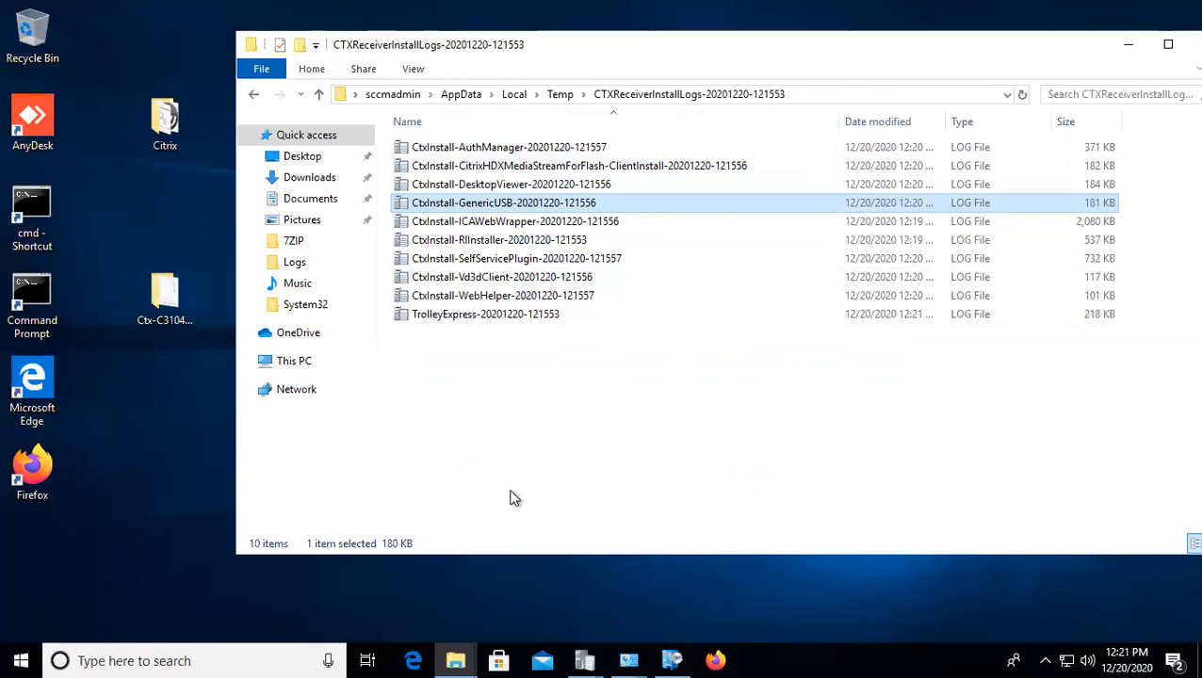
Step: Search Programs and Features for "cit", clear the search, select Citrix Receiver 4.12 in the full list and minimise the window
click(626, 659)
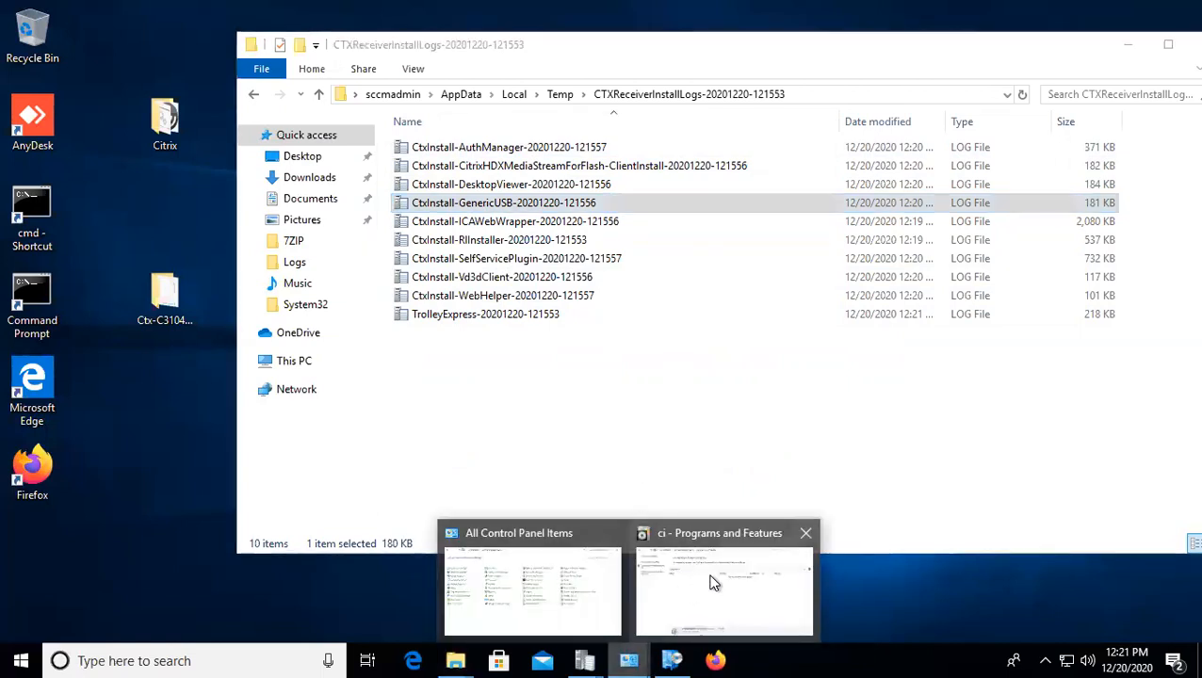
click(713, 583)
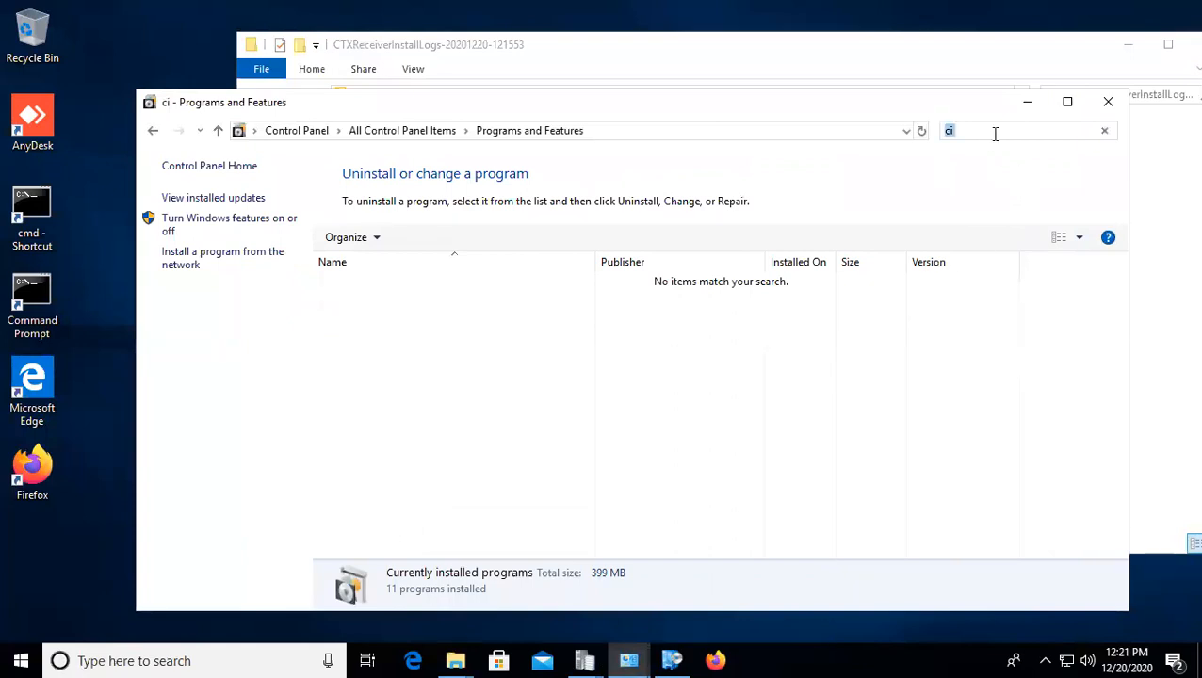
key(BackSpace)
text(cit)
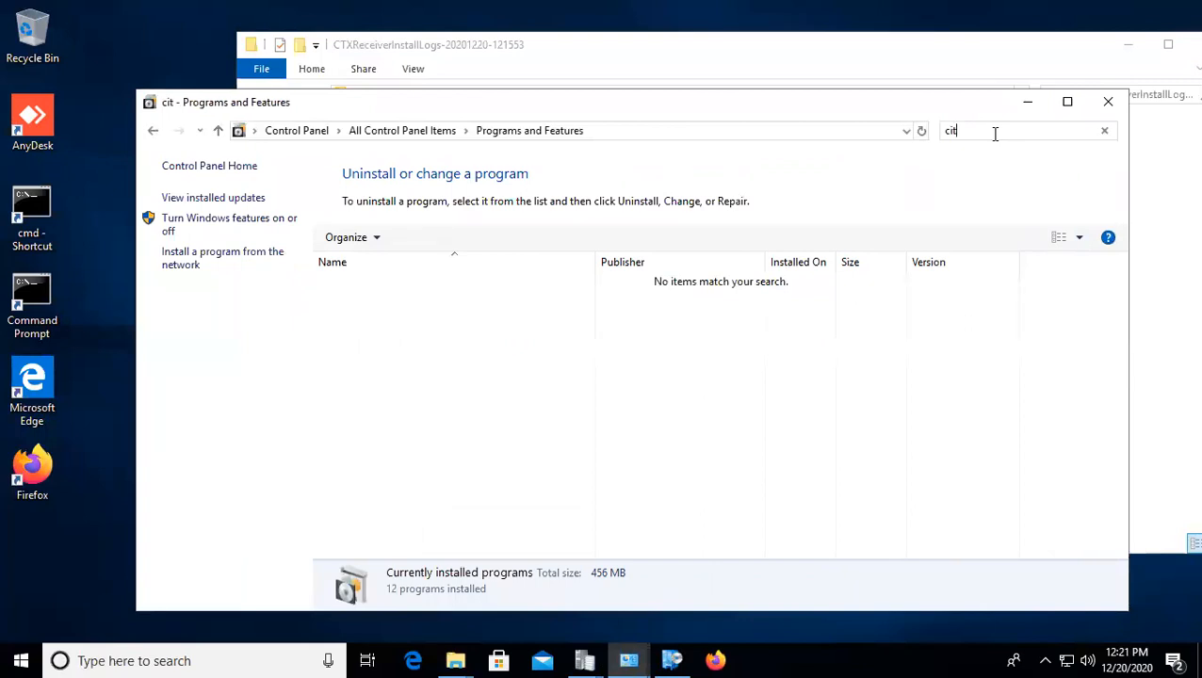
key(BackSpace)
key(BackSpace)
key(BackSpace)
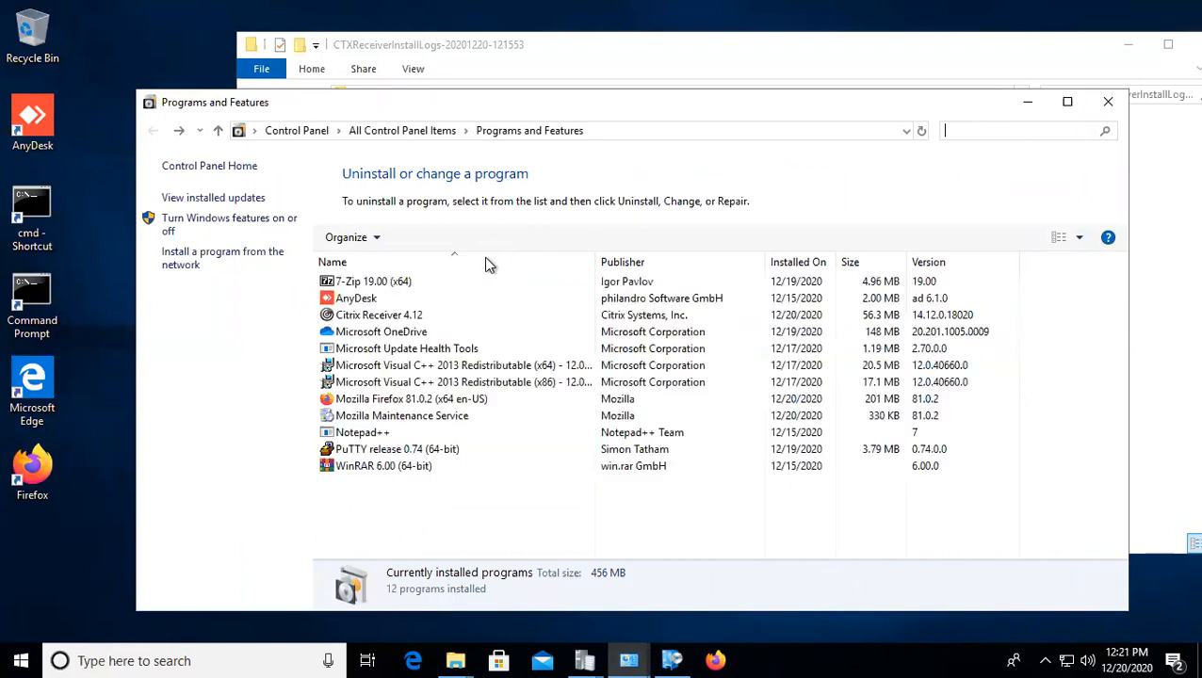
click(449, 311)
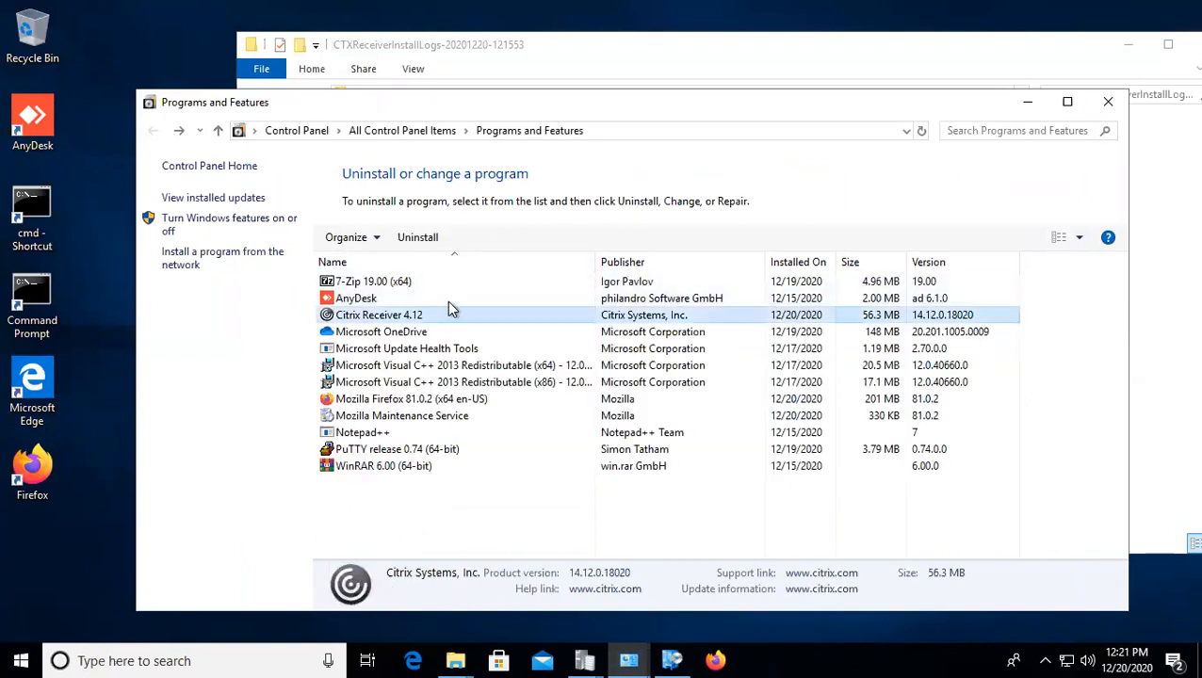
click(1019, 109)
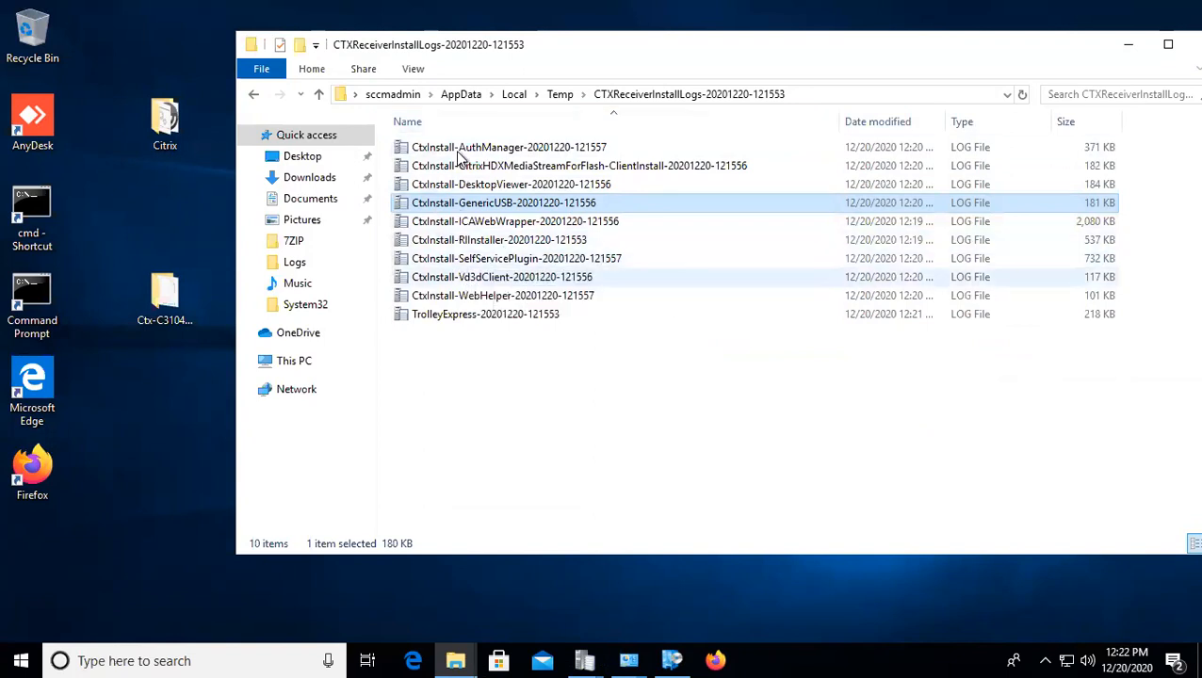
Step: Bring Programs and Features back to review the Citrix Receiver 4.12 entry, and minimise it again
click(630, 659)
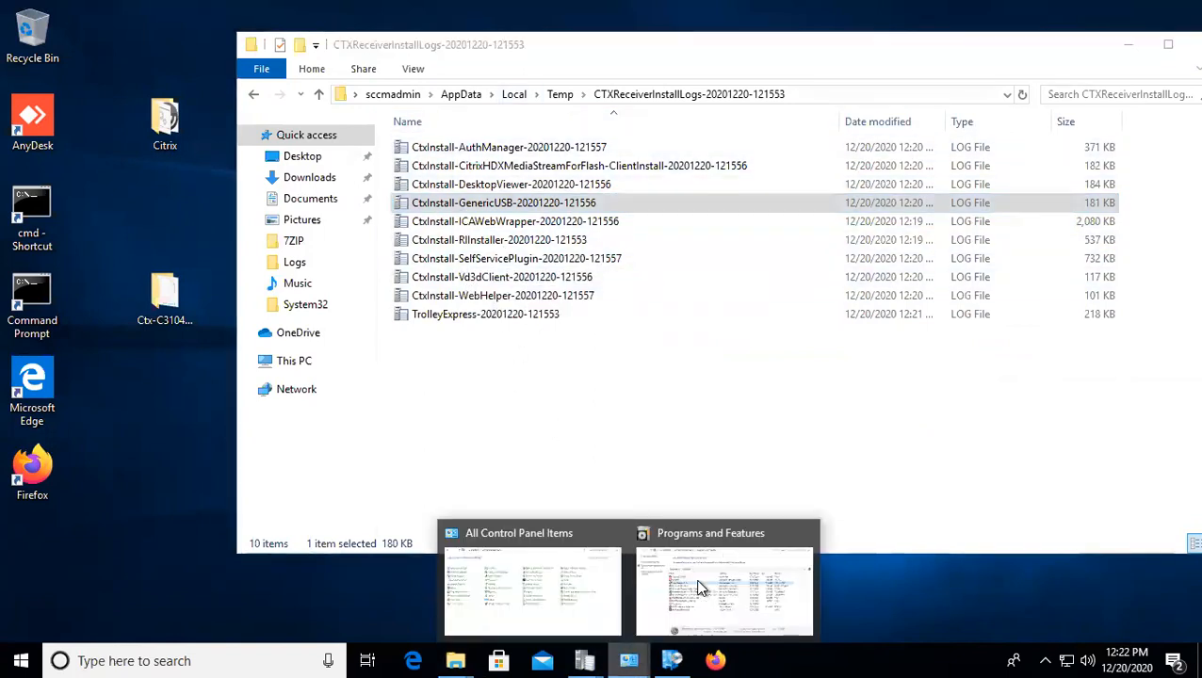
click(747, 566)
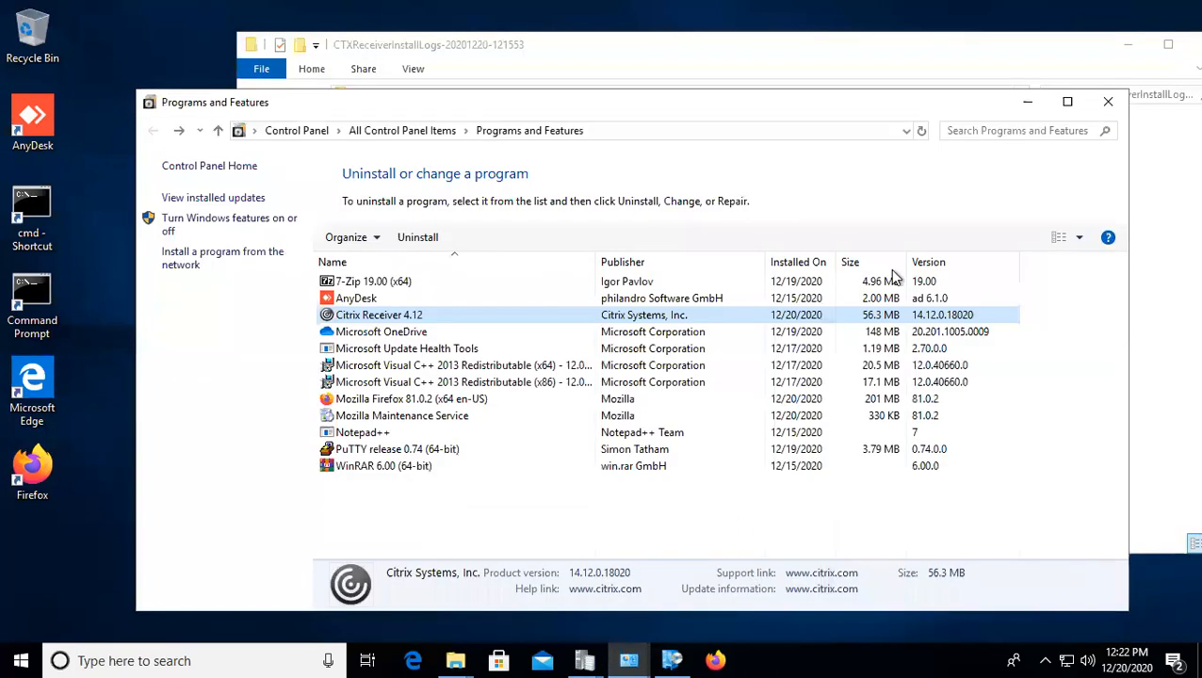
click(1033, 99)
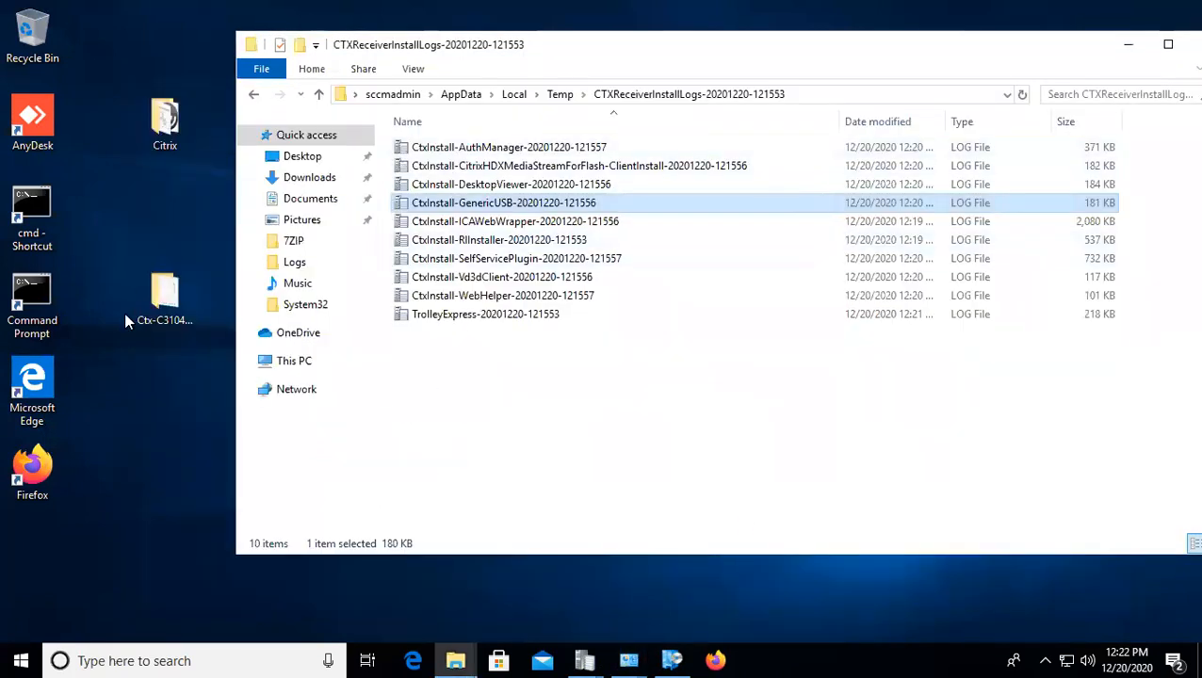
Step: Open the Extract folder inside the desktop's Ctx-C31043CA folder and examine the AuthManager, CitrixHDXMediaStreamForFlash and DesktopViewer installers
click(162, 293)
double_click(162, 293)
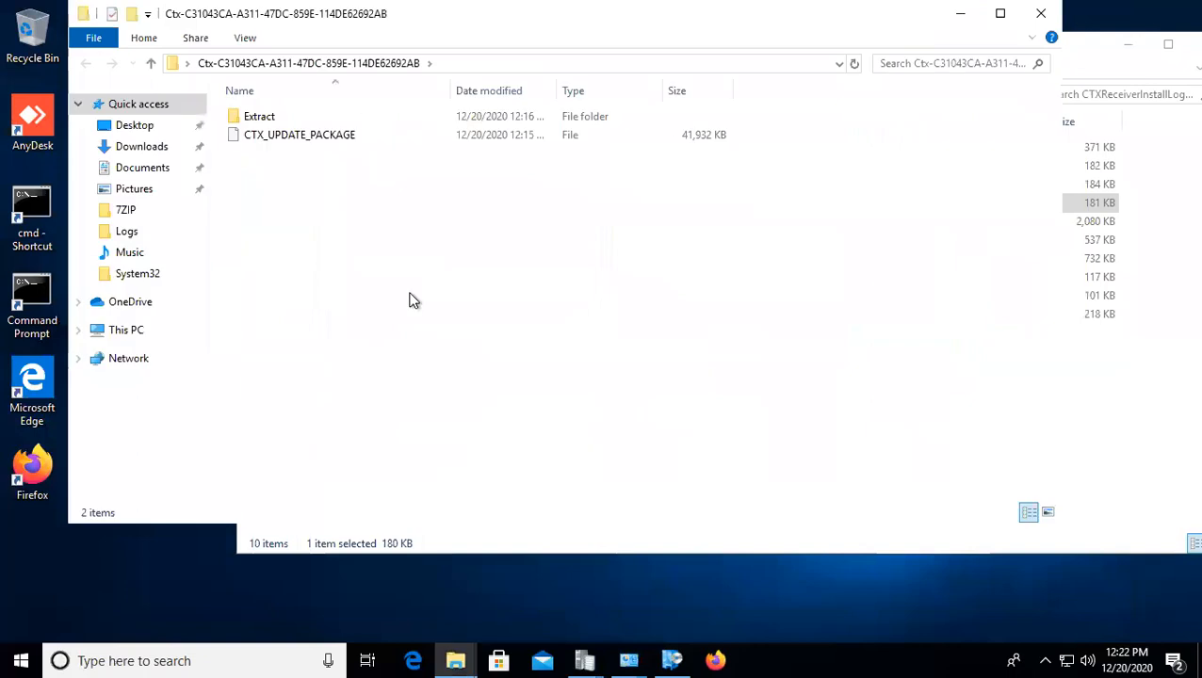
double_click(256, 121)
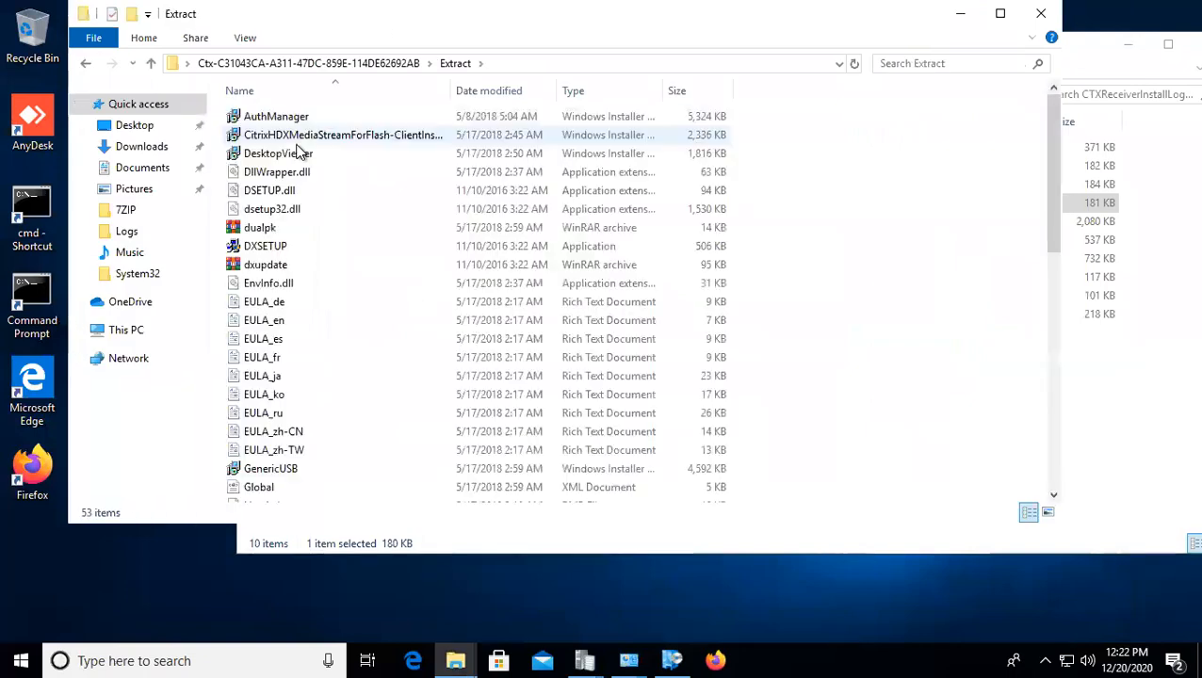
click(363, 122)
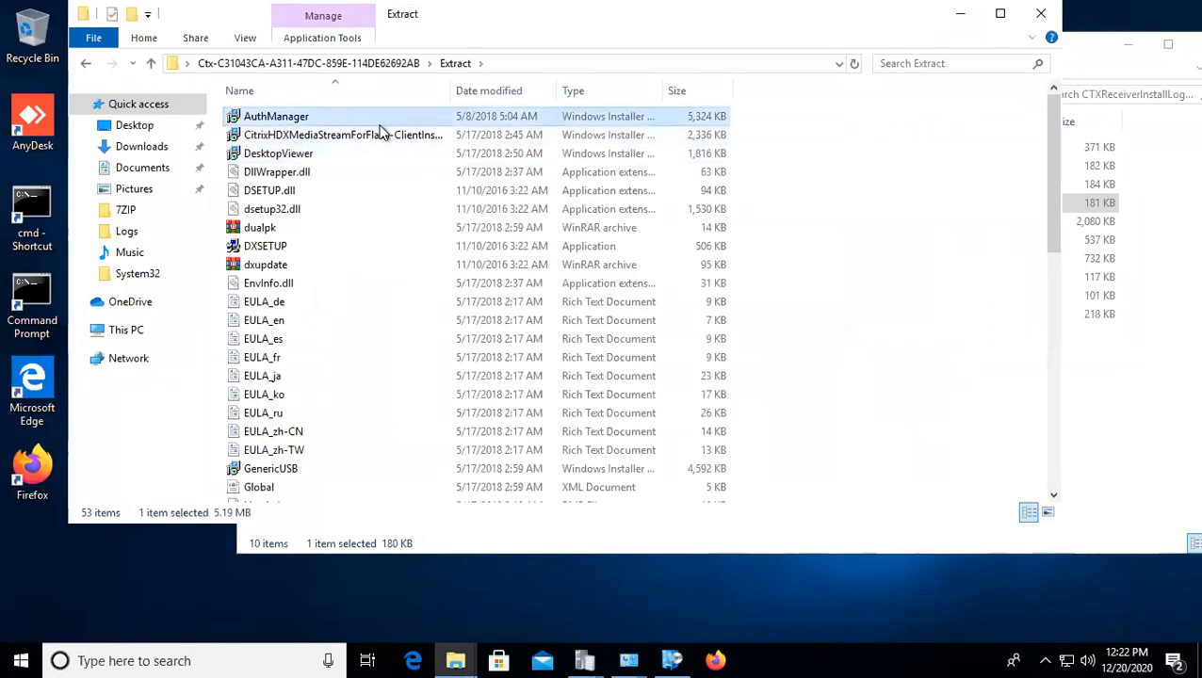
click(320, 138)
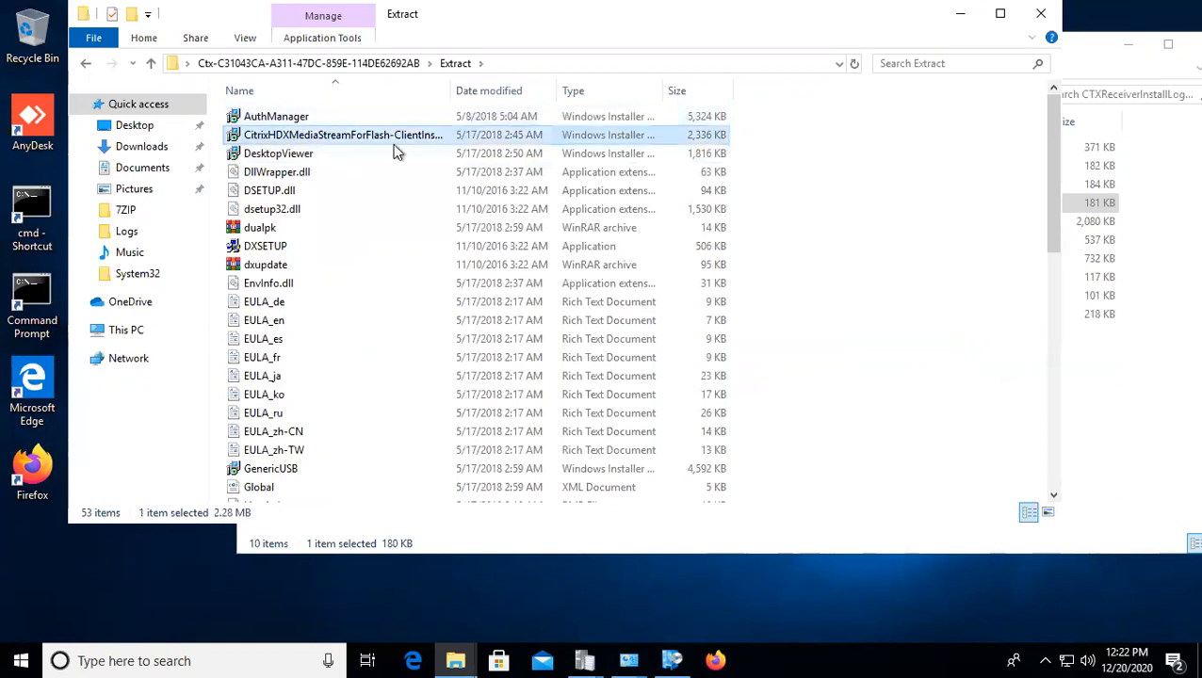
click(303, 157)
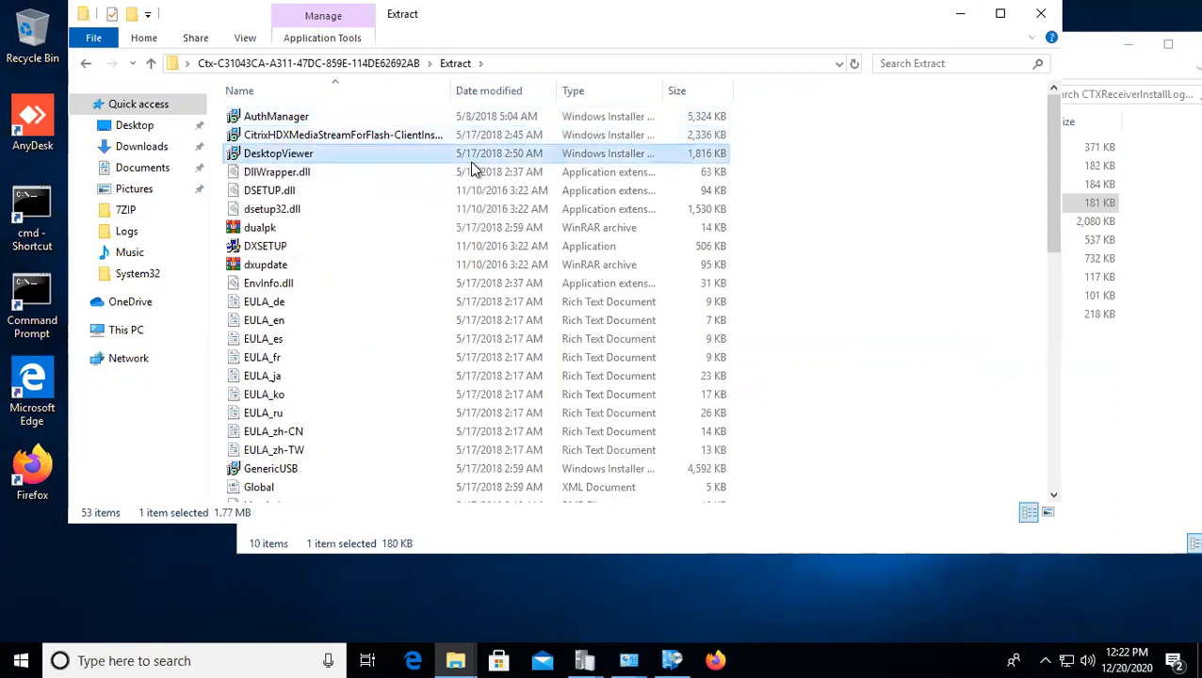
Step: Sort the Extract files by file type and place the CTXReceiverInstallLogs window beside them to compare installers with logs
click(601, 92)
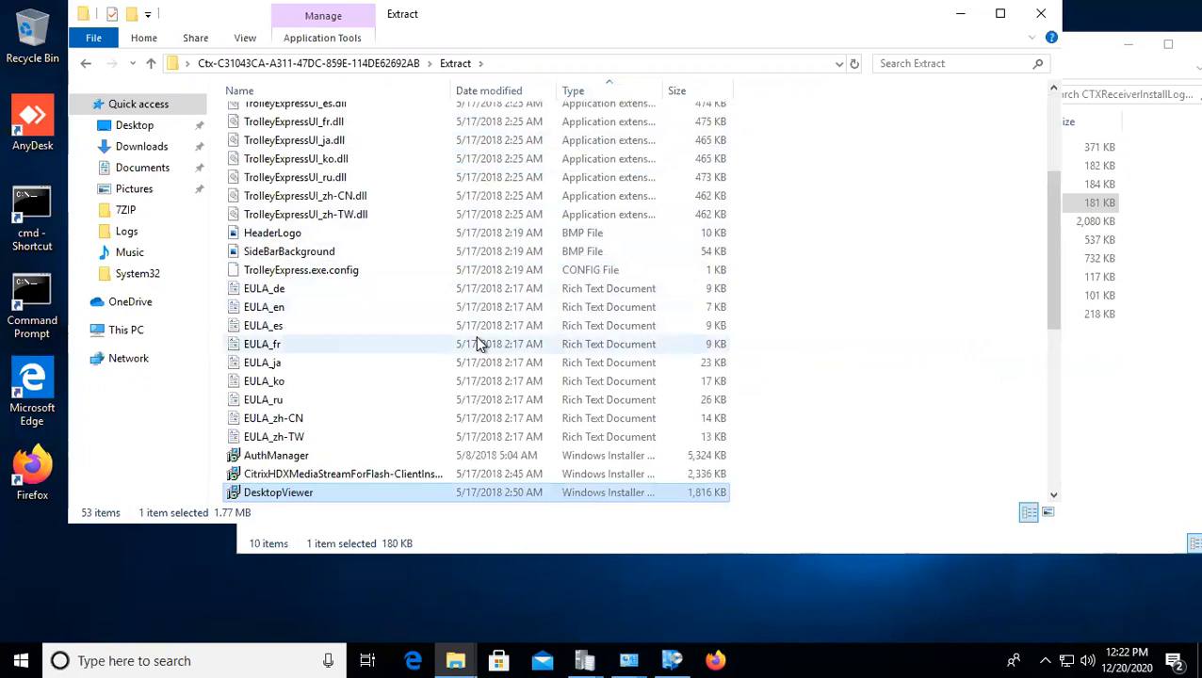
scroll(475, 339, down, 3)
scroll(318, 357, down, 1)
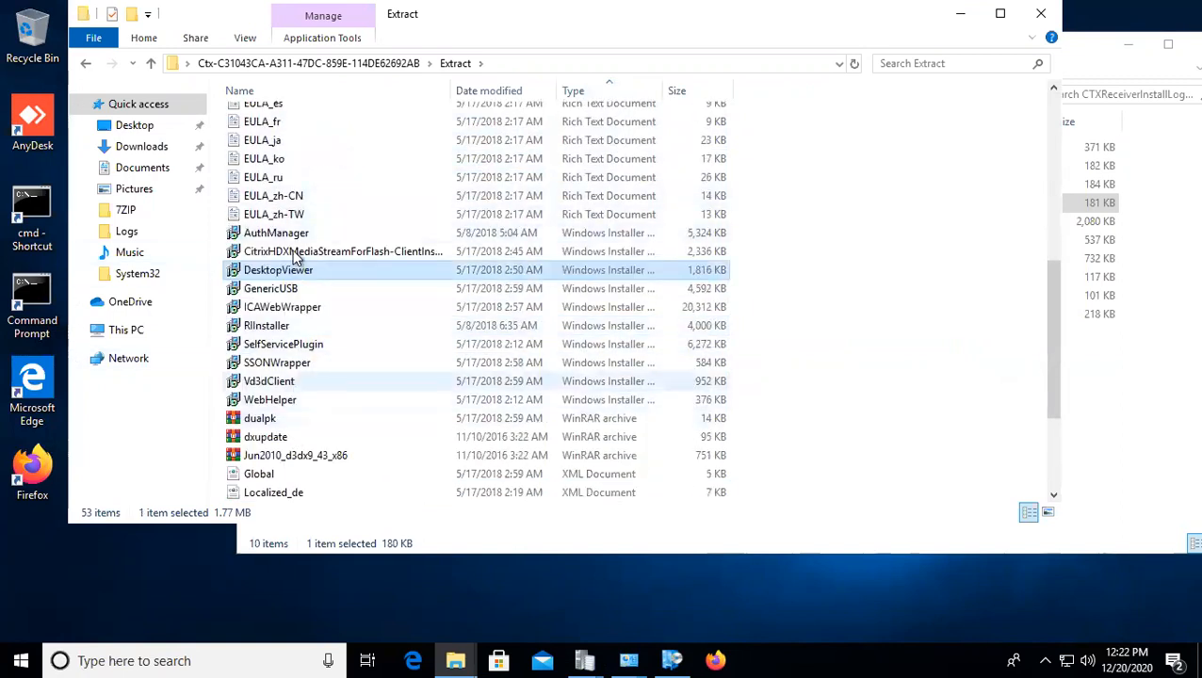
click(1109, 394)
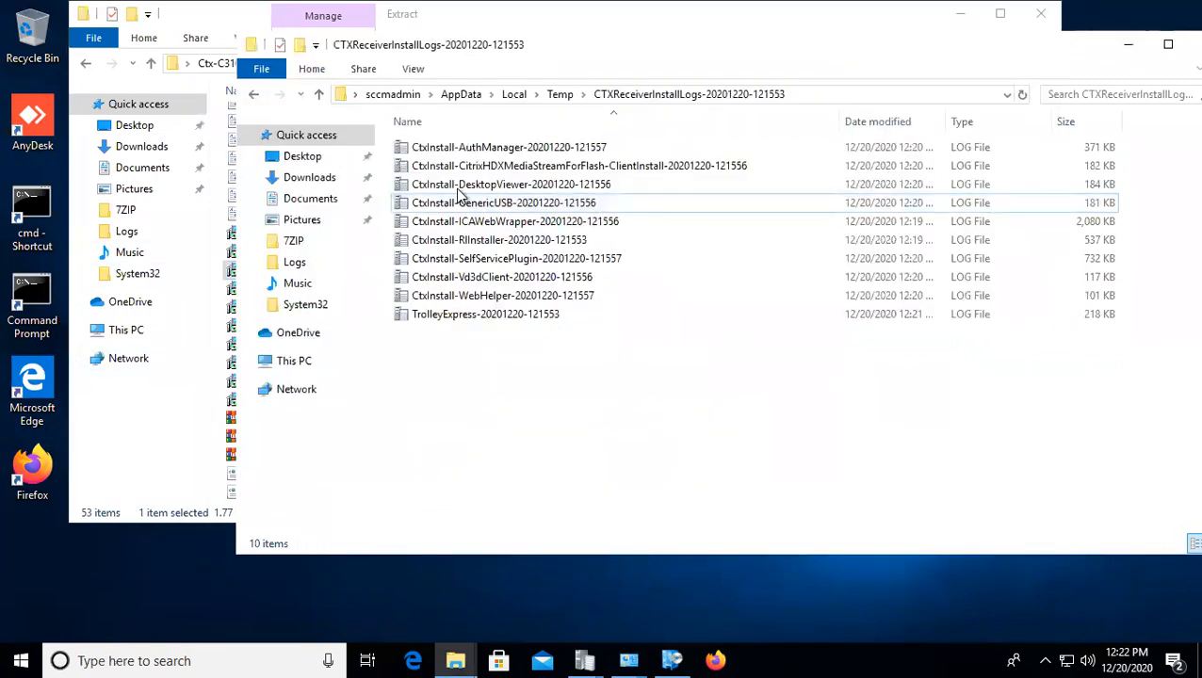
drag(614, 57, 873, 65)
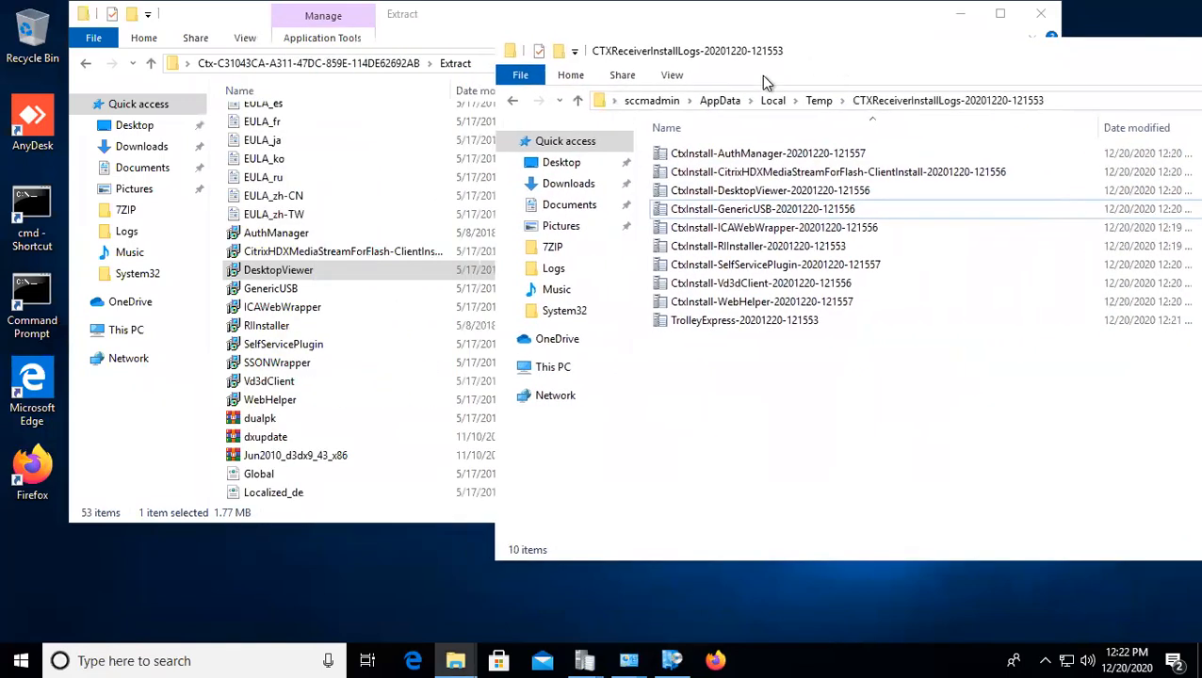
Step: Inspect the 2 folder inside Temp's CTXReceiverLogs, return to Temp and reveal the hidden notification icons
click(815, 102)
double_click(735, 174)
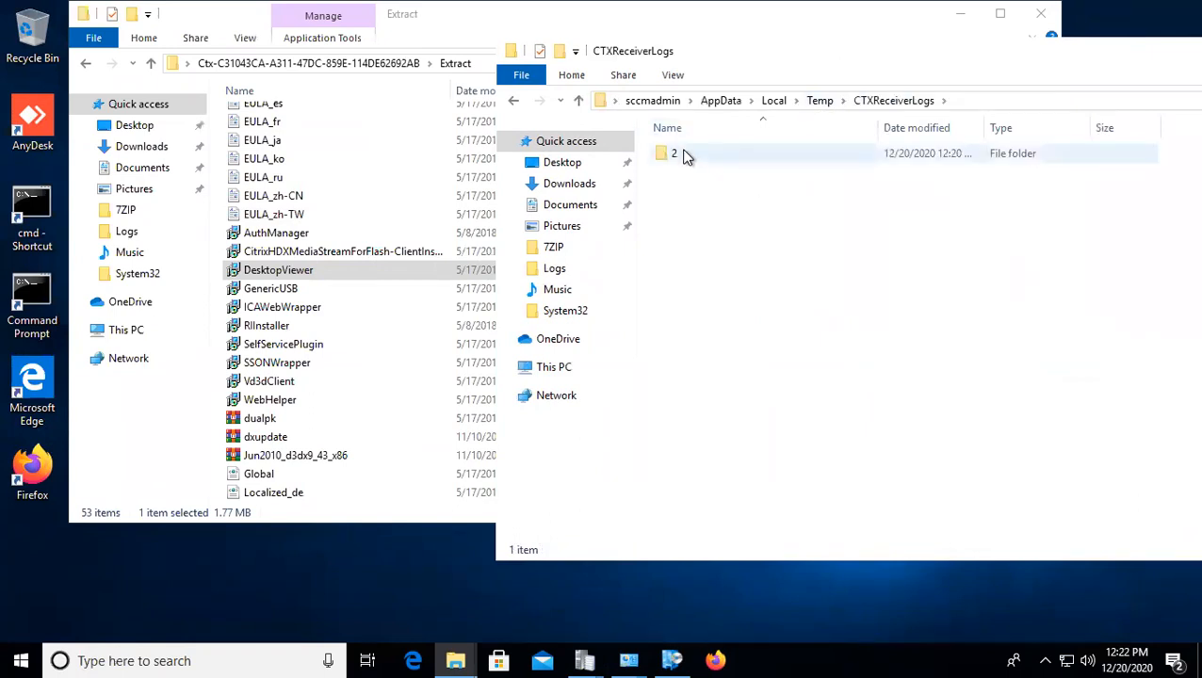
double_click(686, 155)
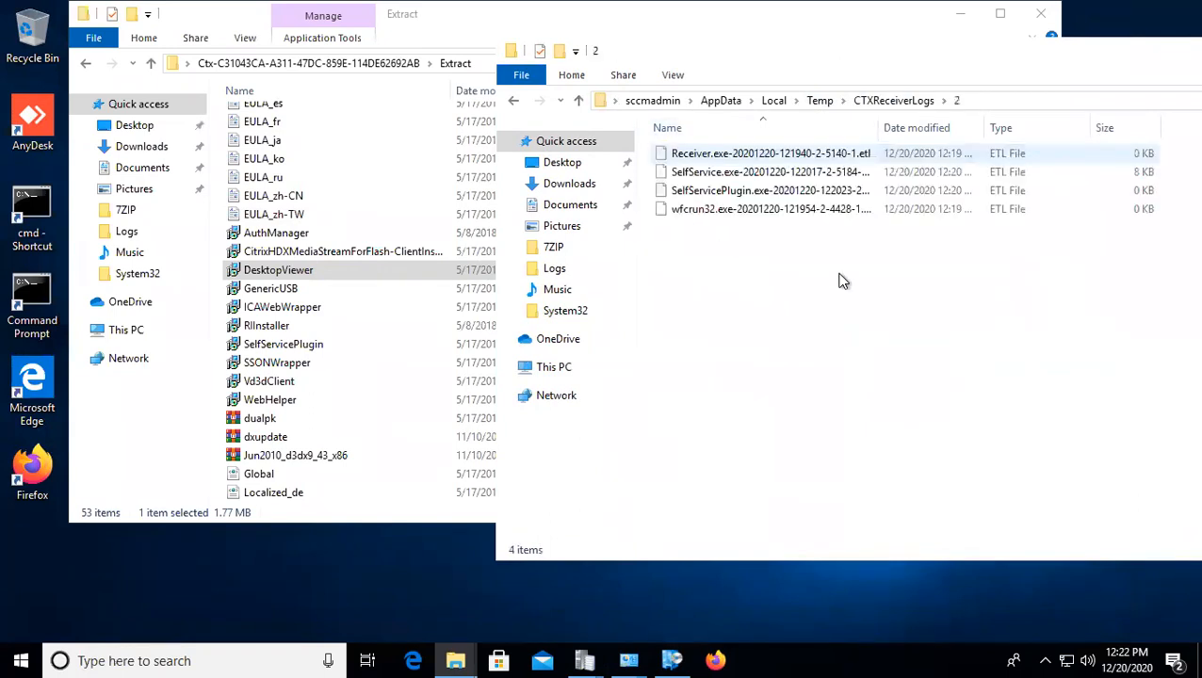
click(825, 100)
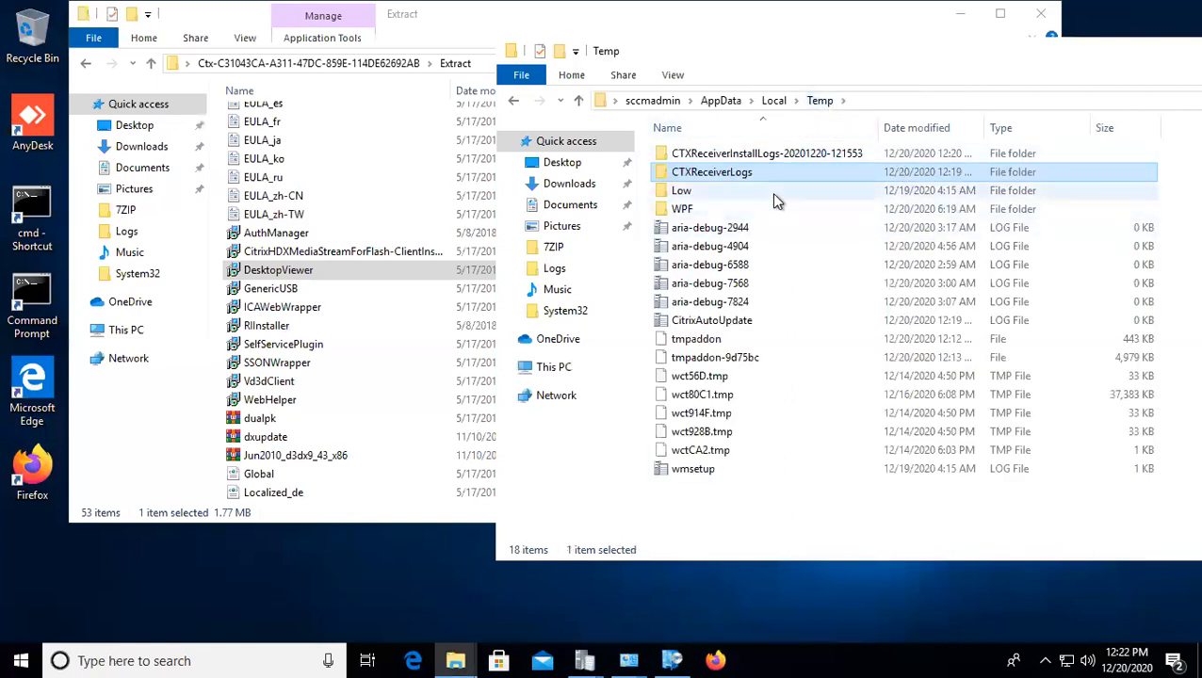
click(1044, 660)
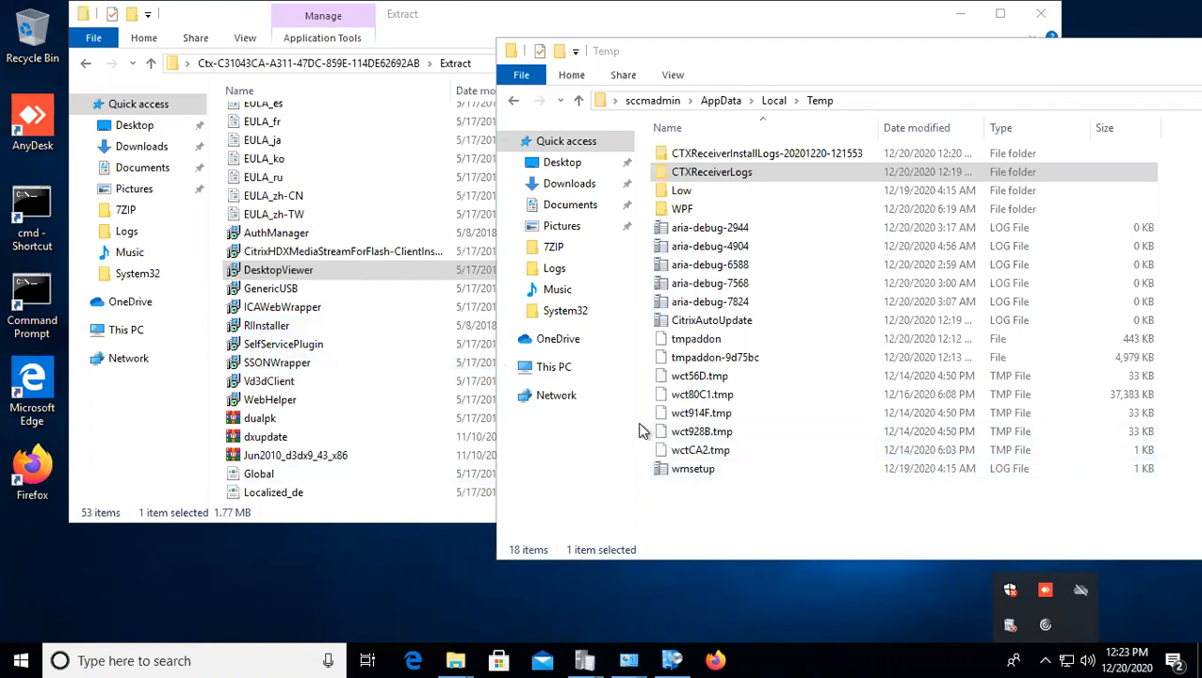
Step: Launch the Registry Editor with regedit and allow it to make changes to the device
key(super+r)
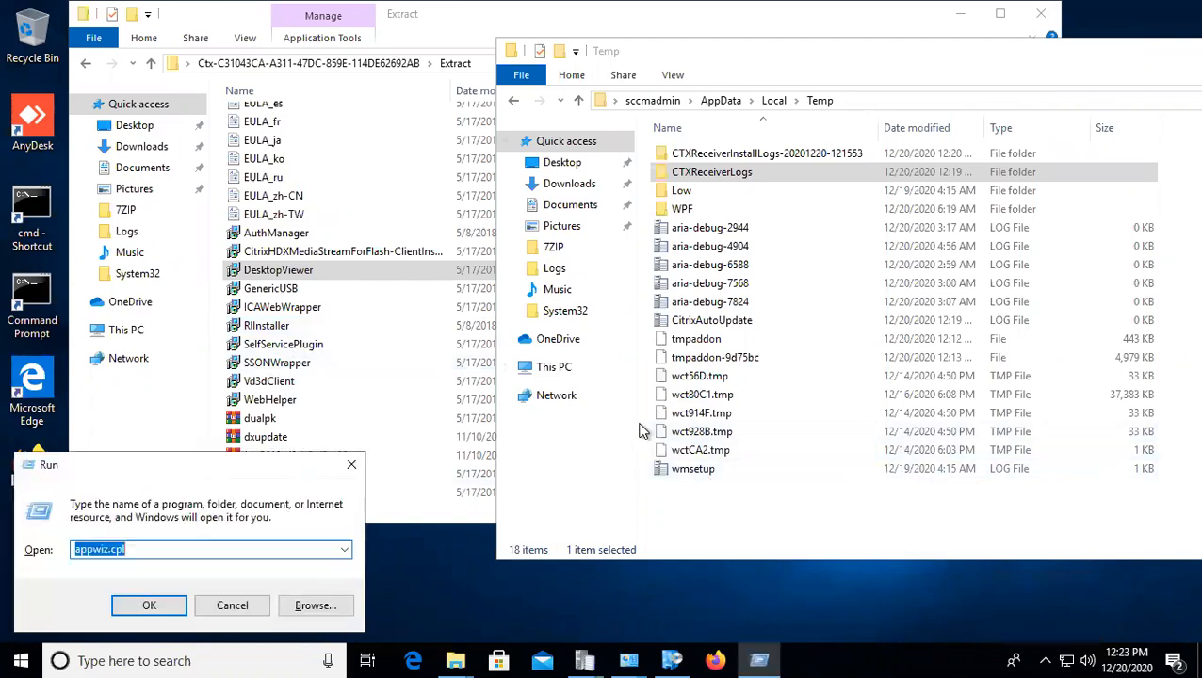
text(regedit)
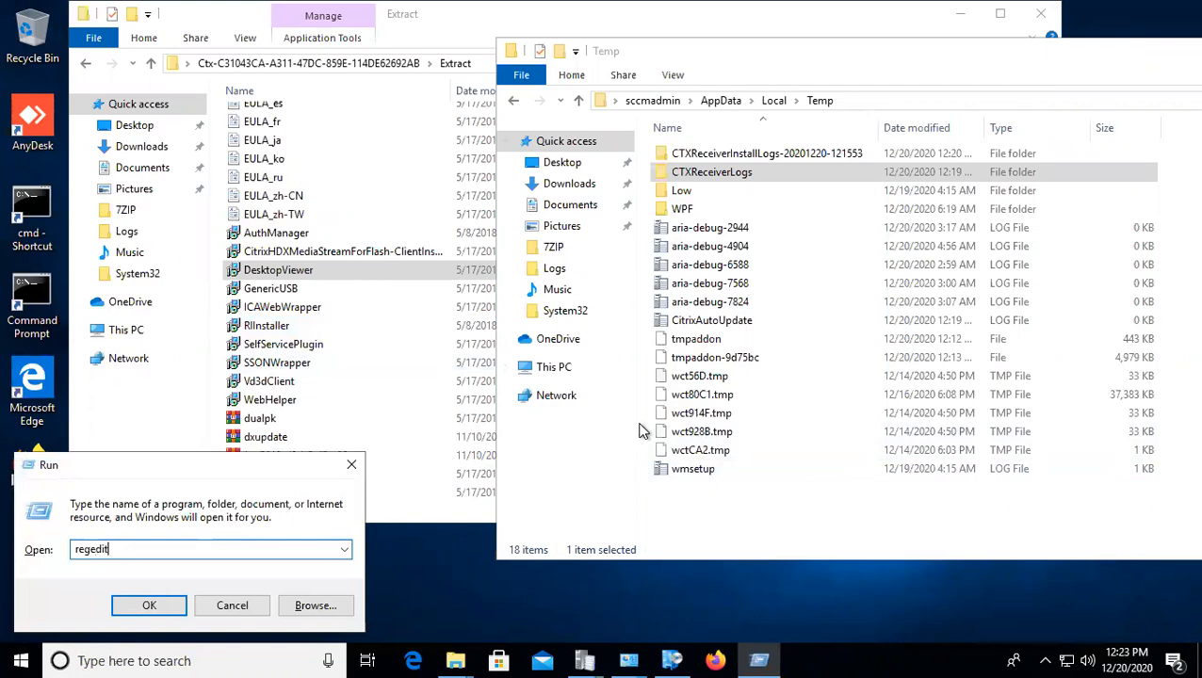
key(Return)
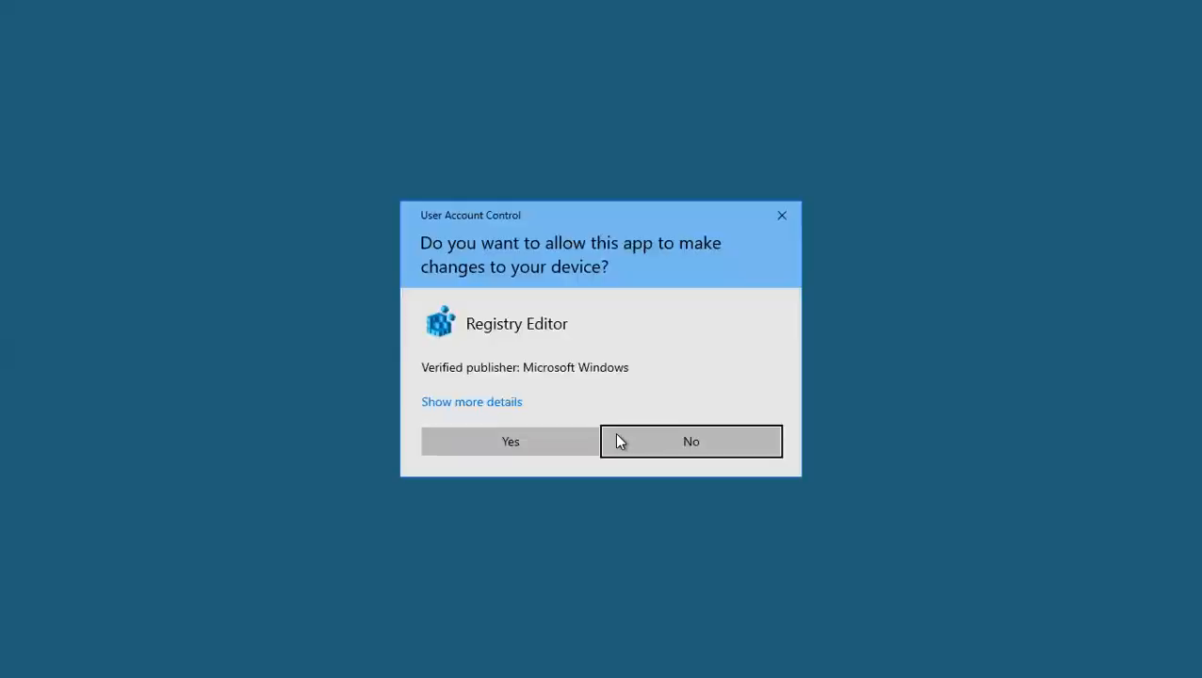
click(565, 445)
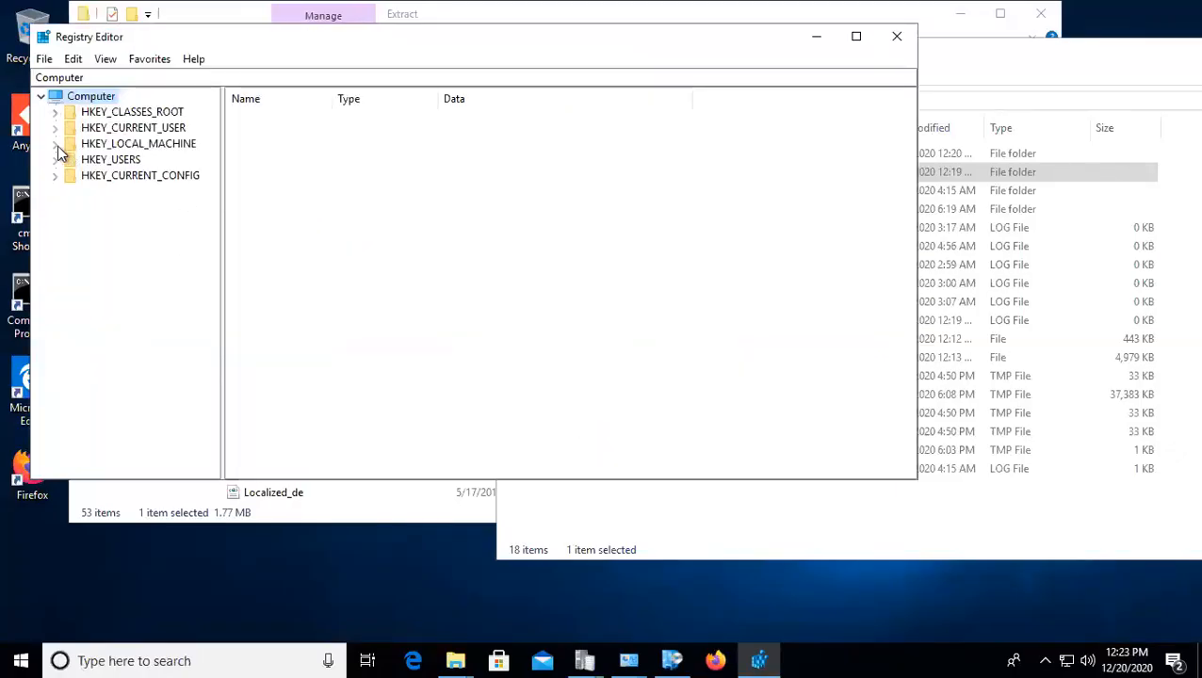
Step: Switch to Chrome on the local computer, search Google for "msi software registry key path" and highlight the end of the Uninstall key path
click(779, 13)
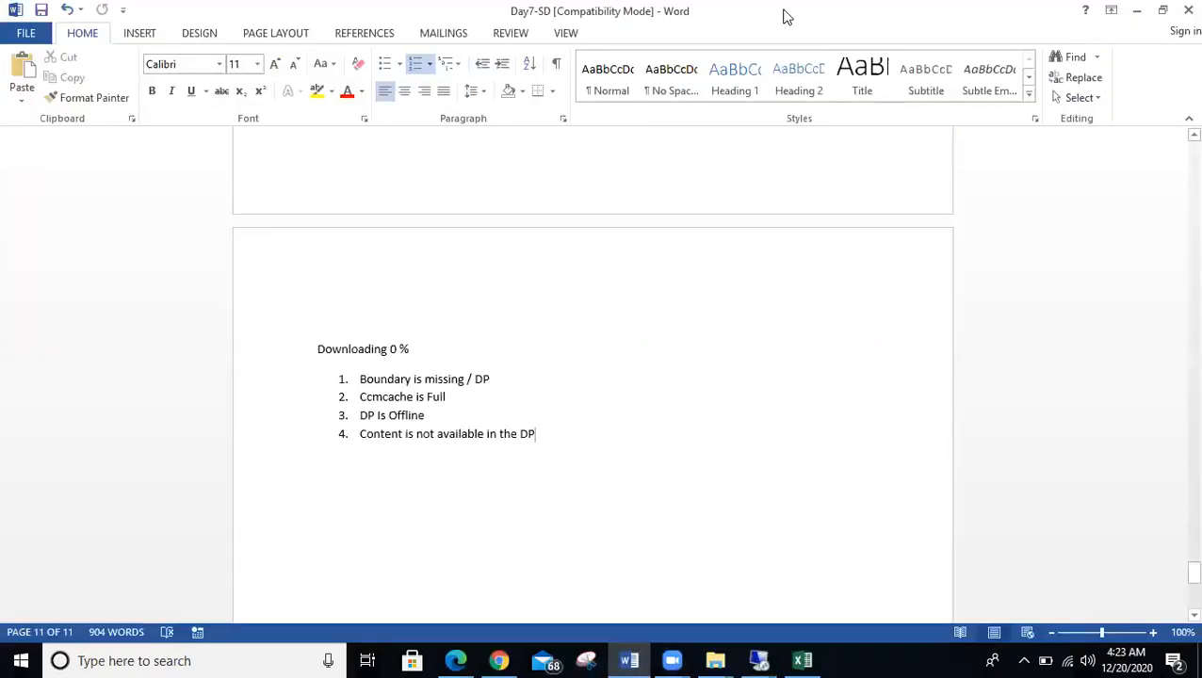
click(499, 660)
click(449, 15)
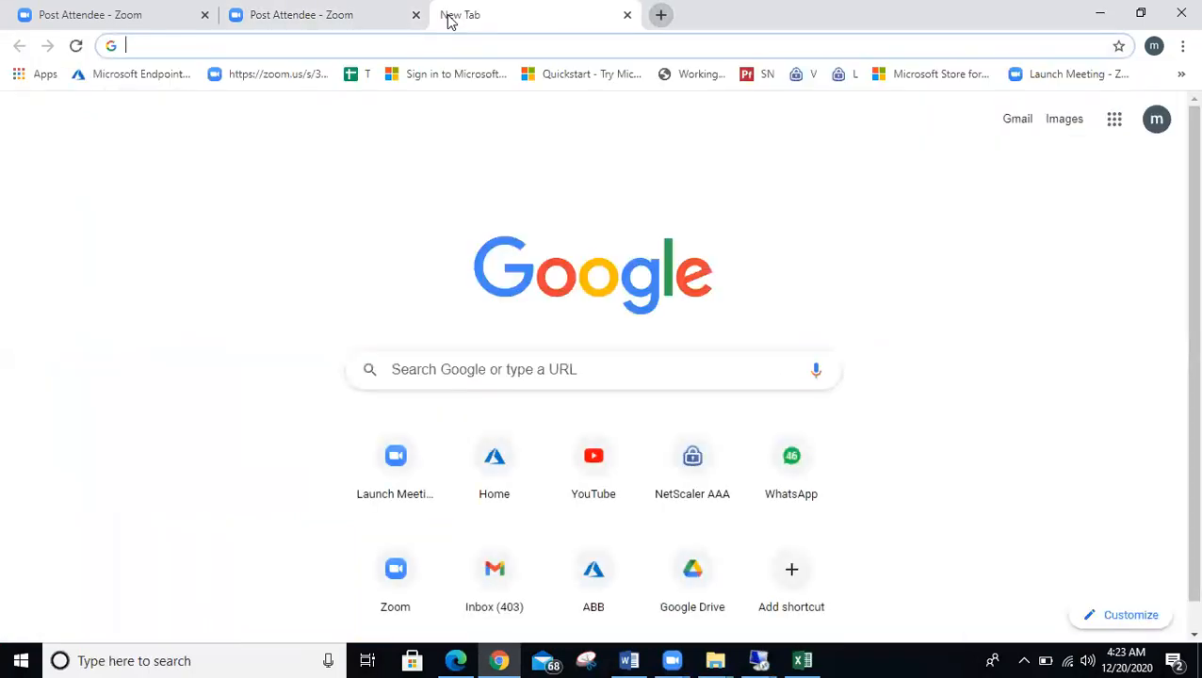
text(msi)
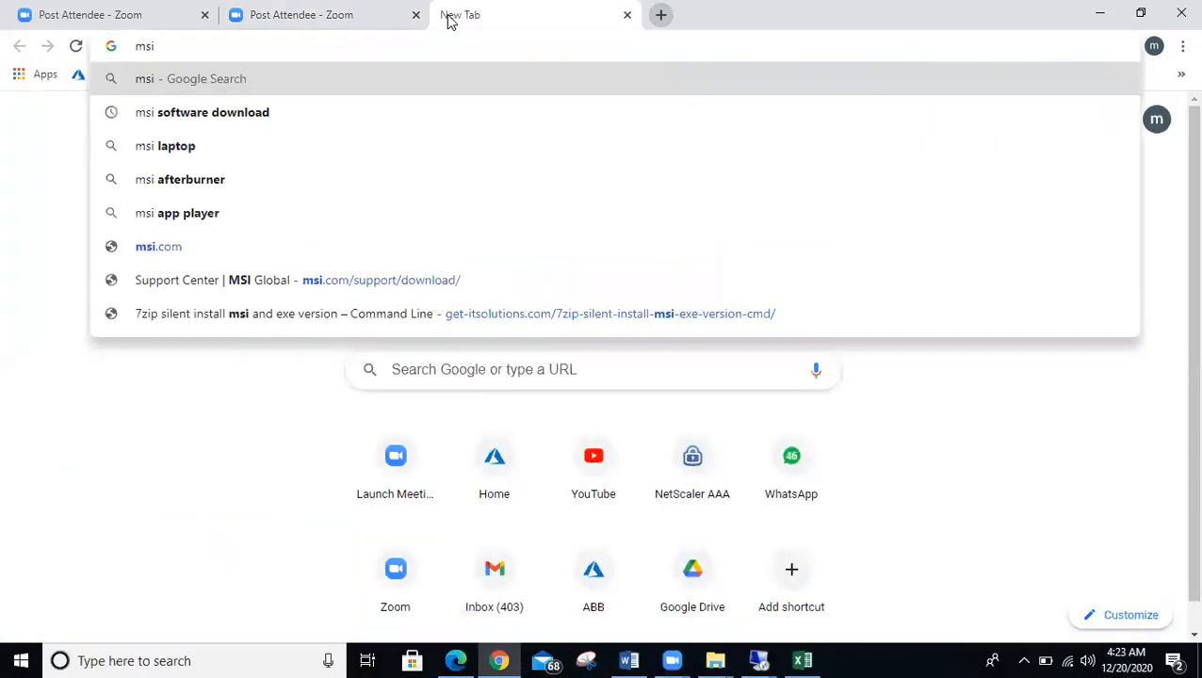
text( software )
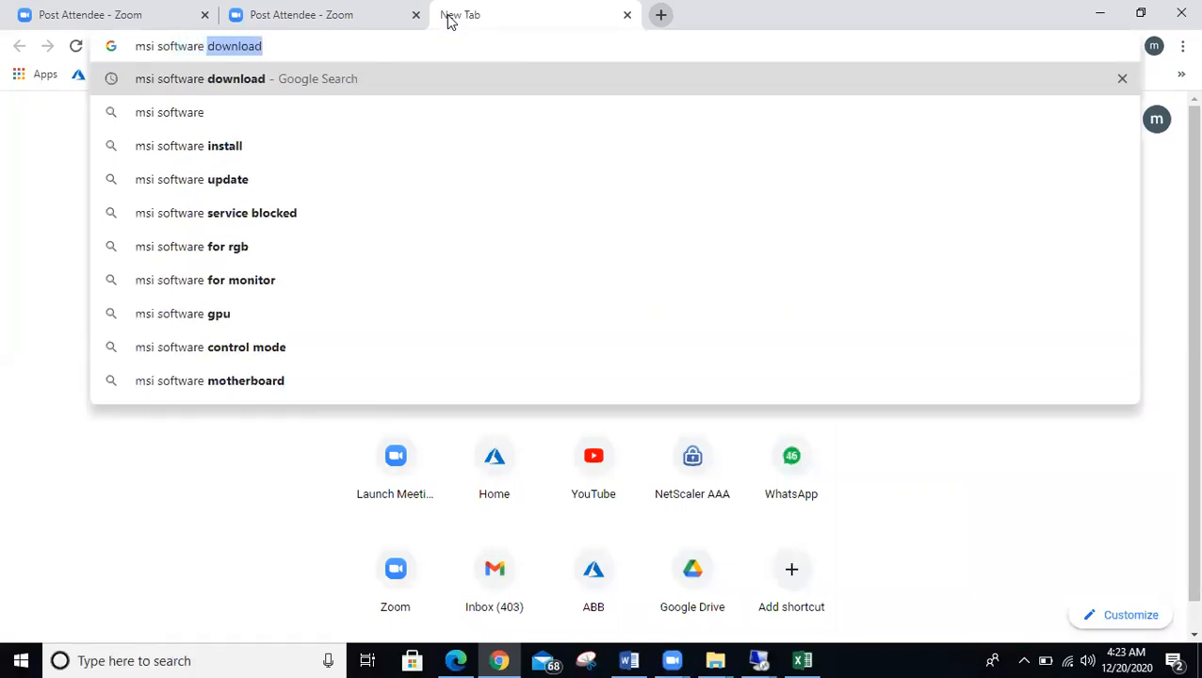
text(re)
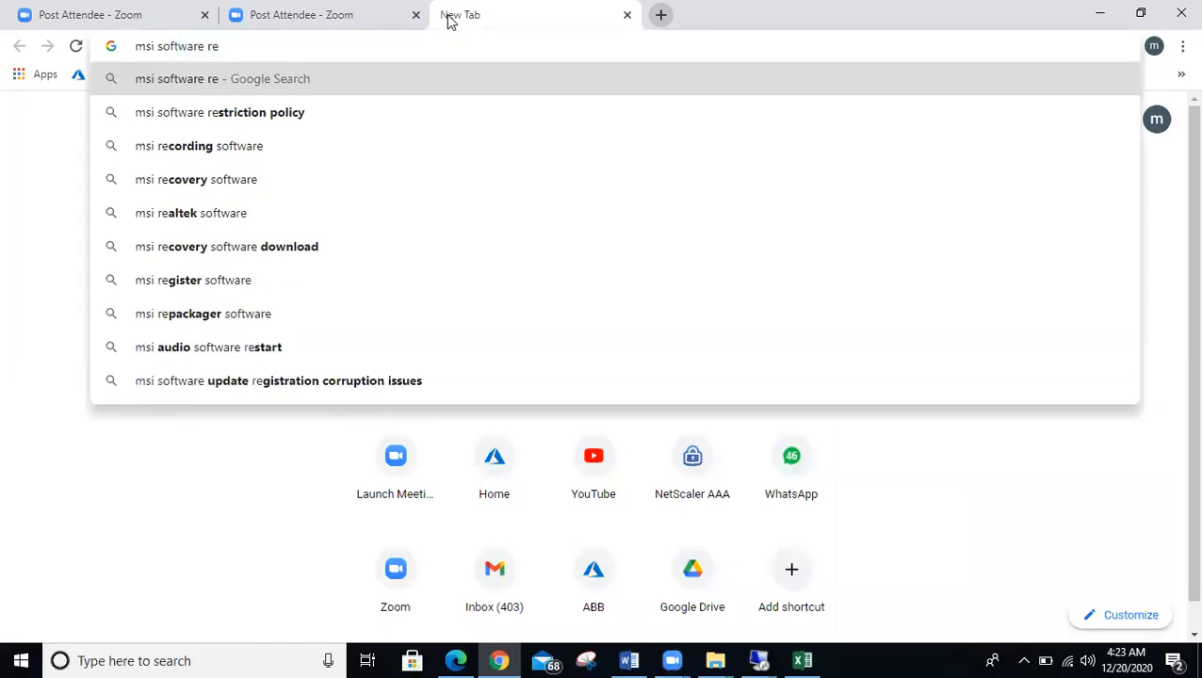
text(gistry)
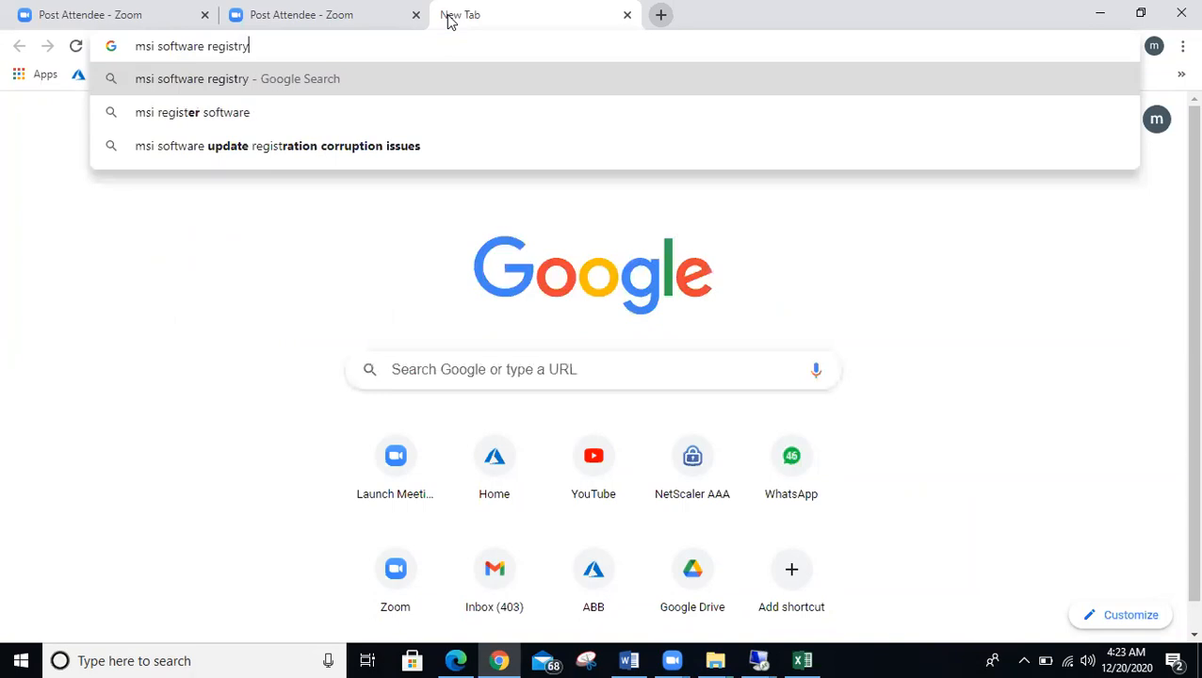
text( key pca)
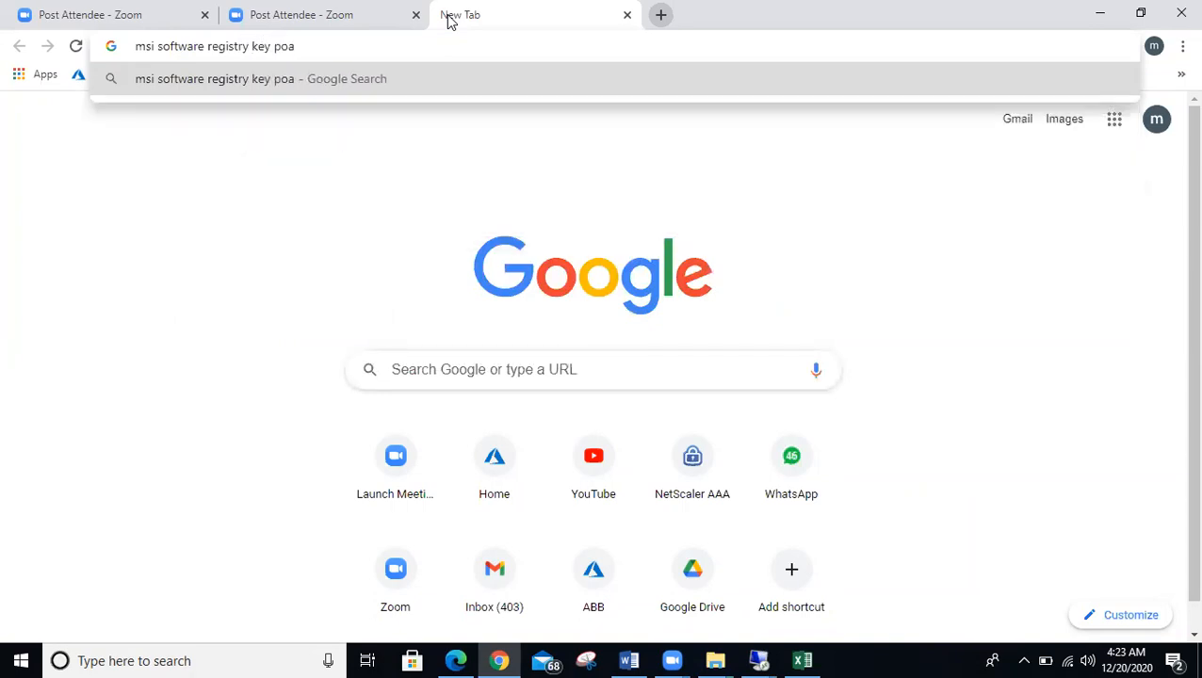
key(BackSpace)
key(BackSpace)
text(ath)
key(Return)
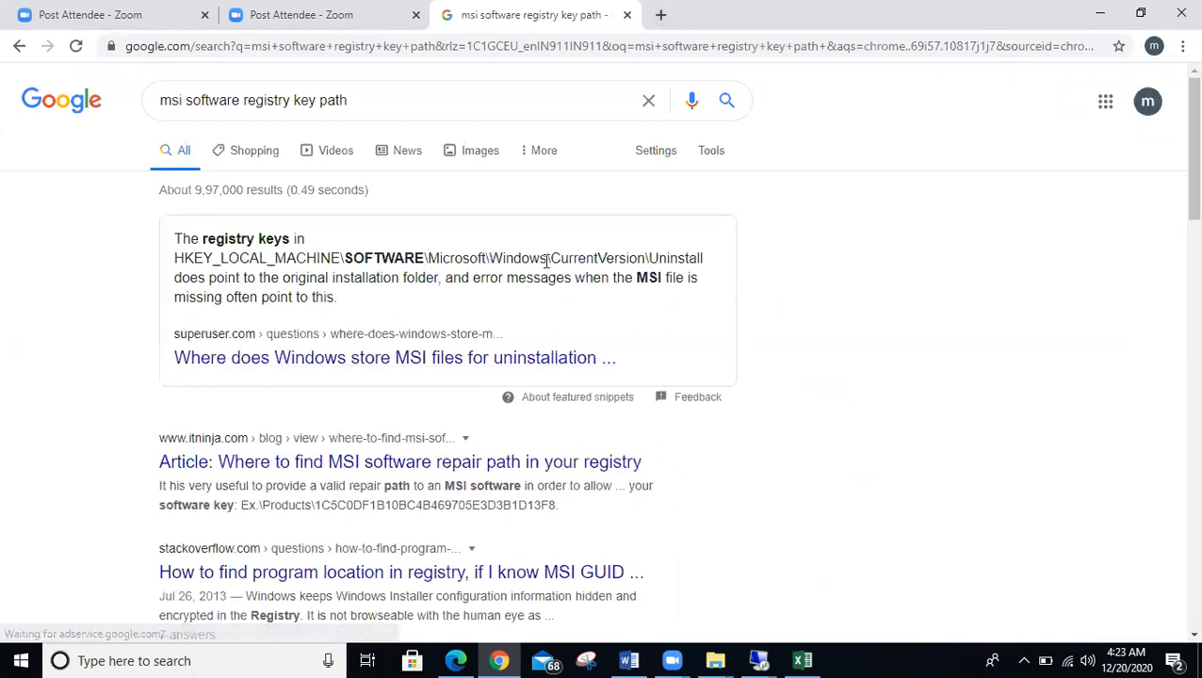
drag(539, 258, 704, 270)
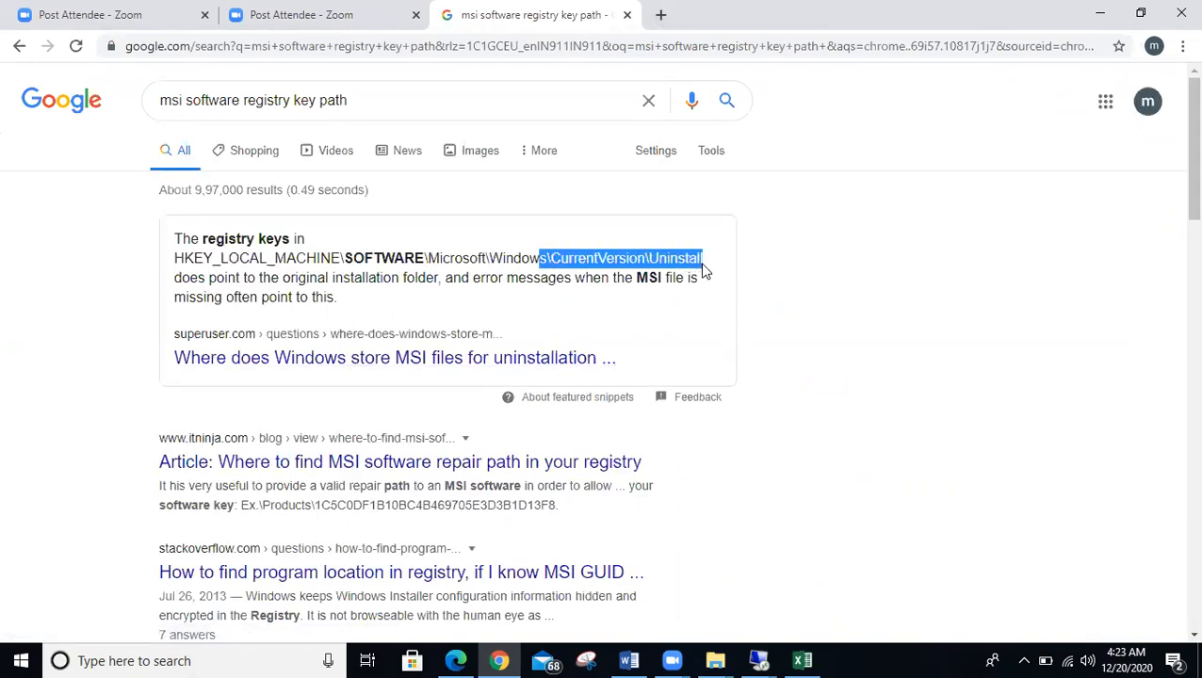
Step: Highlight the Uninstall key path from SOFTWARE onward in the search result, then switch to the C1-INDblr123 remote desktop session
drag(331, 260, 700, 263)
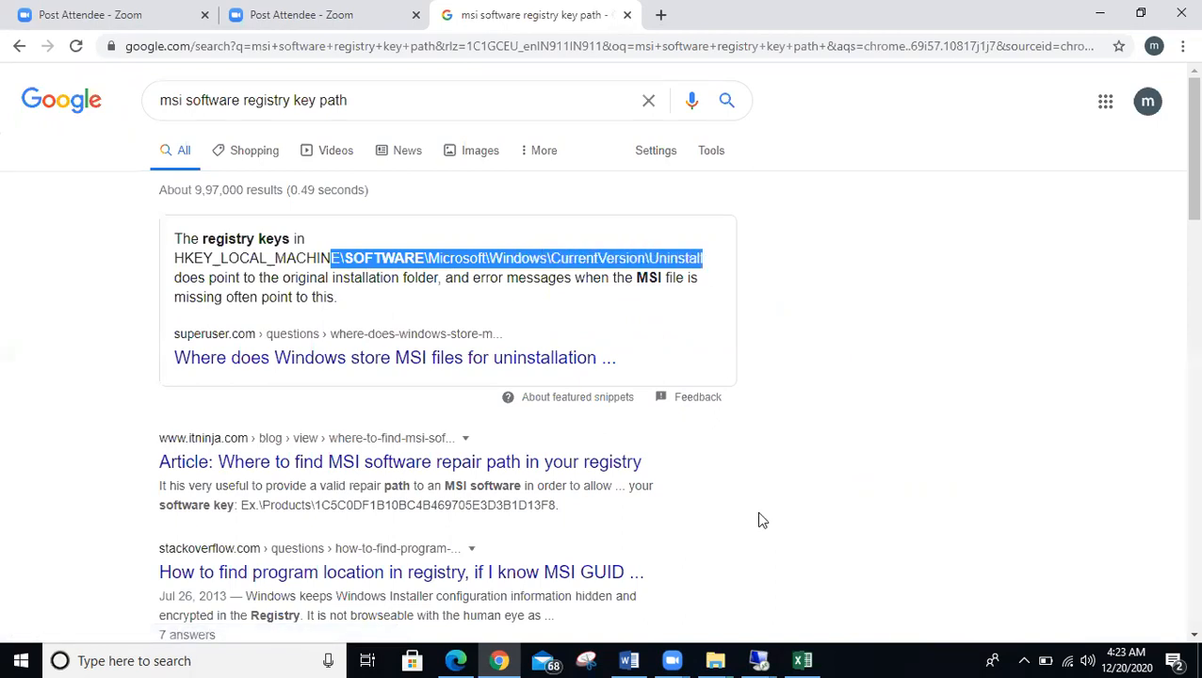
click(799, 659)
mouse_move(758, 659)
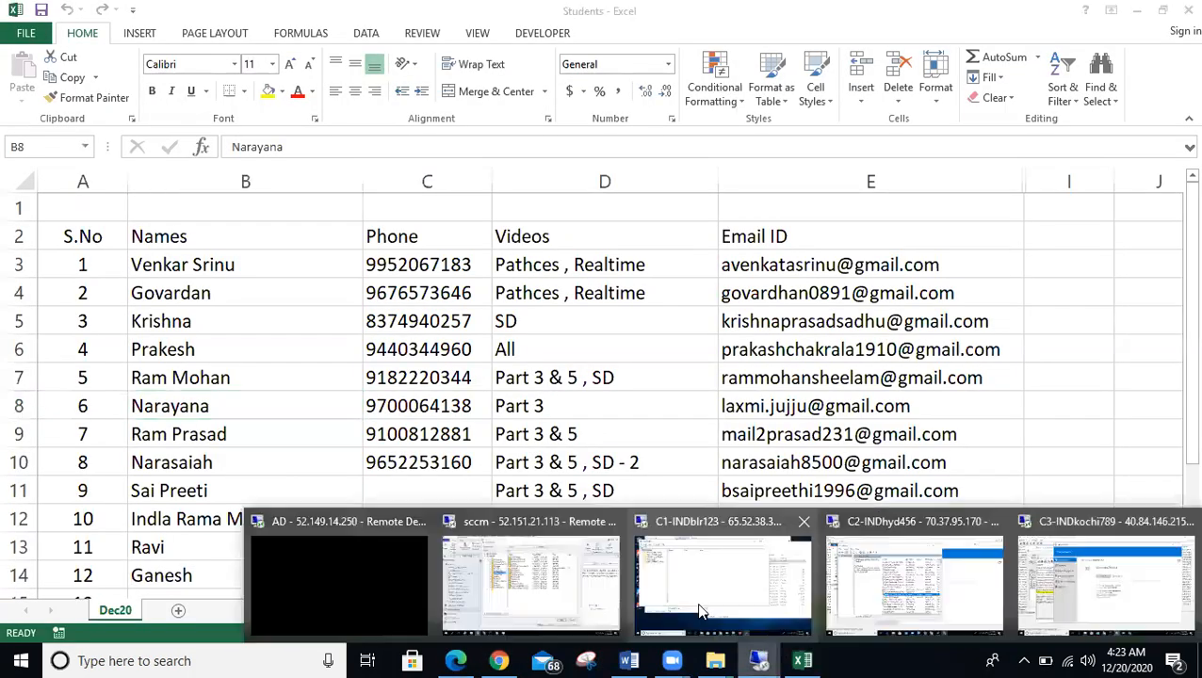
click(533, 576)
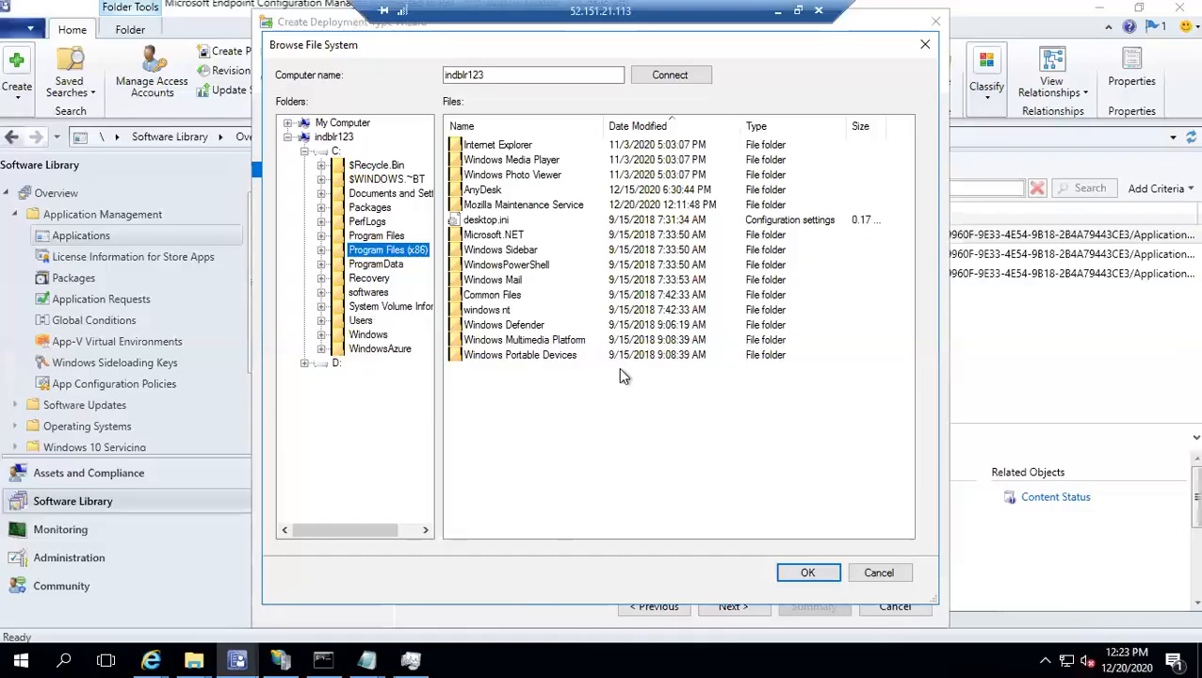
click(777, 11)
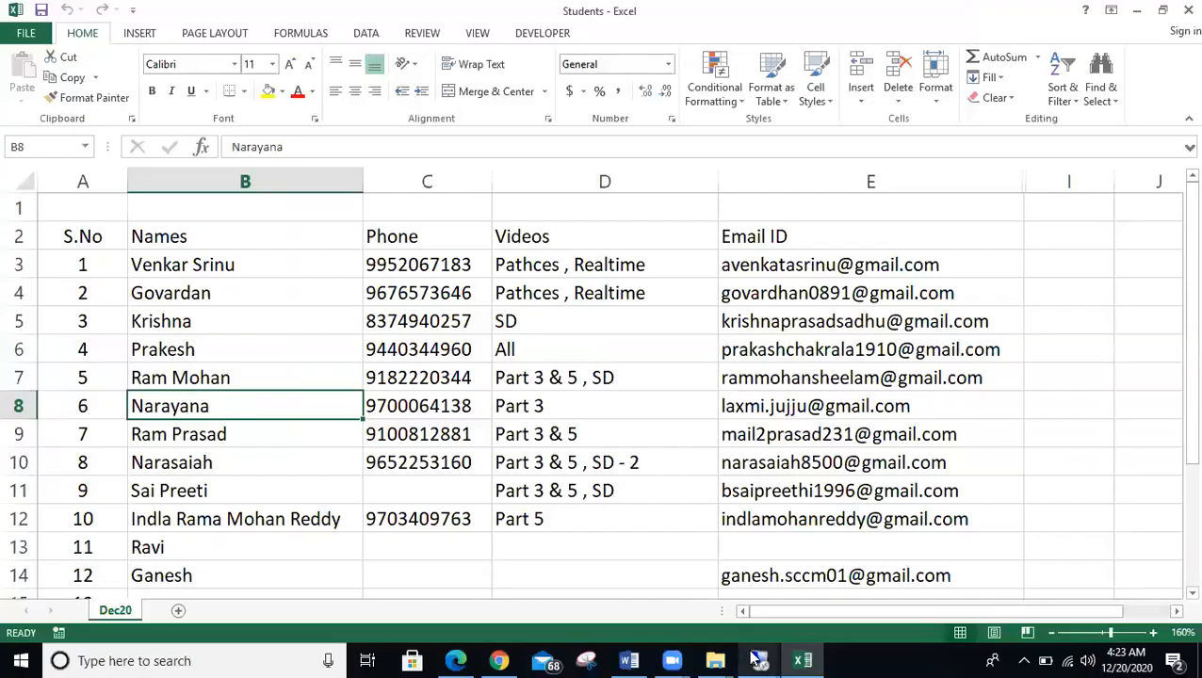
mouse_move(758, 657)
click(723, 578)
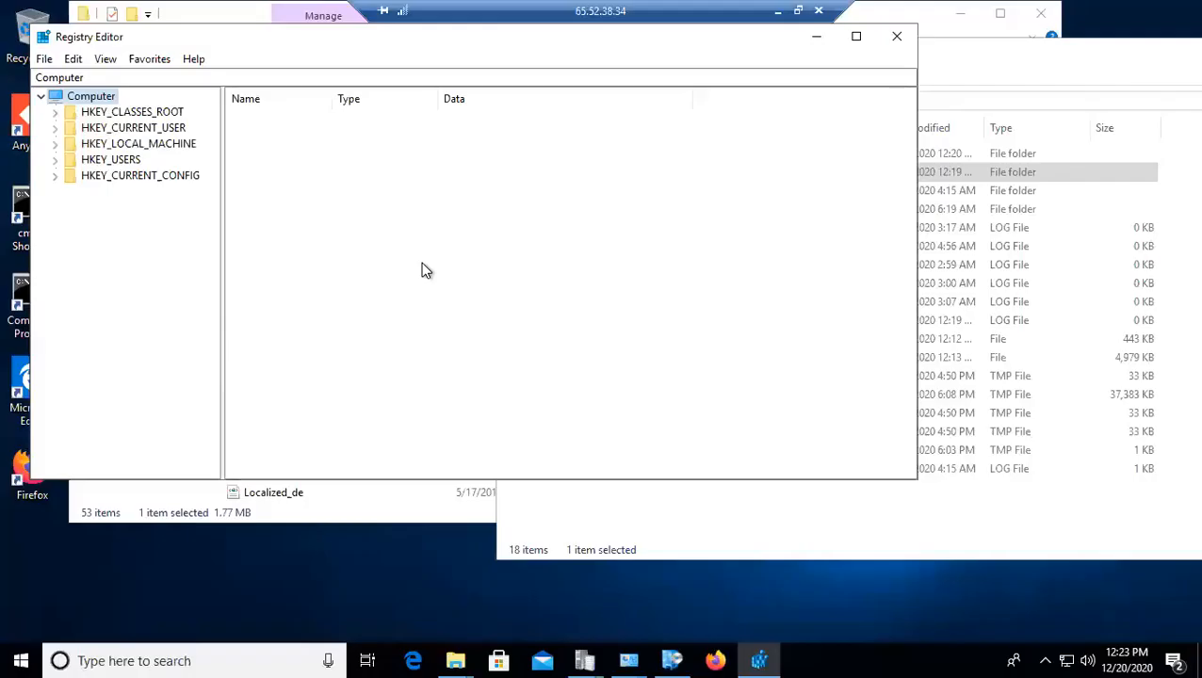
Step: Expand HKEY_LOCAL_MACHINE\SOFTWARE\Microsoft in the registry tree
double_click(157, 147)
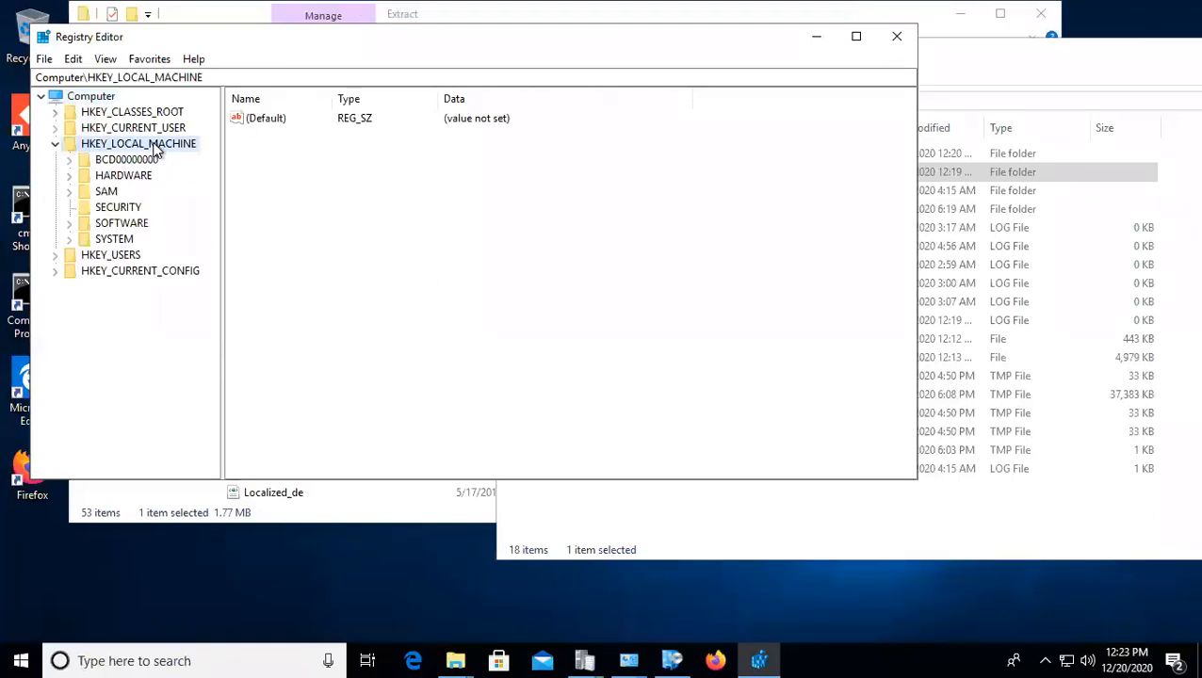
double_click(120, 223)
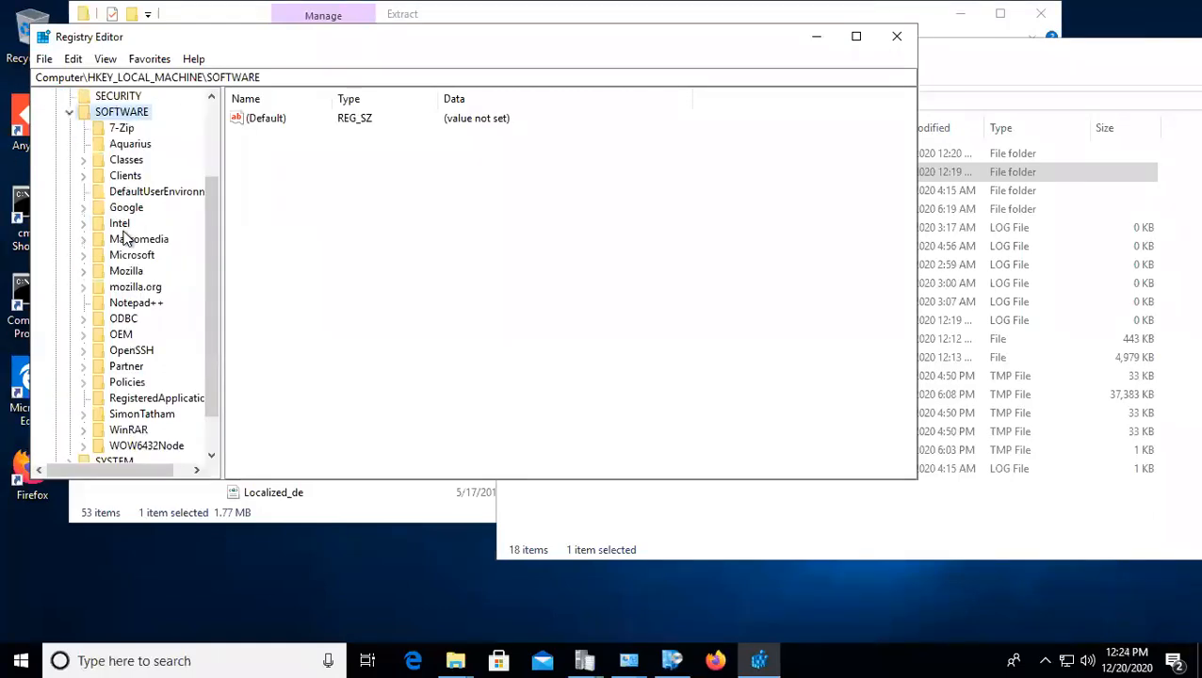
double_click(132, 255)
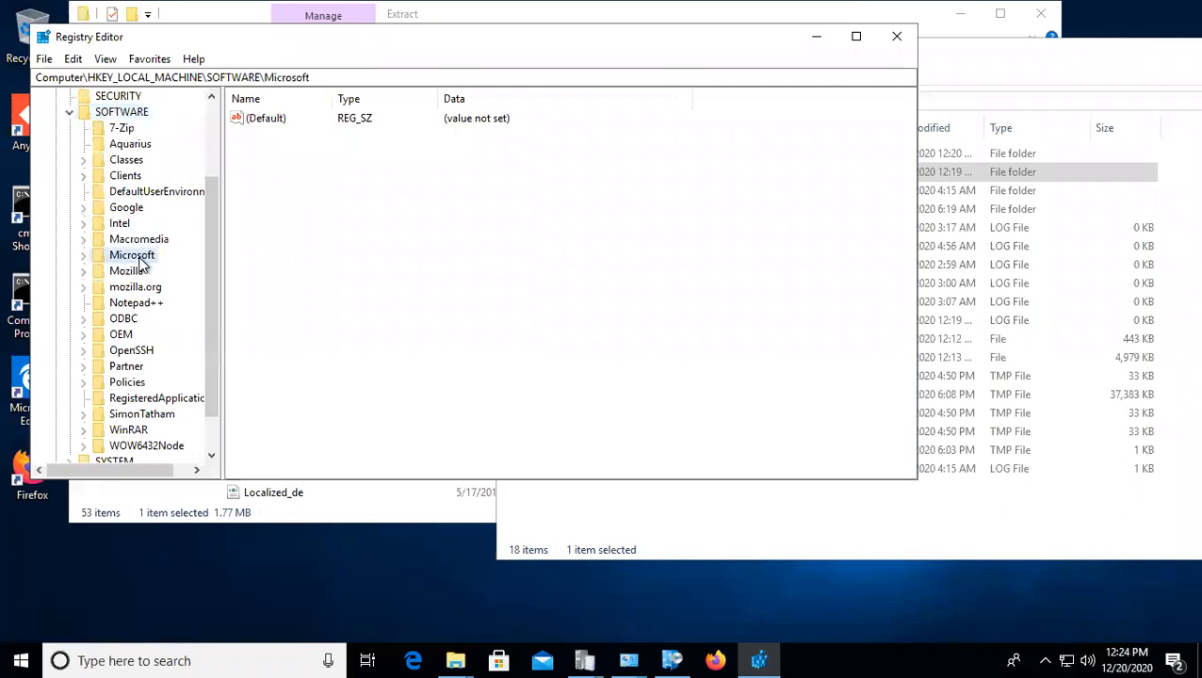
Step: Recheck the Uninstall key path in Chrome on the local computer and return to the C1-INDblr123 remote session
mouse_move(694, 9)
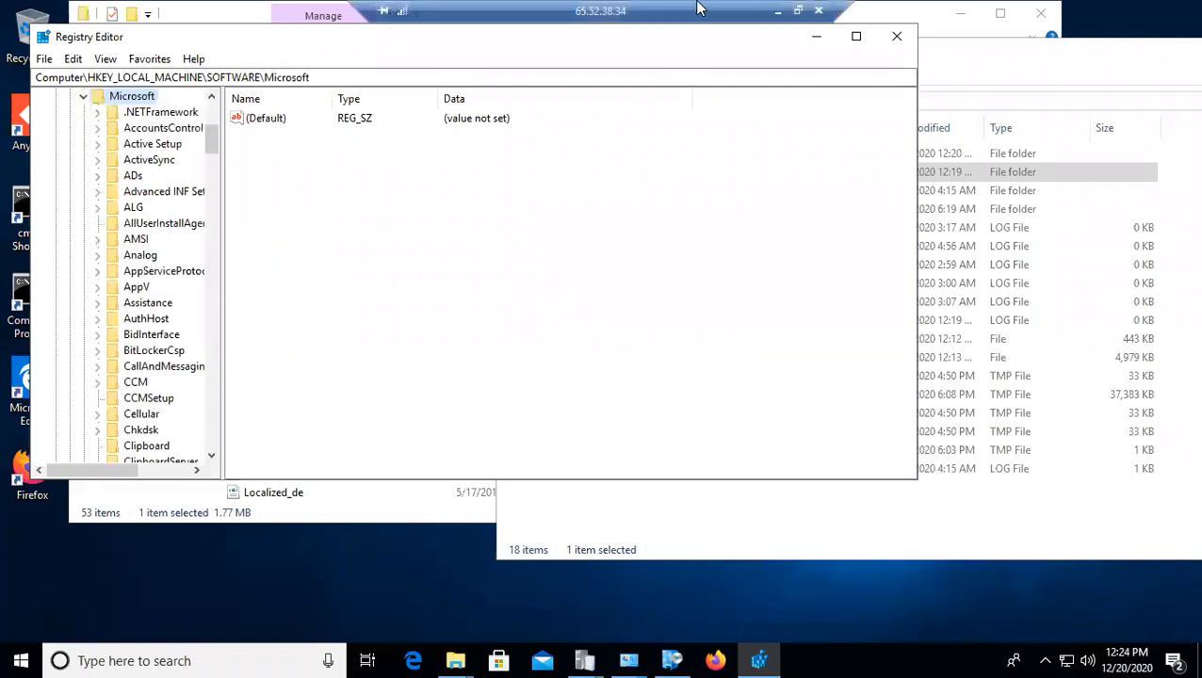
click(778, 11)
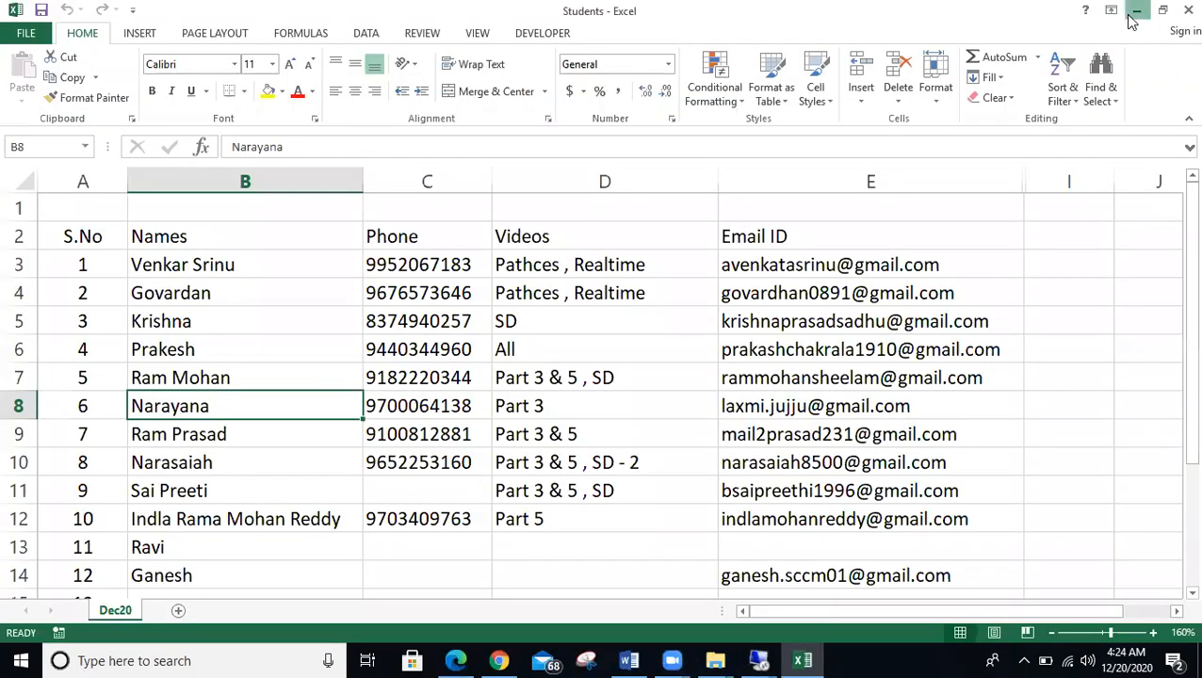
click(1136, 10)
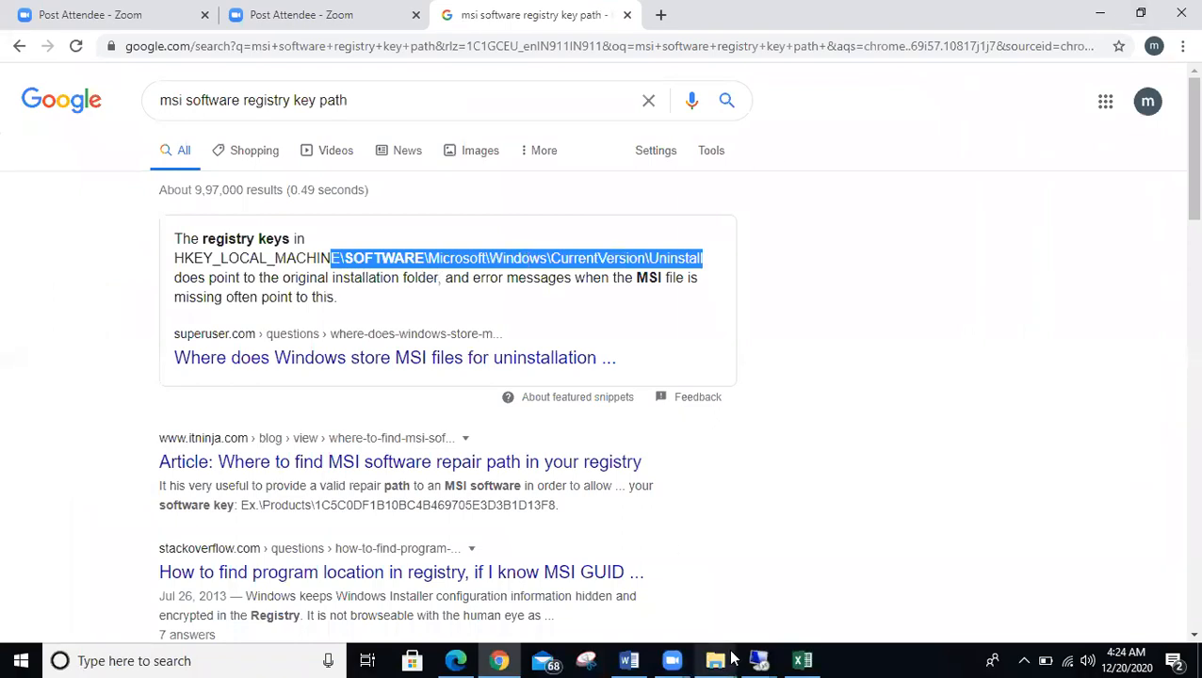
click(759, 660)
click(716, 574)
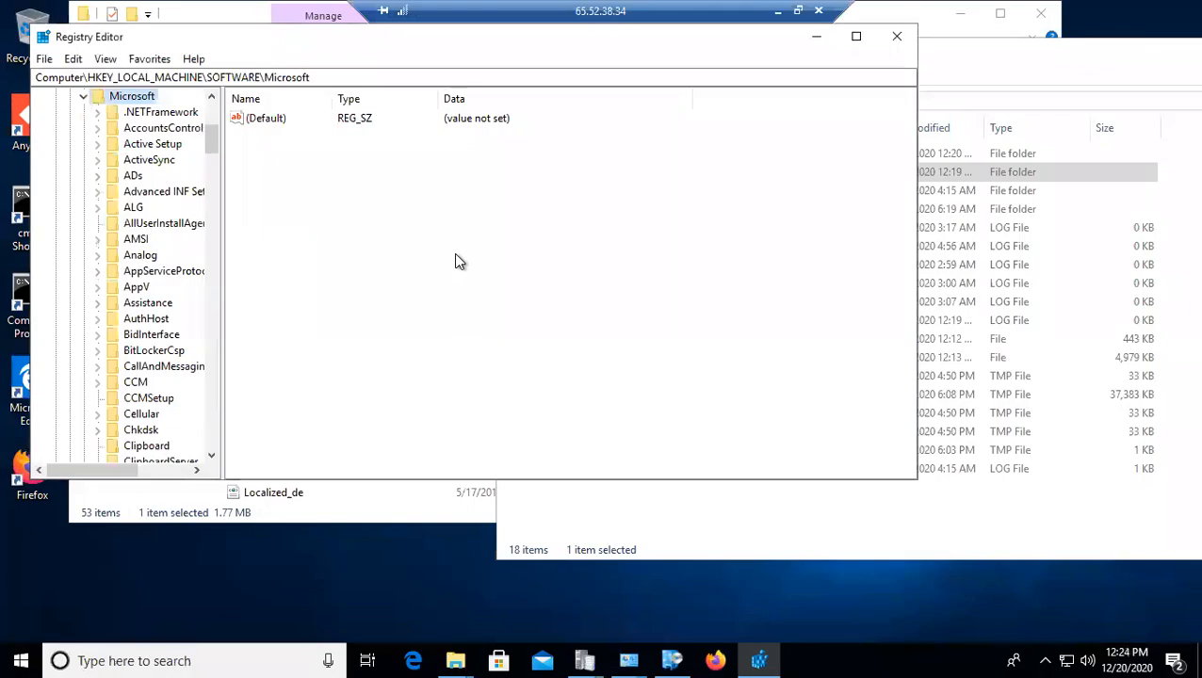
Step: Expand the Windows key under Microsoft and its CurrentVersion subkey
click(136, 239)
key(w)
key(w)
key(w)
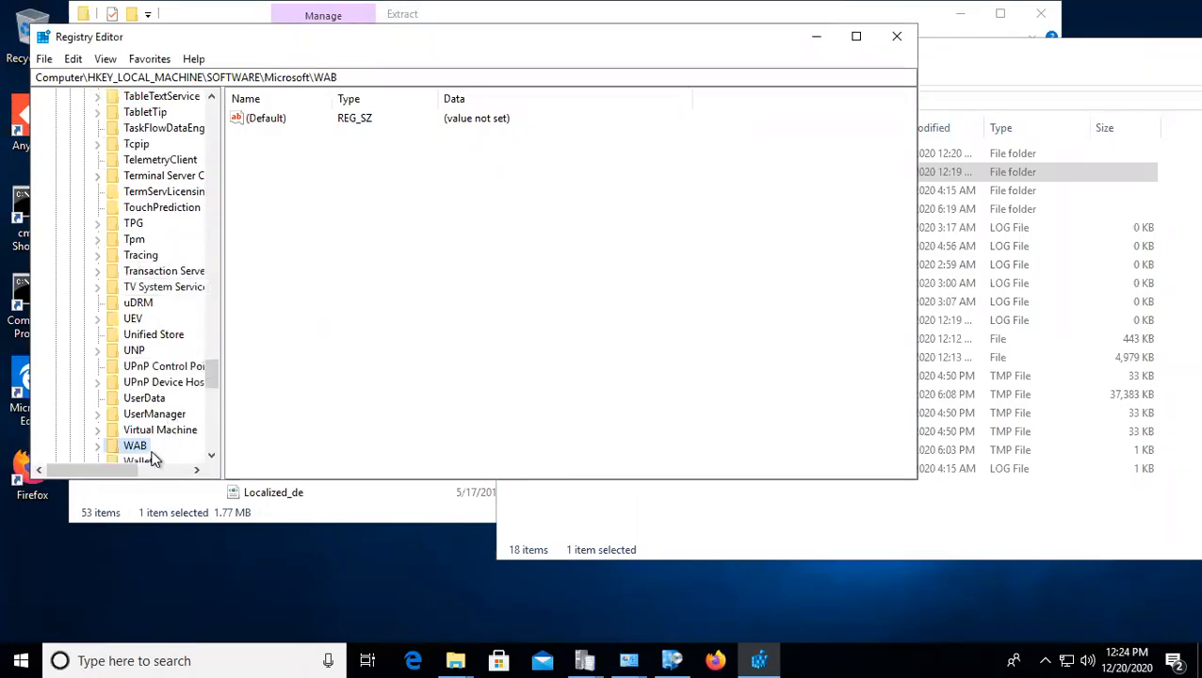
key(w)
key(w)
key(w)
key(w)
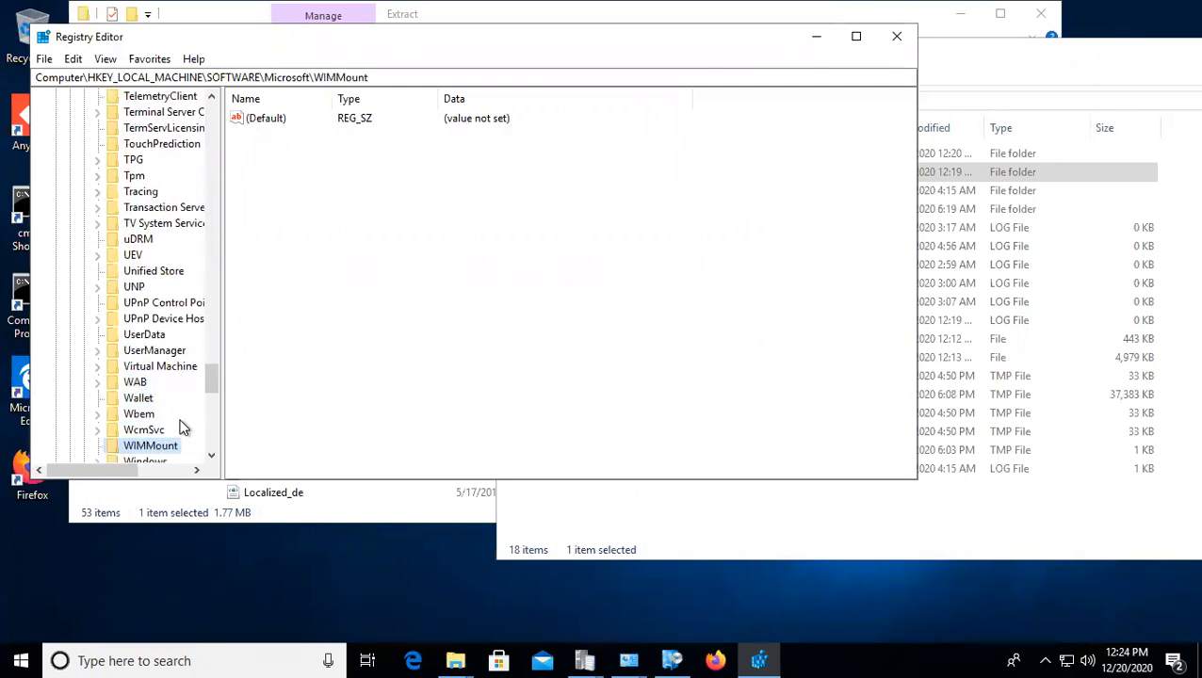
double_click(150, 429)
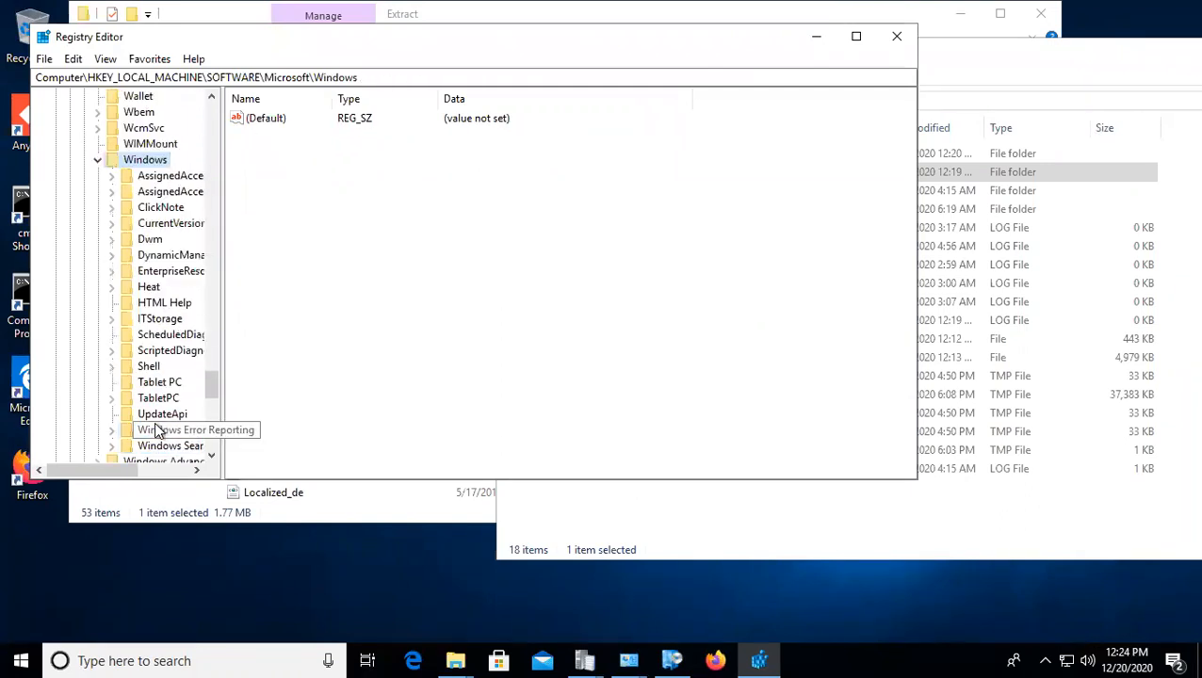
click(154, 318)
double_click(158, 224)
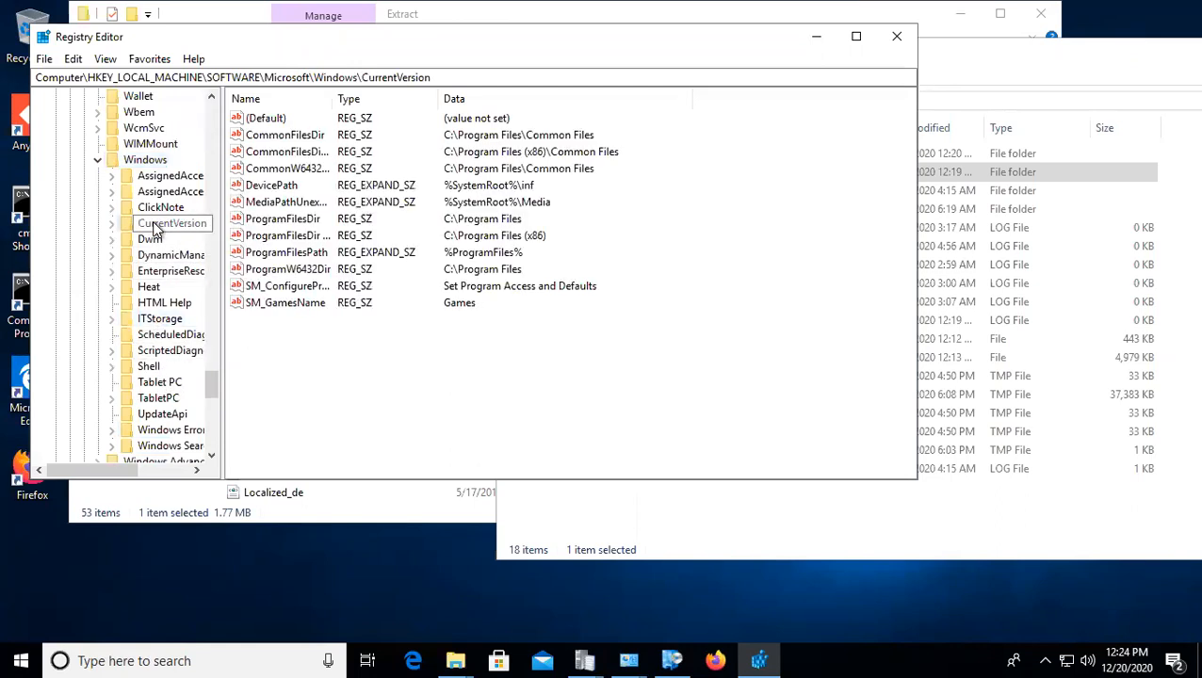
Step: Find the Uninstall key under CurrentVersion and expand it to show its subkeys
click(164, 305)
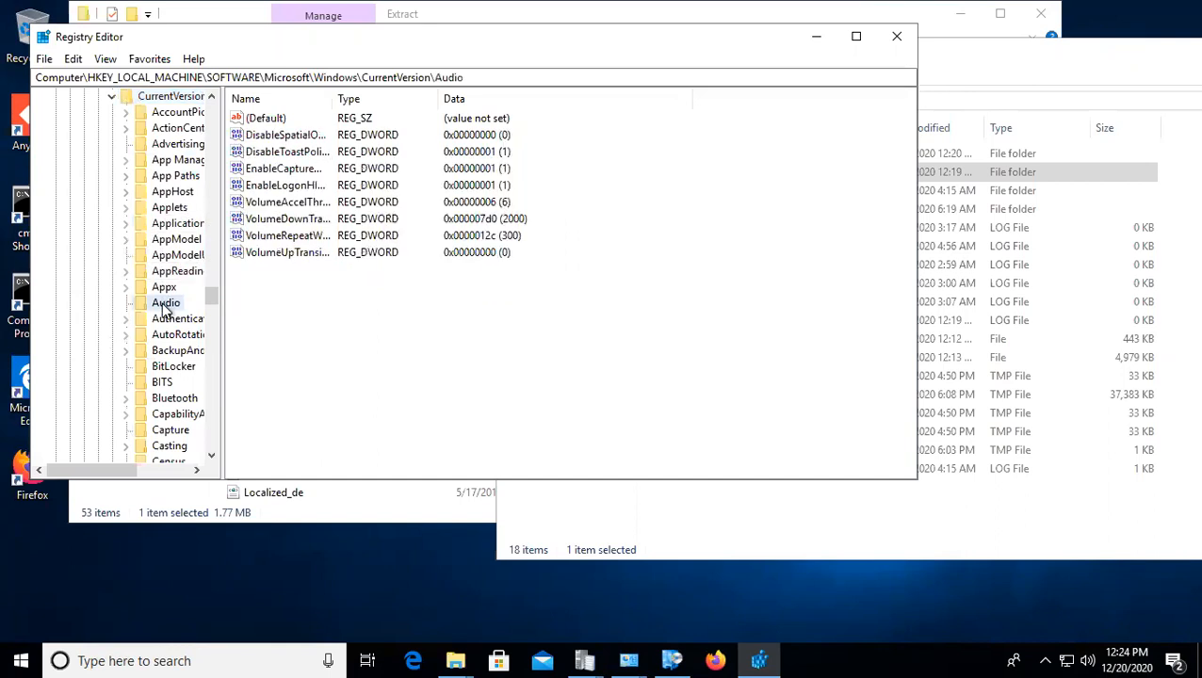
key(u)
click(153, 444)
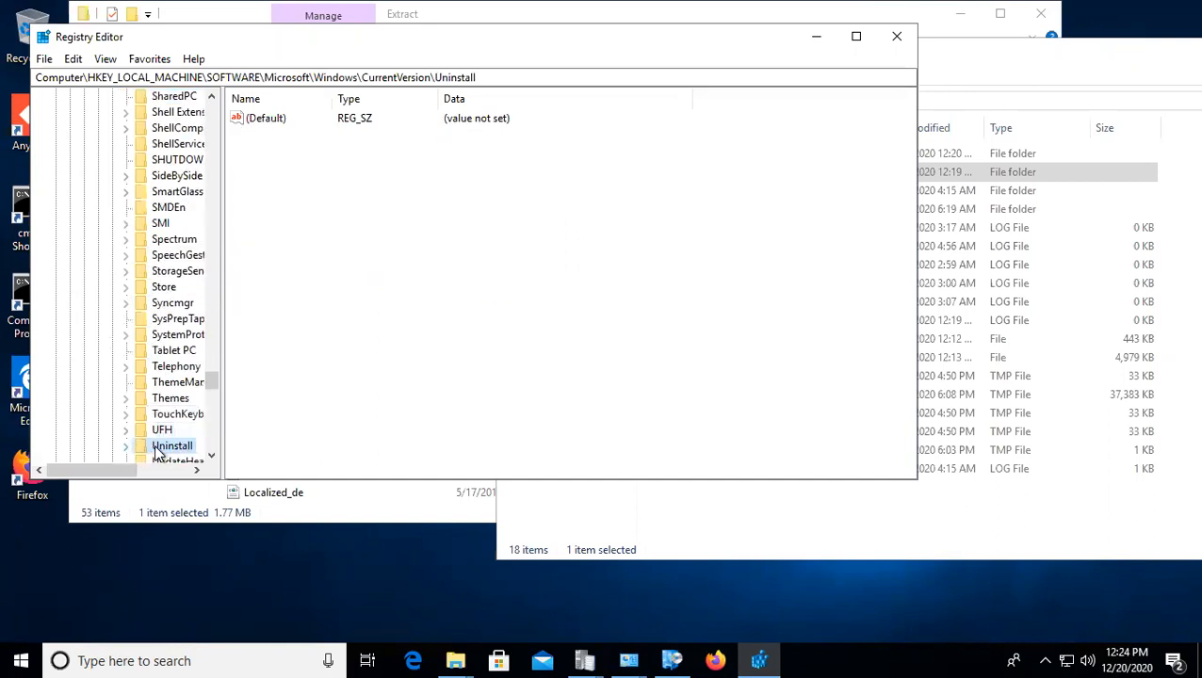
double_click(157, 452)
drag(114, 470, 129, 475)
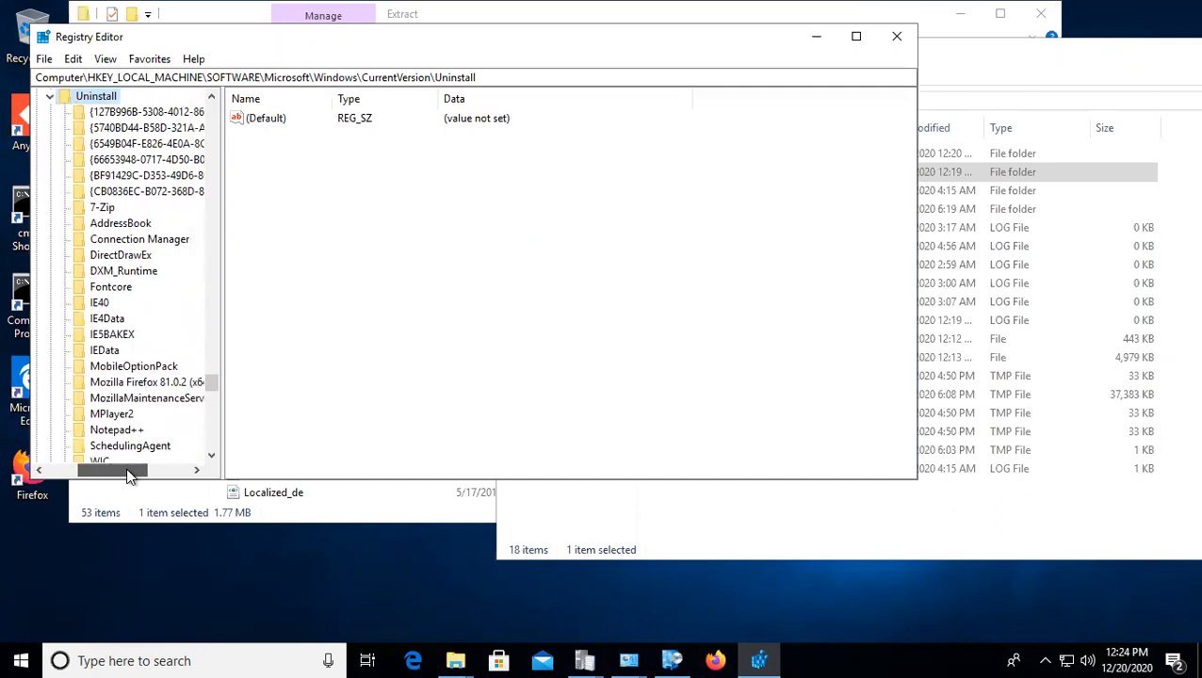
Step: Open the Mozilla Firefox uninstall entry, widen the Data column and examine its UninstallString and DisplayVersion values
click(131, 383)
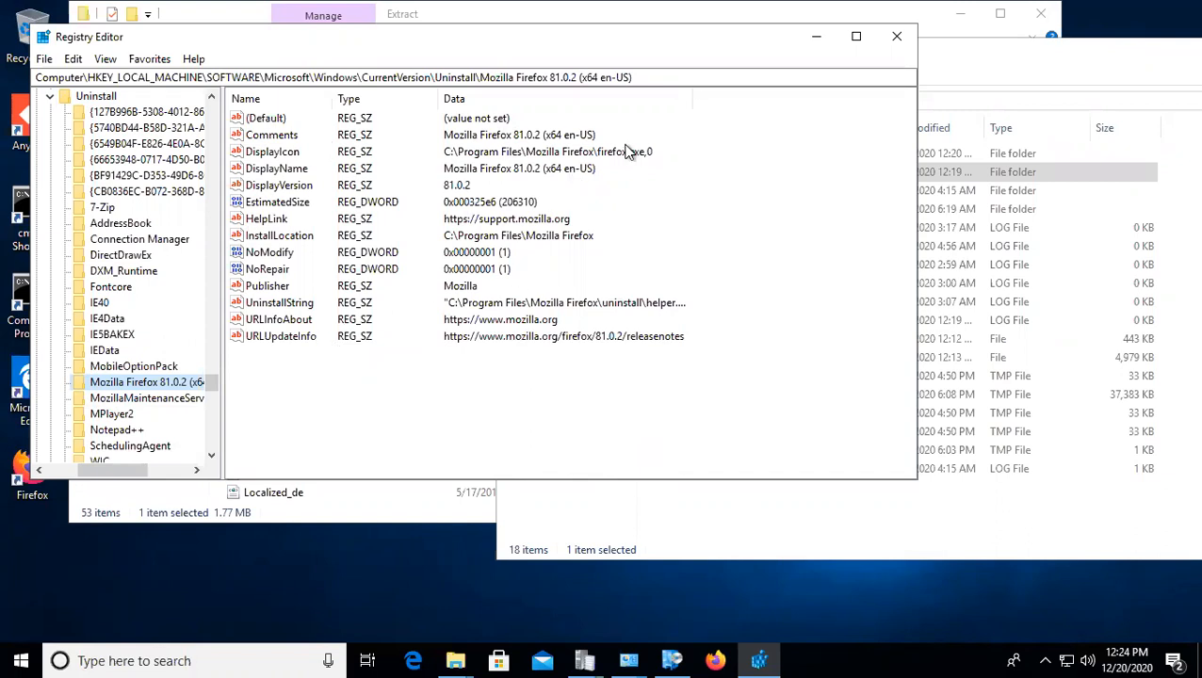
drag(689, 94, 942, 94)
click(256, 303)
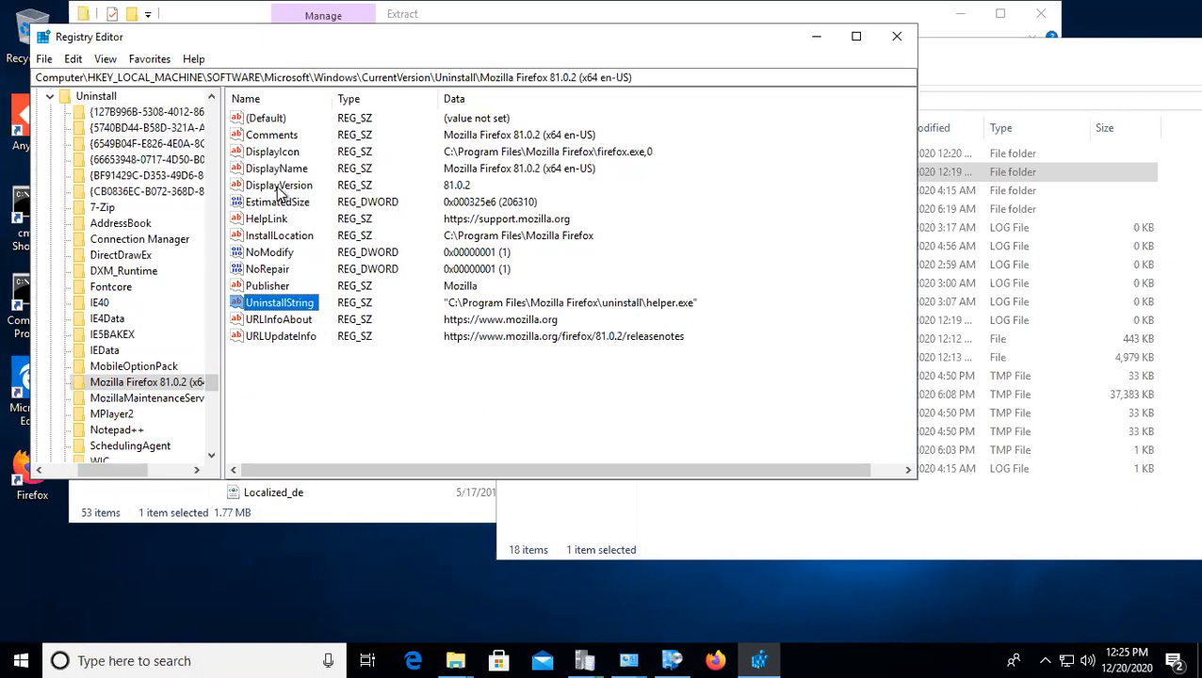
click(279, 187)
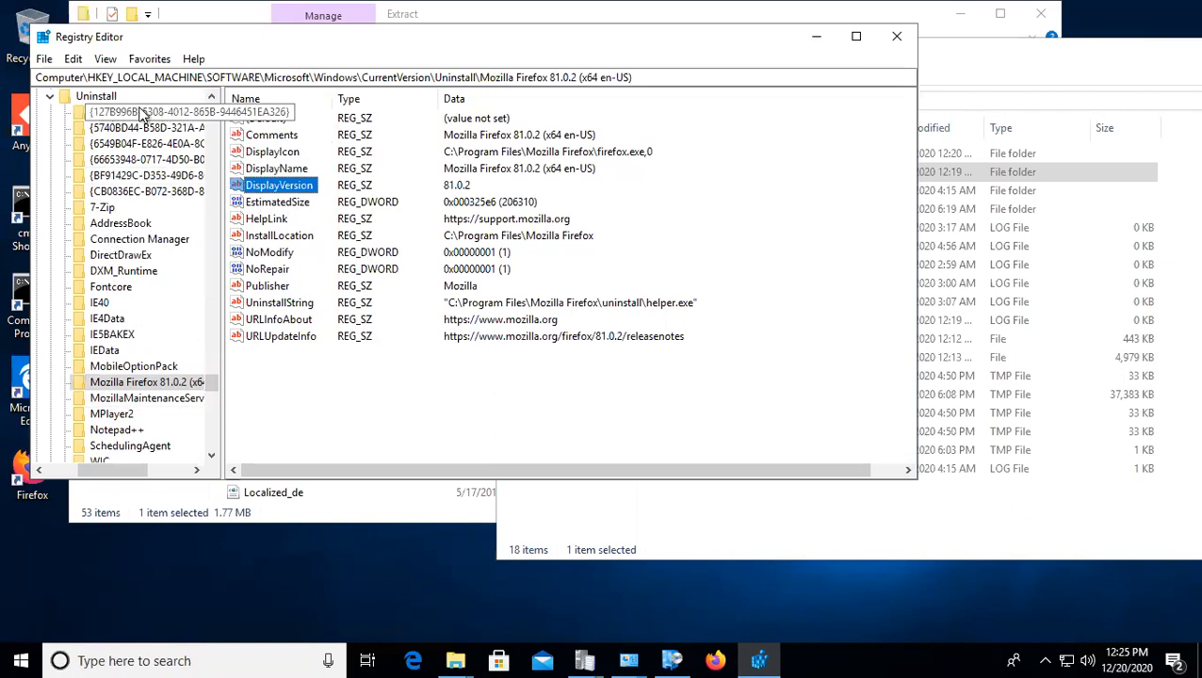
click(115, 113)
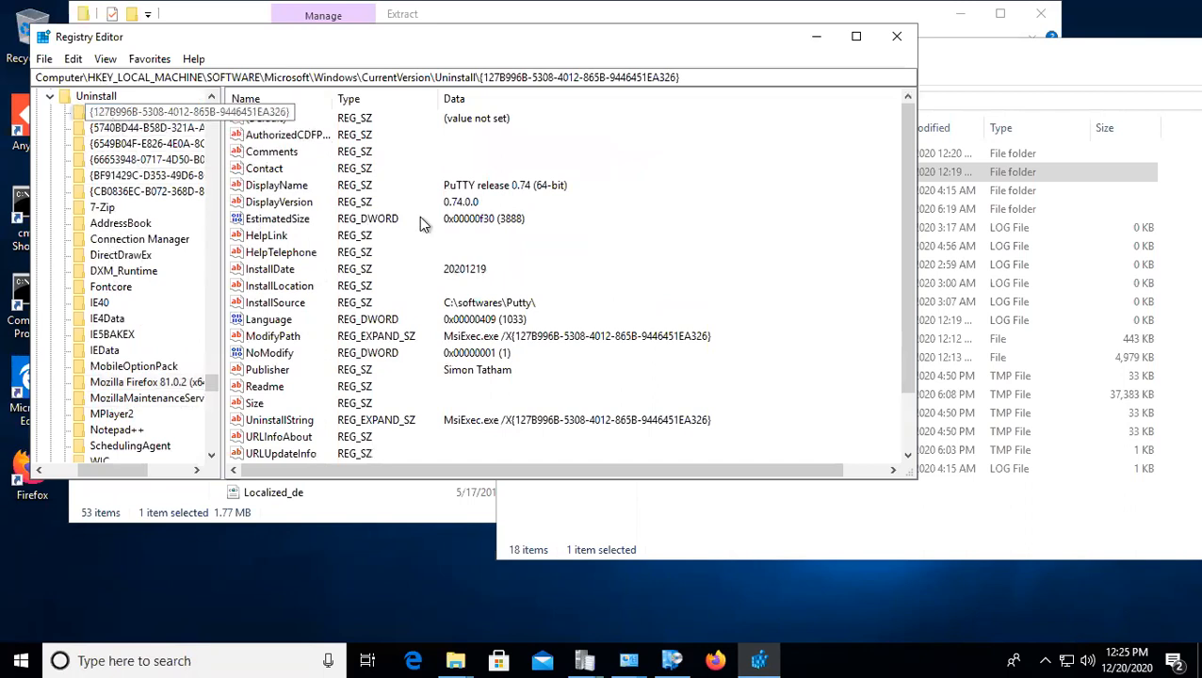
click(277, 186)
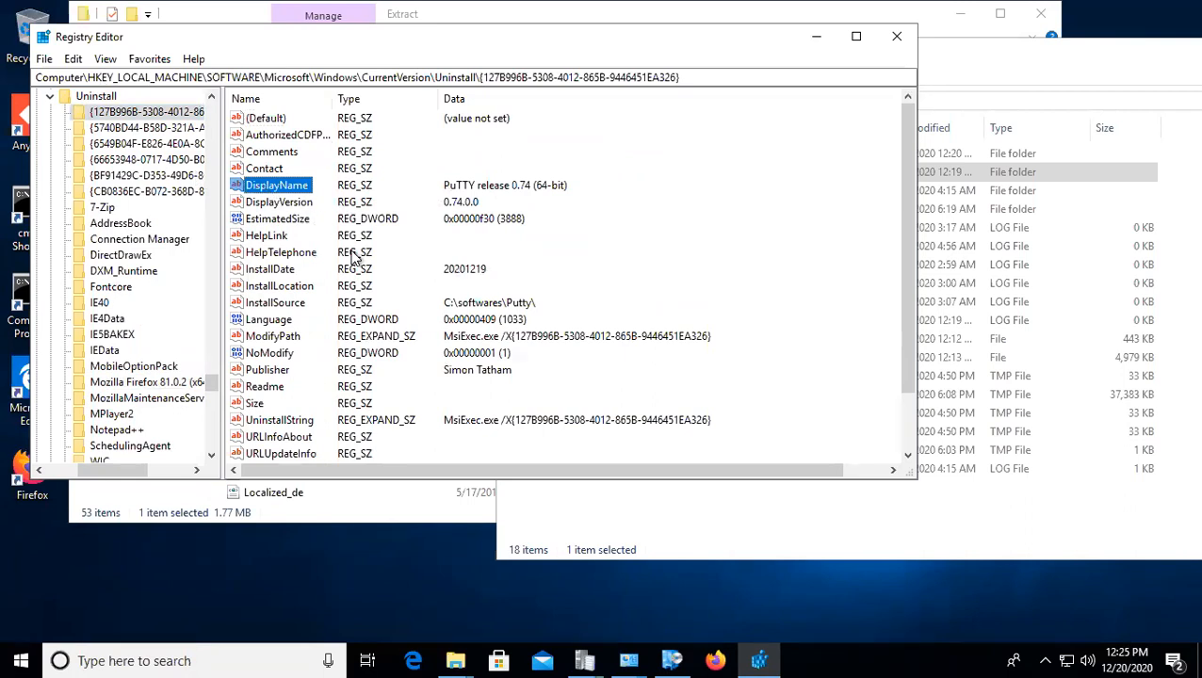
scroll(353, 256, down, 2)
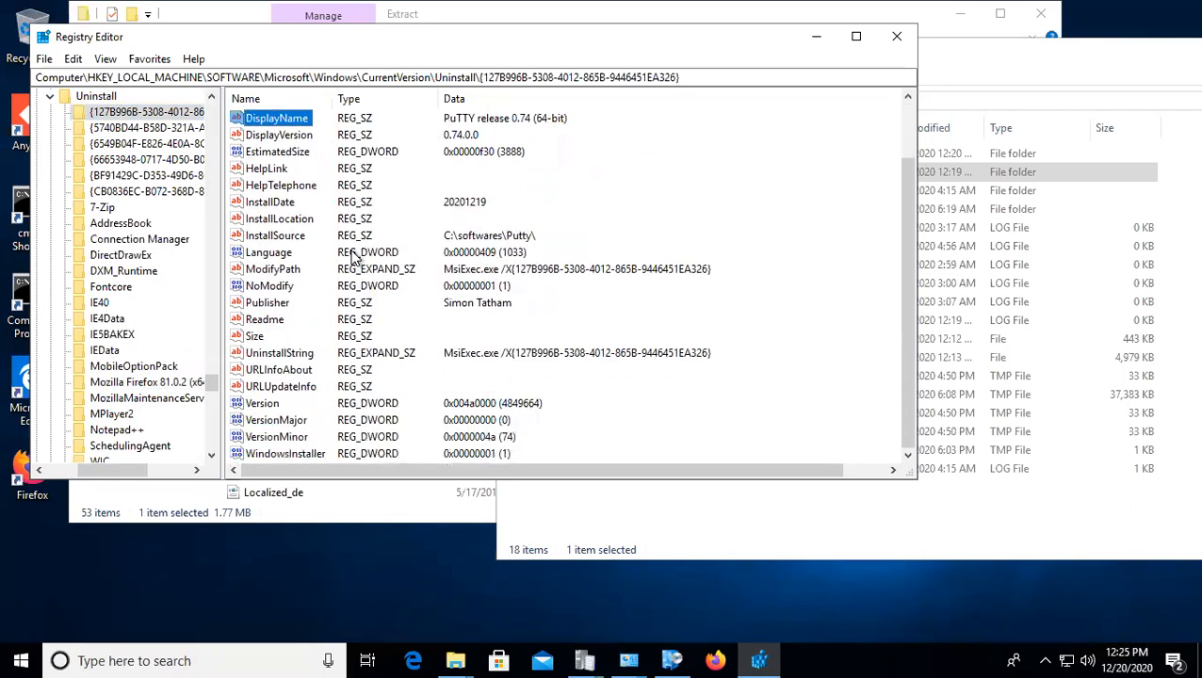
click(286, 354)
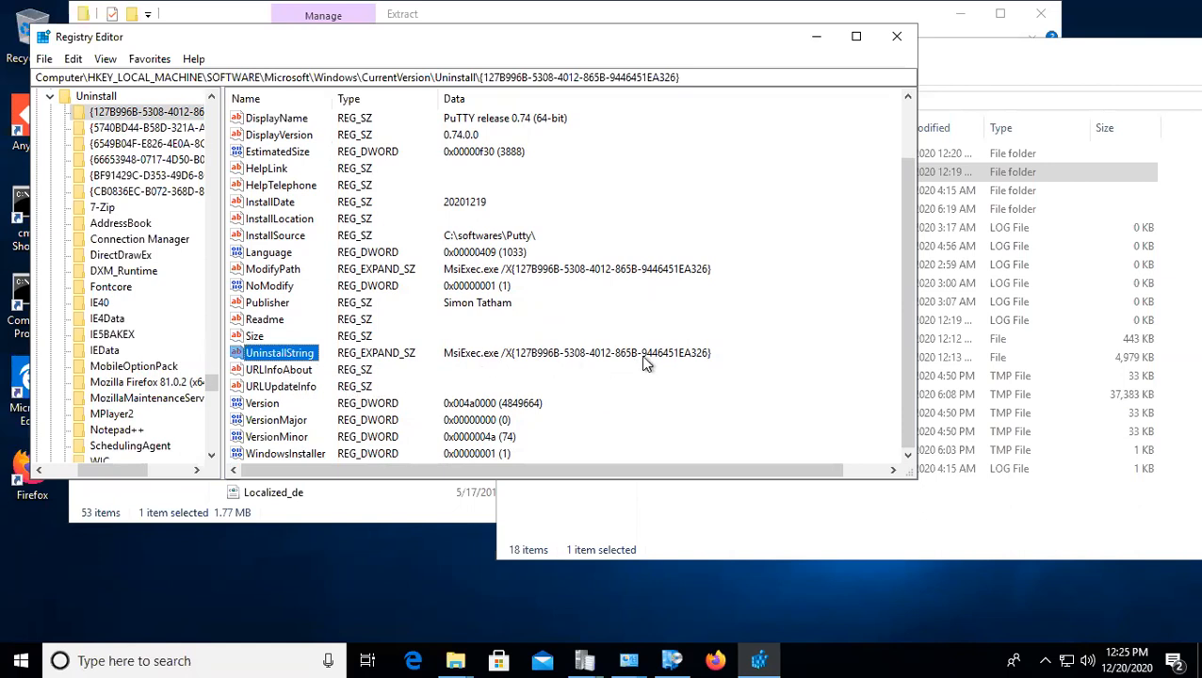
Step: Inspect the other product-code entries under Uninstall one by one, from {5740BD44 to {CB0836EC, to identify their programs
click(122, 132)
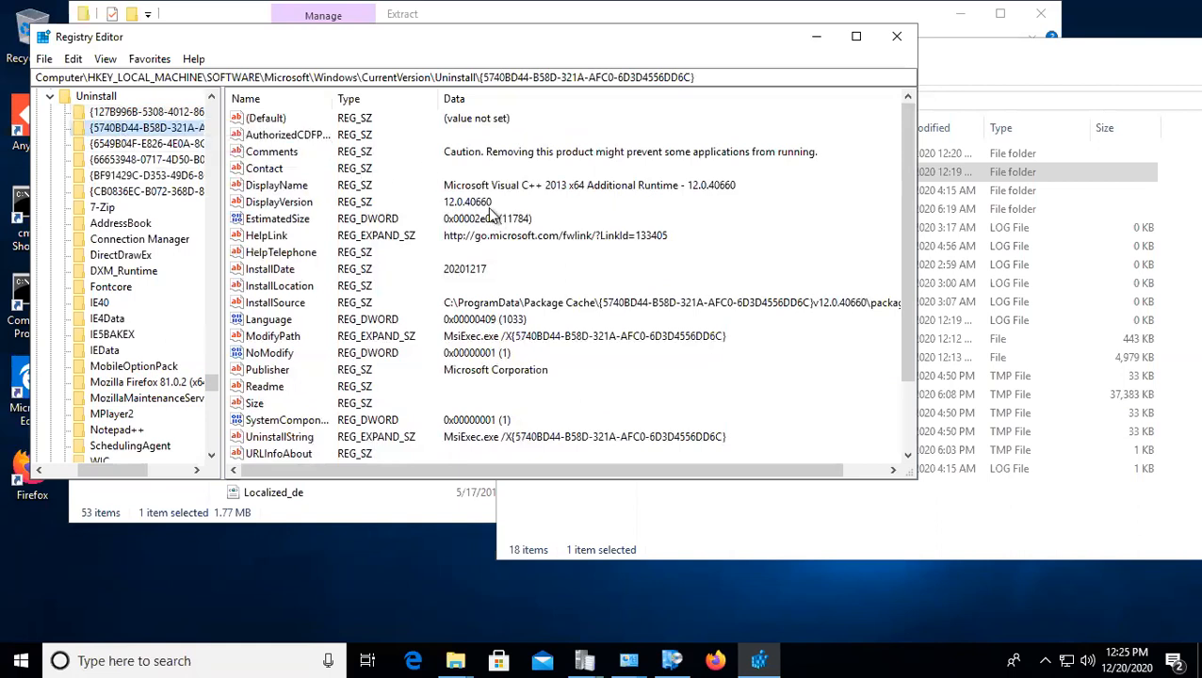
click(141, 146)
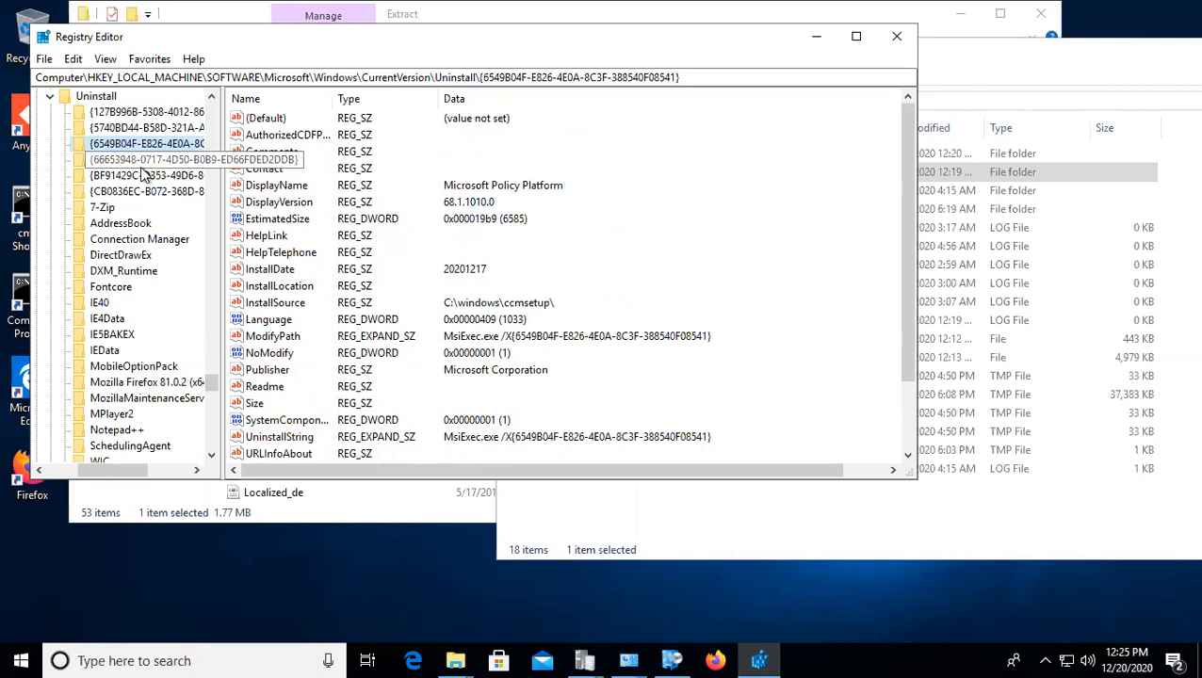
click(136, 160)
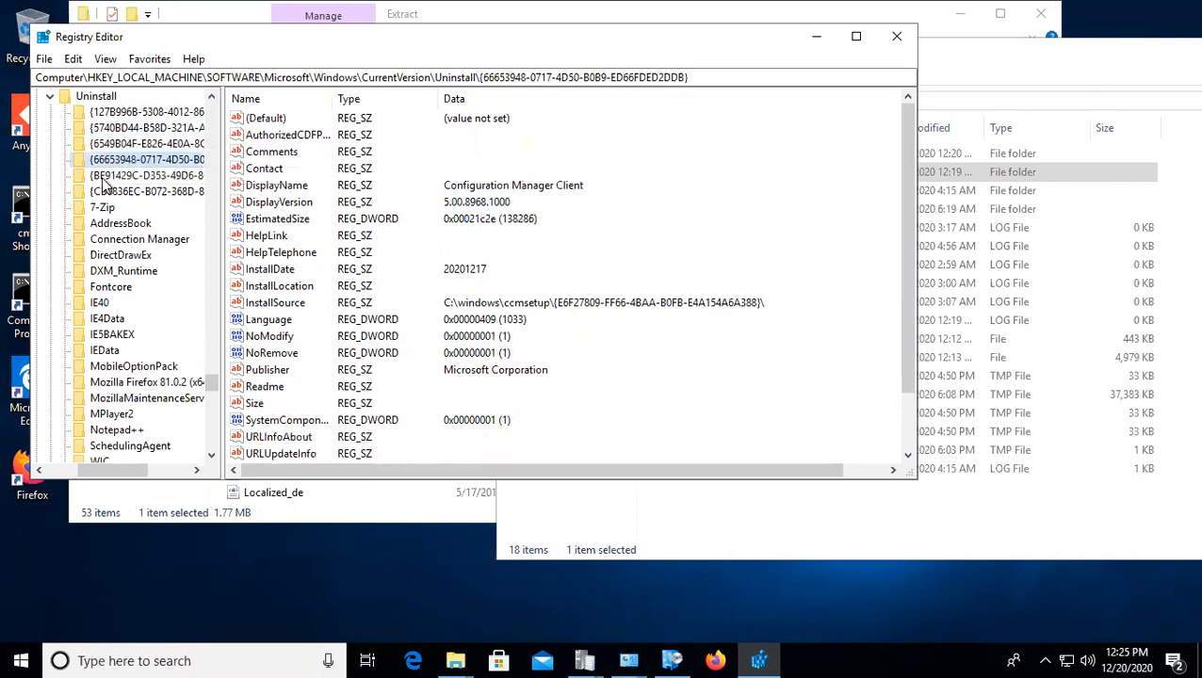
click(121, 178)
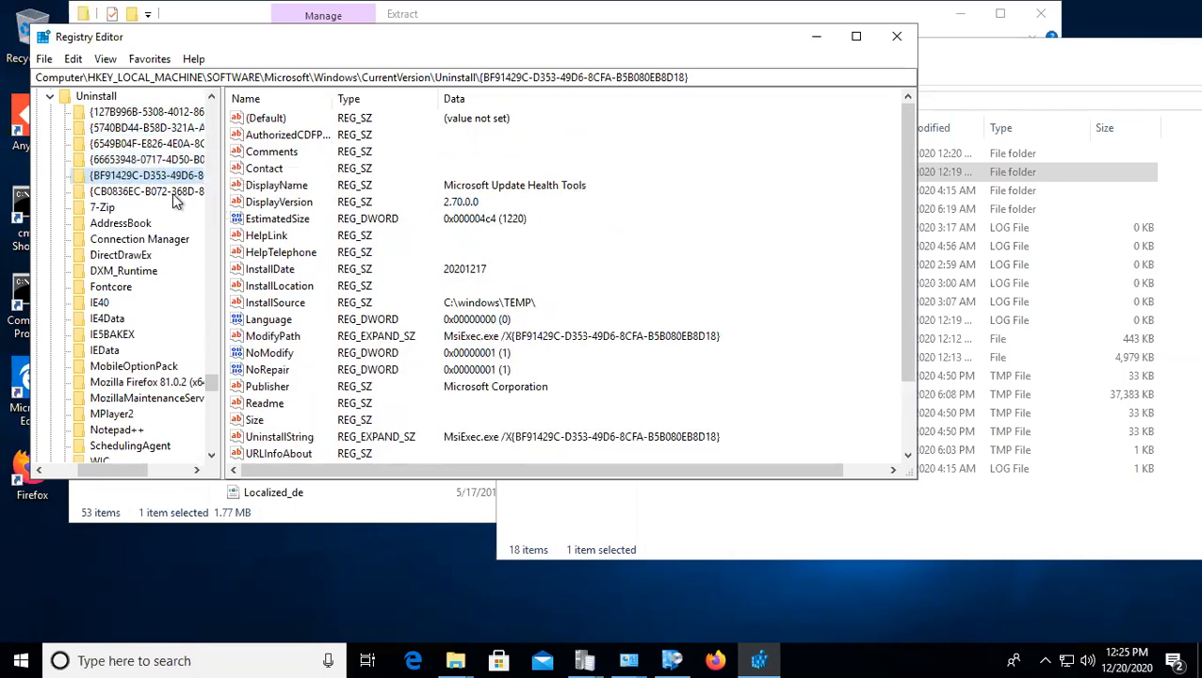
click(150, 194)
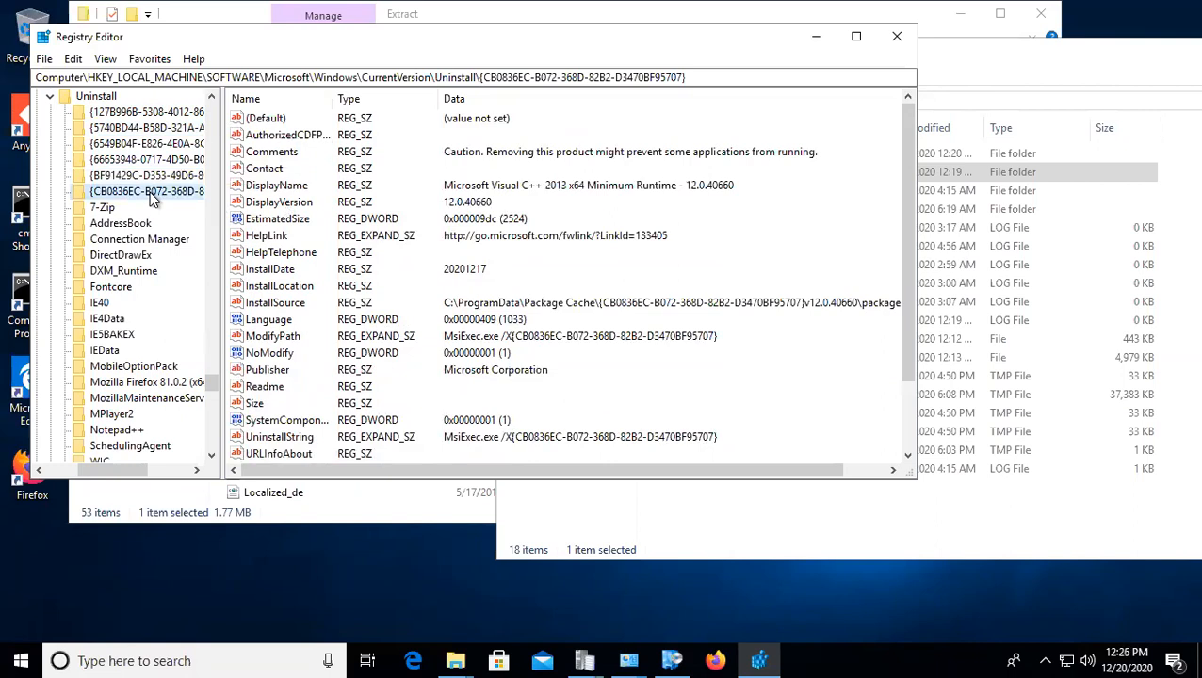
Step: Look through the list of Uninstall subkeys and move the Registry Editor window aside to uncover the desktop icons
scroll(146, 285, down, 2)
scroll(144, 277, down, 1)
scroll(144, 277, up, 3)
scroll(144, 277, up, 1)
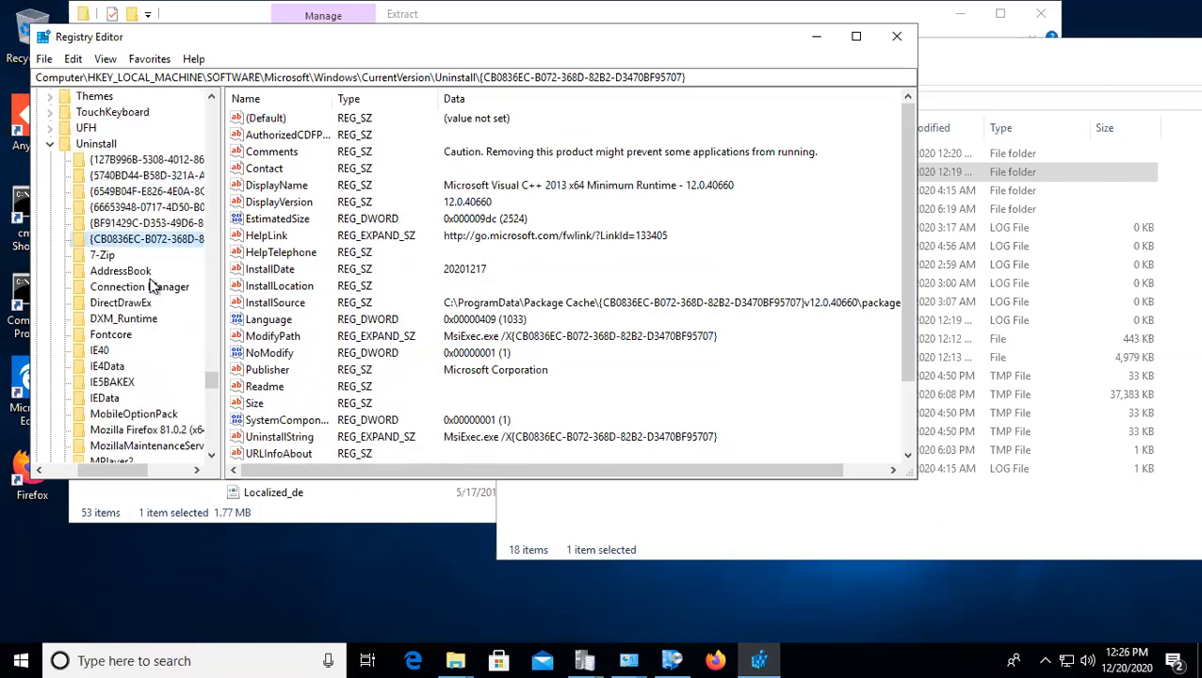
scroll(150, 276, down, 1)
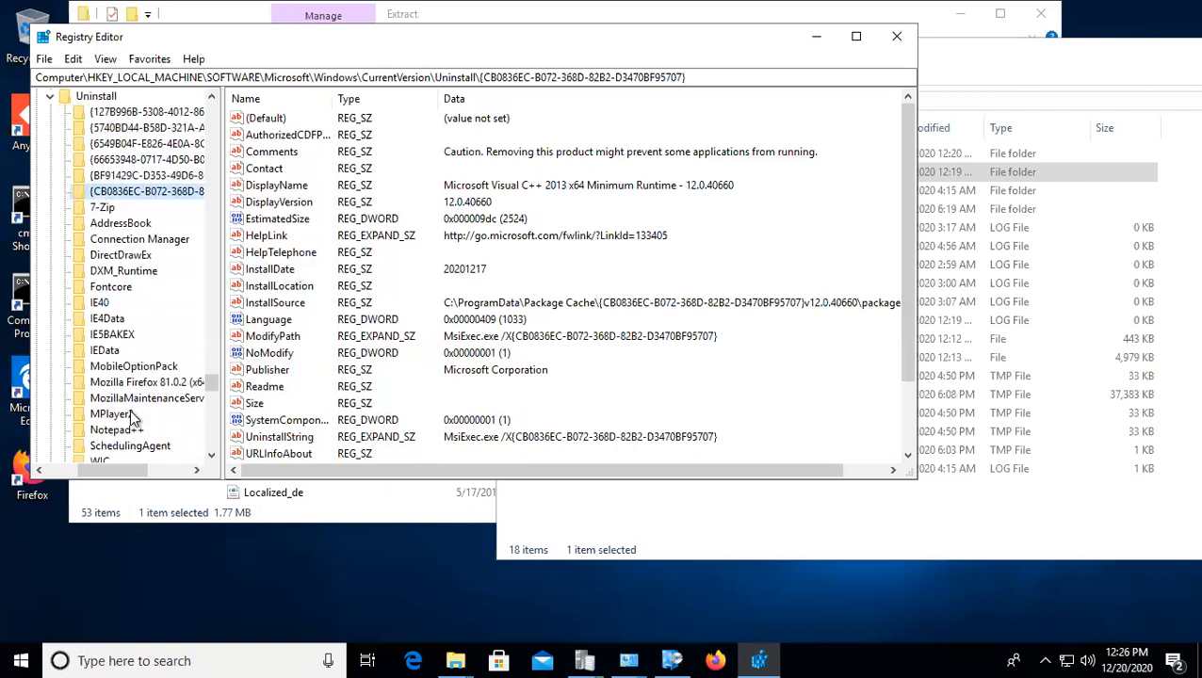
scroll(130, 410, down, 1)
scroll(146, 364, up, 3)
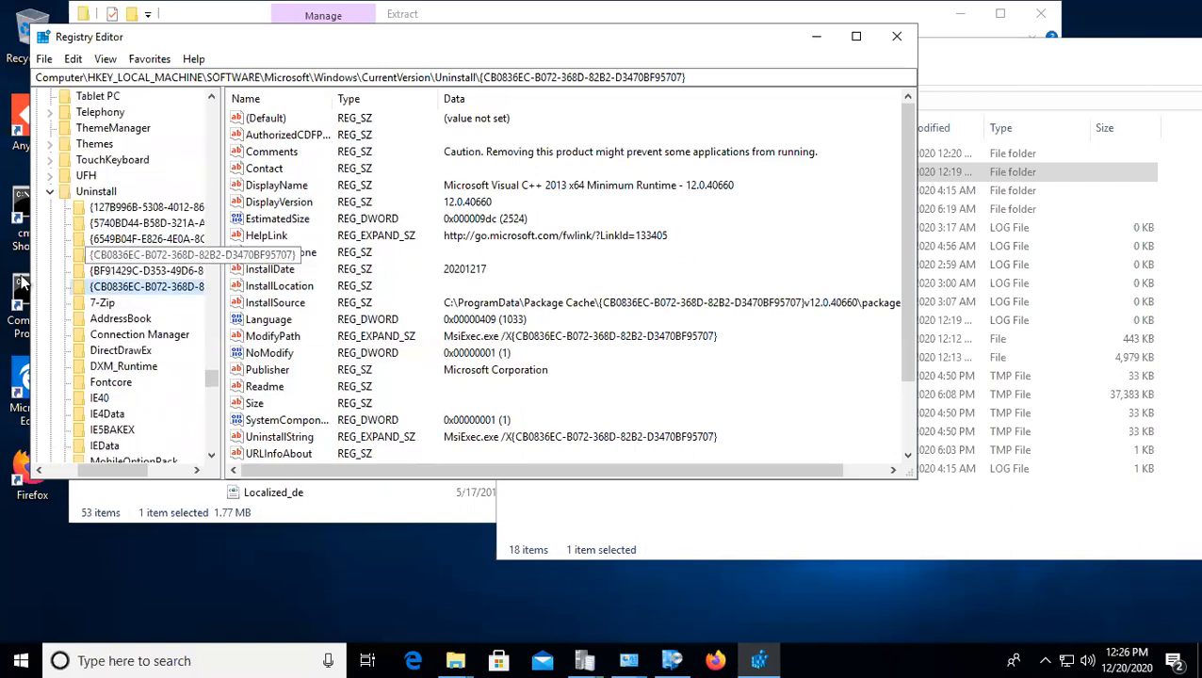
drag(139, 45, 234, 47)
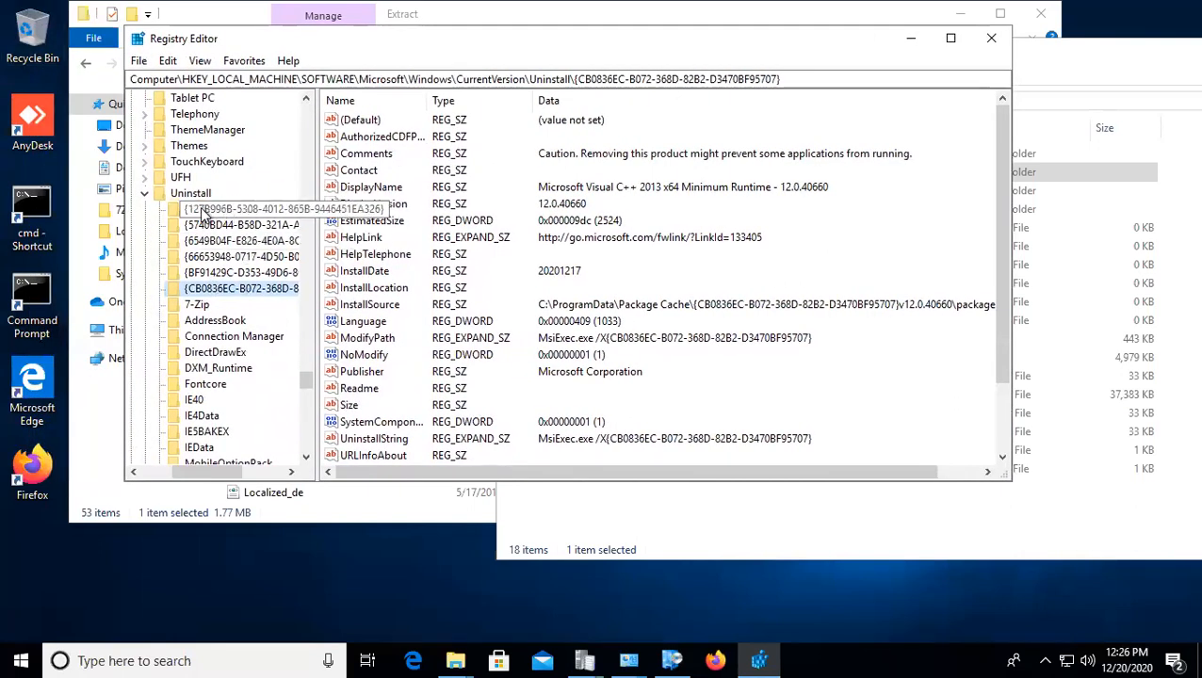
Step: Search the registry for "goo", starting from the Uninstall key
click(235, 209)
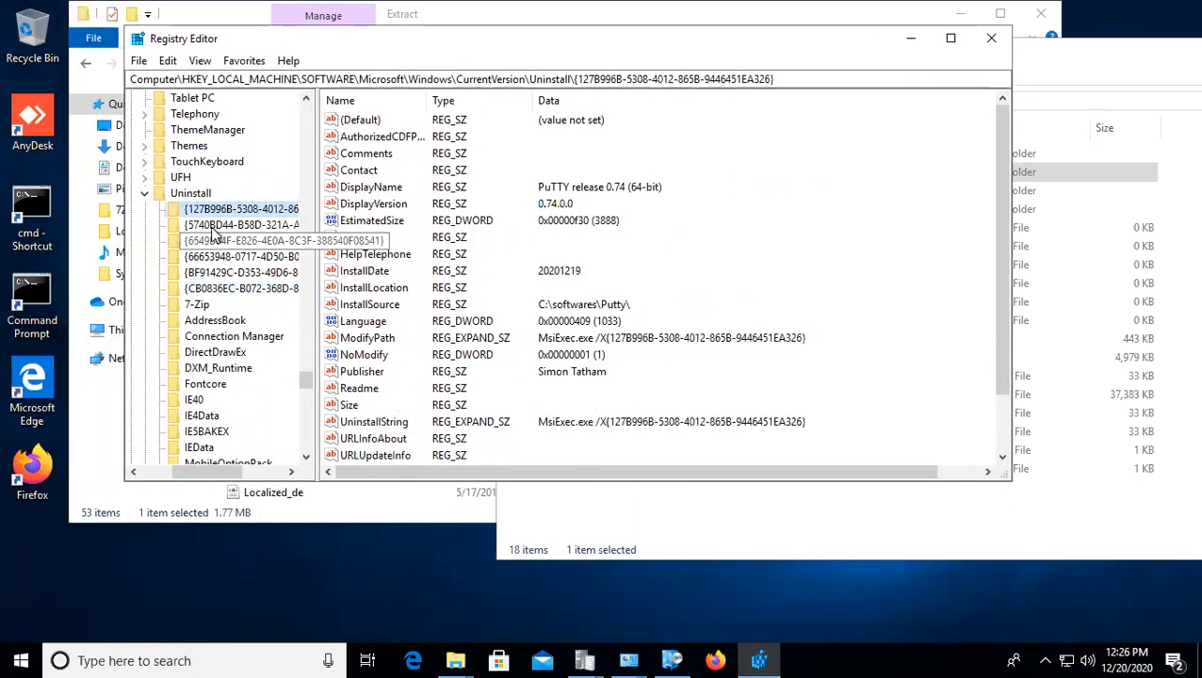
click(189, 196)
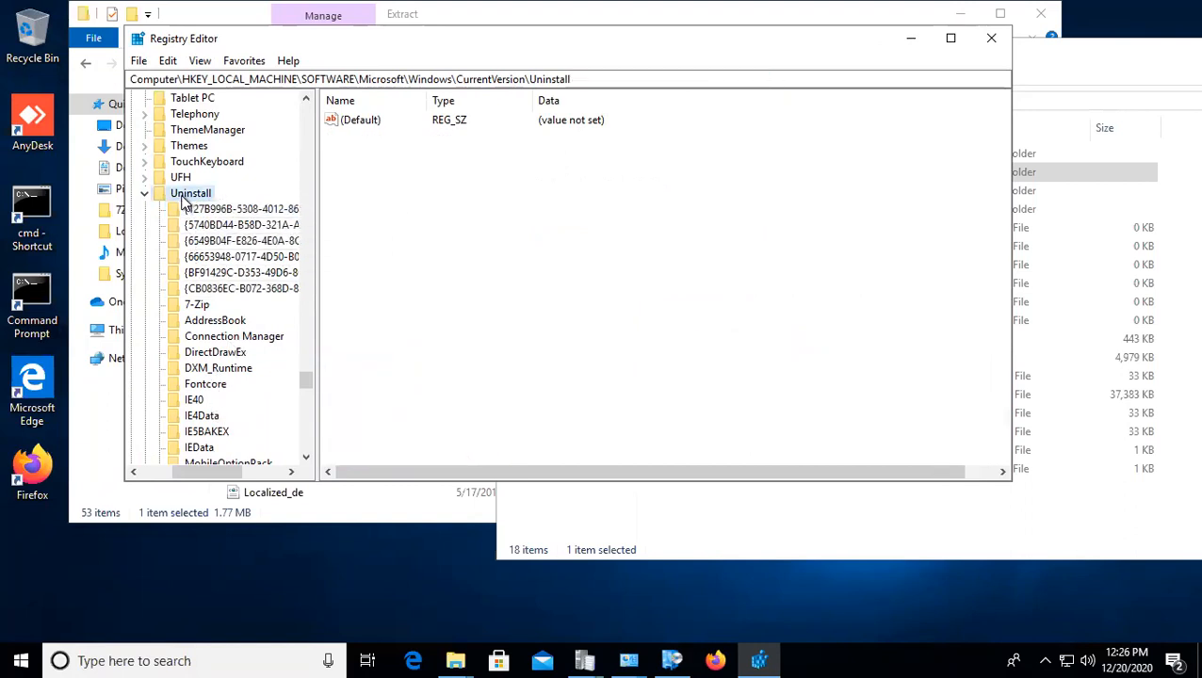
right_click(184, 200)
click(235, 256)
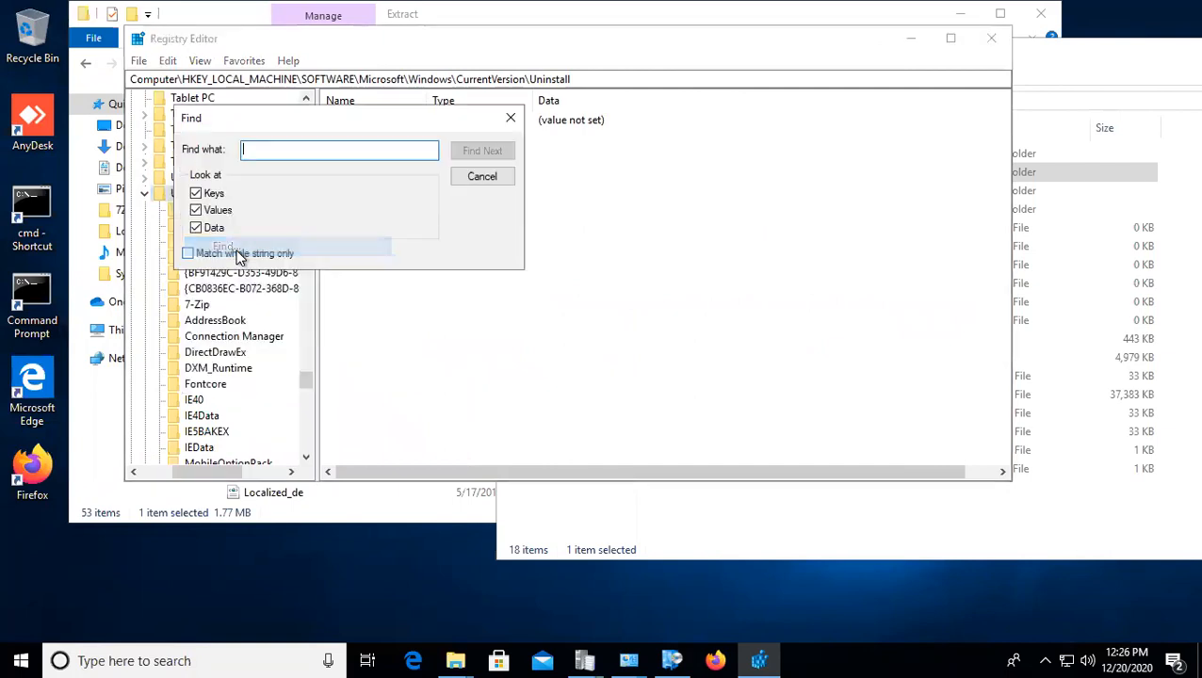
text(goo)
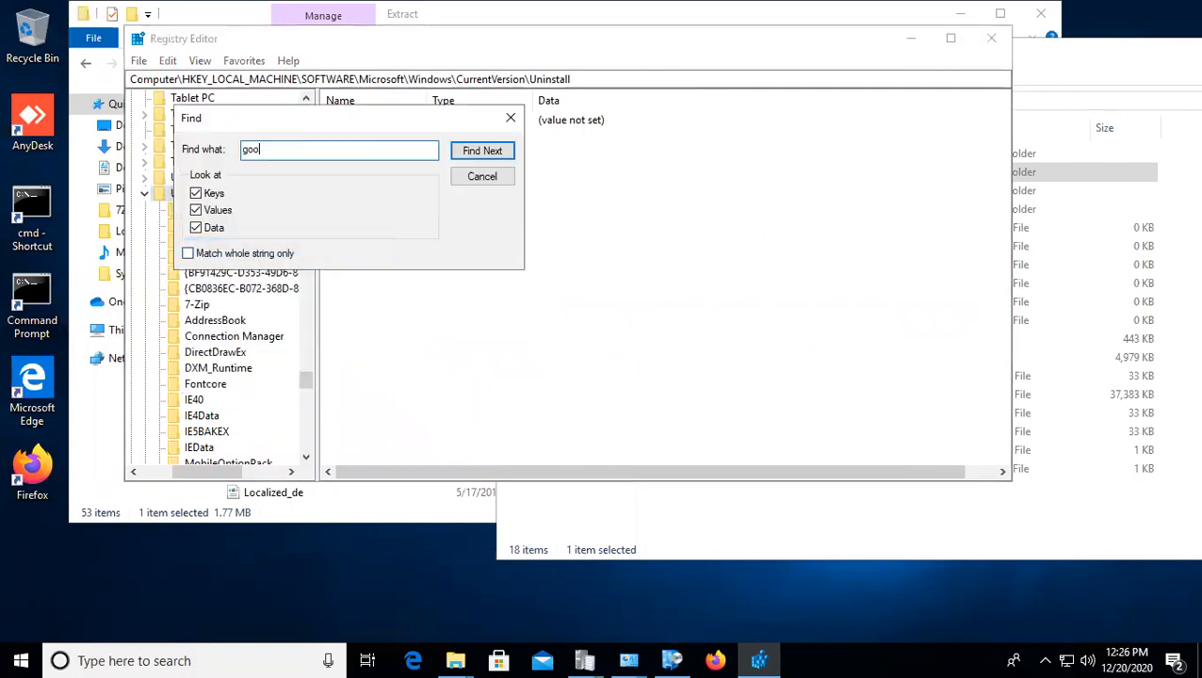
key(Return)
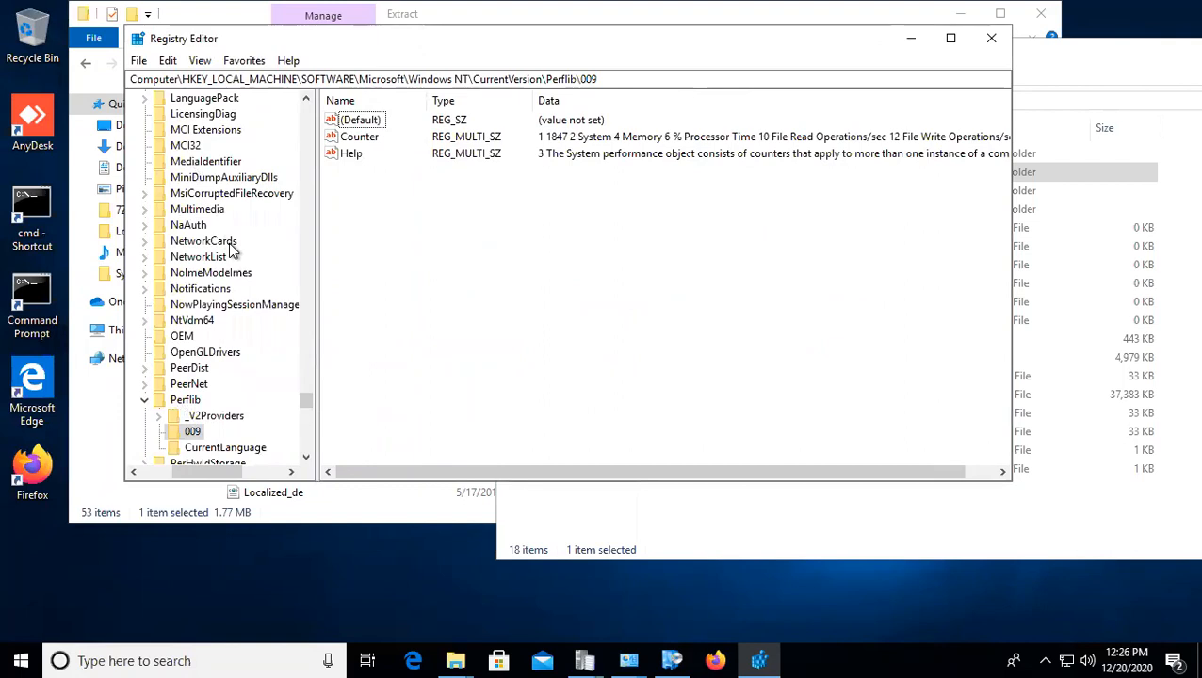
Step: Look through the subkeys of Windows NT\CurrentVersion around the search hit and collapse the Perflib key
scroll(232, 248, up, 4)
scroll(233, 248, up, 4)
scroll(244, 249, up, 13)
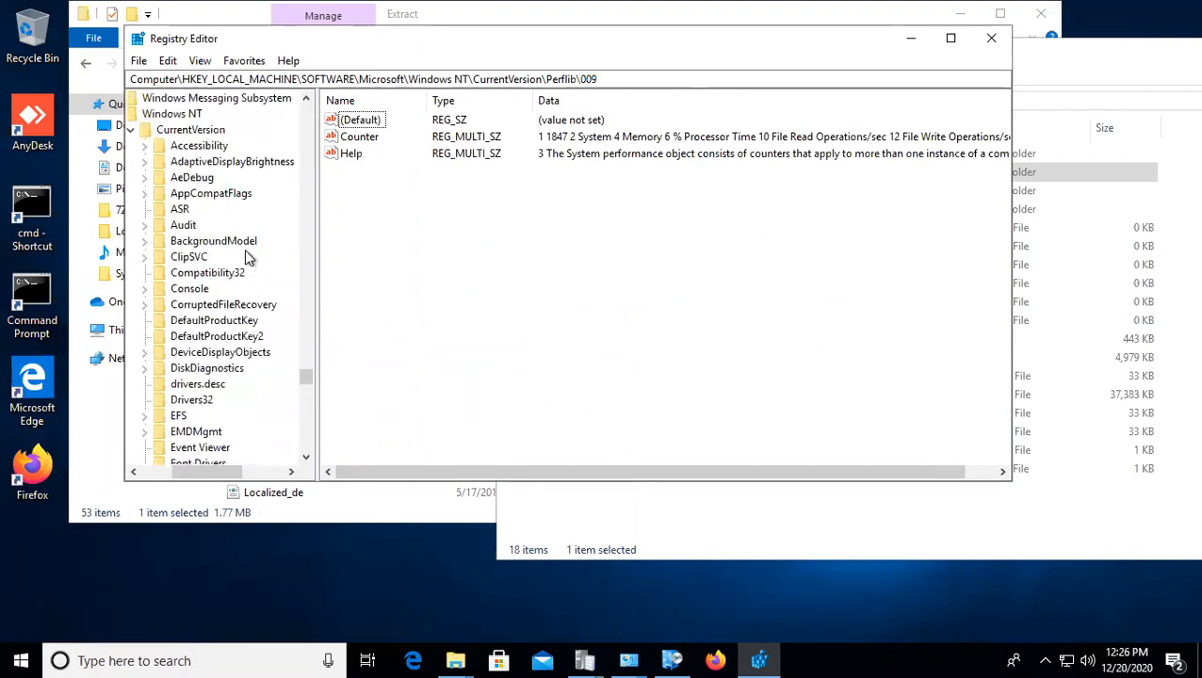
scroll(246, 256, down, 2)
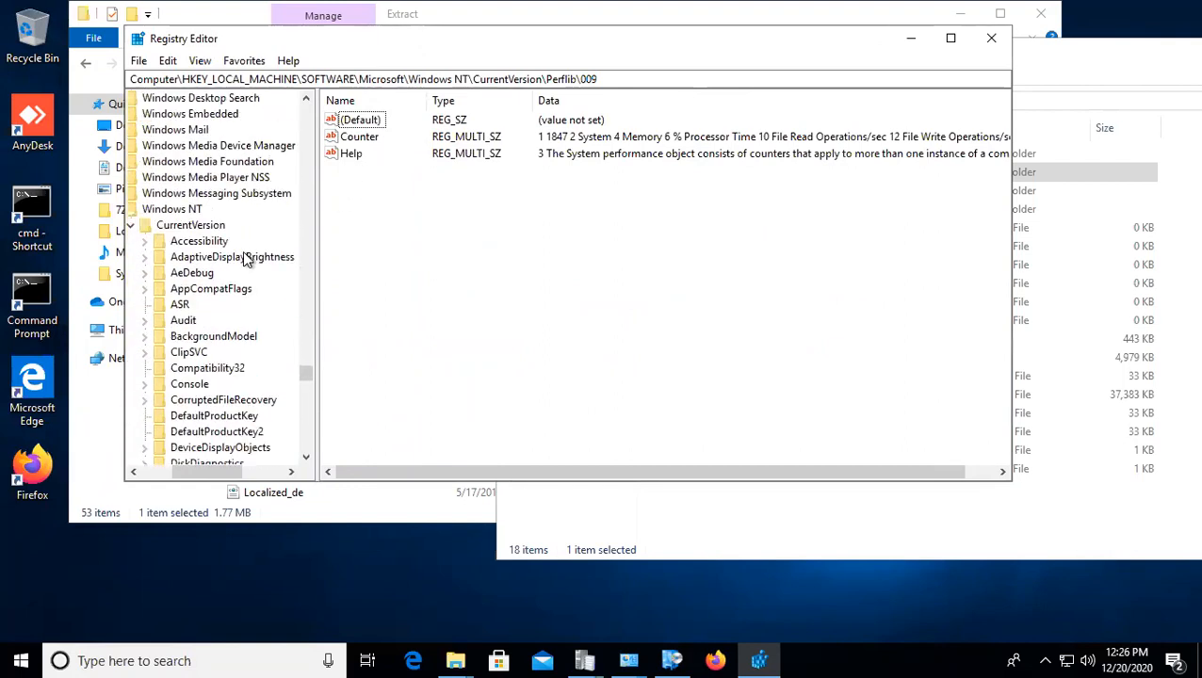
scroll(185, 278, down, 4)
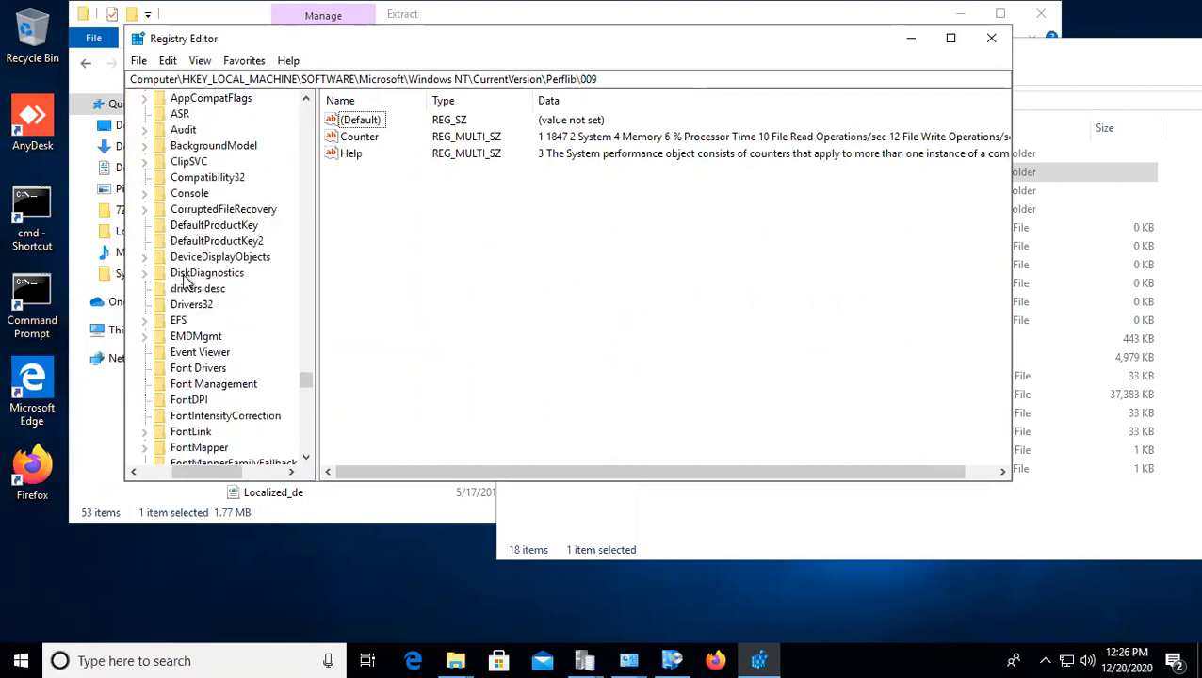
scroll(186, 292, down, 11)
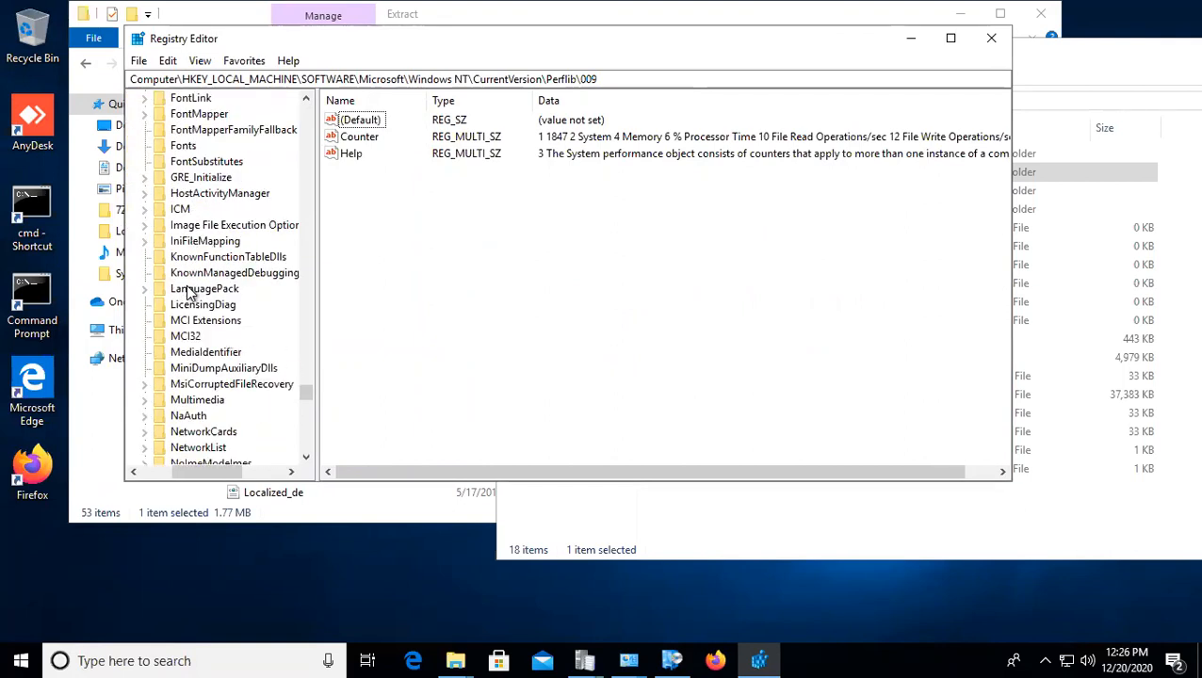
scroll(207, 356, down, 3)
scroll(207, 356, up, 2)
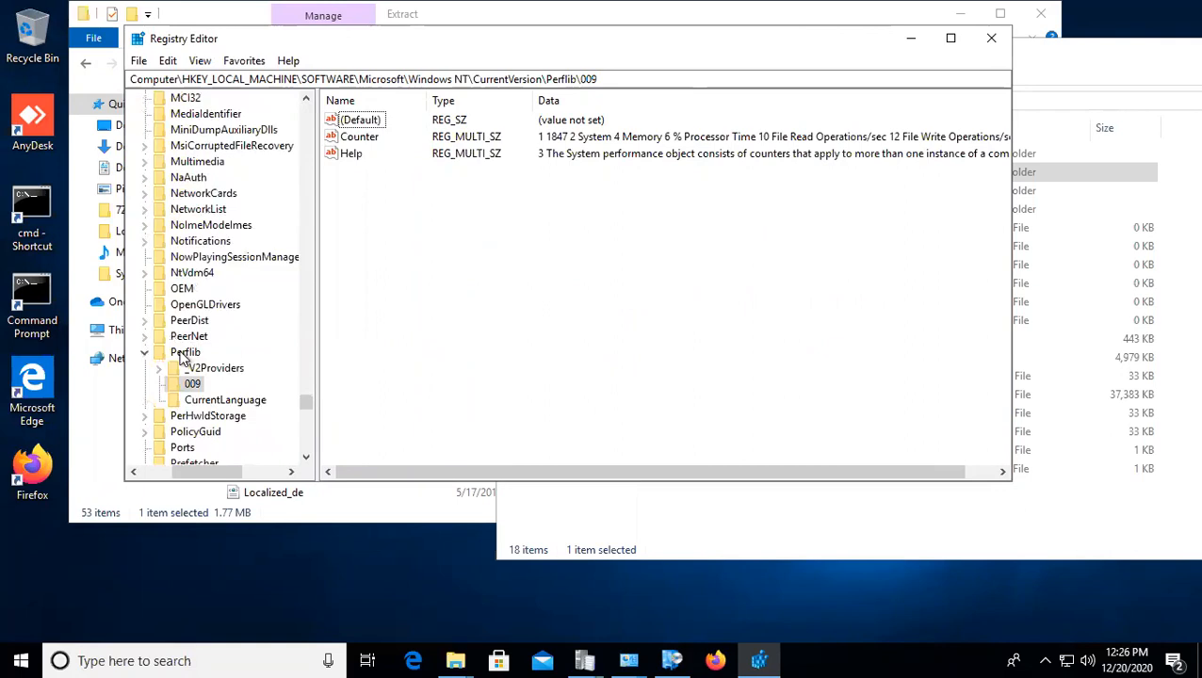
click(144, 353)
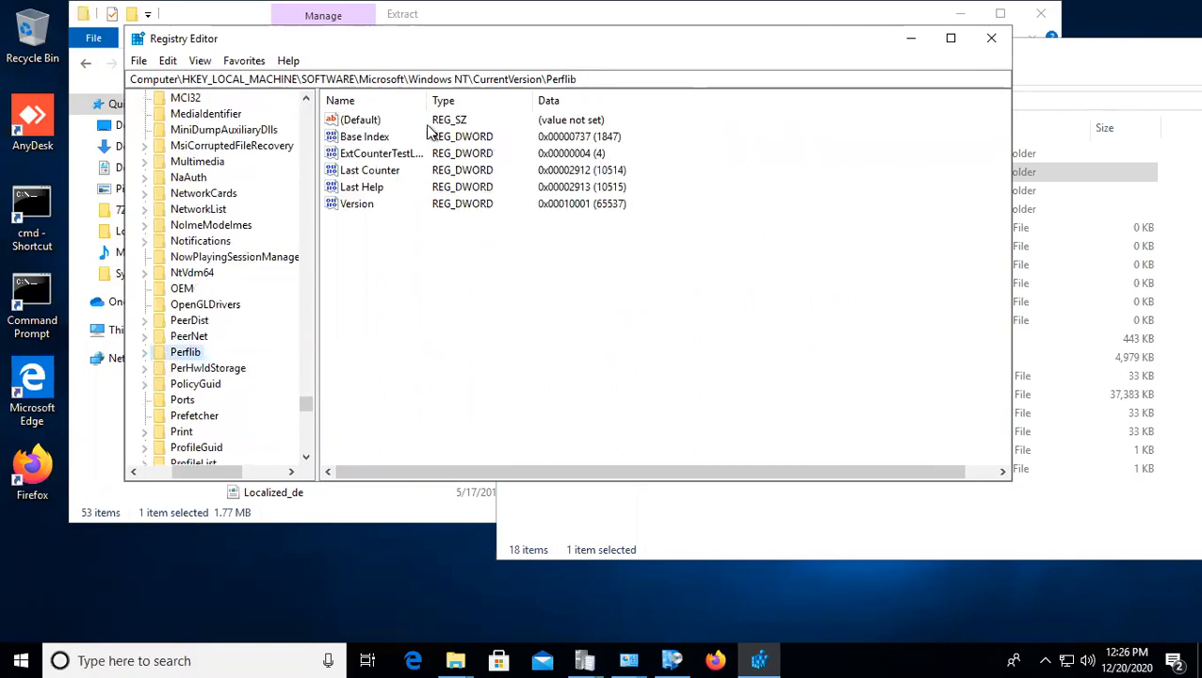
Step: Remove \Perflib from the registry path and go to HKEY_LOCAL_MACHINE\SOFTWARE\Microsoft\Windows NT\CurrentVersion
click(497, 80)
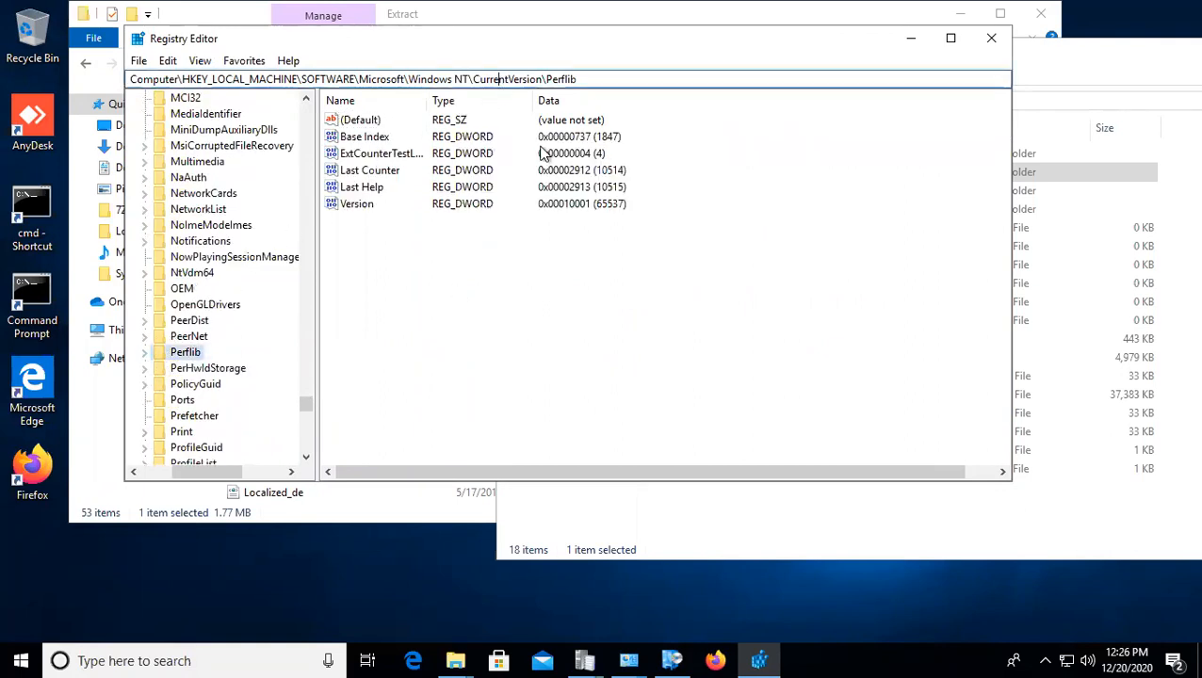
drag(543, 80, 606, 85)
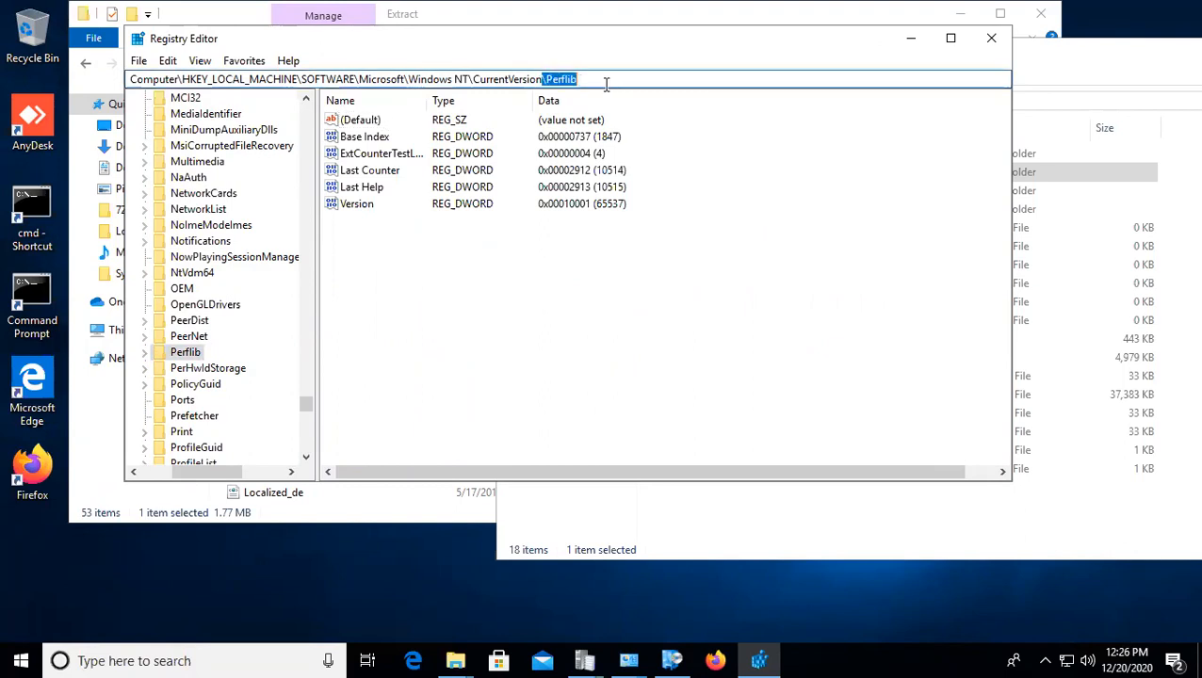
key(BackSpace)
key(Return)
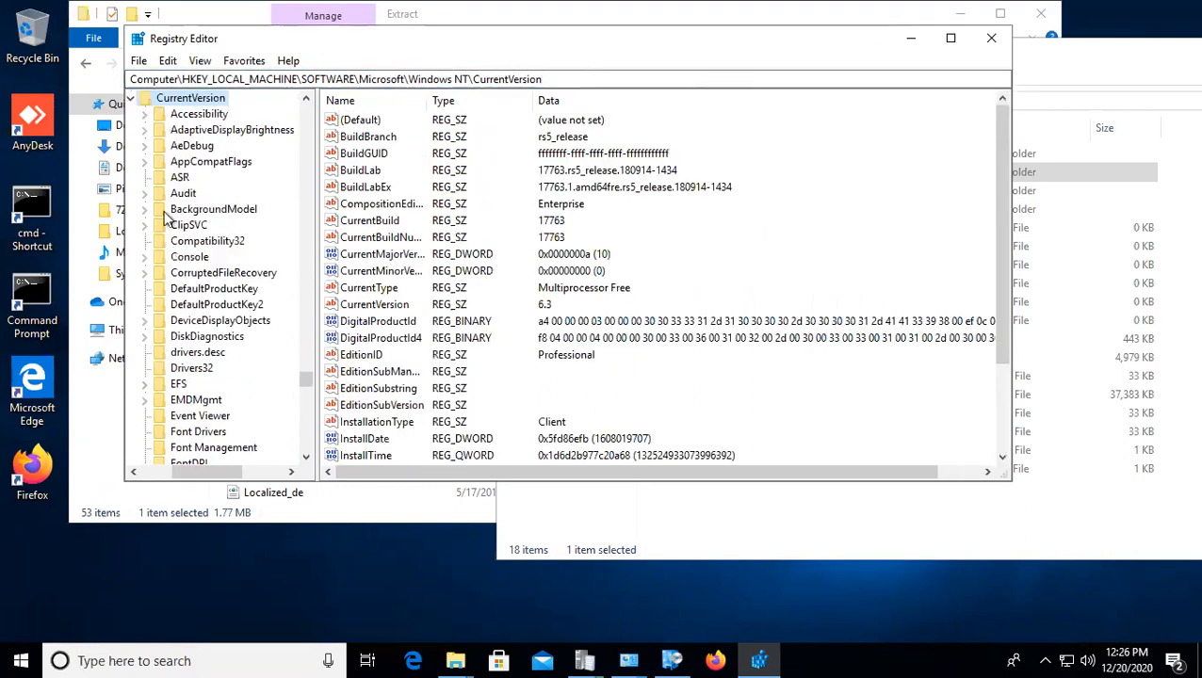
Step: Look for the Uninstall key among the CurrentVersion subkeys, jumping to keys that start with "uni"
click(181, 386)
scroll(188, 394, down, 5)
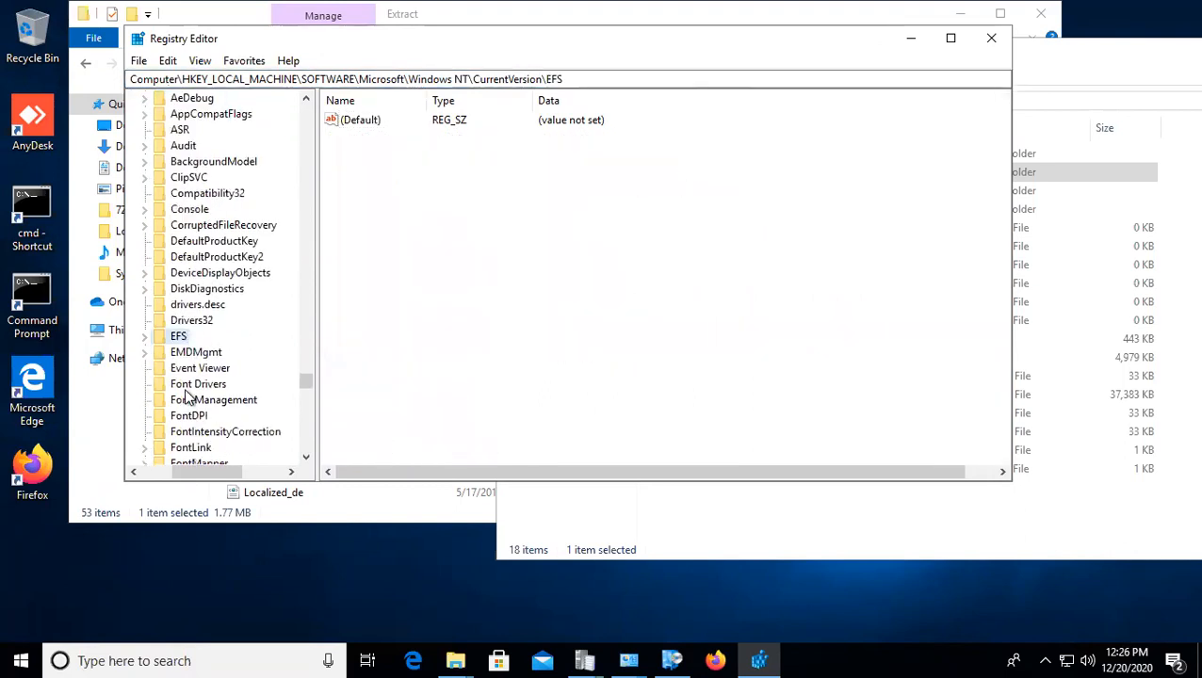
scroll(204, 394, down, 1)
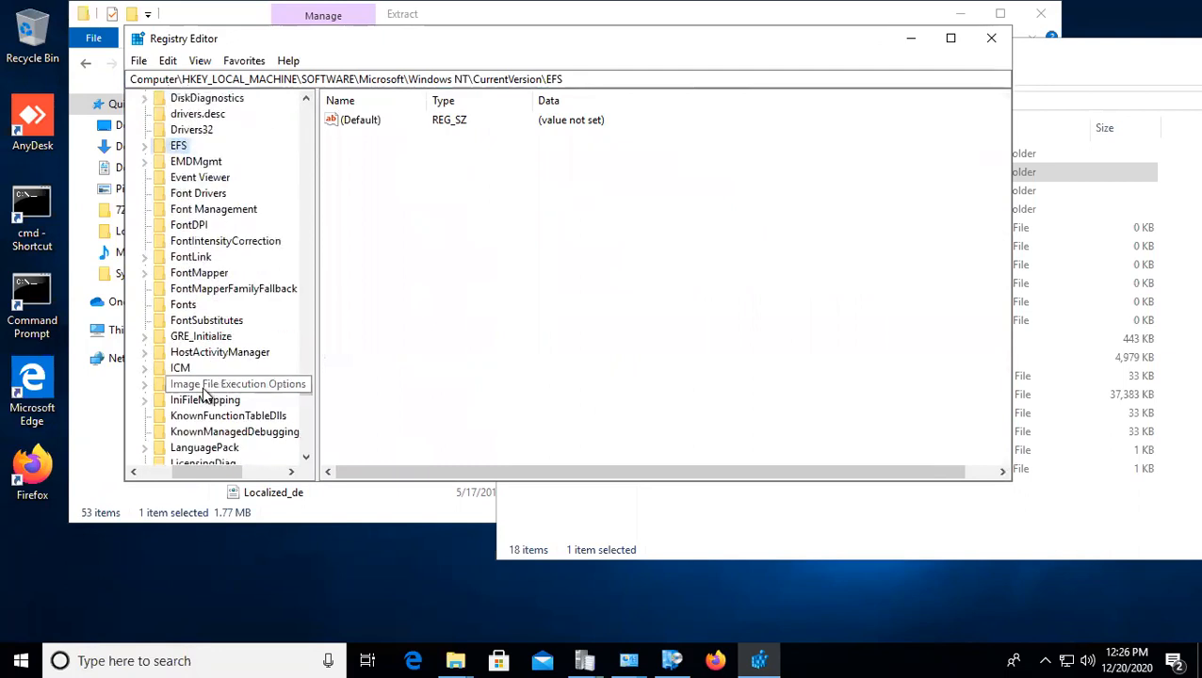
scroll(204, 394, down, 4)
scroll(200, 358, down, 3)
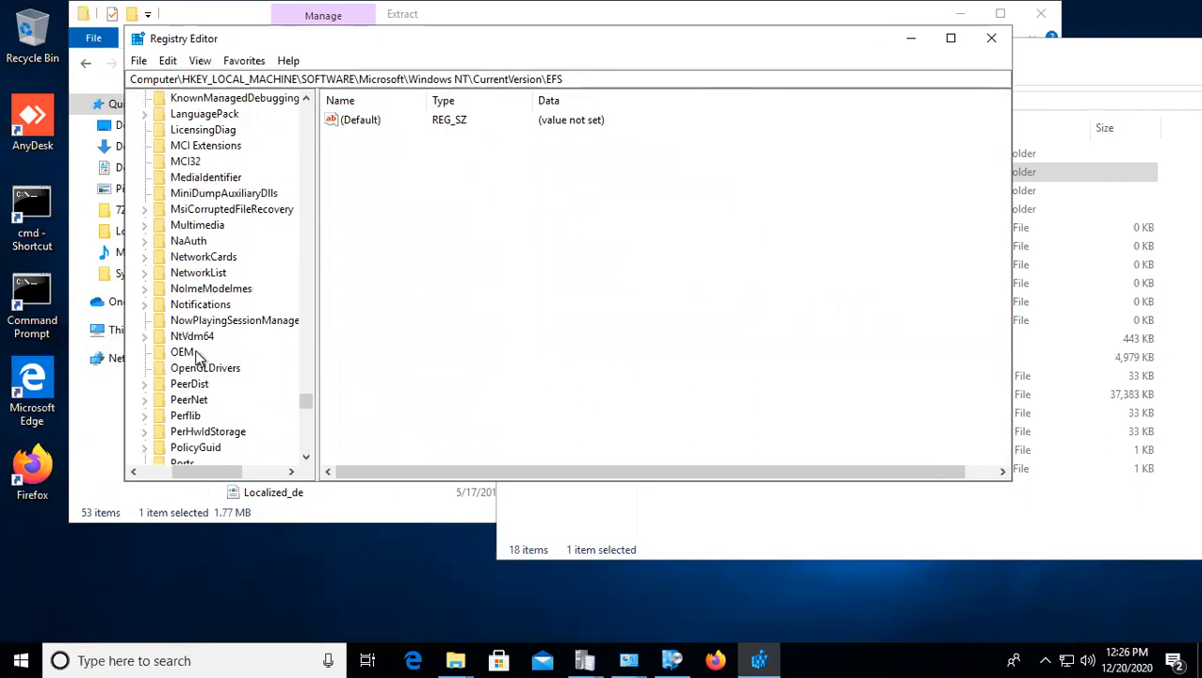
click(199, 304)
text(uni)
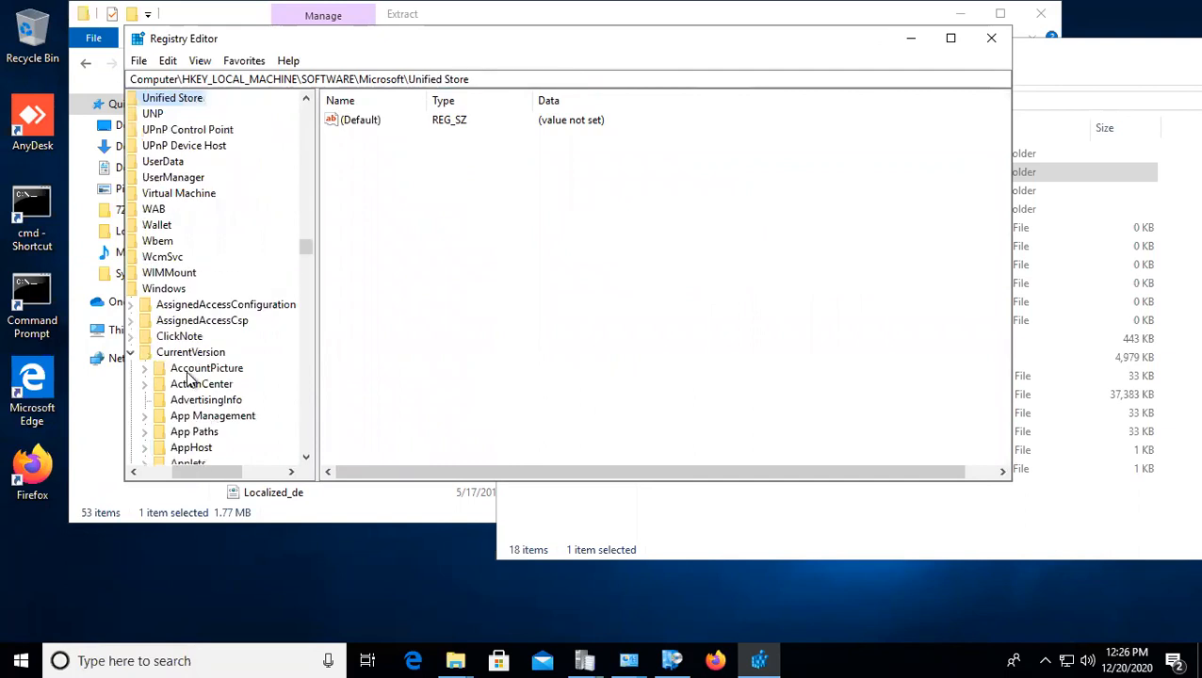
scroll(206, 386, down, 8)
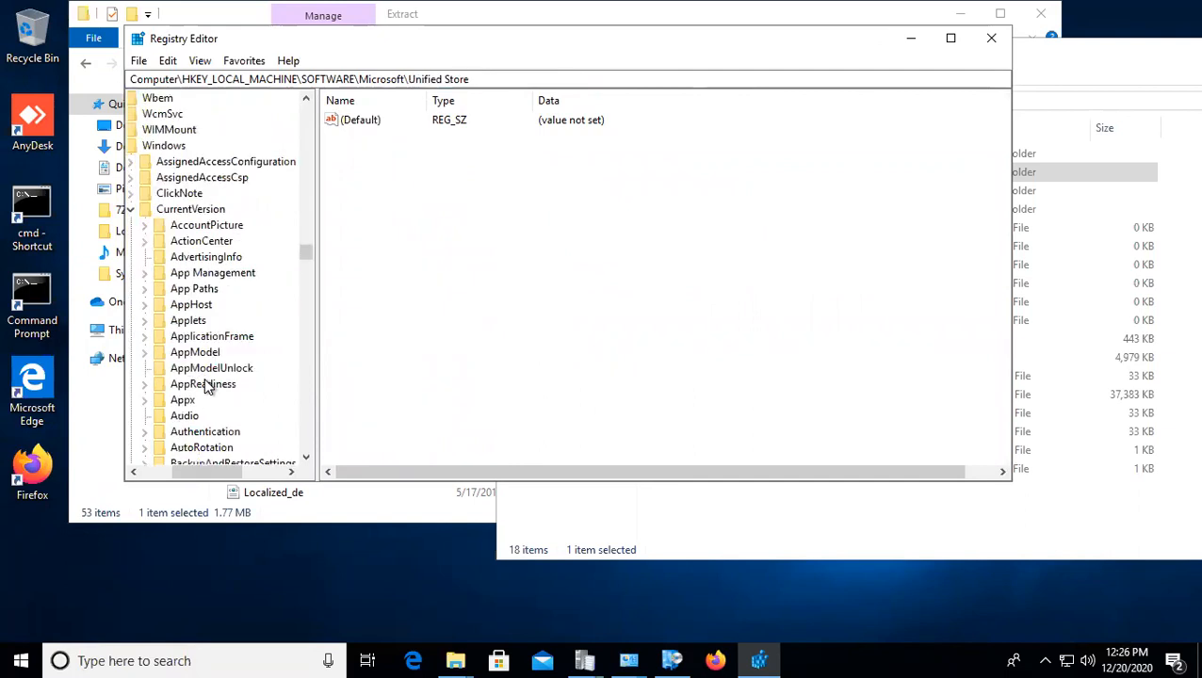
Step: Switch to the browser's Google results to check the Uninstall registry path, and return to the remote desktop session
mouse_move(703, 10)
click(782, 10)
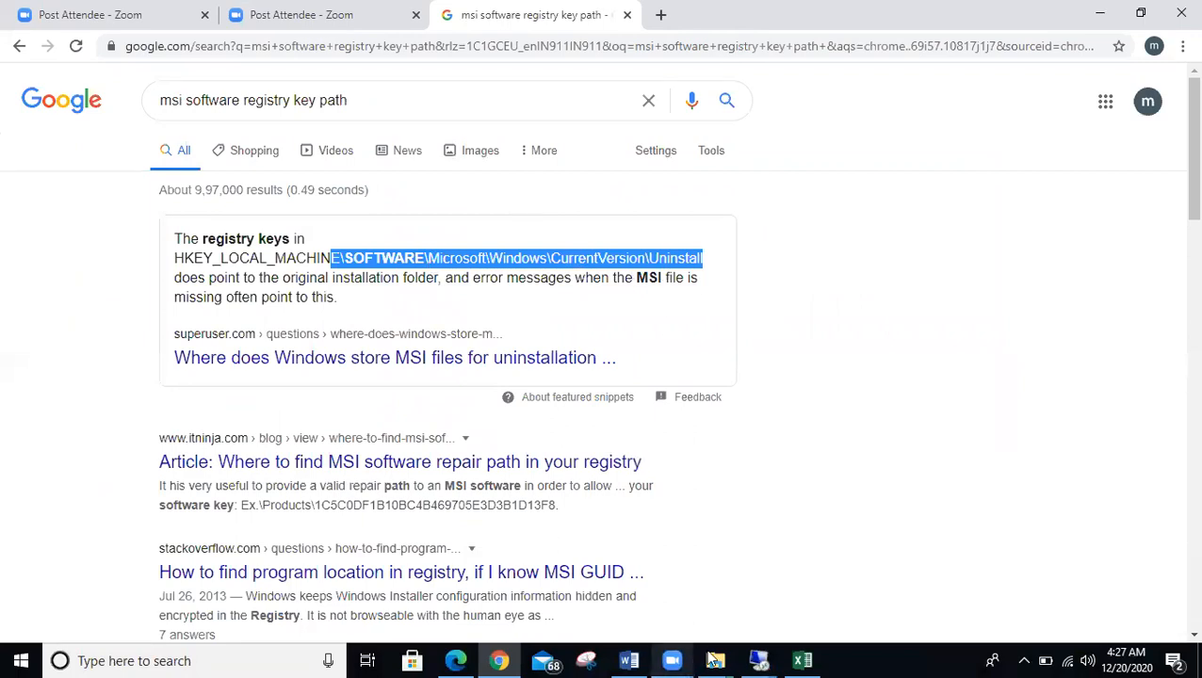
click(758, 660)
click(712, 595)
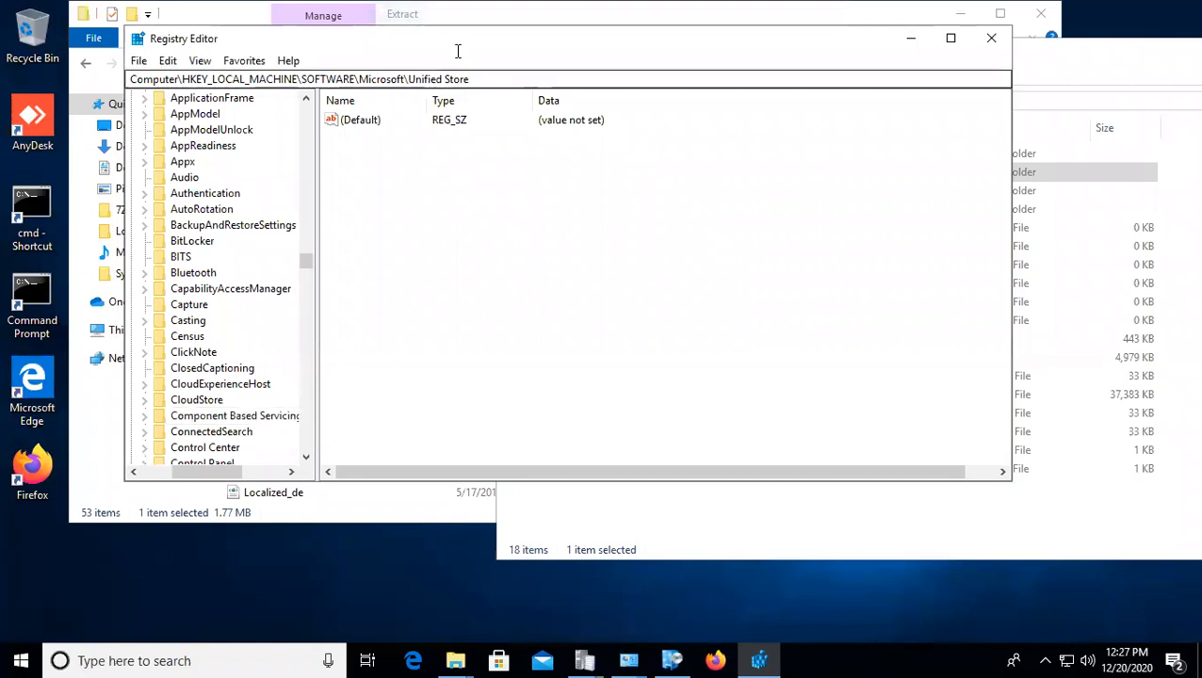
Step: Maximize the Registry Editor and select the Uninstall key under HKEY_LOCAL_MACHINE\SOFTWARE\Microsoft\Windows\CurrentVersion
double_click(455, 50)
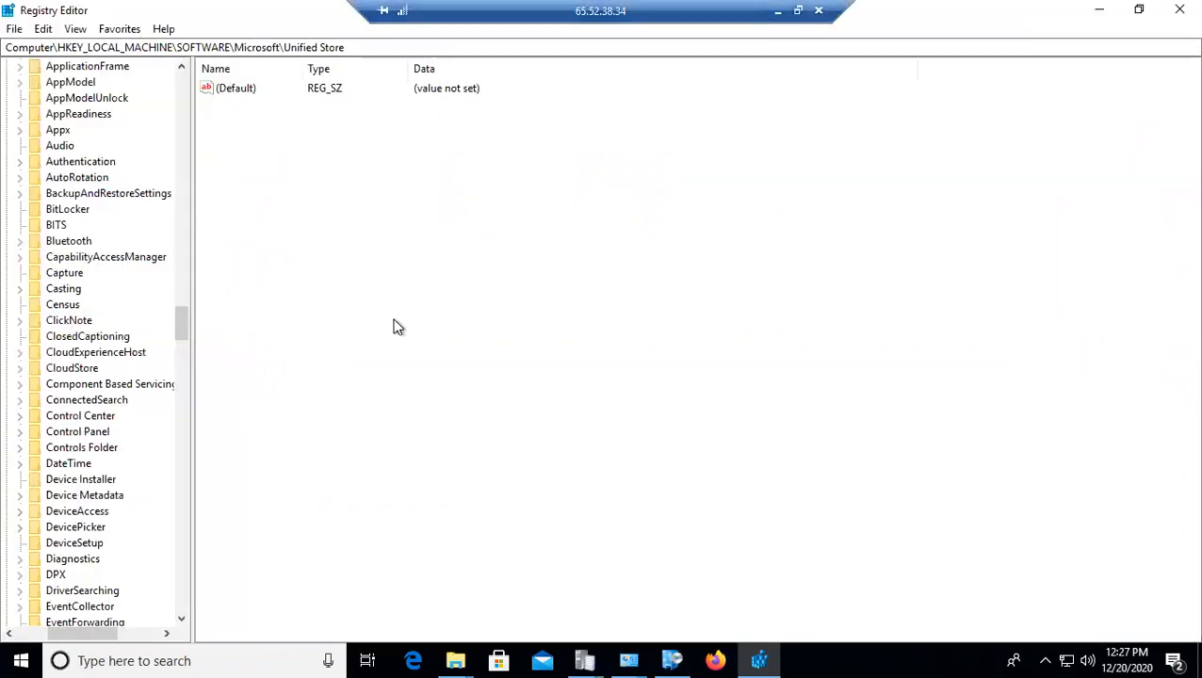
click(63, 356)
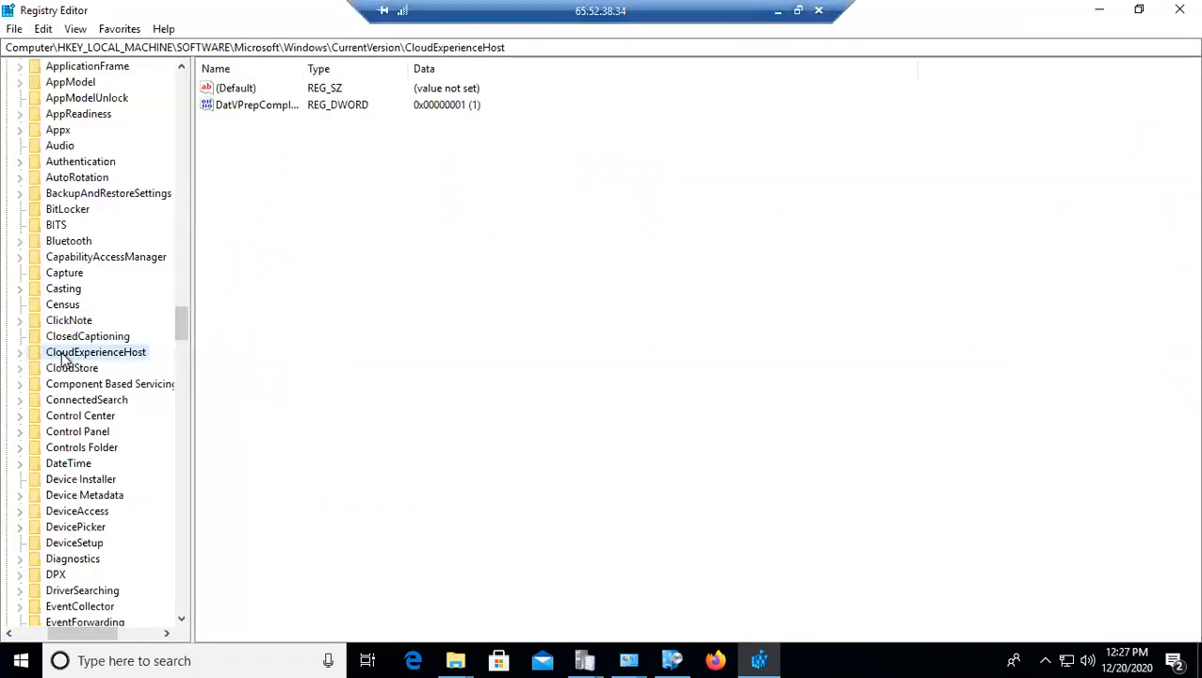
scroll(63, 353, up, 6)
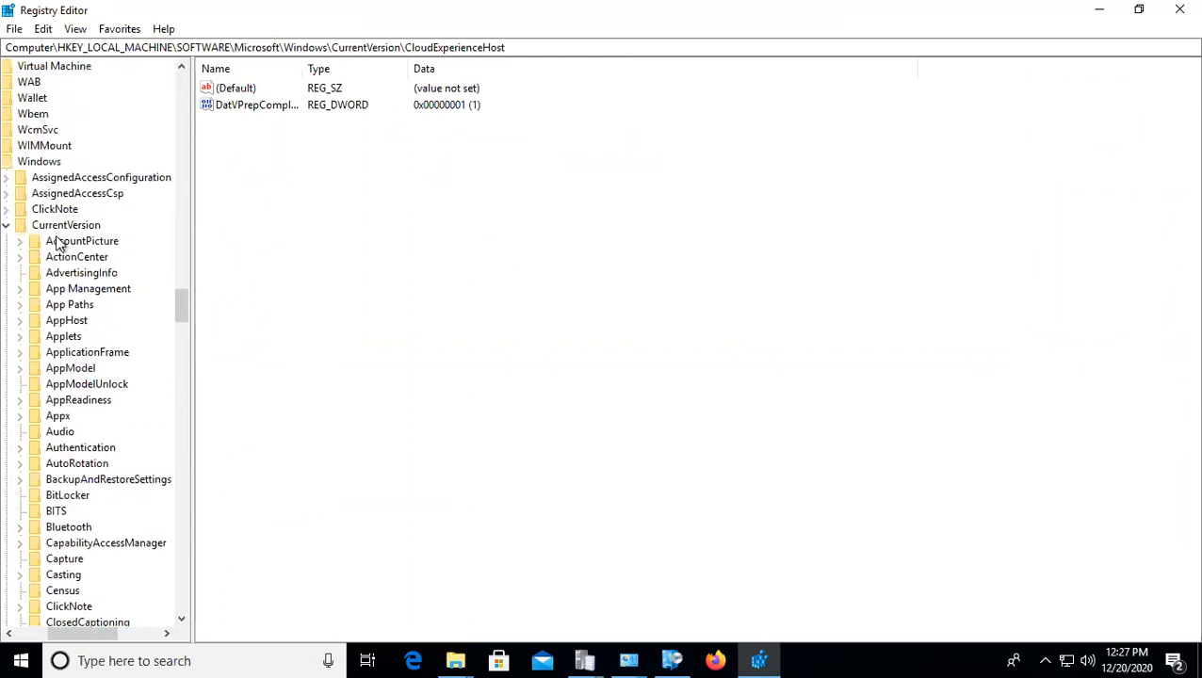
click(65, 226)
click(69, 384)
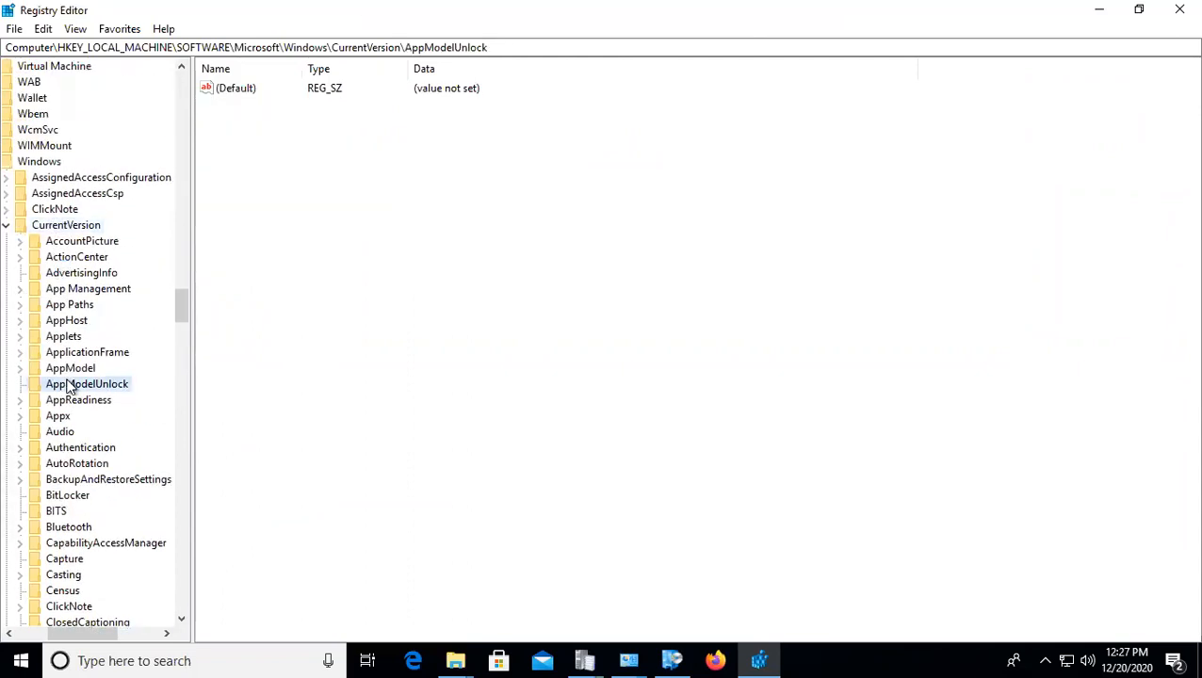
key(u)
scroll(95, 522, down, 2)
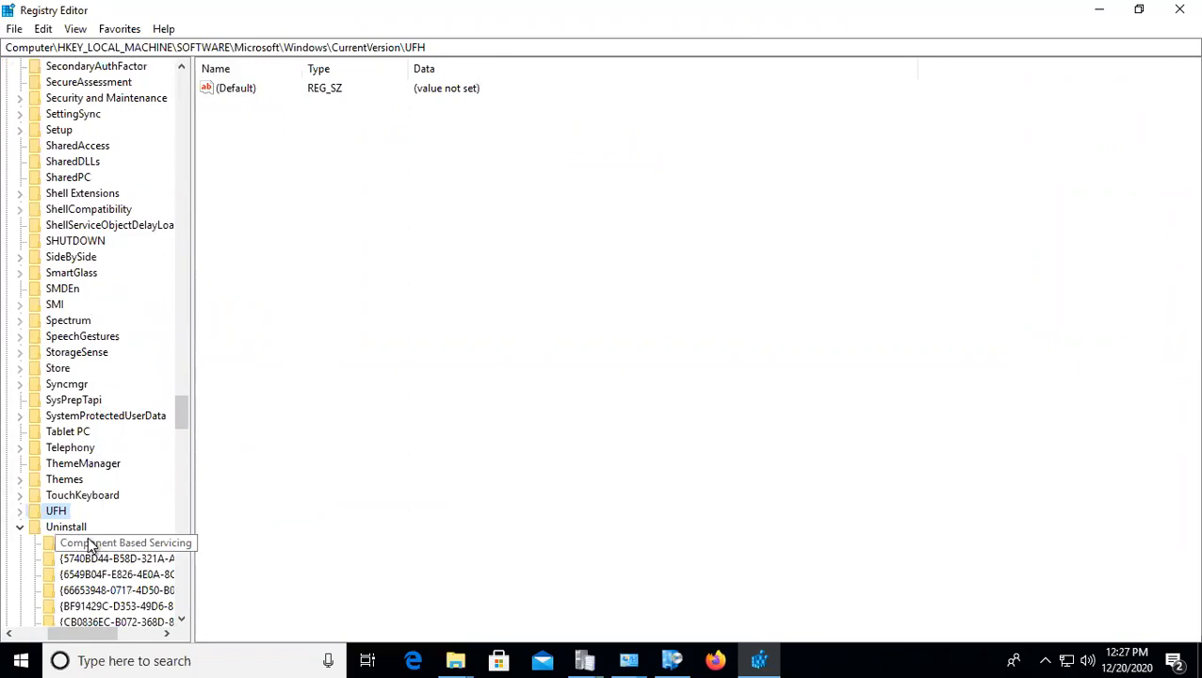
click(79, 528)
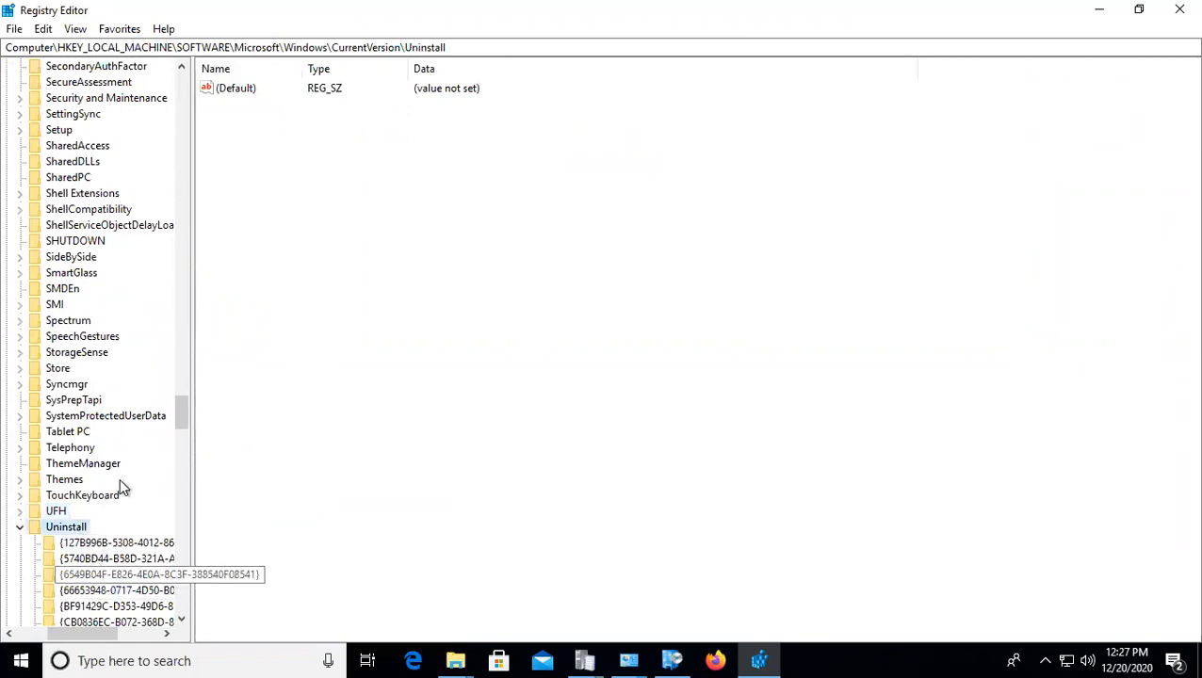
Step: Look through the Uninstall subkeys and inspect the WinRAR archiver, WIC and SchedulingAgent entries
scroll(121, 486, down, 3)
scroll(120, 480, down, 3)
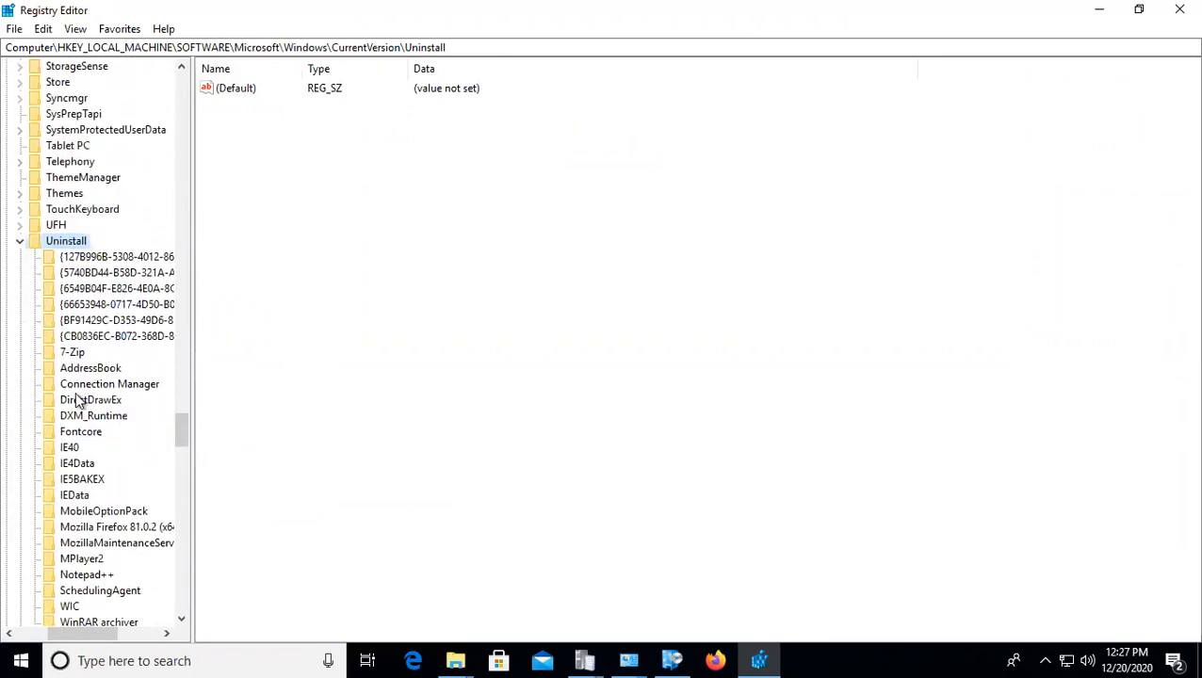
scroll(115, 505, down, 2)
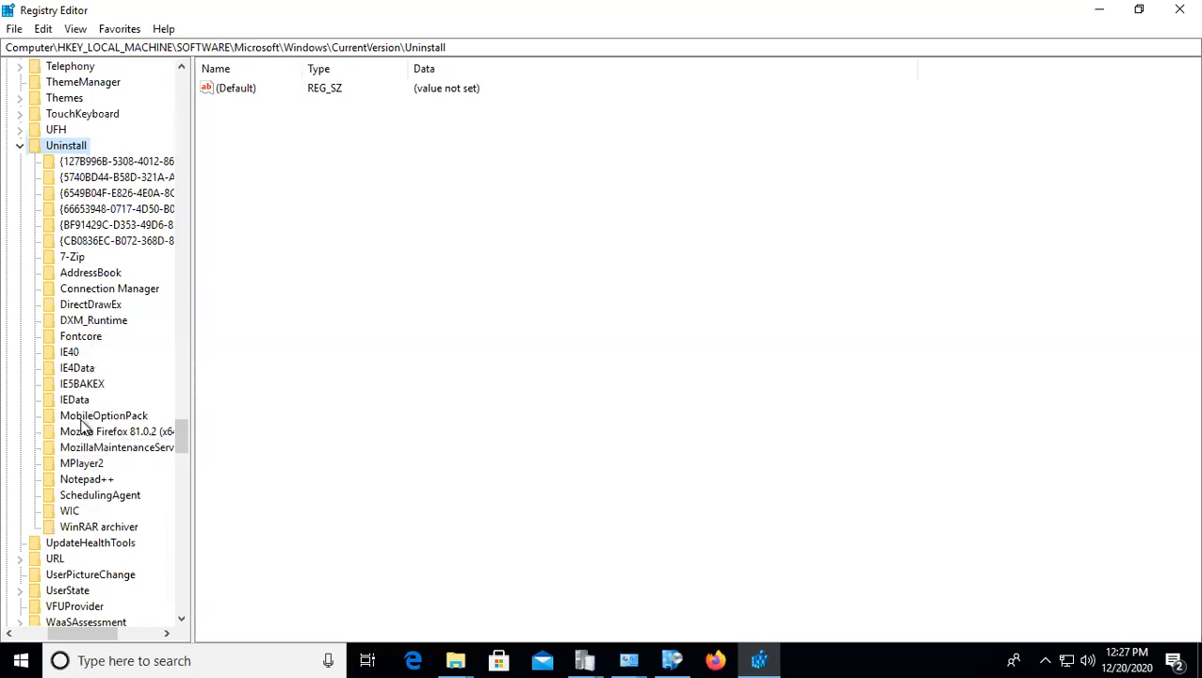
click(78, 527)
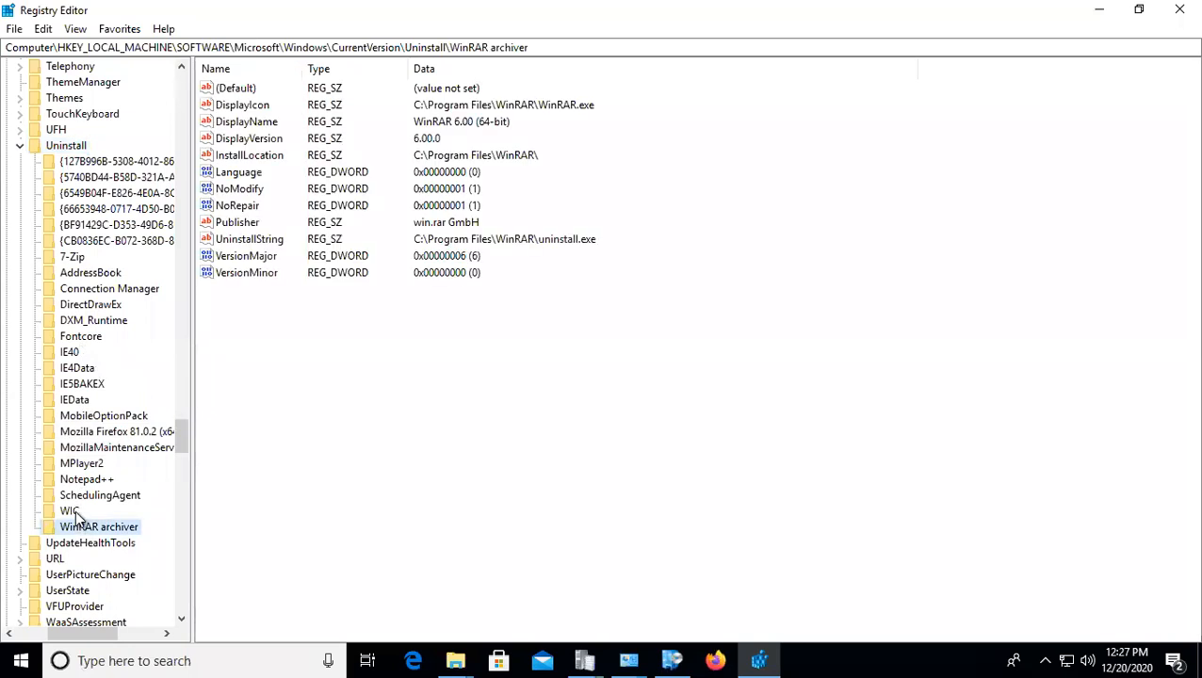
click(73, 512)
click(85, 495)
Step: Open the Notepad++ uninstall entry, select its DisplayName value and widen the Name column to read the full value names
click(83, 479)
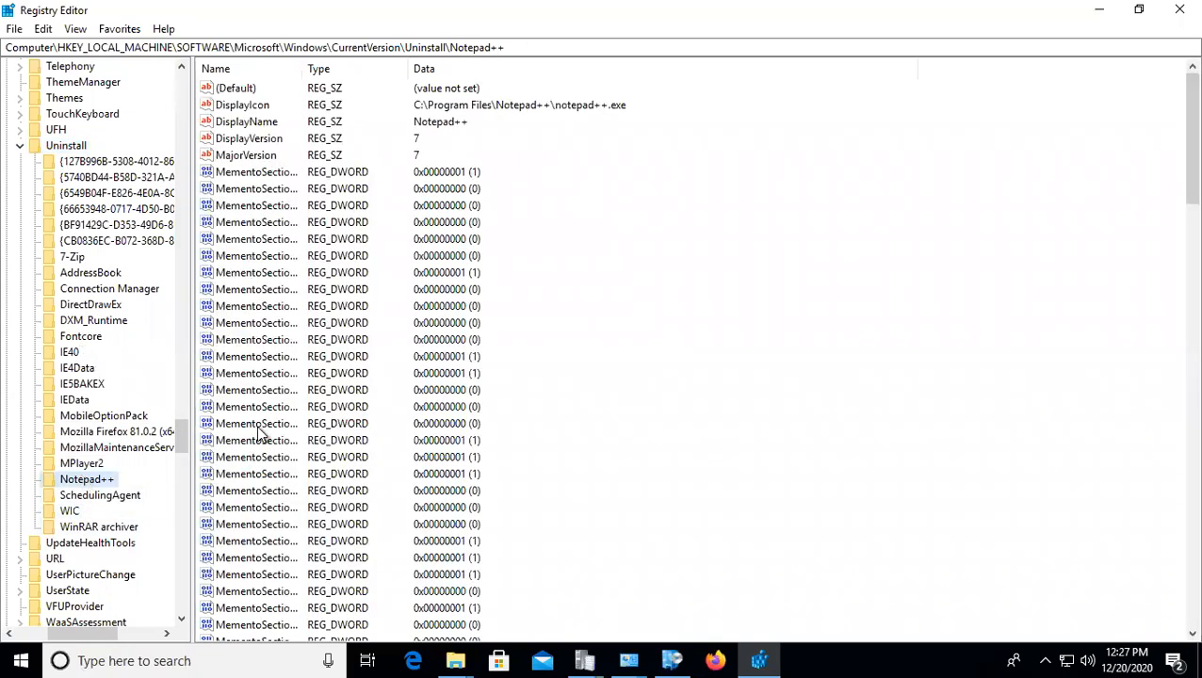
click(267, 124)
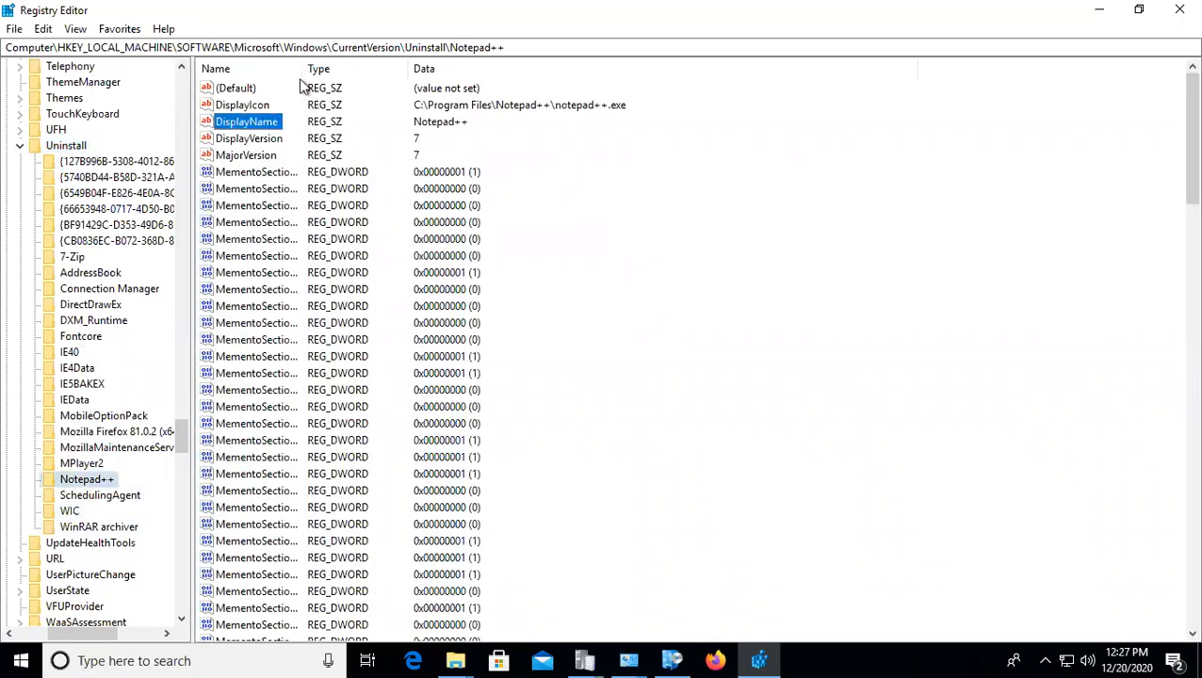
drag(432, 58, 430, 59)
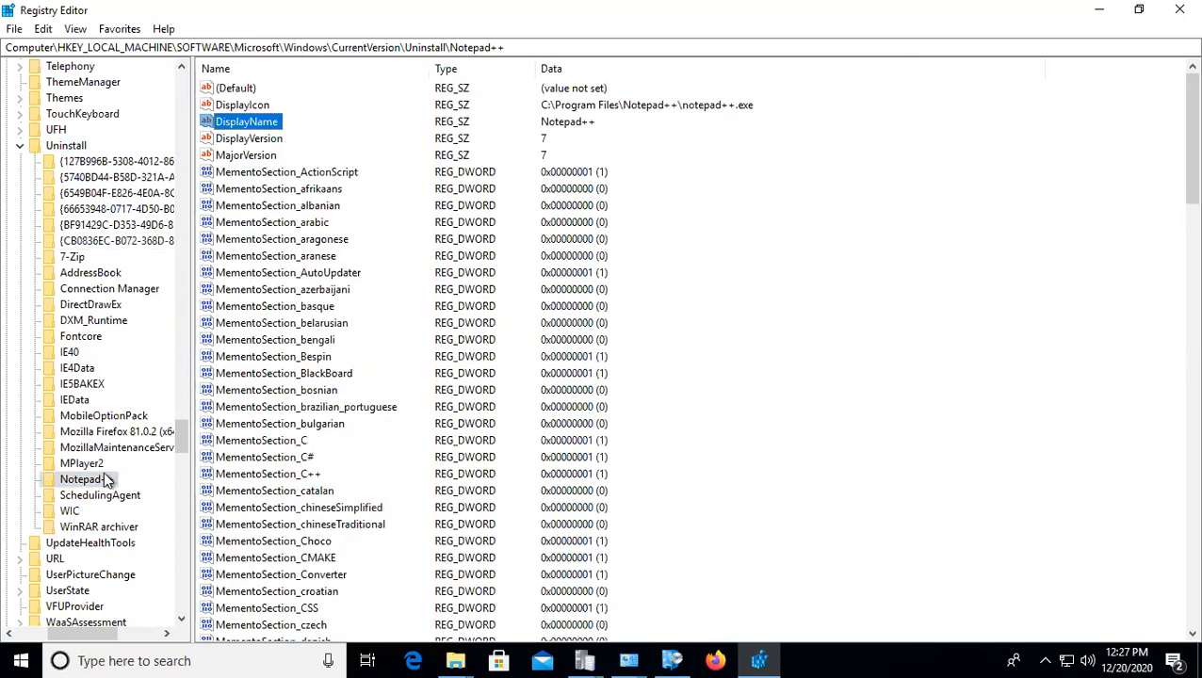
Step: Look through the Uninstall subkeys from IEData up to 7-Zip, checking each for a Citrix Receiver entry
click(79, 402)
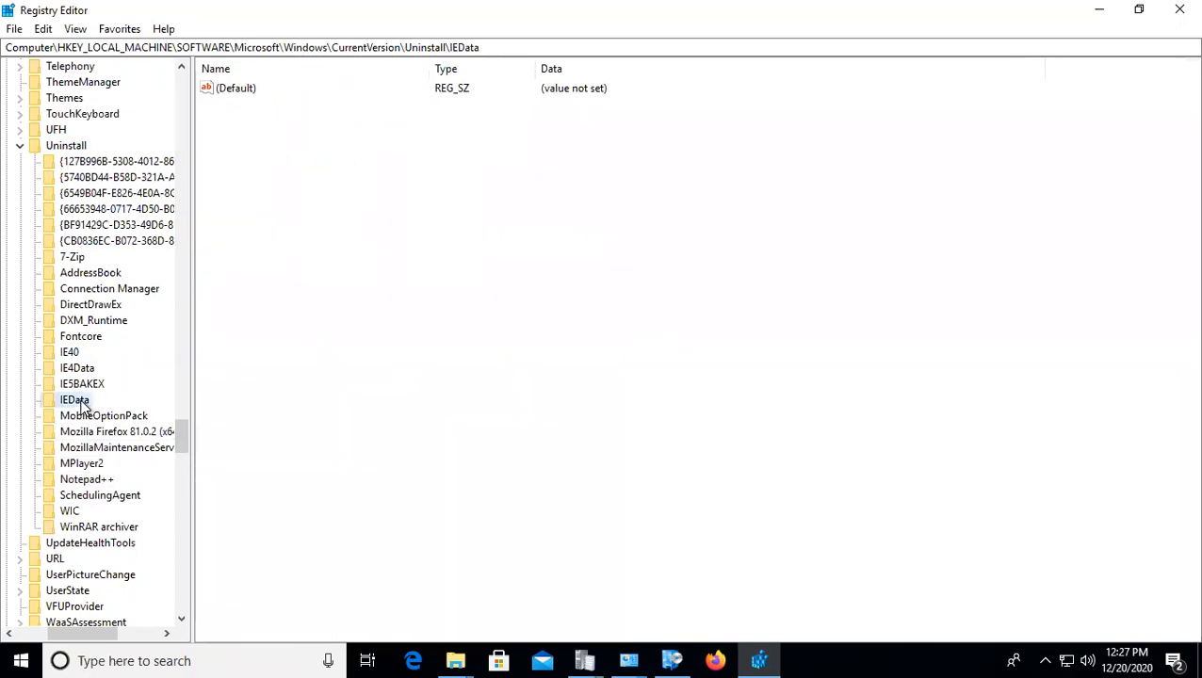
click(84, 385)
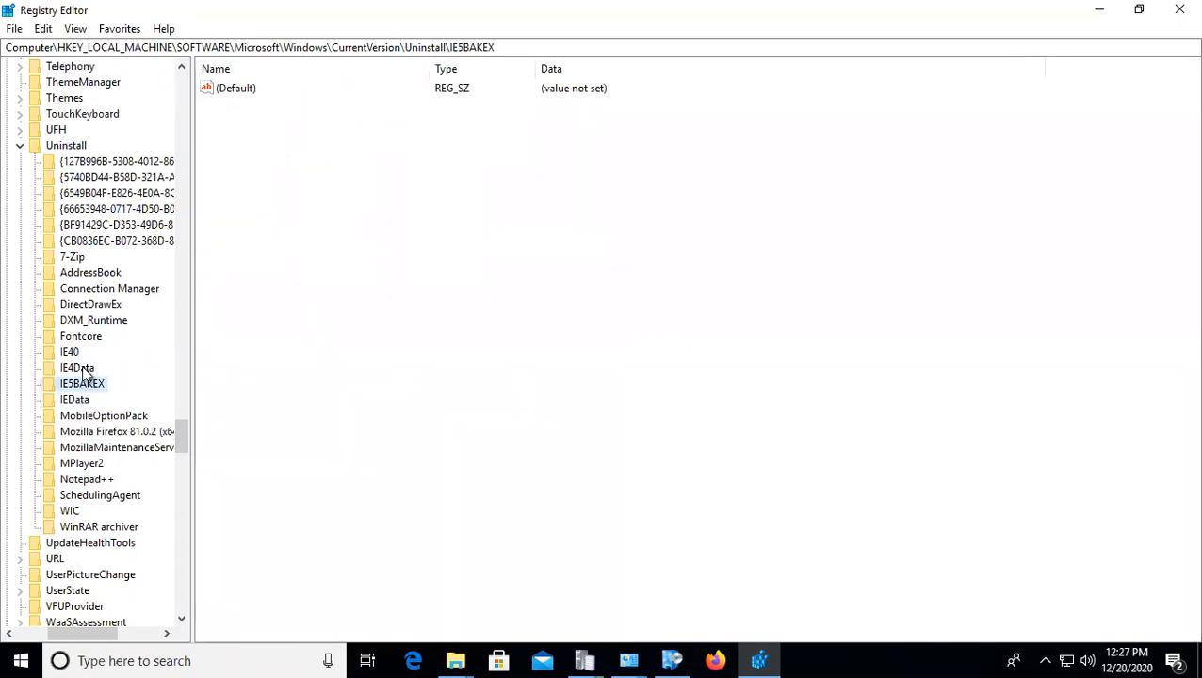
click(84, 369)
click(79, 352)
click(85, 336)
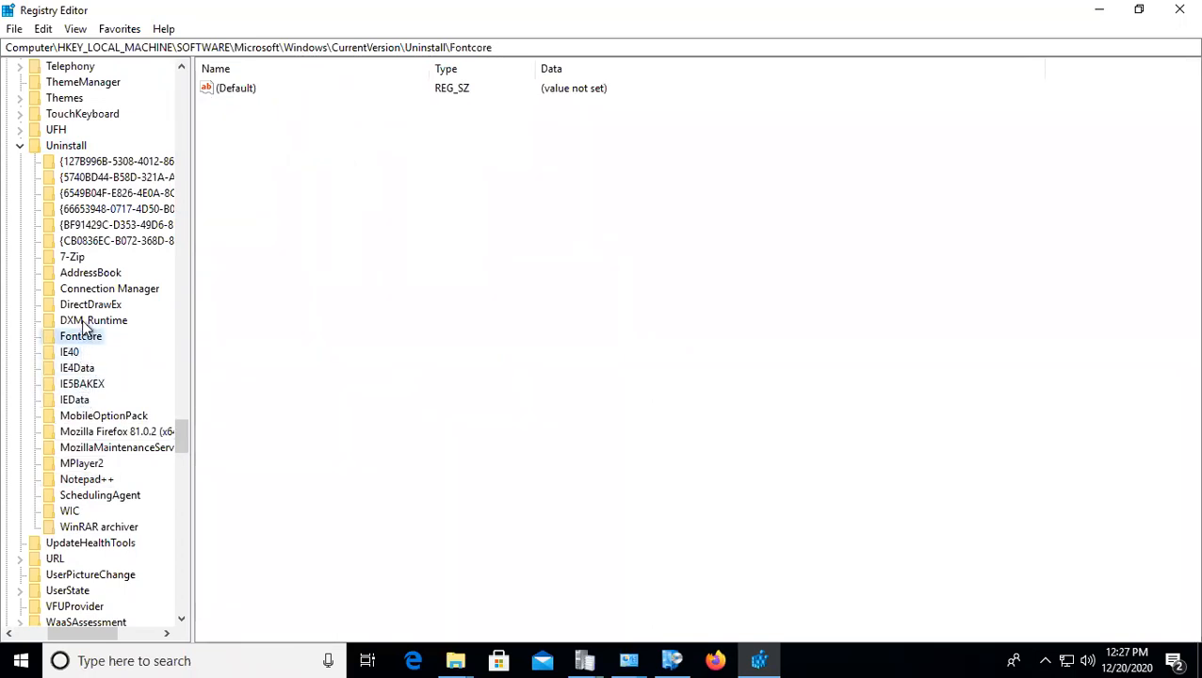
click(91, 320)
click(93, 305)
click(99, 290)
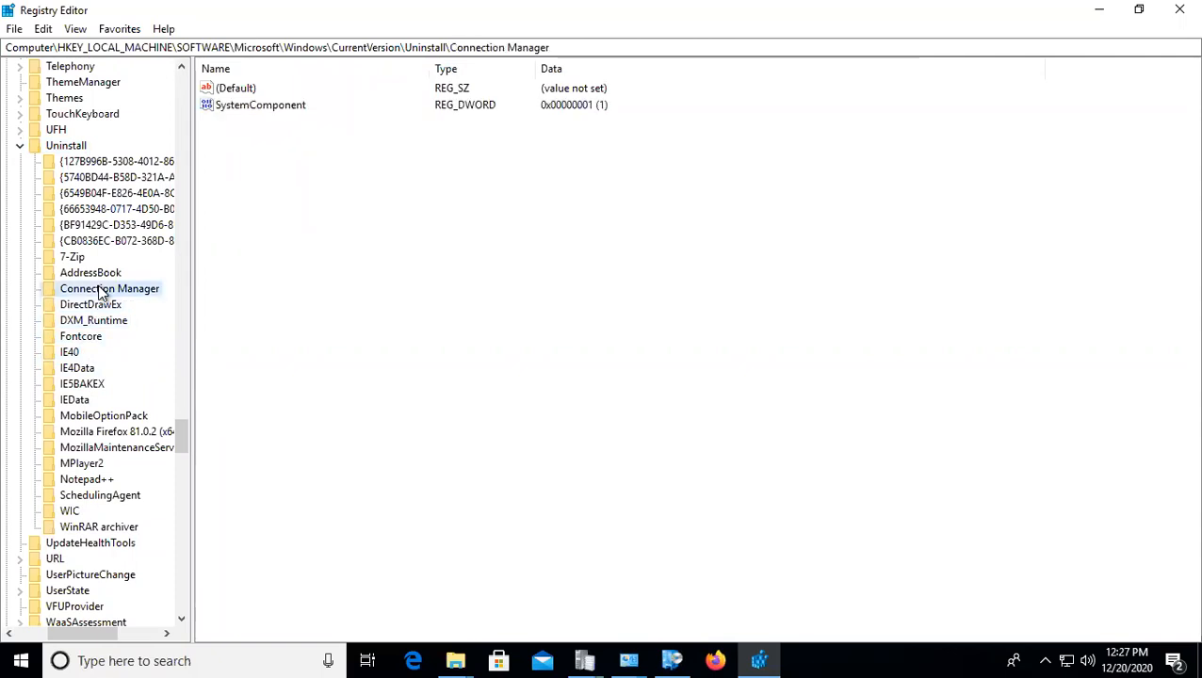
click(98, 280)
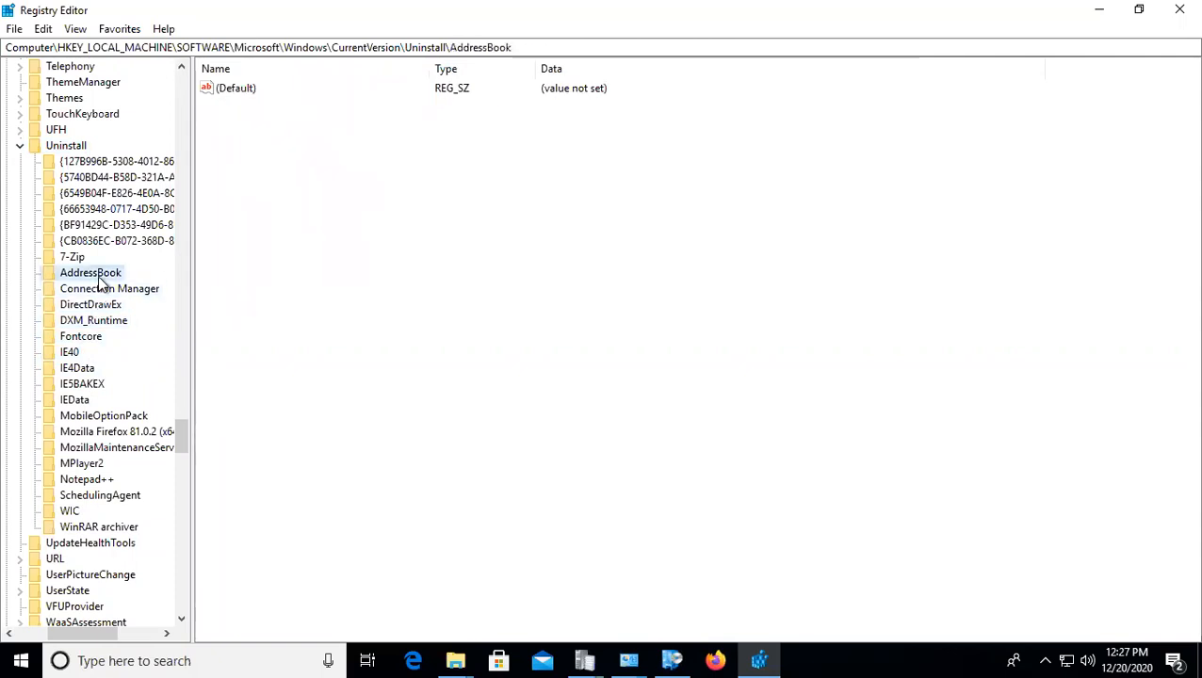
click(81, 258)
Step: Inspect the GUID-named Uninstall subkeys one by one, from the one starting CB0836EC up to the one starting 127B996B
click(91, 243)
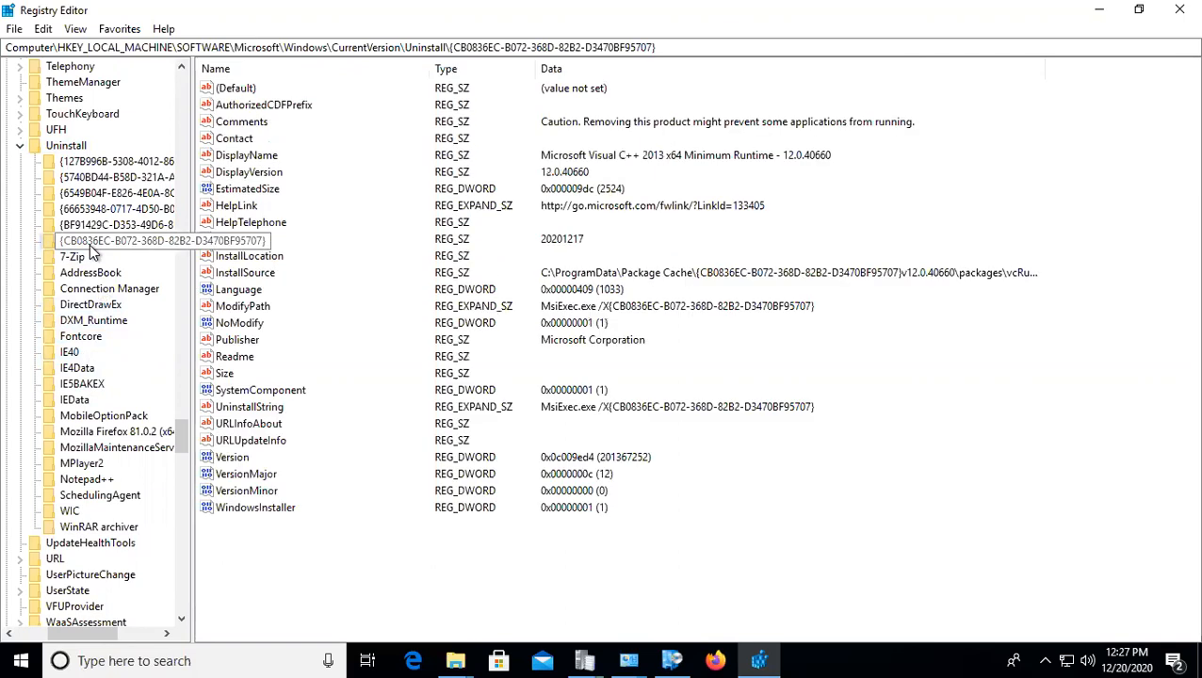
click(92, 226)
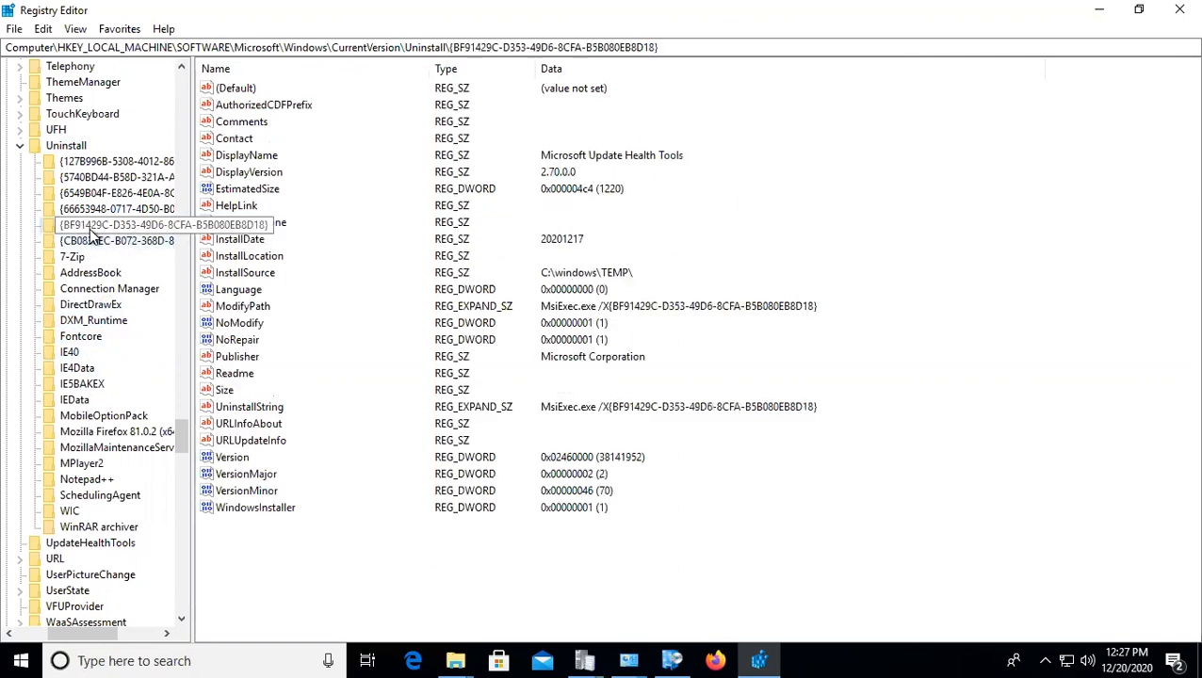
click(93, 209)
click(94, 194)
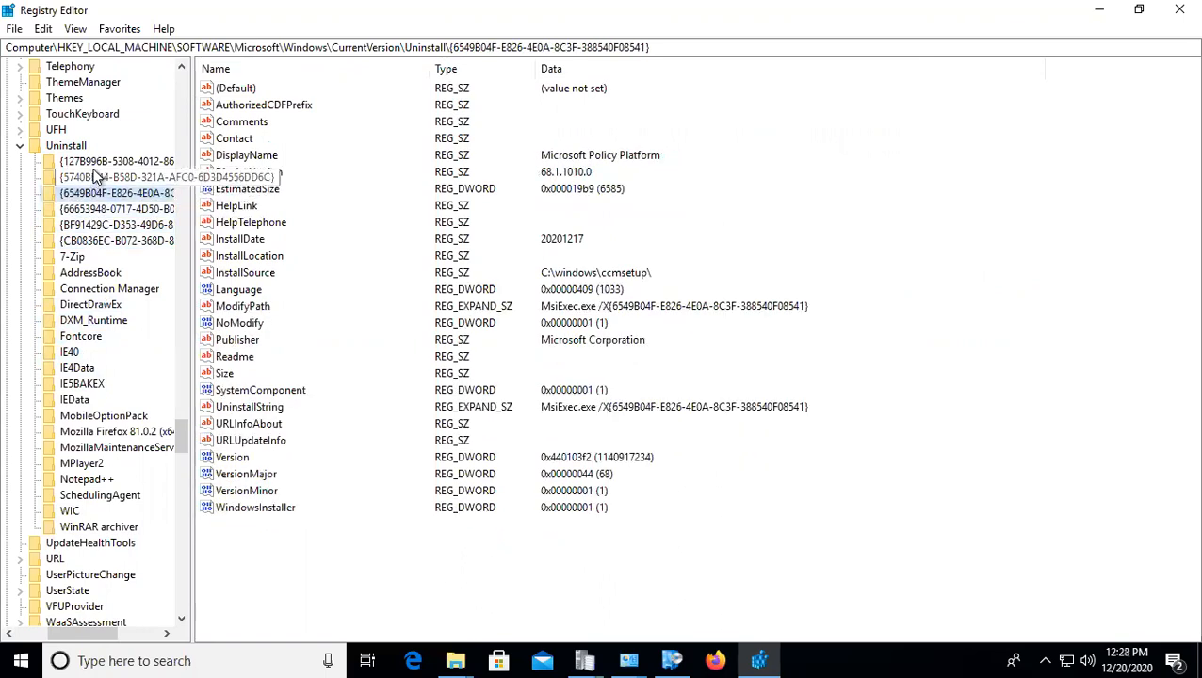
click(97, 177)
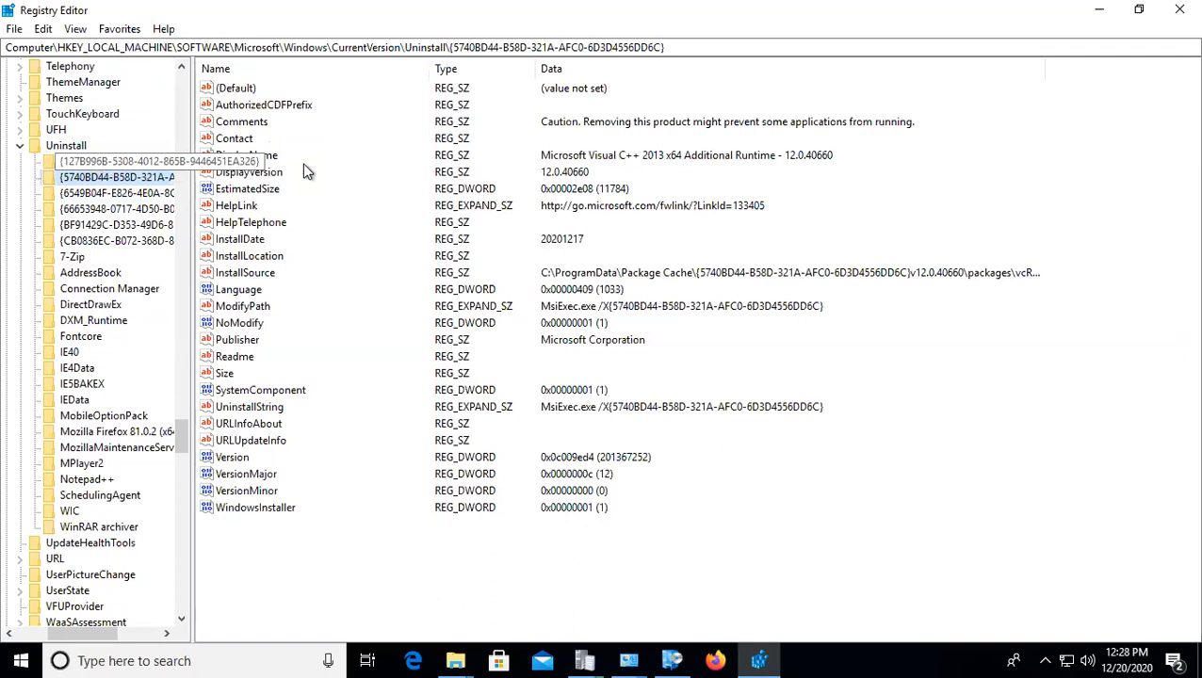
click(114, 164)
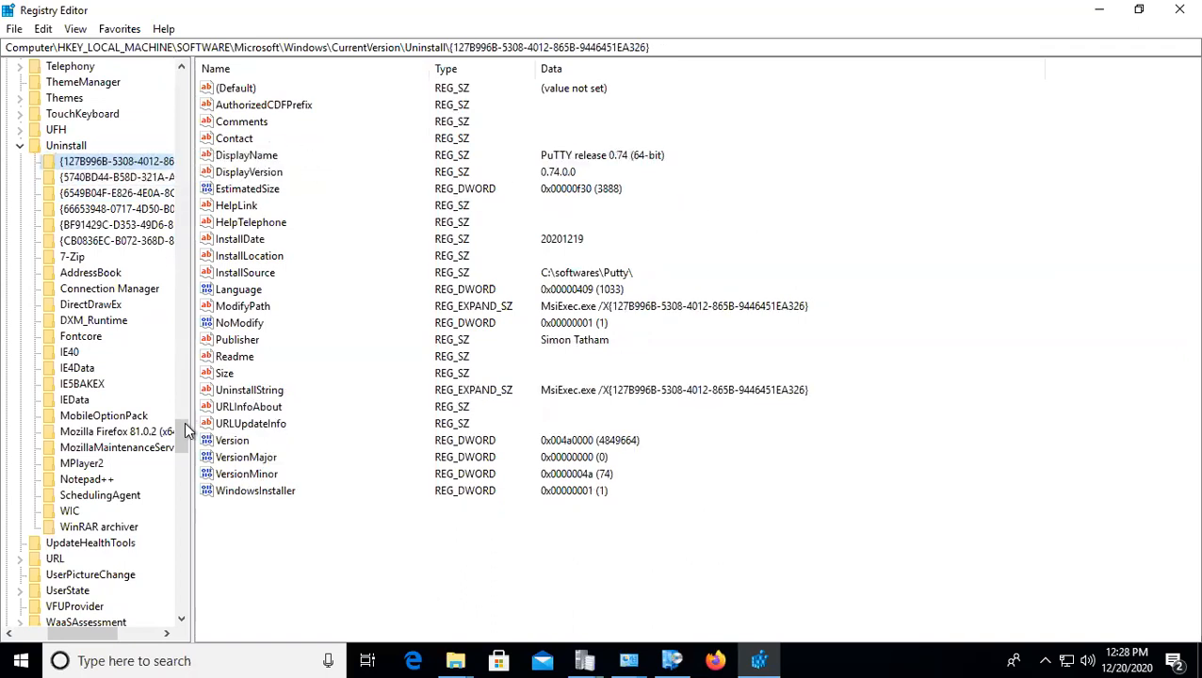
mouse_move(182, 420)
mouse_down()
mouse_move(191, 374)
mouse_move(201, 440)
mouse_move(193, 414)
mouse_up()
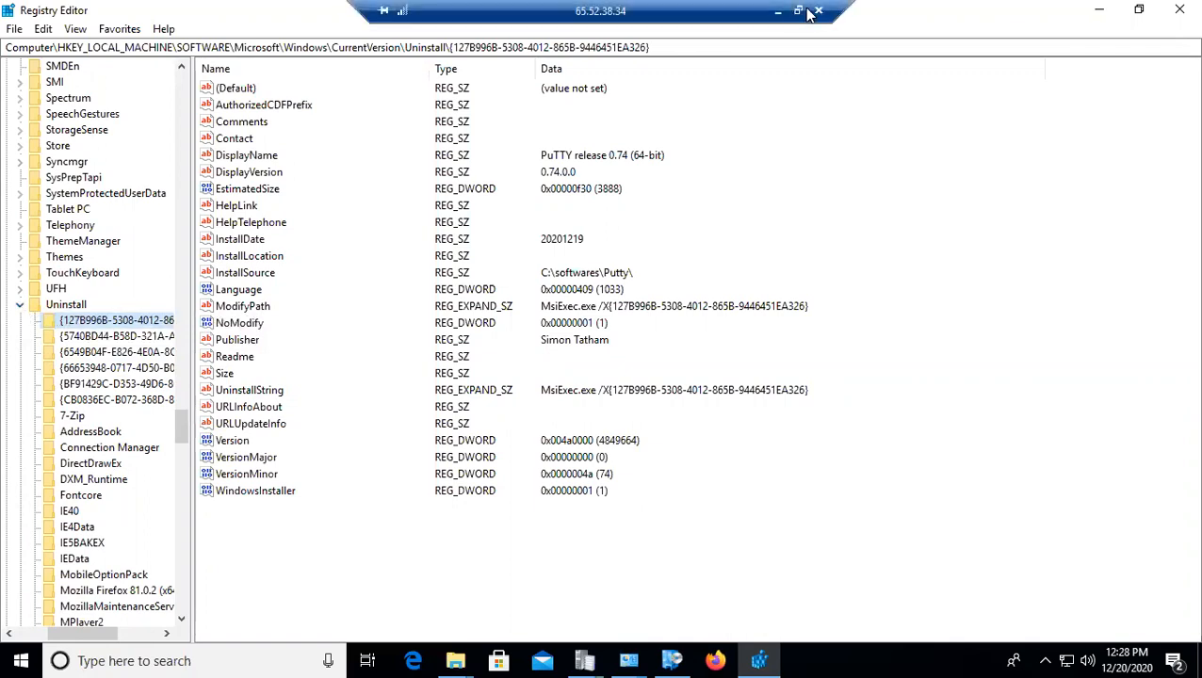
Step: Switch to the local browser and search Google in a new tab for "citrix software registry key path"
click(777, 13)
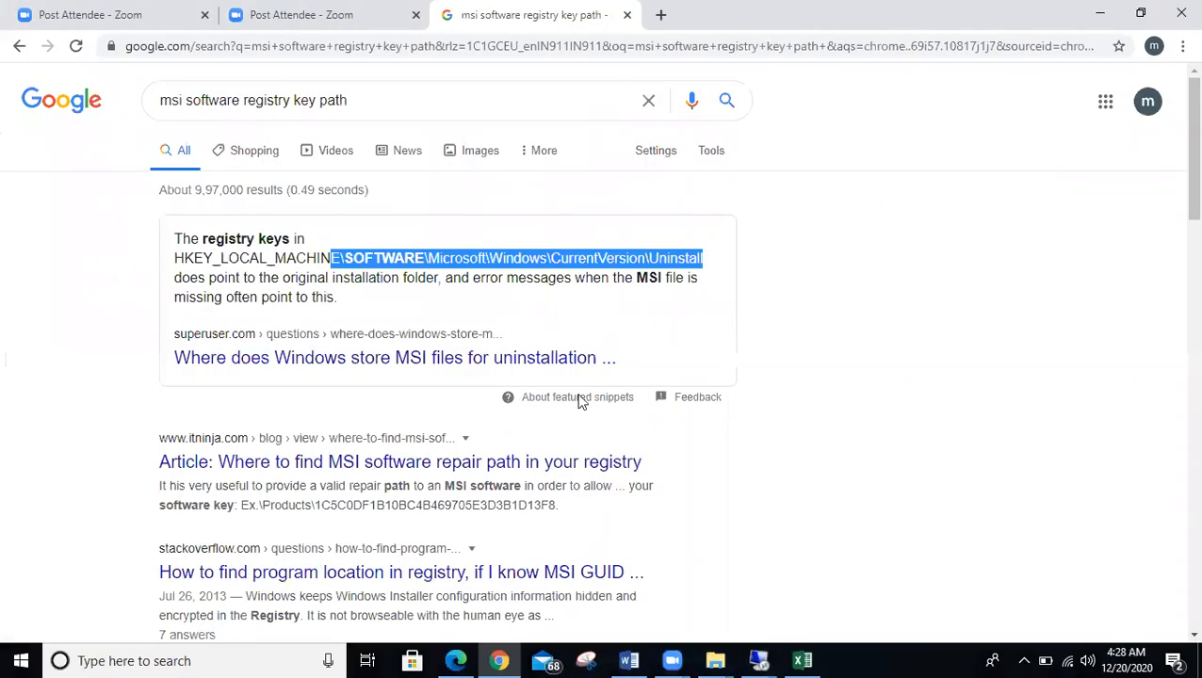
click(662, 16)
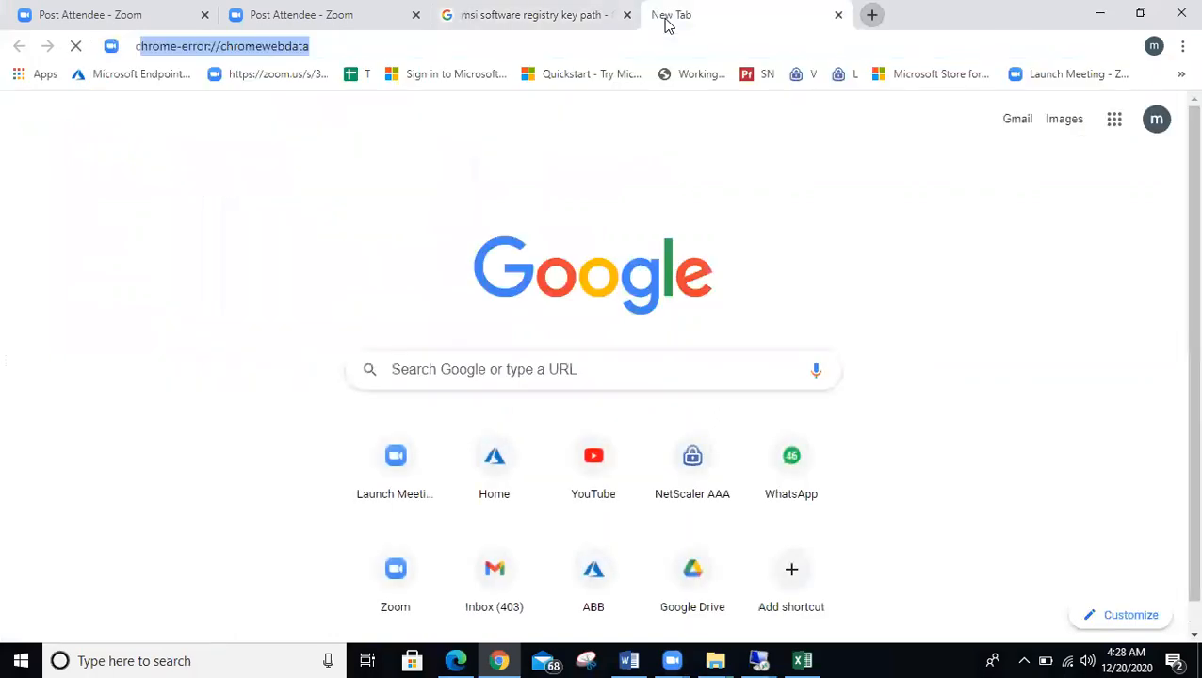
text(citrix )
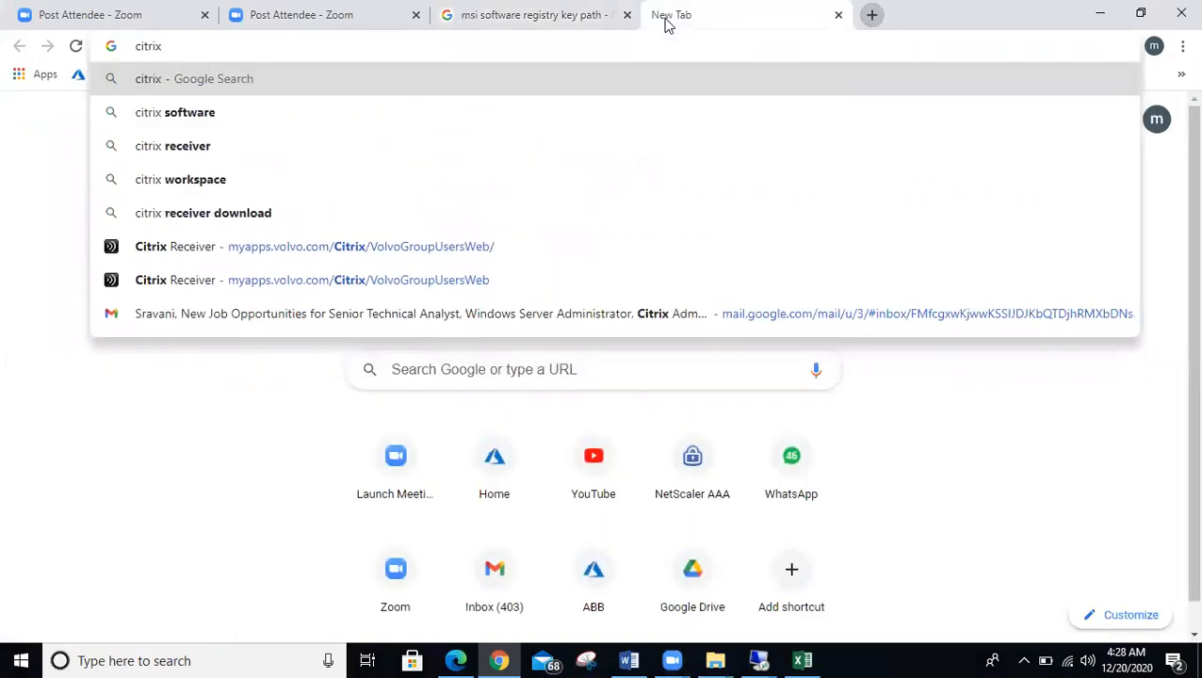
text(software re)
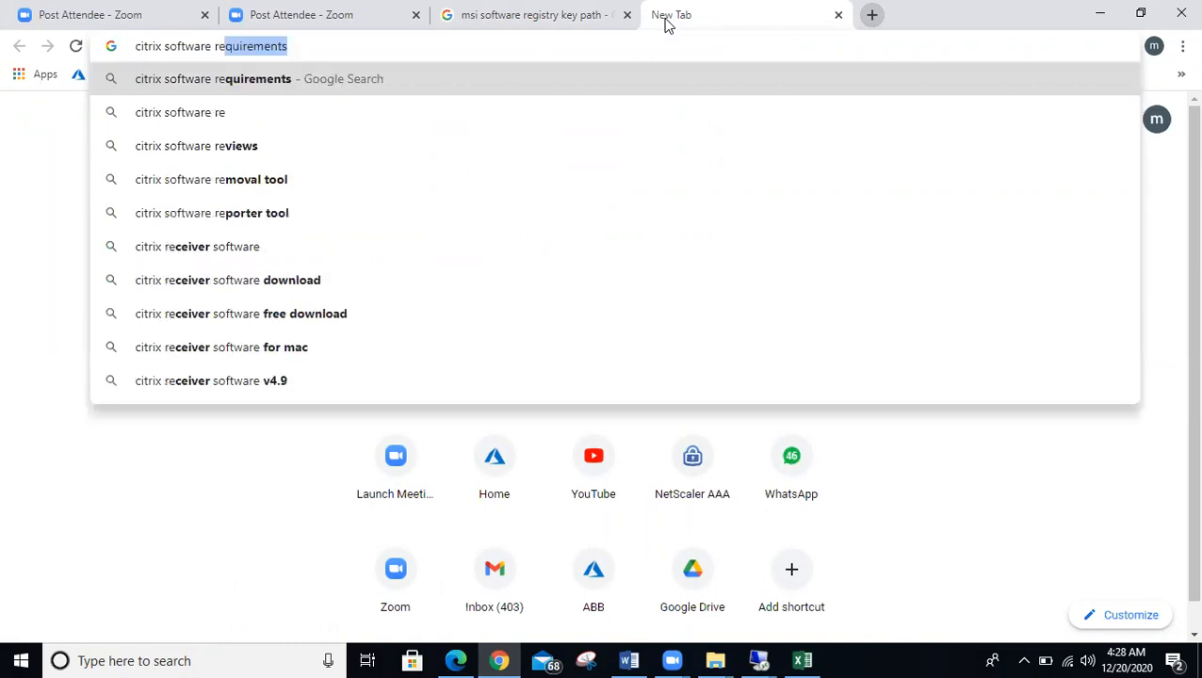
text(gistry k)
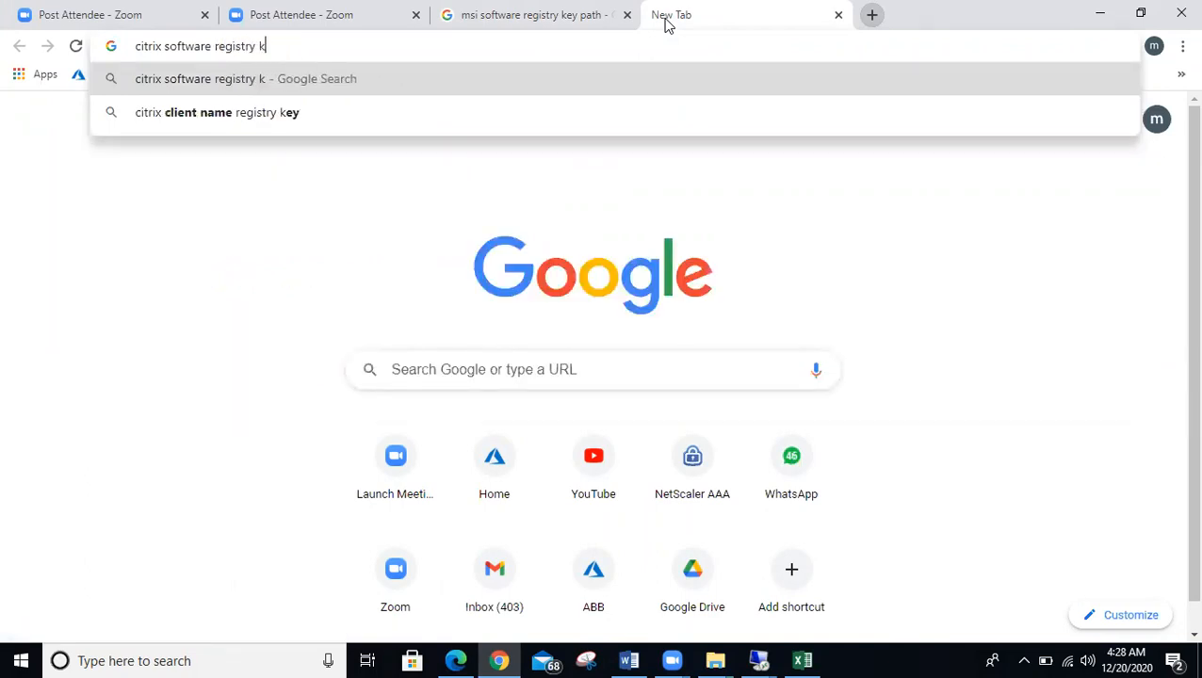
text(ey path)
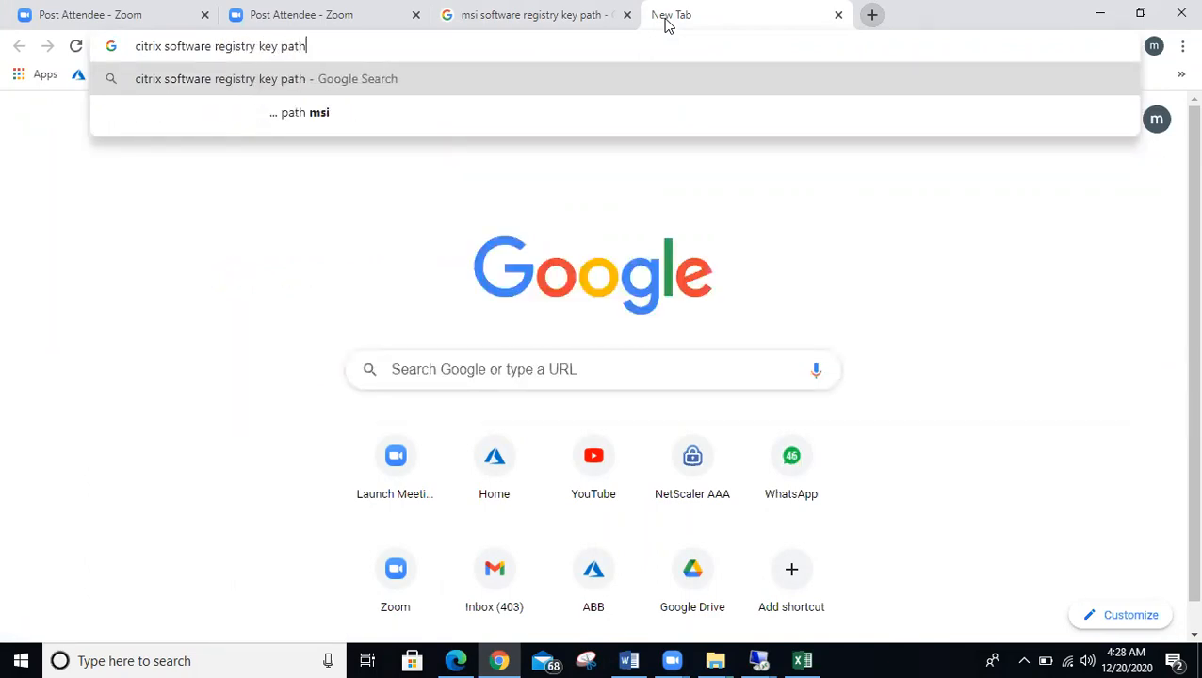
key(Return)
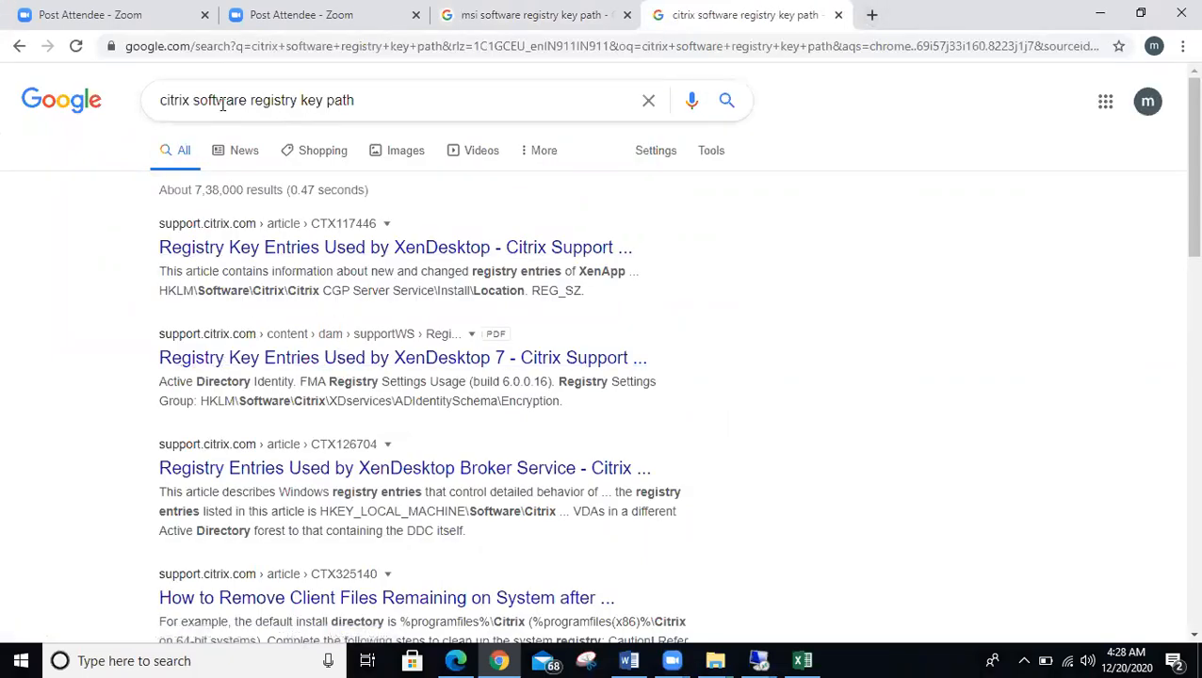
Step: Search for the suggested "citrix receiver registry settings" and highlight the HKEY_LOCAL_MACHINE\SOFTWARE\Wow6432Node\Citrix path in the instructions
click(194, 102)
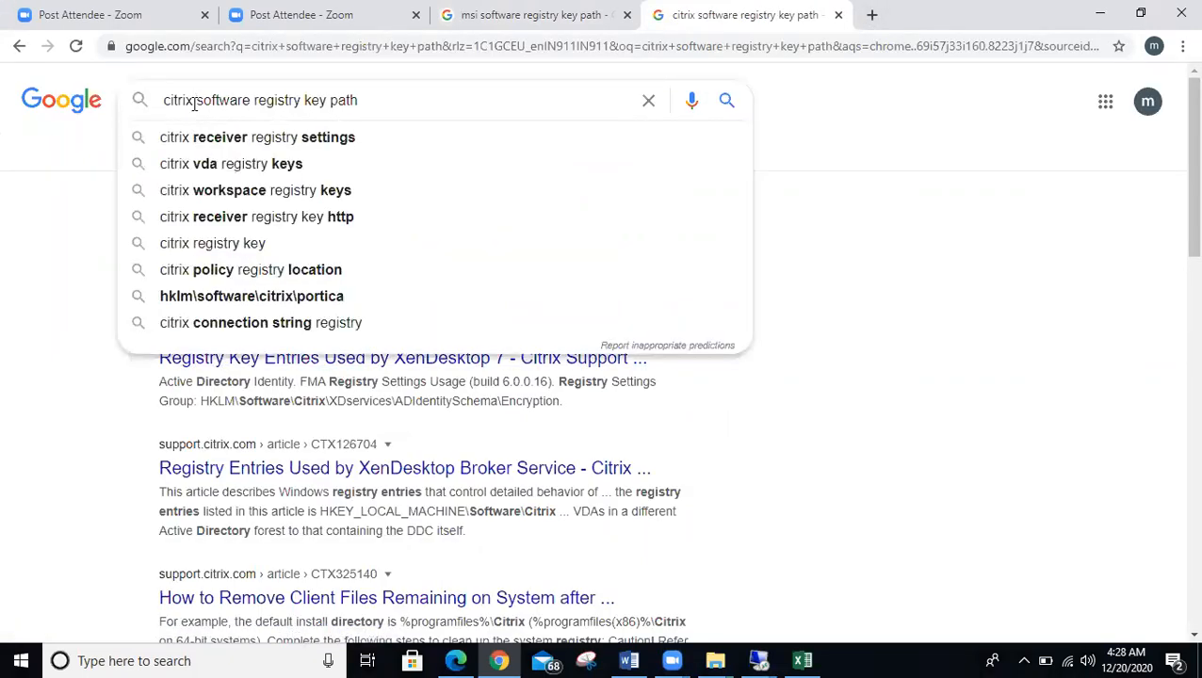
click(273, 149)
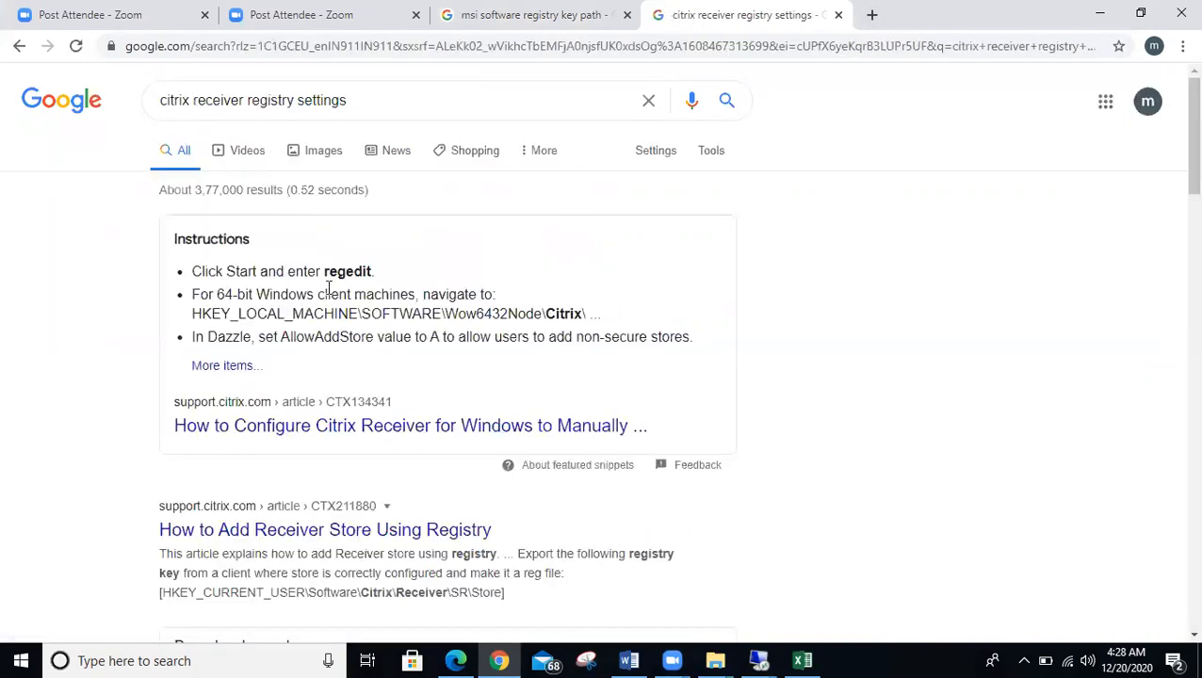
scroll(342, 309, down, 1)
drag(202, 226, 585, 220)
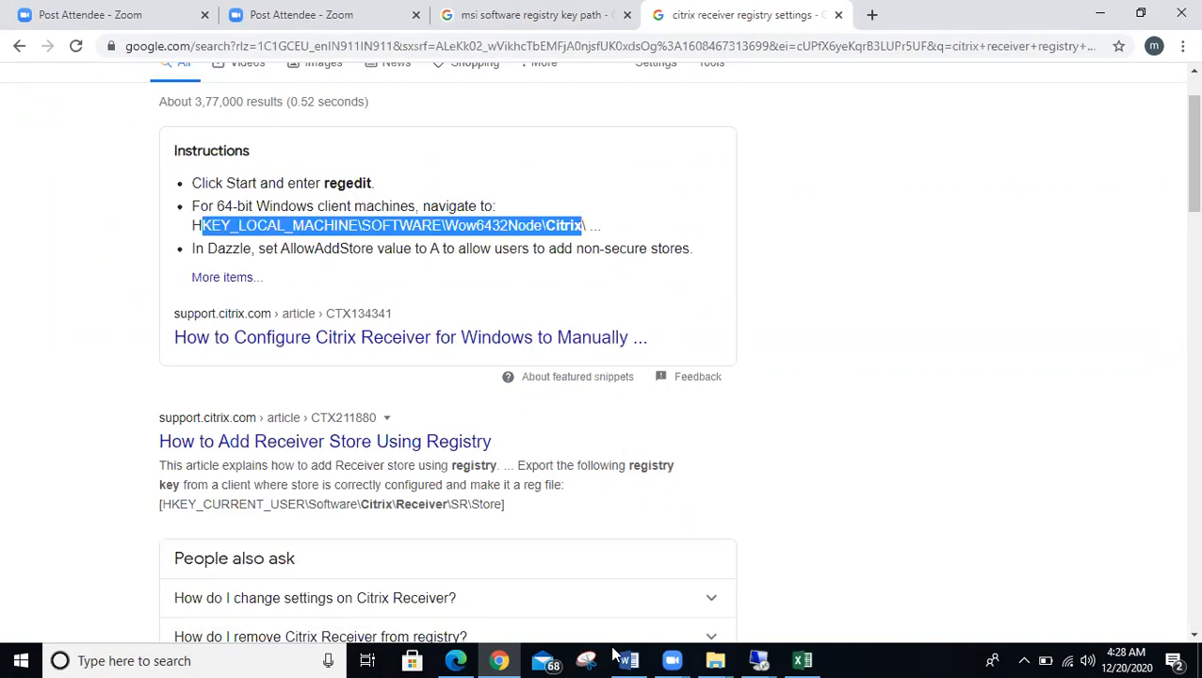
Step: Return to the C1-INDblr123 remote session and collapse the registry tree from Uninstall back up to the Microsoft key under SOFTWARE
mouse_move(759, 657)
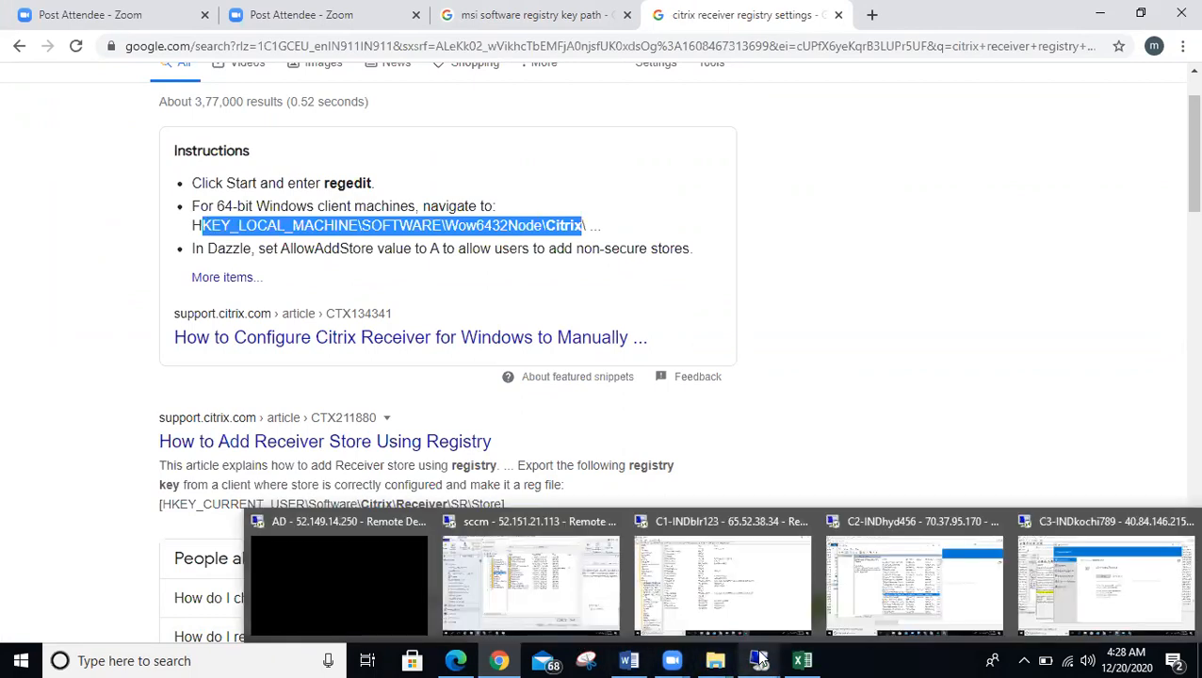
click(868, 595)
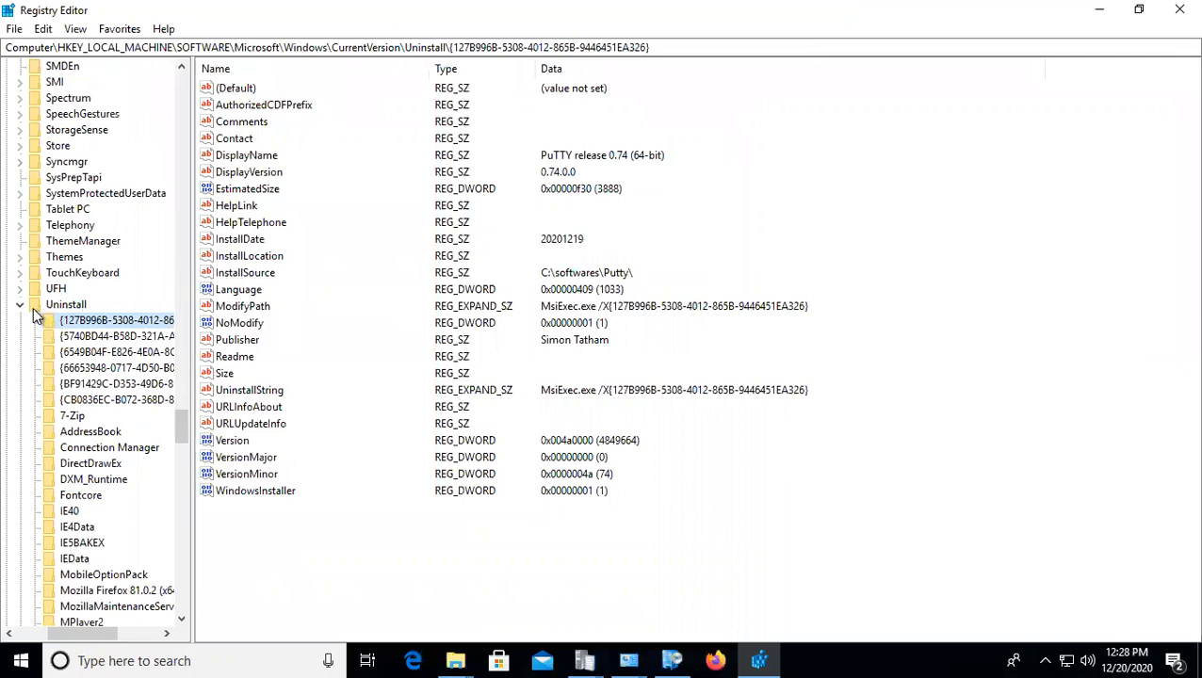
click(20, 304)
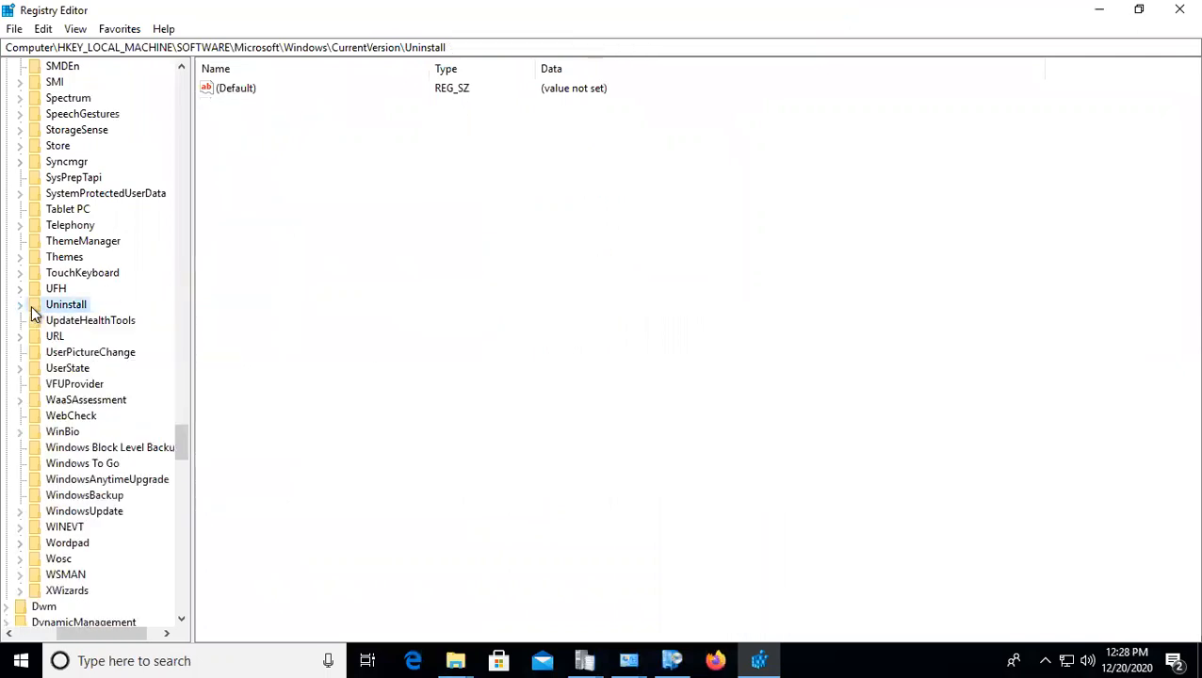
key(Left)
key(Left)
key(Left)
key(Left)
key(Left)
key(Left)
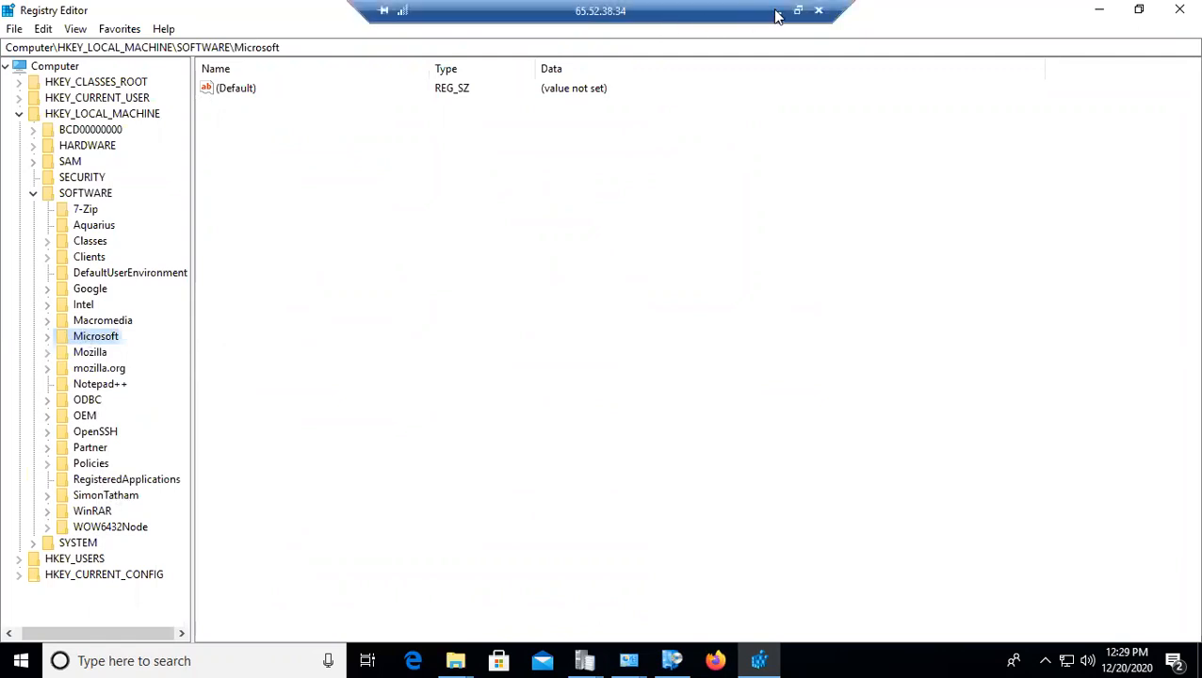
Step: Recheck the highlighted Citrix registry path in the browser and return to the C1-INDblr123 remote session
click(782, 11)
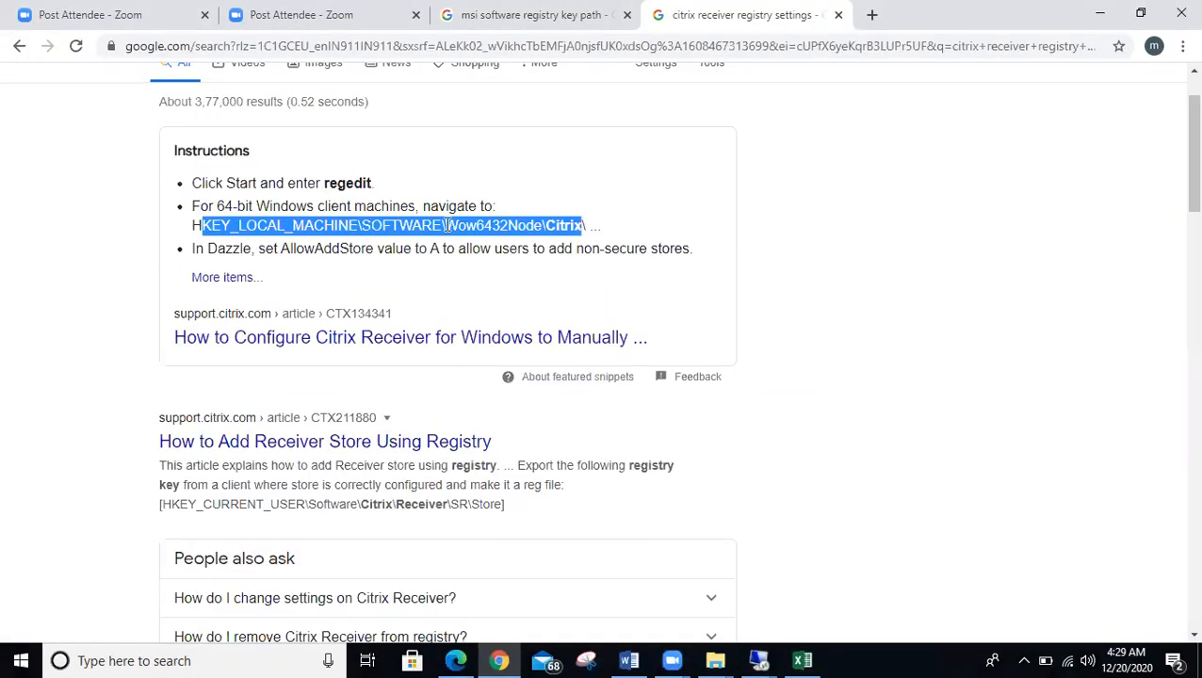
click(758, 660)
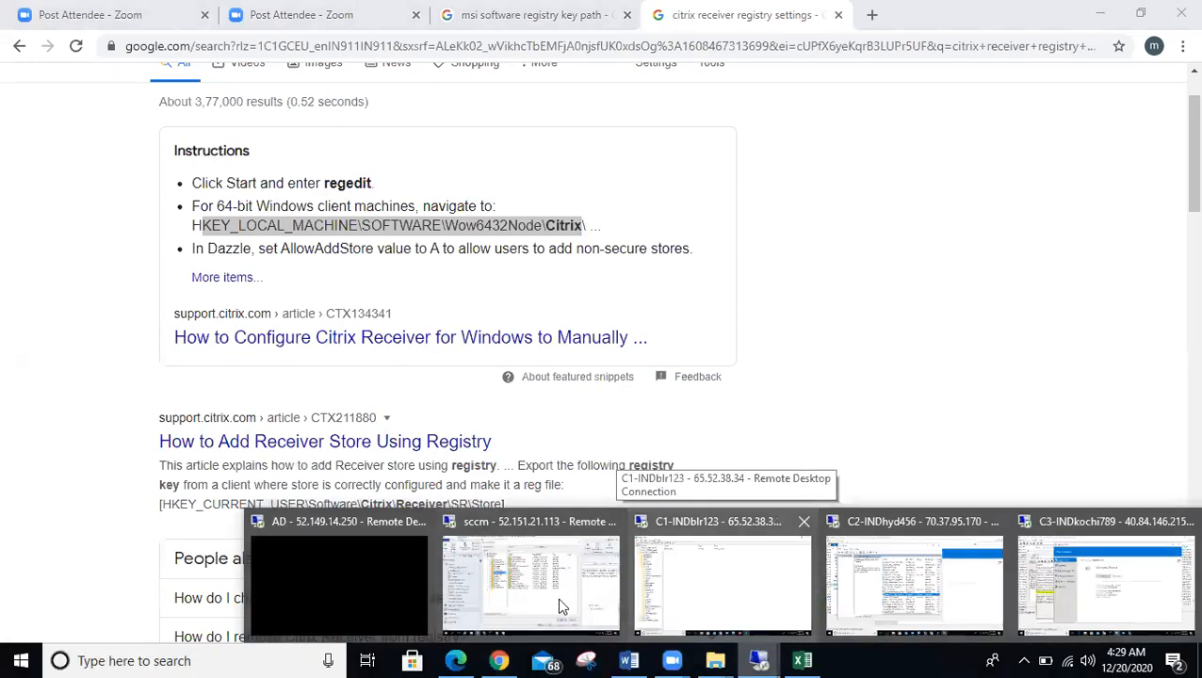
click(721, 579)
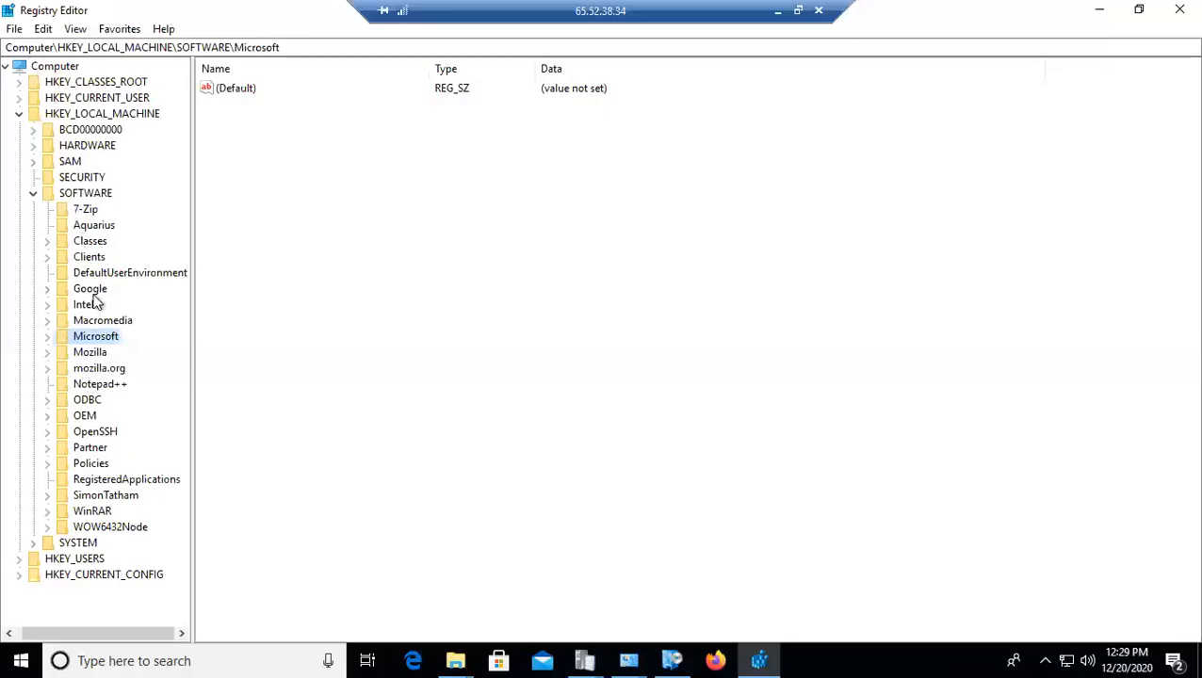
Step: Expand the WOW6432Node key under HKEY_LOCAL_MACHINE\SOFTWARE and open its Citrix key to list the subkeys
double_click(106, 527)
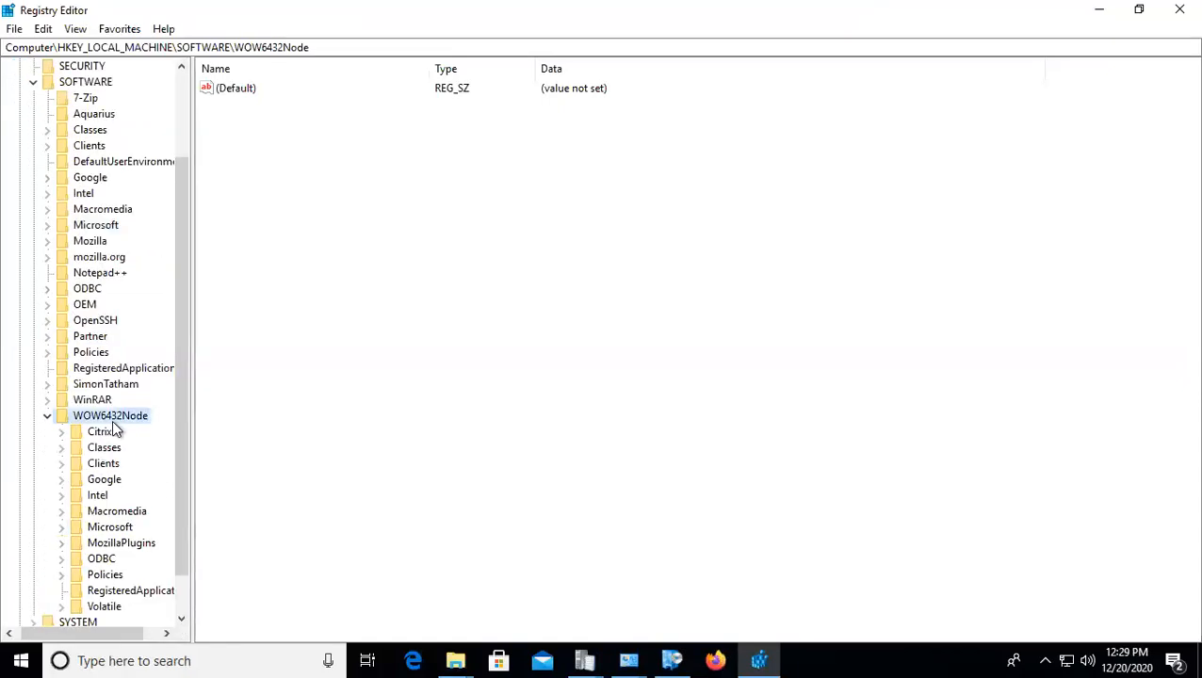
scroll(112, 420, down, 1)
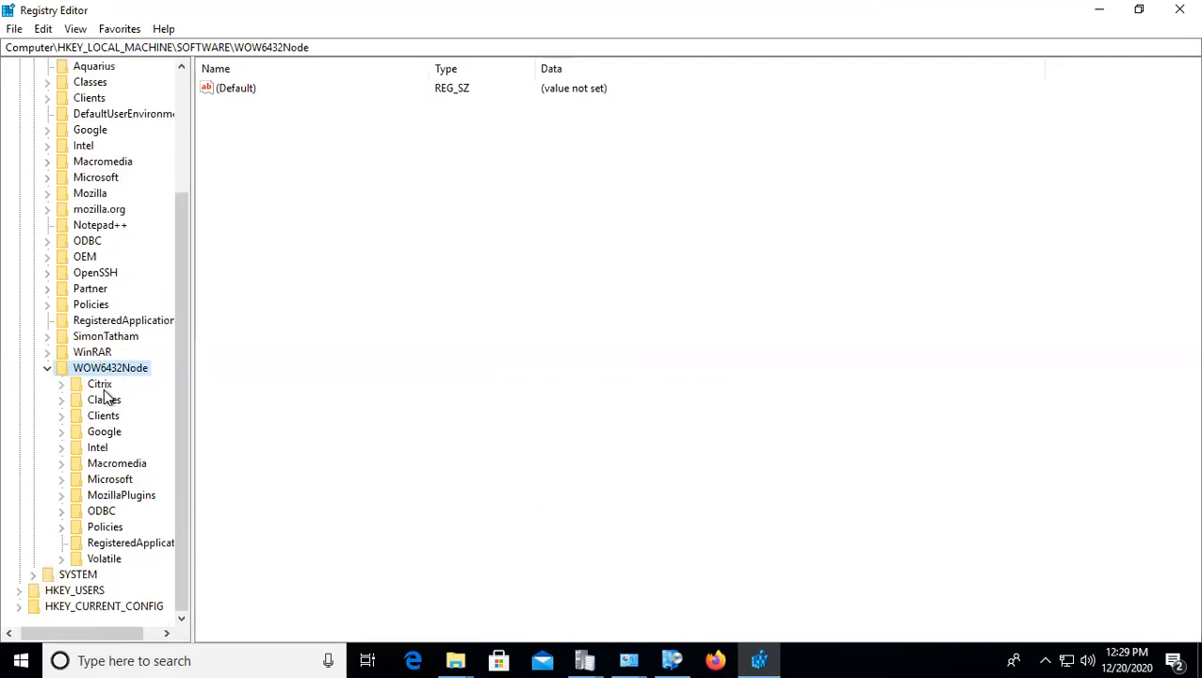
click(100, 433)
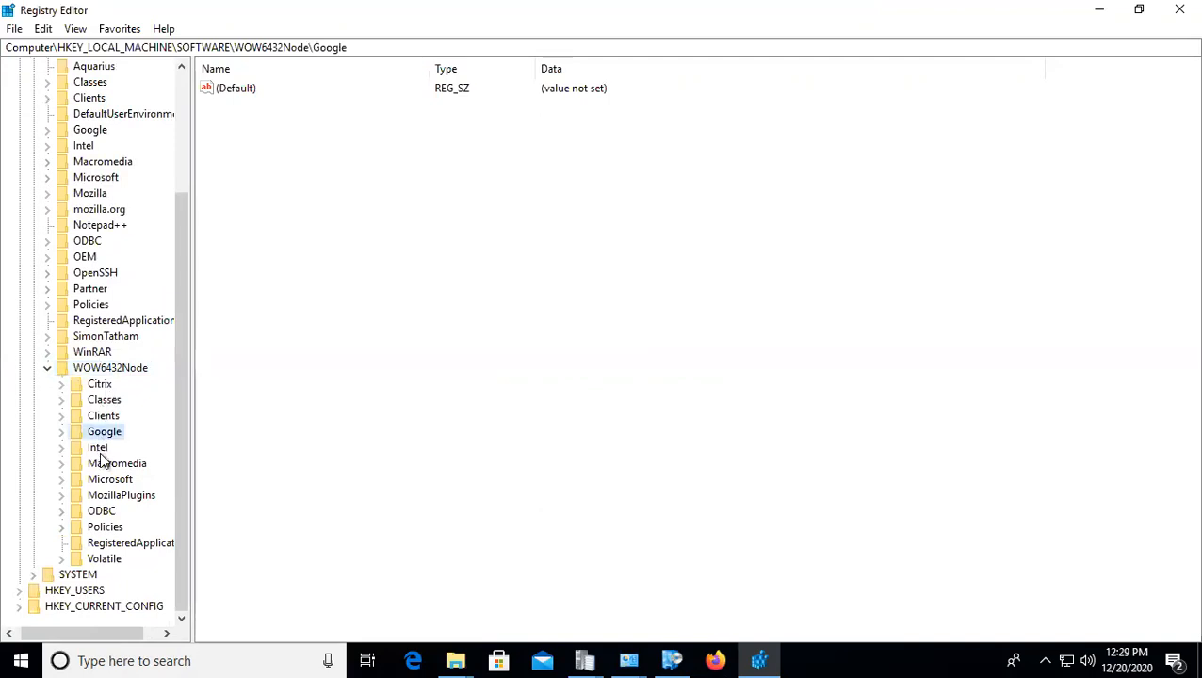
click(98, 450)
click(100, 387)
double_click(100, 388)
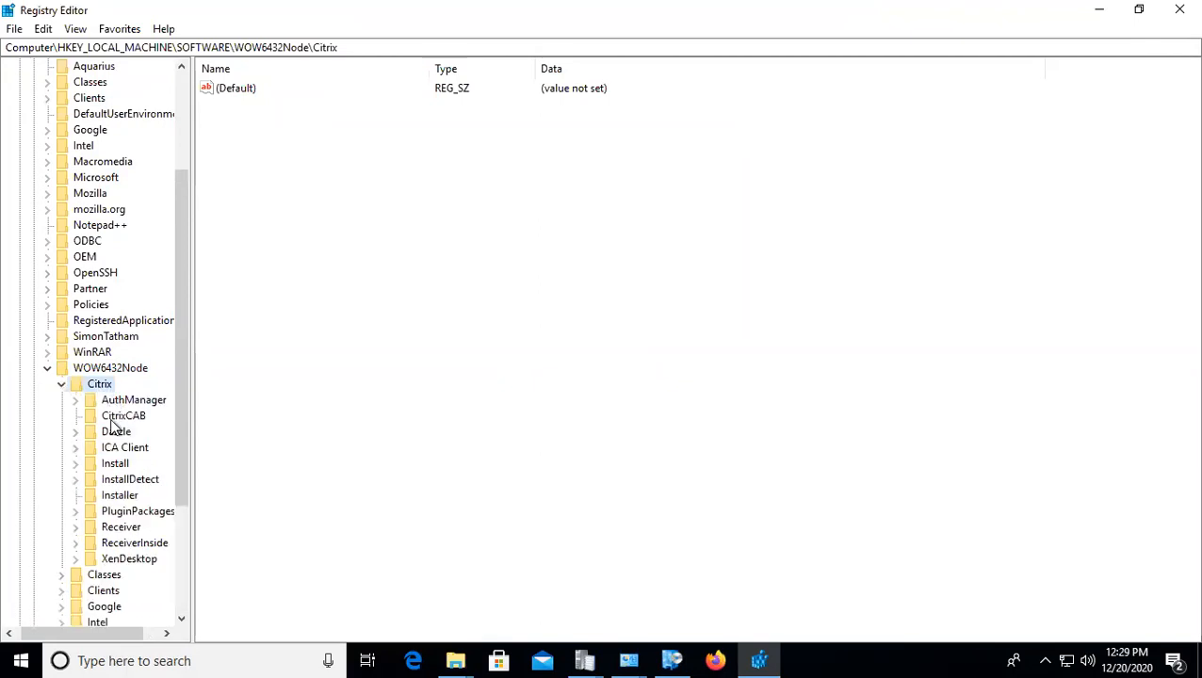
Step: Inspect the Installer, ReceiverInside, Receiver and XenDesktop subkeys of the Citrix key
click(123, 495)
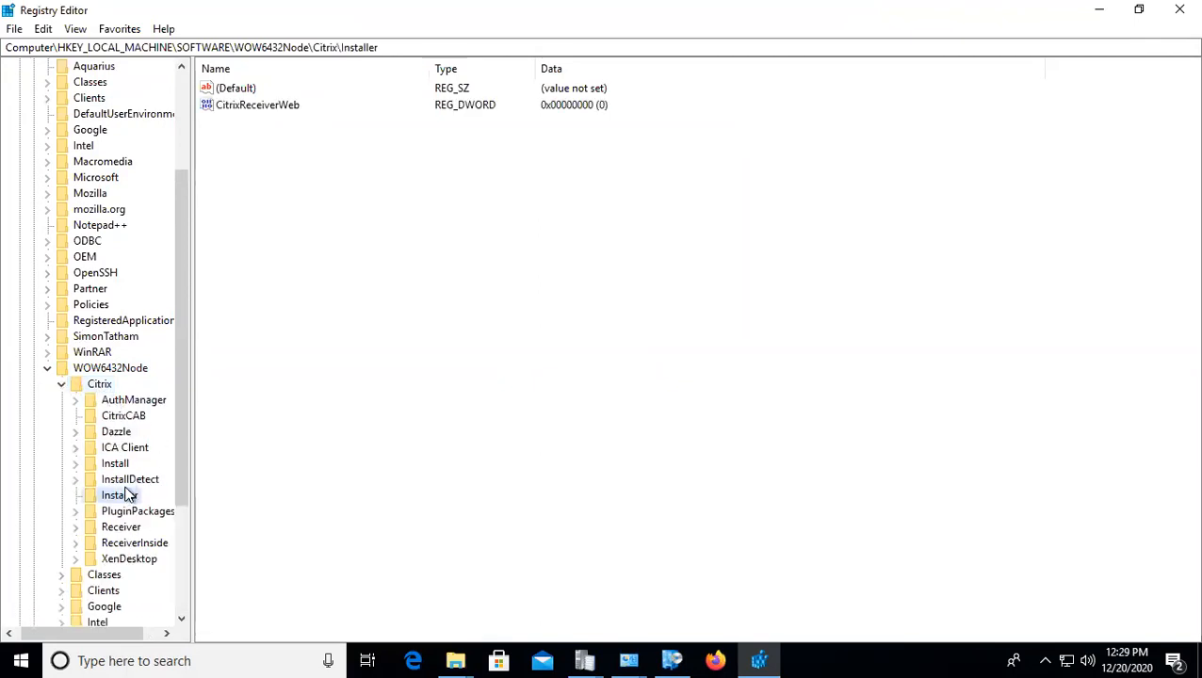
click(130, 542)
click(127, 529)
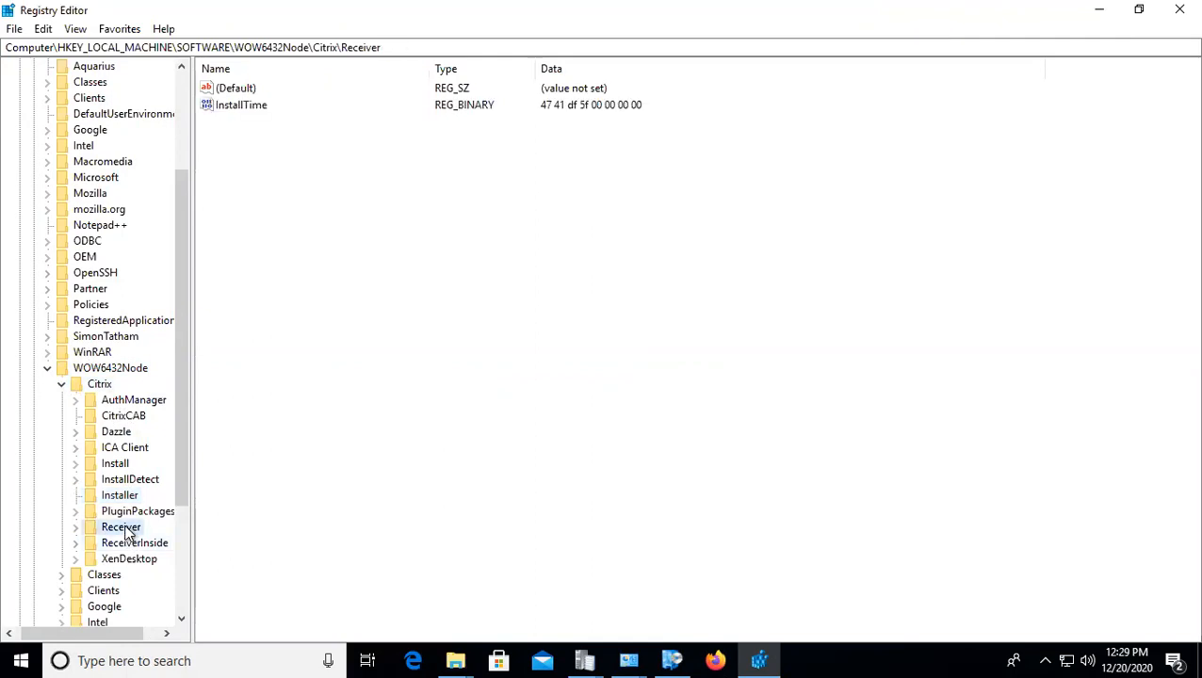
click(128, 561)
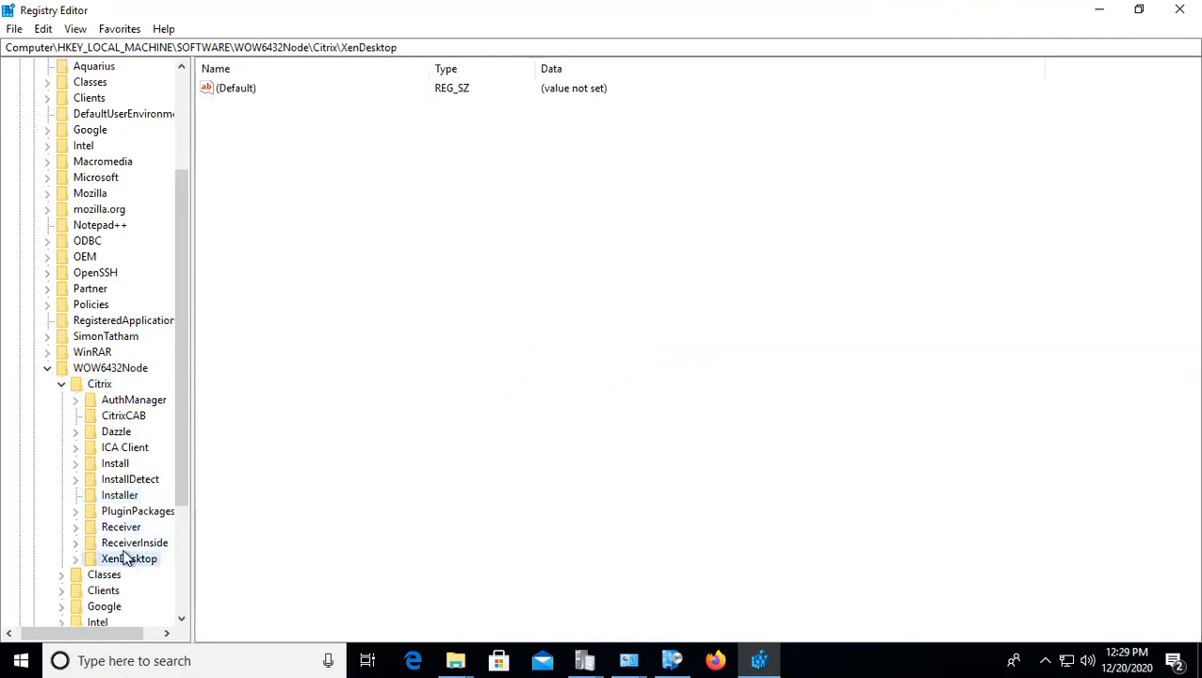
Step: Inspect the values of the remaining Citrix subkeys, from ReceiverInside up through ICA Client and CitrixCAB to AuthManager
click(121, 546)
click(120, 528)
click(121, 511)
click(121, 493)
click(121, 476)
click(117, 465)
click(117, 448)
click(121, 415)
click(119, 400)
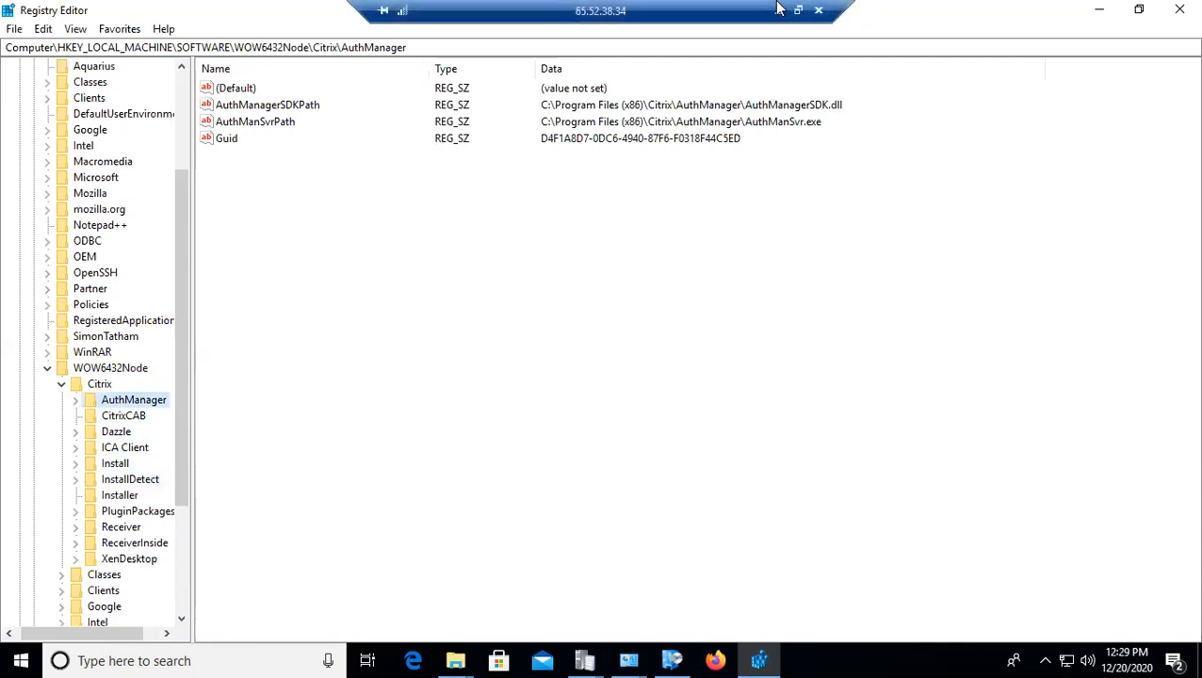
Step: Leave the remote session, minimize the browser with the Citrix search results, and return to the client's remote session
click(777, 8)
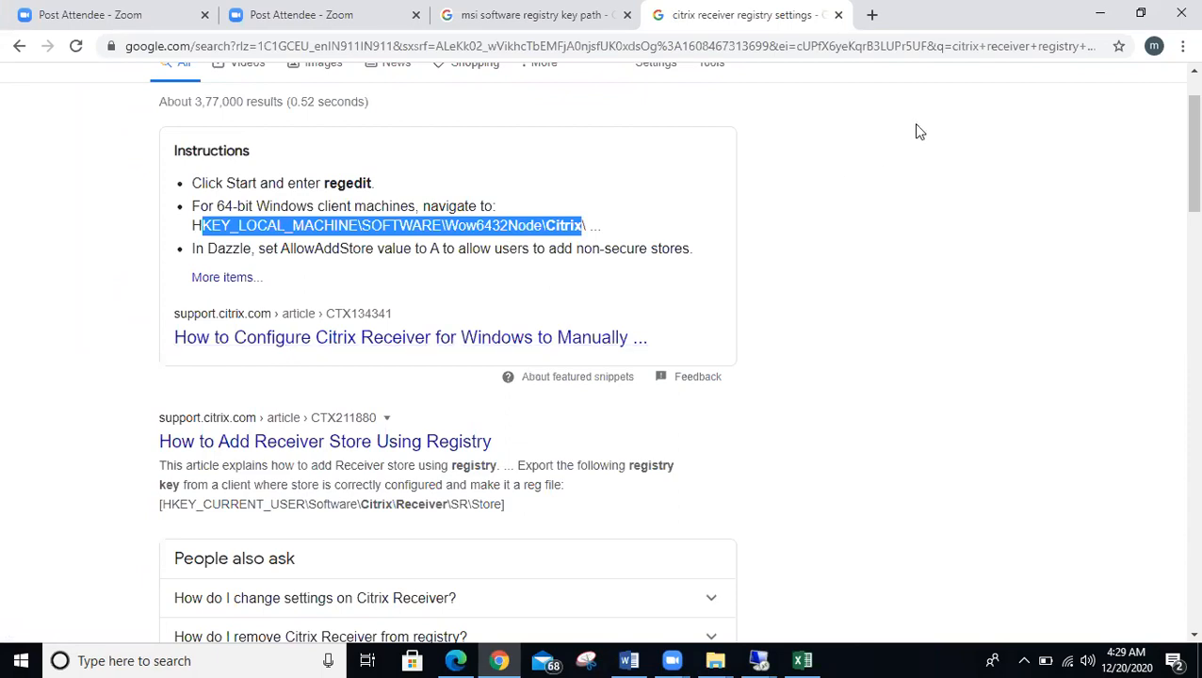
click(1099, 13)
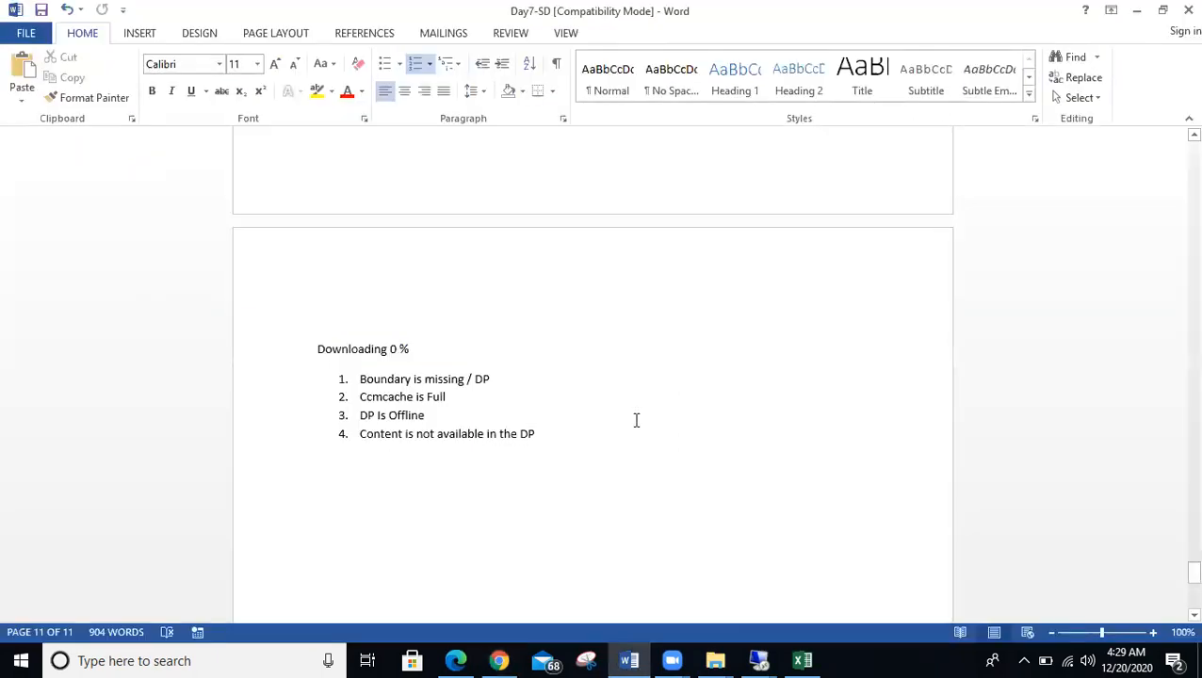
mouse_move(758, 660)
click(694, 586)
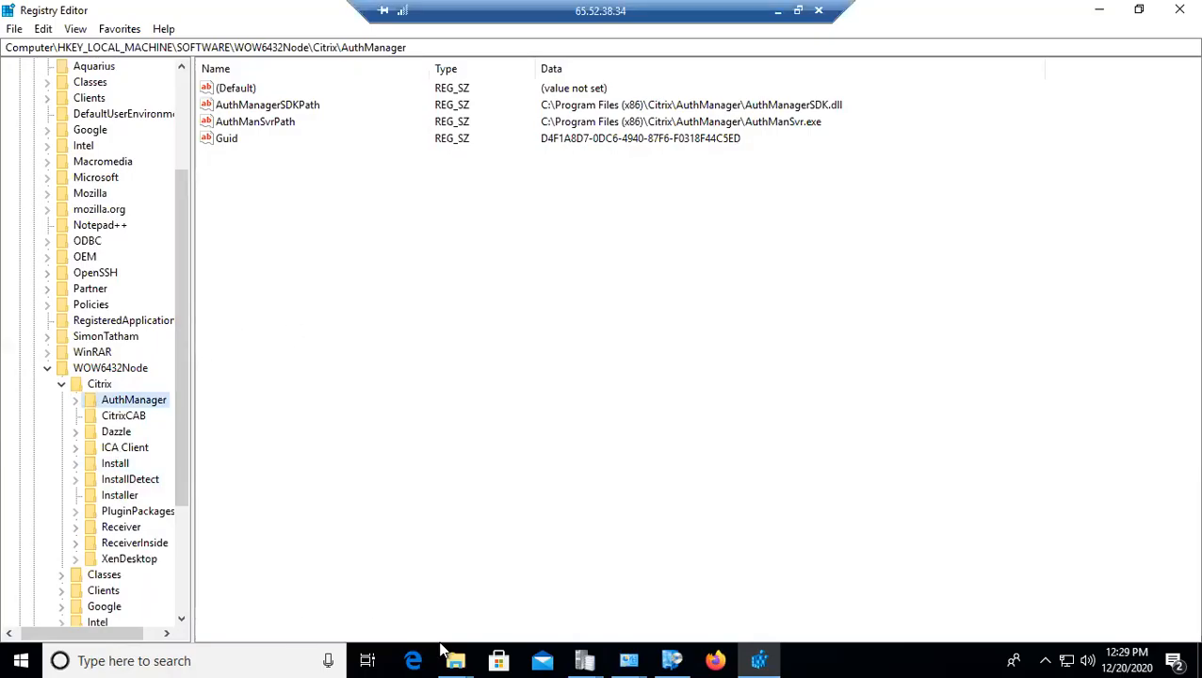
Step: Switch to File Explorer, browse to C:\Program Files and sort its folders by date modified
mouse_move(455, 660)
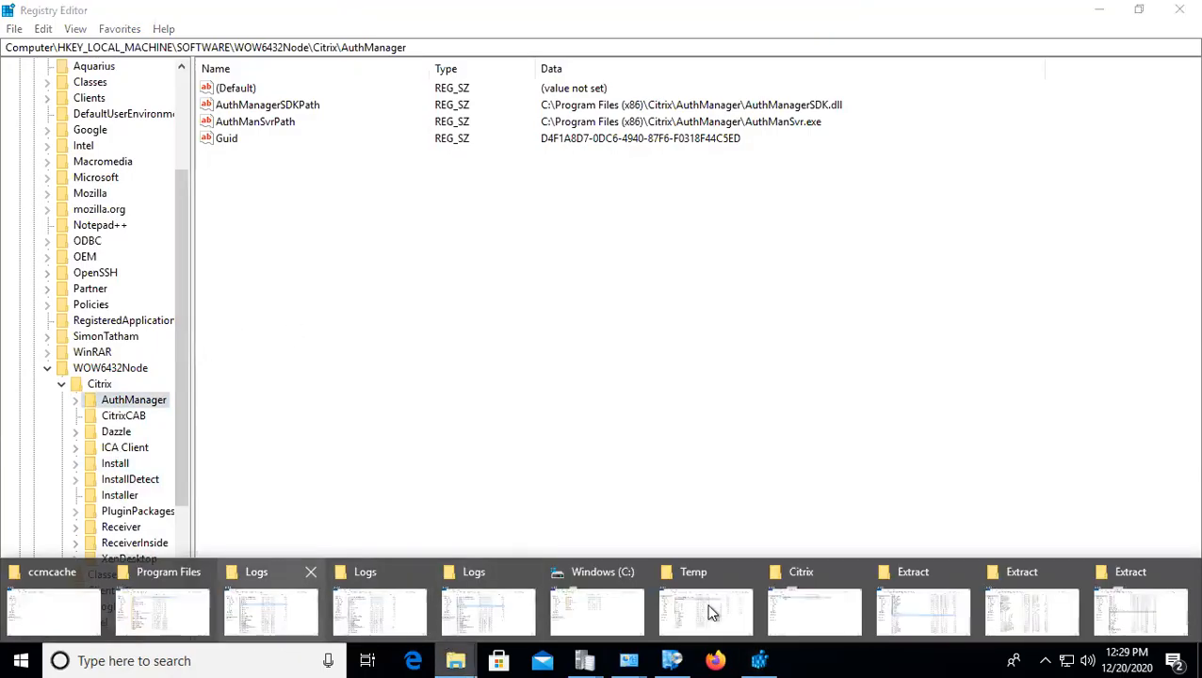
click(1112, 602)
click(123, 334)
double_click(543, 311)
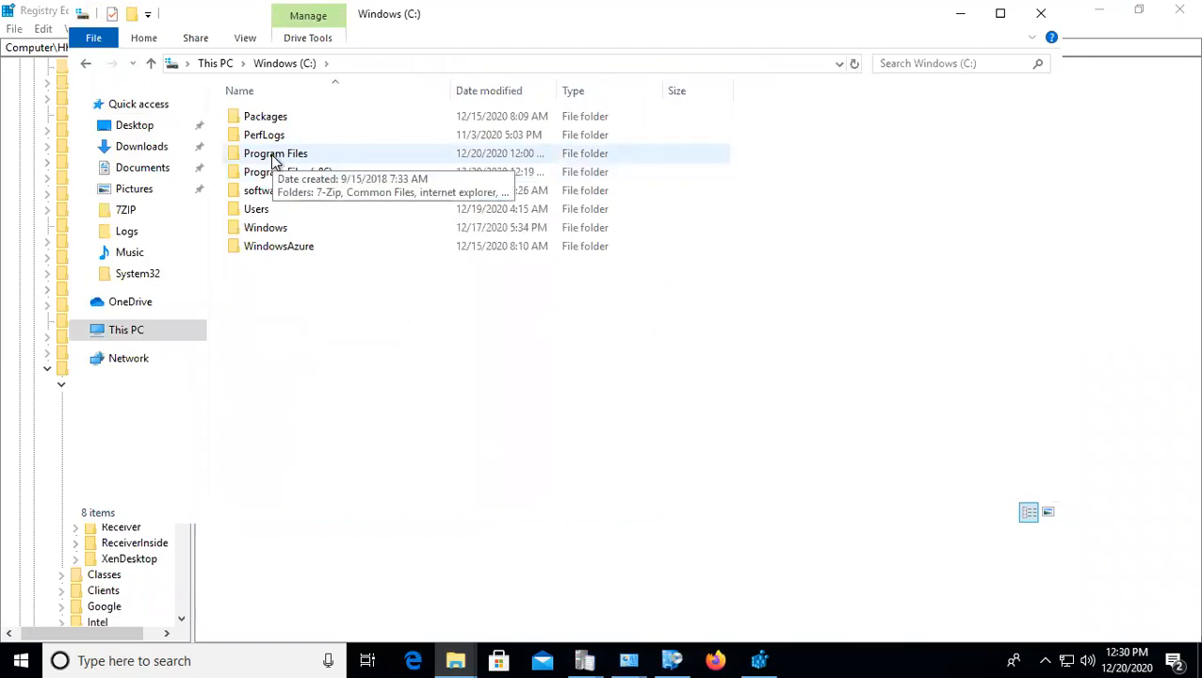
double_click(274, 160)
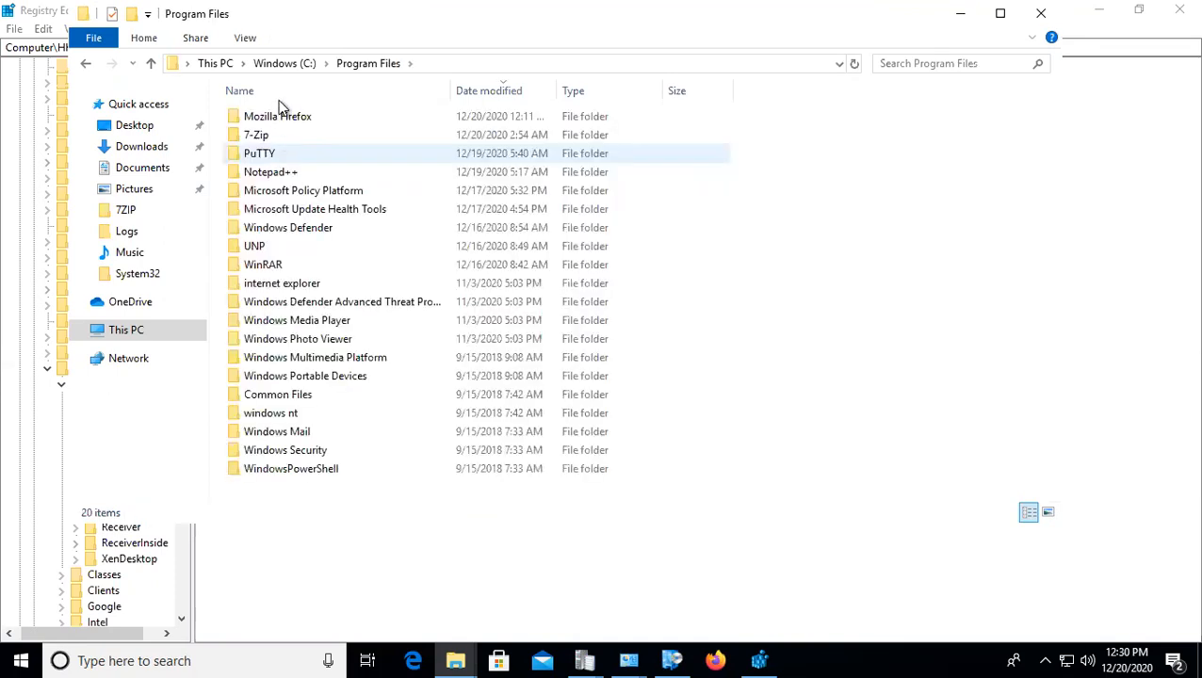
click(488, 90)
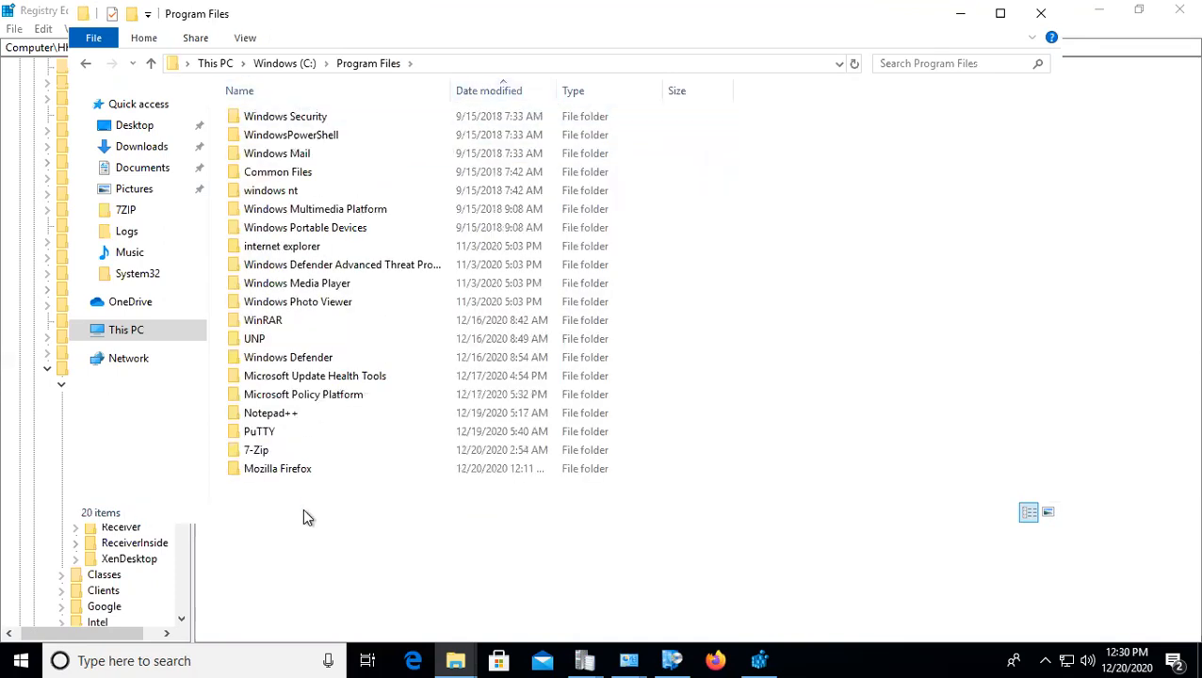
Step: Go back to the C: drive and open Program Files (x86)\Citrix\ICA Client
click(287, 63)
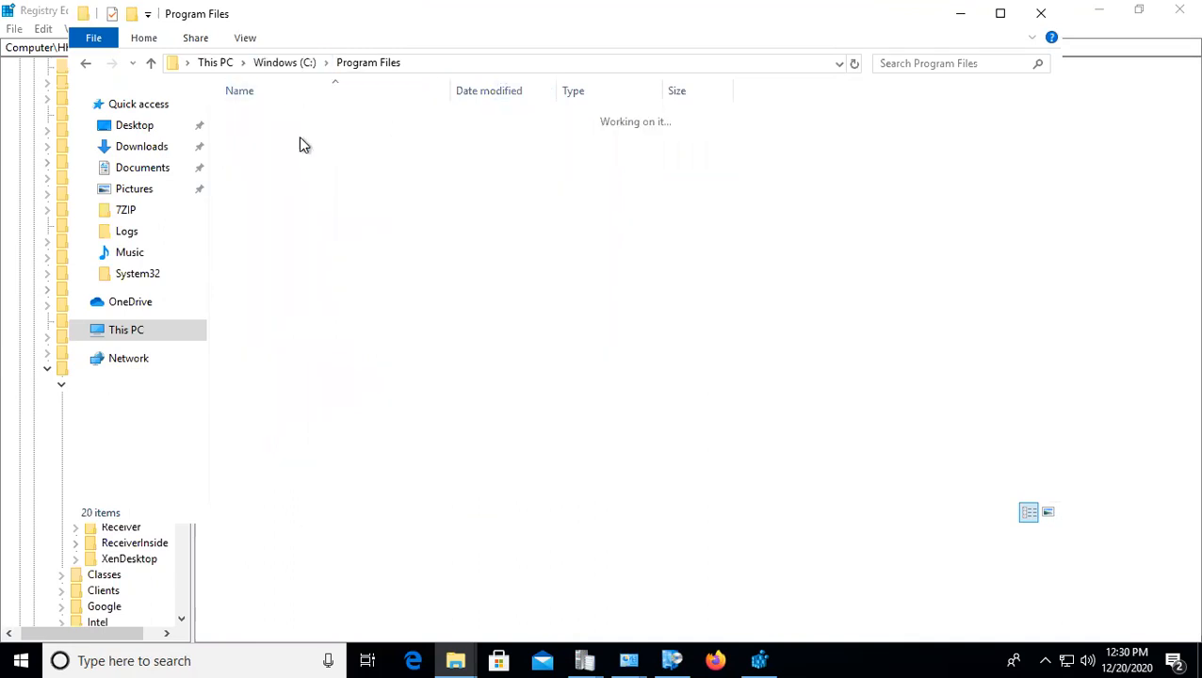
double_click(292, 172)
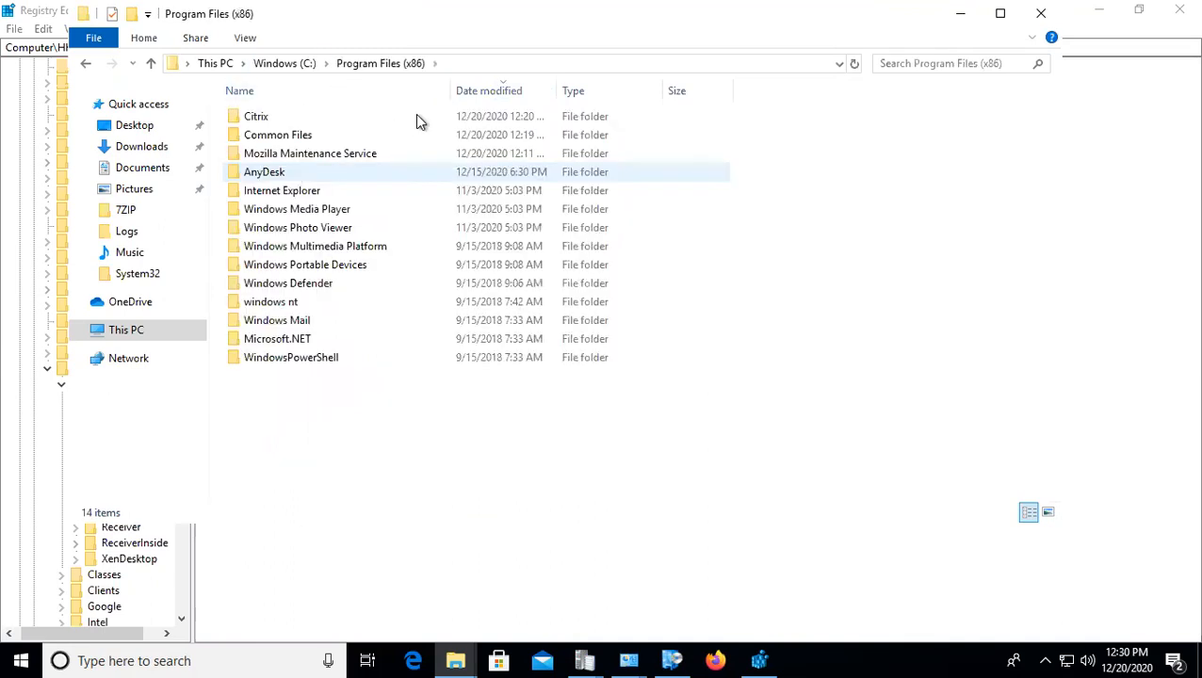
double_click(327, 120)
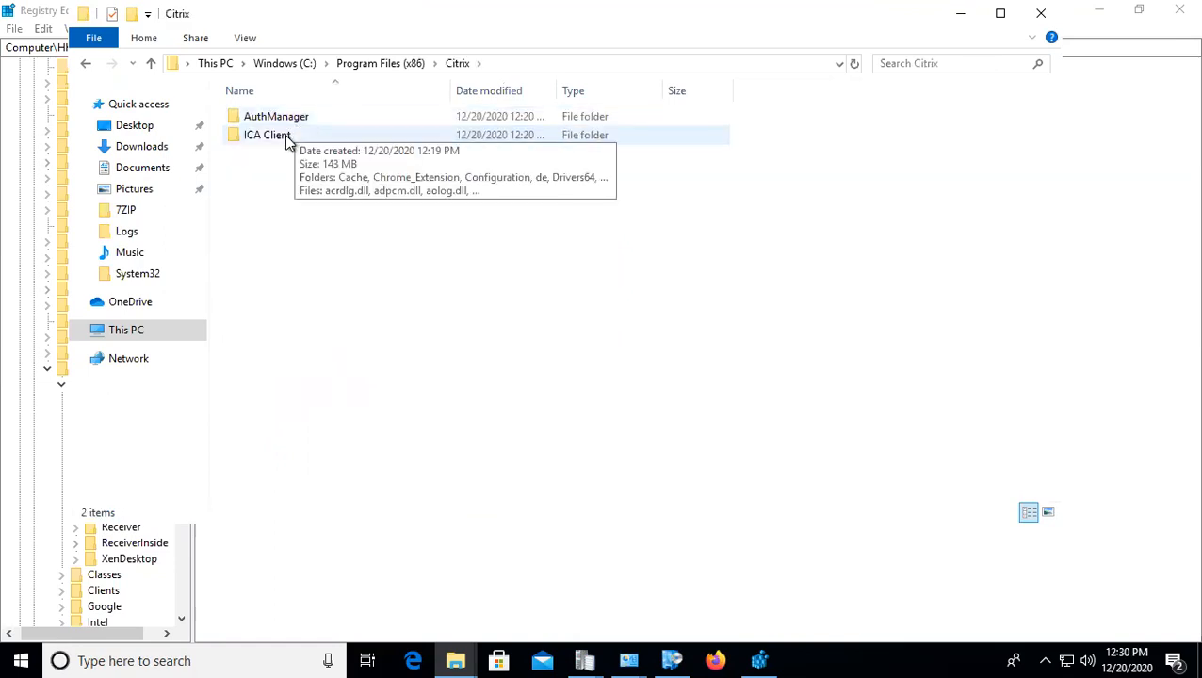
double_click(287, 137)
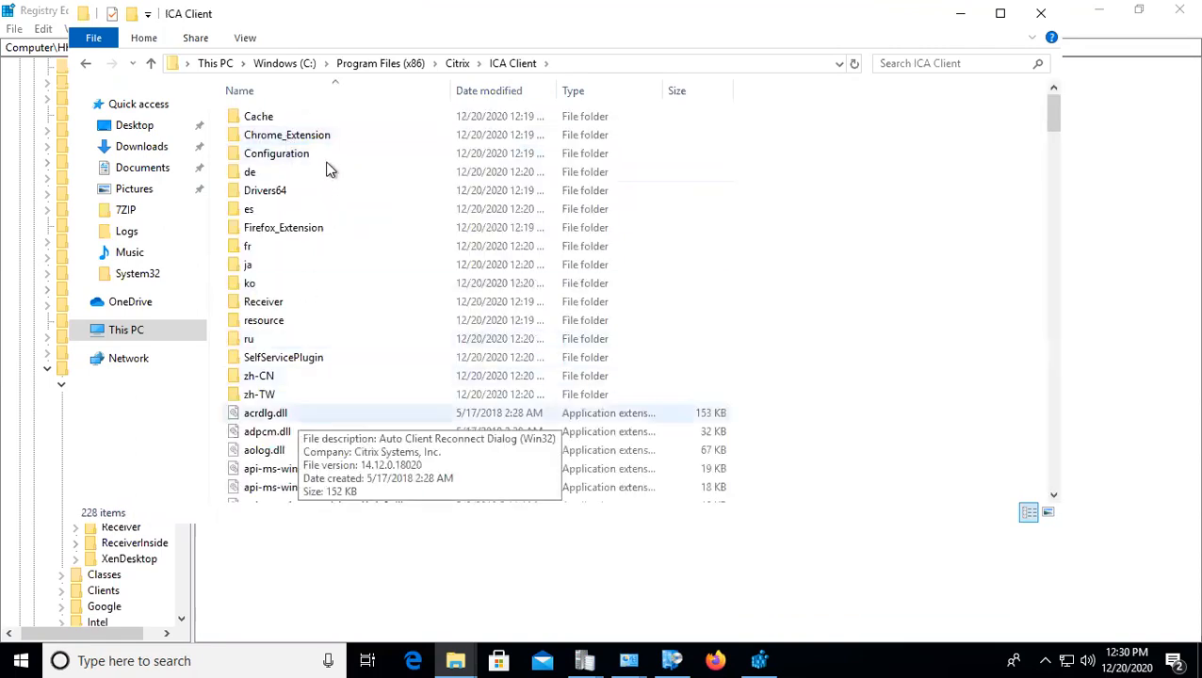
Step: Look inside the es subfolder, return to ICA Client, and review its files to select the CDViewer application
click(262, 208)
double_click(262, 208)
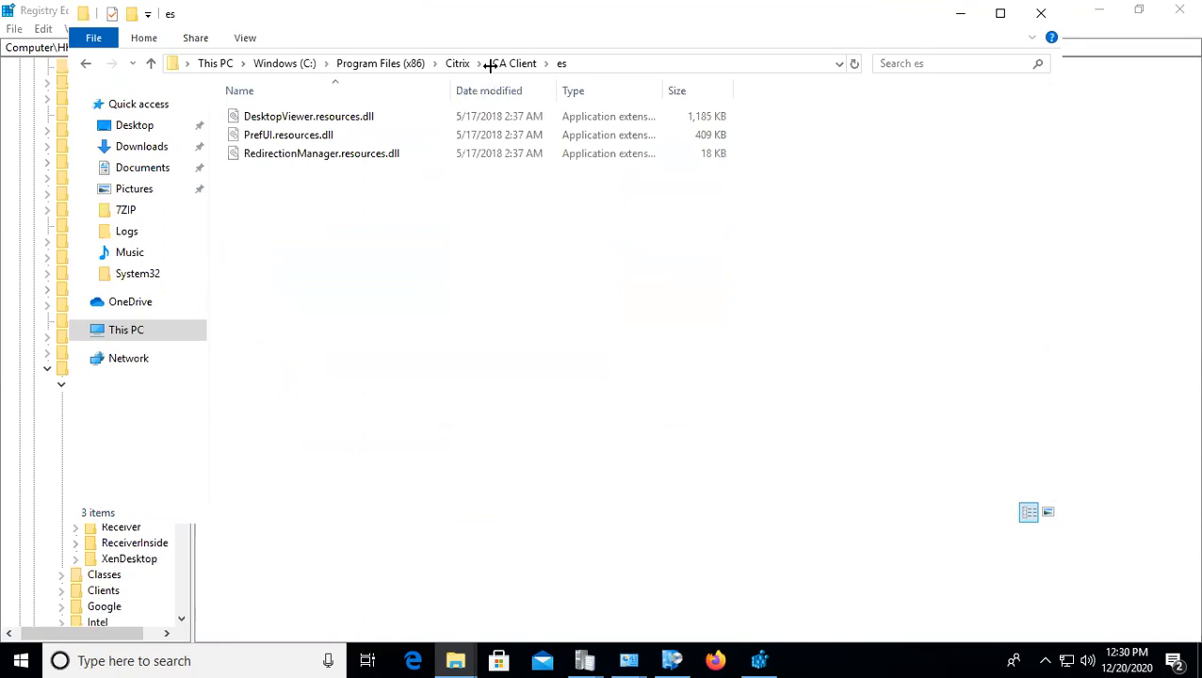
click(512, 63)
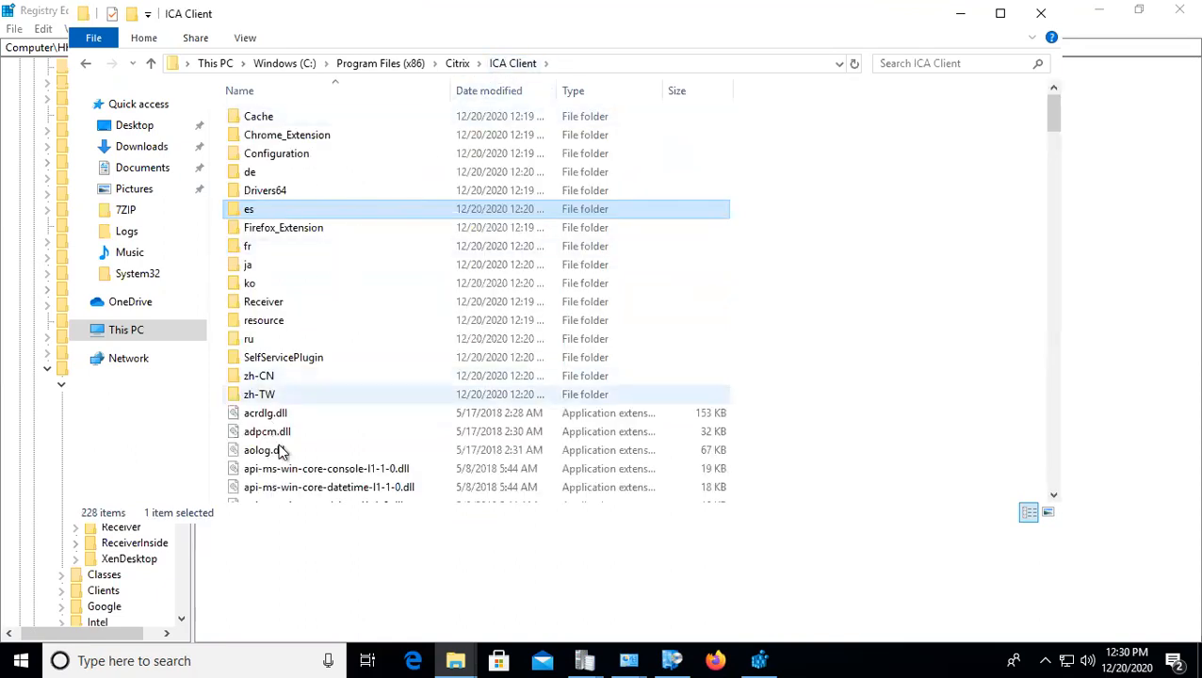
scroll(334, 362, down, 8)
scroll(367, 259, up, 4)
scroll(367, 254, up, 4)
scroll(365, 250, down, 20)
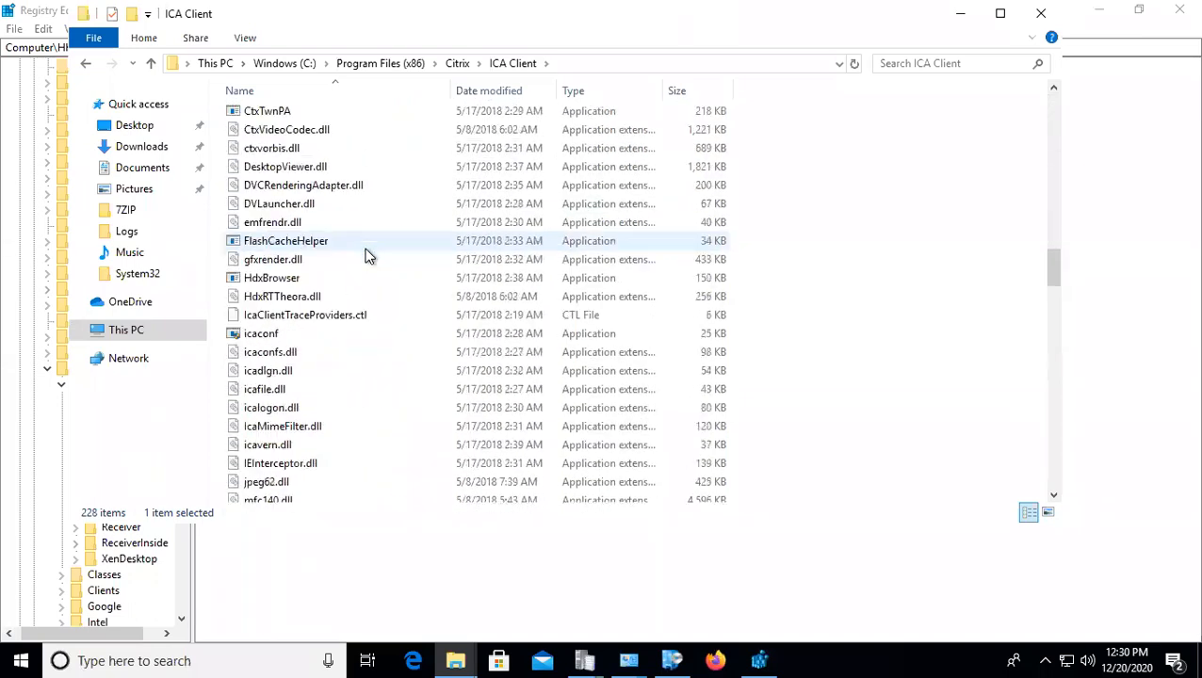
scroll(367, 257, up, 4)
scroll(339, 257, up, 2)
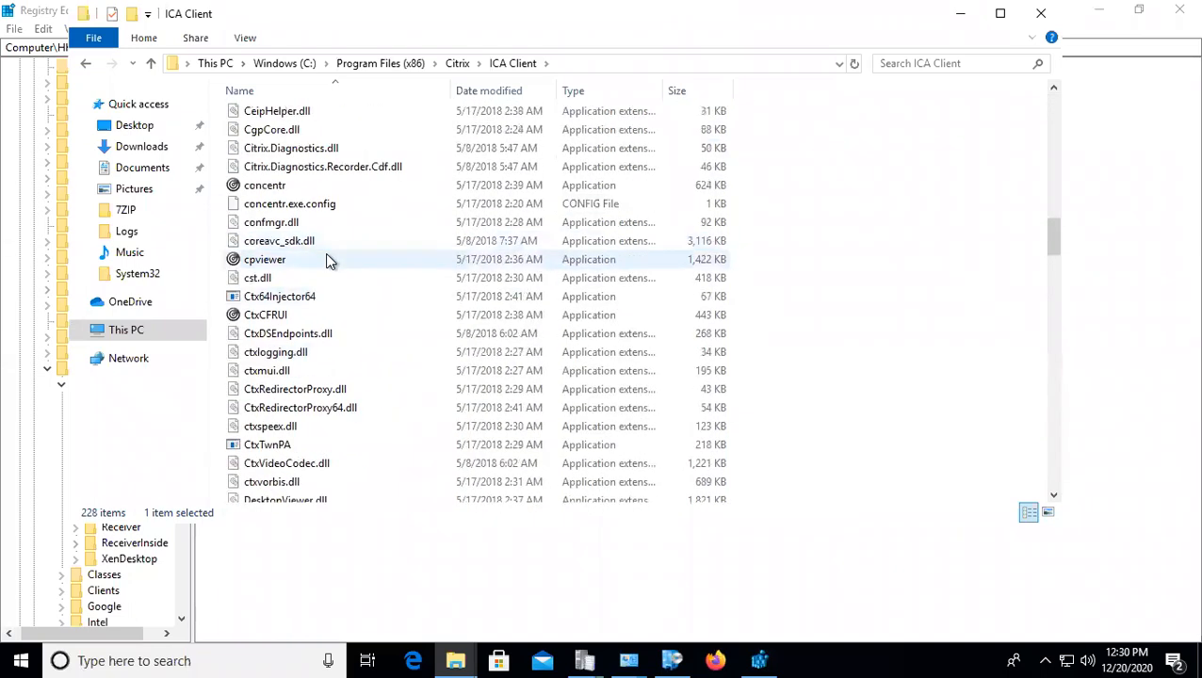
scroll(324, 260, up, 3)
click(277, 244)
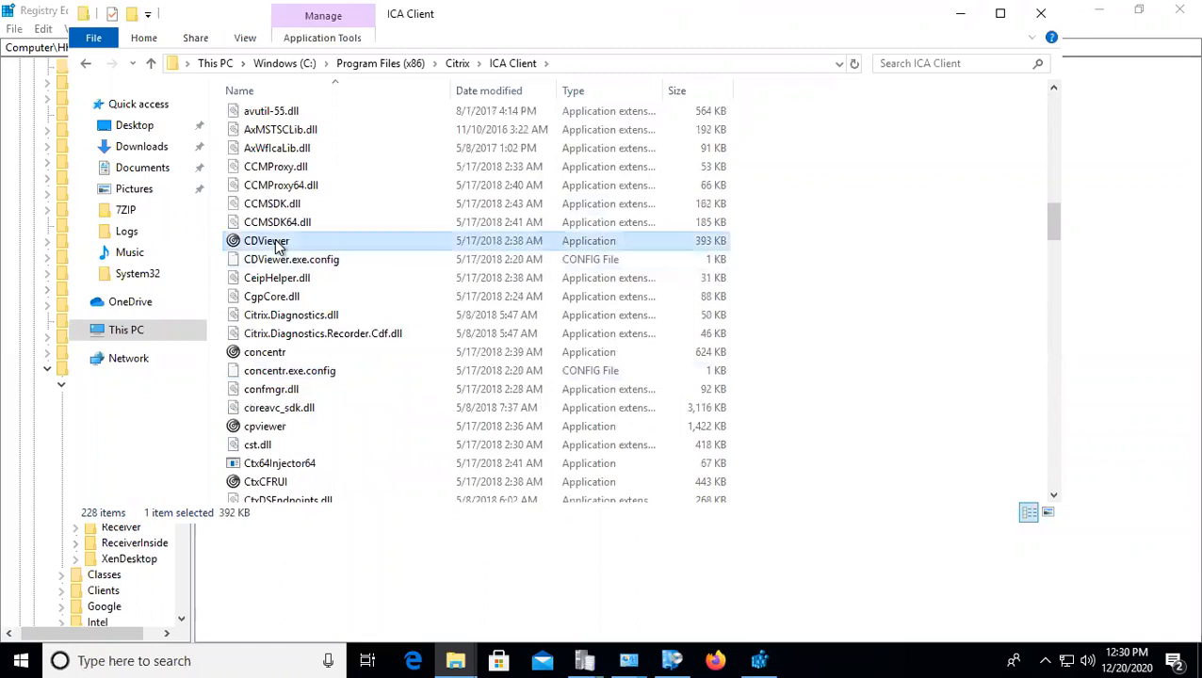
Step: Check the hidden notification icons, search the ICA Client folder for "recei" and select the Receiver application
click(1043, 650)
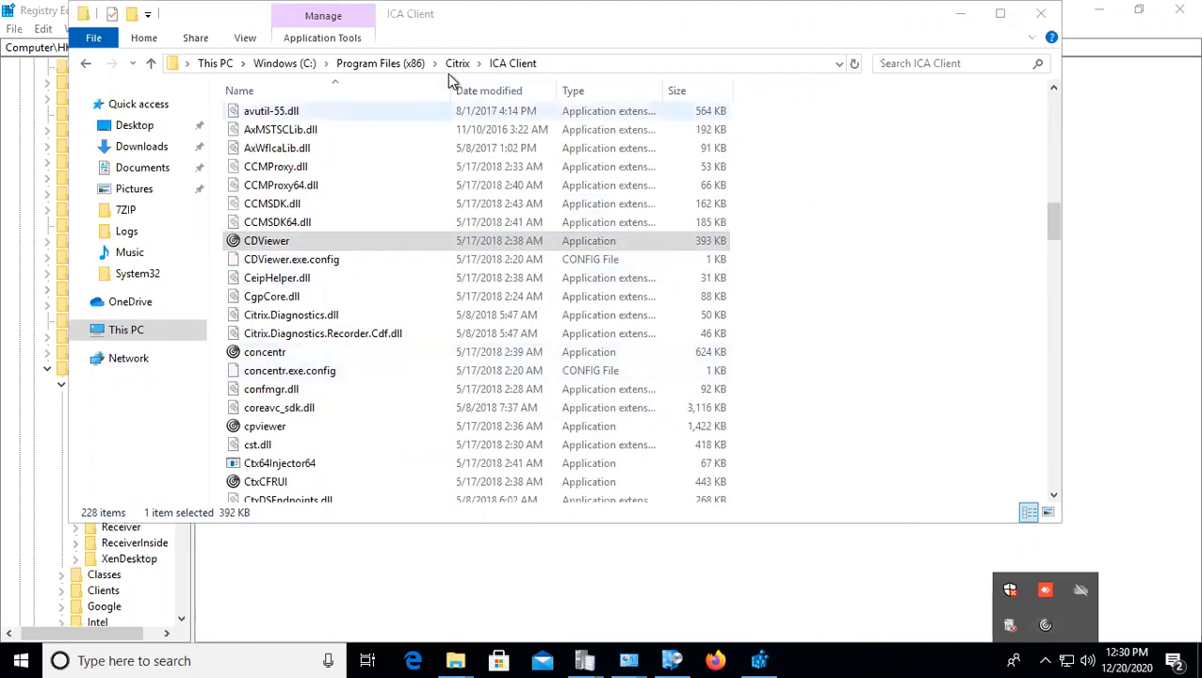
click(899, 63)
text(rec)
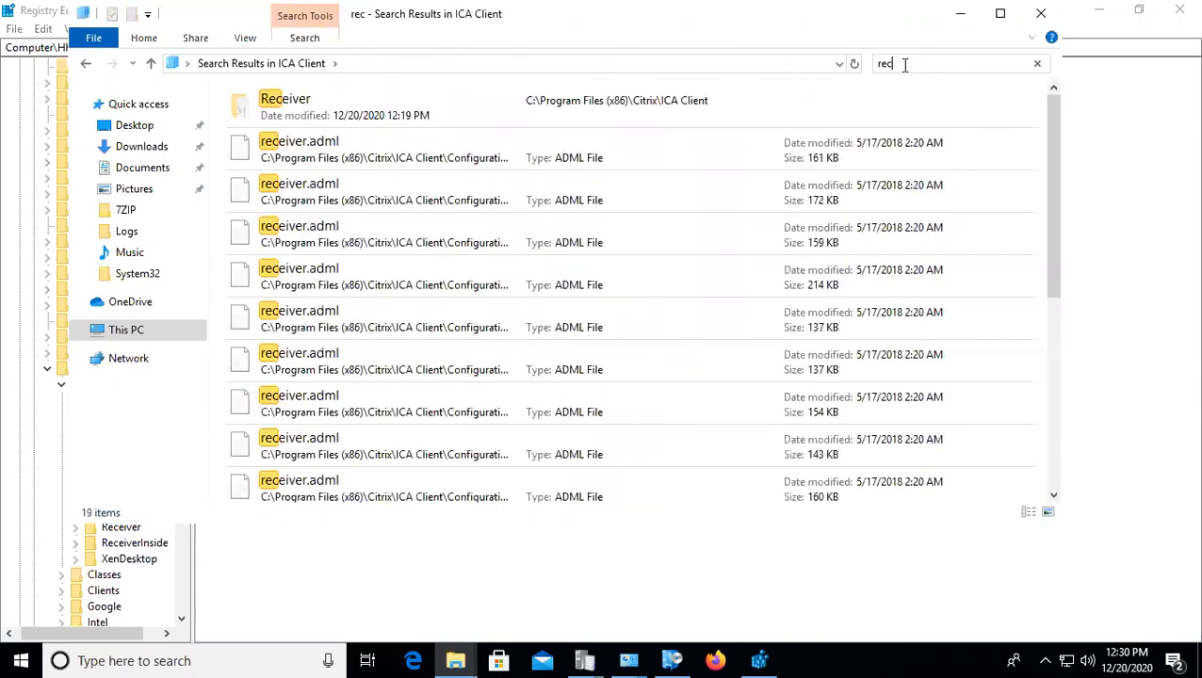
text(ei)
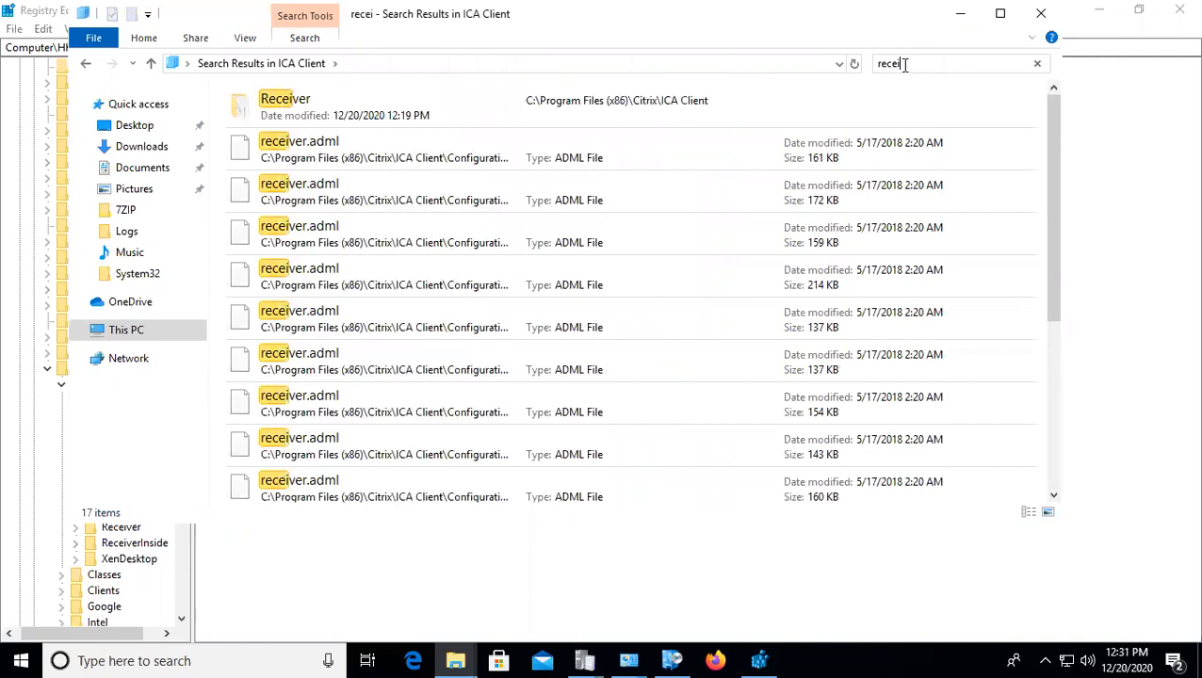
scroll(847, 318, down, 3)
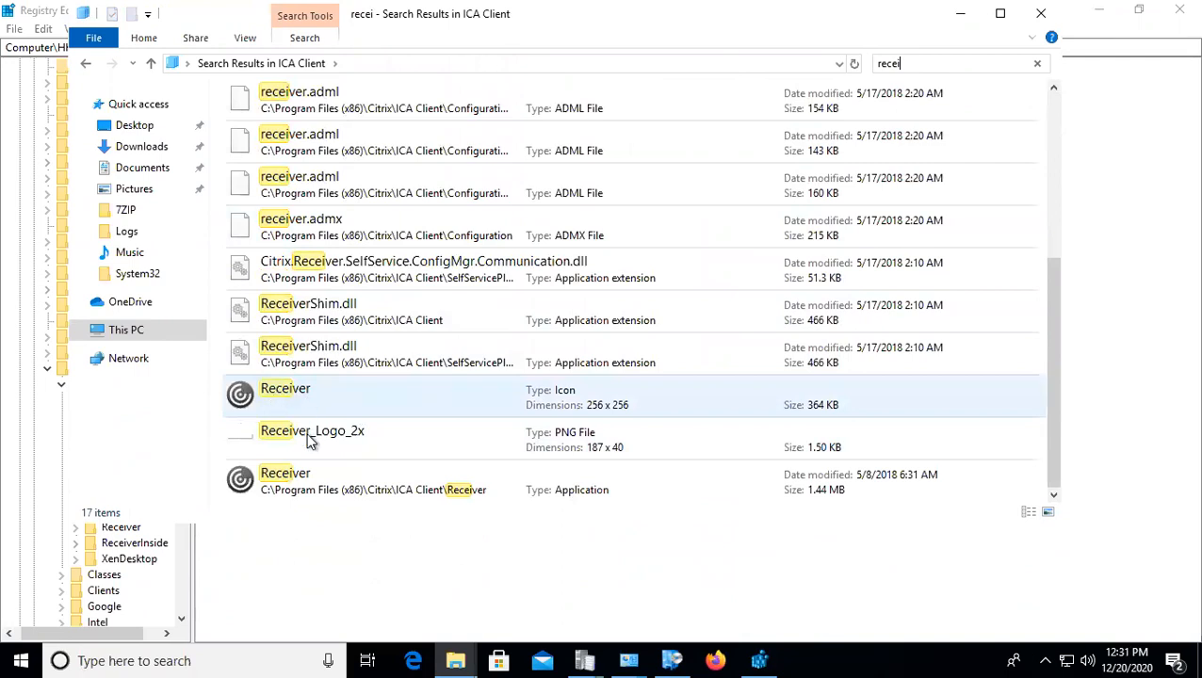
click(395, 492)
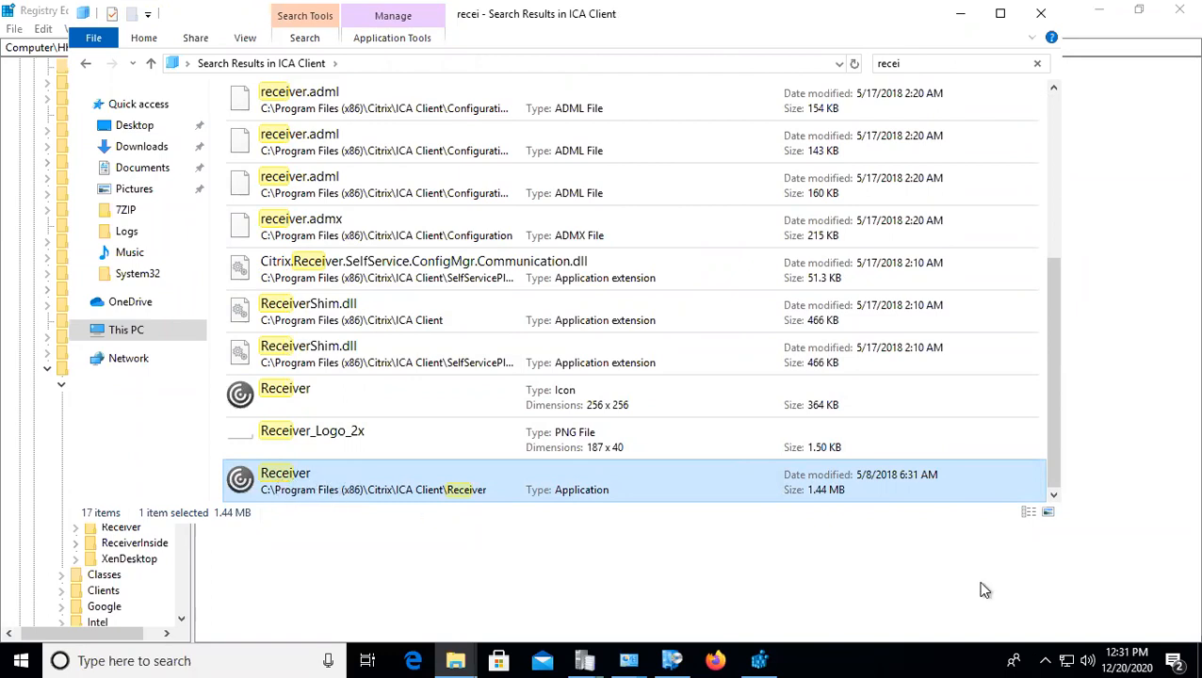
Step: Open Citrix Receiver from its icon among the hidden notification icons
click(1043, 659)
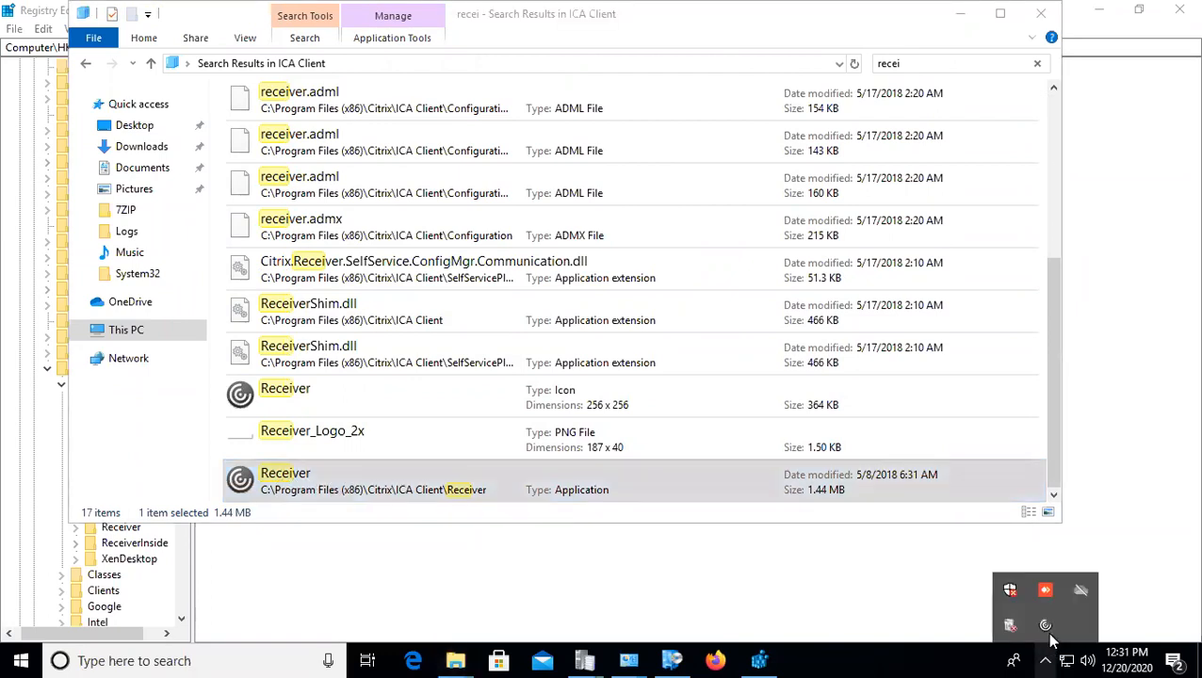
right_click(1046, 626)
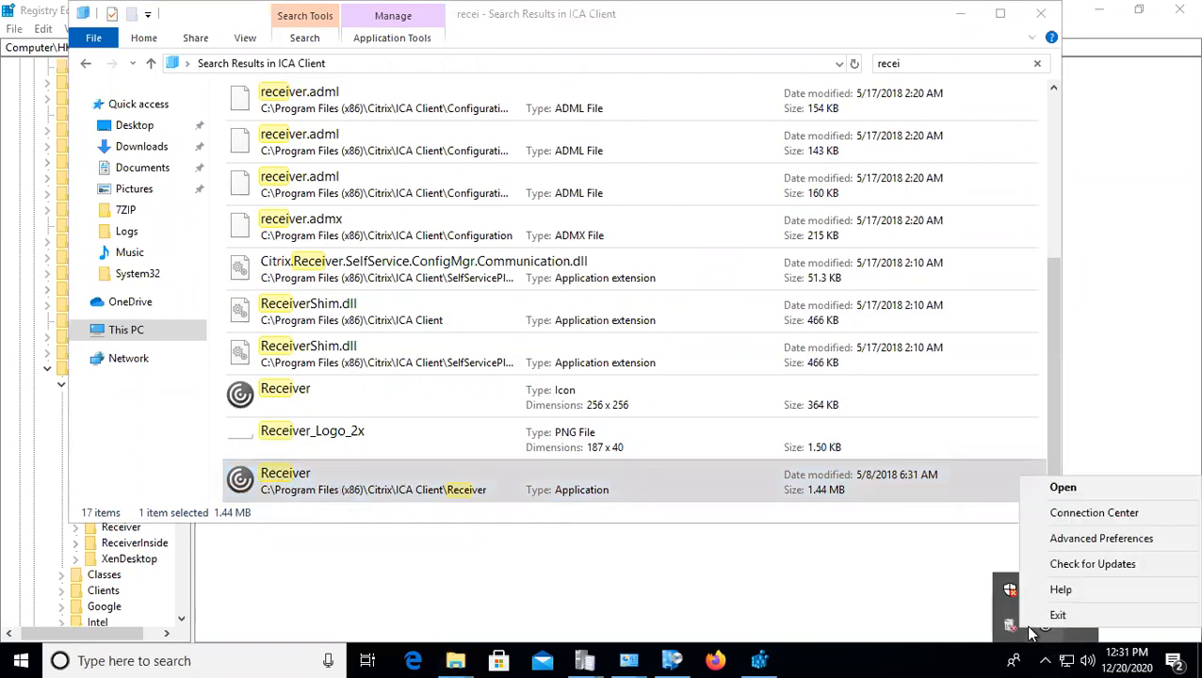
click(1061, 489)
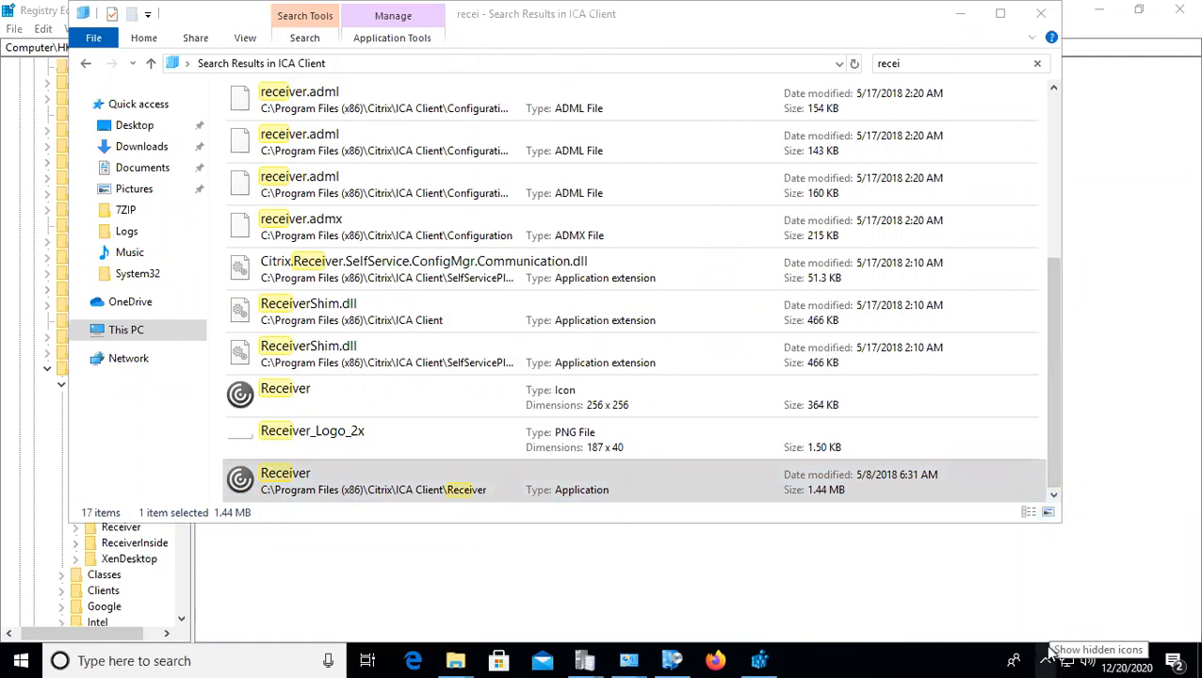
Step: Launch the Citrix Connection Center, and close both it and the Add Account dialog
click(1046, 656)
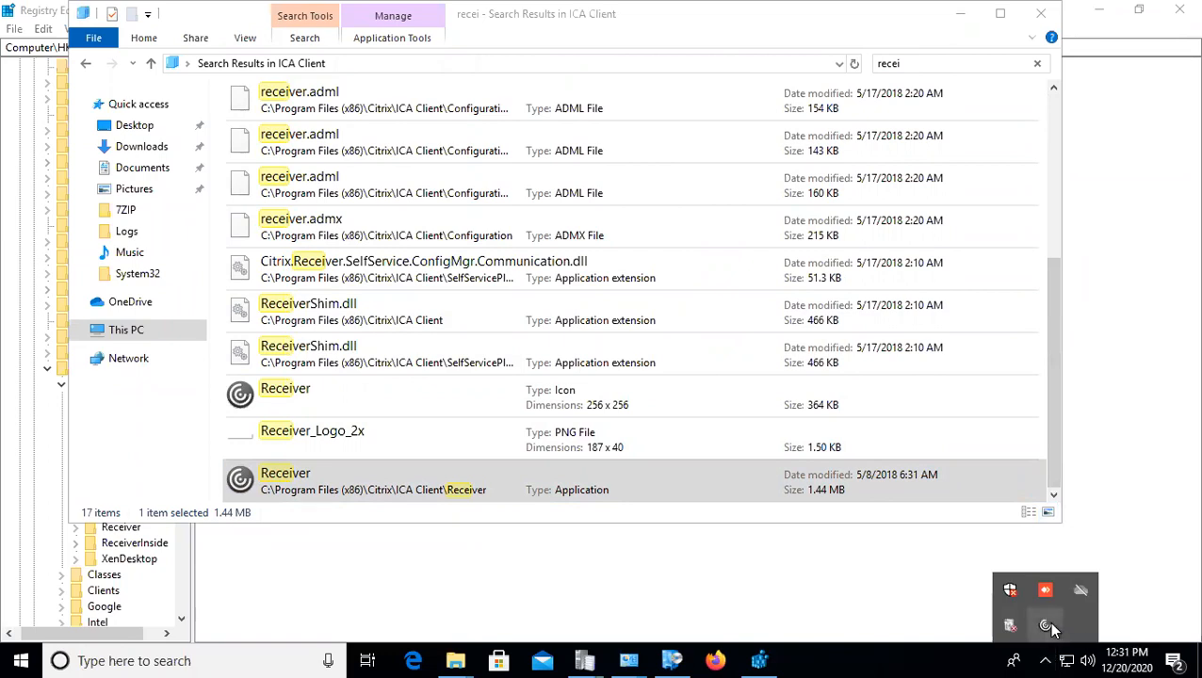
right_click(1046, 626)
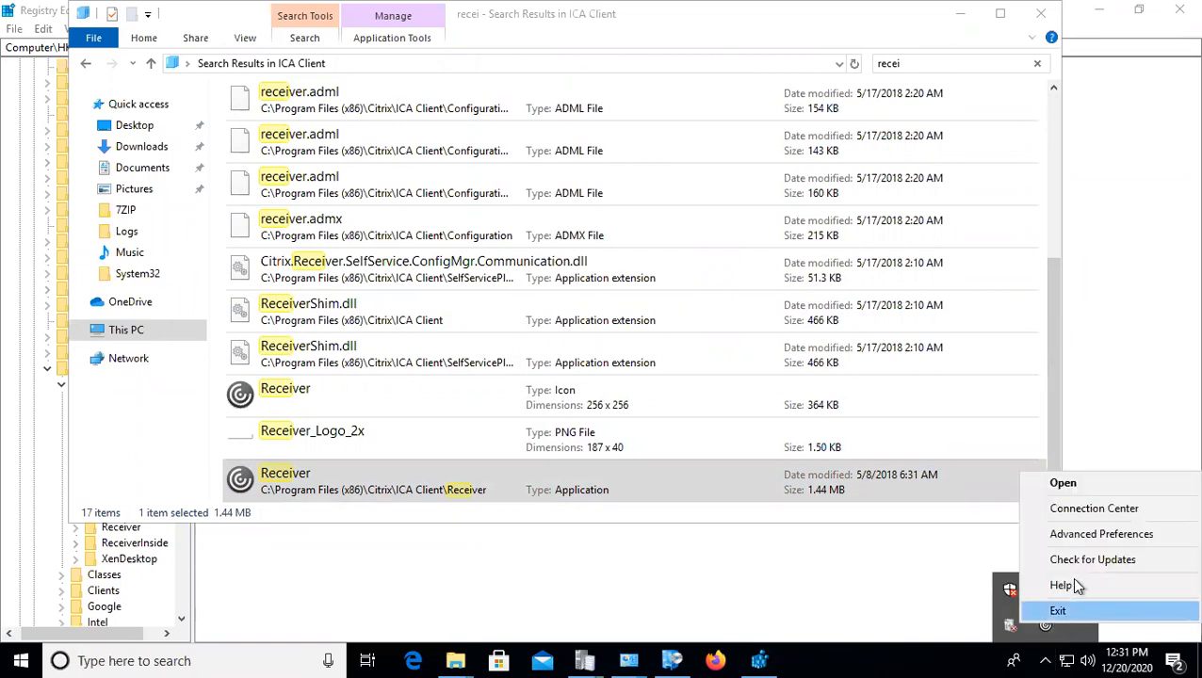
click(1079, 517)
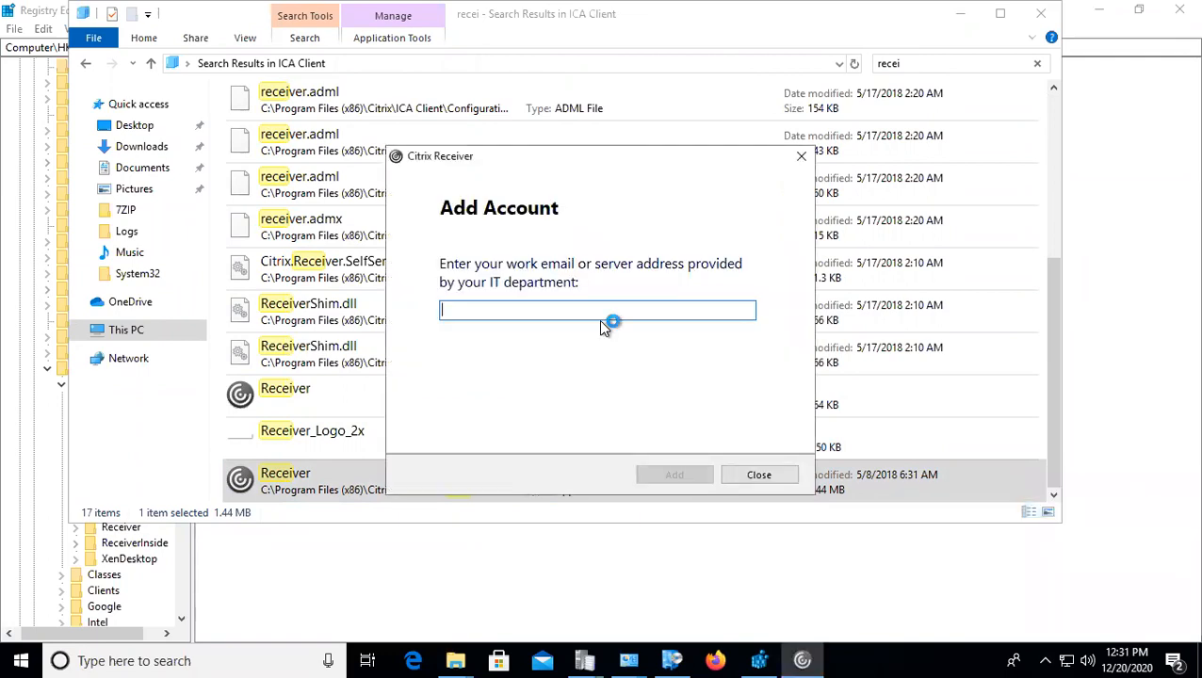
click(759, 474)
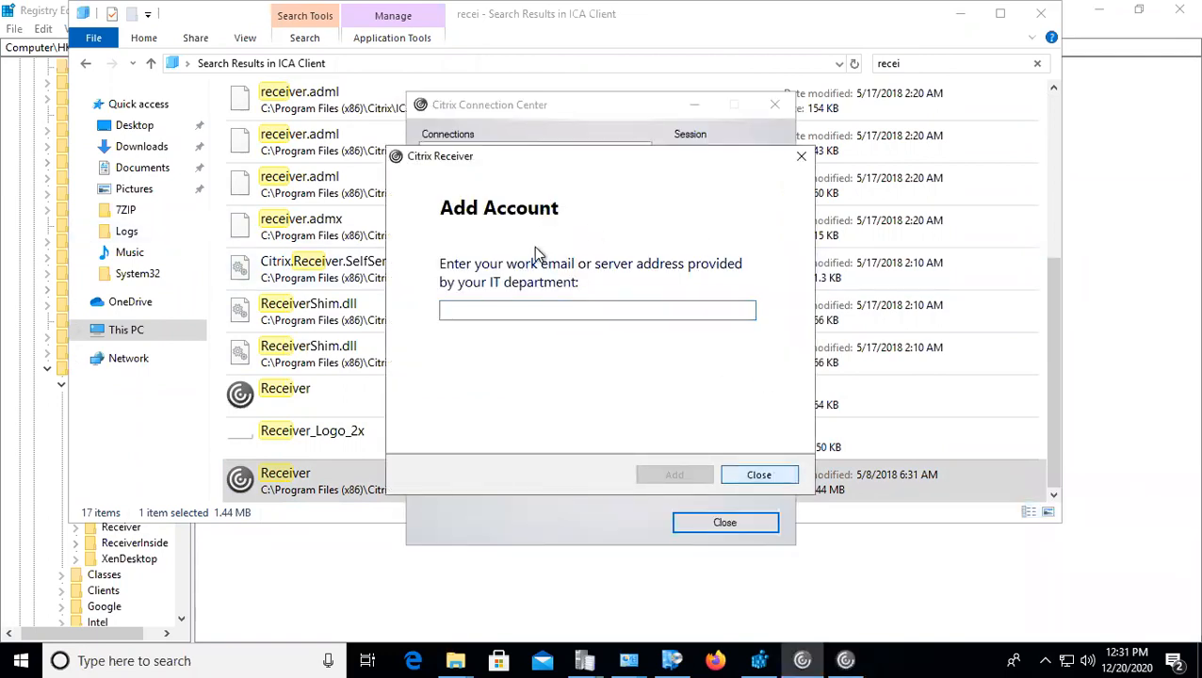
click(773, 106)
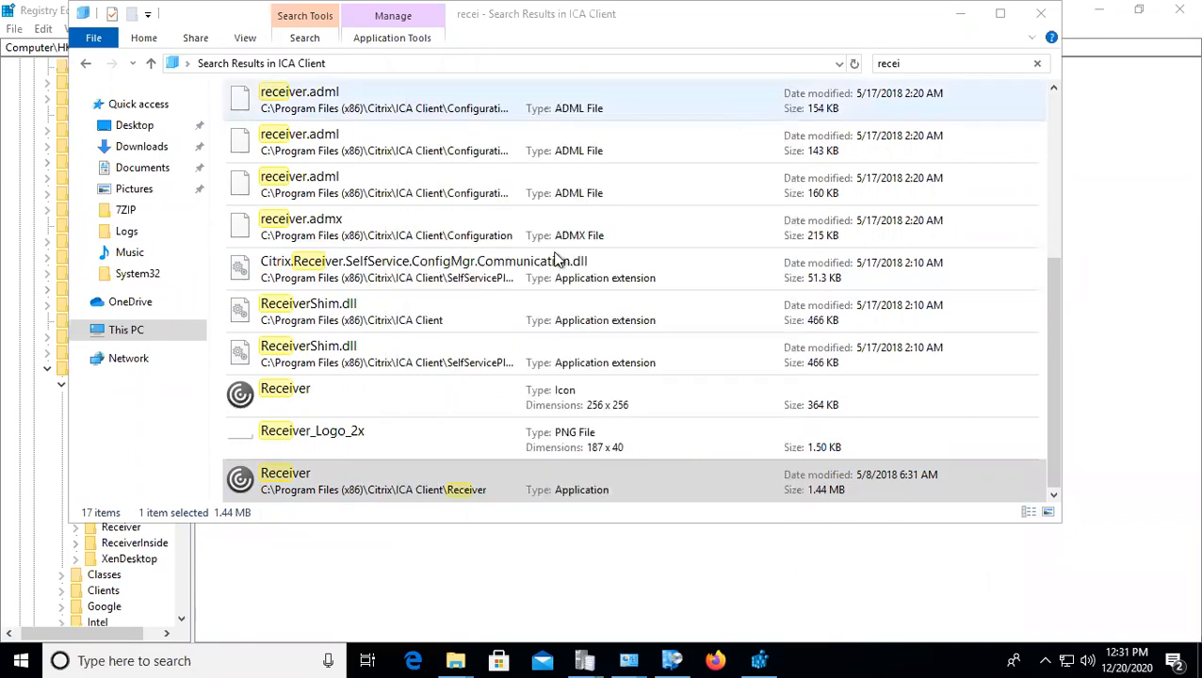
Step: Run the Receiver application as administrator, allow it to make changes, and return to the ICA Client folder
double_click(286, 482)
right_click(286, 481)
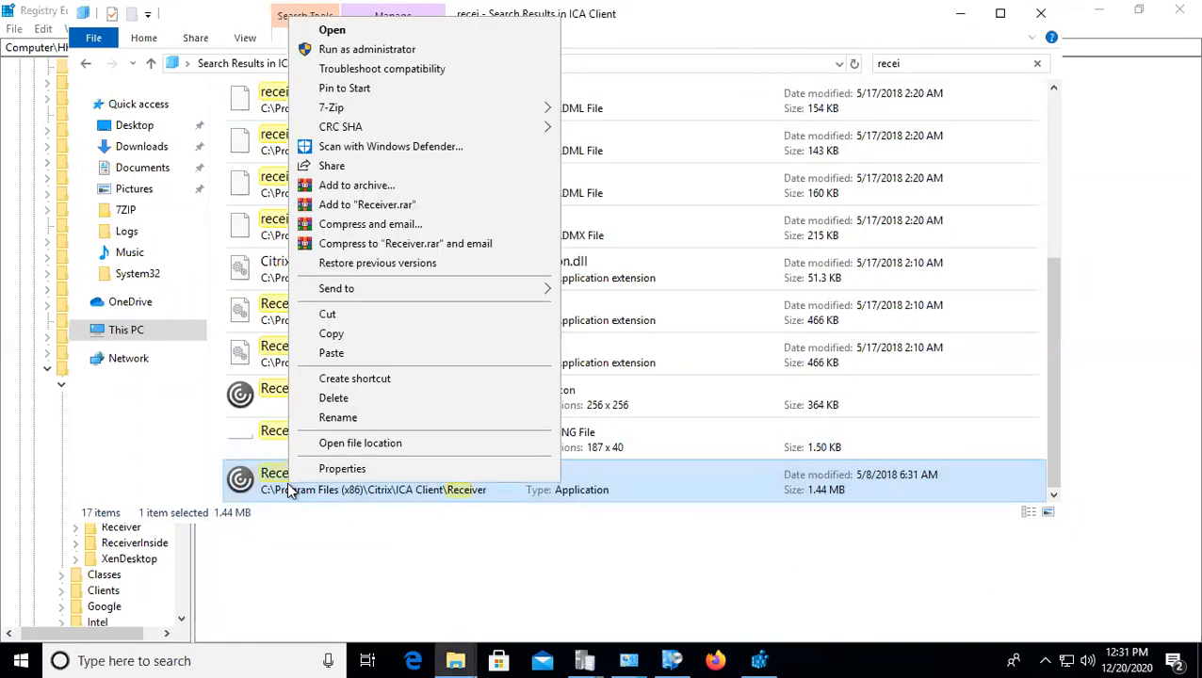
click(380, 50)
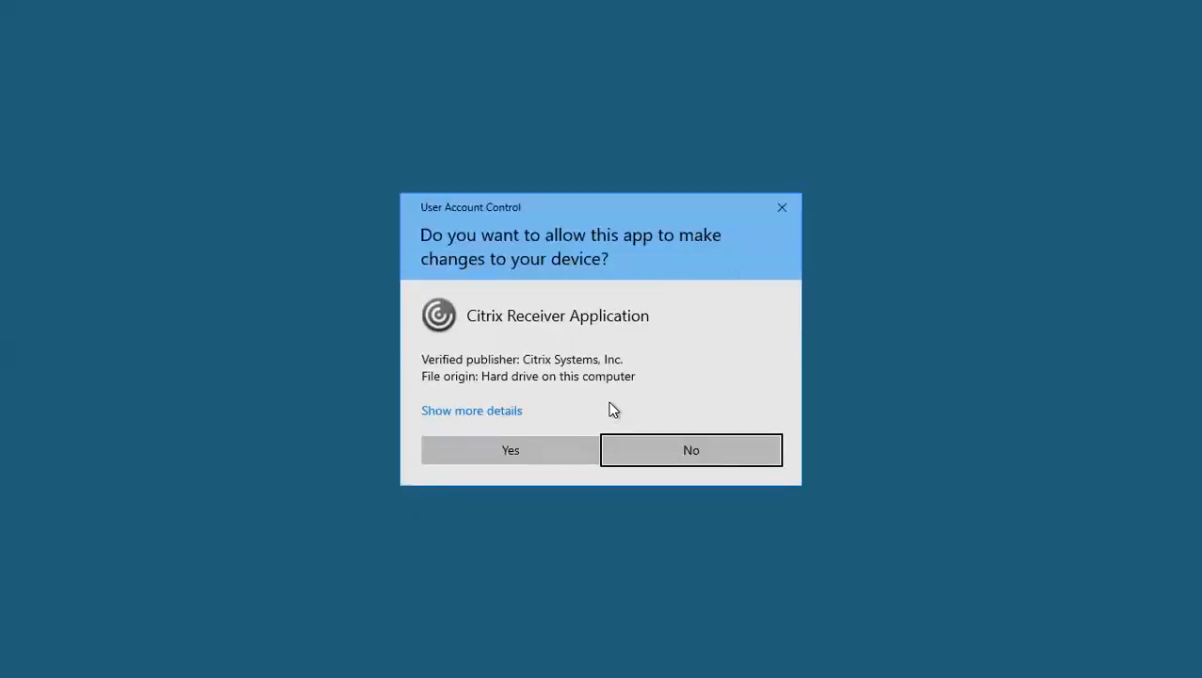
click(516, 443)
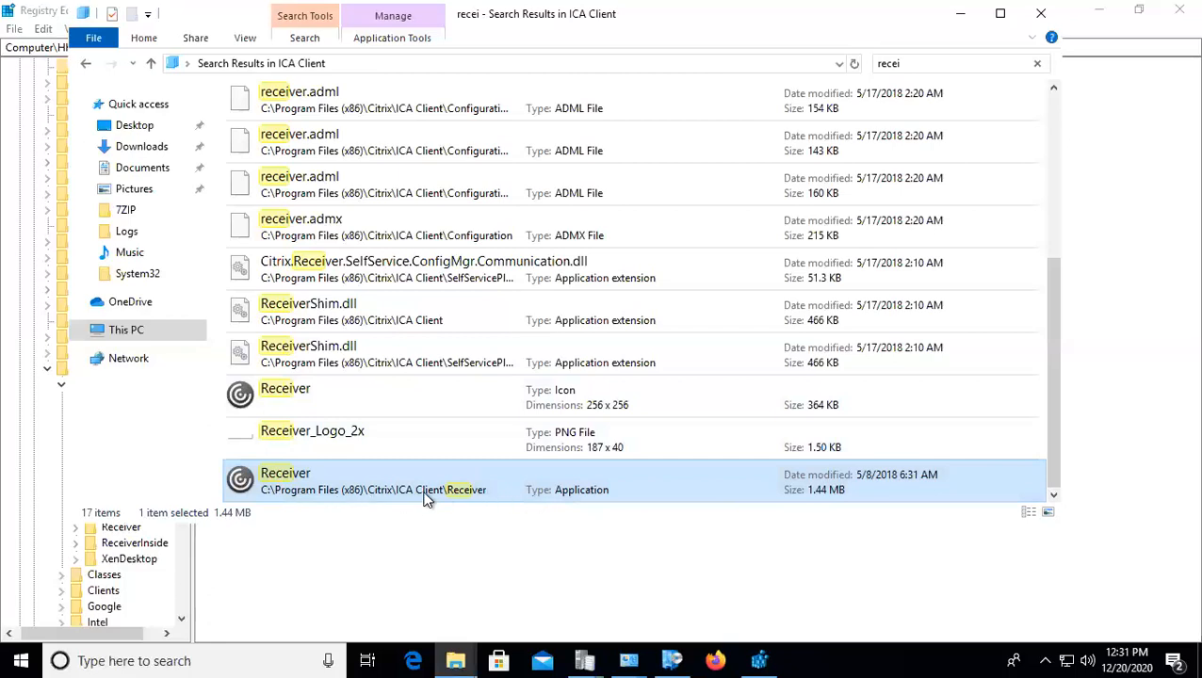
right_click(377, 486)
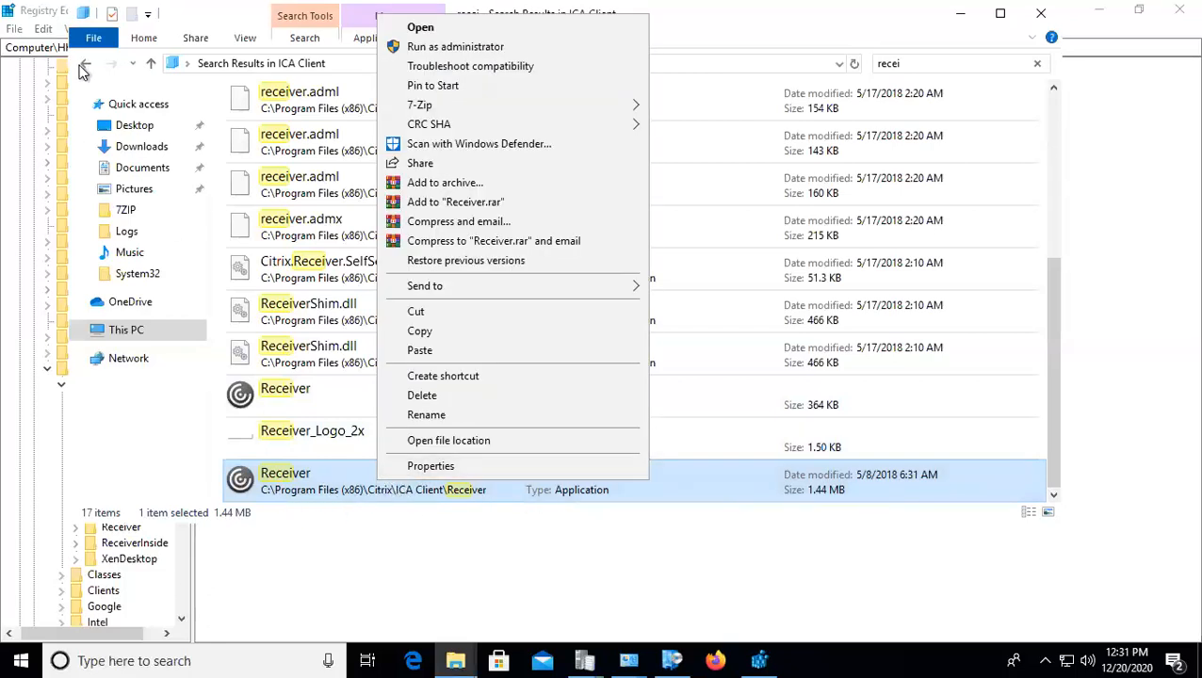
click(85, 63)
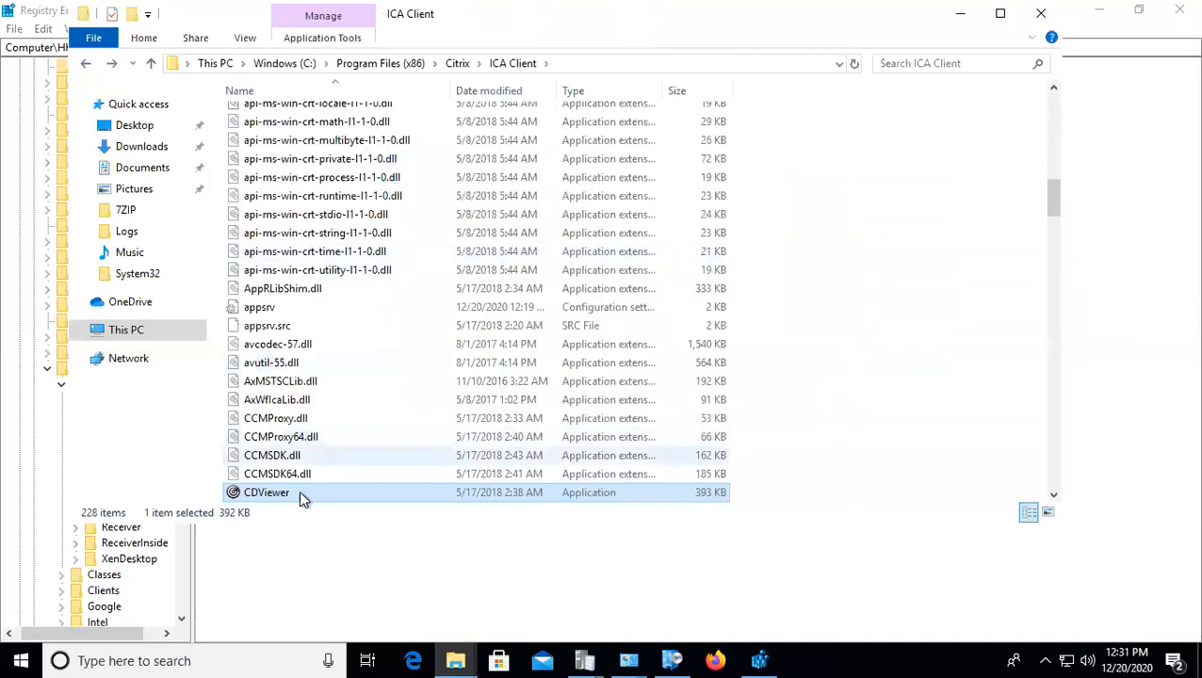
Step: Minimize the client's remote session and switch to the Configuration Manager server session with the deployment type wizard
scroll(602, 374, down, 4)
mouse_move(805, 19)
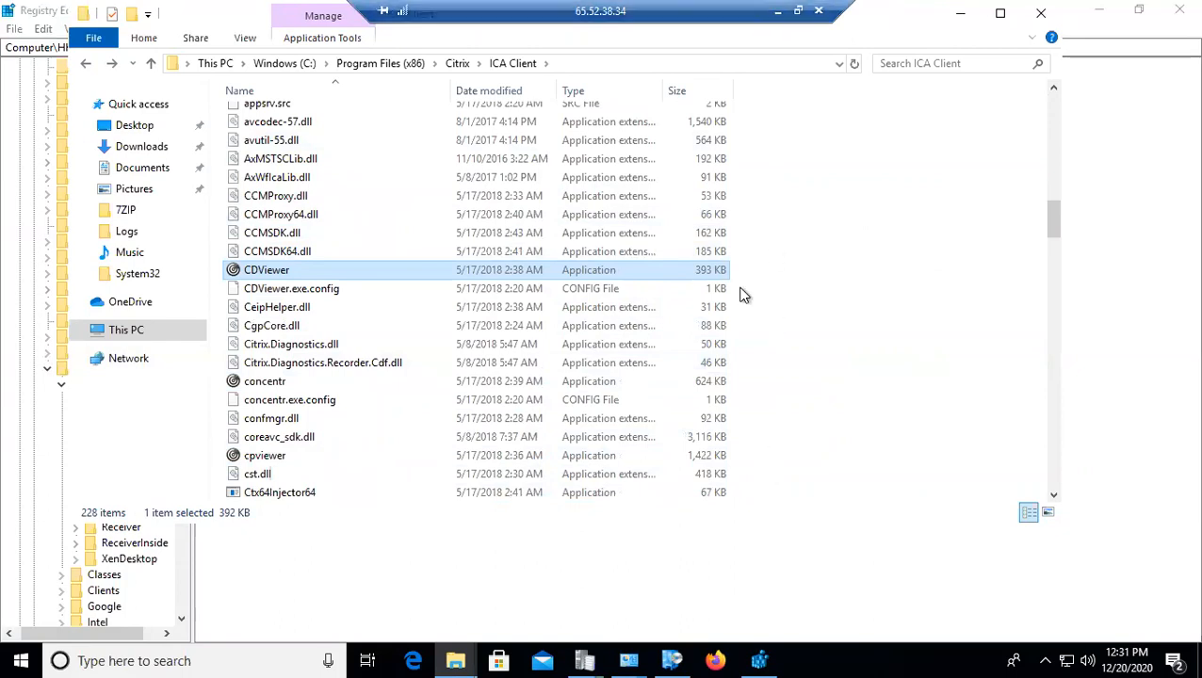
click(776, 13)
click(751, 648)
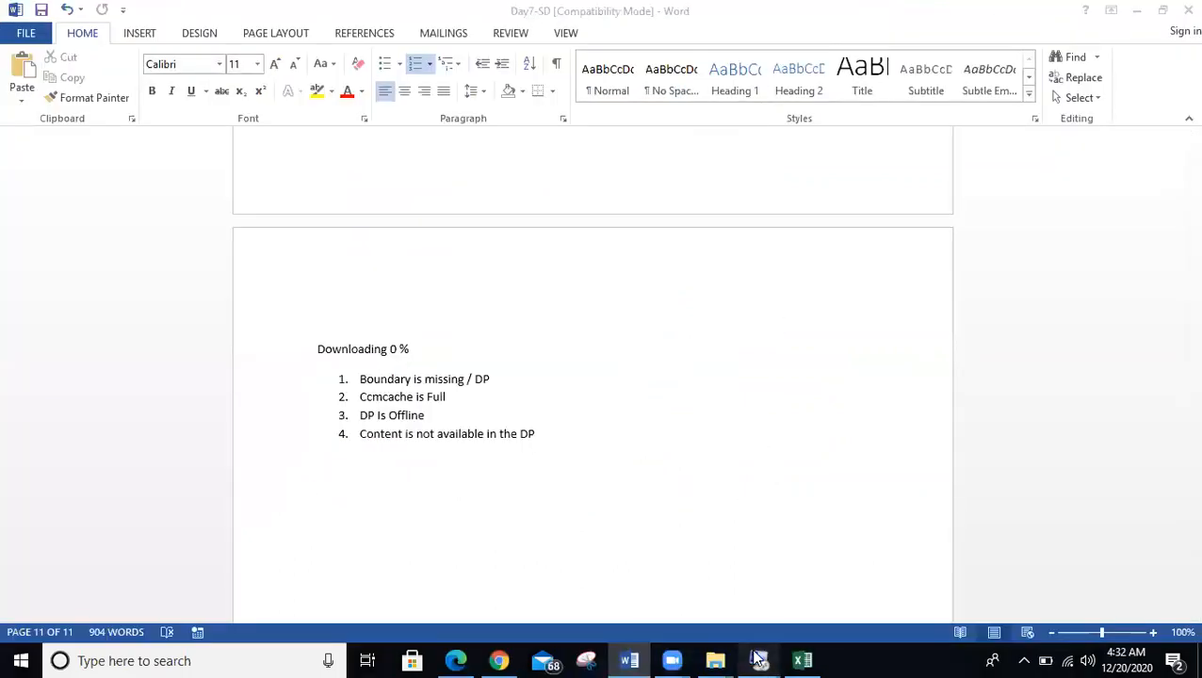
click(576, 593)
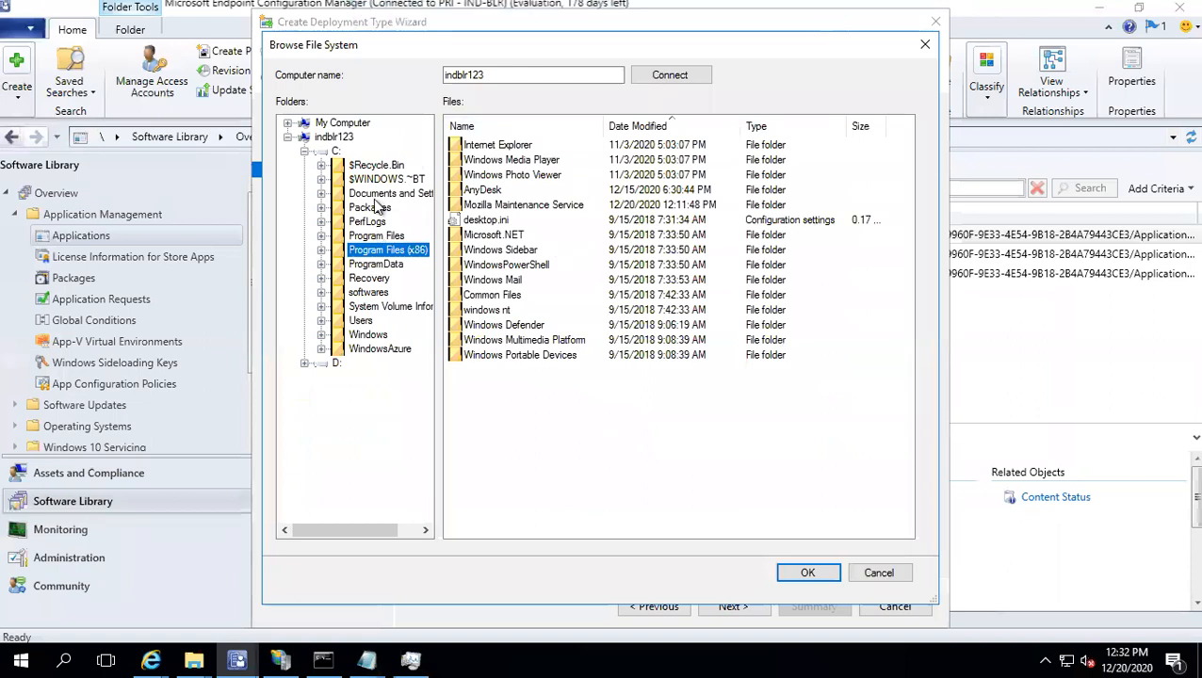
double_click(384, 254)
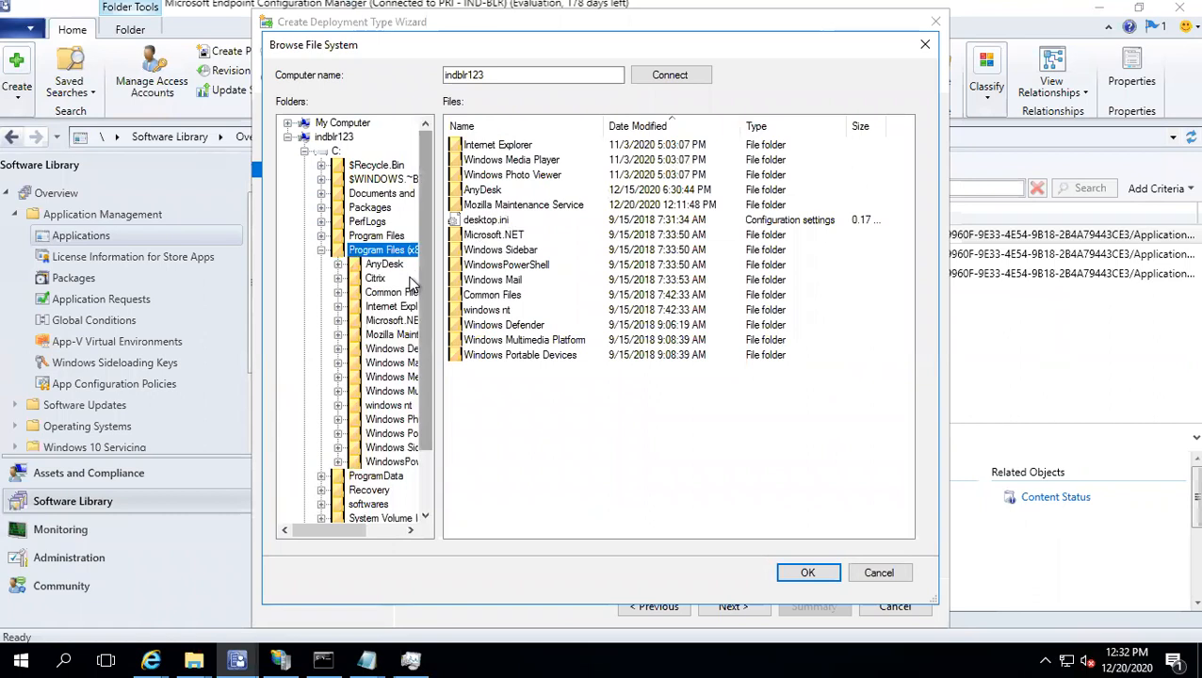
click(695, 76)
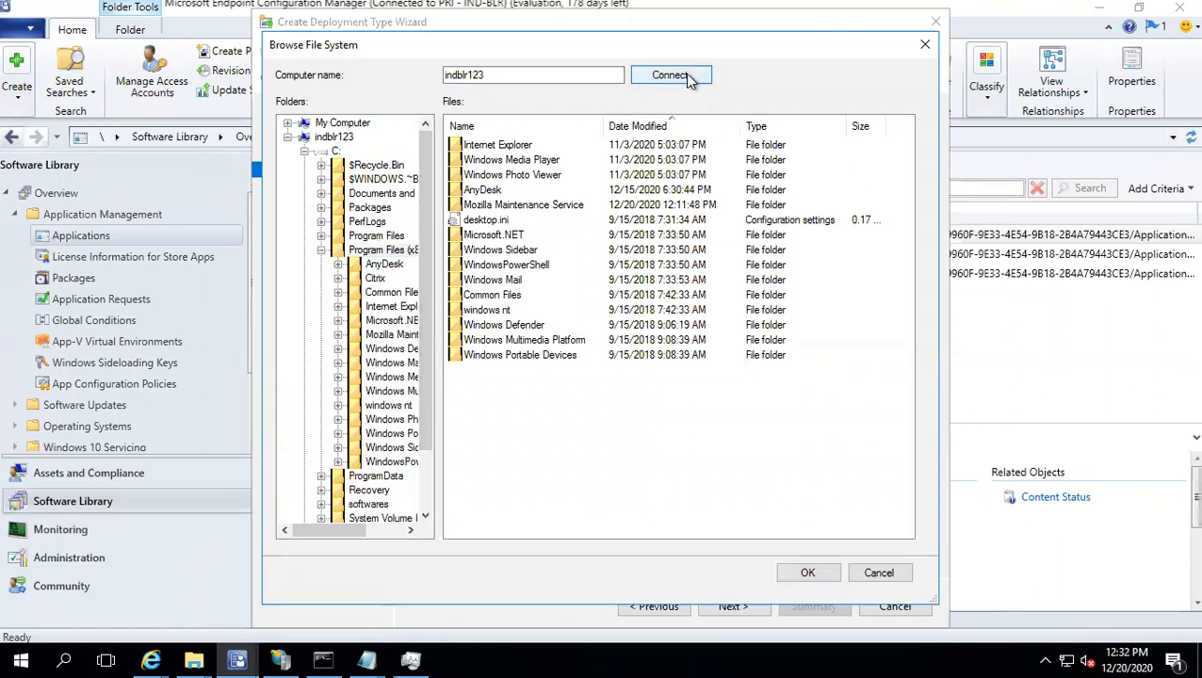
click(321, 251)
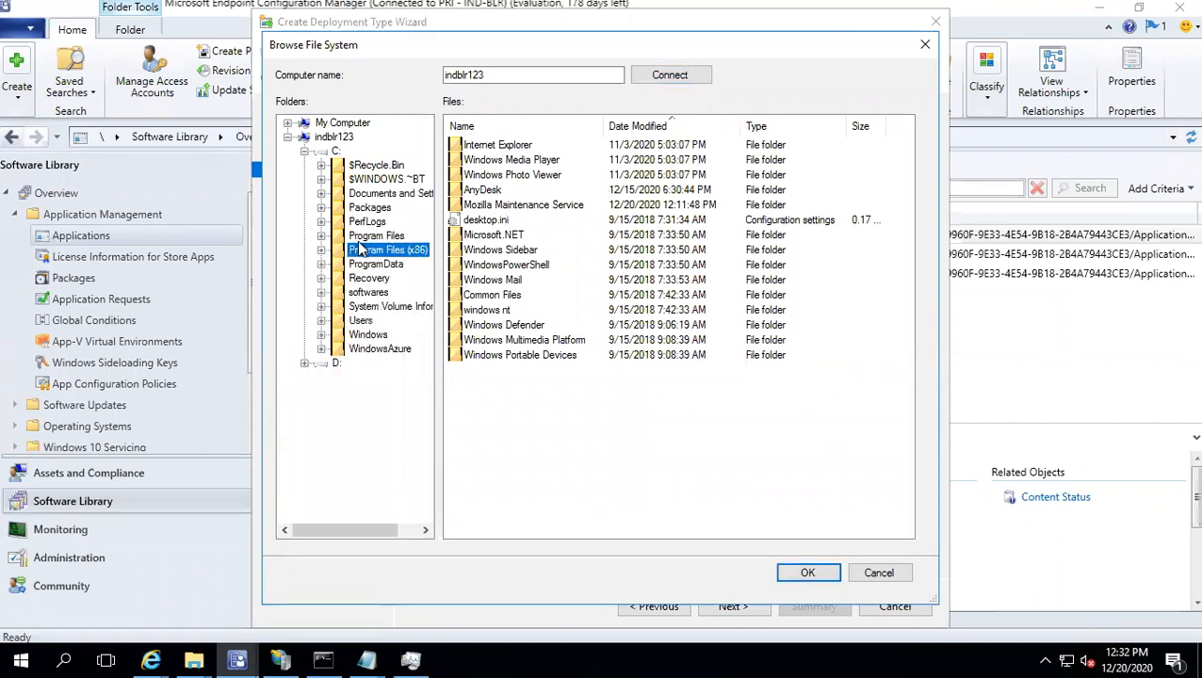
click(368, 252)
double_click(363, 252)
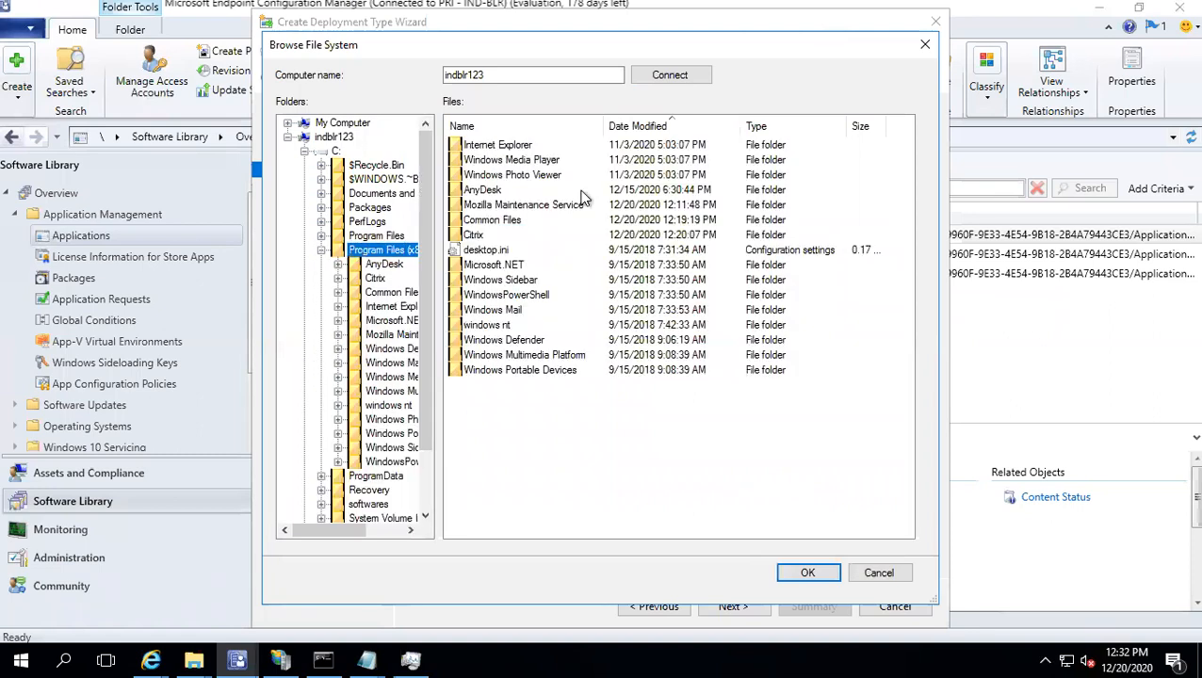
click(646, 126)
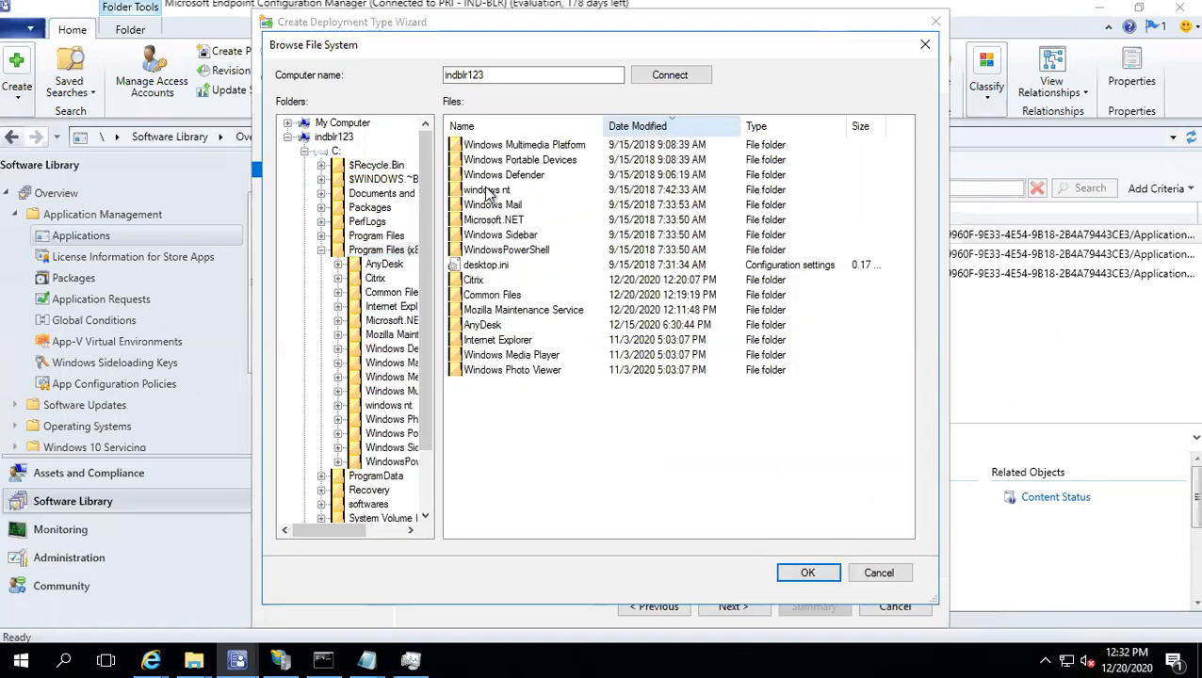
click(875, 572)
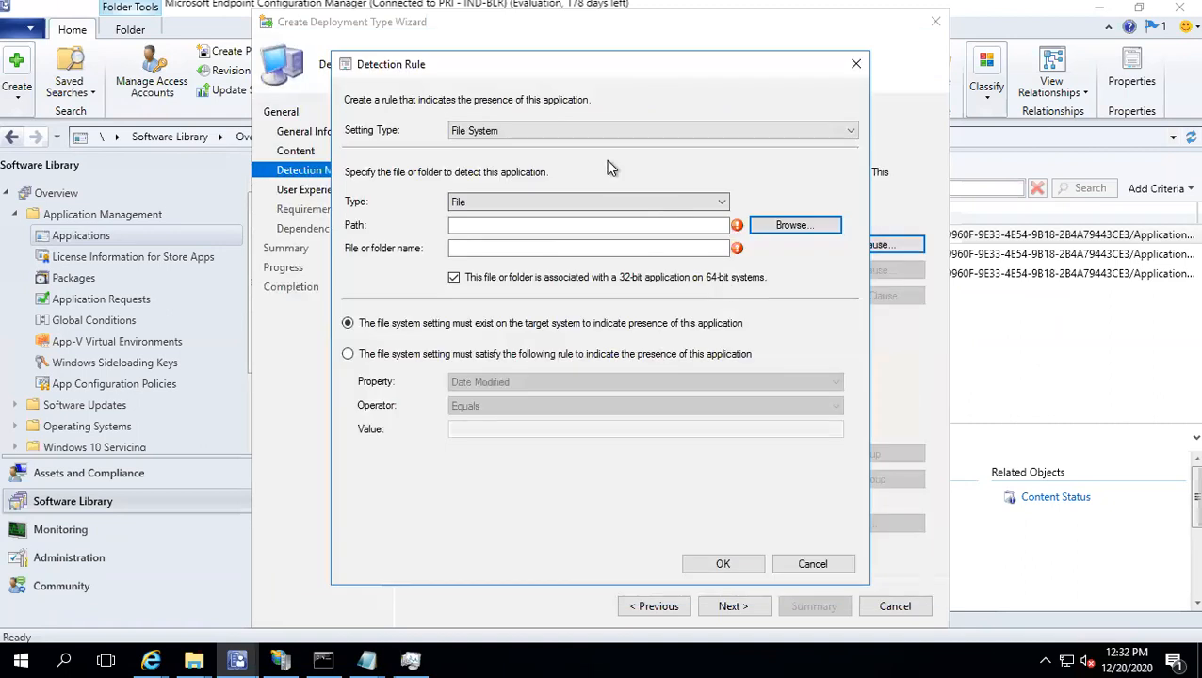
Step: Browse for the detection rule's file, connect to computer indblr123 and open Program Files (x86) on its C: drive
click(797, 226)
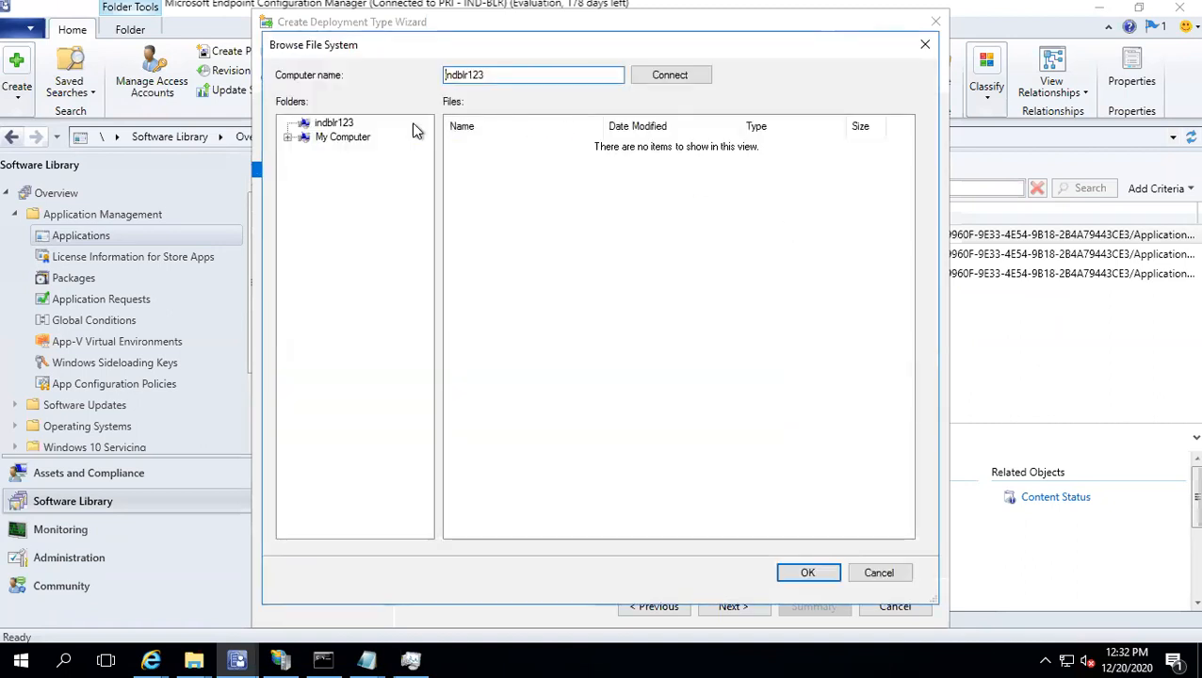
click(674, 75)
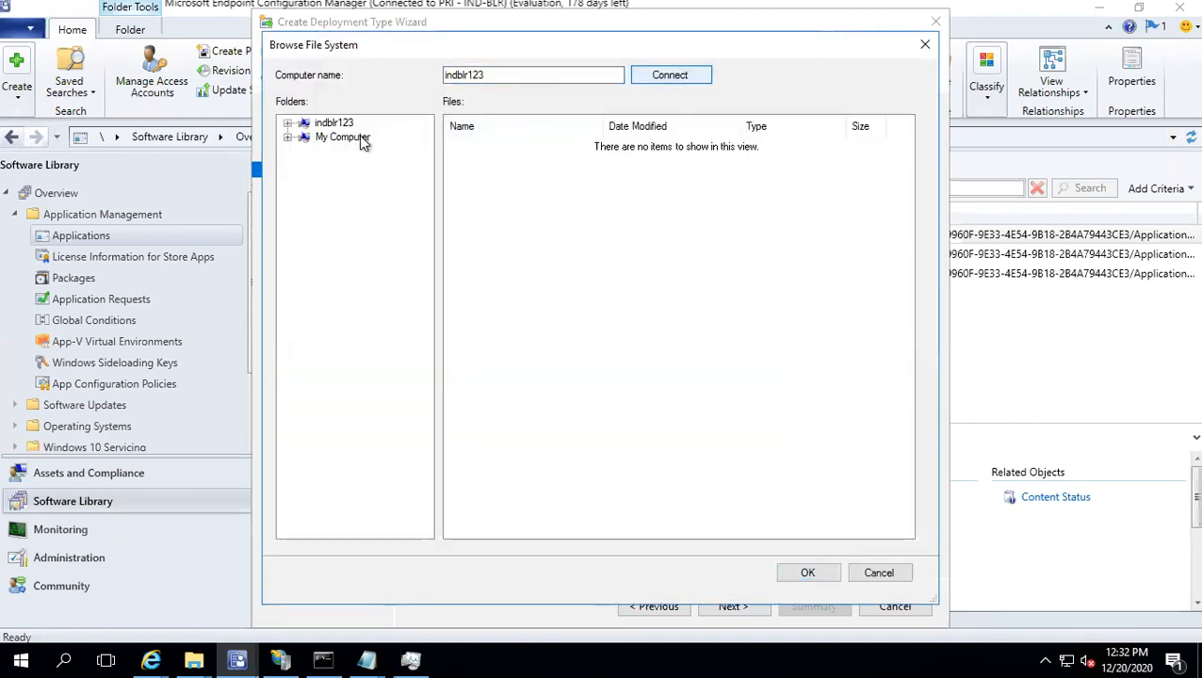
click(288, 123)
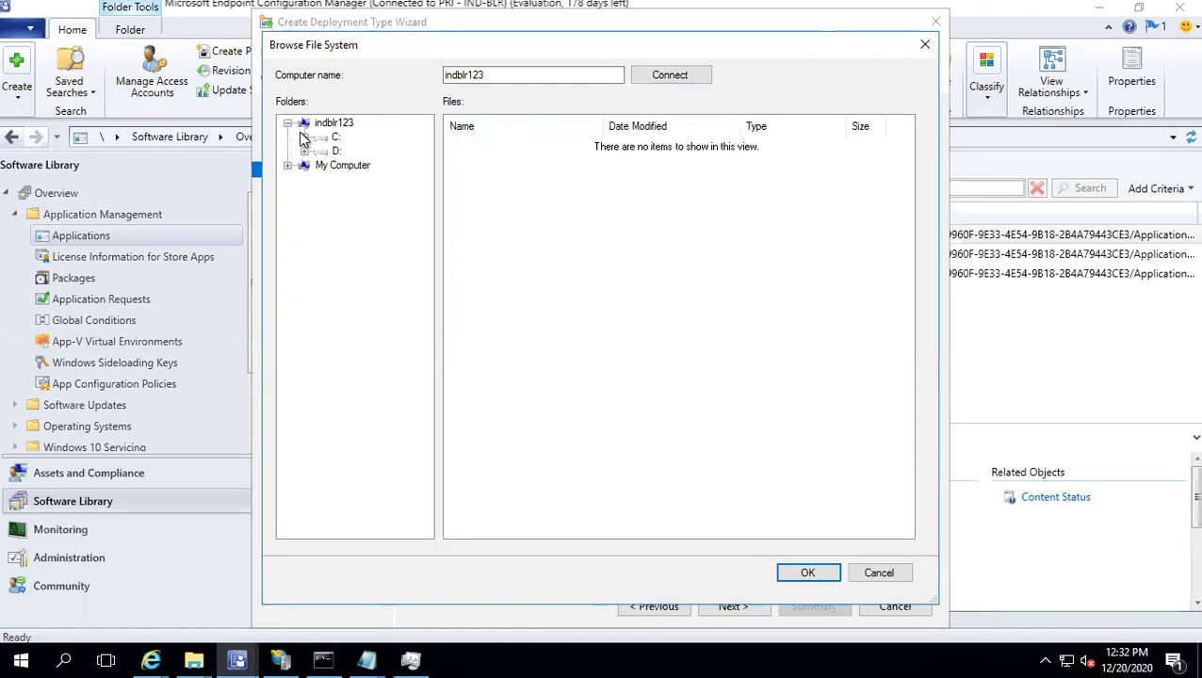
click(304, 137)
click(377, 237)
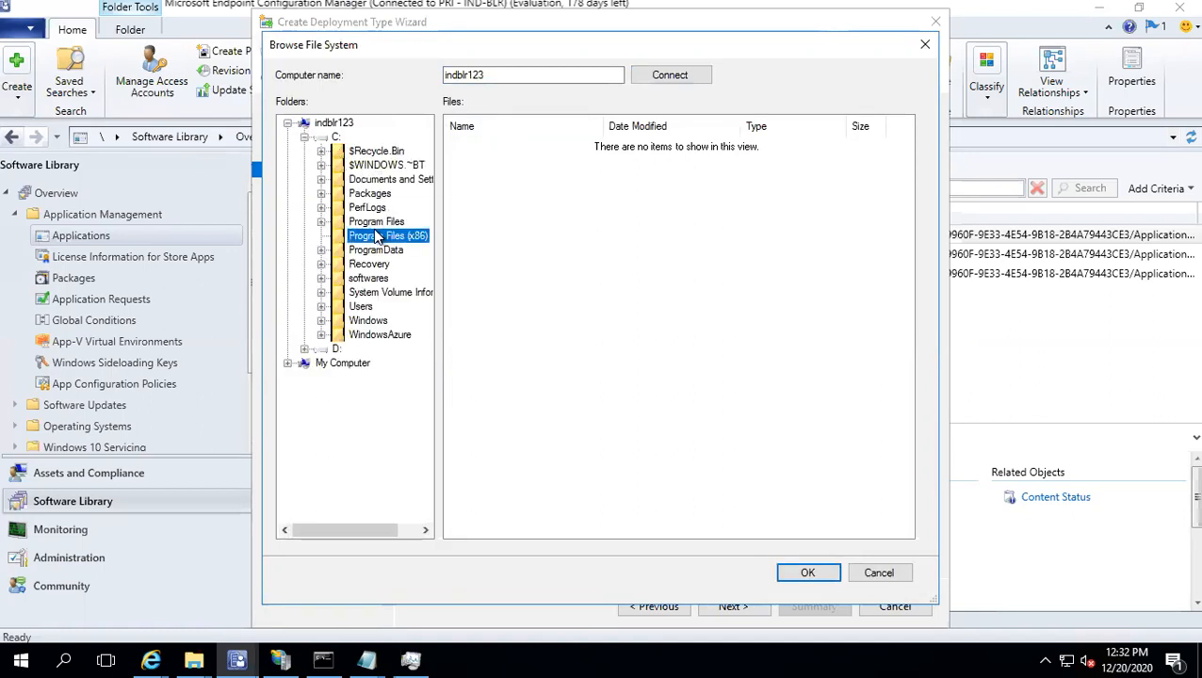
Step: Open the ICA Client folder inside Citrix and look through its files for the detection rule
double_click(473, 162)
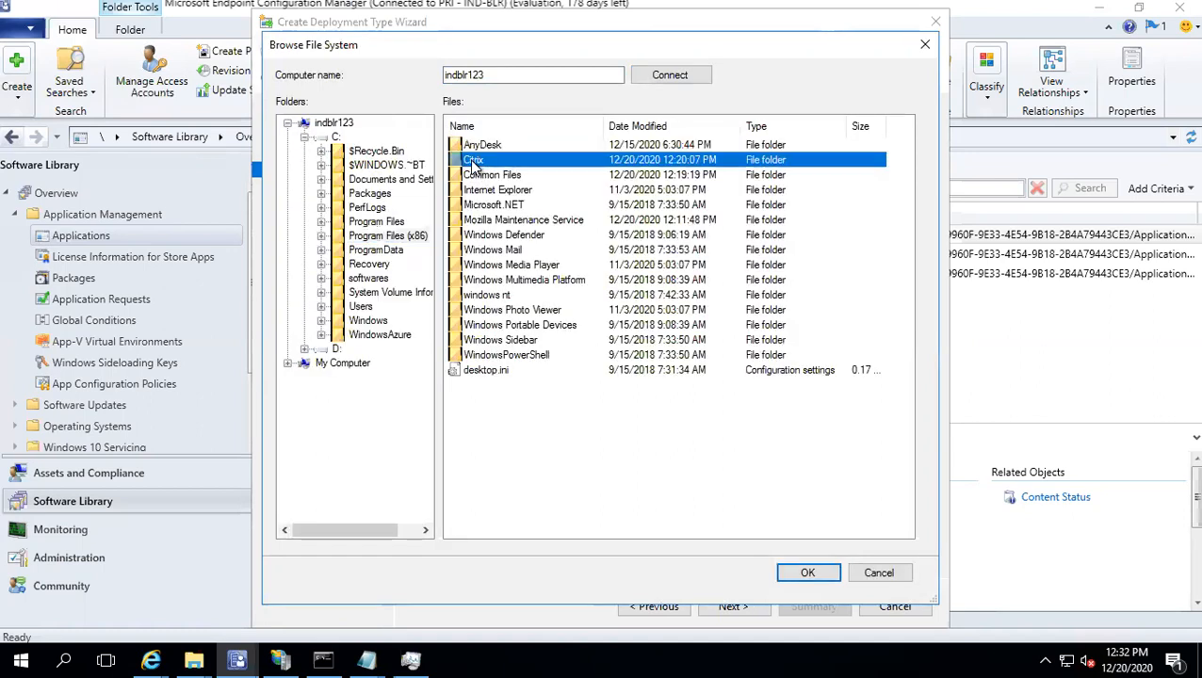
double_click(489, 164)
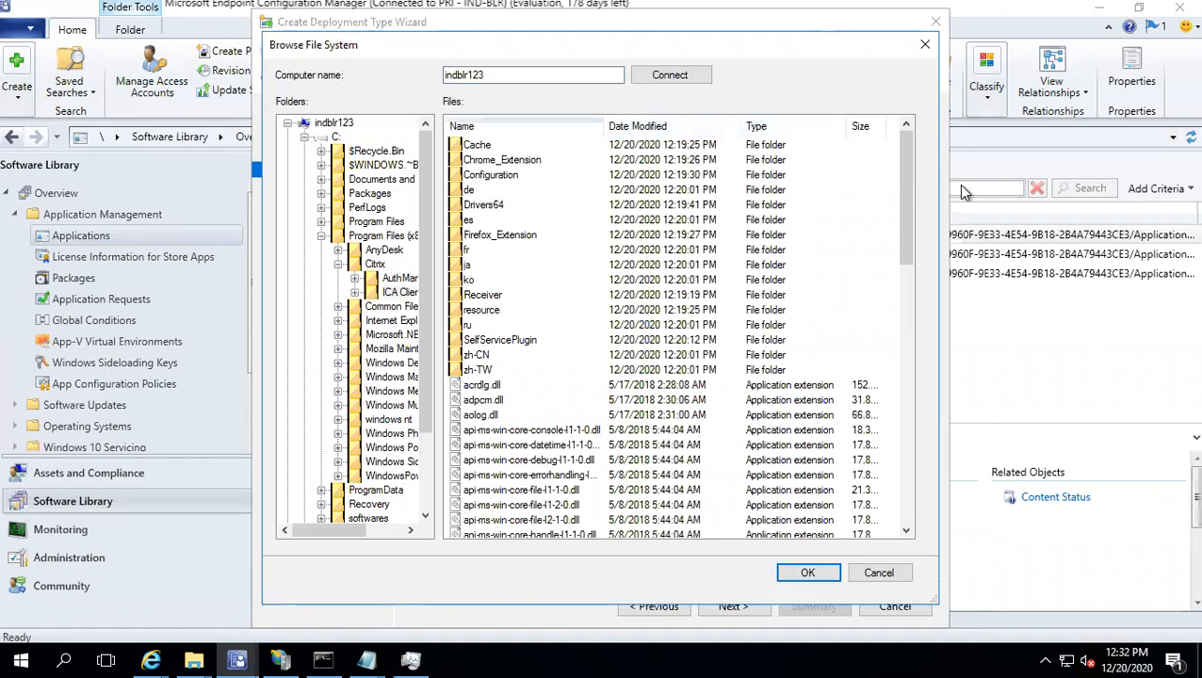
drag(901, 164, 909, 448)
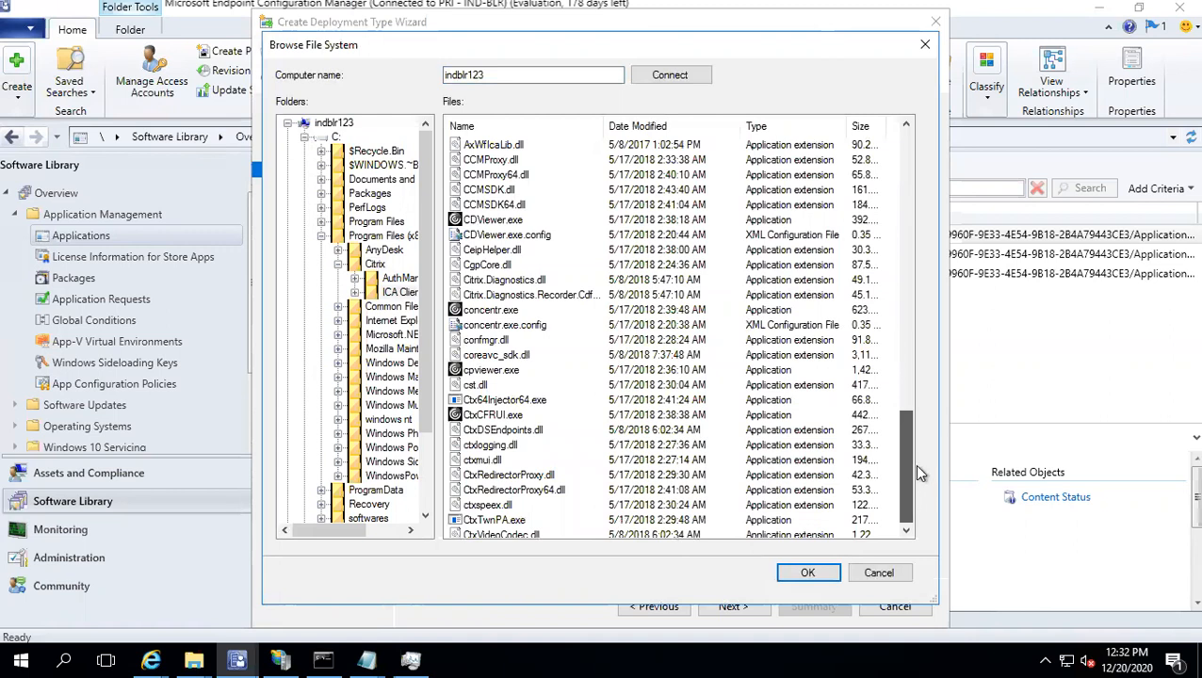
drag(917, 419, 906, 146)
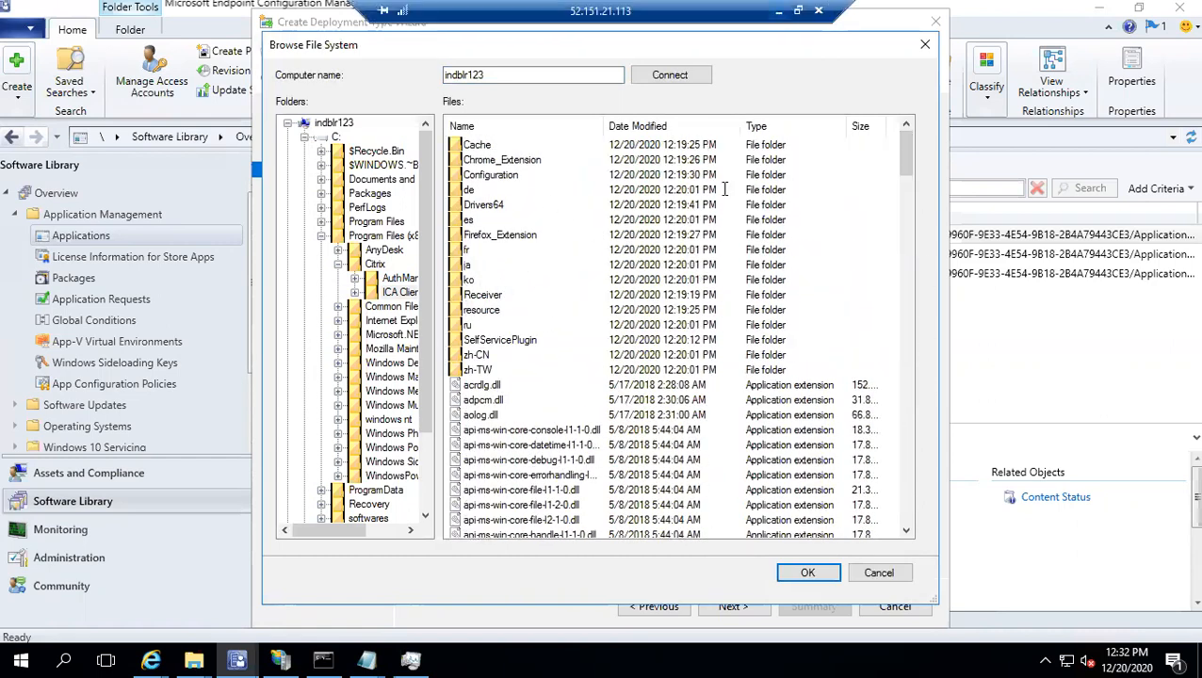
Step: Switch to the C1-INDblr123 remote session and search its ICA Client folder for "rec" to find the Receiver application
click(778, 10)
mouse_move(758, 660)
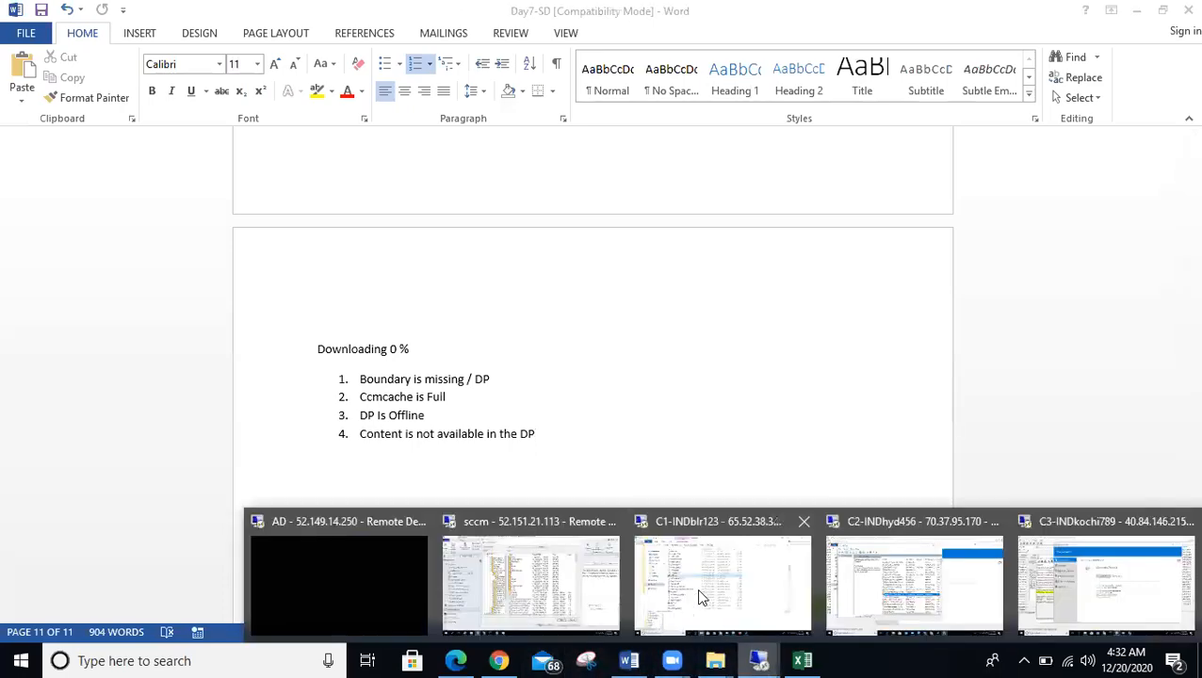
click(696, 590)
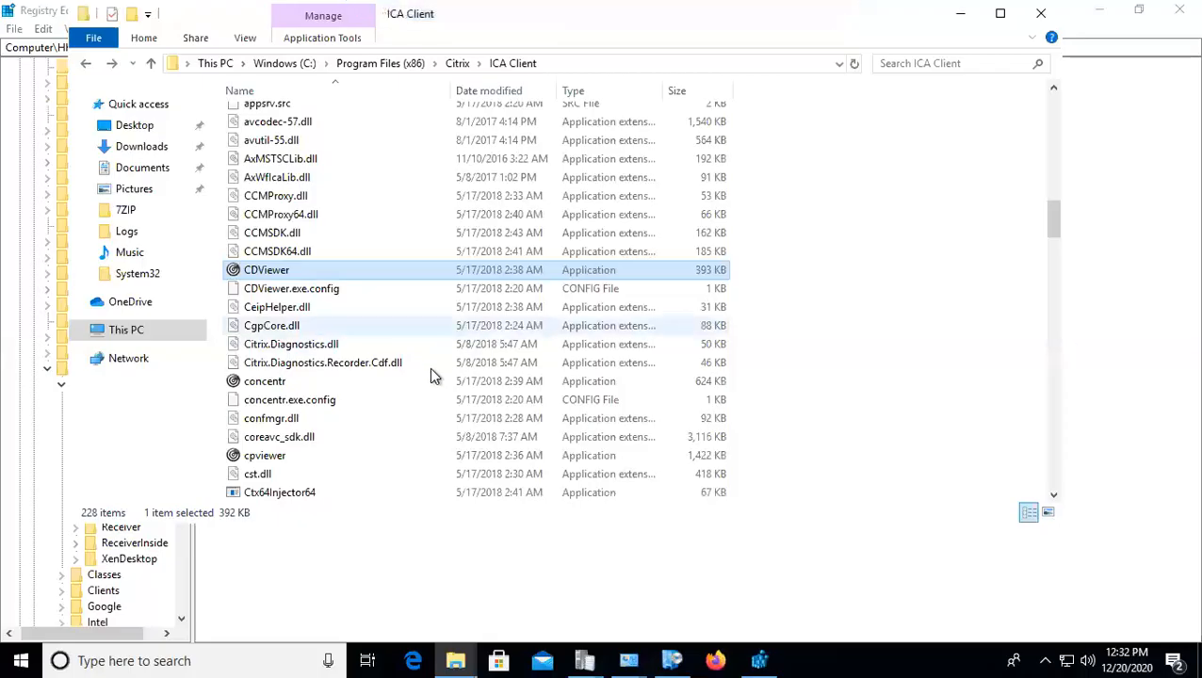
click(961, 63)
text(rec)
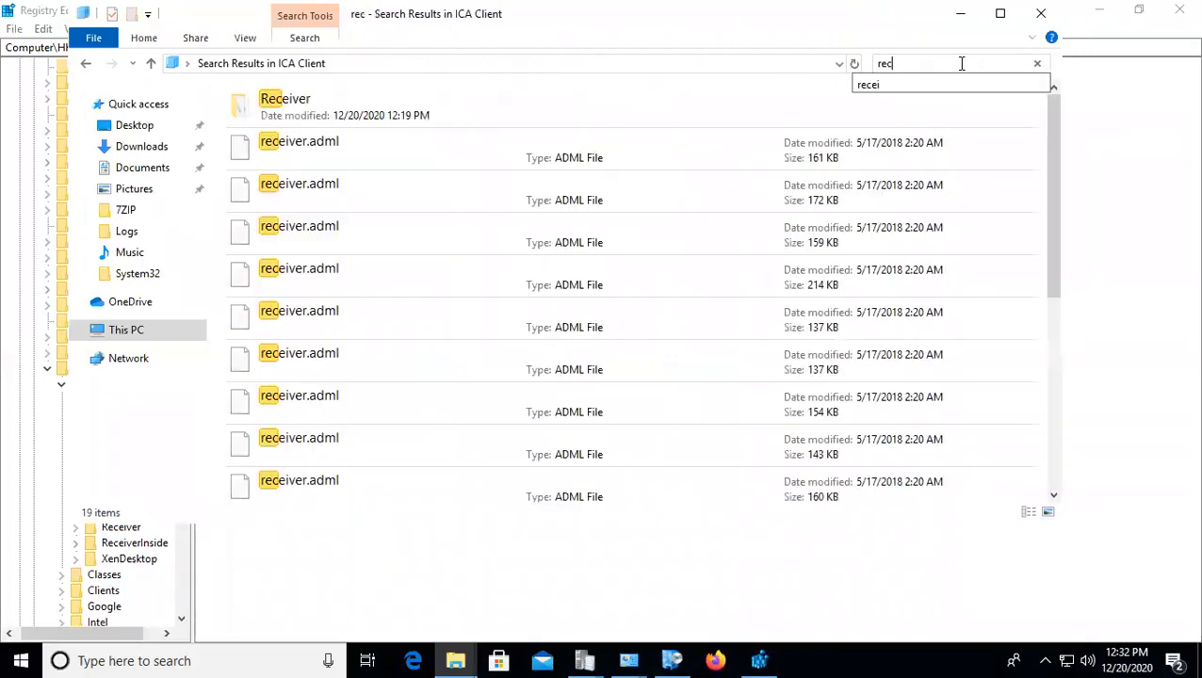
drag(1053, 139, 459, 518)
drag(1052, 208, 1052, 478)
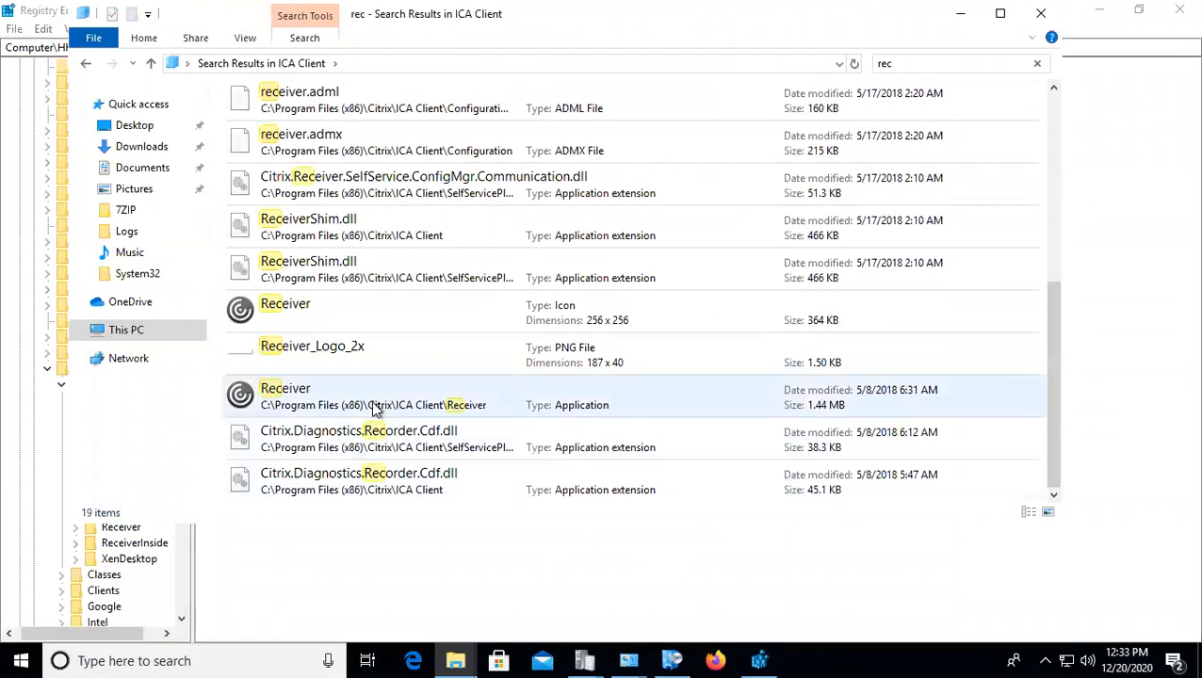
Step: Open the file location of the Receiver application from the search results and show the folder's full path
right_click(474, 405)
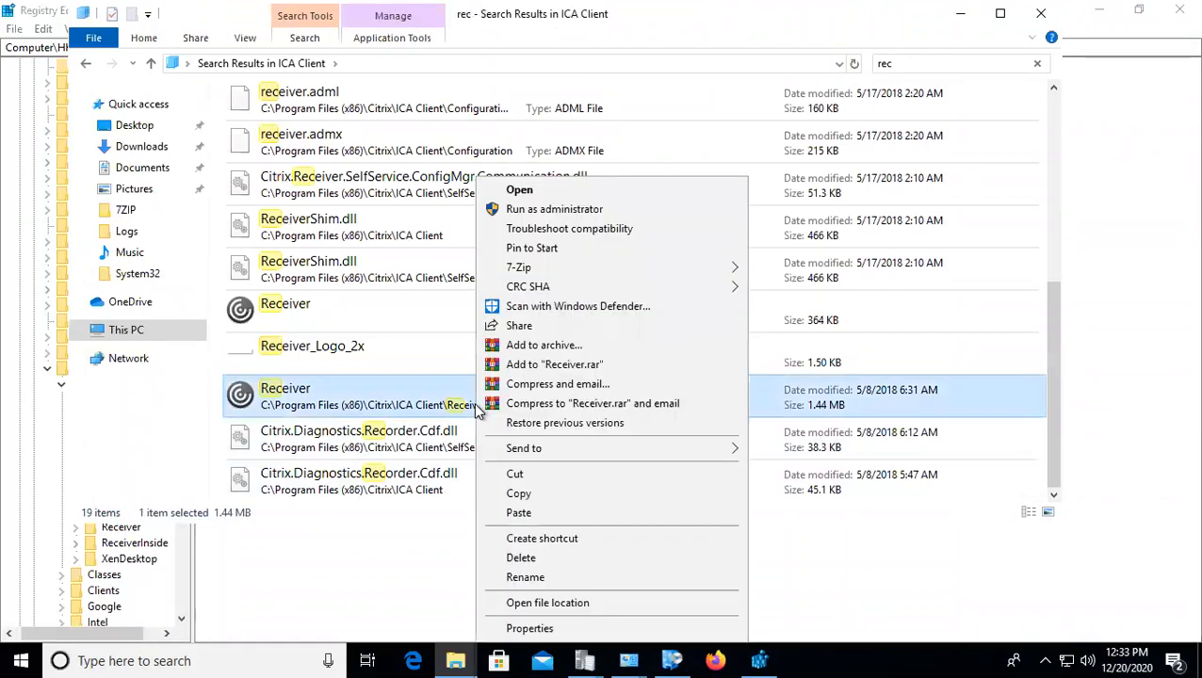
click(547, 603)
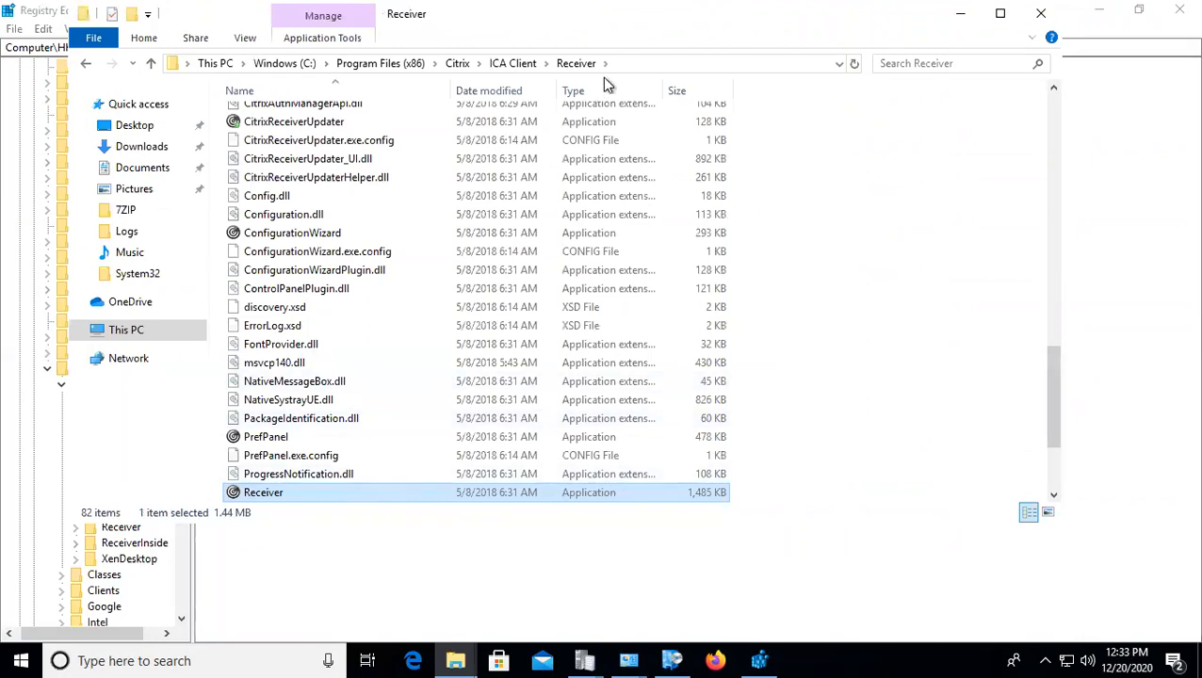
click(569, 66)
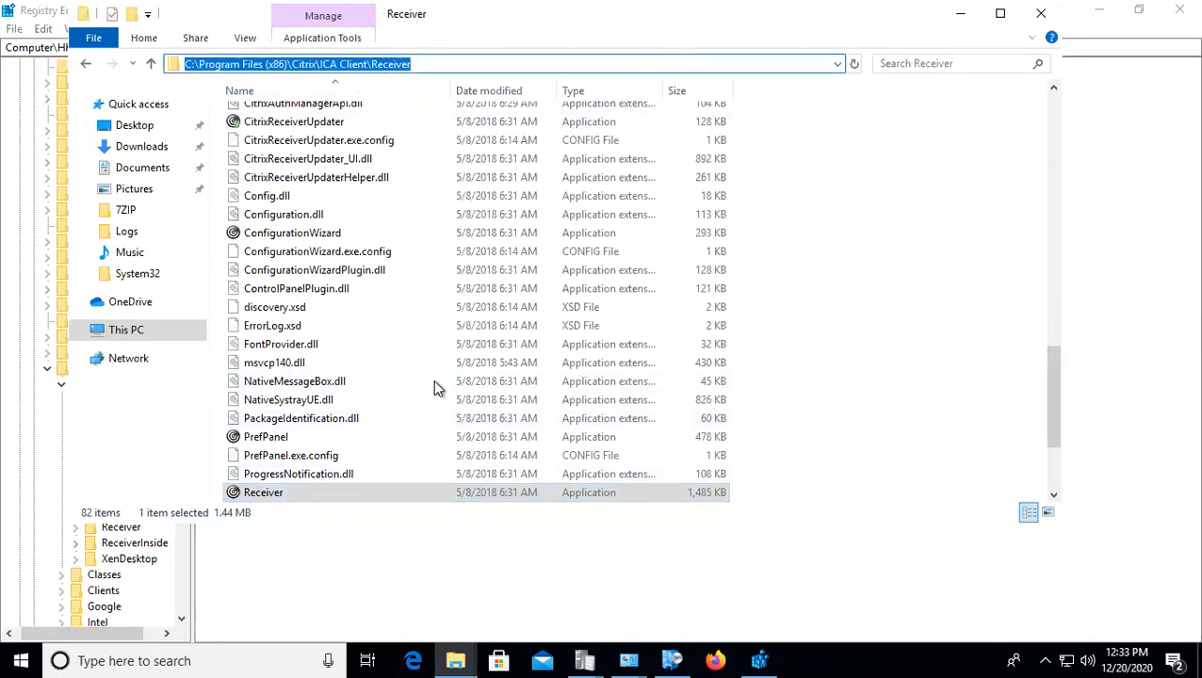
Step: Switch back to the sccm remote session and open the Receiver folder inside ICA Client while browsing indblr123's file system
mouse_move(722, 3)
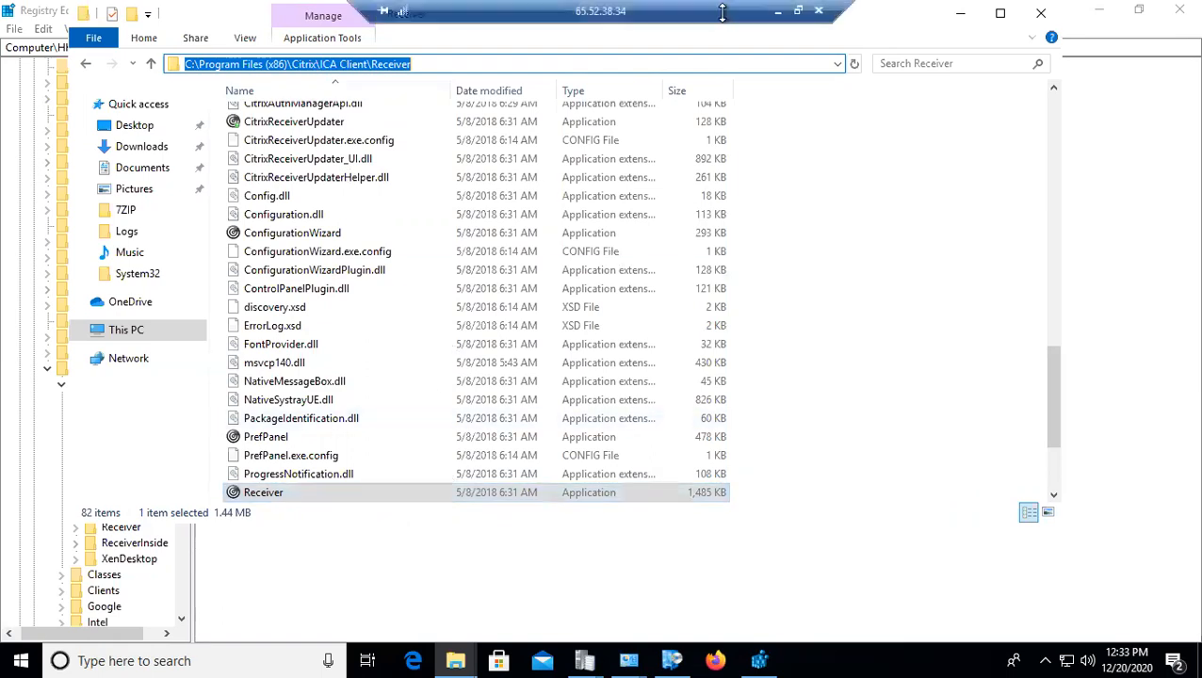
click(774, 12)
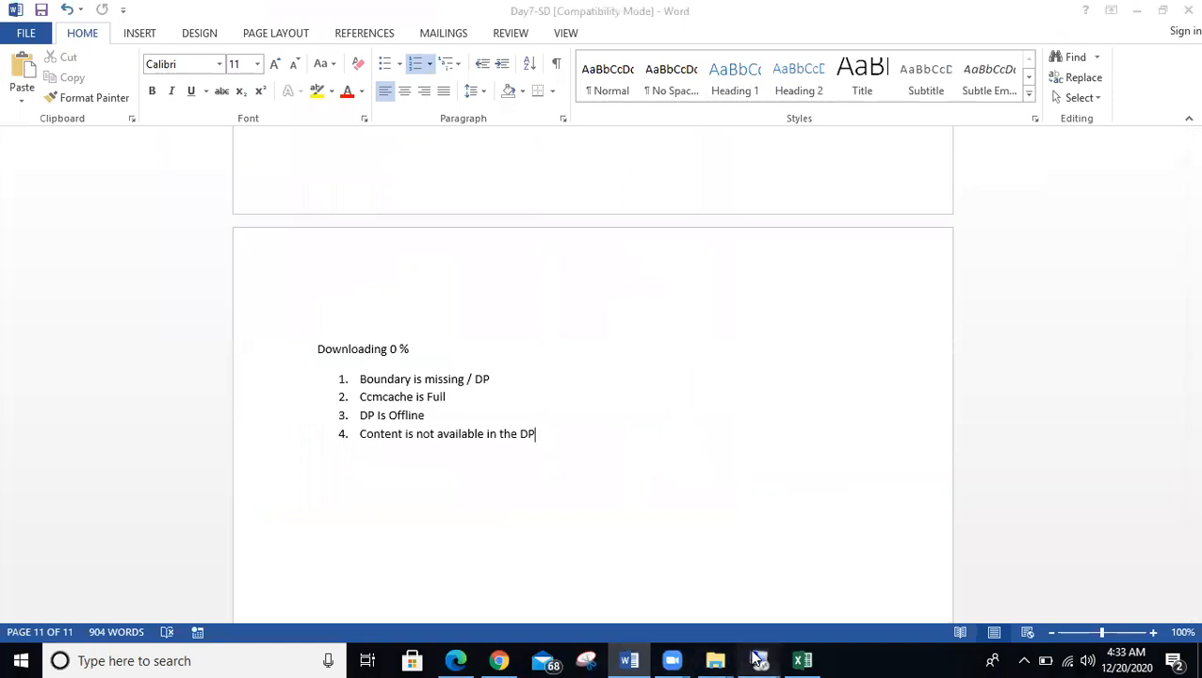
mouse_move(758, 659)
click(538, 582)
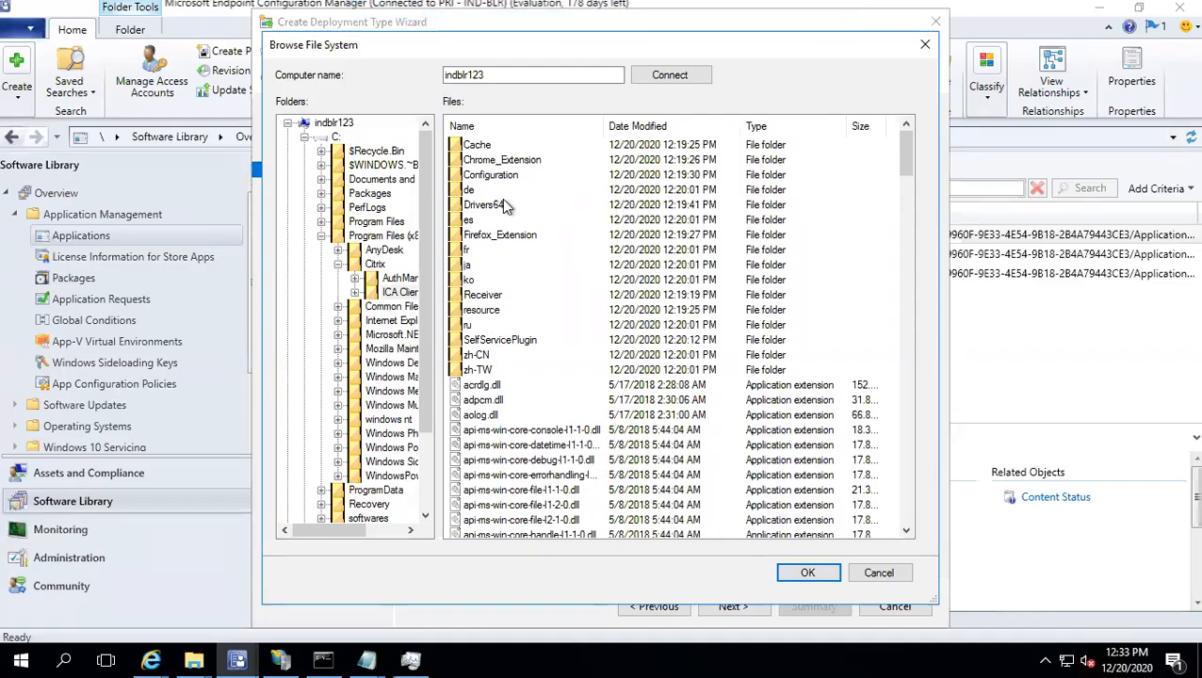
click(483, 312)
double_click(486, 295)
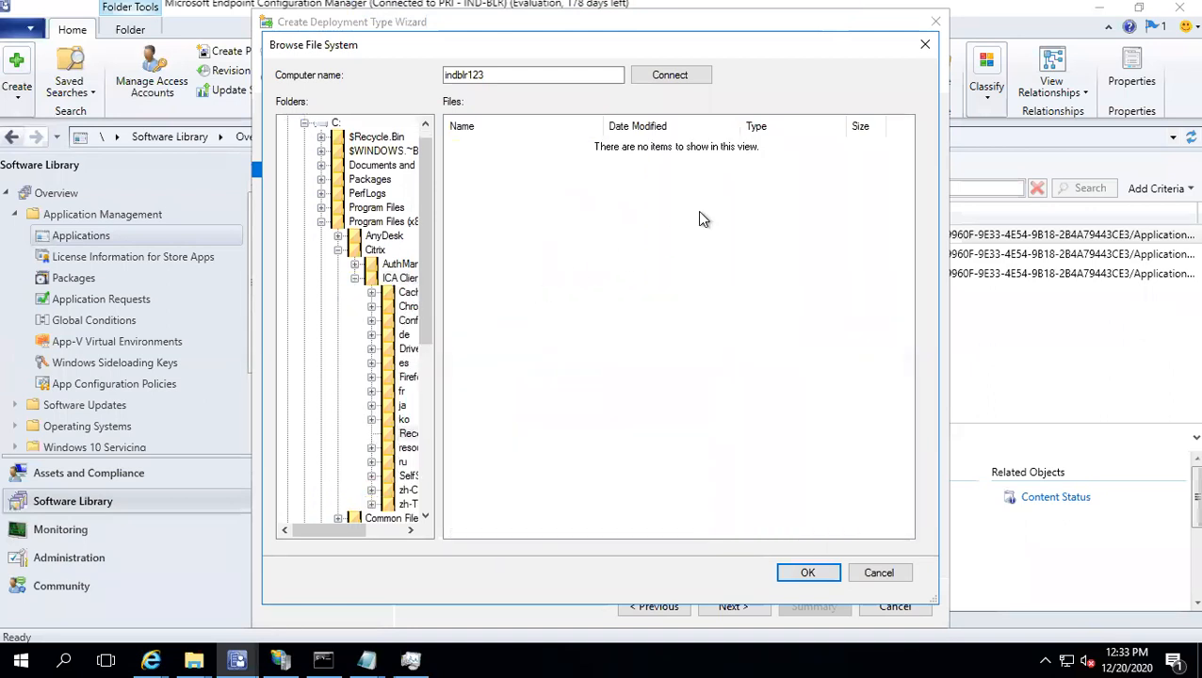
Step: Choose Receiver.exe from the Receiver folder as the file for the detection rule
drag(904, 216, 912, 451)
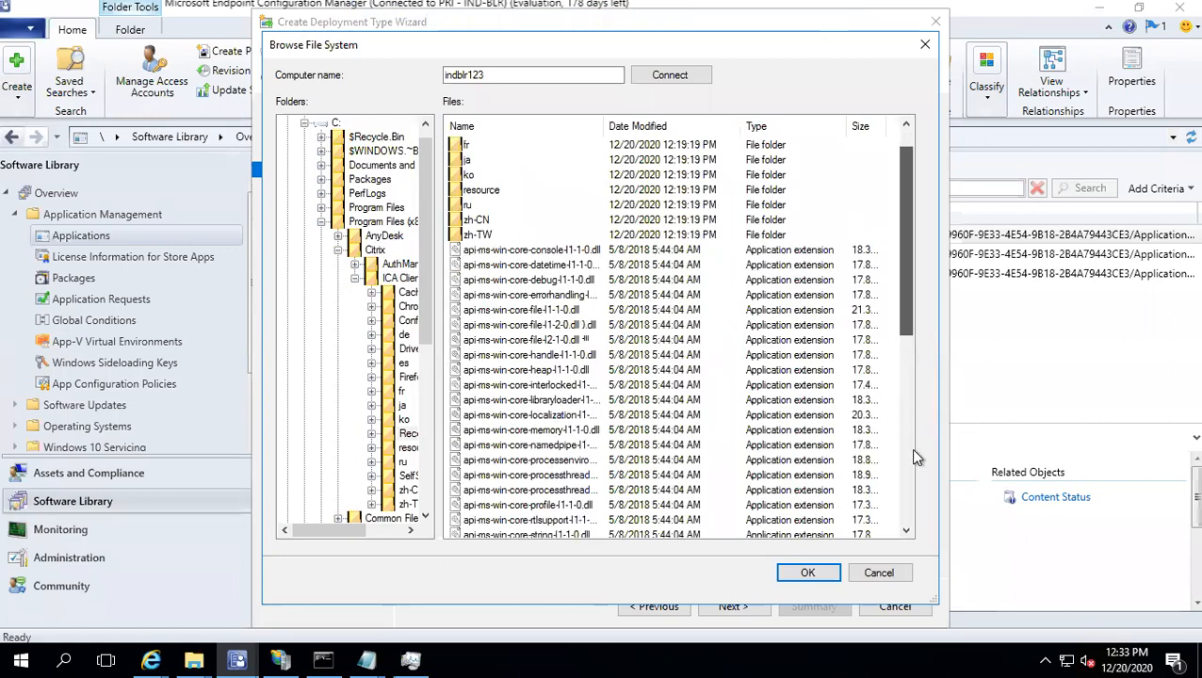
click(912, 458)
click(554, 520)
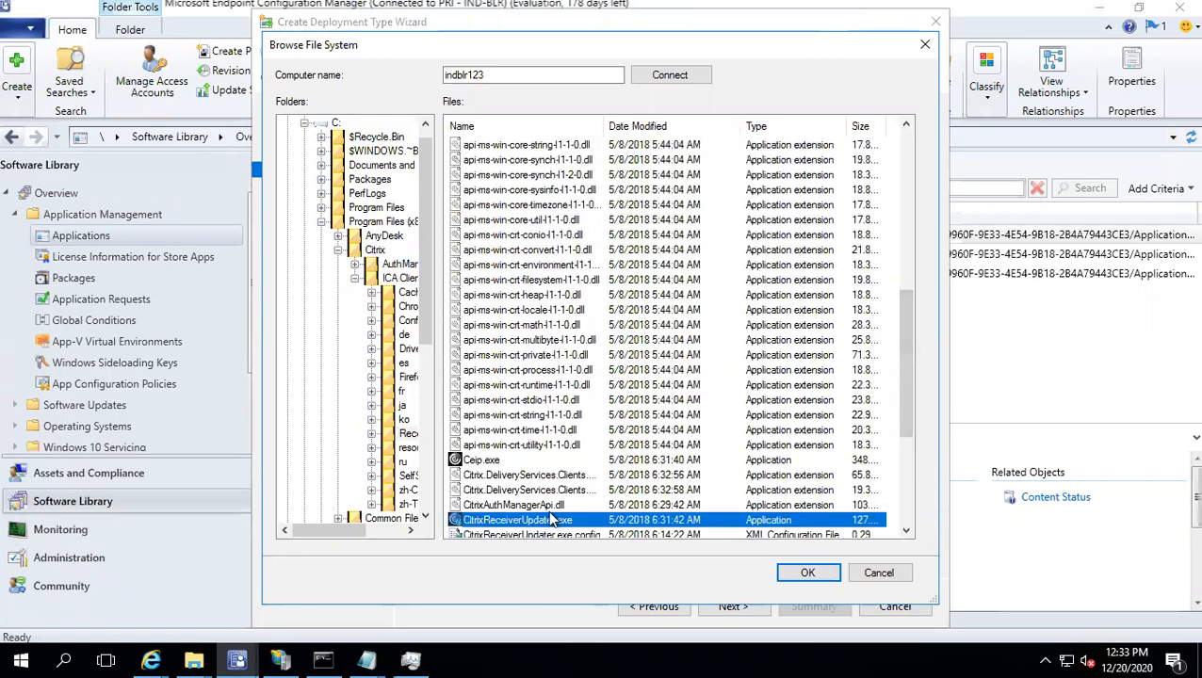
scroll(563, 512, down, 7)
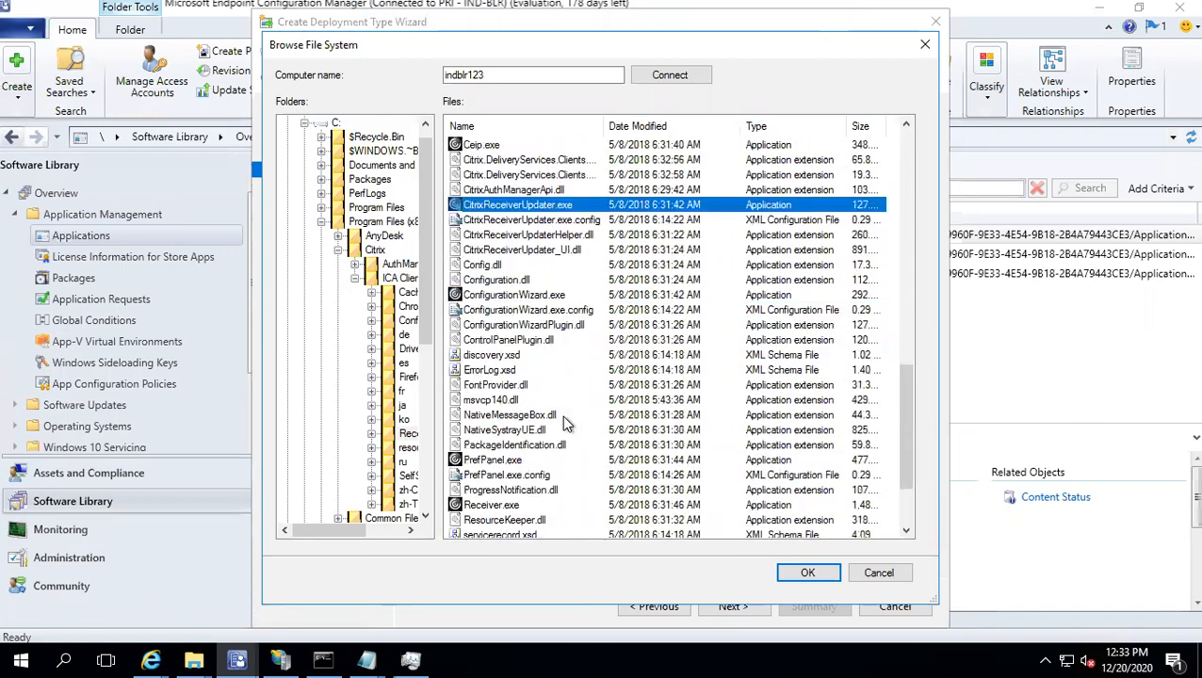
scroll(565, 424, down, 3)
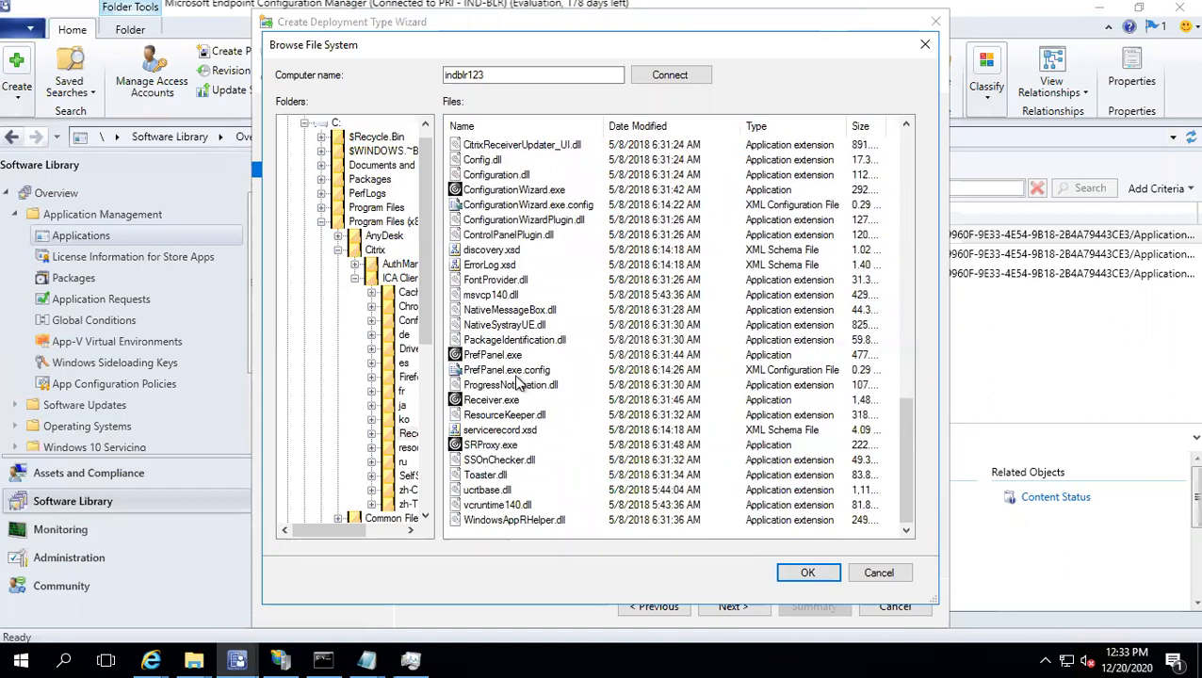
click(492, 297)
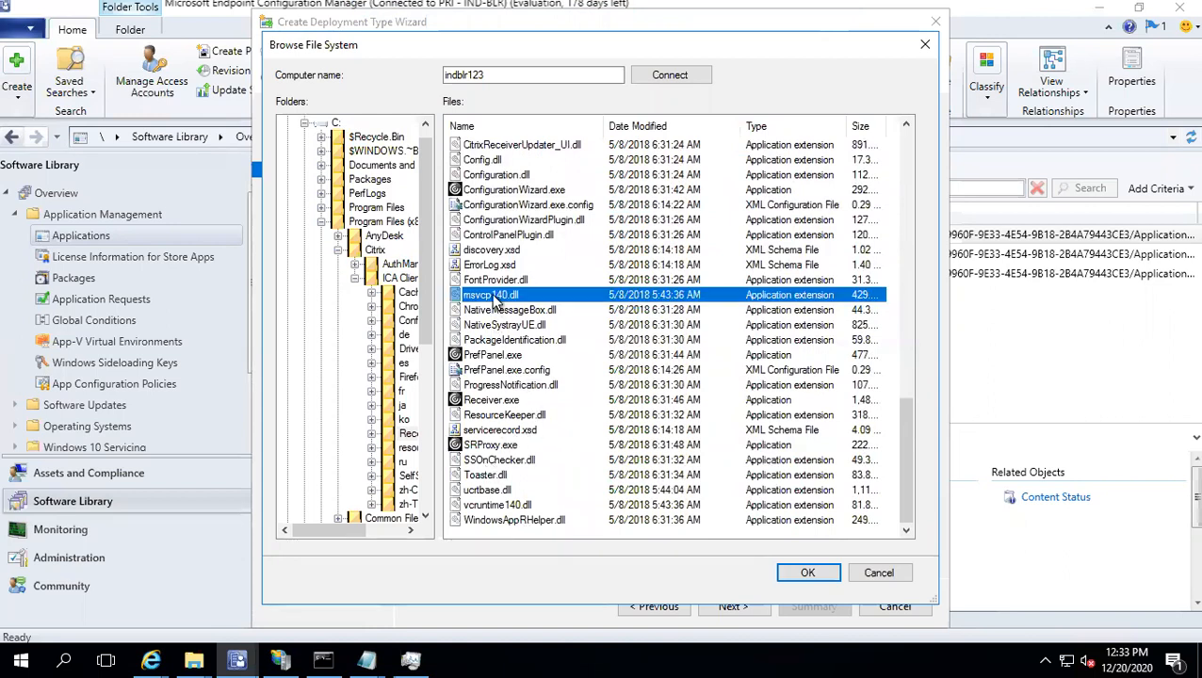
click(503, 400)
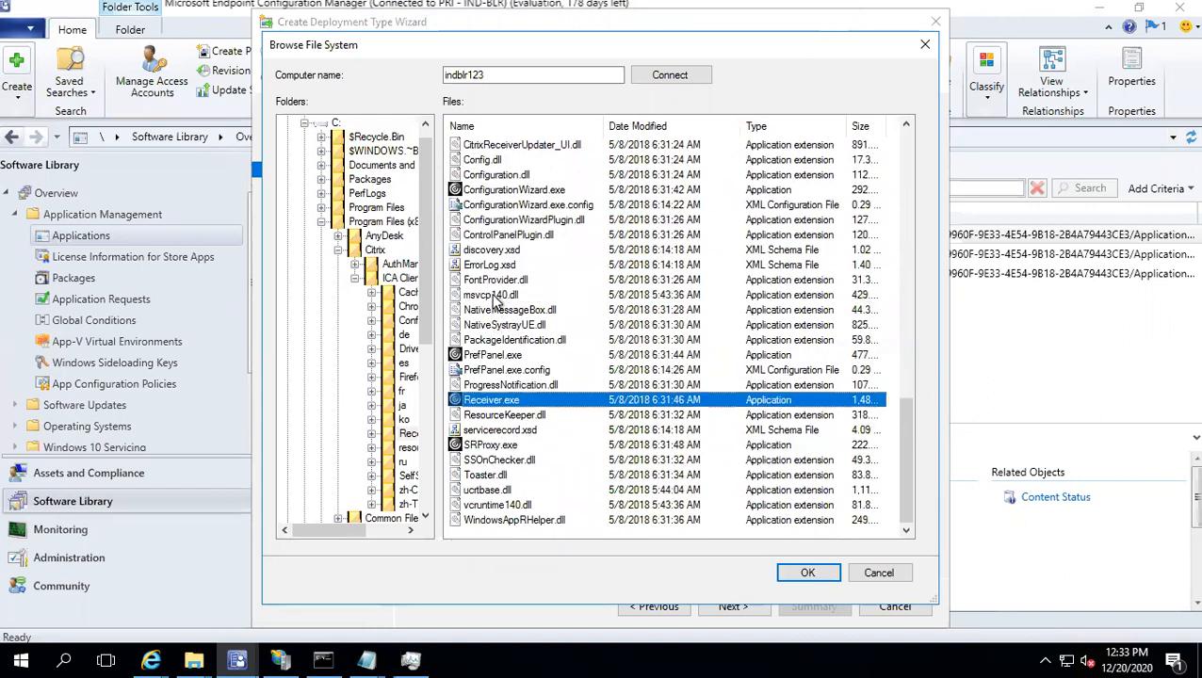
click(806, 573)
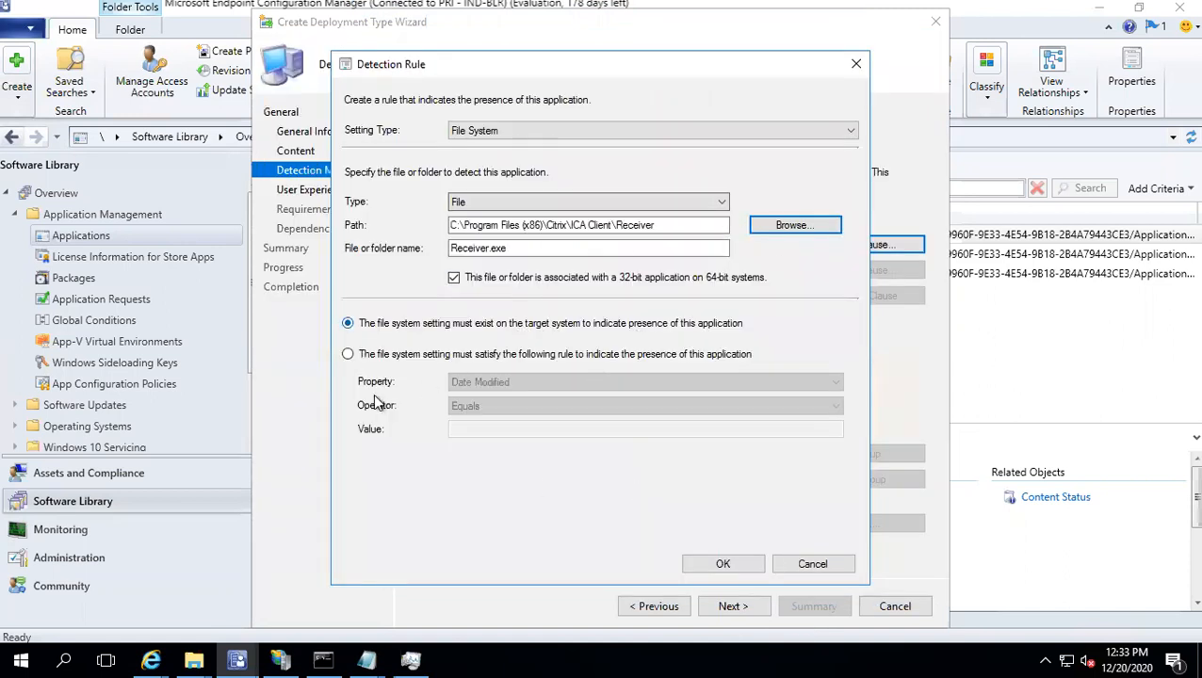
Step: Make the detection rule require Receiver.exe's Version to equal 4.12.0.18016, then accept the rule and continue to the user experience settings
click(366, 356)
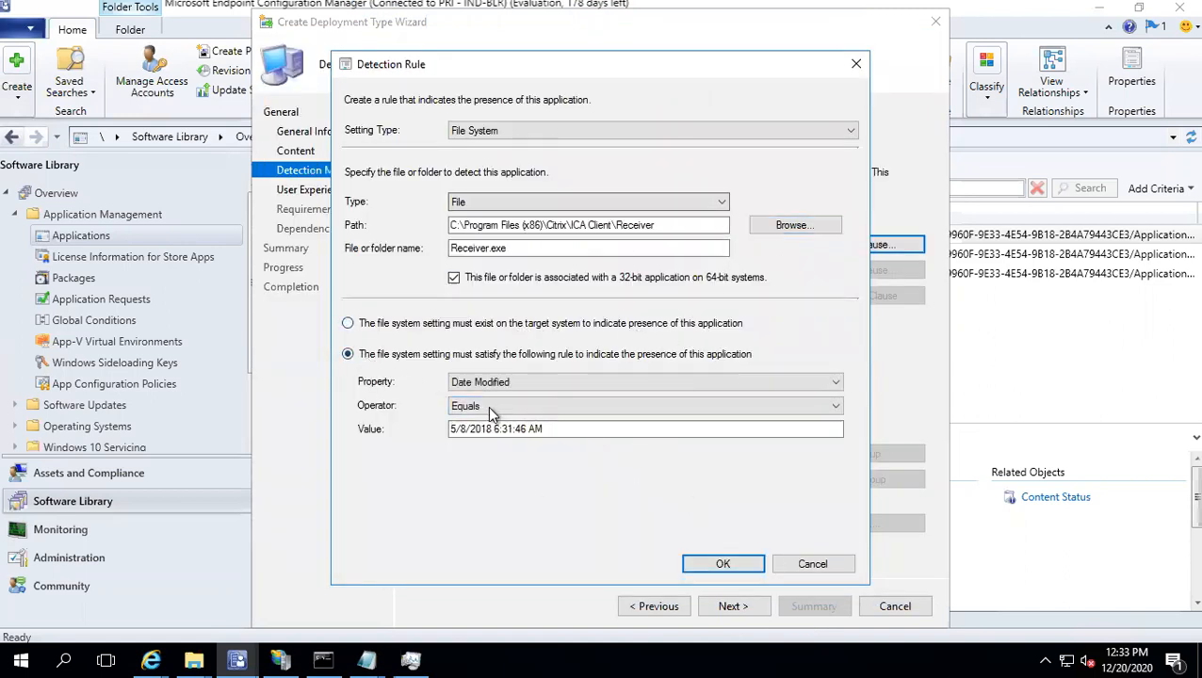
click(488, 382)
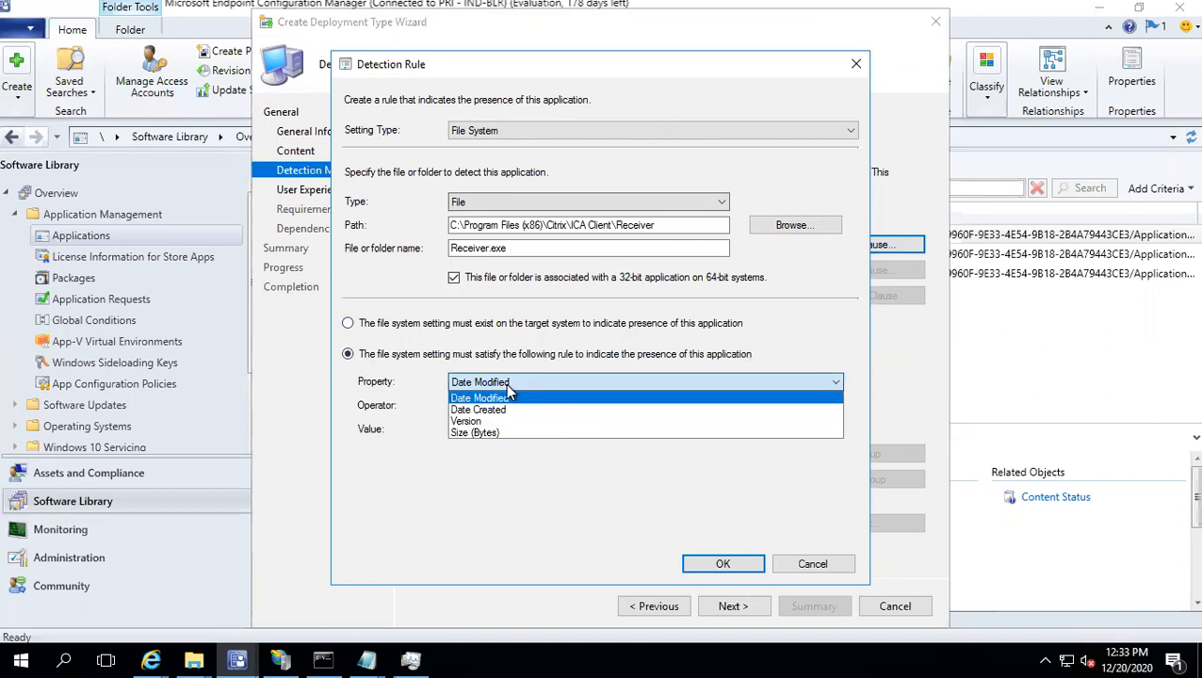
click(477, 424)
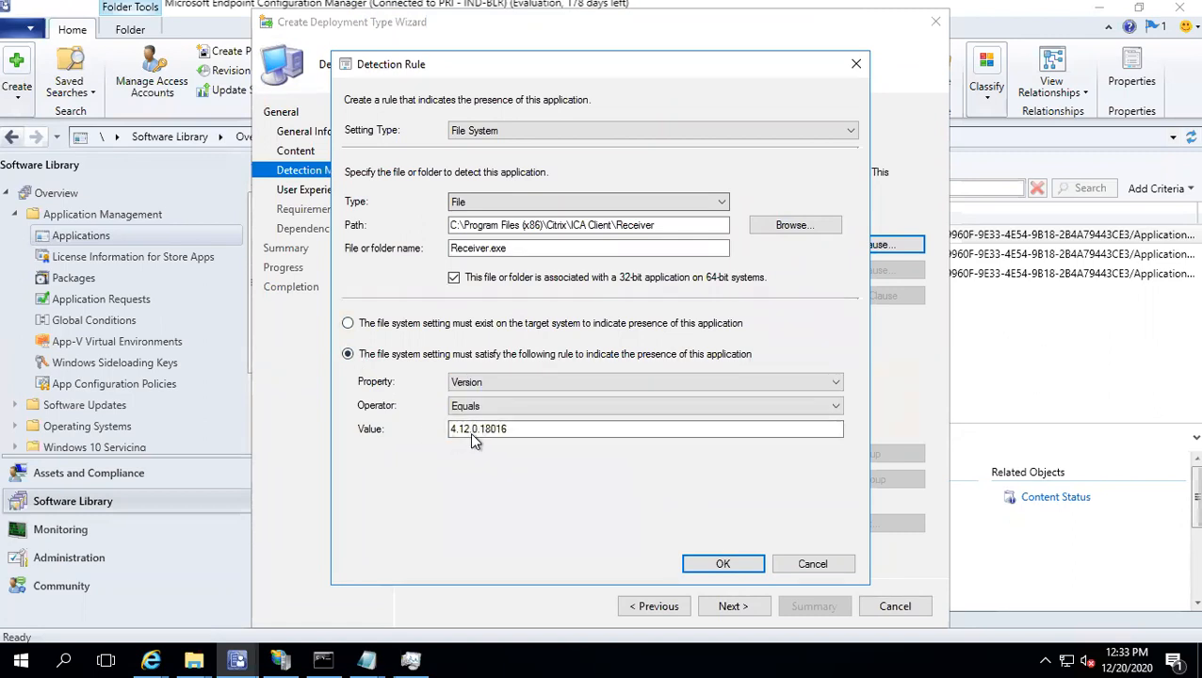
click(711, 565)
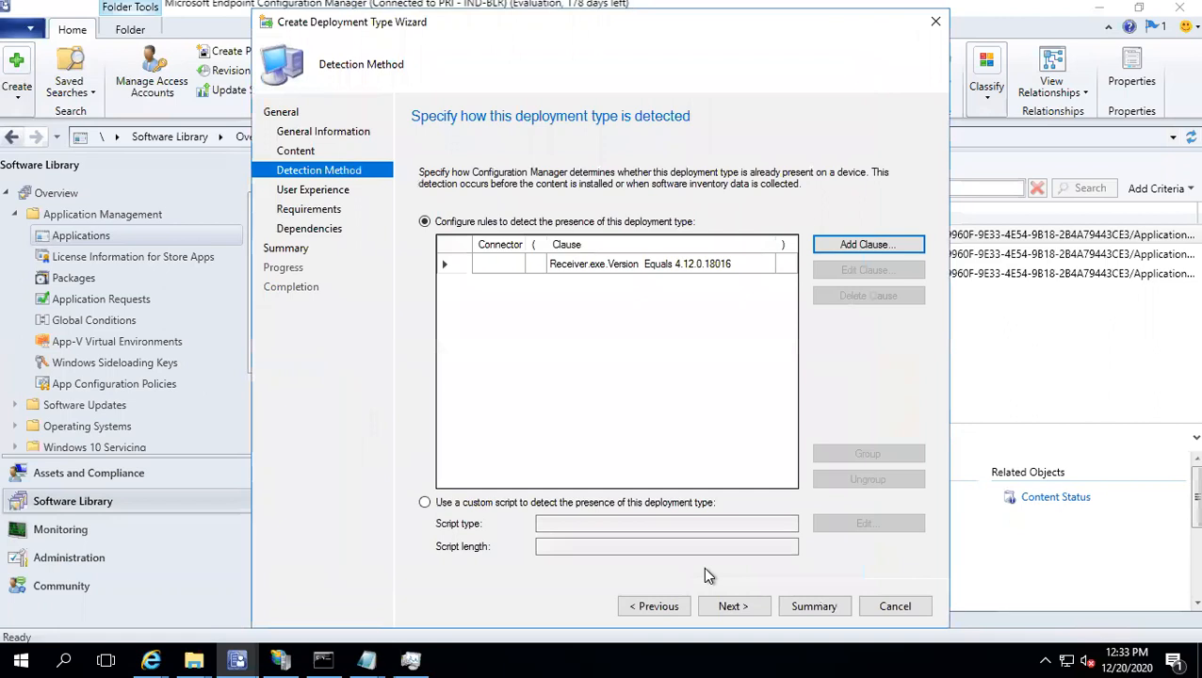
click(735, 607)
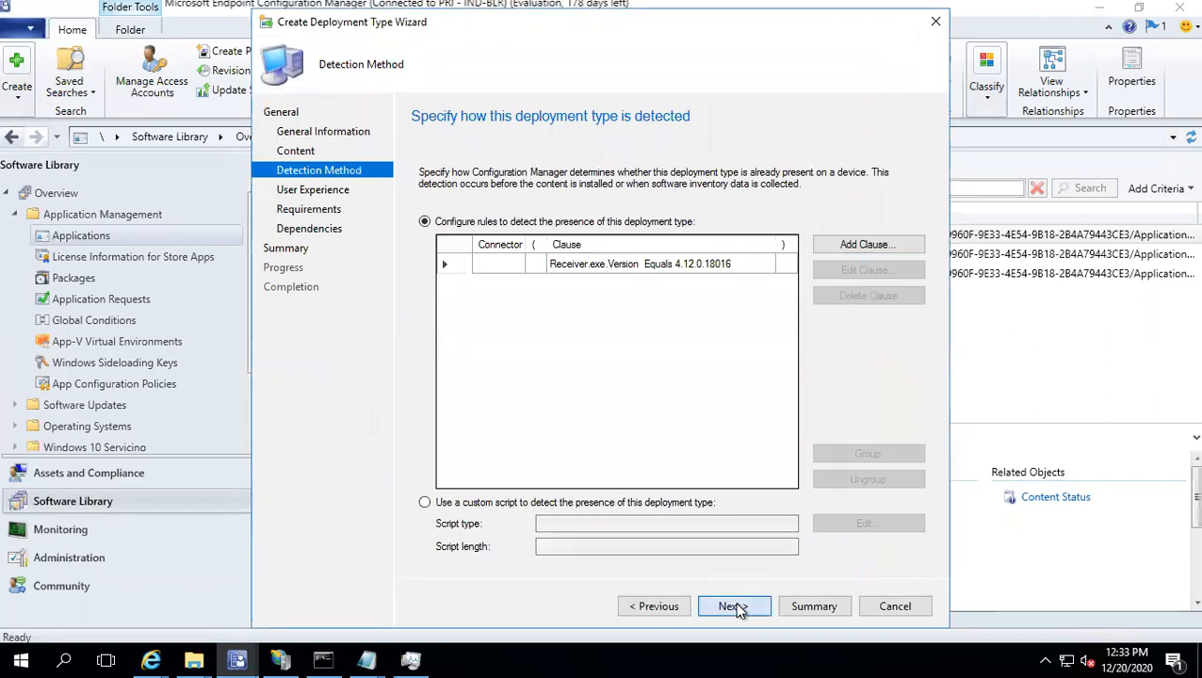
Step: Set the installation behavior to Install for system and the logon requirement to Whether or not a user is logged on
click(674, 200)
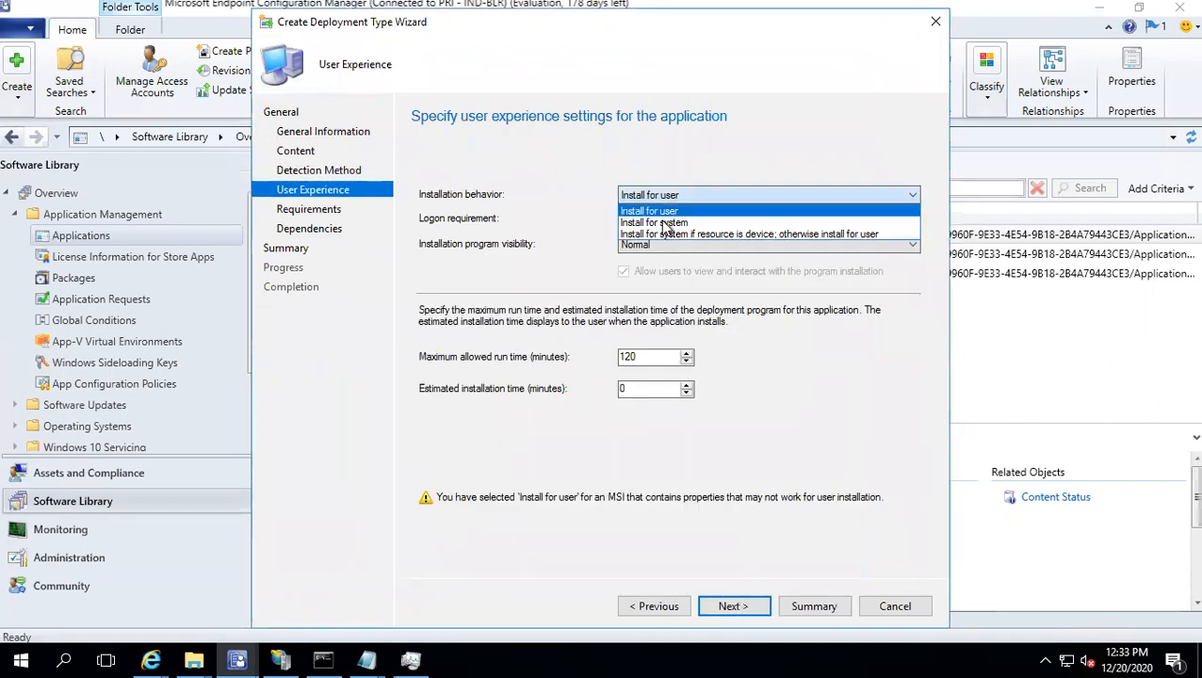
click(659, 222)
click(659, 219)
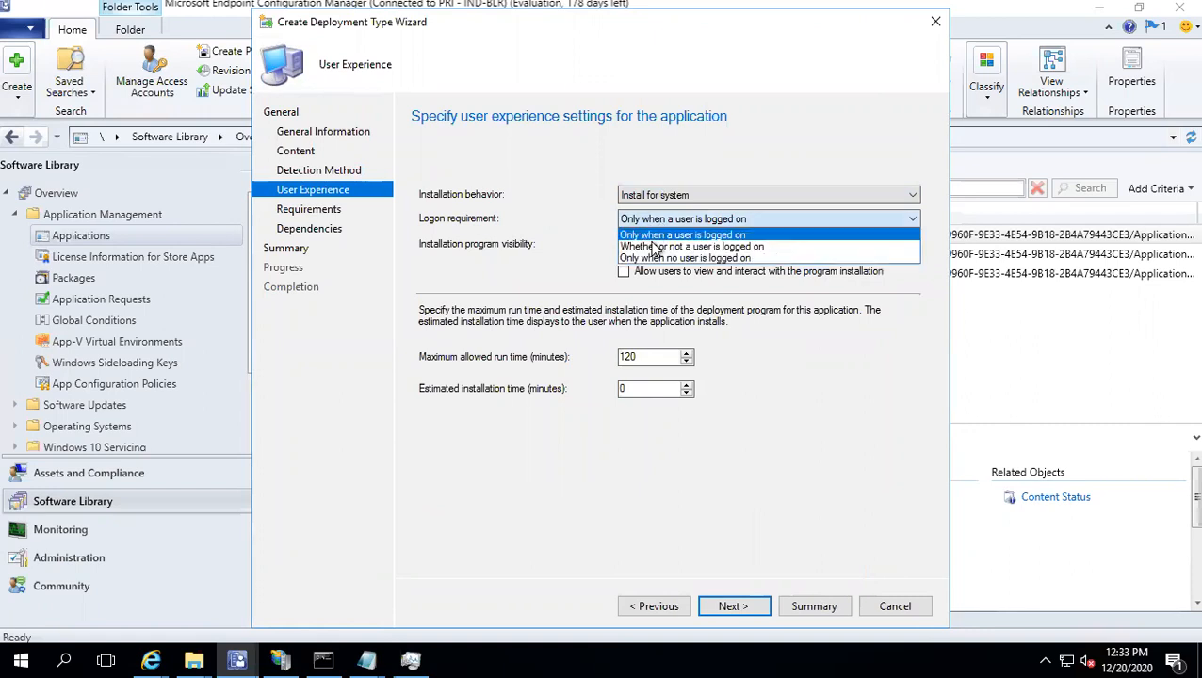
click(654, 246)
click(722, 601)
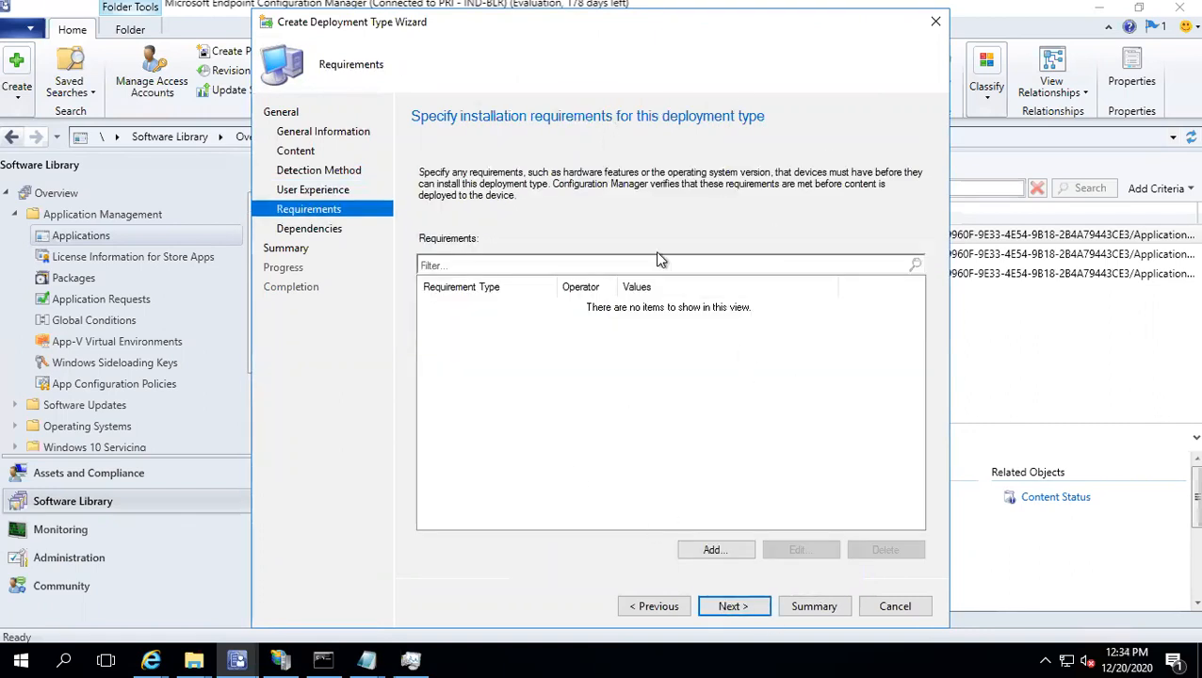
Step: Skip the requirements and dependencies, then create the Citrix 45 deployment type and close its wizard
click(733, 608)
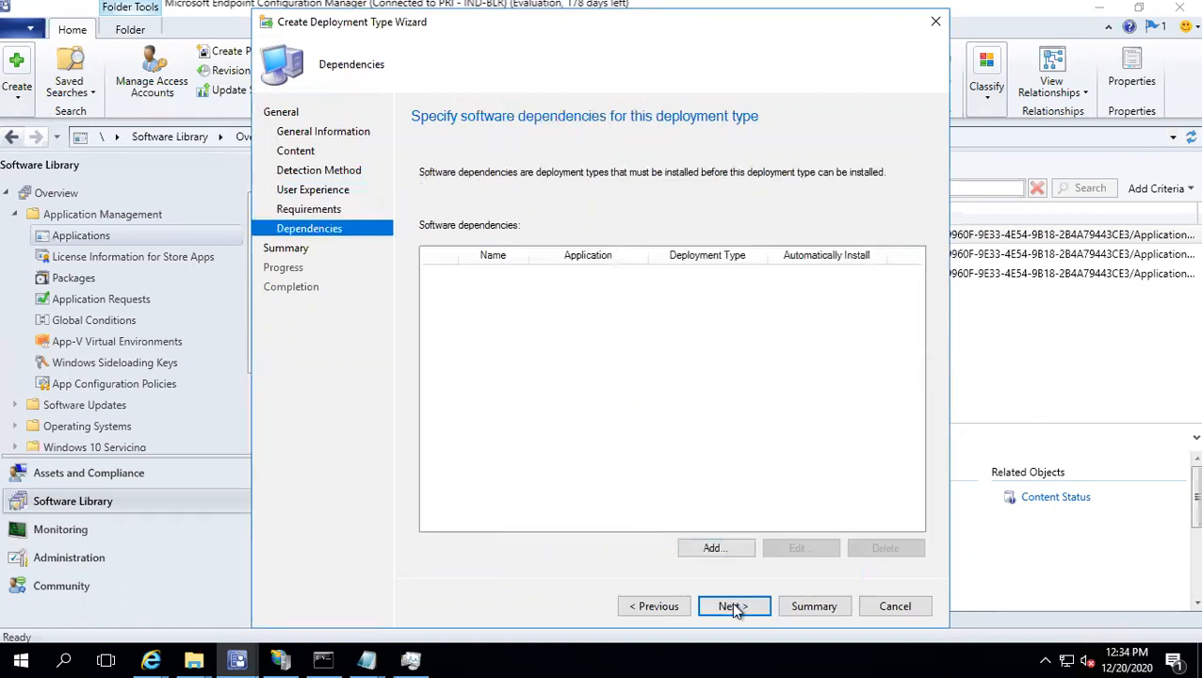
click(733, 607)
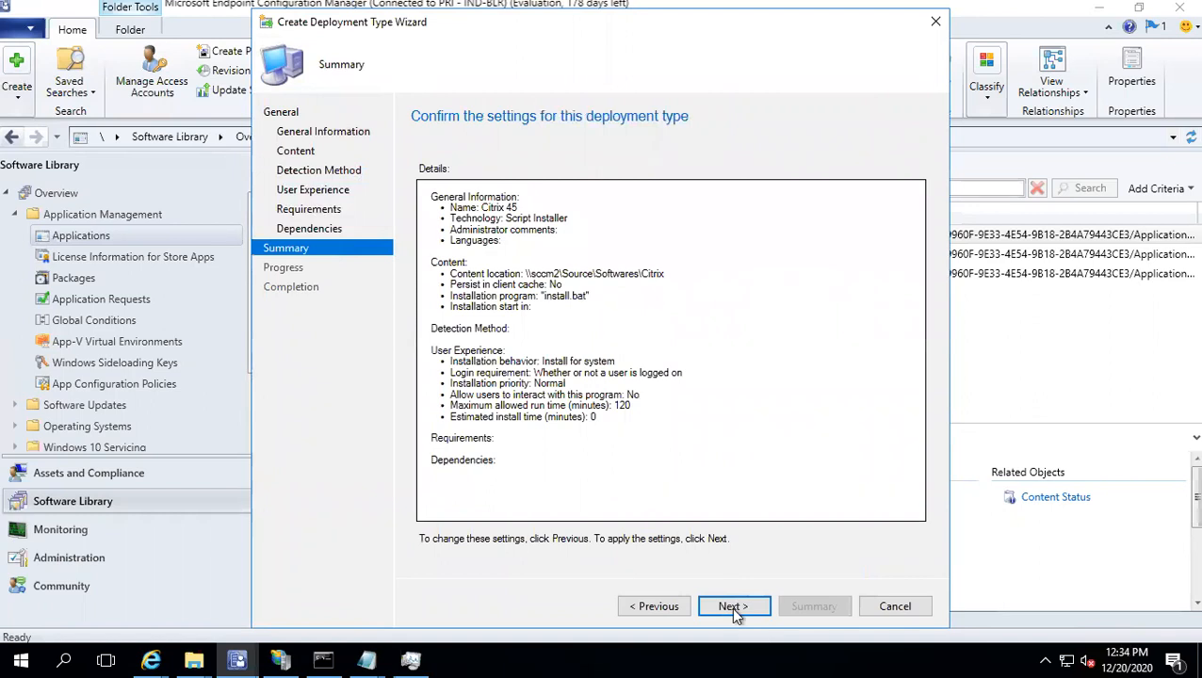
click(732, 608)
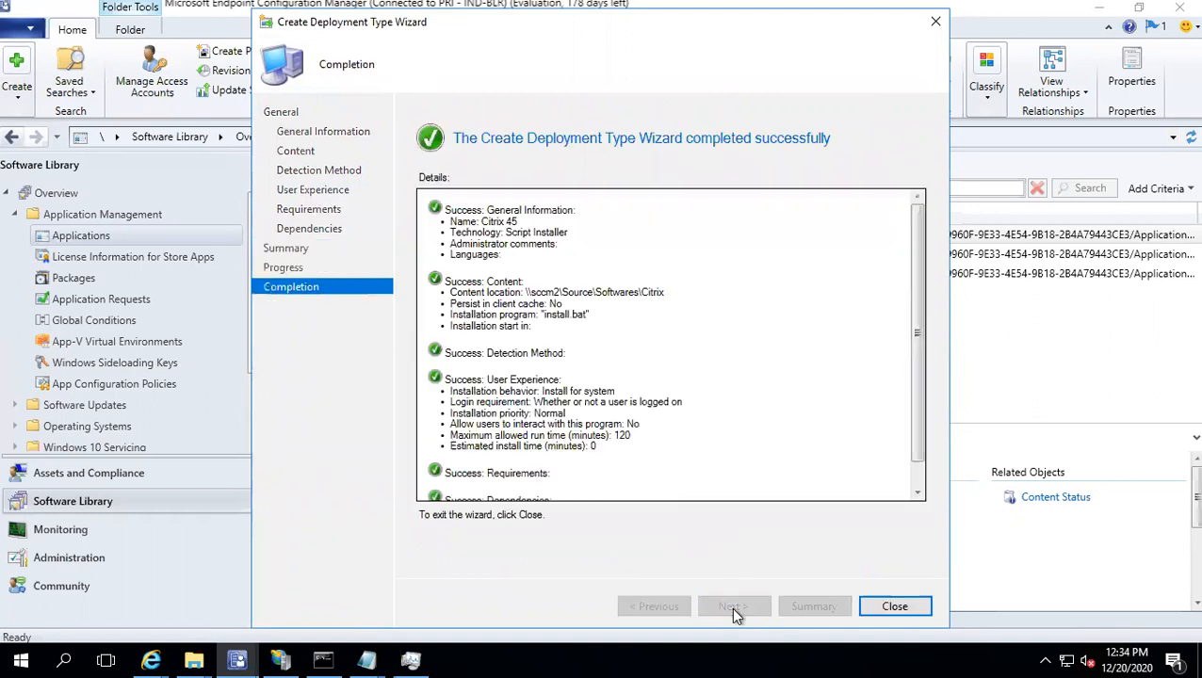
click(893, 606)
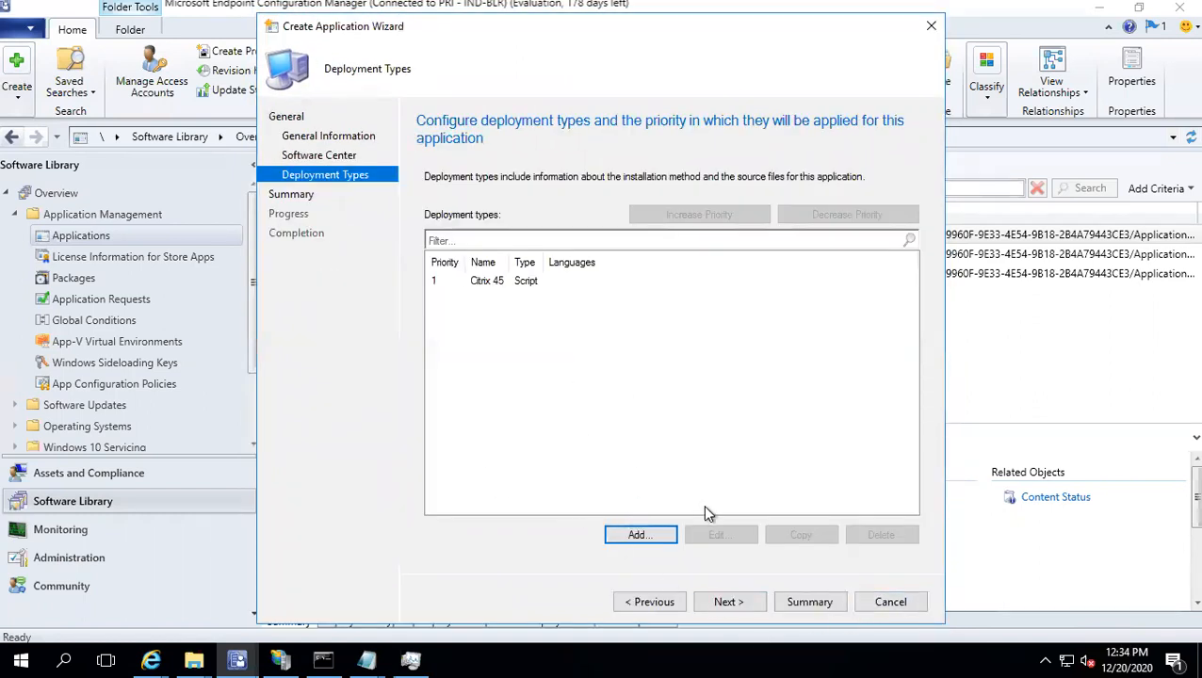
Step: Confirm the application settings, create the Citrix 45 application and close the Create Application Wizard
click(712, 601)
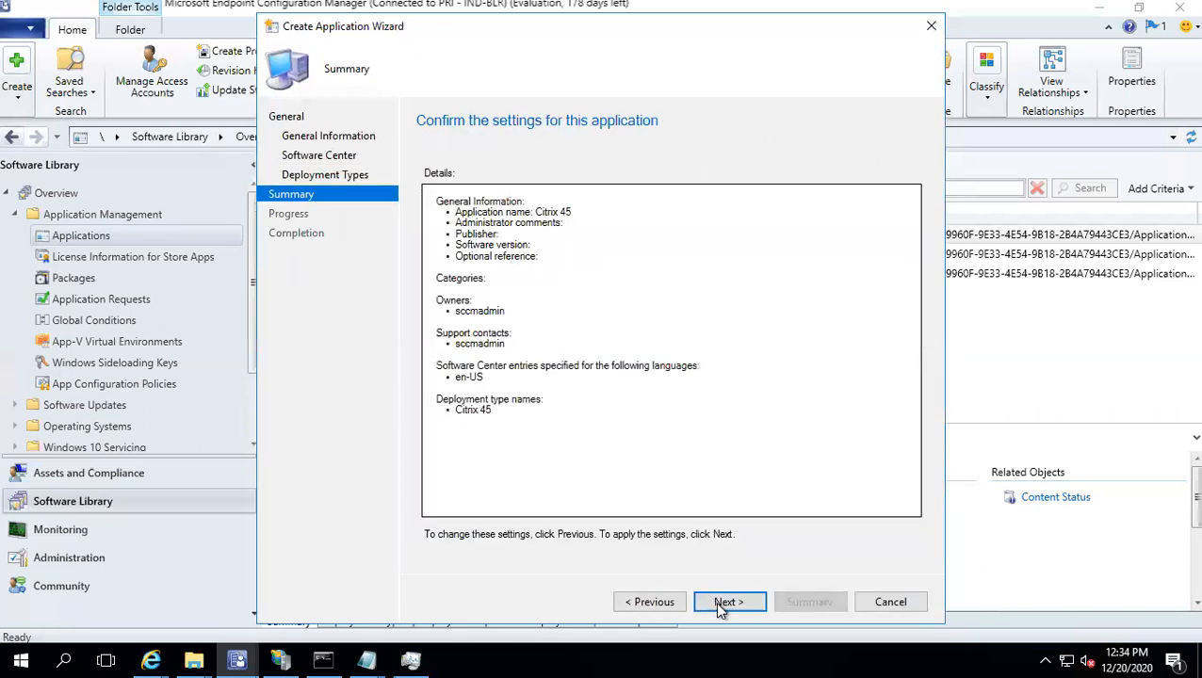
click(717, 605)
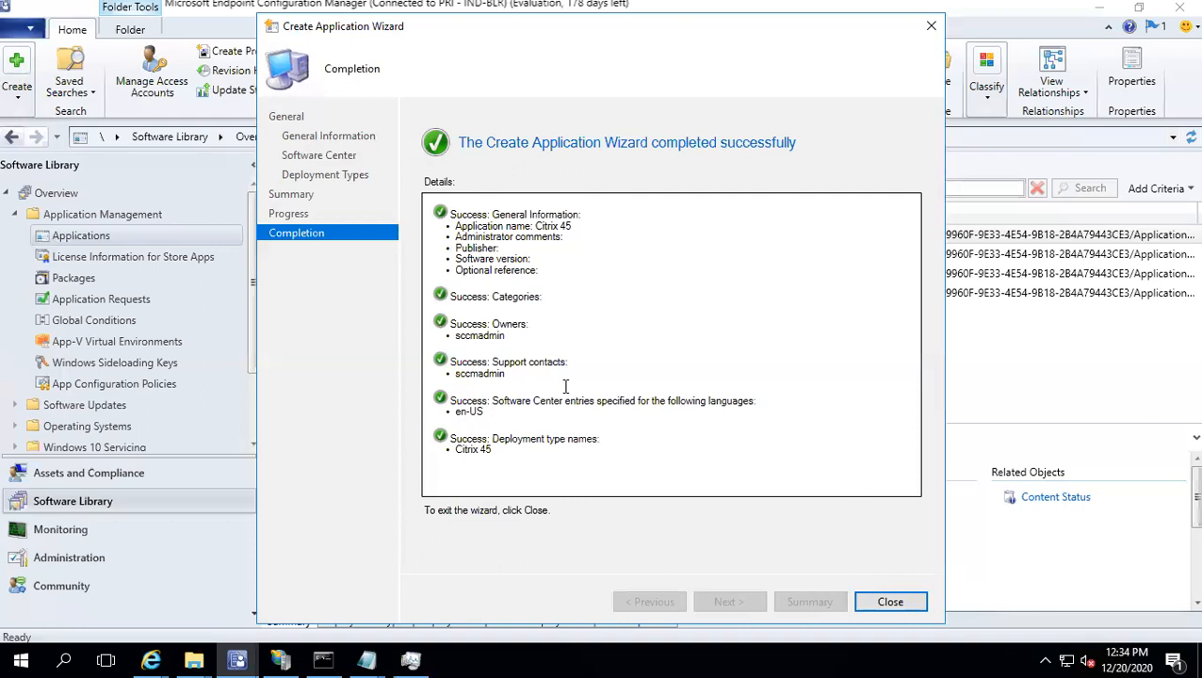
drag(455, 336, 505, 344)
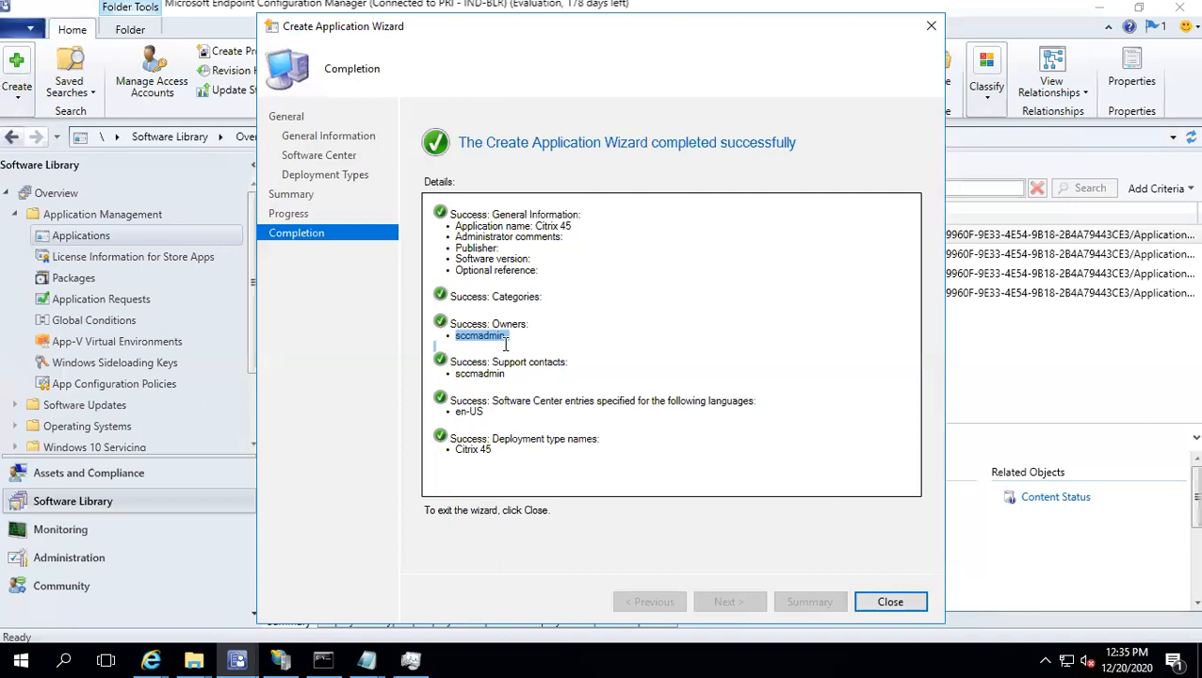
click(886, 601)
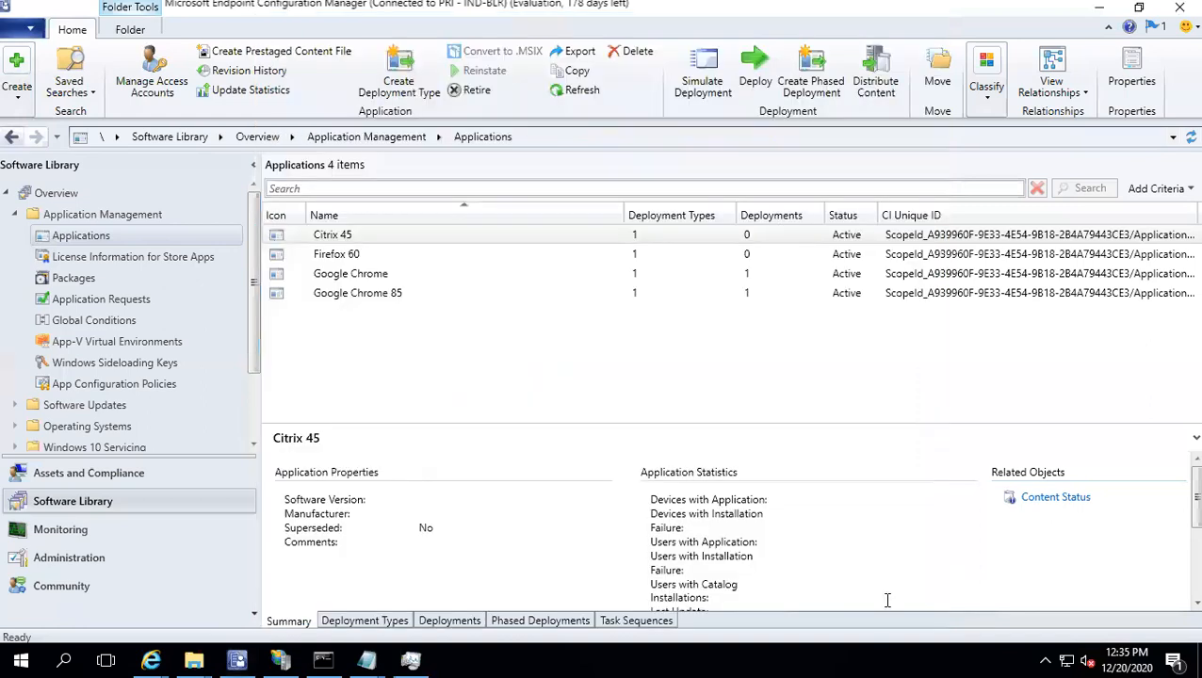
Step: Start distributing the content of the Citrix 45 application and proceed to choosing the content destination
click(359, 239)
right_click(359, 240)
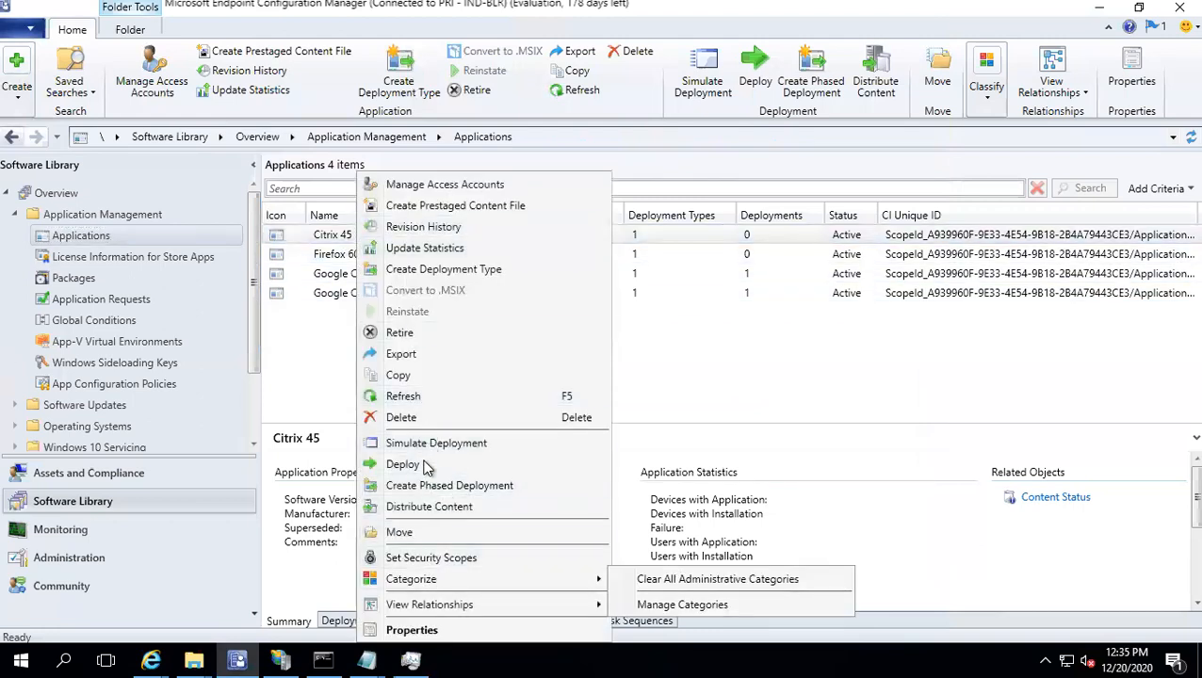
click(428, 509)
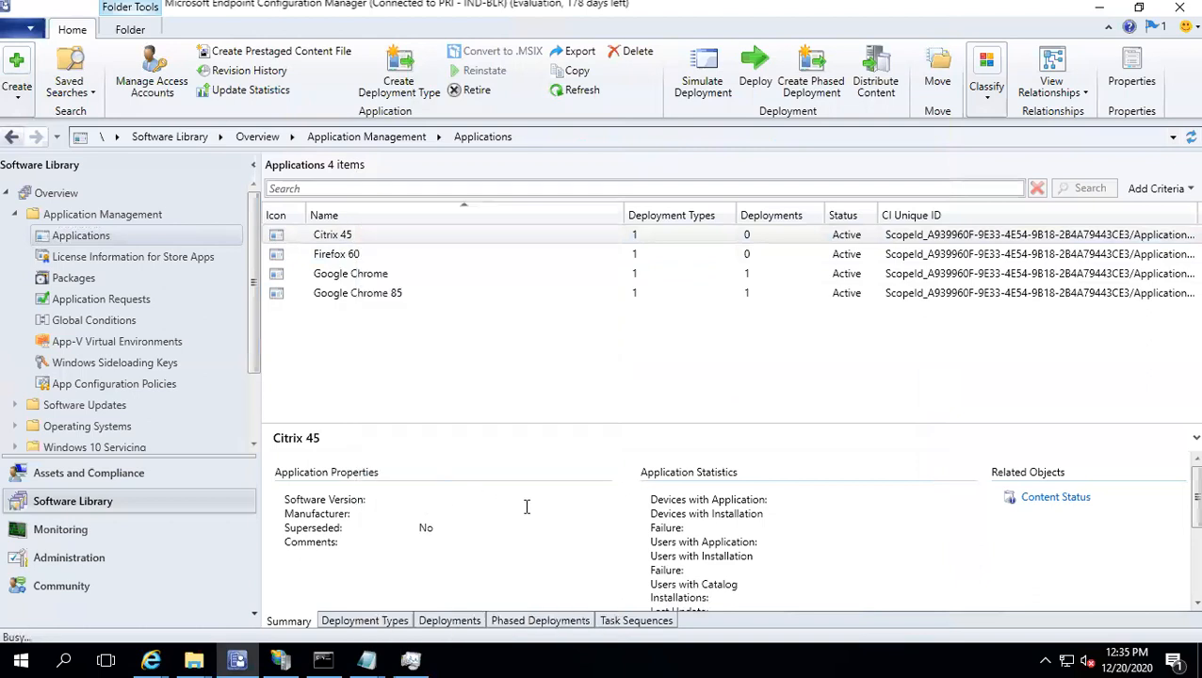
click(692, 559)
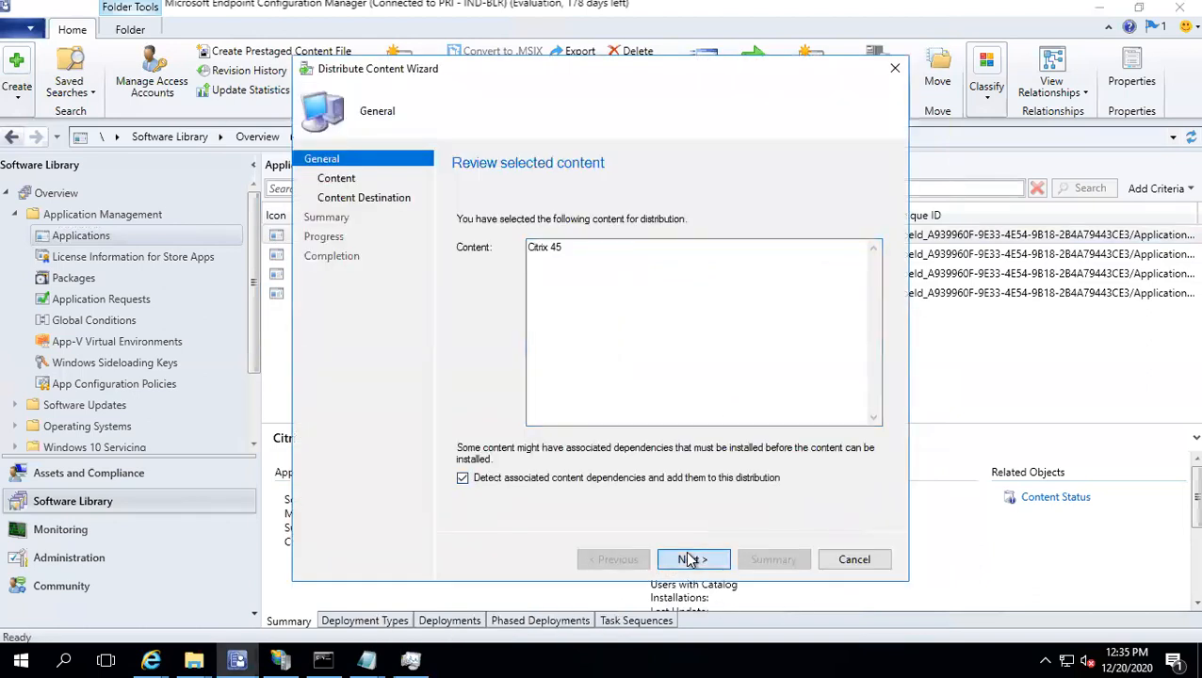
click(697, 563)
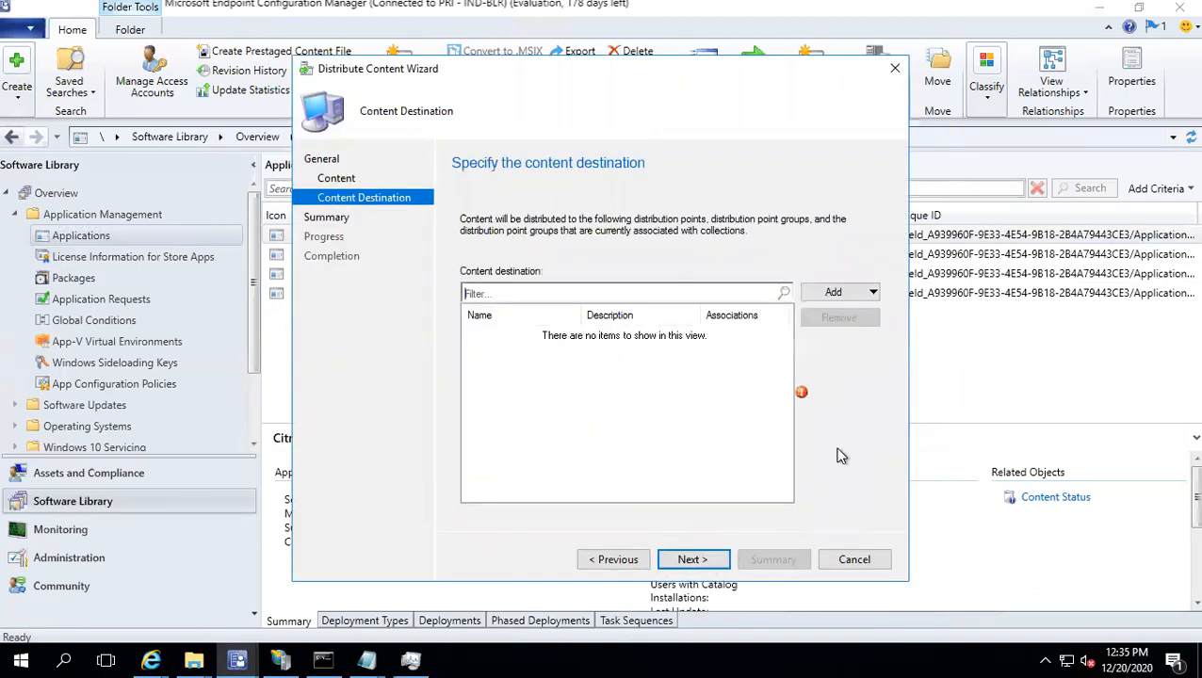
Step: Add the UAT distribution point group as the content destination, then complete the distribution and close the wizard
click(853, 298)
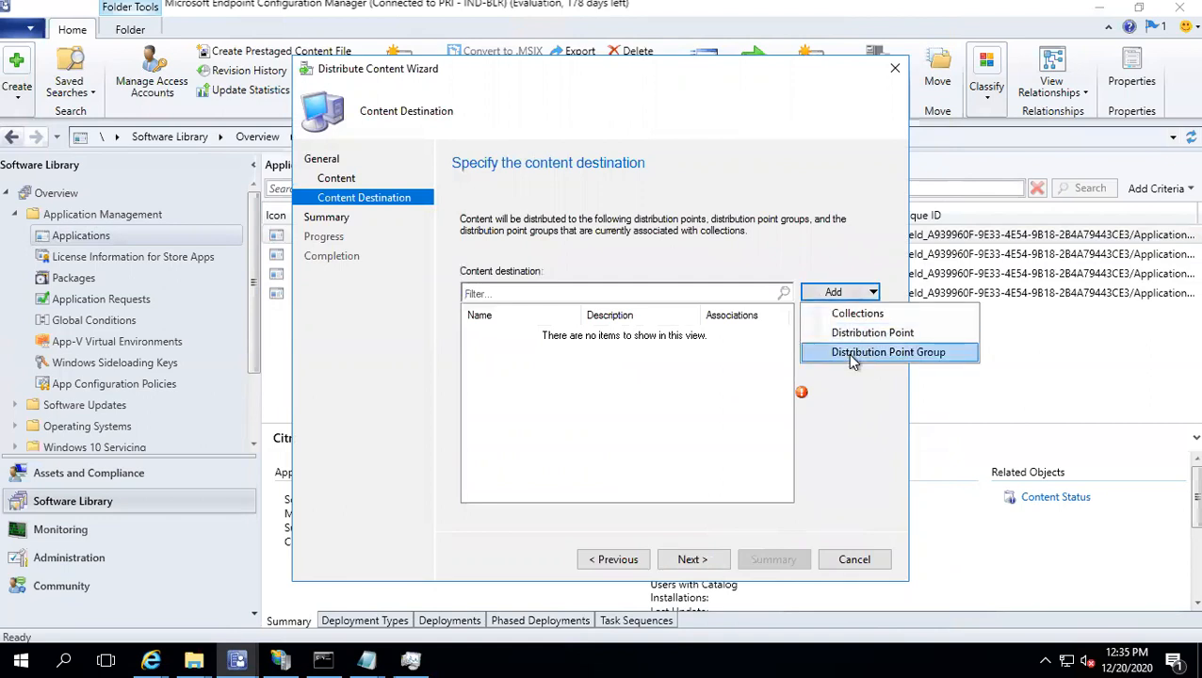
click(853, 354)
click(365, 271)
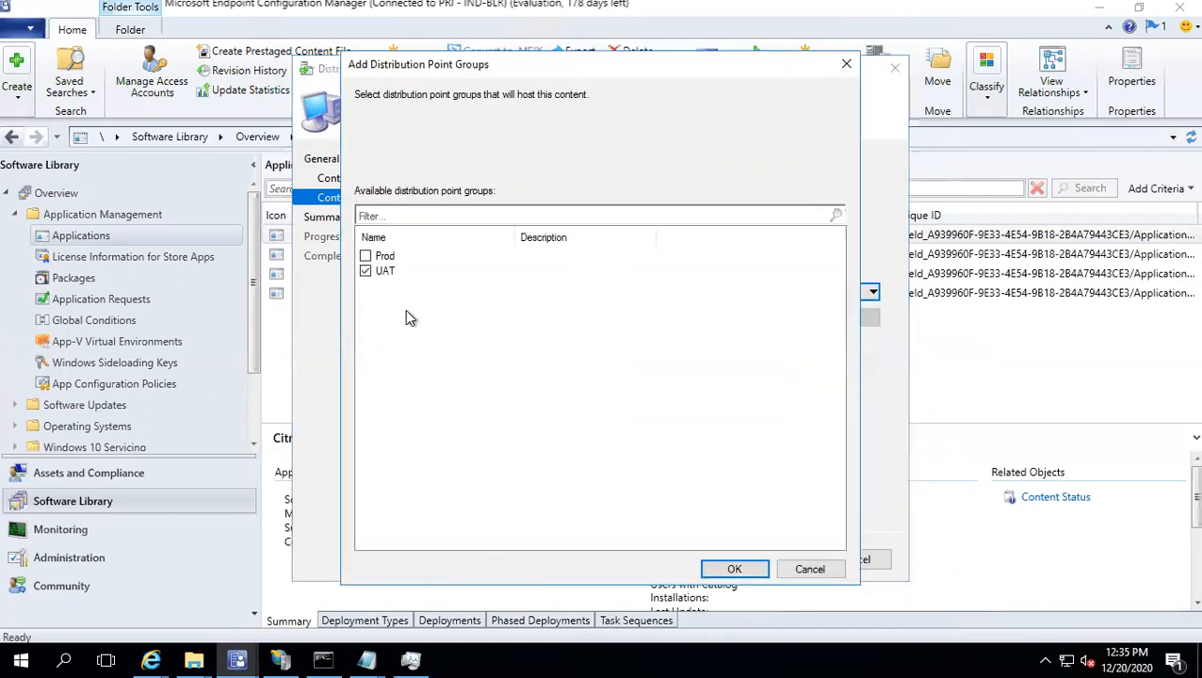
click(725, 571)
click(692, 560)
click(691, 560)
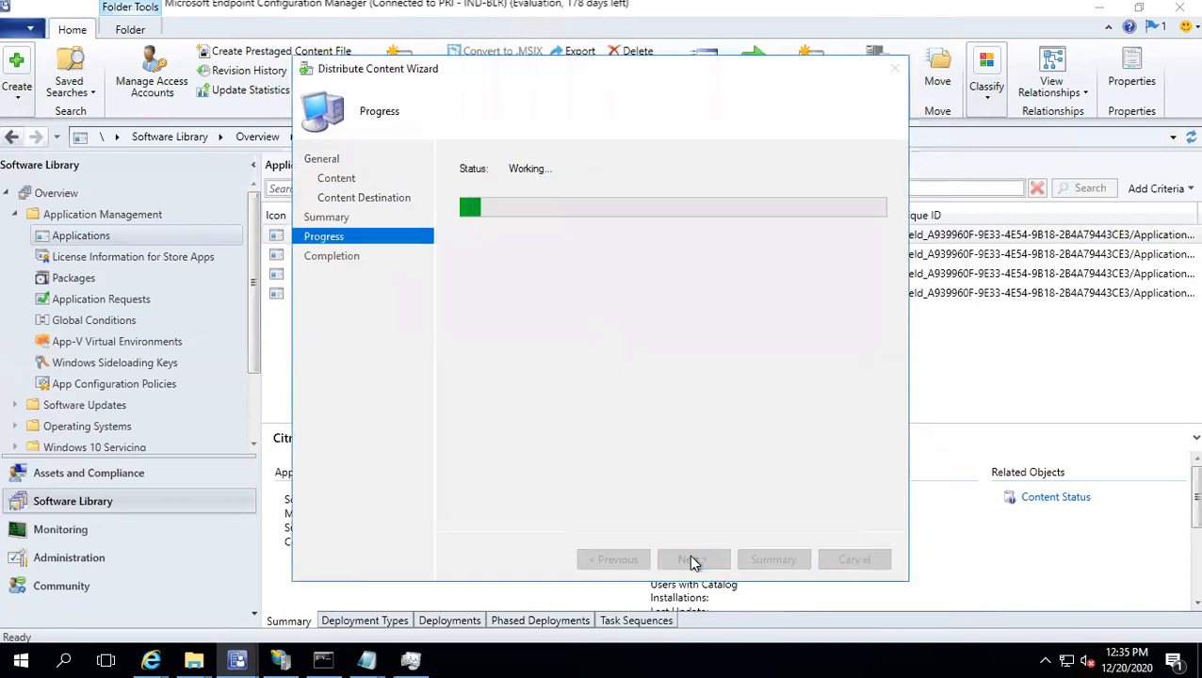
click(838, 560)
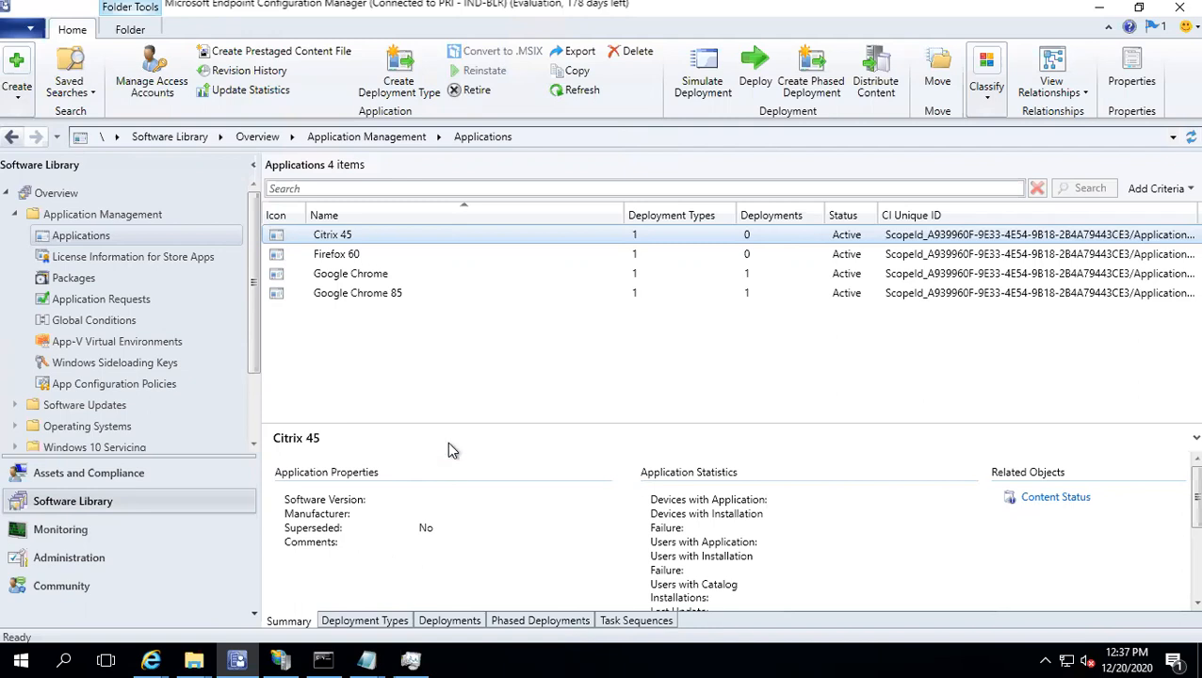
click(347, 255)
click(341, 236)
click(337, 256)
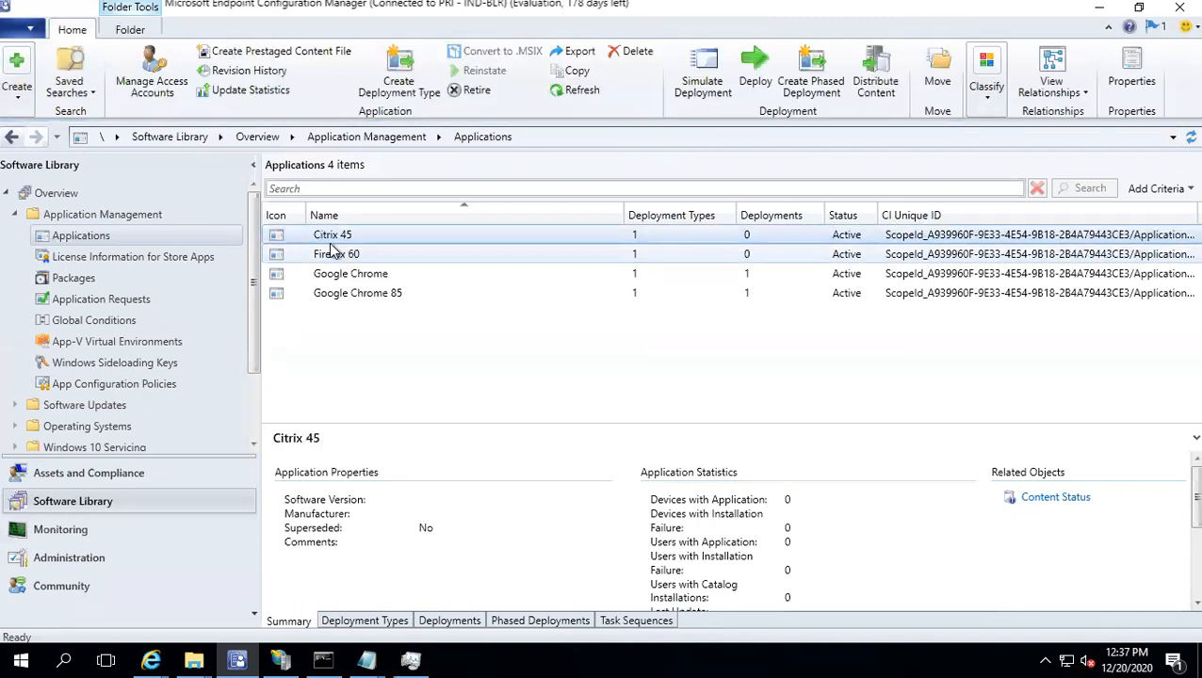
click(337, 238)
click(350, 253)
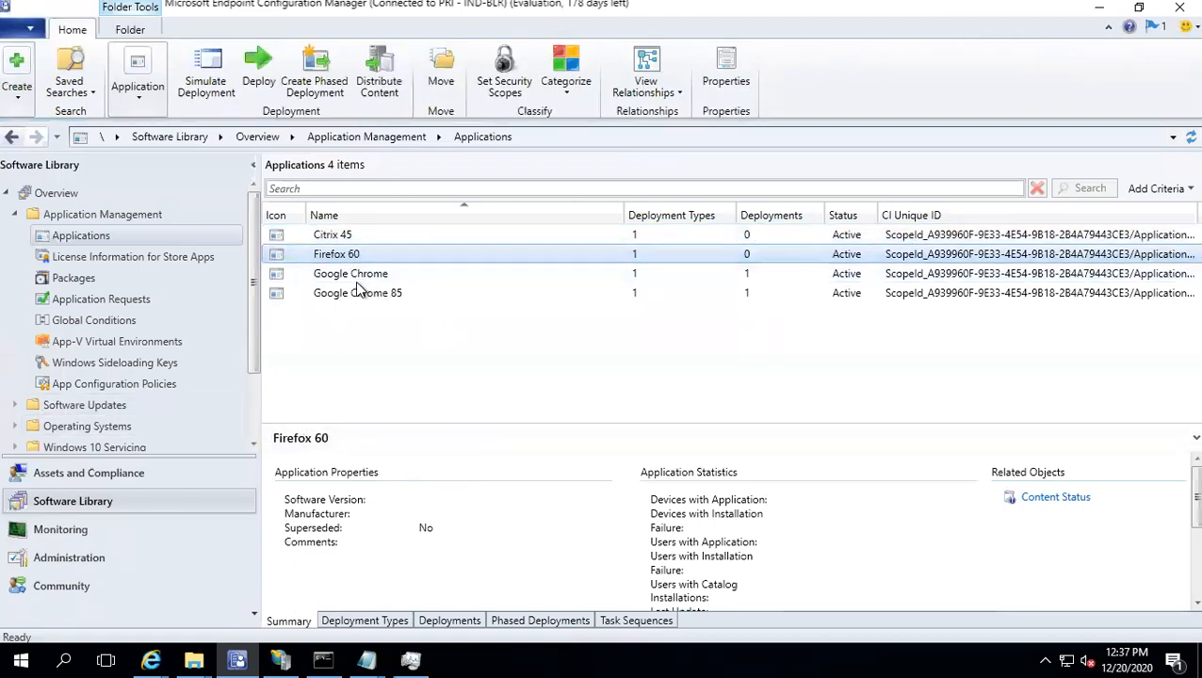
Step: Open the properties of the Citrix 45 application's deployment type and show its software dependencies
click(344, 235)
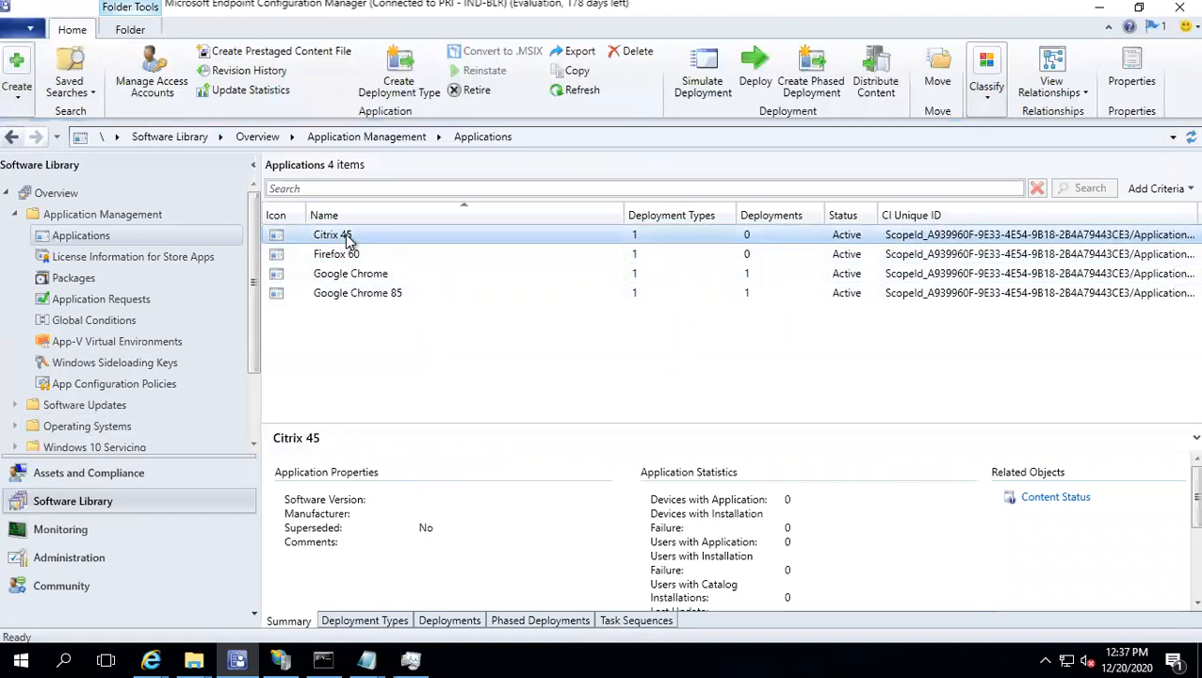
click(365, 622)
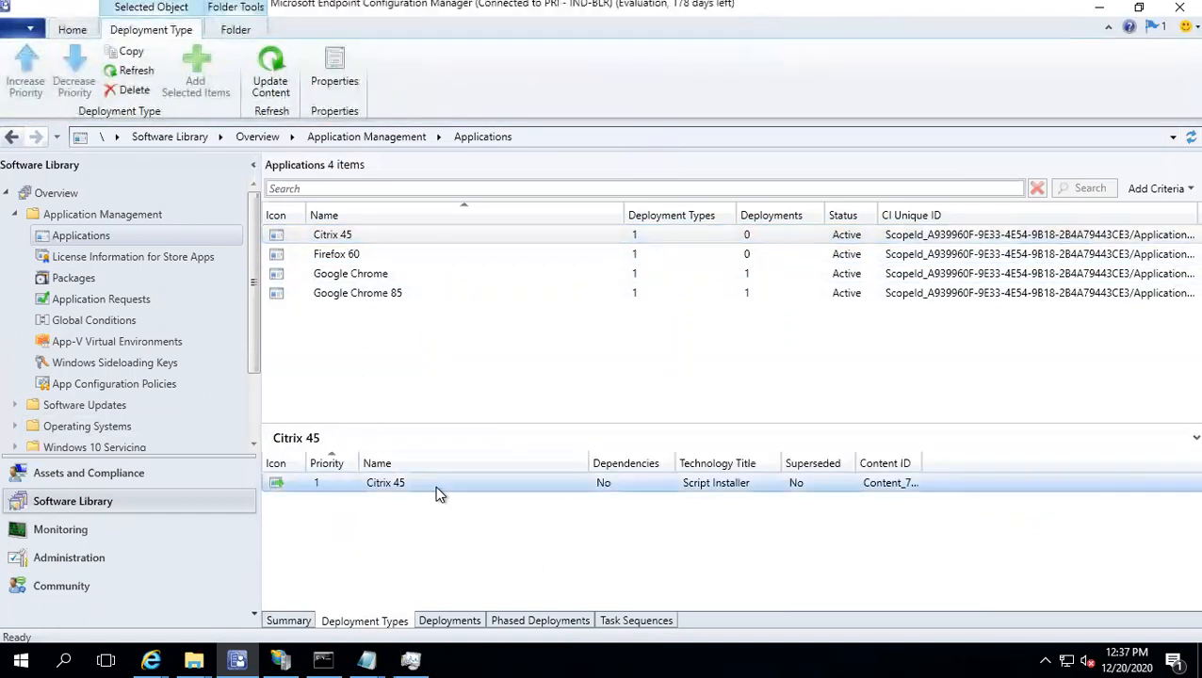
right_click(435, 484)
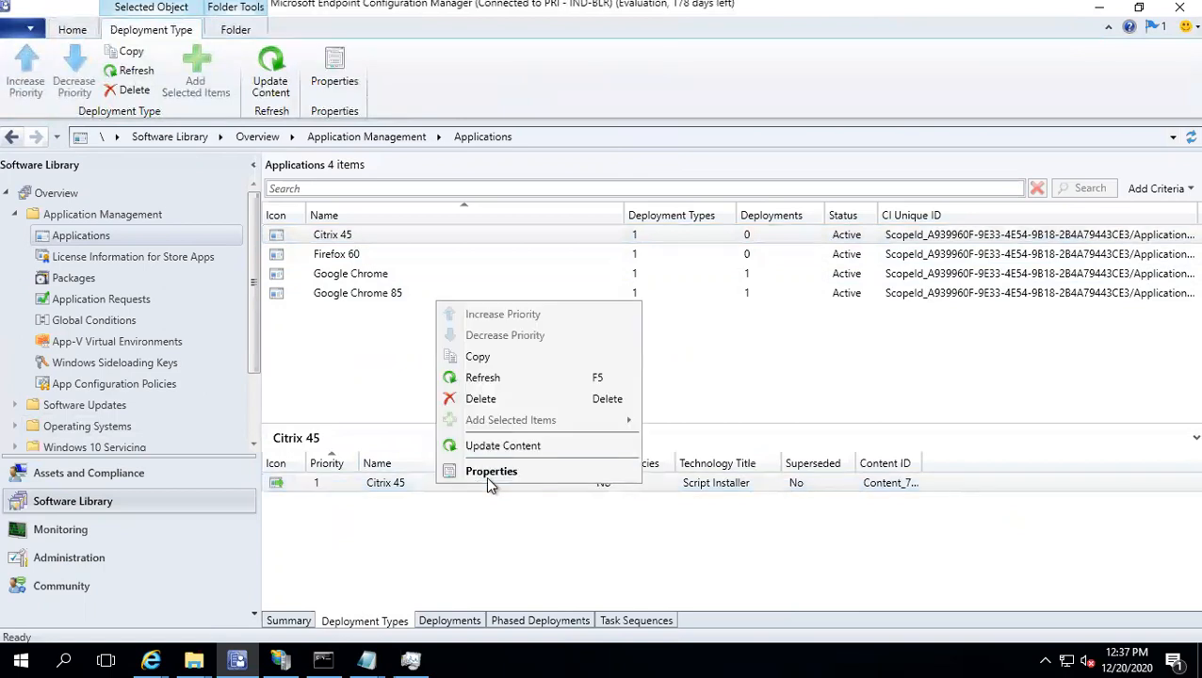
click(491, 474)
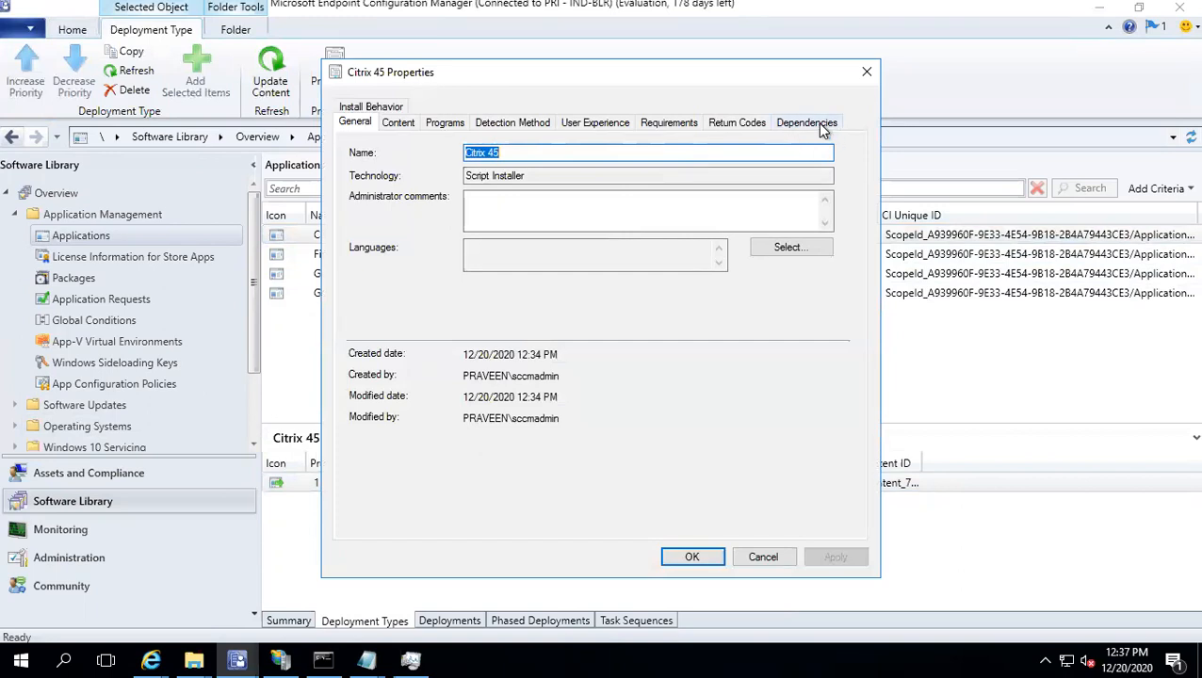
drag(548, 79, 753, 73)
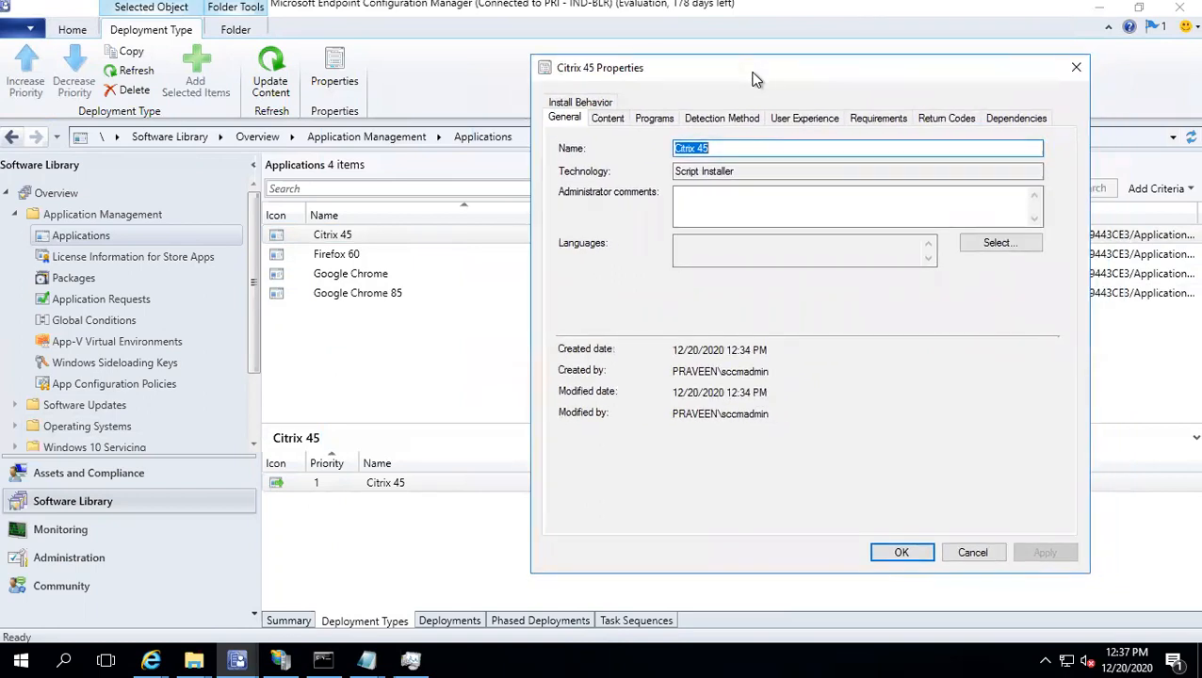
click(1002, 118)
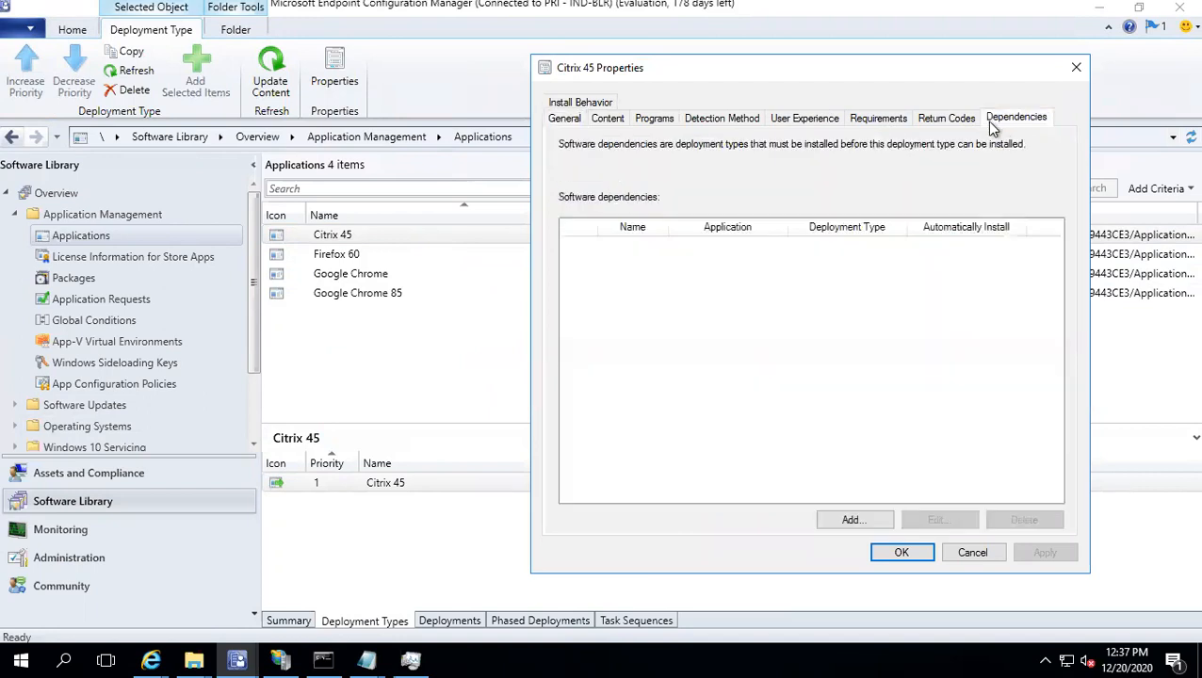
Step: Add a dependency group named Software1 that requires the Firefox 60 application's script deployment type
click(850, 519)
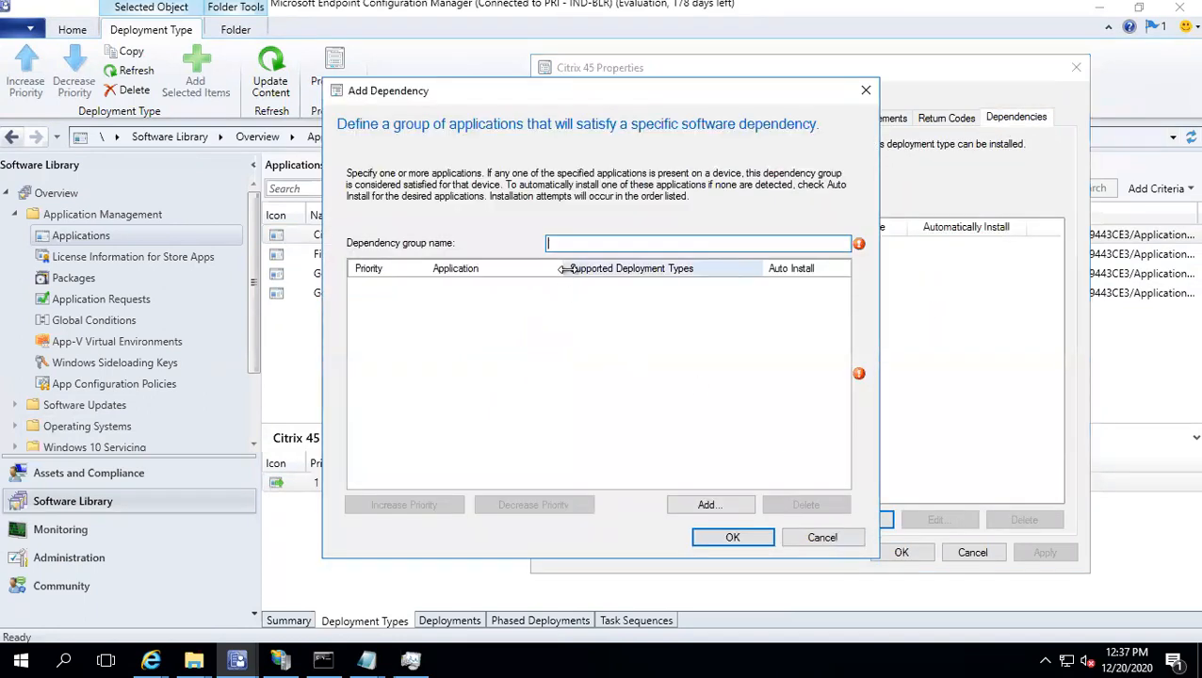
text(Software1)
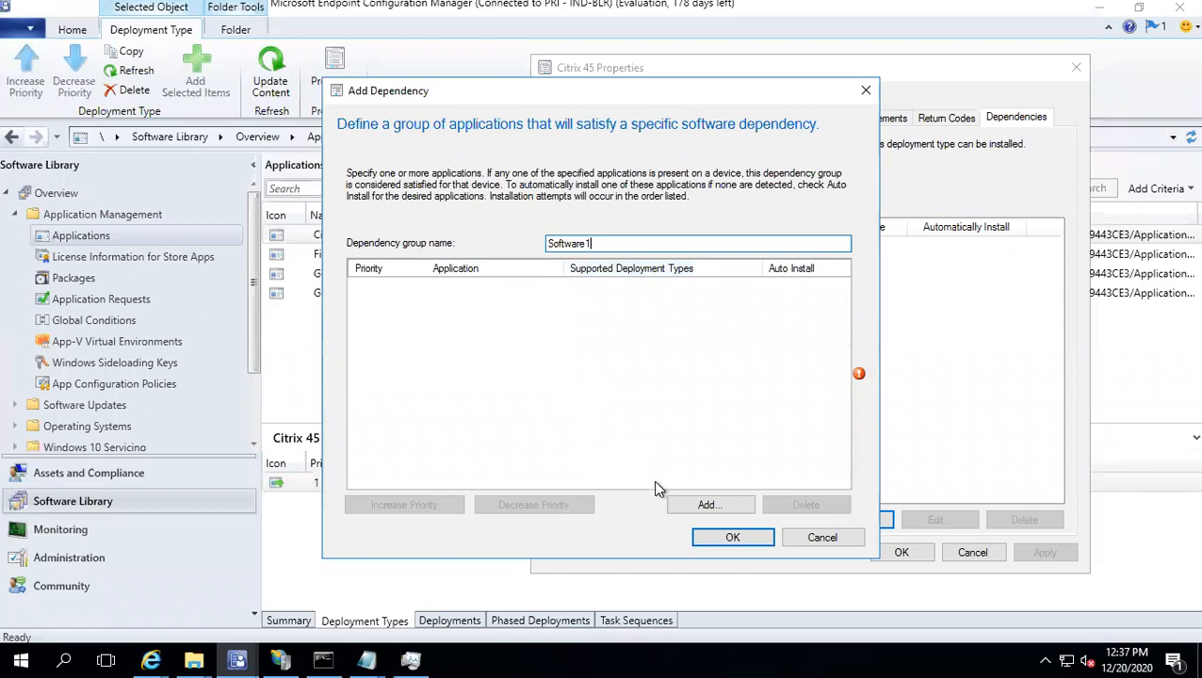
click(711, 500)
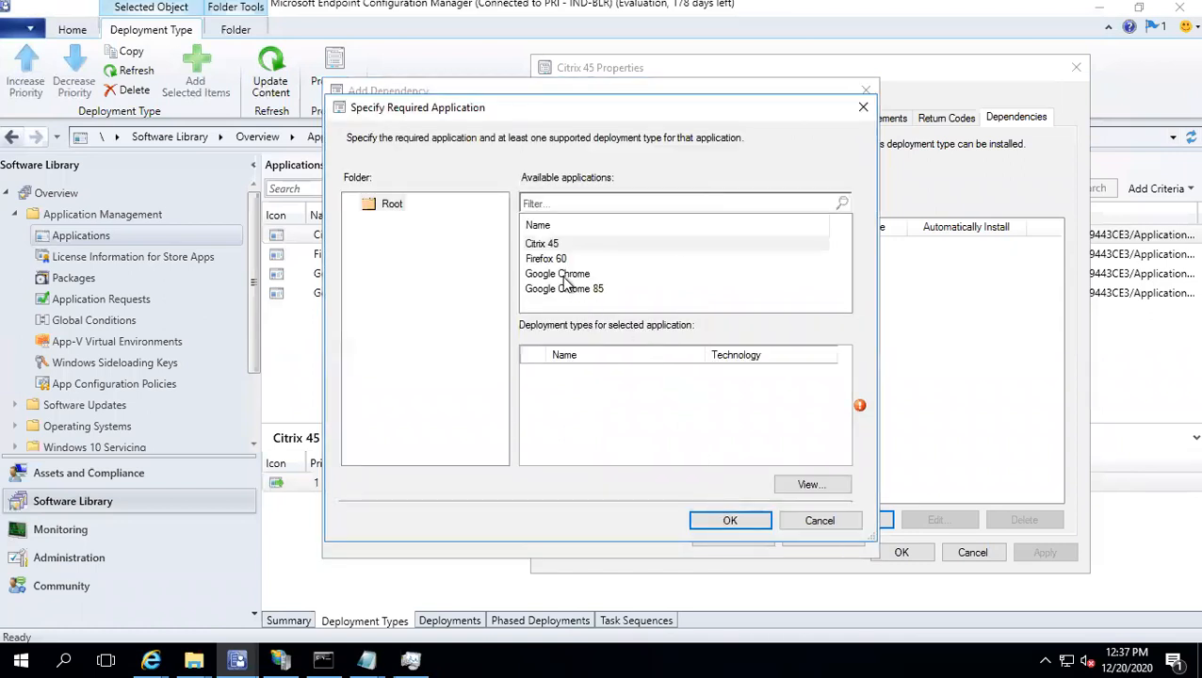
click(552, 259)
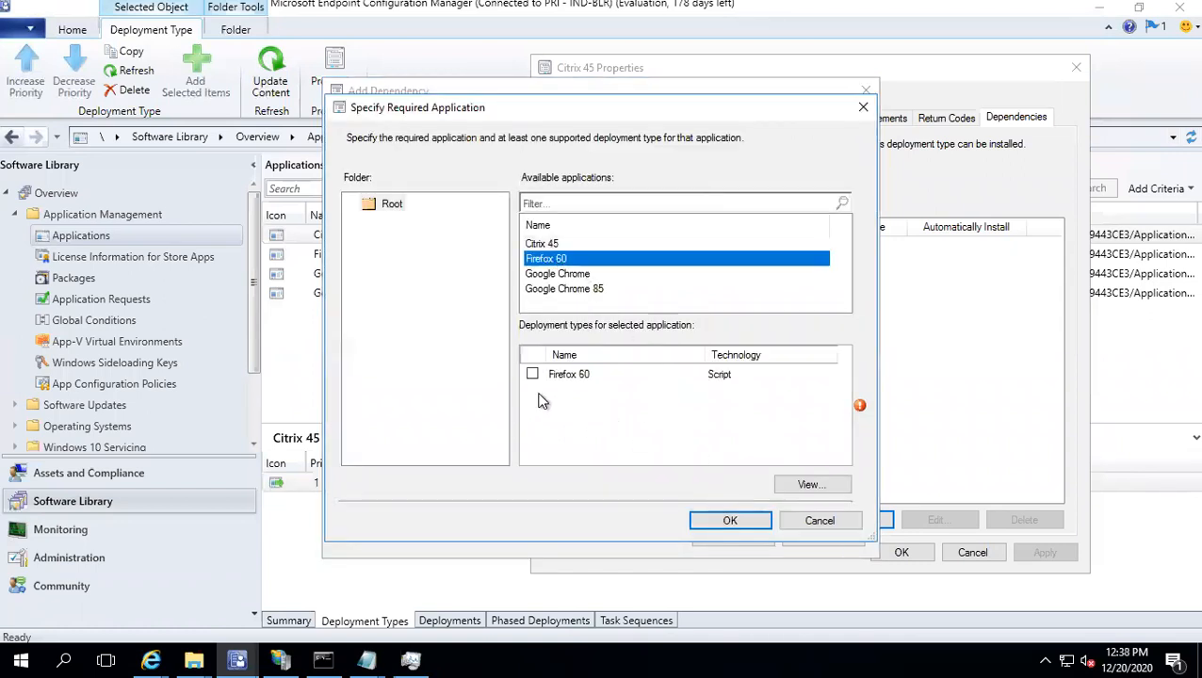
click(532, 375)
click(702, 523)
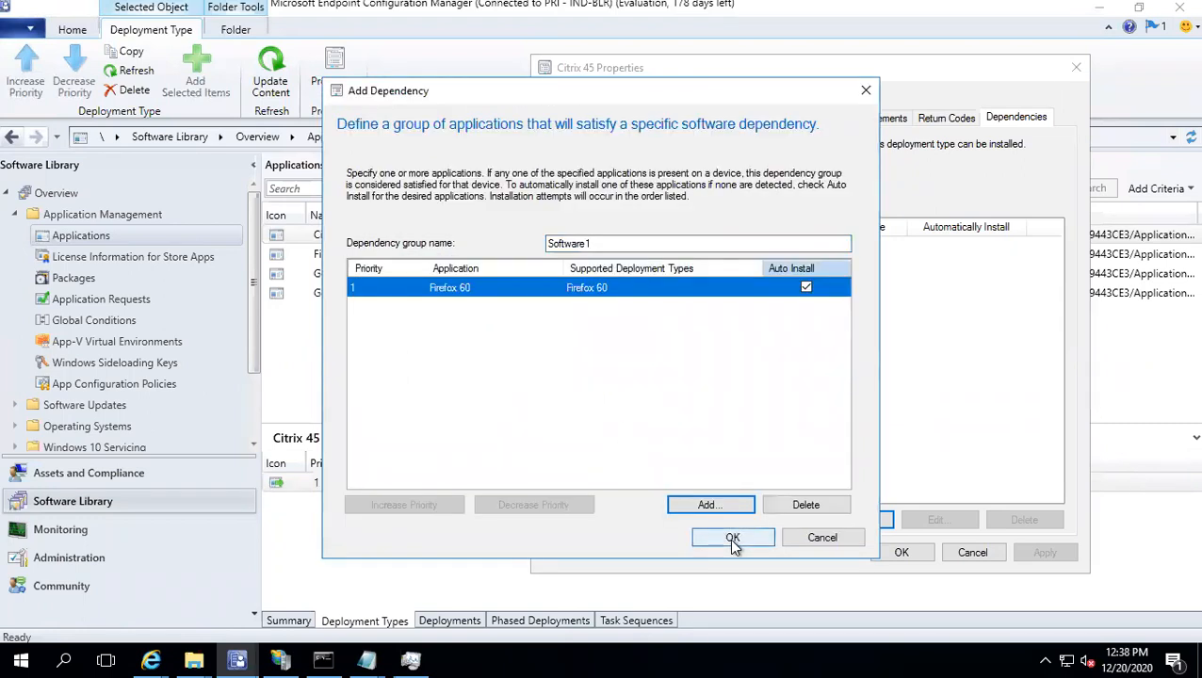
click(733, 539)
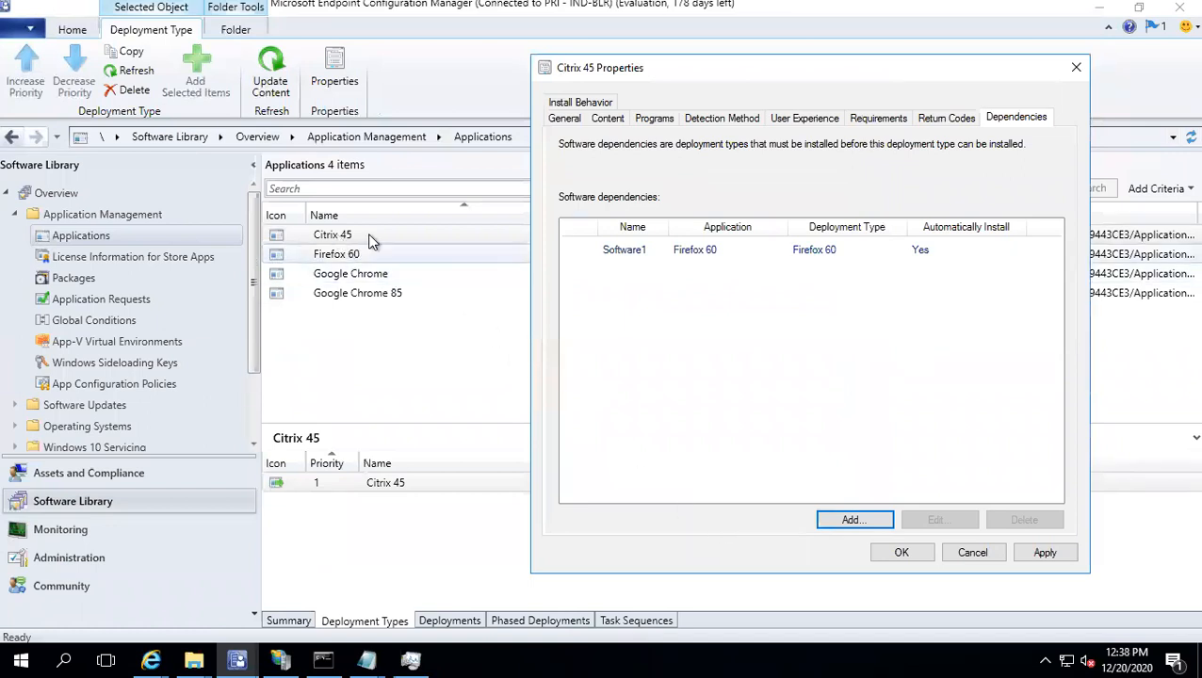
Step: Apply the dependency change to the Citrix 45 deployment type and close its properties
click(413, 233)
click(1036, 554)
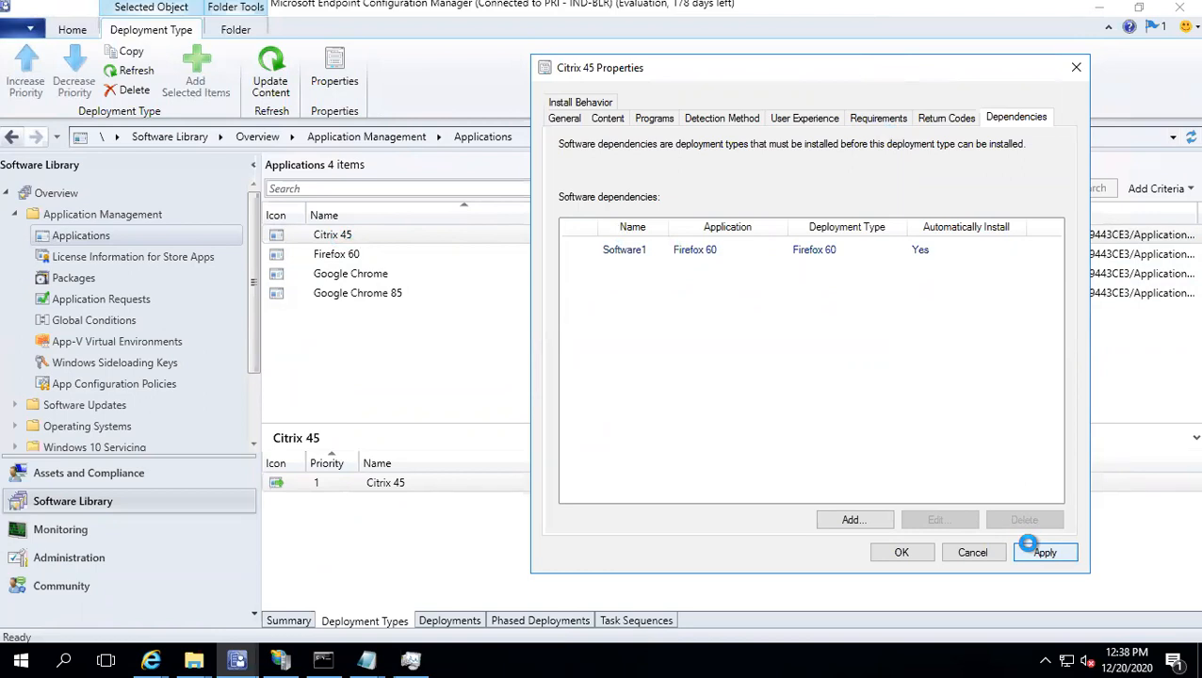
click(1030, 548)
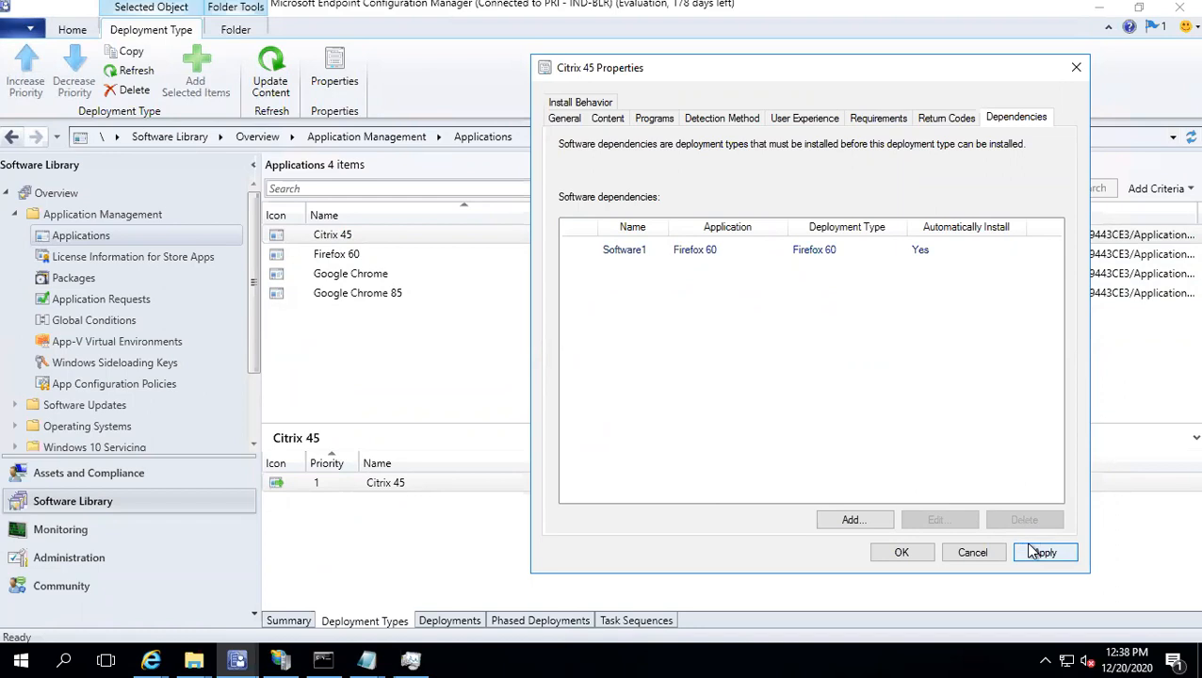
click(904, 552)
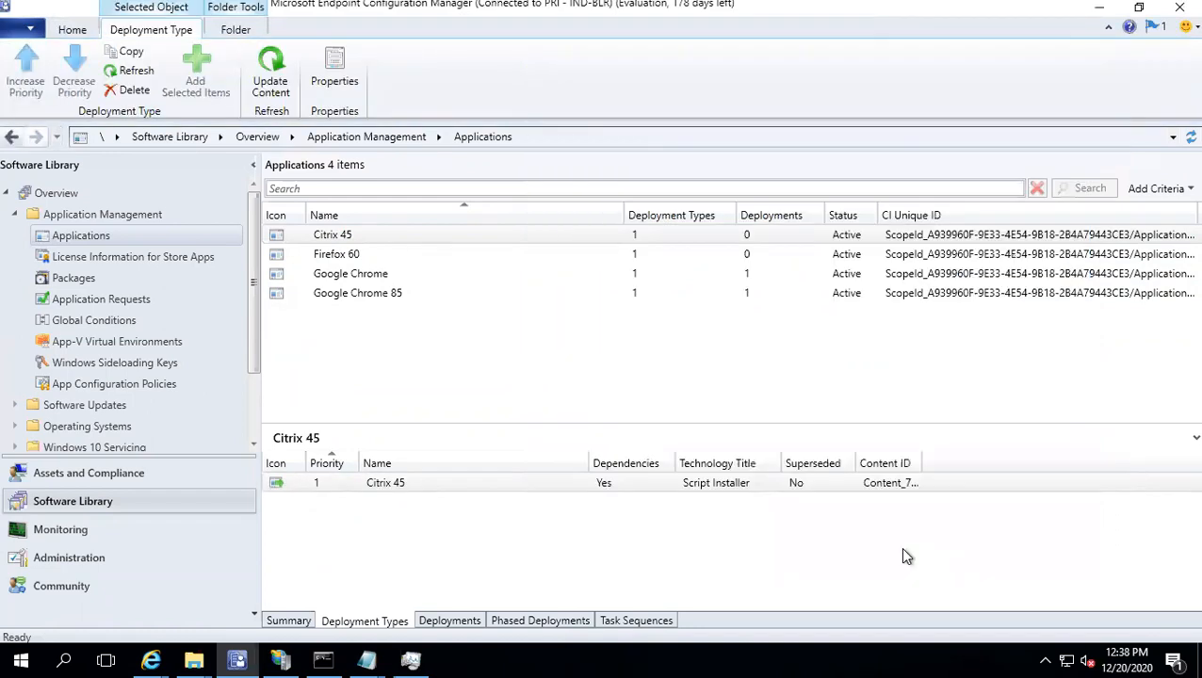
Step: Start a new device collection in the Software Distribution folder, named Citrix 45 and limited to All Systems
click(369, 238)
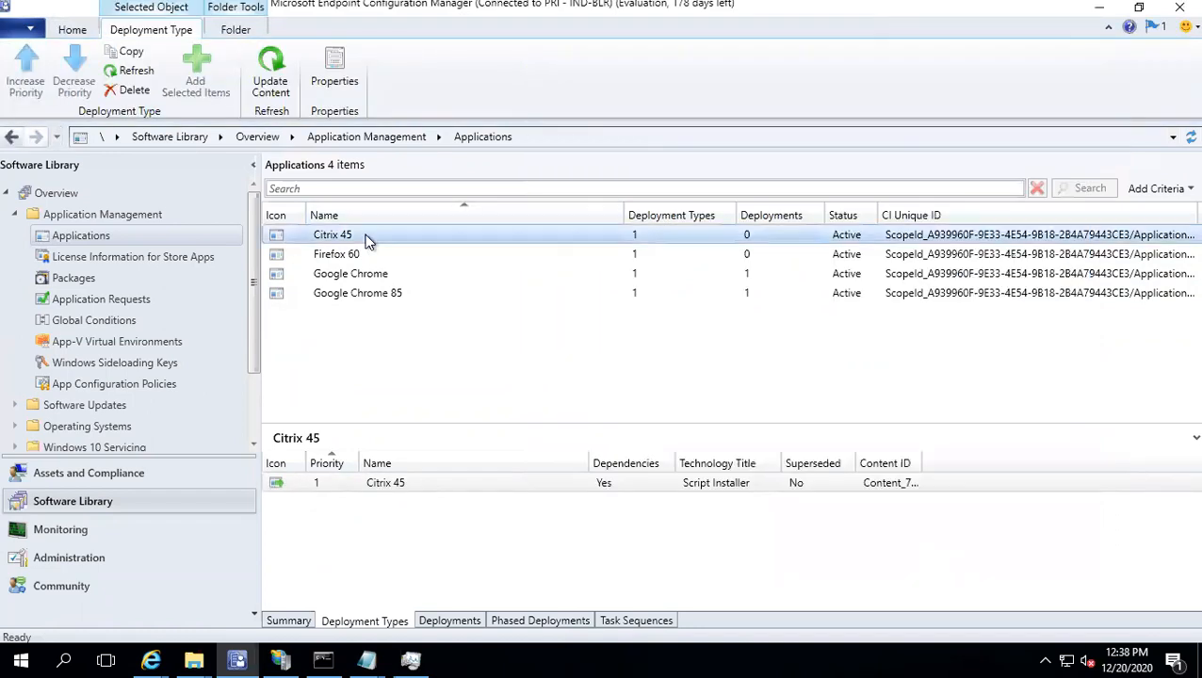
click(89, 474)
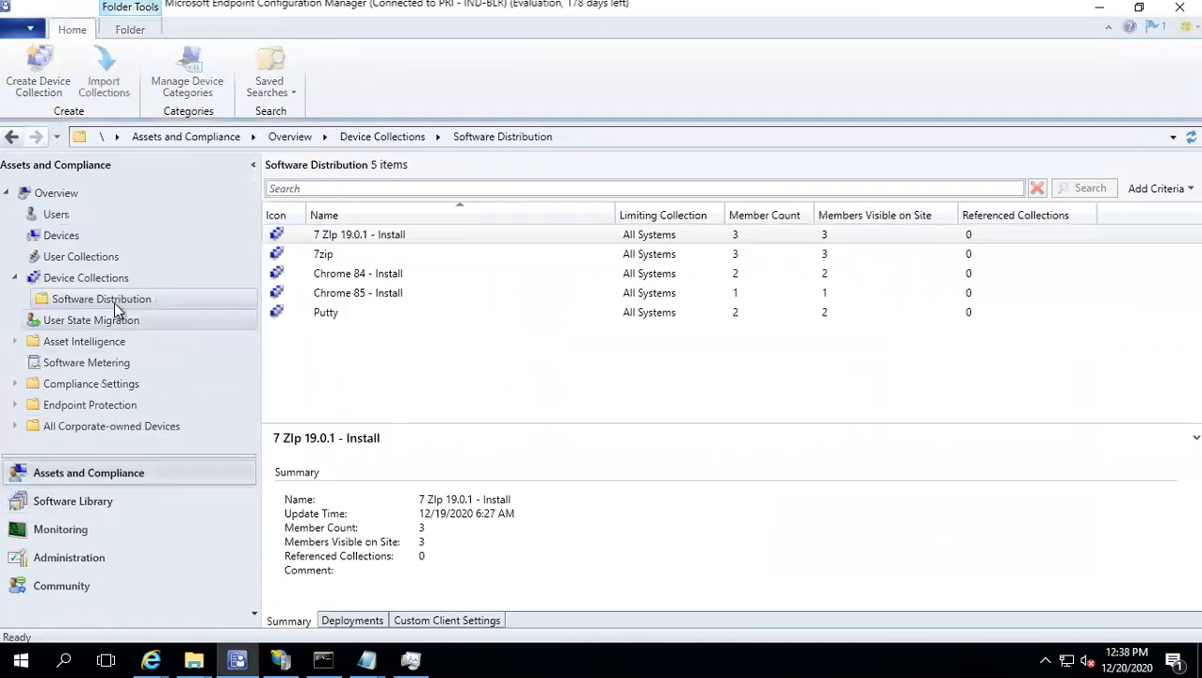
right_click(107, 298)
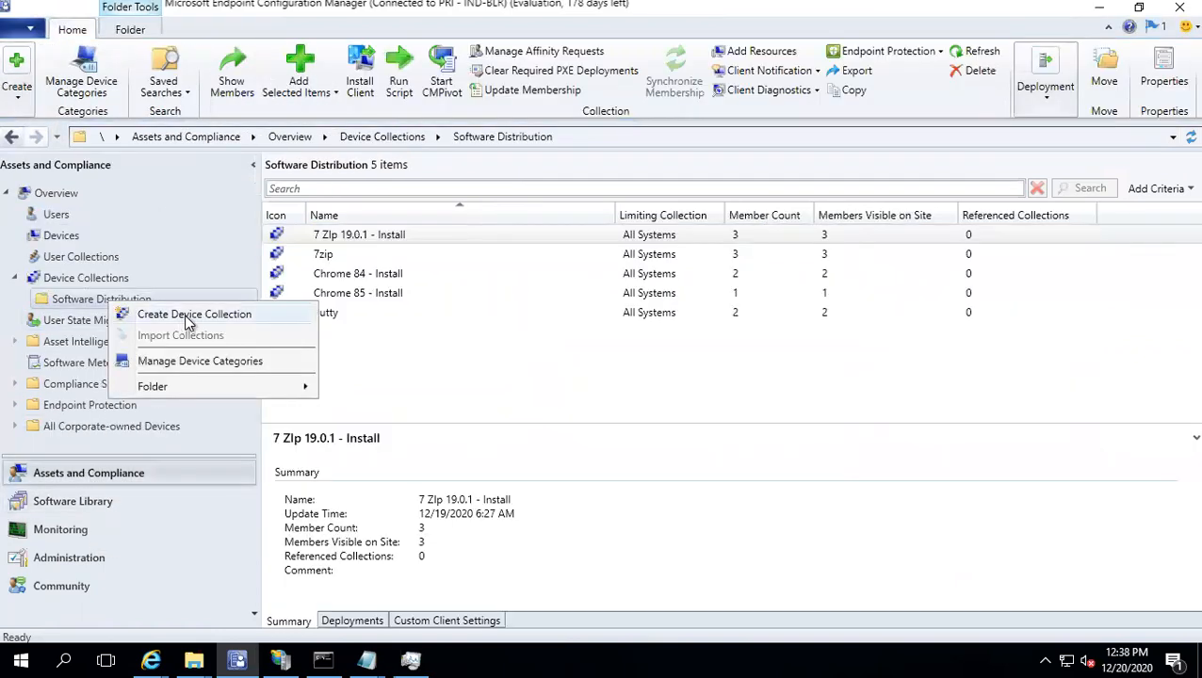
click(179, 314)
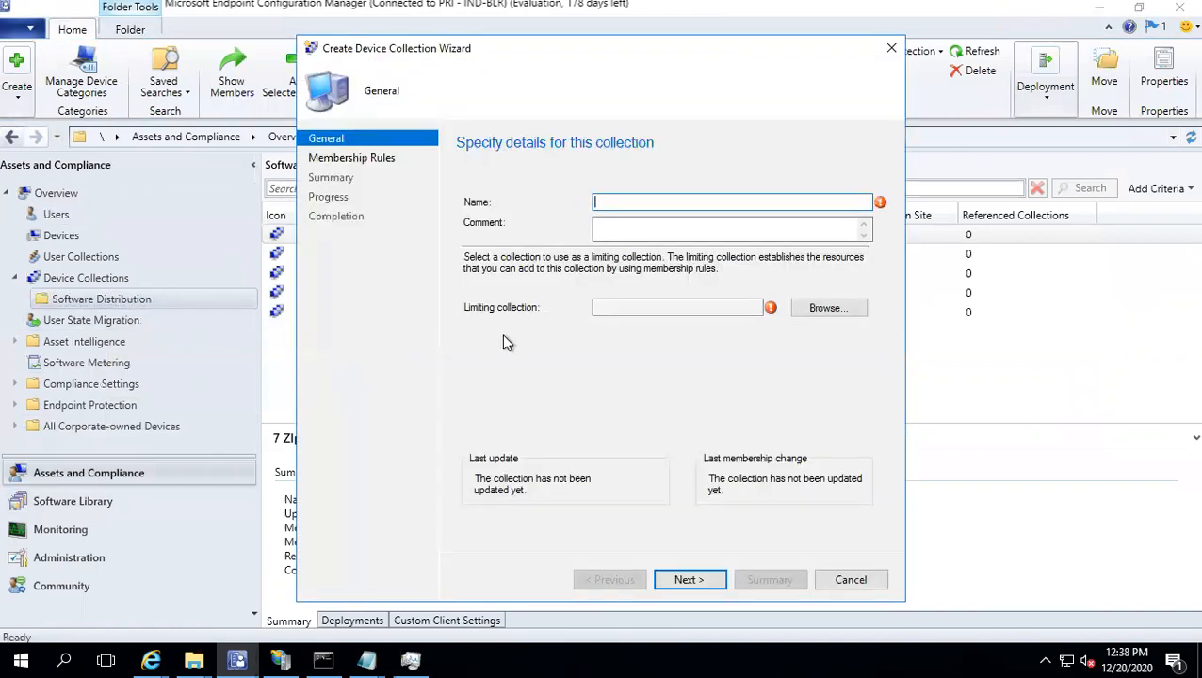
text(Citrix 45)
click(817, 313)
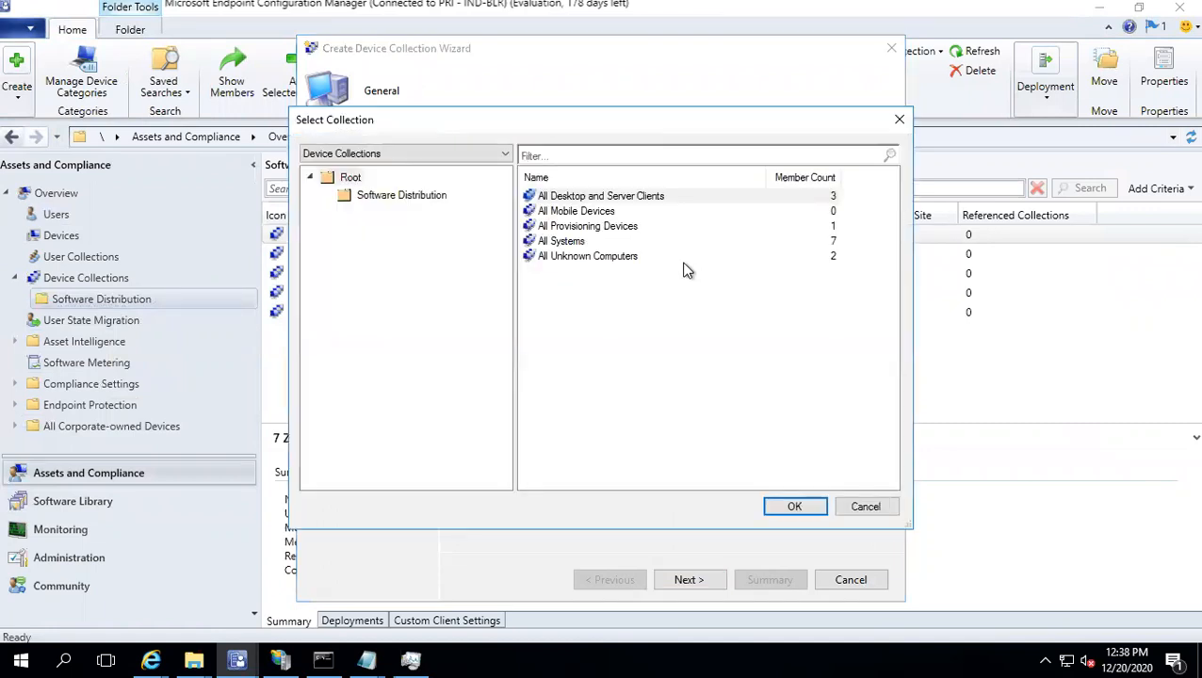
click(559, 241)
key(Return)
Step: Create the Citrix 45 collection without membership rules and close the wizard
click(693, 580)
click(690, 579)
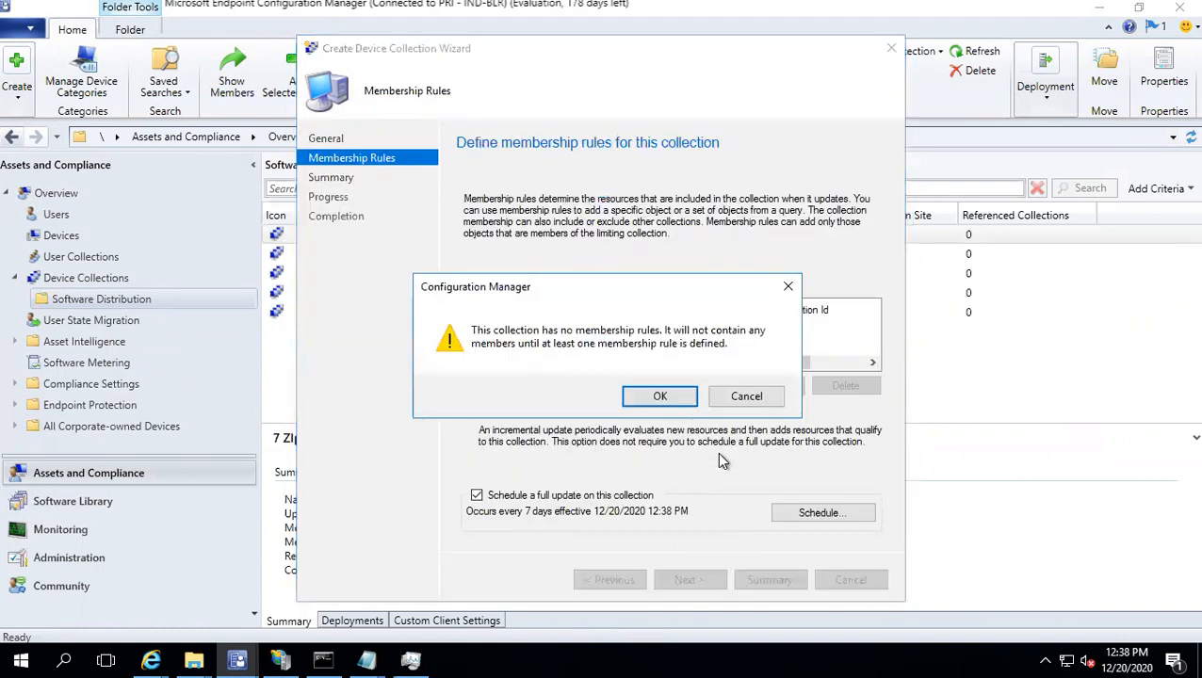
click(676, 400)
click(710, 575)
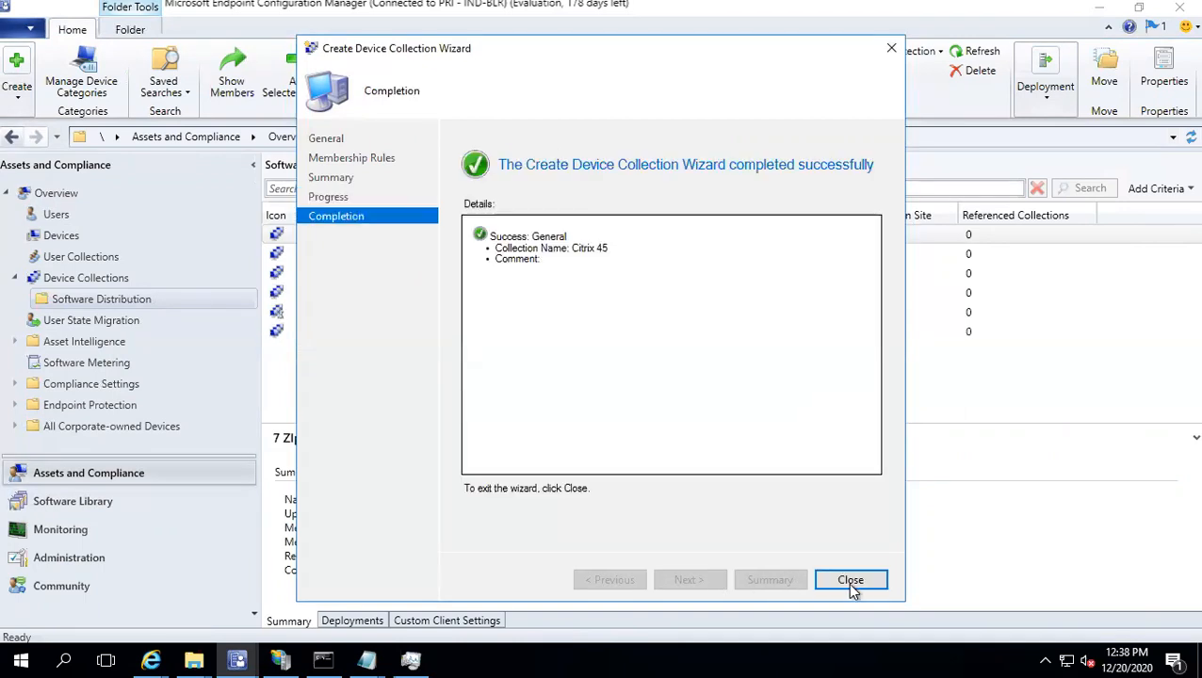
click(847, 581)
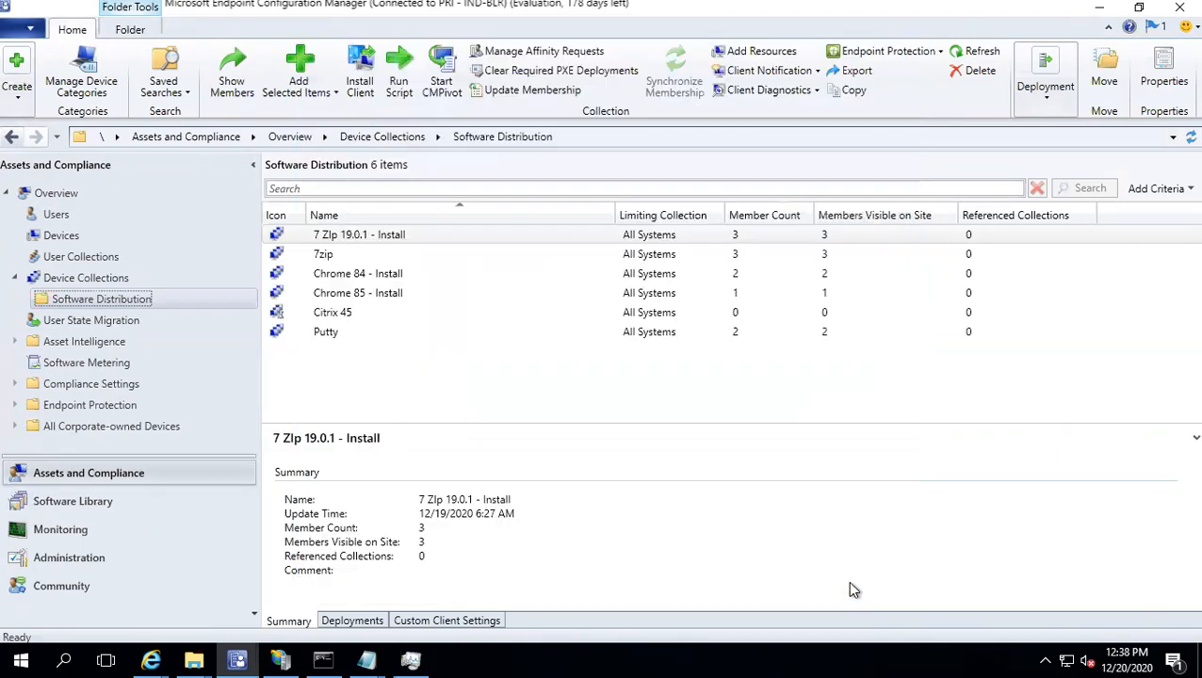
Step: Add the system resource INDHYD456 as a direct member of the Citrix 45 device collection and refresh the collection list
click(344, 313)
right_click(346, 312)
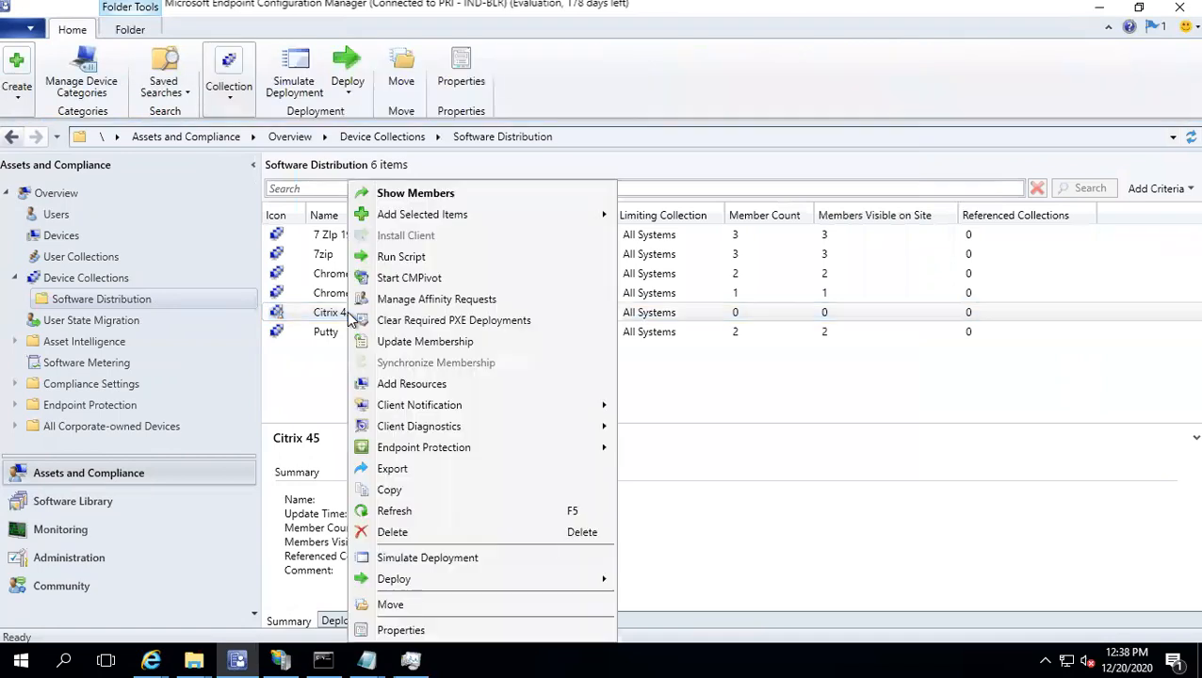
click(397, 386)
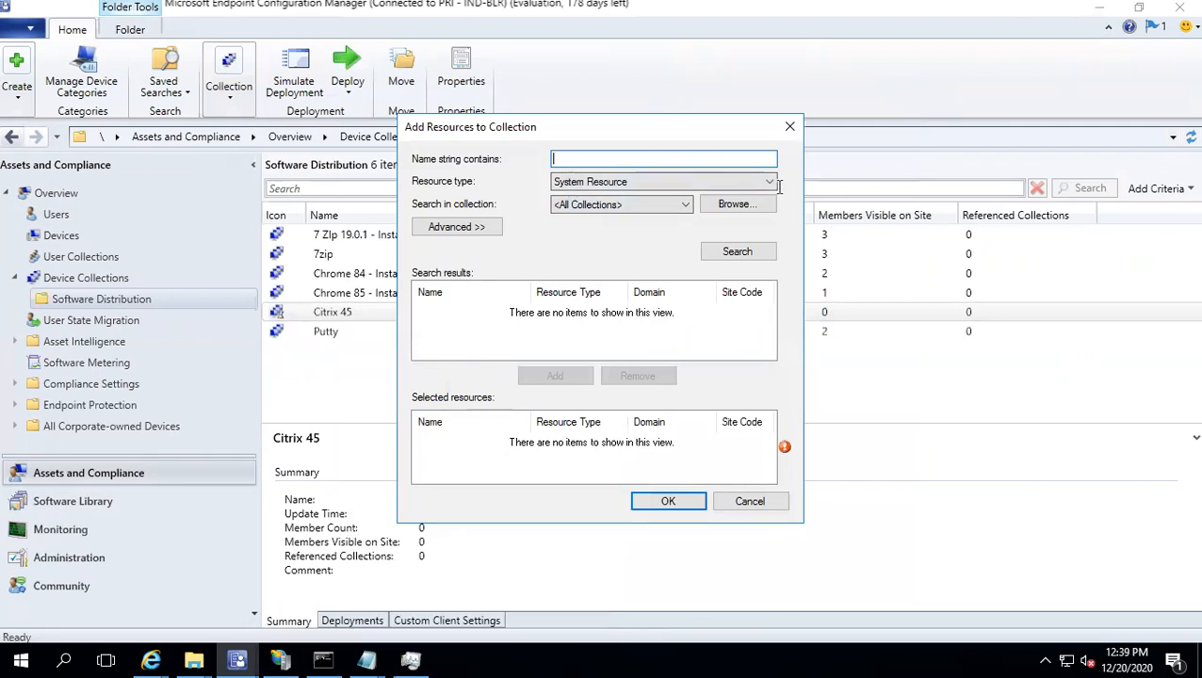
click(743, 205)
click(865, 508)
click(737, 251)
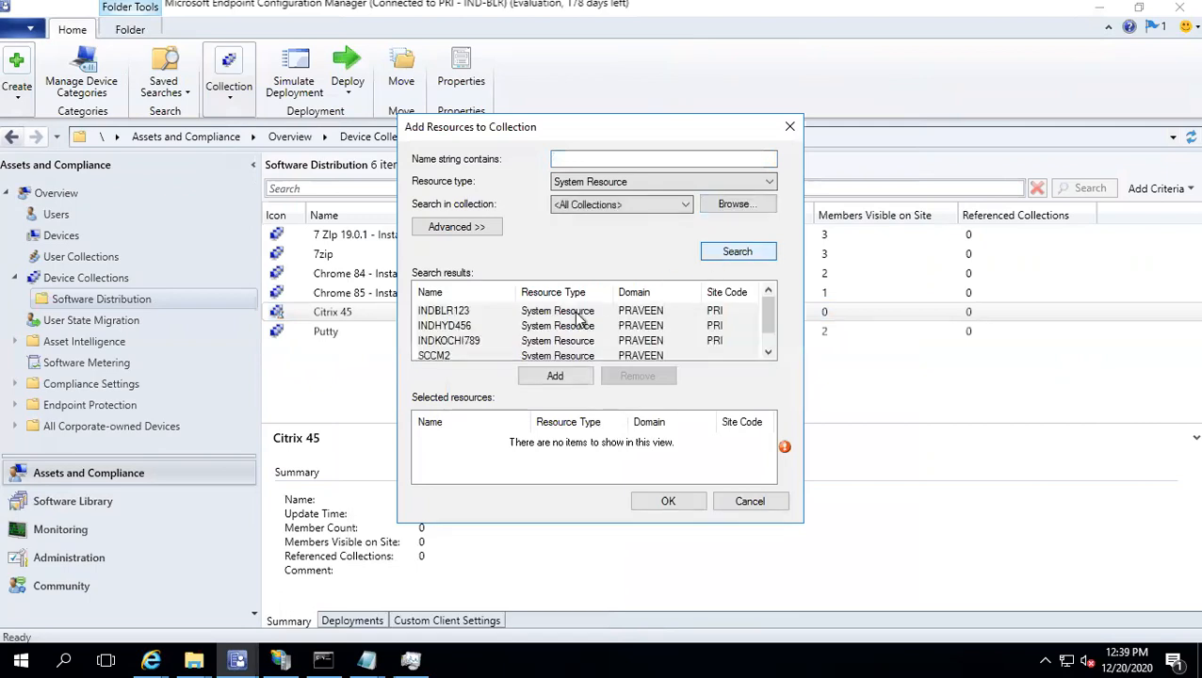
click(461, 329)
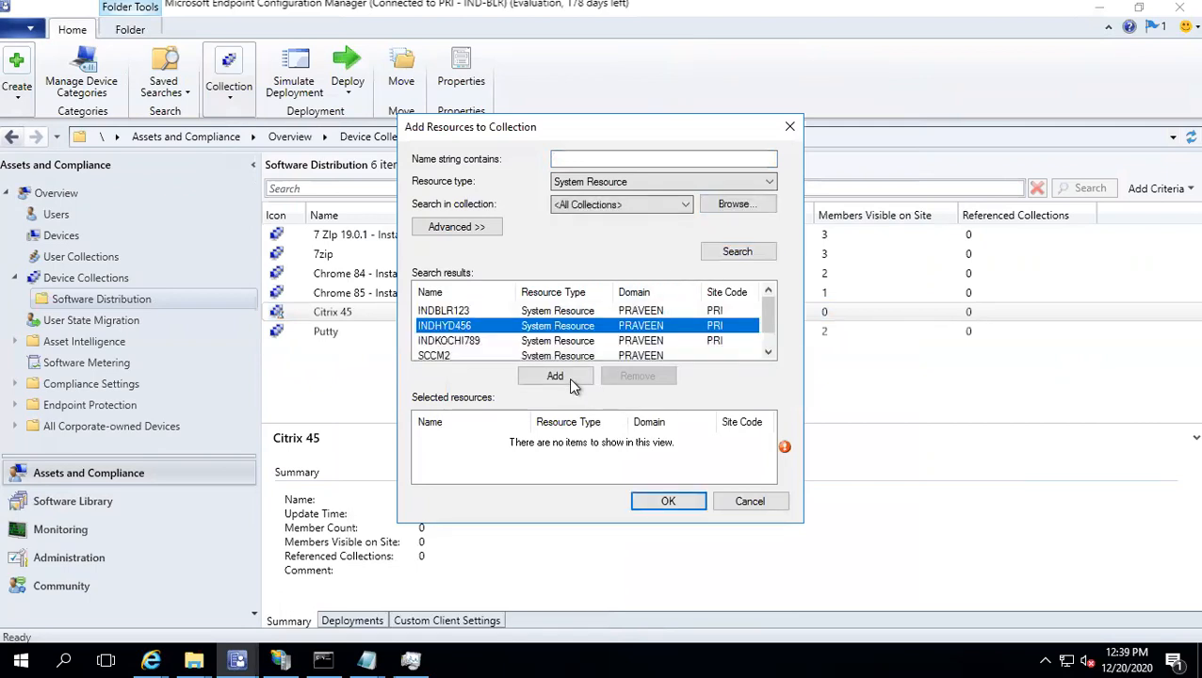
click(567, 378)
click(667, 504)
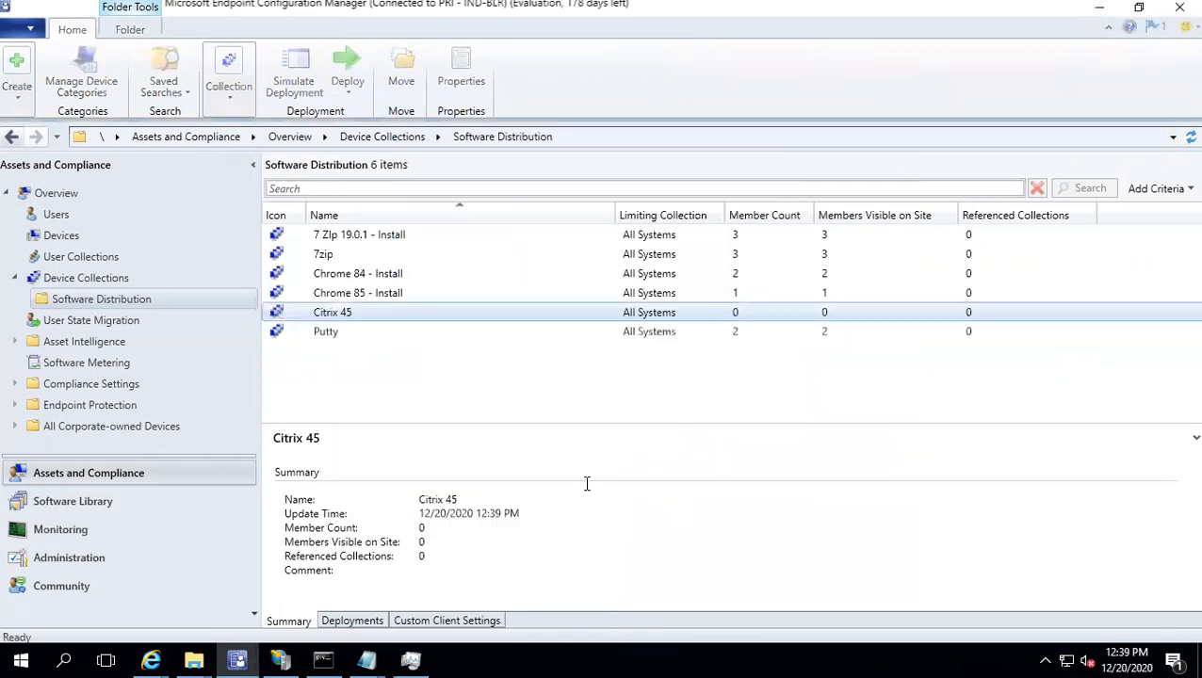
click(1191, 138)
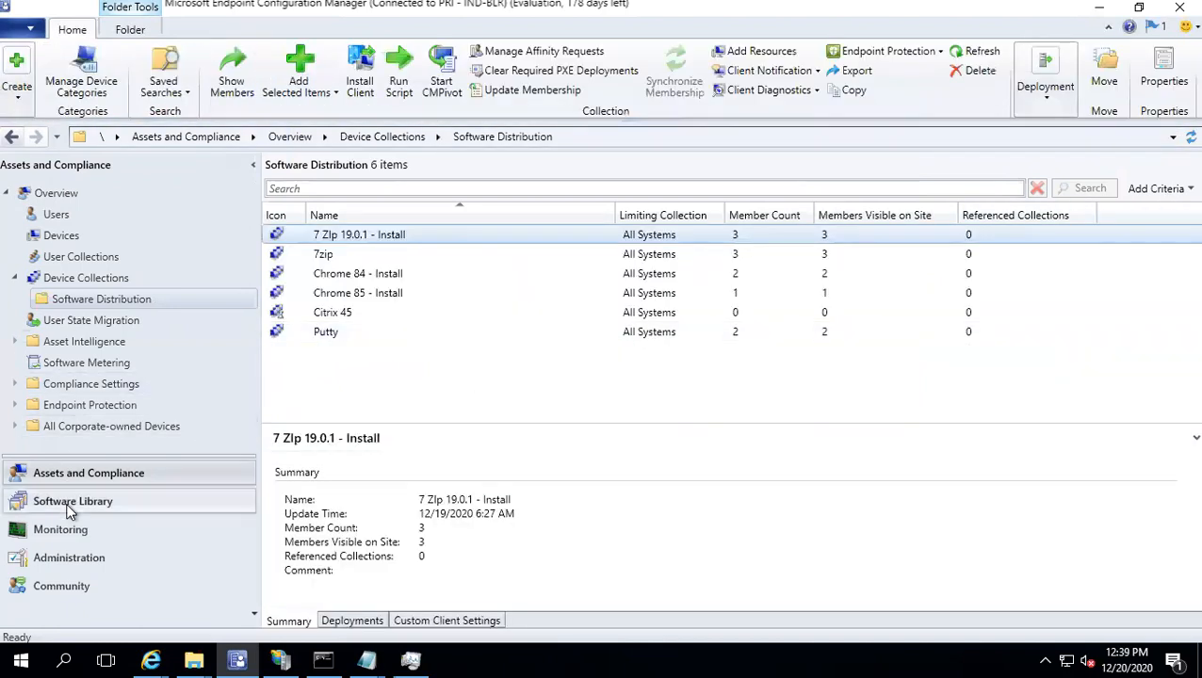
Step: Start deploying the Citrix 45 application from the Software Library to the Citrix 45 device collection in the Software Distribution folder
click(30, 502)
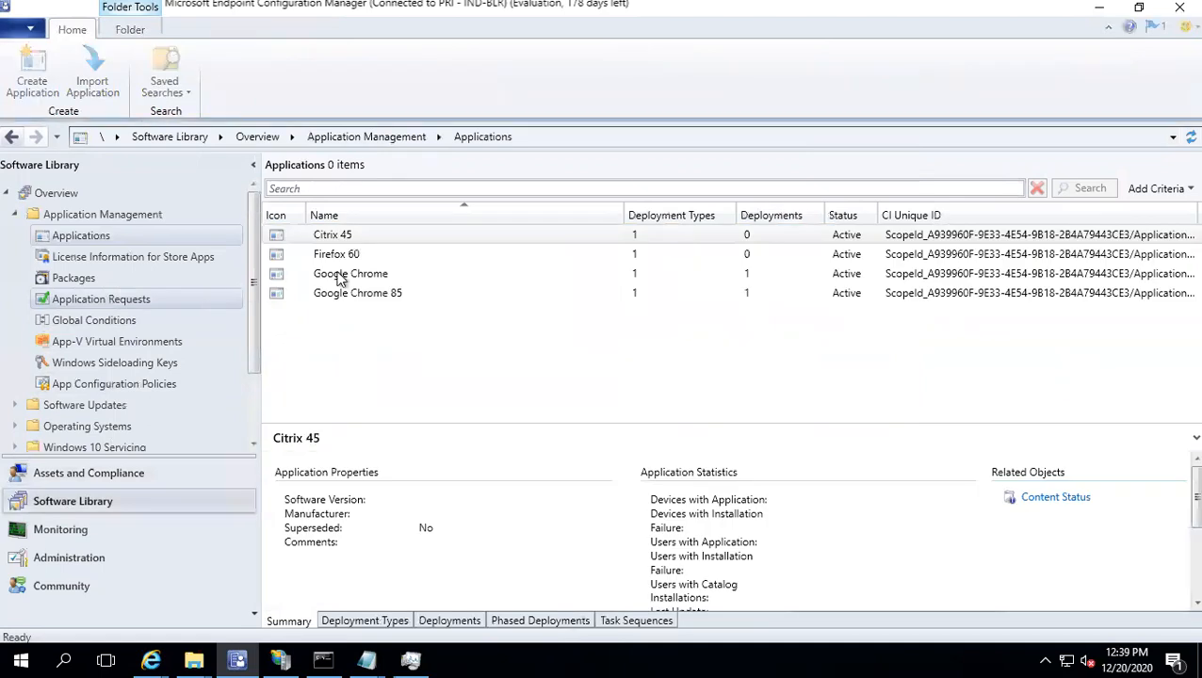
click(344, 235)
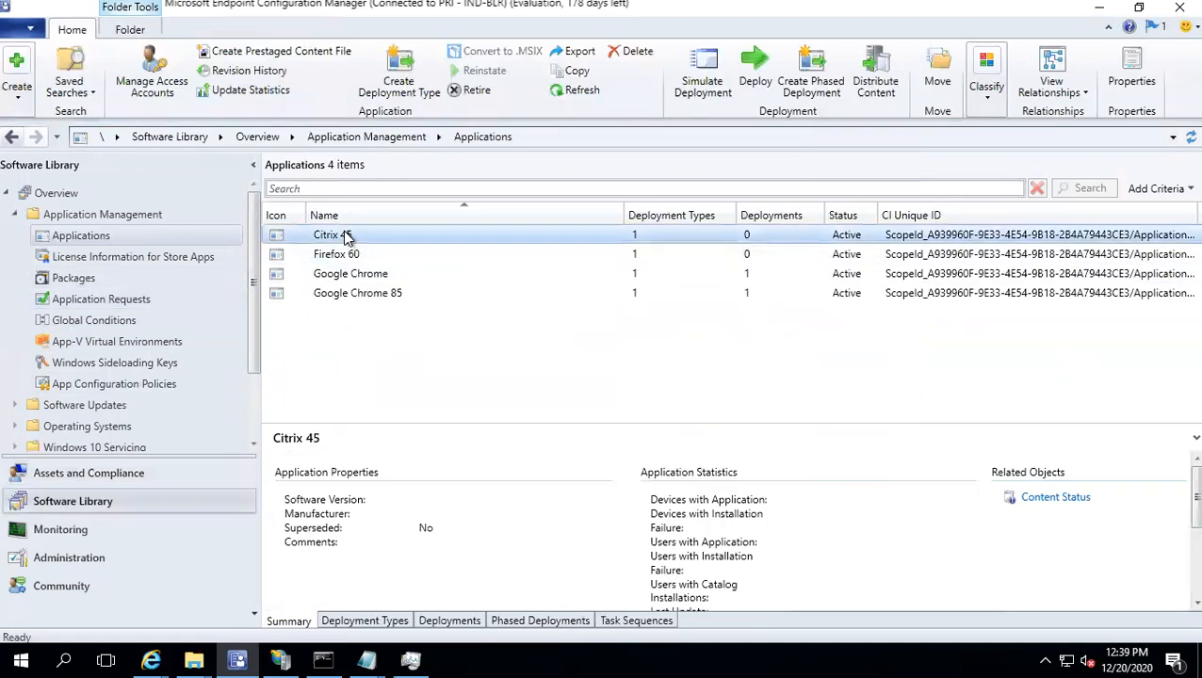
right_click(344, 236)
click(405, 465)
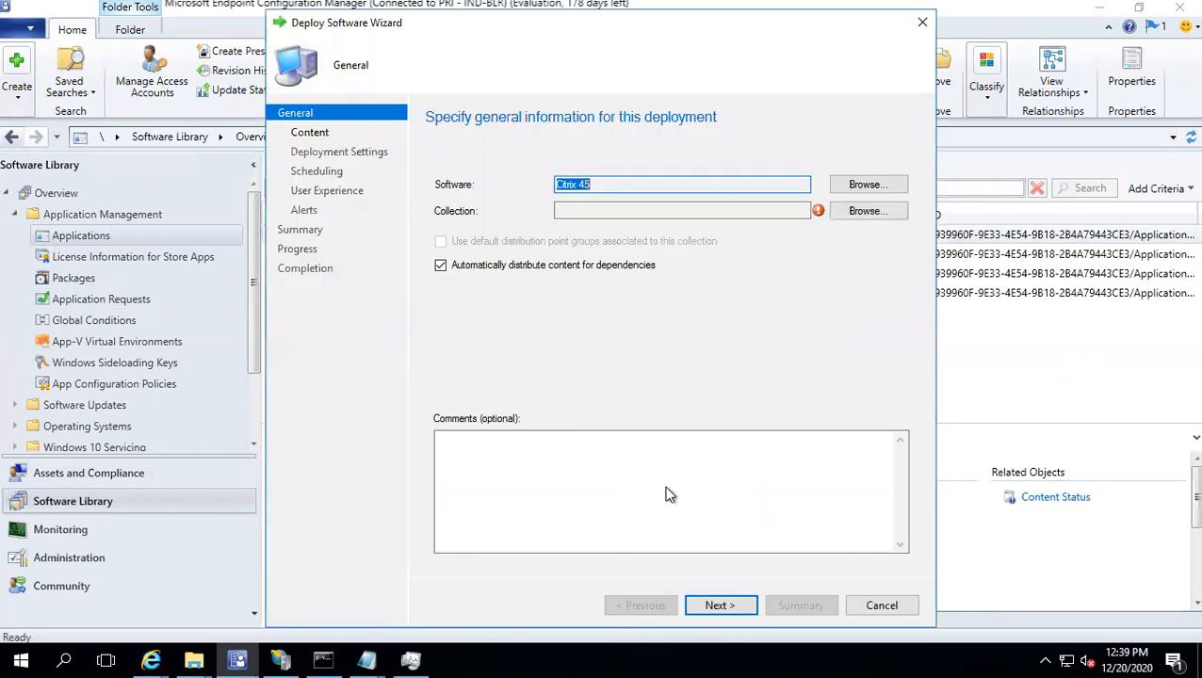
click(860, 211)
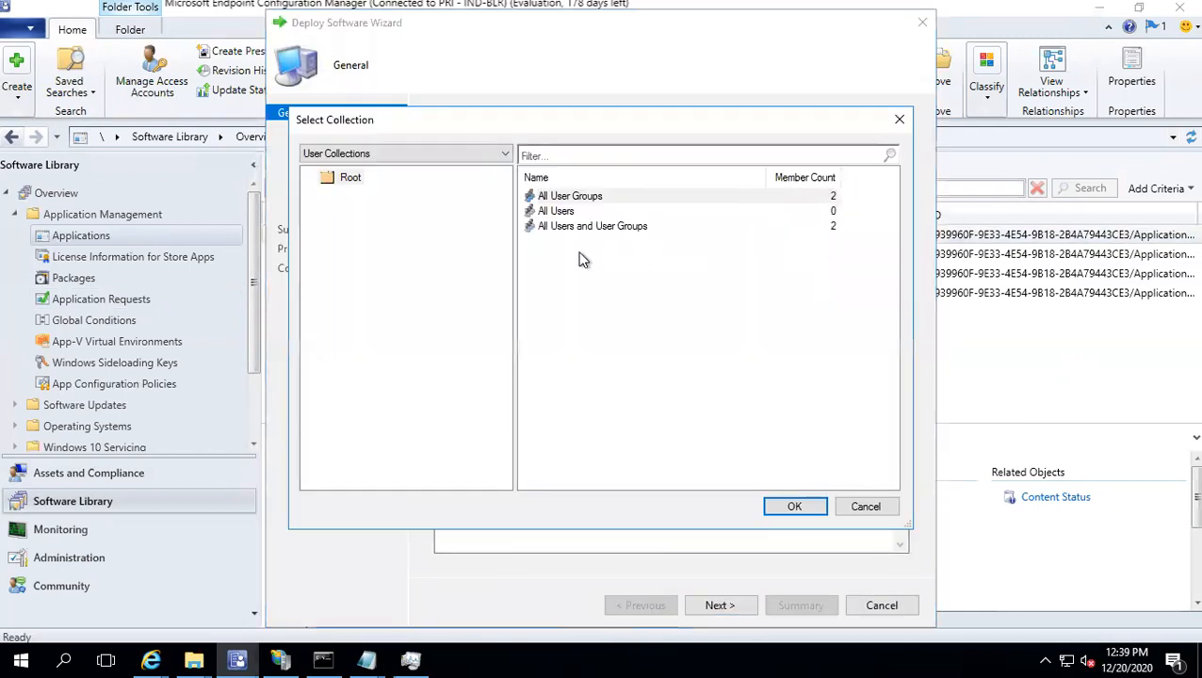
click(382, 153)
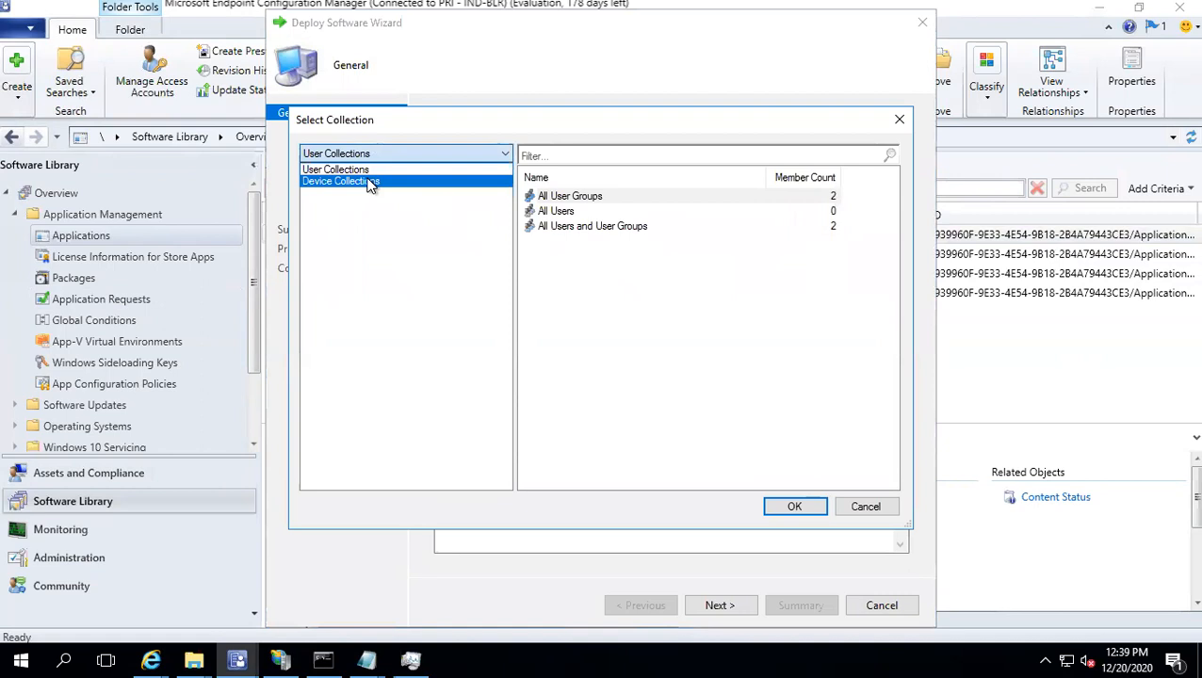
click(369, 182)
click(370, 197)
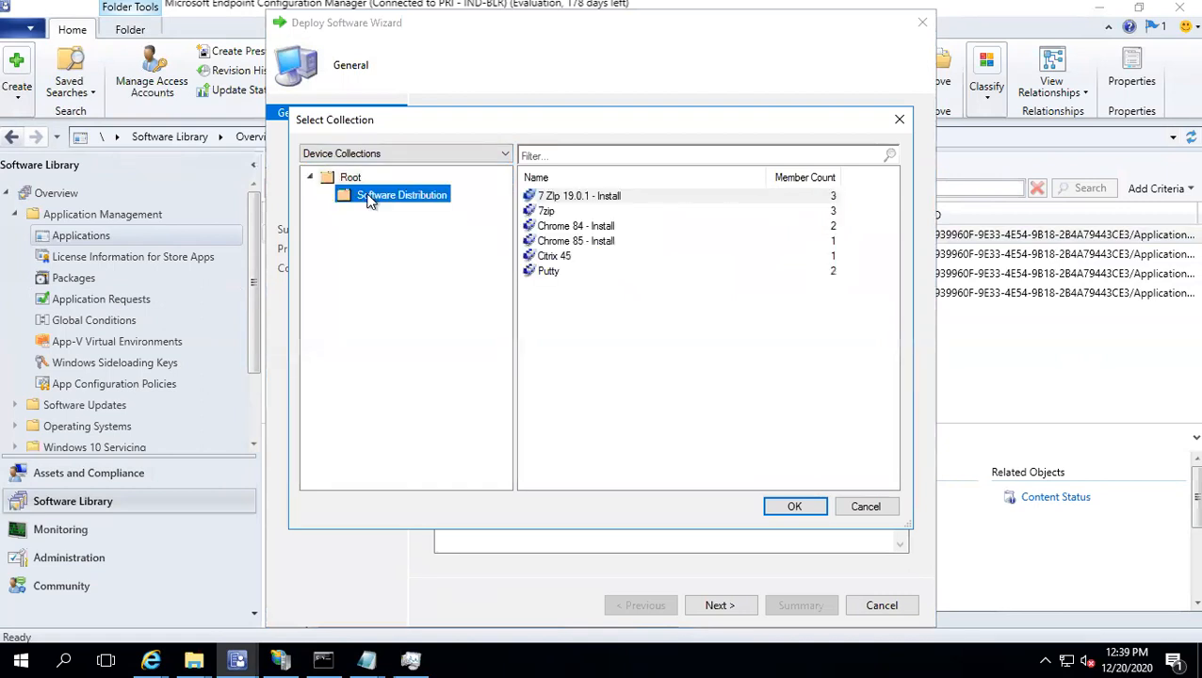
click(540, 258)
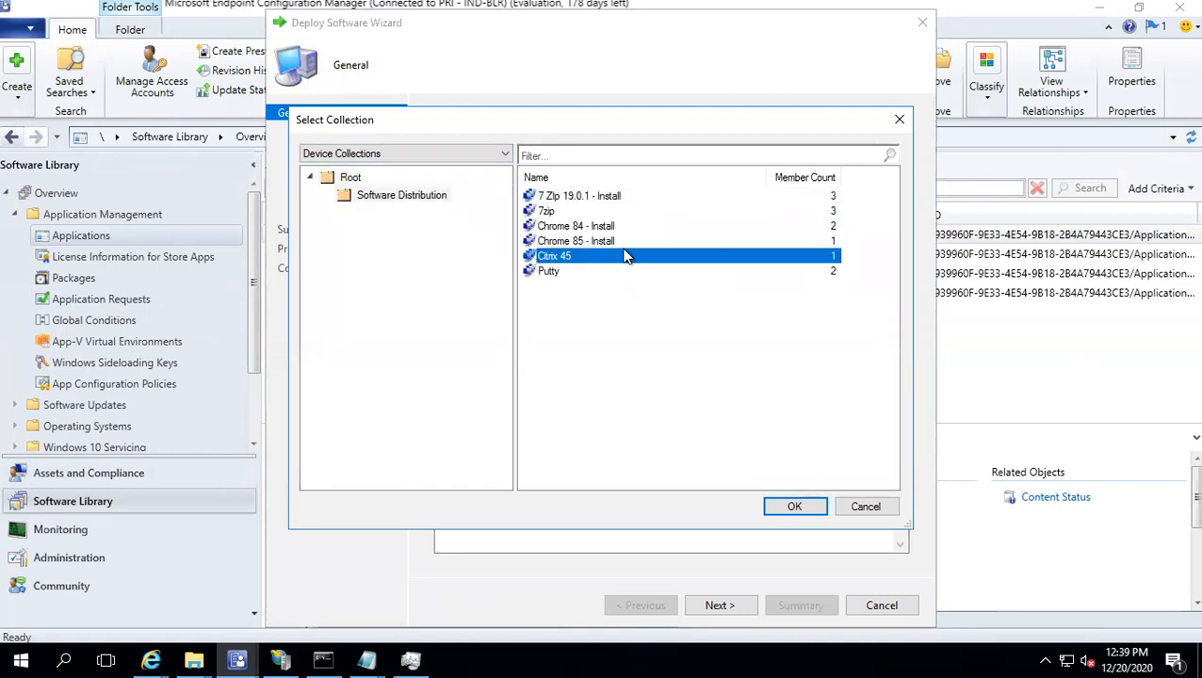
click(794, 506)
click(700, 612)
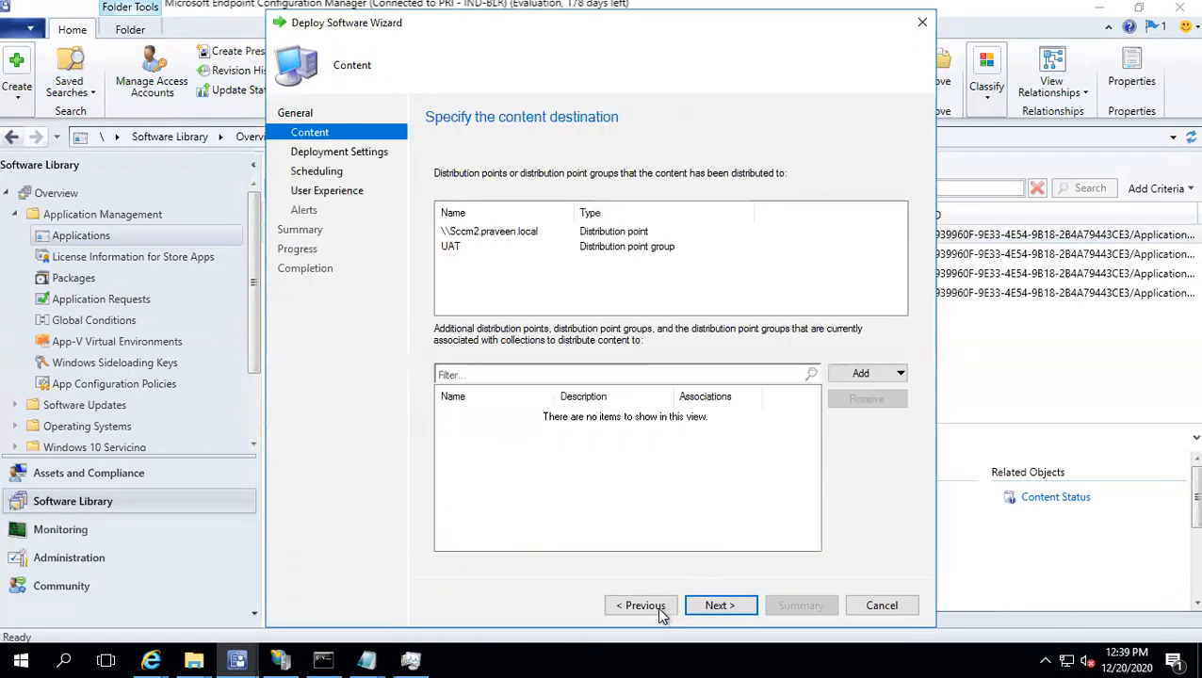
Step: Keep automatic content distribution for dependencies enabled and set the deployment's purpose to Required with the Install action
click(659, 611)
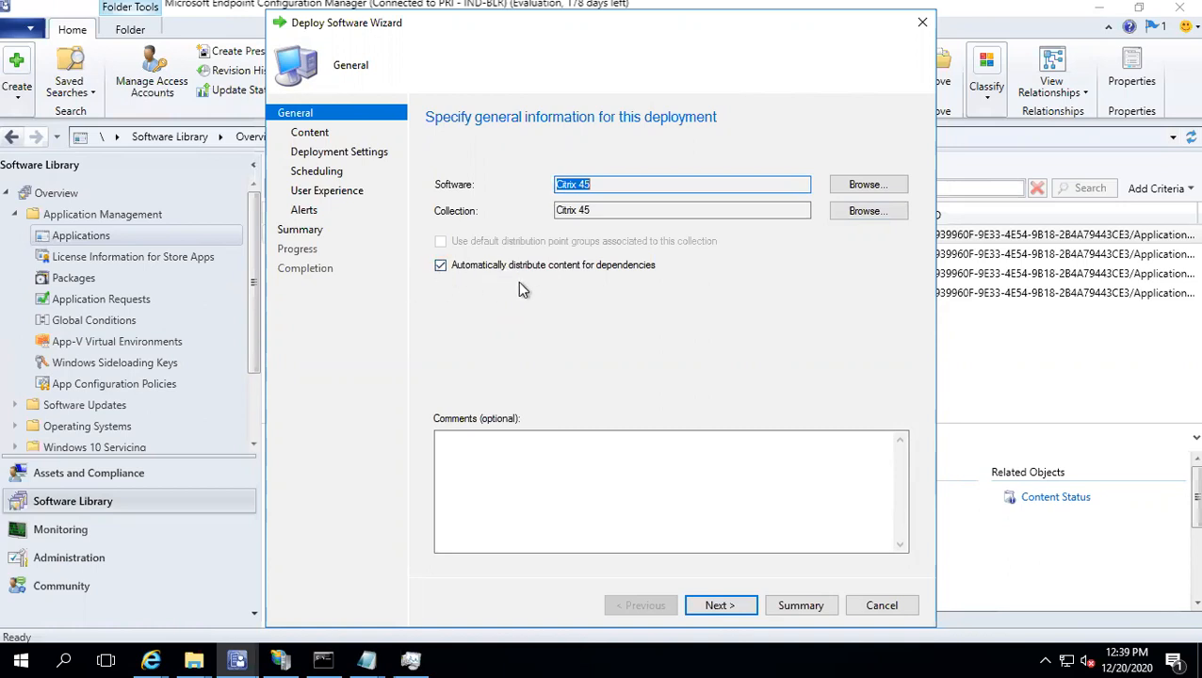
click(712, 608)
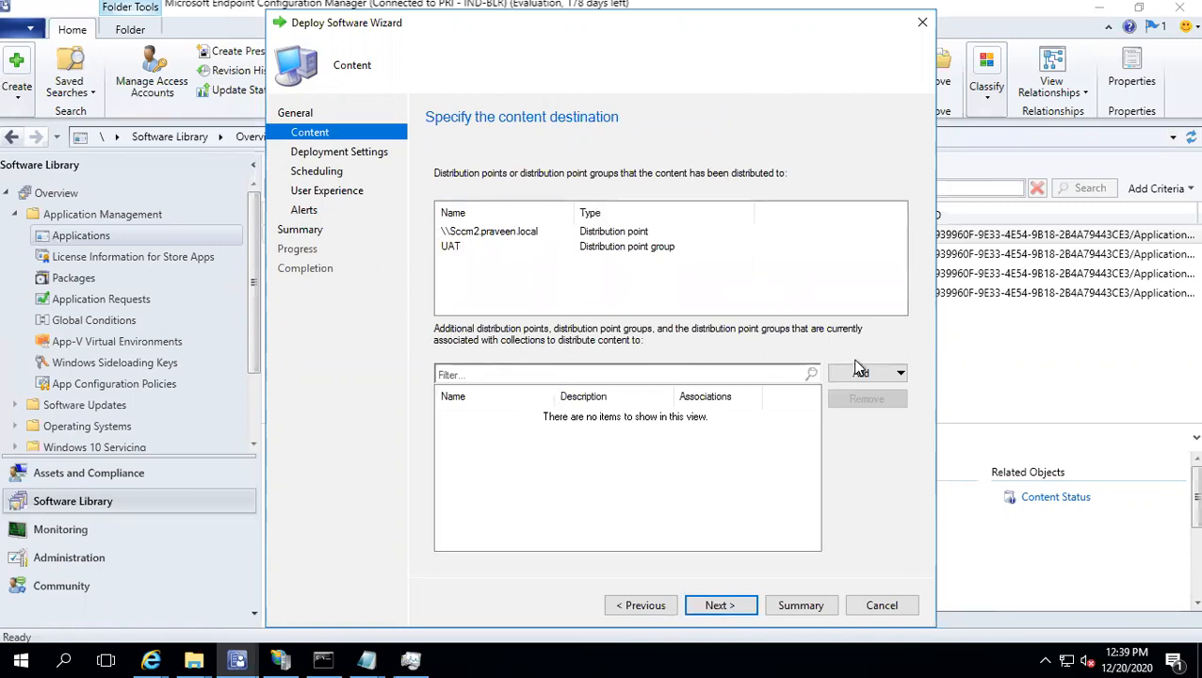
click(727, 605)
click(588, 208)
click(582, 232)
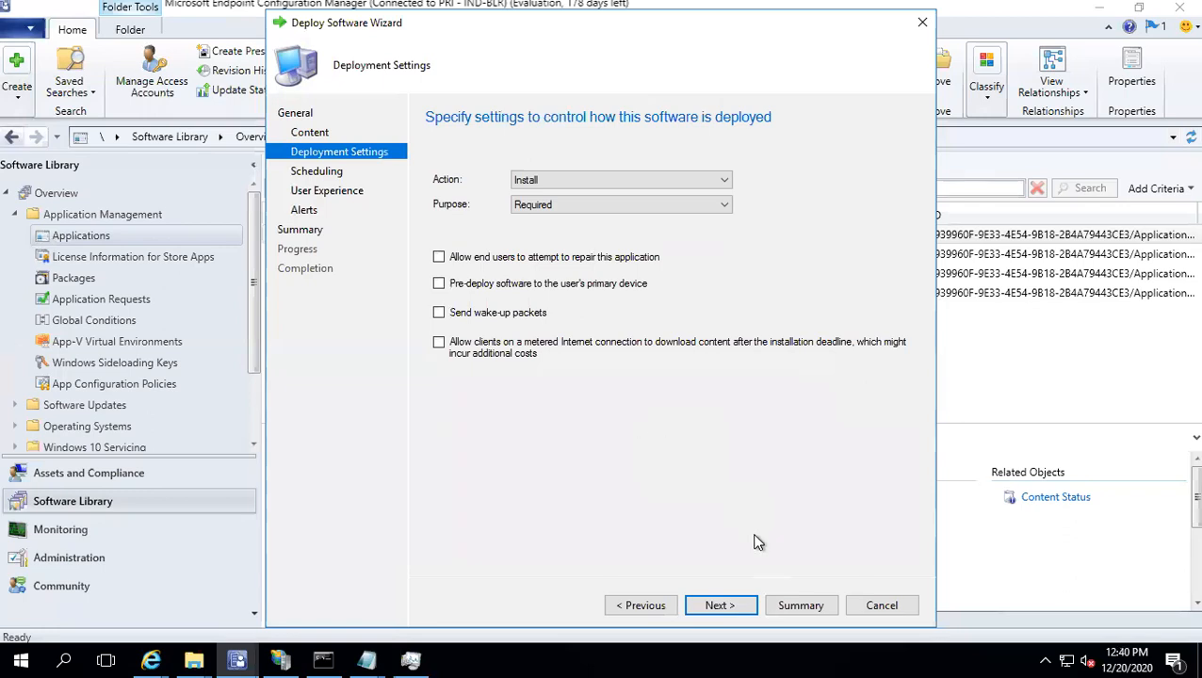
click(716, 604)
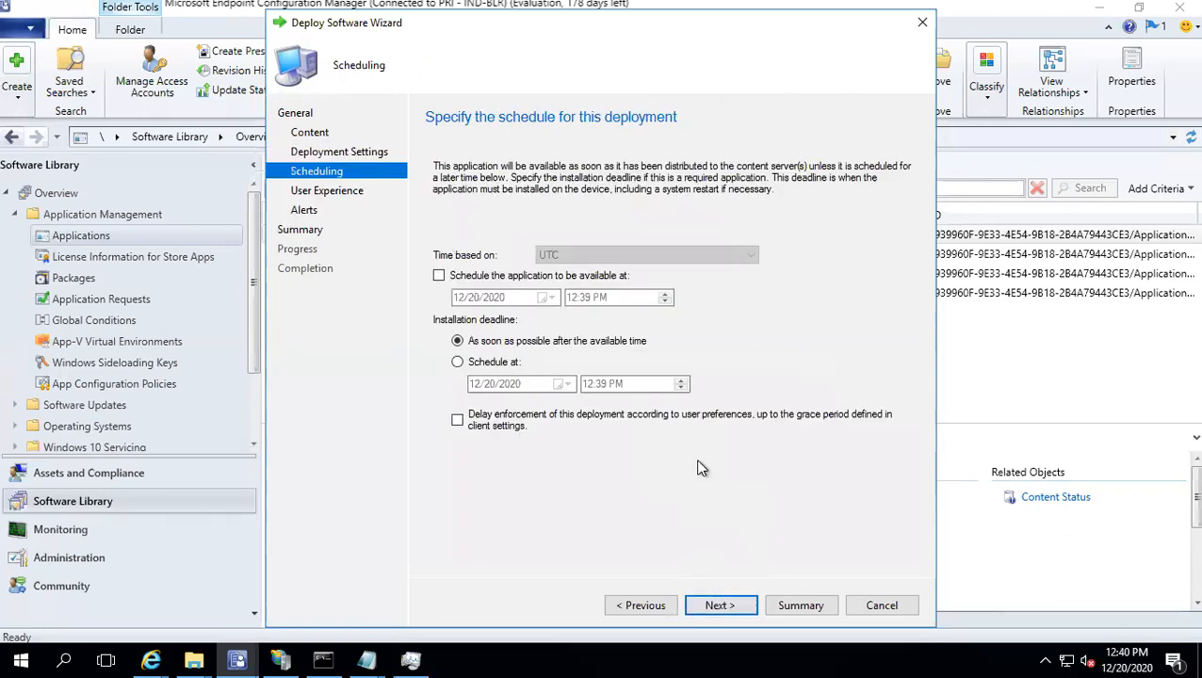
Step: Schedule the application's availability for 12/20/2020 12:39 PM and its installation deadline for 12/20/2020 12:43 PM, based on UTC
click(483, 276)
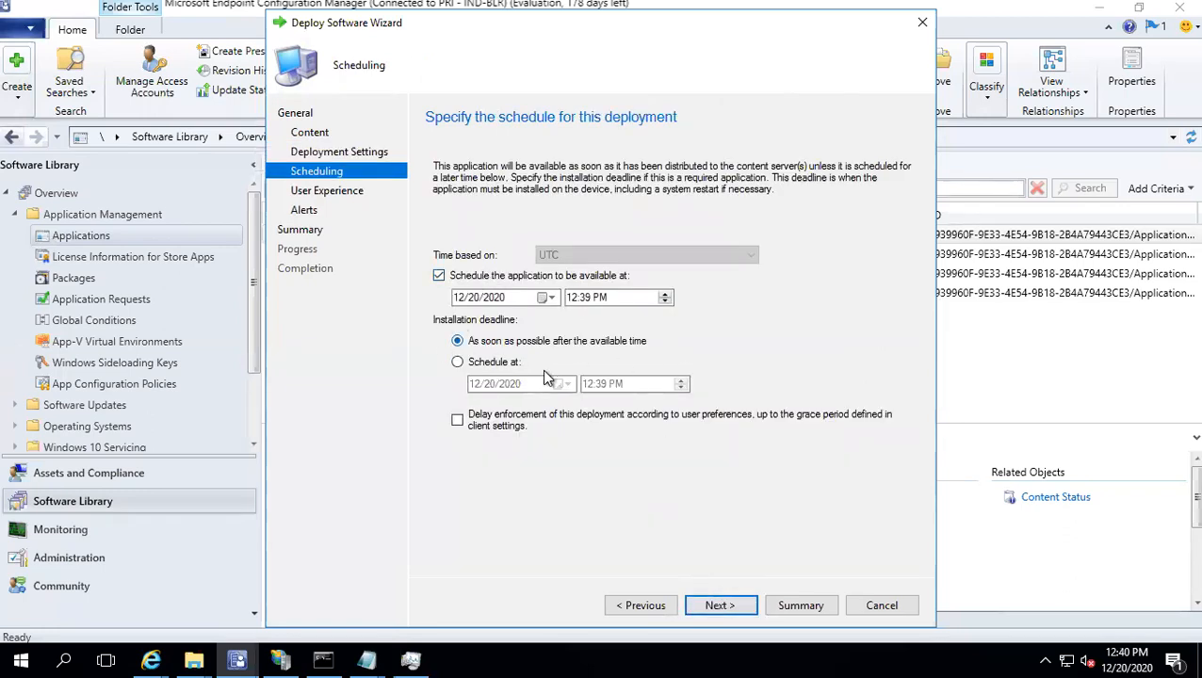
click(511, 363)
click(600, 385)
text(43)
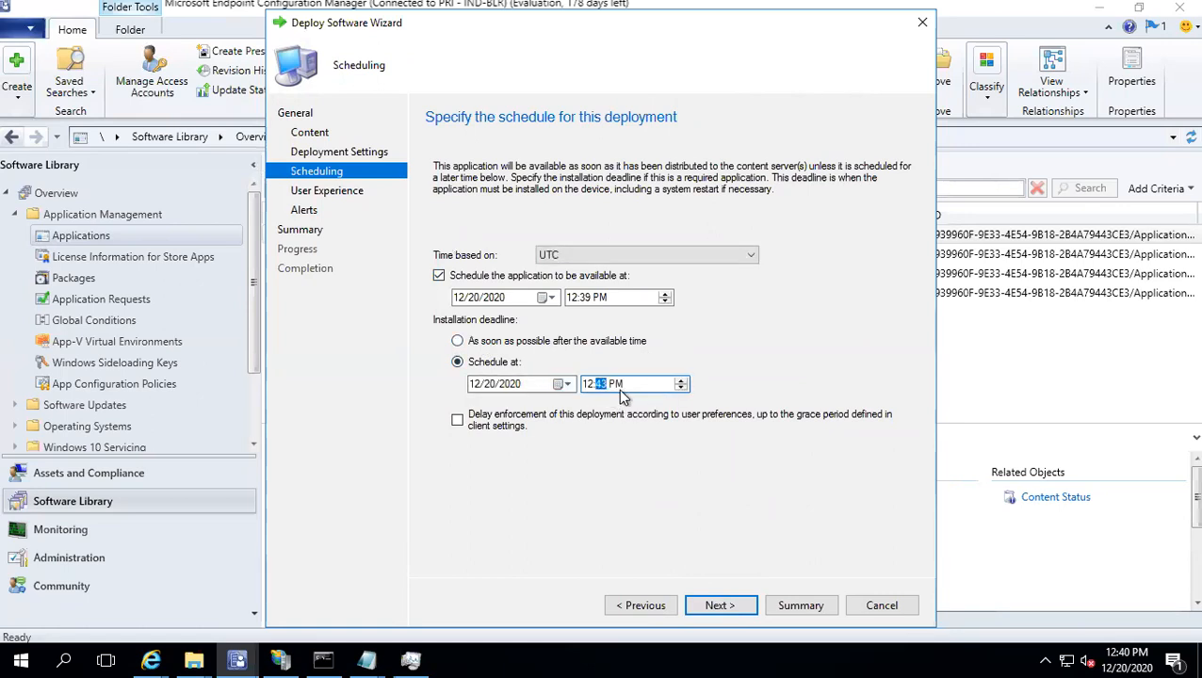
click(717, 604)
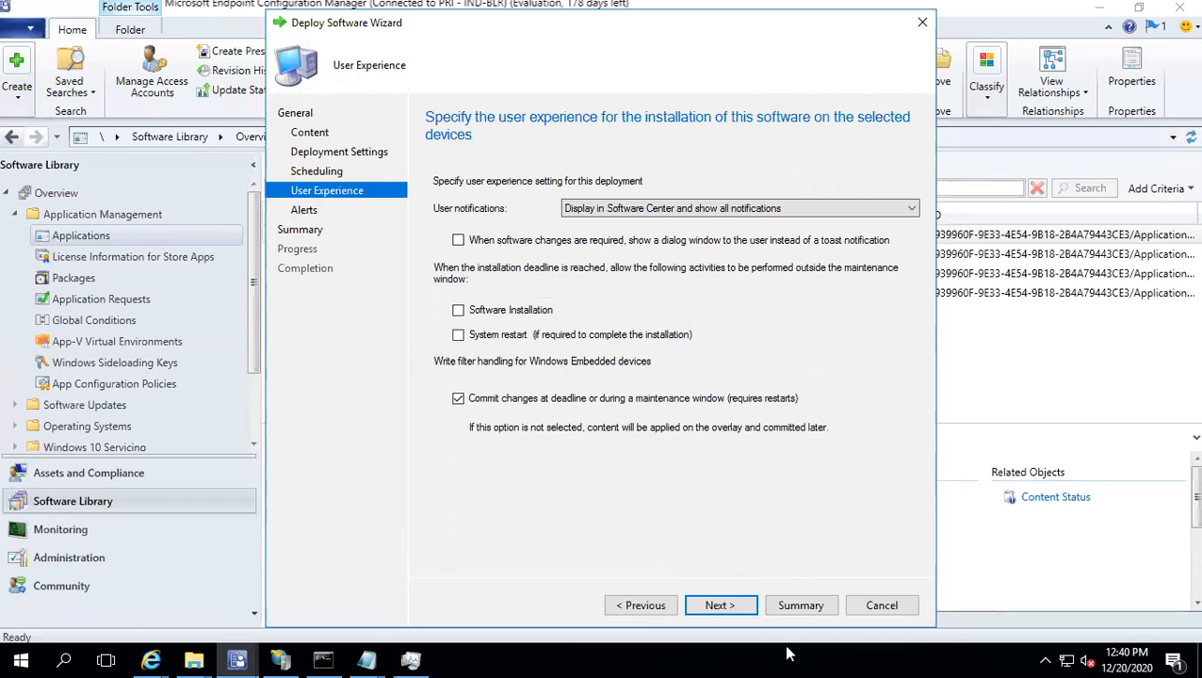
Step: Accept the default user experience and alert options, create the Citrix 45 deployment from the reviewed summary, and close the wizard
click(743, 610)
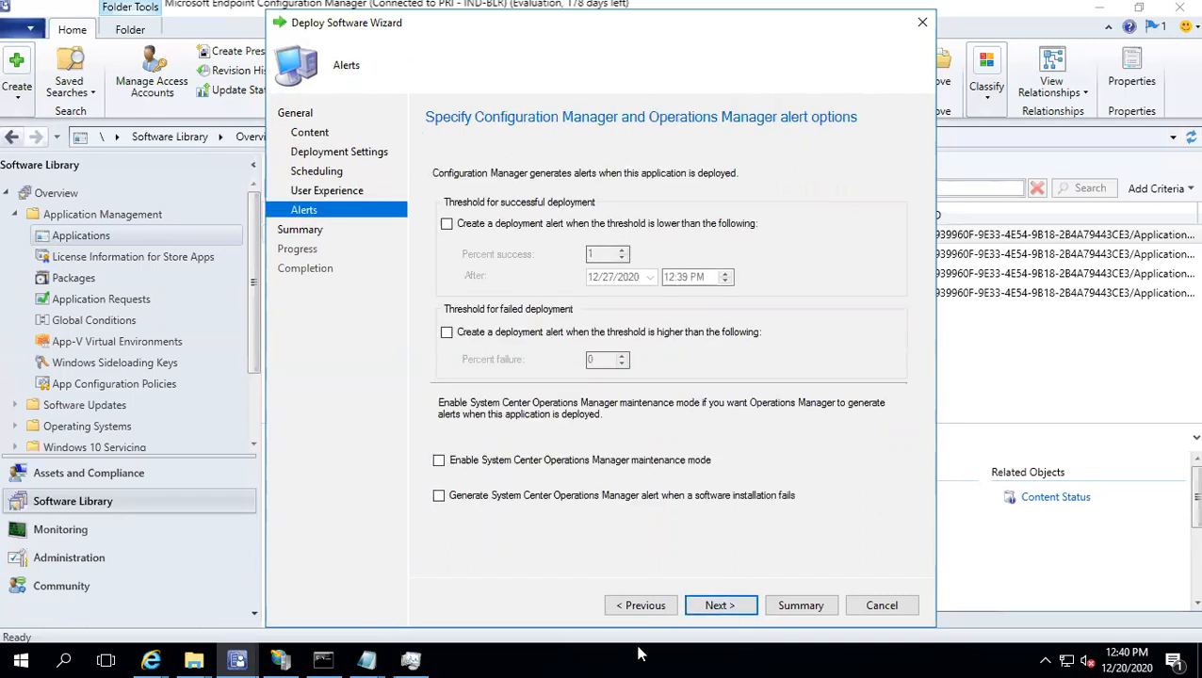
click(719, 610)
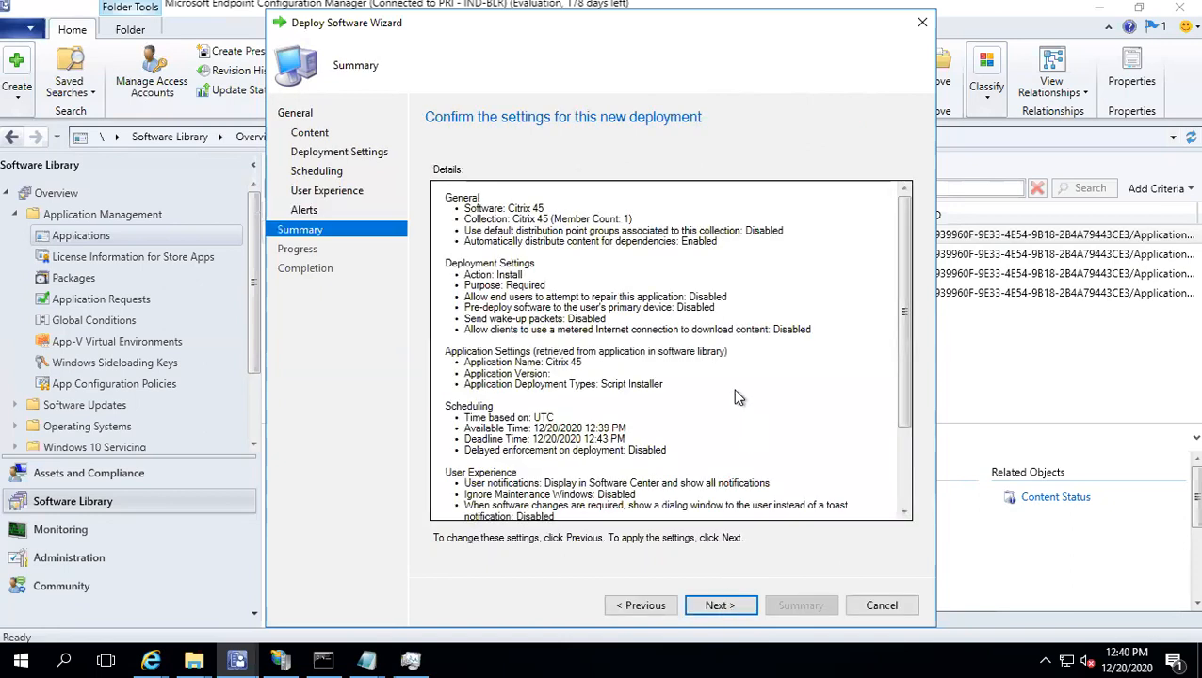
drag(585, 211, 648, 219)
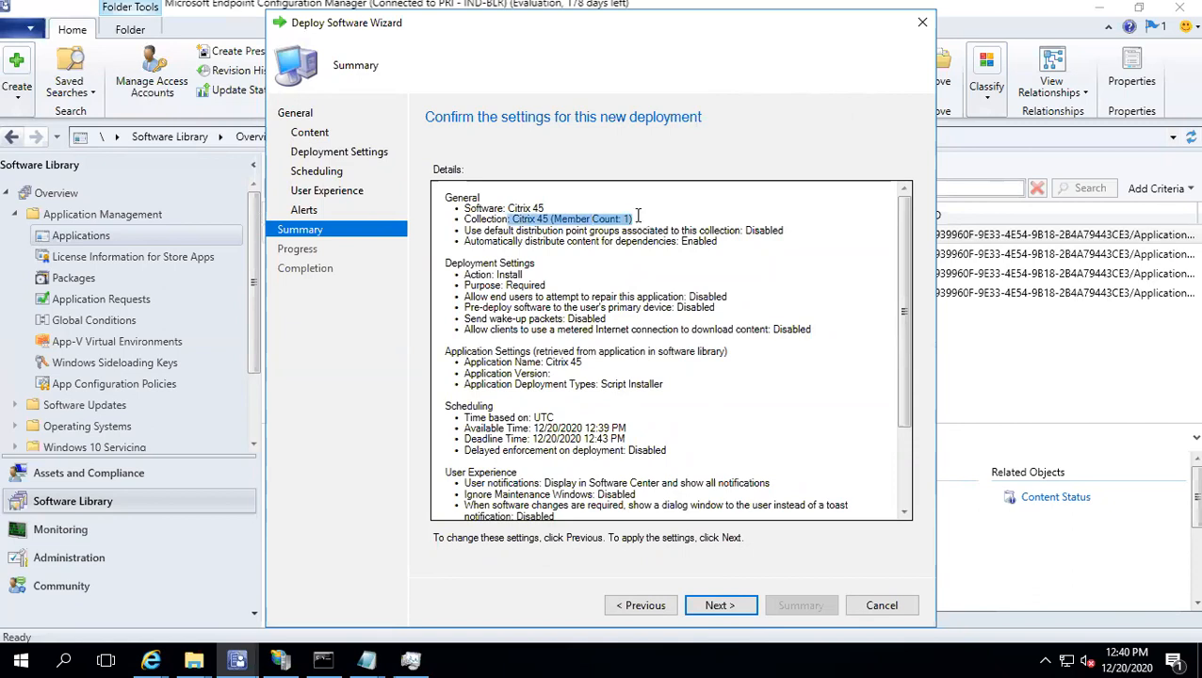
click(643, 218)
shift+click(530, 209)
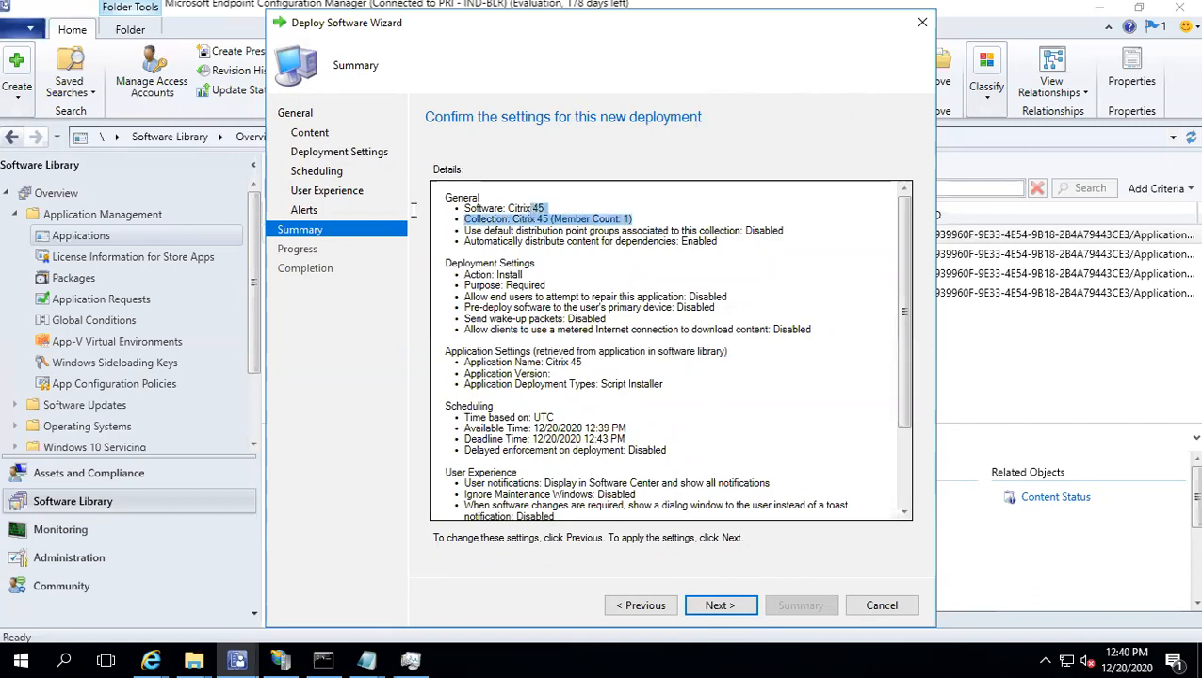
drag(412, 209, 415, 209)
click(732, 610)
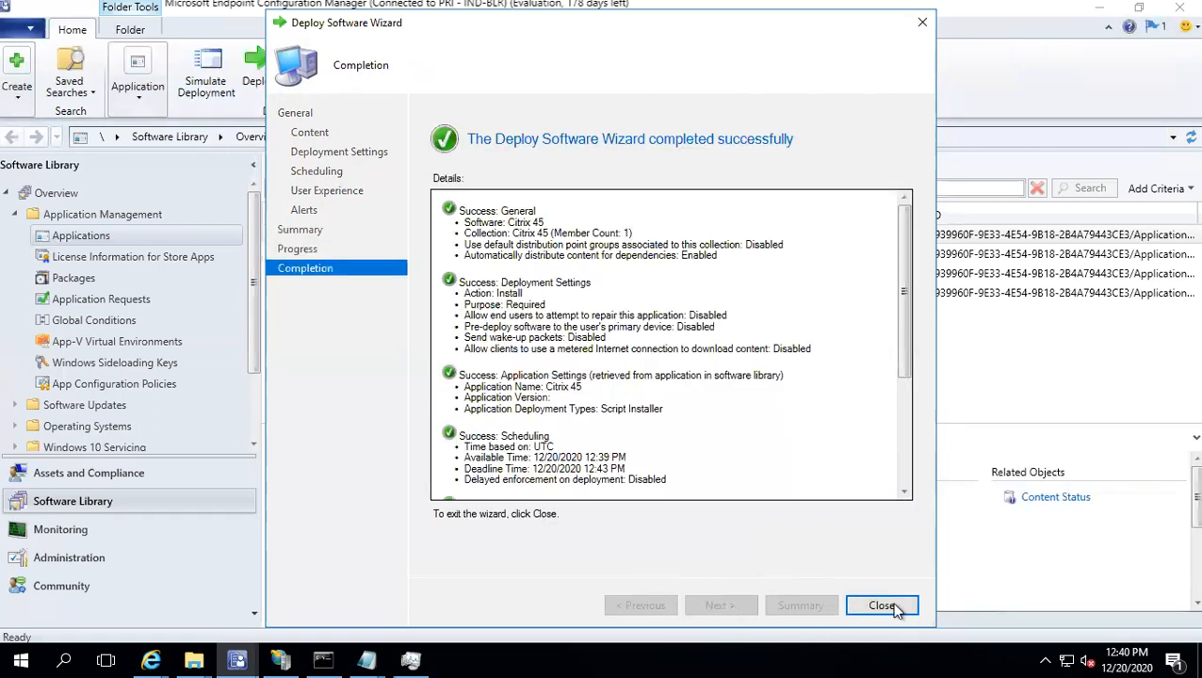
click(885, 605)
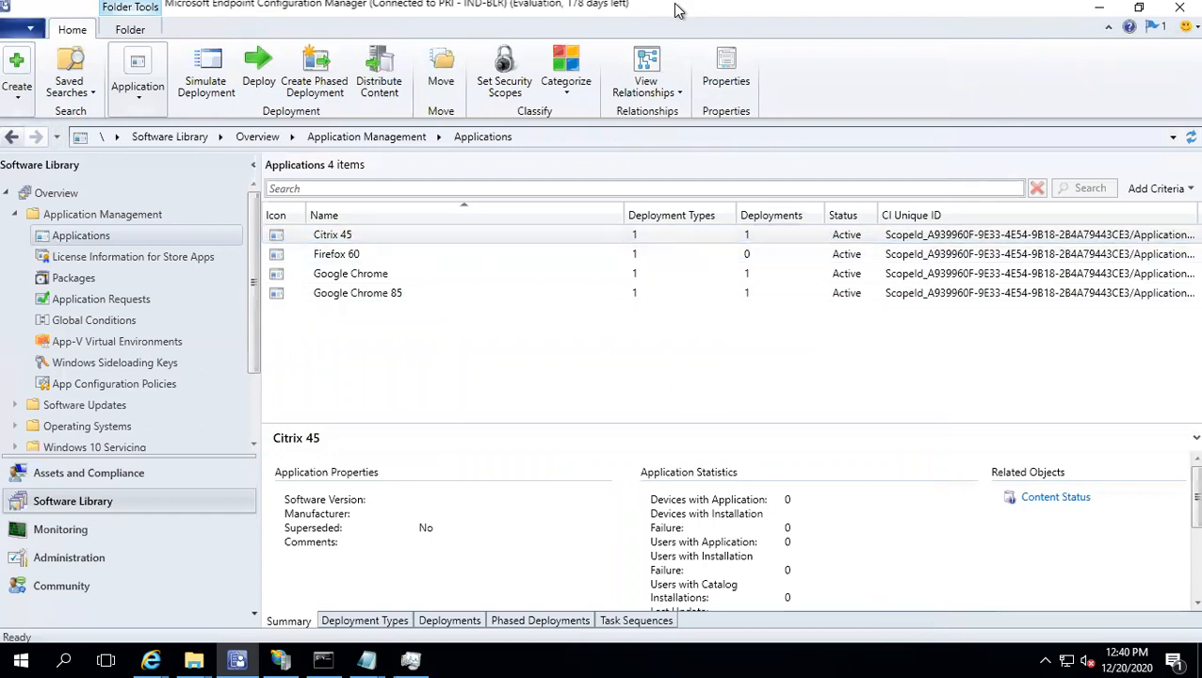
Step: Switch to the INDhyd456 remote session and view the available applications in Software Center
mouse_move(778, 13)
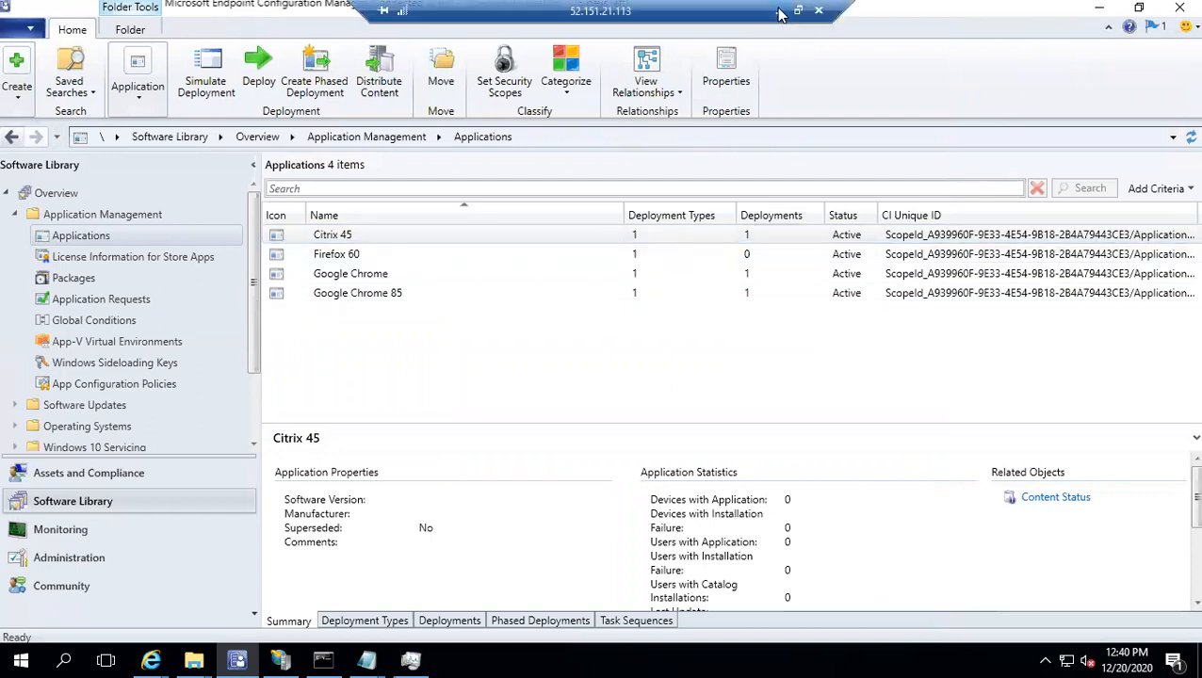
click(778, 13)
mouse_move(758, 659)
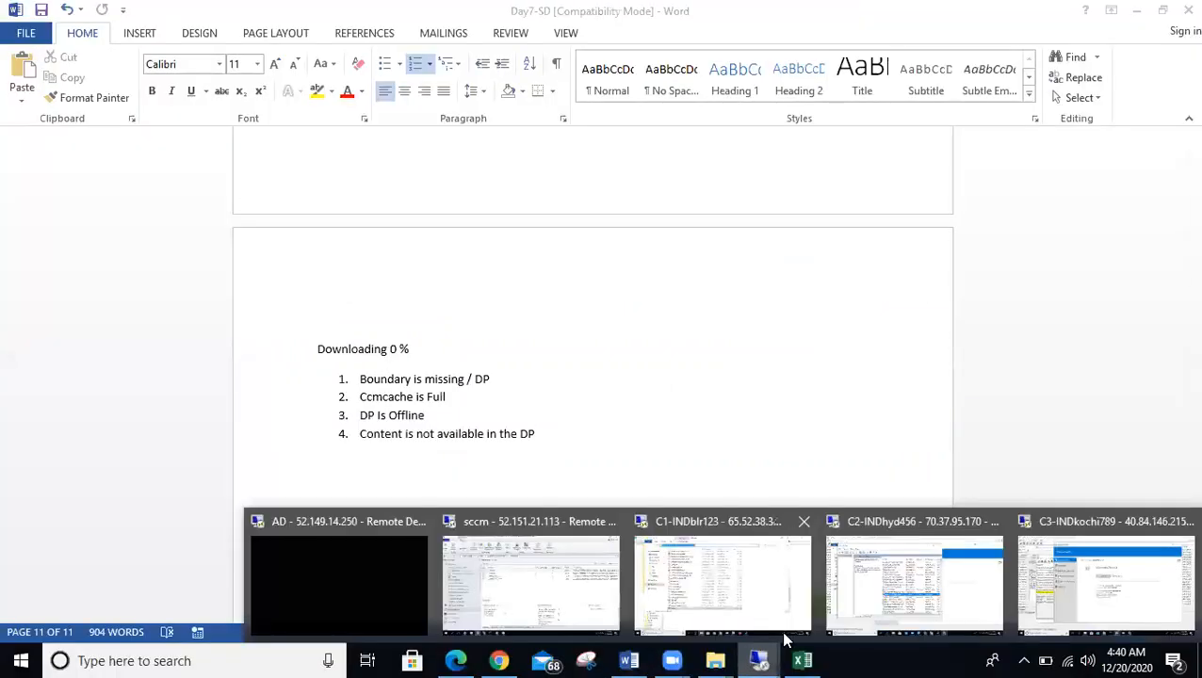
click(853, 601)
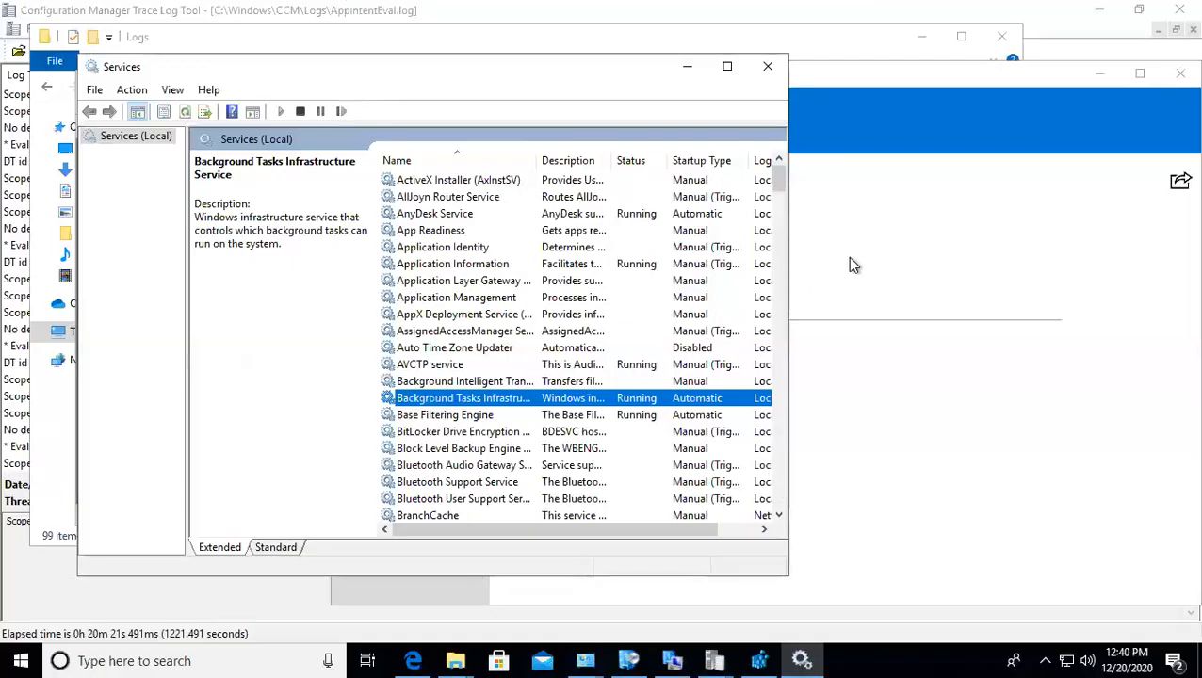
click(847, 258)
click(401, 200)
click(413, 177)
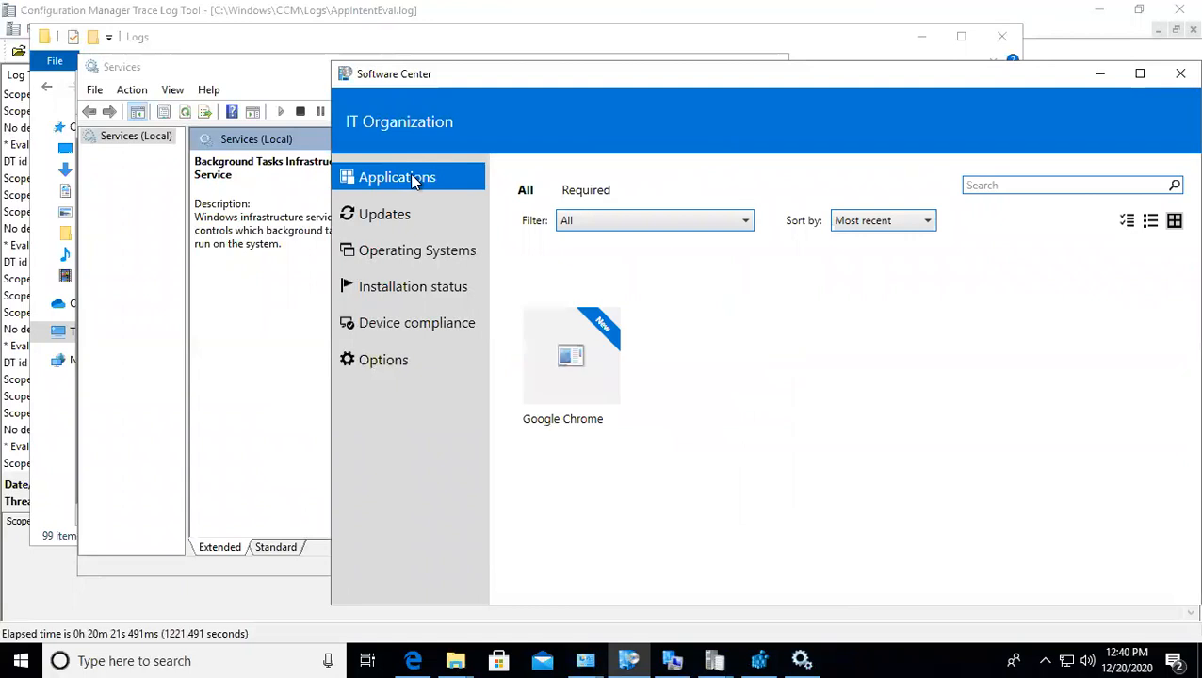
Step: Switch to the sccm remote session and send the Download Computer Policy client notification to the Citrix 45 device collection
mouse_move(917, 13)
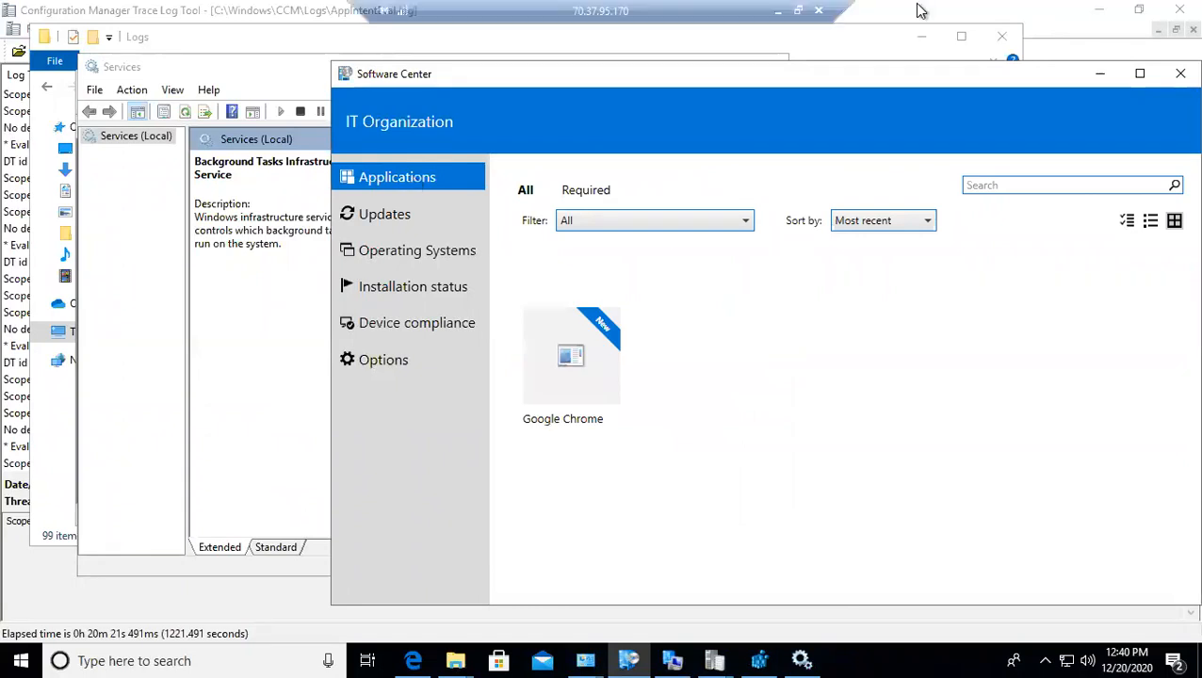
click(778, 12)
mouse_move(761, 657)
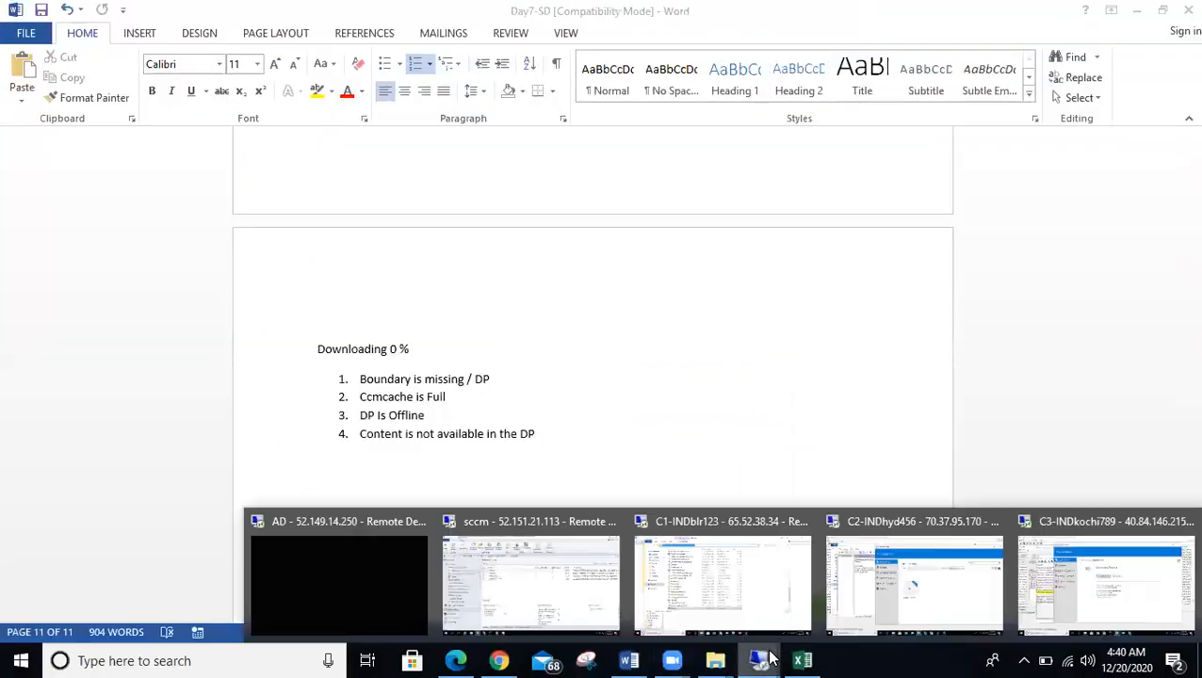
click(575, 600)
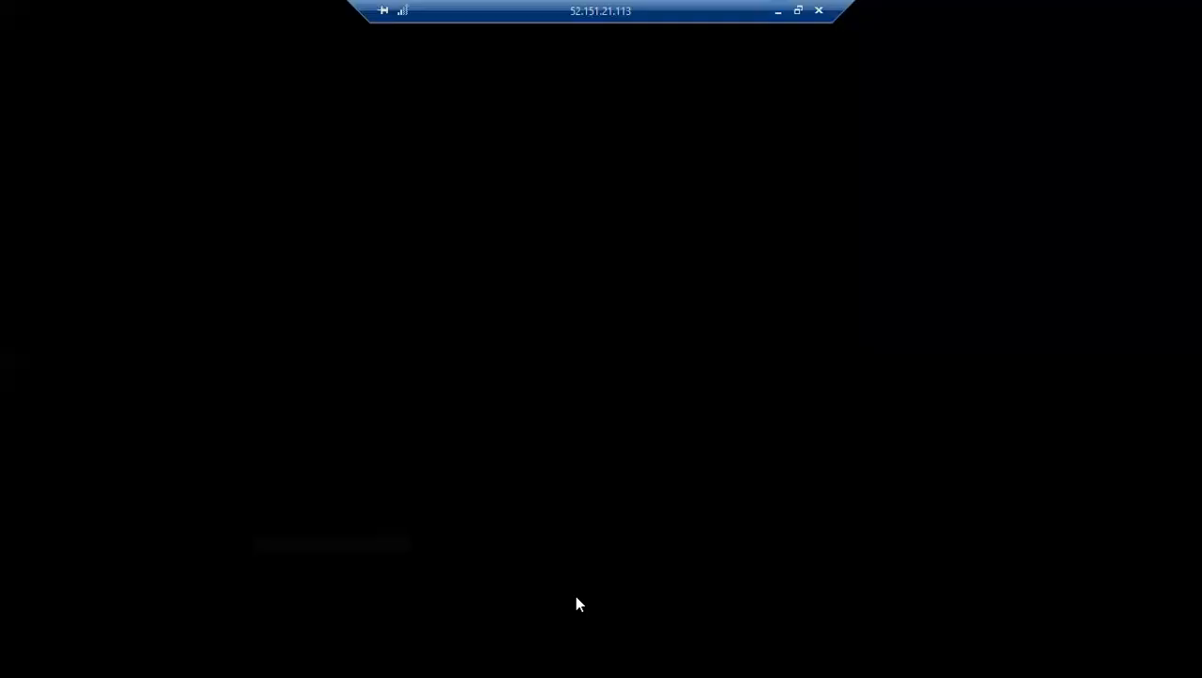
click(106, 481)
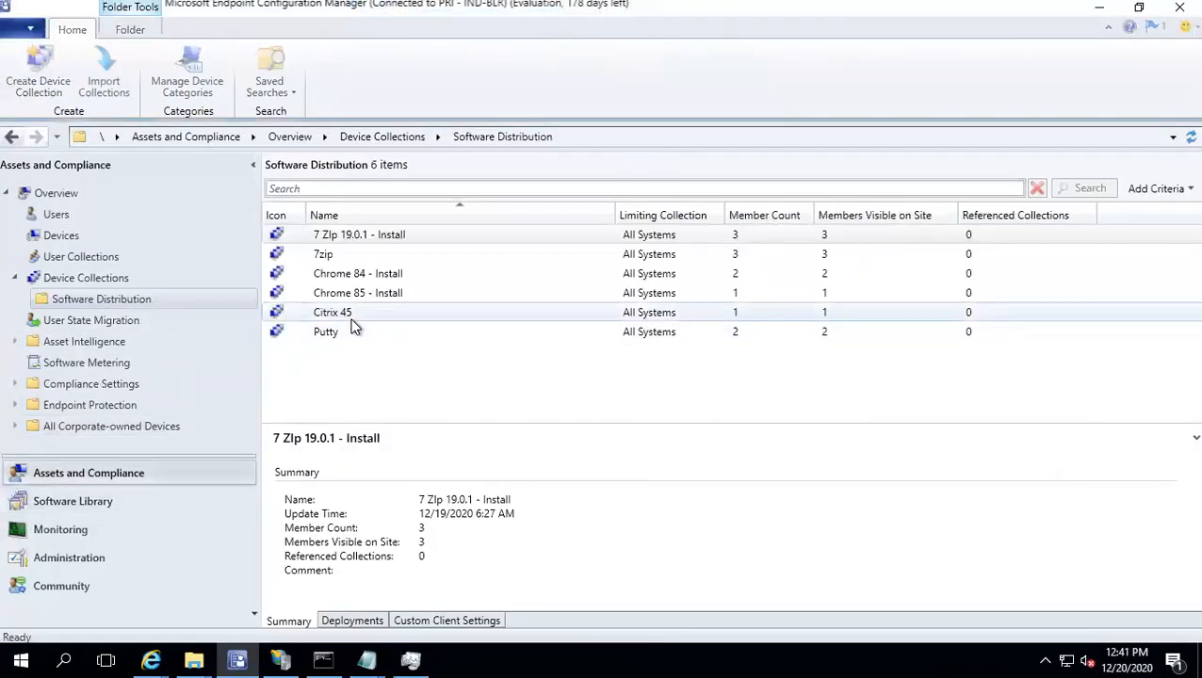
click(351, 320)
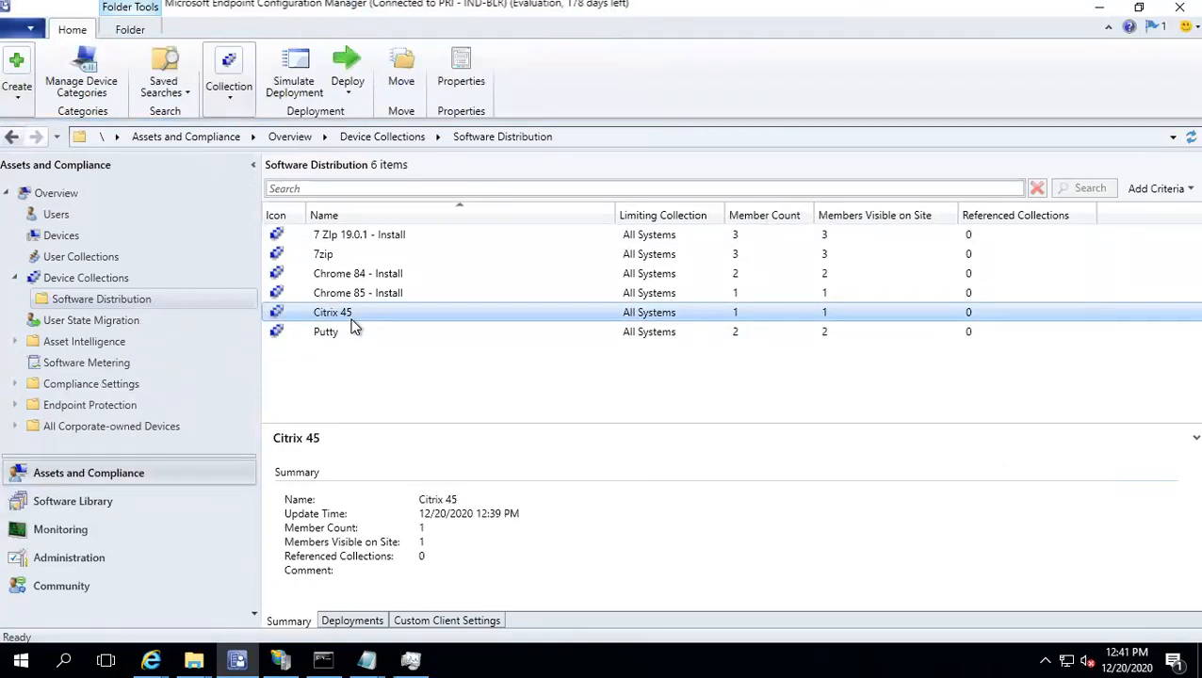
right_click(353, 325)
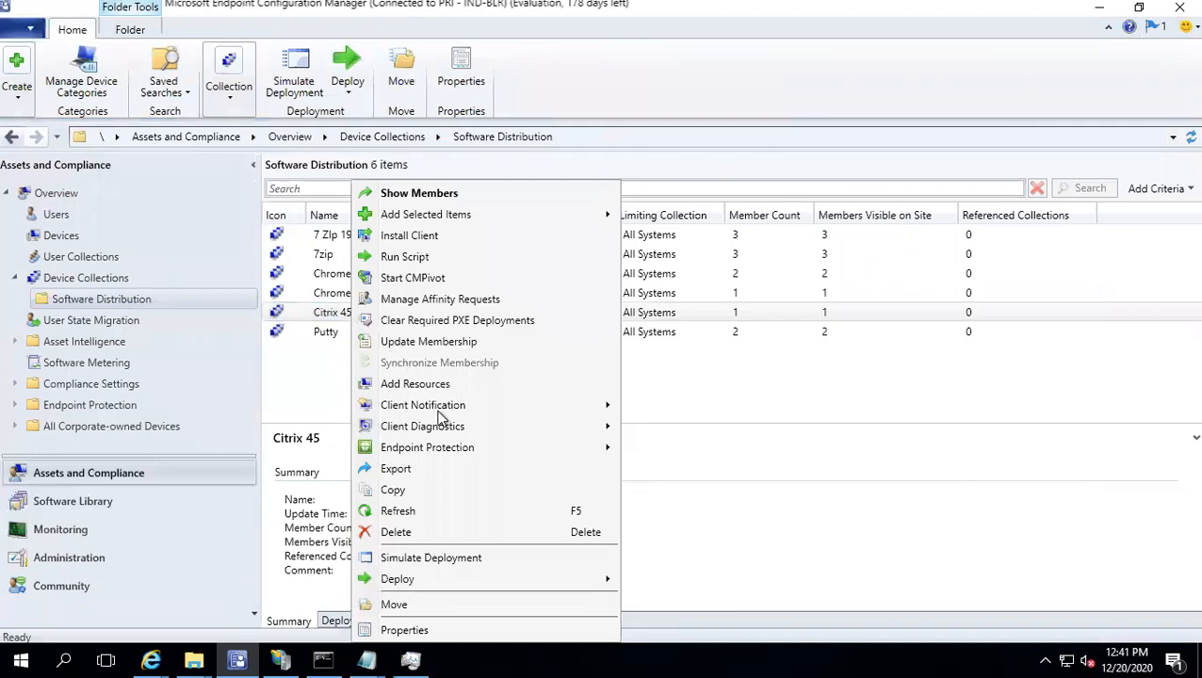
mouse_move(438, 412)
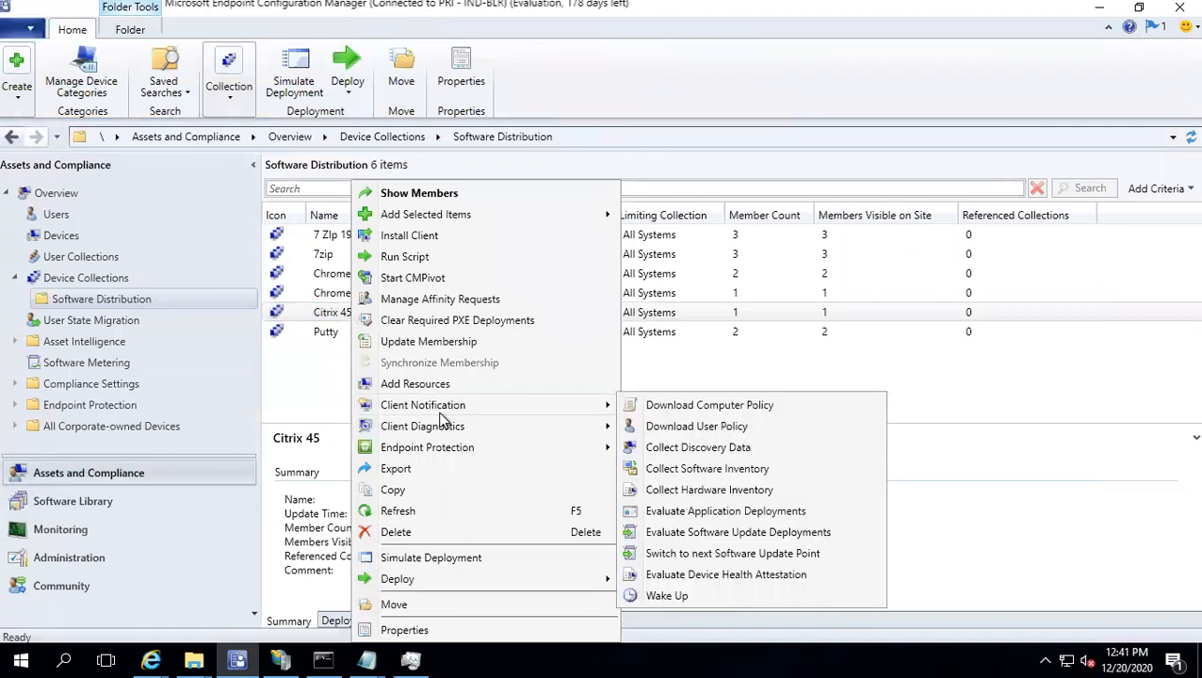
click(732, 407)
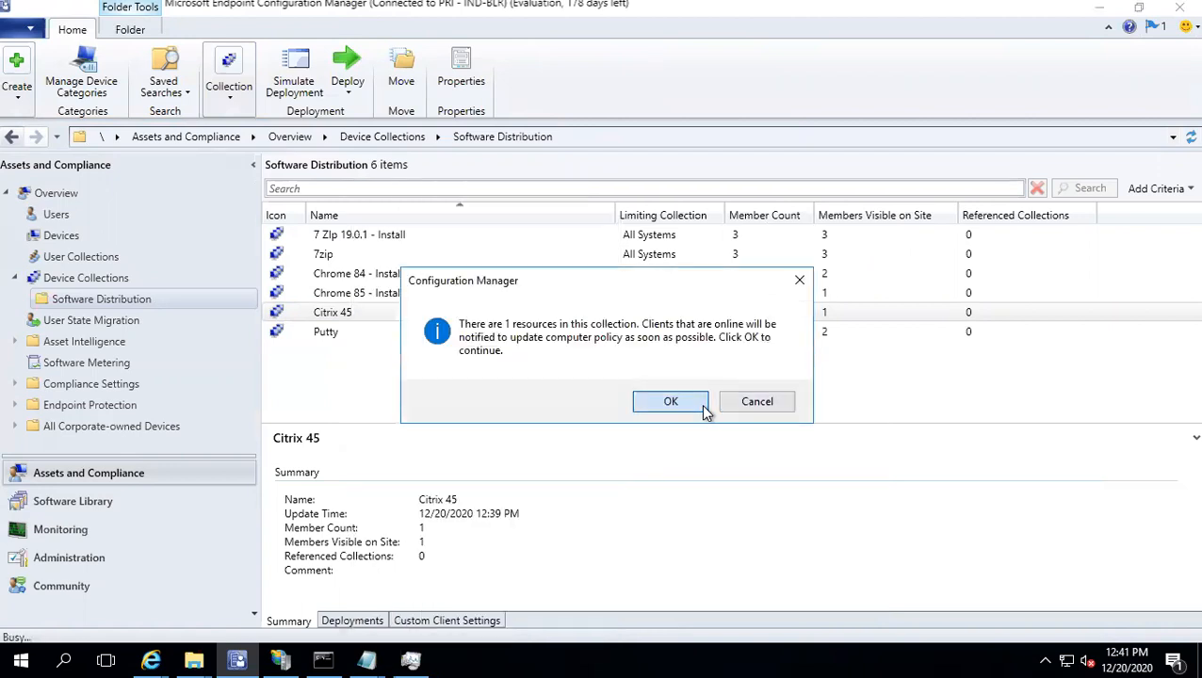
click(705, 410)
Step: Return to the INDhyd456 remote session and arrange the CCM Logs folder and Software Center windows side by side
mouse_move(807, 9)
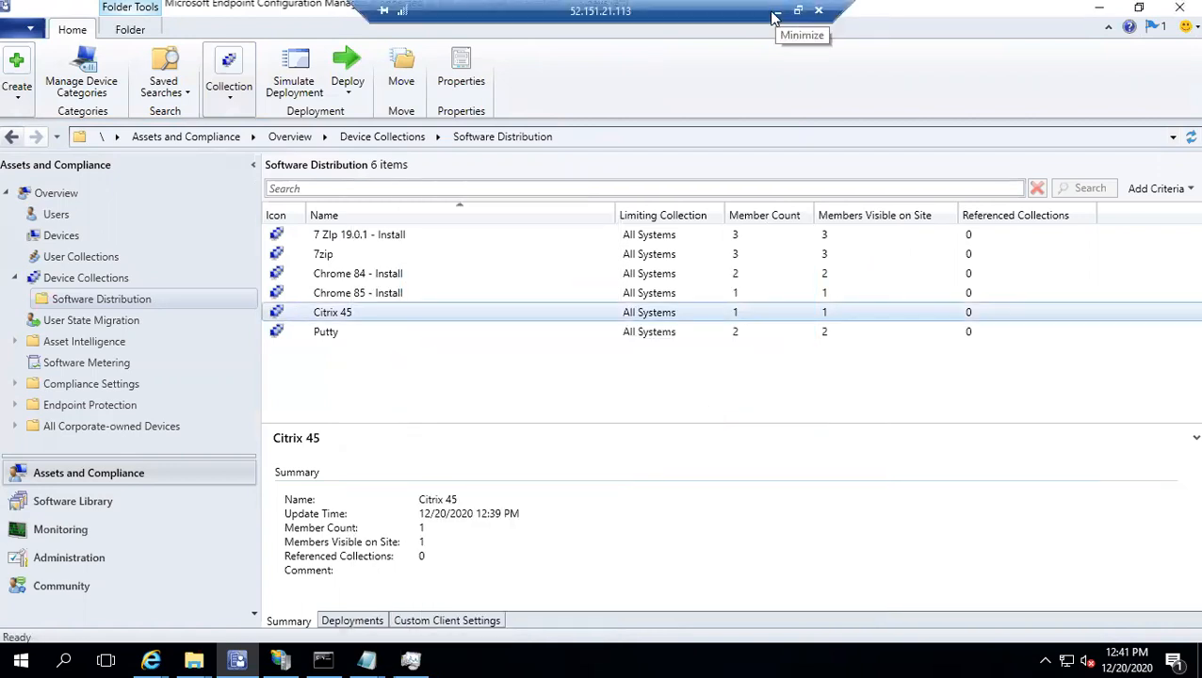
click(775, 12)
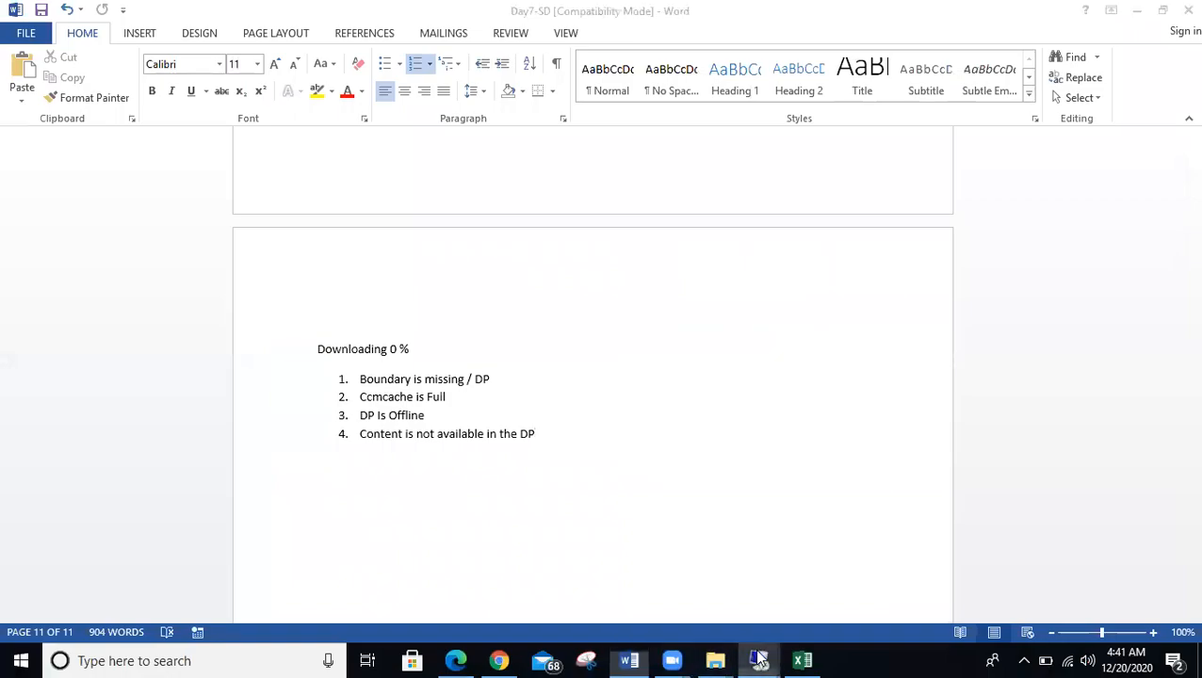
mouse_move(758, 661)
click(885, 613)
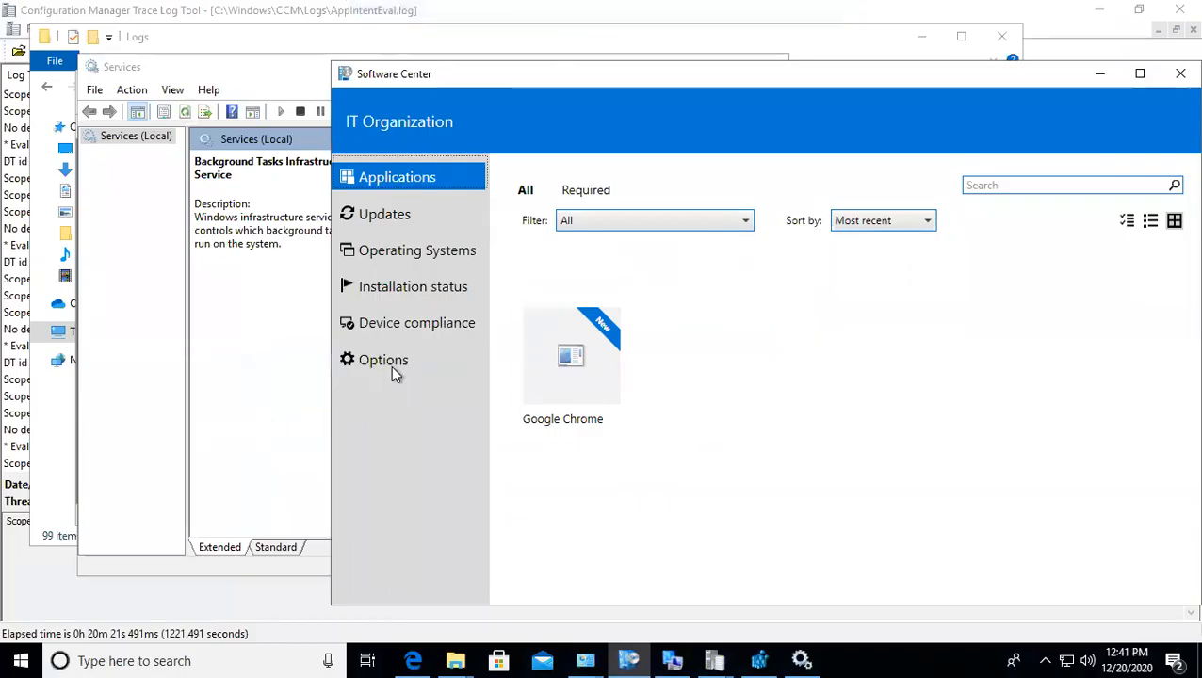
click(455, 658)
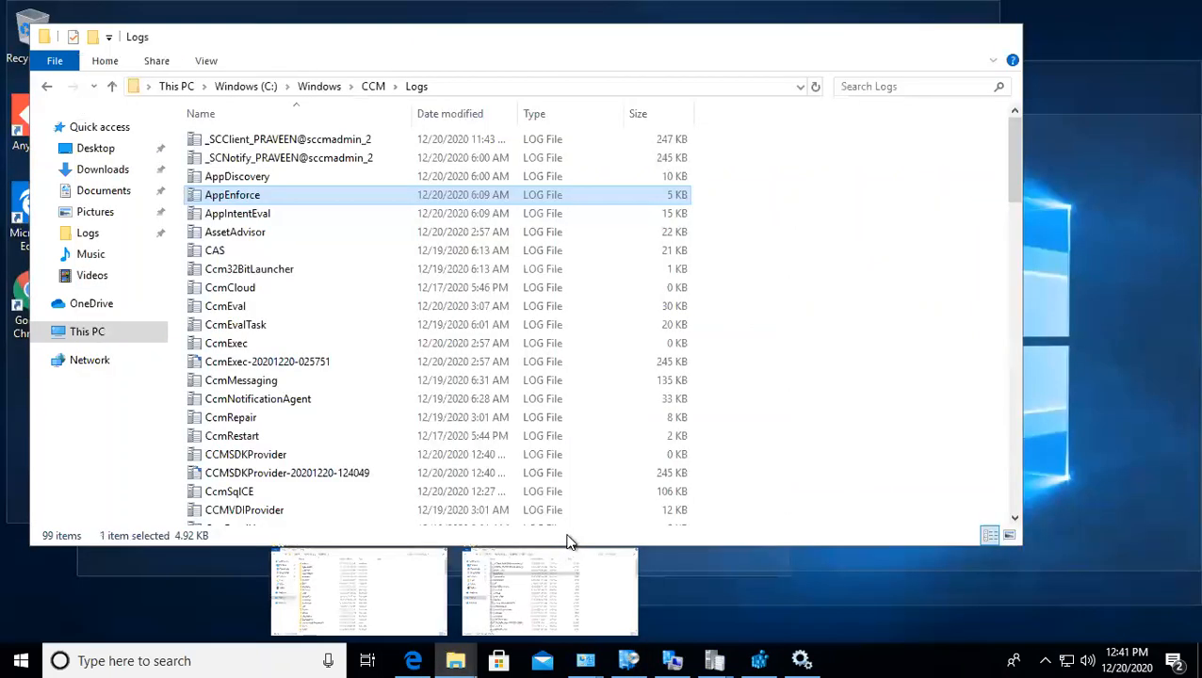
click(566, 542)
drag(386, 36, 989, 159)
drag(481, 82, 234, 31)
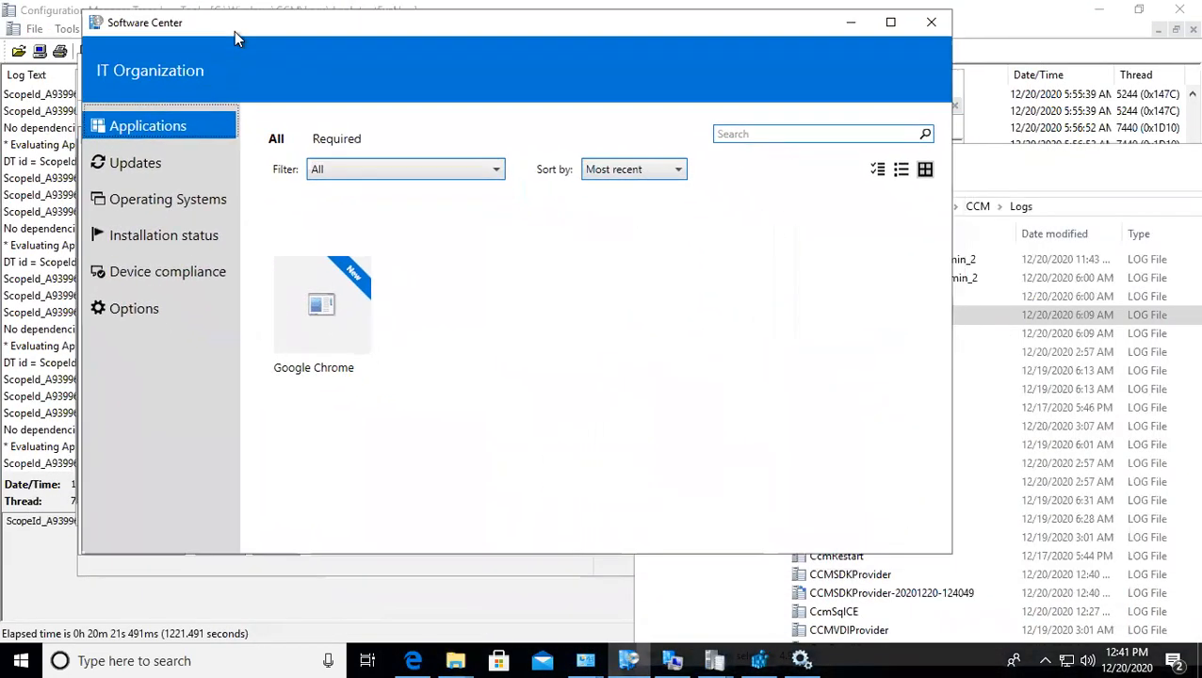
Step: Open AppIntentEval from the CCM Logs folder and review its most recent application evaluation entries
click(992, 360)
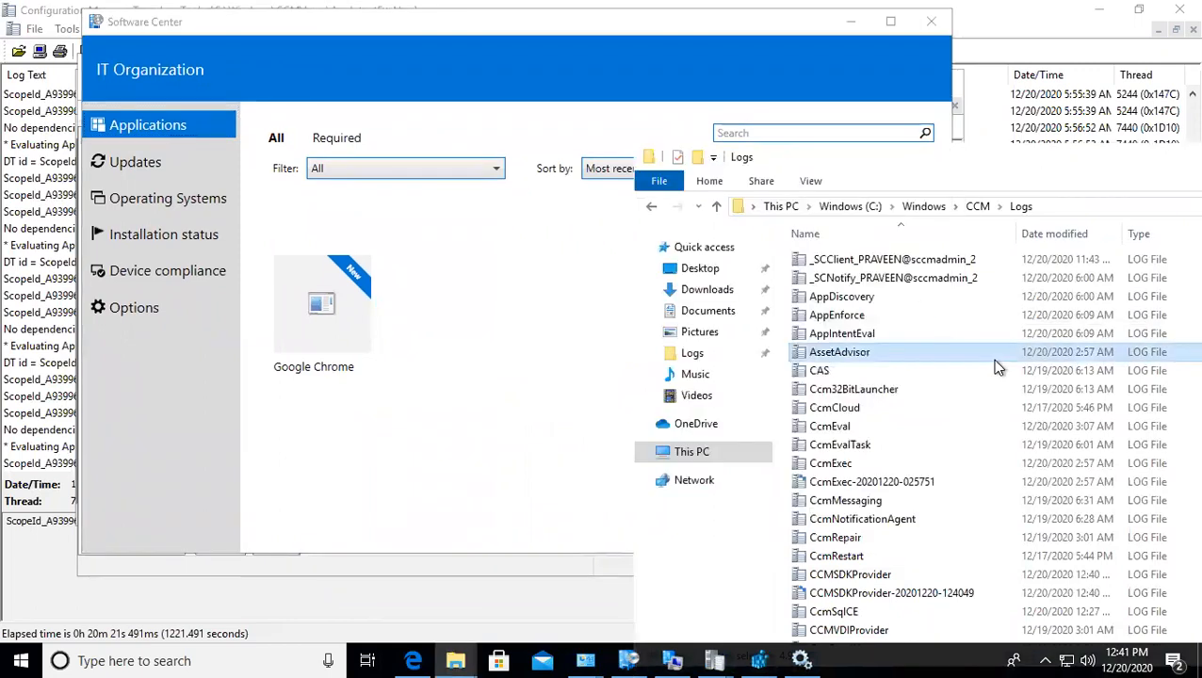
click(853, 336)
double_click(855, 337)
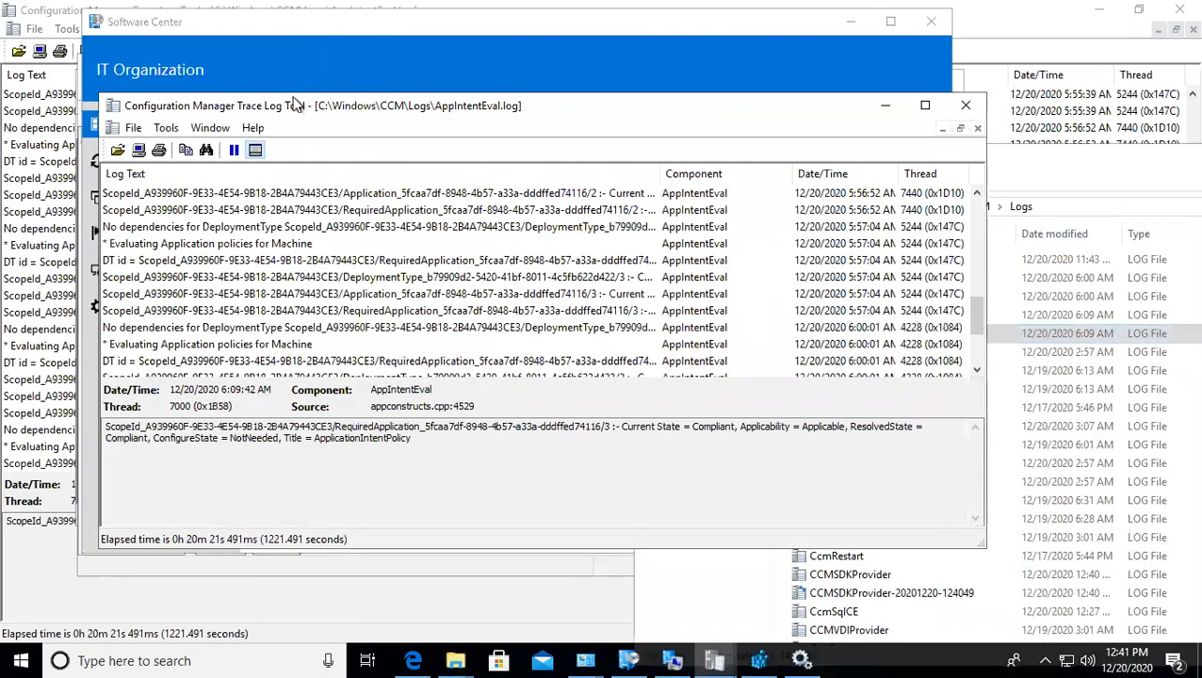
mouse_move(314, 107)
mouse_down()
mouse_move(529, 94)
mouse_move(460, 62)
mouse_move(470, 60)
mouse_up()
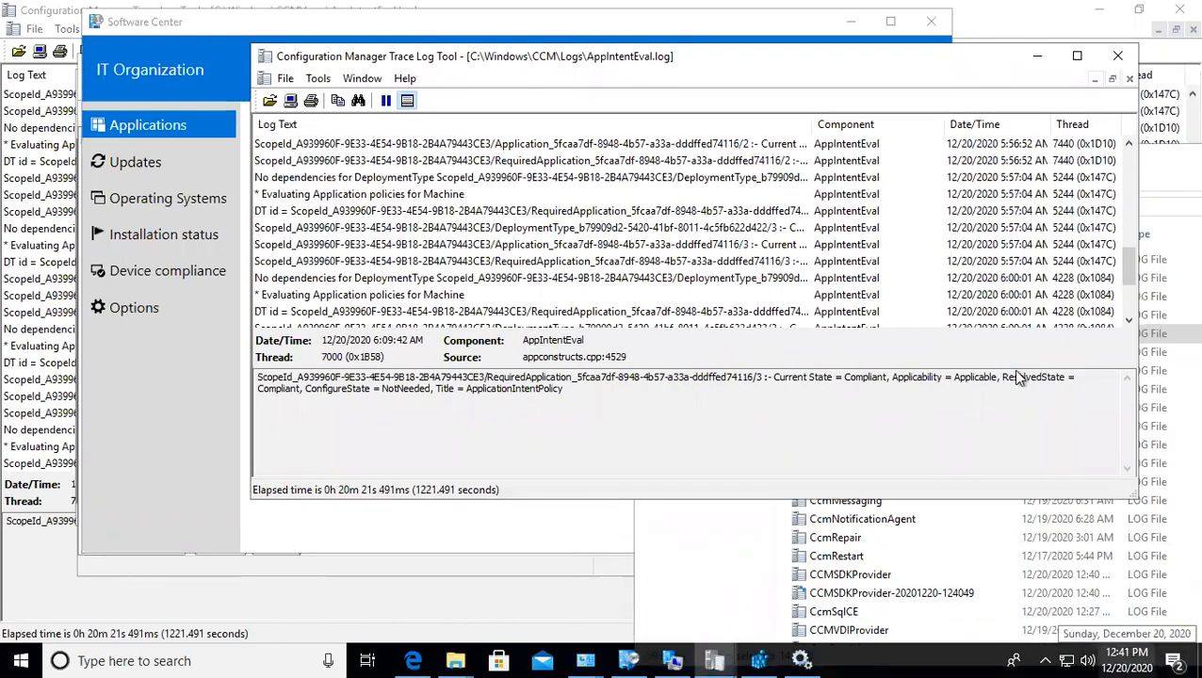
click(930, 263)
scroll(930, 263, down, 3)
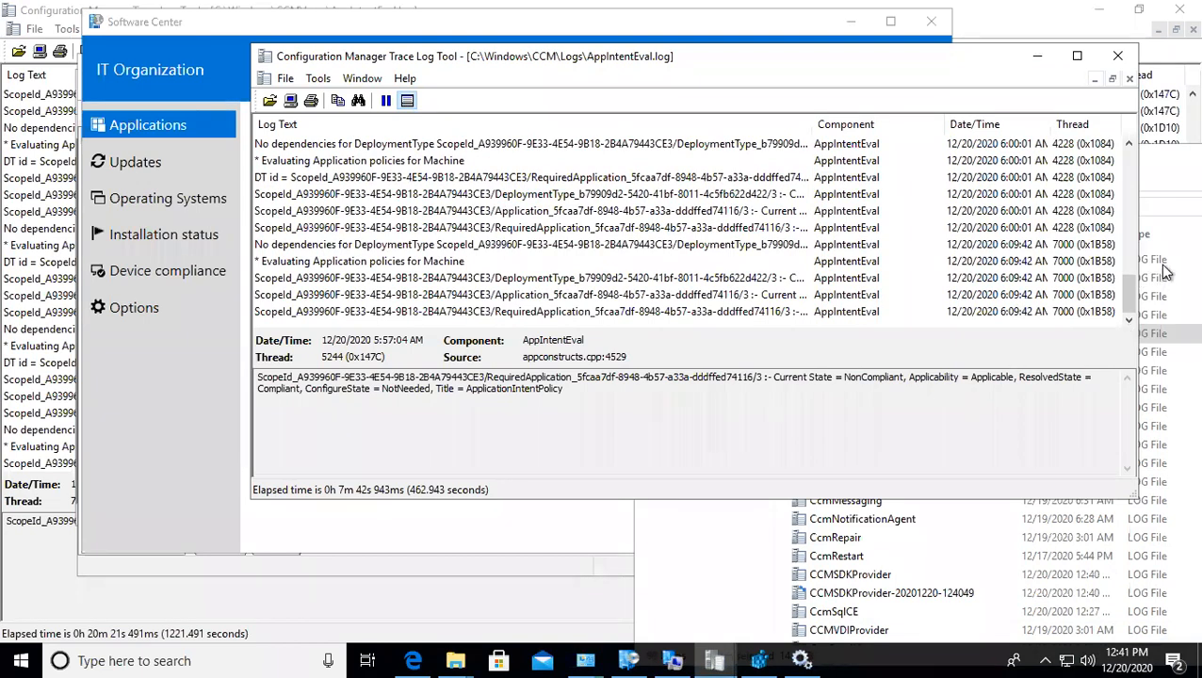
Step: Search the CCM Logs folder for "app" and open the AppDiscovery log
click(1166, 313)
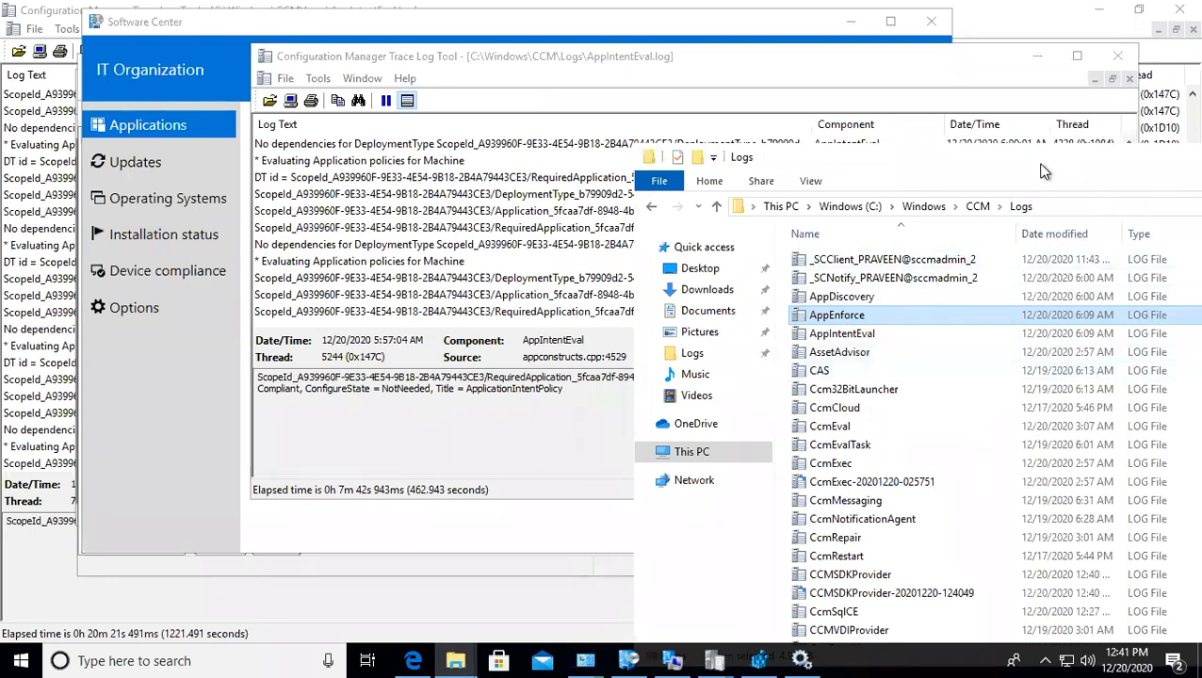
drag(1038, 162, 746, 152)
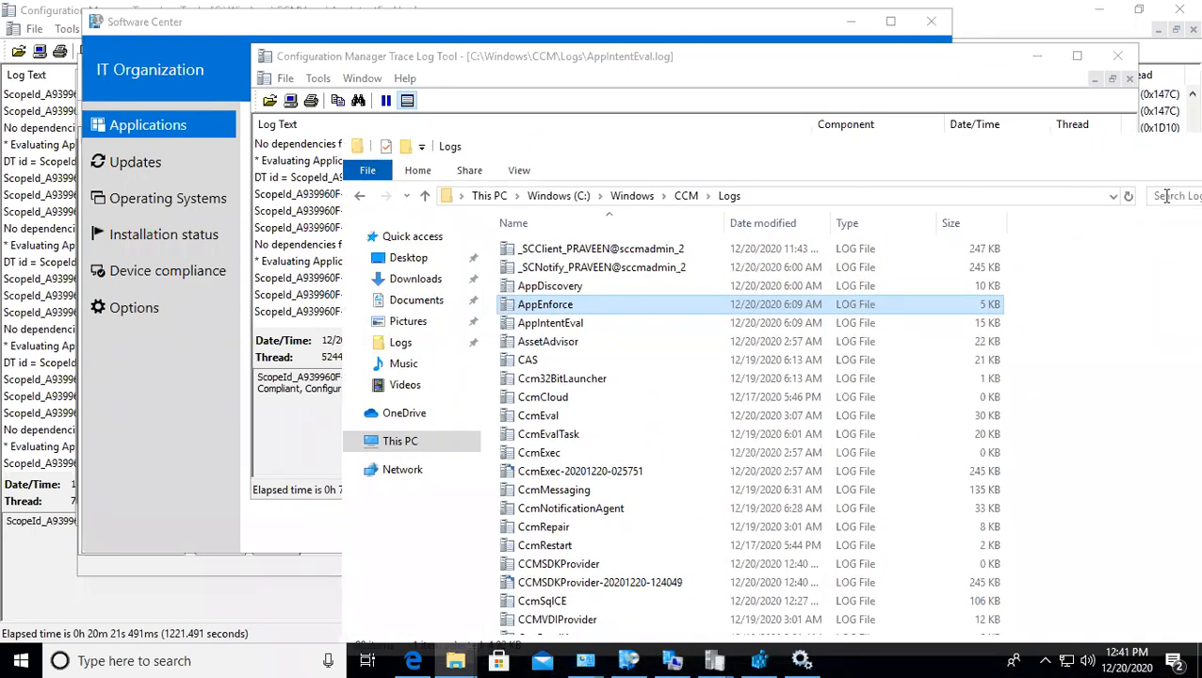
click(1165, 195)
text(app)
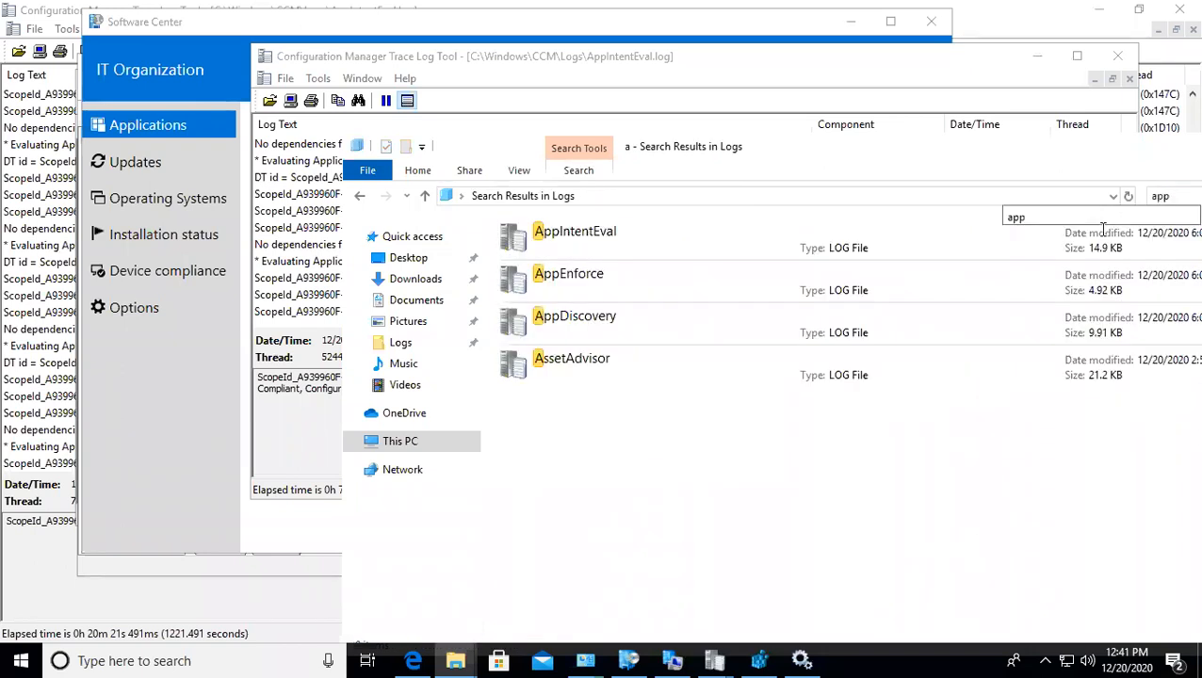
double_click(591, 332)
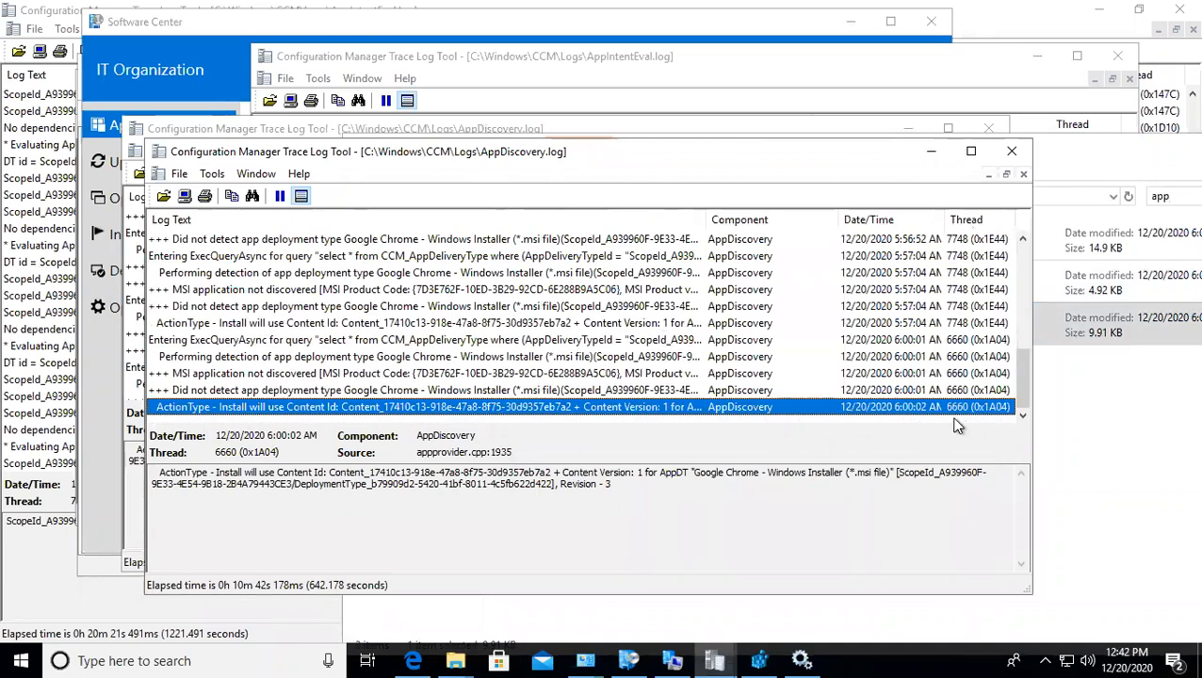
Step: Reopen the AppIntentEval log, check Software Center's applications, and inspect the log's latest application state, policy evaluation and dependency entries
double_click(1007, 247)
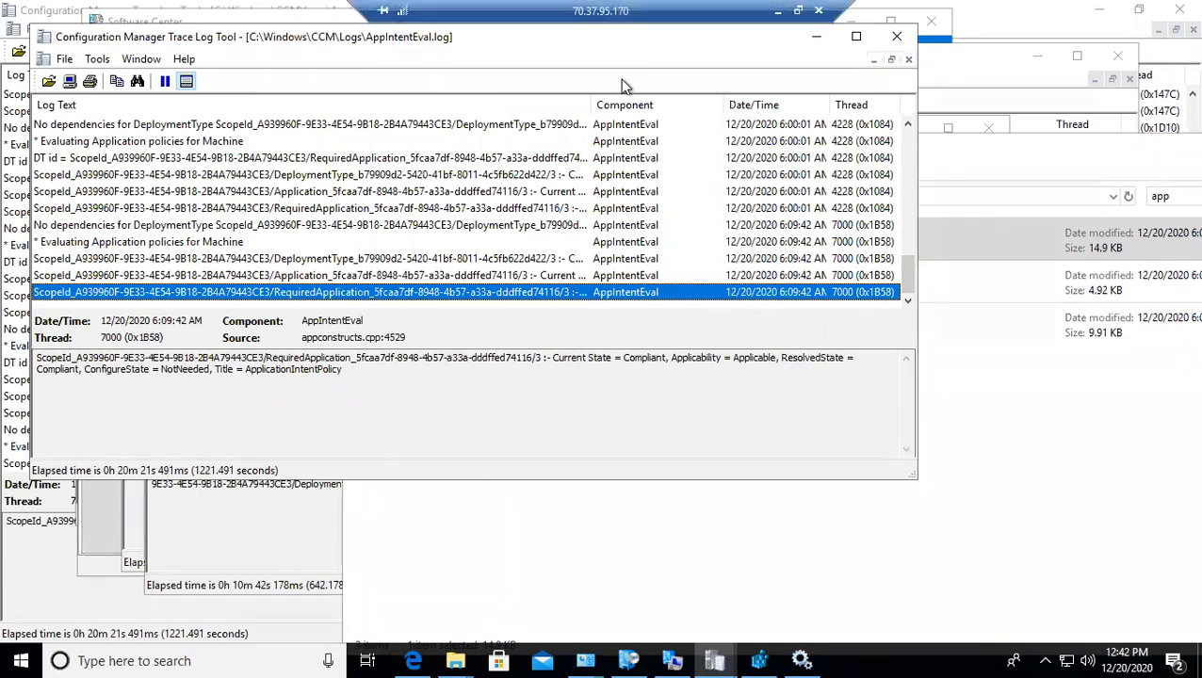
click(629, 659)
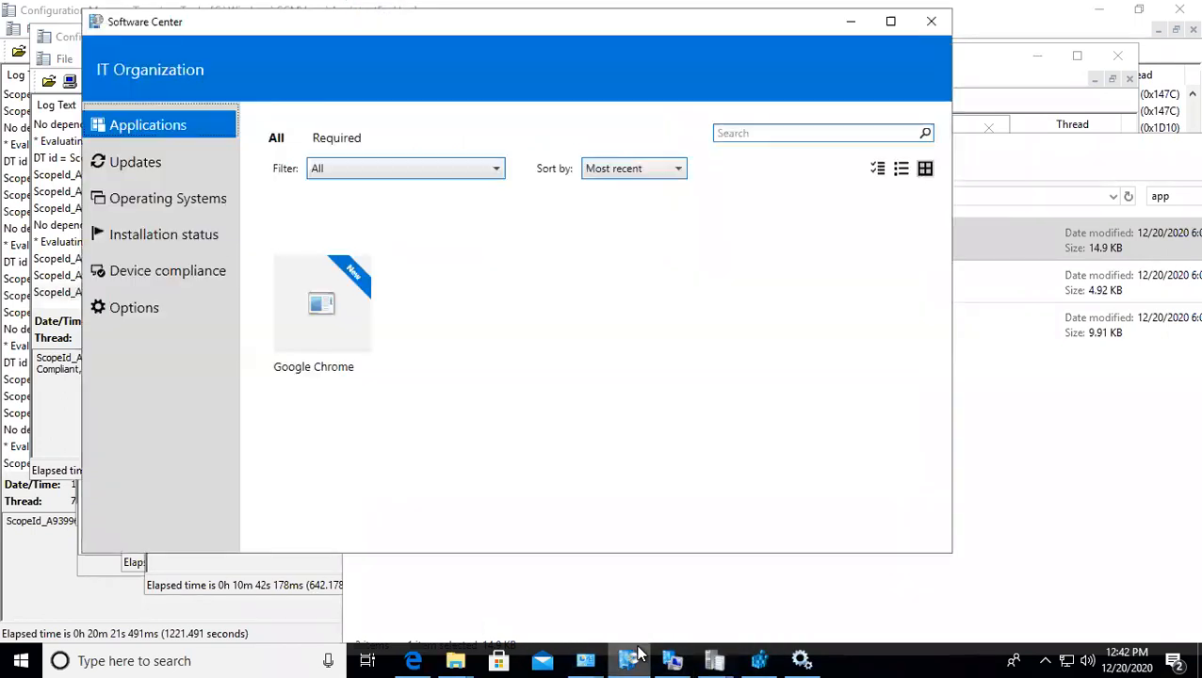
click(637, 655)
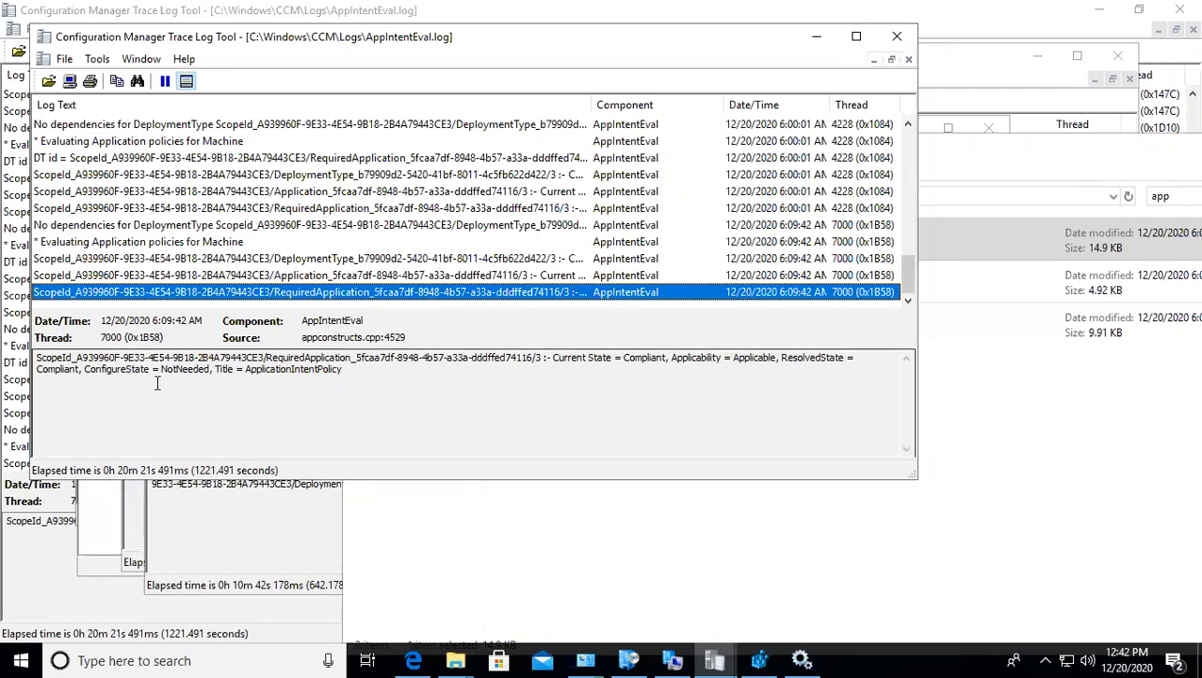
click(462, 274)
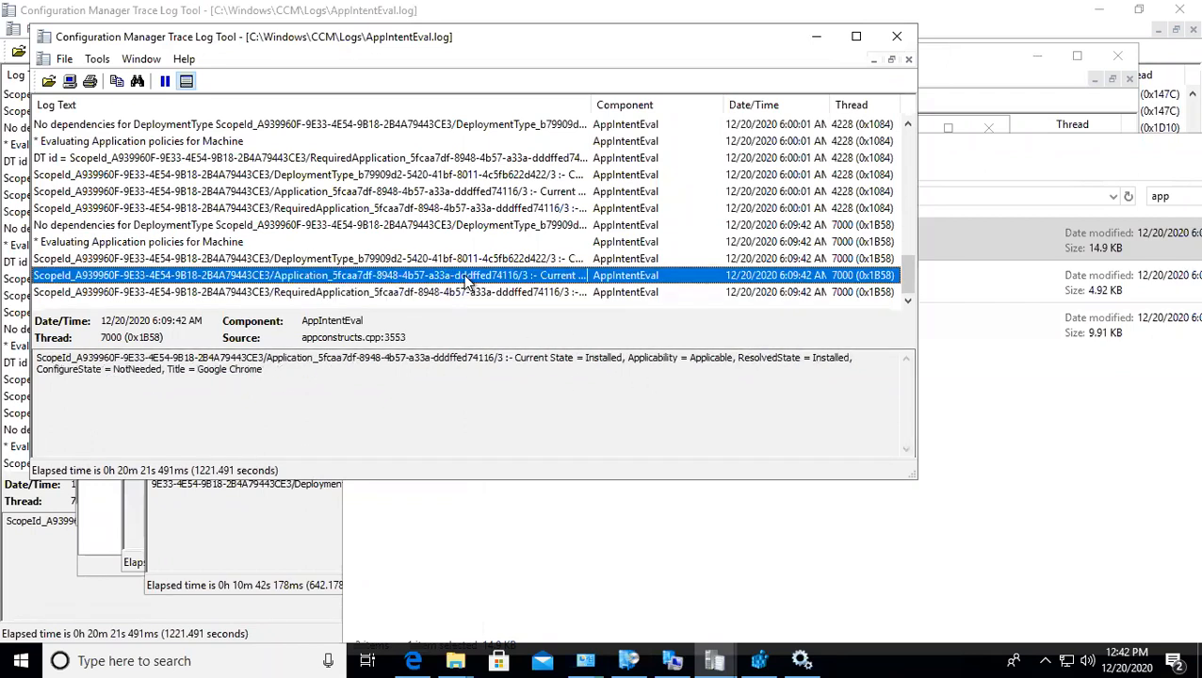
click(104, 242)
click(102, 227)
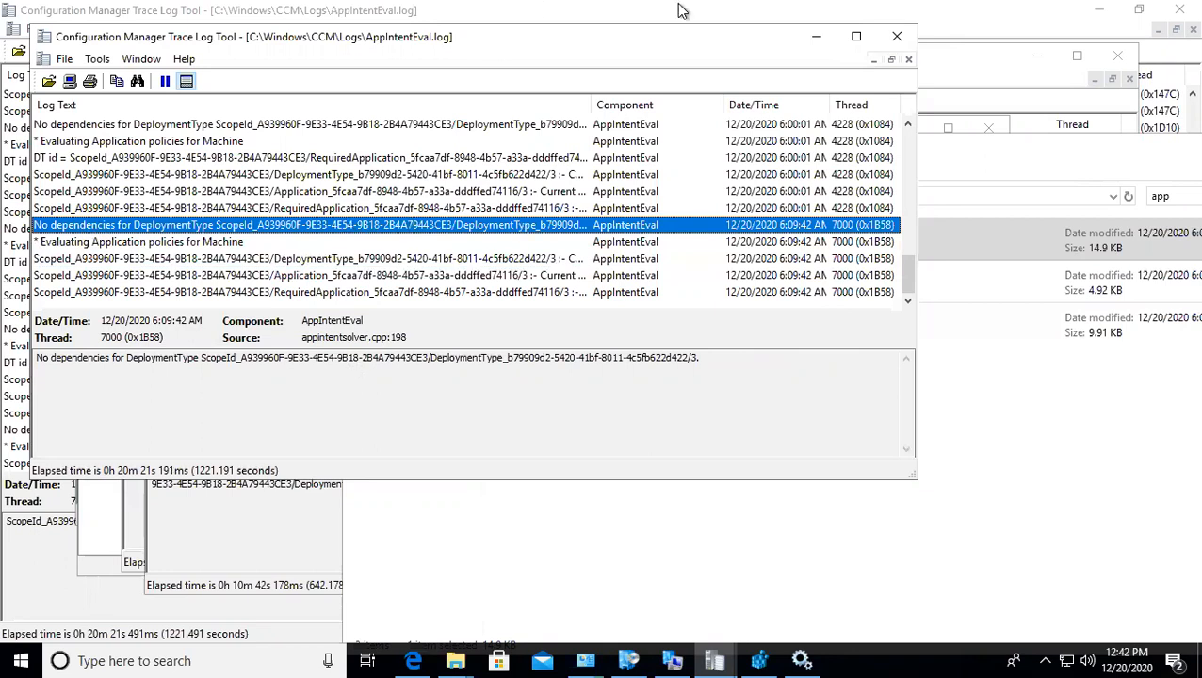
Step: Switch to the sccm remote session and send the Evaluate Application Deployments client notification to the Citrix 45 collection
click(776, 14)
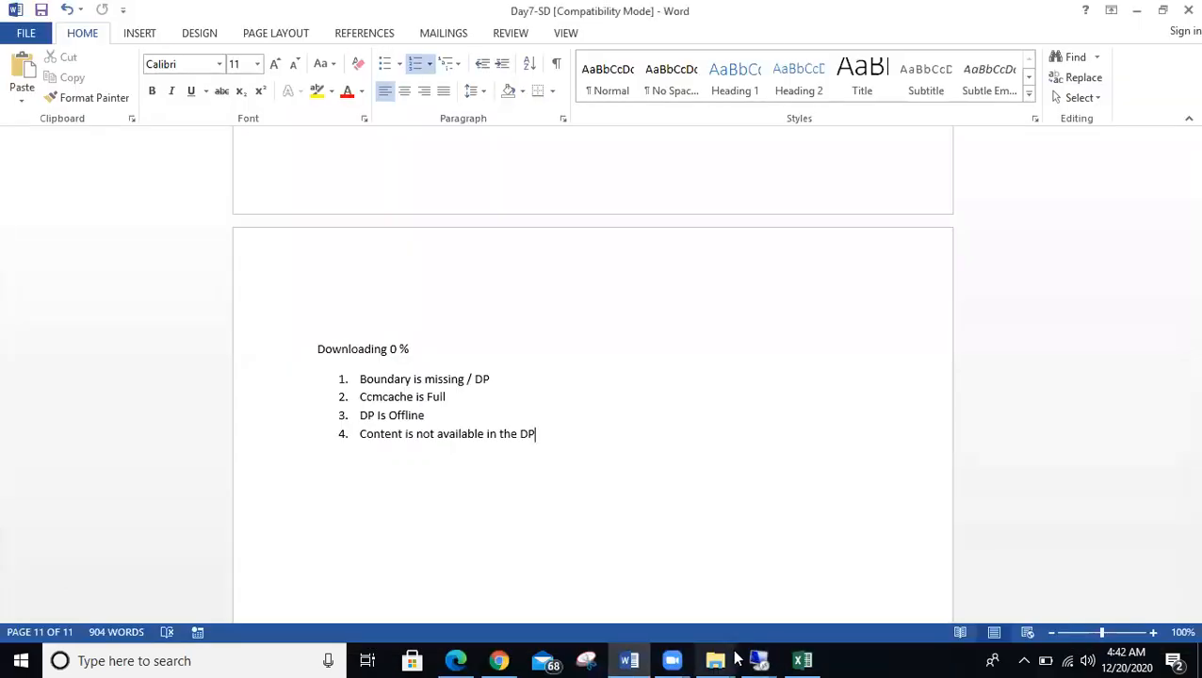
mouse_move(758, 660)
click(556, 596)
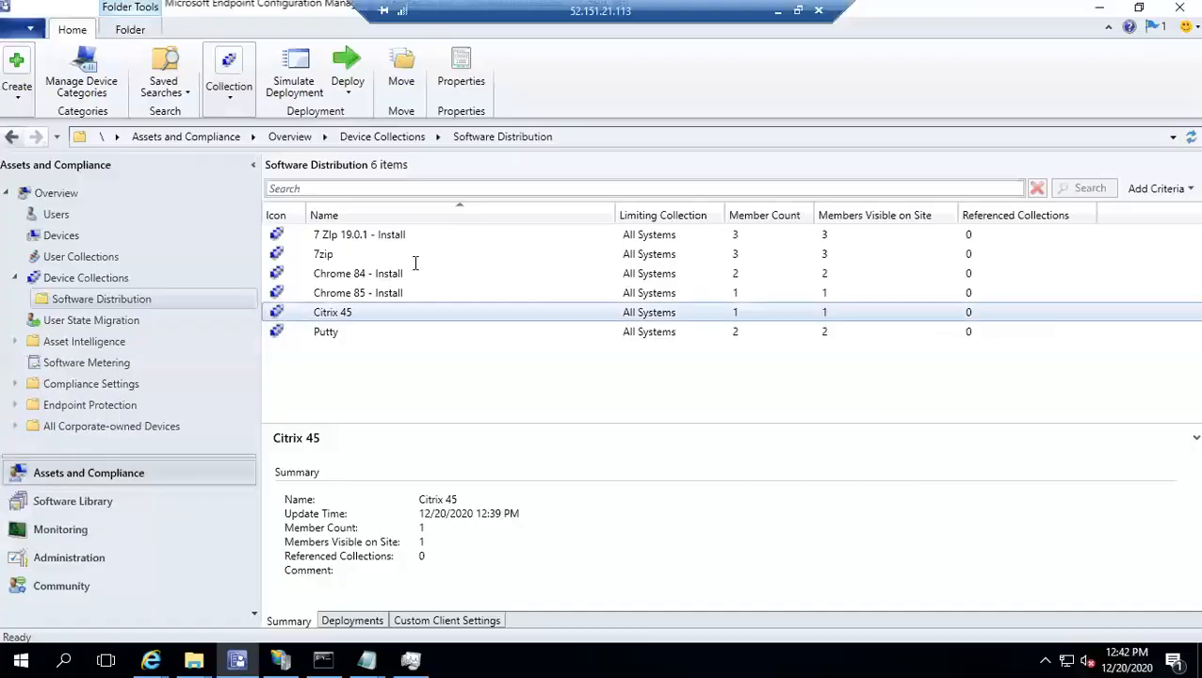
right_click(347, 312)
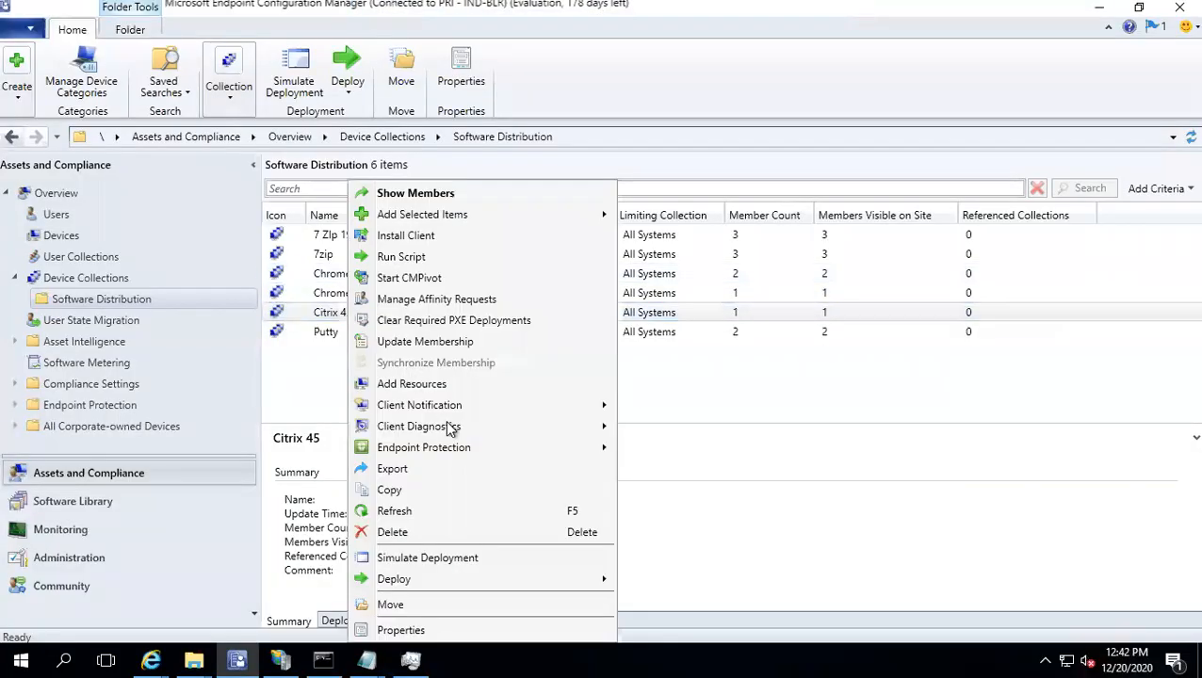
mouse_move(450, 413)
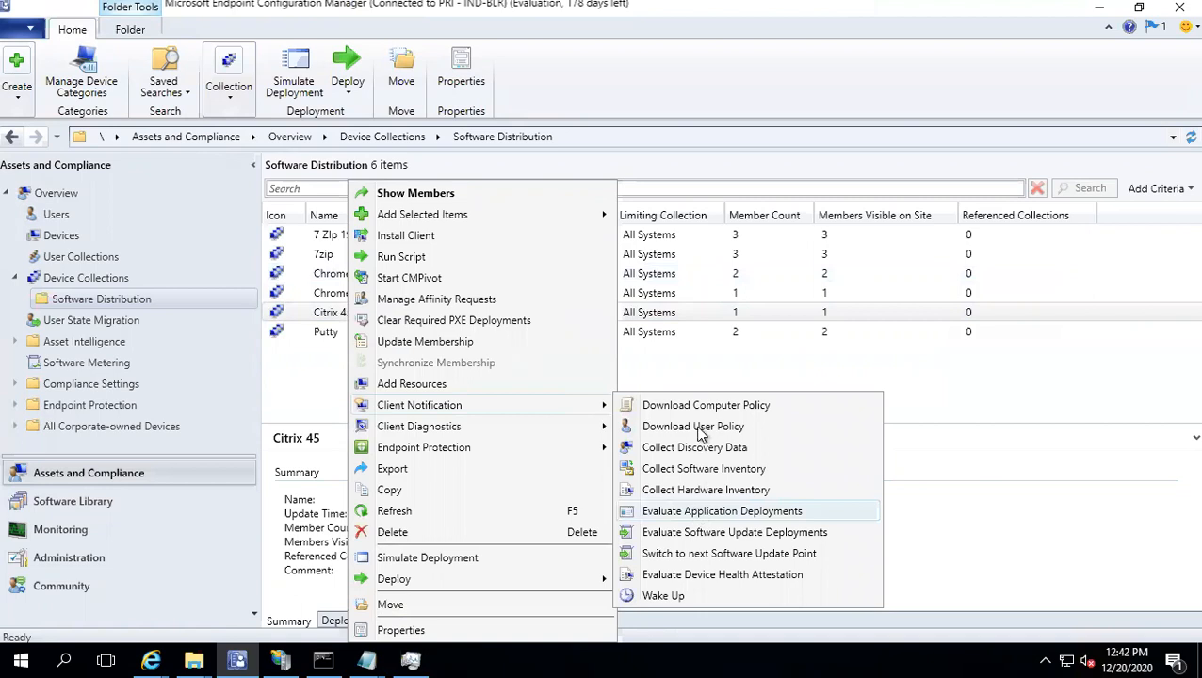
click(696, 512)
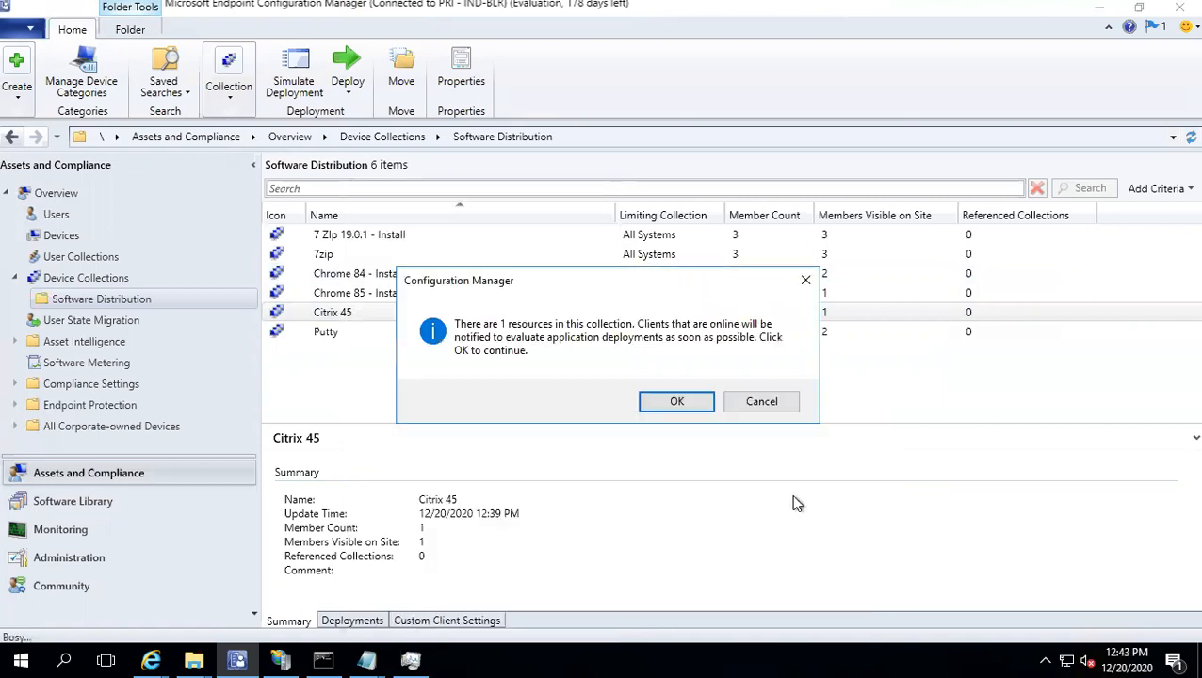
click(676, 402)
Step: Return to the INDhyd456 remote session to check the AppIntentEval log
mouse_move(769, 9)
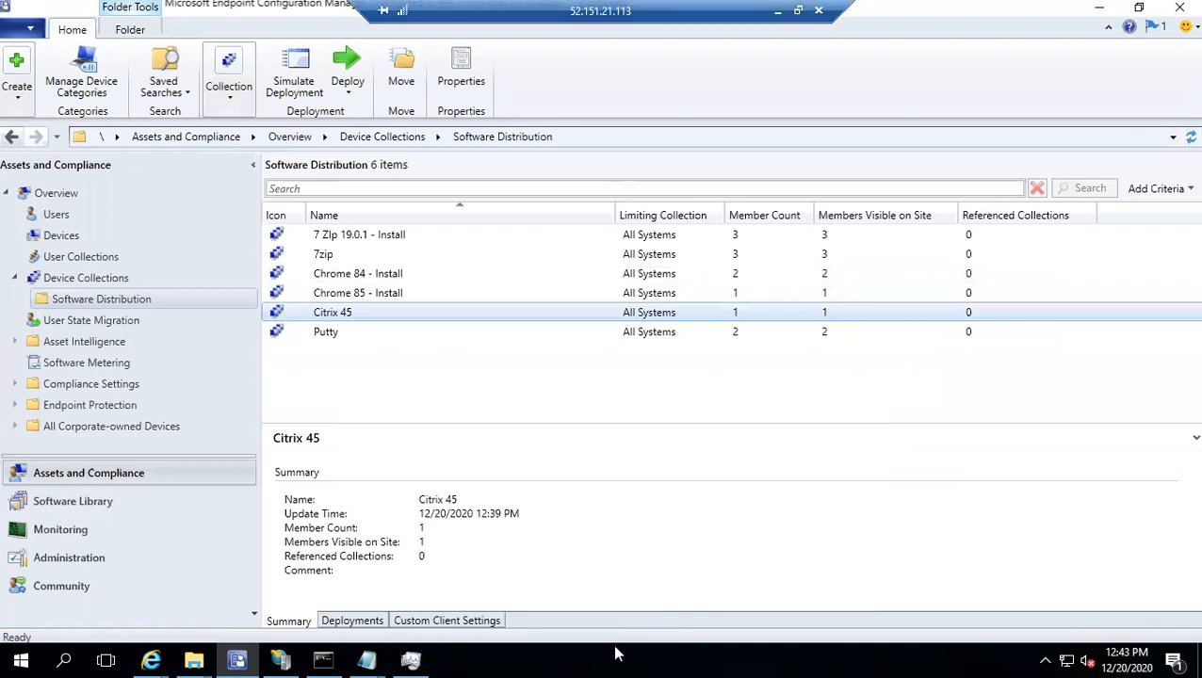
click(773, 11)
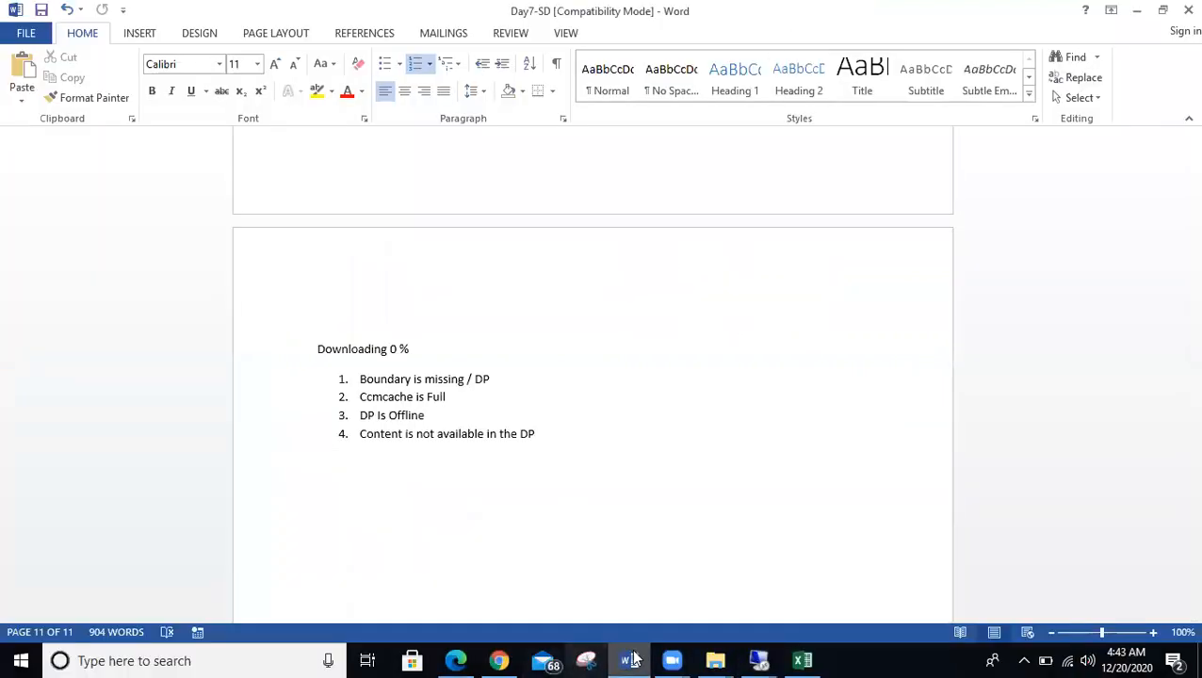
click(758, 660)
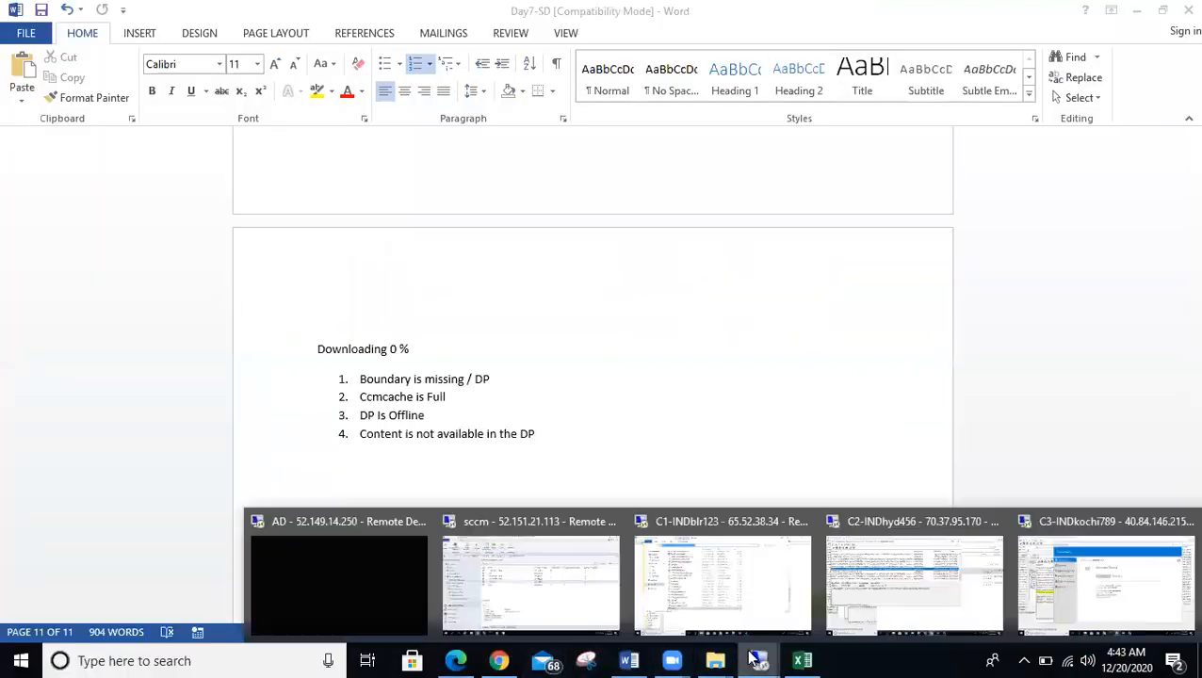
click(852, 613)
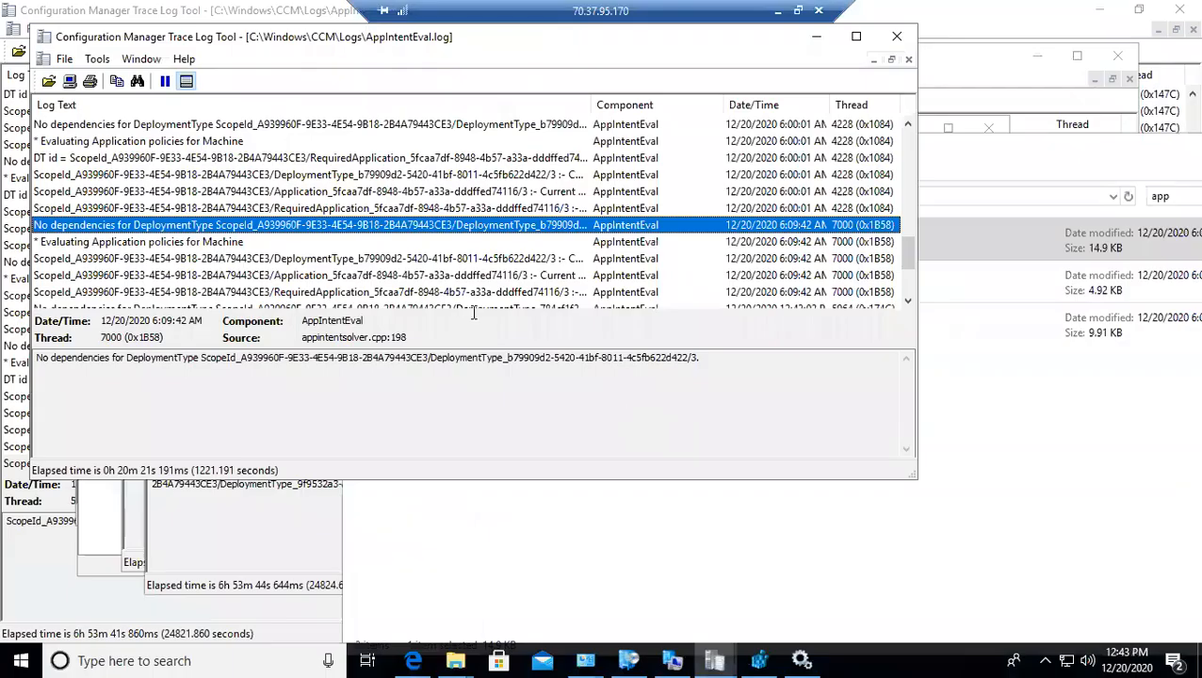
Step: Check the newest AppIntentEval entries and open the Citrix 45 application details in Software Center
scroll(407, 271, down, 3)
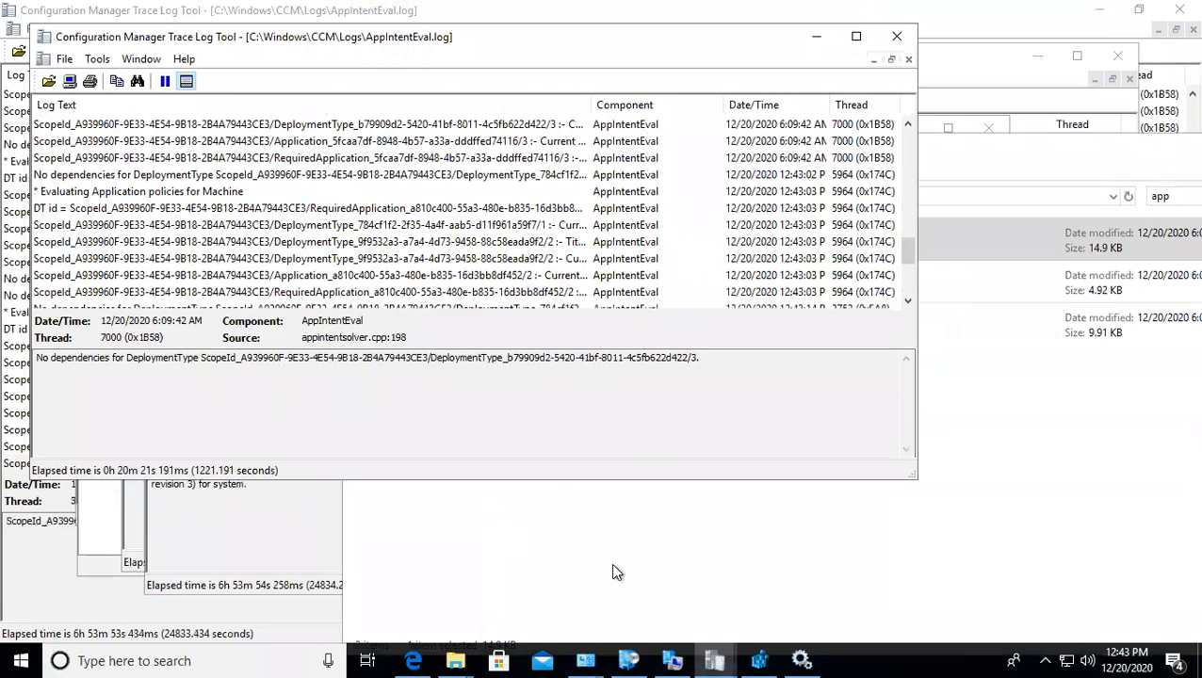
click(628, 659)
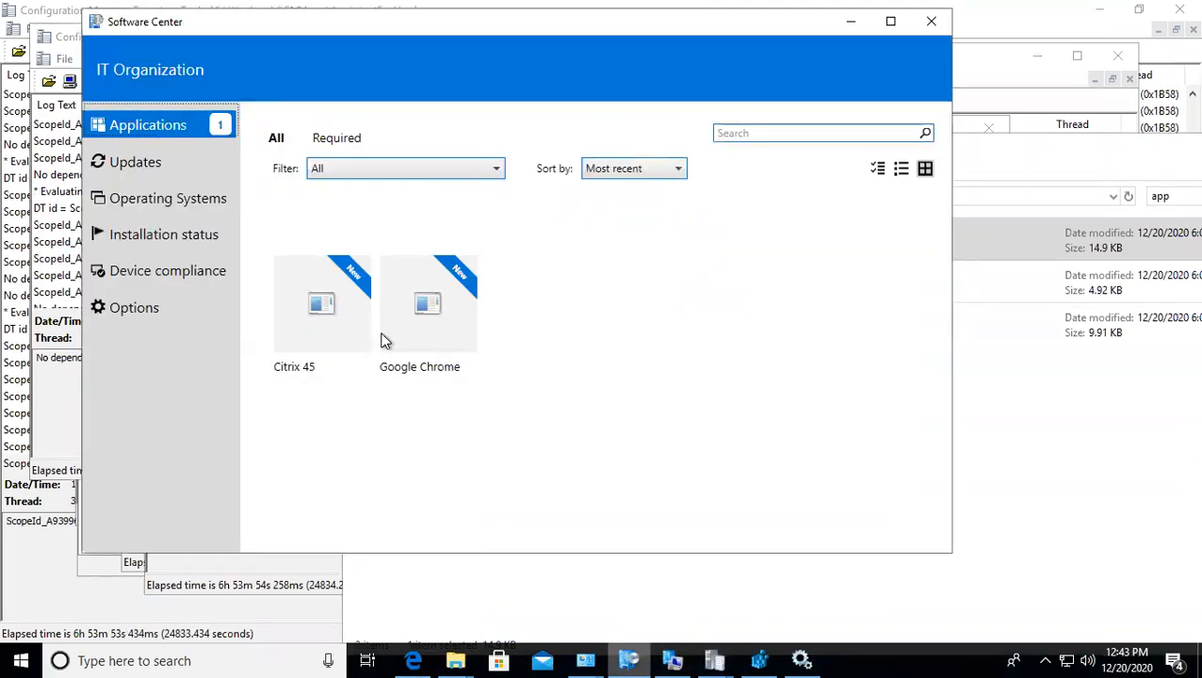
click(447, 287)
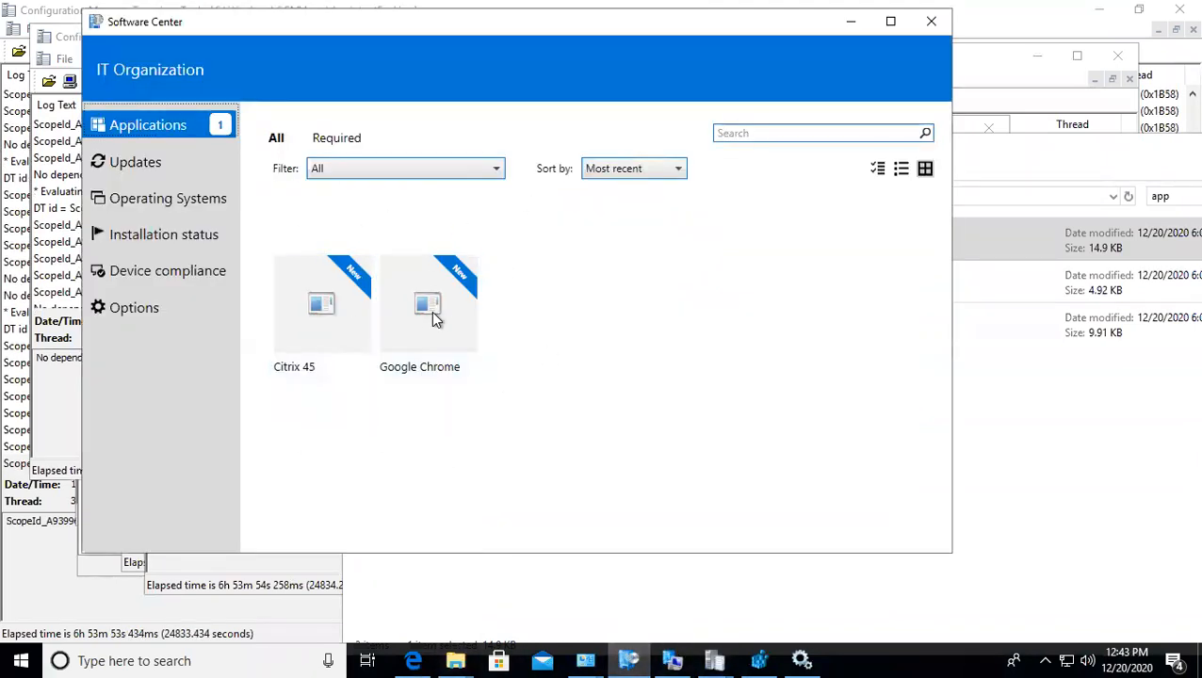
double_click(320, 318)
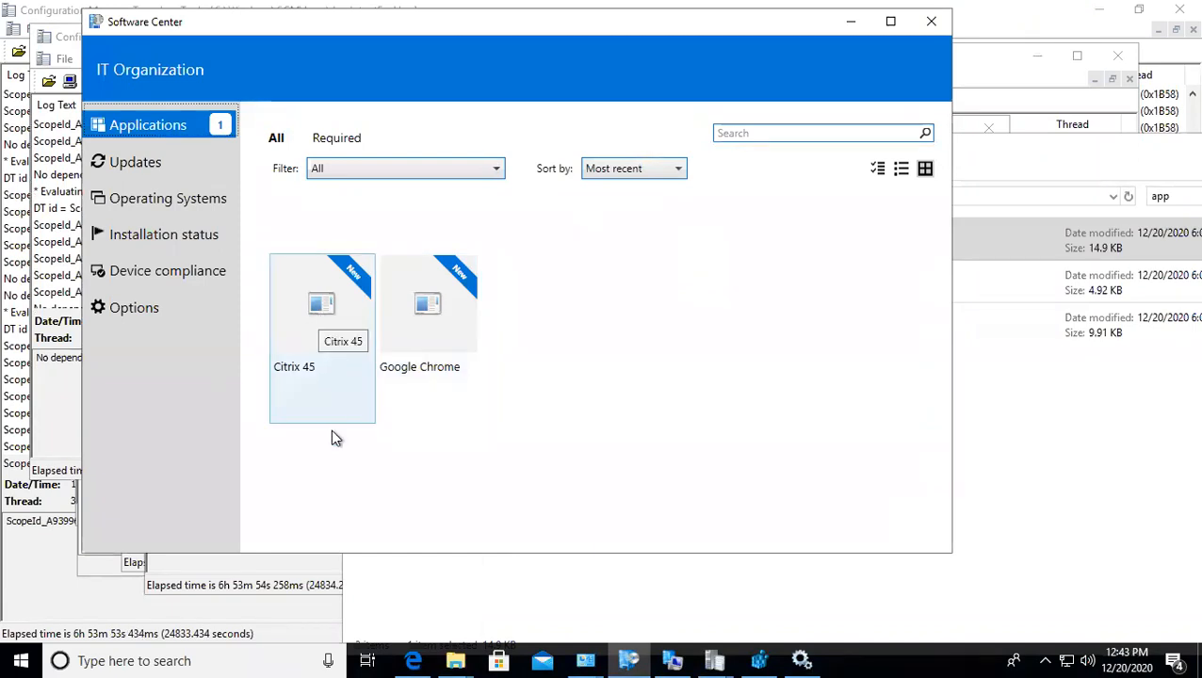
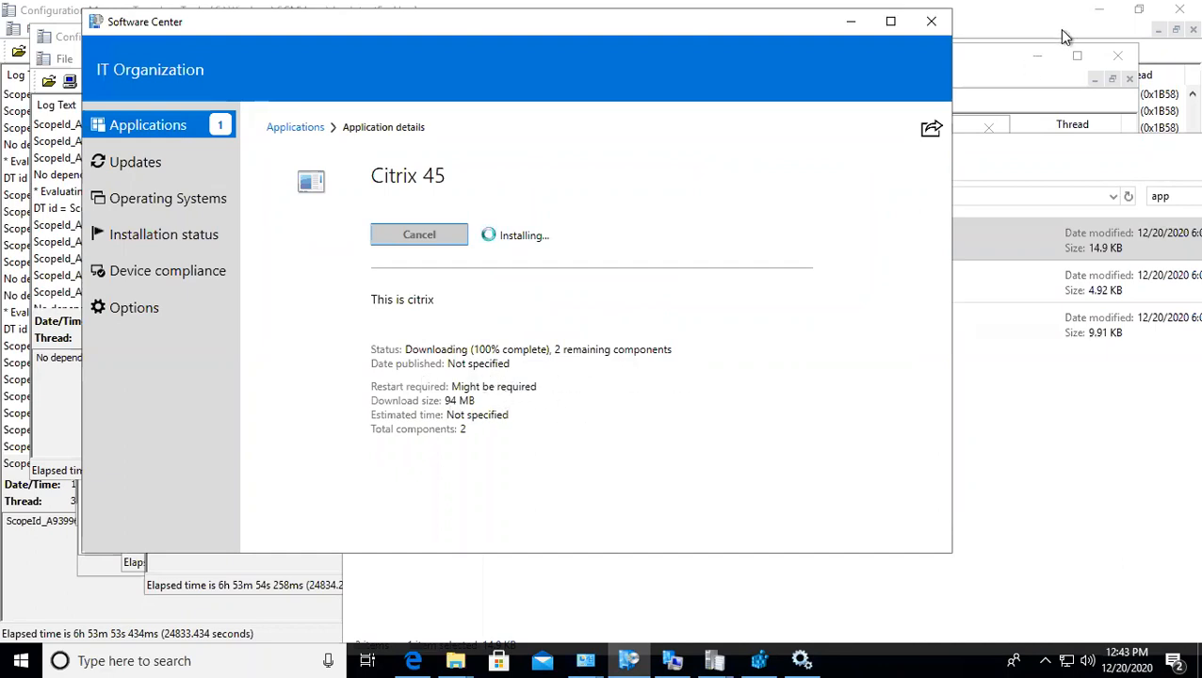
Step: Clear away the AppIntentEval, Windows folder and Configuration Manager Properties windows, and bring Software Center's Citrix 45 details to the front
click(1100, 17)
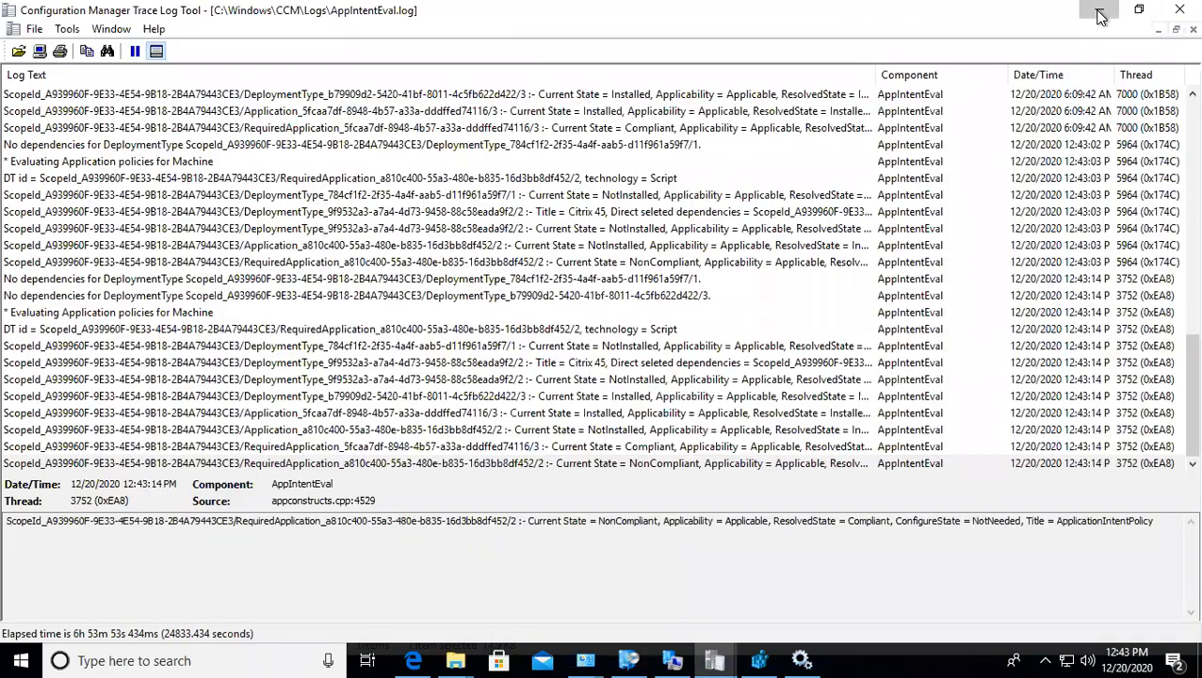
click(1101, 17)
click(1101, 17)
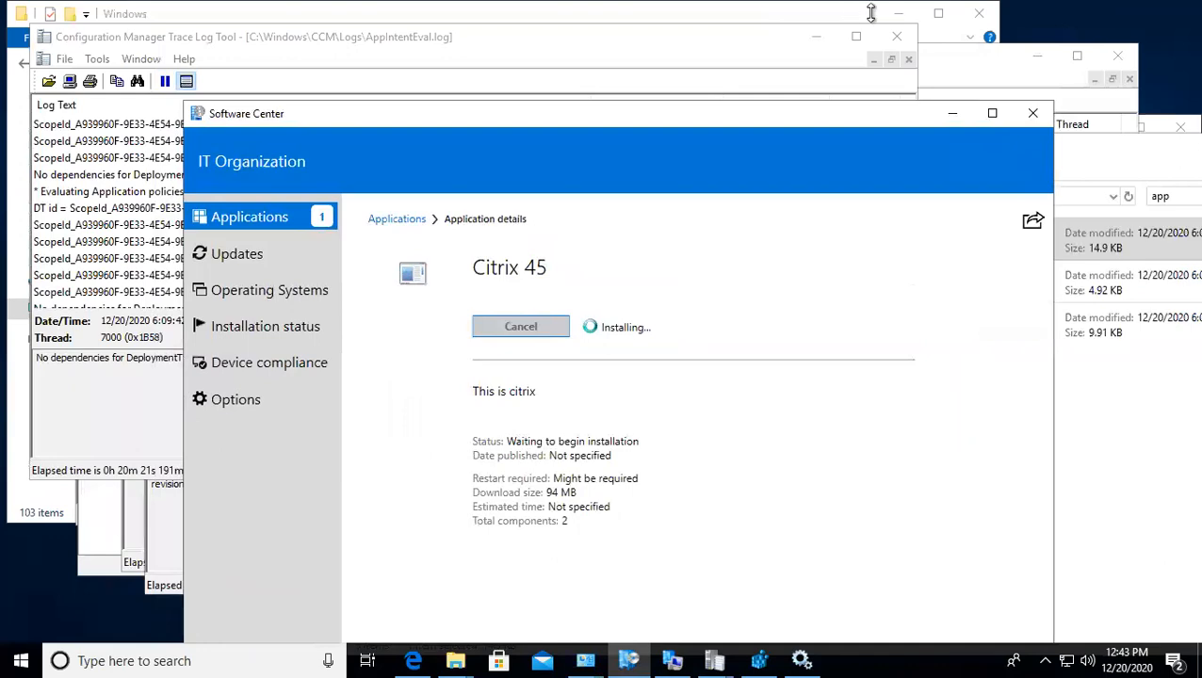
click(897, 14)
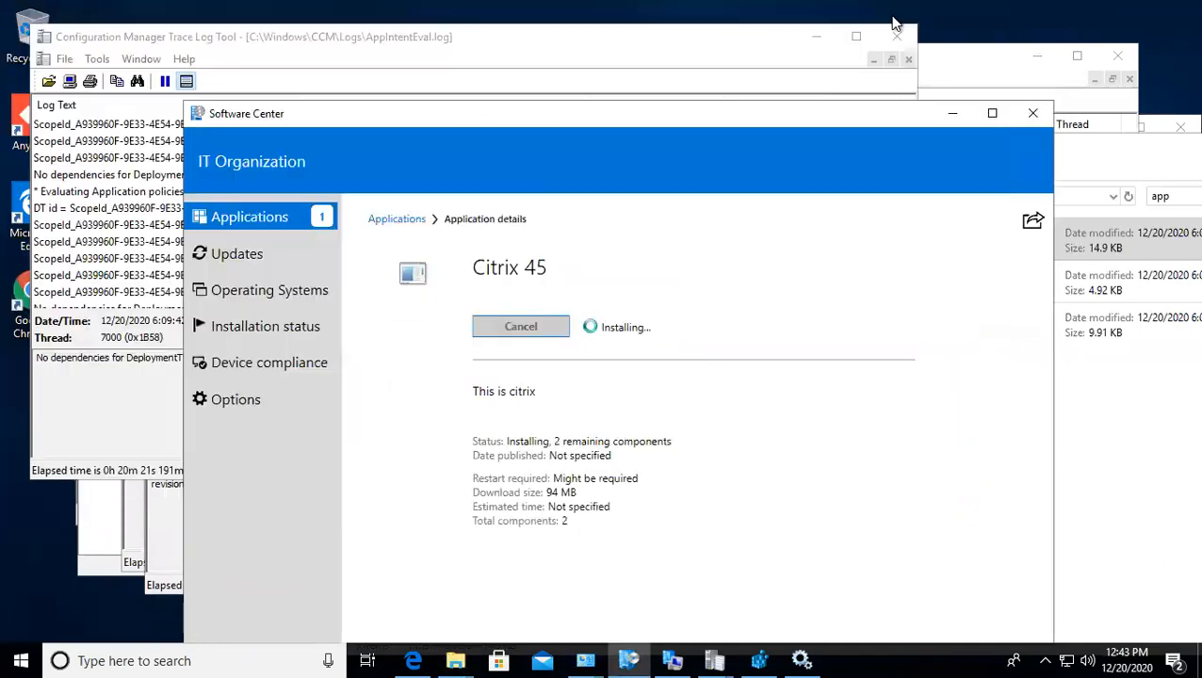
click(816, 37)
click(1037, 56)
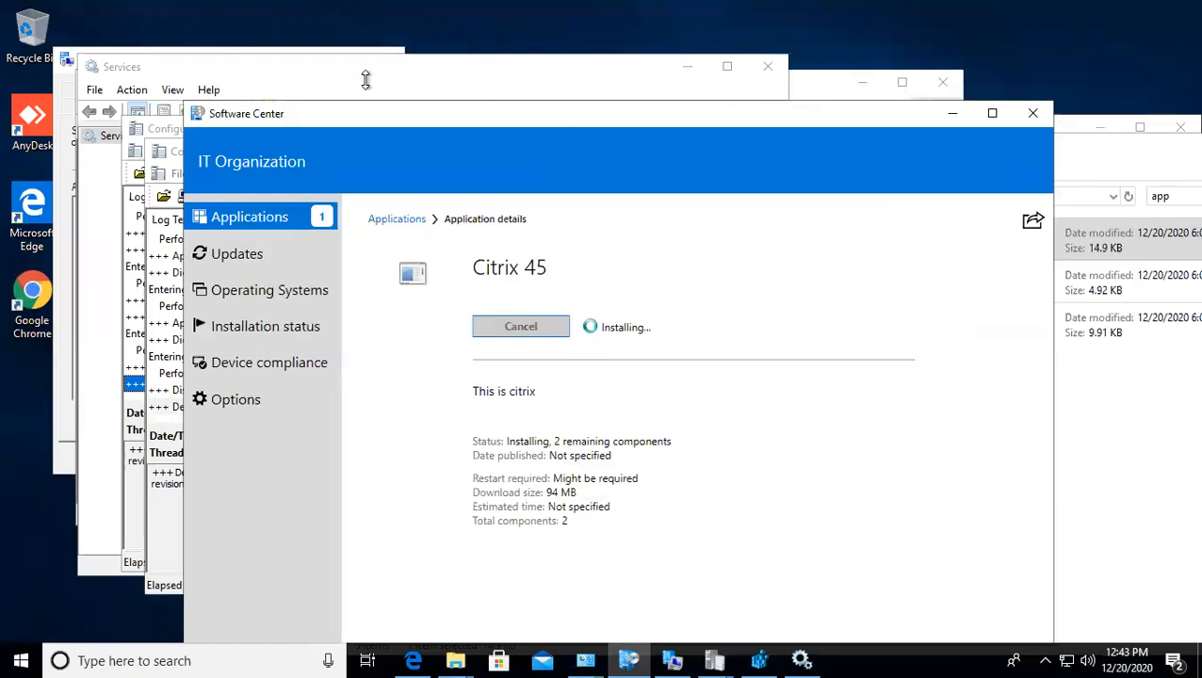
drag(362, 71, 596, 78)
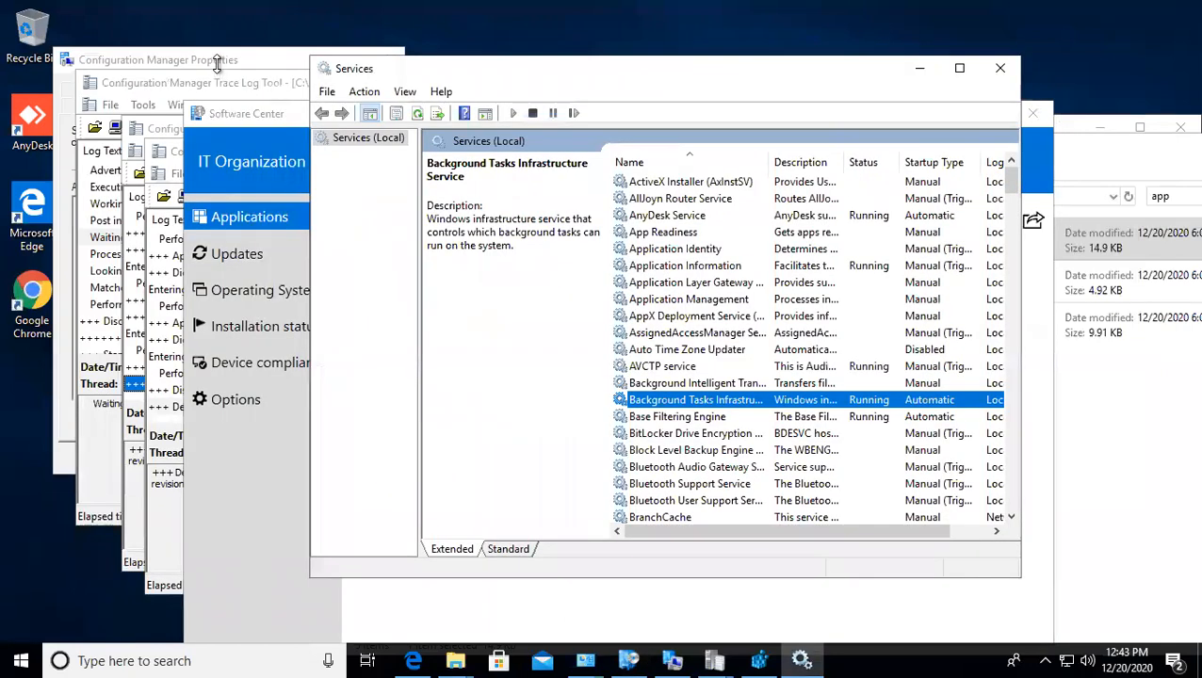
click(389, 56)
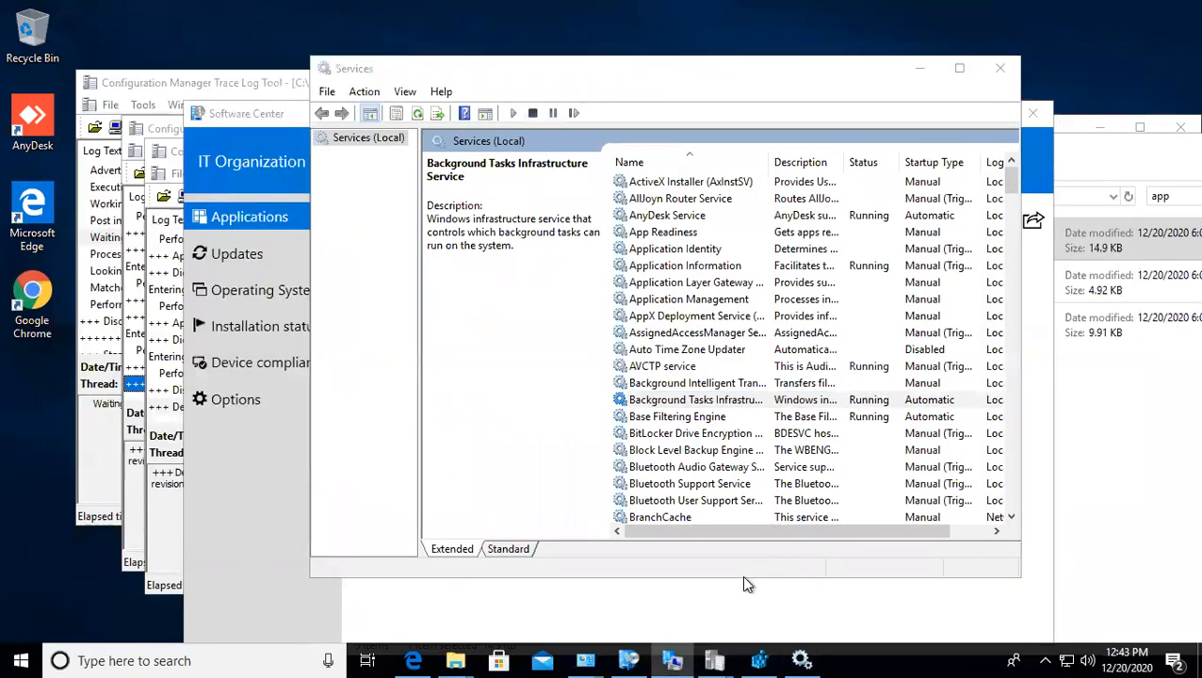
click(636, 650)
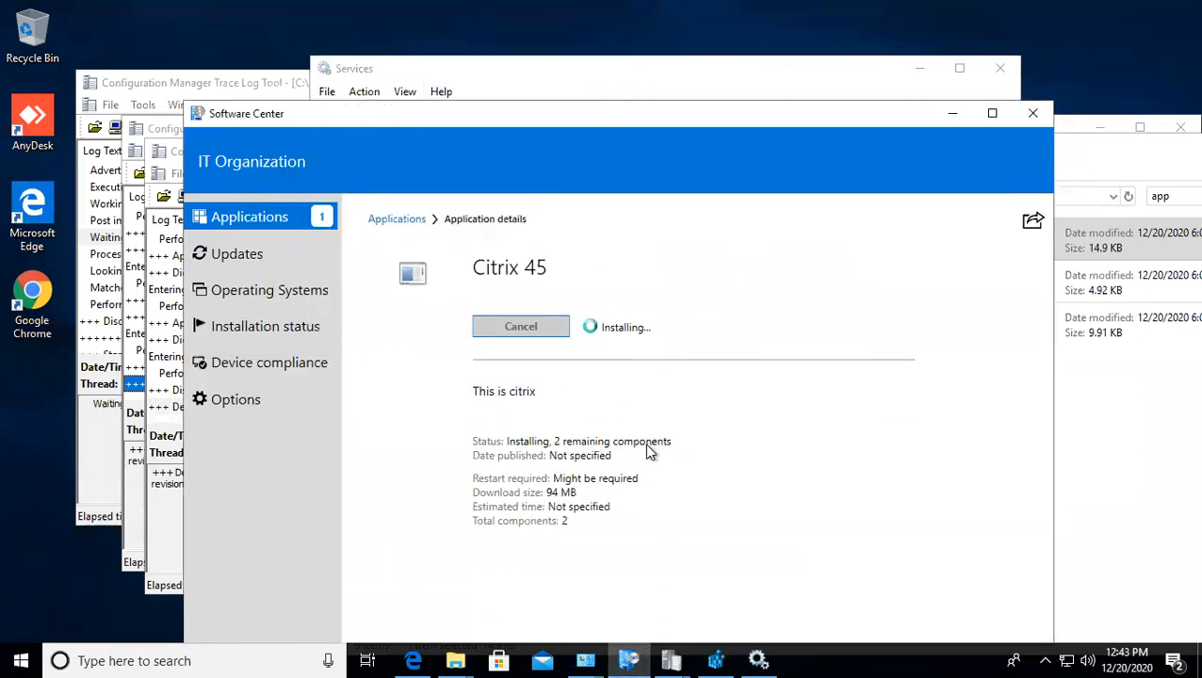
drag(586, 122, 667, 20)
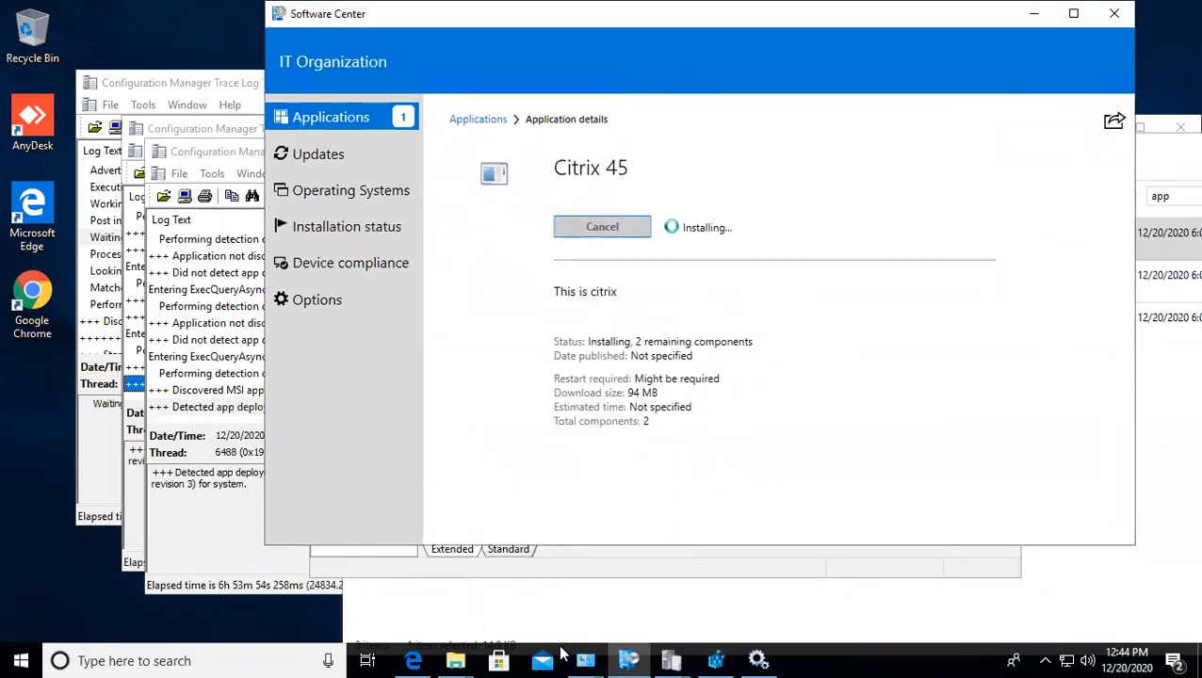
Step: Bring the AppIntentEval log back to the front and maximize its window
click(455, 655)
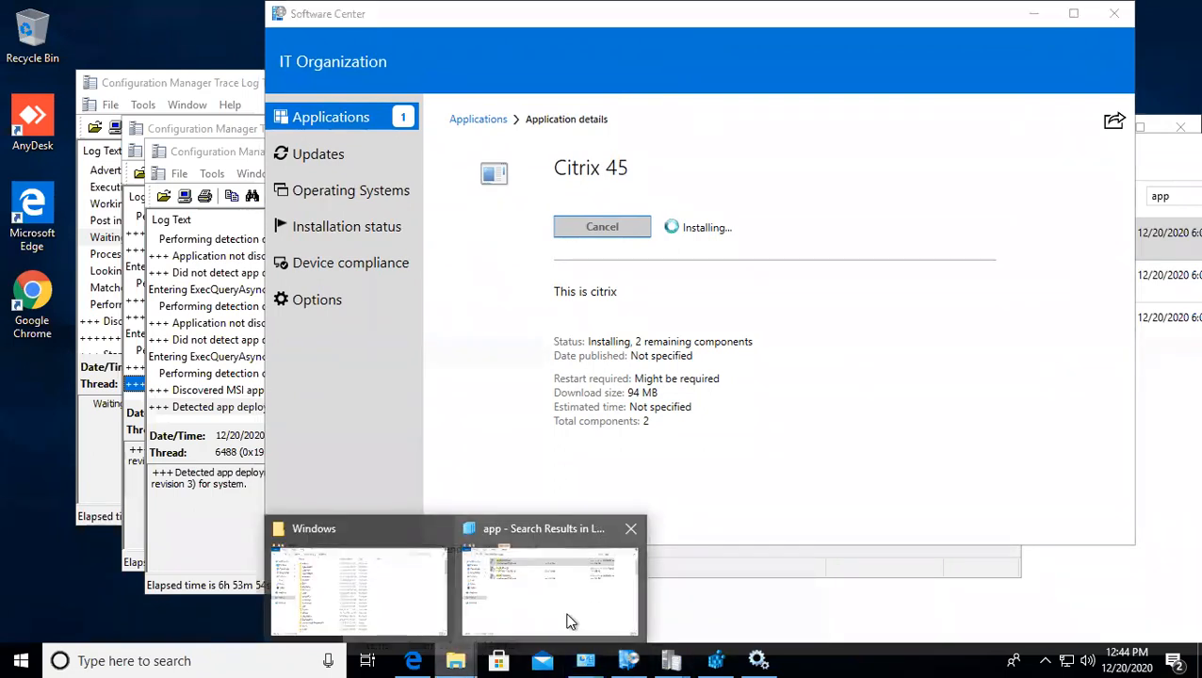
click(664, 651)
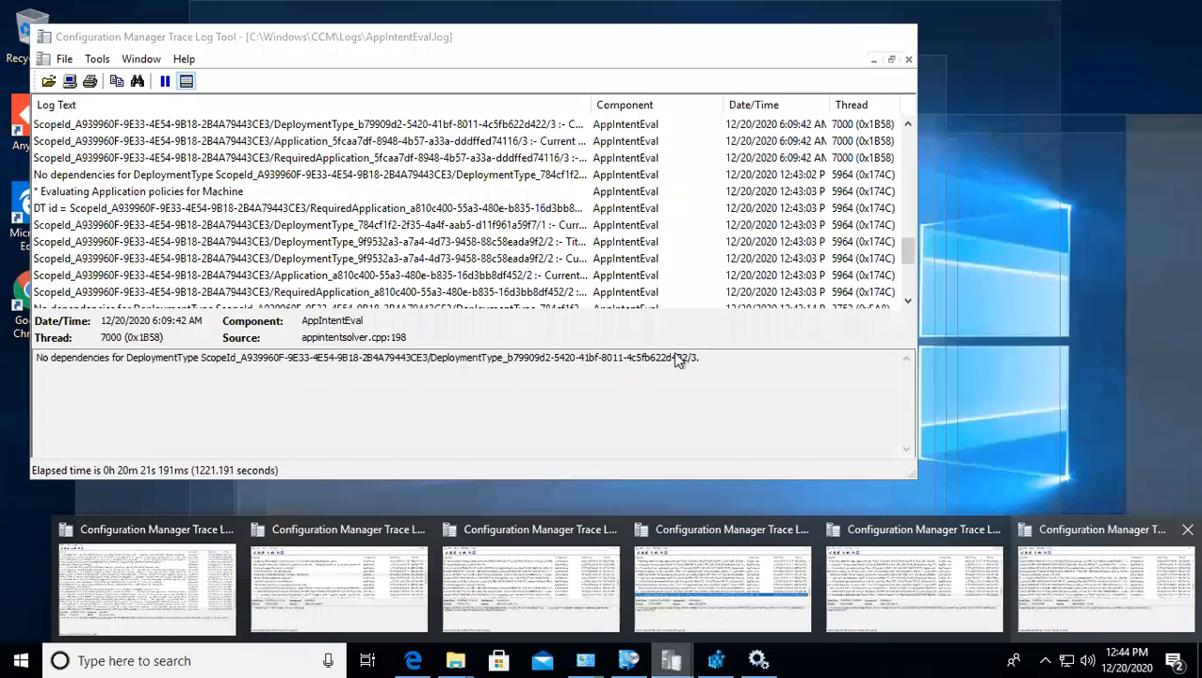
click(1040, 589)
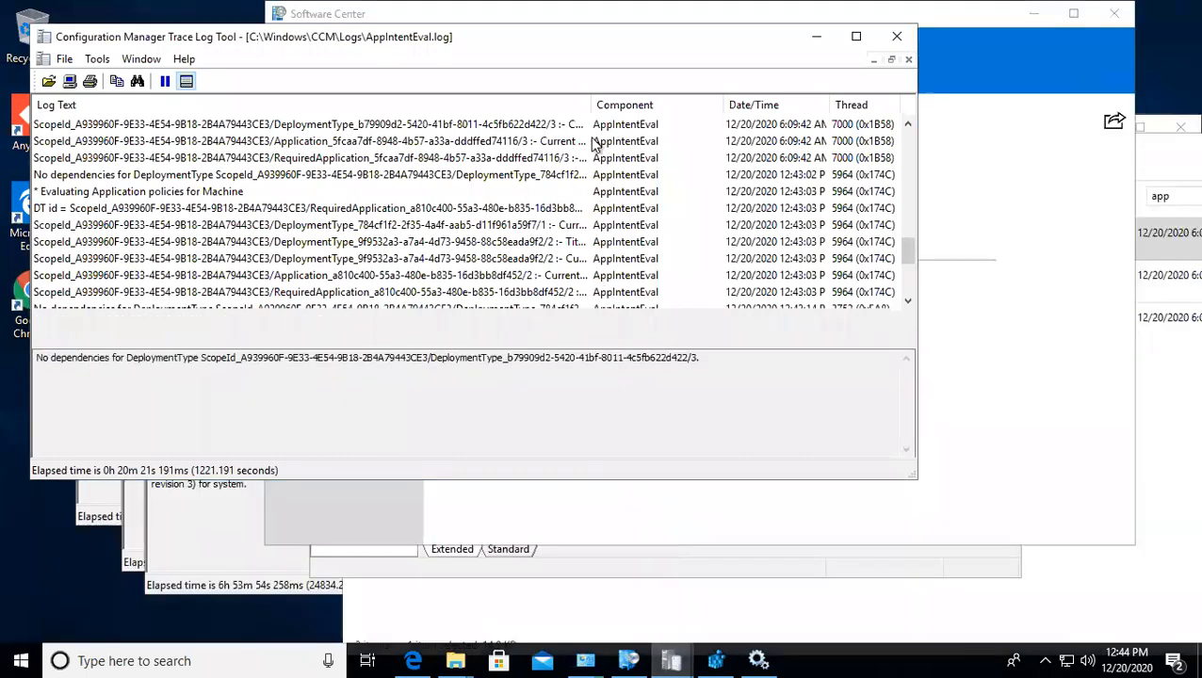
double_click(570, 31)
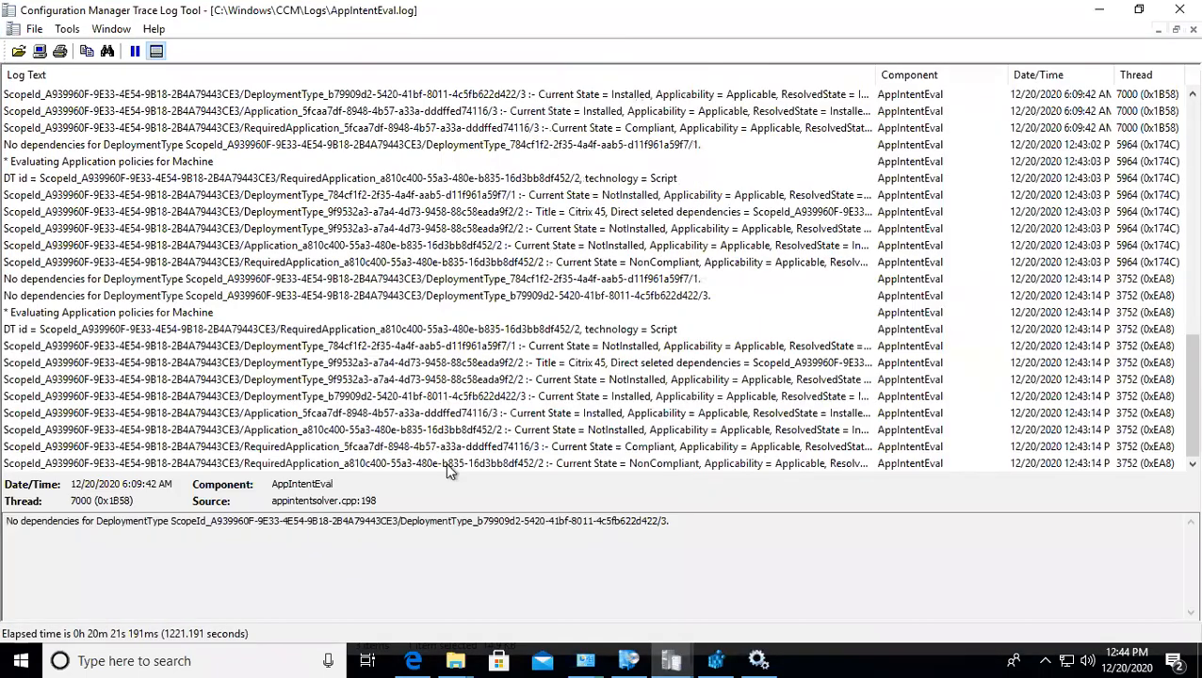
Step: Examine the AppIntentEval dependency, policy evaluation and DT id entries logged between 12:43:02 and 12:43:14 PM
click(104, 280)
scroll(725, 226, up, 2)
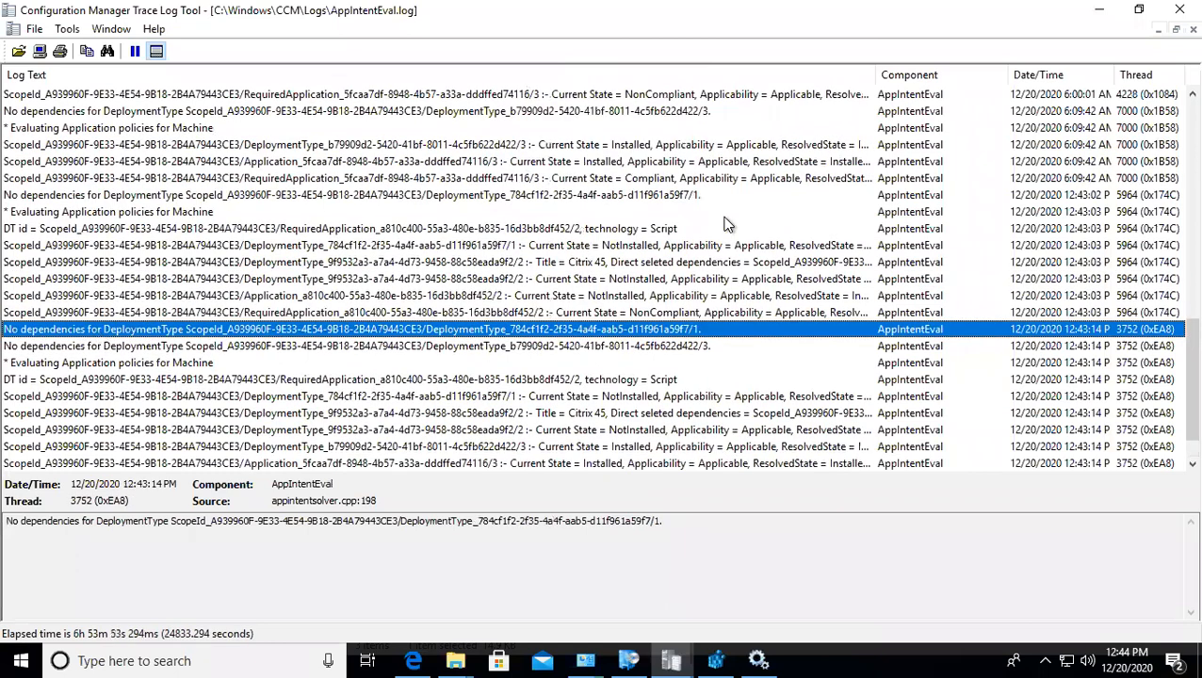
click(961, 261)
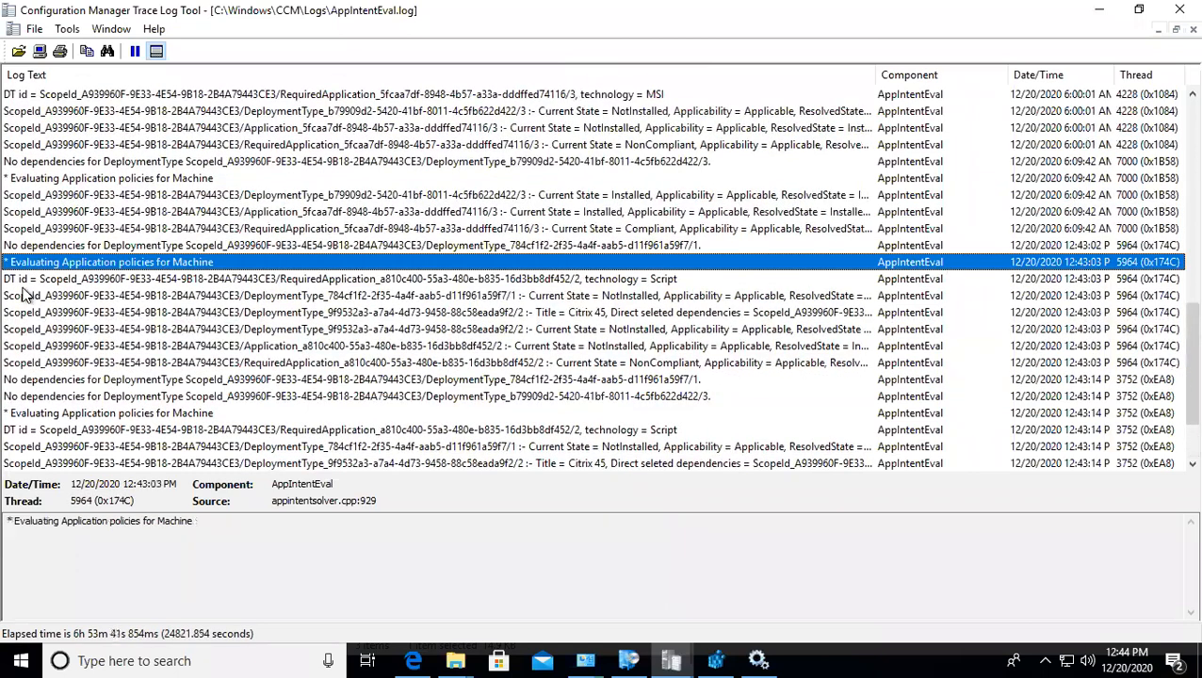
key(Up)
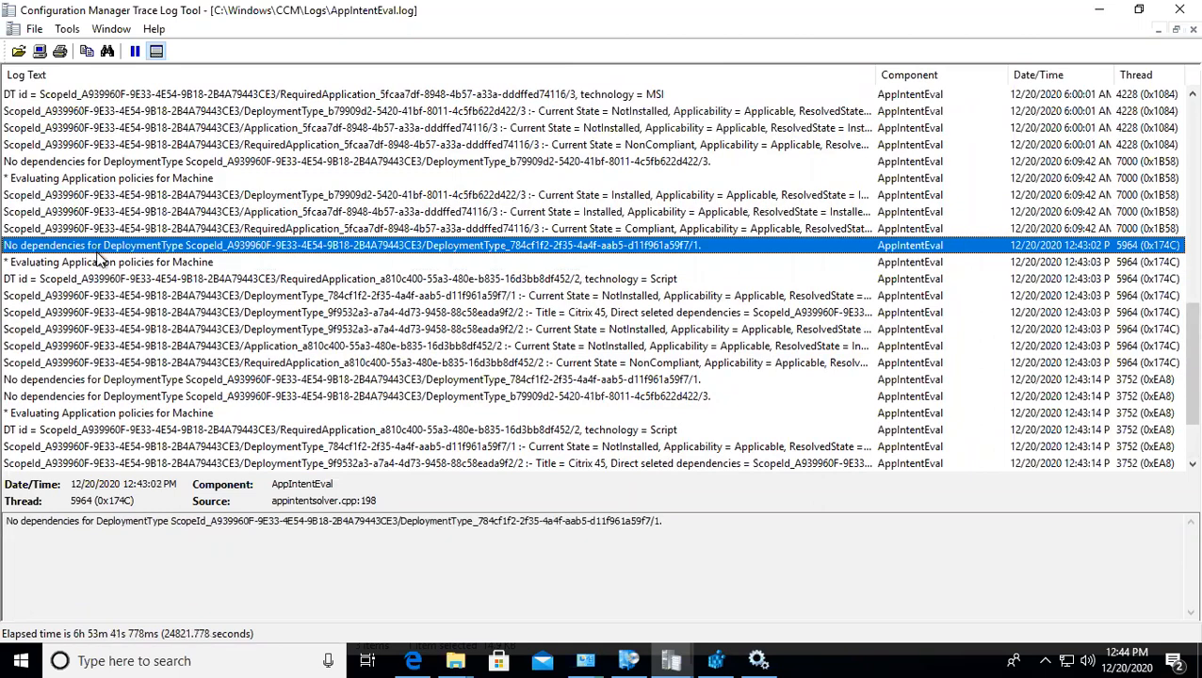
scroll(108, 271, down, 1)
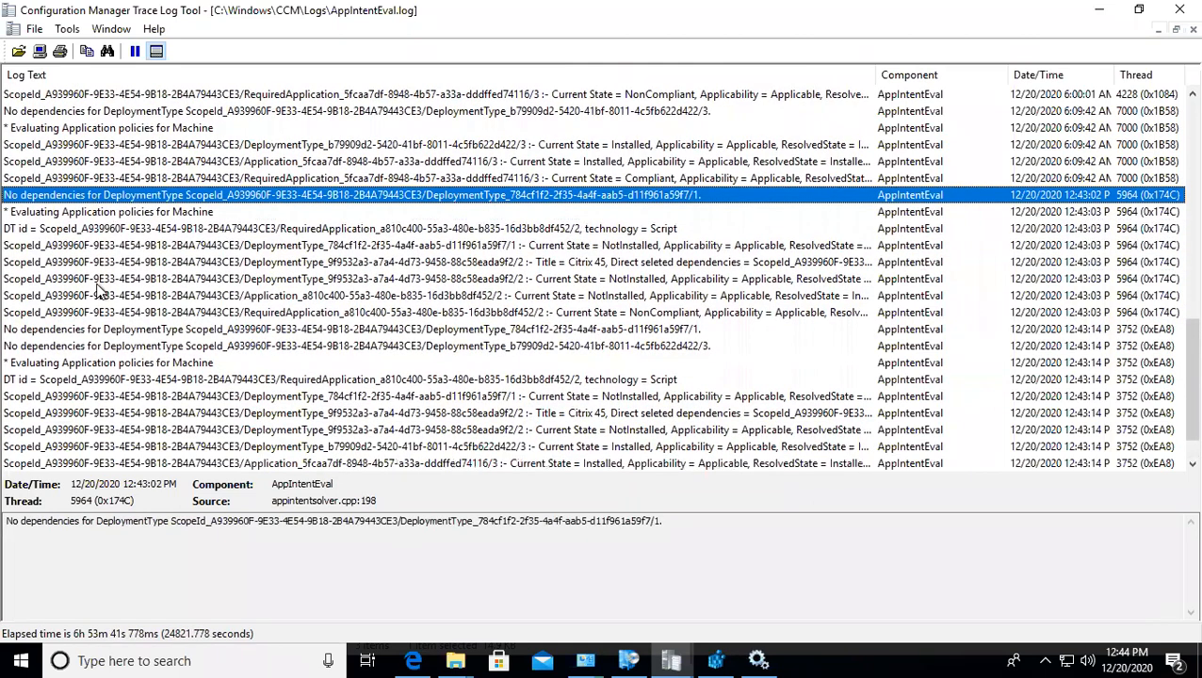
click(79, 330)
key(Down)
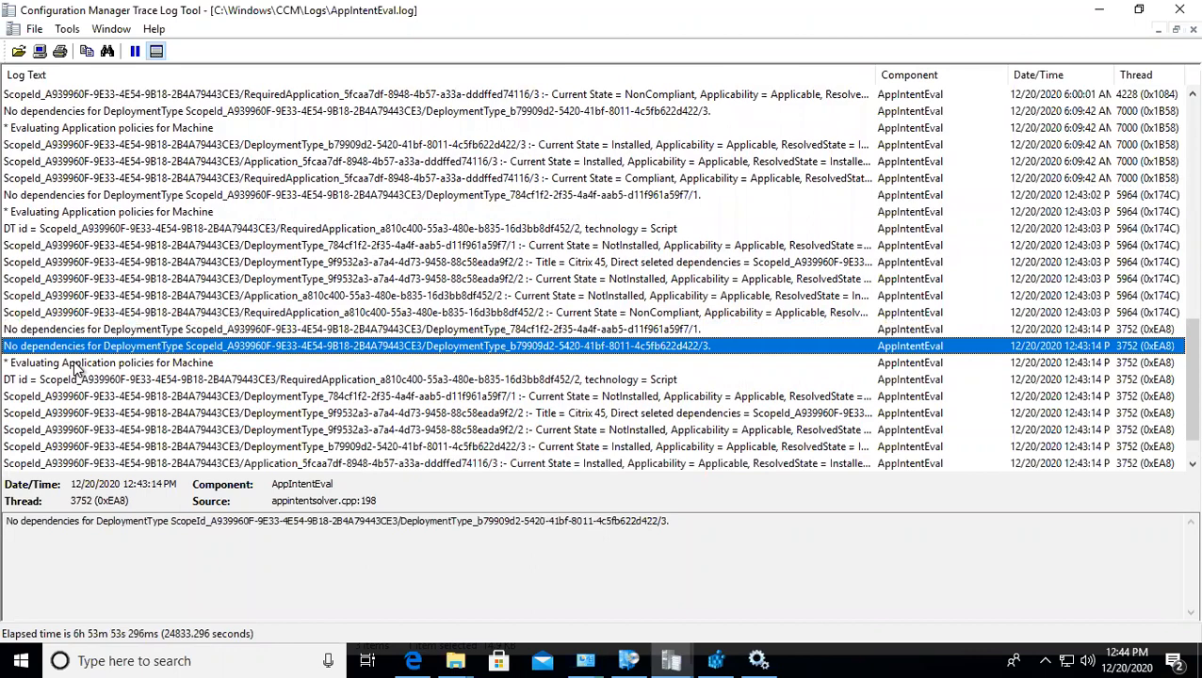
key(Down)
scroll(130, 351, down, 1)
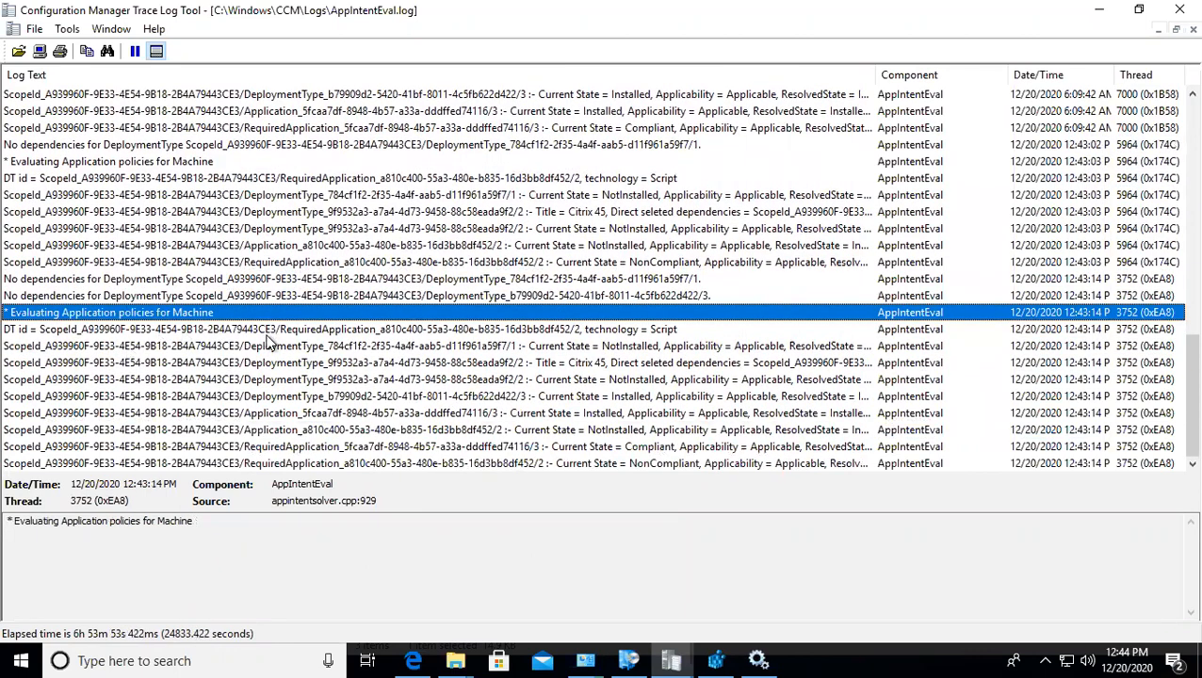
key(Down)
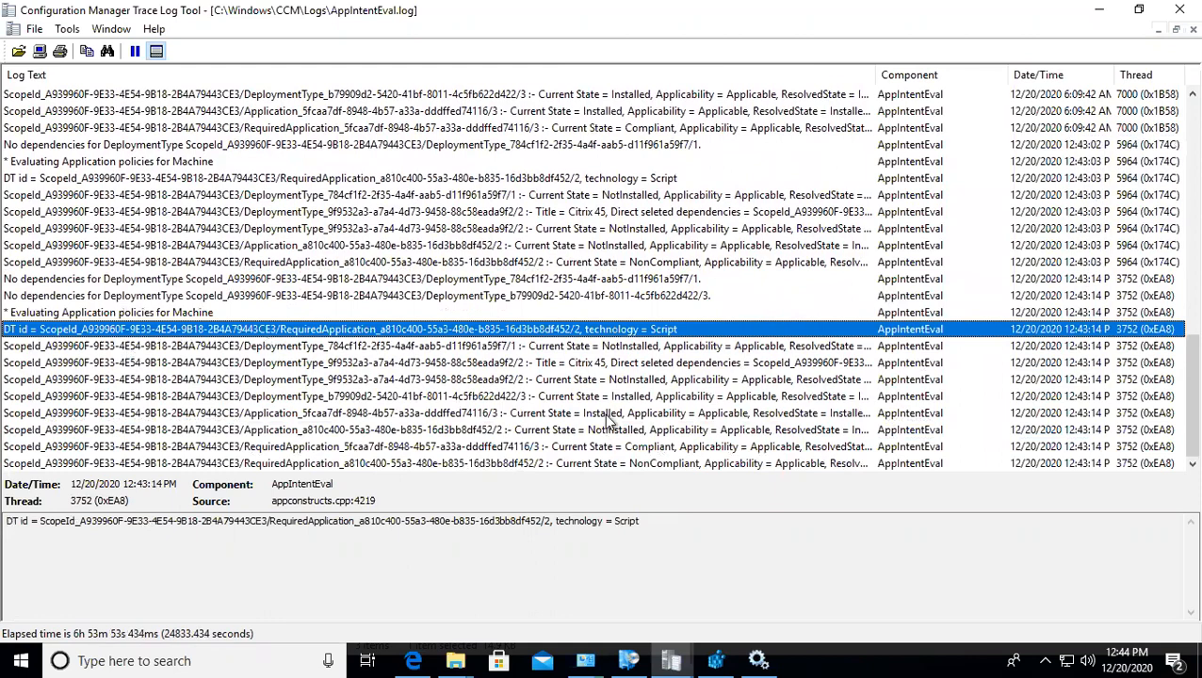
click(529, 294)
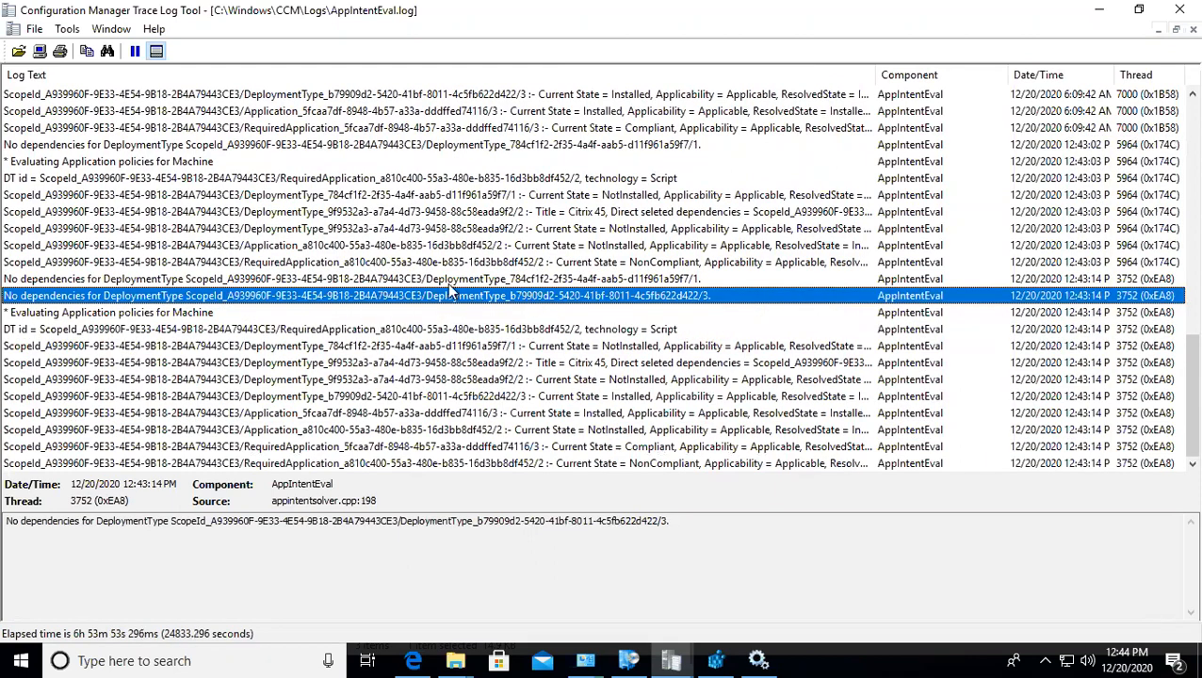
click(416, 277)
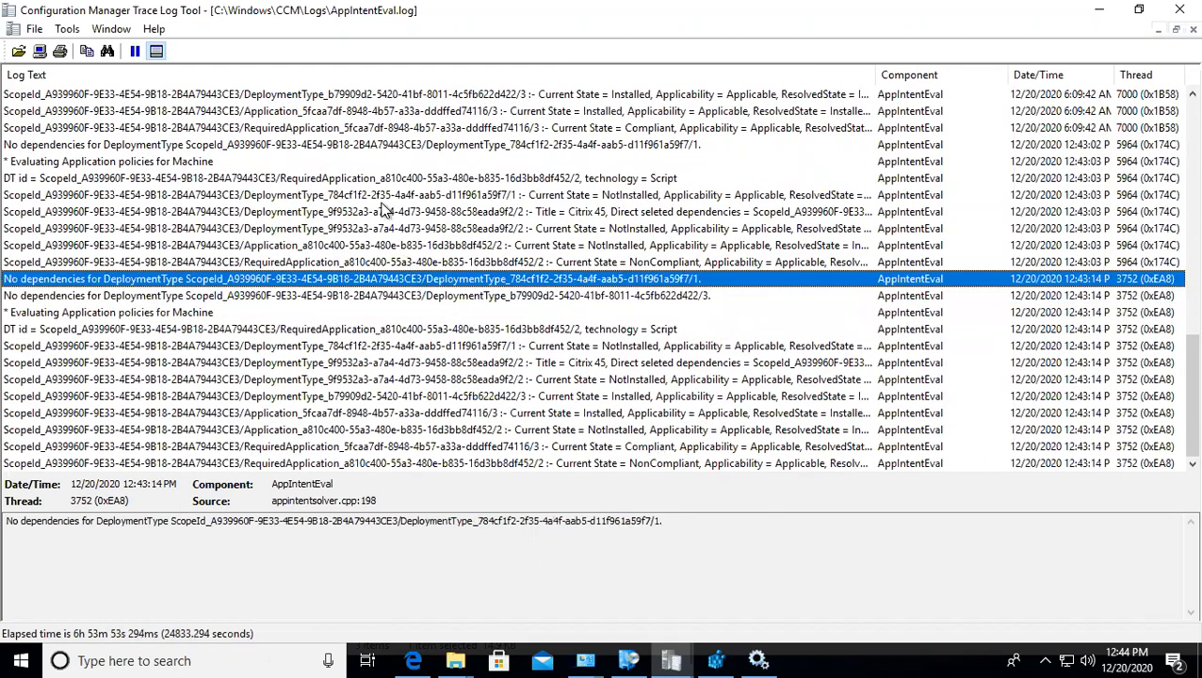
Step: Inspect the 12:43:02–12:43:03 PM evaluation entries, including the deployment type states of Firefox 60 and Citrix 45
click(381, 202)
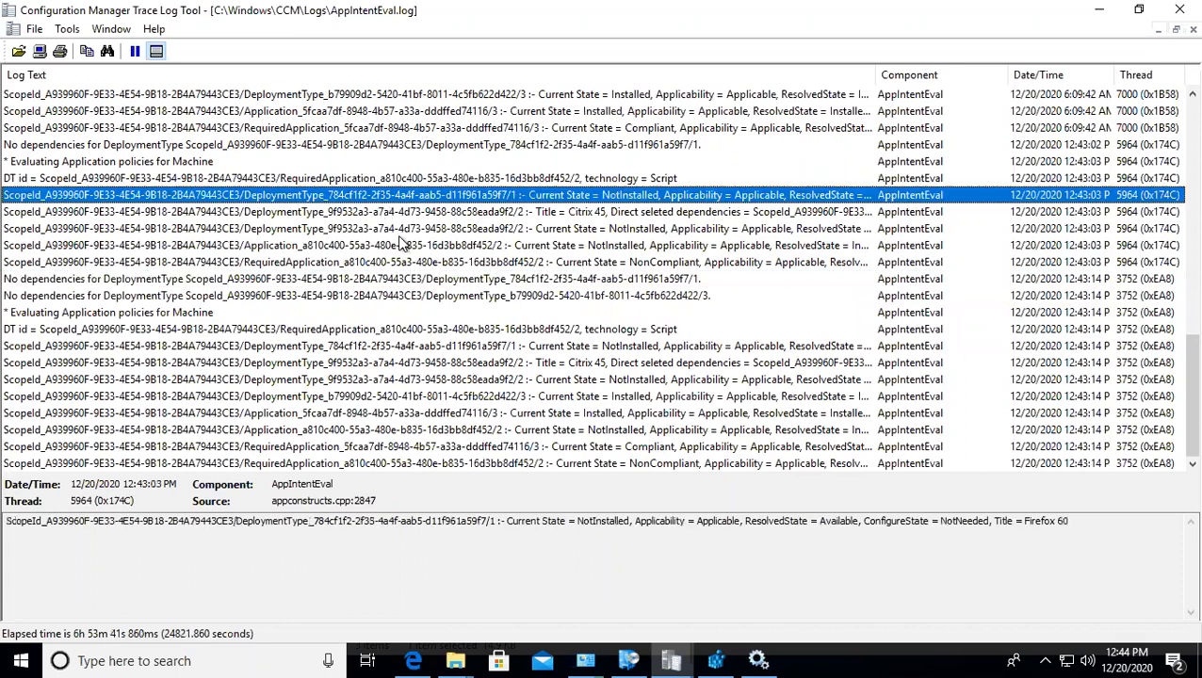
scroll(949, 256, up, 2)
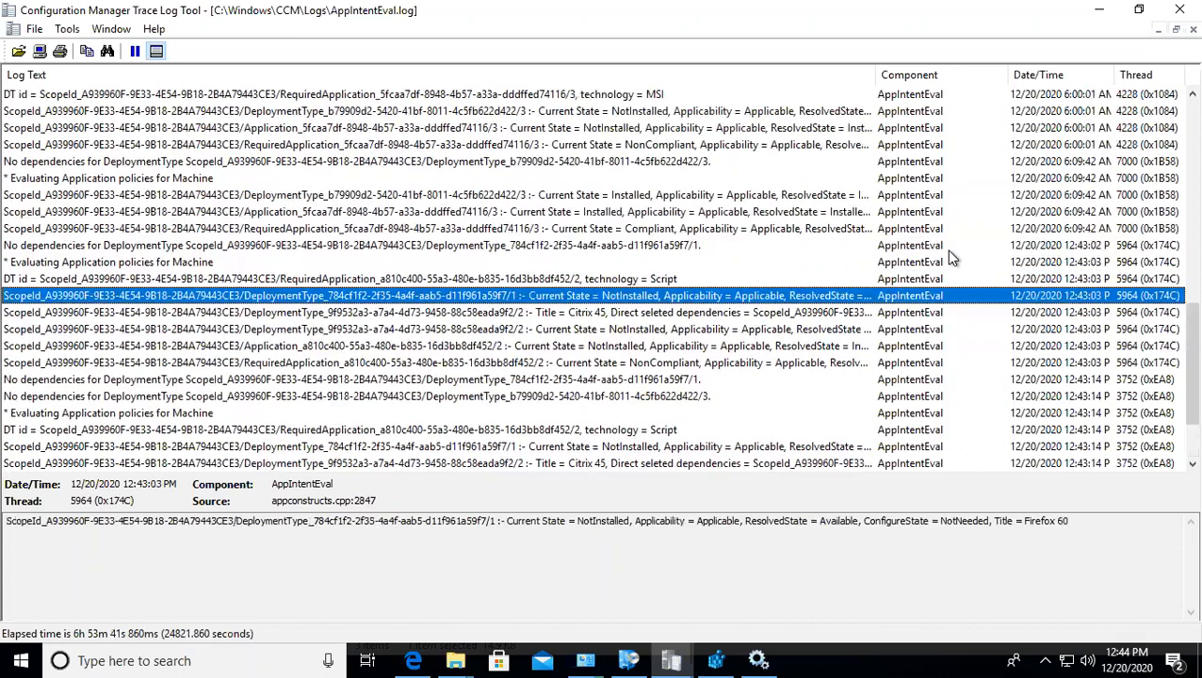
click(1085, 265)
click(1083, 247)
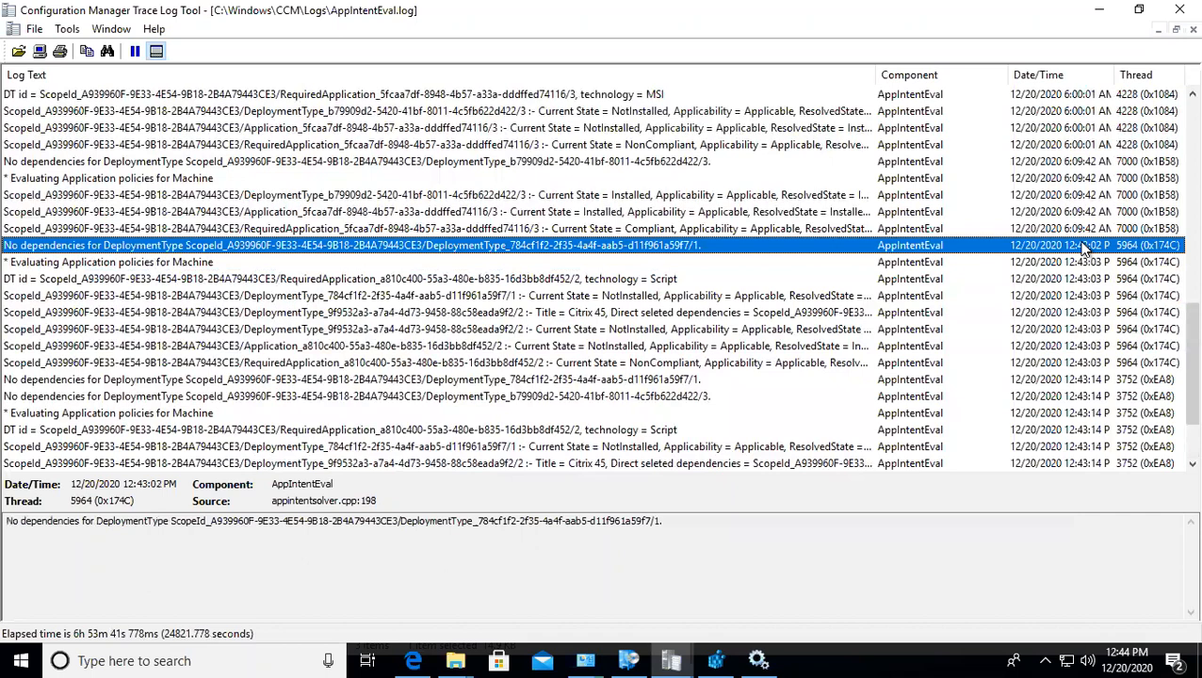
click(175, 280)
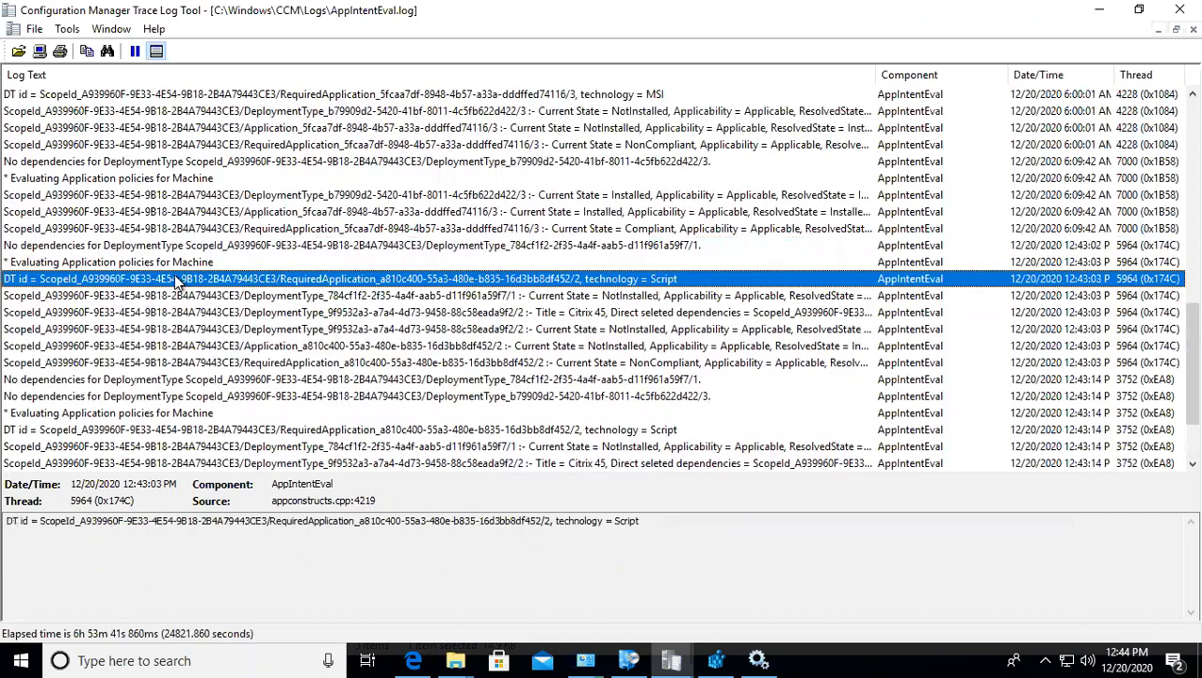
click(239, 296)
click(534, 326)
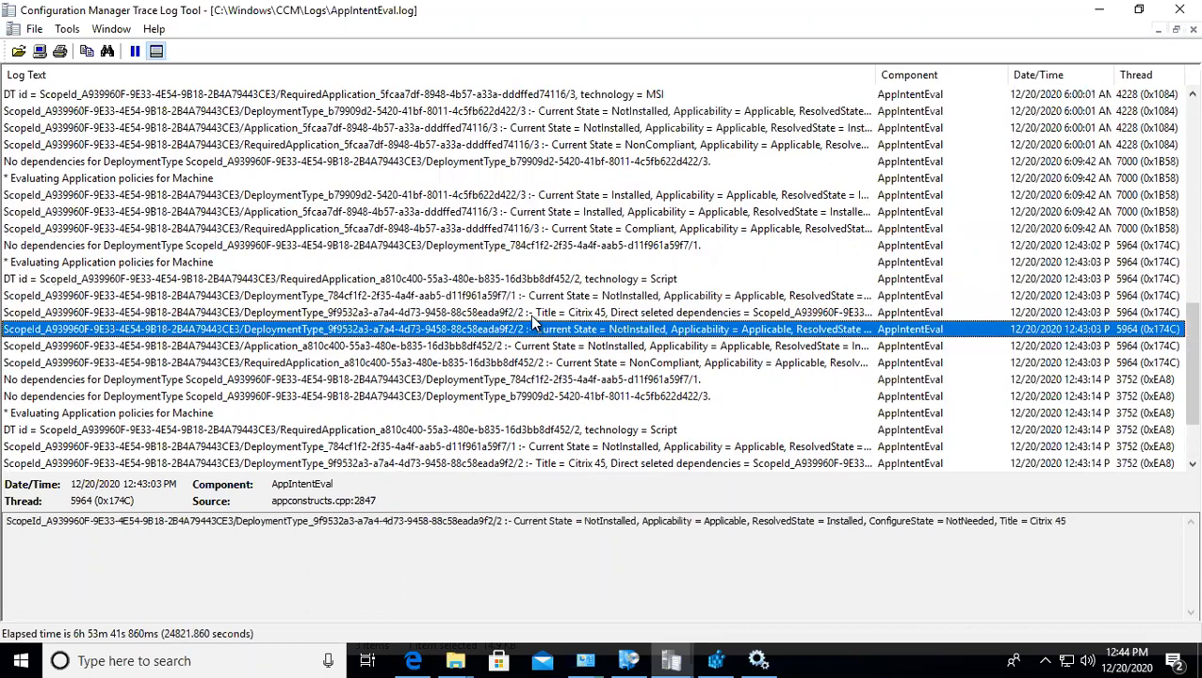
Step: Show the Citrix 45 direct dependencies entry from 12:43:03 PM and highlight the dependency's deployment type ID in its details
click(532, 317)
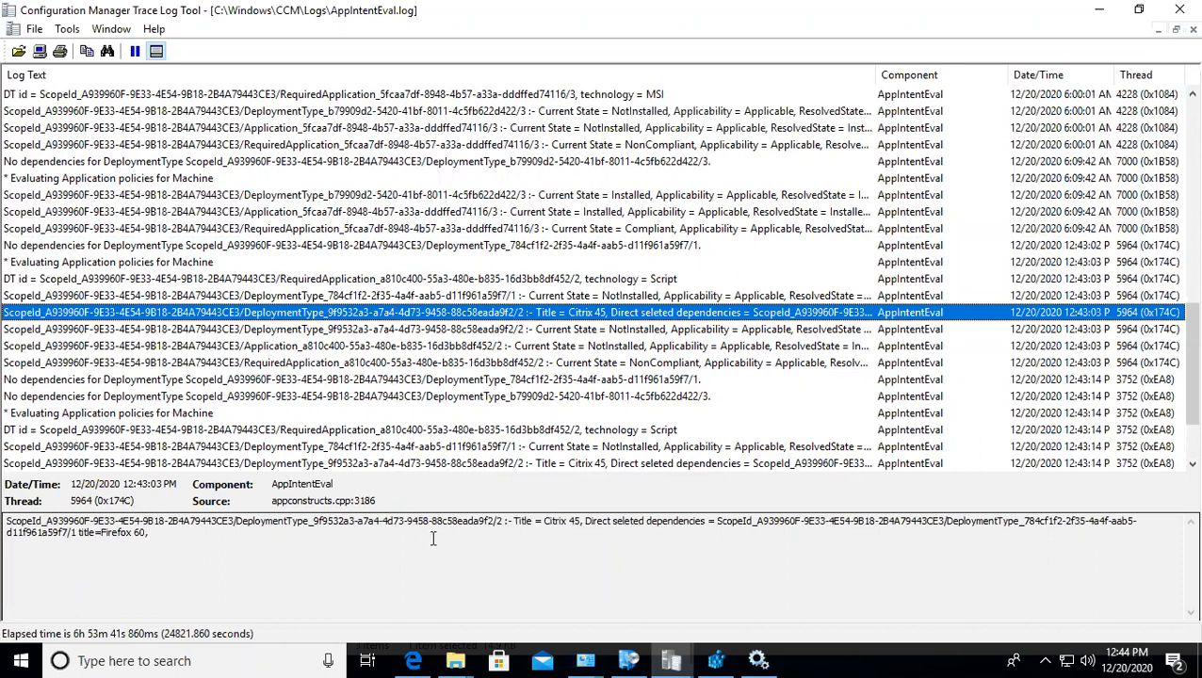
drag(604, 526, 675, 522)
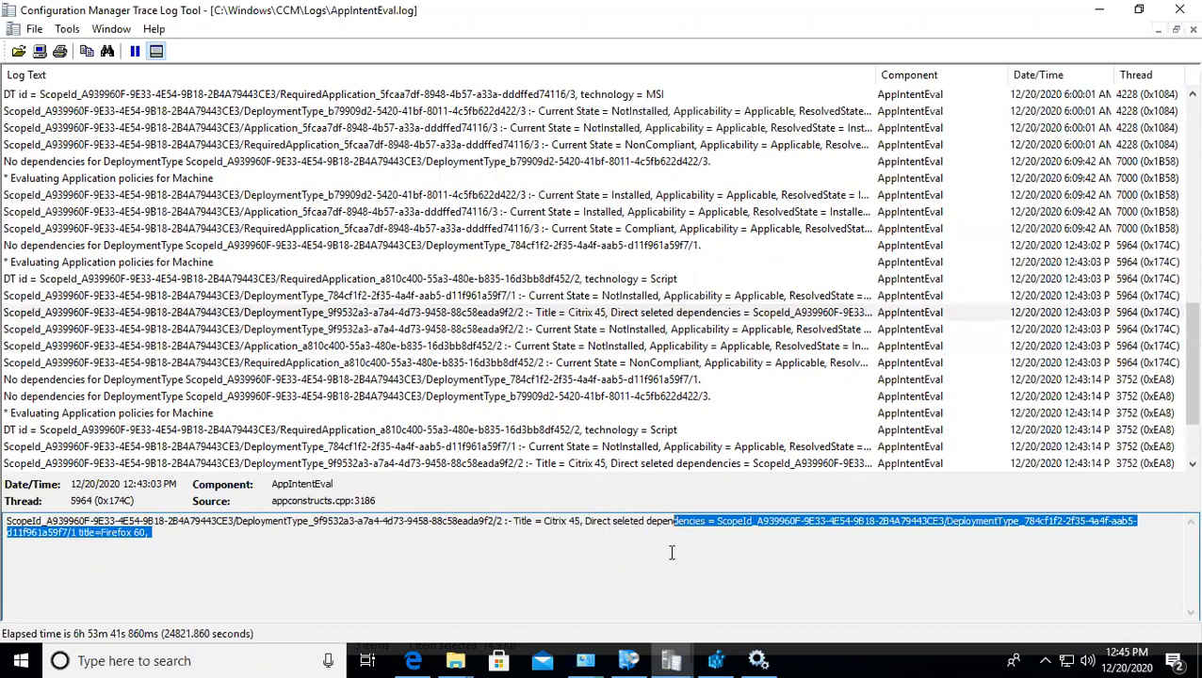
click(661, 549)
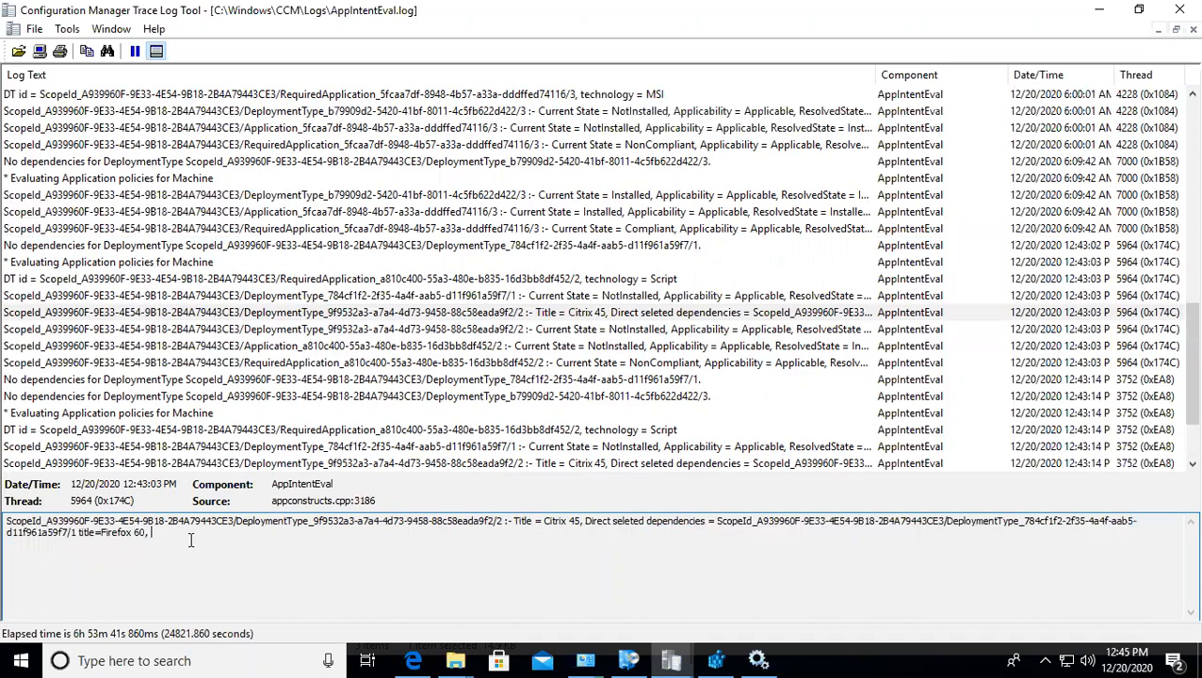
drag(586, 520, 1122, 521)
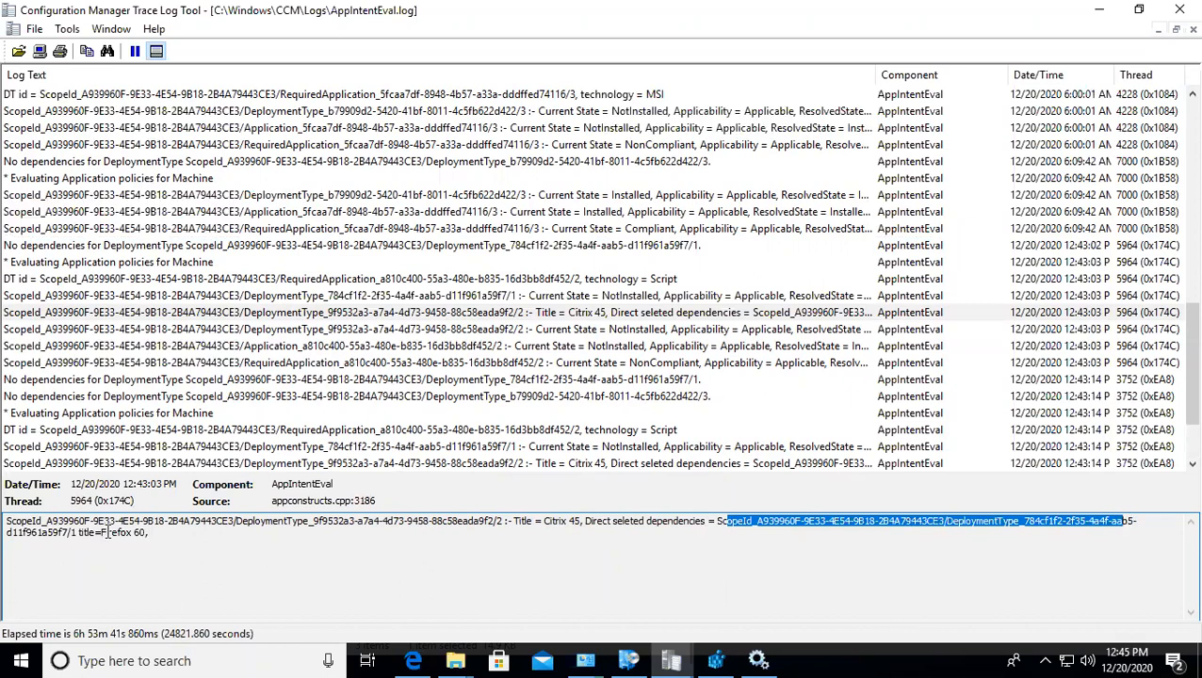
Step: Highlight the Firefox 60 title in the Citrix 45 dependency details and inspect the 12:43:14 PM application state and compliance entries
drag(105, 532, 141, 533)
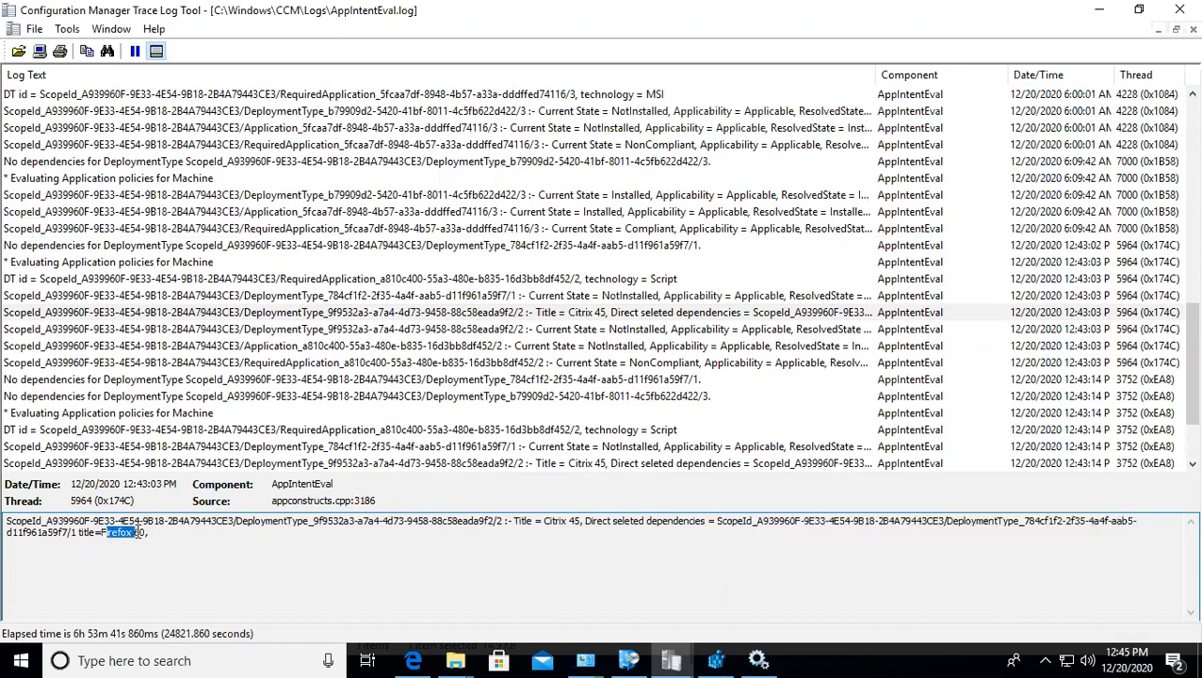
click(388, 431)
scroll(388, 431, down, 2)
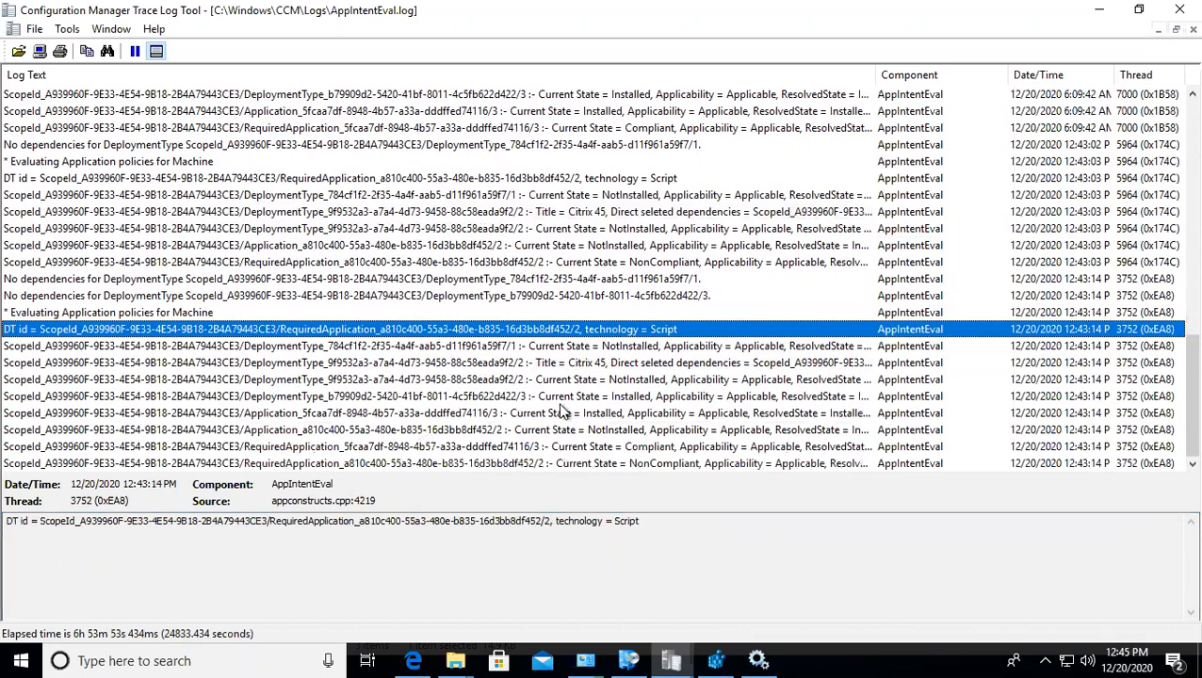
click(595, 369)
click(594, 418)
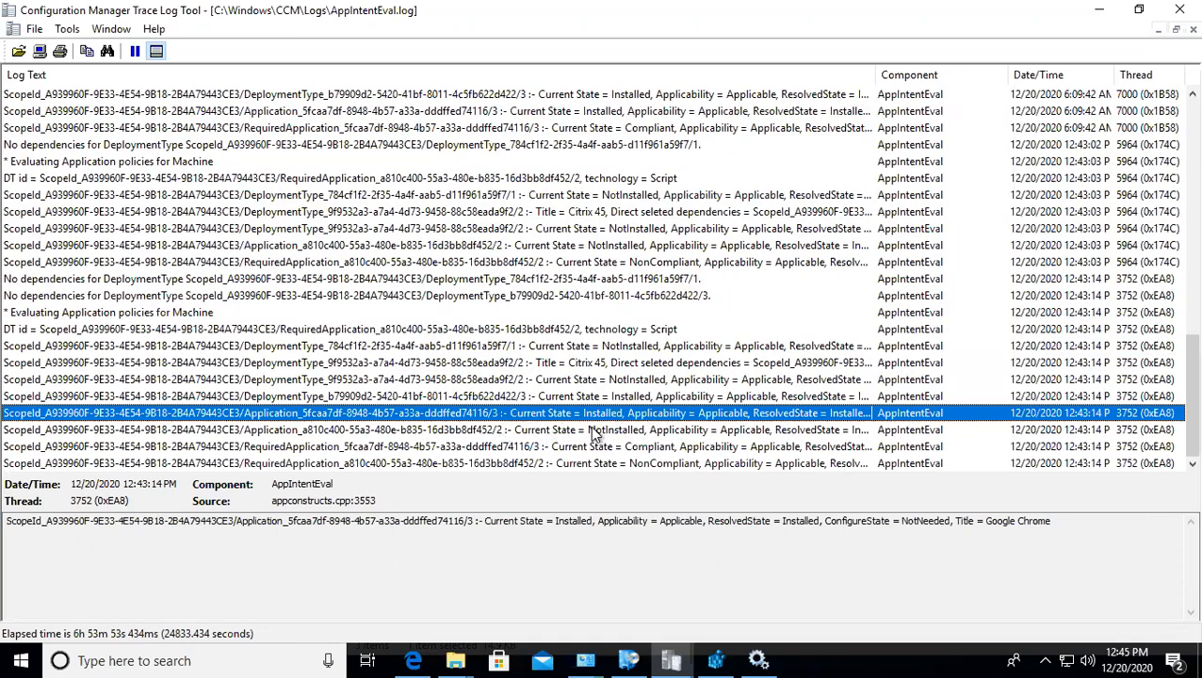
click(642, 444)
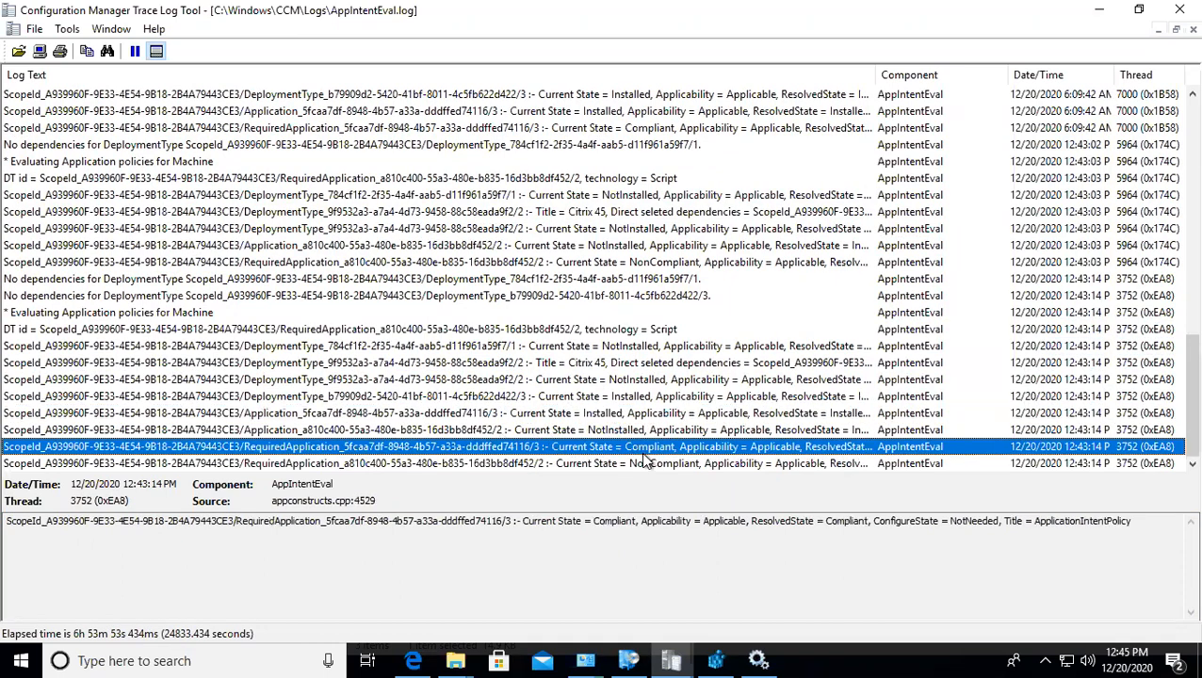
click(644, 462)
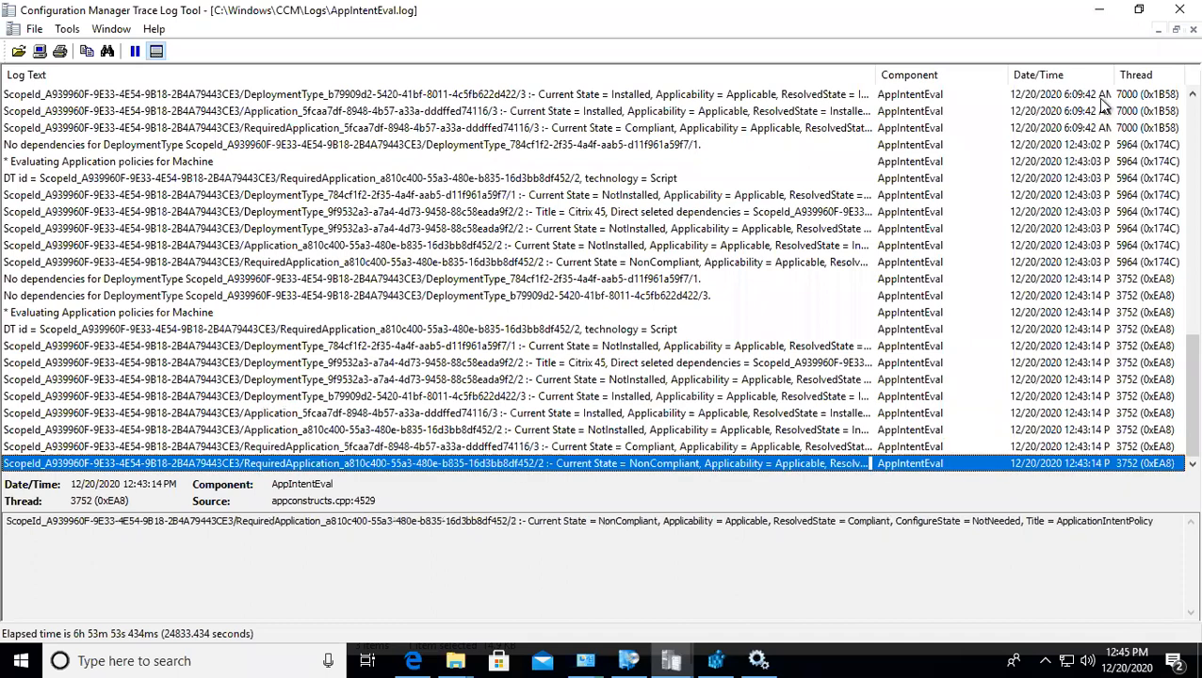
Step: Minimize the AppIntentEval log, bring the AppDiscovery log to the front and maximize its window
click(1098, 10)
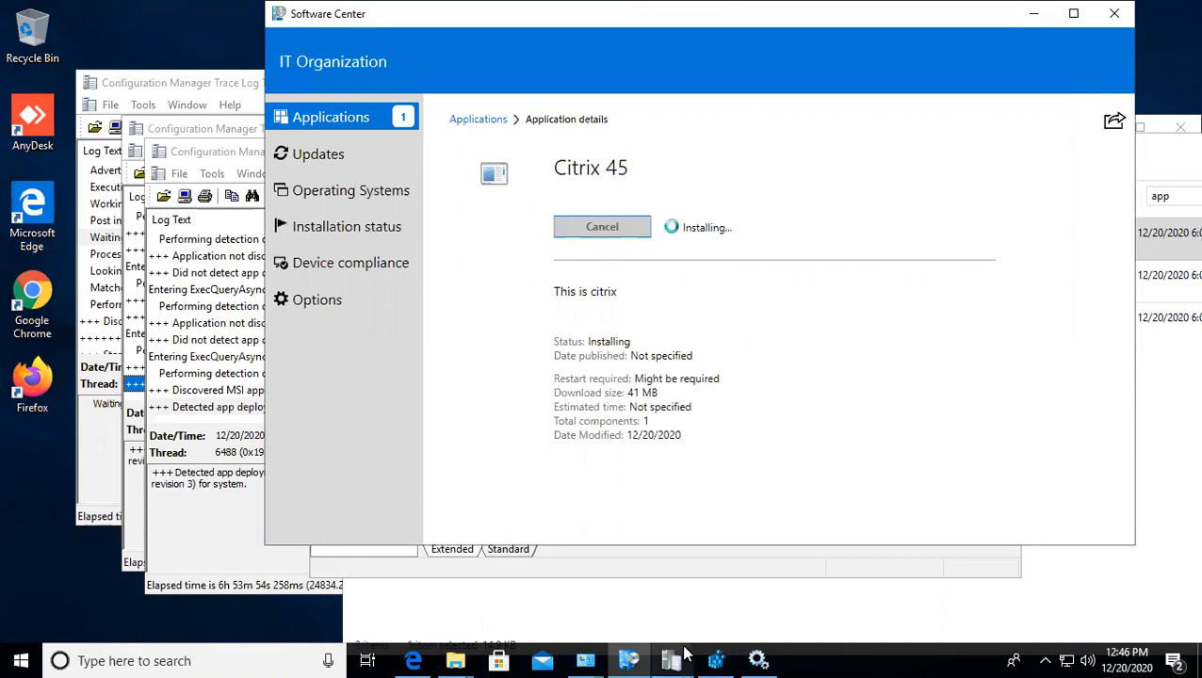
mouse_move(674, 654)
click(957, 602)
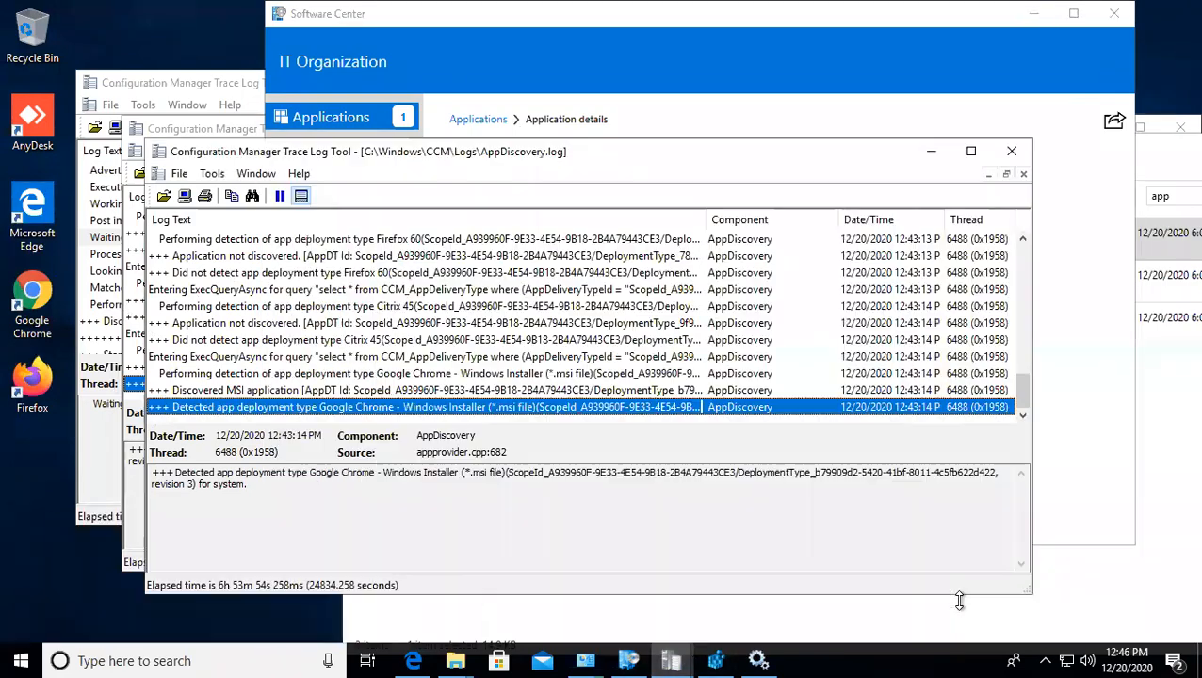
double_click(602, 150)
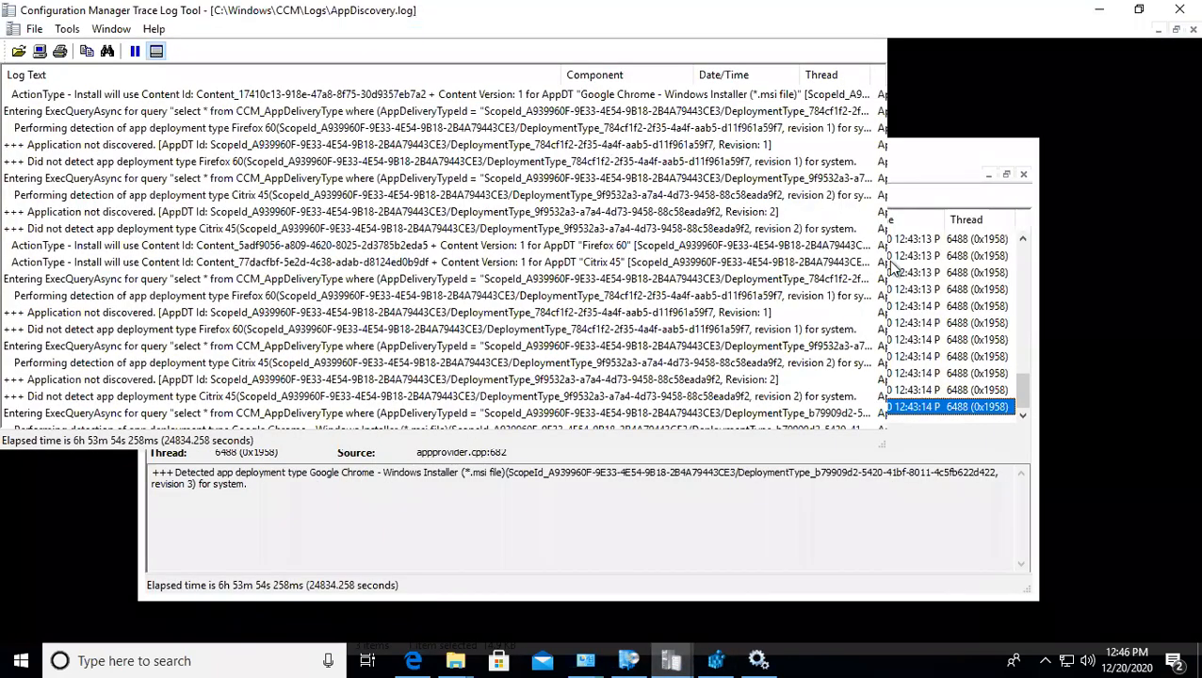
Step: Examine the AppDiscovery detection entries for Firefox 60 from 12:43:02 PM and the Google Chrome detection entry from 12:43:14 PM
click(1089, 245)
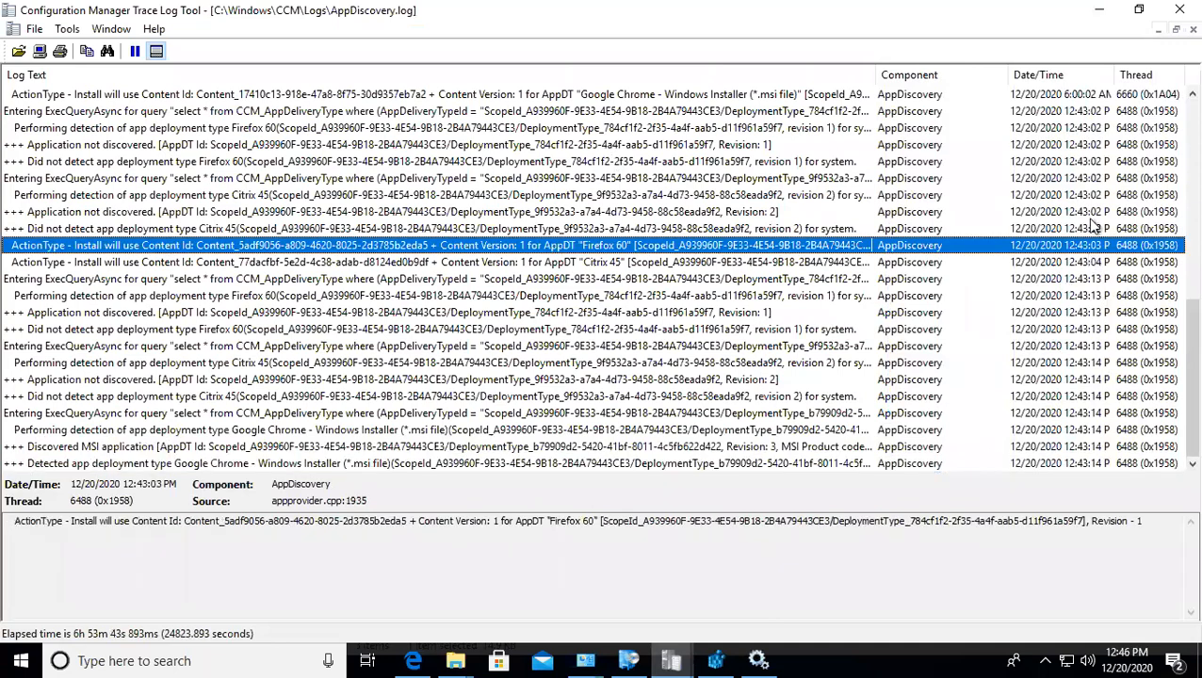
click(1073, 112)
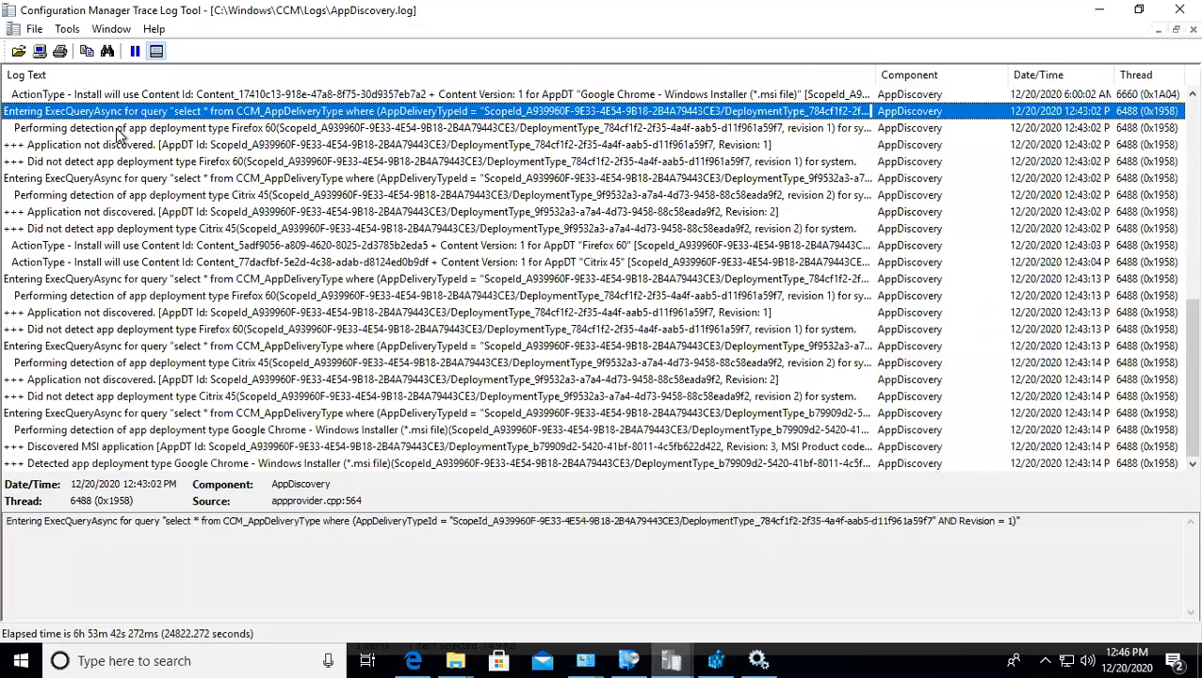
click(119, 131)
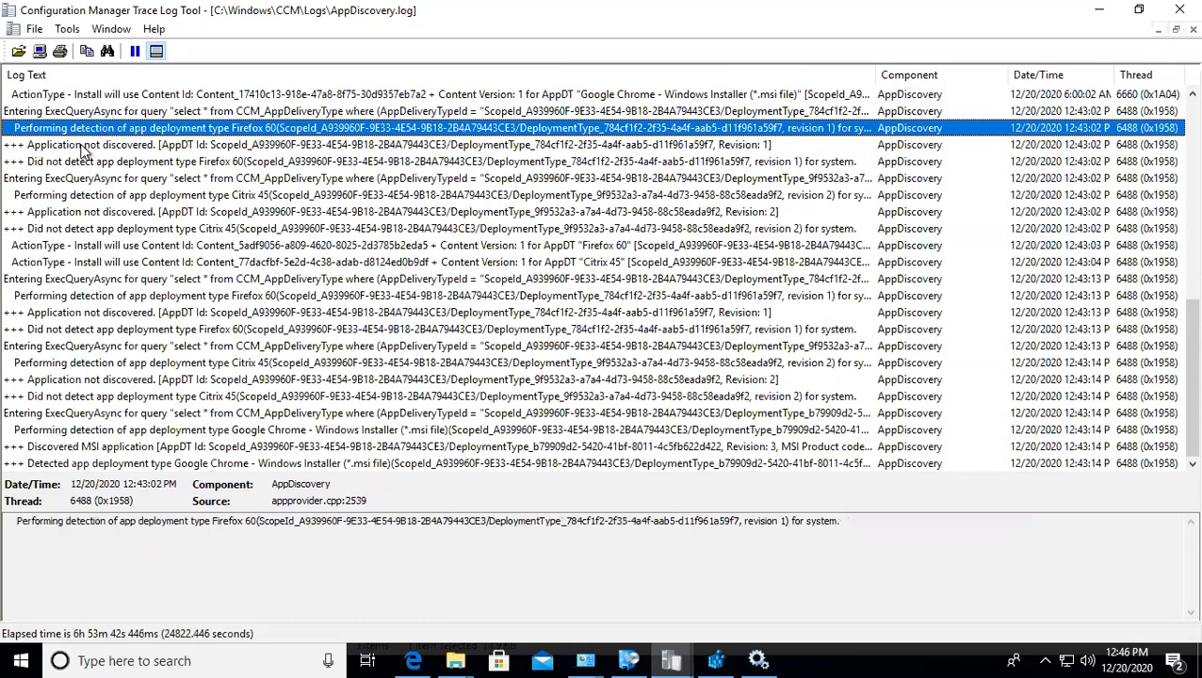
click(83, 146)
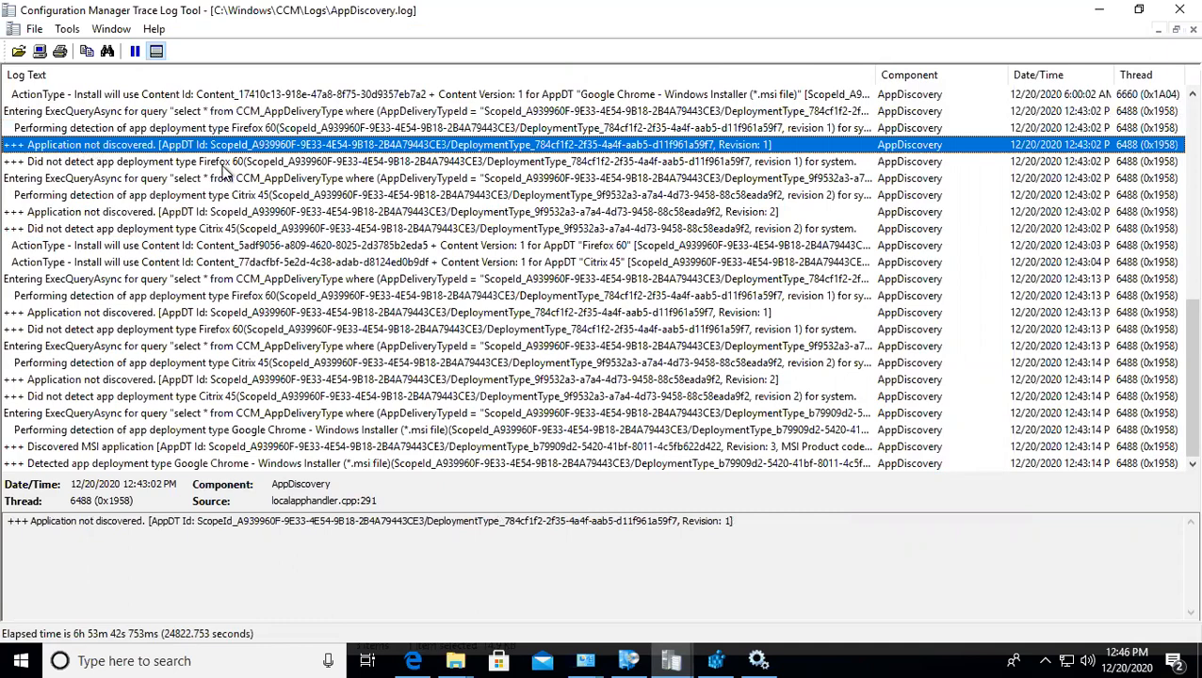
click(49, 466)
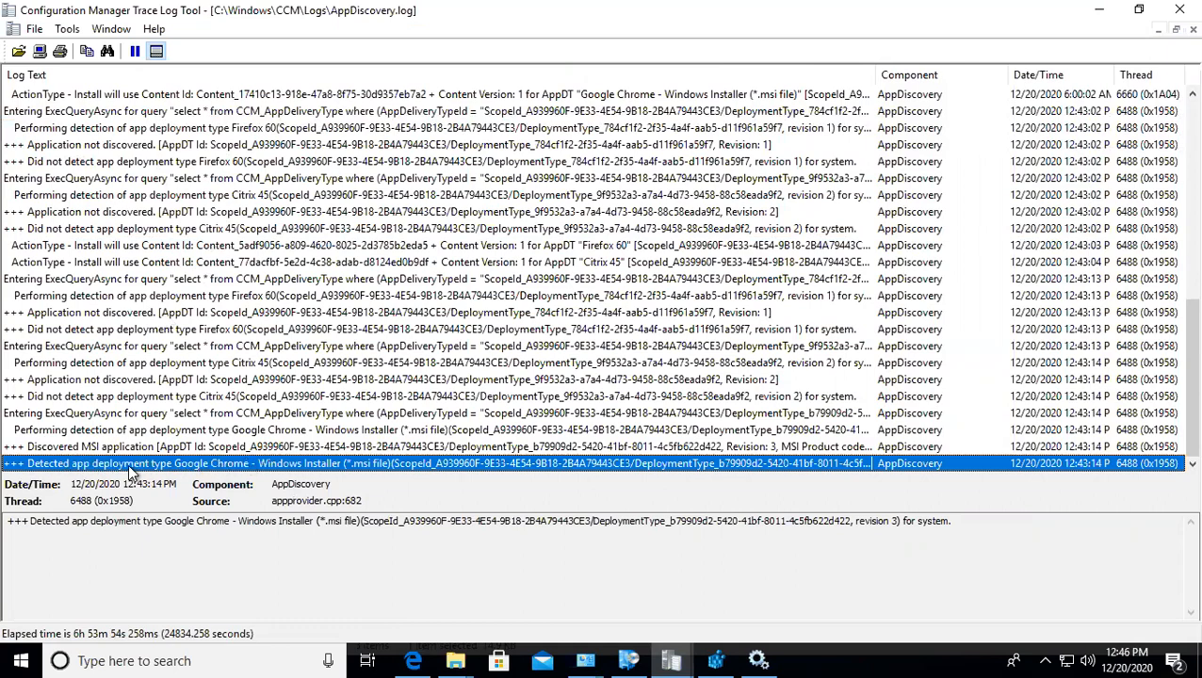
click(71, 148)
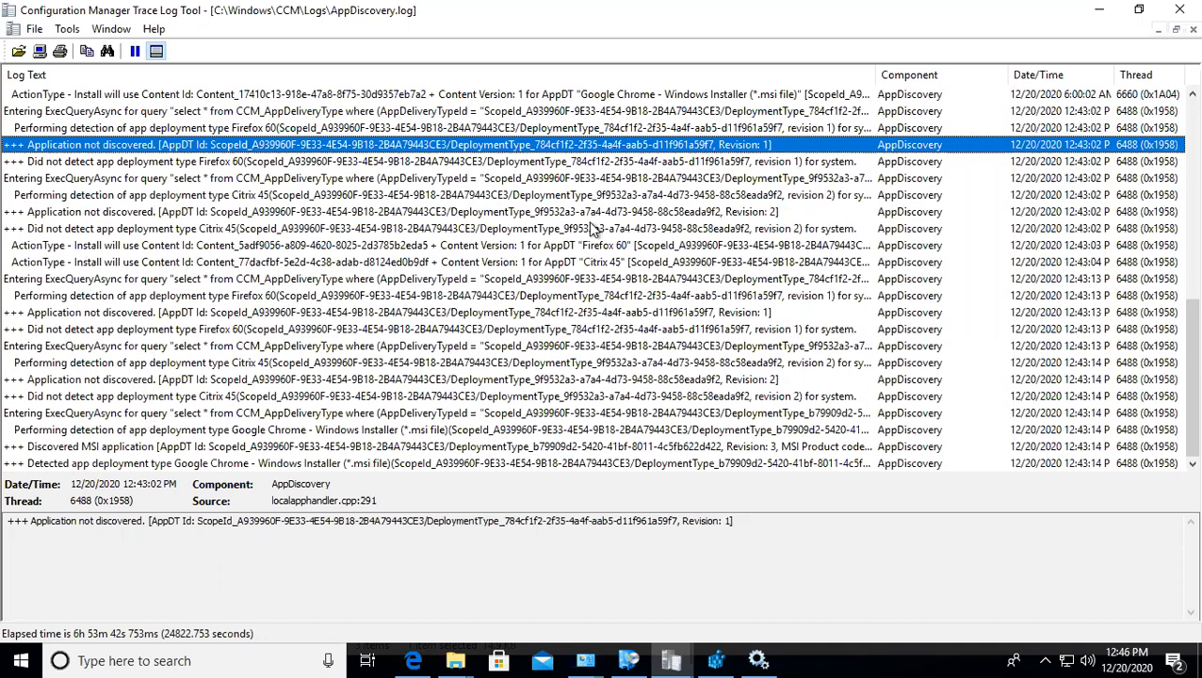
Step: Bring the AppEnforce log to the front among the open log windows and maximize it
click(645, 655)
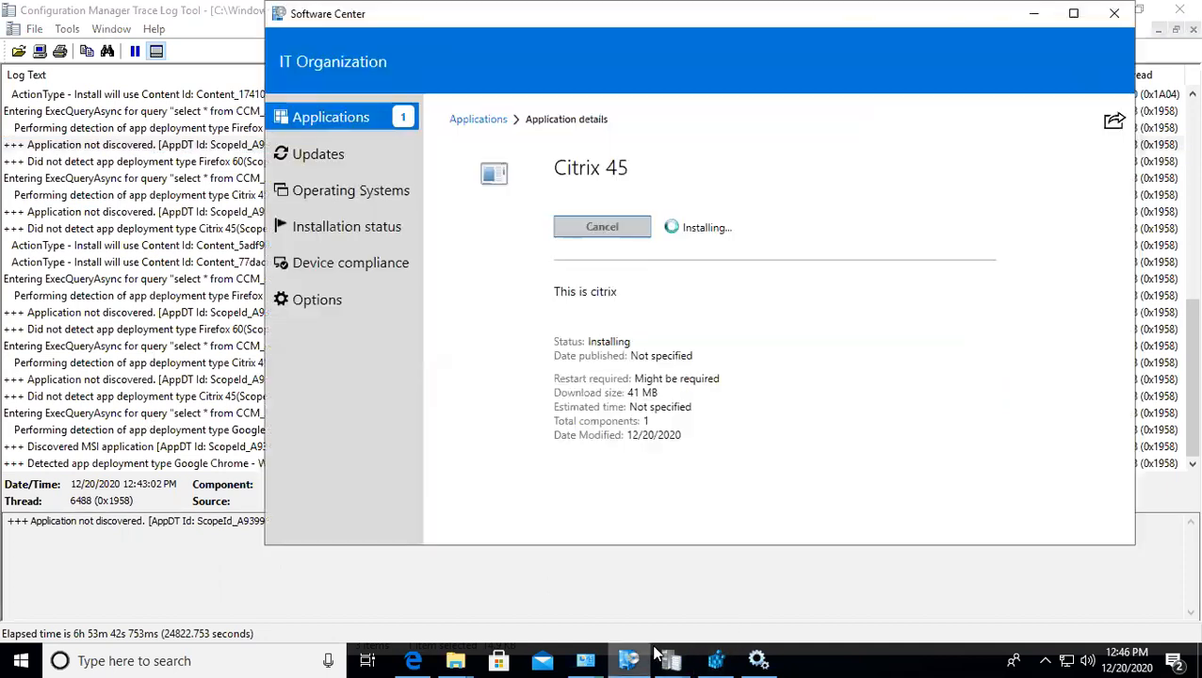
click(665, 651)
click(688, 583)
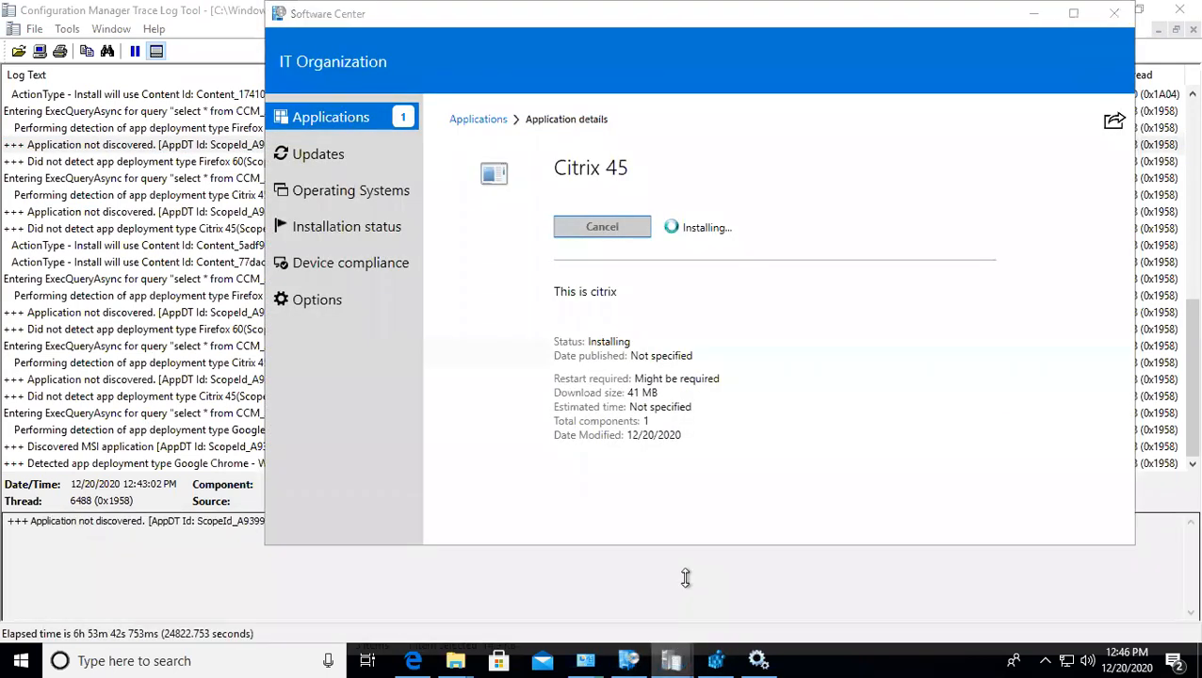
click(670, 659)
click(551, 585)
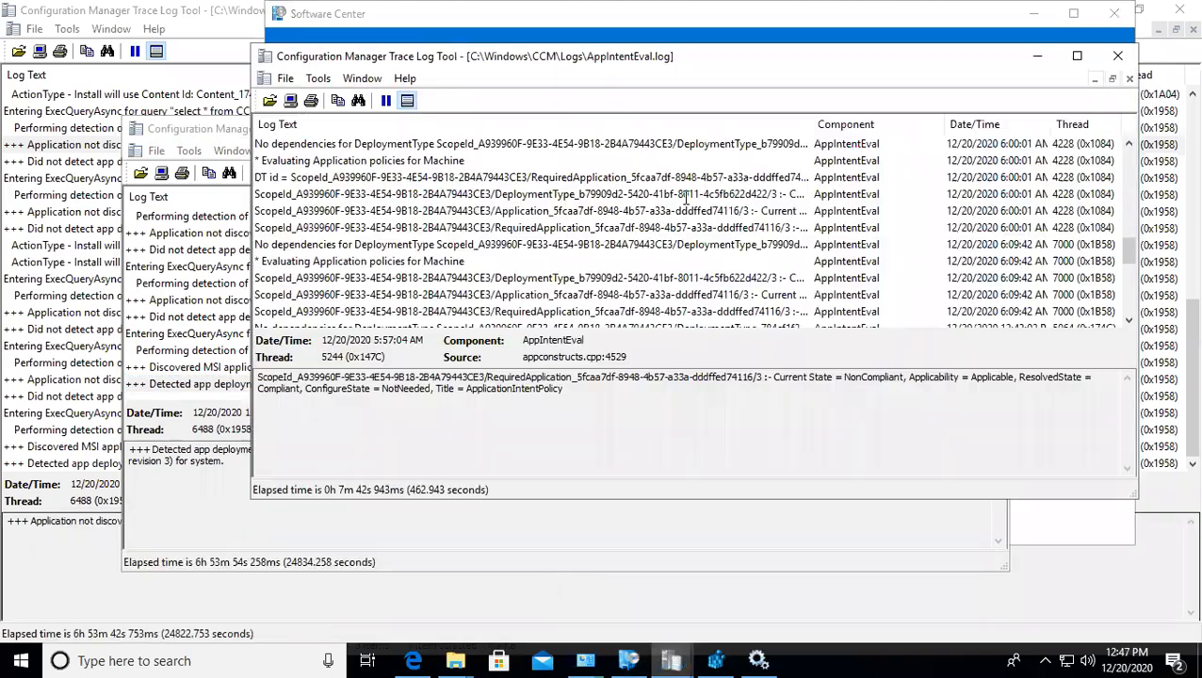
click(670, 656)
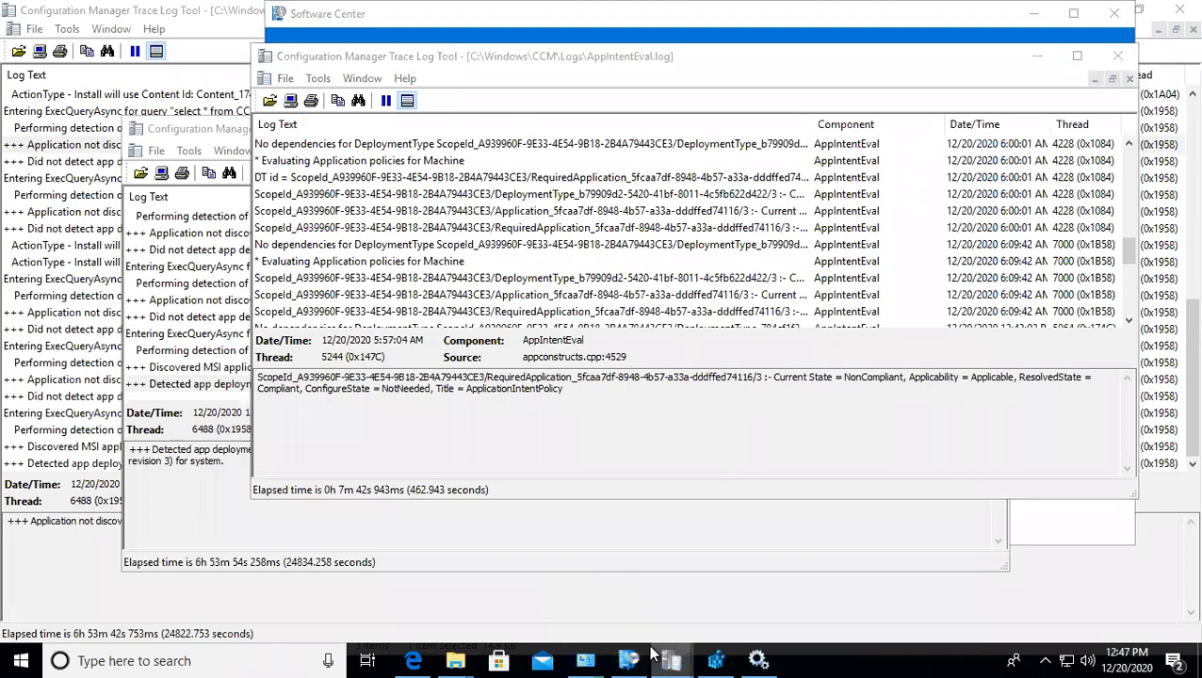
click(328, 565)
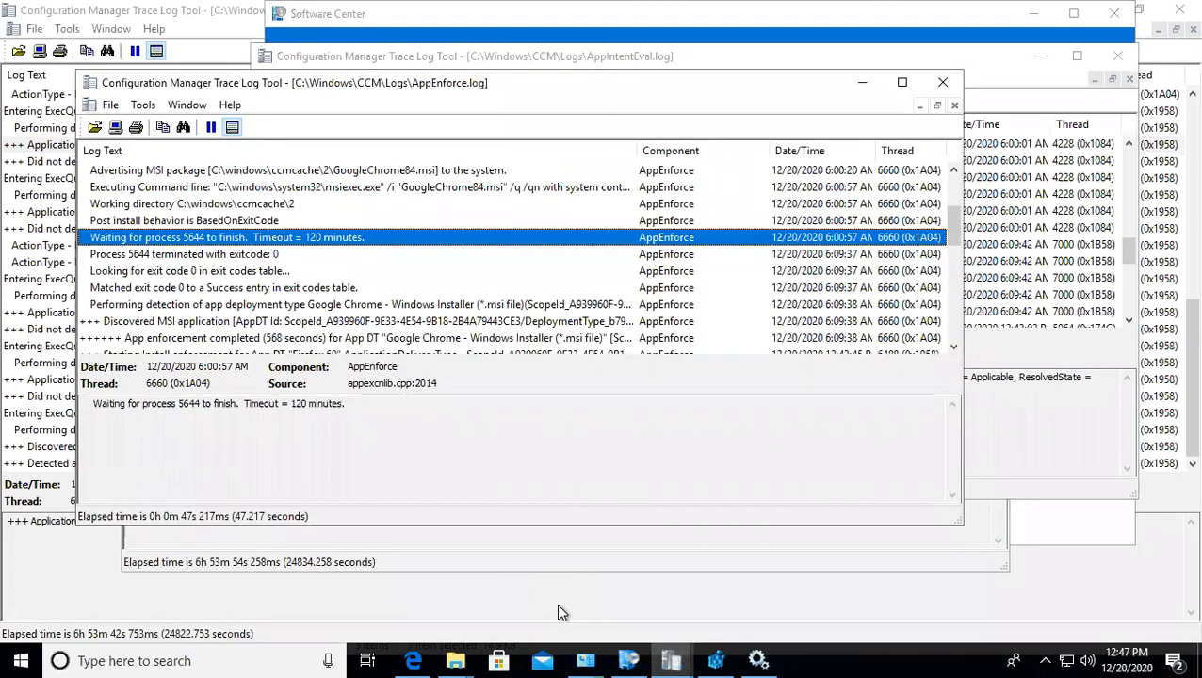
double_click(608, 95)
Step: Locate the Firefox 60 install enforcement start in AppEnforce and inspect its 12:43:45 PM detection entries
scroll(1027, 261, up, 2)
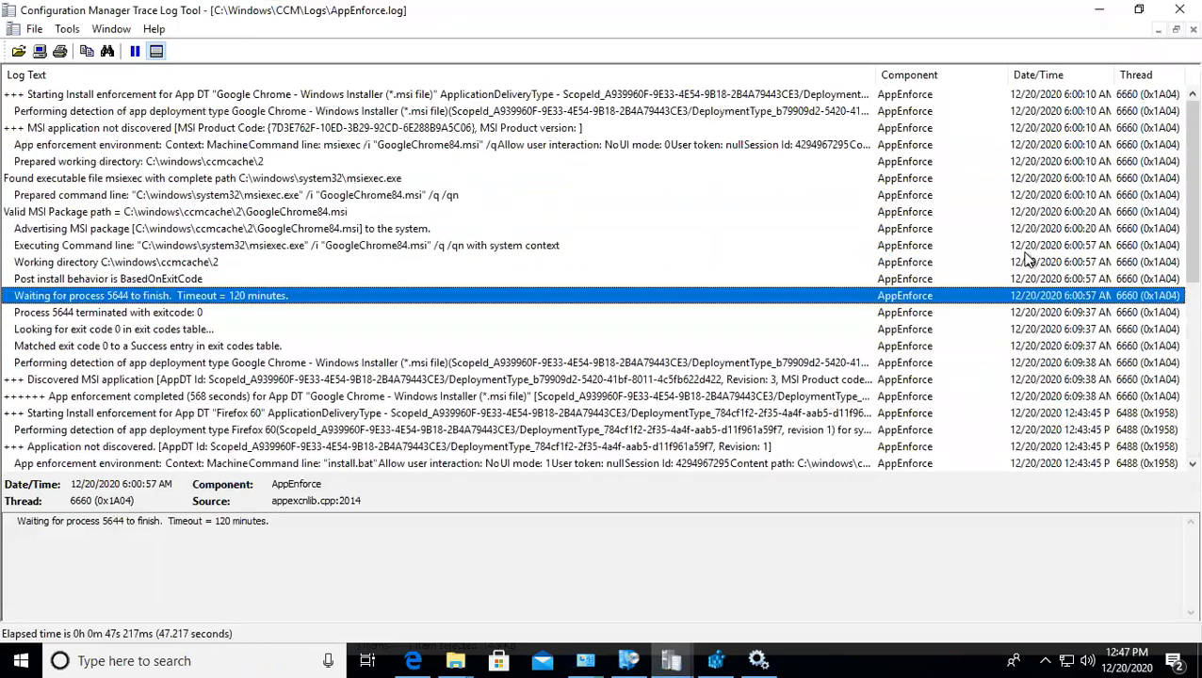
scroll(1035, 245, down, 3)
click(1069, 213)
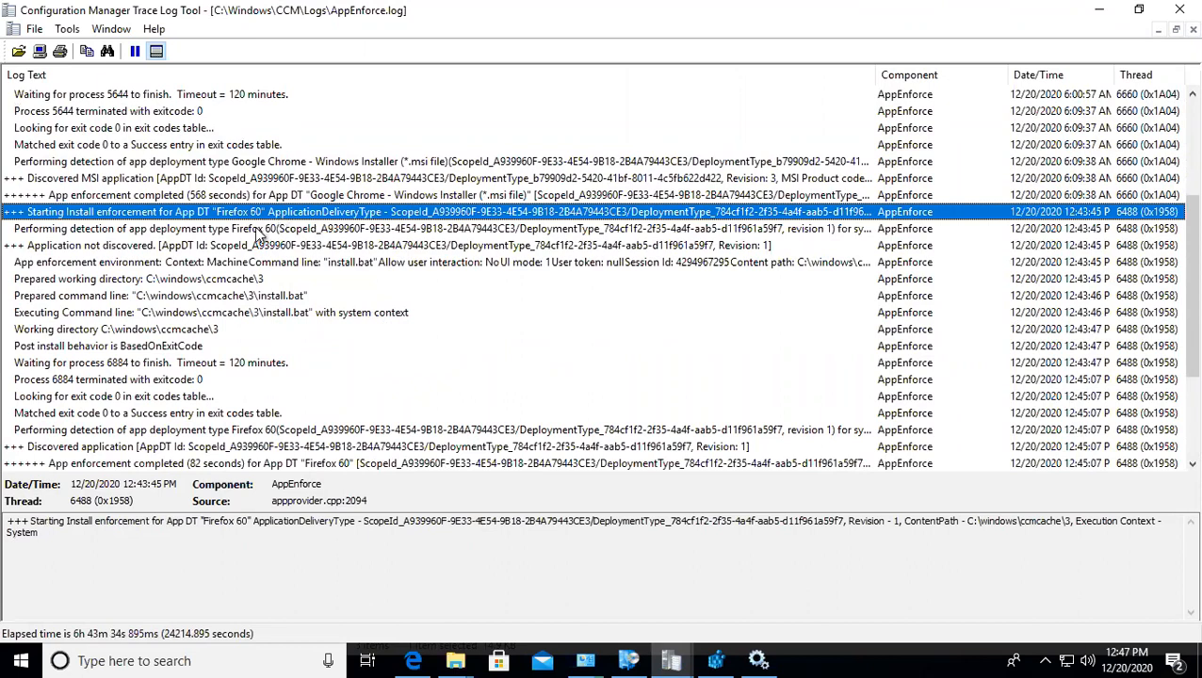
click(123, 231)
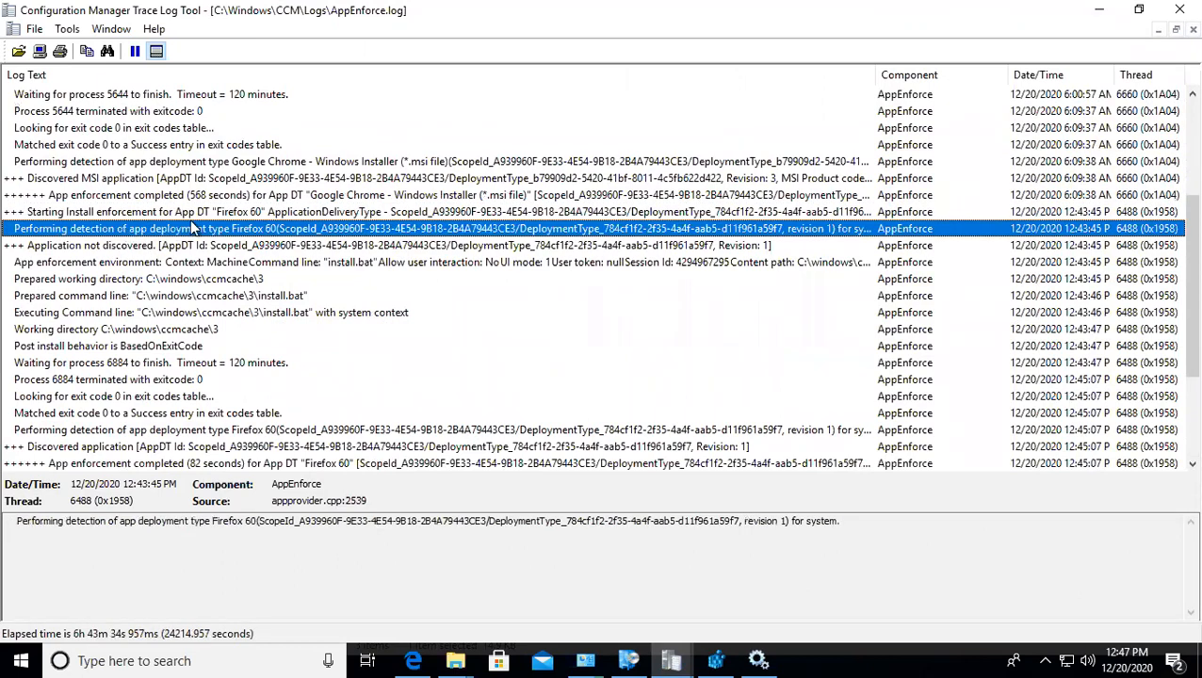
click(186, 210)
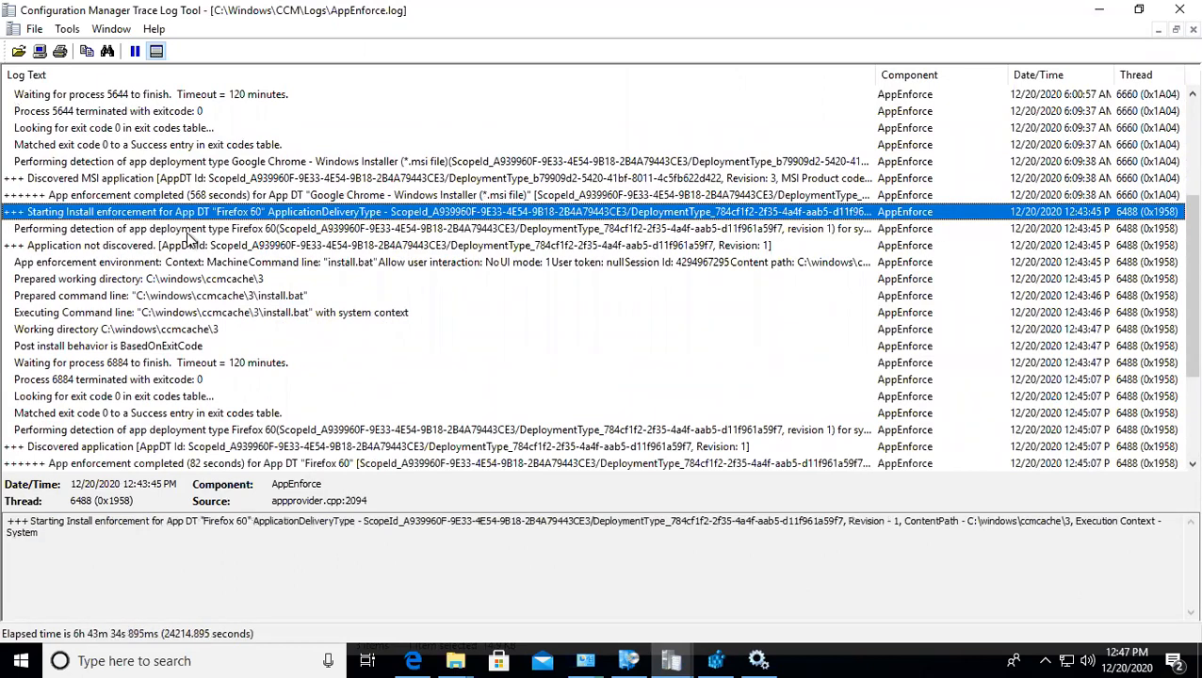
click(187, 230)
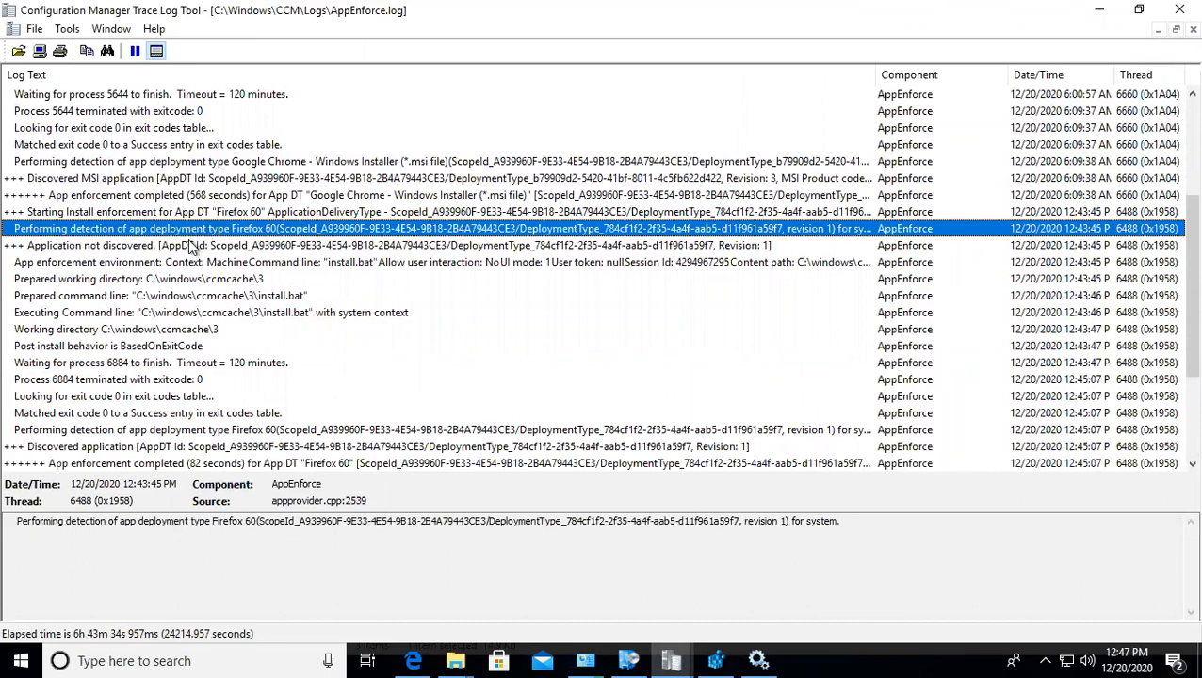
click(180, 247)
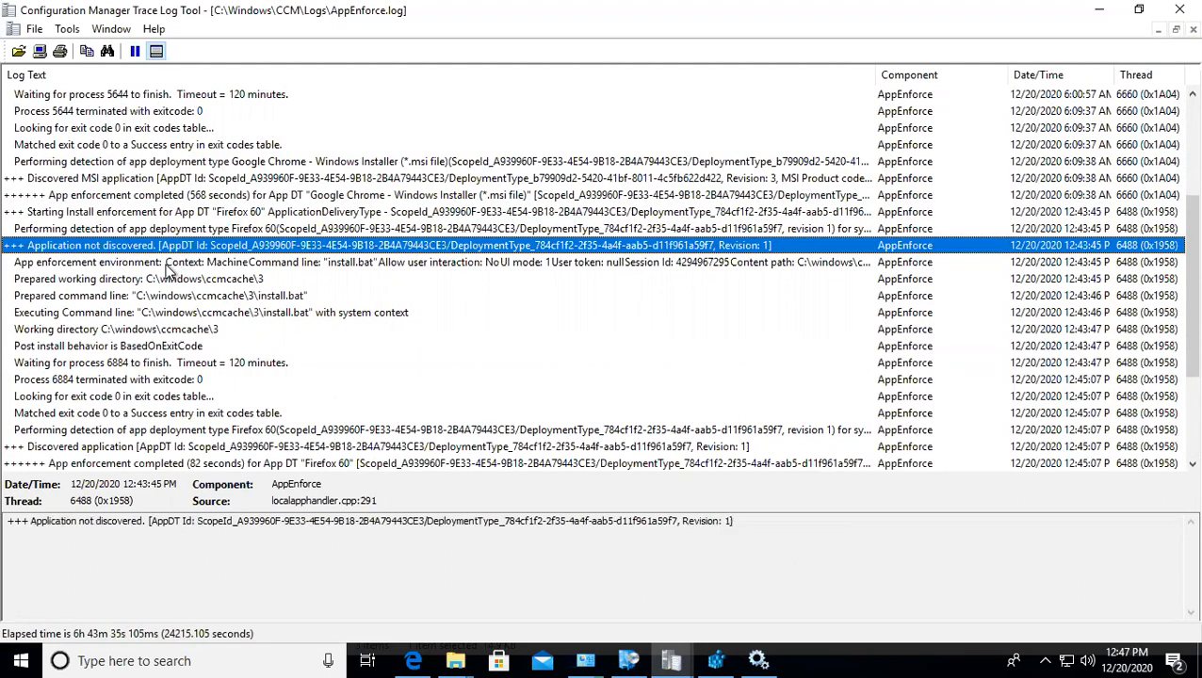
Step: Inspect the Firefox 60 working directory, install.bat command line, process exit code and post-install detection entries
click(195, 282)
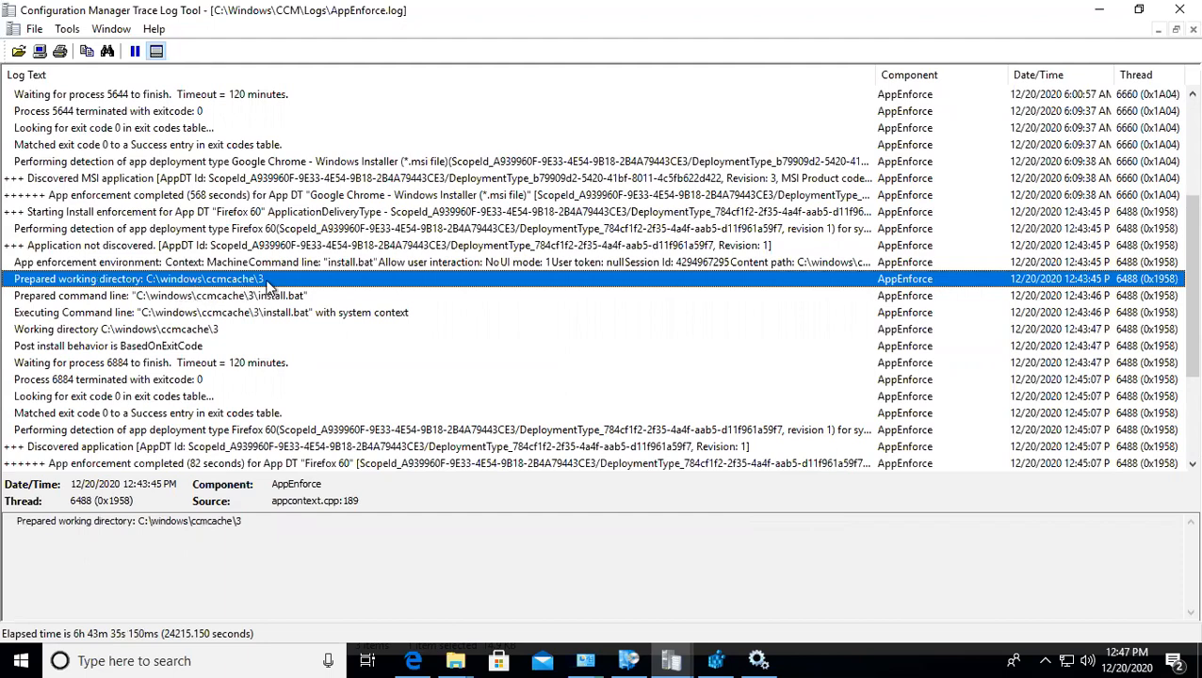
click(249, 314)
scroll(250, 320, down, 1)
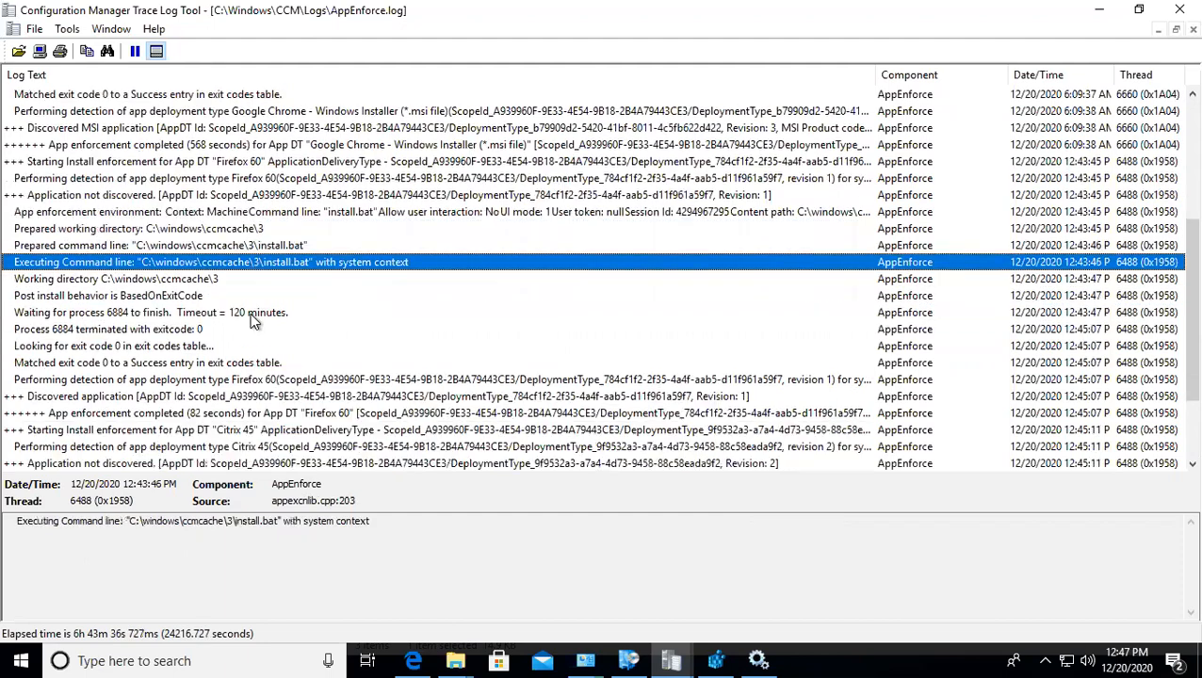
scroll(252, 322, down, 2)
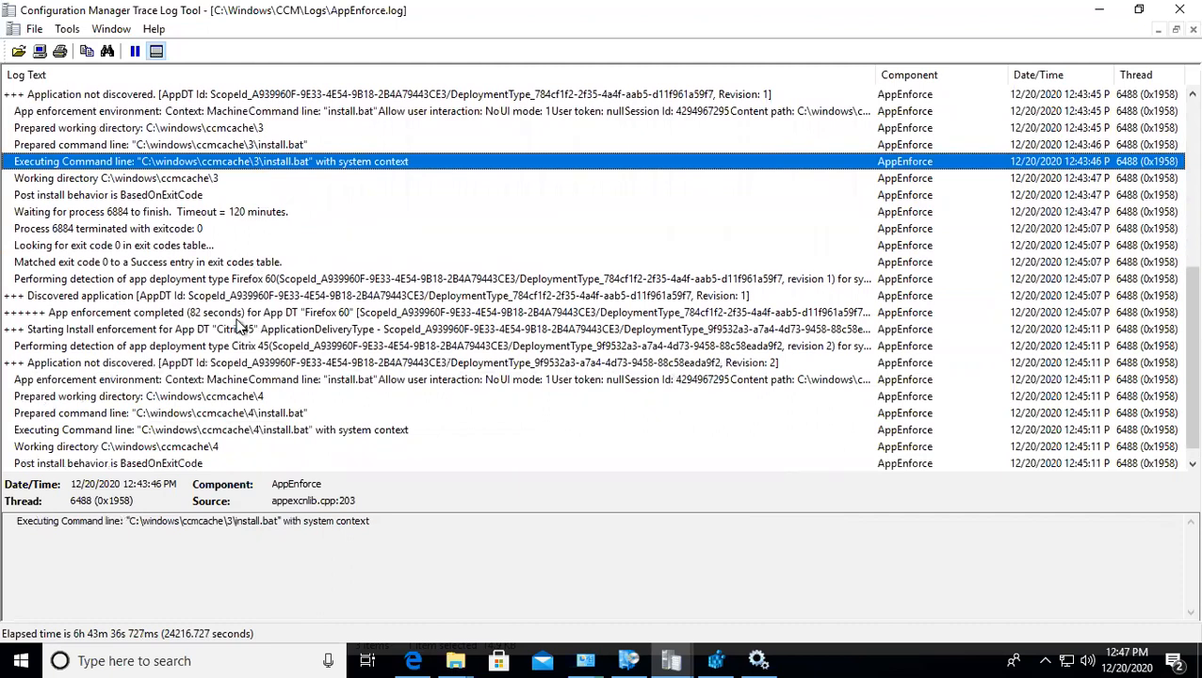
click(56, 231)
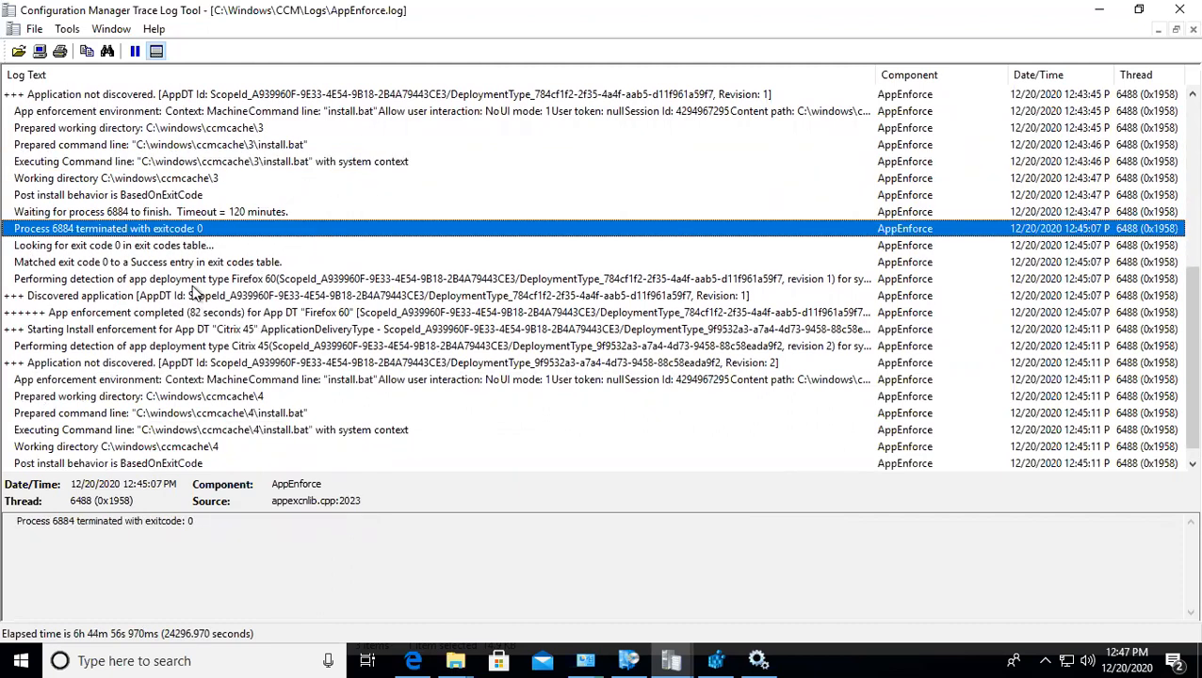
click(193, 280)
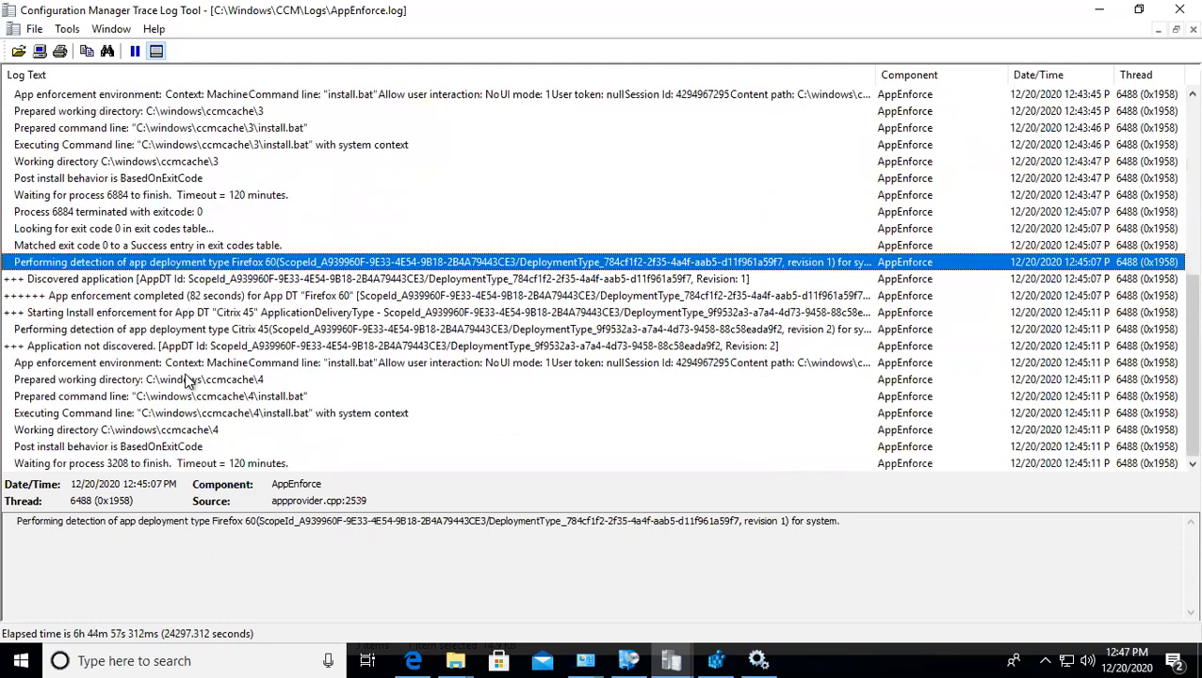
Step: Inspect the Citrix 45 install enforcement entries from 12:45:11 PM, from the enforcement start to the wait for the install process
click(160, 449)
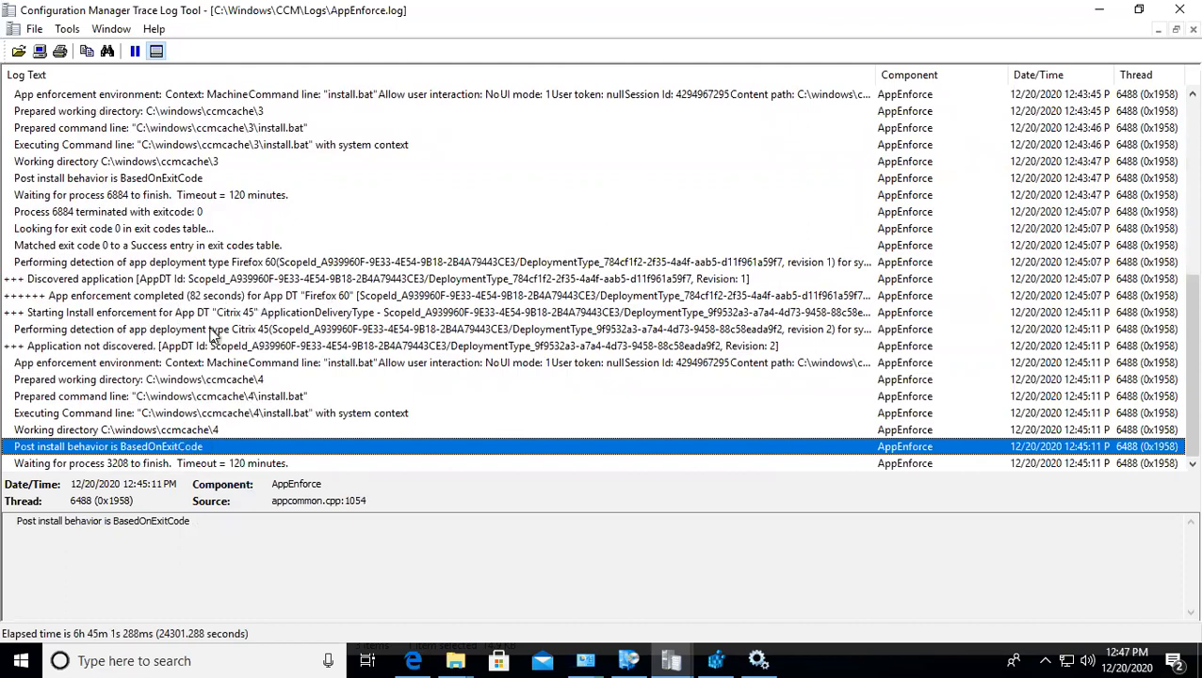
click(273, 317)
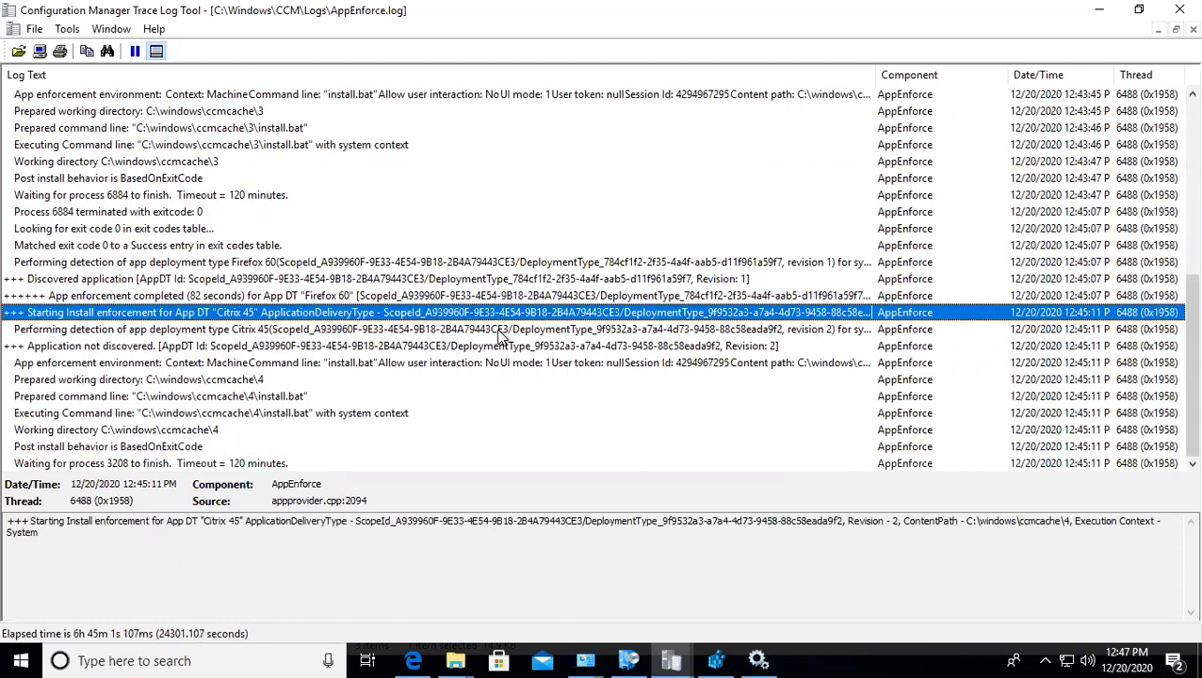
click(217, 465)
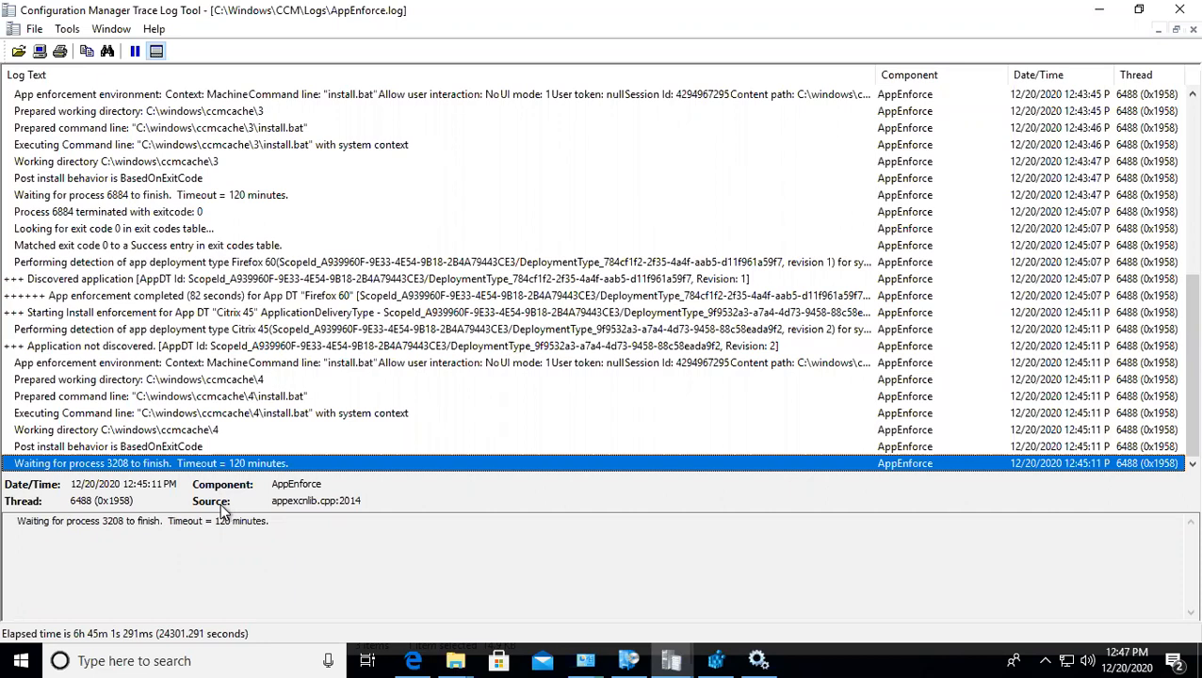
Step: Check the Citrix 45 installation status in Software Center and minimize the remote desktop session to return to the Word document
click(626, 657)
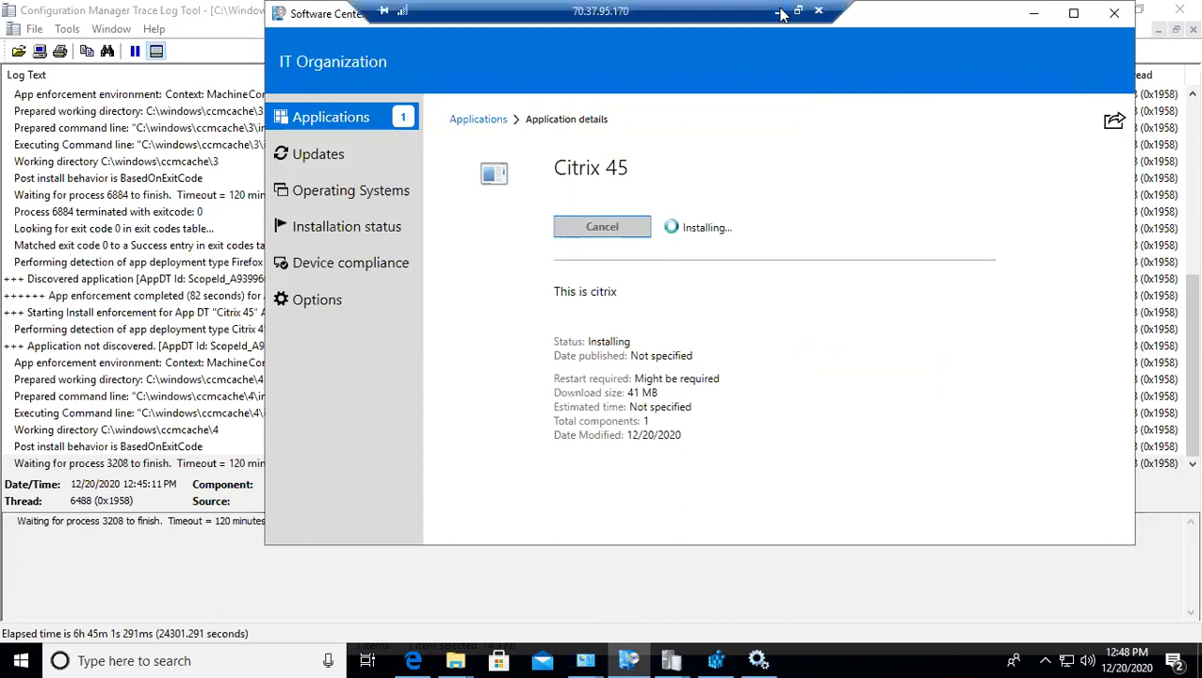
click(778, 11)
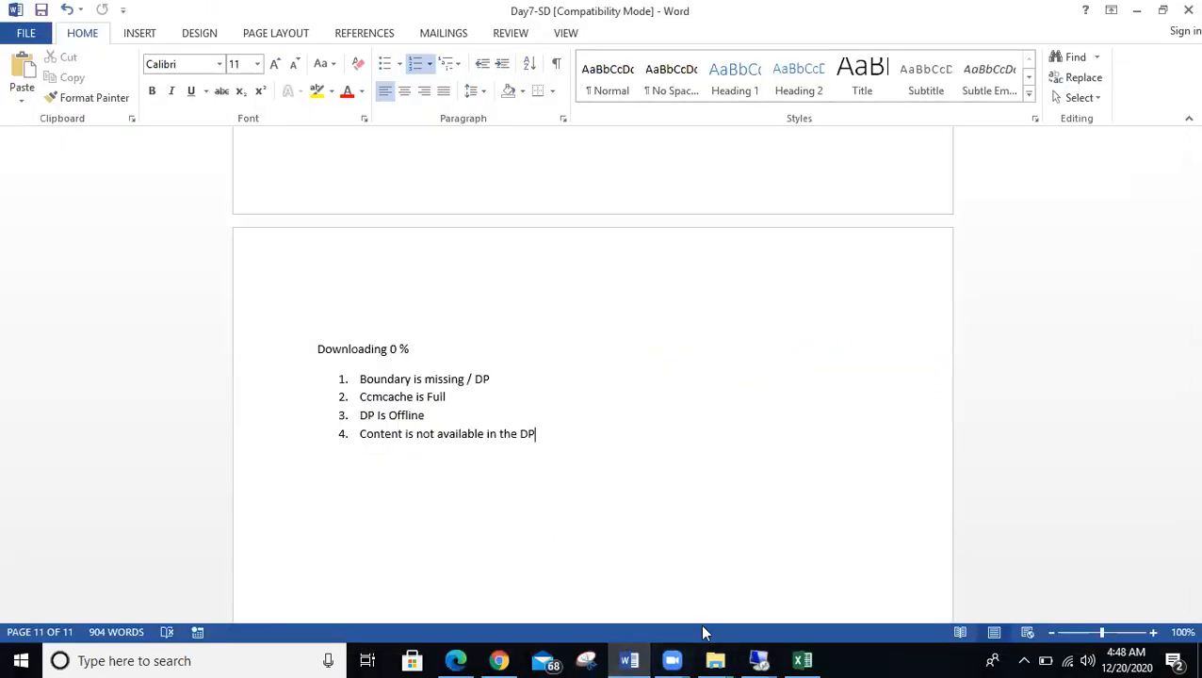
click(705, 633)
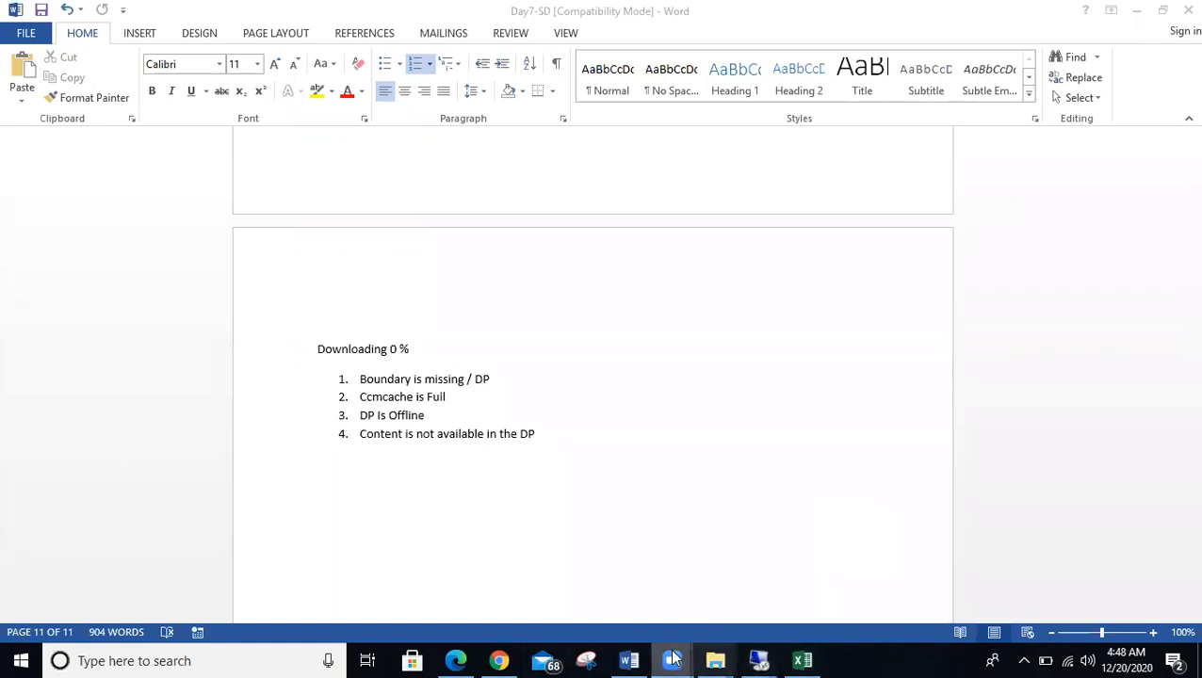
mouse_move(786, 647)
click(894, 579)
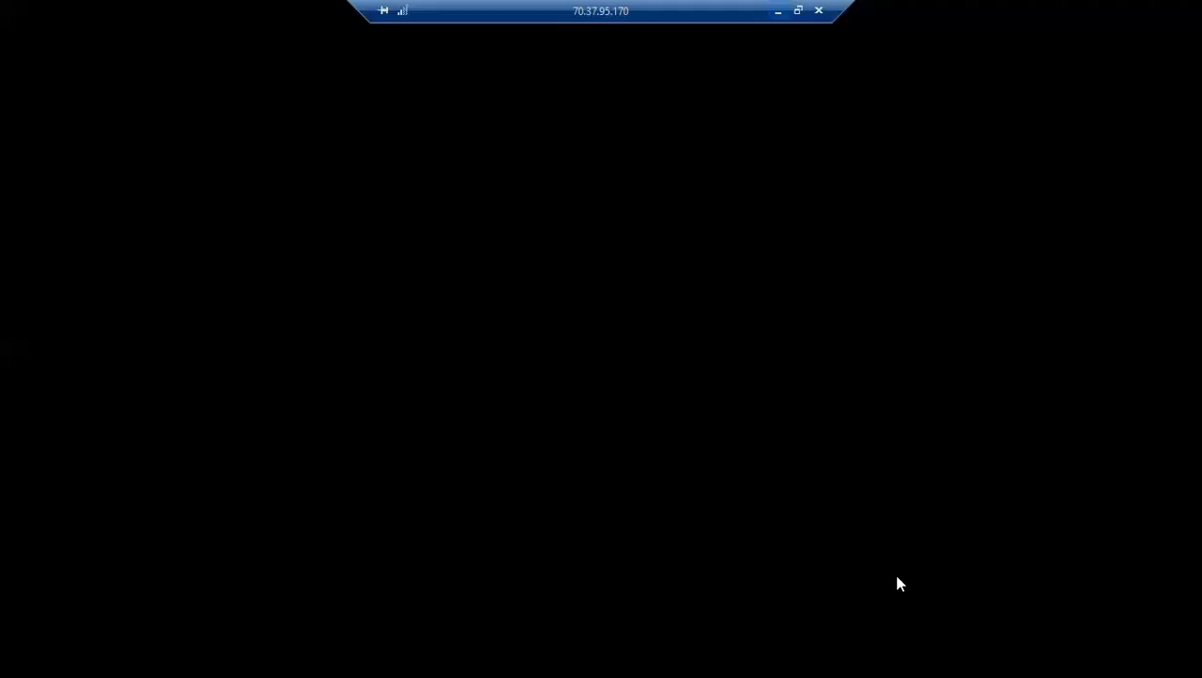
click(776, 15)
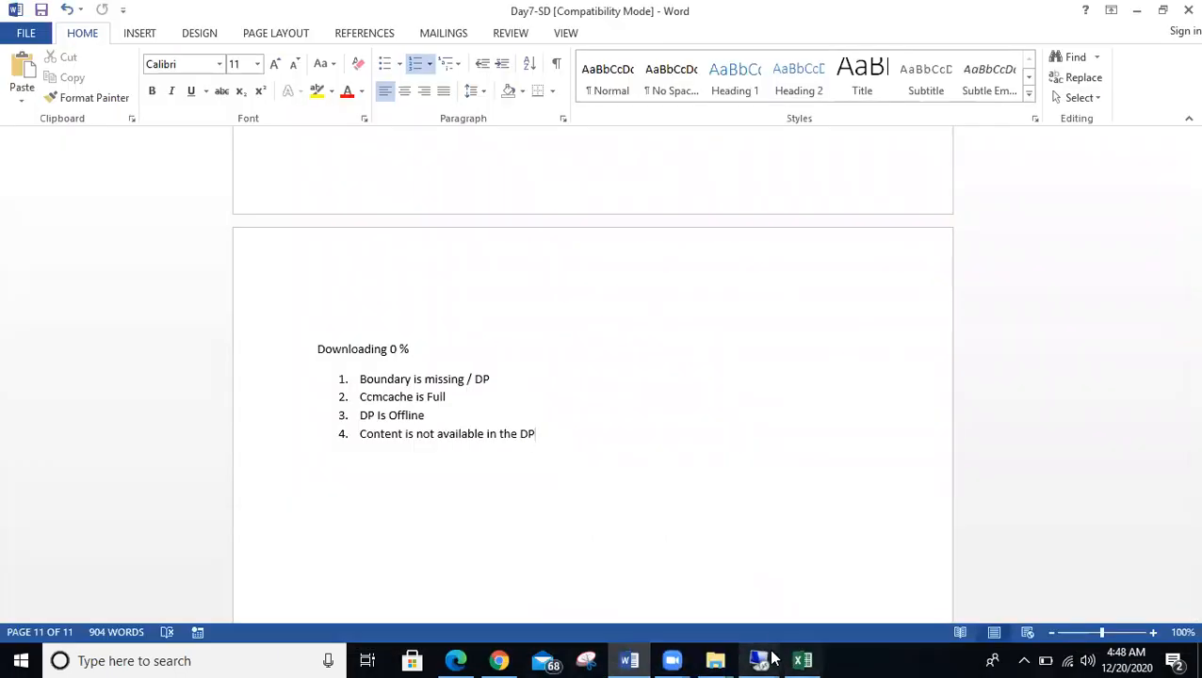
Step: Switch to the sccm remote session and review the Citrix 45 and Google Chrome deployment summaries in the Monitoring workspace
mouse_move(758, 659)
click(515, 565)
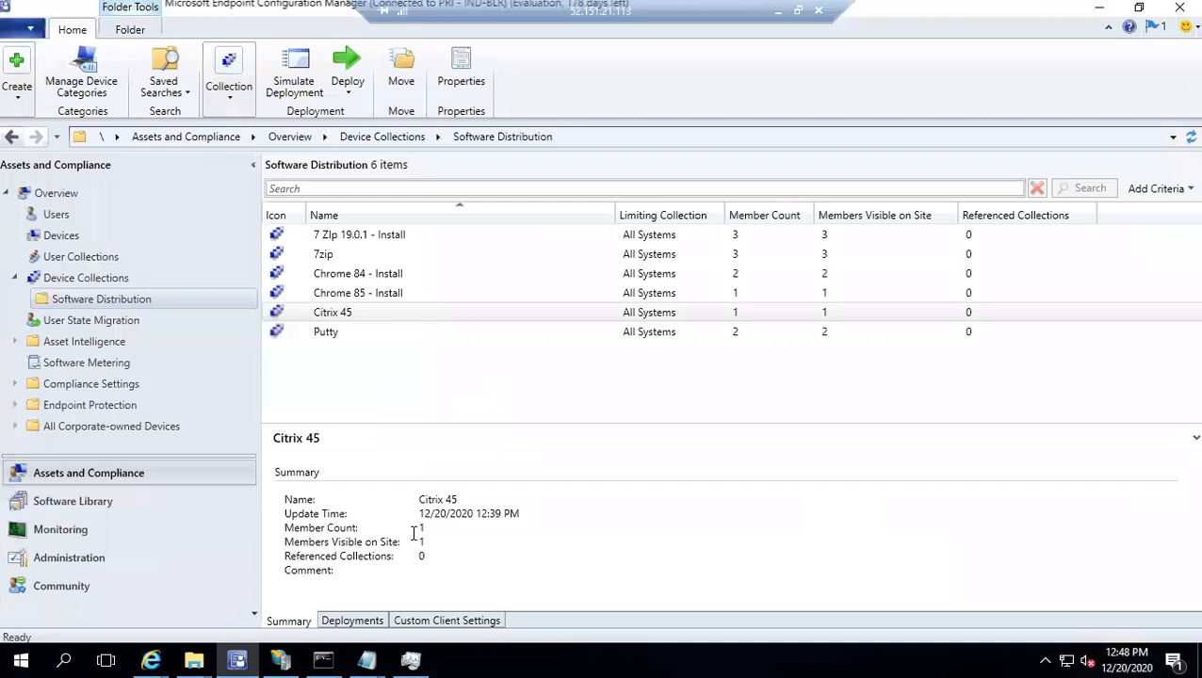
click(51, 540)
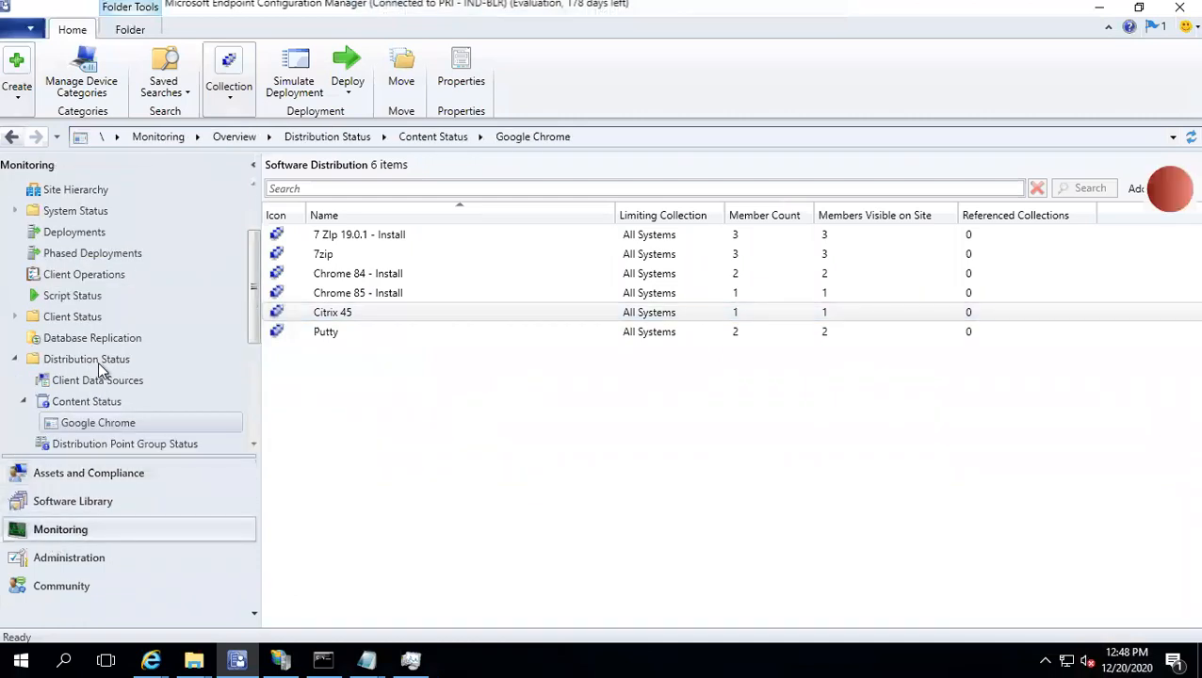
scroll(139, 320, up, 2)
click(70, 321)
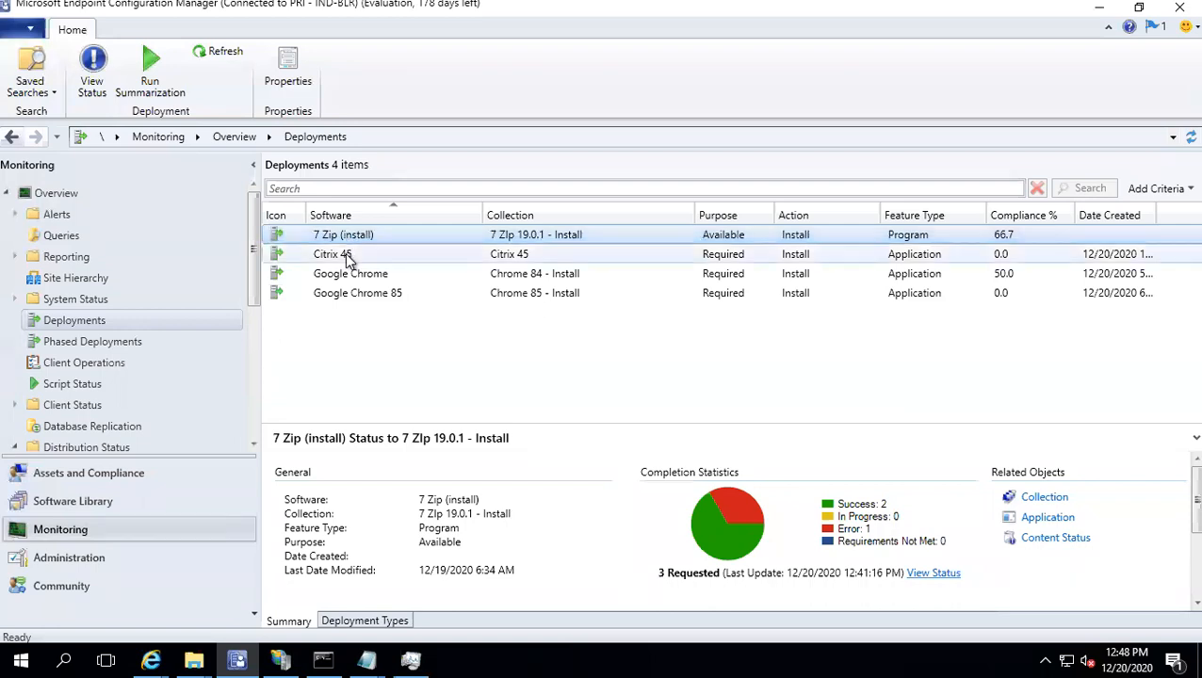
click(346, 258)
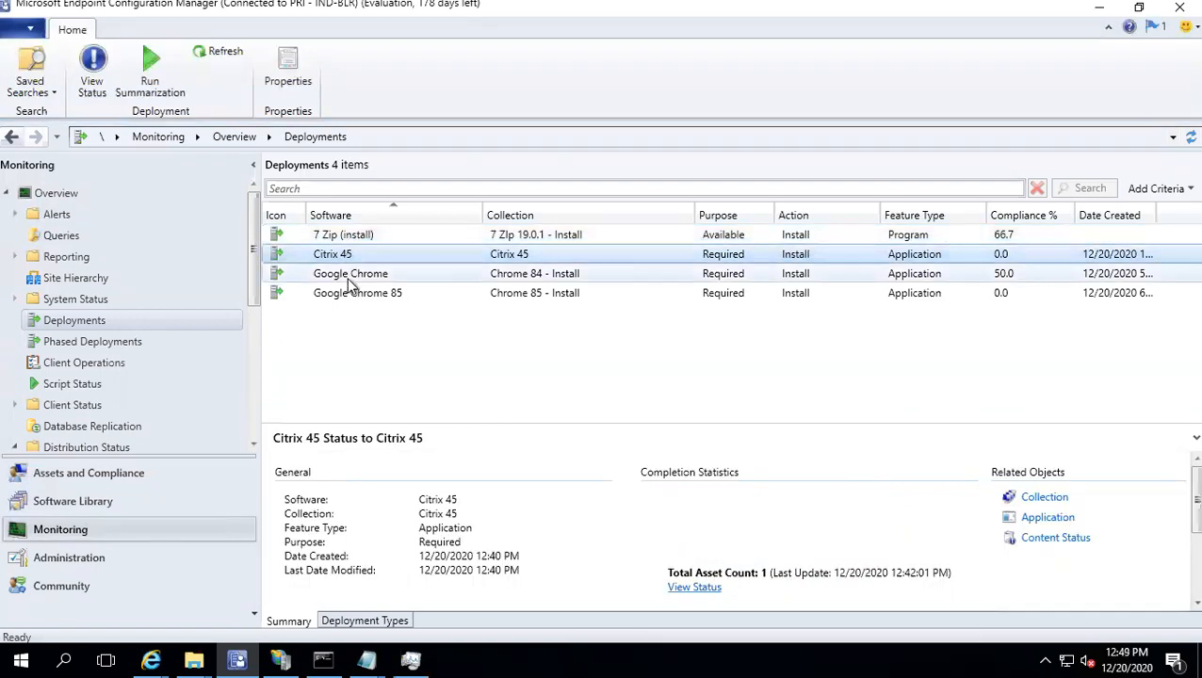
click(348, 278)
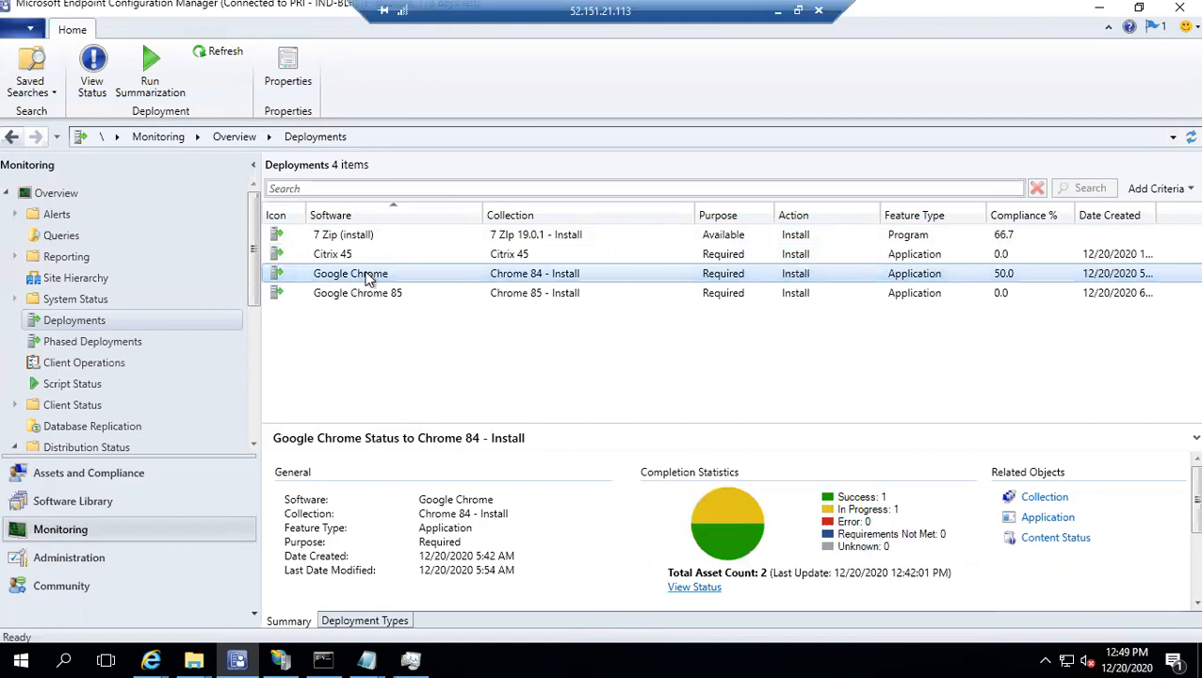
Step: Check the Google Chrome installation status in Software Center on the C3-INDkochi789 client, then minimize that session
click(778, 16)
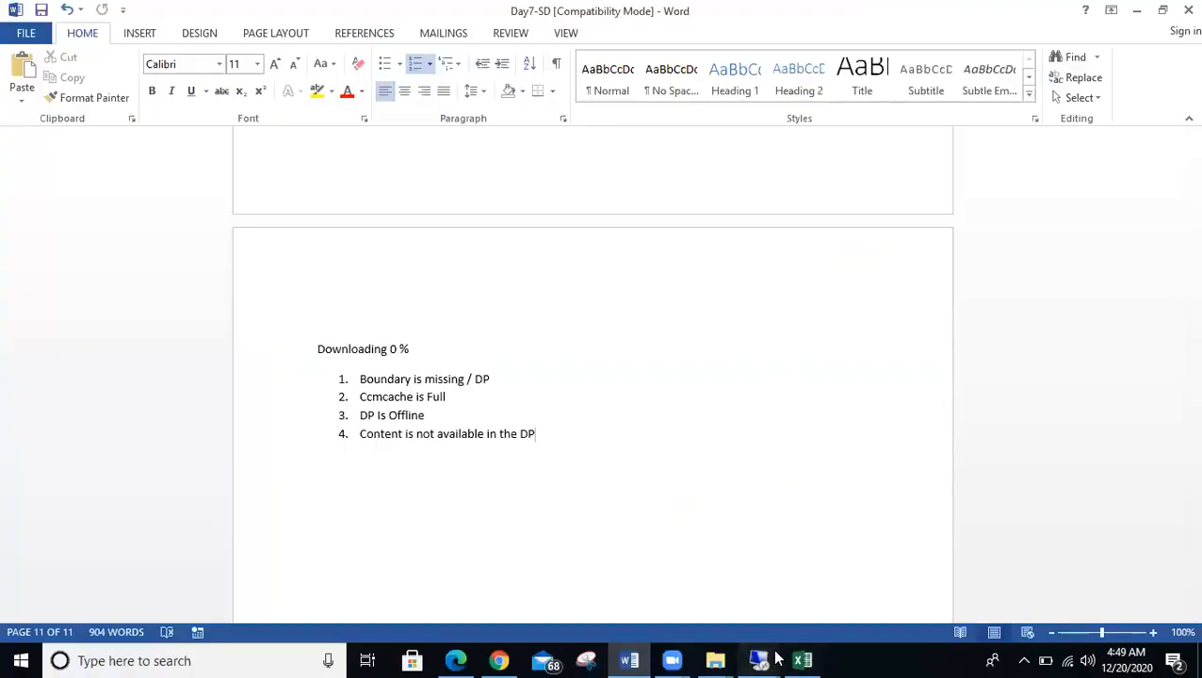
mouse_move(758, 660)
click(1081, 595)
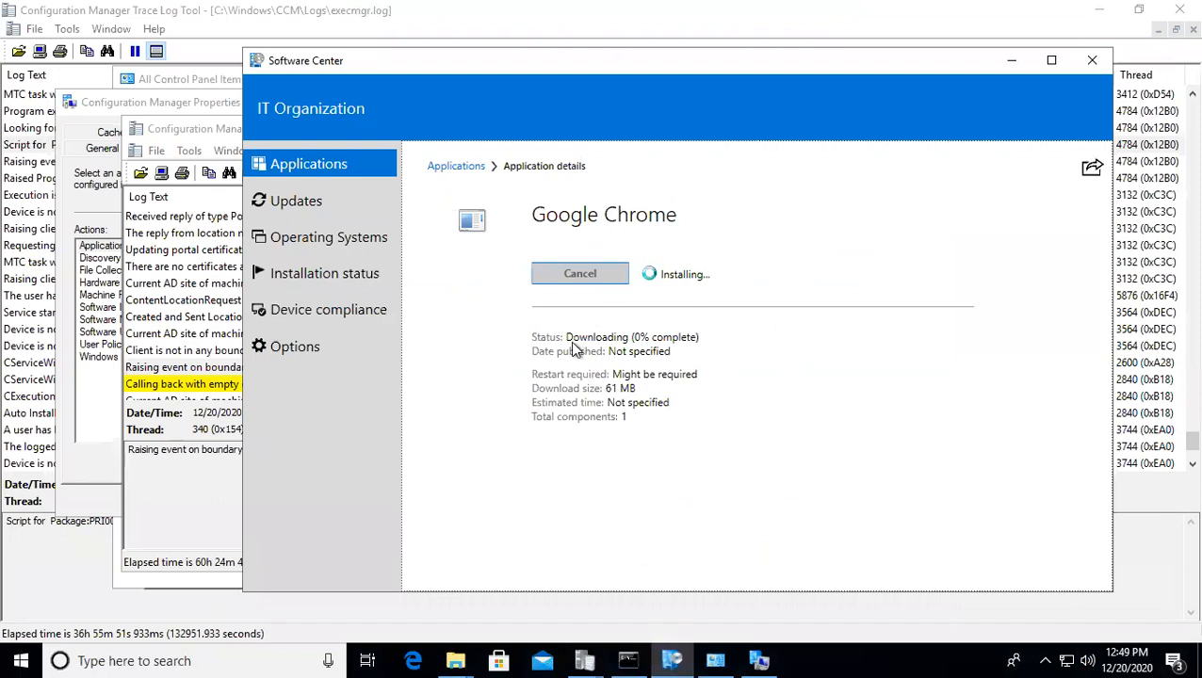
mouse_move(870, 10)
click(782, 16)
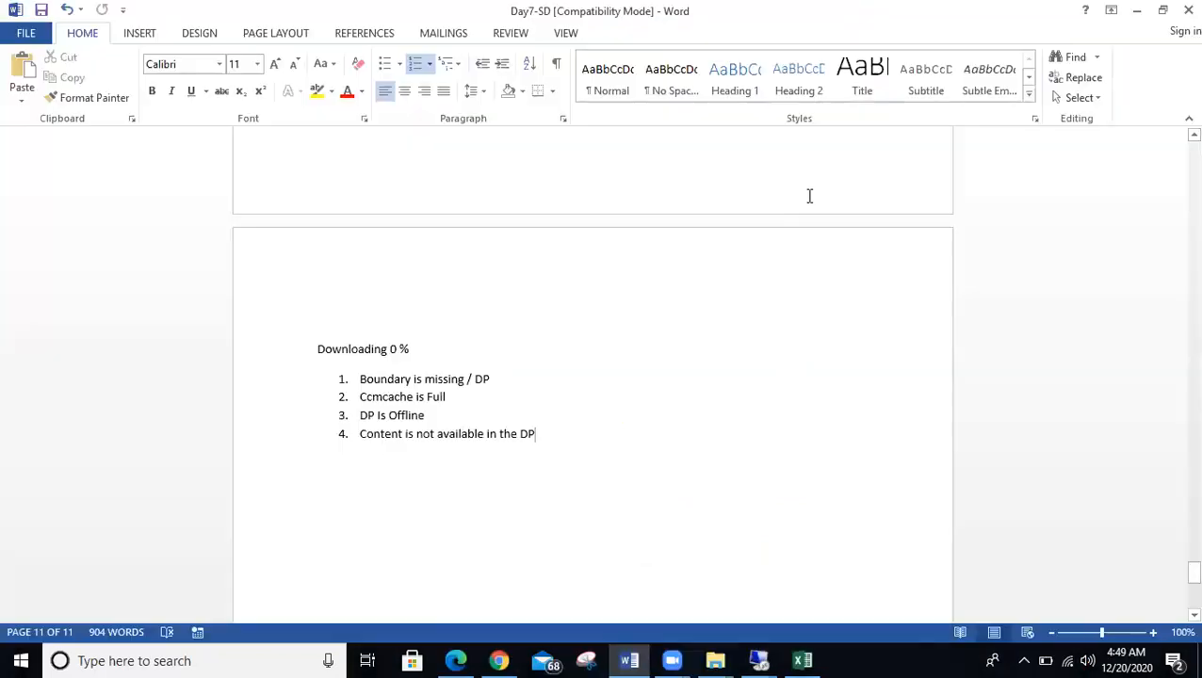
Step: Return to the sccm session, compare the two Chrome deployments and open the detailed status of the Google Chrome deployment to Chrome 84 - Install
mouse_move(759, 660)
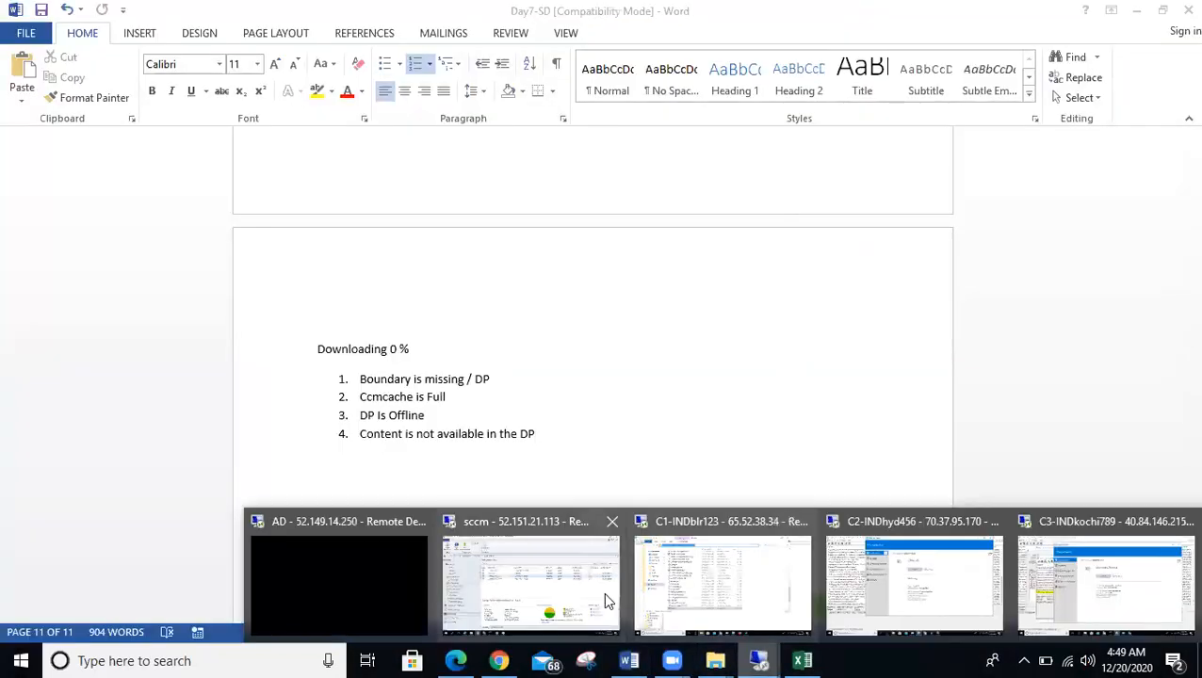
click(565, 595)
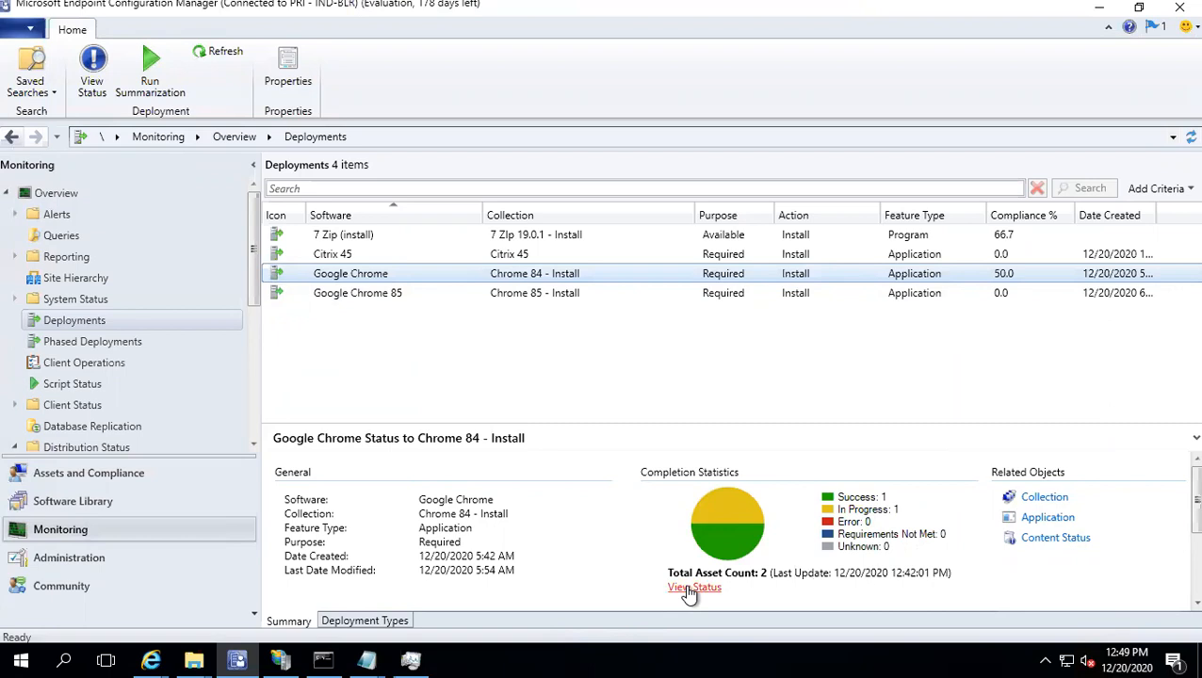
click(555, 297)
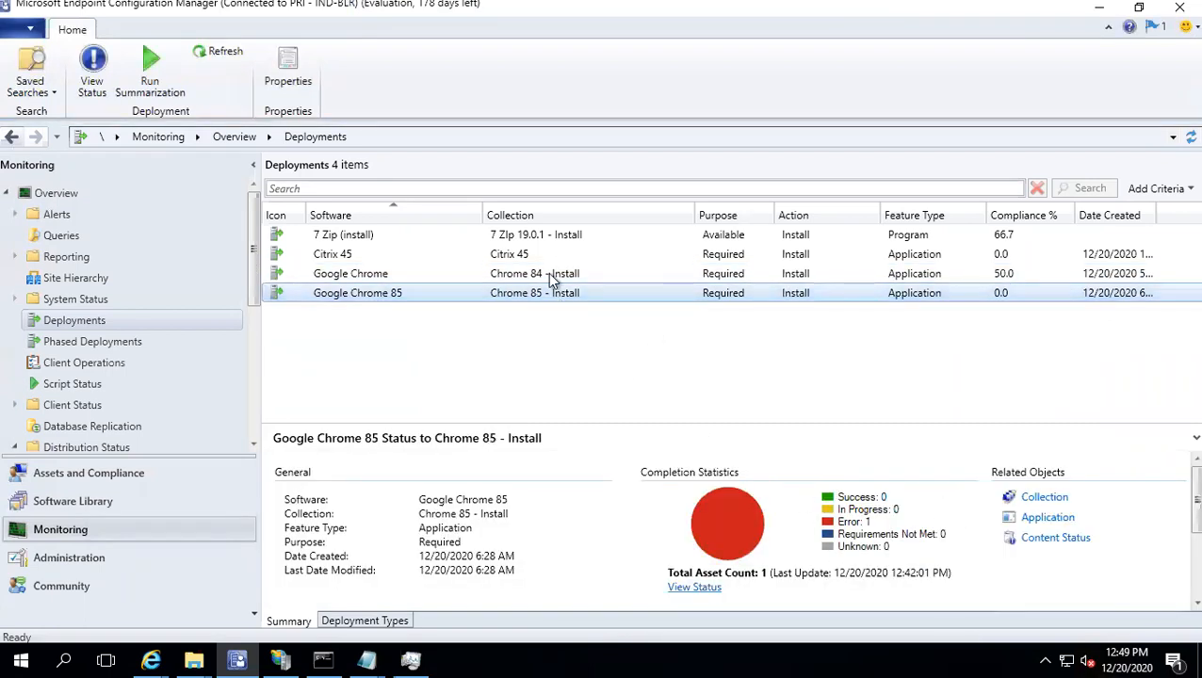
click(549, 274)
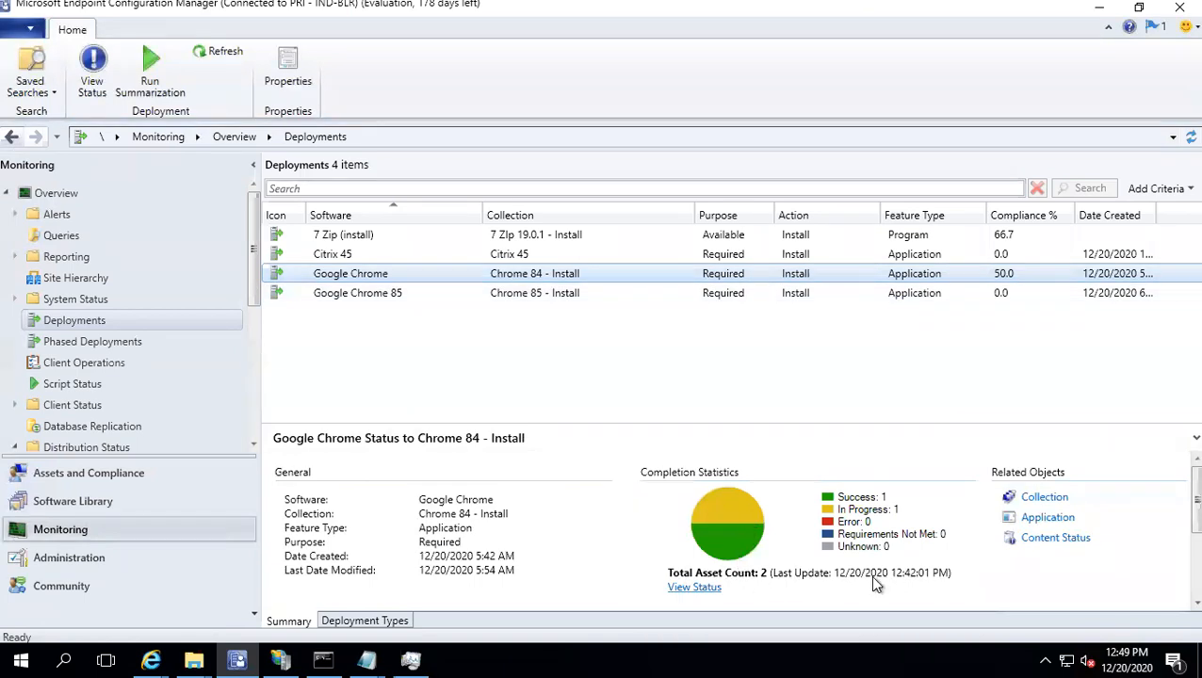
click(699, 589)
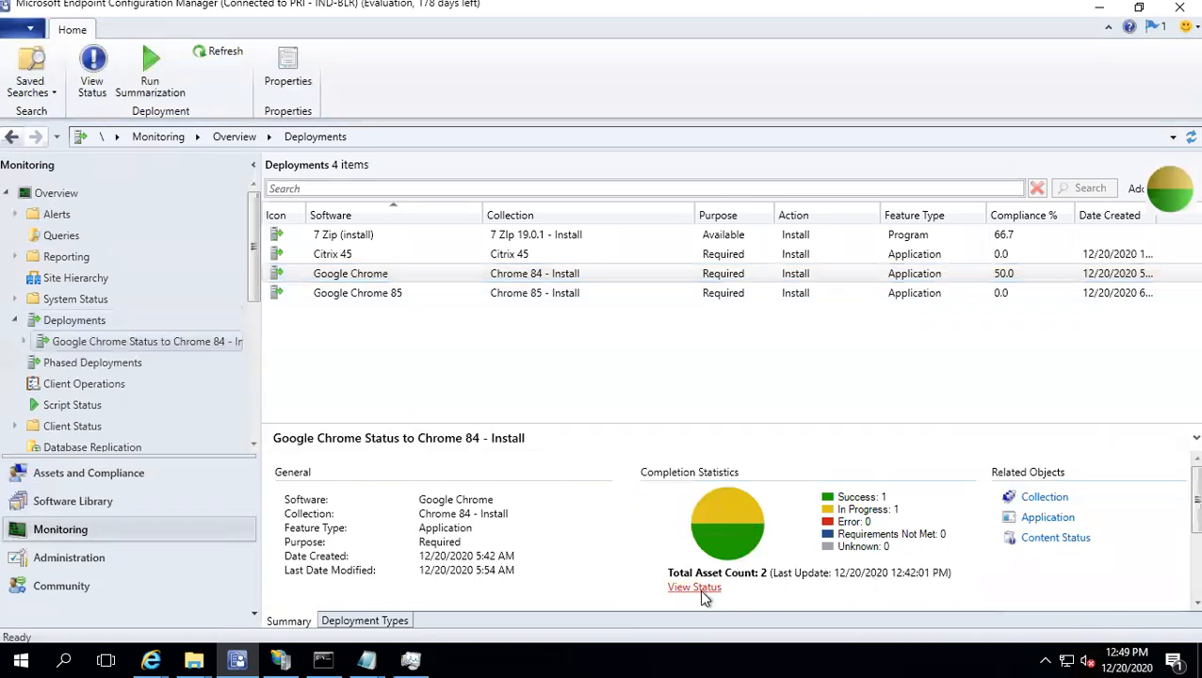
Step: Inspect the In Progress assets of the Google Chrome deployment status and minimize the sccm session
click(387, 267)
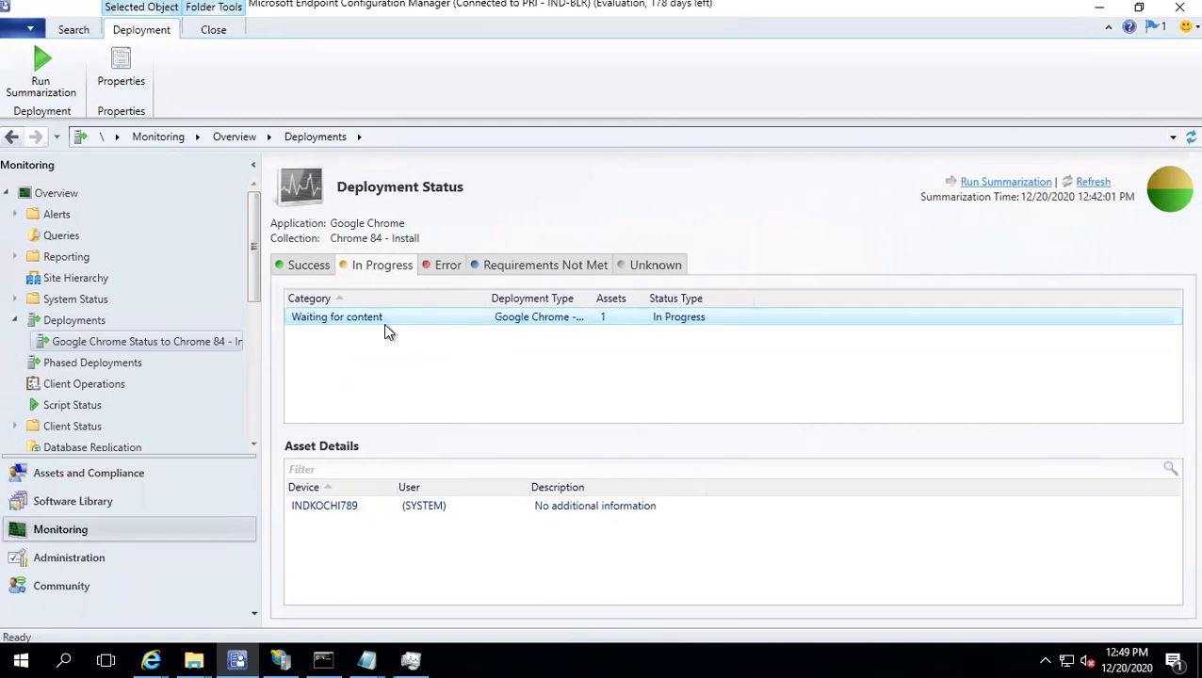
click(313, 267)
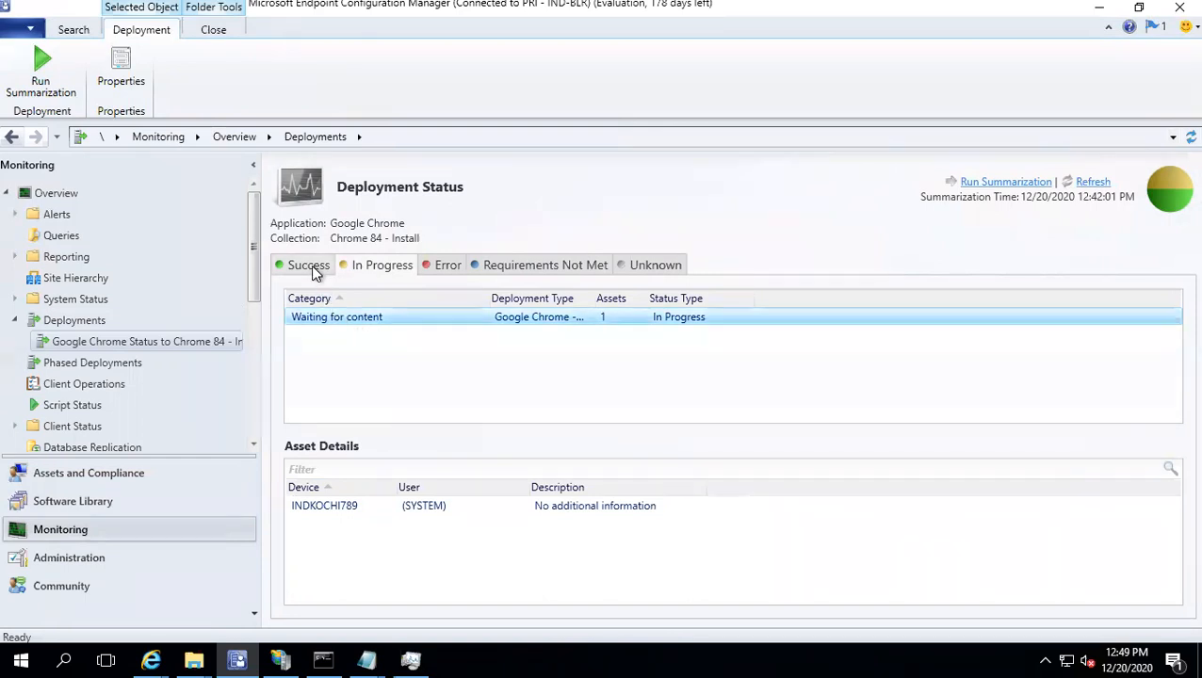
click(374, 271)
mouse_move(734, 16)
click(778, 13)
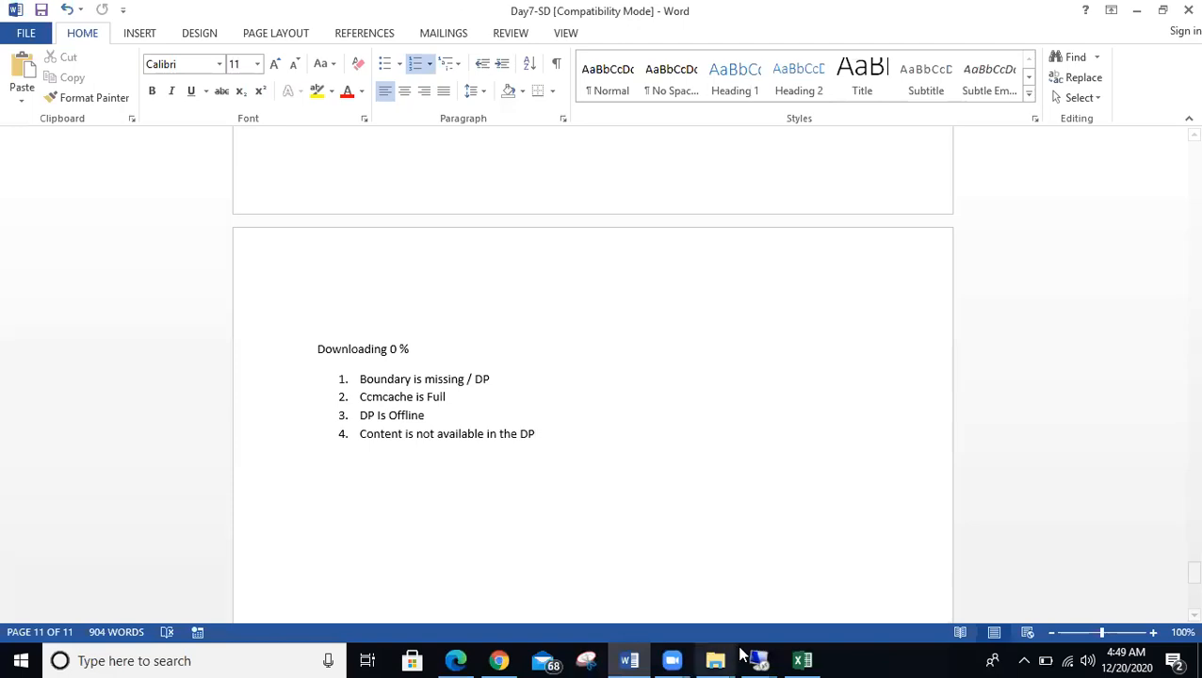
Step: On the C2-INDhyd456 client, check the Citrix 45 status in Software Center and inspect its working directory and process exit code in AppEnforce
mouse_move(761, 648)
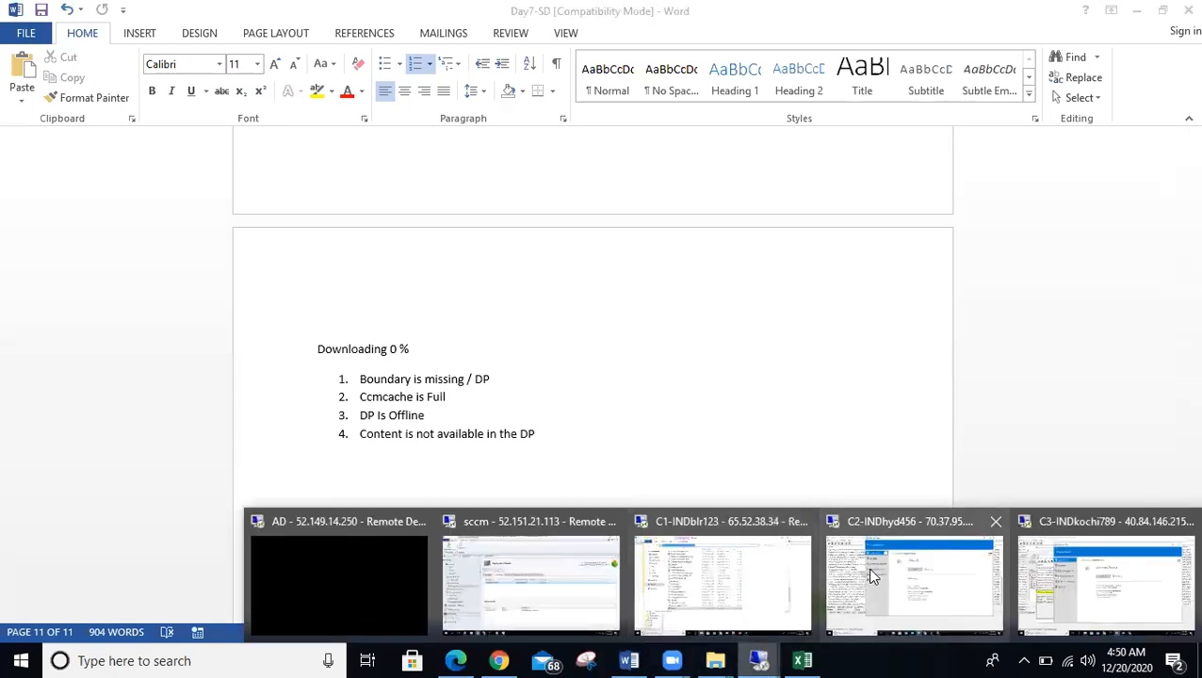
click(852, 588)
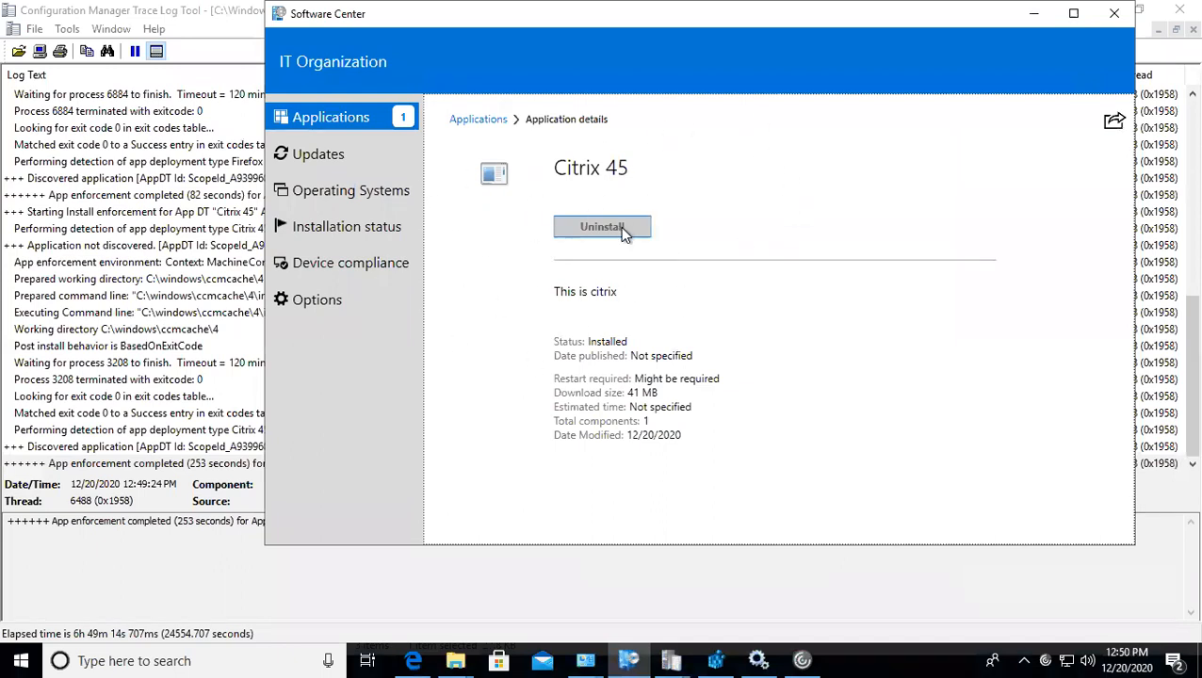
click(174, 329)
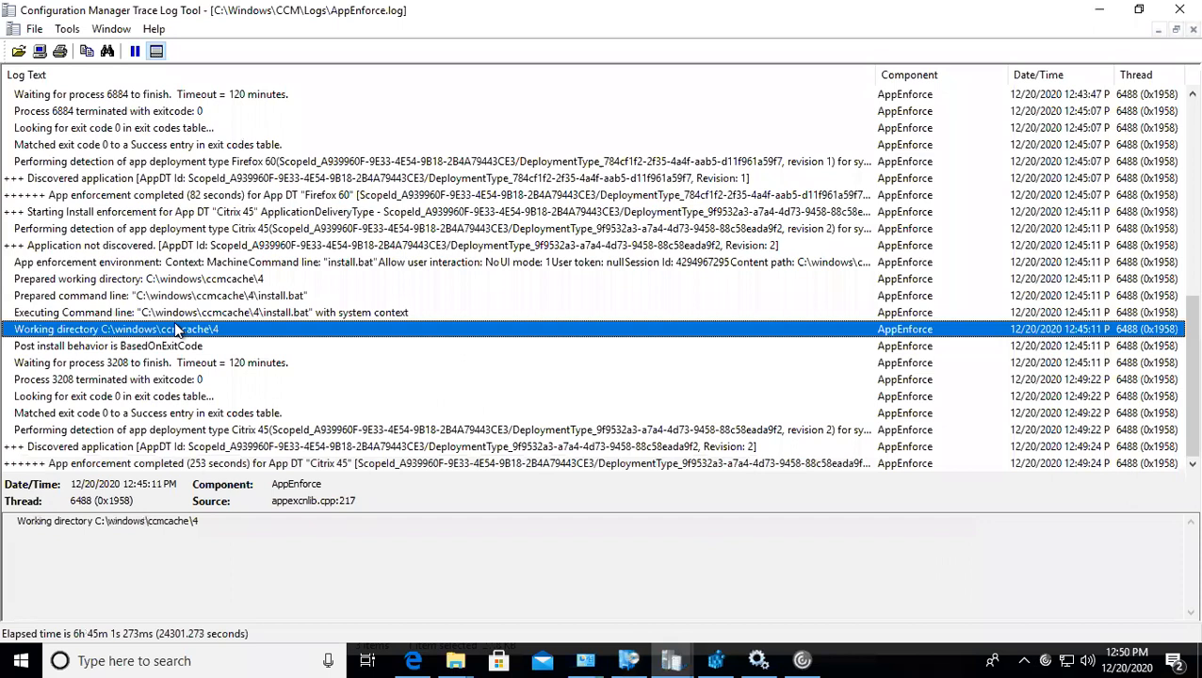
click(42, 381)
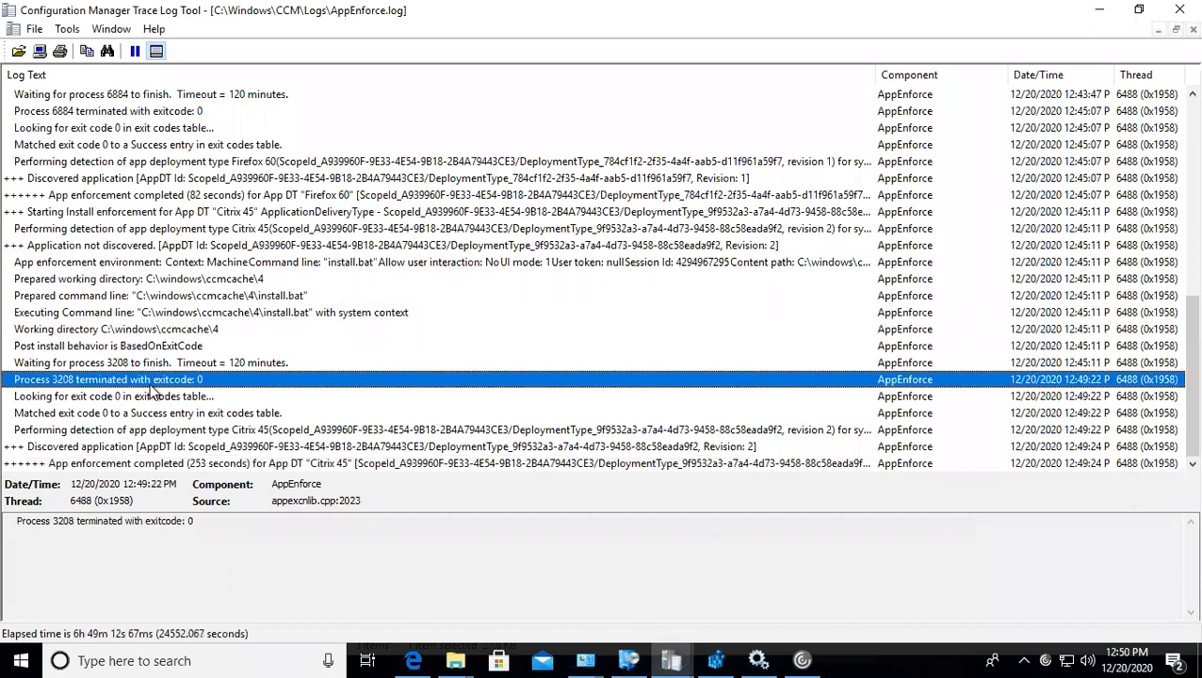
mouse_move(831, 10)
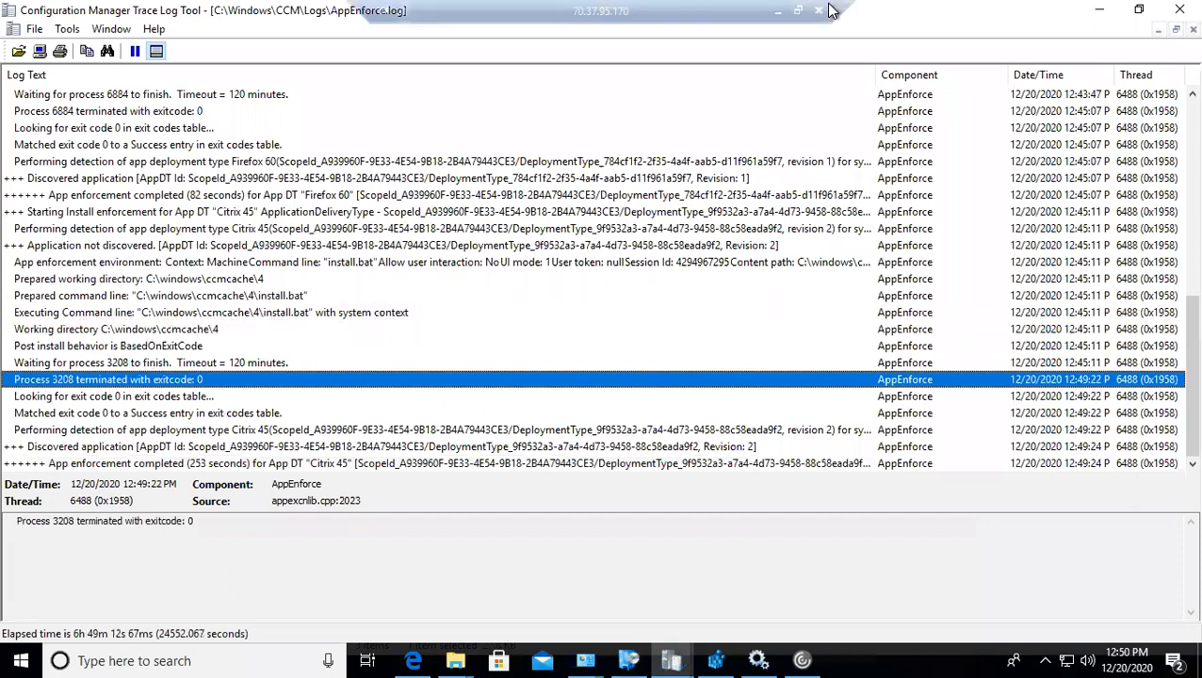
click(776, 12)
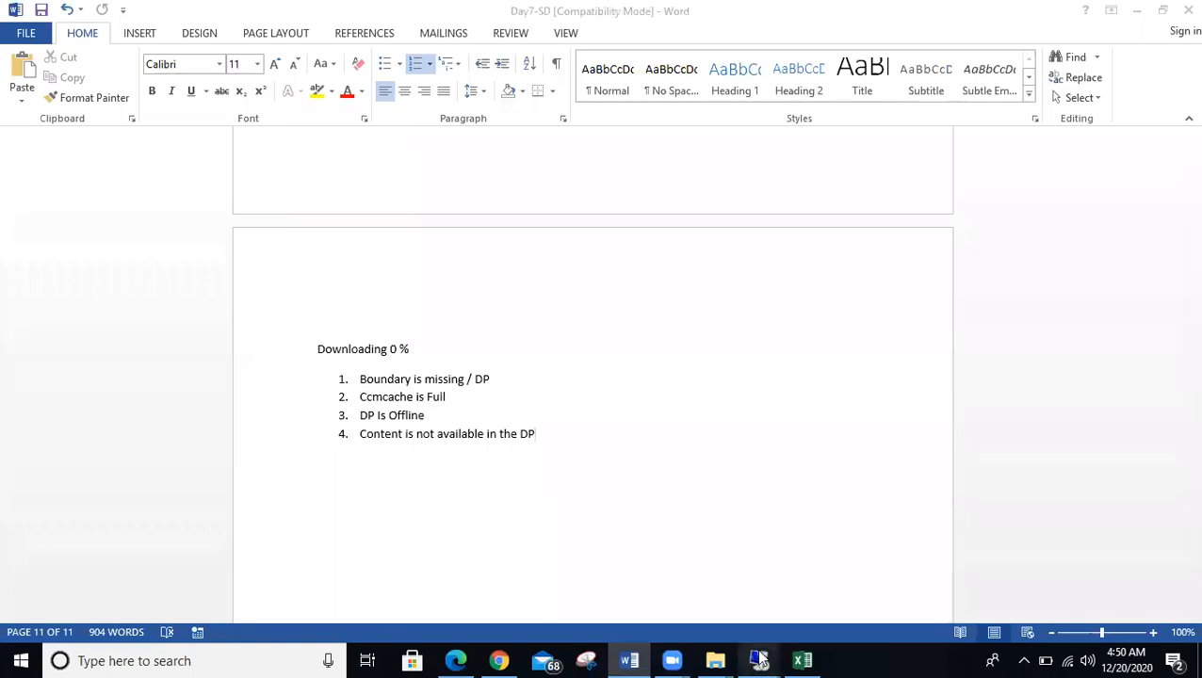
Step: Return to the sccm session's deployments list and run summarization for the Citrix 45 deployment
mouse_move(758, 660)
click(528, 594)
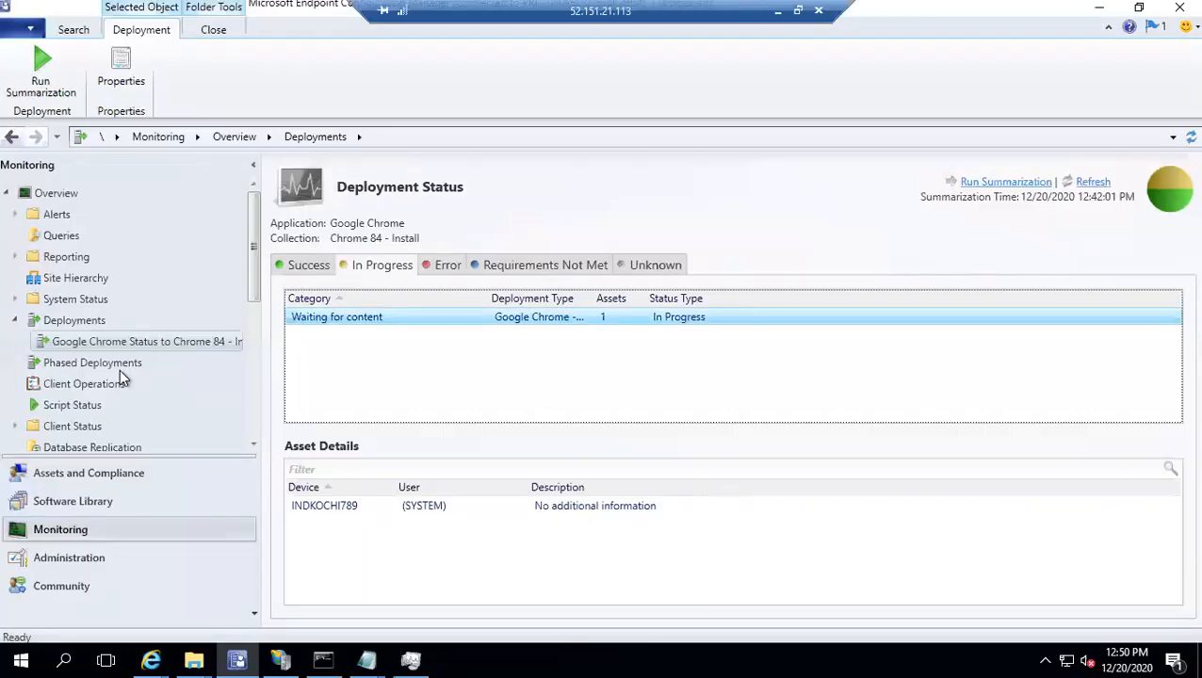
click(87, 323)
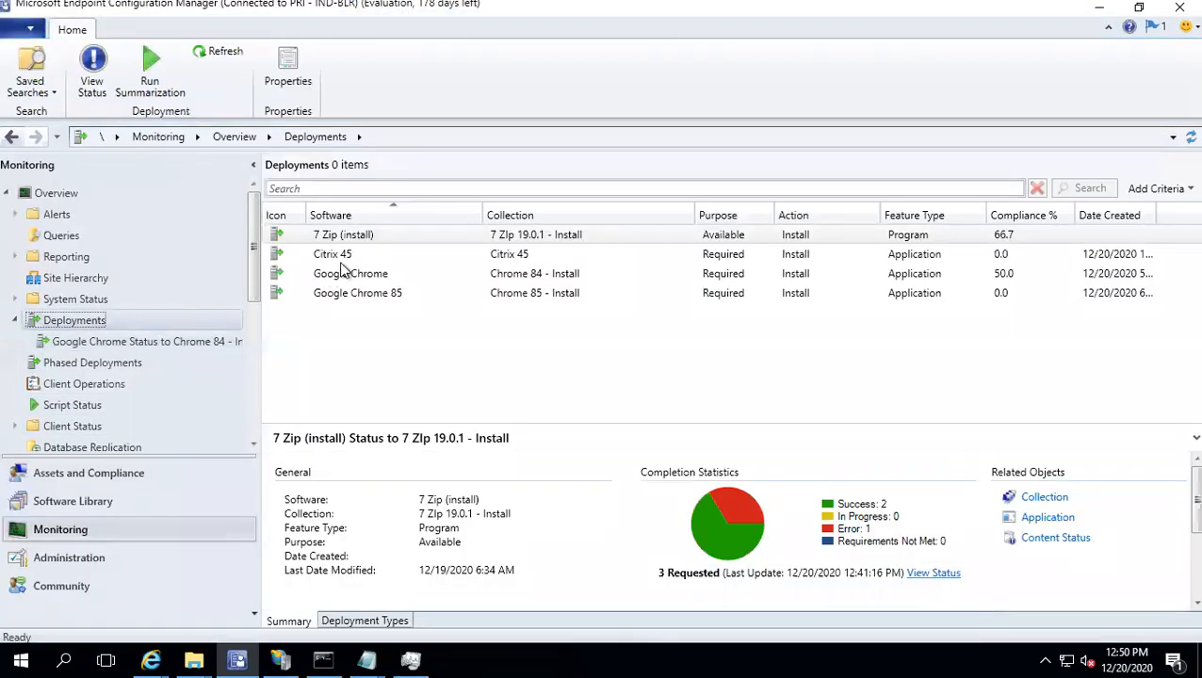
click(355, 256)
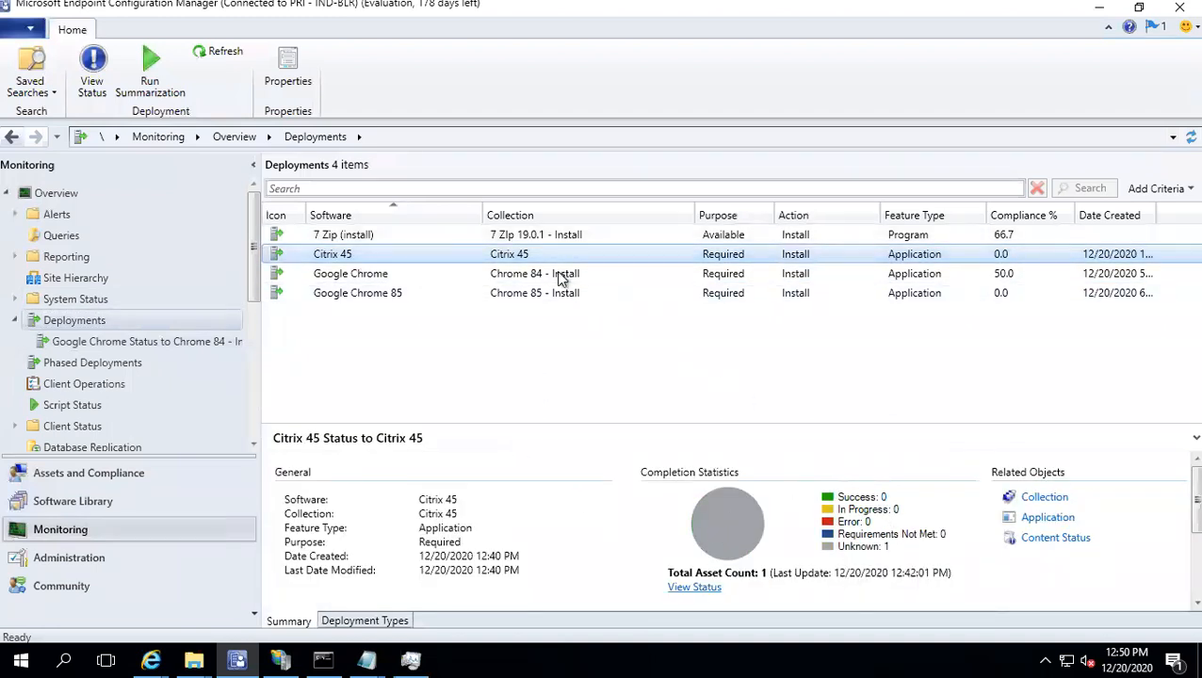
right_click(528, 256)
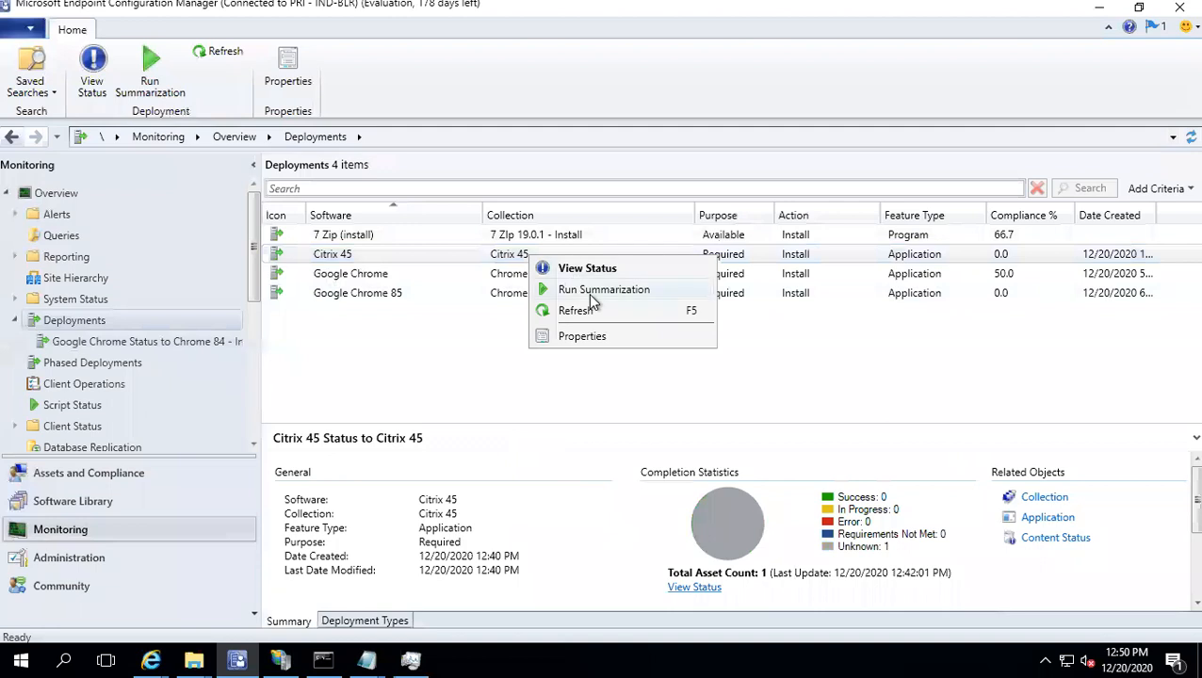
click(592, 291)
click(748, 399)
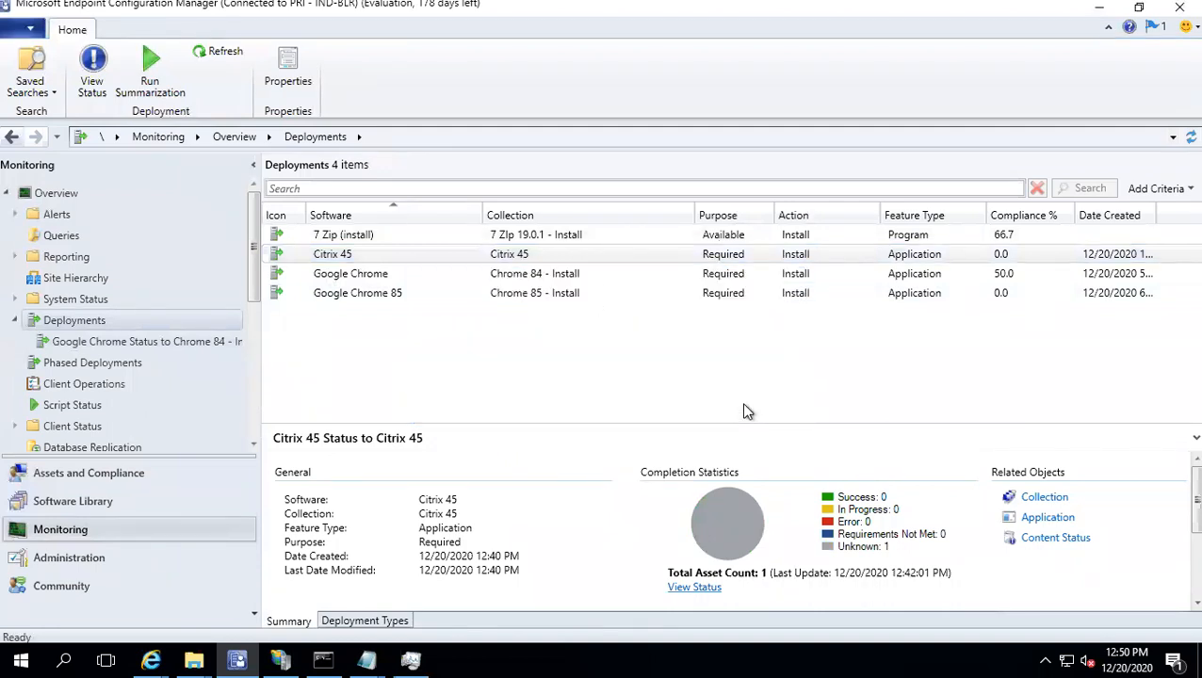
Step: Refresh the Citrix 45 deployment repeatedly and check its completion statistics and last update time
right_click(447, 253)
click(499, 309)
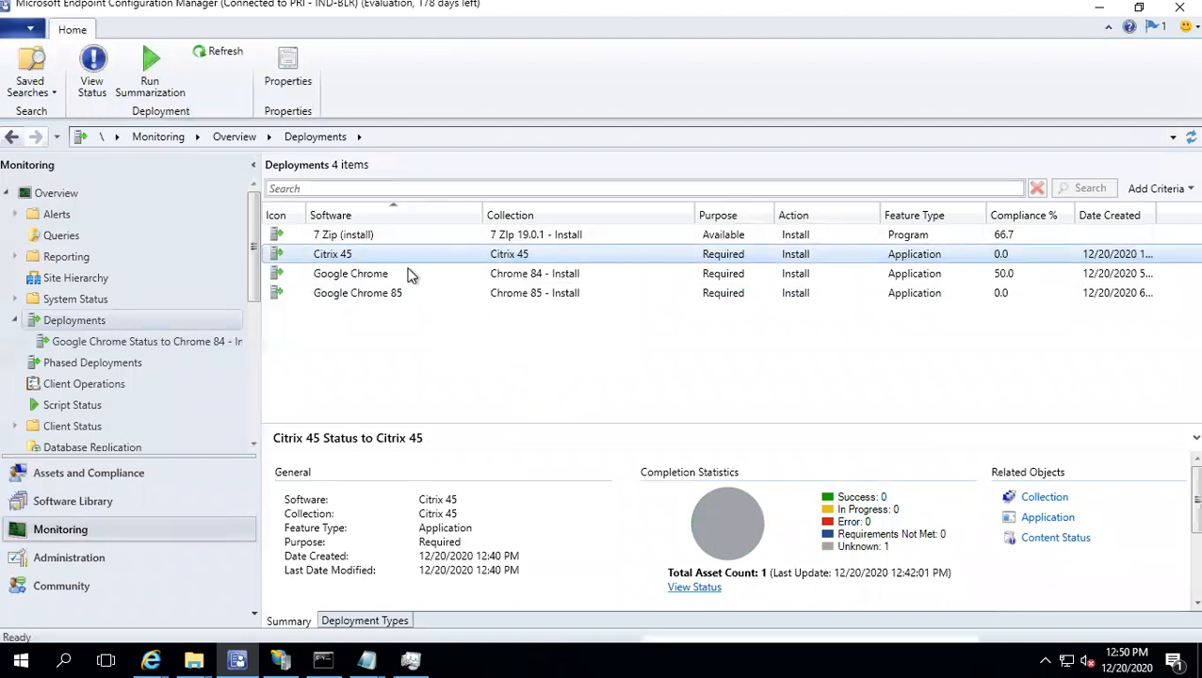
right_click(377, 257)
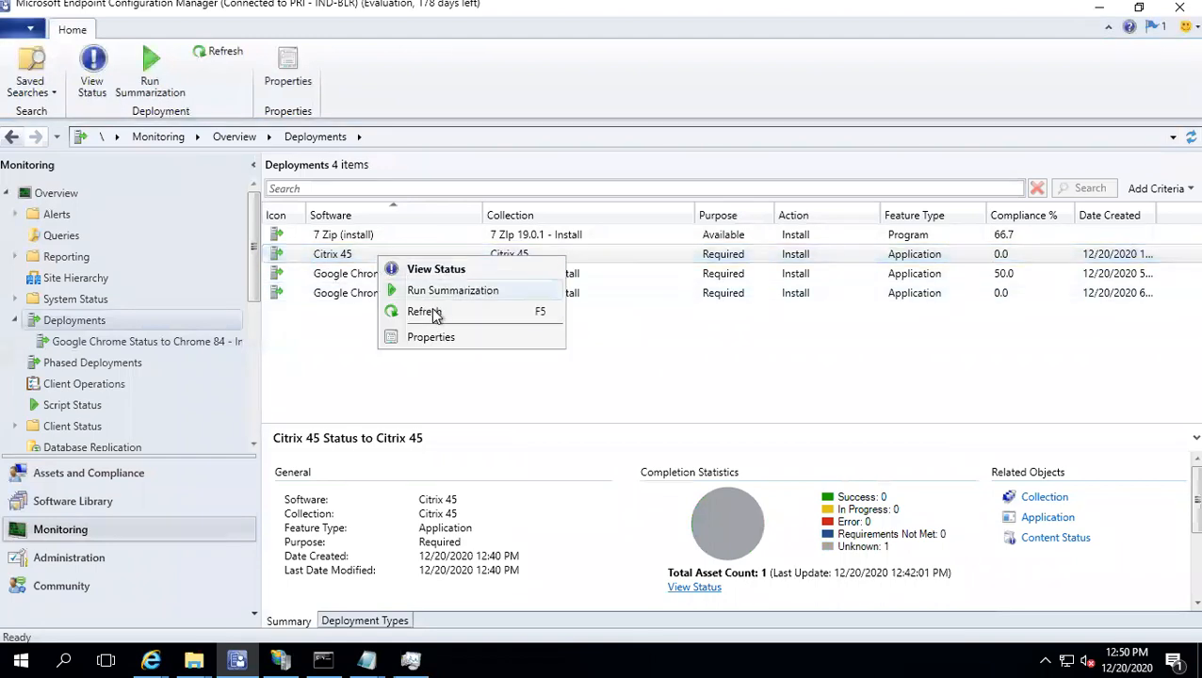
click(428, 310)
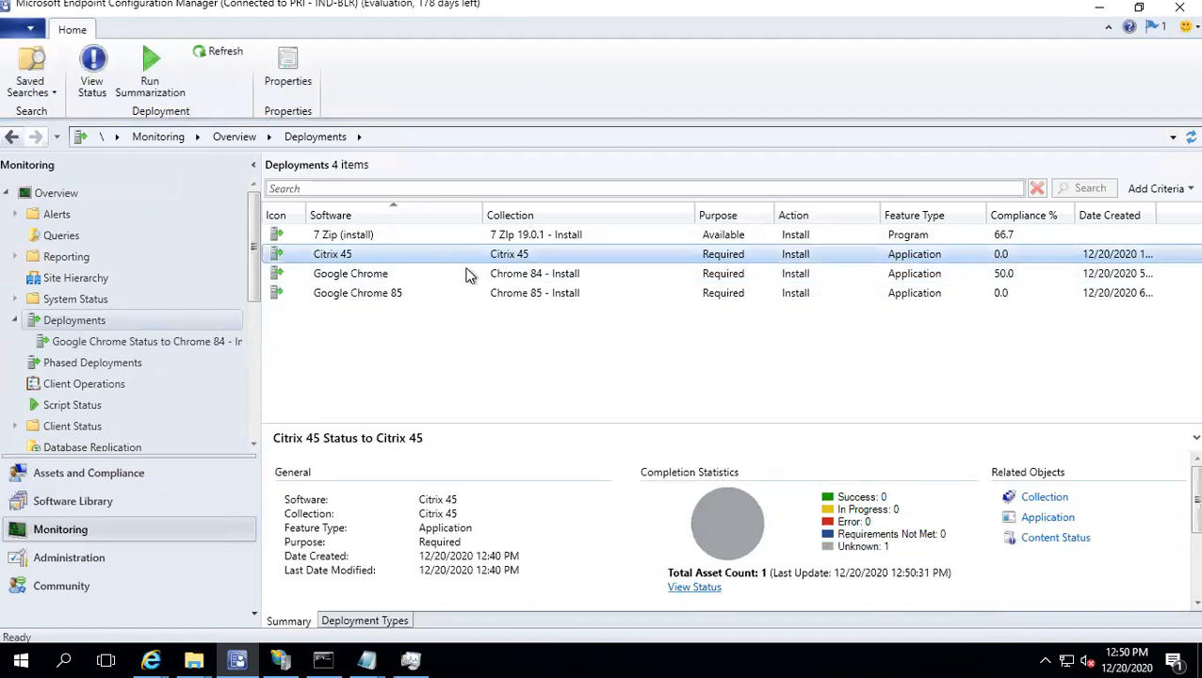
right_click(450, 255)
click(486, 311)
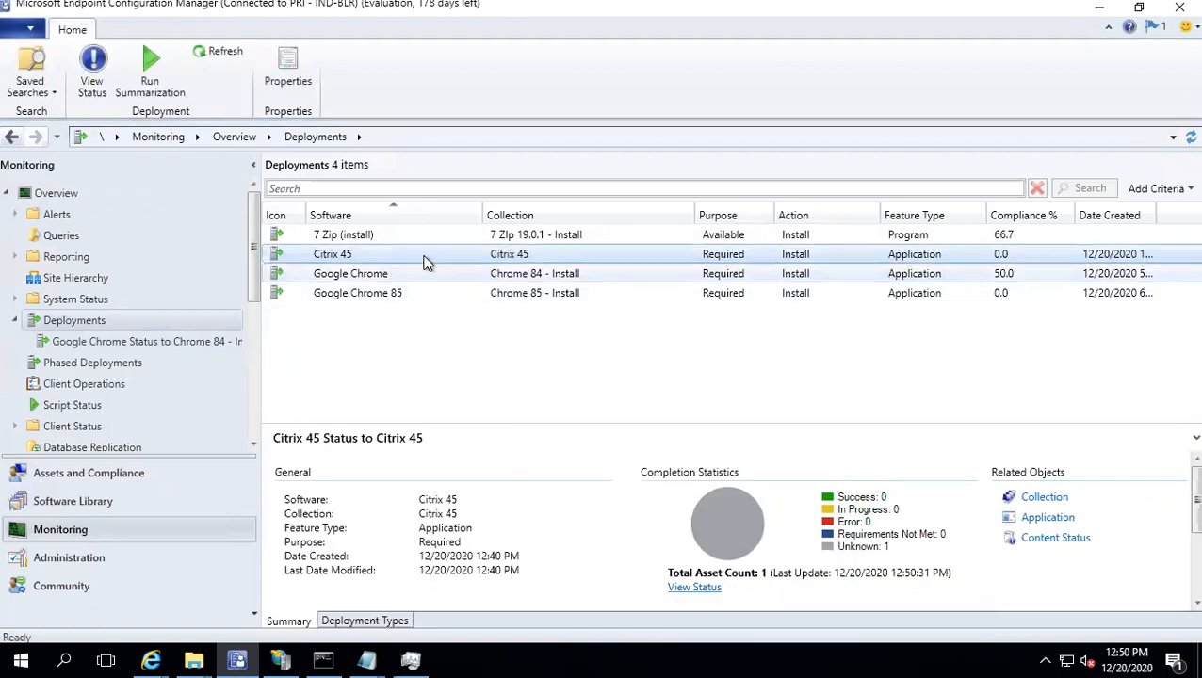
mouse_move(898, 553)
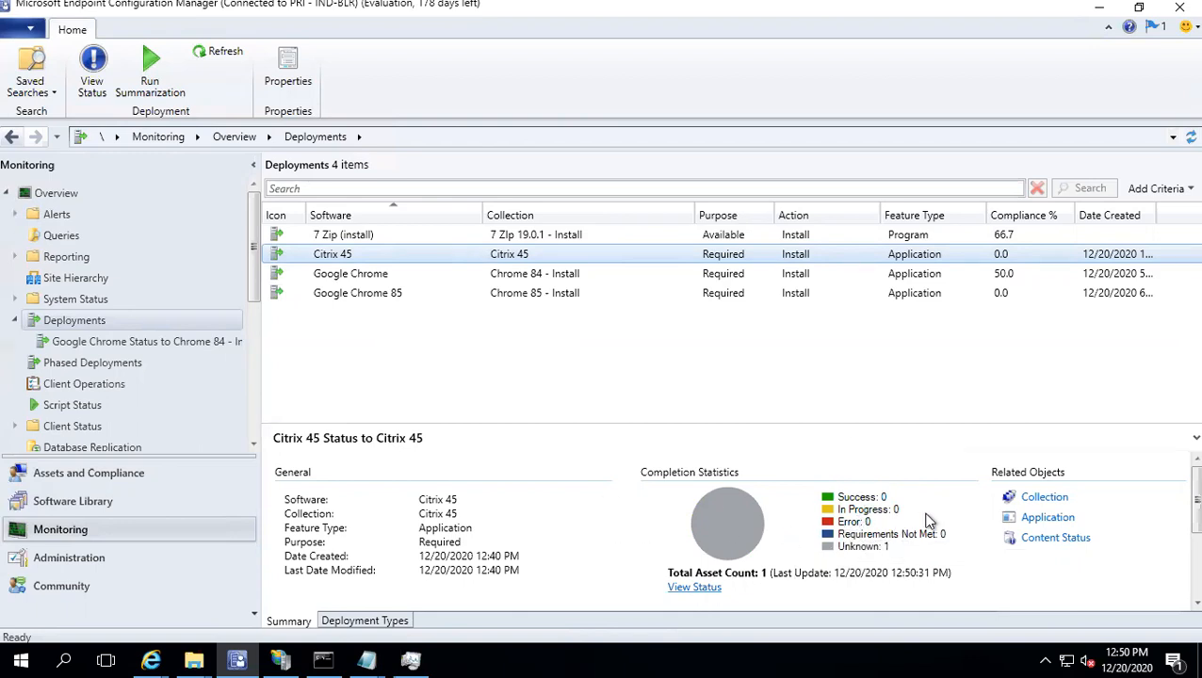
Step: Run summarization for the Citrix 45 deployment twice, acknowledging the scheduling notice each time
right_click(533, 252)
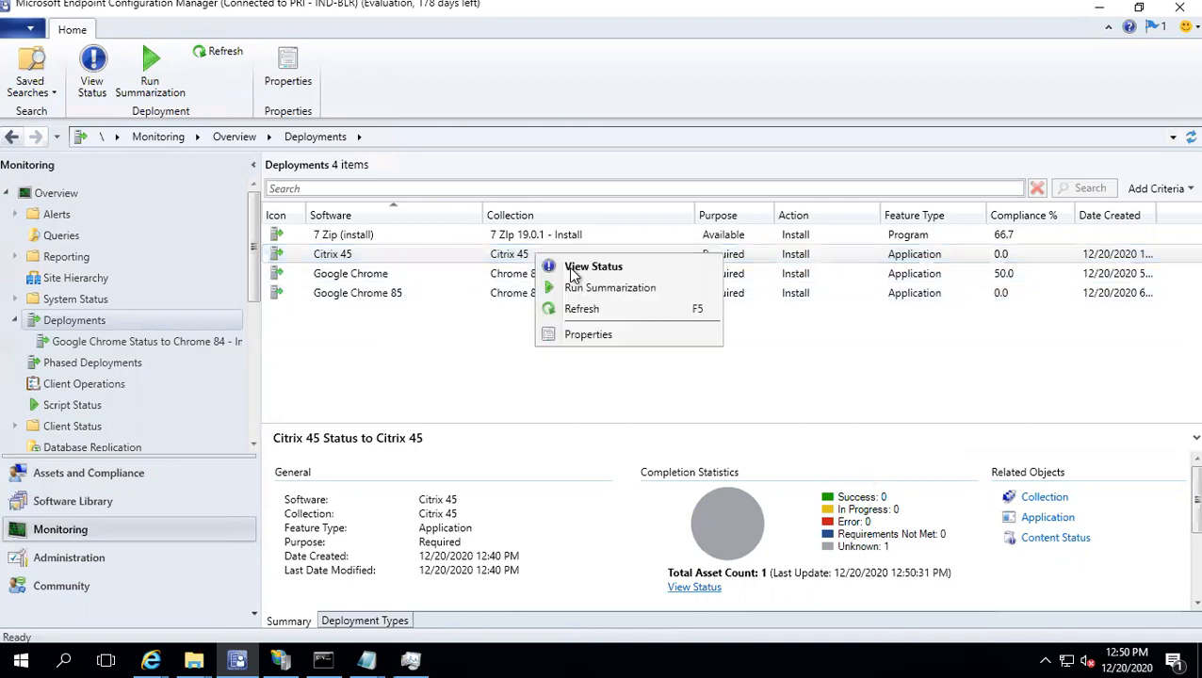
click(615, 290)
click(751, 402)
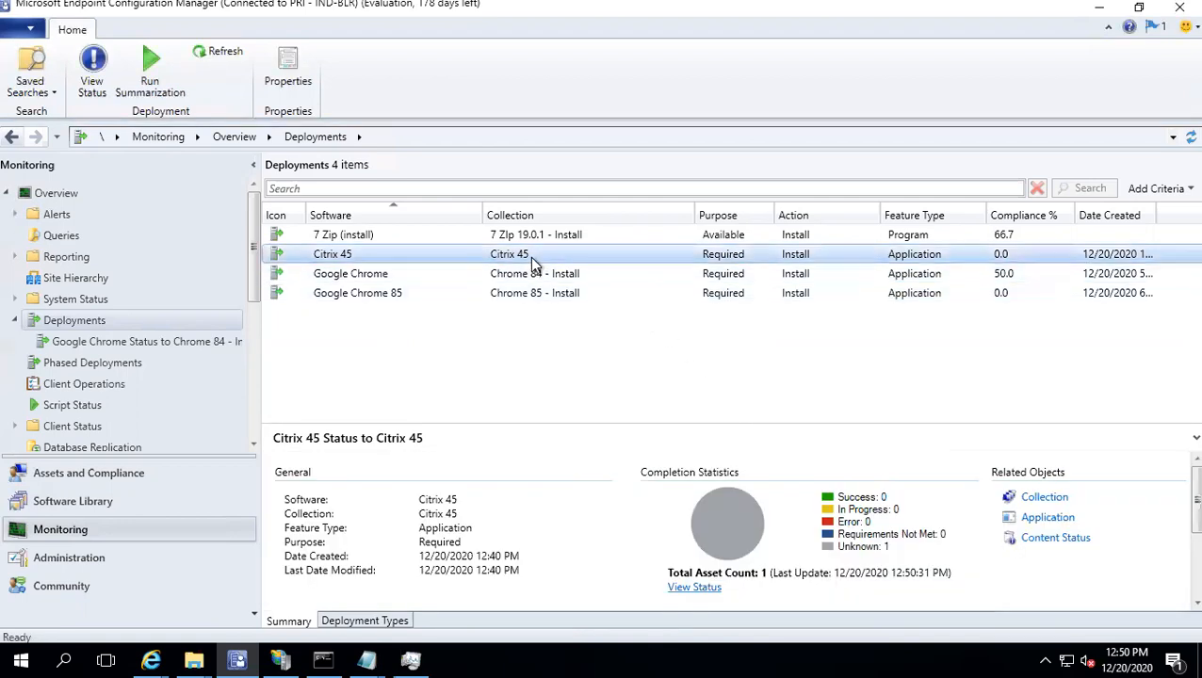
right_click(530, 257)
click(592, 291)
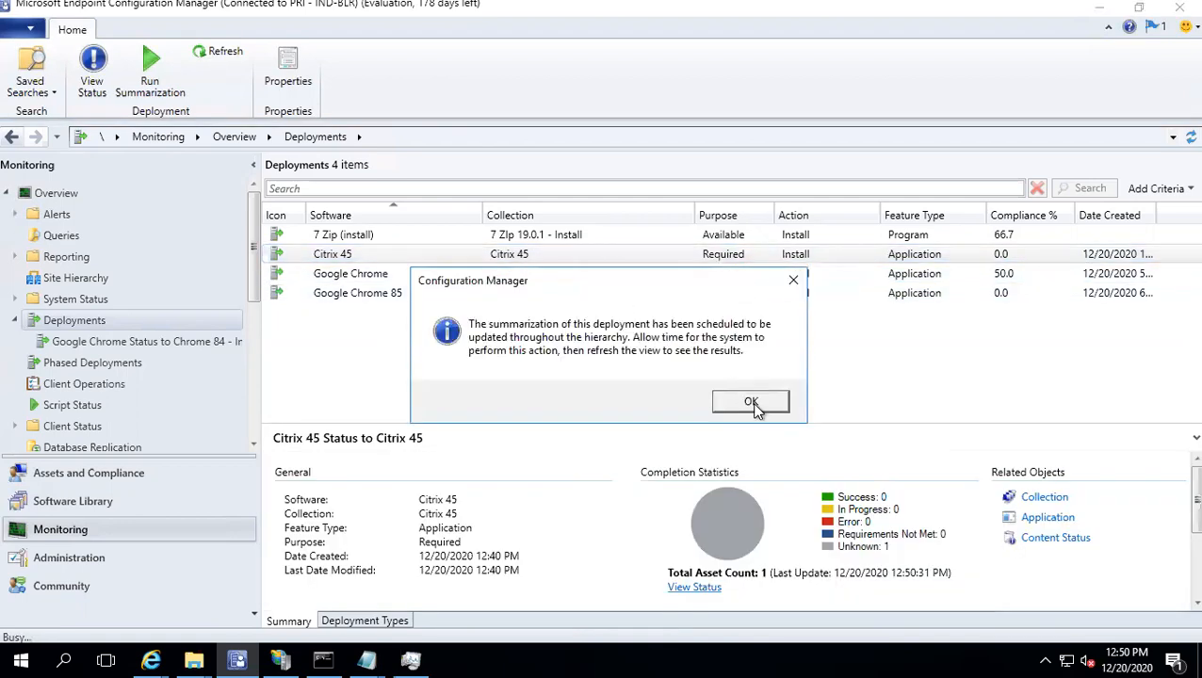
click(750, 402)
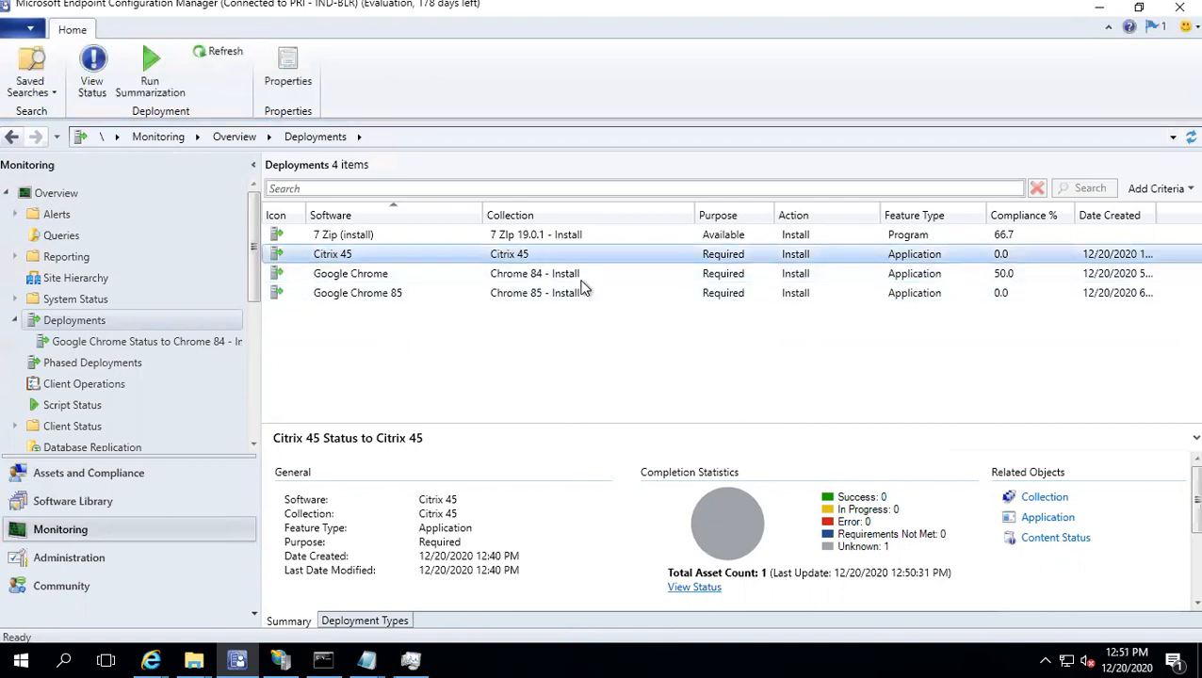
Step: Keep refreshing the Citrix 45 deployment and check its last update time and the success, in progress, error and unknown counts
right_click(546, 254)
click(572, 309)
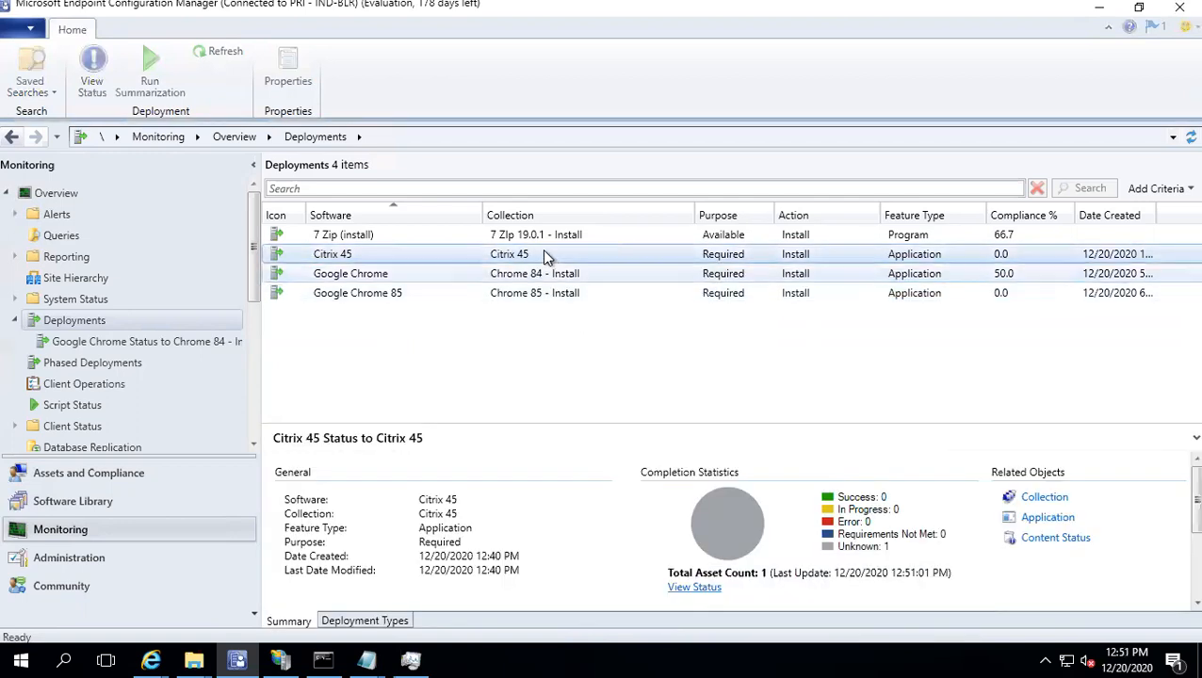
right_click(543, 250)
click(594, 312)
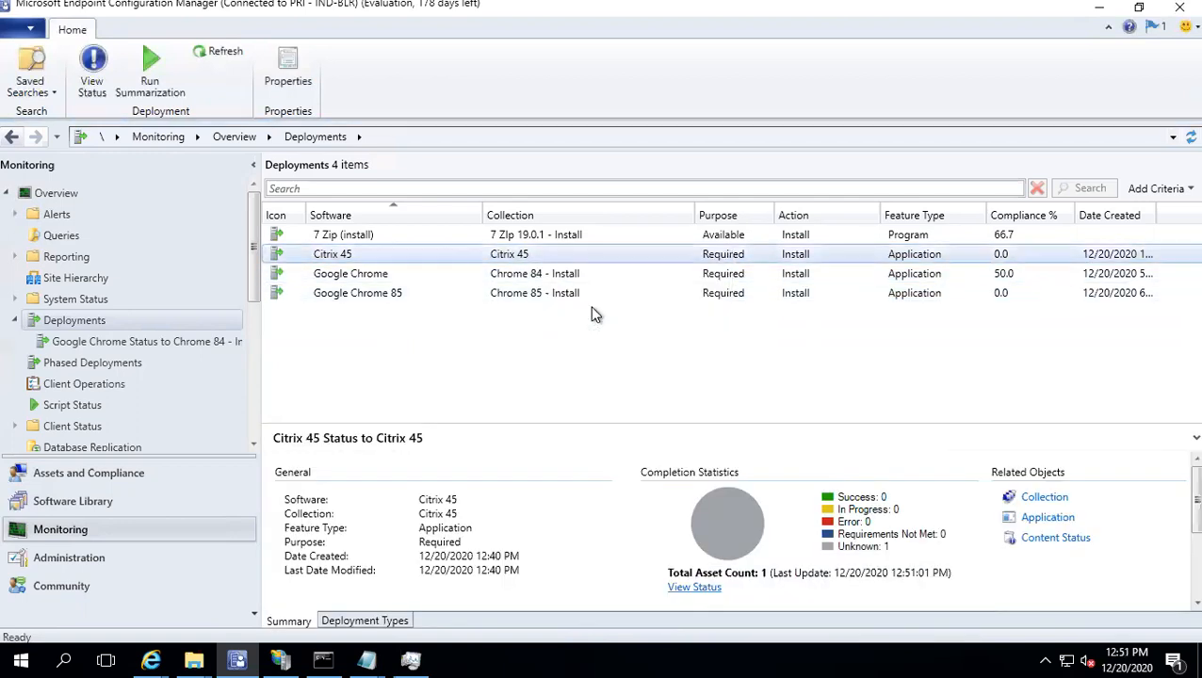
right_click(543, 254)
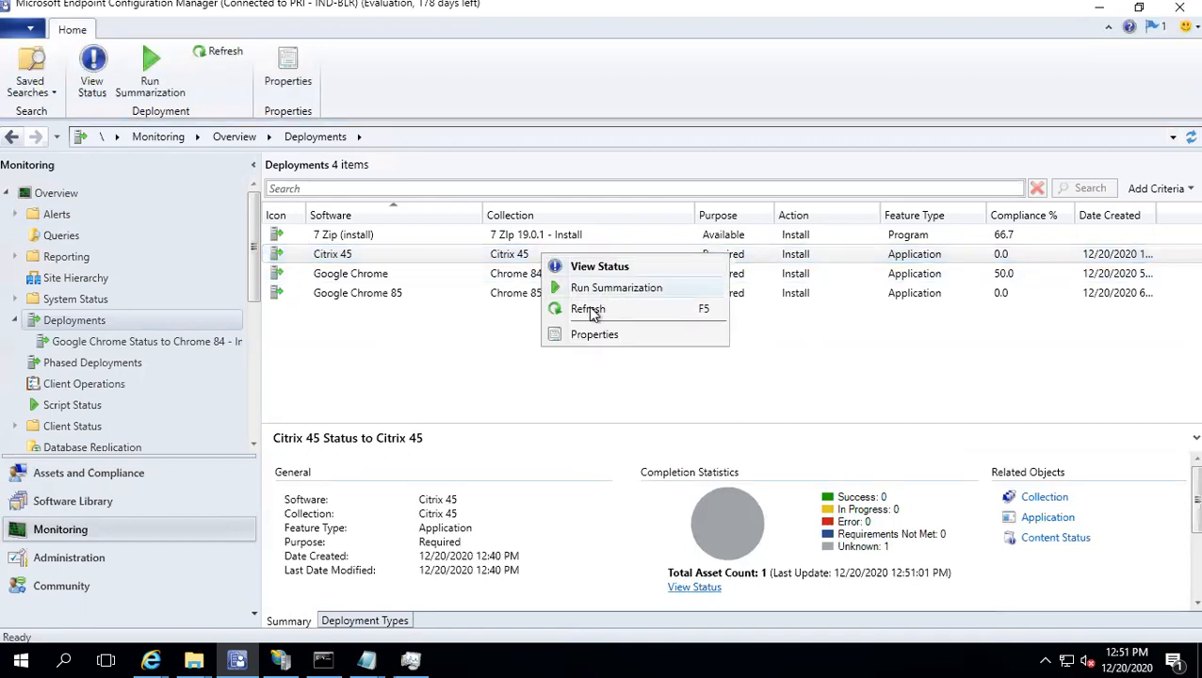
click(591, 311)
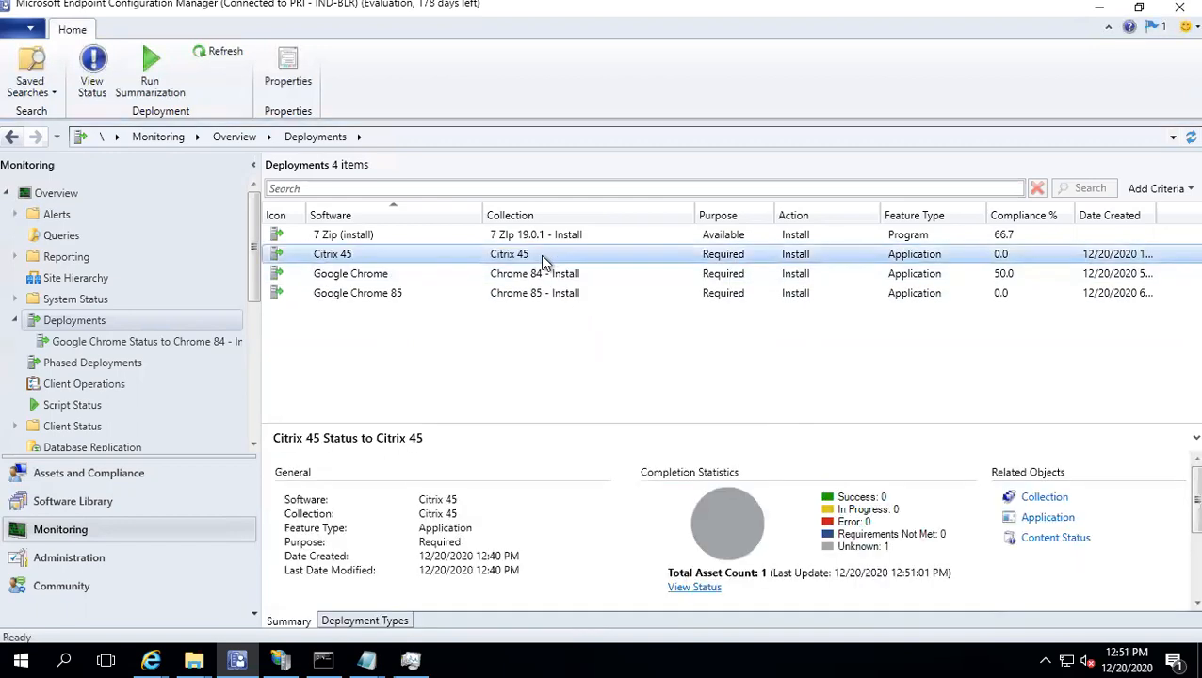
right_click(540, 254)
click(590, 311)
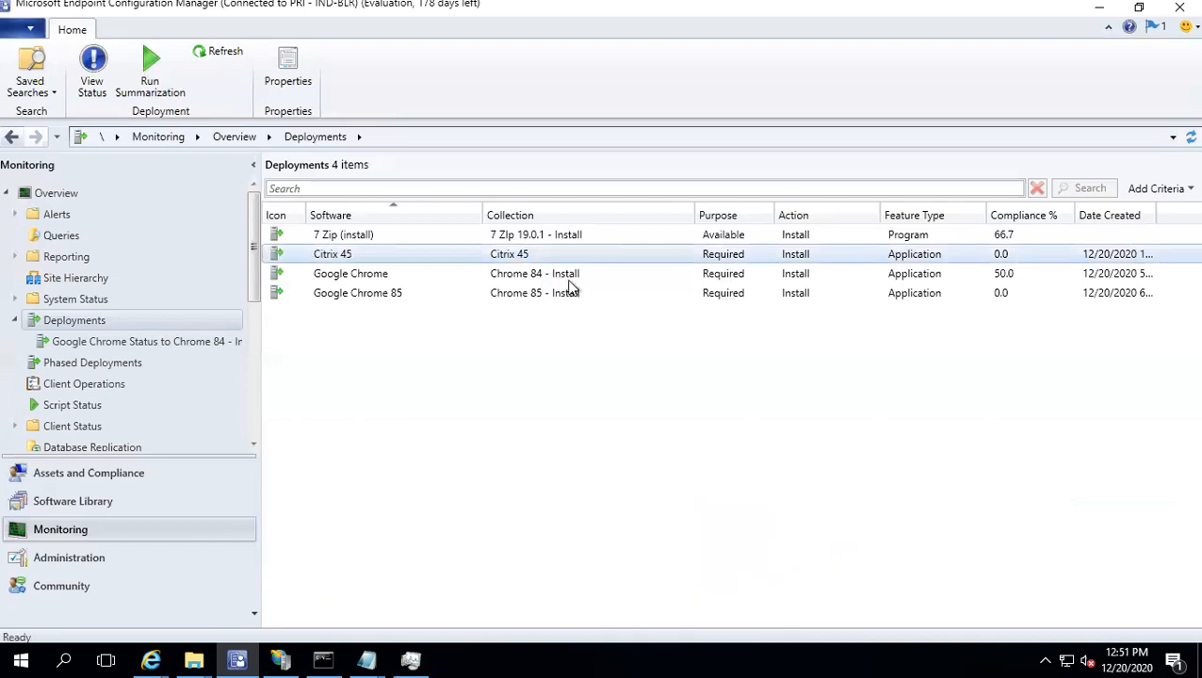
right_click(531, 252)
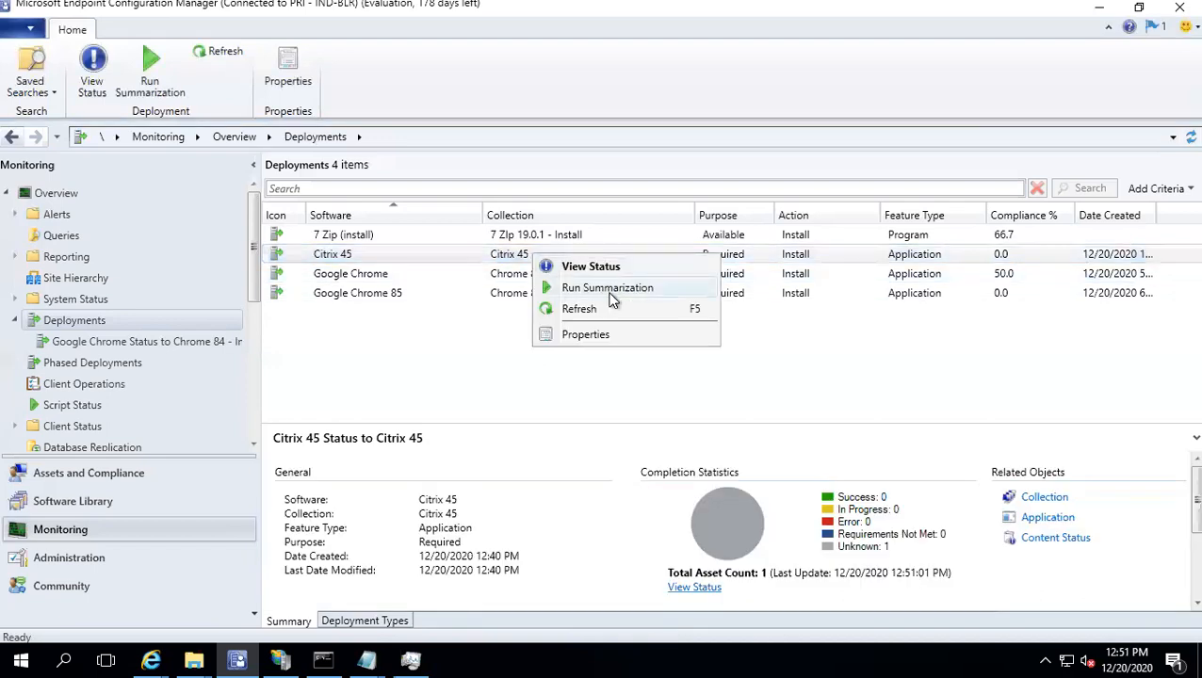
click(605, 311)
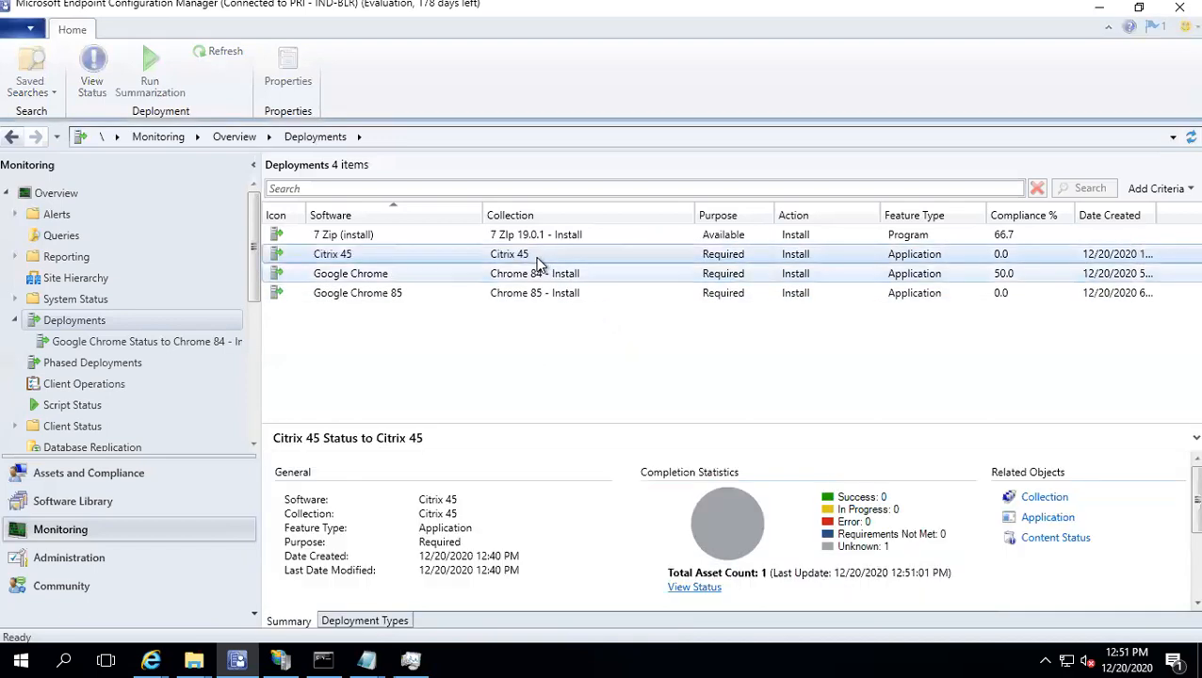
right_click(538, 258)
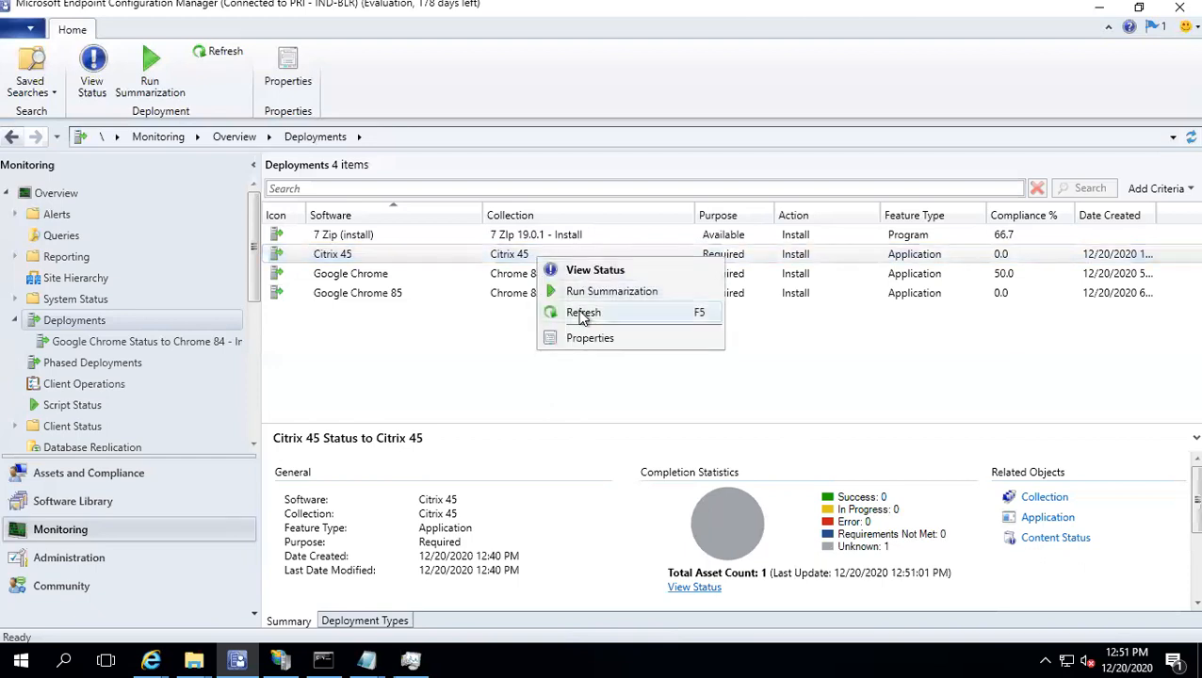
click(581, 318)
right_click(534, 249)
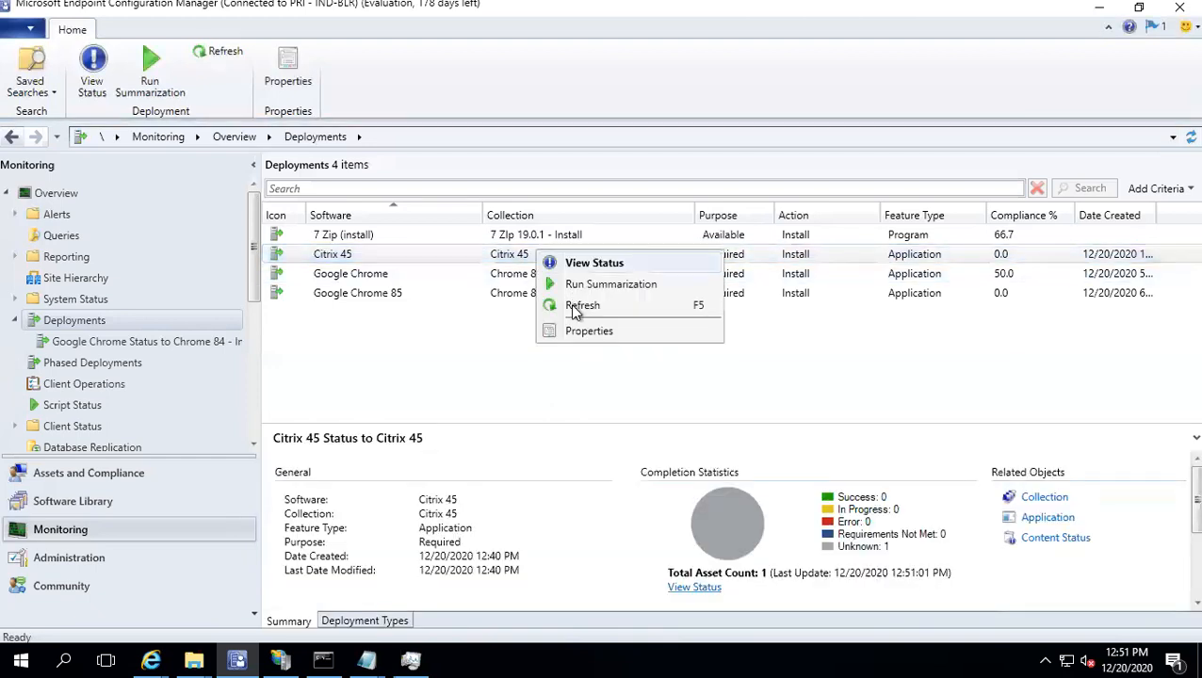
click(578, 307)
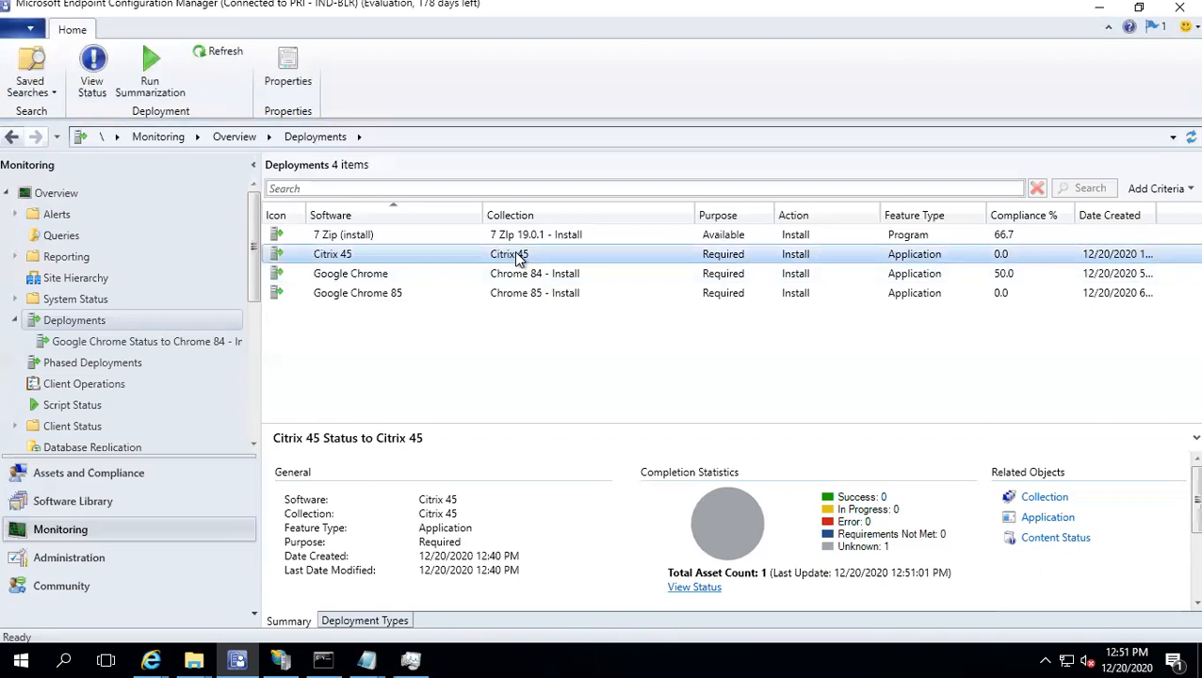
right_click(517, 258)
click(569, 311)
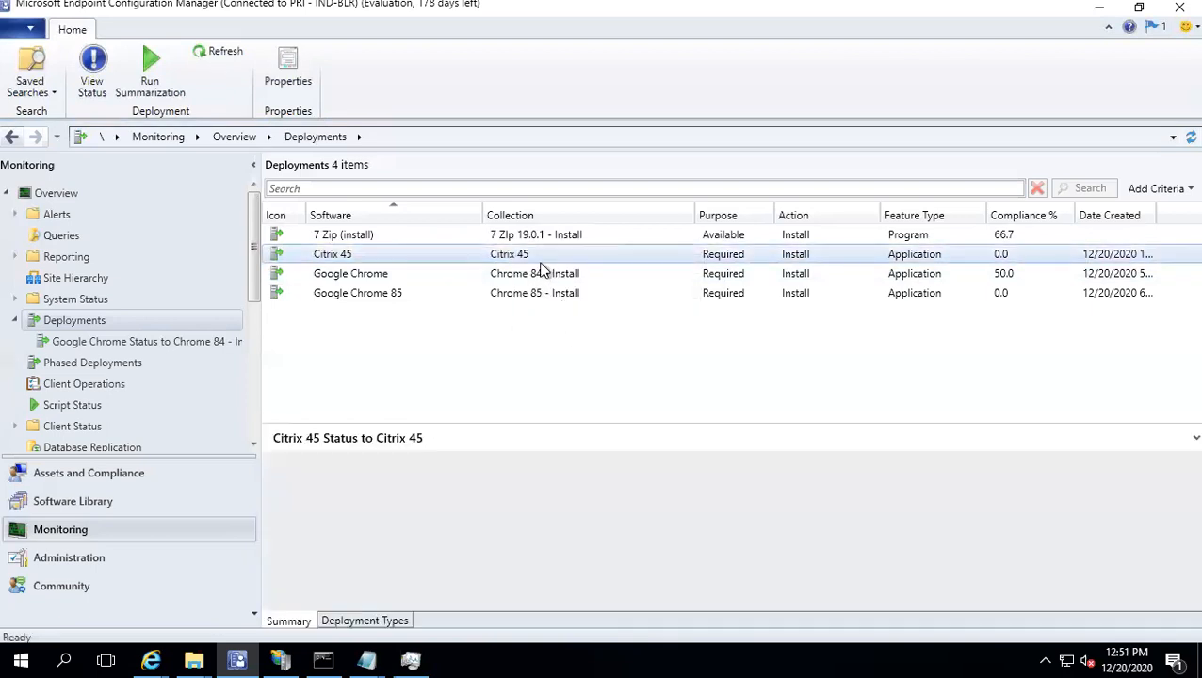
right_click(531, 257)
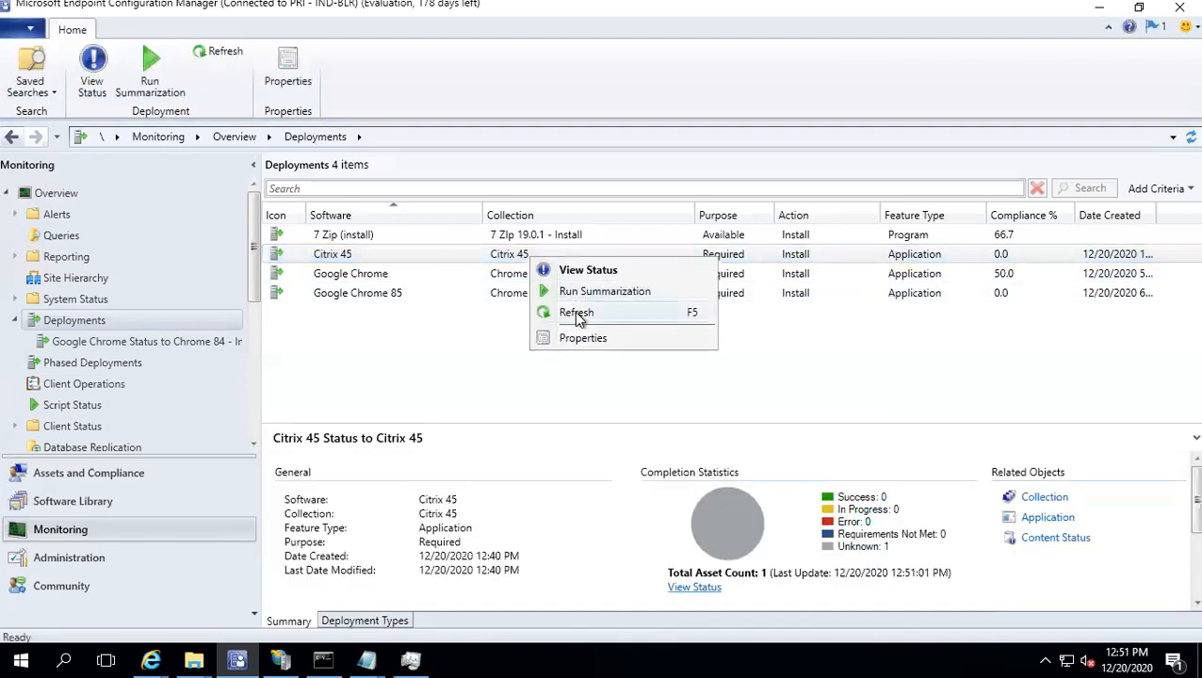
click(571, 314)
right_click(519, 253)
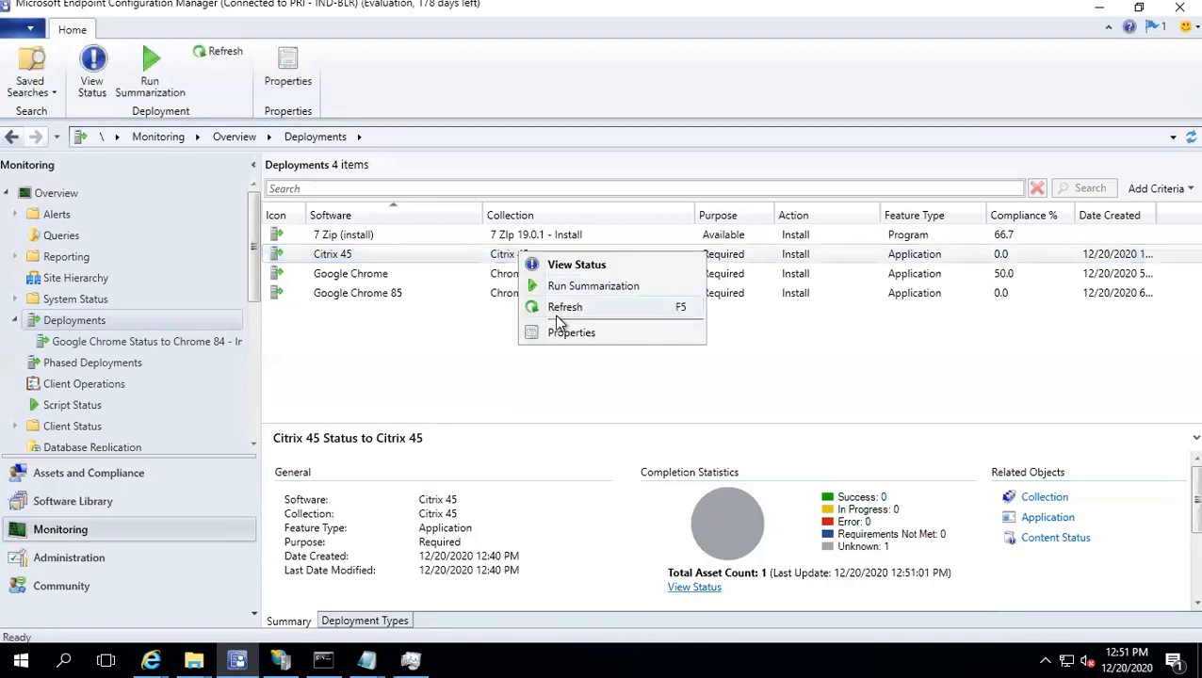
click(547, 303)
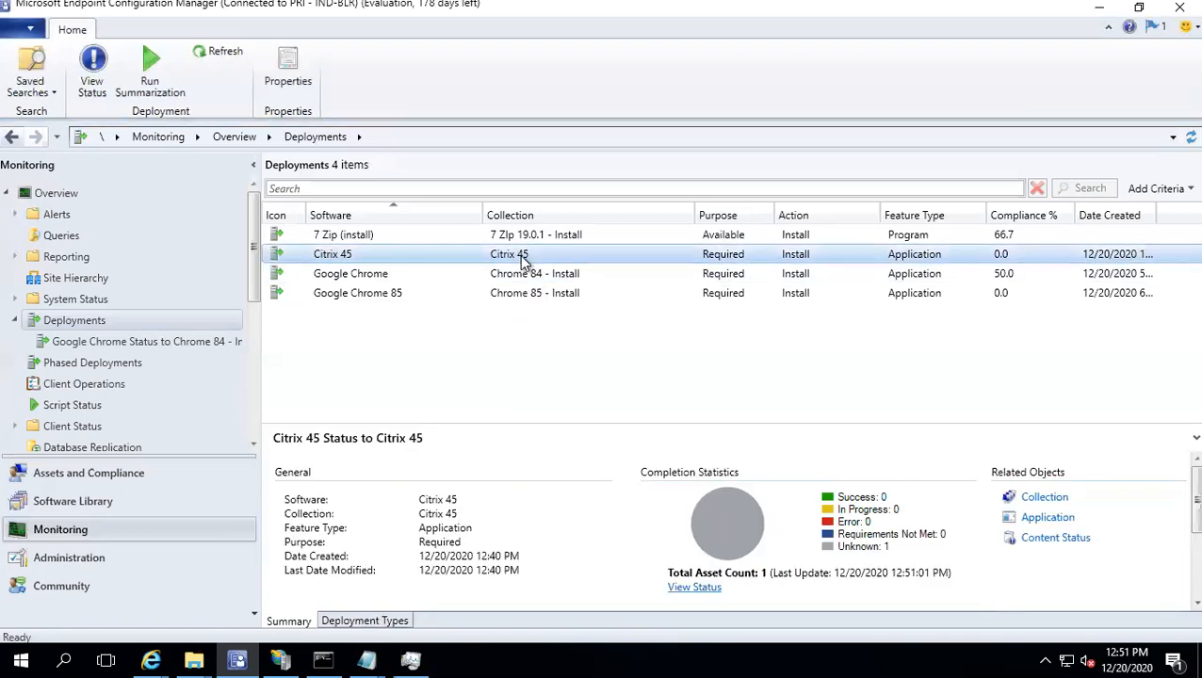
right_click(519, 254)
click(566, 314)
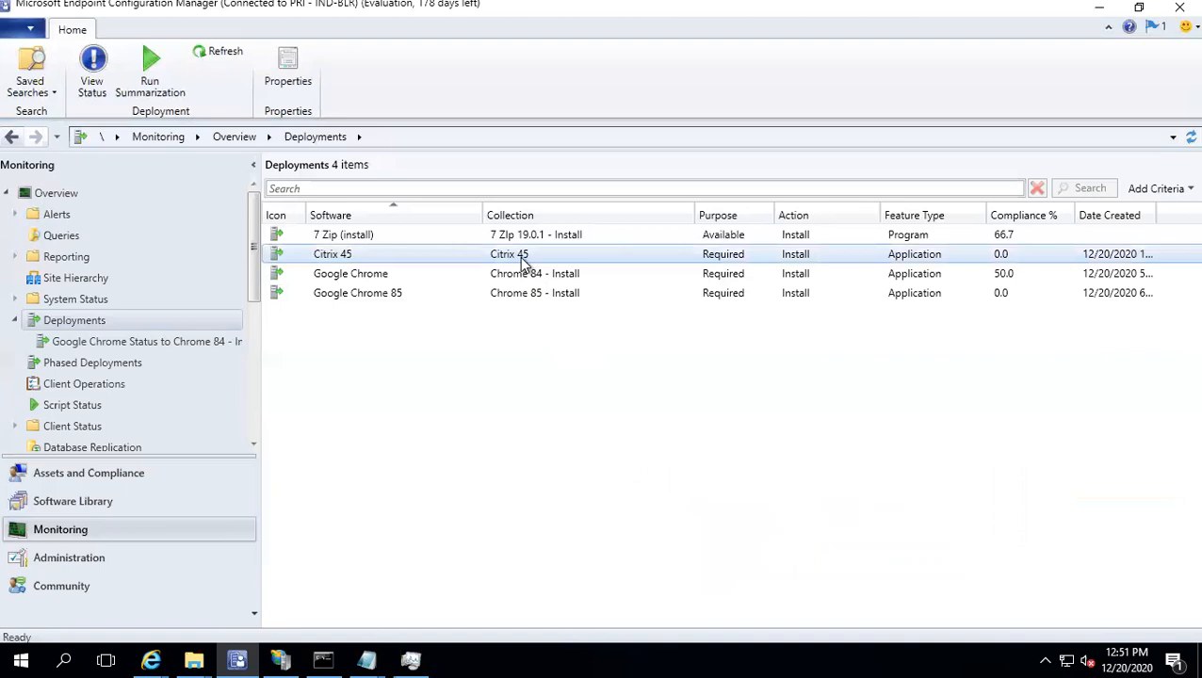
right_click(519, 255)
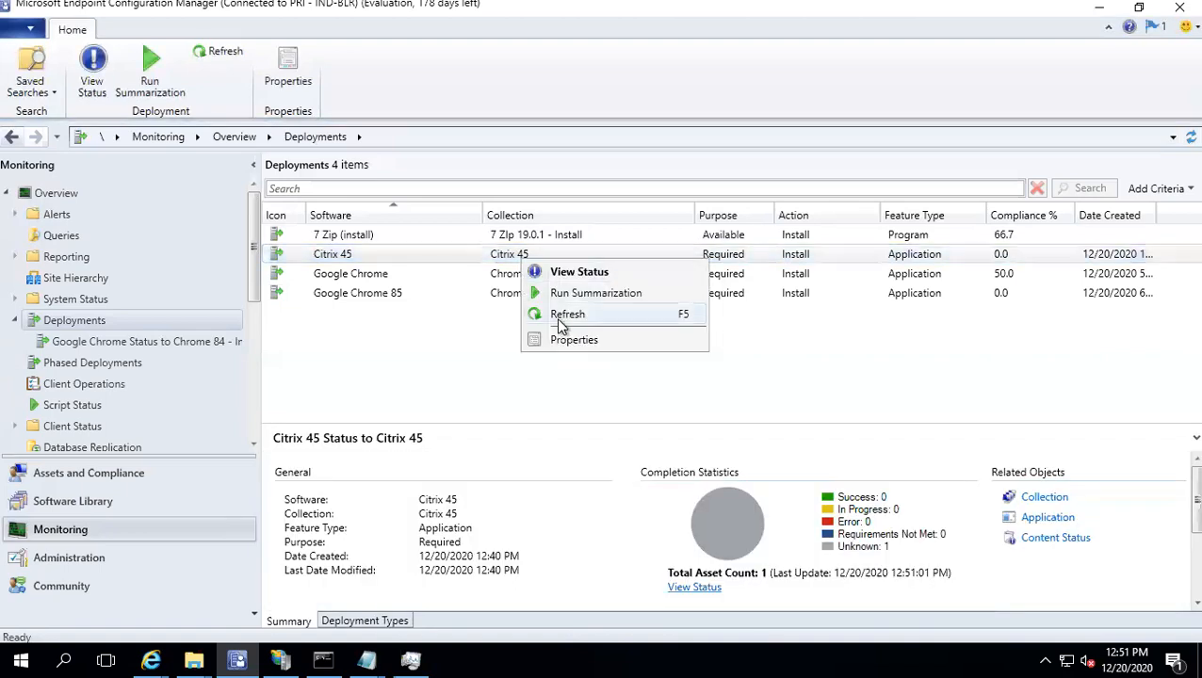
click(561, 317)
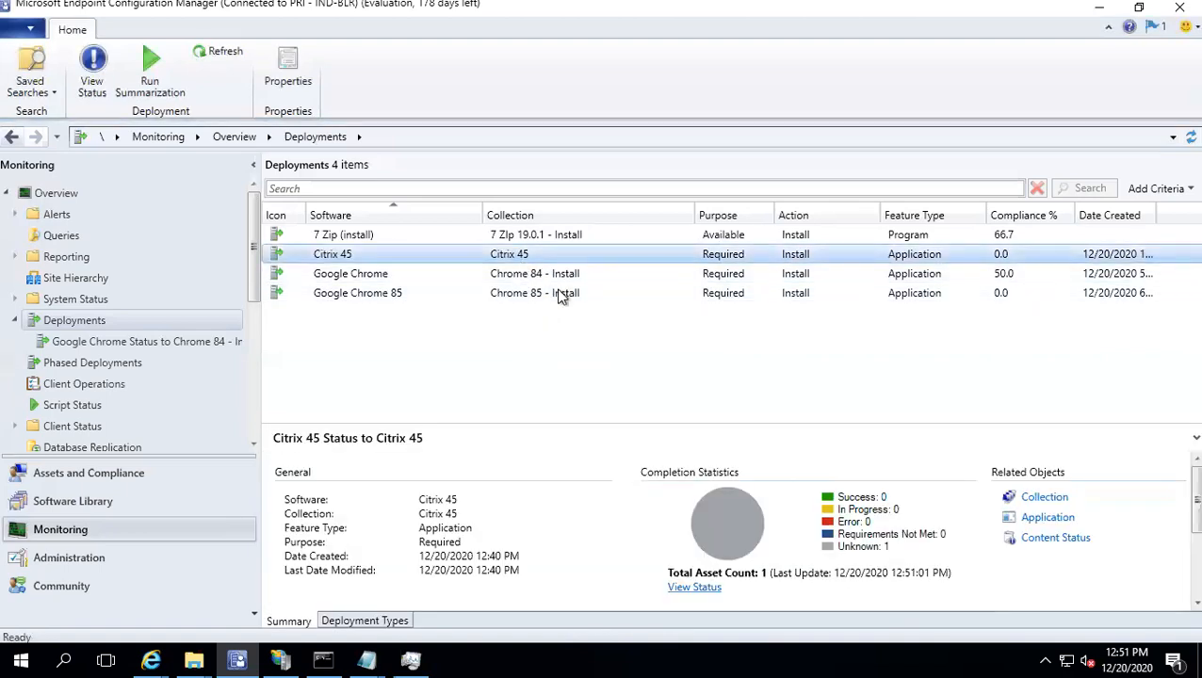
right_click(517, 257)
click(564, 317)
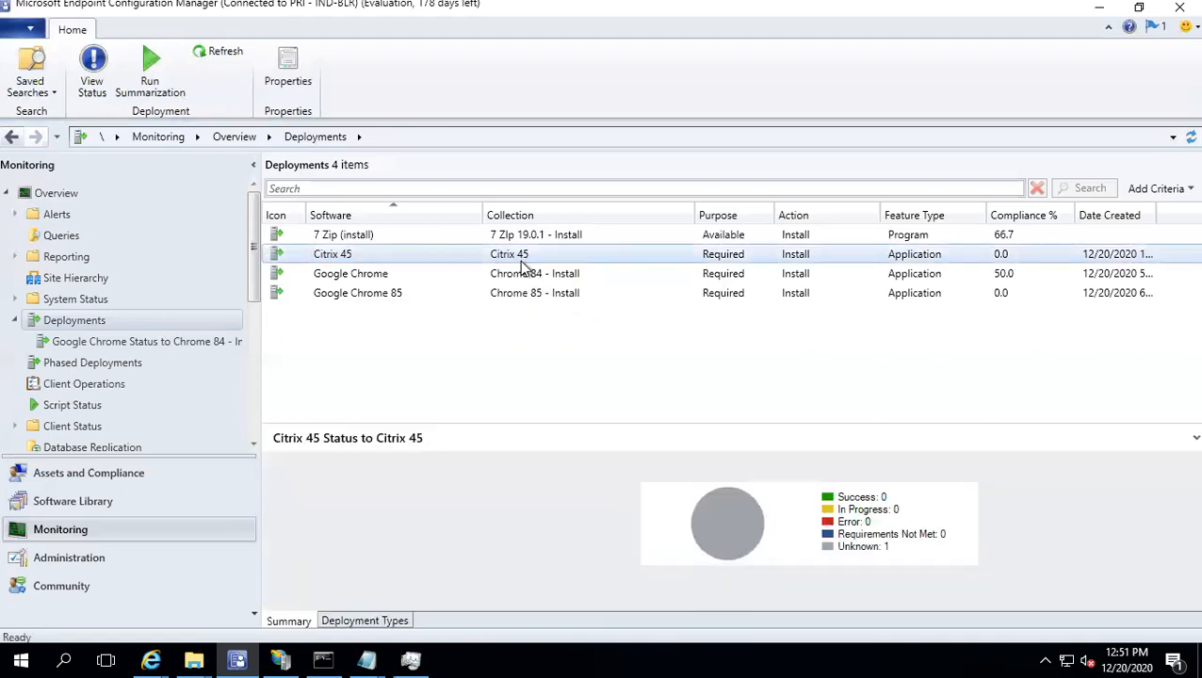
right_click(528, 258)
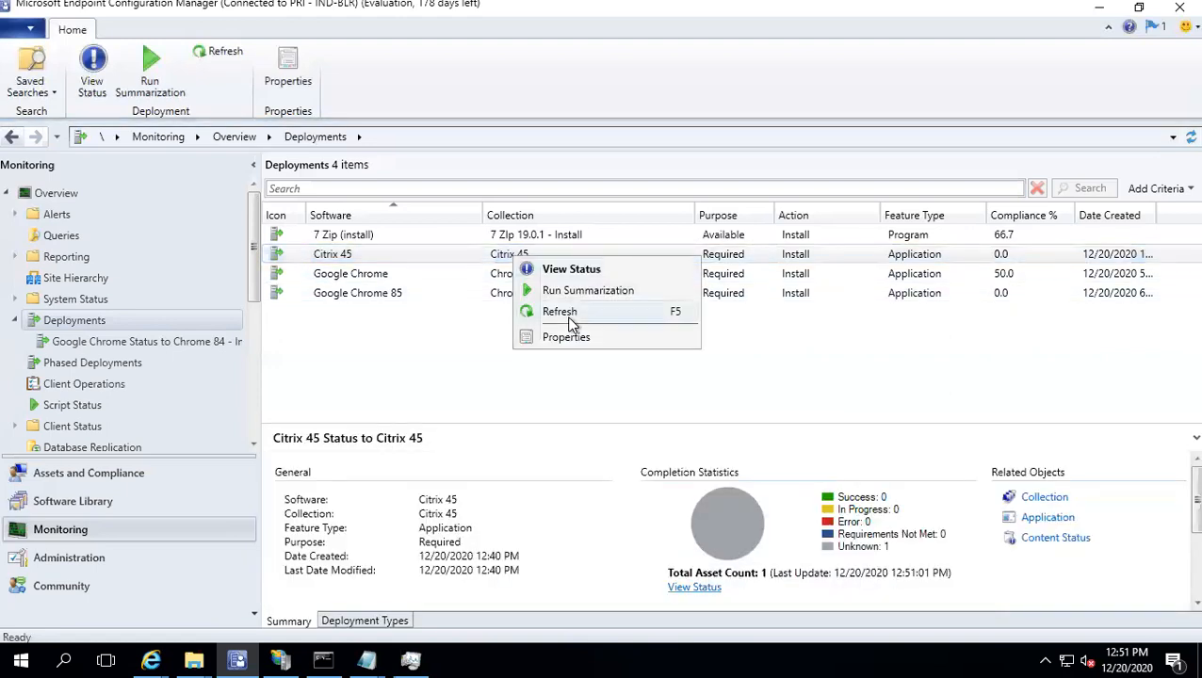
click(565, 314)
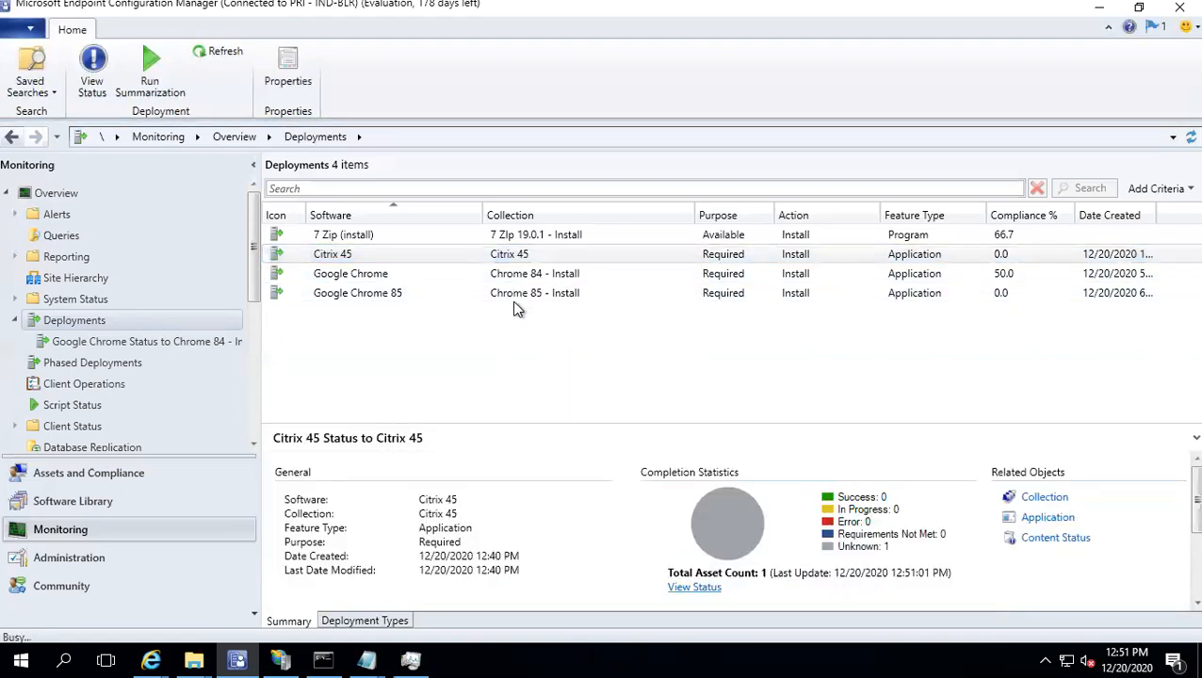
right_click(532, 254)
click(565, 311)
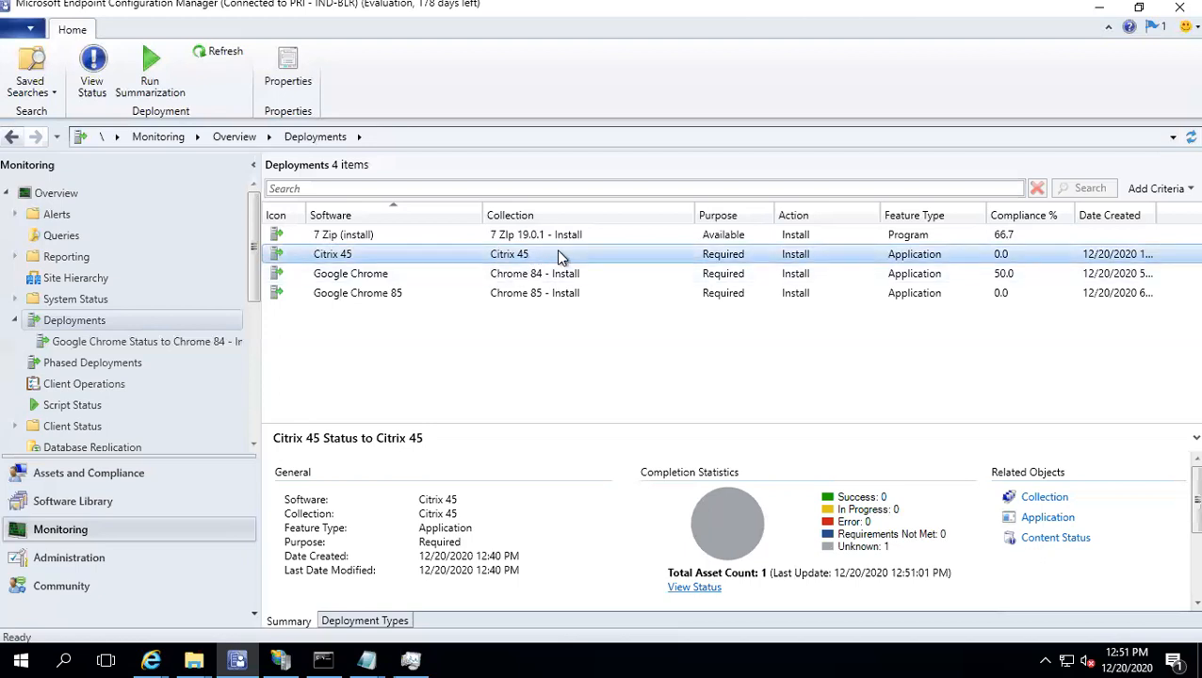
right_click(507, 263)
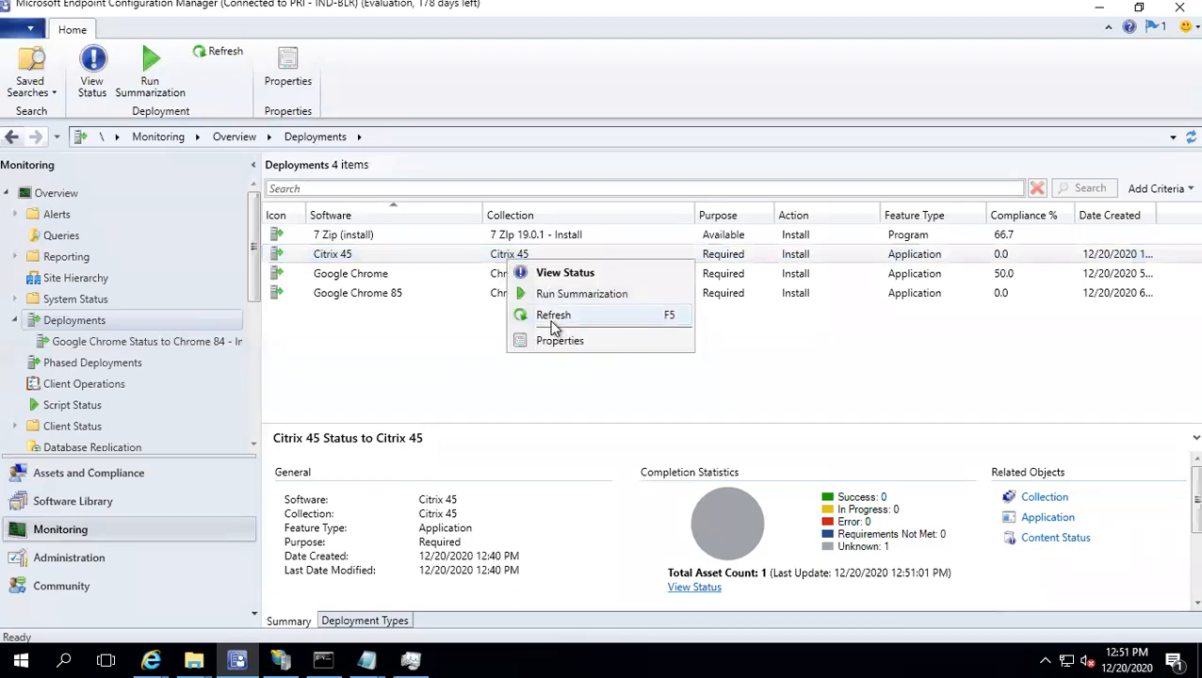
click(553, 317)
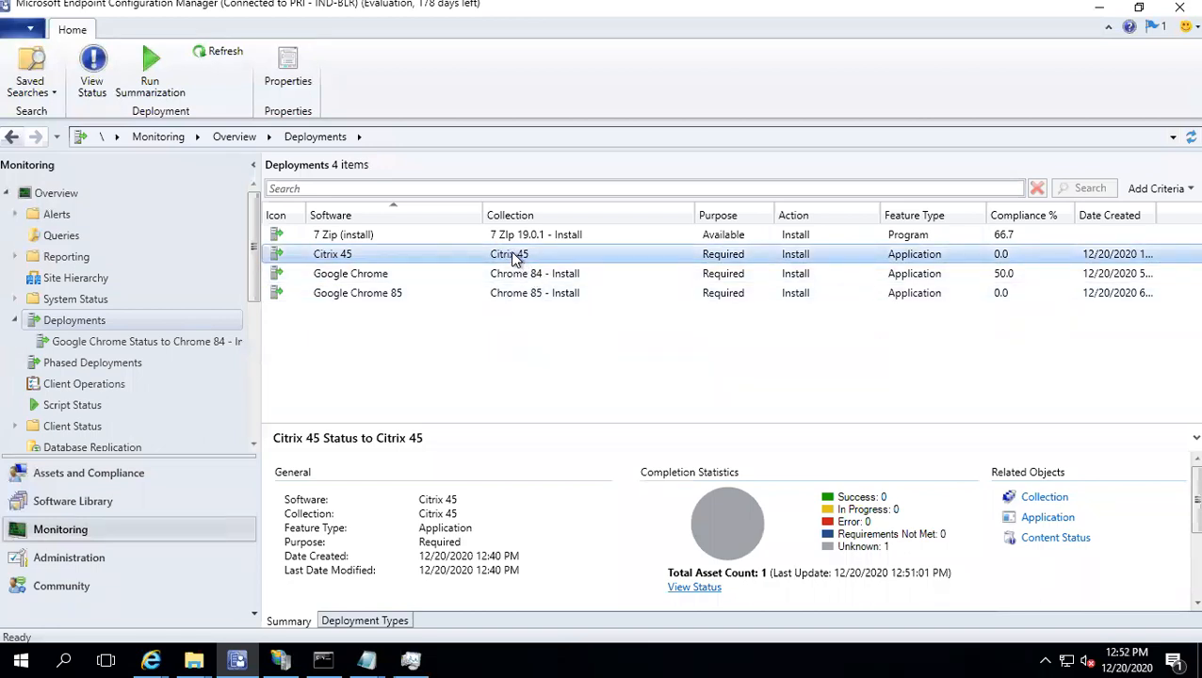
right_click(513, 259)
click(571, 307)
right_click(509, 262)
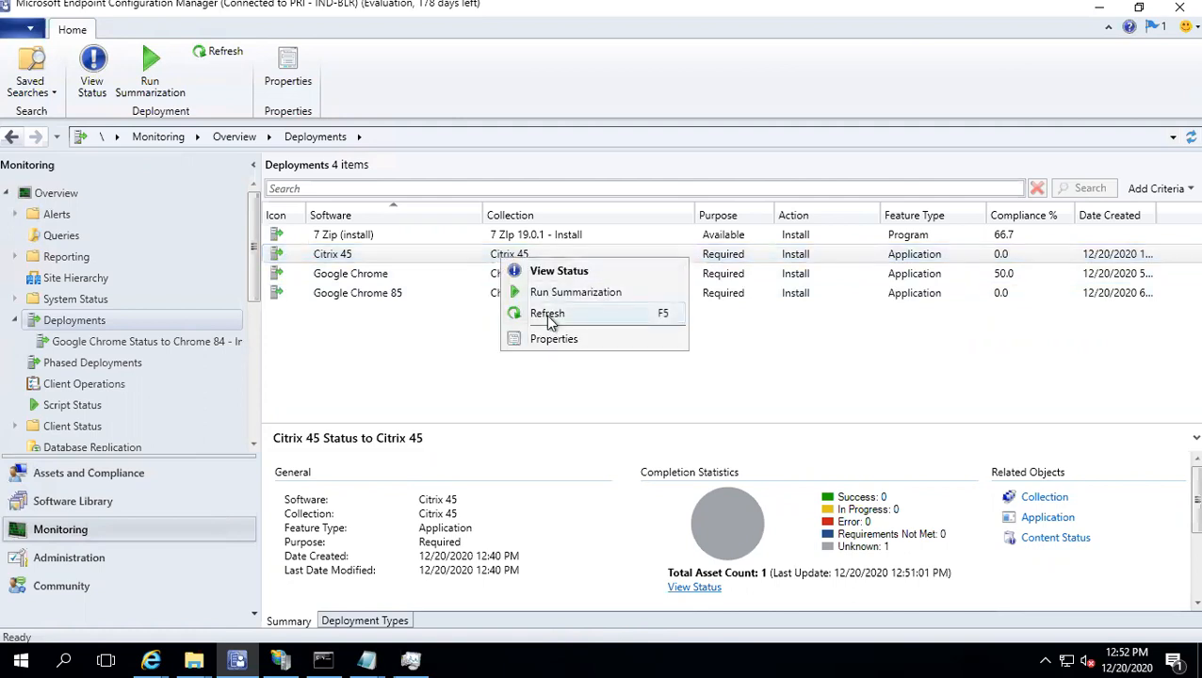
click(548, 316)
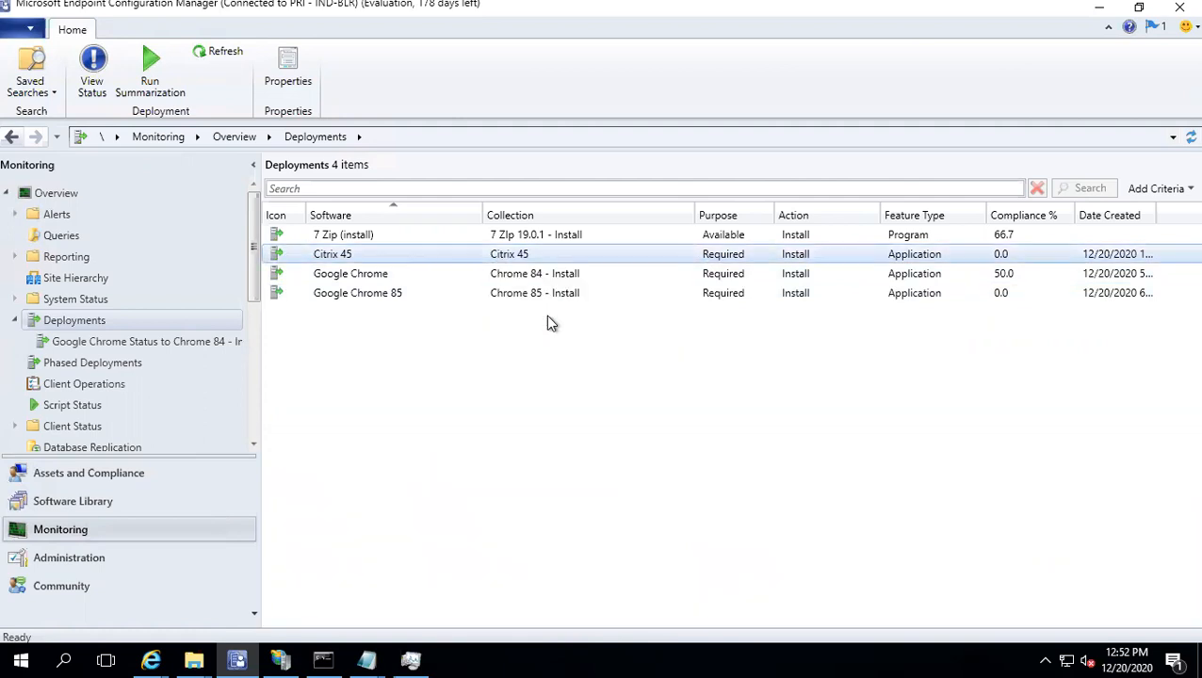
right_click(514, 254)
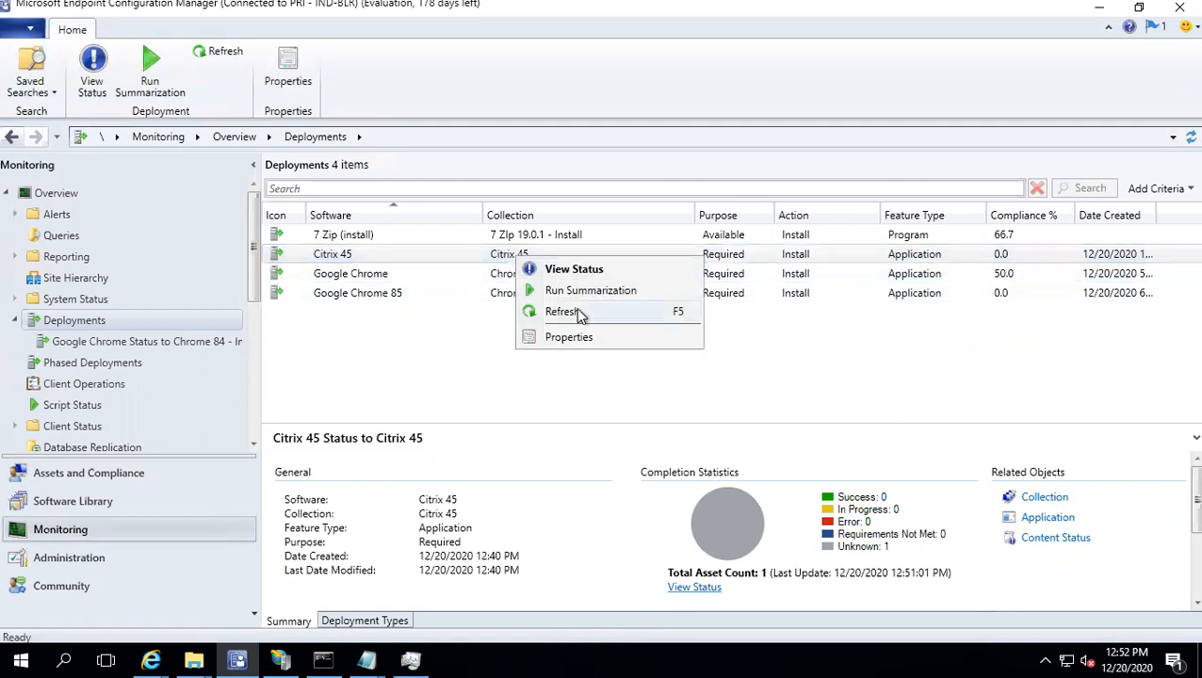
click(577, 313)
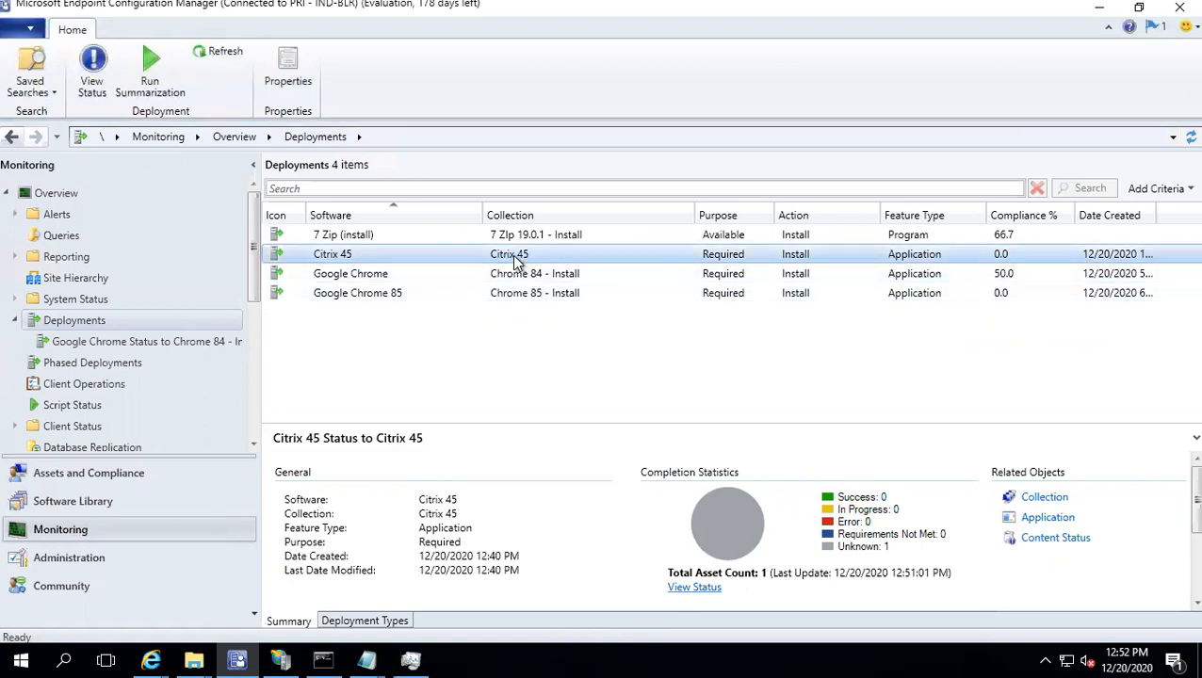
right_click(515, 263)
click(565, 313)
right_click(542, 256)
click(612, 314)
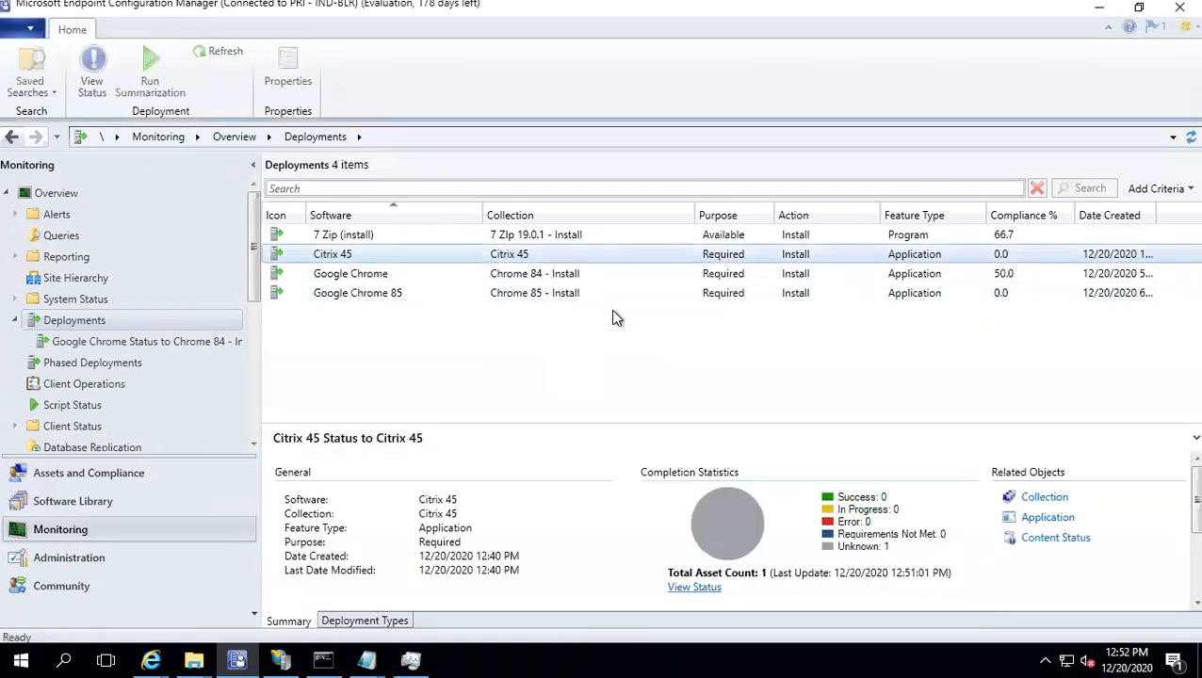
click(524, 259)
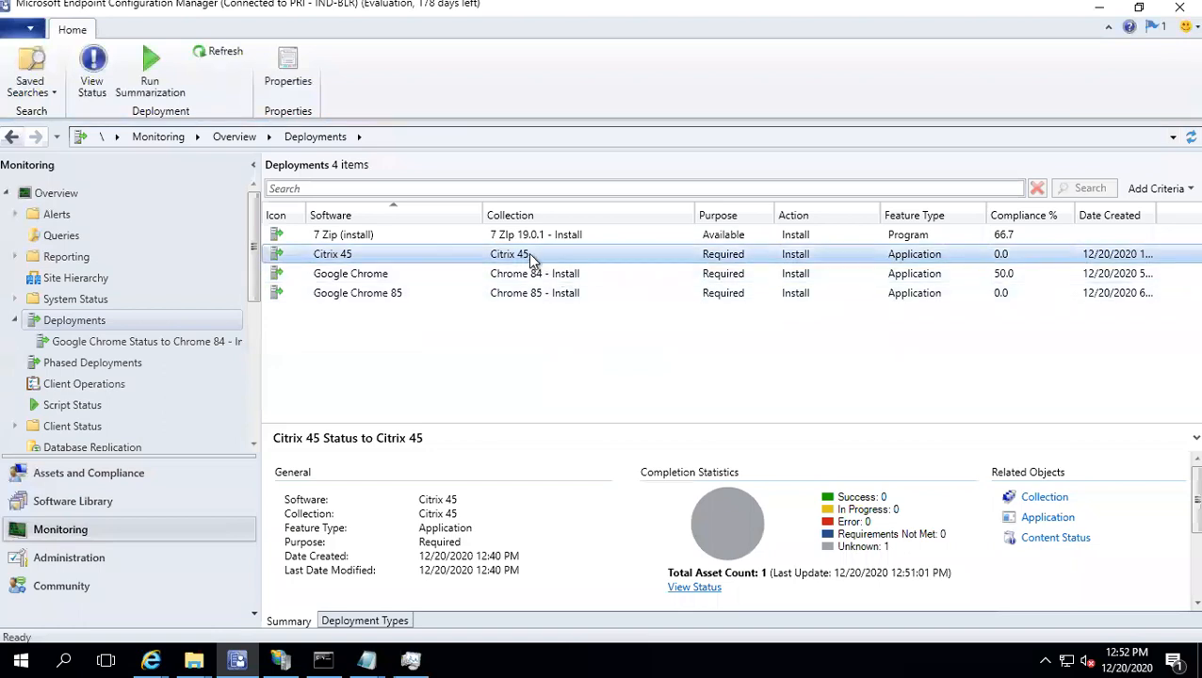
right_click(528, 256)
click(566, 313)
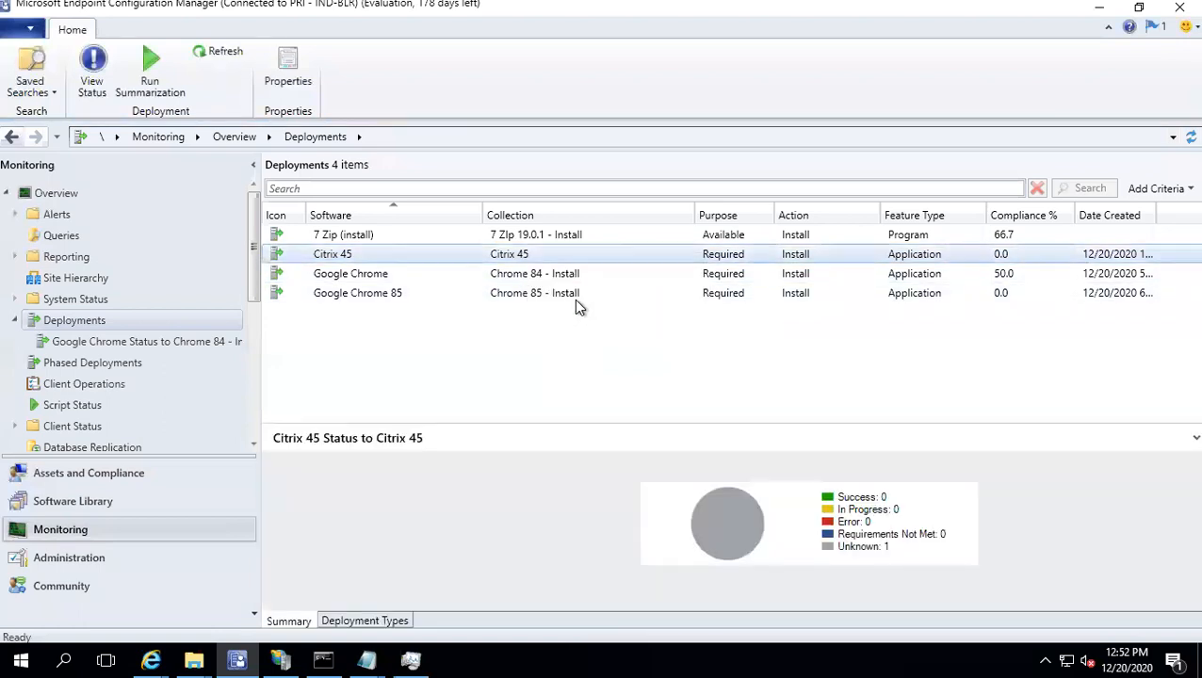
click(540, 263)
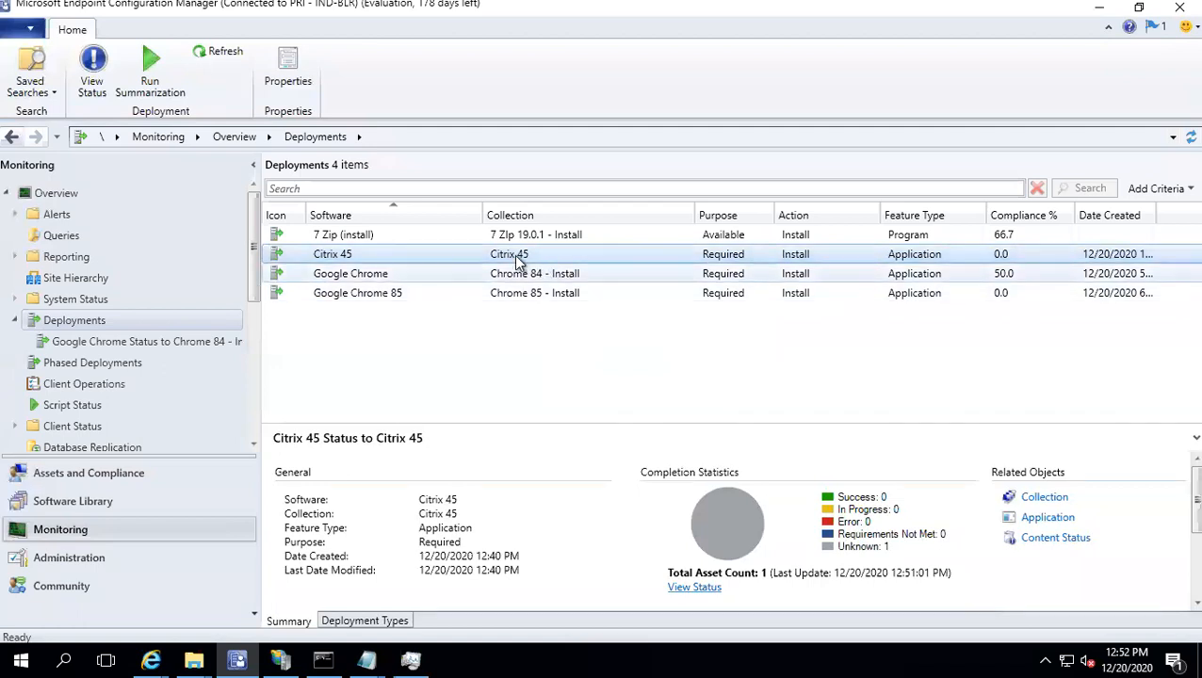
Step: Refresh the Citrix 45 deployment several more times and check whether its completion statistics have updated
right_click(514, 256)
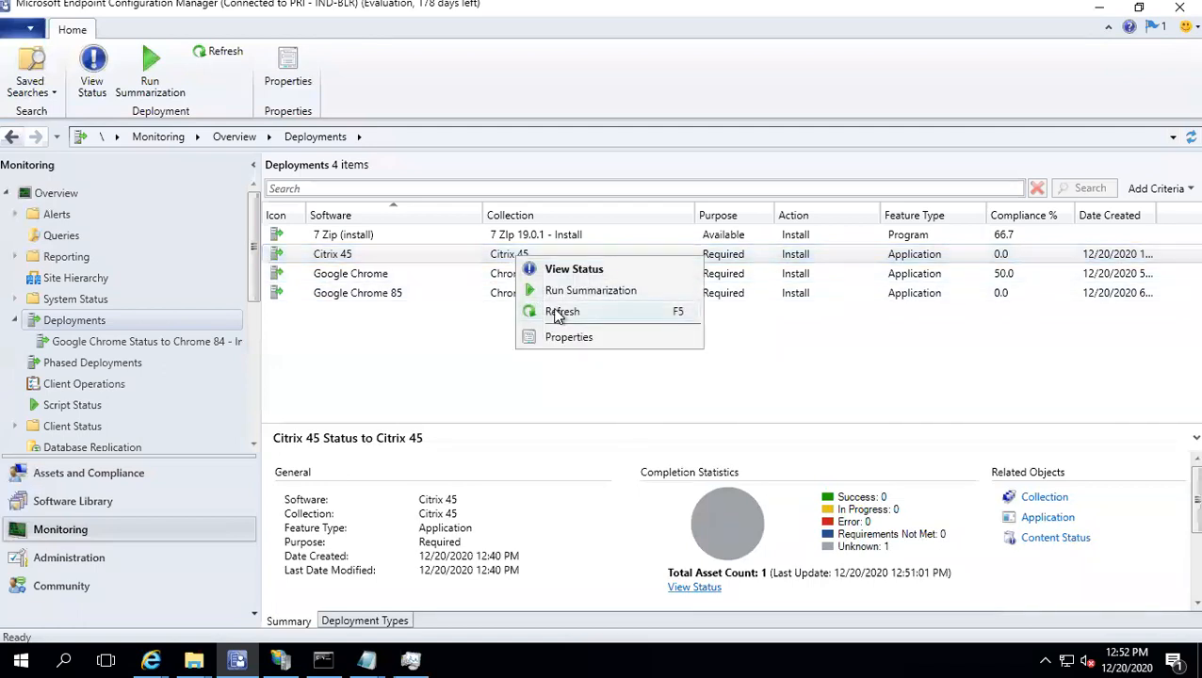
click(557, 311)
right_click(521, 254)
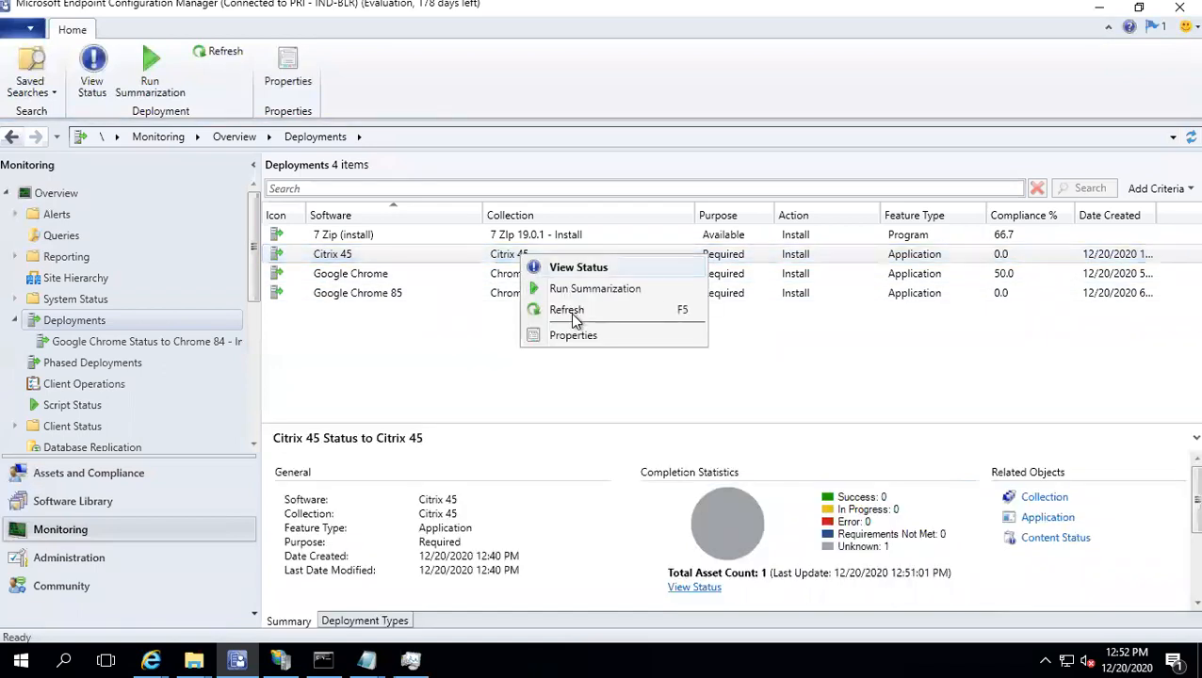
click(573, 314)
click(522, 258)
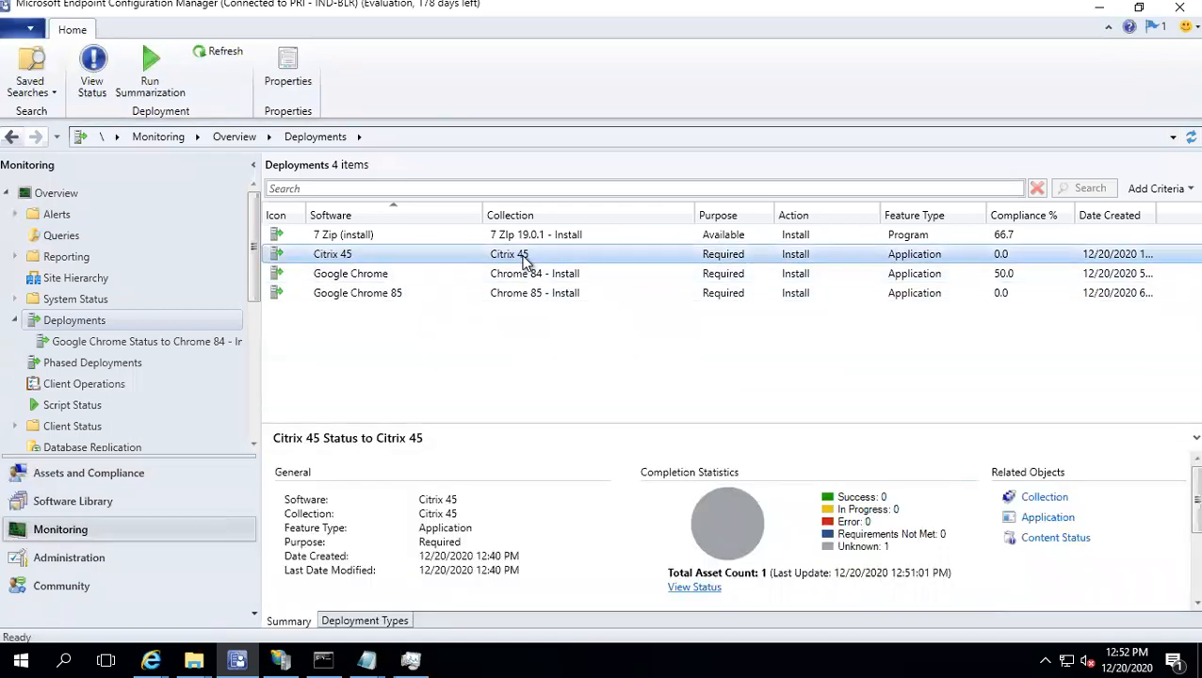
right_click(524, 260)
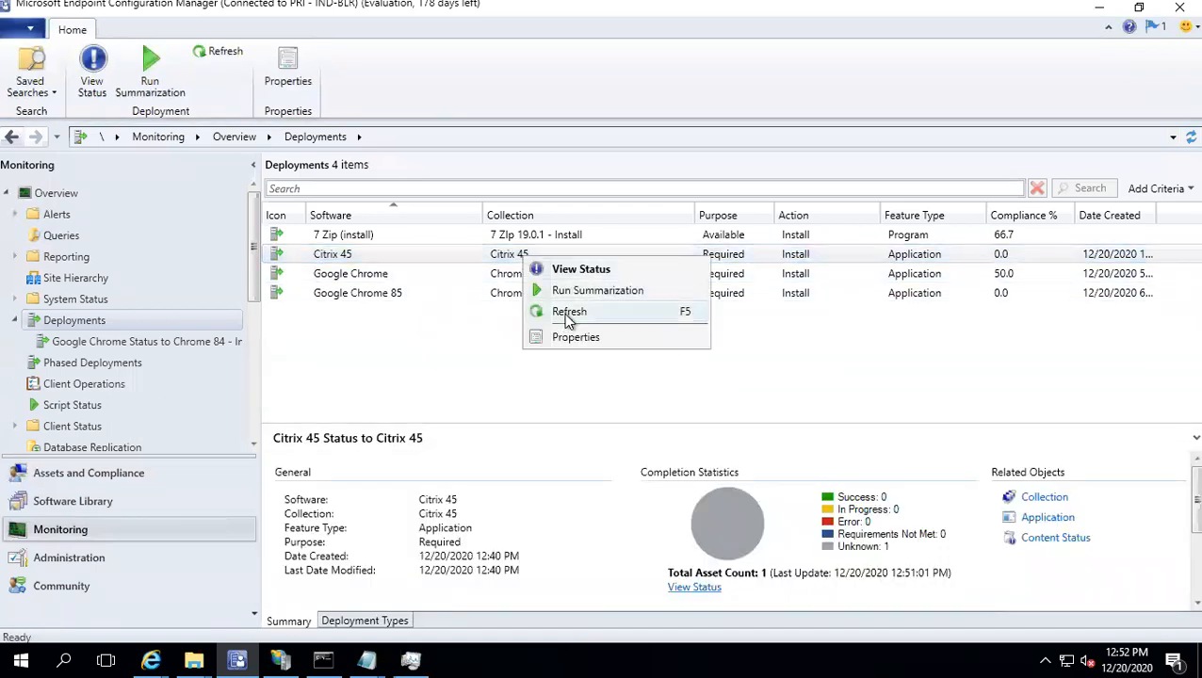
click(568, 313)
right_click(522, 261)
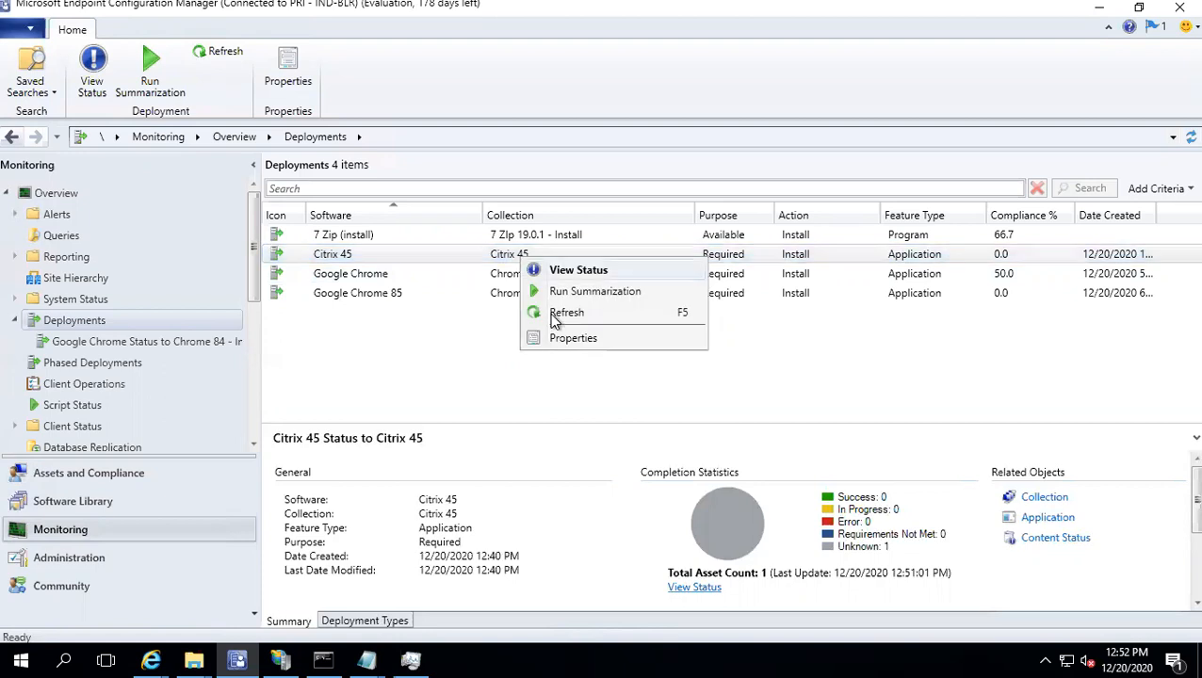
click(553, 317)
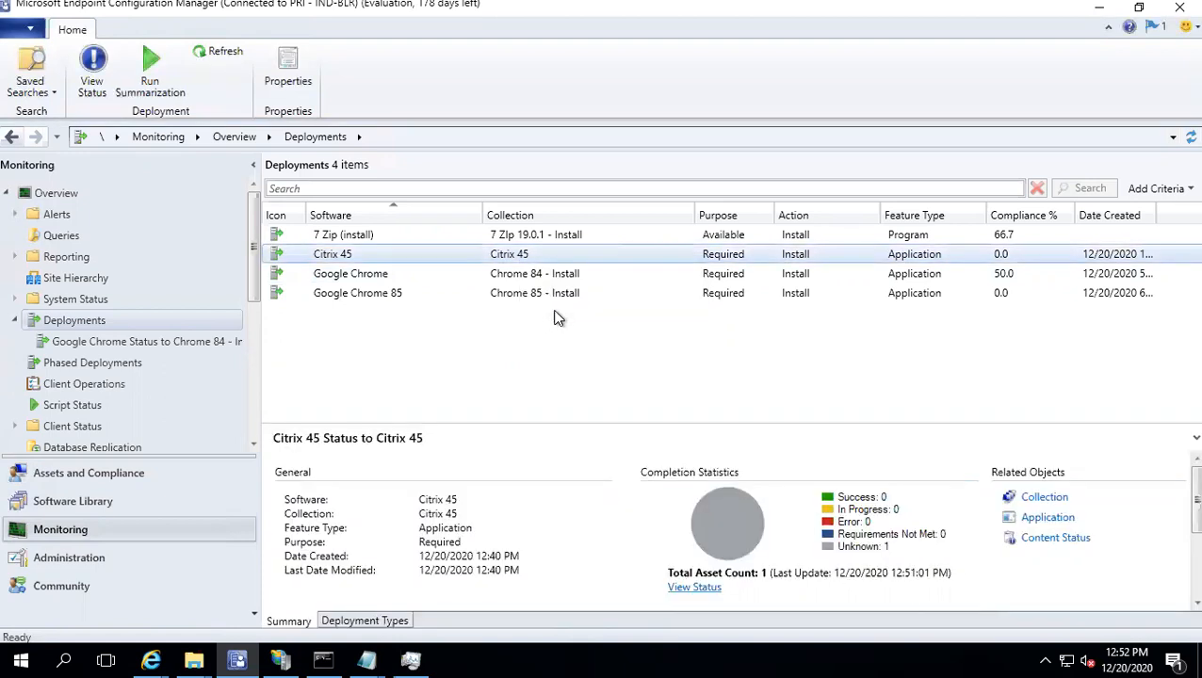
Step: View the detailed status of the Citrix 45 deployment and check its in progress and error categories
right_click(543, 256)
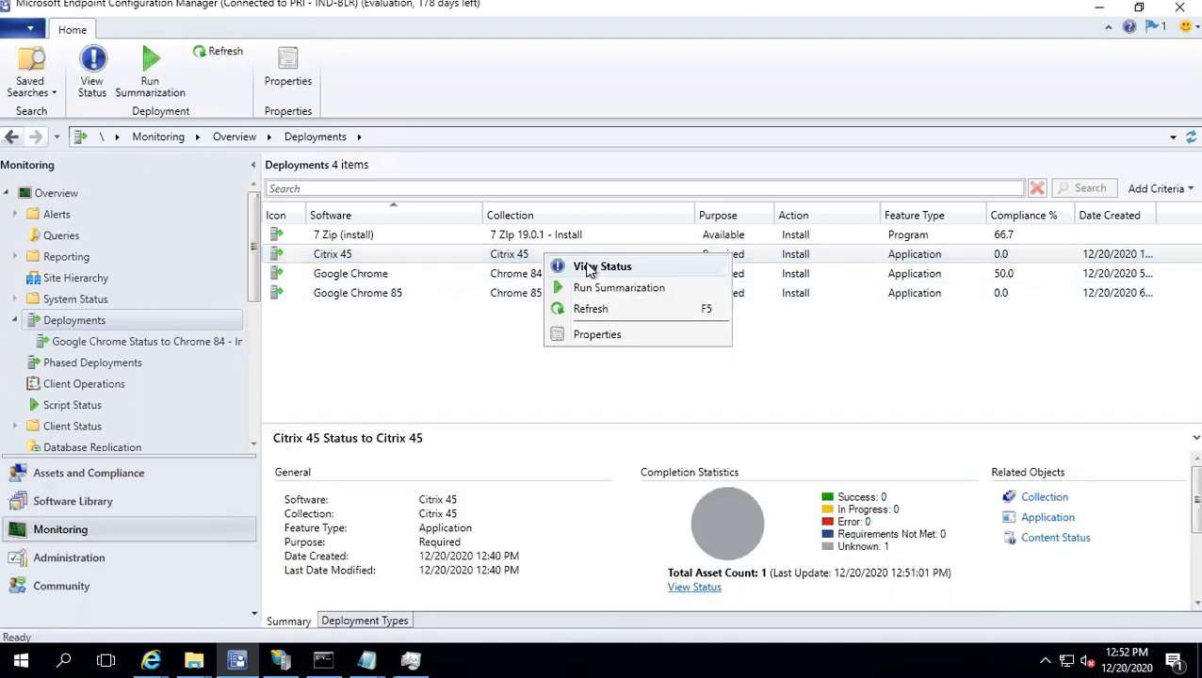
click(587, 267)
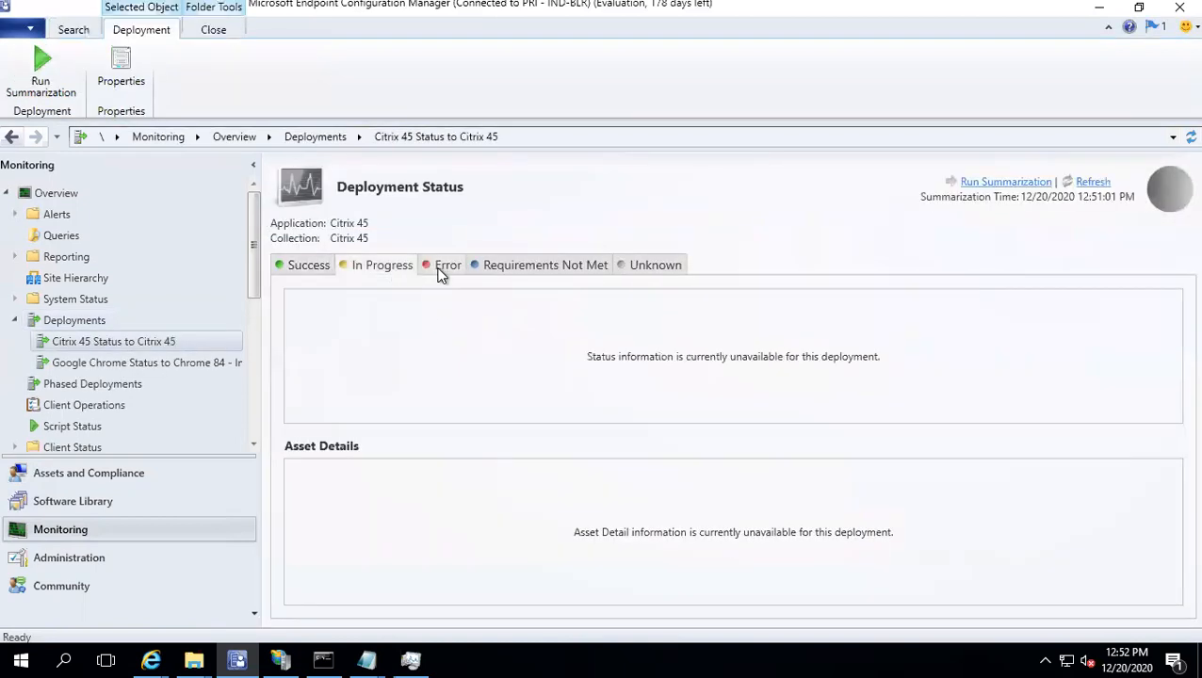
click(441, 271)
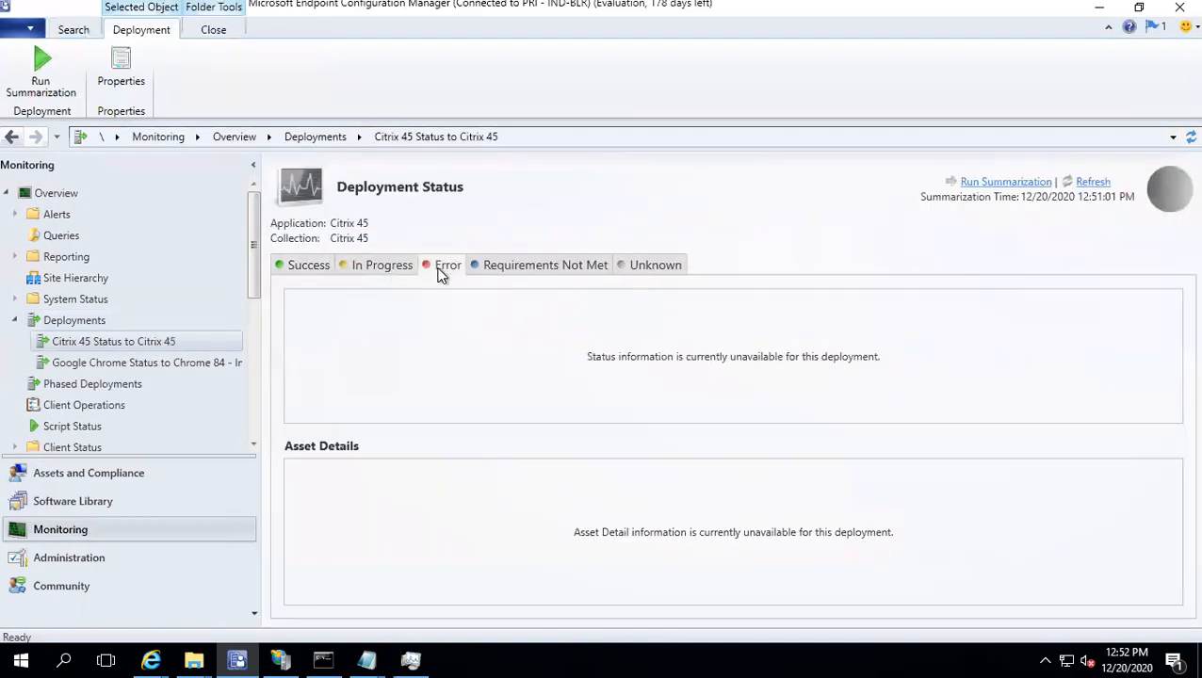
click(80, 366)
click(88, 343)
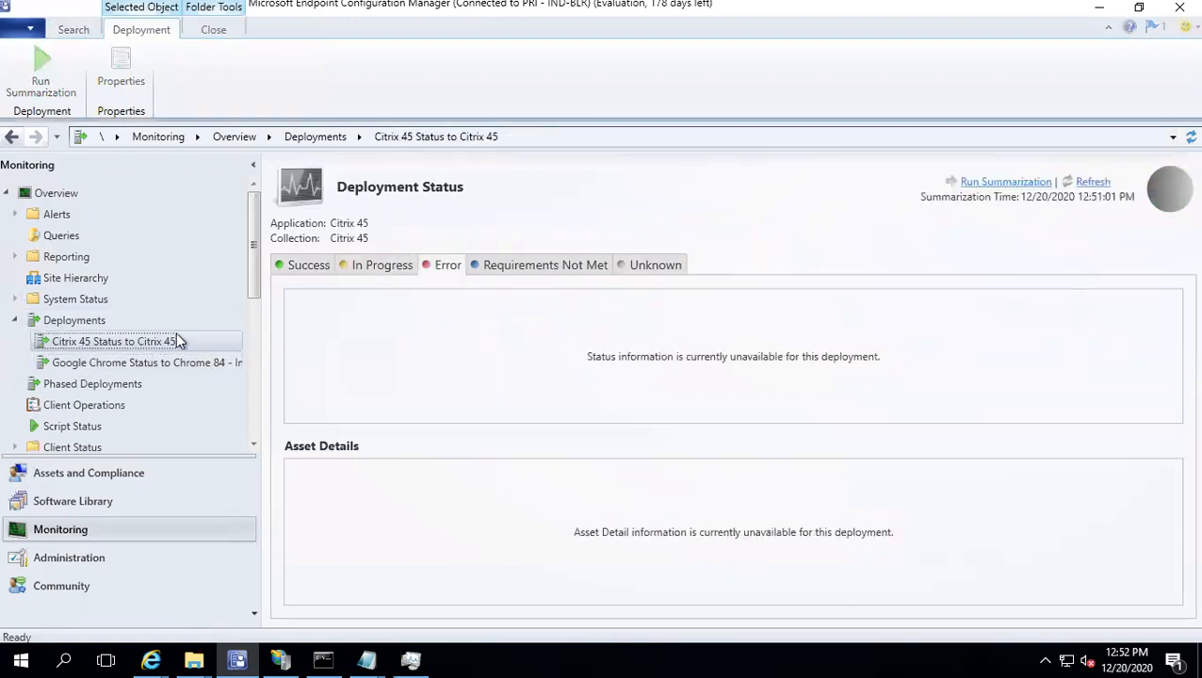
Step: Return to the list of all deployments and refresh the Citrix 45 entry
click(84, 321)
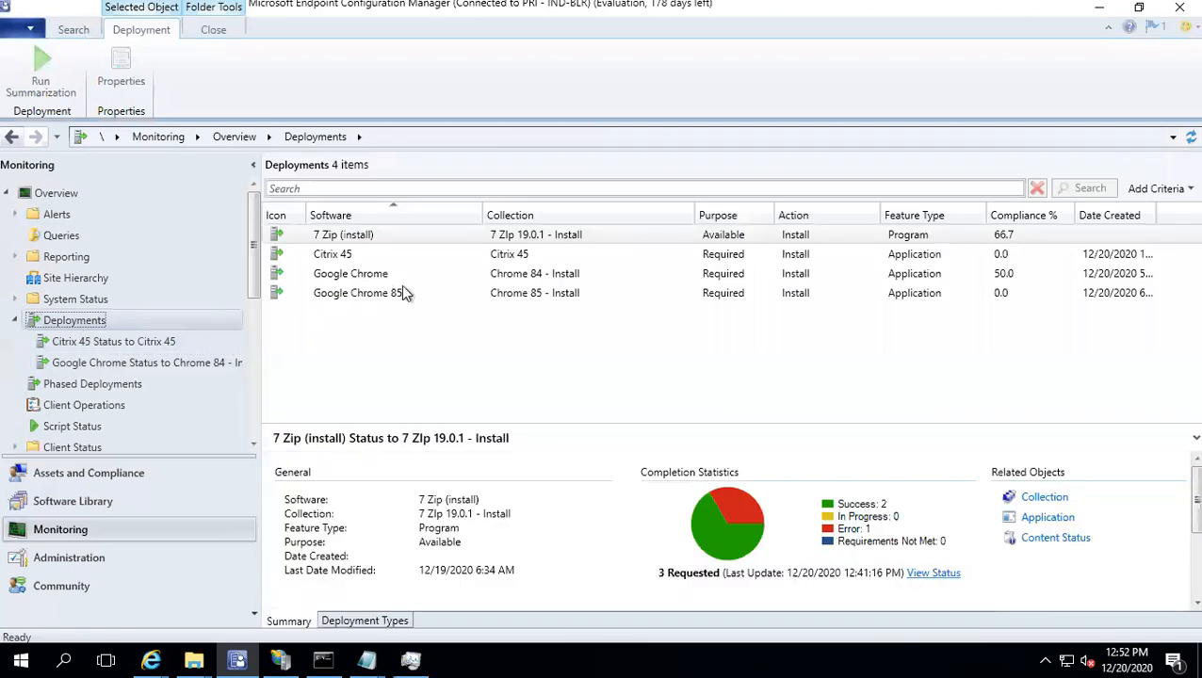
click(336, 261)
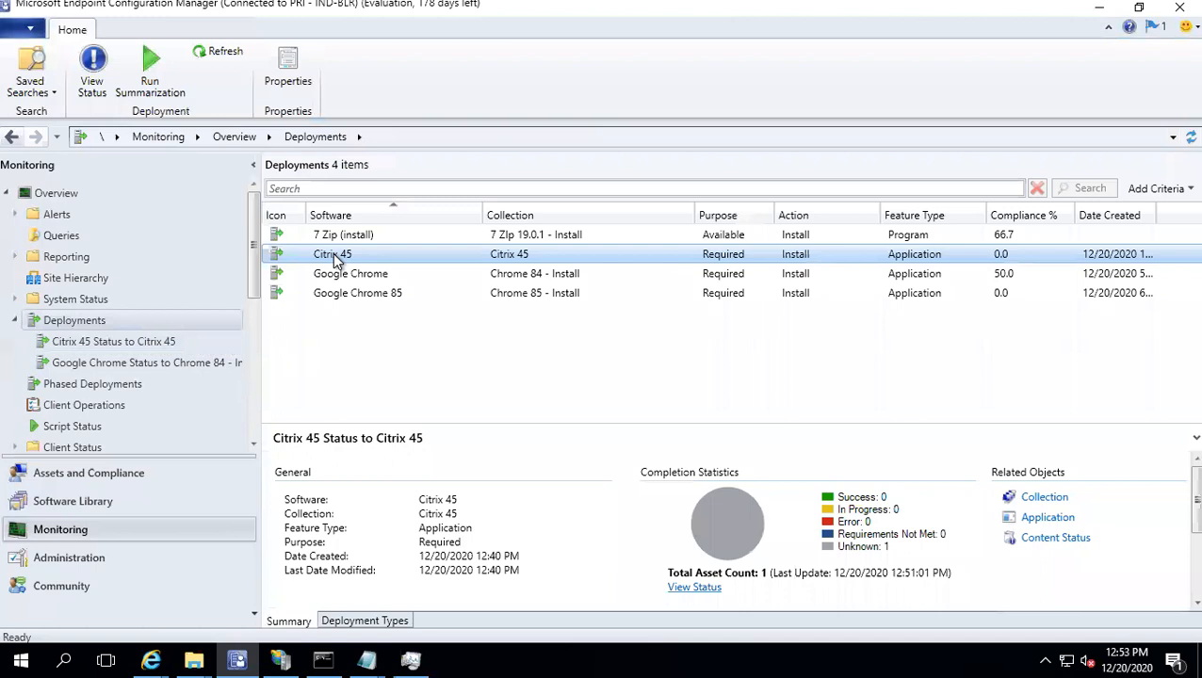
right_click(336, 261)
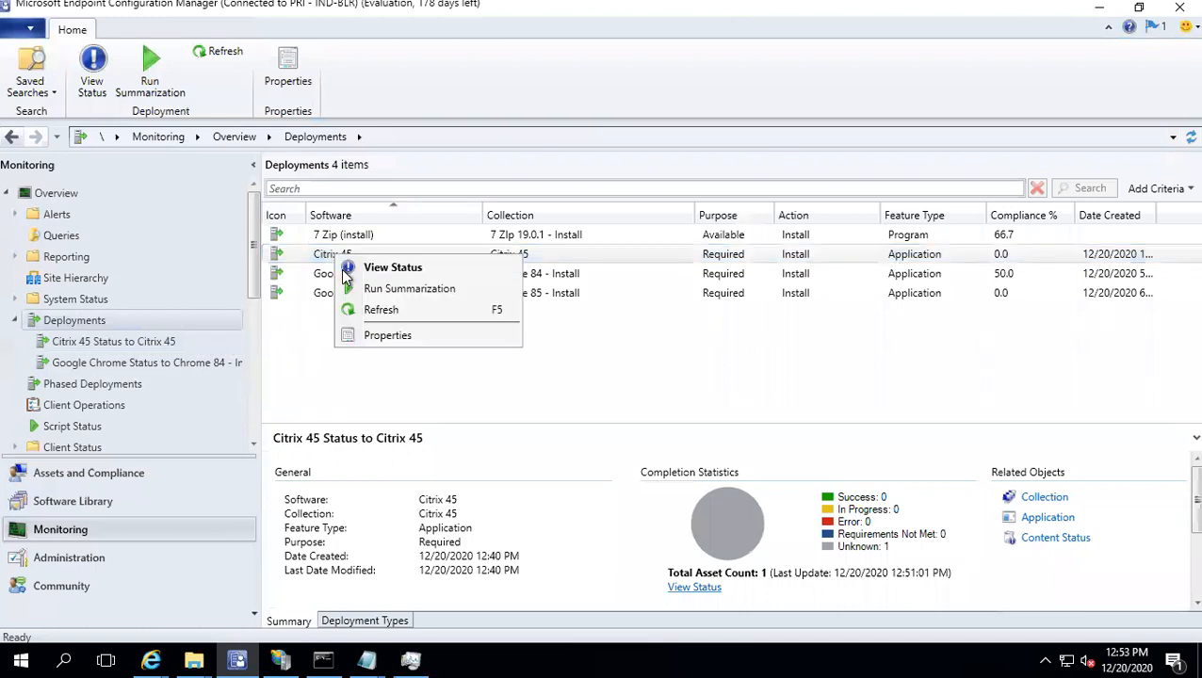
click(377, 310)
Step: Start a new deployment of the Citrix 45 application to a device collection and proceed to its deployment settings
click(94, 502)
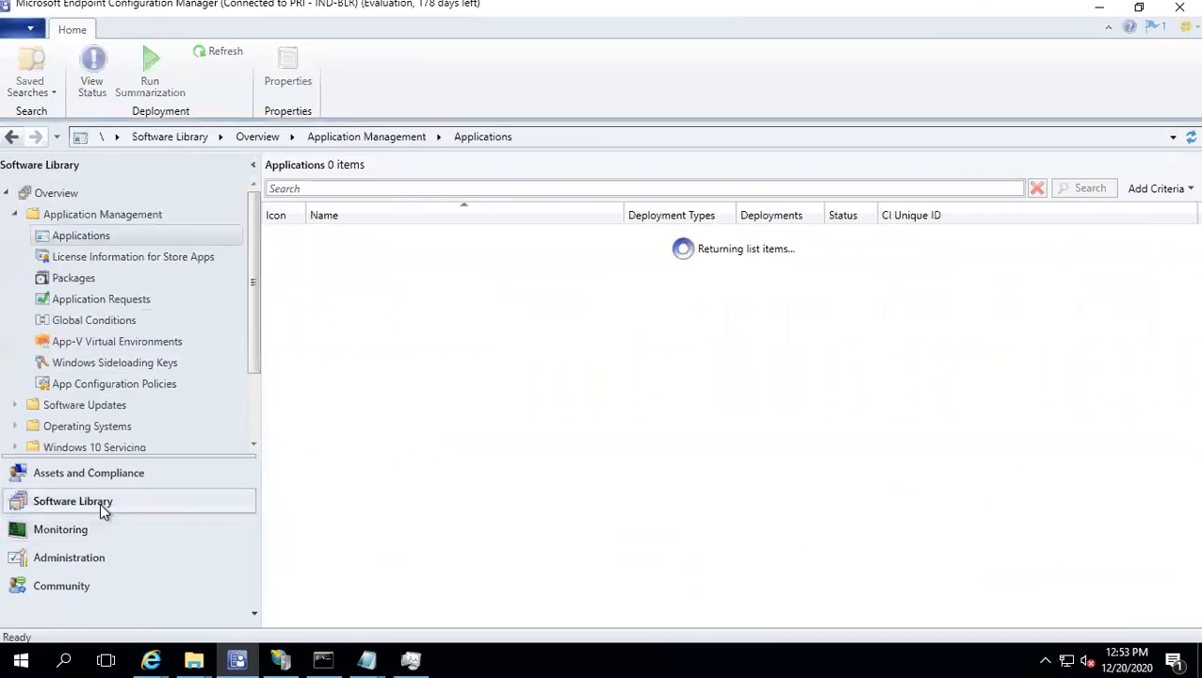
click(335, 241)
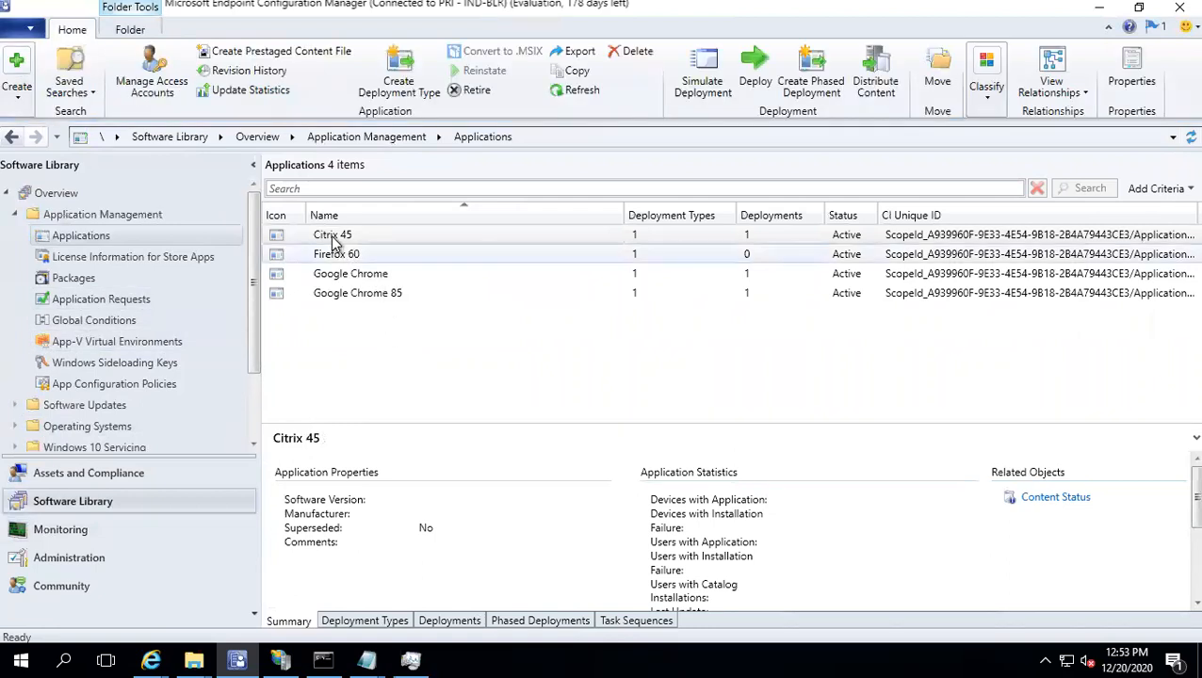
right_click(335, 241)
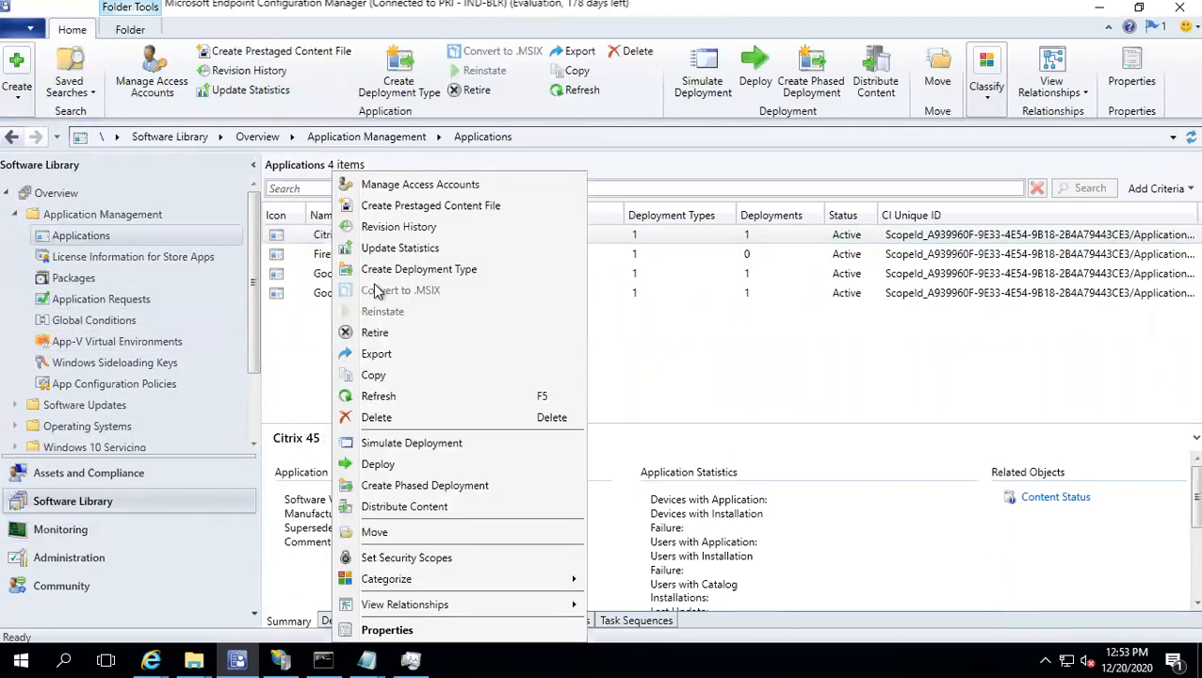
click(396, 464)
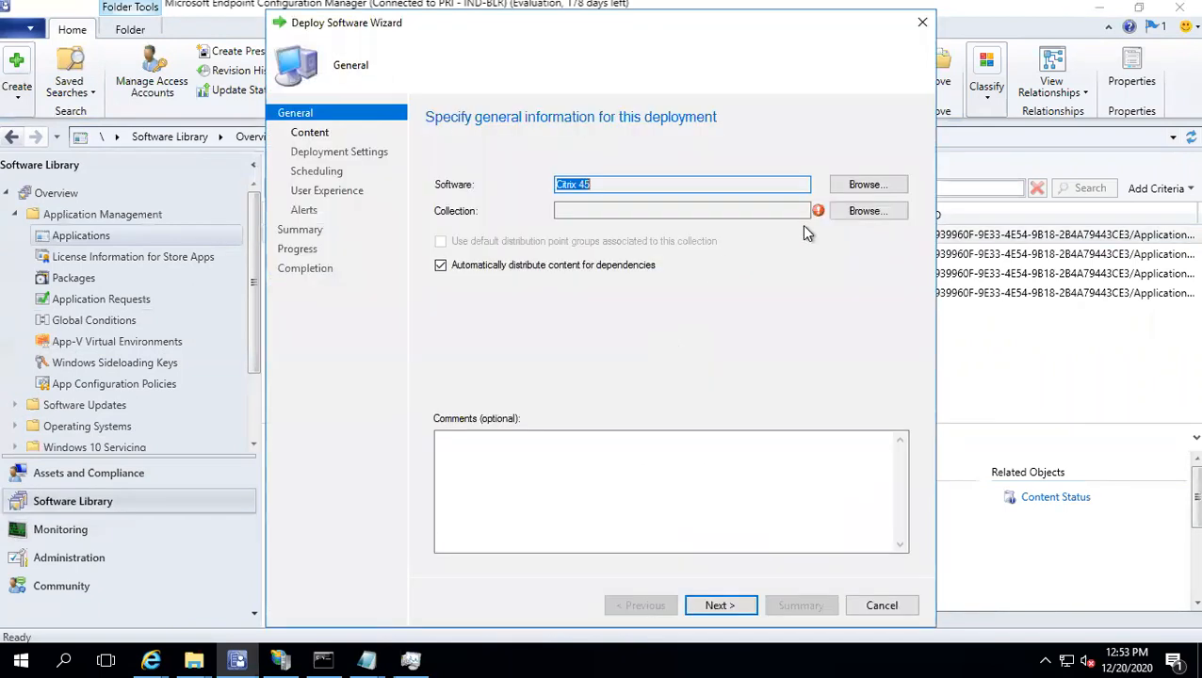
click(867, 211)
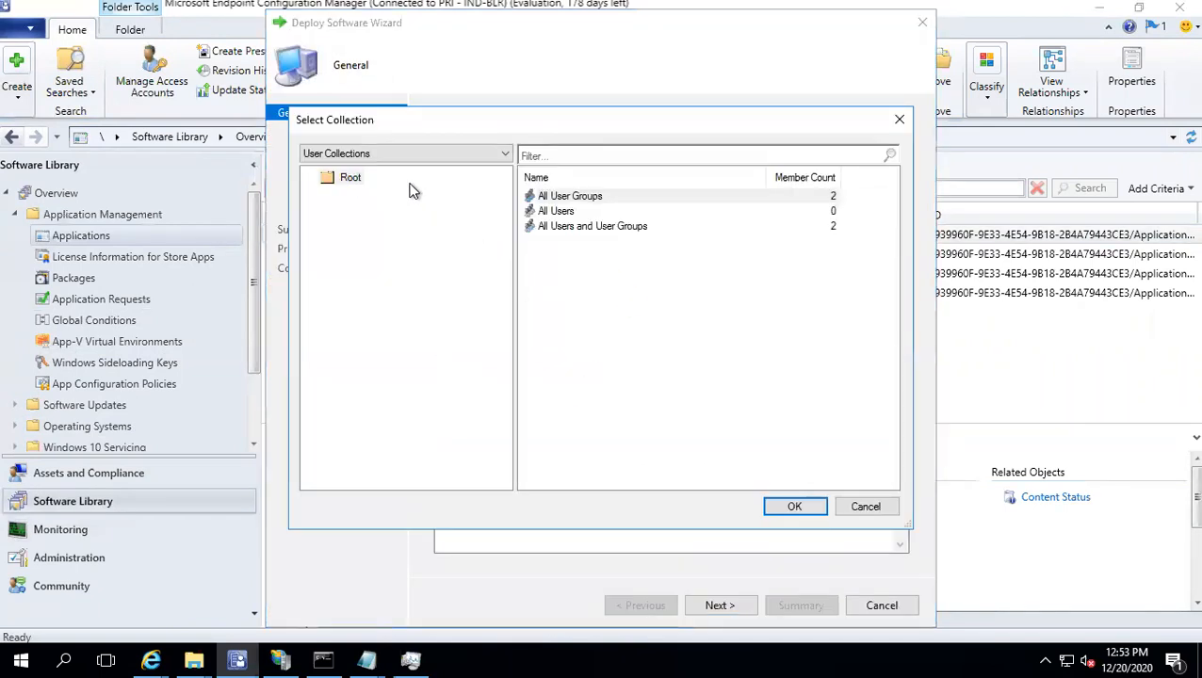
click(356, 152)
click(354, 182)
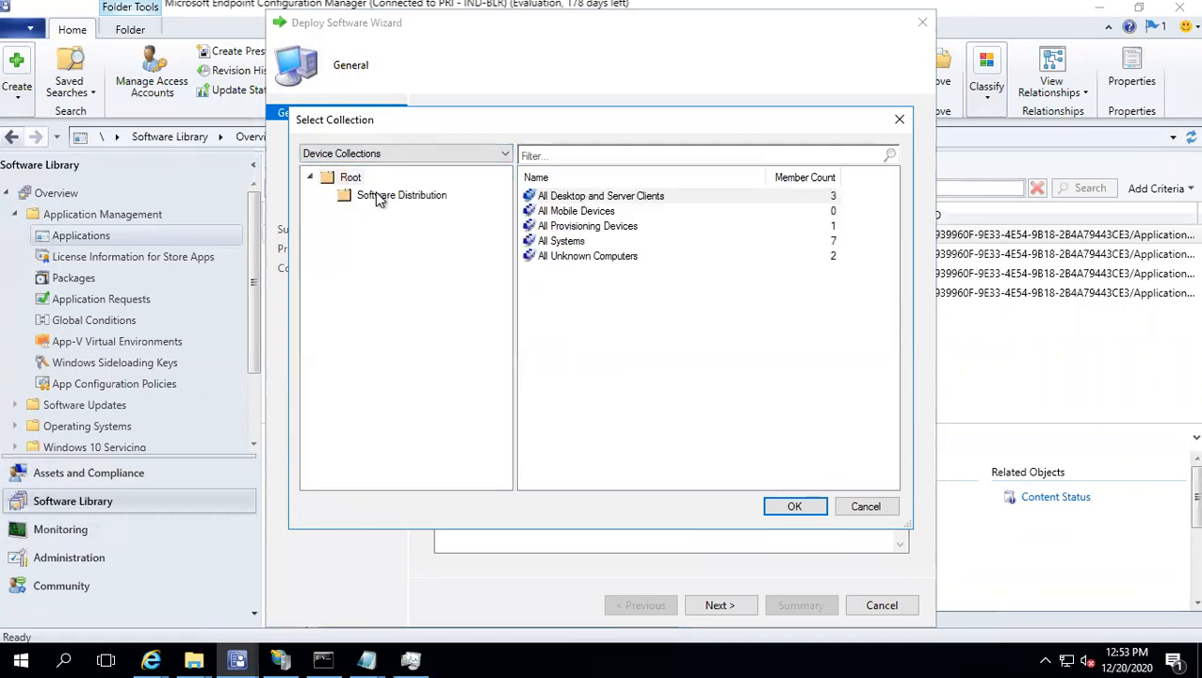
double_click(582, 212)
click(767, 395)
click(721, 605)
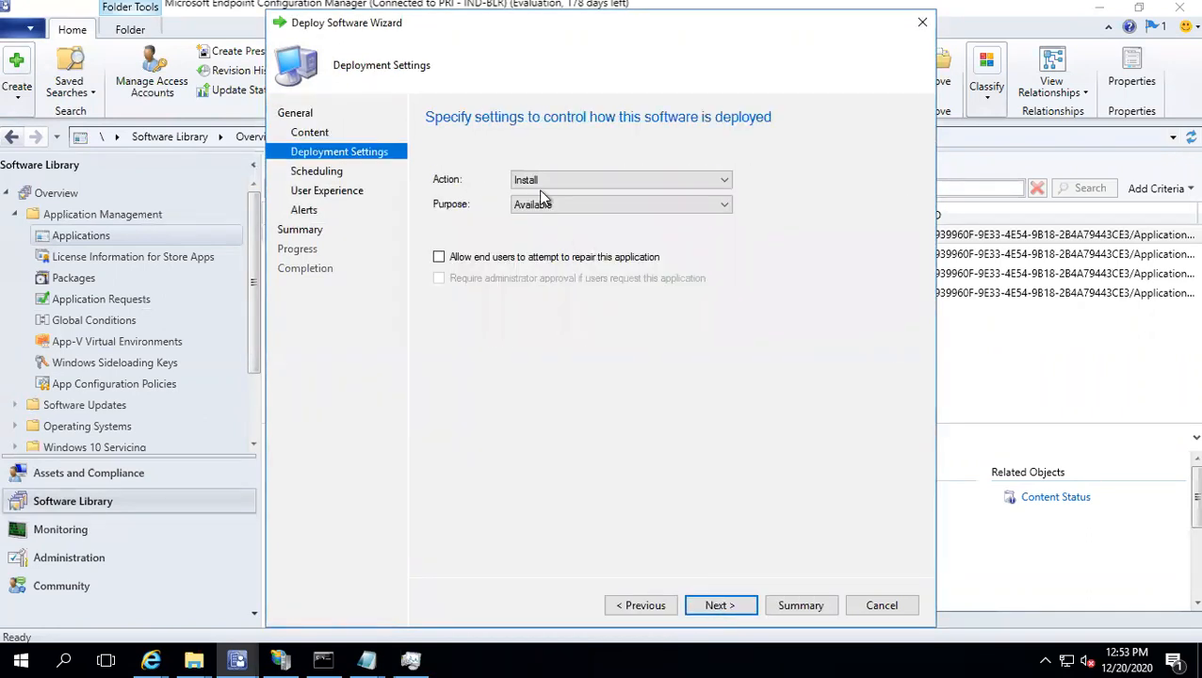
Step: Try the Uninstall action for the new Citrix 45 deployment and discard the wizard without saving
click(542, 181)
click(533, 208)
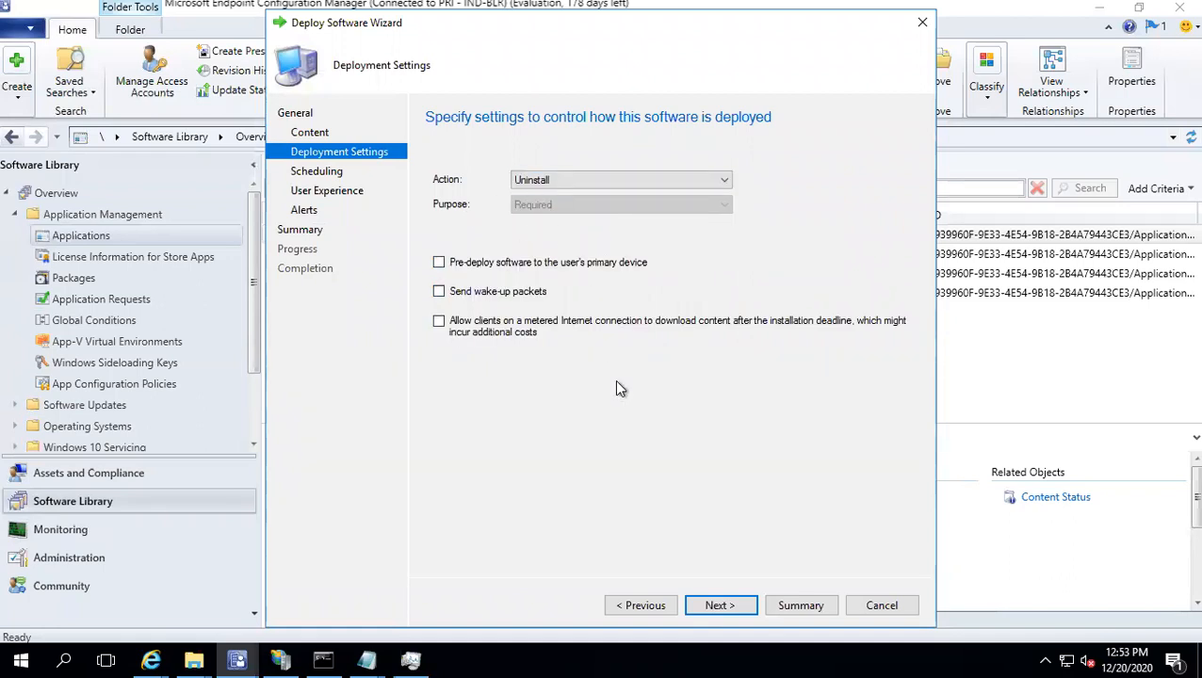
click(885, 610)
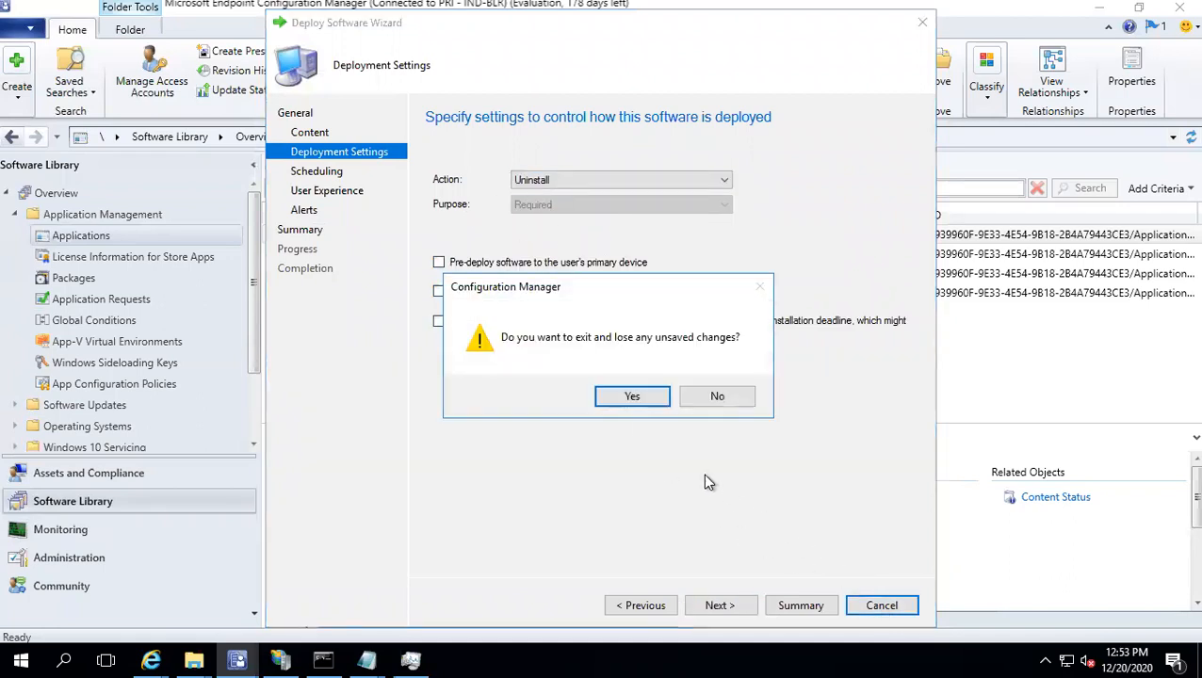
click(629, 397)
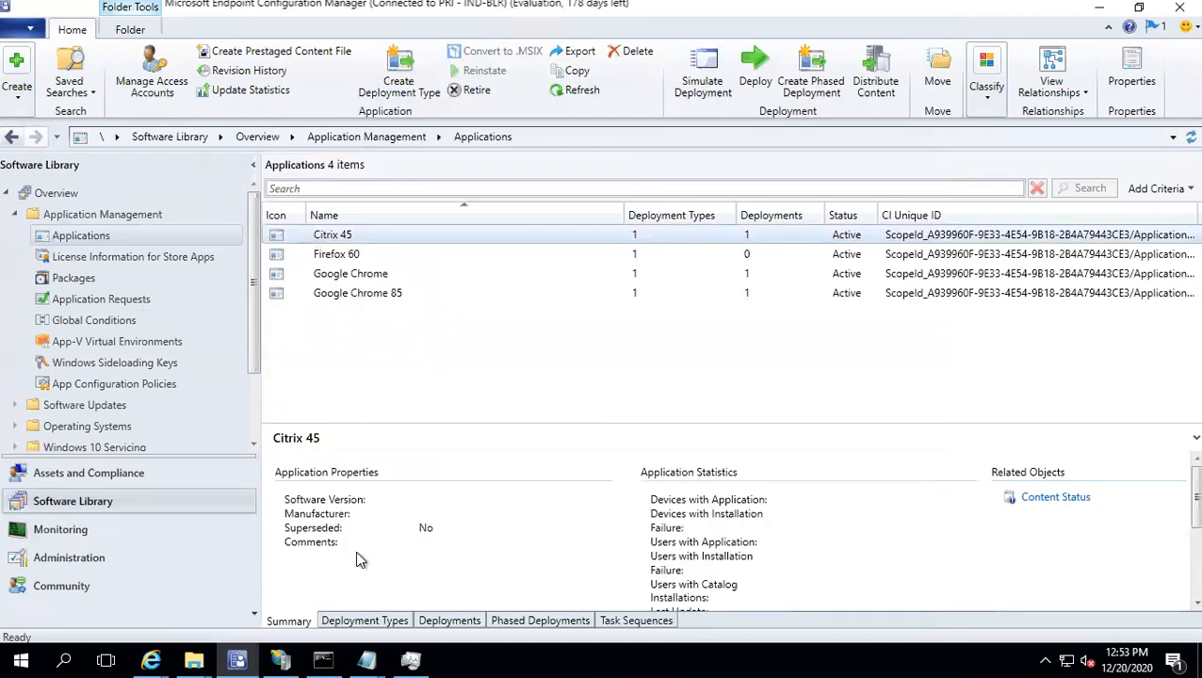
Step: Examine the installation and uninstall program commands of the Citrix 45 deployment type and close its properties without changes
click(367, 621)
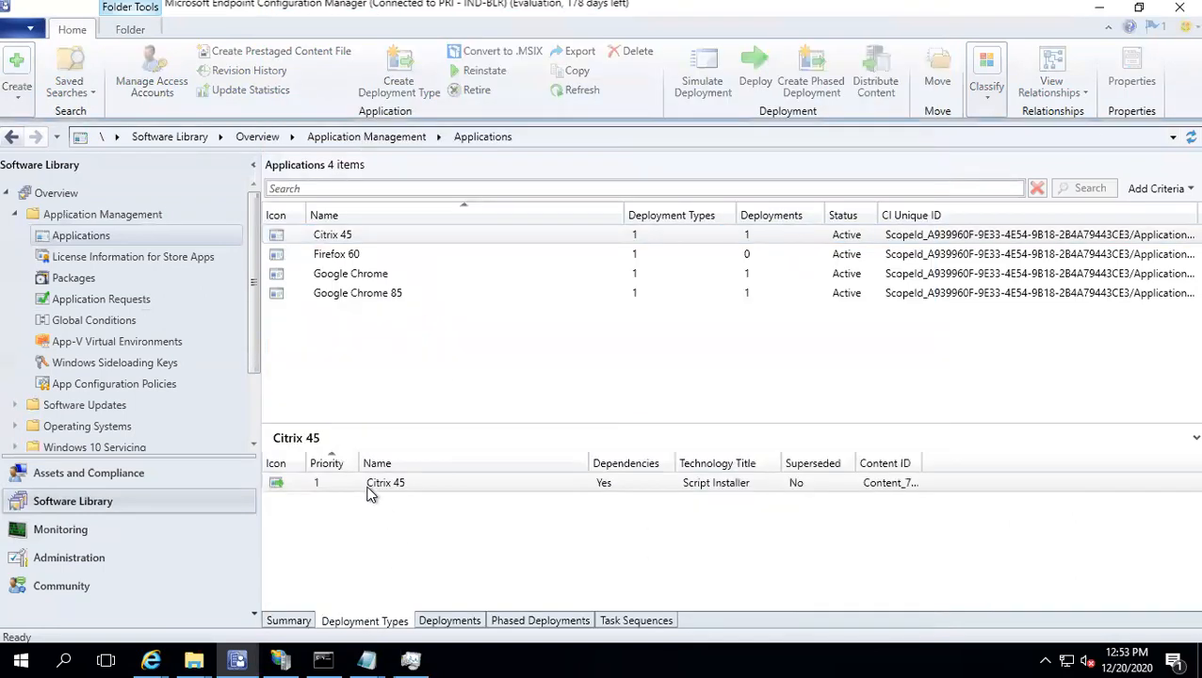
click(369, 484)
right_click(369, 484)
click(415, 475)
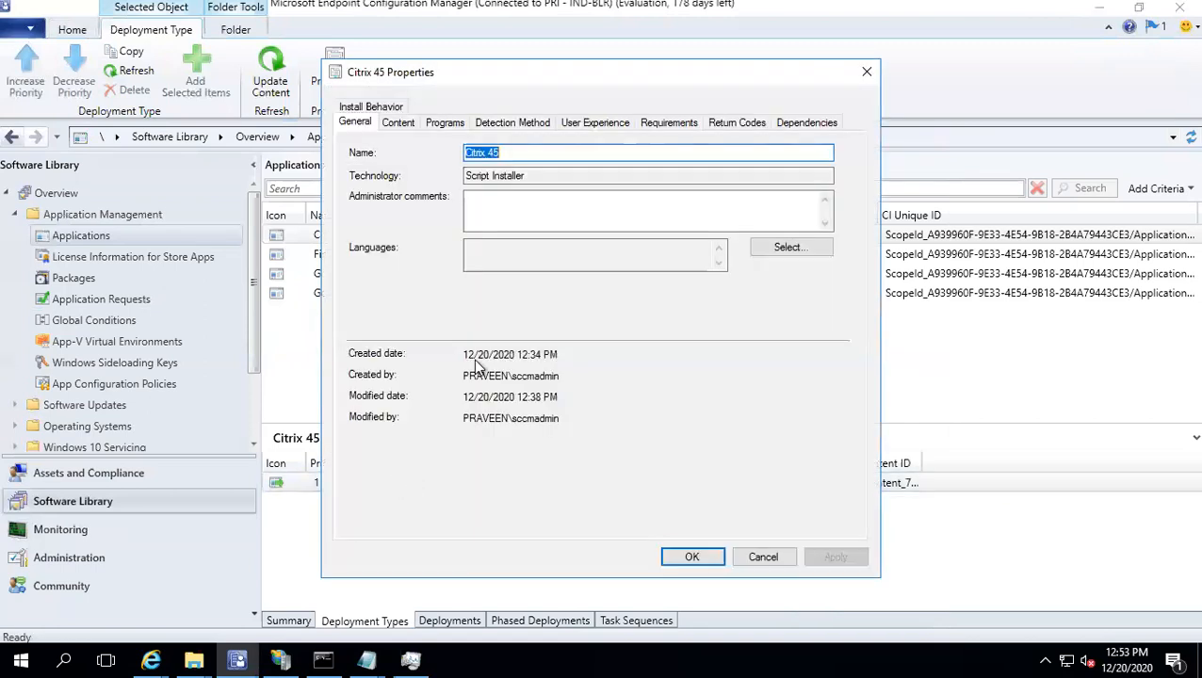
click(443, 124)
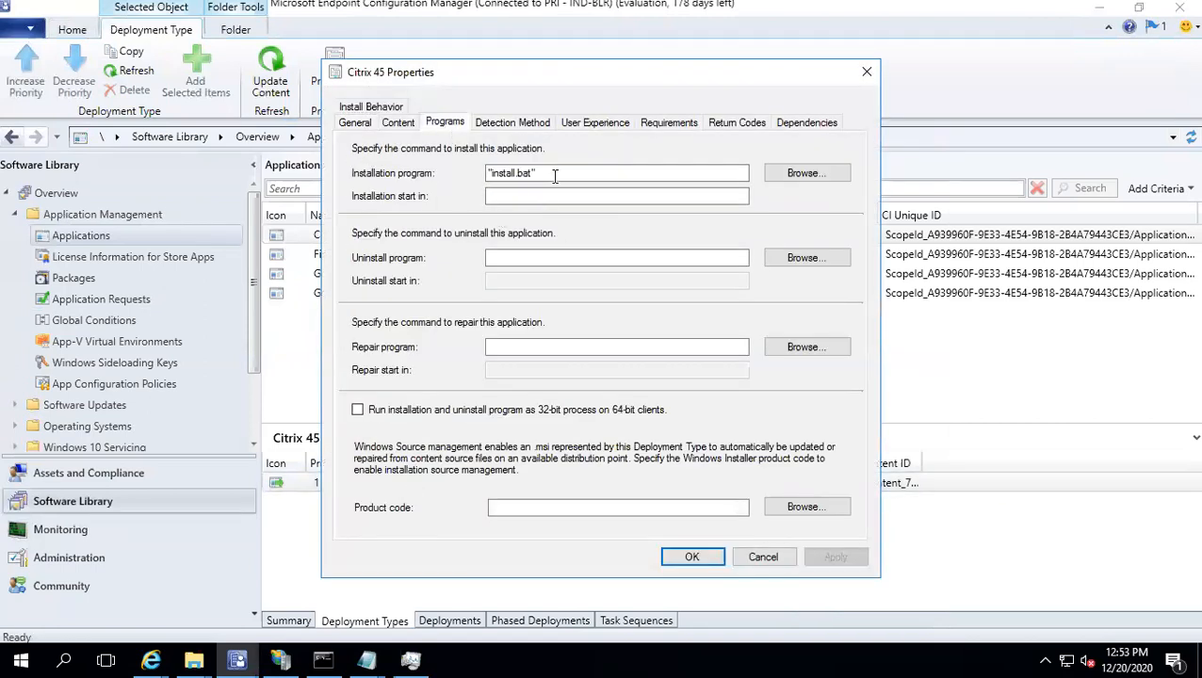
click(498, 257)
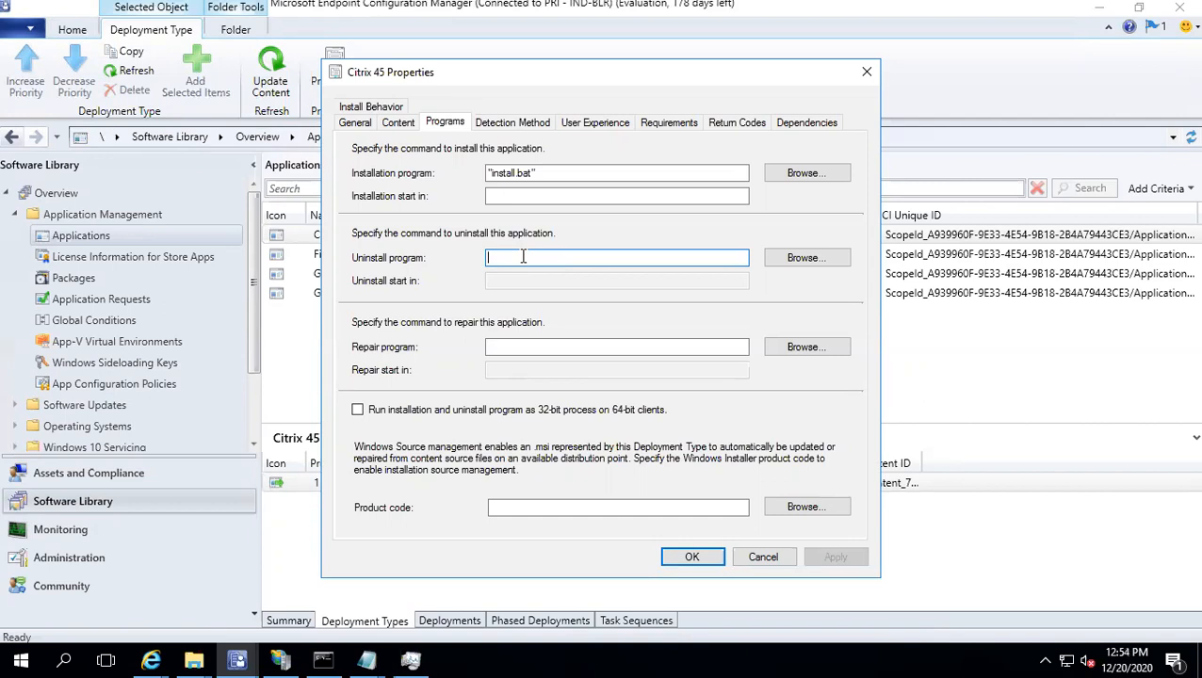
click(762, 558)
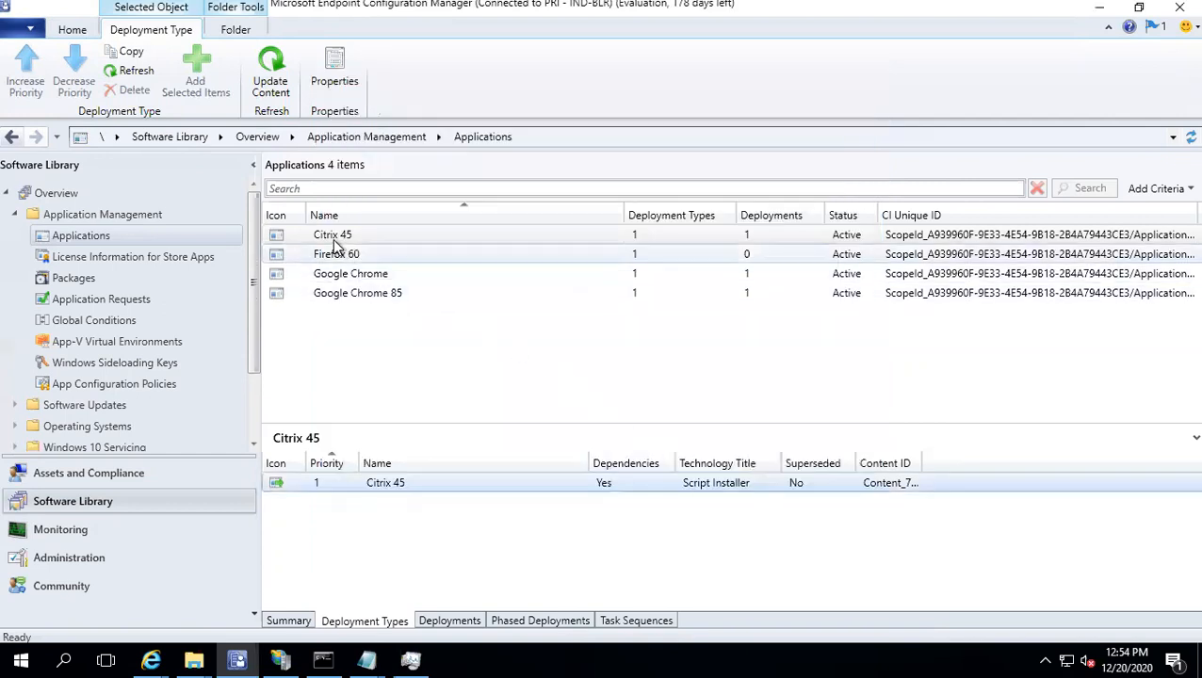
Step: Reopen the Citrix 45 deployment type's properties, check the uninstall program field again and cancel
right_click(337, 235)
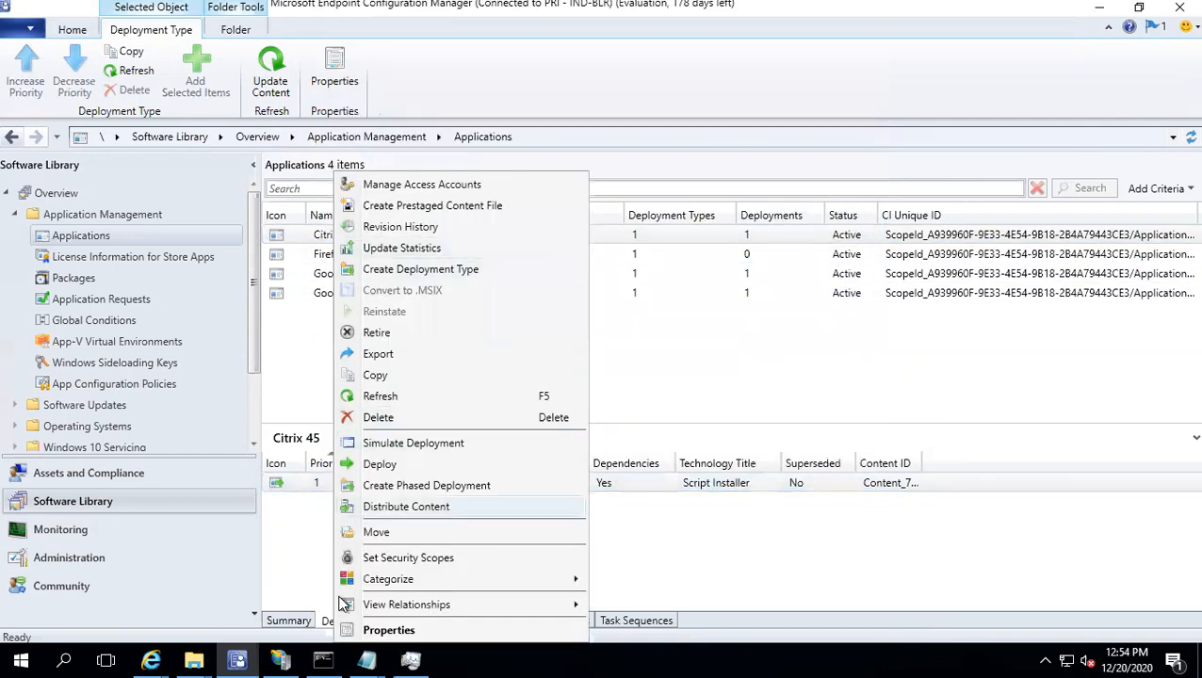
right_click(292, 486)
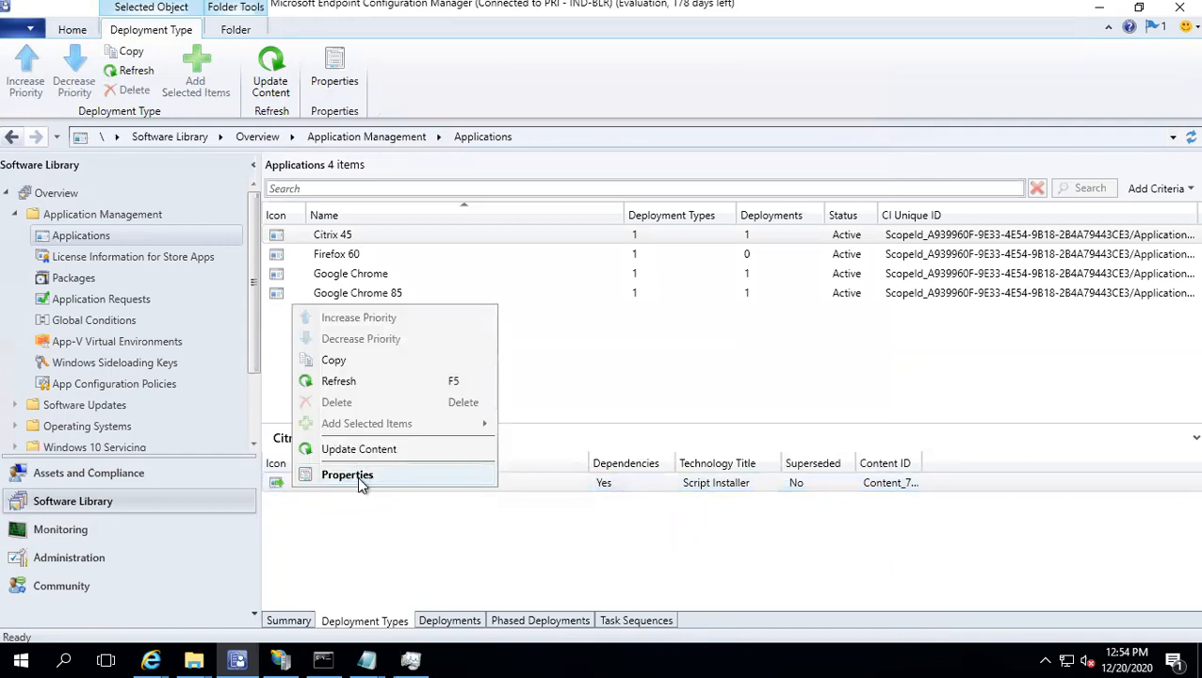
click(357, 474)
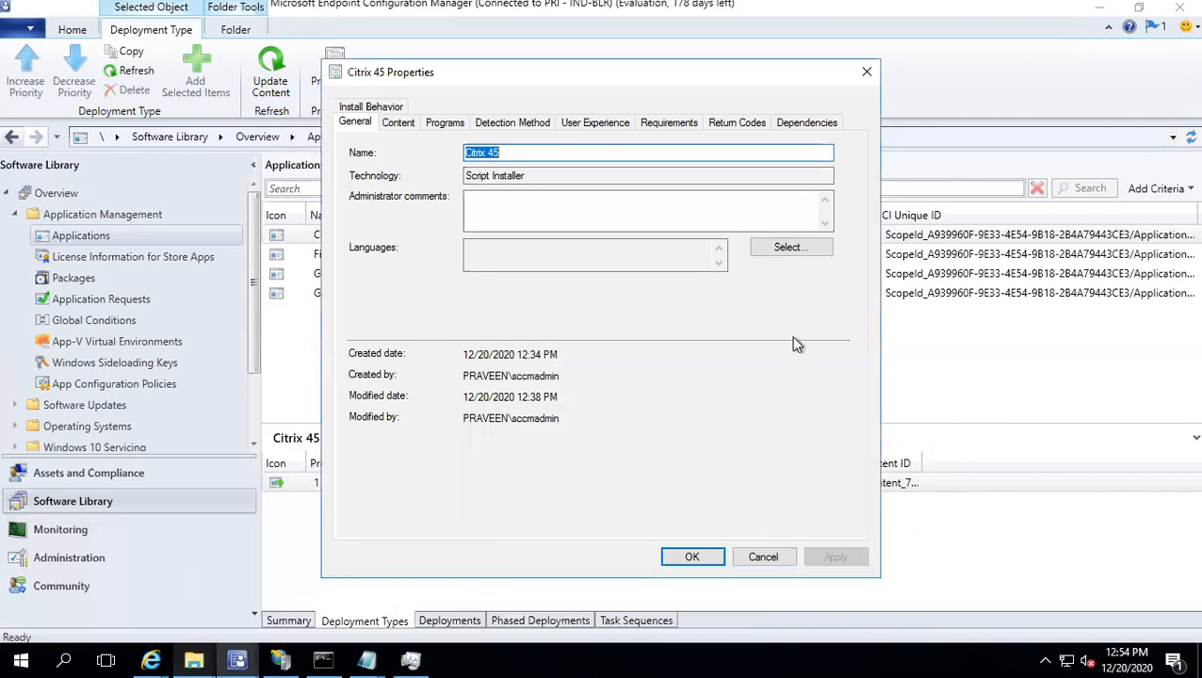
click(442, 124)
click(600, 262)
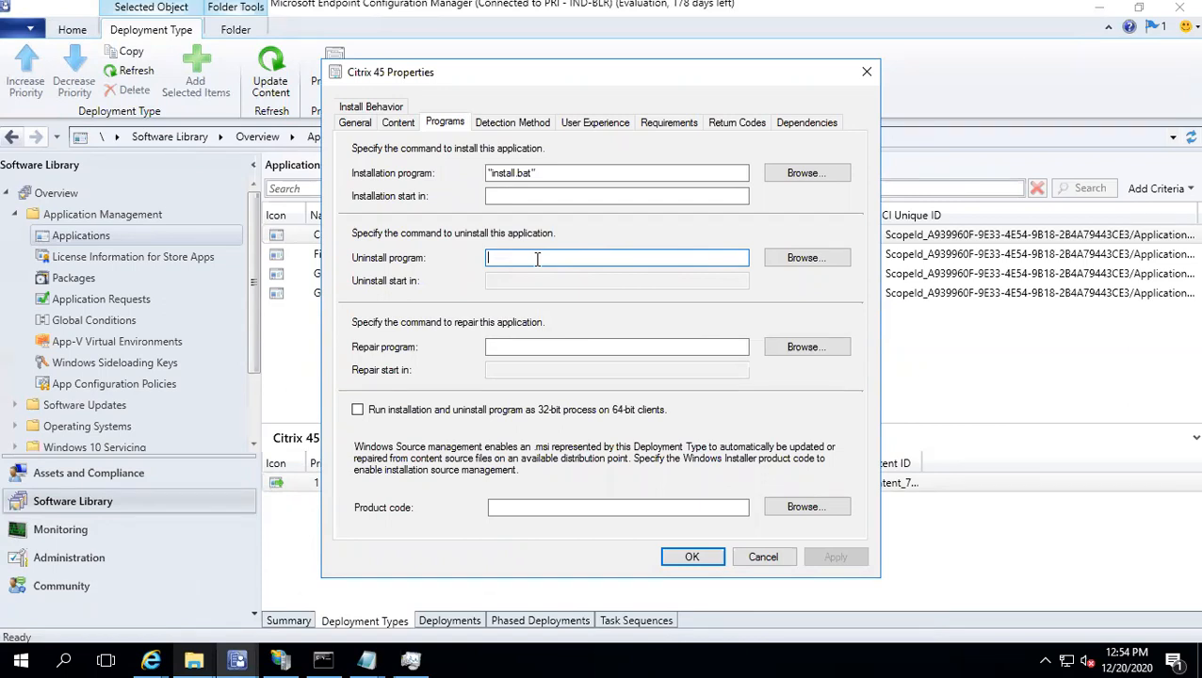
click(758, 557)
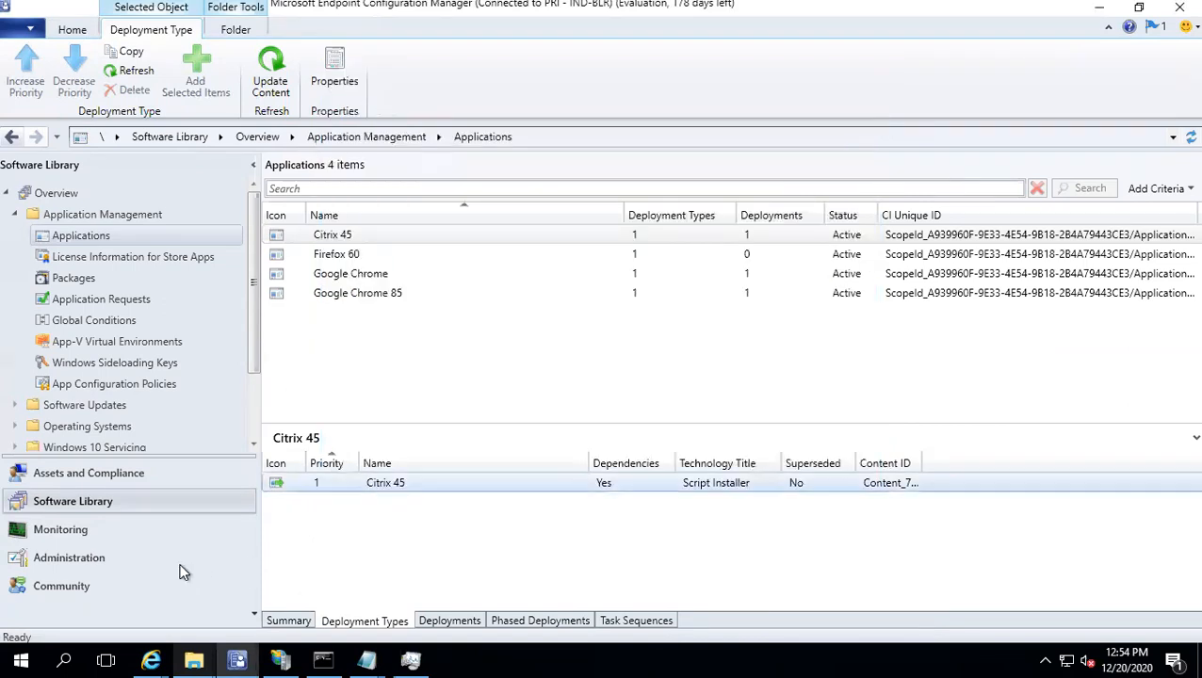
Step: Show the programs defined for the 7 Zip package in the software library
click(79, 283)
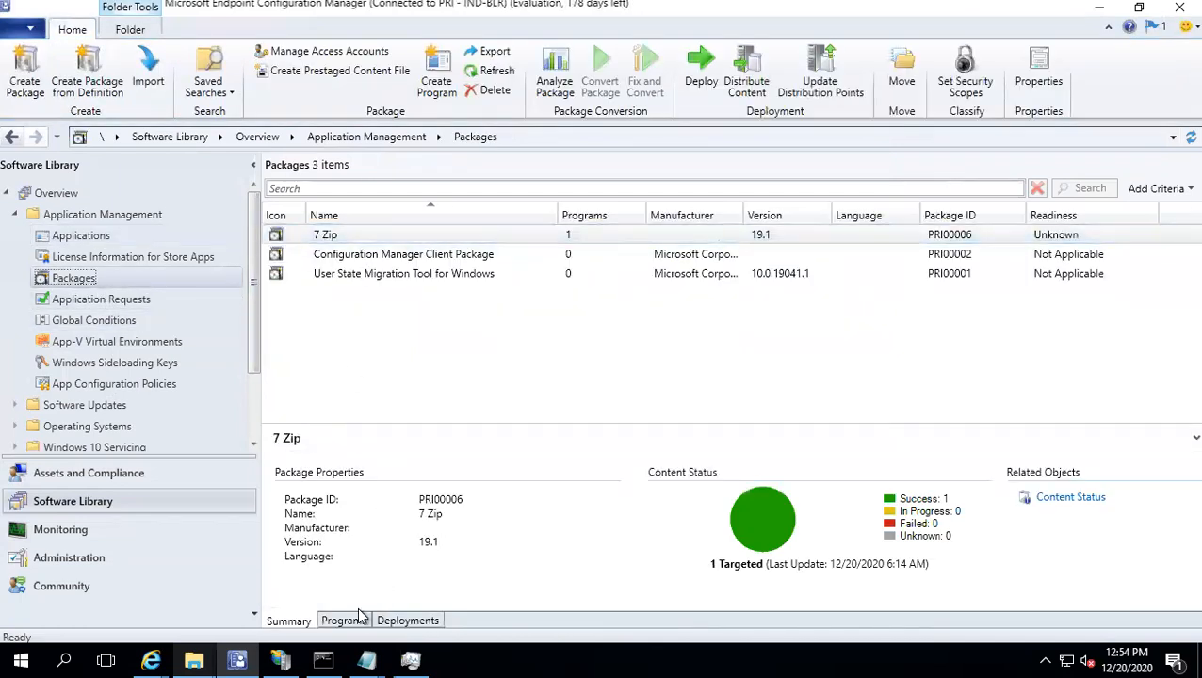
click(341, 621)
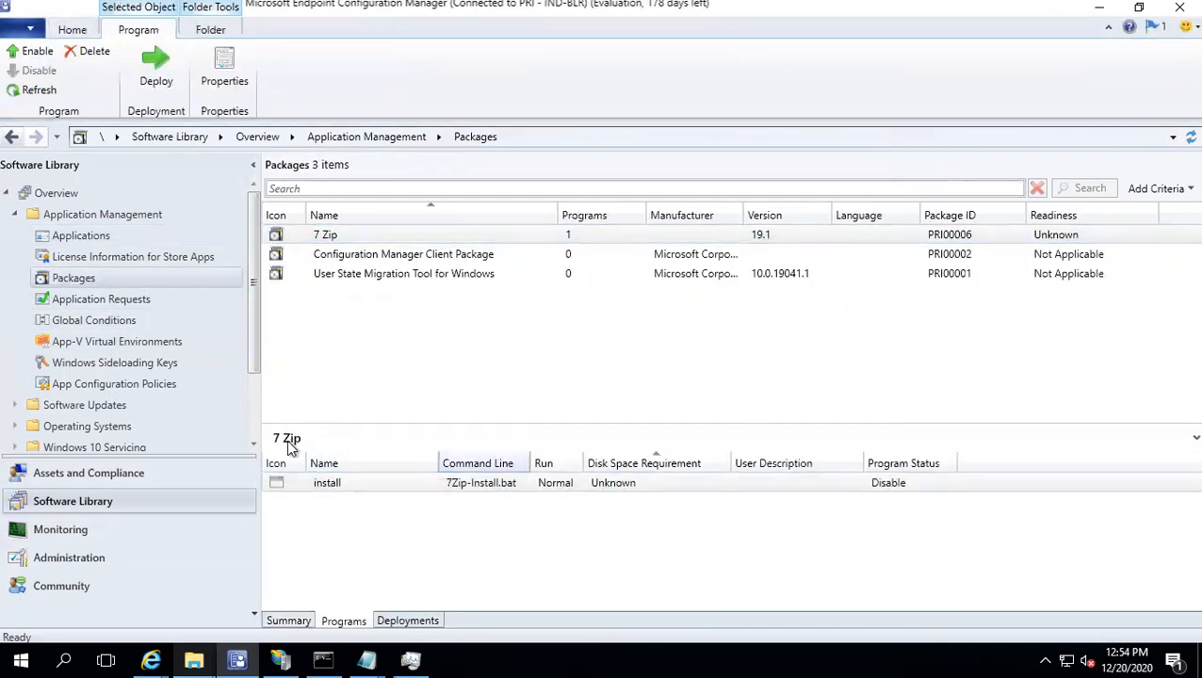
Step: Start a new standard program for the 7 Zip package, named Uninstall, with 7Zip-Uninstall.bat as its command line
right_click(343, 236)
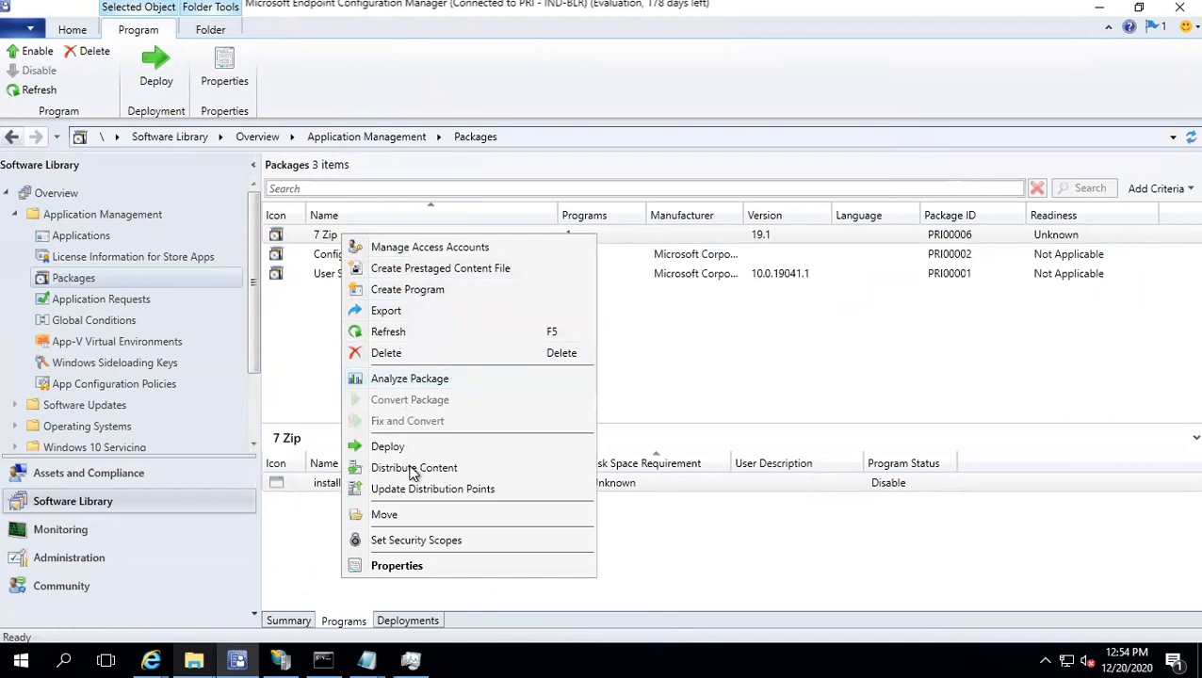
click(402, 292)
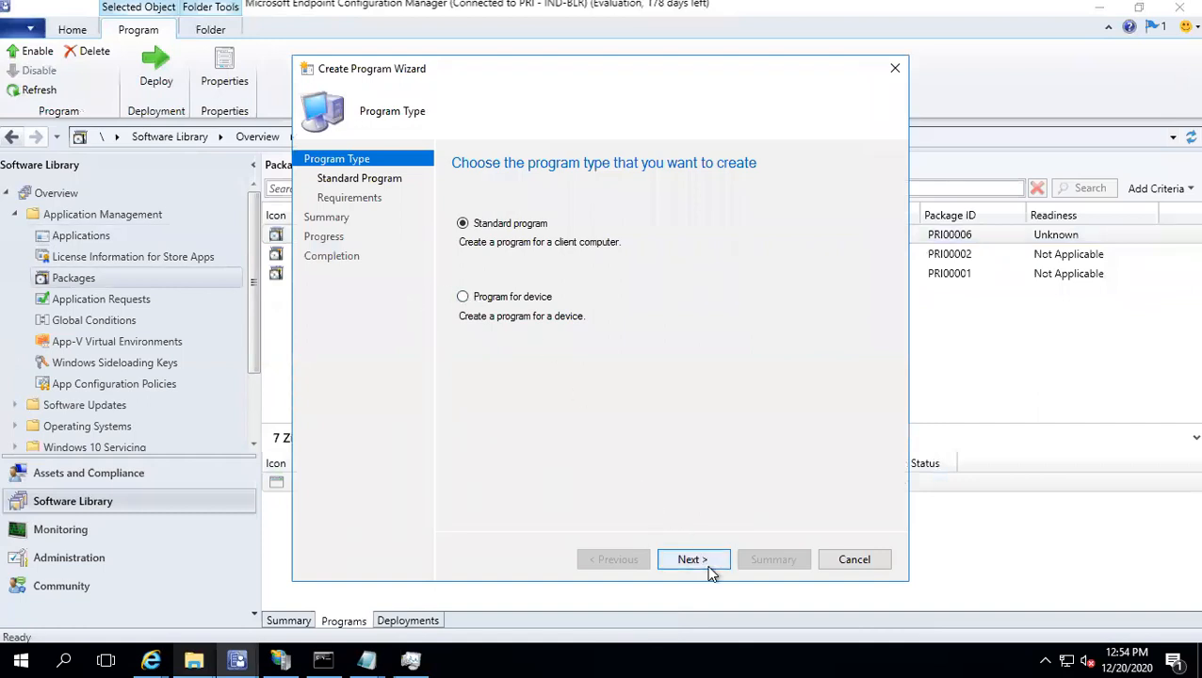
click(708, 559)
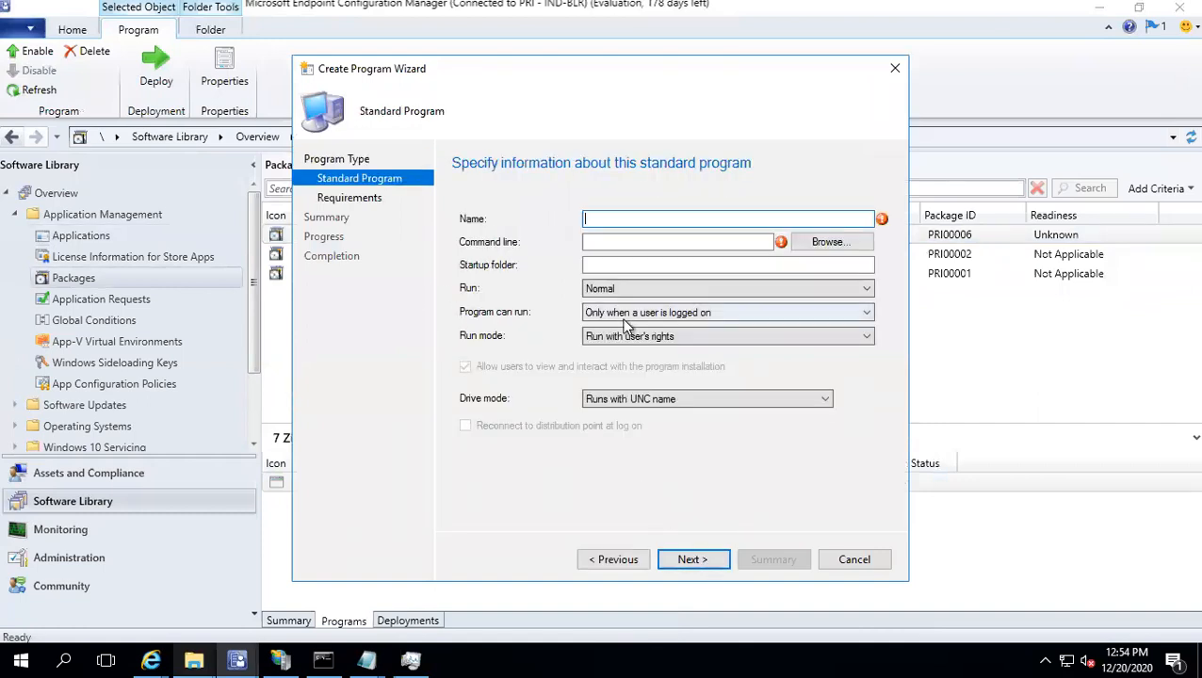
text(Uninstall)
click(826, 248)
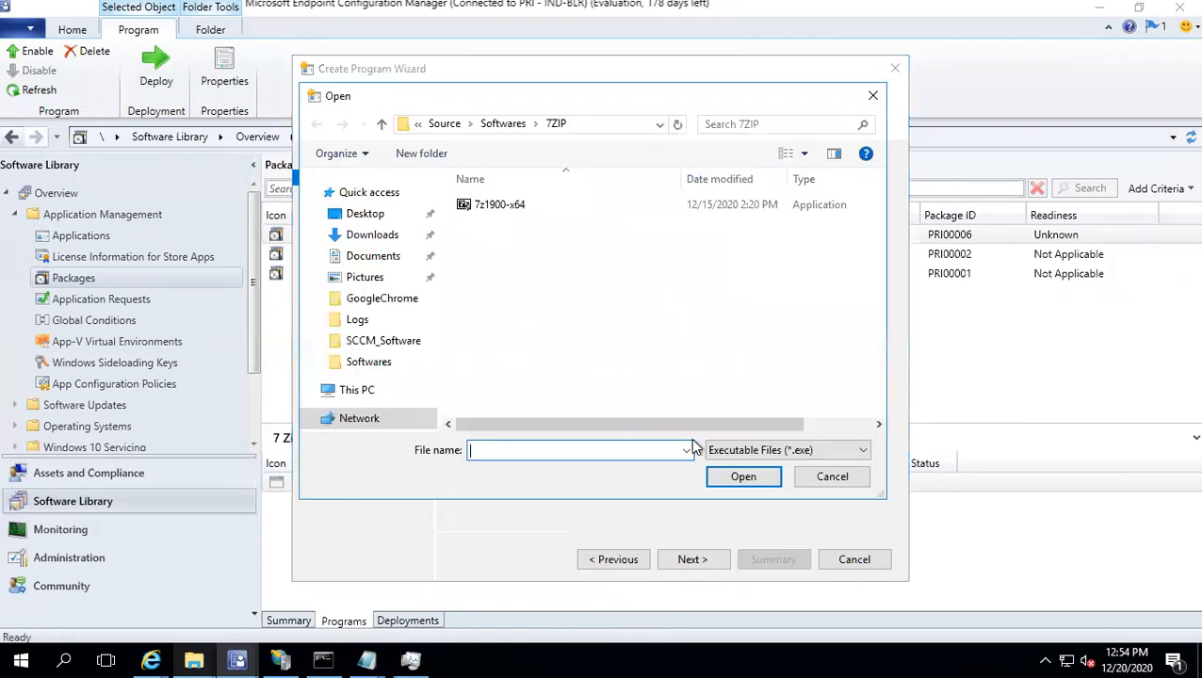
click(773, 450)
click(754, 479)
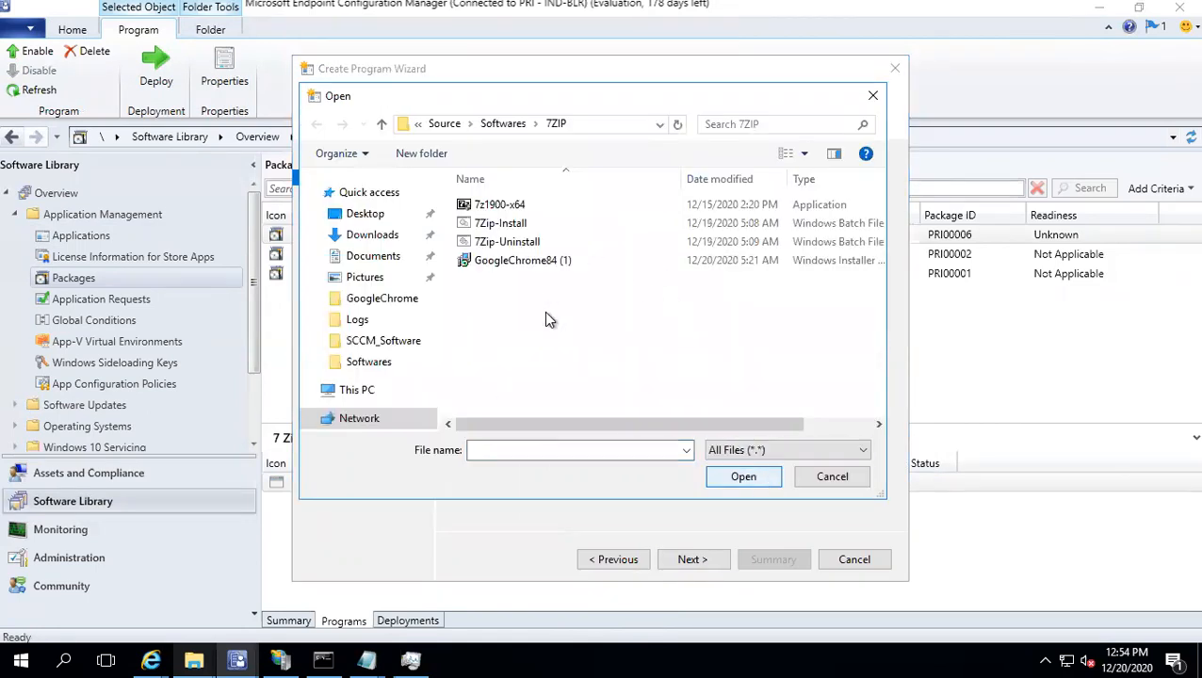
double_click(509, 242)
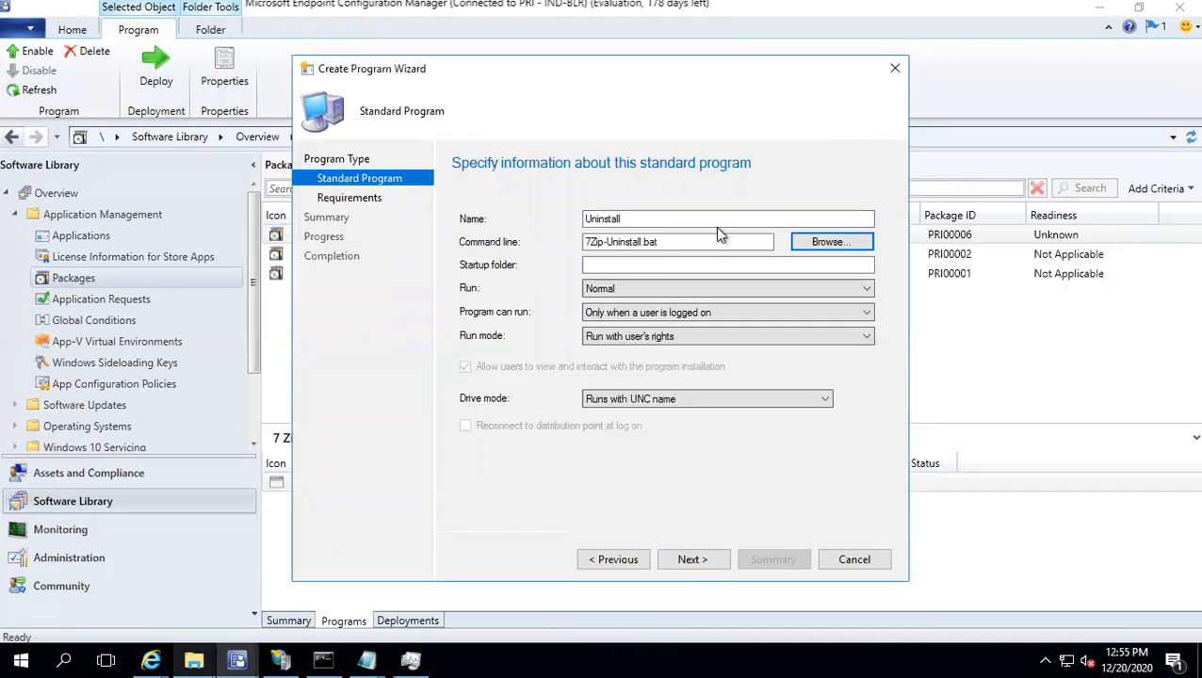
Step: Set the Uninstall program to run whether or not a user is logged on and finish creating it with the remaining defaults
click(646, 311)
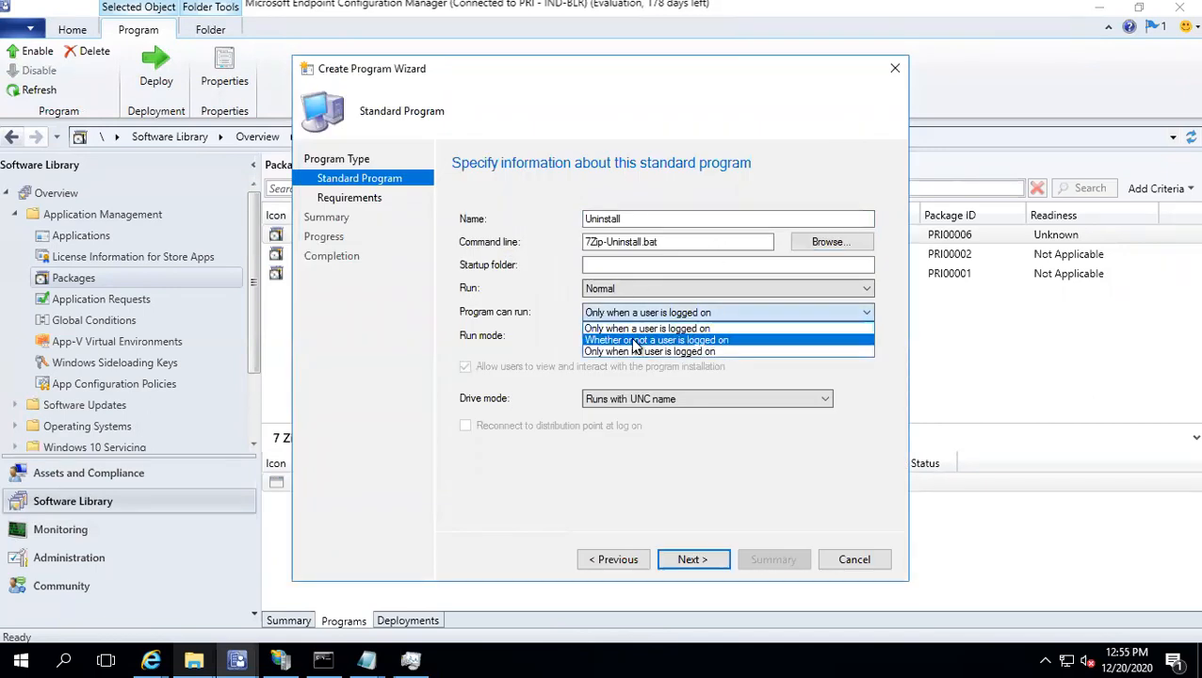
click(635, 340)
click(694, 561)
click(694, 562)
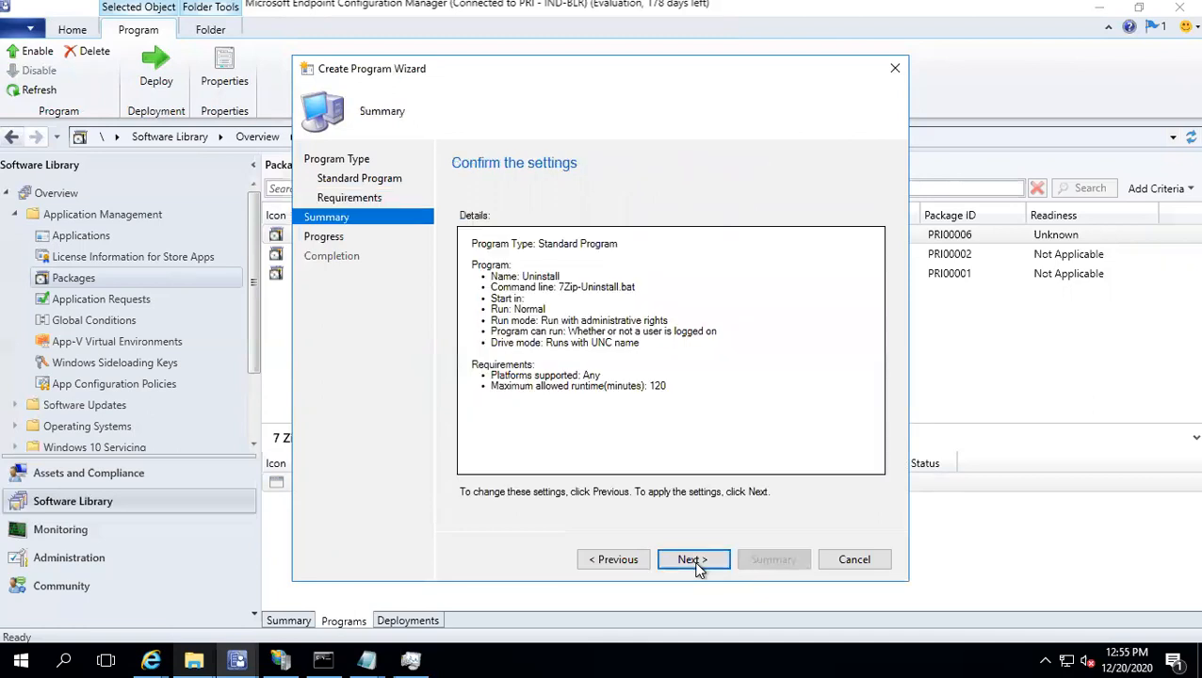
click(696, 563)
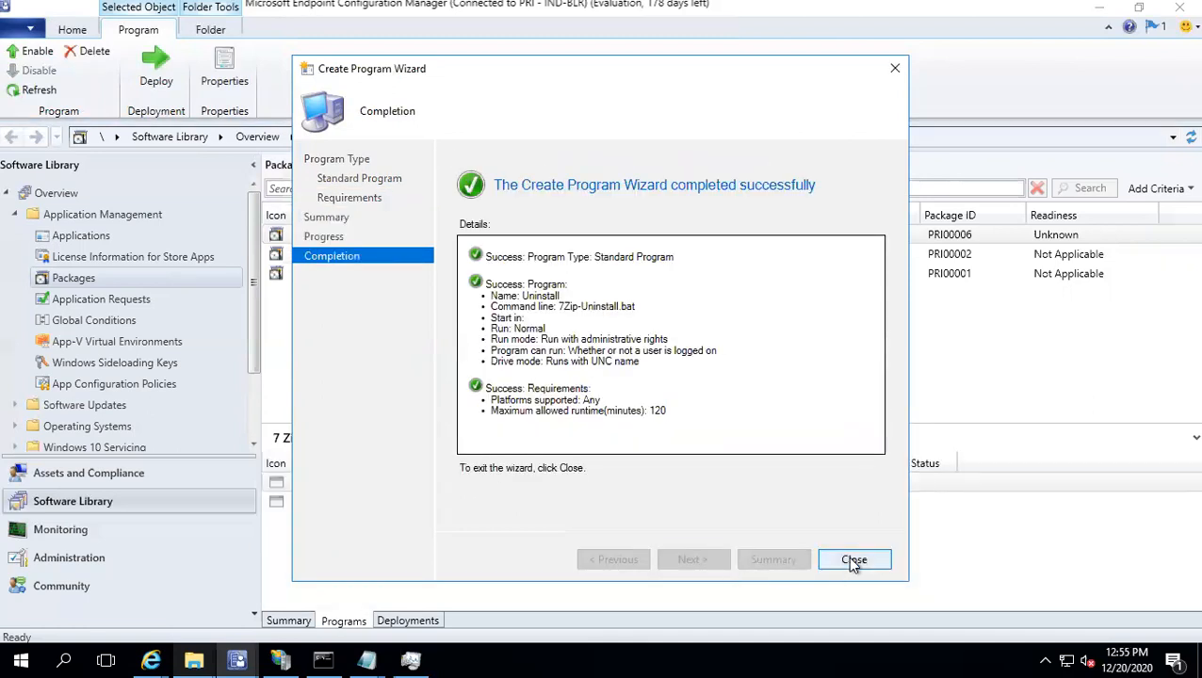
click(849, 560)
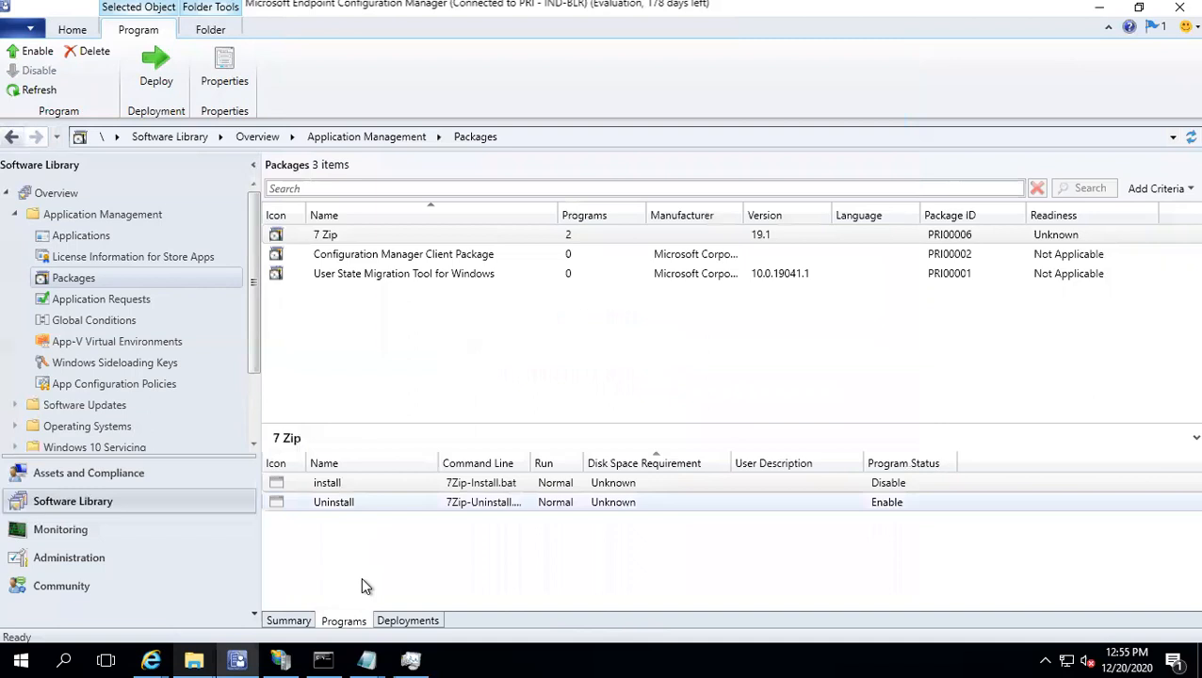
Step: Check the 7 Zip package's deployments and programs, and show the actions available for its Uninstall program
click(420, 622)
click(370, 483)
click(344, 620)
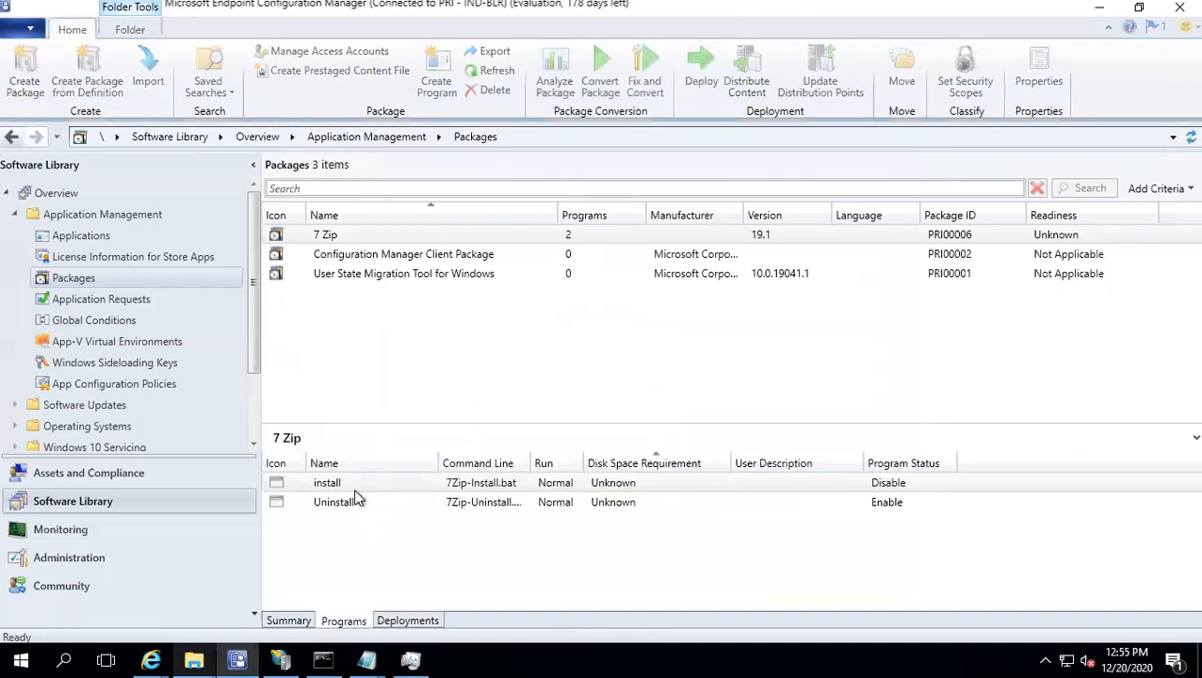
click(341, 510)
right_click(341, 510)
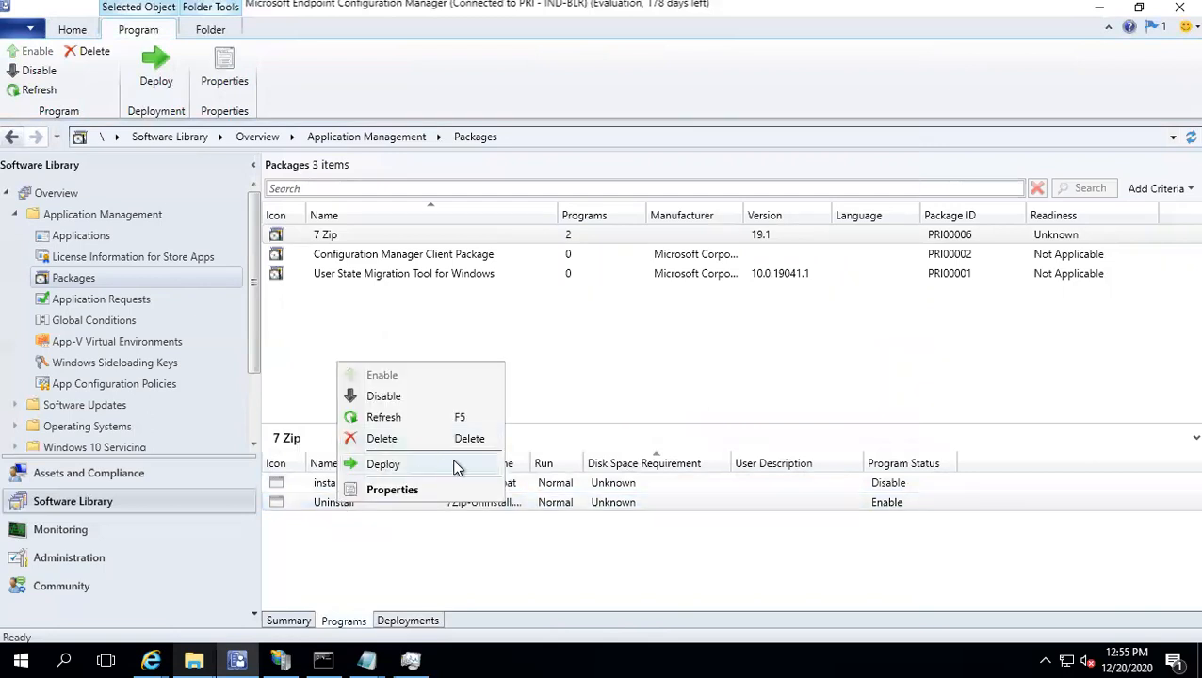
Step: Check the Software Distribution device collections and the actions on their folder, and return to the 7 Zip package's programs
click(85, 474)
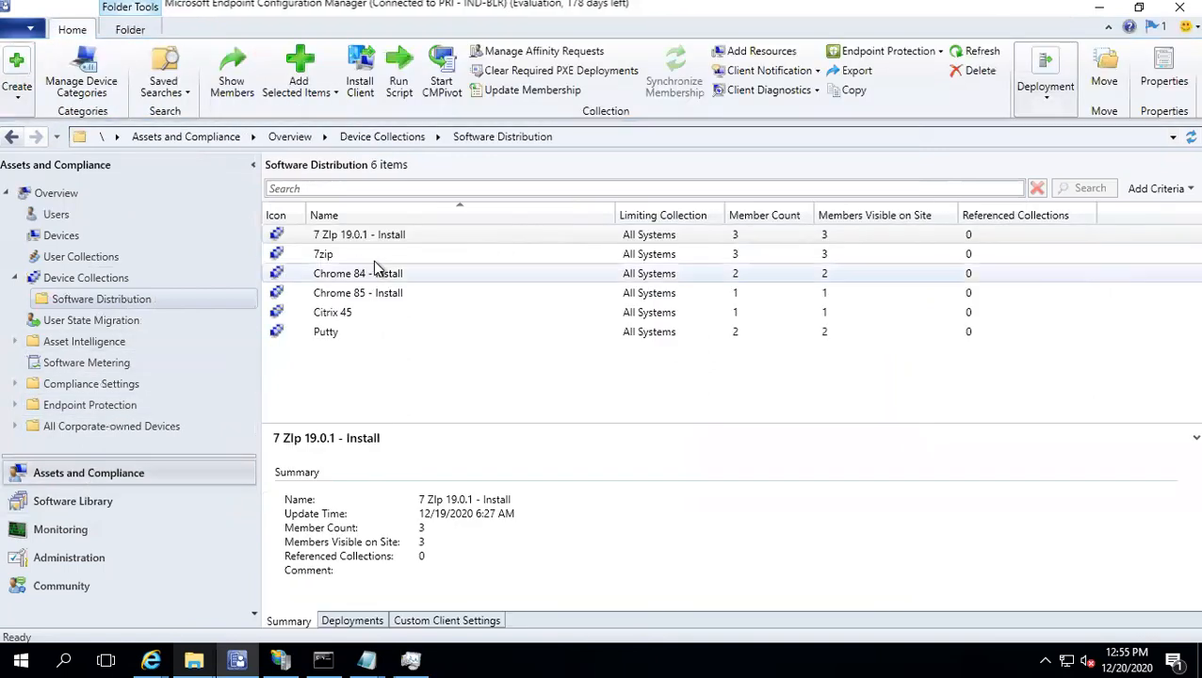
right_click(79, 303)
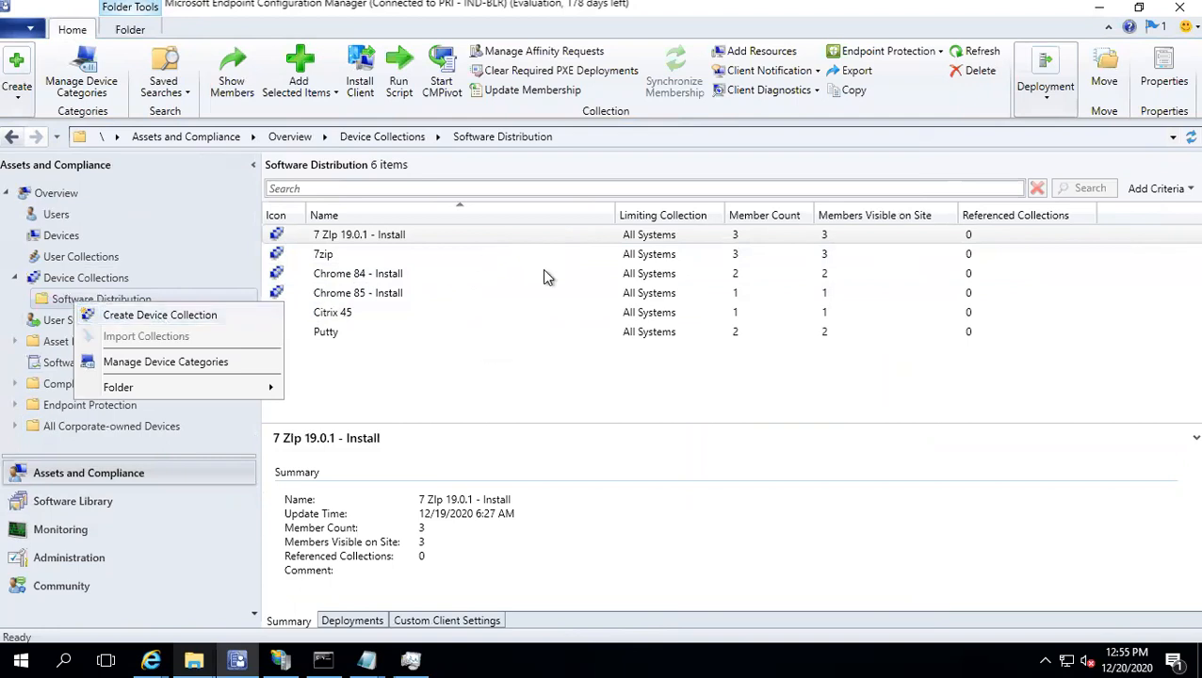
click(84, 510)
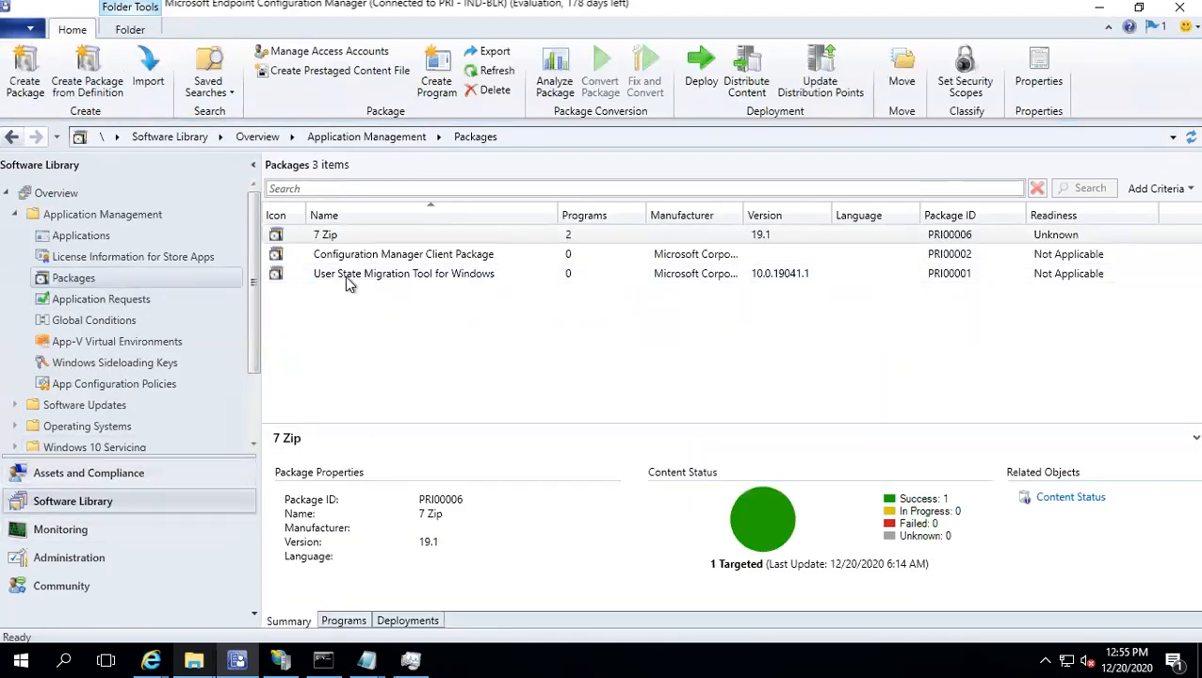
click(343, 621)
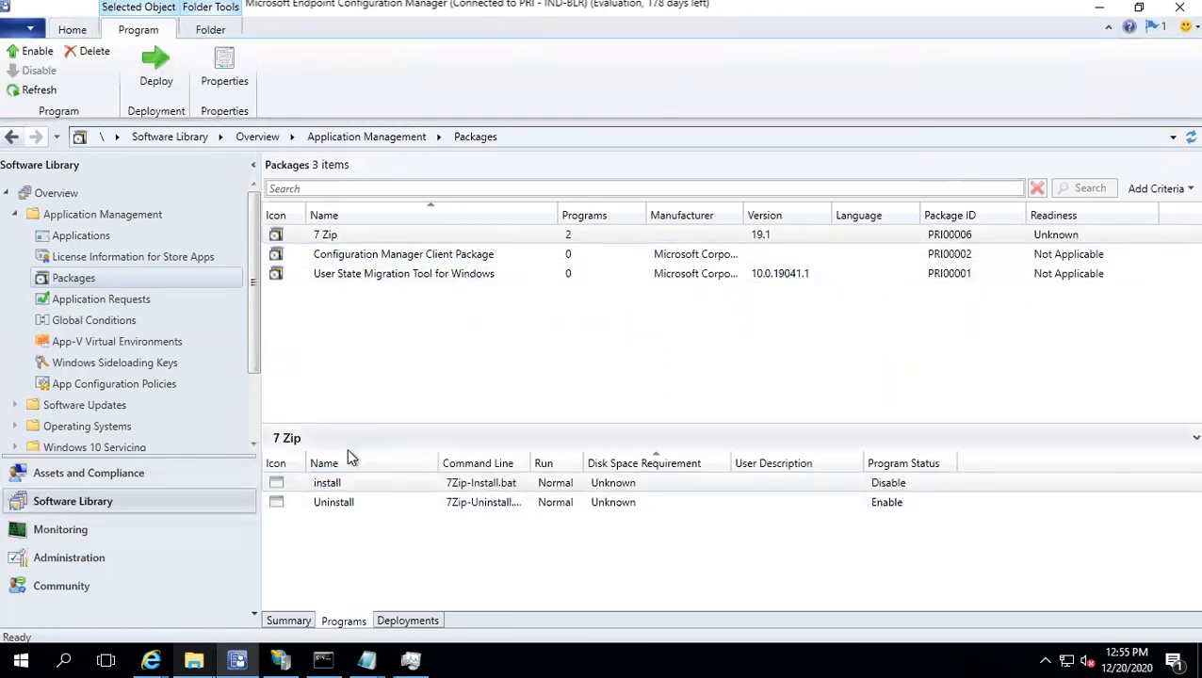
Step: Examine the deployment types and the existing deployment's action for the Citrix 45 application, and minimize the remote session
click(75, 239)
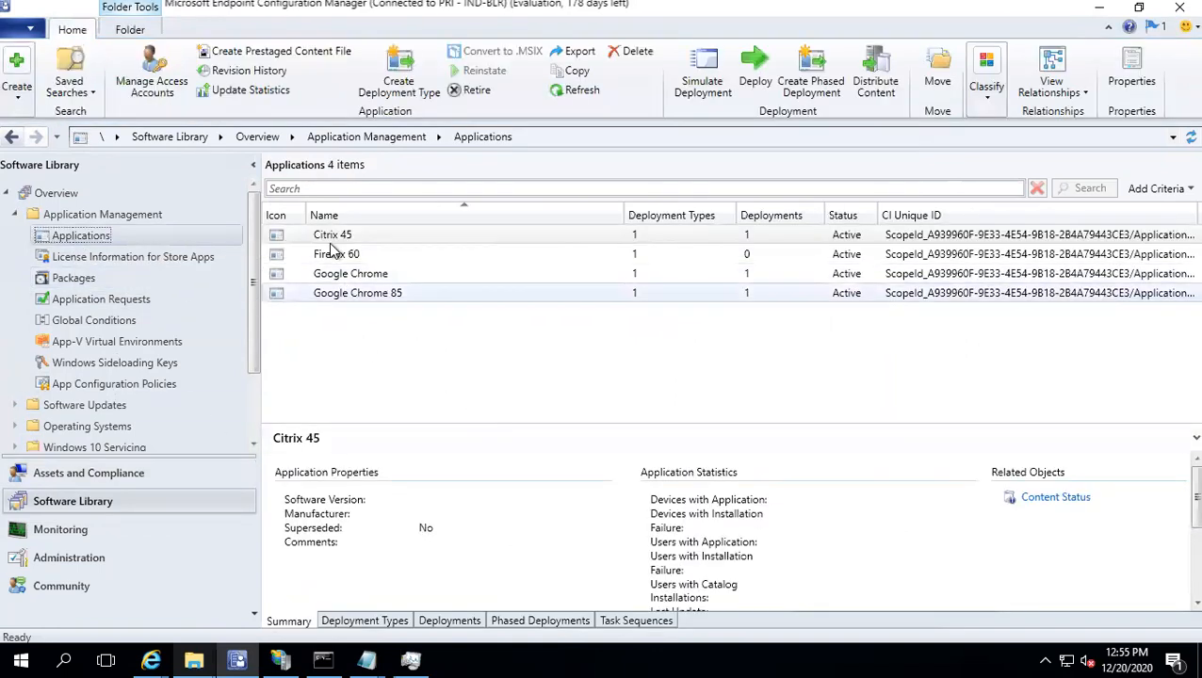
click(360, 623)
click(442, 620)
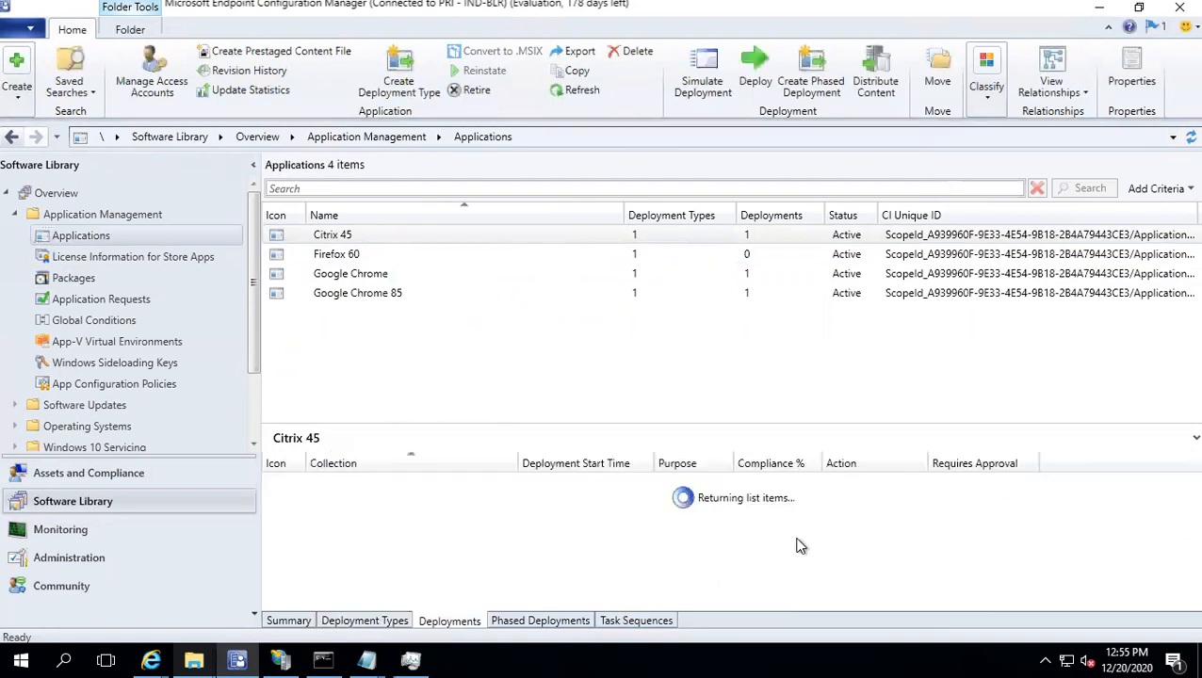
click(844, 482)
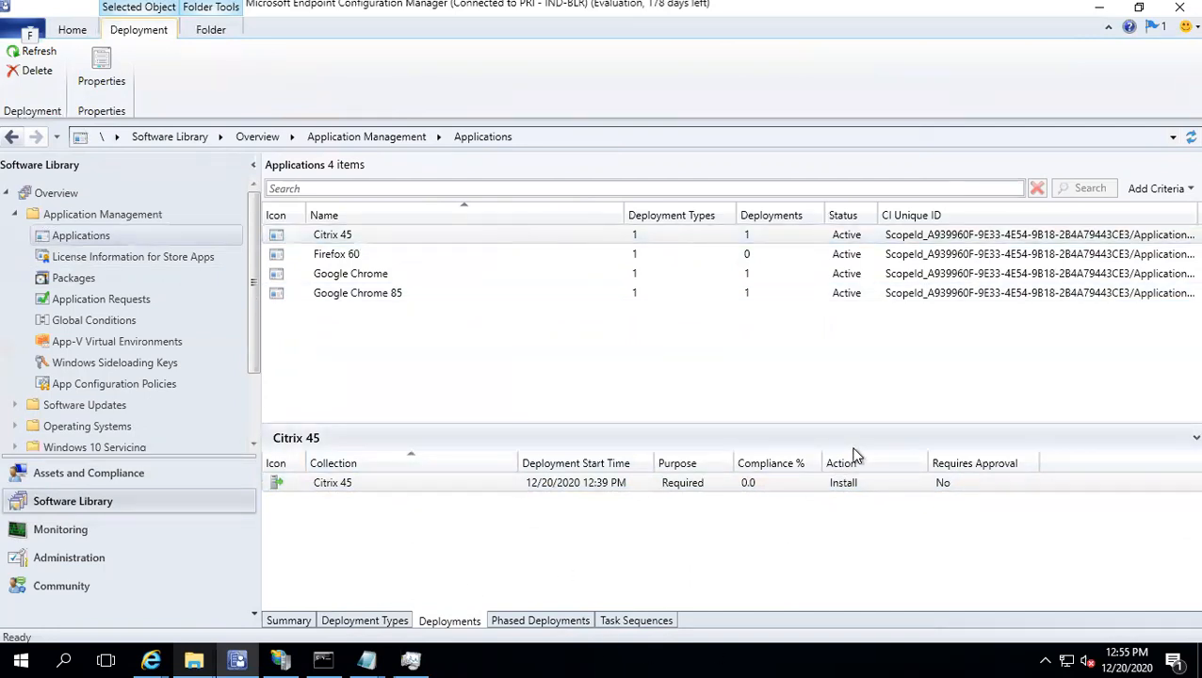
mouse_move(932, 9)
click(777, 11)
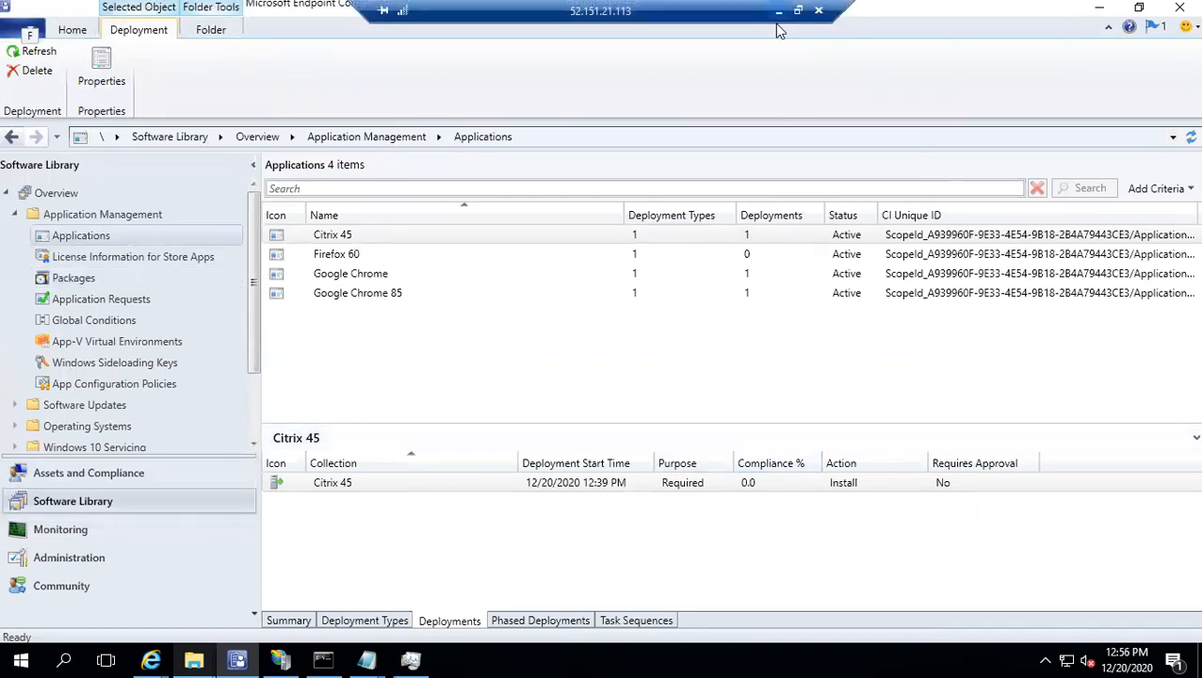